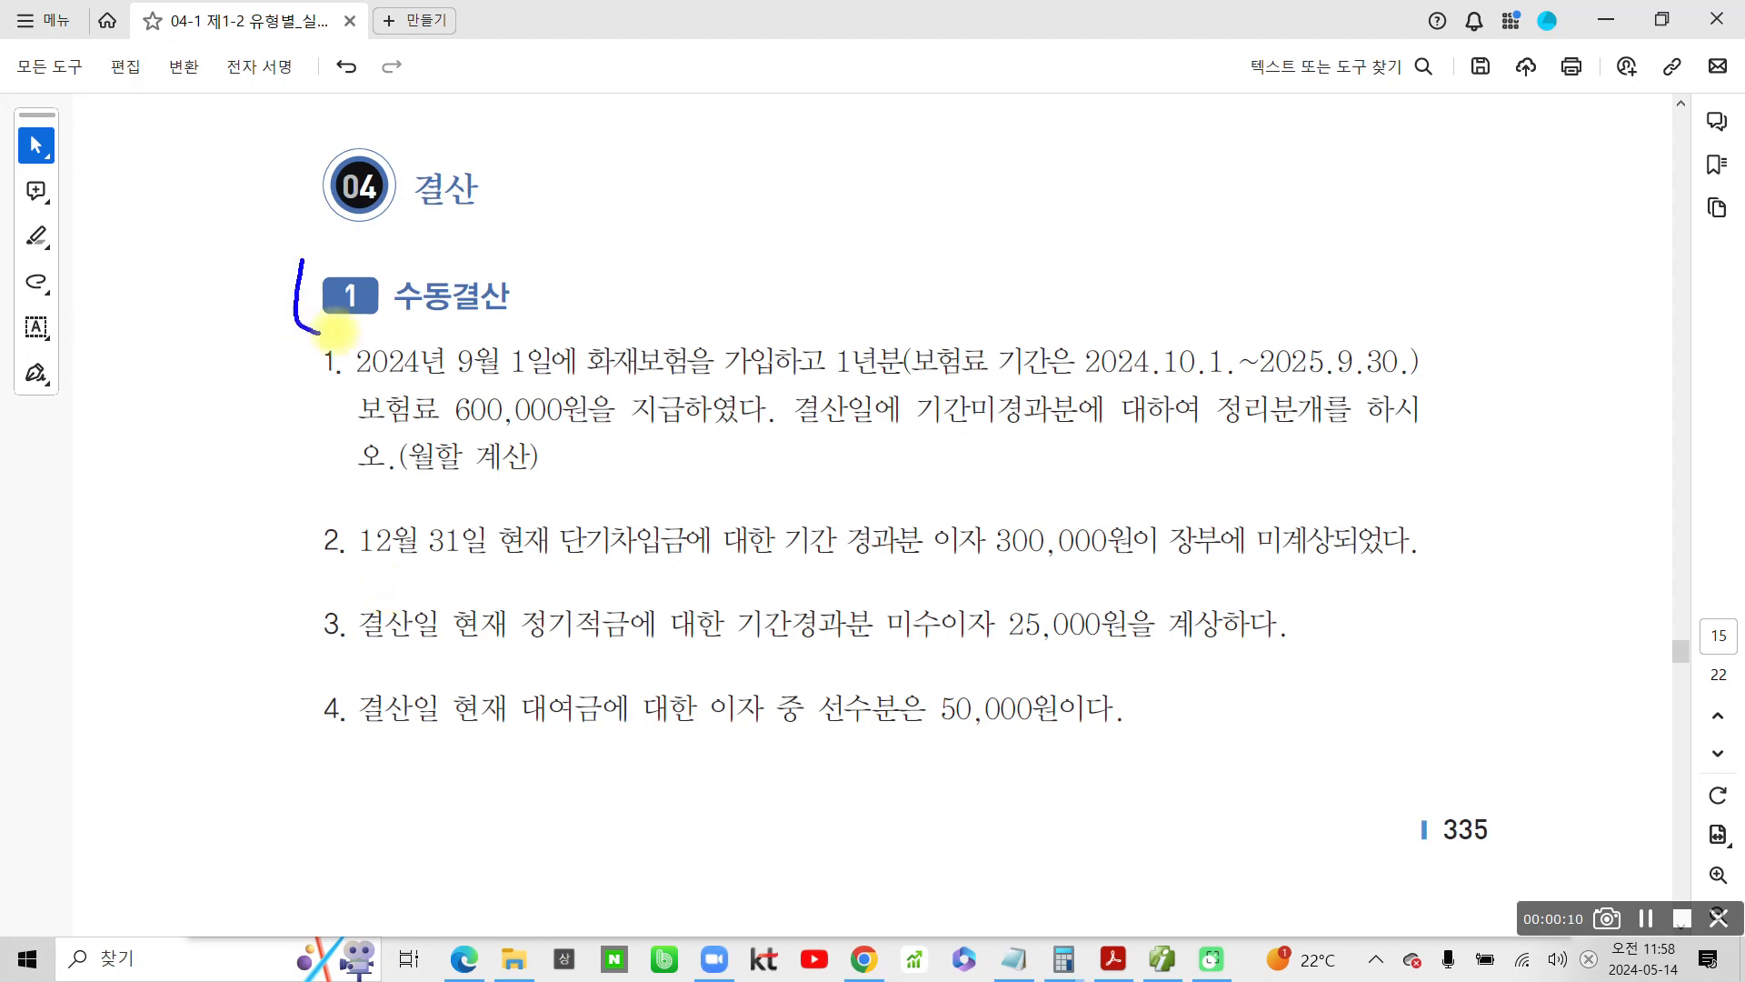
Circle the 수동결산 heading and draw a line alongside the four problems, and clear the annotations
{"action": "left_click_drag", "start_coordinate": [269, 380], "coordinate": [263, 785]}
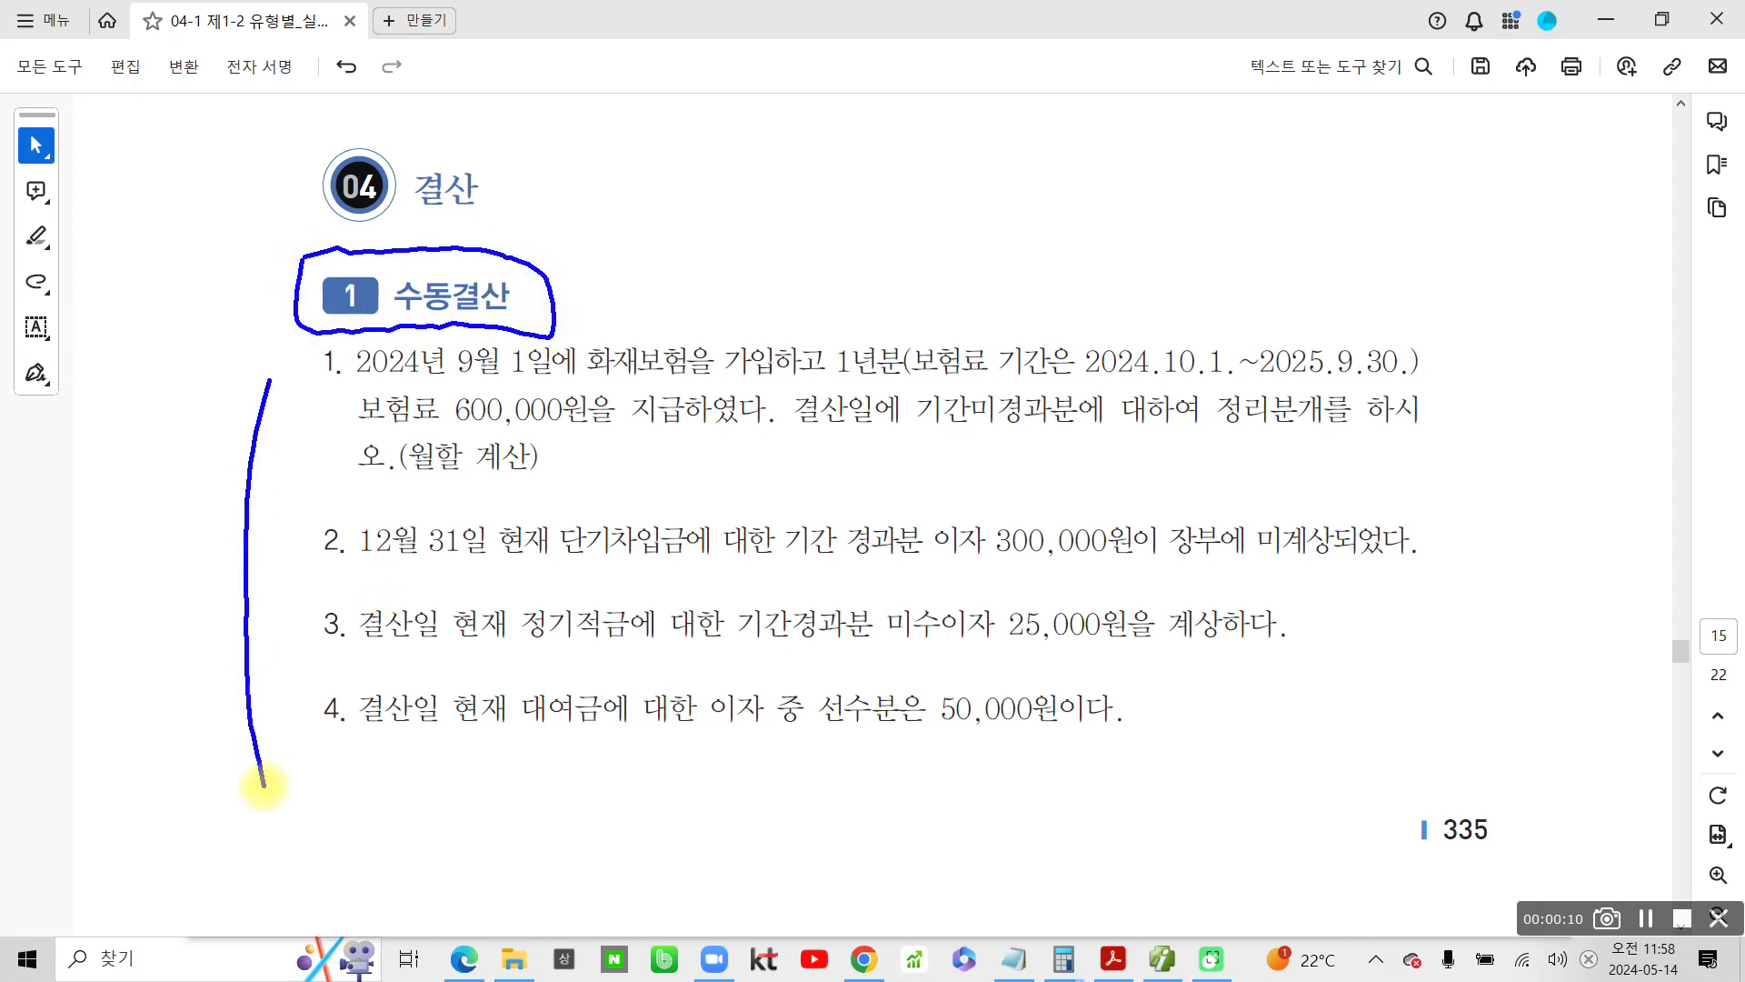
{"action": "key", "text": "Escape"}
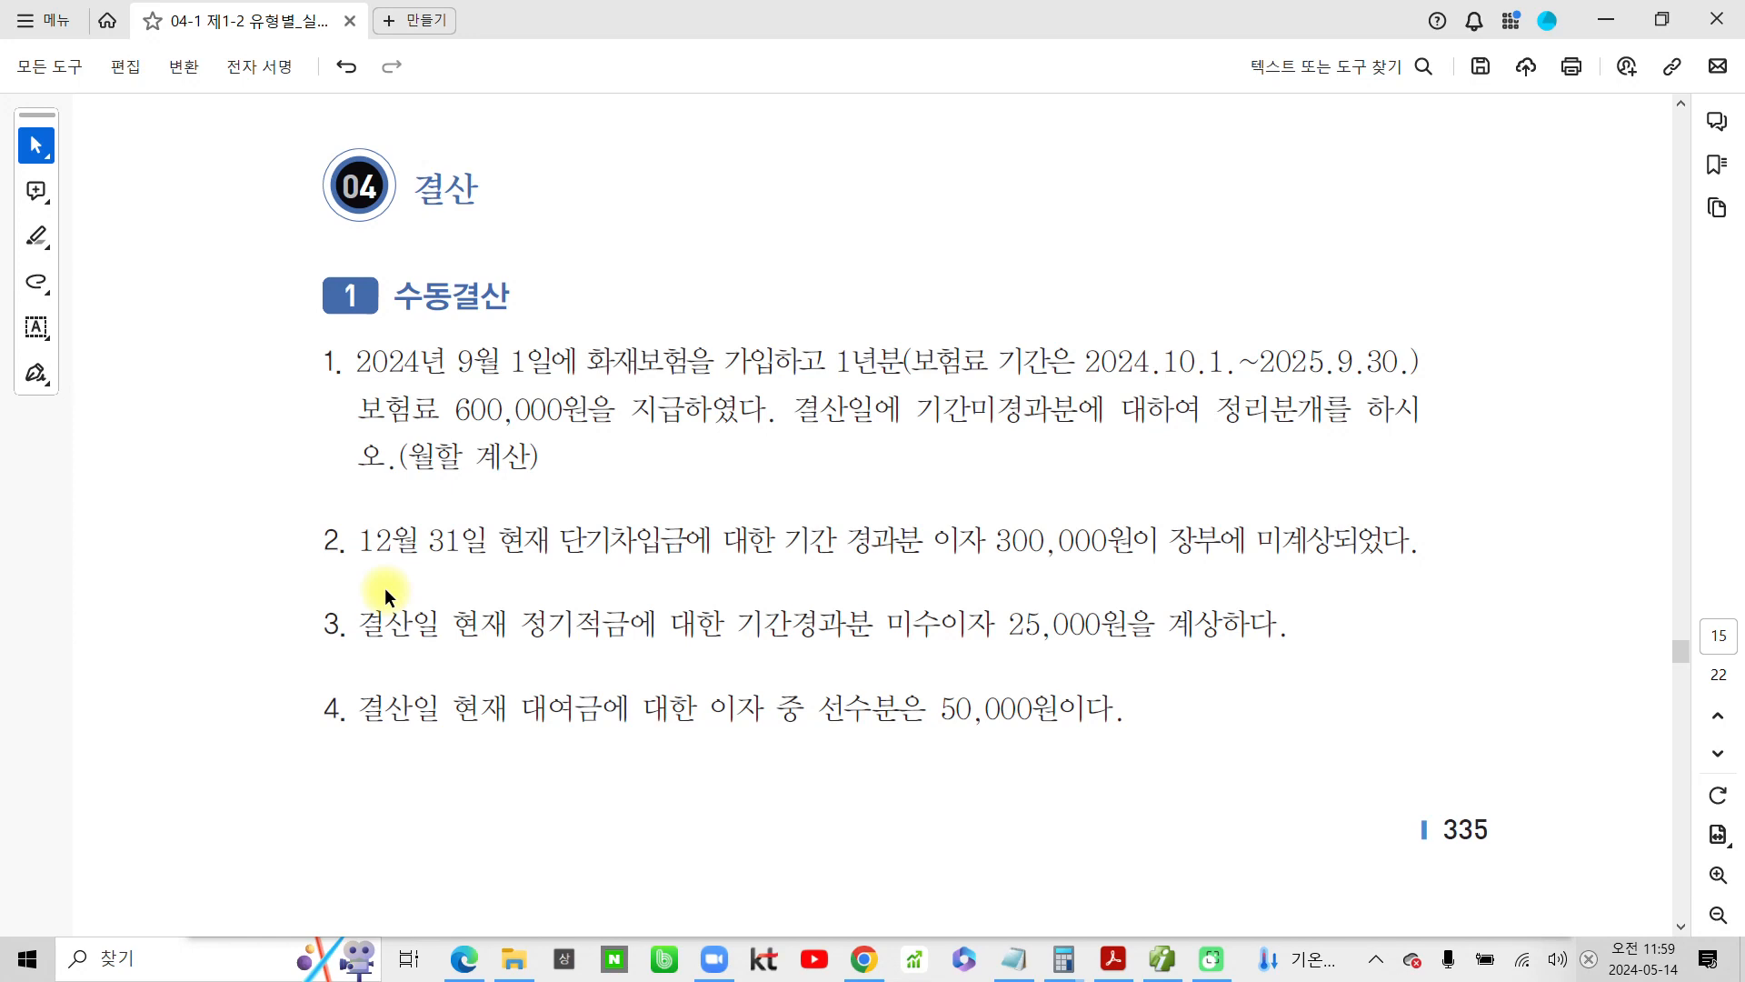
Highlight the number of problem 1 in yellow
{"action": "left_click_drag", "start_coordinate": [303, 364], "coordinate": [344, 364]}
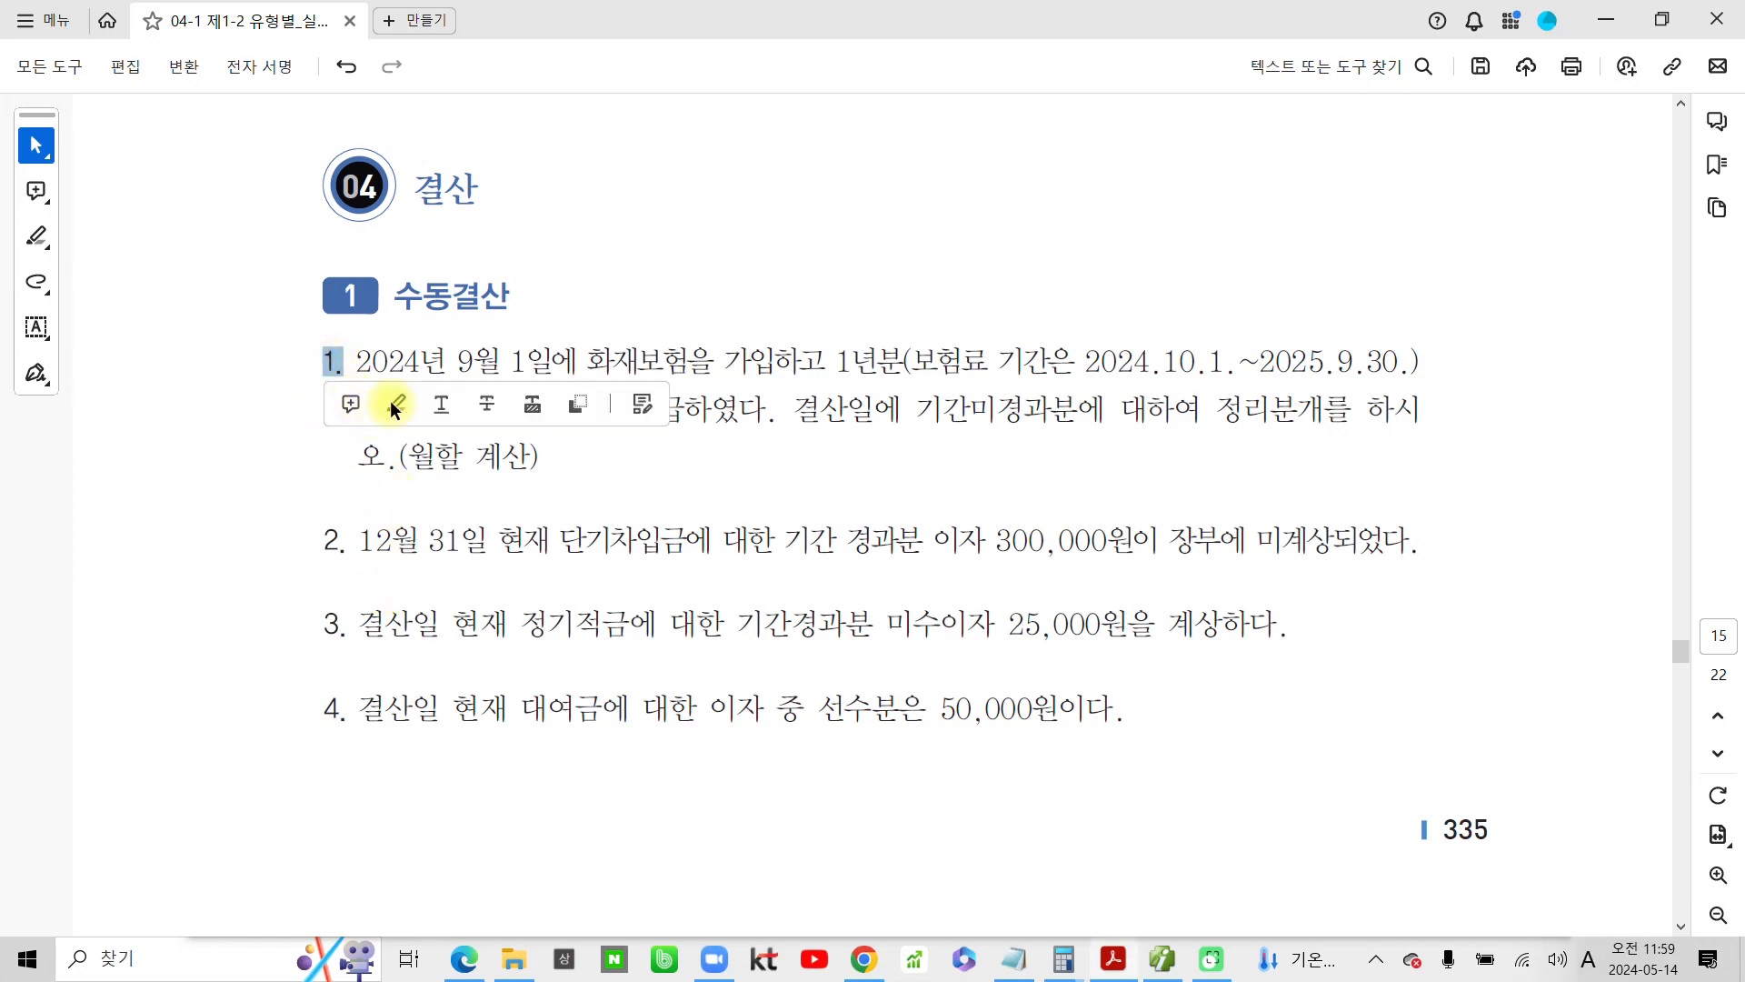
{"action": "left_click", "coordinate": [395, 407]}
Circle the 수동결산 heading and handwrite "일반전표 12/31" beside it in blue
{"action": "mouse_move", "coordinate": [393, 259]}
{"action": "left_mouse_down"}
{"action": "mouse_move", "coordinate": [532, 332]}
{"action": "mouse_move", "coordinate": [407, 260]}
{"action": "left_mouse_up"}
{"action": "mouse_move", "coordinate": [621, 263]}
{"action": "left_mouse_down"}
{"action": "mouse_move", "coordinate": [696, 235]}
{"action": "mouse_move", "coordinate": [670, 290]}
{"action": "mouse_move", "coordinate": [643, 296]}
{"action": "left_mouse_up"}
{"action": "left_click_drag", "start_coordinate": [713, 201], "coordinate": [714, 288]}
{"action": "left_click_drag", "start_coordinate": [670, 313], "coordinate": [719, 318]}
{"action": "mouse_move", "coordinate": [748, 238]}
{"action": "left_mouse_down"}
{"action": "mouse_move", "coordinate": [748, 290]}
{"action": "mouse_move", "coordinate": [782, 289]}
{"action": "left_mouse_up"}
{"action": "mouse_move", "coordinate": [813, 218]}
{"action": "left_mouse_down"}
{"action": "mouse_move", "coordinate": [812, 282]}
{"action": "mouse_move", "coordinate": [846, 263]}
{"action": "left_mouse_up"}
{"action": "left_click_drag", "start_coordinate": [794, 300], "coordinate": [823, 329]}
{"action": "mouse_move", "coordinate": [864, 247]}
{"action": "left_mouse_down"}
{"action": "mouse_move", "coordinate": [847, 293]}
{"action": "mouse_move", "coordinate": [909, 300]}
{"action": "left_mouse_up"}
{"action": "mouse_move", "coordinate": [925, 241]}
{"action": "left_mouse_down"}
{"action": "mouse_move", "coordinate": [936, 317]}
{"action": "mouse_move", "coordinate": [995, 245]}
{"action": "left_mouse_up"}
{"action": "mouse_move", "coordinate": [990, 250]}
{"action": "left_mouse_down"}
{"action": "mouse_move", "coordinate": [959, 300]}
{"action": "mouse_move", "coordinate": [1018, 291]}
{"action": "mouse_move", "coordinate": [1026, 333]}
{"action": "left_mouse_up"}
{"action": "mouse_move", "coordinate": [1132, 243]}
{"action": "left_mouse_down"}
{"action": "mouse_move", "coordinate": [1132, 300]}
{"action": "mouse_move", "coordinate": [1191, 291]}
{"action": "left_mouse_up"}
{"action": "left_click_drag", "start_coordinate": [1247, 208], "coordinate": [1174, 333]}
{"action": "mouse_move", "coordinate": [1237, 264]}
{"action": "left_mouse_down"}
{"action": "mouse_move", "coordinate": [1267, 289]}
{"action": "mouse_move", "coordinate": [1247, 320]}
{"action": "left_mouse_up"}
{"action": "left_click_drag", "start_coordinate": [1329, 258], "coordinate": [1311, 321]}
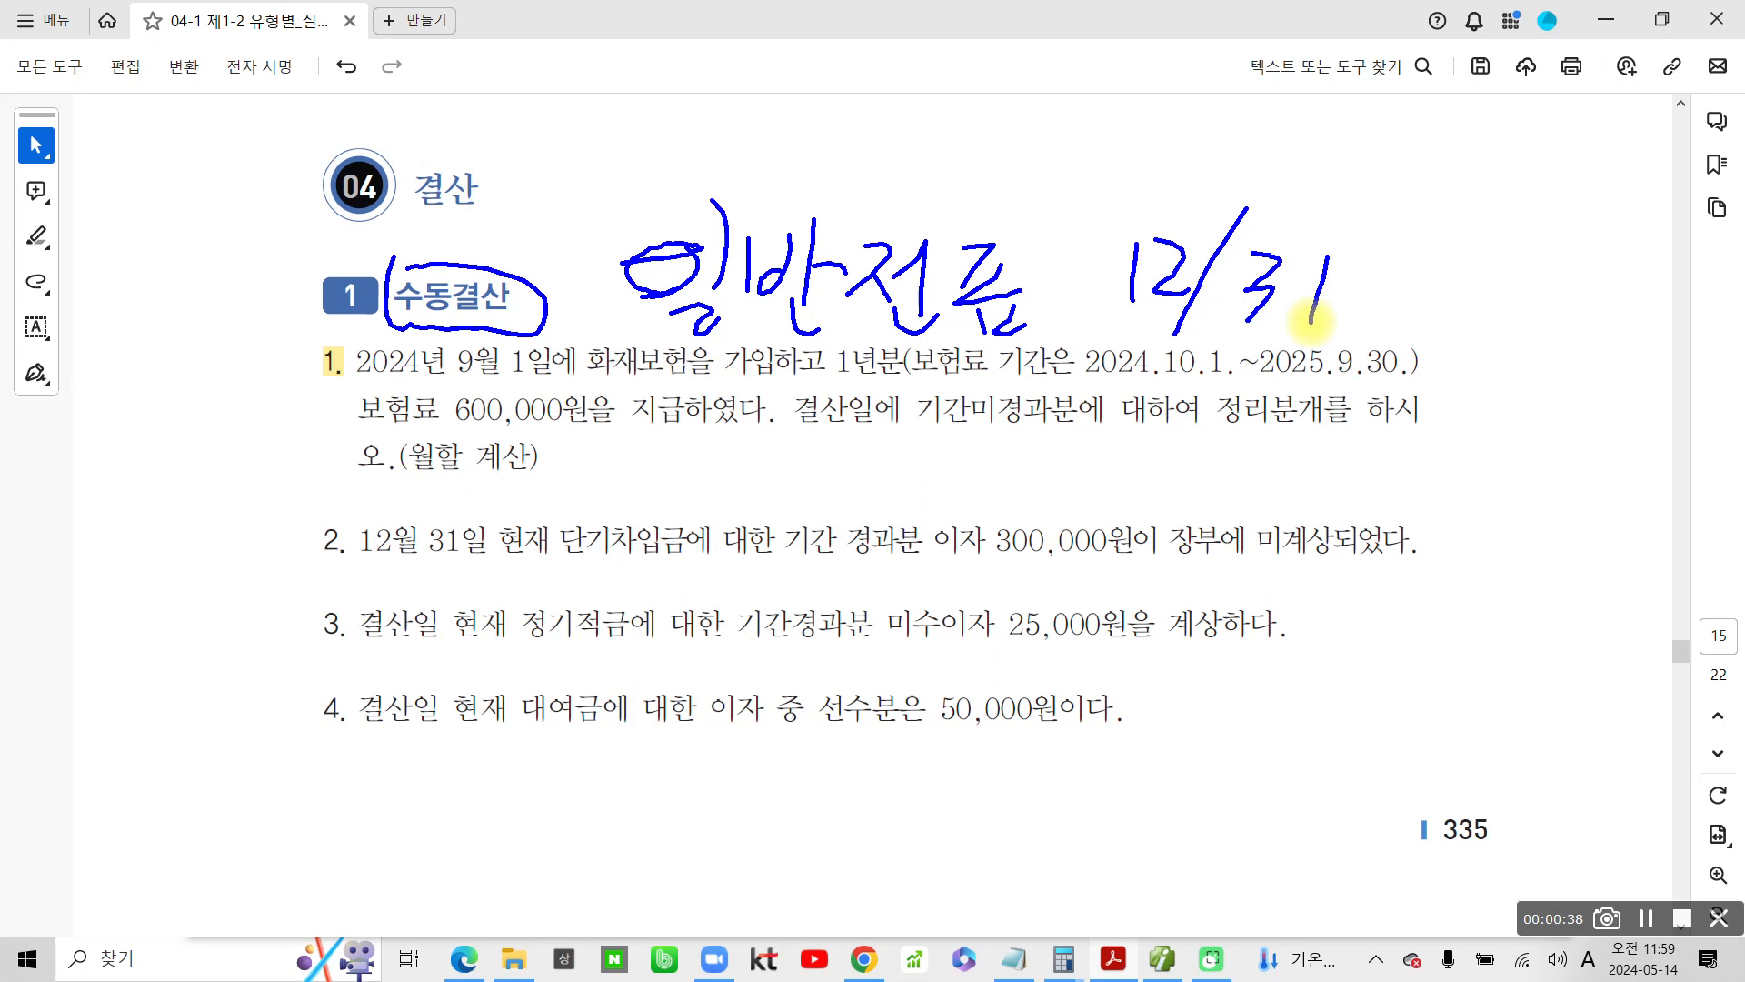
Underline the insurance period and circle 월할 계산 in problem 1, and clear all annotations
{"action": "left_click_drag", "start_coordinate": [927, 373], "coordinate": [1390, 392]}
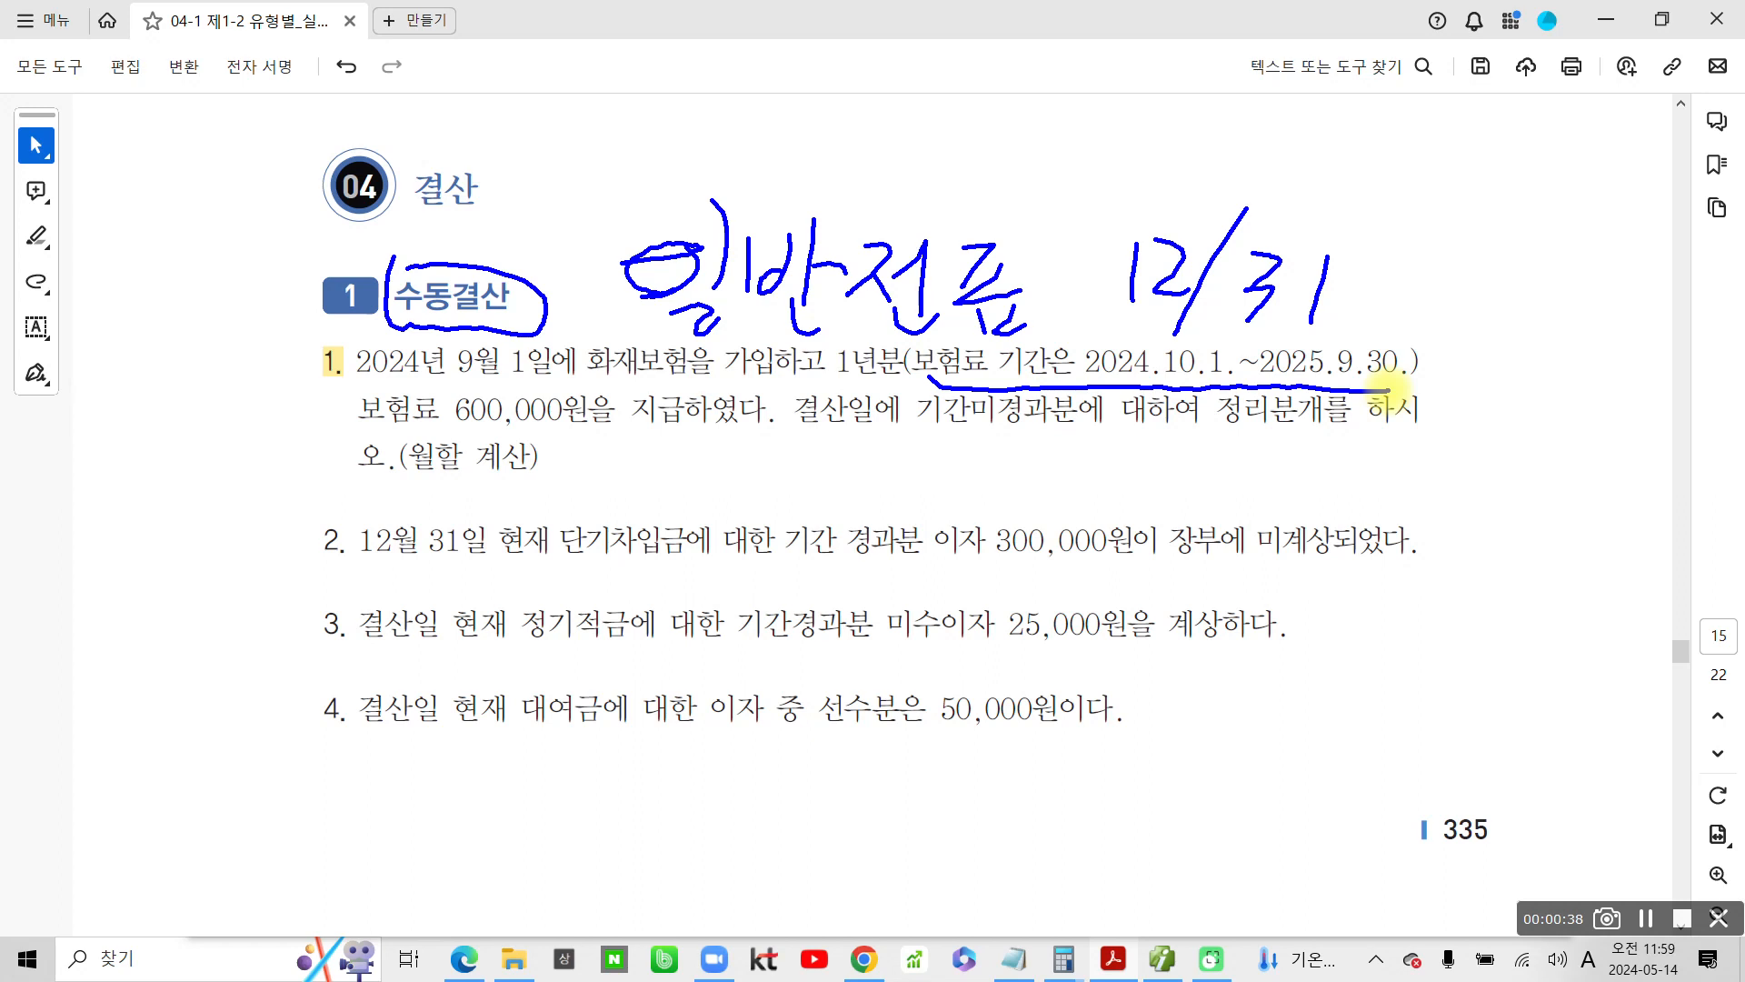
{"action": "mouse_move", "coordinate": [440, 423]}
{"action": "left_mouse_down"}
{"action": "mouse_move", "coordinate": [482, 491]}
{"action": "mouse_move", "coordinate": [509, 442]}
{"action": "mouse_move", "coordinate": [427, 435]}
{"action": "left_mouse_up"}
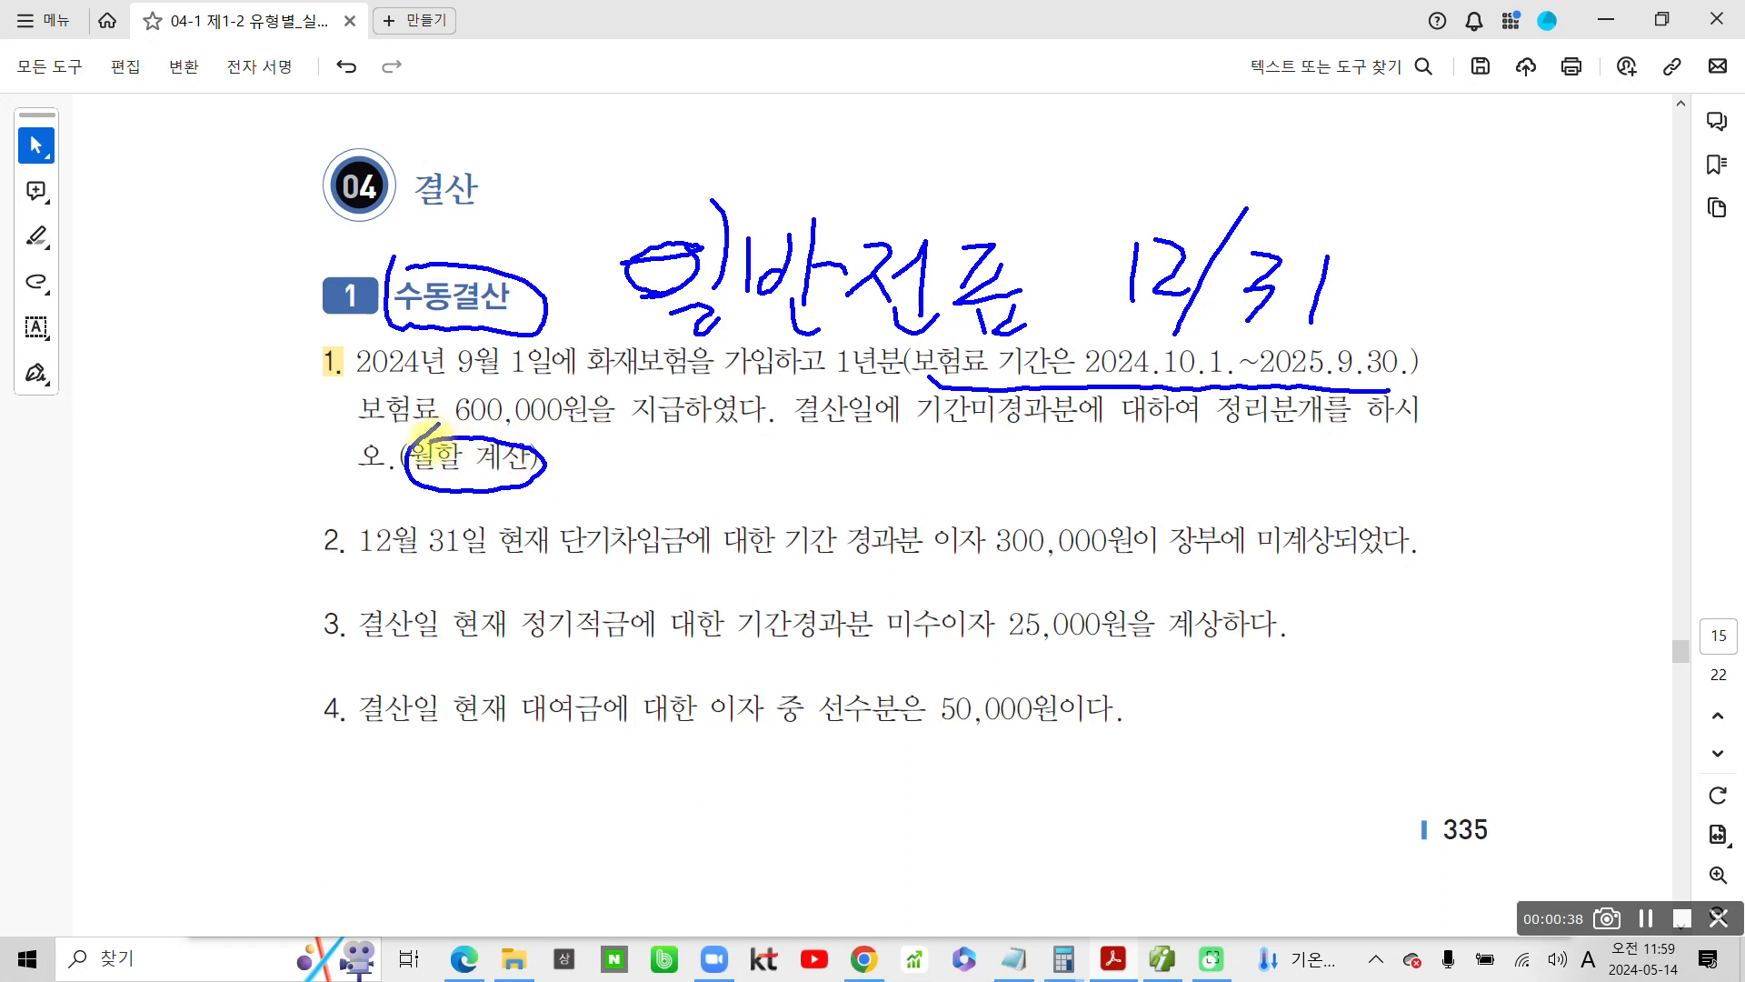
{"action": "key", "text": "Escape"}
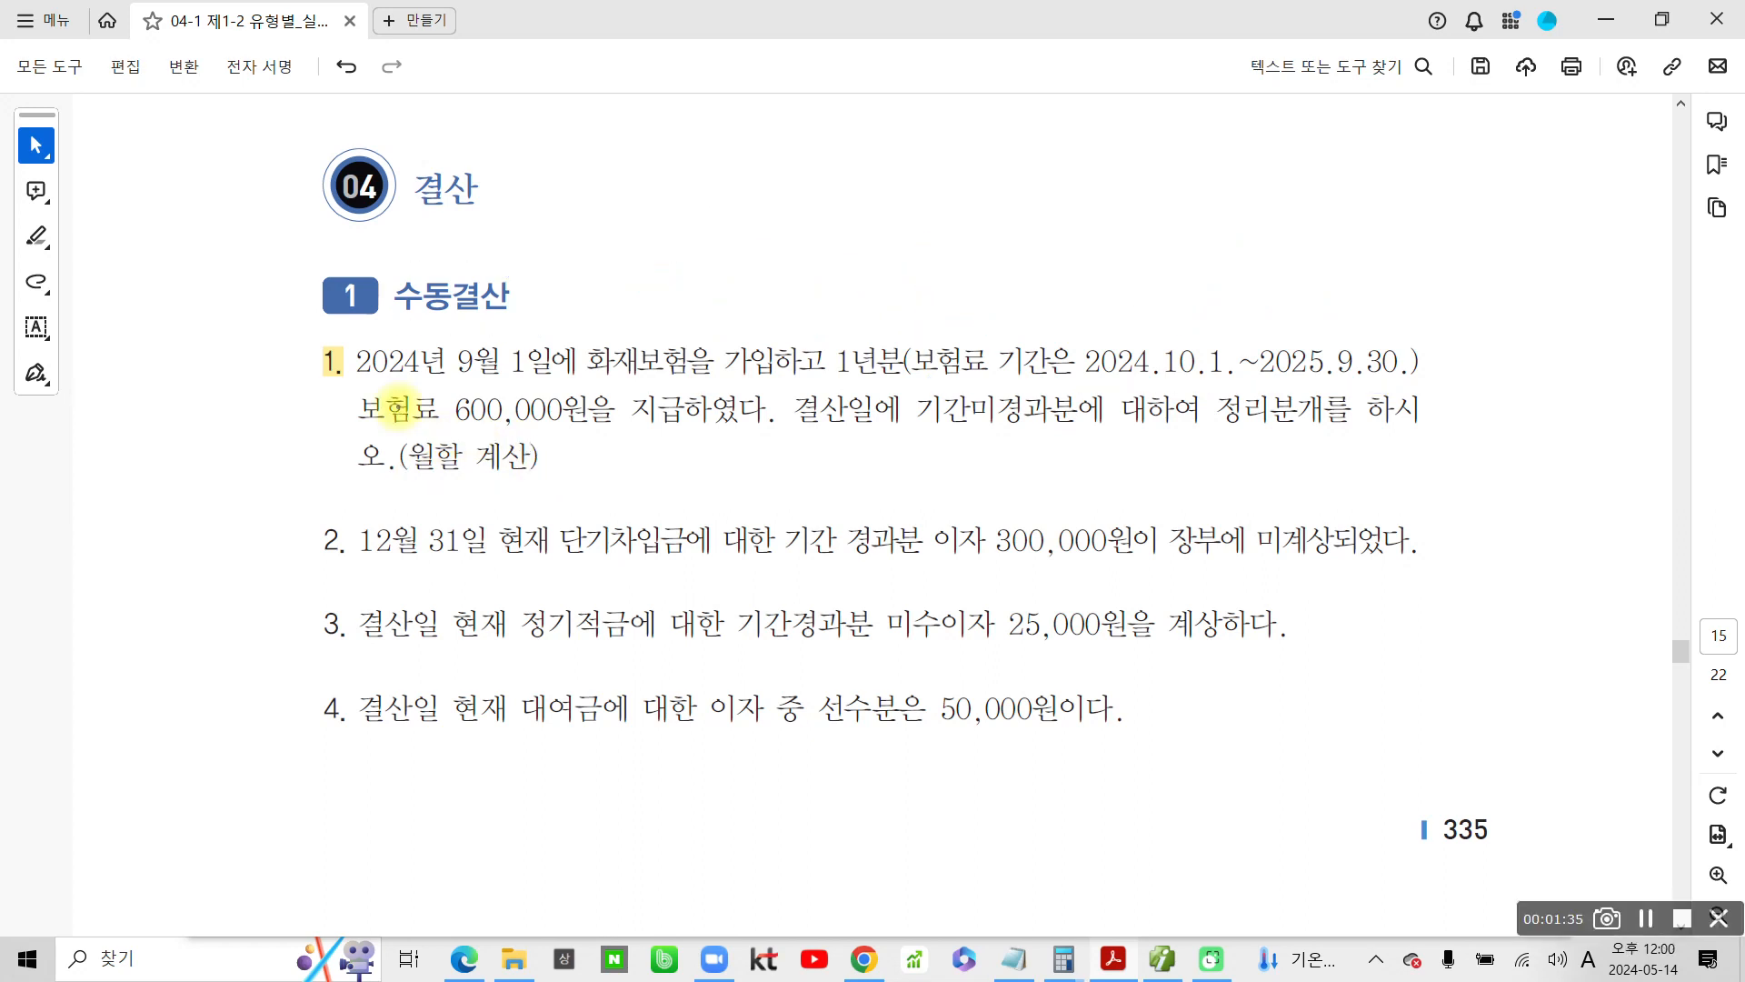
Handwrite 비용의 이연 below problem 1, and mark its payment date, premium amount and period end, with a 9 above the period
{"action": "mouse_move", "coordinate": [666, 426]}
{"action": "left_mouse_down"}
{"action": "mouse_move", "coordinate": [670, 455]}
{"action": "mouse_move", "coordinate": [732, 439]}
{"action": "mouse_move", "coordinate": [803, 464]}
{"action": "mouse_move", "coordinate": [781, 491]}
{"action": "mouse_move", "coordinate": [841, 427]}
{"action": "mouse_move", "coordinate": [874, 486]}
{"action": "mouse_move", "coordinate": [936, 427]}
{"action": "mouse_move", "coordinate": [954, 468]}
{"action": "mouse_move", "coordinate": [1040, 427]}
{"action": "mouse_move", "coordinate": [1059, 474]}
{"action": "left_mouse_up"}
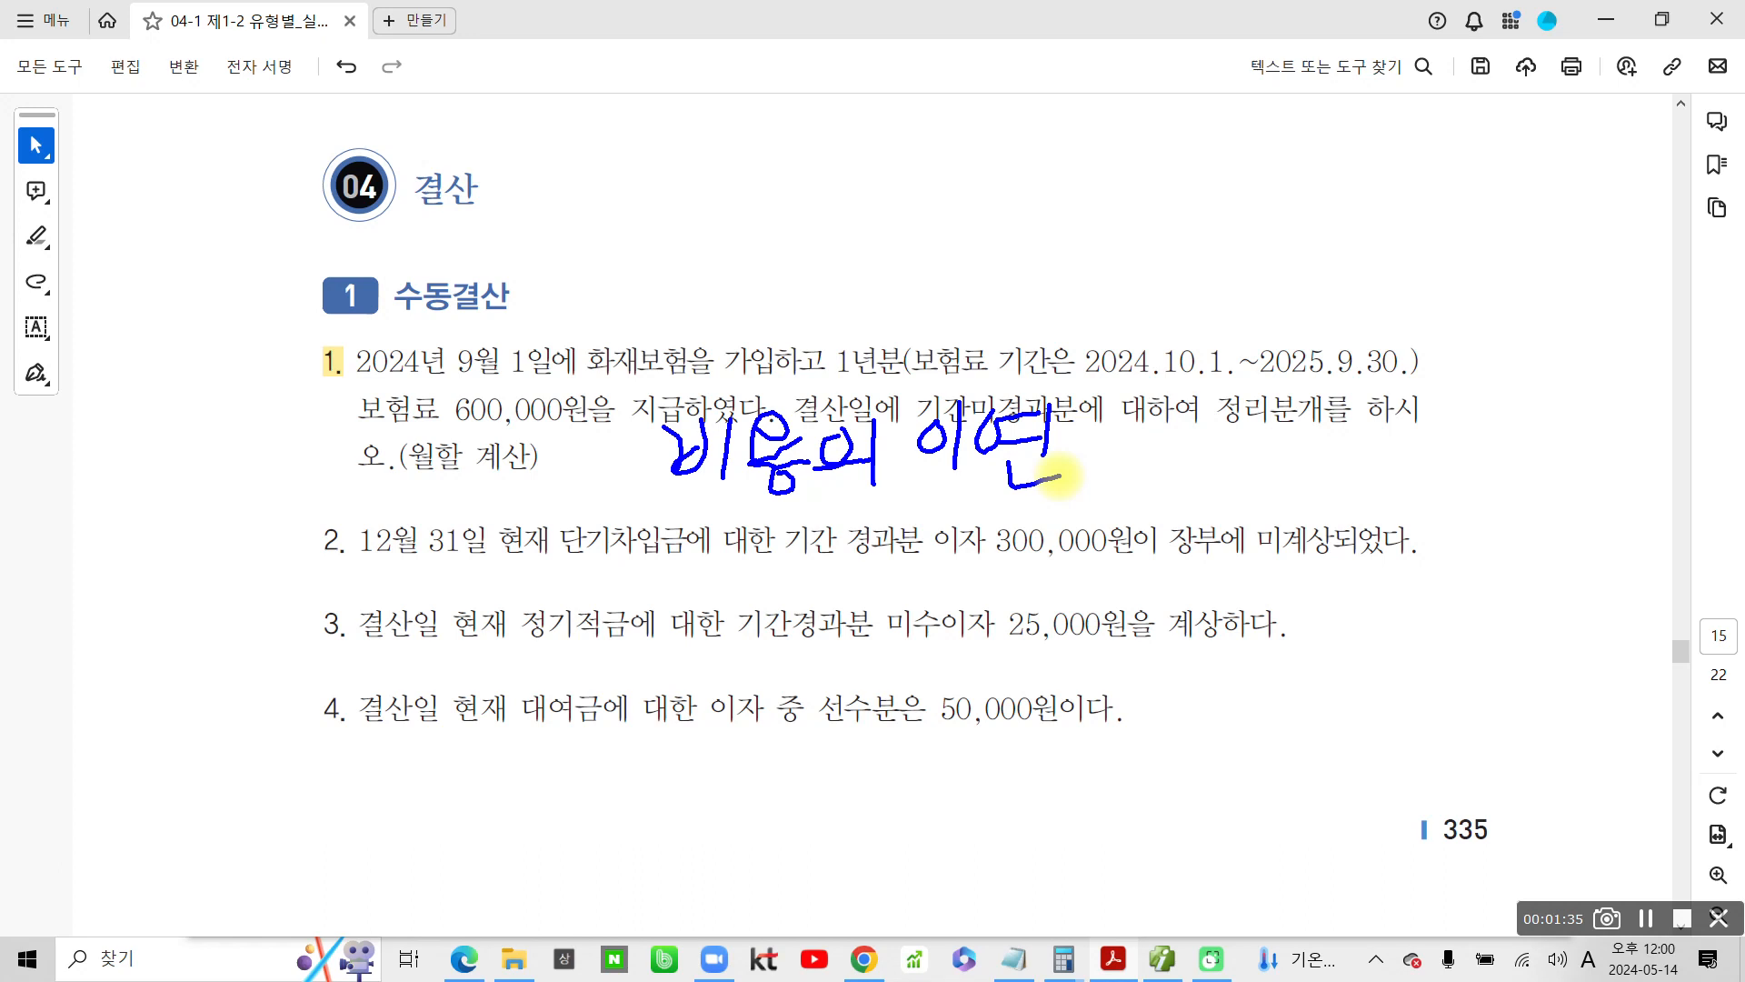
{"action": "mouse_move", "coordinate": [354, 359]}
{"action": "left_mouse_down"}
{"action": "mouse_move", "coordinate": [500, 395]}
{"action": "mouse_move", "coordinate": [577, 327]}
{"action": "mouse_move", "coordinate": [364, 329]}
{"action": "mouse_move", "coordinate": [381, 463]}
{"action": "mouse_move", "coordinate": [581, 414]}
{"action": "mouse_move", "coordinate": [305, 423]}
{"action": "left_mouse_up"}
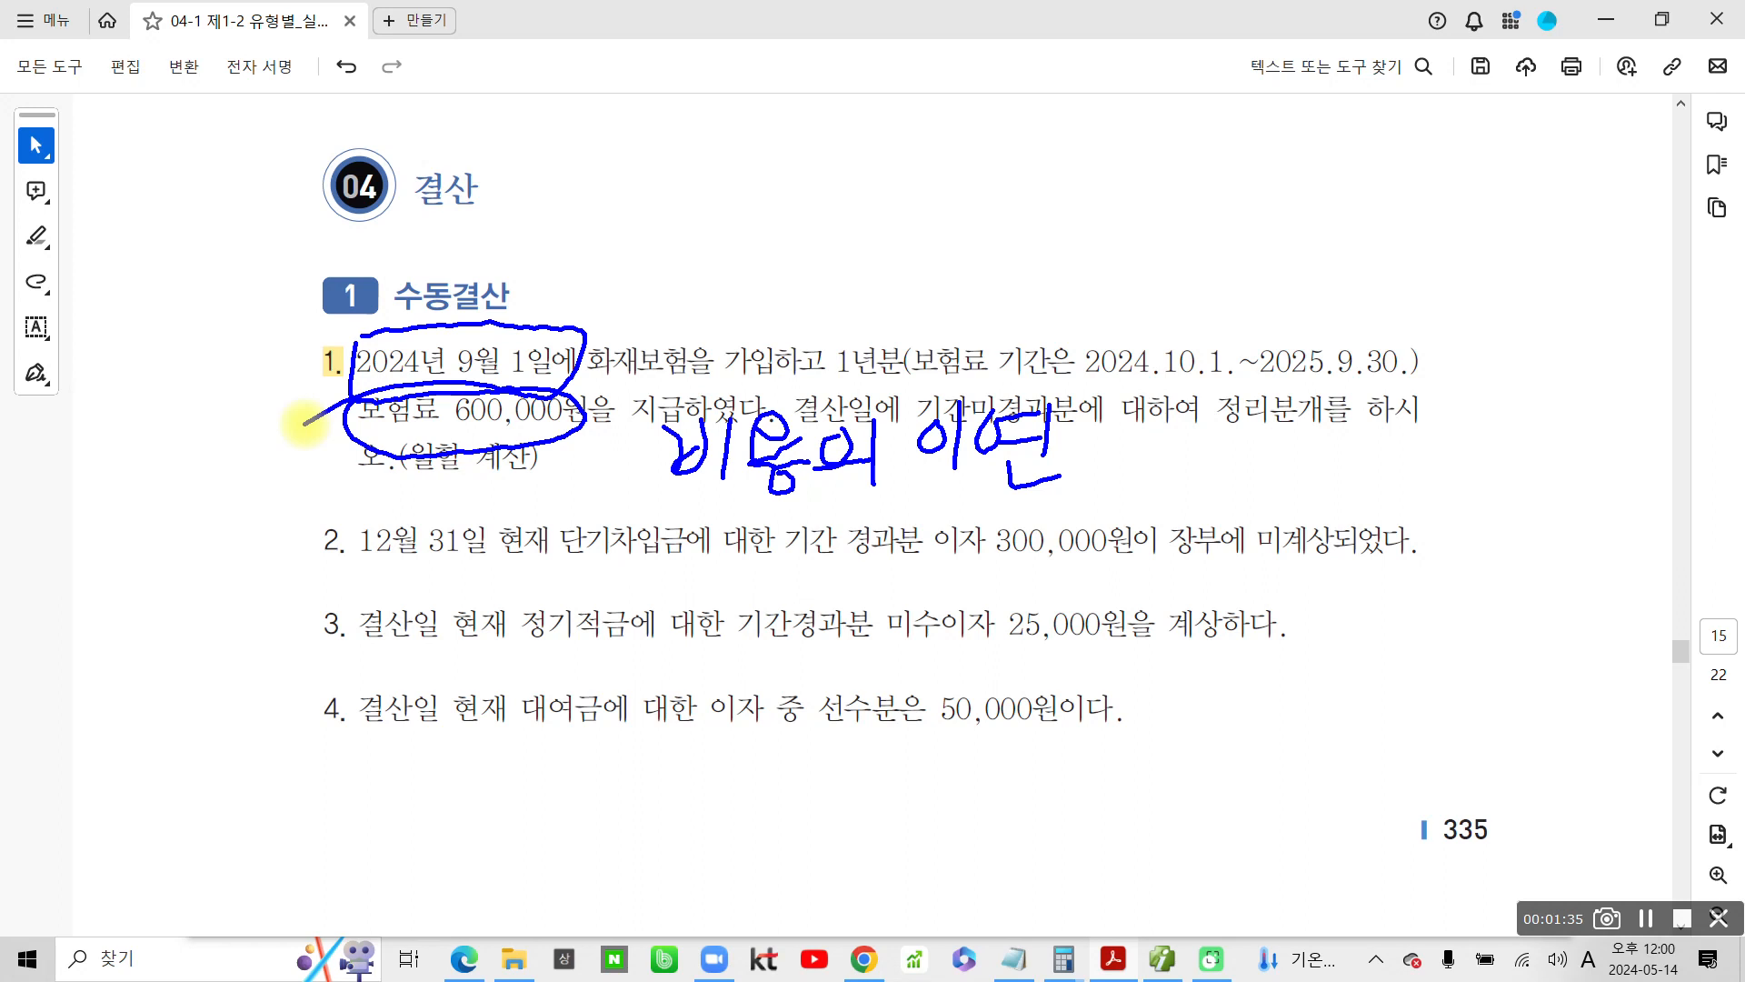
{"action": "mouse_move", "coordinate": [1213, 368]}
{"action": "left_mouse_down"}
{"action": "mouse_move", "coordinate": [1246, 312]}
{"action": "mouse_move", "coordinate": [1368, 425]}
{"action": "left_mouse_up"}
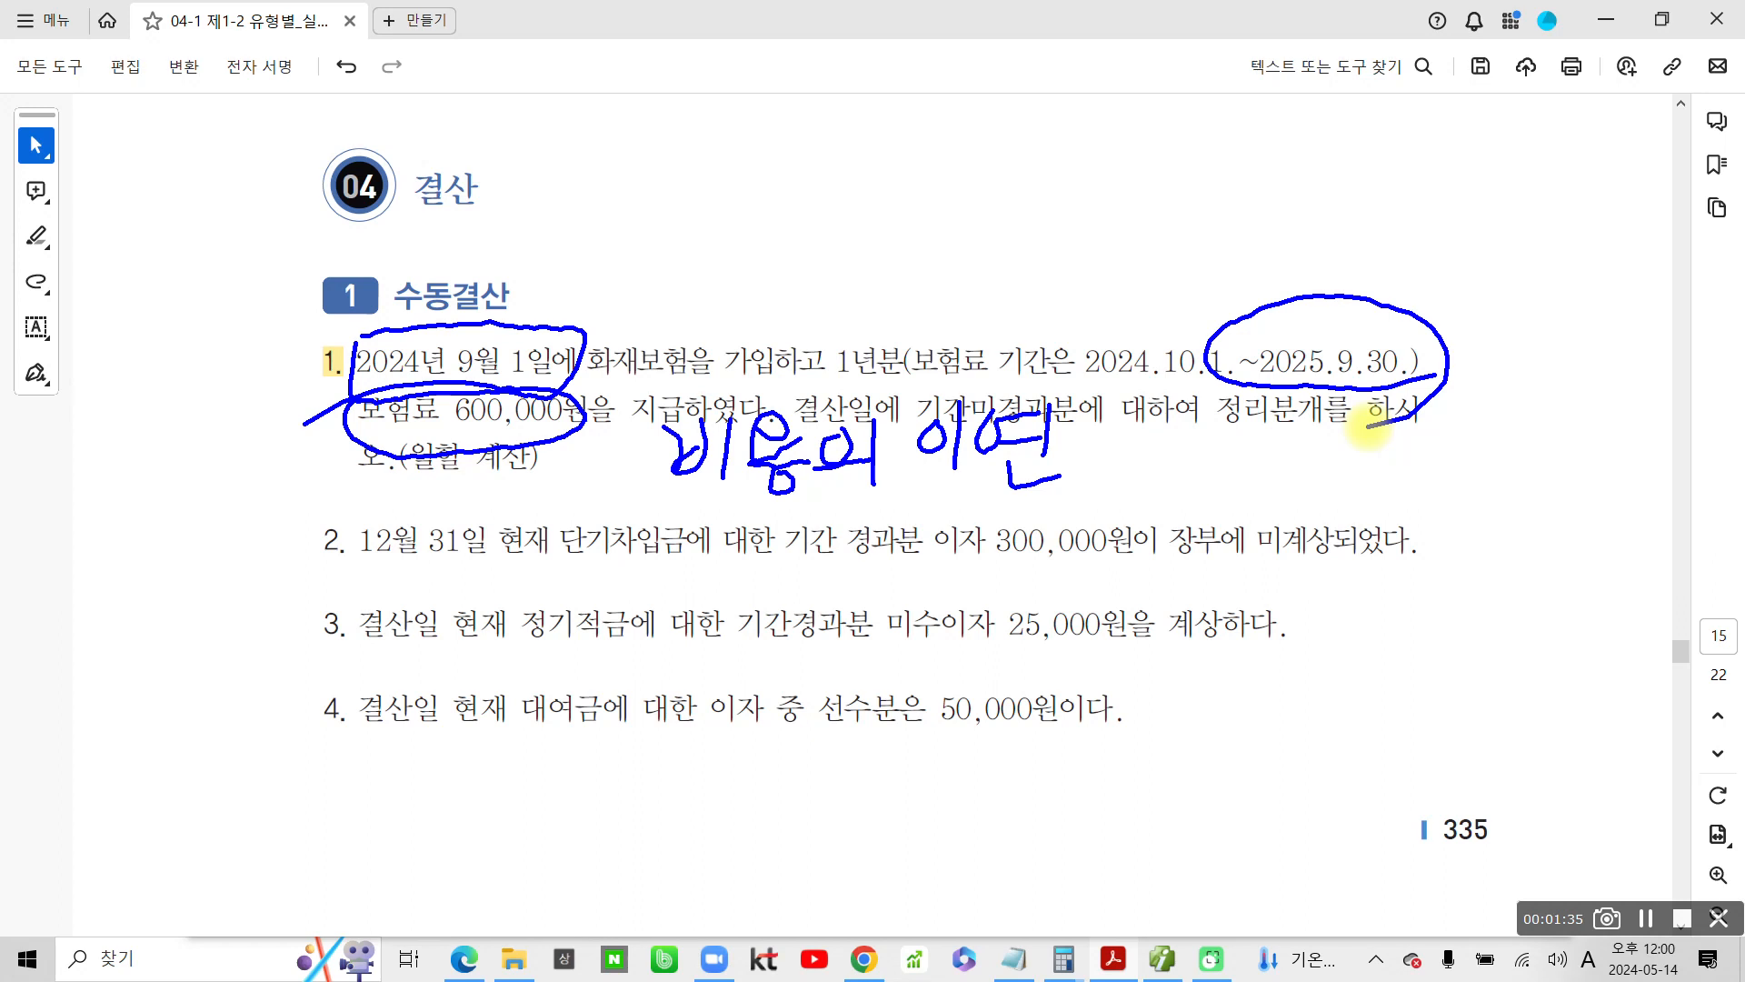
{"action": "left_click_drag", "start_coordinate": [1391, 233], "coordinate": [1351, 278]}
{"action": "left_click_drag", "start_coordinate": [1274, 386], "coordinate": [1468, 410]}
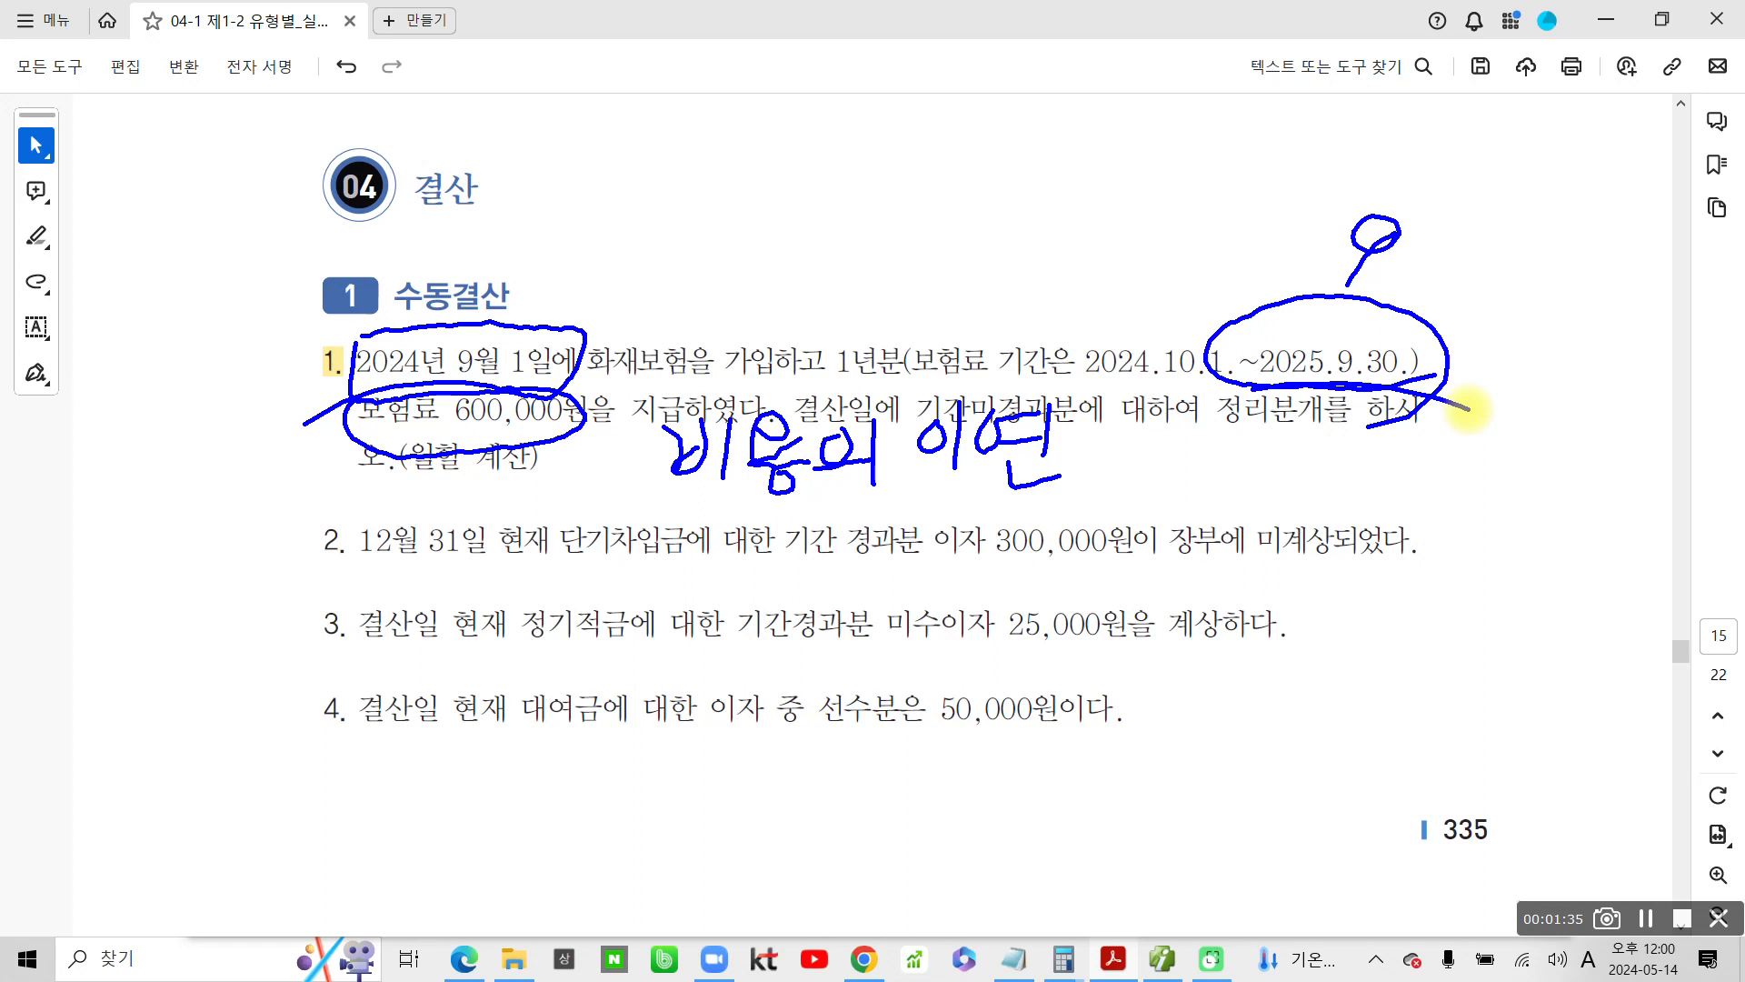
Draw an arrow from 비용의 이연 and handwrite 선급비용 after it
{"action": "mouse_move", "coordinate": [1082, 465]}
{"action": "left_mouse_down"}
{"action": "mouse_move", "coordinate": [1156, 464]}
{"action": "mouse_move", "coordinate": [1136, 475]}
{"action": "left_mouse_up"}
{"action": "left_click_drag", "start_coordinate": [1234, 434], "coordinate": [1193, 486]}
{"action": "mouse_move", "coordinate": [1213, 459]}
{"action": "left_mouse_down"}
{"action": "mouse_move", "coordinate": [1238, 487]}
{"action": "mouse_move", "coordinate": [1284, 449]}
{"action": "mouse_move", "coordinate": [1282, 511]}
{"action": "left_mouse_up"}
{"action": "mouse_move", "coordinate": [1241, 486]}
{"action": "left_mouse_down"}
{"action": "mouse_move", "coordinate": [1254, 535]}
{"action": "mouse_move", "coordinate": [1300, 528]}
{"action": "left_mouse_up"}
{"action": "mouse_move", "coordinate": [1344, 420]}
{"action": "left_mouse_down"}
{"action": "mouse_move", "coordinate": [1287, 496]}
{"action": "mouse_move", "coordinate": [1373, 480]}
{"action": "left_mouse_up"}
{"action": "mouse_move", "coordinate": [1332, 491]}
{"action": "left_mouse_down"}
{"action": "mouse_move", "coordinate": [1329, 545]}
{"action": "mouse_move", "coordinate": [1381, 504]}
{"action": "left_mouse_up"}
{"action": "mouse_move", "coordinate": [1413, 462]}
{"action": "left_mouse_down"}
{"action": "mouse_move", "coordinate": [1410, 504]}
{"action": "mouse_move", "coordinate": [1434, 500]}
{"action": "left_mouse_up"}
{"action": "mouse_move", "coordinate": [1434, 477]}
{"action": "left_mouse_down"}
{"action": "mouse_move", "coordinate": [1459, 450]}
{"action": "mouse_move", "coordinate": [1475, 541]}
{"action": "mouse_move", "coordinate": [1545, 427]}
{"action": "left_mouse_up"}
{"action": "mouse_move", "coordinate": [1545, 427]}
{"action": "left_mouse_down"}
{"action": "mouse_move", "coordinate": [1505, 500]}
{"action": "mouse_move", "coordinate": [1563, 480]}
{"action": "mouse_move", "coordinate": [1557, 516]}
{"action": "left_mouse_up"}
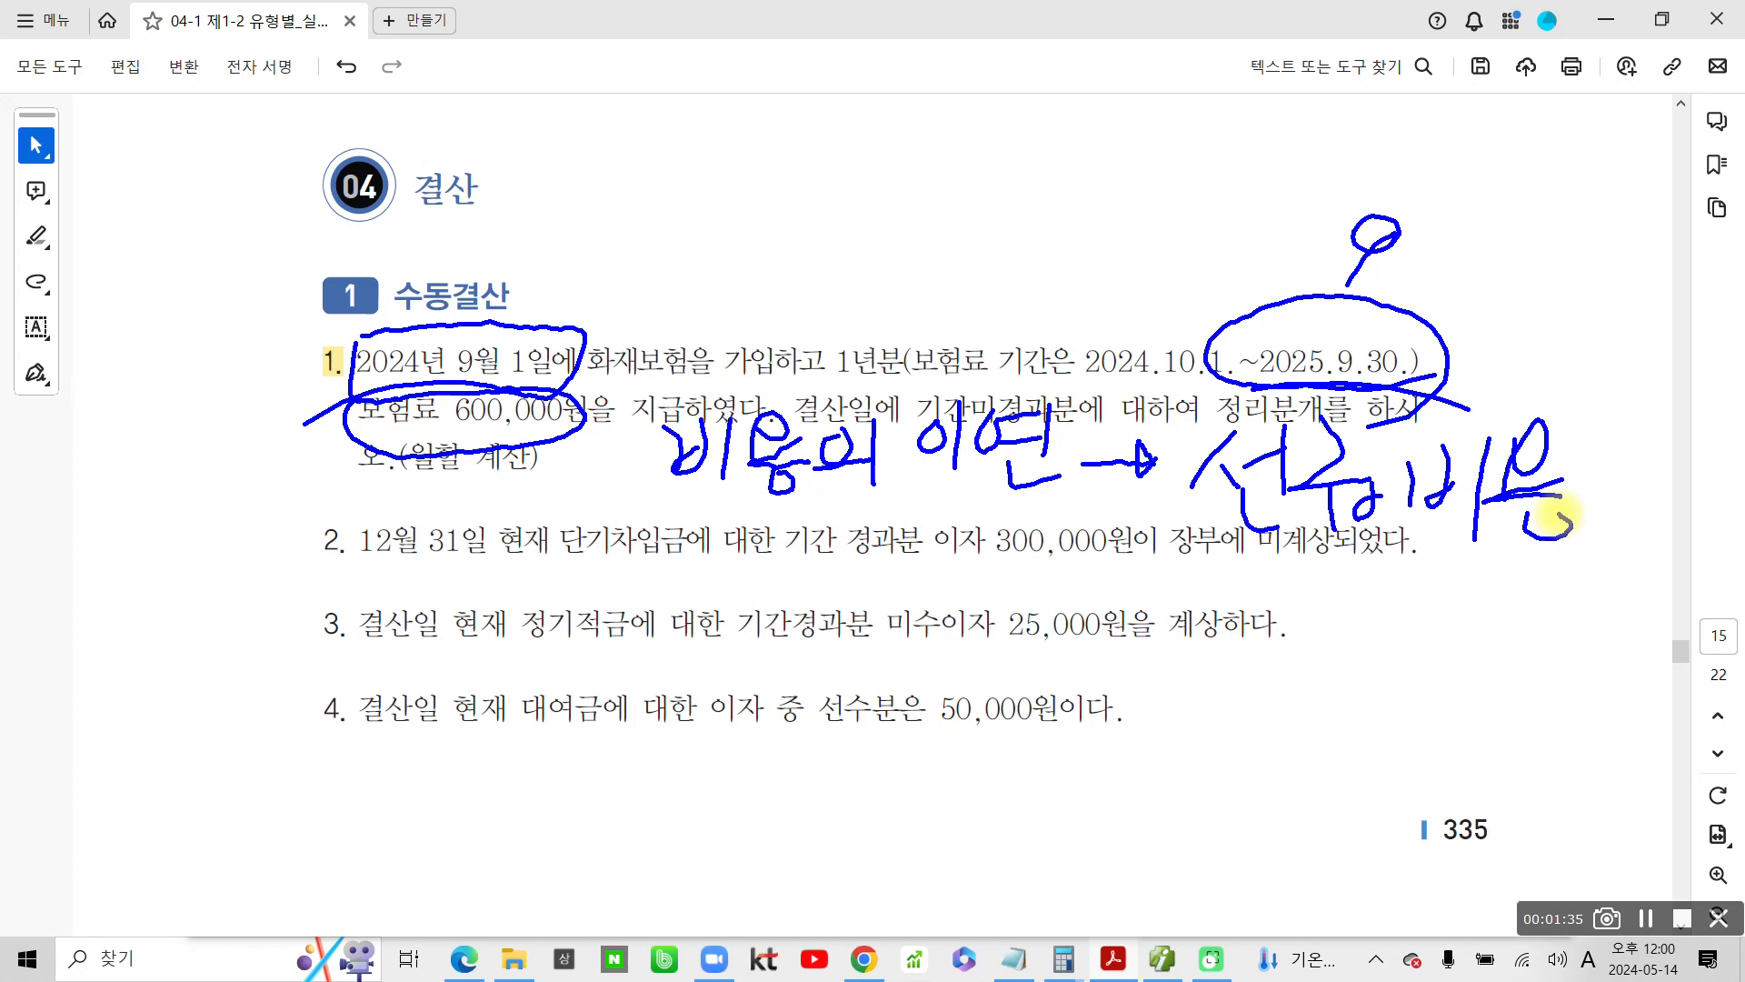
Circle 보험료 in the first line of problem 1 and handwrite the credit label 대) before it
{"action": "mouse_move", "coordinate": [909, 313]}
{"action": "left_mouse_down"}
{"action": "mouse_move", "coordinate": [995, 377]}
{"action": "mouse_move", "coordinate": [915, 309]}
{"action": "left_mouse_up"}
{"action": "left_click_drag", "start_coordinate": [793, 270], "coordinate": [841, 274]}
{"action": "mouse_move", "coordinate": [806, 271]}
{"action": "left_mouse_down"}
{"action": "mouse_move", "coordinate": [789, 300]}
{"action": "mouse_move", "coordinate": [836, 311]}
{"action": "left_mouse_up"}
{"action": "mouse_move", "coordinate": [841, 244]}
{"action": "left_mouse_down"}
{"action": "mouse_move", "coordinate": [826, 324]}
{"action": "mouse_move", "coordinate": [857, 285]}
{"action": "mouse_move", "coordinate": [849, 333]}
{"action": "left_mouse_up"}
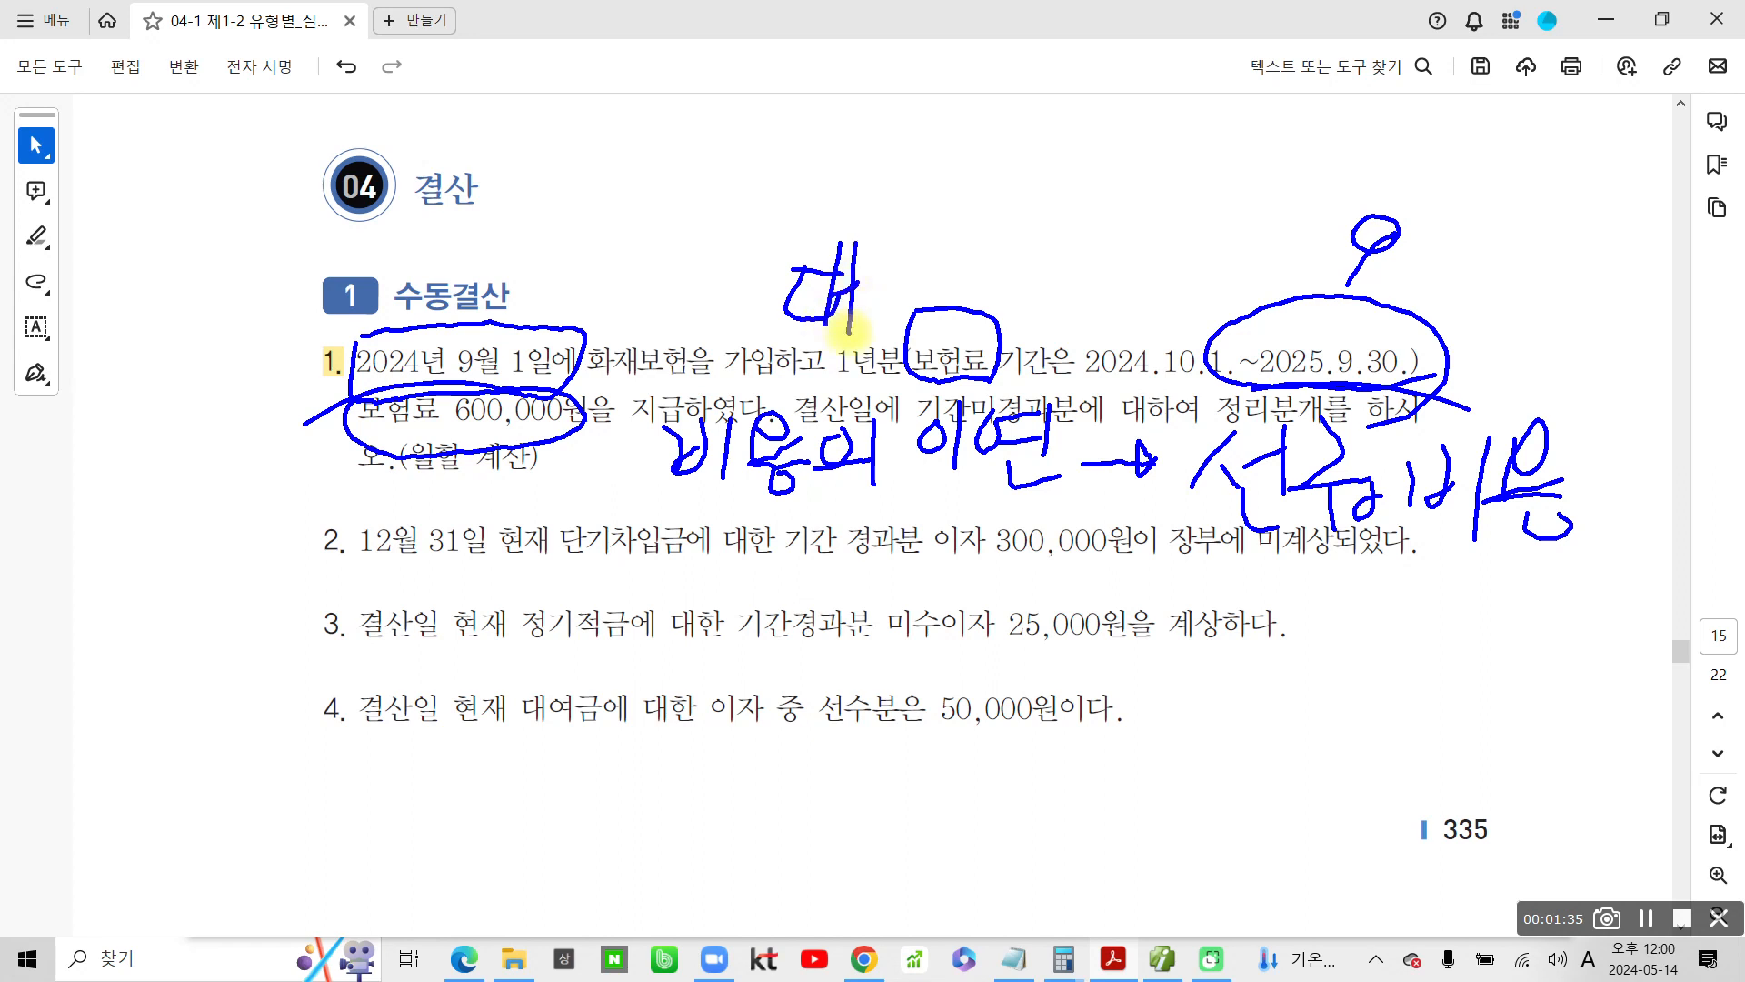
{"action": "left_click_drag", "start_coordinate": [873, 212], "coordinate": [853, 331]}
{"action": "left_click_drag", "start_coordinate": [850, 350], "coordinate": [833, 365]}
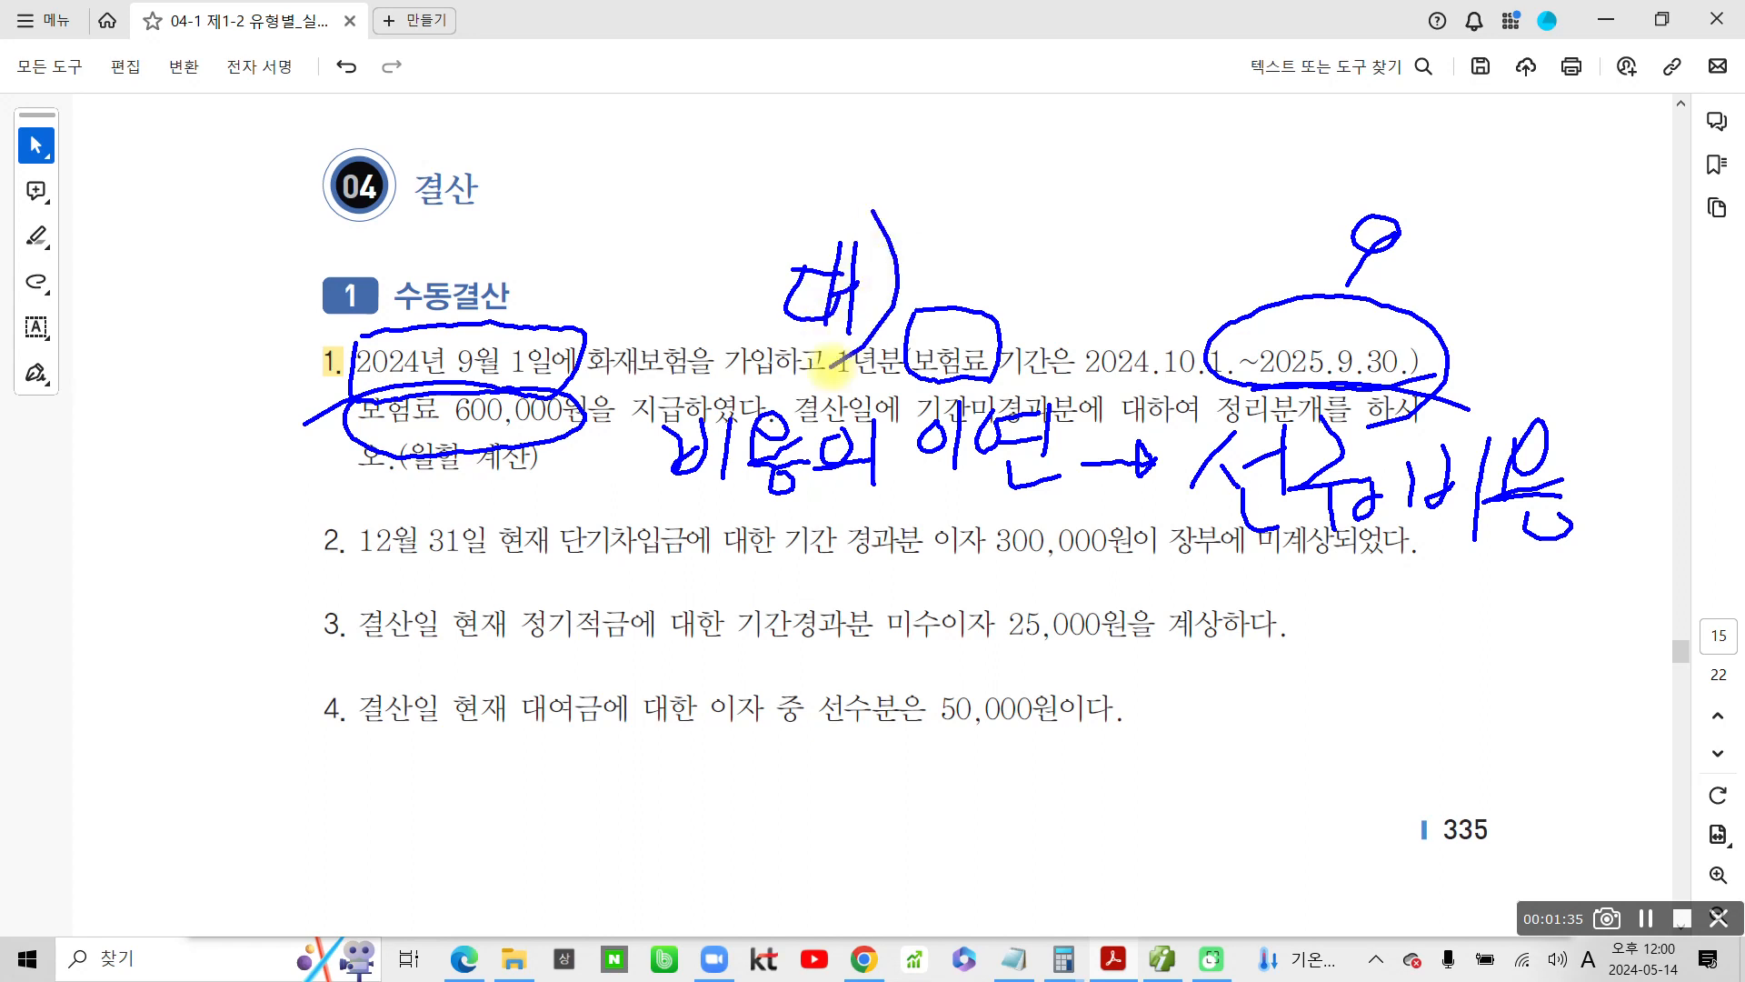
Handwrite the debit label 차) before 선급비용, and underline 비용의 이연 and 선급비용 in red
{"action": "mouse_move", "coordinate": [1101, 492]}
{"action": "left_mouse_down"}
{"action": "mouse_move", "coordinate": [1127, 503]}
{"action": "mouse_move", "coordinate": [1088, 545]}
{"action": "mouse_move", "coordinate": [1140, 560]}
{"action": "left_mouse_up"}
{"action": "left_click_drag", "start_coordinate": [1150, 471], "coordinate": [1146, 571]}
{"action": "left_click_drag", "start_coordinate": [1127, 534], "coordinate": [1180, 532]}
{"action": "mouse_move", "coordinate": [1152, 436]}
{"action": "left_mouse_down"}
{"action": "mouse_move", "coordinate": [1138, 596]}
{"action": "mouse_move", "coordinate": [1084, 626]}
{"action": "left_mouse_up"}
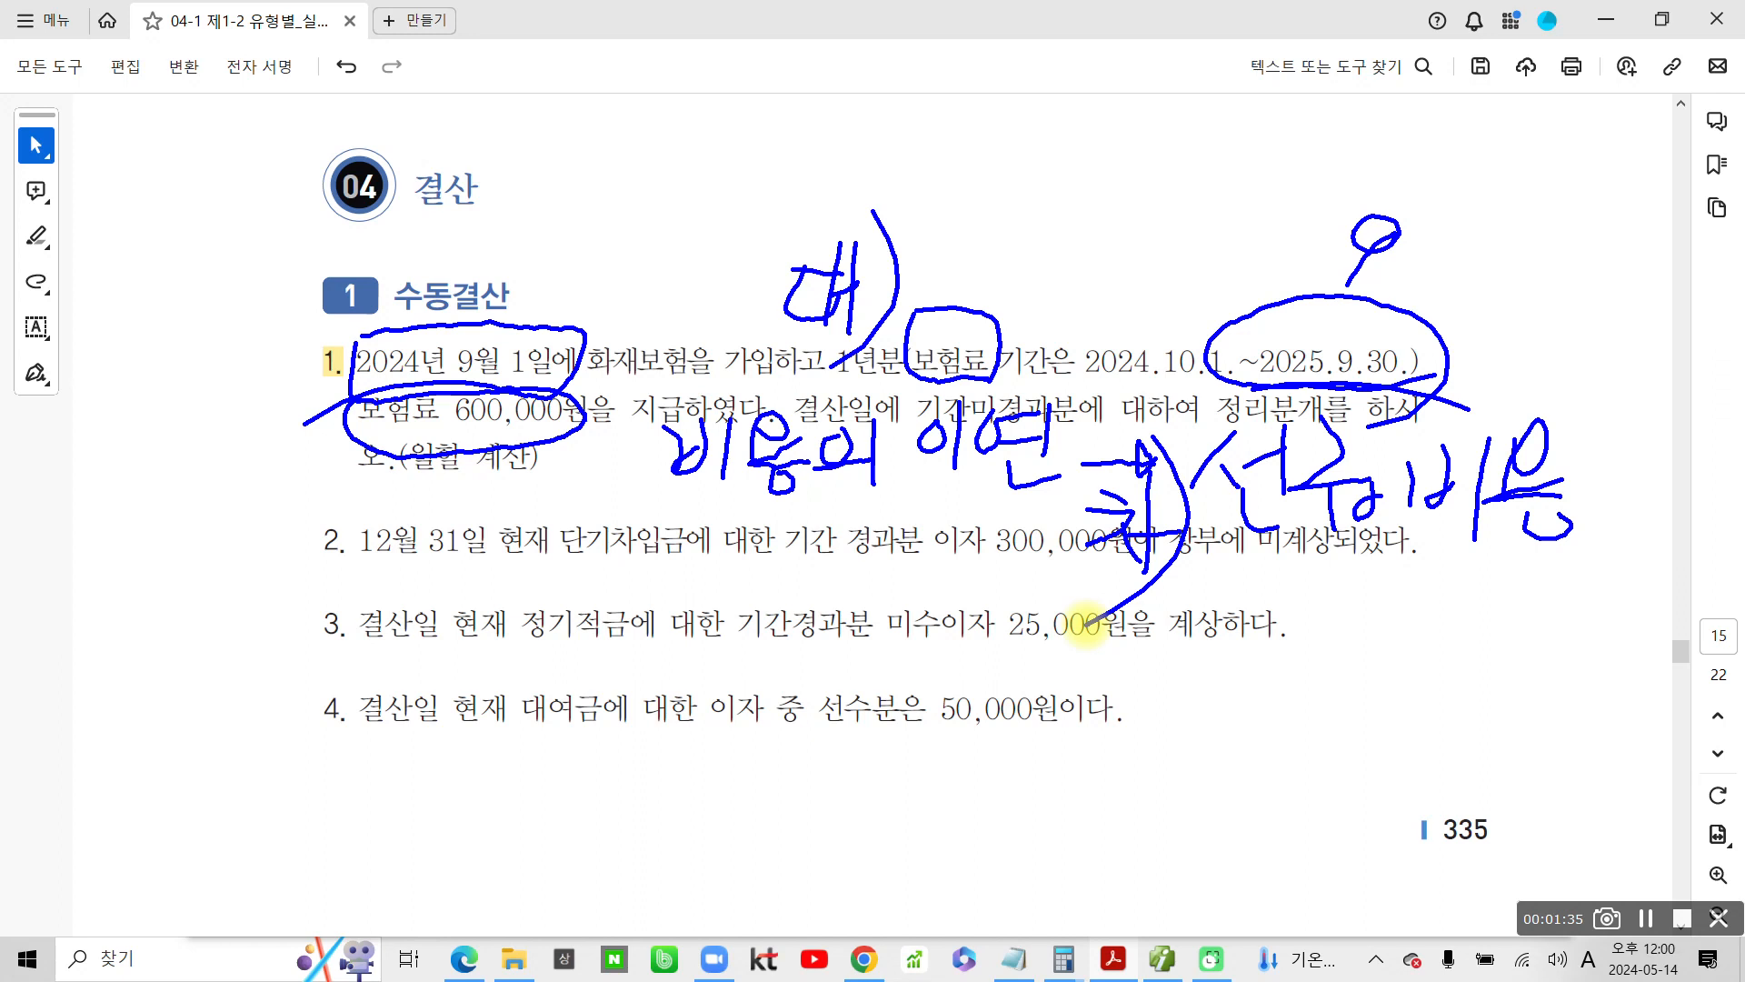
{"action": "left_click_drag", "start_coordinate": [664, 495], "coordinate": [1066, 506]}
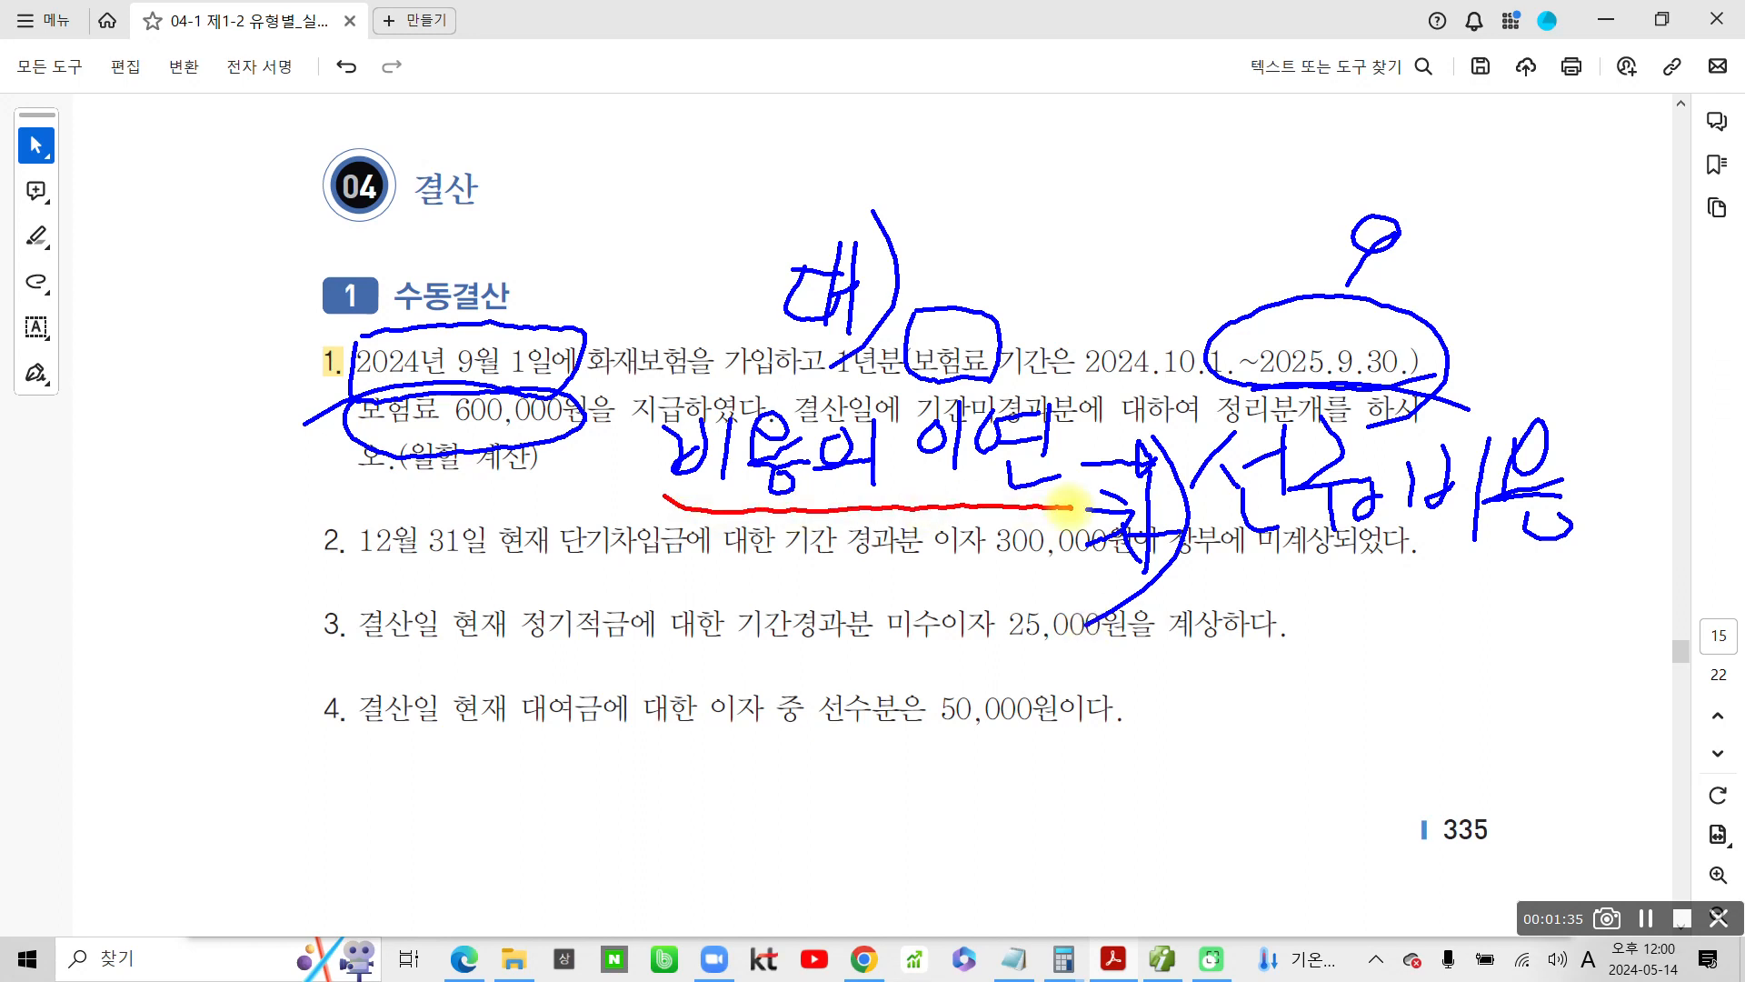
{"action": "left_click_drag", "start_coordinate": [1218, 541], "coordinate": [1550, 529]}
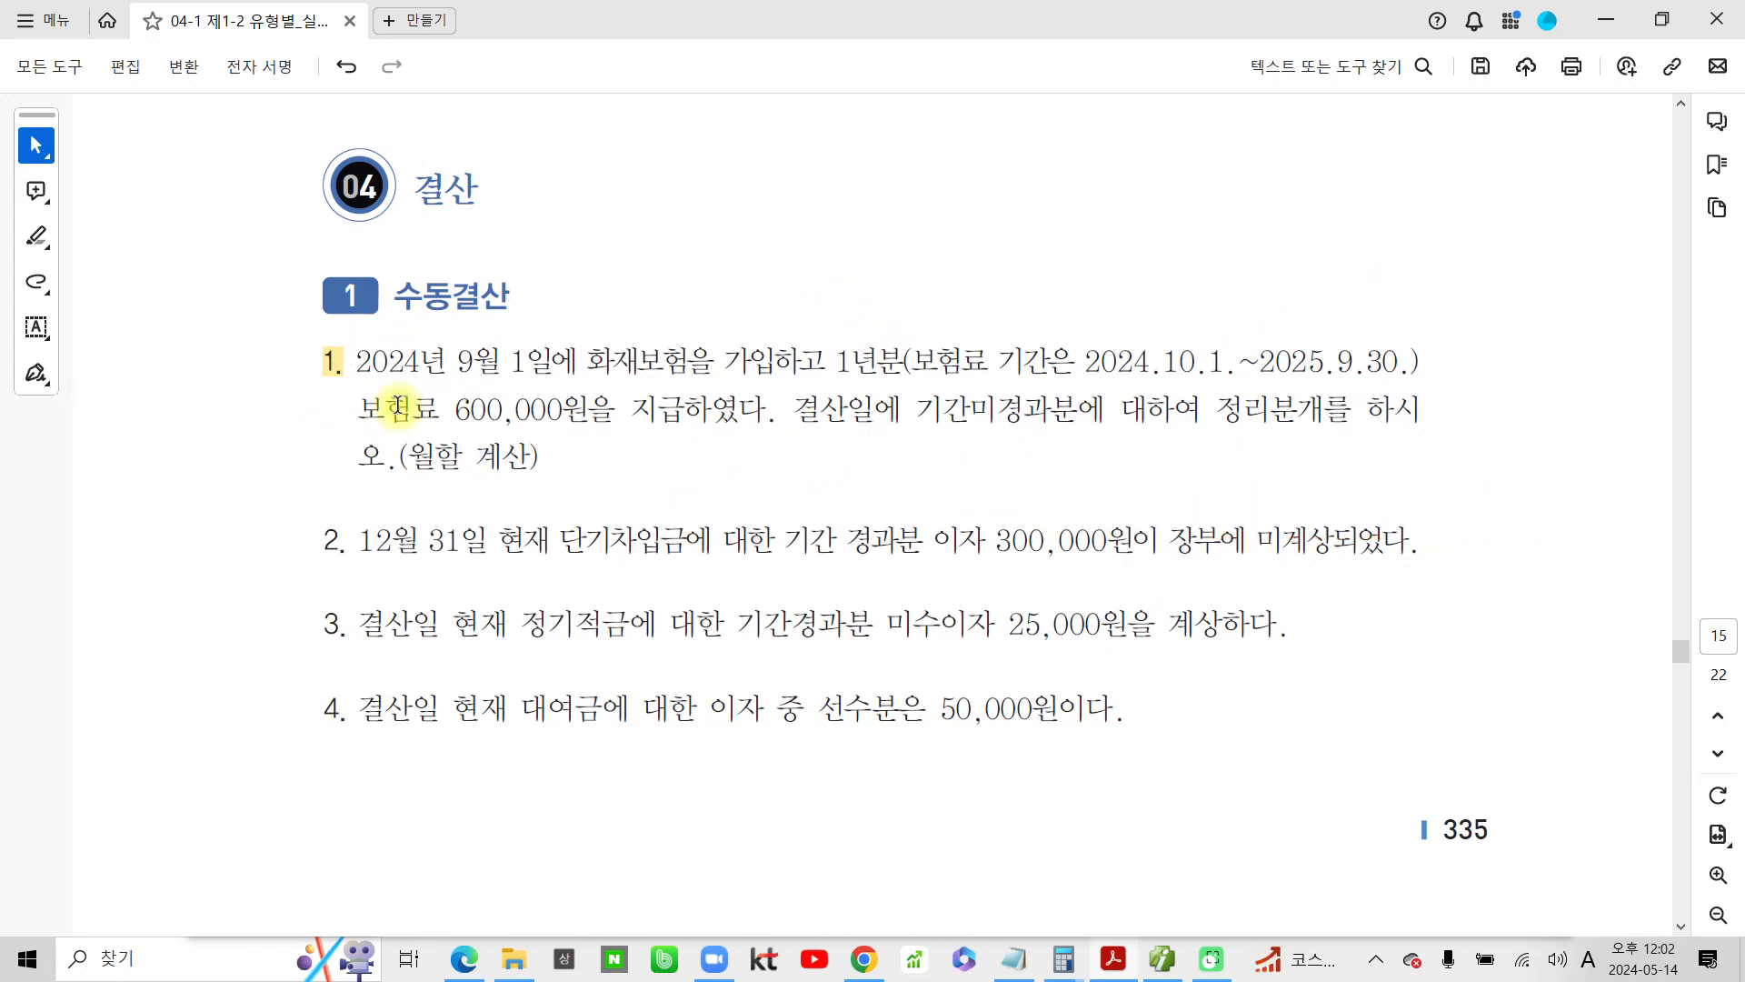
Underline the 2024년 9월 1일 date and the insurance period of problem 1 in red, and clear the annotations
{"action": "left_click_drag", "start_coordinate": [370, 389], "coordinate": [600, 393]}
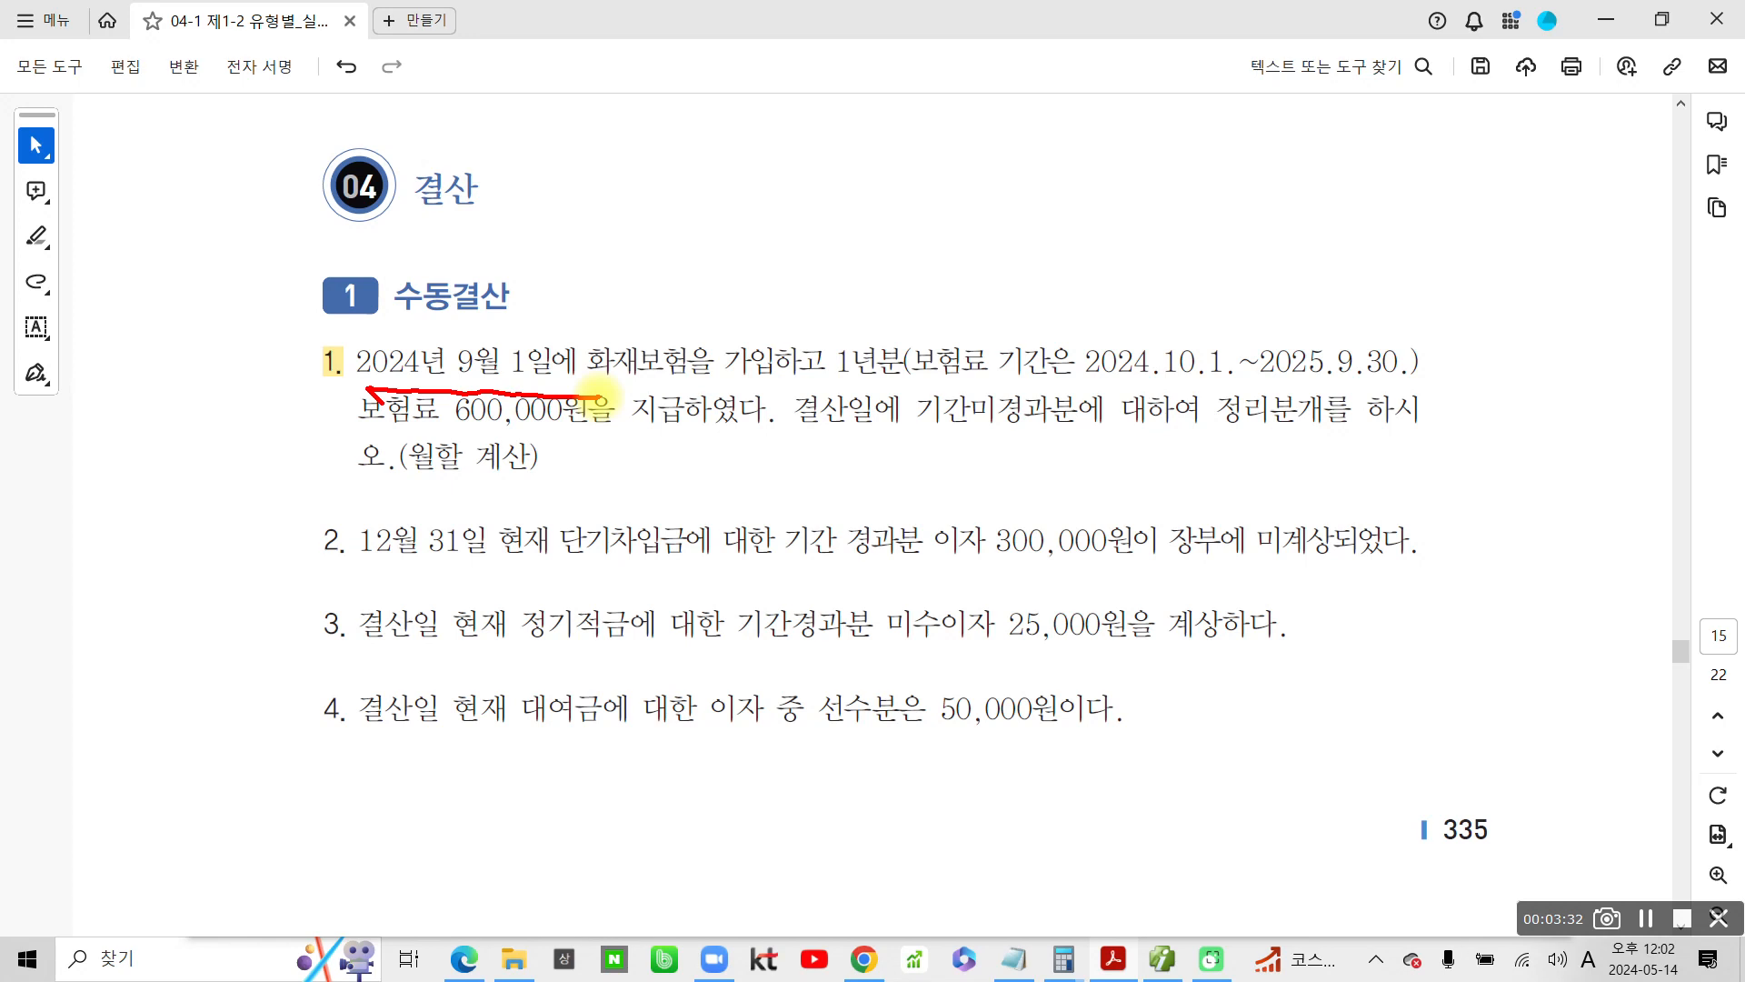
{"action": "left_click_drag", "start_coordinate": [1085, 383], "coordinate": [1410, 395]}
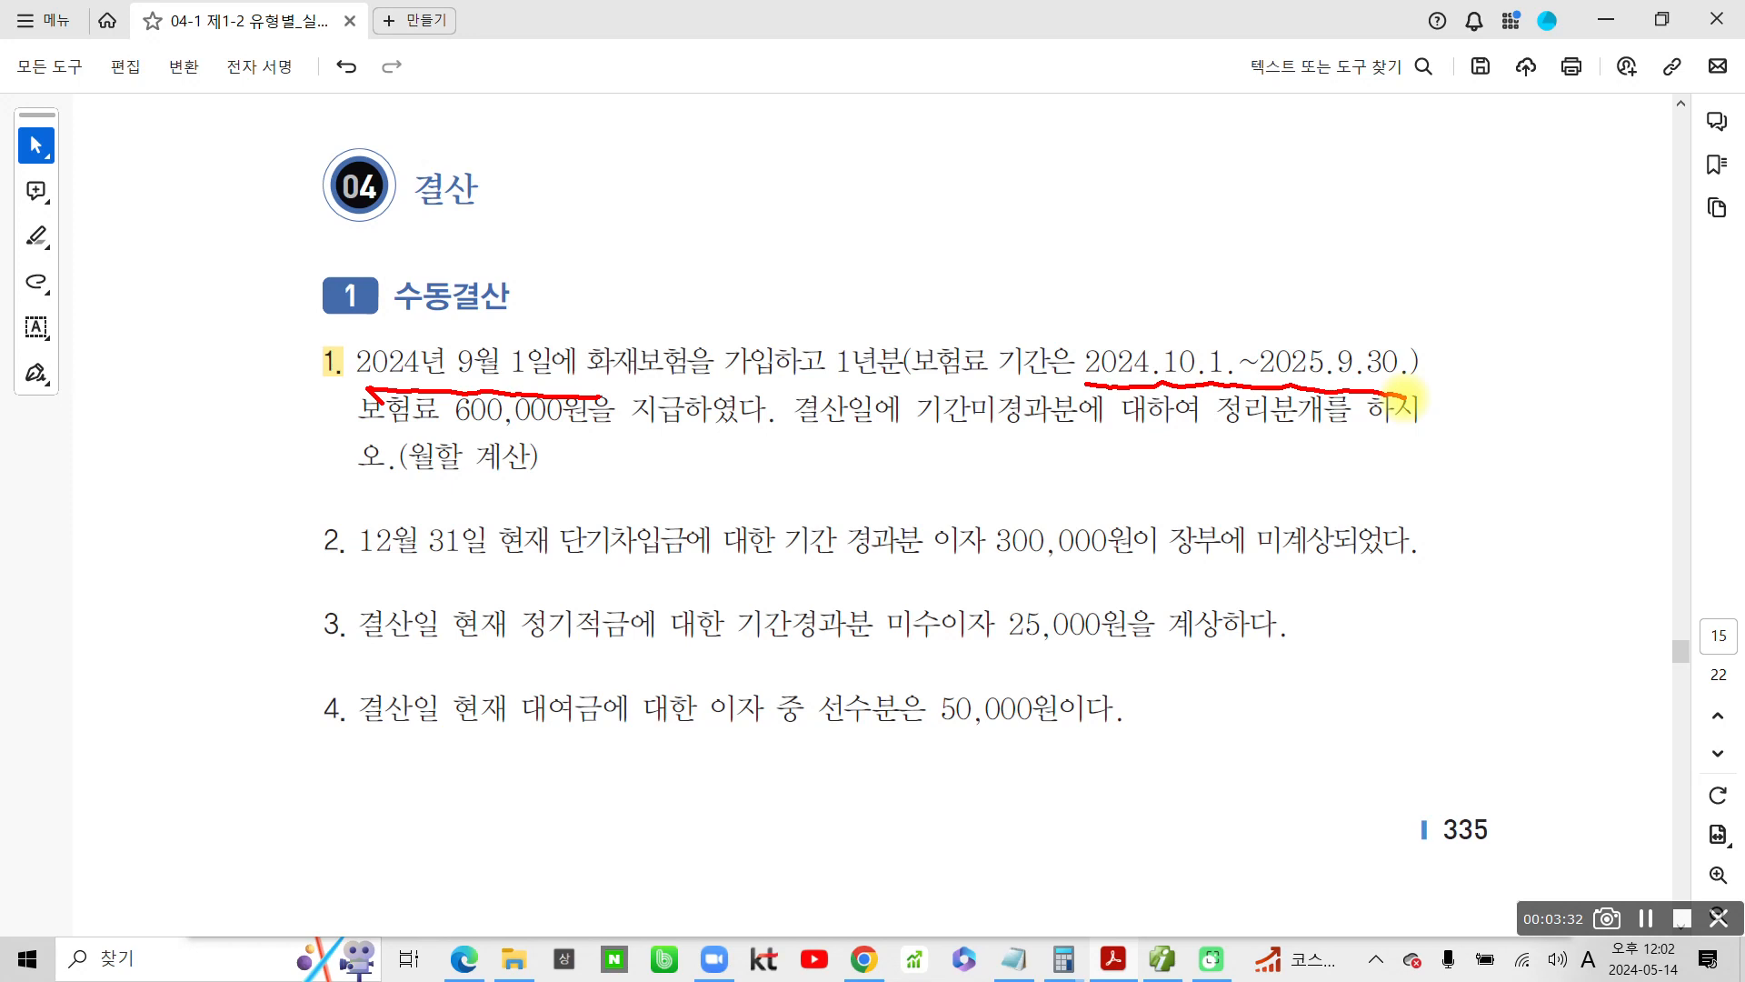
{"action": "key", "text": "Escape"}
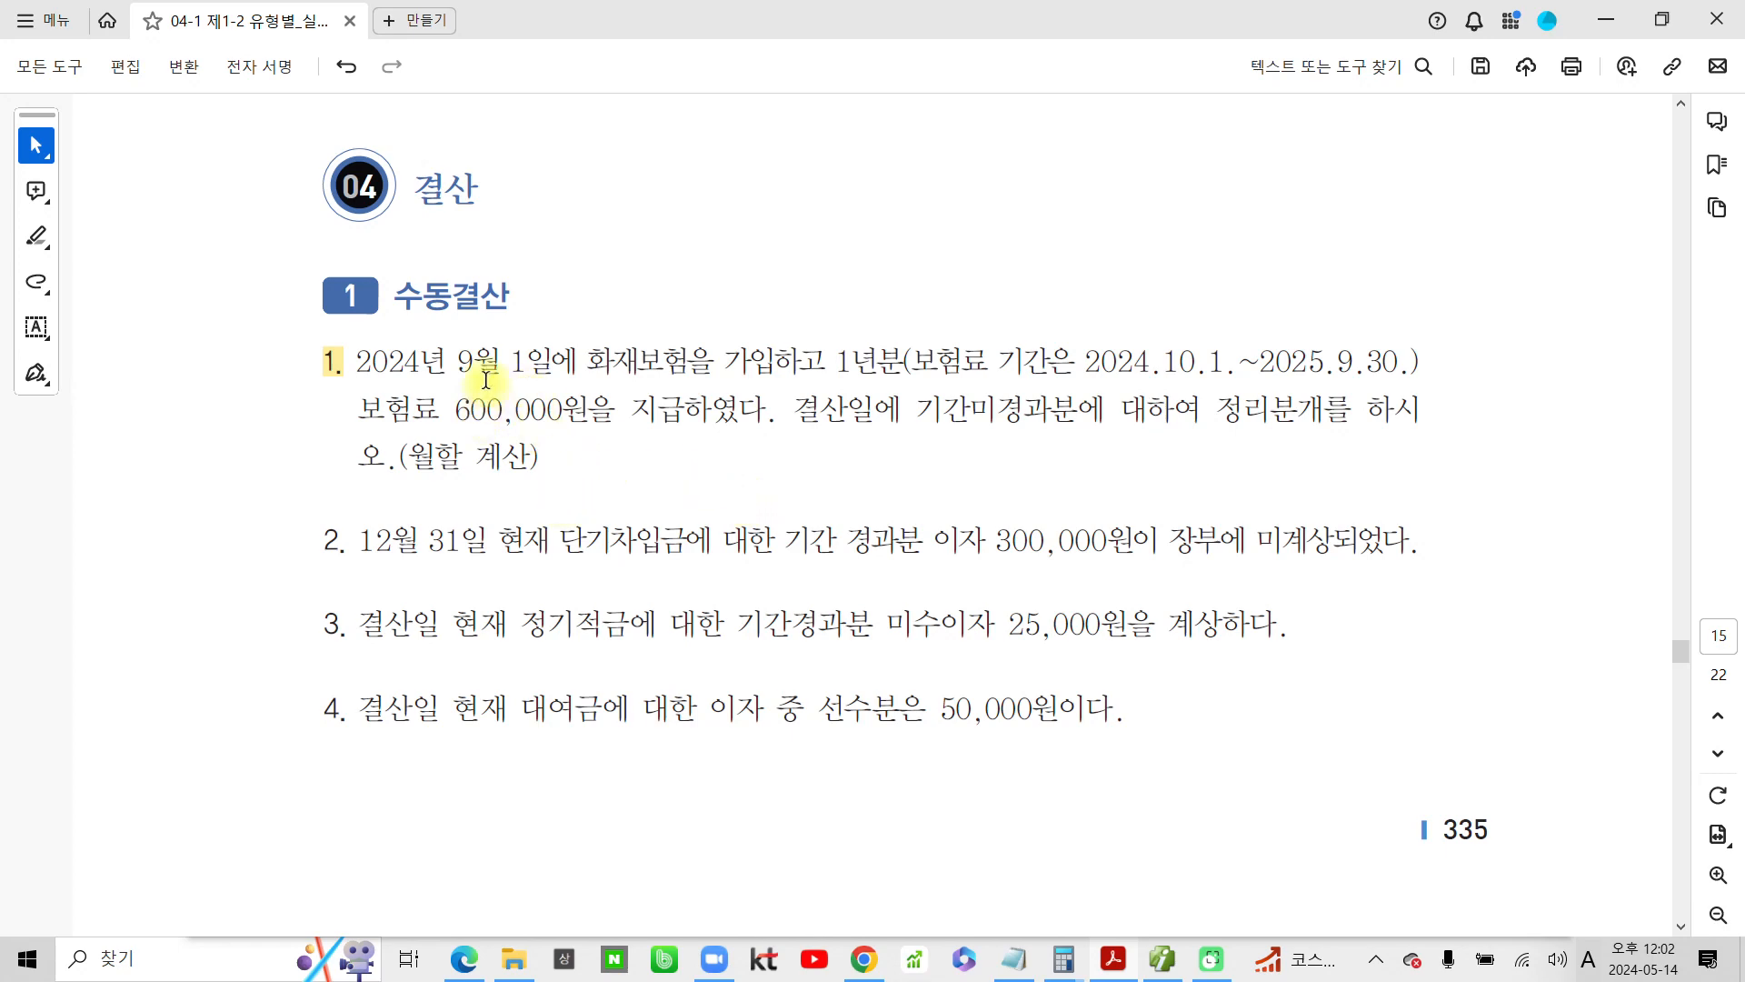
Switch to the accounting program and display the 일반전표입력 vouchers for September 1, 2024
{"action": "left_click", "coordinate": [1162, 959]}
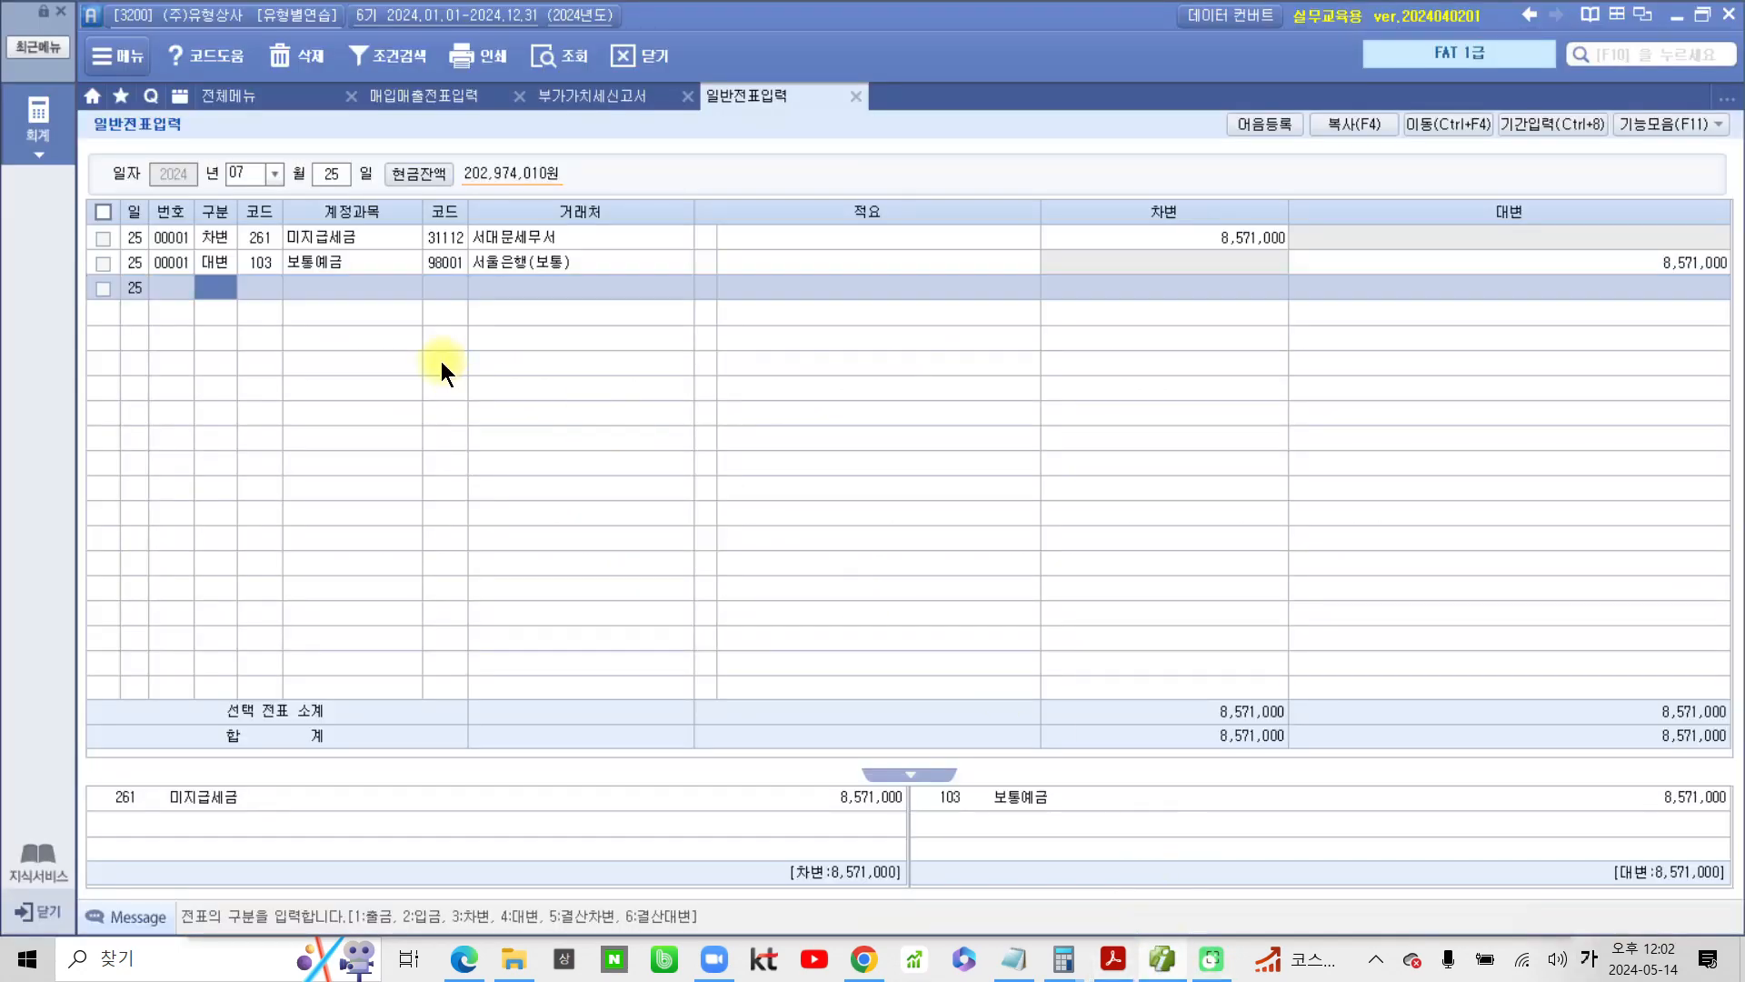
{"action": "left_click", "coordinate": [272, 177]}
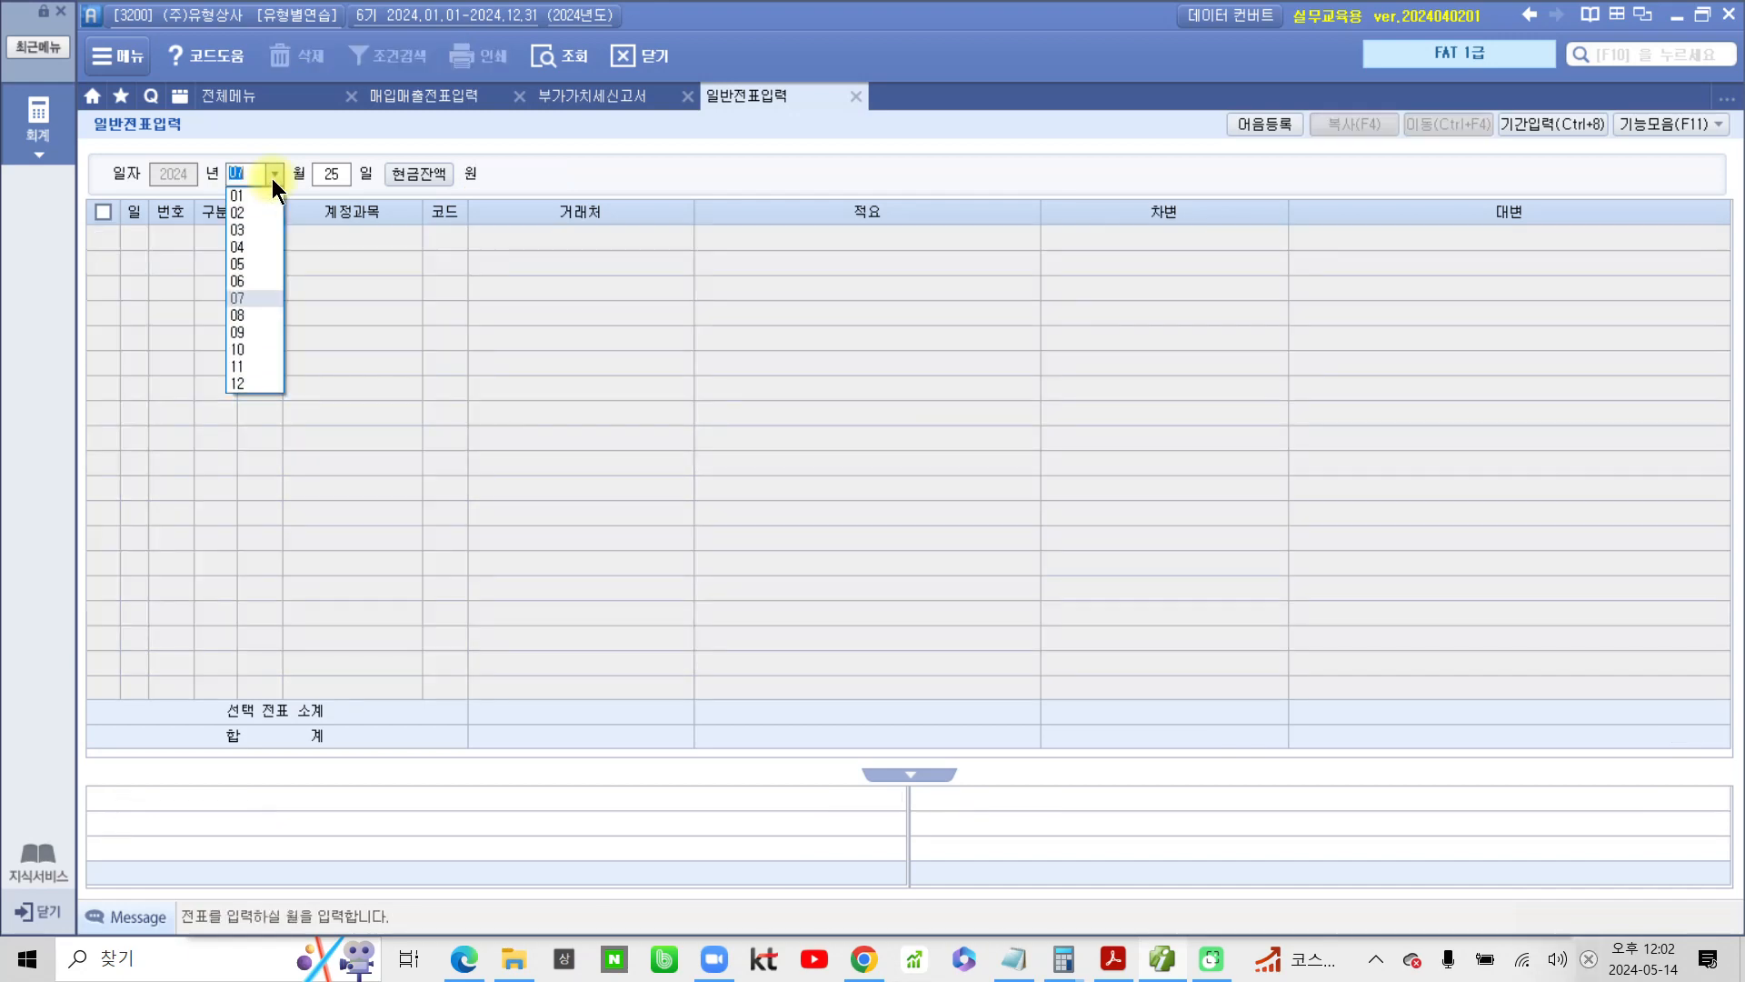
{"action": "left_click", "coordinate": [260, 338]}
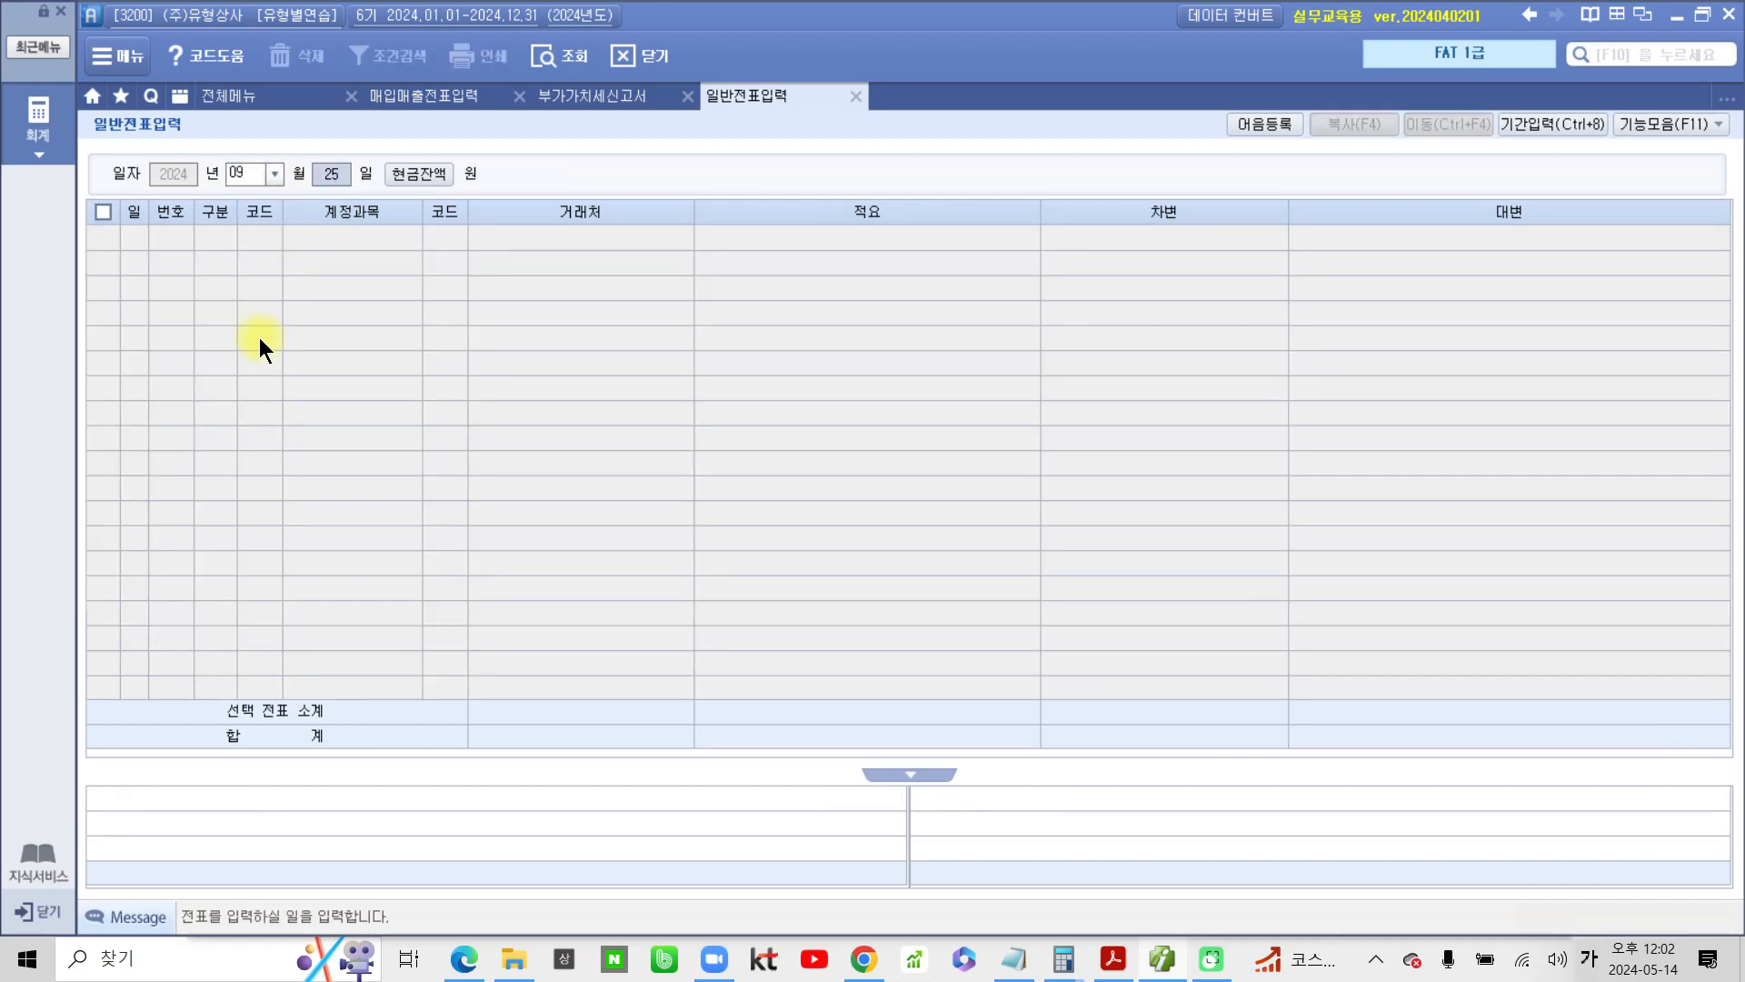
{"action": "type", "text": "1"}
{"action": "key", "text": "Return"}
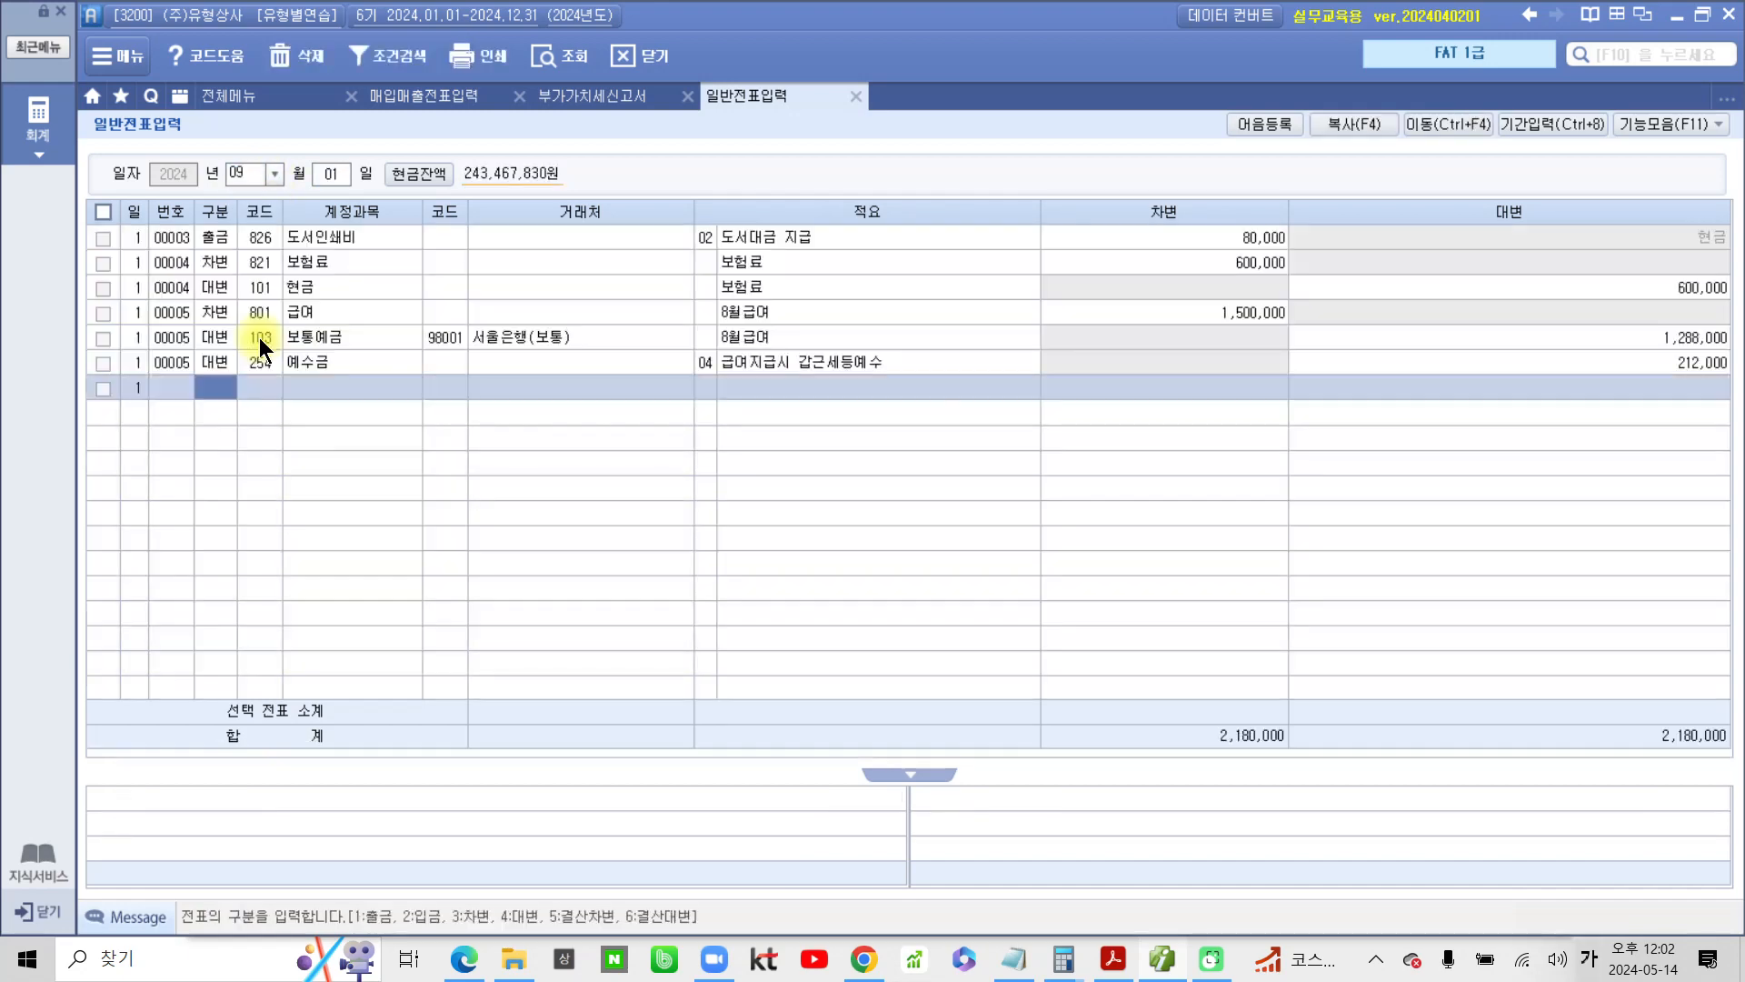
Examine voucher 00004 for the insurance premium, checking its debit and credit accounts and descriptions
{"action": "left_click", "coordinate": [362, 248]}
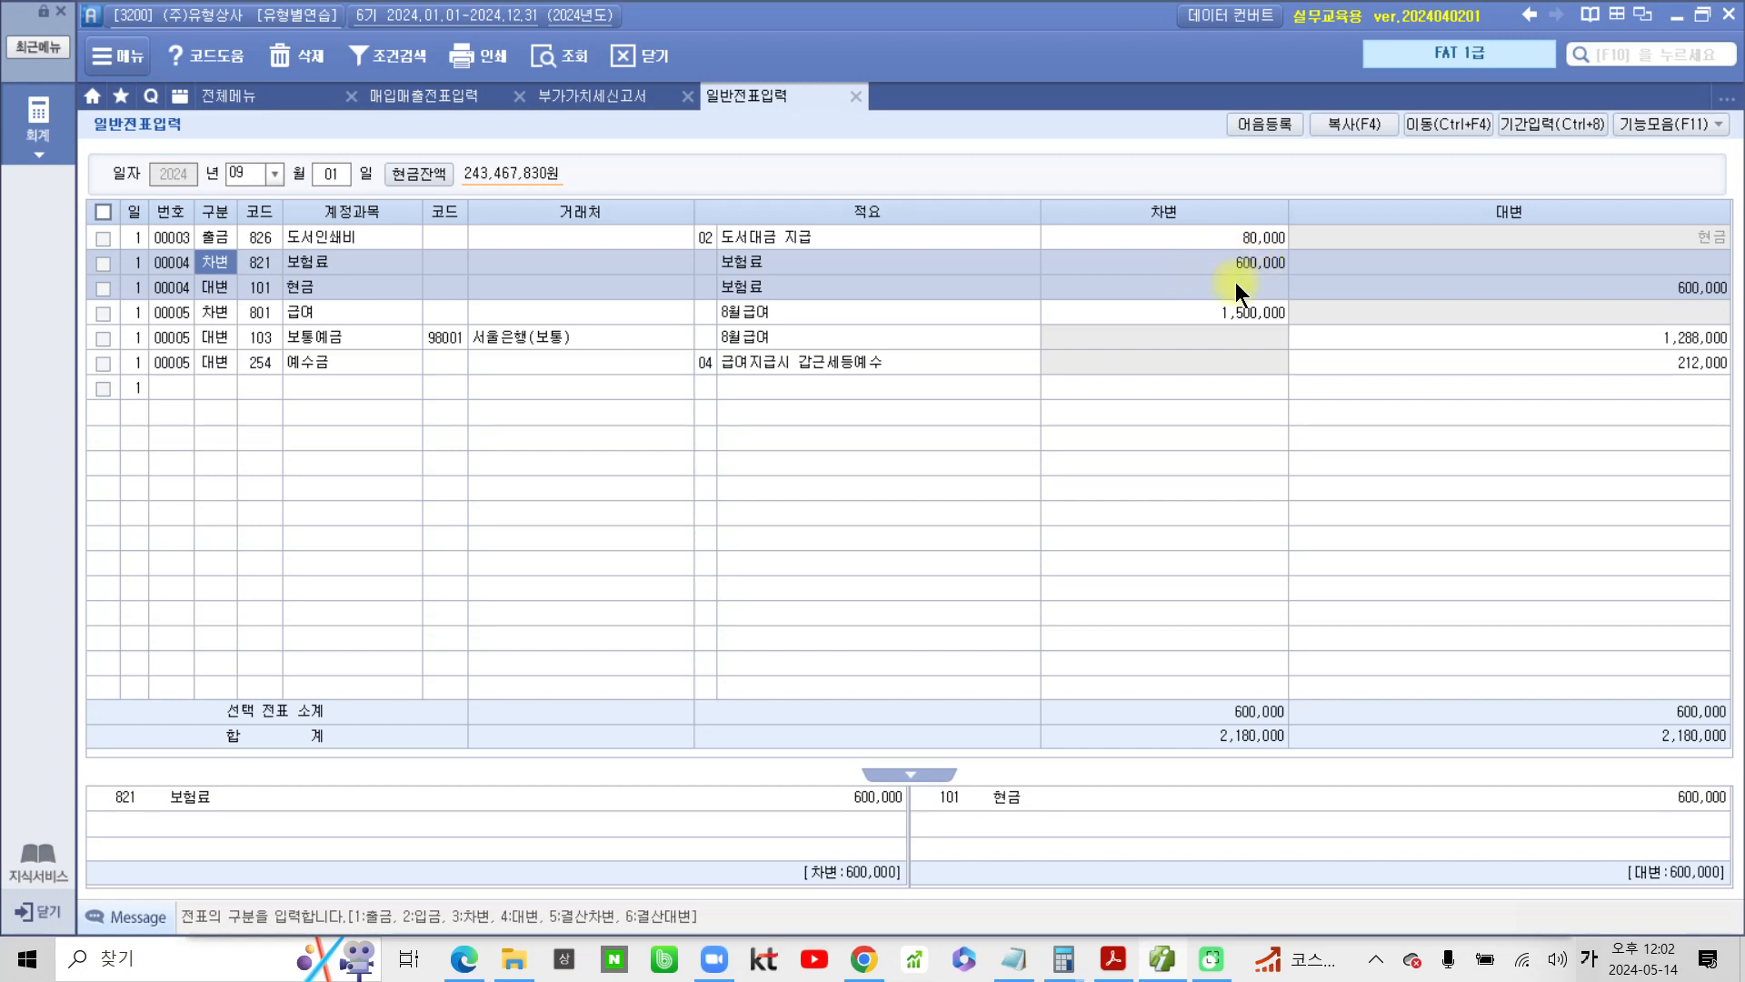
{"action": "left_click", "coordinate": [764, 266]}
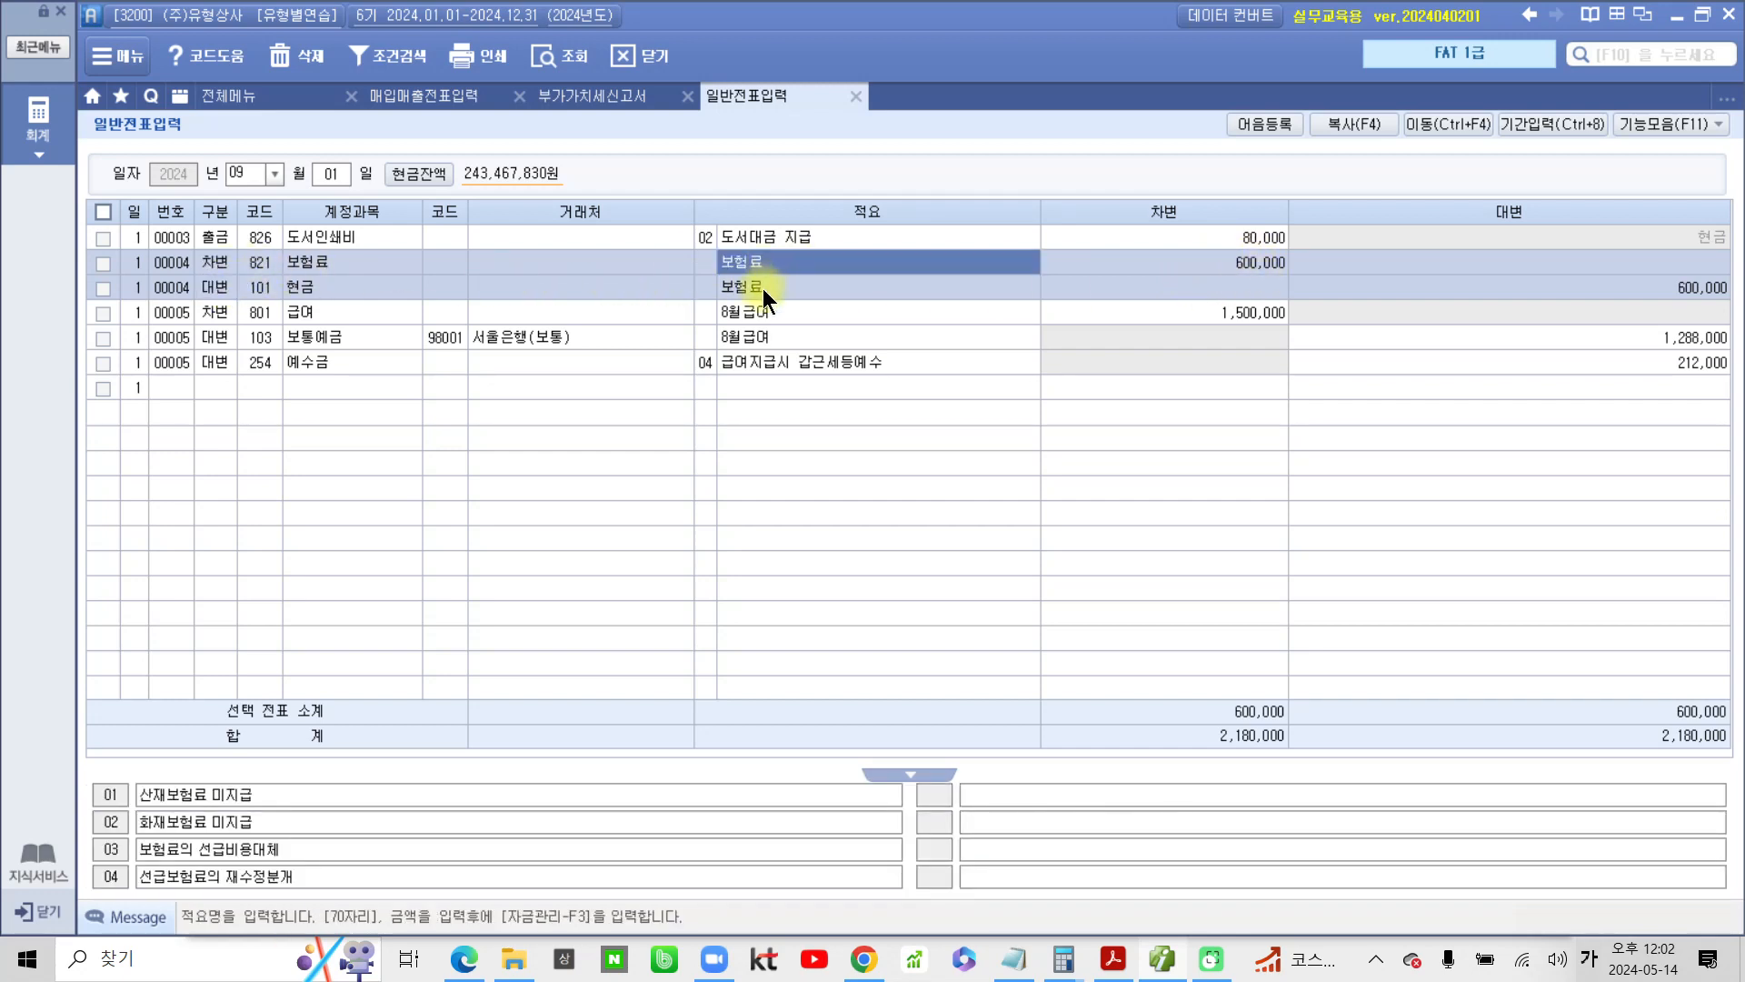
{"action": "left_click", "coordinate": [762, 289]}
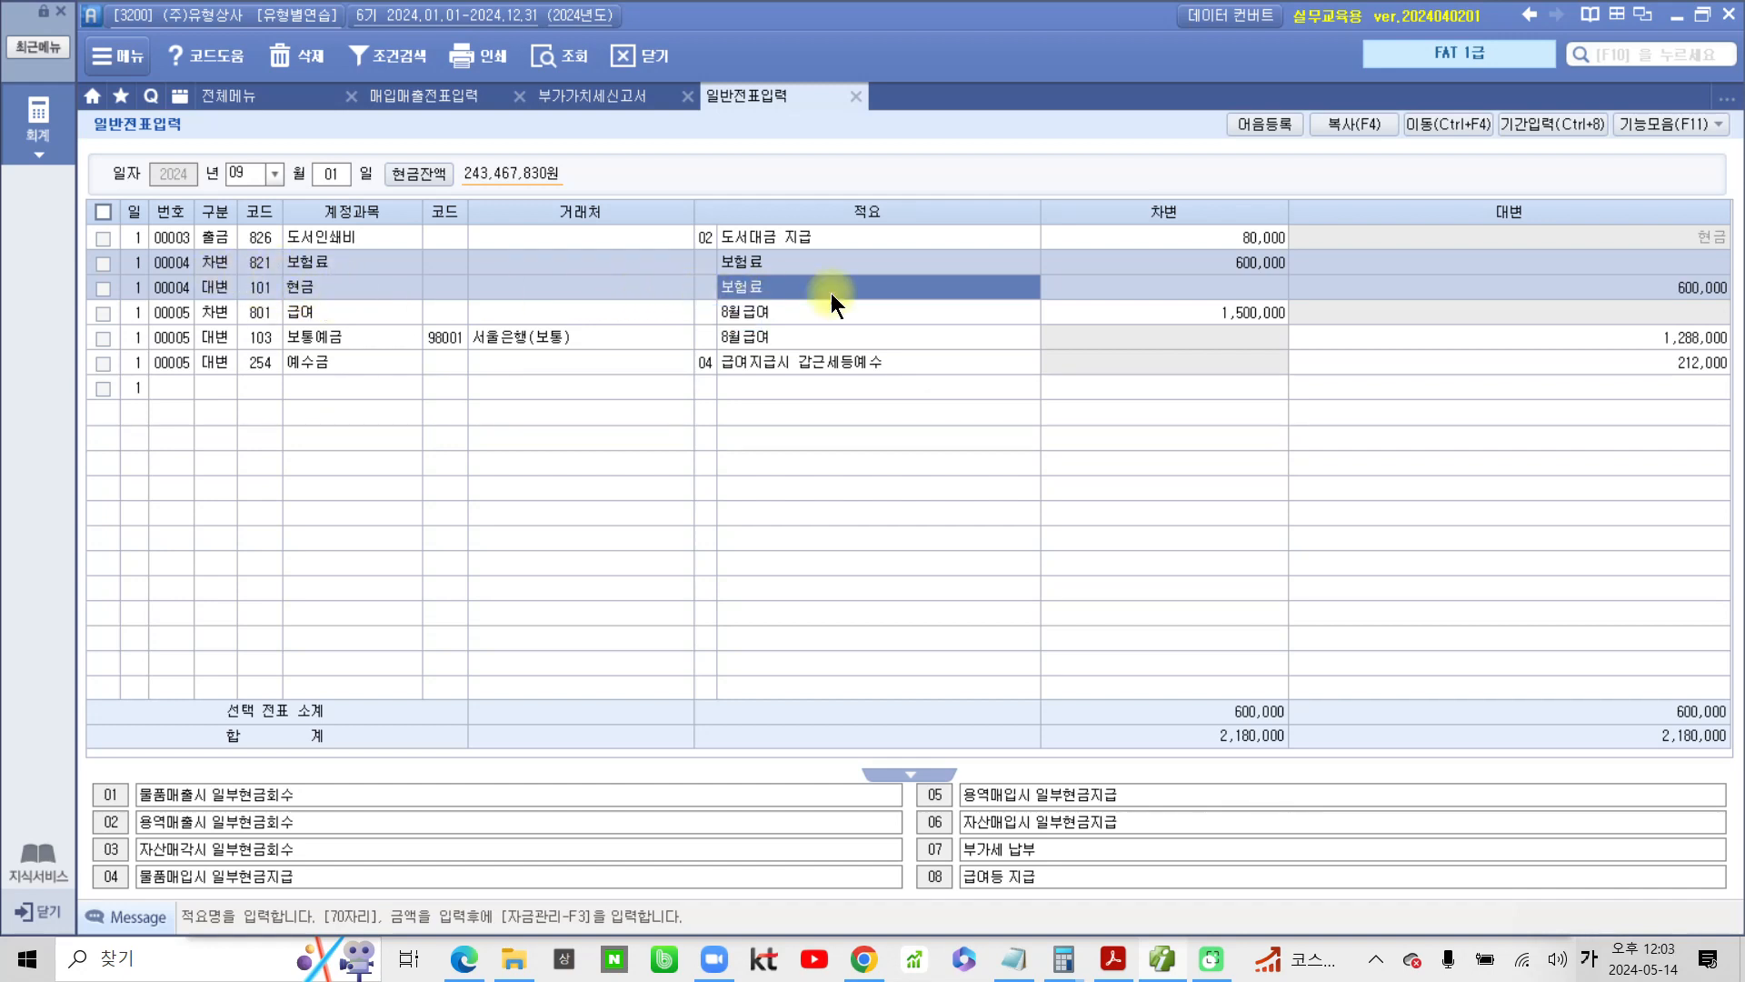
{"action": "left_click", "coordinate": [262, 265]}
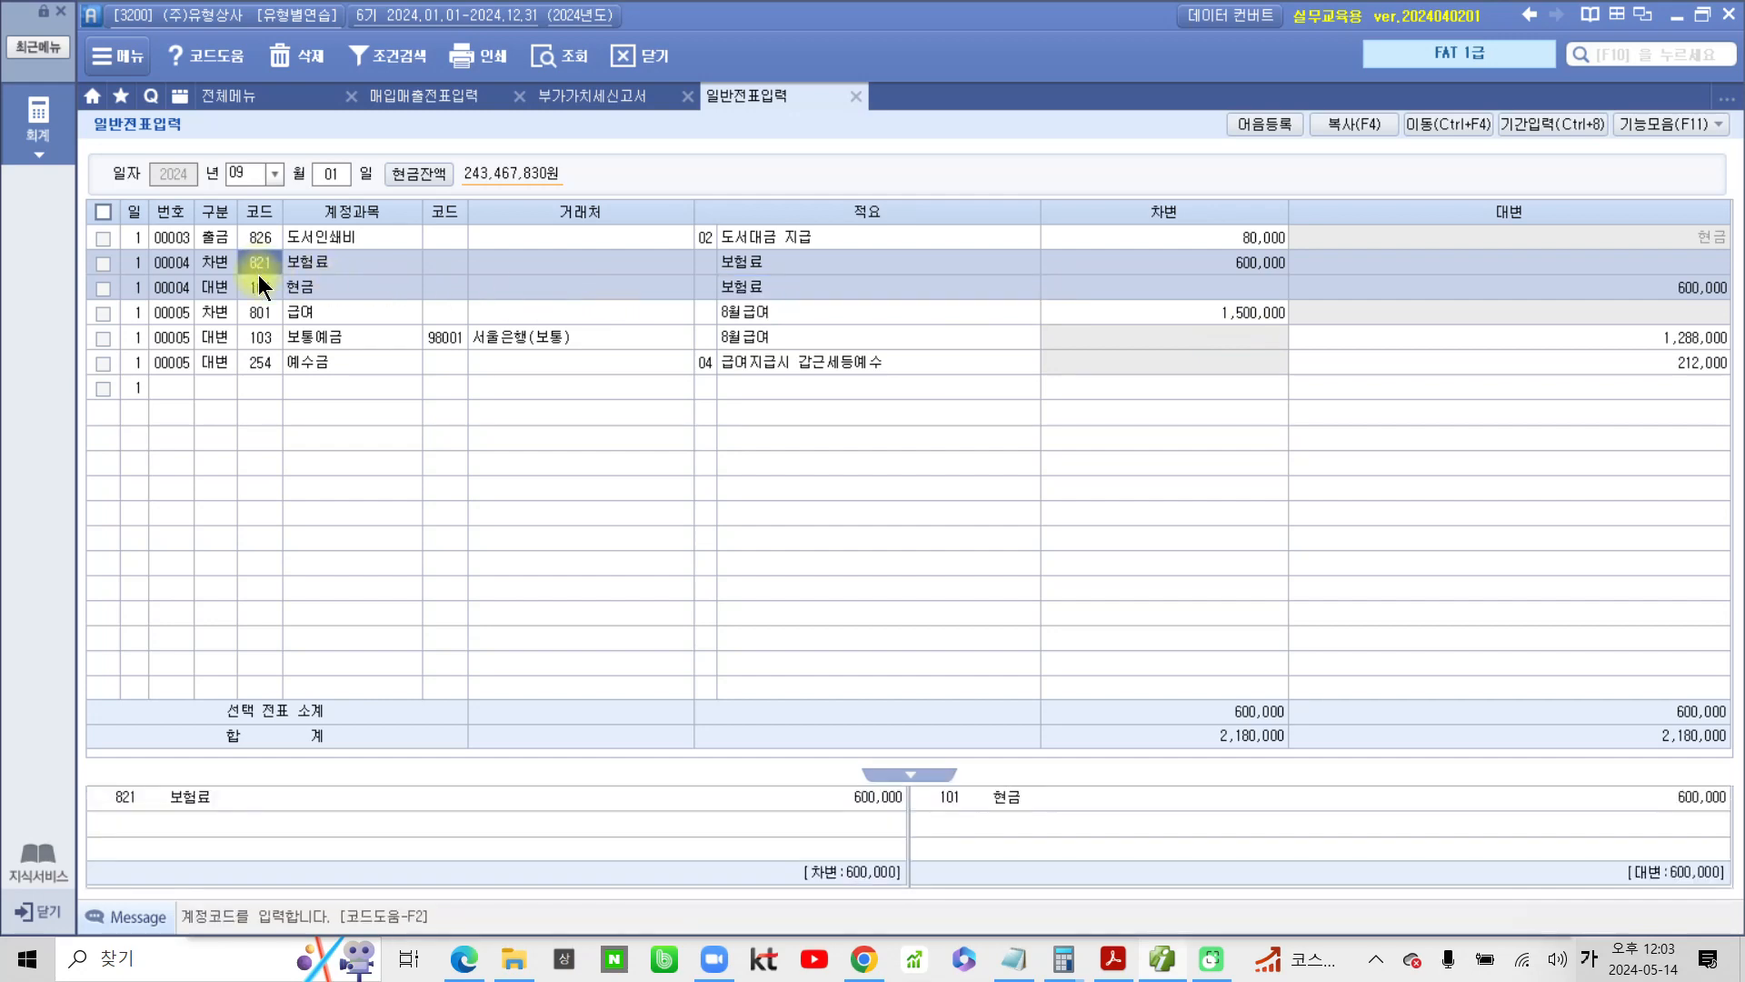
{"action": "left_click", "coordinate": [264, 285]}
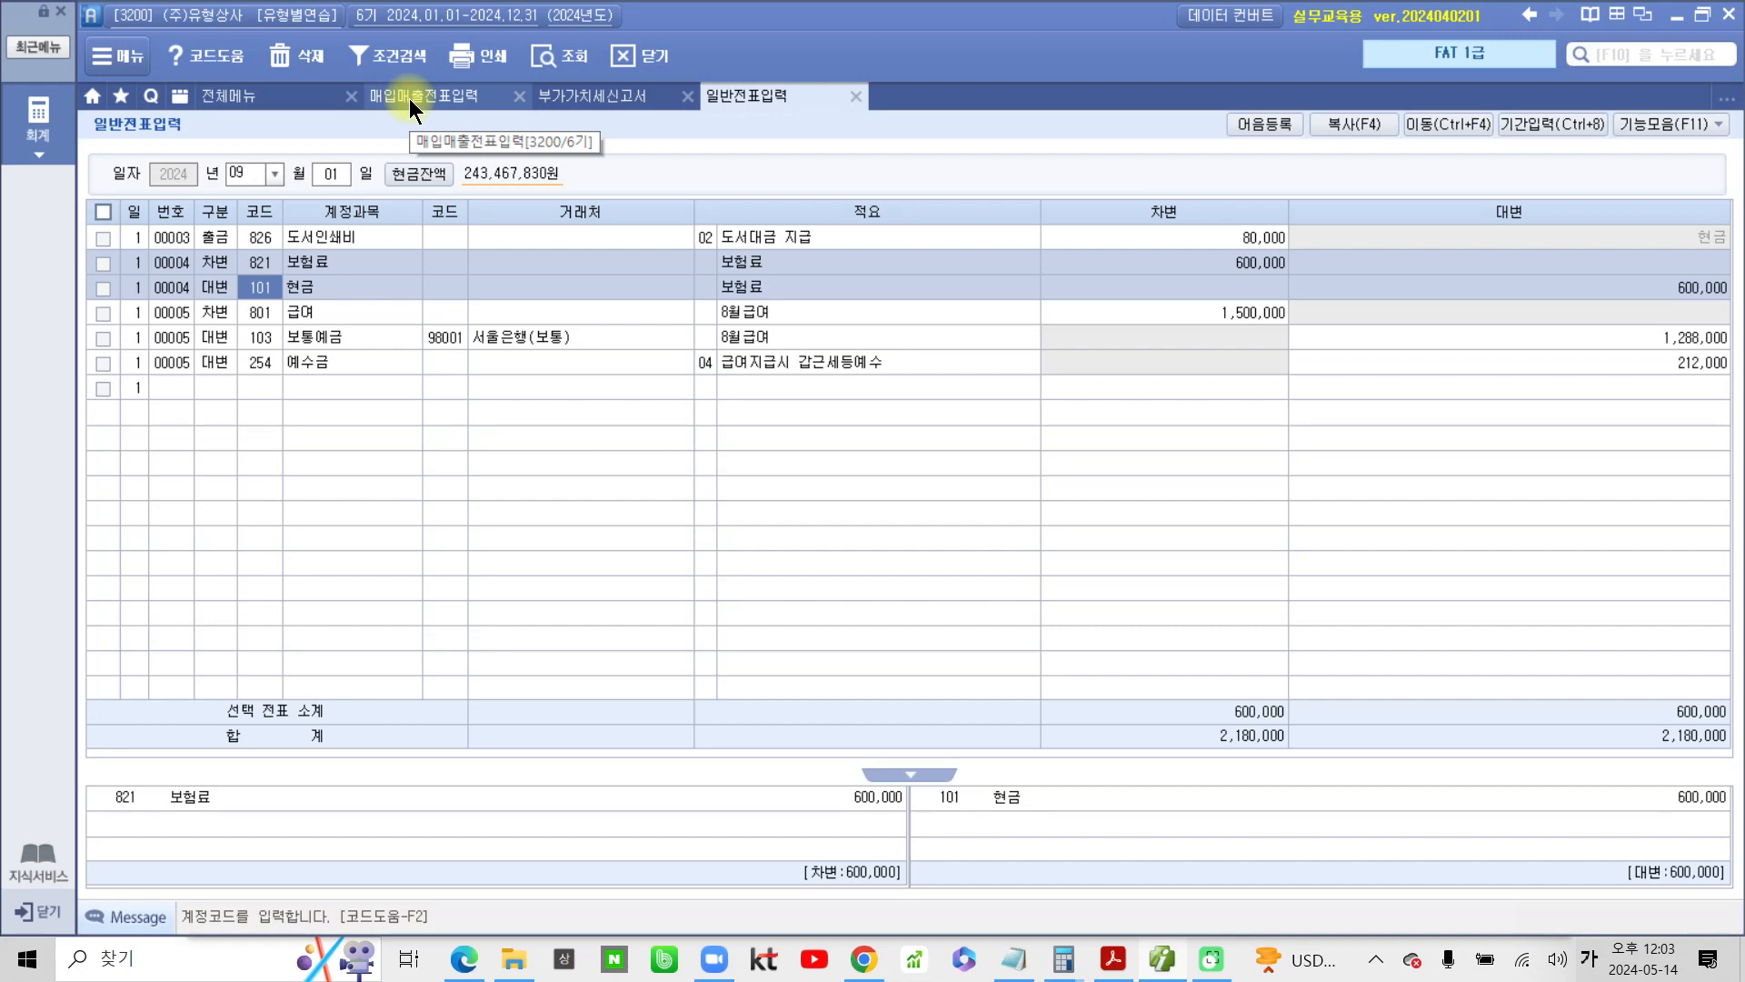
Switch back to the PDF, frame problem 1 in red, and circle its period, 월할 계산 and premium, adding a 9 above the period
{"action": "left_click", "coordinate": [1114, 959]}
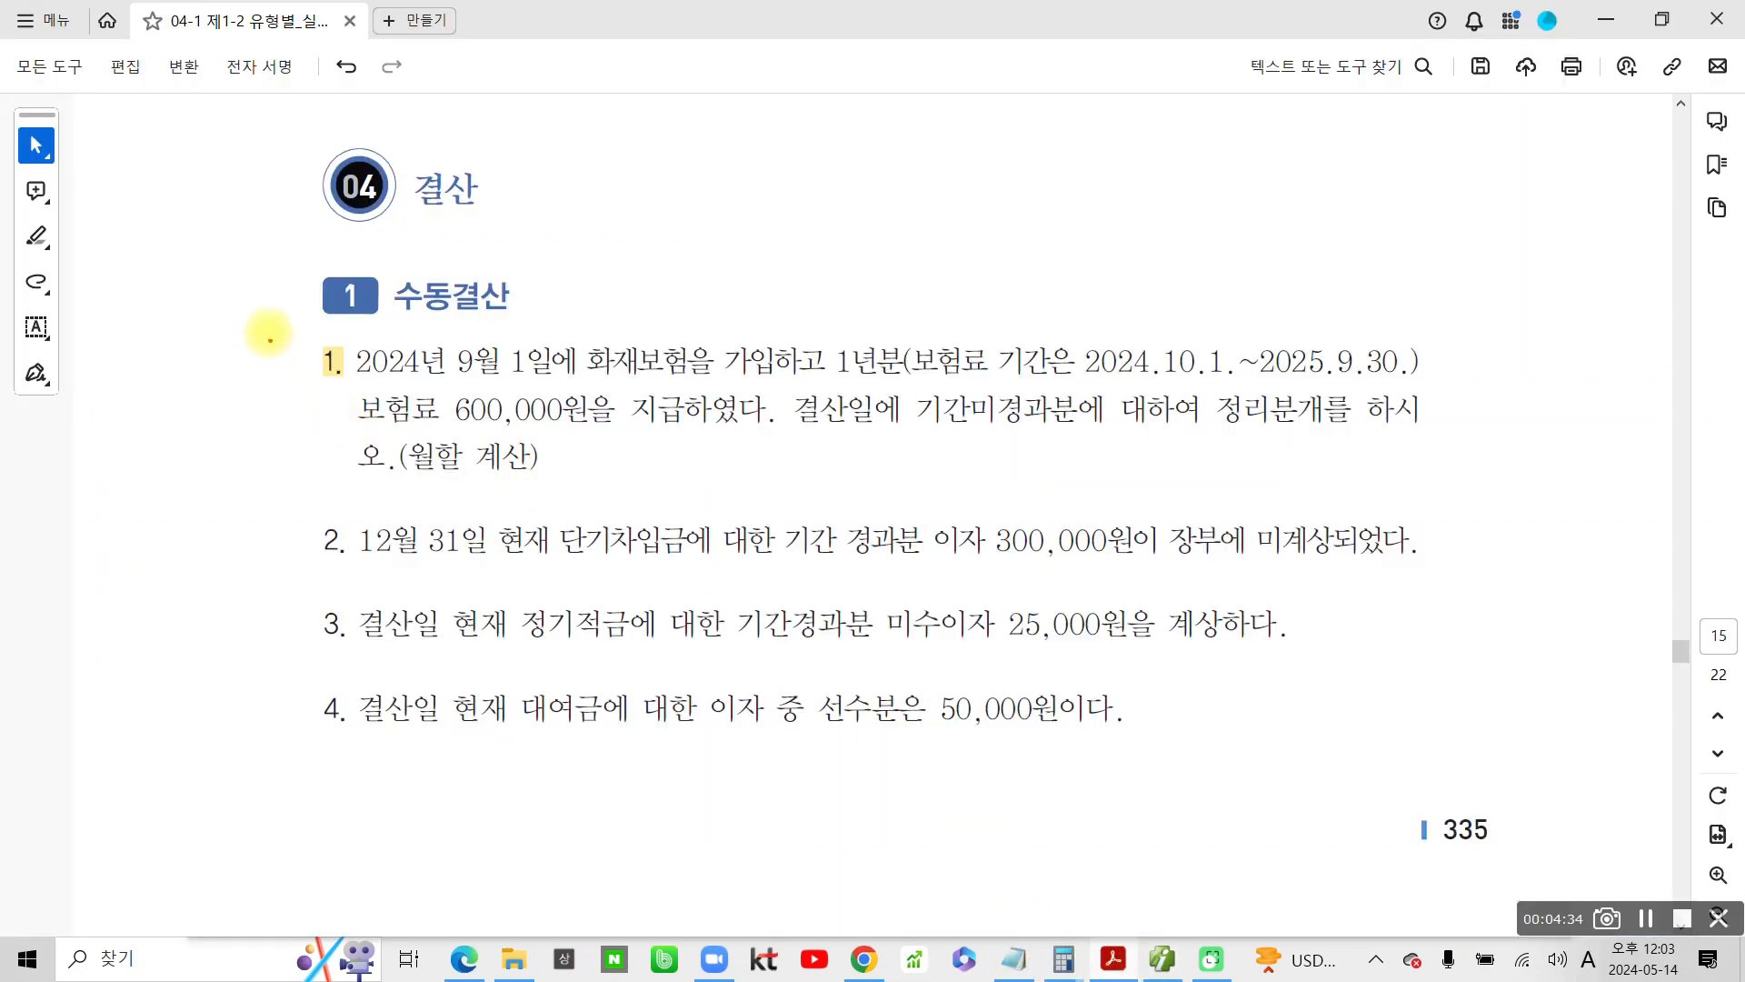
{"action": "mouse_move", "coordinate": [268, 333]}
{"action": "left_mouse_down"}
{"action": "mouse_move", "coordinate": [1005, 506]}
{"action": "mouse_move", "coordinate": [1378, 524]}
{"action": "mouse_move", "coordinate": [1439, 490]}
{"action": "left_mouse_up"}
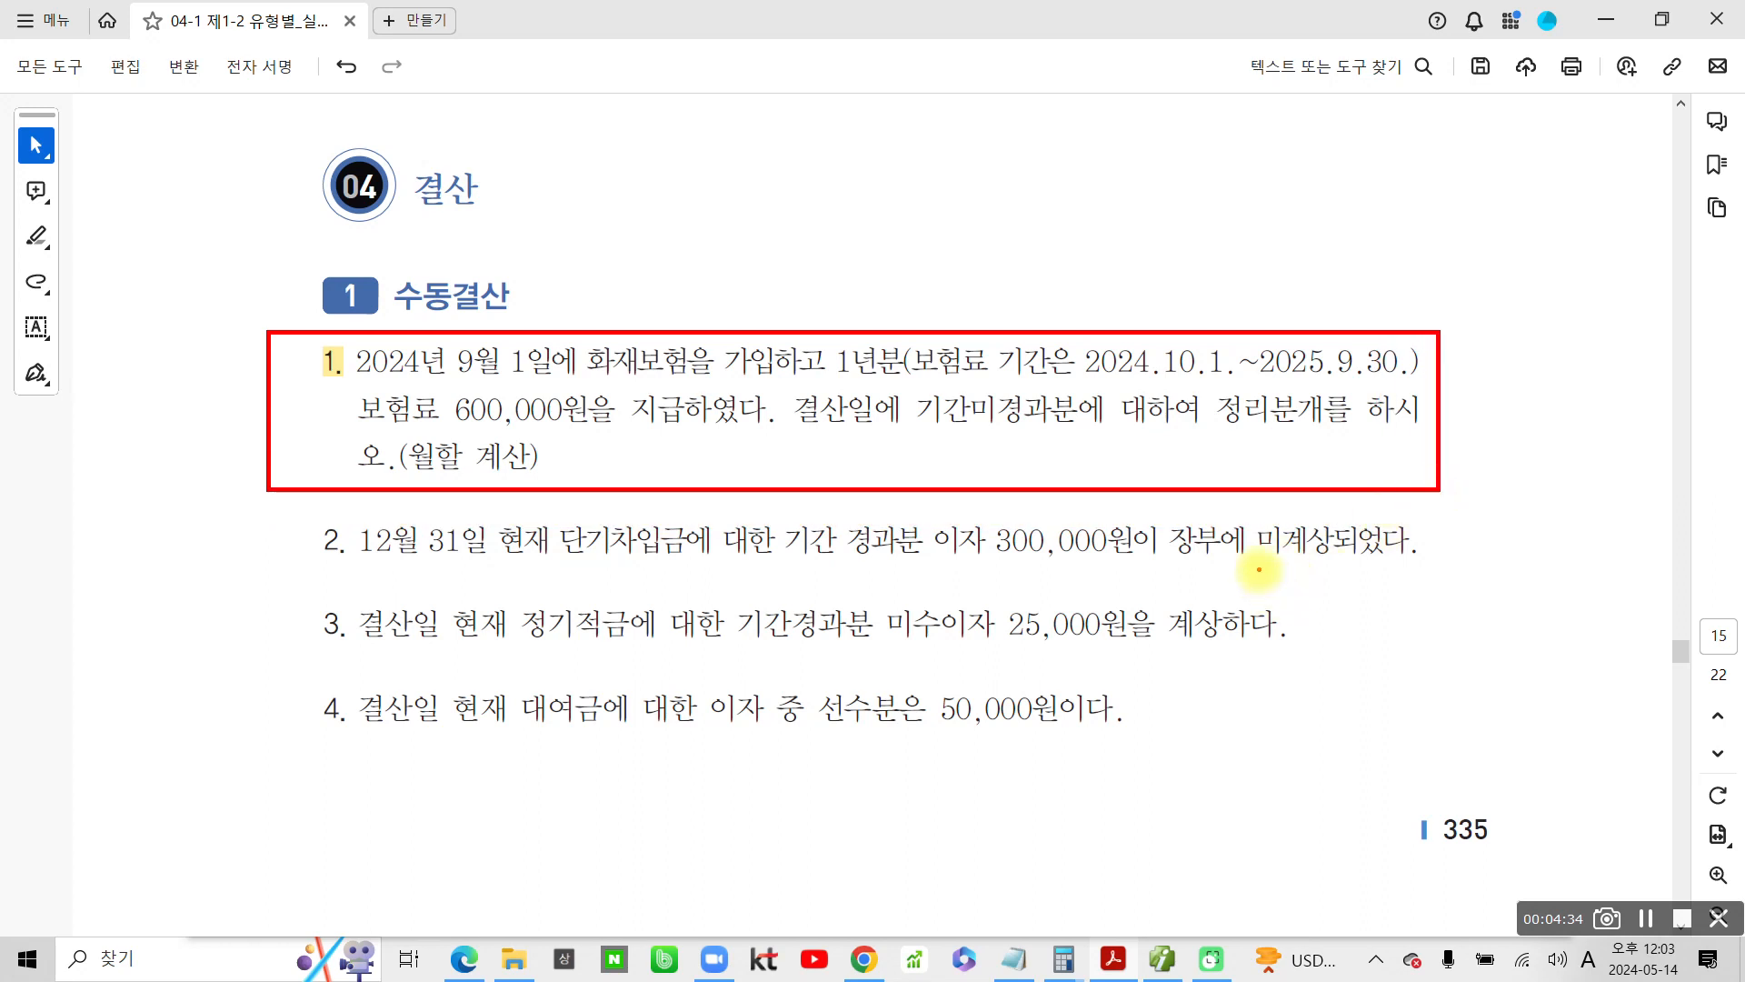
{"action": "mouse_move", "coordinate": [1105, 368]}
{"action": "left_mouse_down"}
{"action": "mouse_move", "coordinate": [1434, 373]}
{"action": "mouse_move", "coordinate": [1145, 325]}
{"action": "mouse_move", "coordinate": [1011, 348]}
{"action": "left_mouse_up"}
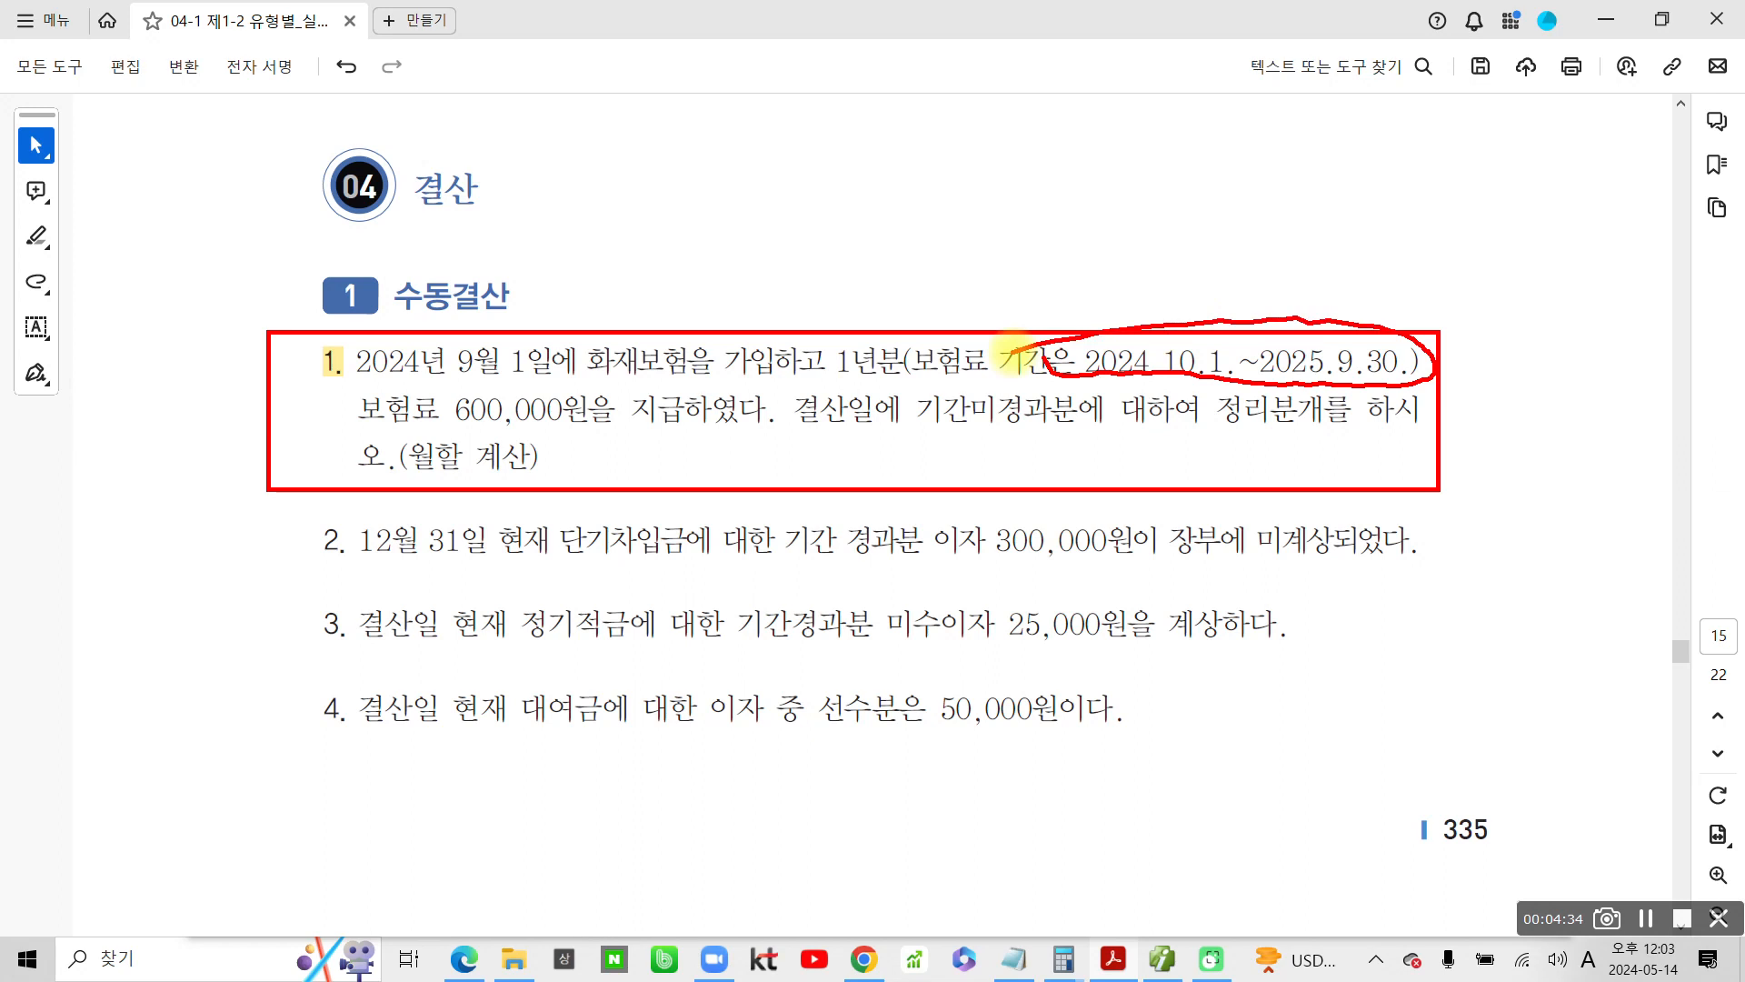
{"action": "mouse_move", "coordinate": [1414, 235]}
{"action": "left_mouse_down"}
{"action": "mouse_move", "coordinate": [1368, 250]}
{"action": "mouse_move", "coordinate": [1400, 264]}
{"action": "mouse_move", "coordinate": [1379, 305]}
{"action": "left_mouse_up"}
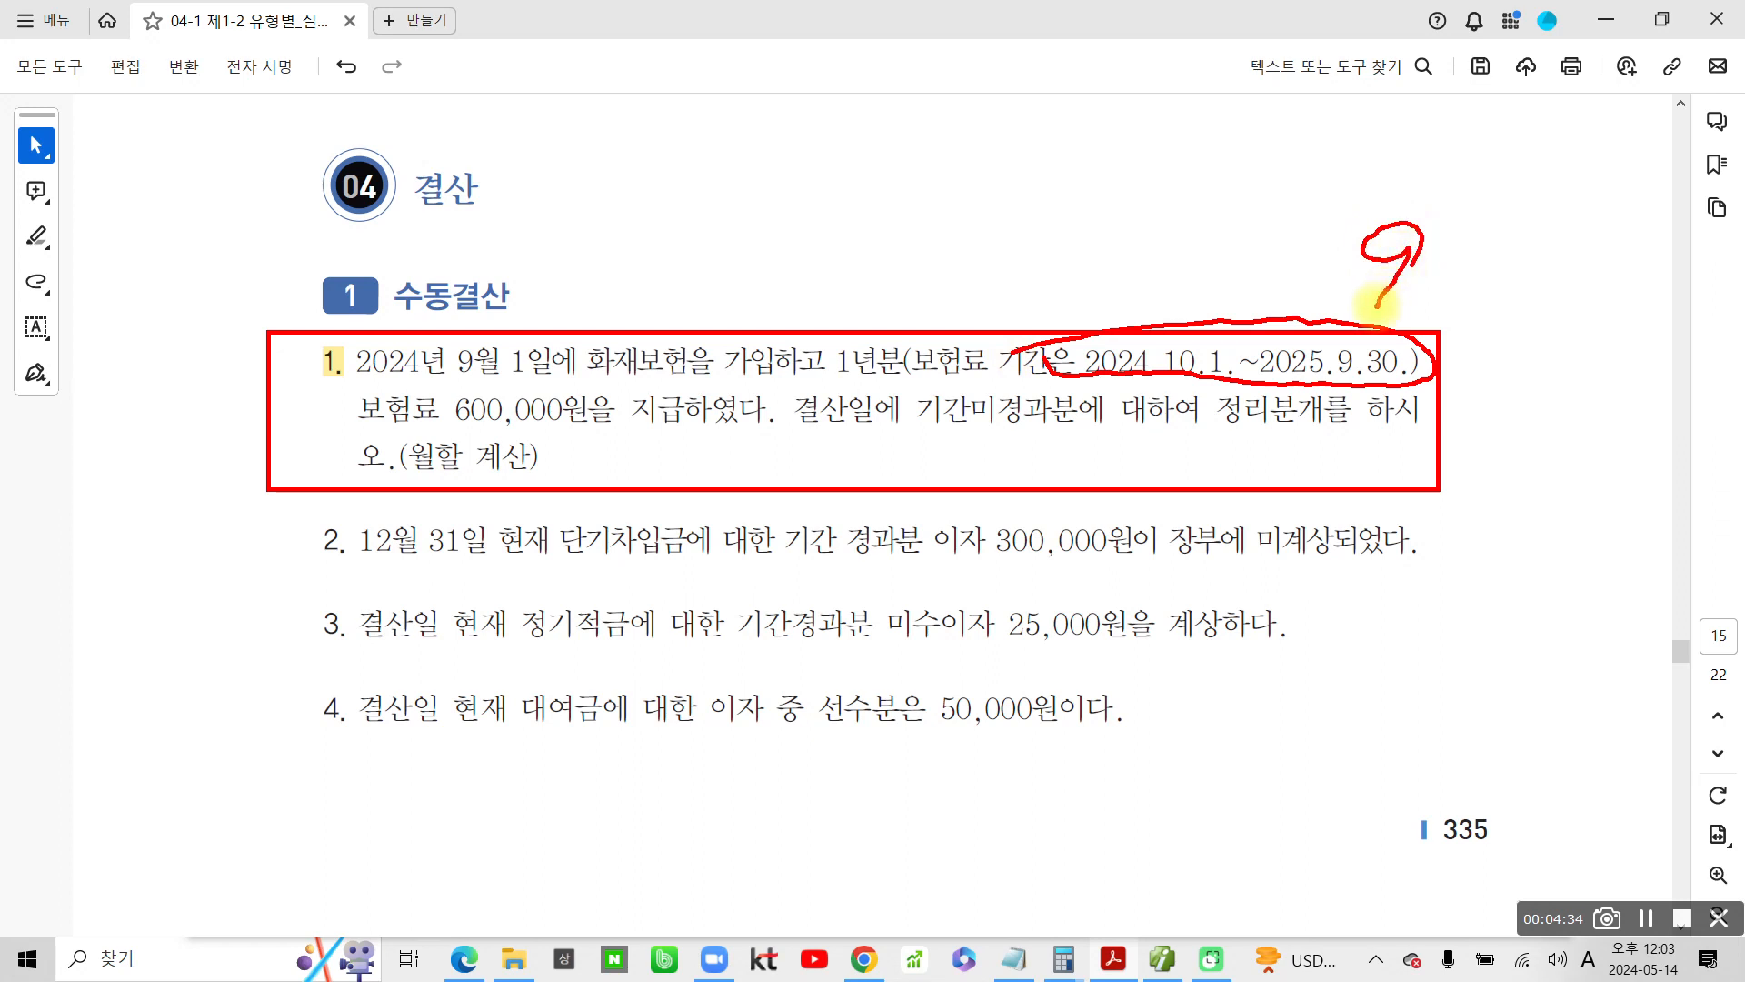
{"action": "mouse_move", "coordinate": [393, 455]}
{"action": "left_mouse_down"}
{"action": "mouse_move", "coordinate": [553, 462]}
{"action": "mouse_move", "coordinate": [398, 454]}
{"action": "left_mouse_up"}
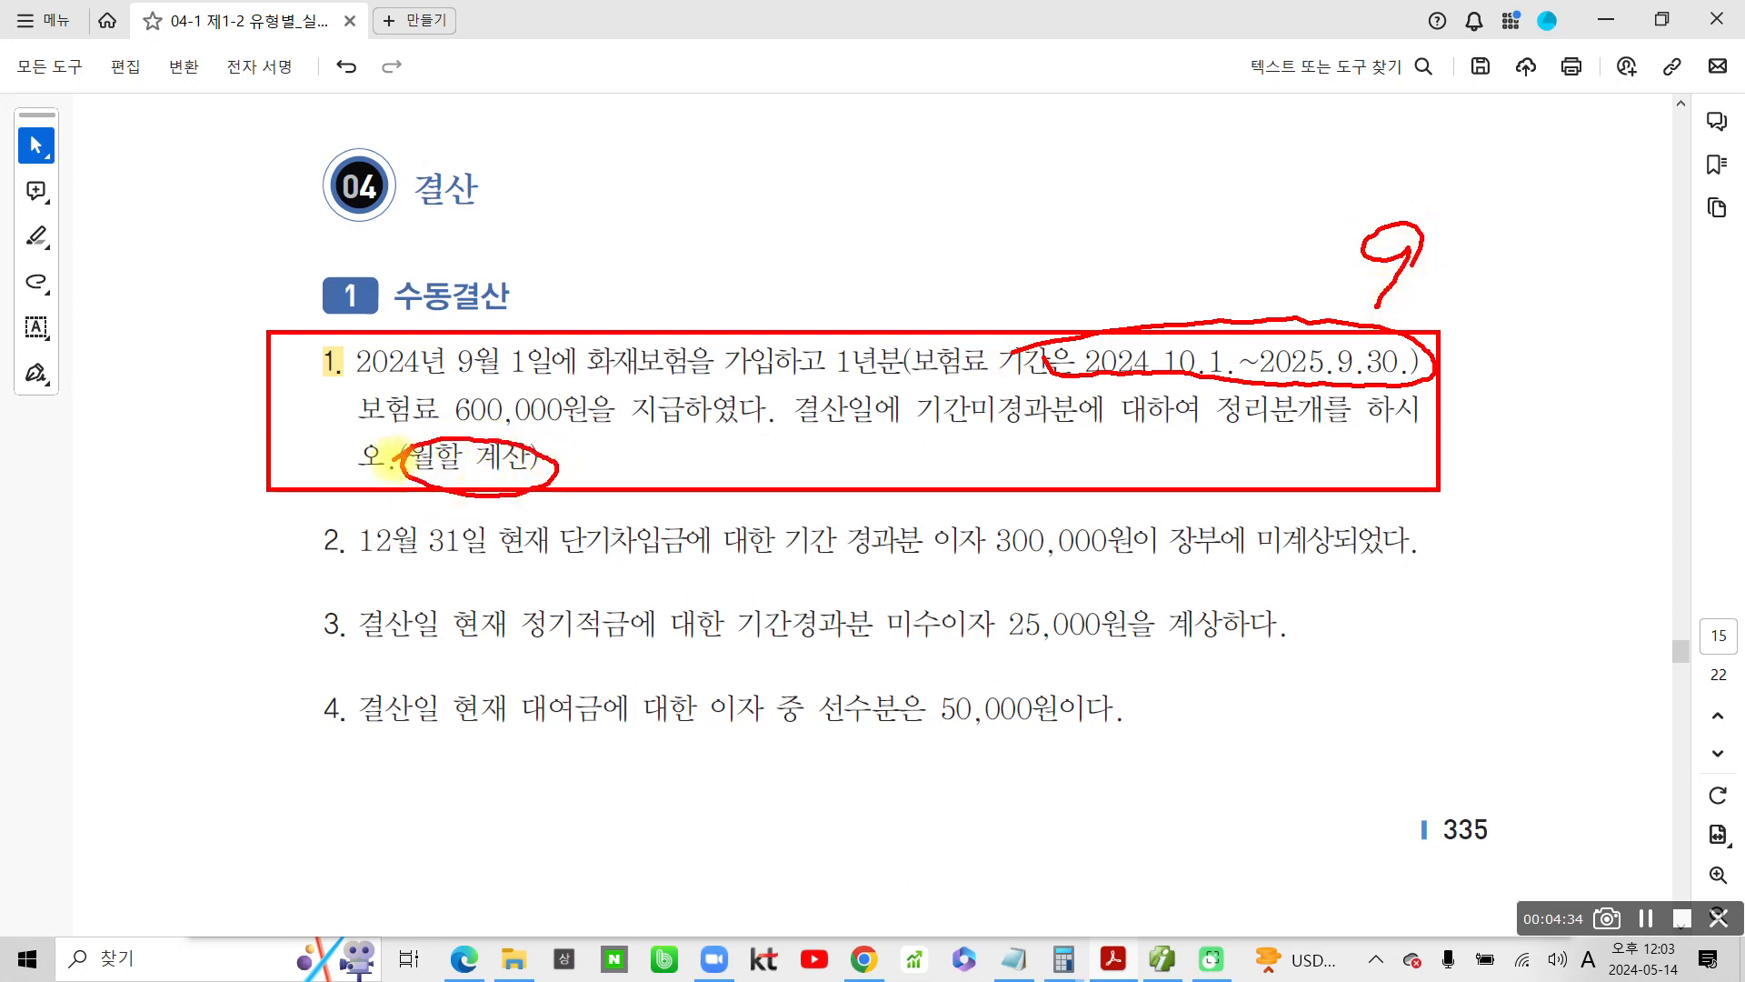
{"action": "mouse_move", "coordinate": [353, 393]}
{"action": "left_mouse_down"}
{"action": "mouse_move", "coordinate": [427, 425]}
{"action": "mouse_move", "coordinate": [523, 387]}
{"action": "mouse_move", "coordinate": [368, 407]}
{"action": "left_mouse_up"}
Write the prepaid insurance formula 600,000 × 9/12 = in red above problem 1
{"action": "mouse_move", "coordinate": [633, 124]}
{"action": "left_mouse_down"}
{"action": "mouse_move", "coordinate": [580, 203]}
{"action": "mouse_move", "coordinate": [682, 255]}
{"action": "left_mouse_up"}
{"action": "mouse_move", "coordinate": [695, 196]}
{"action": "left_mouse_down"}
{"action": "mouse_move", "coordinate": [722, 241]}
{"action": "mouse_move", "coordinate": [727, 223]}
{"action": "left_mouse_up"}
{"action": "left_click_drag", "start_coordinate": [752, 248], "coordinate": [750, 273]}
{"action": "mouse_move", "coordinate": [785, 189]}
{"action": "left_mouse_down"}
{"action": "mouse_move", "coordinate": [900, 204]}
{"action": "mouse_move", "coordinate": [923, 186]}
{"action": "left_mouse_up"}
{"action": "mouse_move", "coordinate": [1027, 145]}
{"action": "left_mouse_down"}
{"action": "mouse_move", "coordinate": [978, 220]}
{"action": "mouse_move", "coordinate": [1028, 213]}
{"action": "left_mouse_up"}
{"action": "left_click_drag", "start_coordinate": [1132, 127], "coordinate": [1113, 209]}
{"action": "left_click_drag", "start_coordinate": [1211, 117], "coordinate": [1179, 211]}
{"action": "mouse_move", "coordinate": [1259, 137]}
{"action": "left_mouse_down"}
{"action": "mouse_move", "coordinate": [1247, 201]}
{"action": "mouse_move", "coordinate": [1327, 182]}
{"action": "left_mouse_up"}
{"action": "mouse_move", "coordinate": [1368, 114]}
{"action": "left_mouse_down"}
{"action": "mouse_move", "coordinate": [1416, 111]}
{"action": "mouse_move", "coordinate": [1419, 153]}
{"action": "left_mouse_up"}
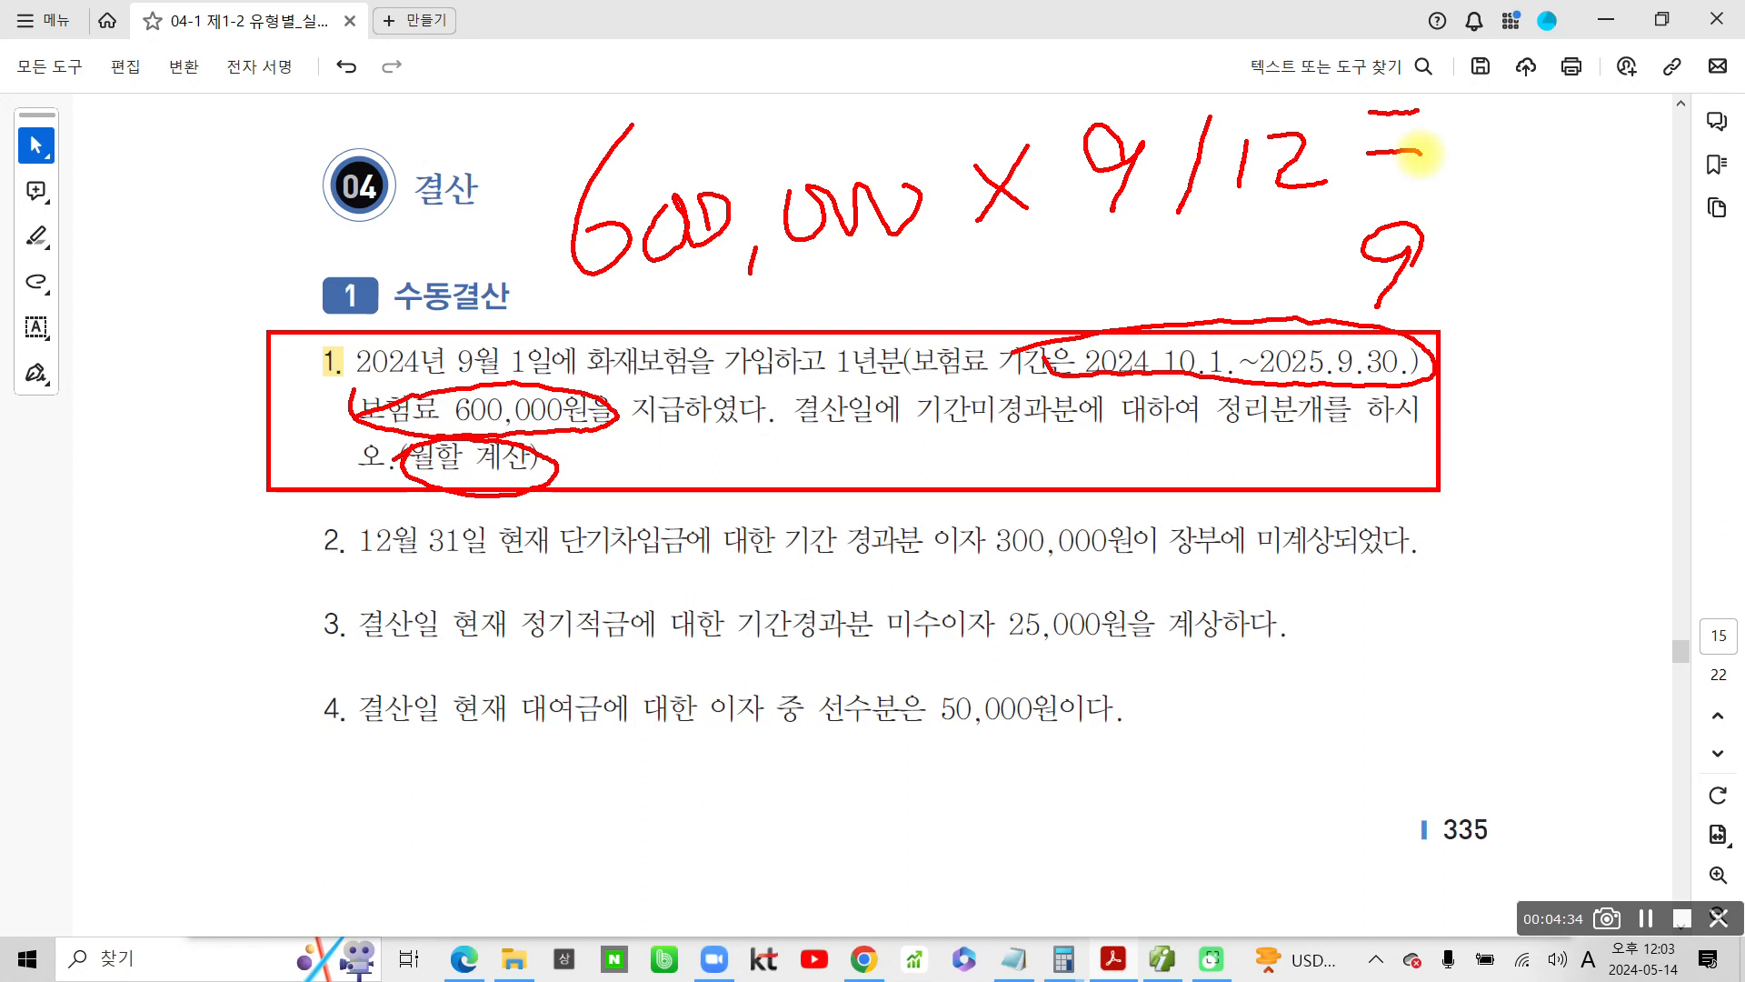
Write the result 450,000 after the formula's equals sign and frame it in red
{"action": "mouse_move", "coordinate": [1477, 88]}
{"action": "left_mouse_down"}
{"action": "mouse_move", "coordinate": [1425, 171]}
{"action": "mouse_move", "coordinate": [1511, 167]}
{"action": "mouse_move", "coordinate": [1477, 220]}
{"action": "left_mouse_up"}
{"action": "mouse_move", "coordinate": [1549, 104]}
{"action": "left_mouse_down"}
{"action": "mouse_move", "coordinate": [1518, 214]}
{"action": "mouse_move", "coordinate": [1566, 196]}
{"action": "mouse_move", "coordinate": [1586, 123]}
{"action": "left_mouse_up"}
{"action": "left_click_drag", "start_coordinate": [1616, 214], "coordinate": [1605, 238]}
{"action": "mouse_move", "coordinate": [1647, 153]}
{"action": "left_mouse_down"}
{"action": "mouse_move", "coordinate": [1679, 166]}
{"action": "mouse_move", "coordinate": [1709, 147]}
{"action": "mouse_move", "coordinate": [1701, 173]}
{"action": "left_mouse_up"}
{"action": "mouse_move", "coordinate": [1436, 62]}
{"action": "left_mouse_down"}
{"action": "mouse_move", "coordinate": [1435, 175]}
{"action": "mouse_move", "coordinate": [1692, 243]}
{"action": "mouse_move", "coordinate": [1672, 109]}
{"action": "mouse_move", "coordinate": [1693, 187]}
{"action": "left_mouse_up"}
Draw a red line down from 450,000 and write the debit entry 차) 선급비용 beneath it
{"action": "mouse_move", "coordinate": [1531, 223]}
{"action": "left_mouse_down"}
{"action": "mouse_move", "coordinate": [1502, 462]}
{"action": "mouse_move", "coordinate": [1482, 477]}
{"action": "mouse_move", "coordinate": [1498, 481]}
{"action": "left_mouse_up"}
{"action": "left_click_drag", "start_coordinate": [1323, 431], "coordinate": [1260, 503]}
{"action": "mouse_move", "coordinate": [1306, 474]}
{"action": "left_mouse_down"}
{"action": "mouse_move", "coordinate": [1314, 516]}
{"action": "mouse_move", "coordinate": [1373, 475]}
{"action": "mouse_move", "coordinate": [1380, 548]}
{"action": "left_mouse_up"}
{"action": "mouse_move", "coordinate": [1319, 534]}
{"action": "left_mouse_down"}
{"action": "mouse_move", "coordinate": [1337, 588]}
{"action": "mouse_move", "coordinate": [1375, 596]}
{"action": "left_mouse_up"}
{"action": "mouse_move", "coordinate": [1440, 446]}
{"action": "left_mouse_down"}
{"action": "mouse_move", "coordinate": [1401, 522]}
{"action": "mouse_move", "coordinate": [1503, 542]}
{"action": "left_mouse_up"}
{"action": "mouse_move", "coordinate": [1406, 558]}
{"action": "left_mouse_down"}
{"action": "mouse_move", "coordinate": [1398, 614]}
{"action": "mouse_move", "coordinate": [1440, 573]}
{"action": "left_mouse_up"}
{"action": "mouse_move", "coordinate": [1518, 522]}
{"action": "left_mouse_down"}
{"action": "mouse_move", "coordinate": [1493, 604]}
{"action": "mouse_move", "coordinate": [1543, 567]}
{"action": "left_mouse_up"}
{"action": "left_click_drag", "start_coordinate": [1599, 516], "coordinate": [1552, 644]}
{"action": "mouse_move", "coordinate": [1617, 550]}
{"action": "left_mouse_down"}
{"action": "mouse_move", "coordinate": [1597, 612]}
{"action": "mouse_move", "coordinate": [1648, 631]}
{"action": "mouse_move", "coordinate": [1601, 651]}
{"action": "left_mouse_up"}
{"action": "mouse_move", "coordinate": [1133, 410]}
{"action": "left_mouse_down"}
{"action": "mouse_move", "coordinate": [1158, 447]}
{"action": "mouse_move", "coordinate": [1070, 498]}
{"action": "mouse_move", "coordinate": [1141, 498]}
{"action": "left_mouse_up"}
{"action": "left_click_drag", "start_coordinate": [1187, 429], "coordinate": [1156, 556]}
Circle 보험료 and 9월 1일 in problem 1, add 대) above the text, underline 450,000, and clear the annotations
{"action": "mouse_move", "coordinate": [1018, 377]}
{"action": "left_mouse_down"}
{"action": "mouse_move", "coordinate": [880, 359]}
{"action": "mouse_move", "coordinate": [1035, 395]}
{"action": "left_mouse_up"}
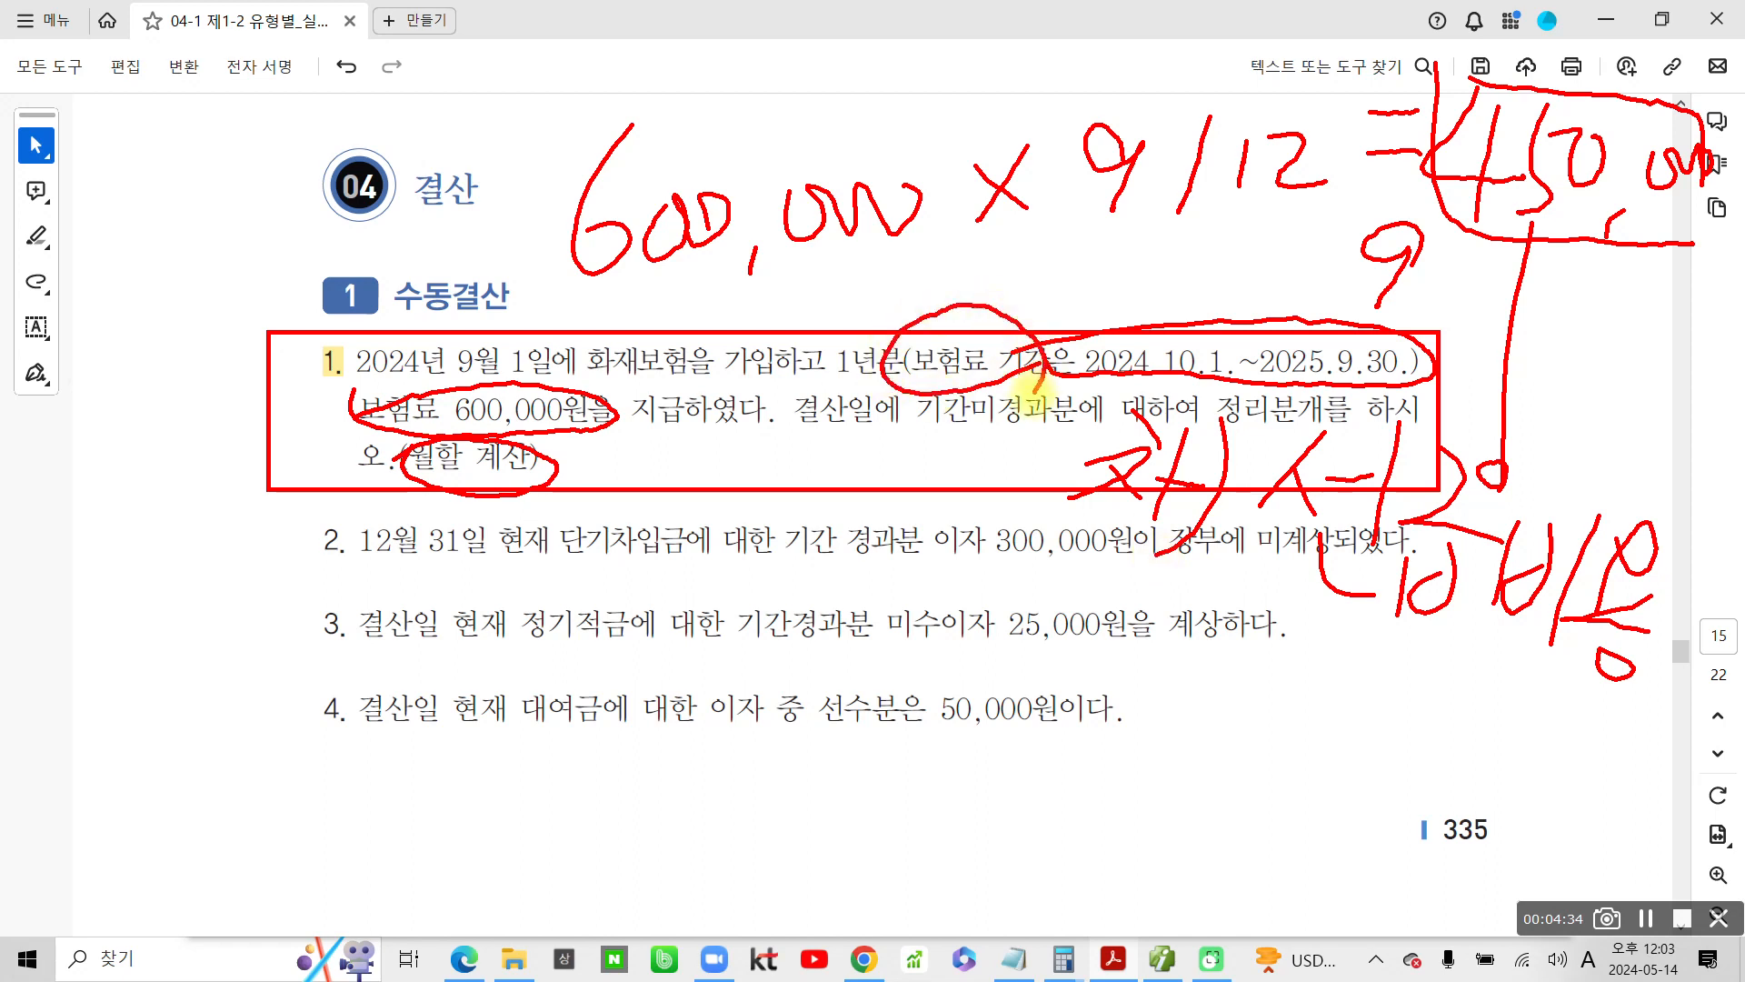
{"action": "left_click_drag", "start_coordinate": [545, 380], "coordinate": [568, 410]}
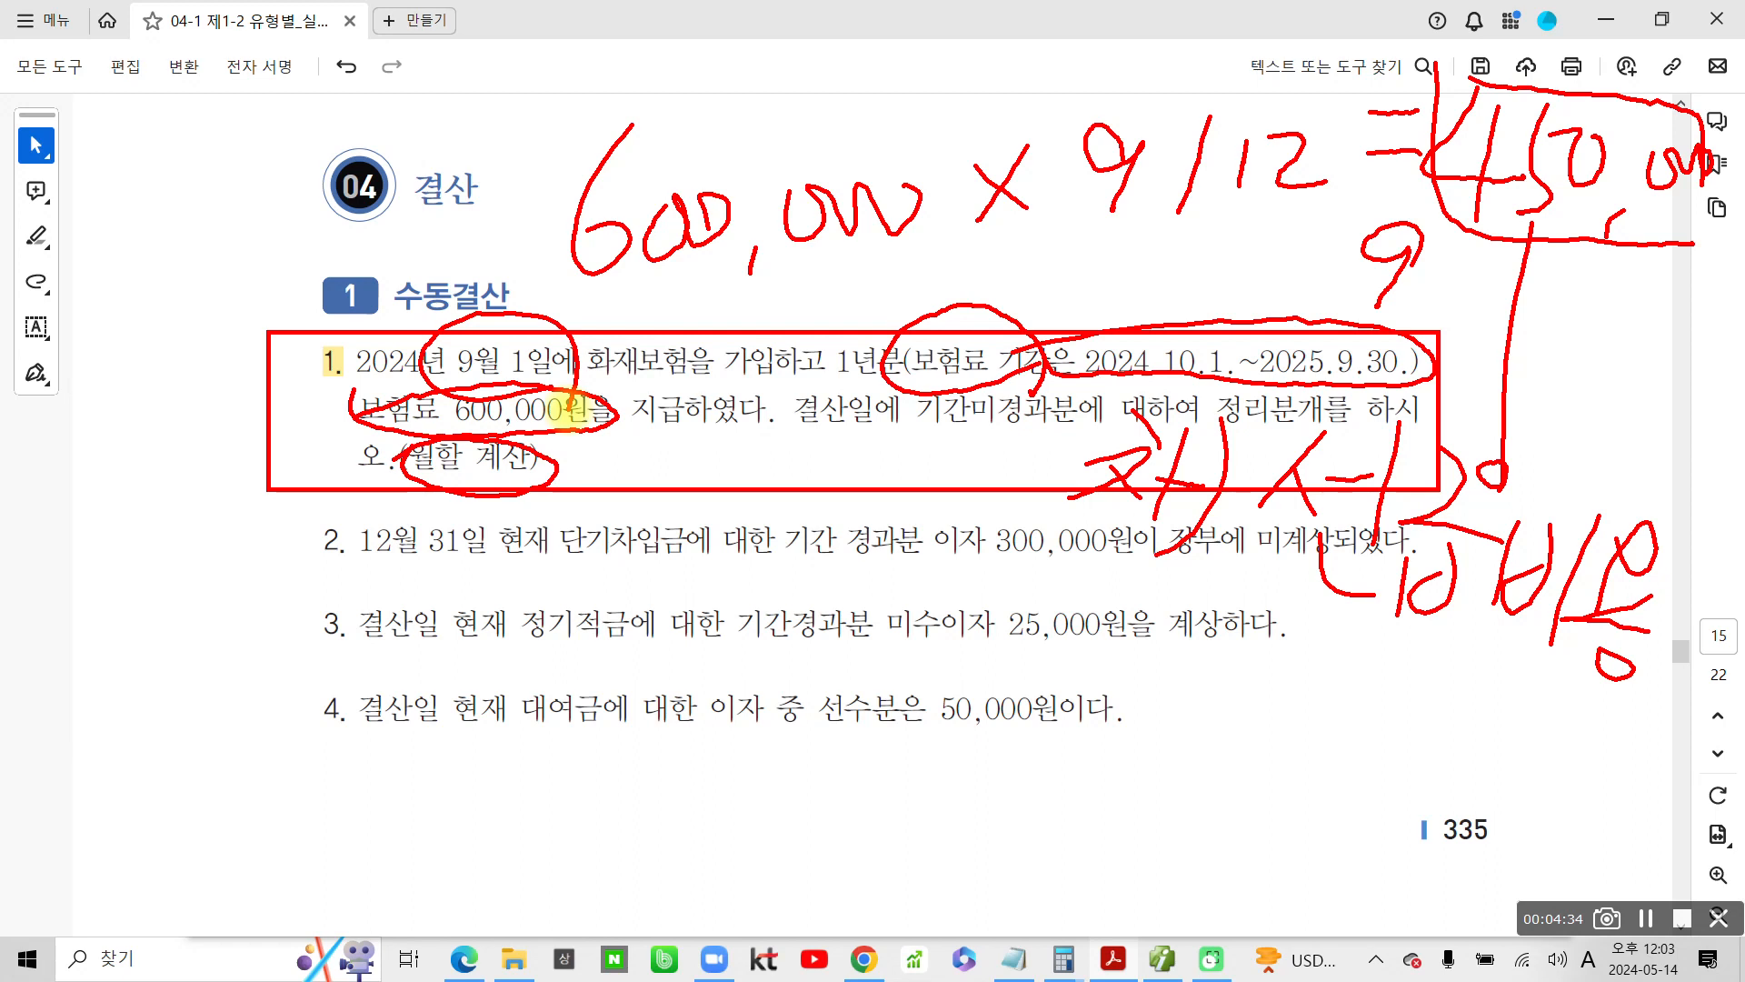
{"action": "mouse_move", "coordinate": [768, 305]}
{"action": "left_mouse_down"}
{"action": "mouse_move", "coordinate": [791, 359]}
{"action": "mouse_move", "coordinate": [846, 359]}
{"action": "left_mouse_up"}
{"action": "left_click_drag", "start_coordinate": [832, 300], "coordinate": [836, 373]}
{"action": "left_click_drag", "start_coordinate": [868, 269], "coordinate": [848, 375]}
{"action": "left_click_drag", "start_coordinate": [1413, 218], "coordinate": [1689, 216]}
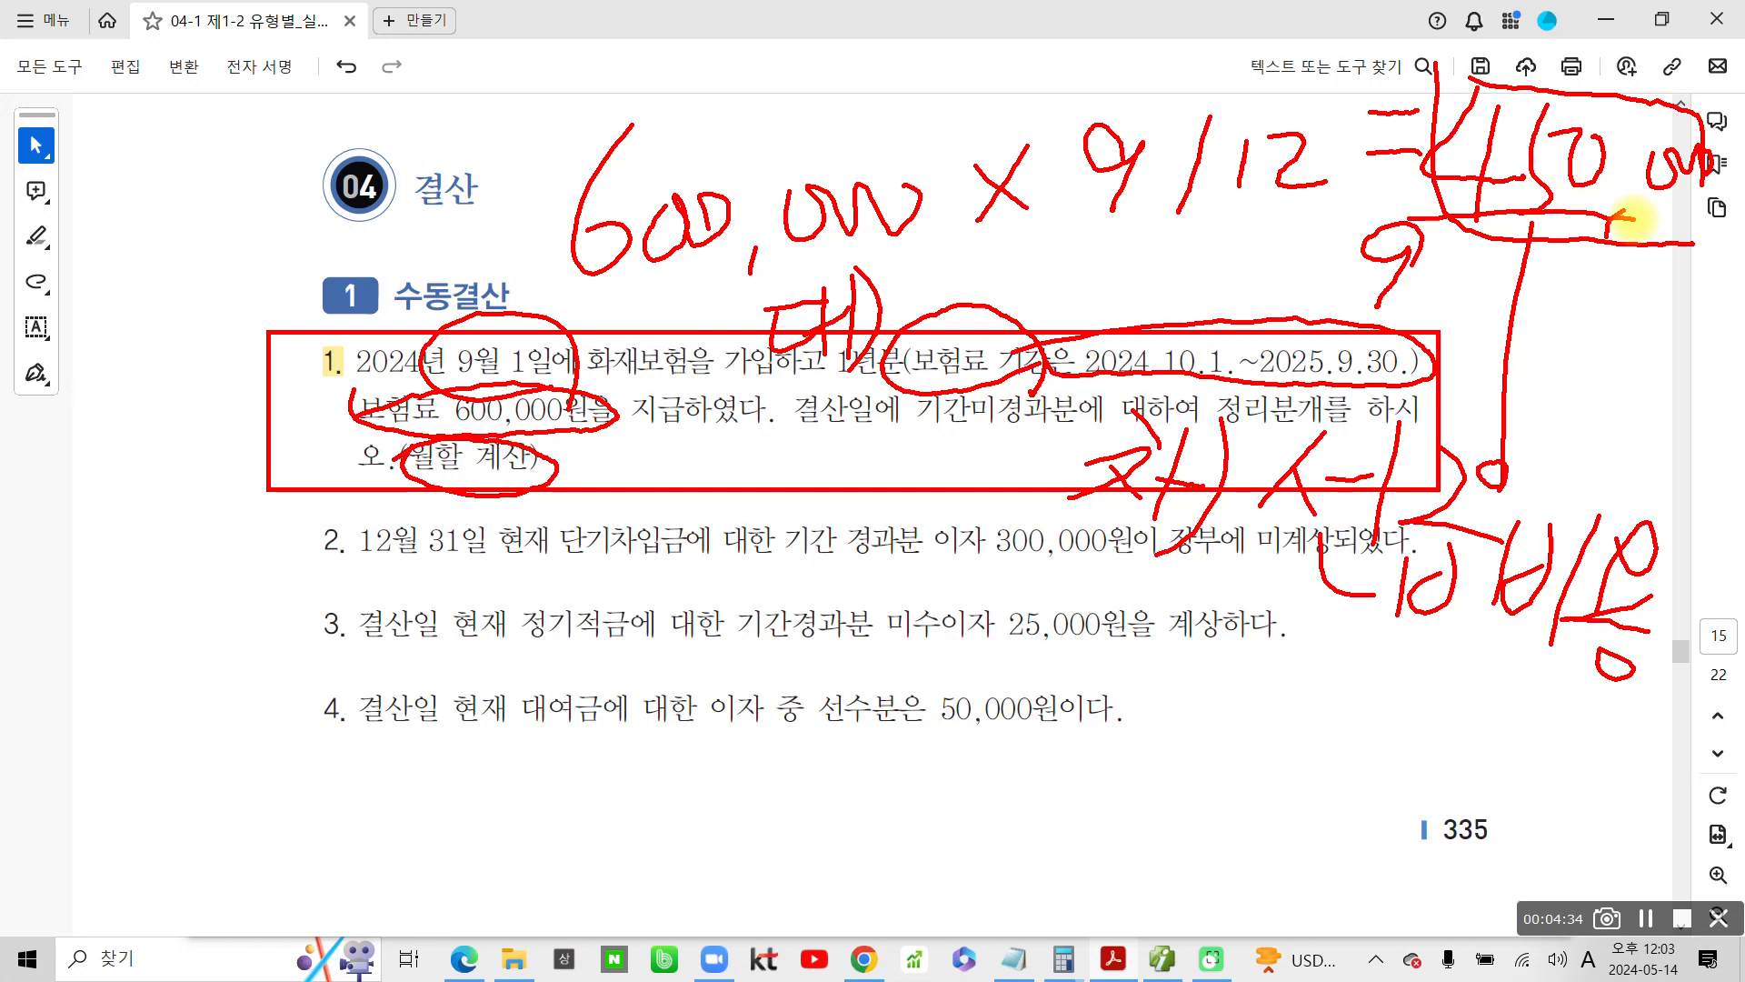
{"action": "mouse_move", "coordinate": [1631, 218]}
{"action": "left_mouse_down"}
{"action": "mouse_move", "coordinate": [1581, 195]}
{"action": "mouse_move", "coordinate": [1686, 234]}
{"action": "left_mouse_up"}
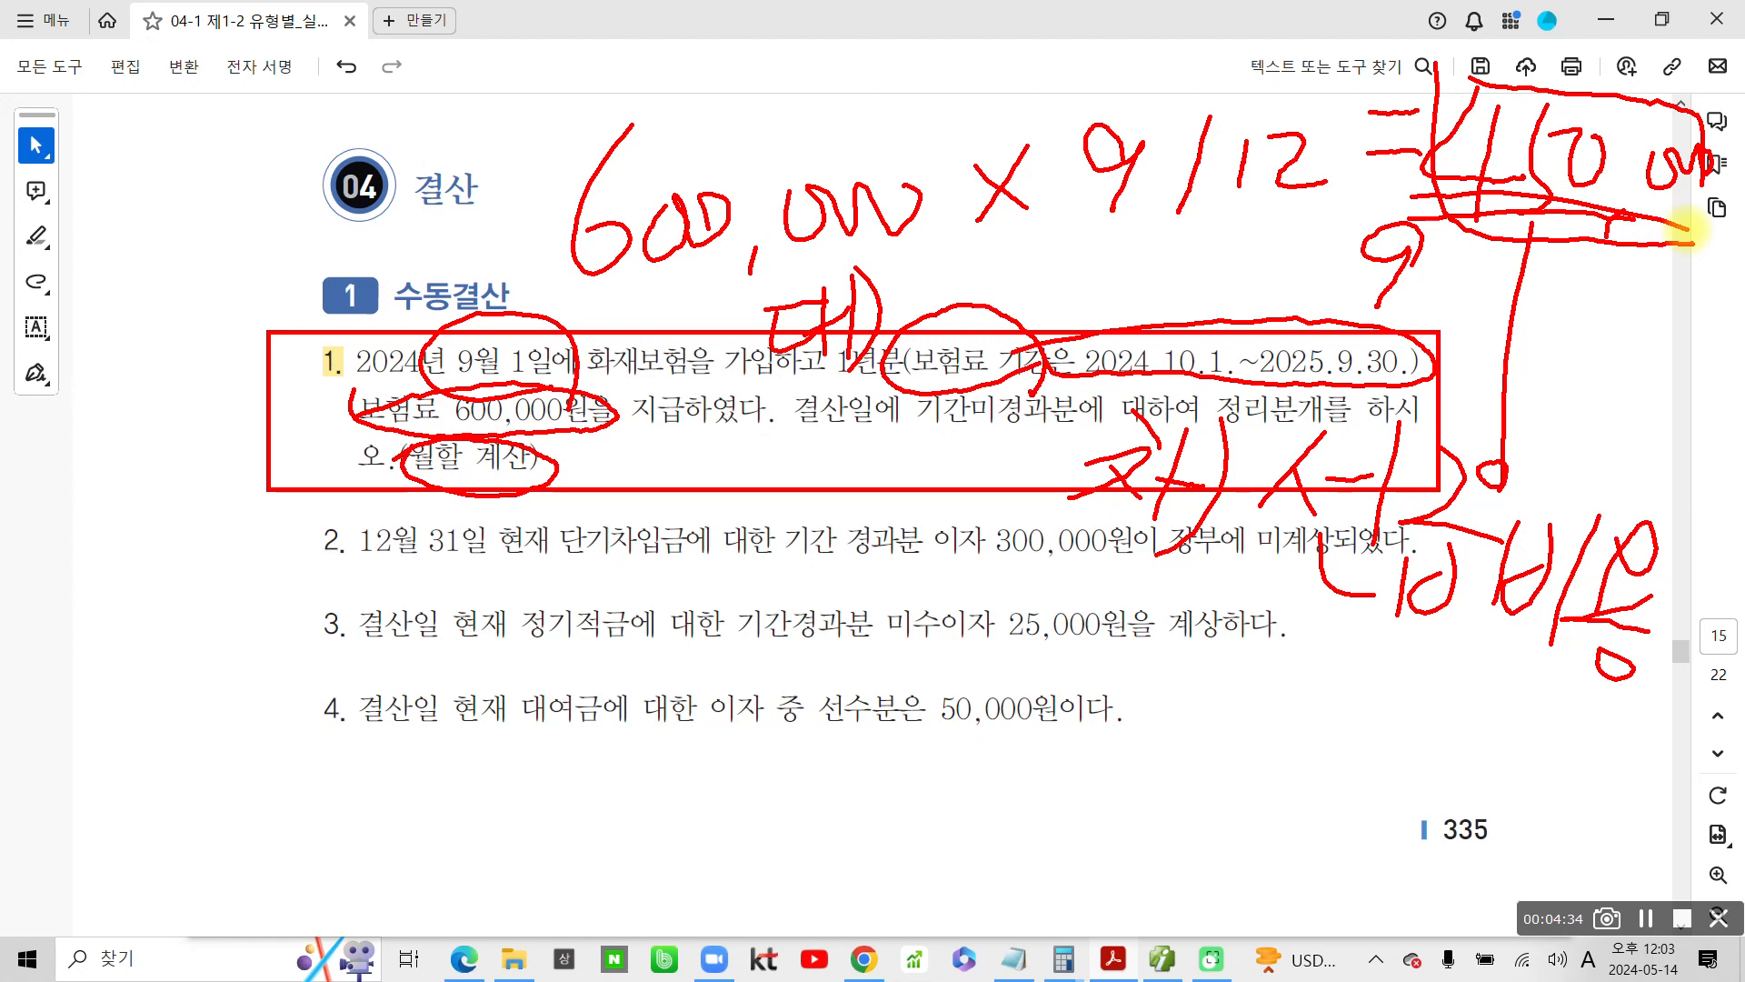
{"action": "key", "text": "Escape"}
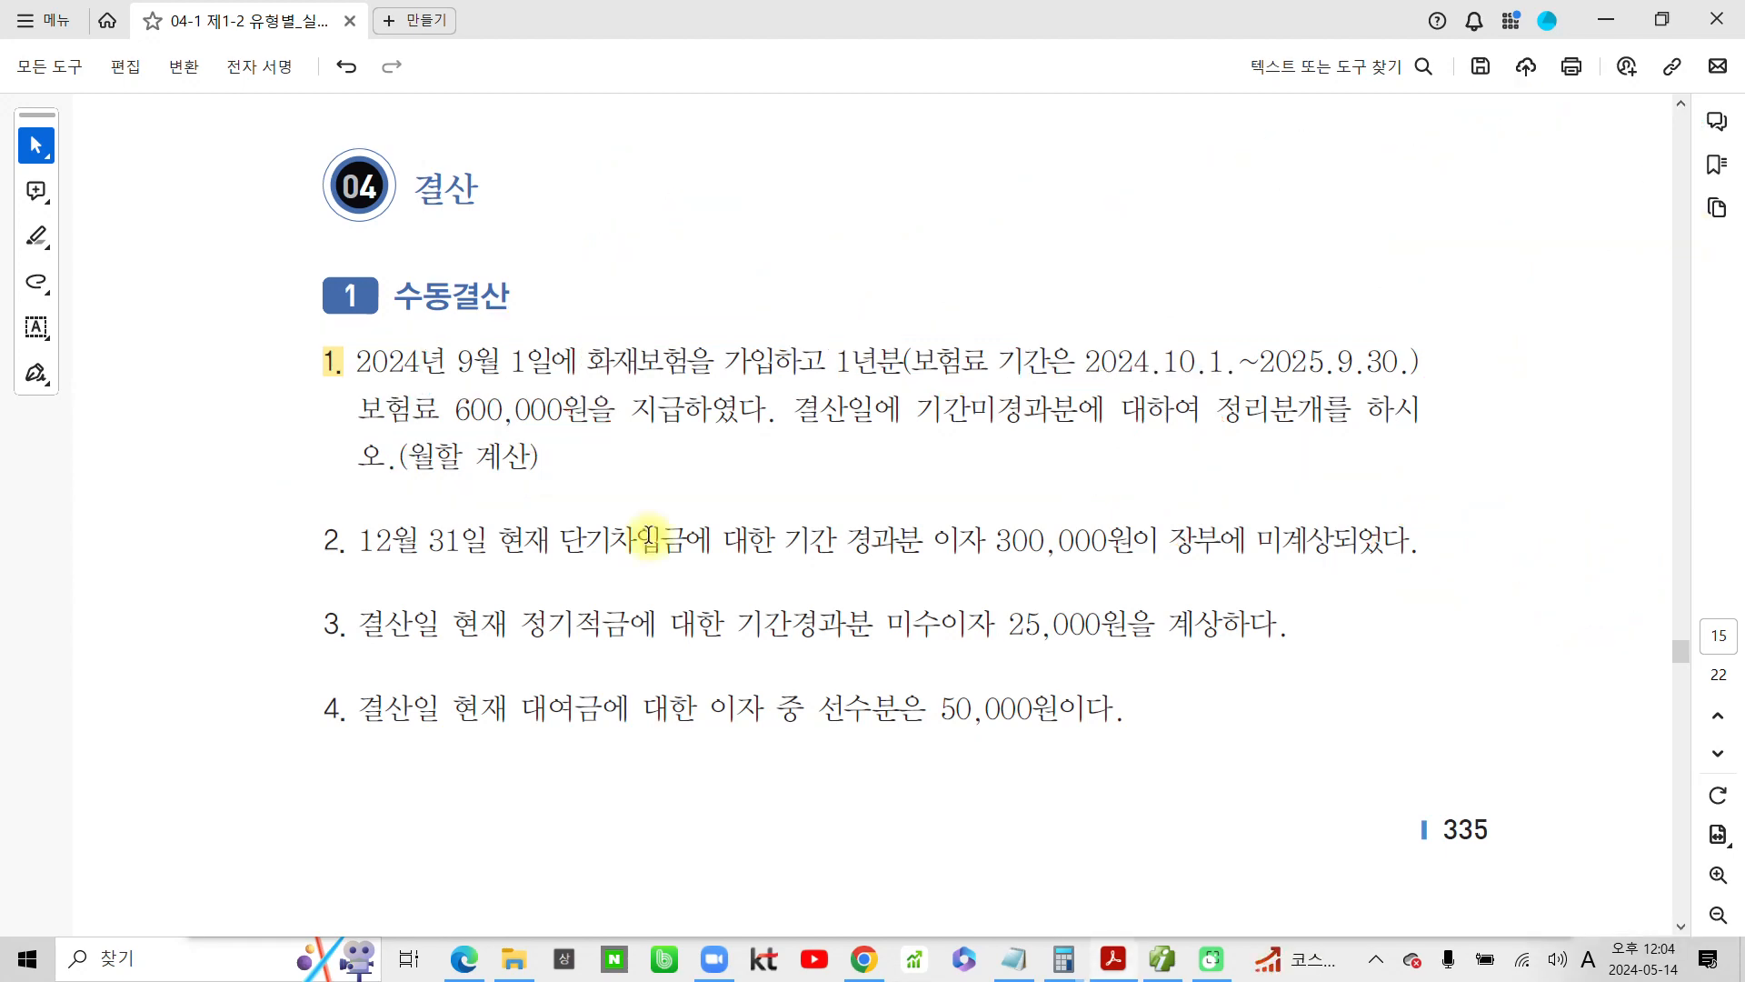
Switch to the accounting program and set the 일반전표입력 date to December 31
{"action": "mouse_move", "coordinate": [1170, 963]}
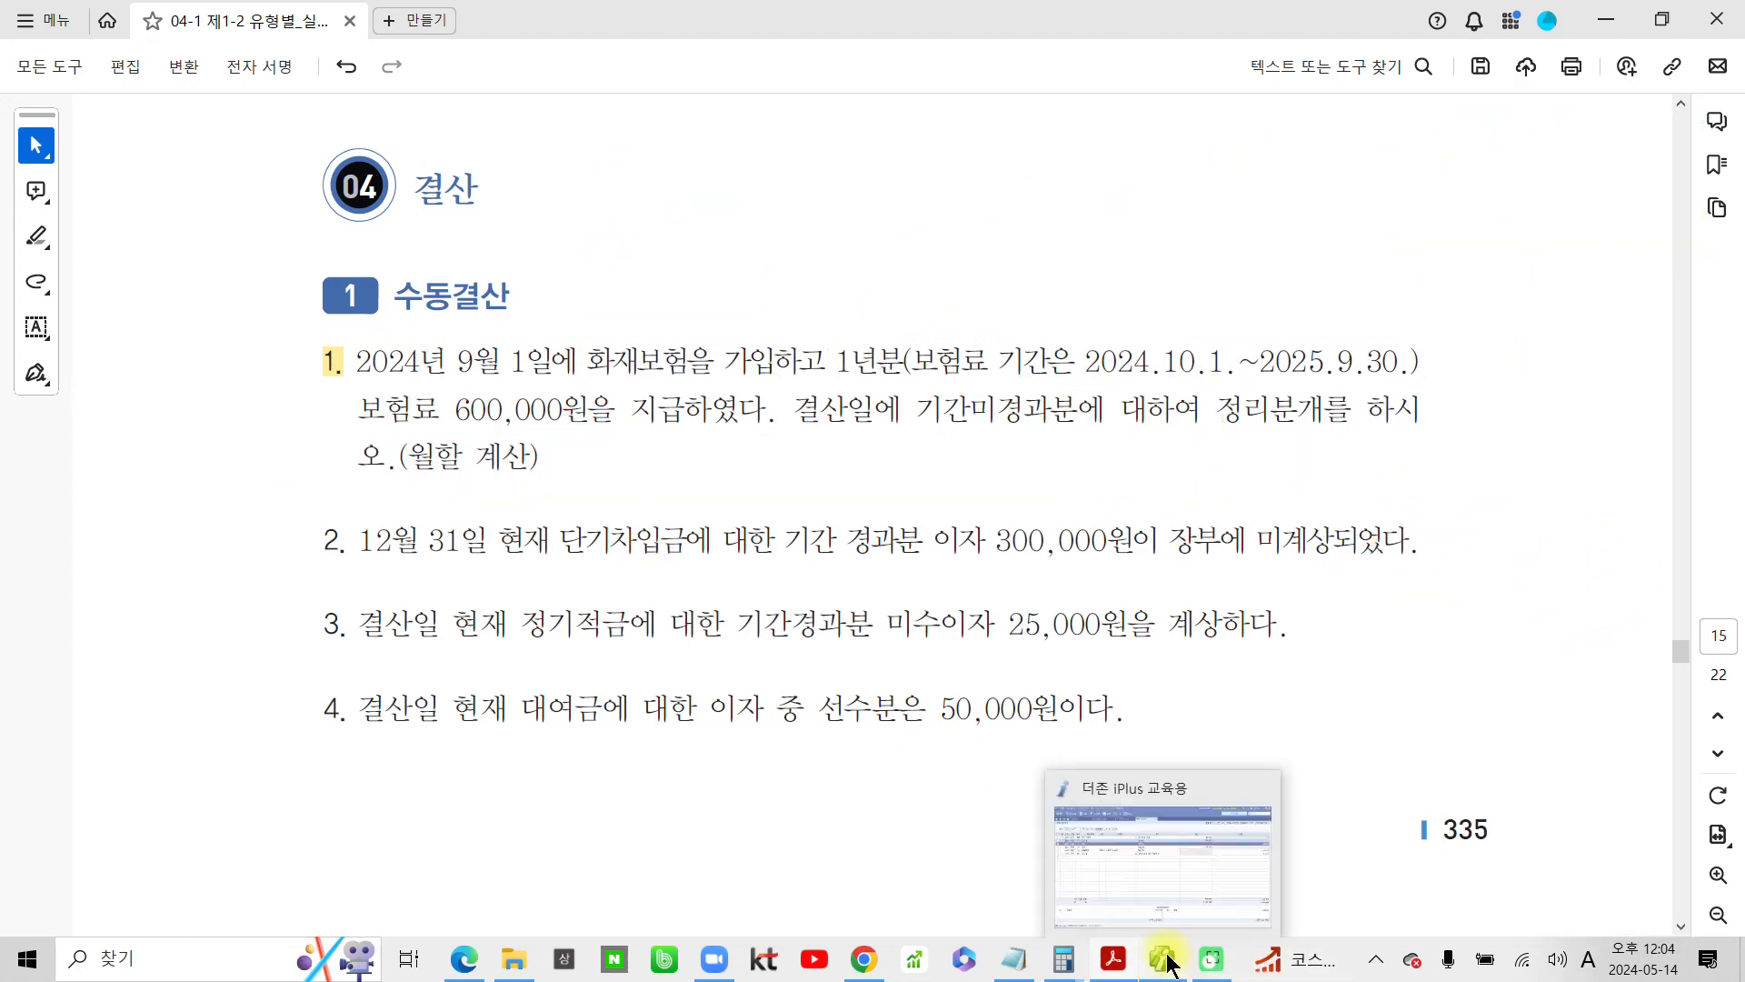
{"action": "left_click", "coordinate": [1110, 880]}
{"action": "left_click", "coordinate": [276, 177]}
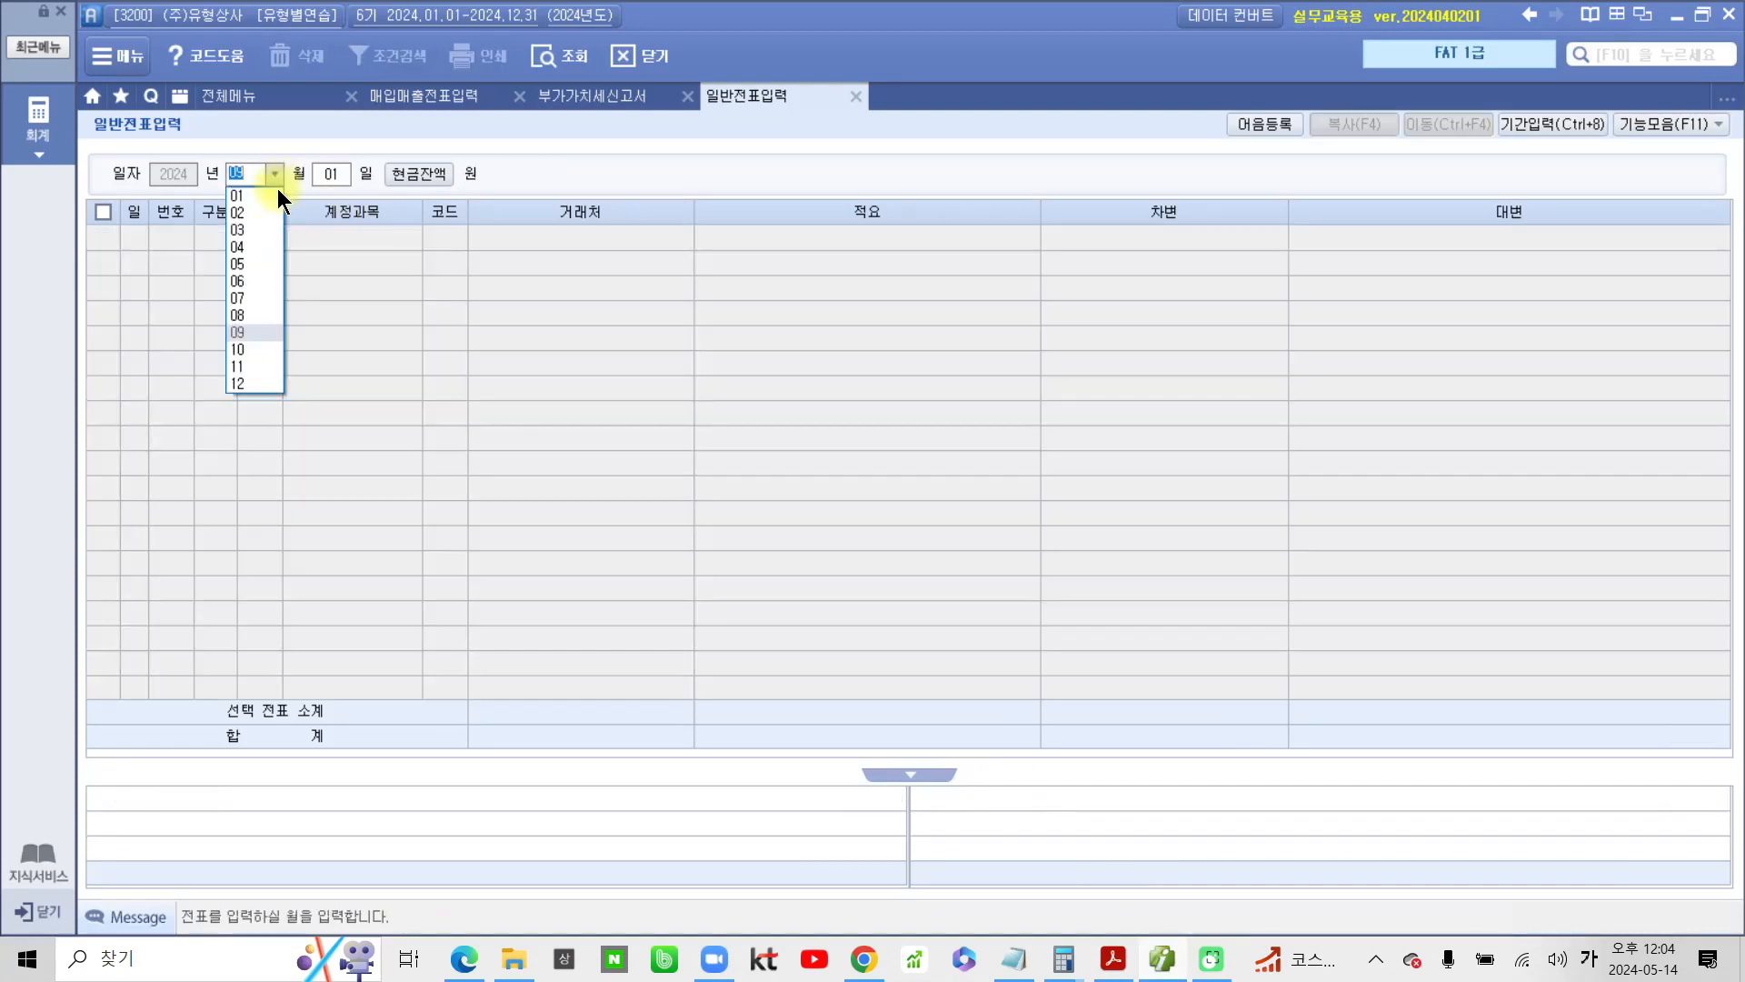
{"action": "left_click", "coordinate": [235, 385]}
{"action": "type", "text": "31"}
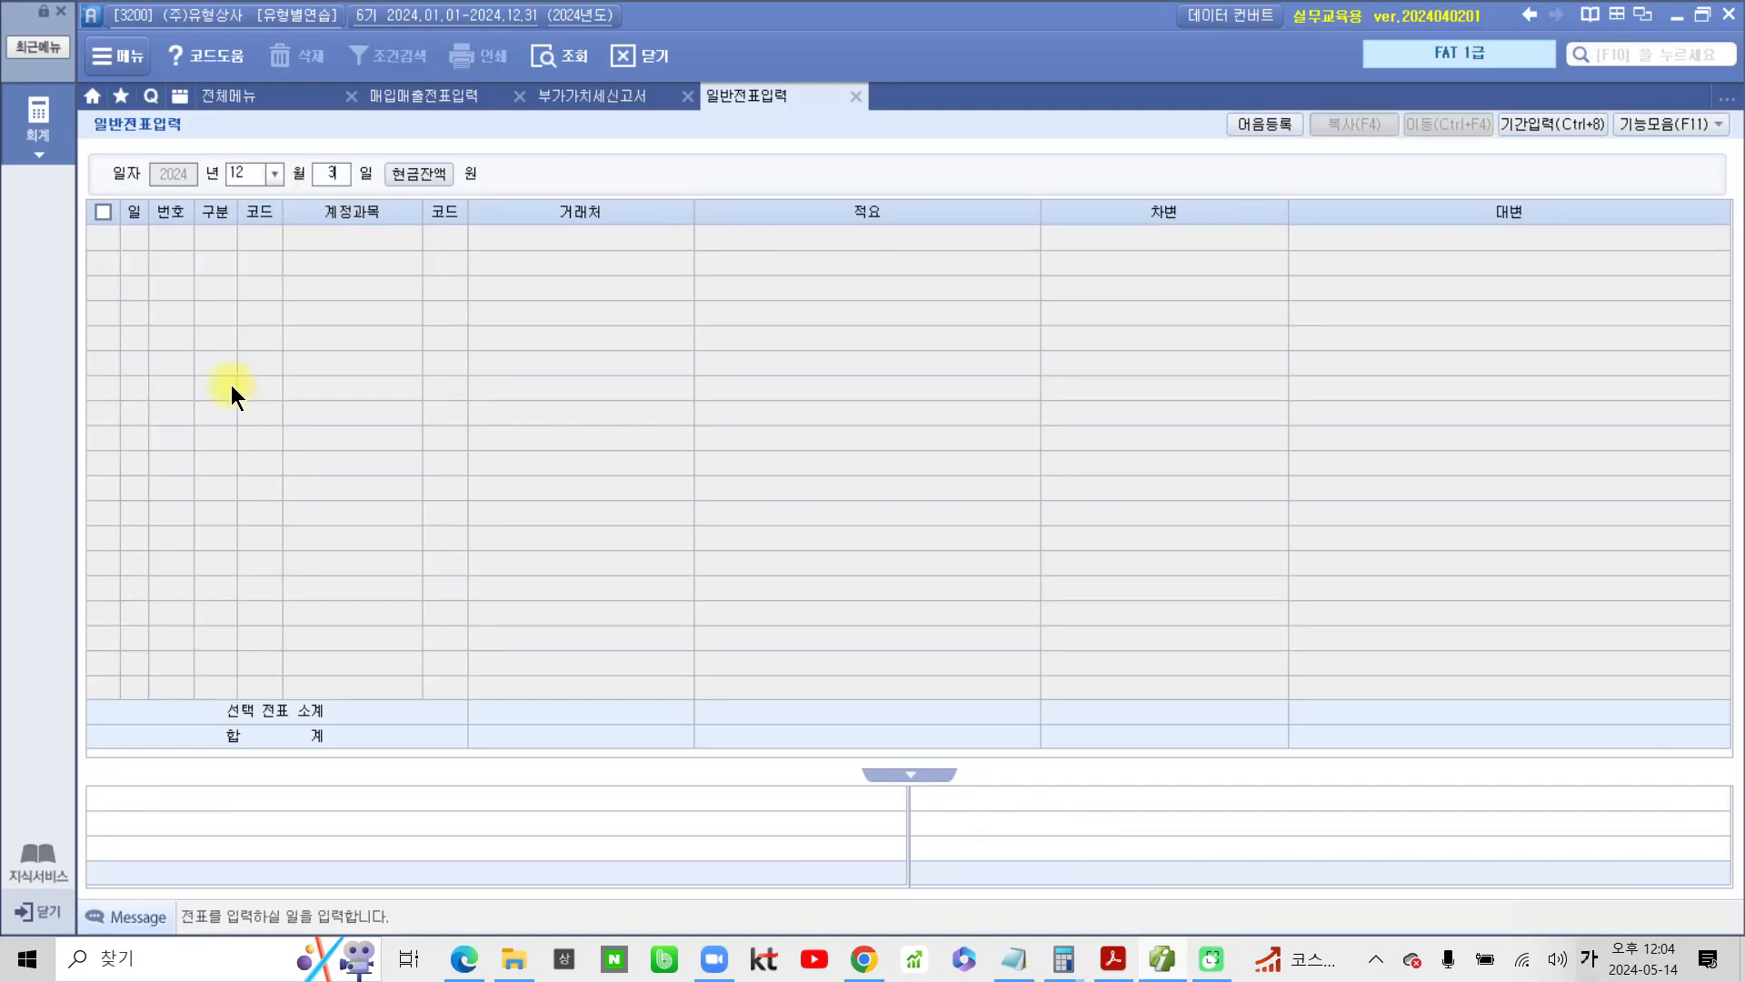
{"action": "key", "text": "Return"}
Enter a debit line for account 133 선급비용 with the amount 450,000
{"action": "type", "text": "3"}
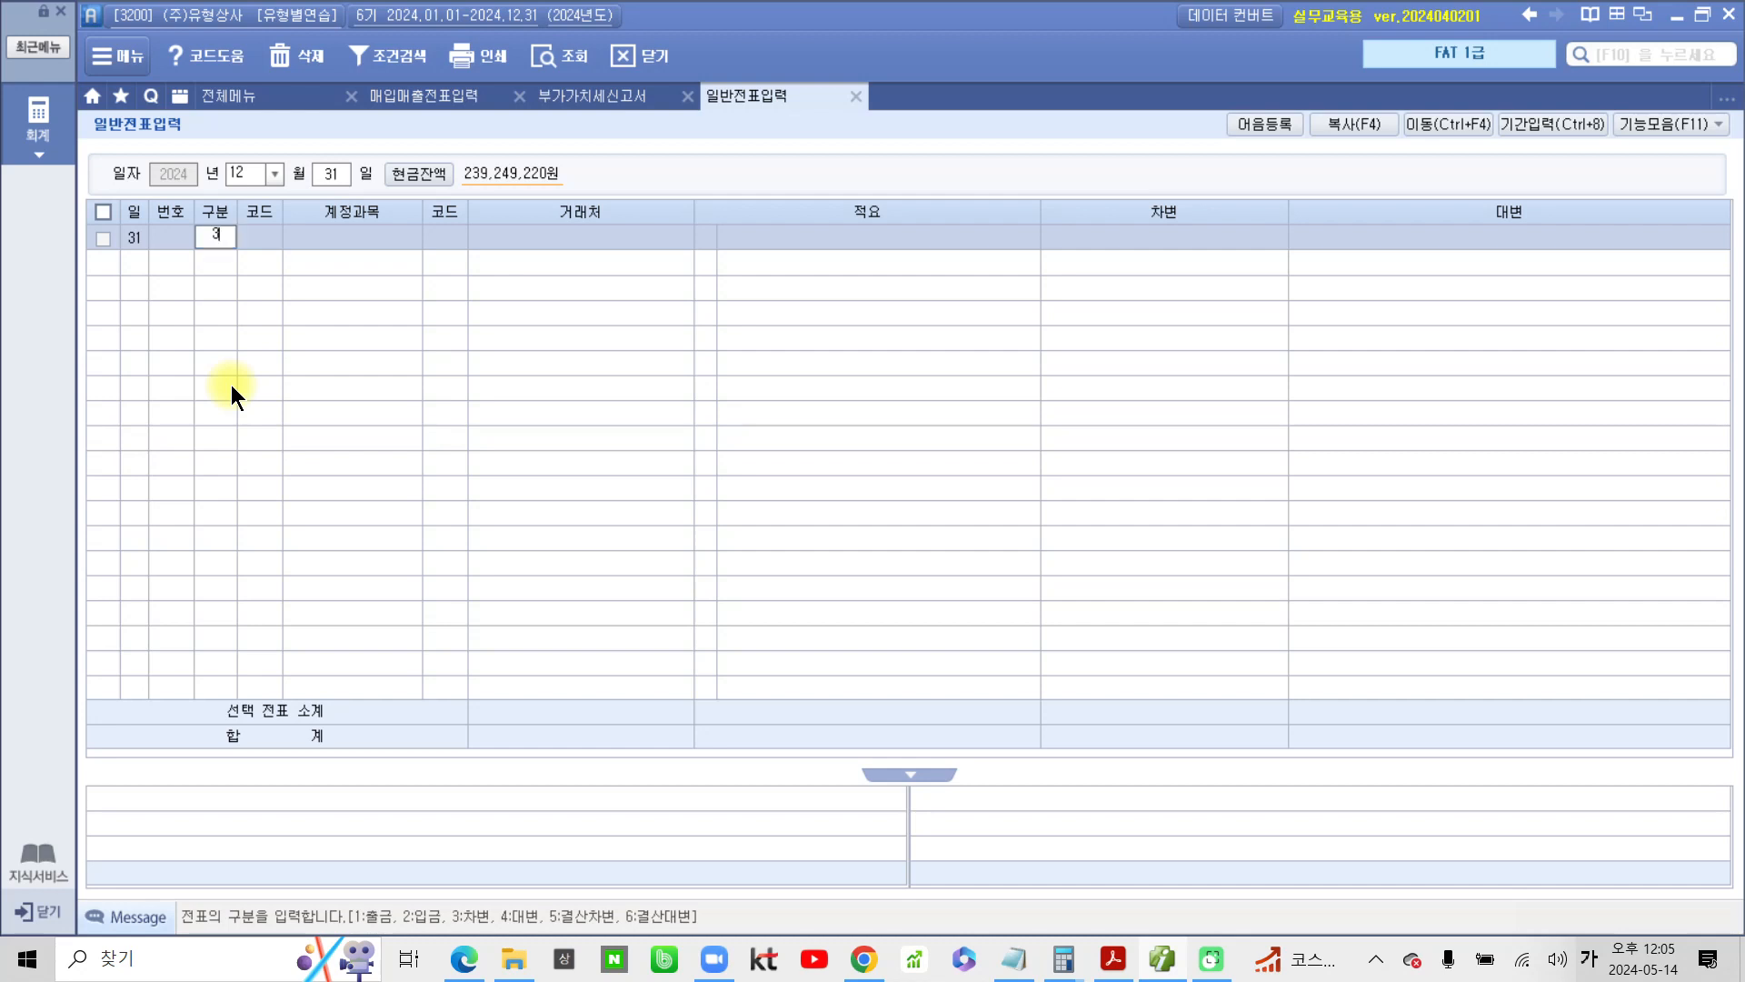
{"action": "key", "text": "Return"}
{"action": "type", "text": "서ㄴ급"}
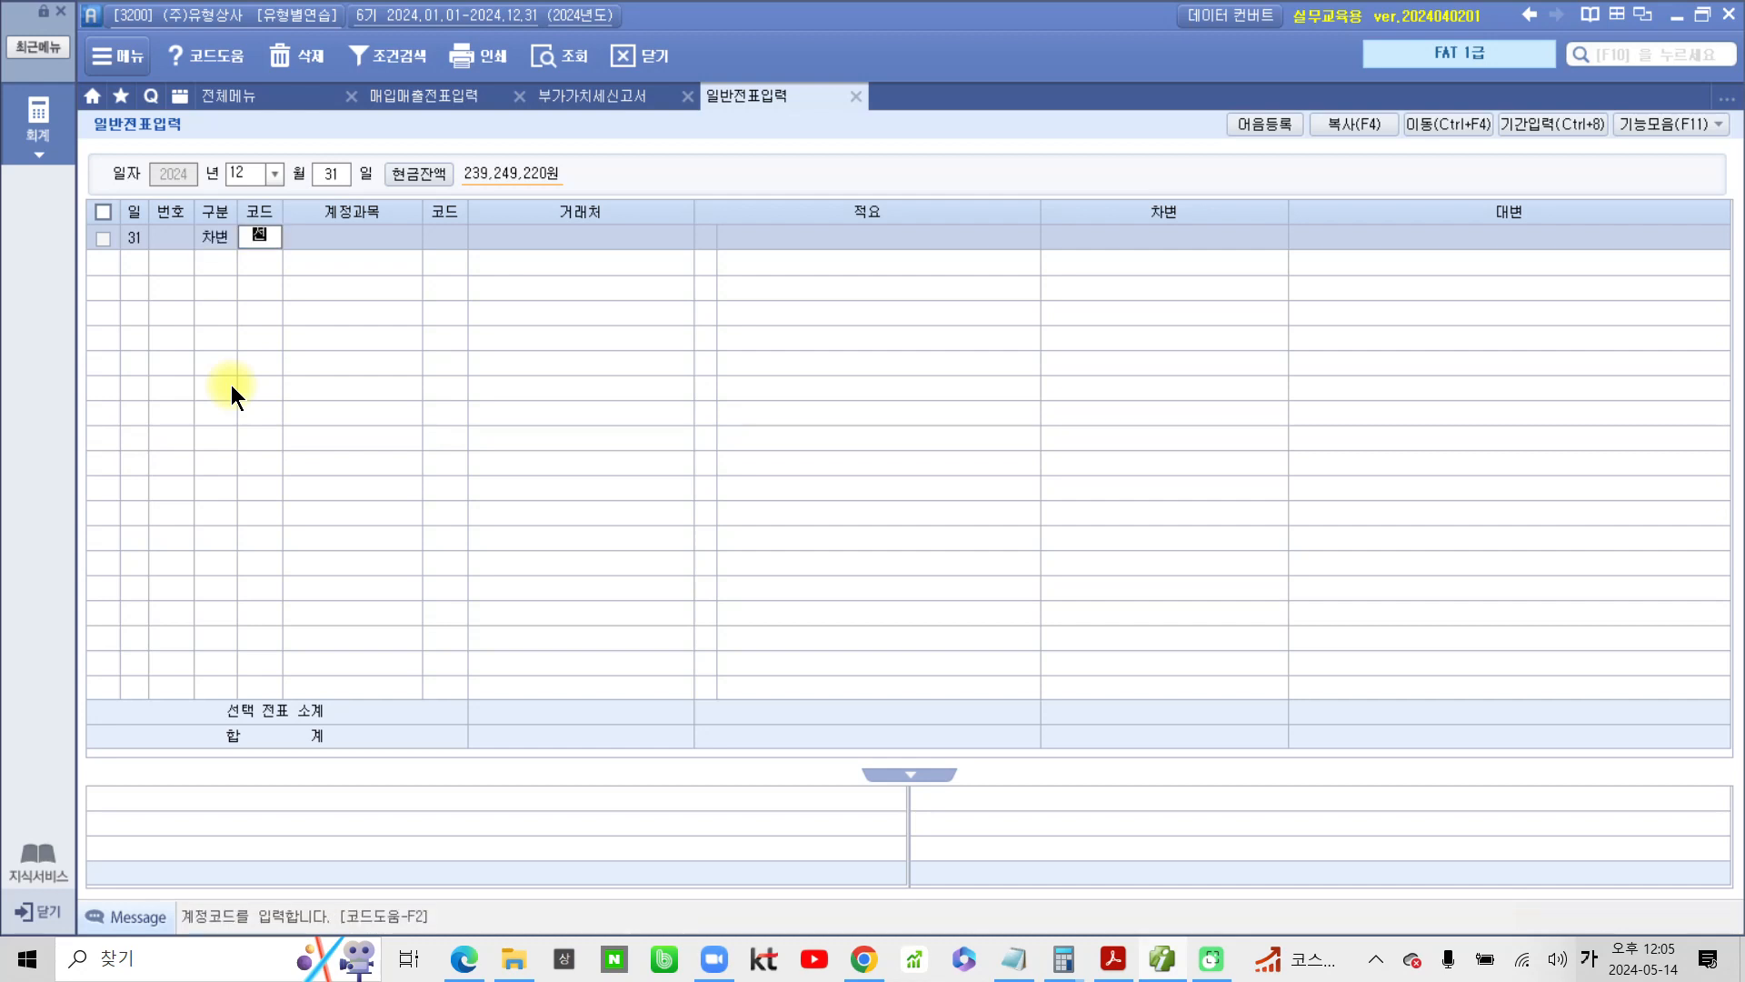
{"action": "key", "text": "Return"}
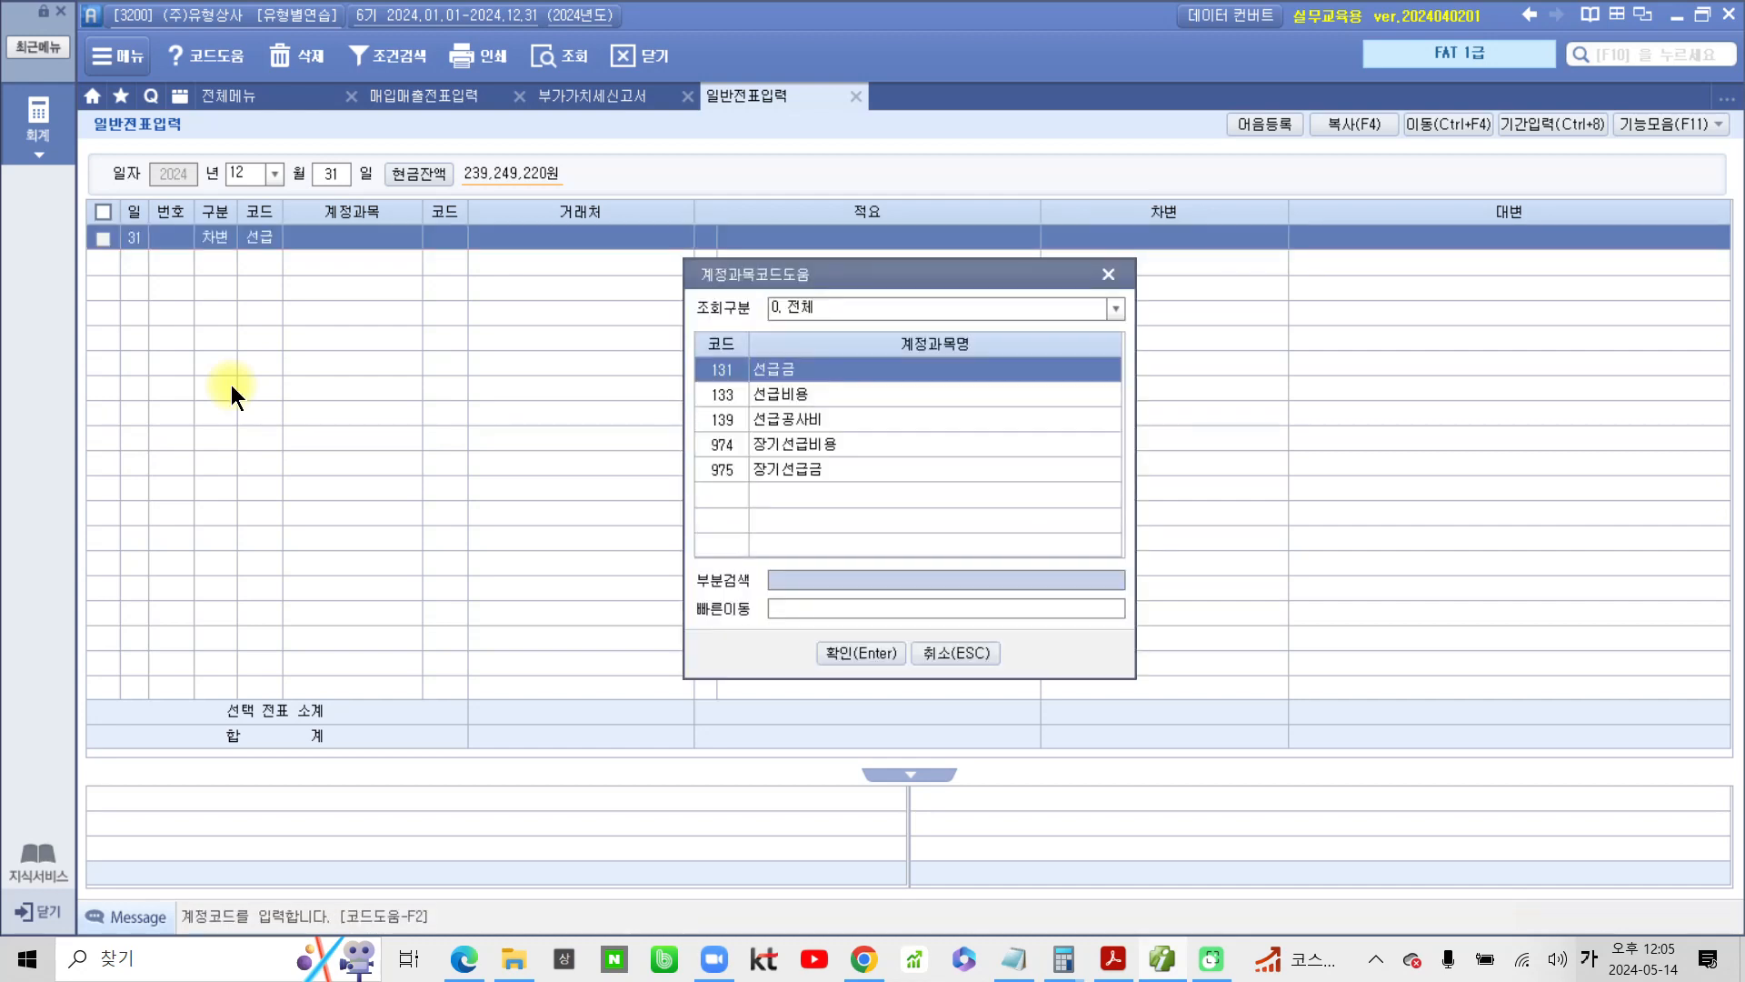
{"action": "key", "text": "Down"}
{"action": "key", "text": "Return"}
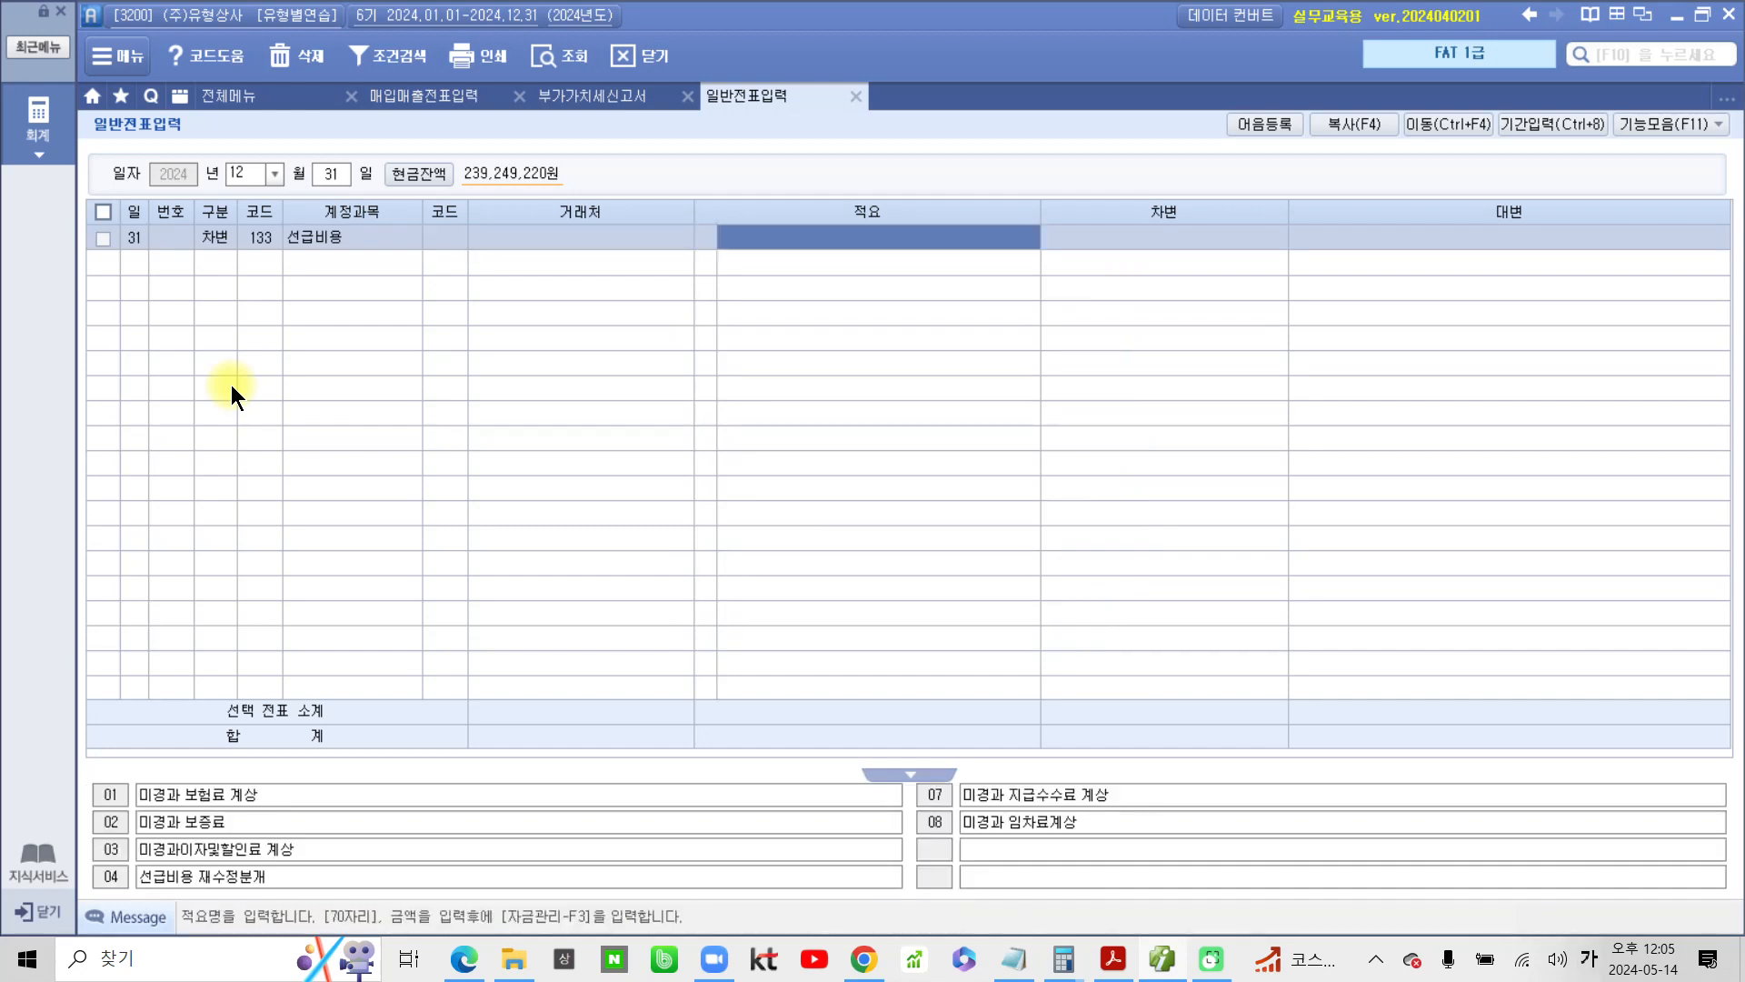
{"action": "key", "text": "Return"}
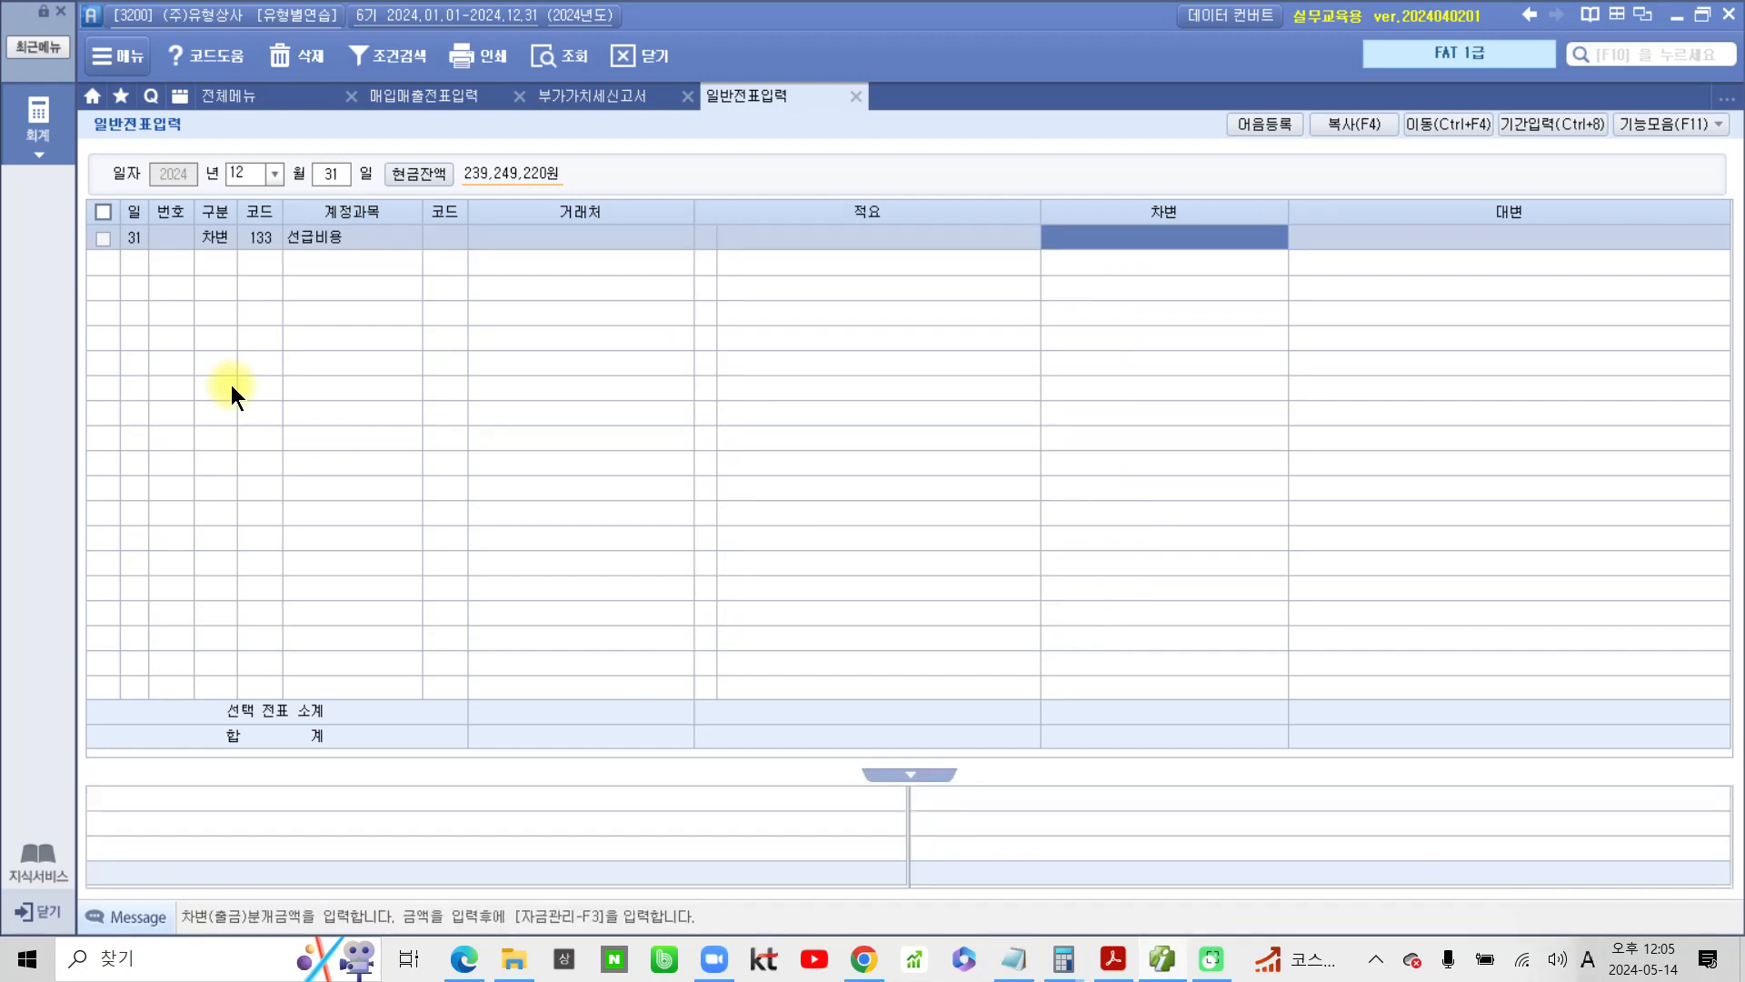
{"action": "type", "text": "450,000"}
{"action": "key", "text": "Return"}
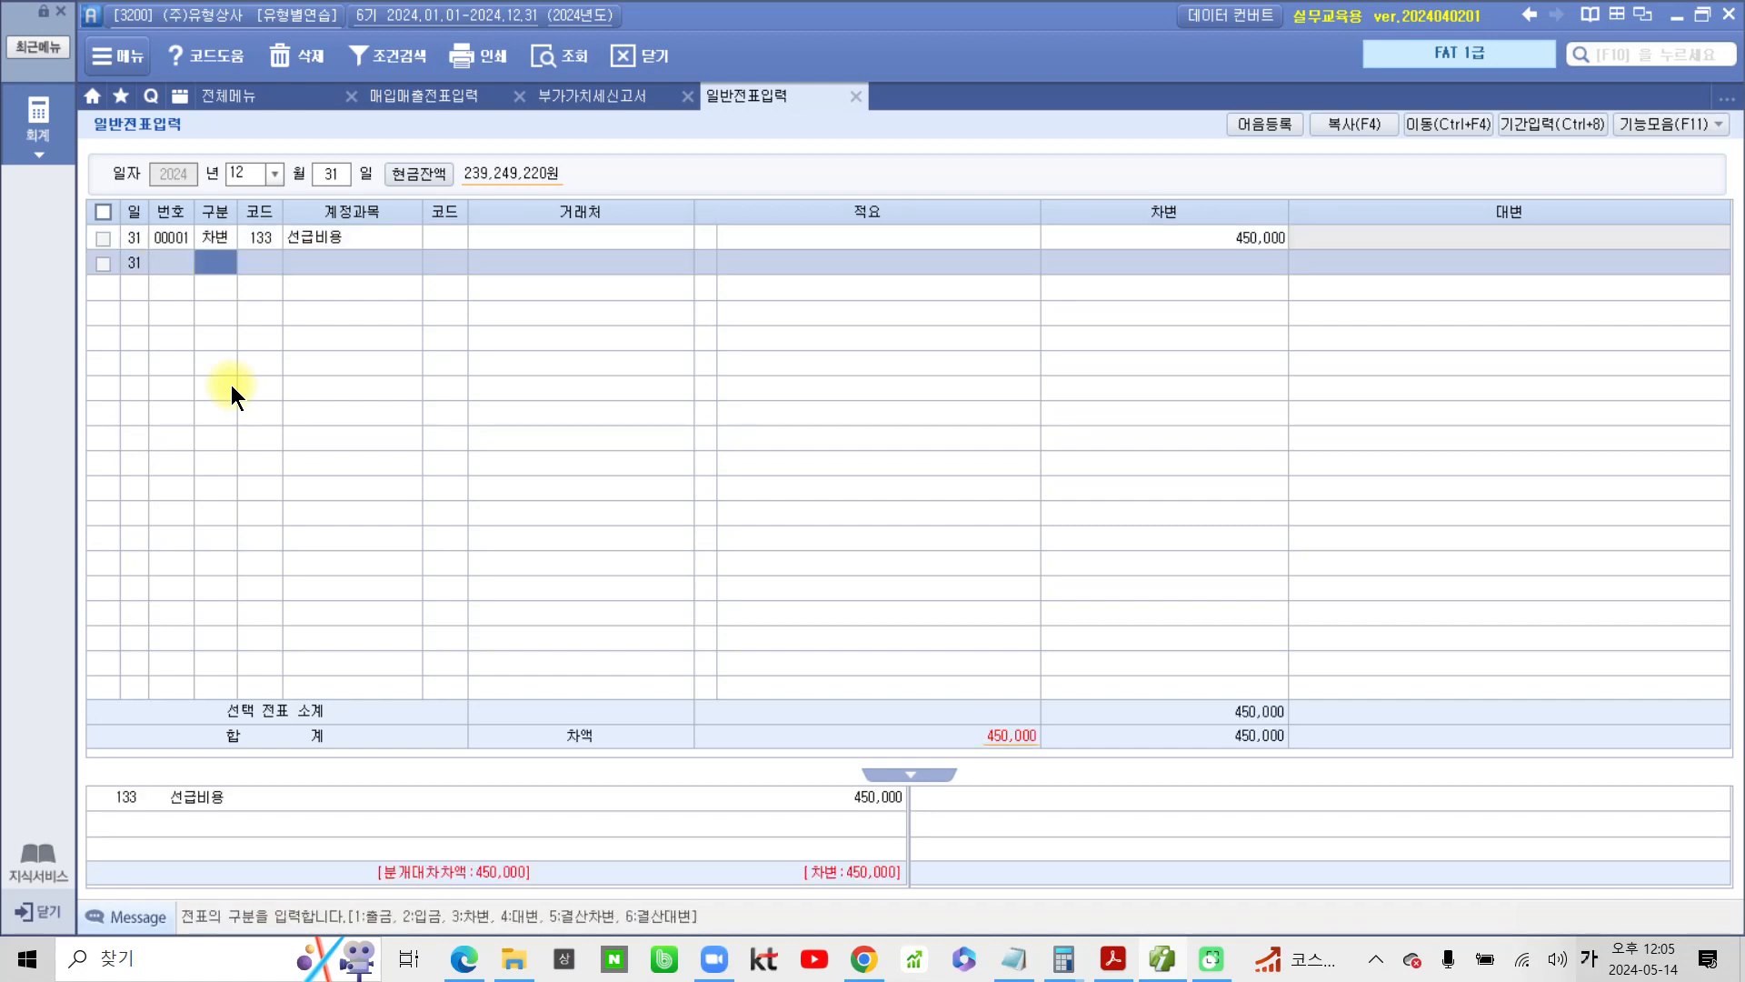
Add a credit line to the December 31 voucher using account 821 보험료
{"action": "type", "text": "4보험"}
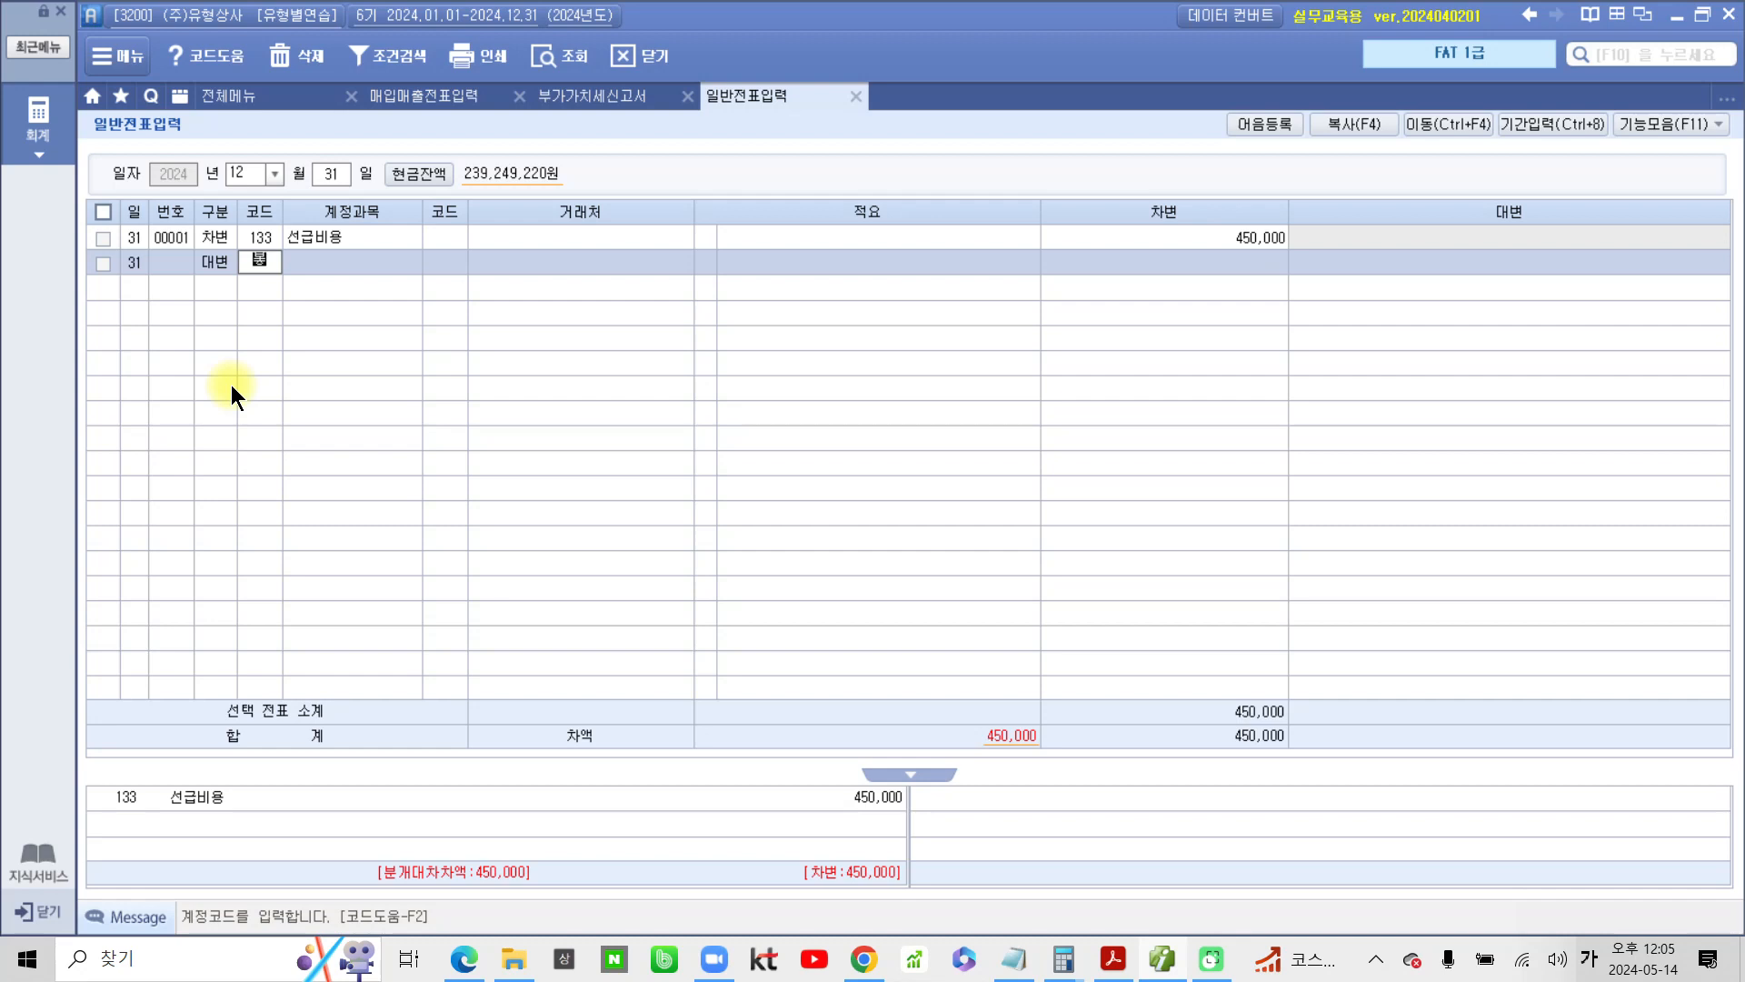
{"action": "key", "text": "Return"}
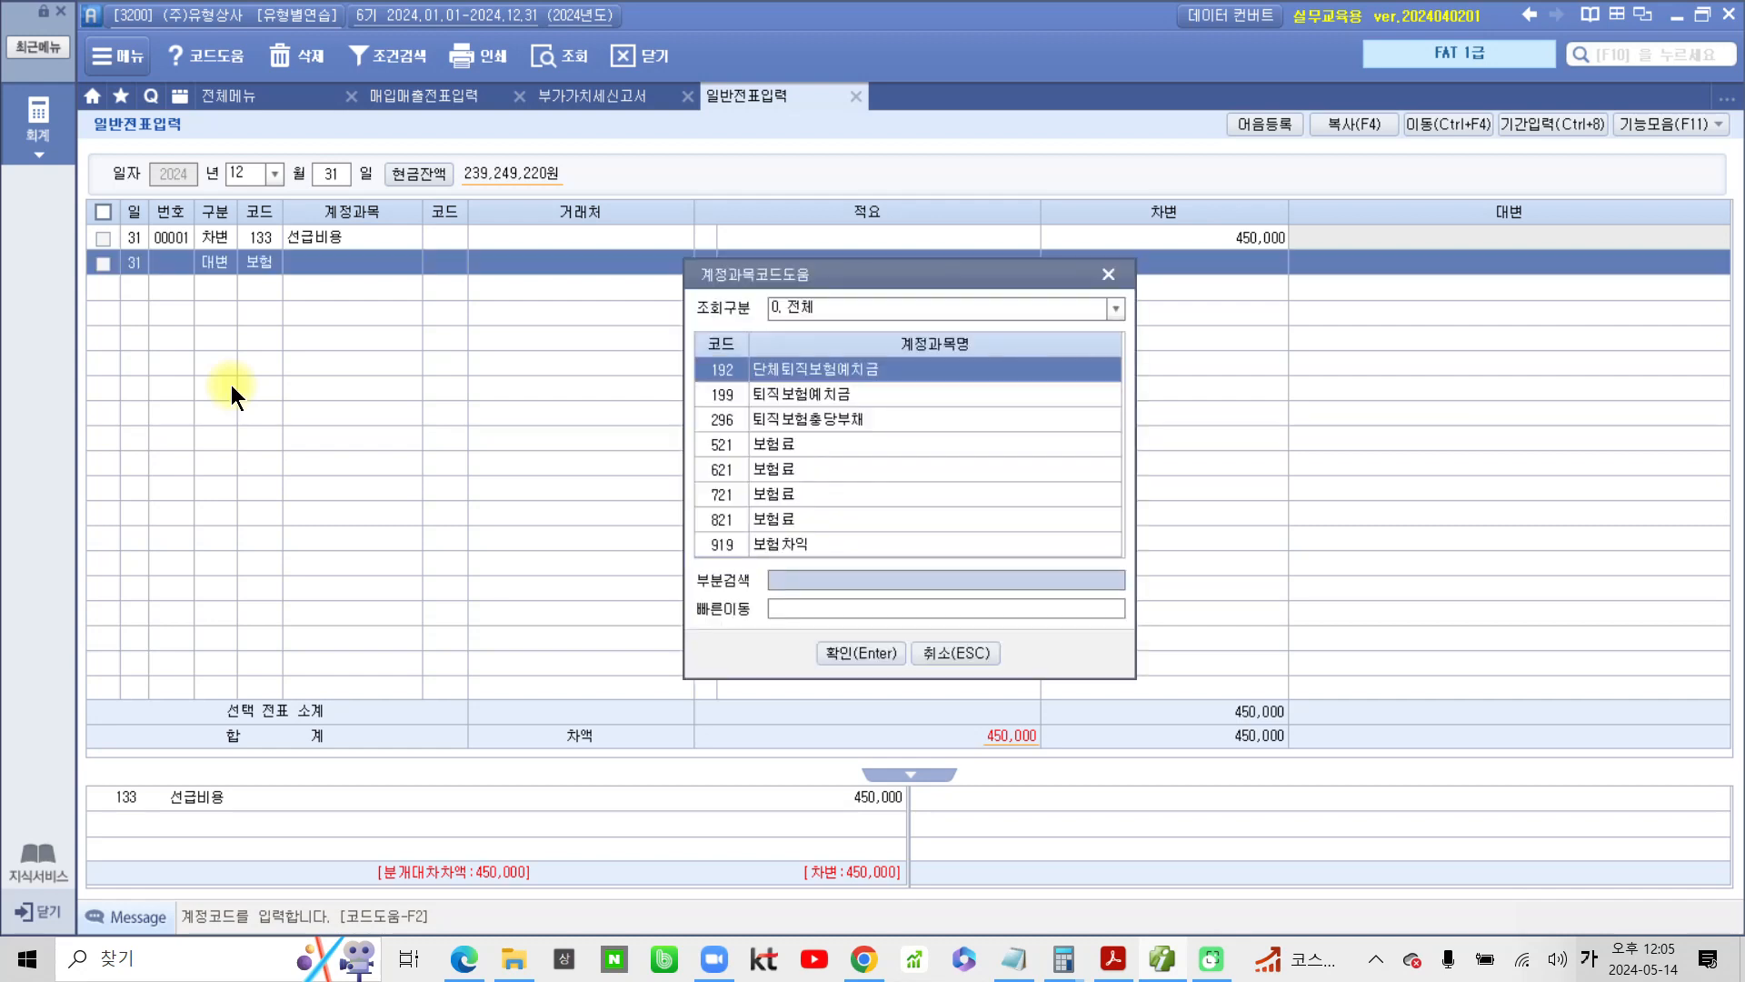
{"action": "key", "text": "Down"}
{"action": "key", "text": "Down"}
{"action": "key", "text": "Down"}
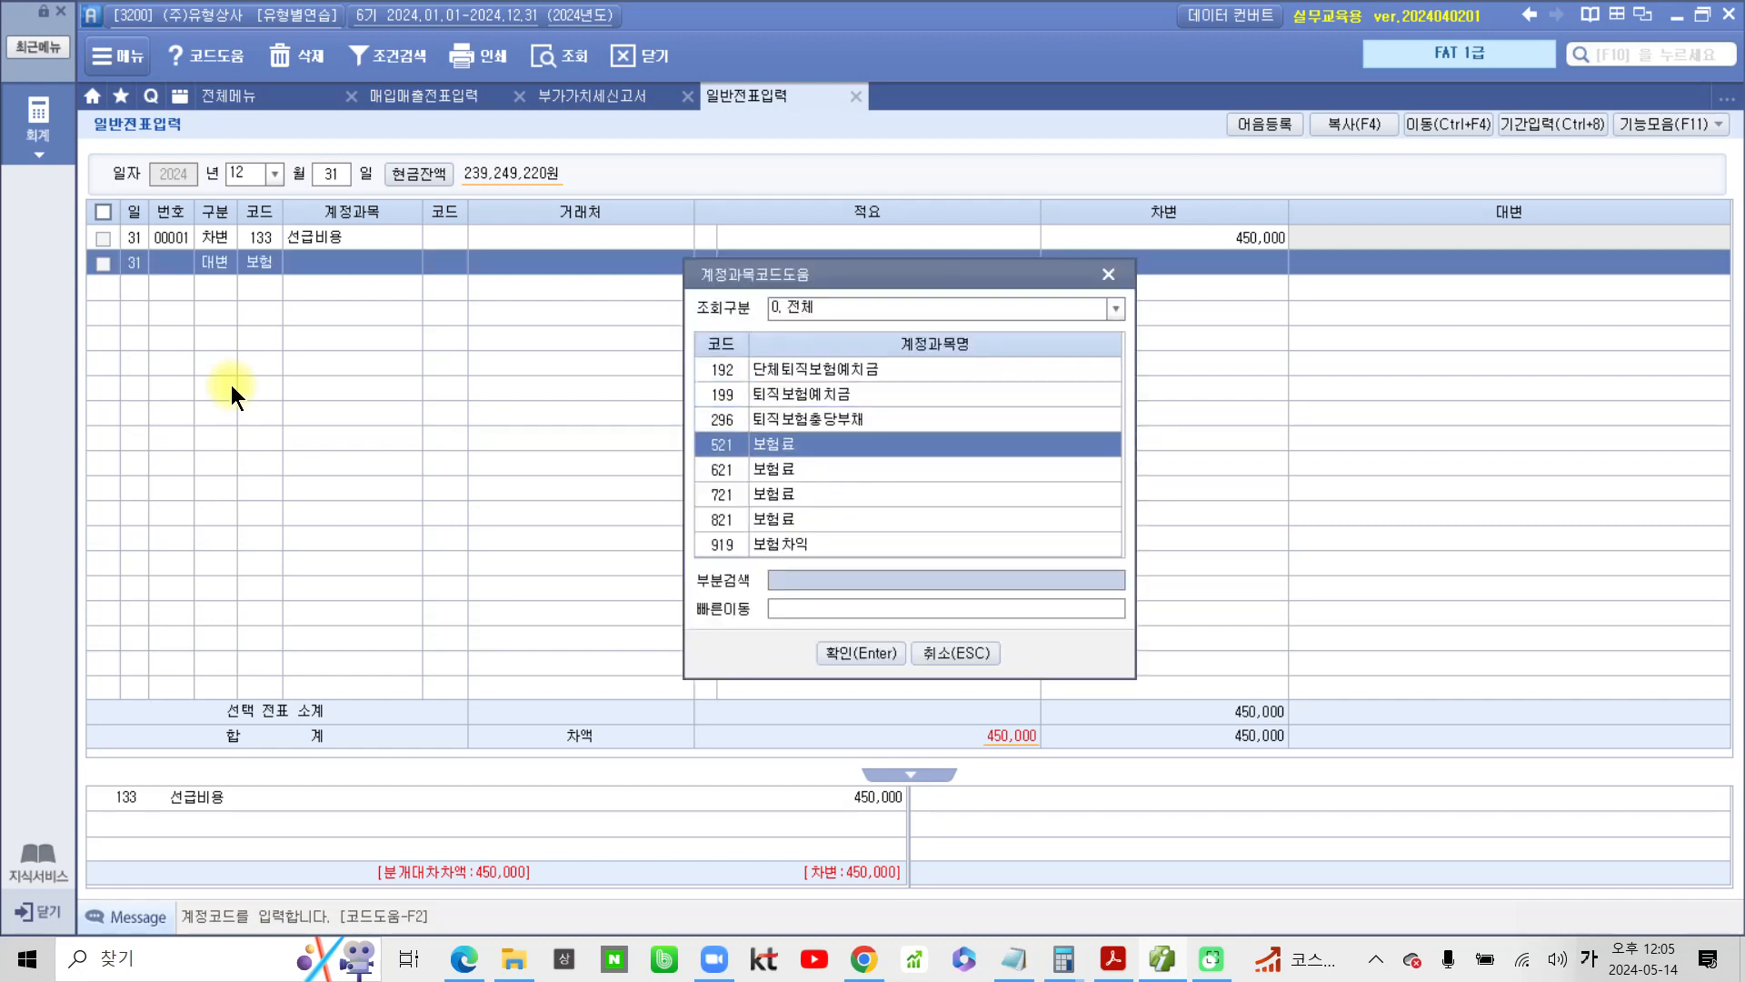
{"action": "key", "text": "Down"}
{"action": "key", "text": "Down"}
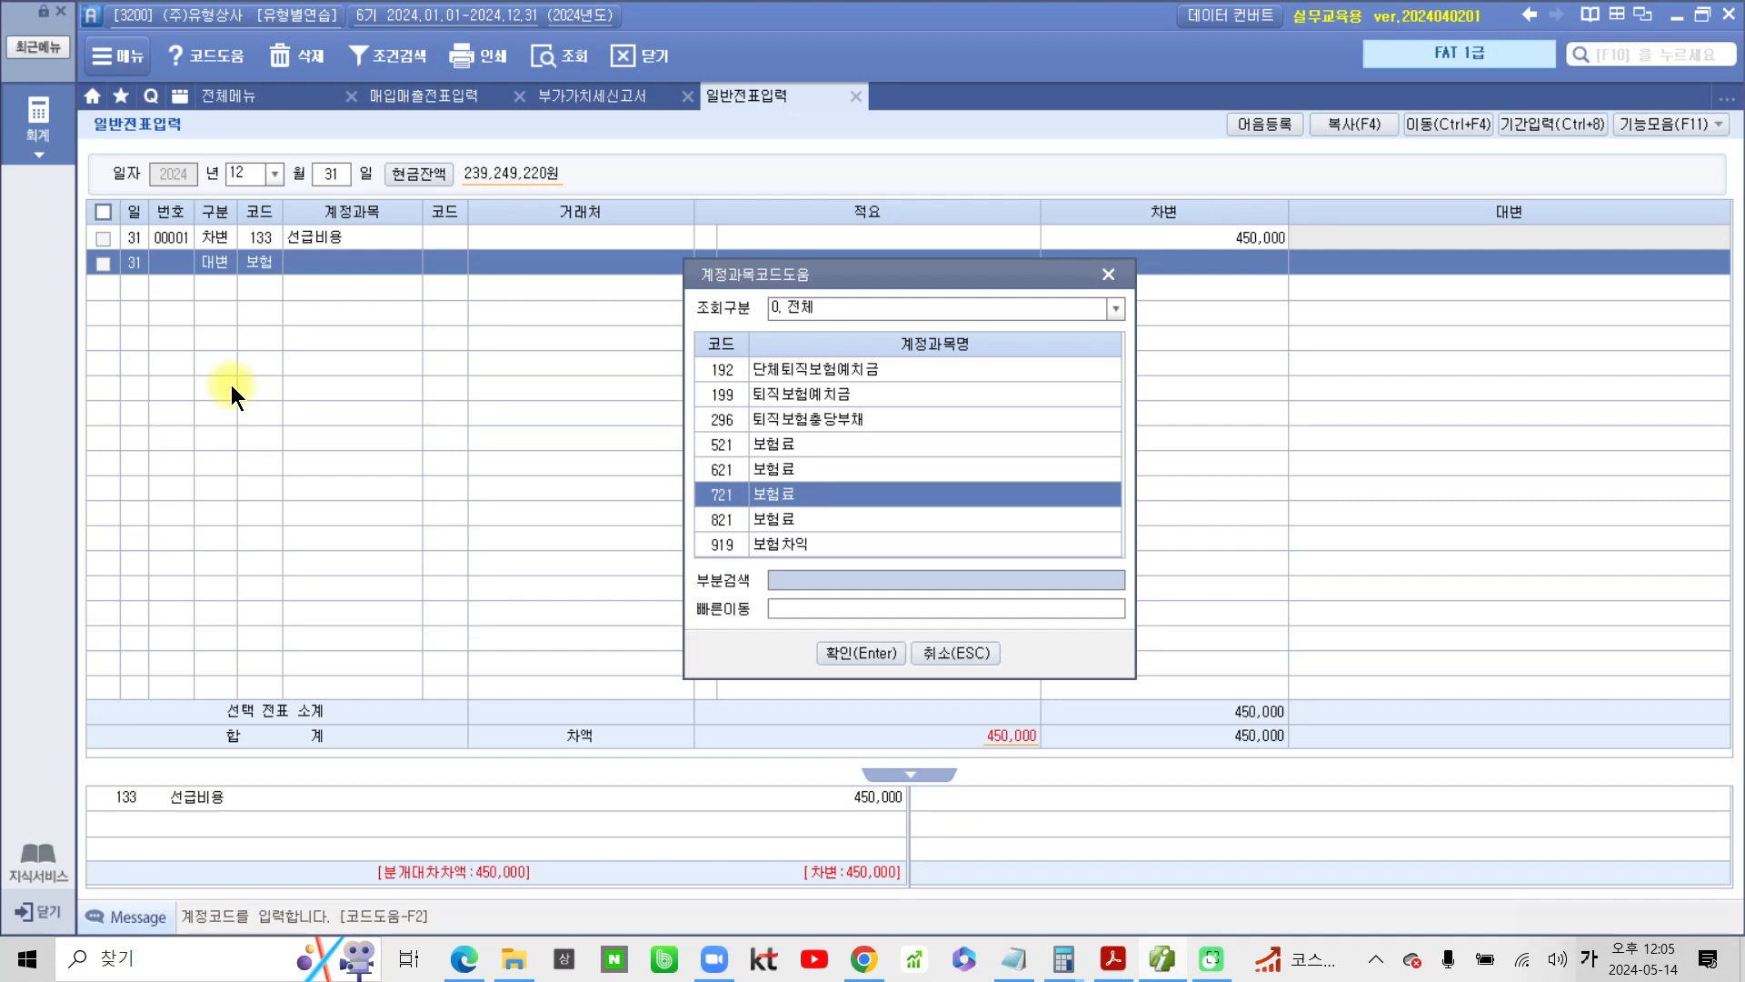
{"action": "key", "text": "Down"}
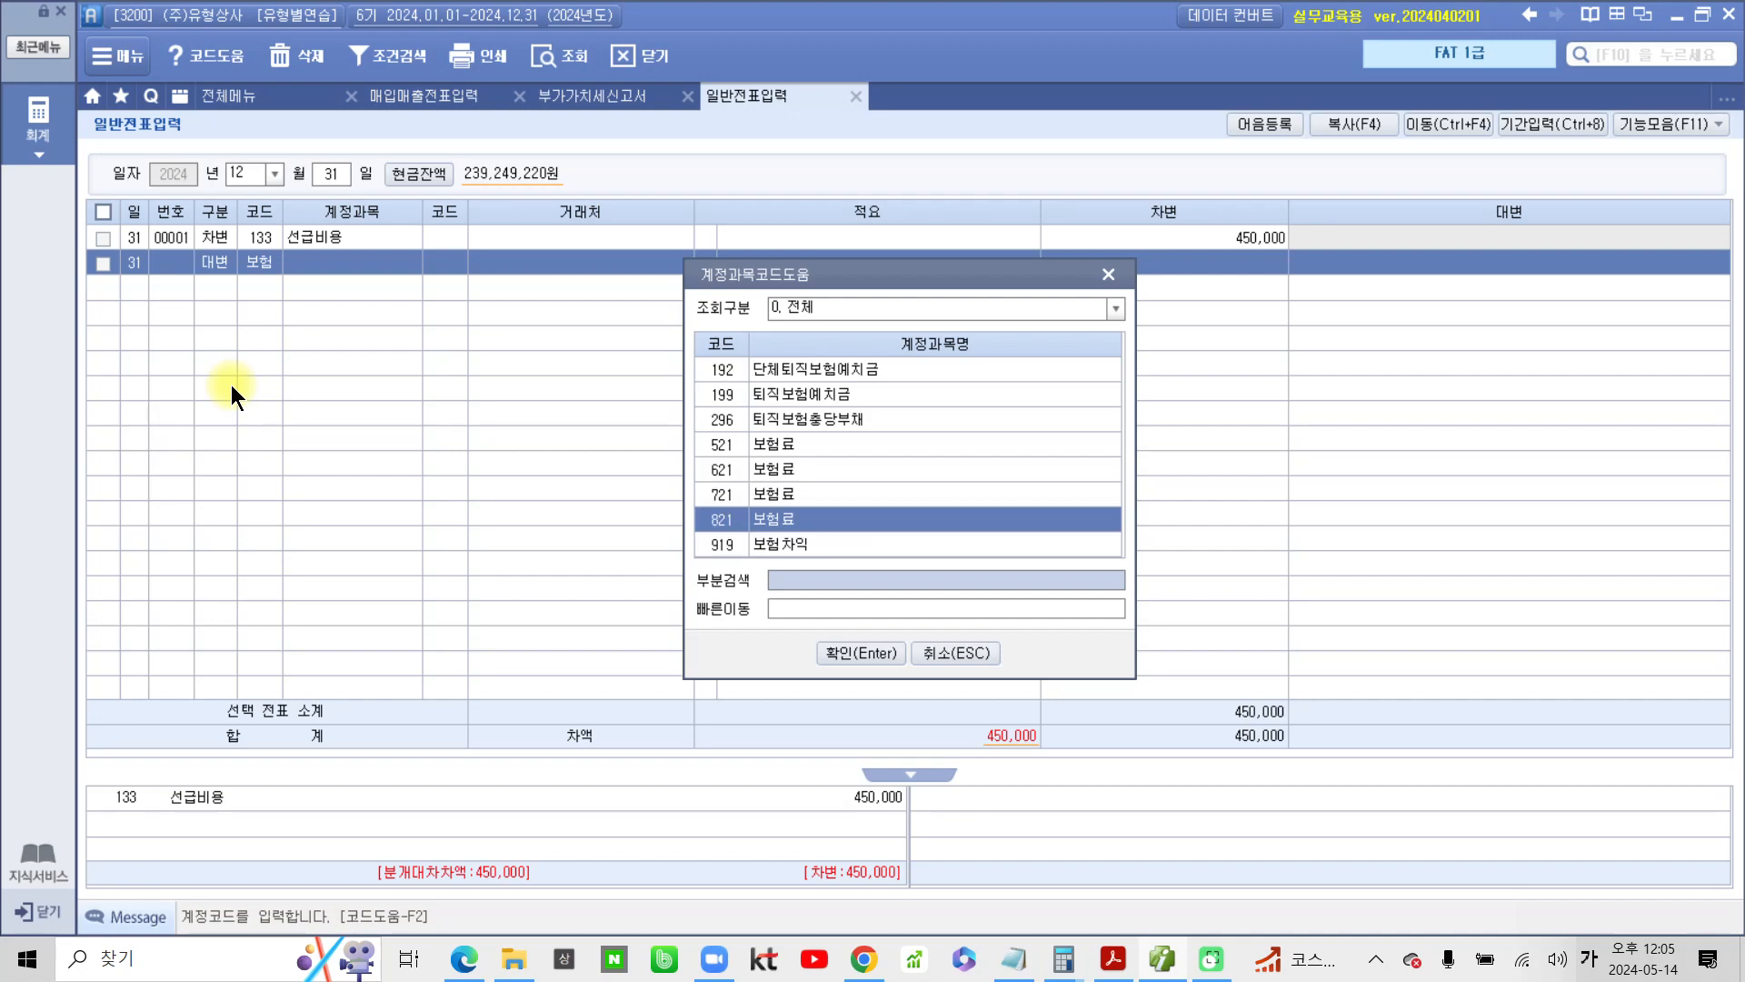
{"action": "key", "text": "Return"}
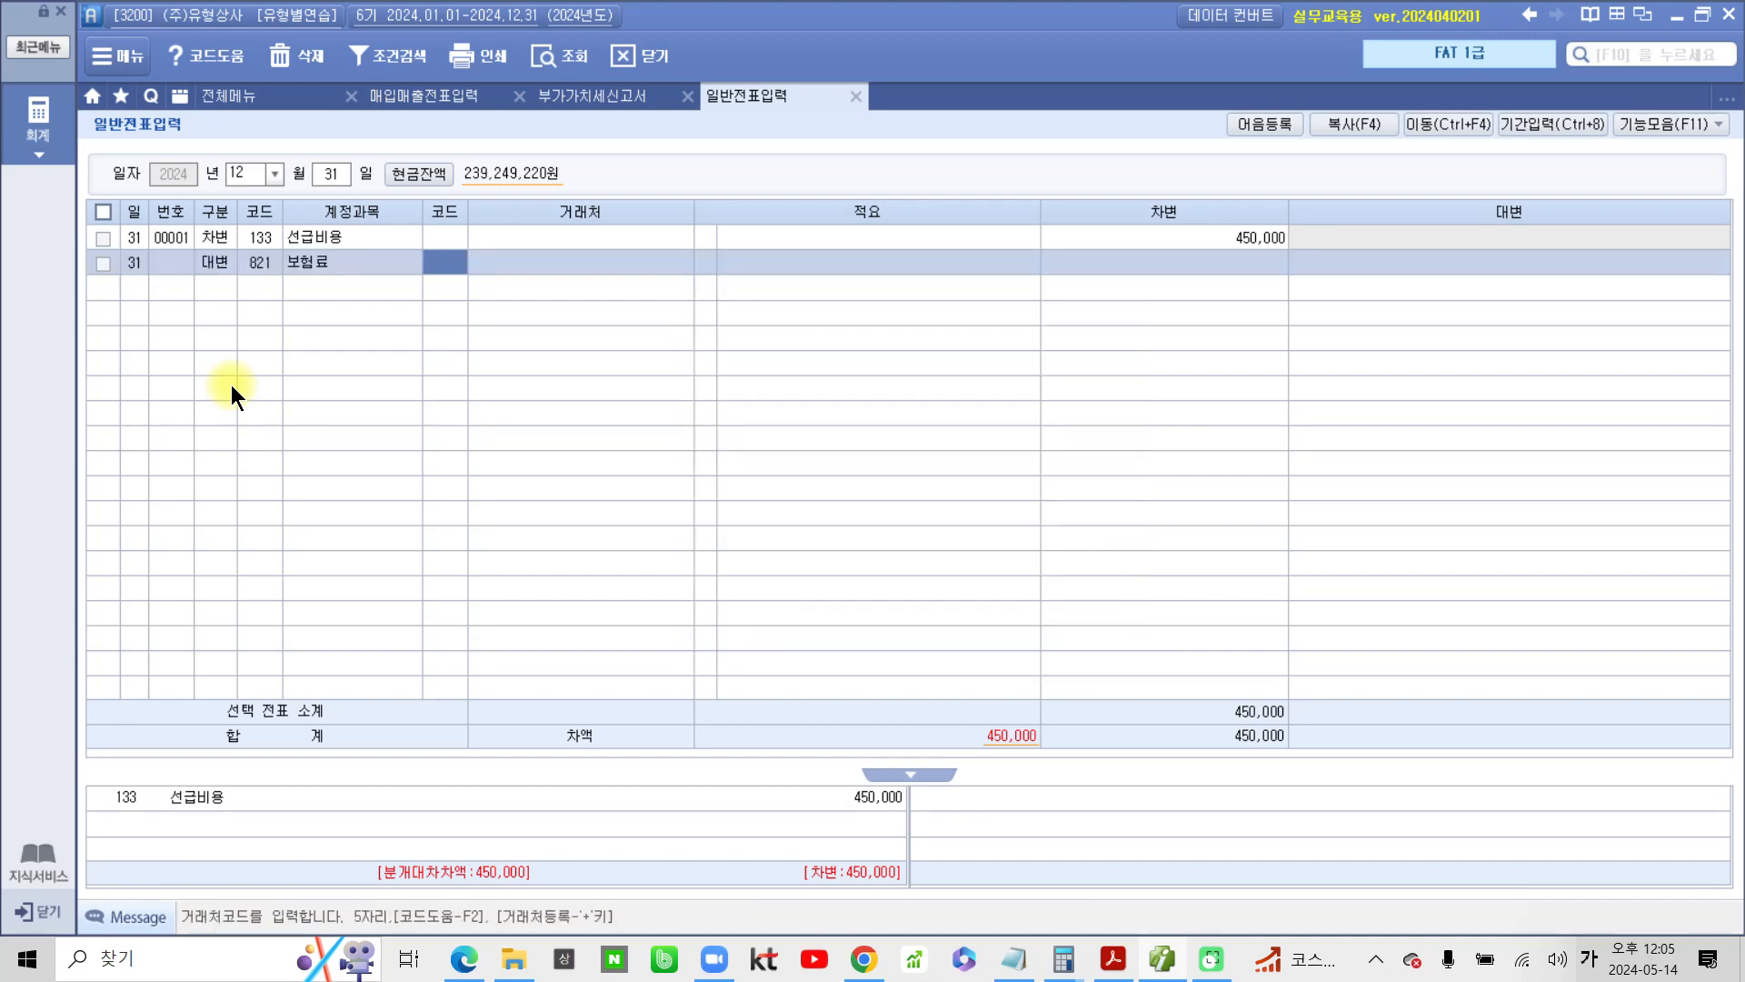
Enter 450,000 as the credit amount of the 보험료 line, leaving its customer and description blank
{"action": "key", "text": "Return"}
{"action": "key", "text": "Return"}
{"action": "key", "text": "Return"}
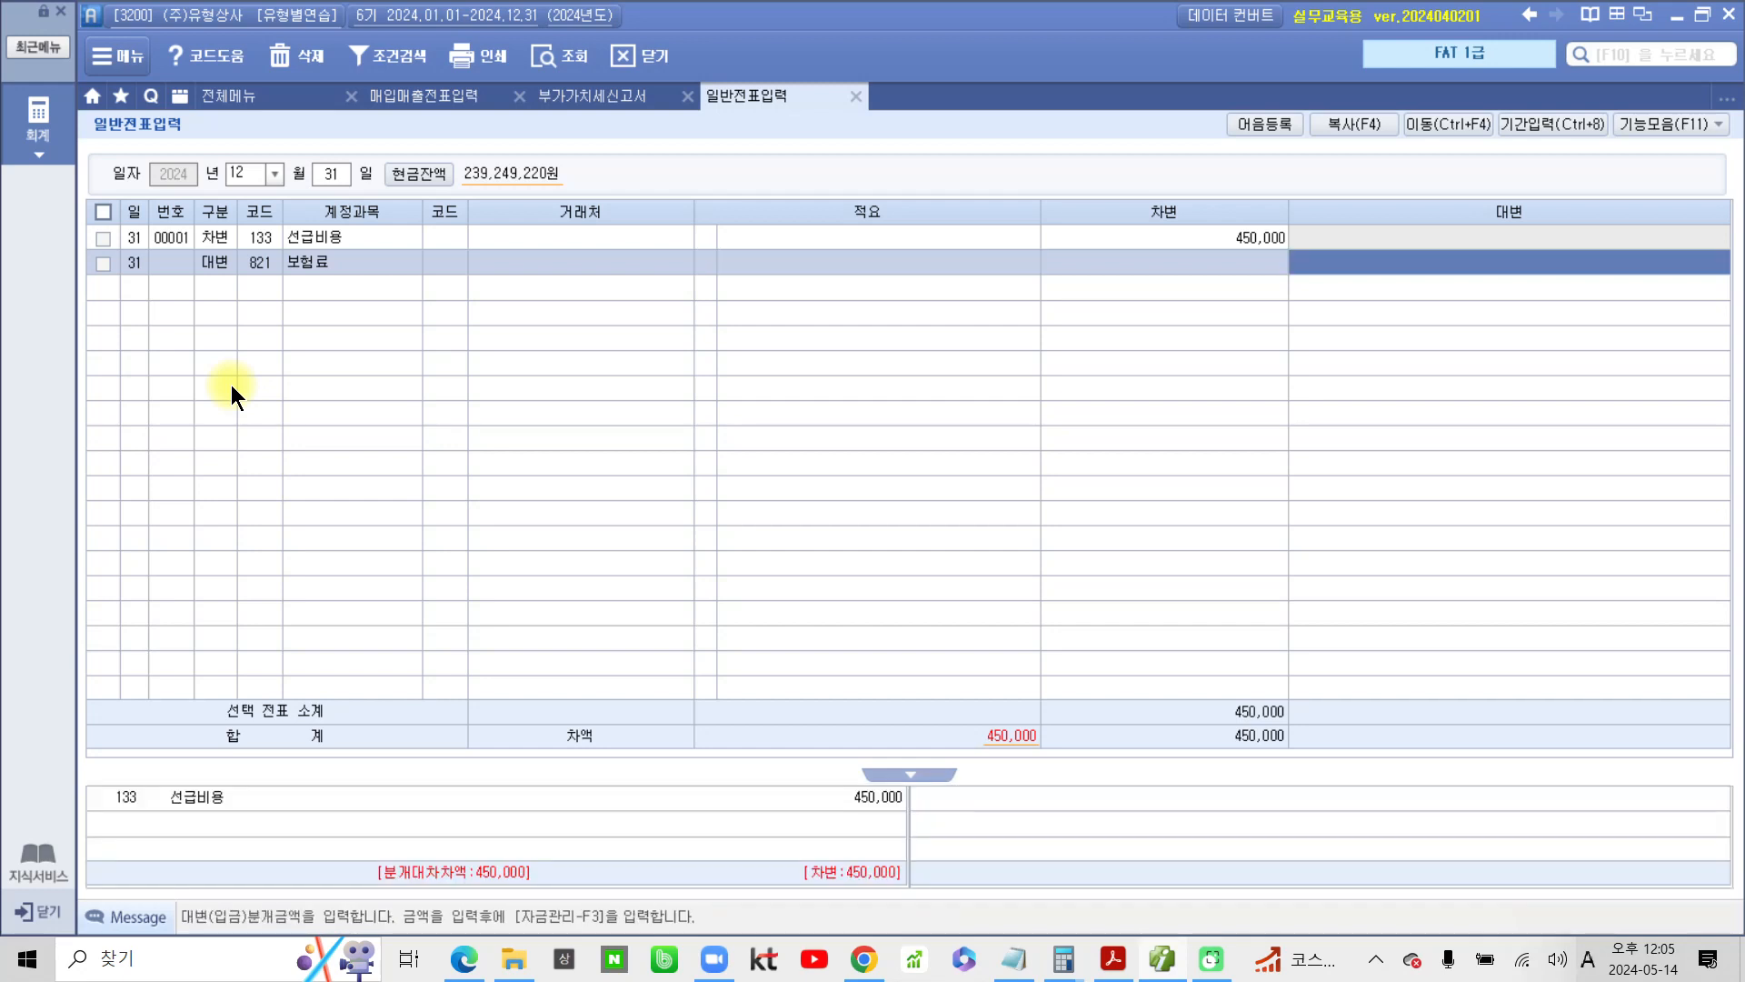
{"action": "type", "text": "450,000"}
{"action": "key", "text": "Return"}
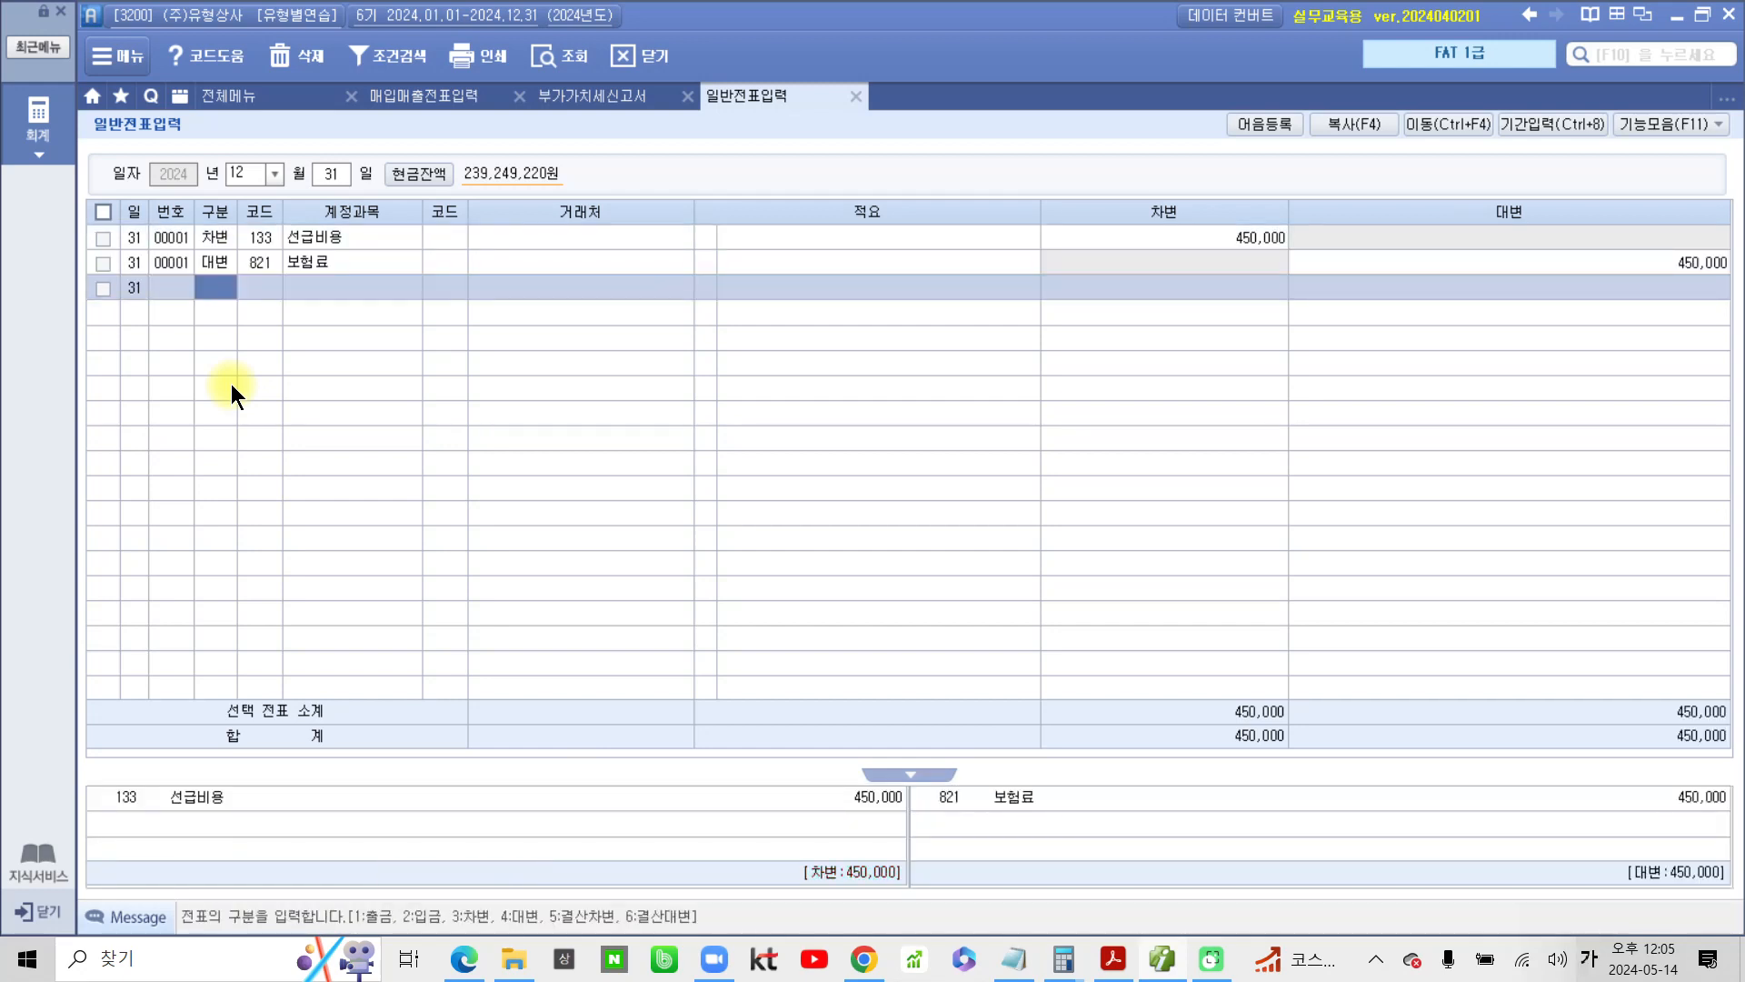
{"action": "left_click", "coordinate": [216, 240]}
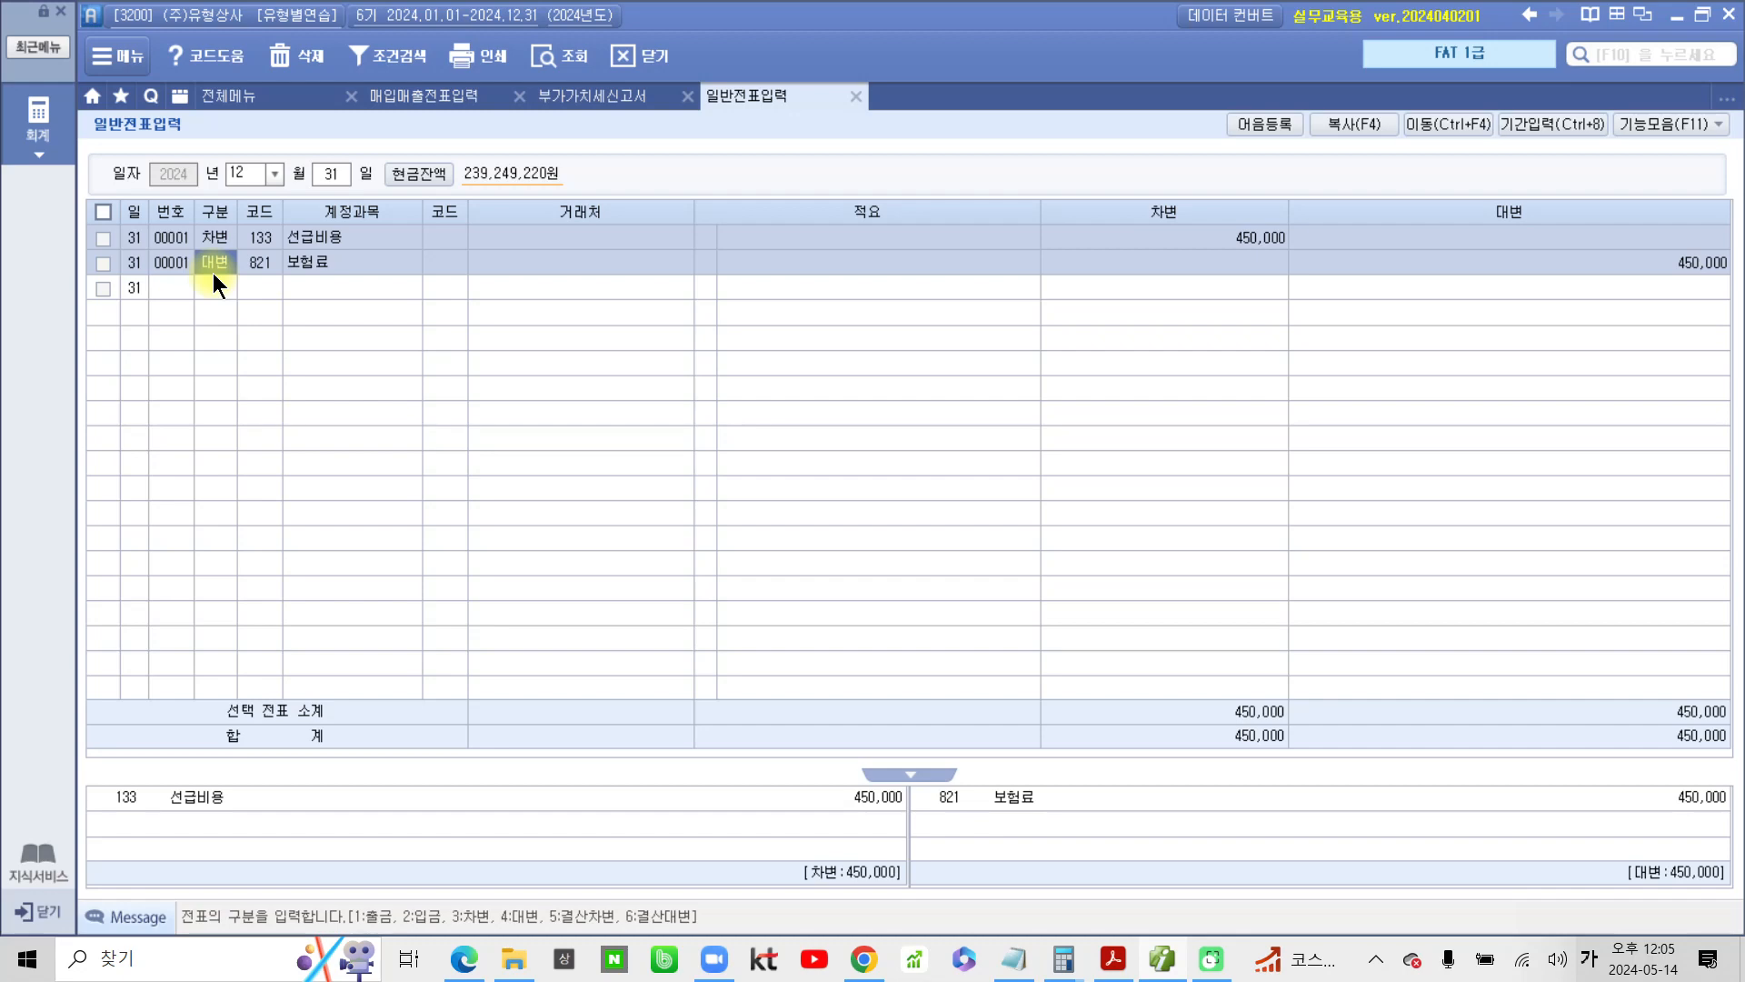
Switch back to the PDF and highlight the number 2 and the phrase 기간 경과분 이자 in yellow
{"action": "left_click", "coordinate": [1113, 958]}
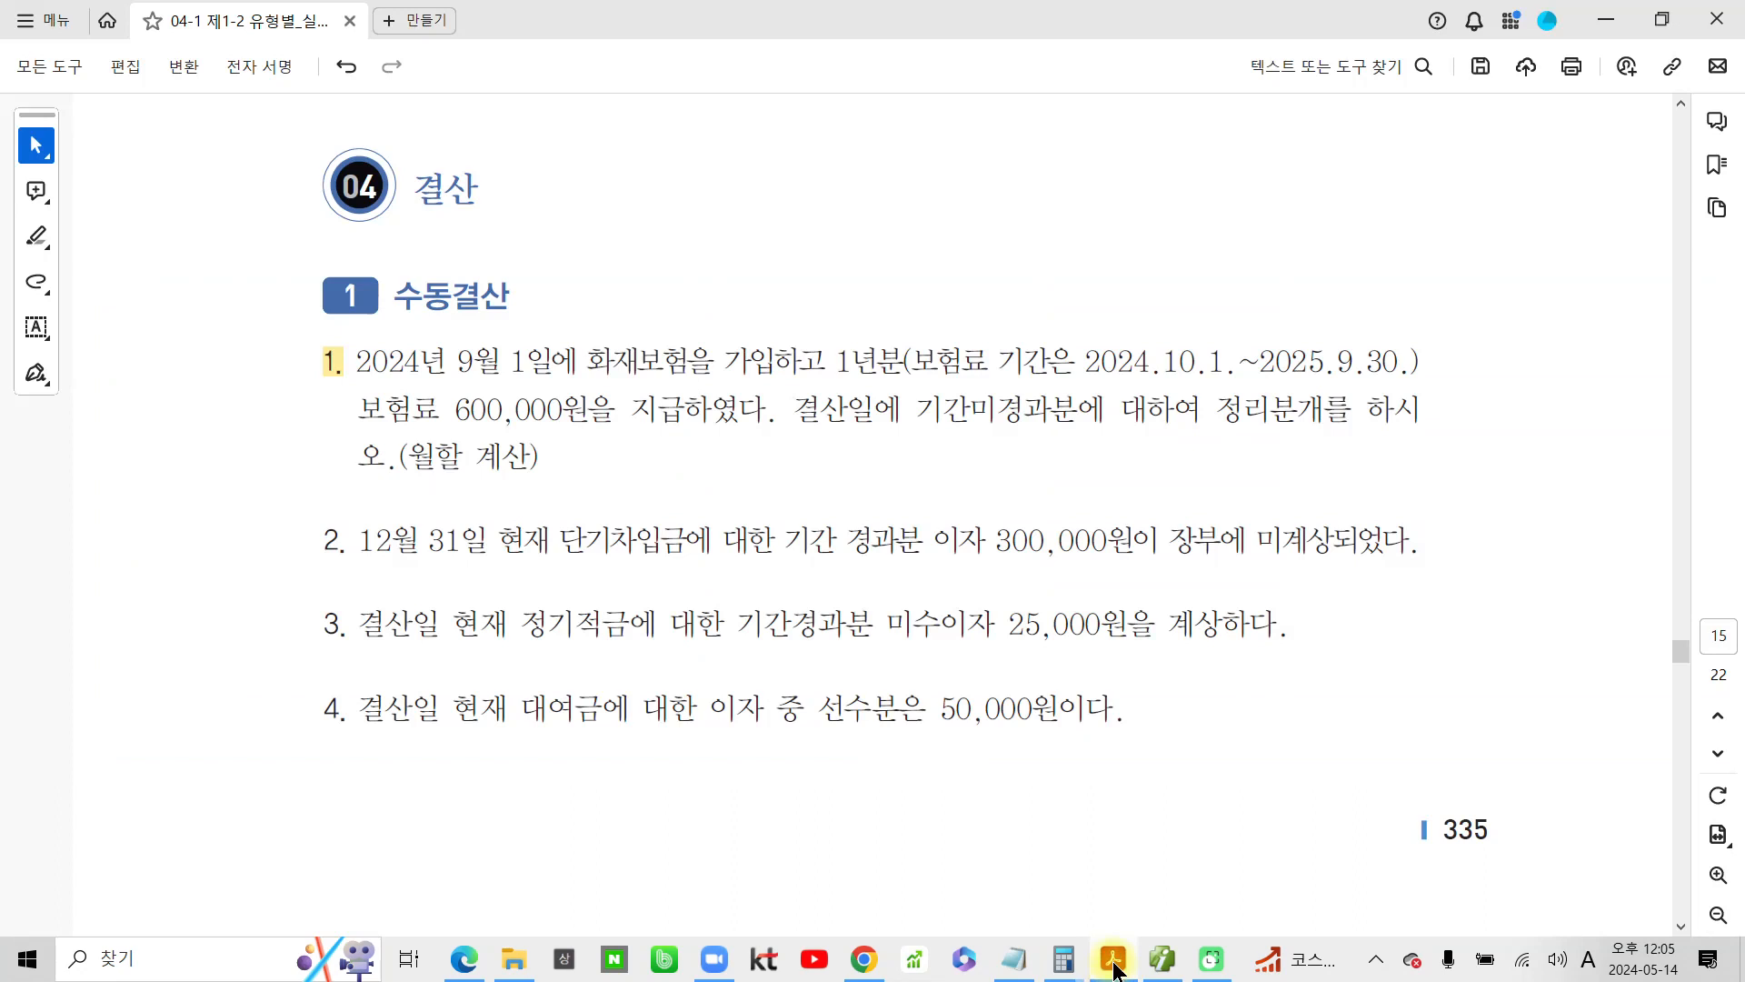
{"action": "double_click", "coordinate": [329, 539]}
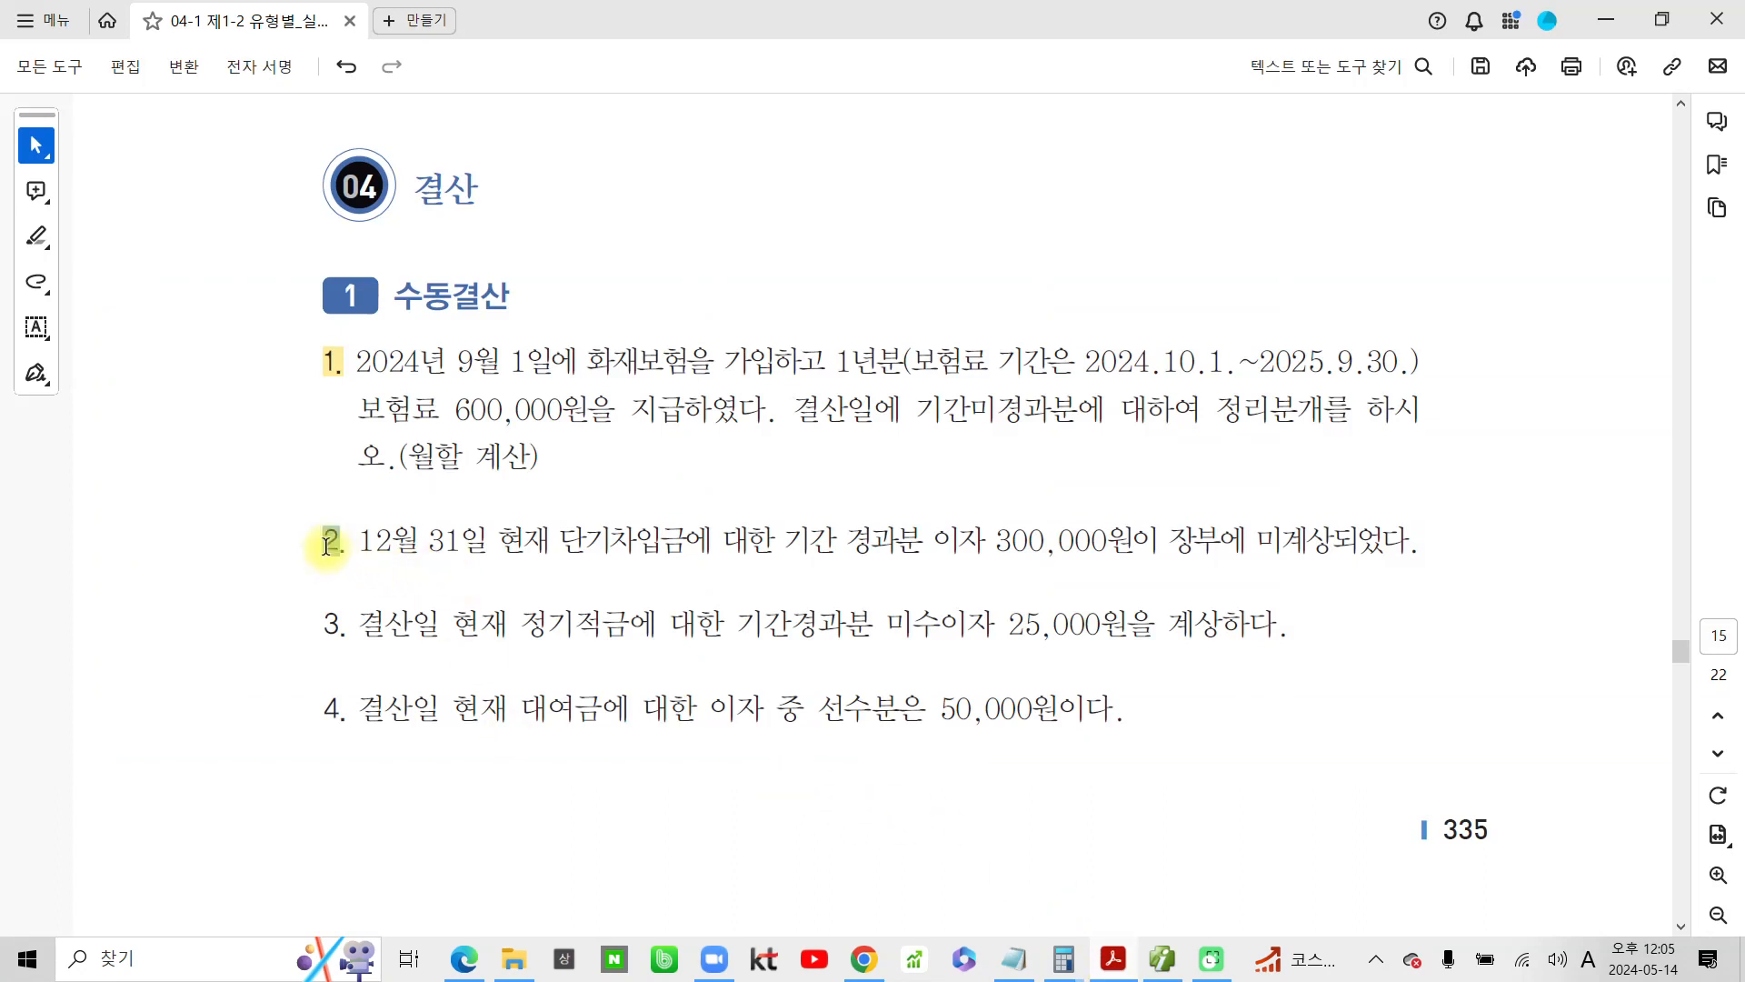
{"action": "left_click", "coordinate": [400, 582]}
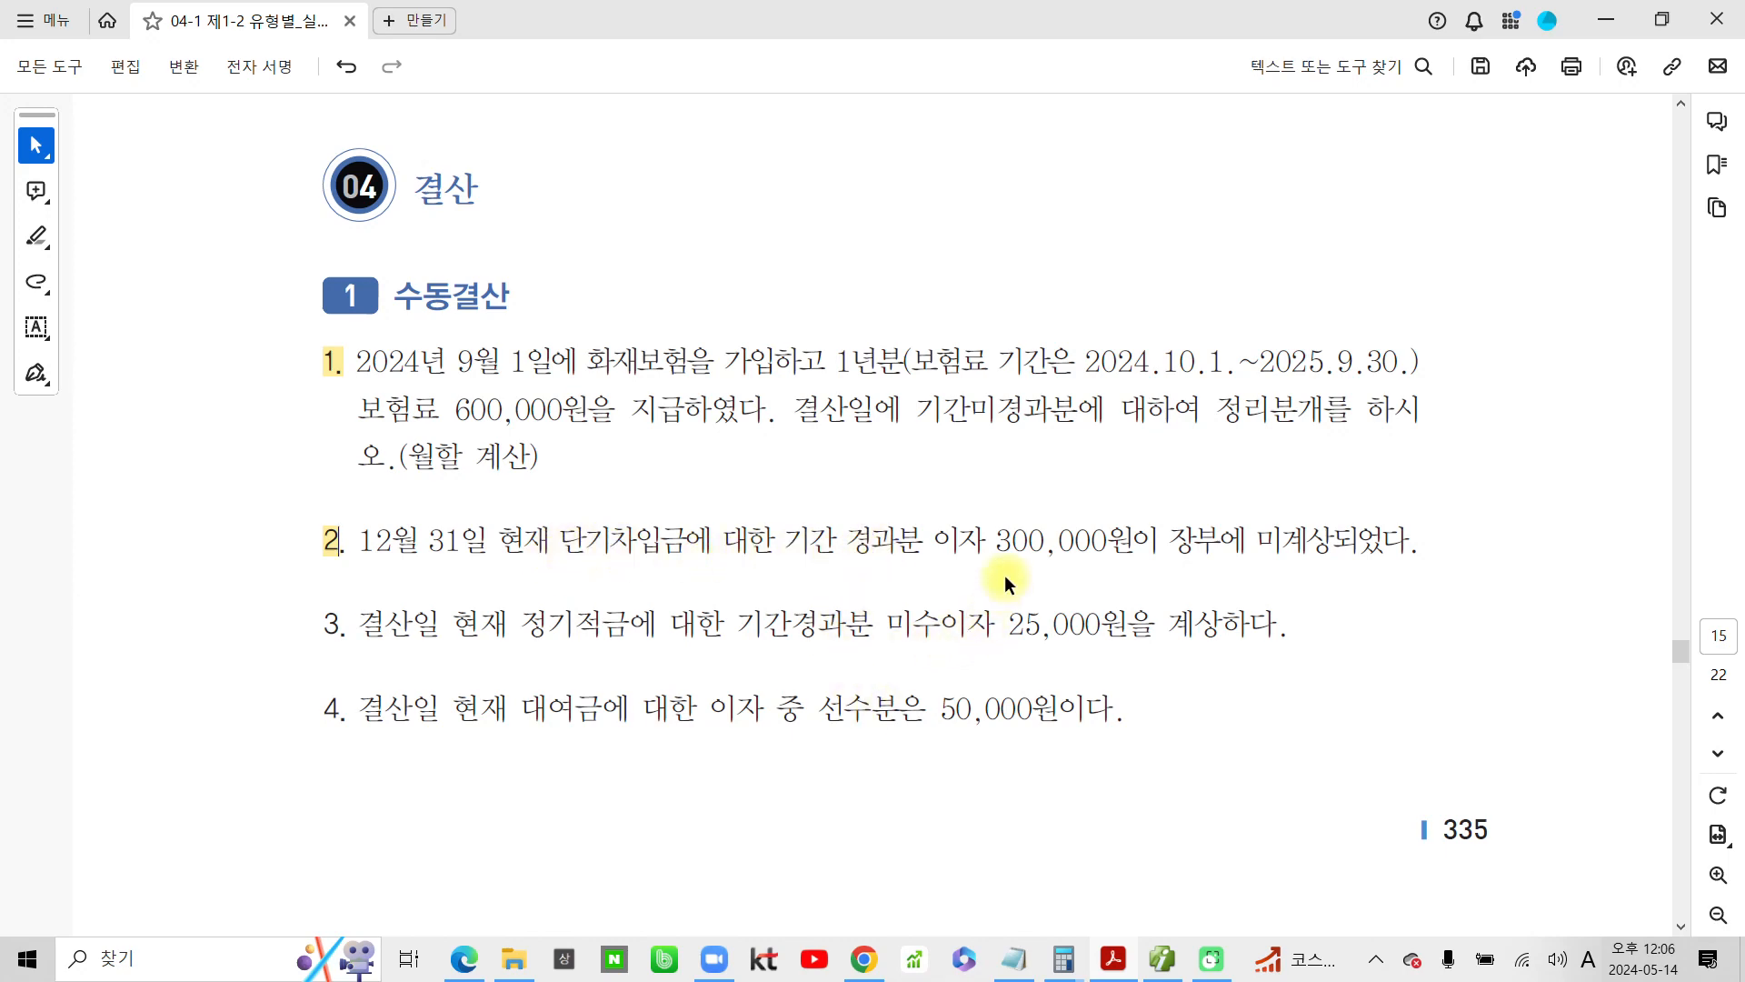
{"action": "left_click_drag", "start_coordinate": [986, 543], "coordinate": [785, 542]}
{"action": "left_click", "coordinate": [903, 585]}
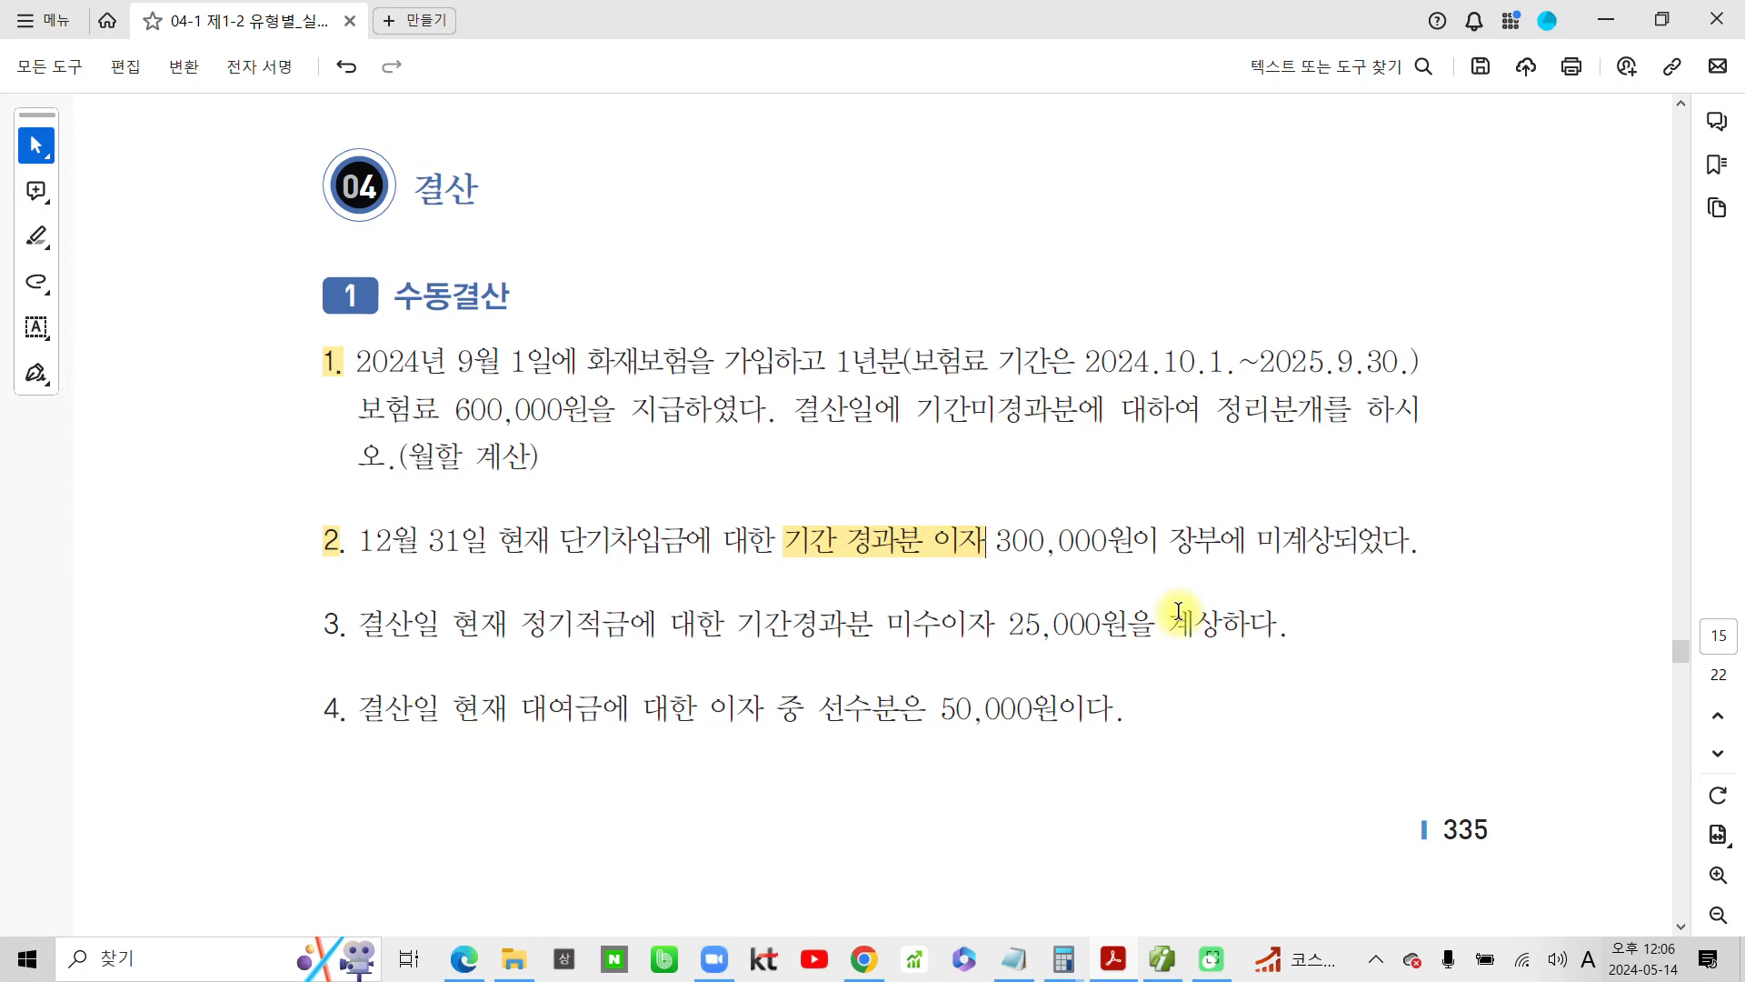
{"action": "mouse_move", "coordinate": [777, 540]}
{"action": "left_mouse_down"}
{"action": "mouse_move", "coordinate": [892, 561]}
{"action": "mouse_move", "coordinate": [985, 549]}
{"action": "left_mouse_up"}
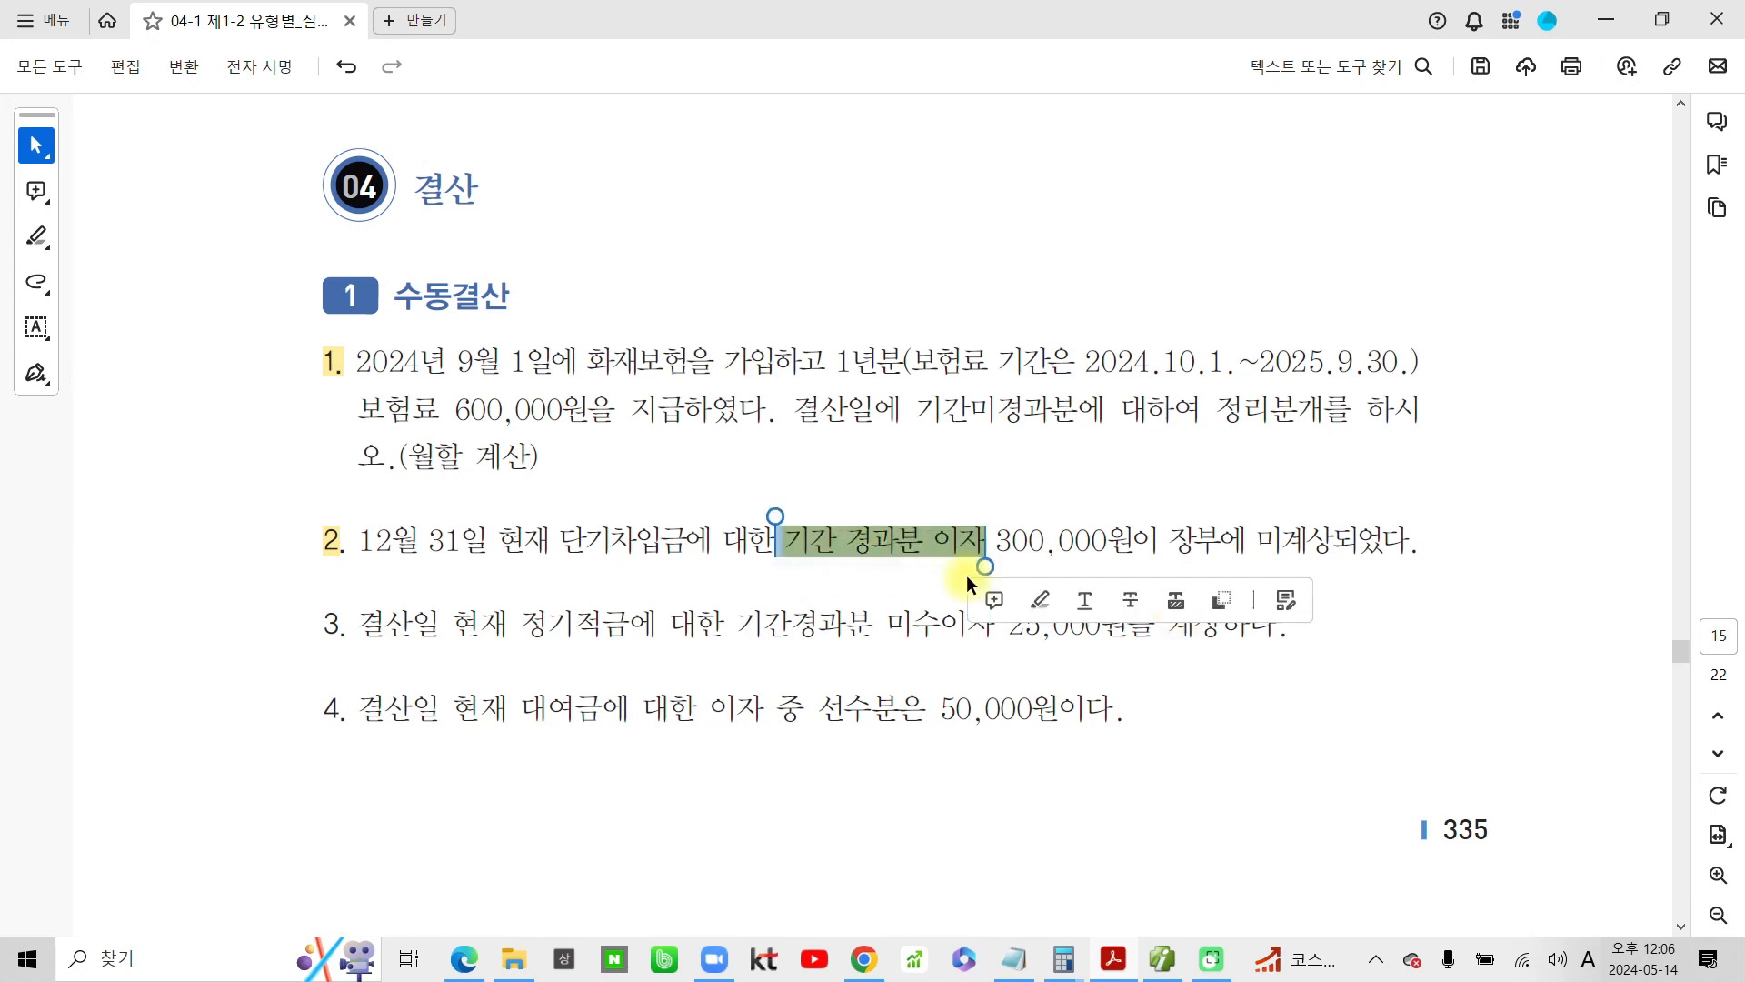
{"action": "mouse_move", "coordinate": [482, 550]}
{"action": "left_mouse_down"}
{"action": "mouse_move", "coordinate": [692, 574]}
{"action": "mouse_move", "coordinate": [455, 534]}
{"action": "left_mouse_up"}
{"action": "left_click", "coordinate": [789, 591]}
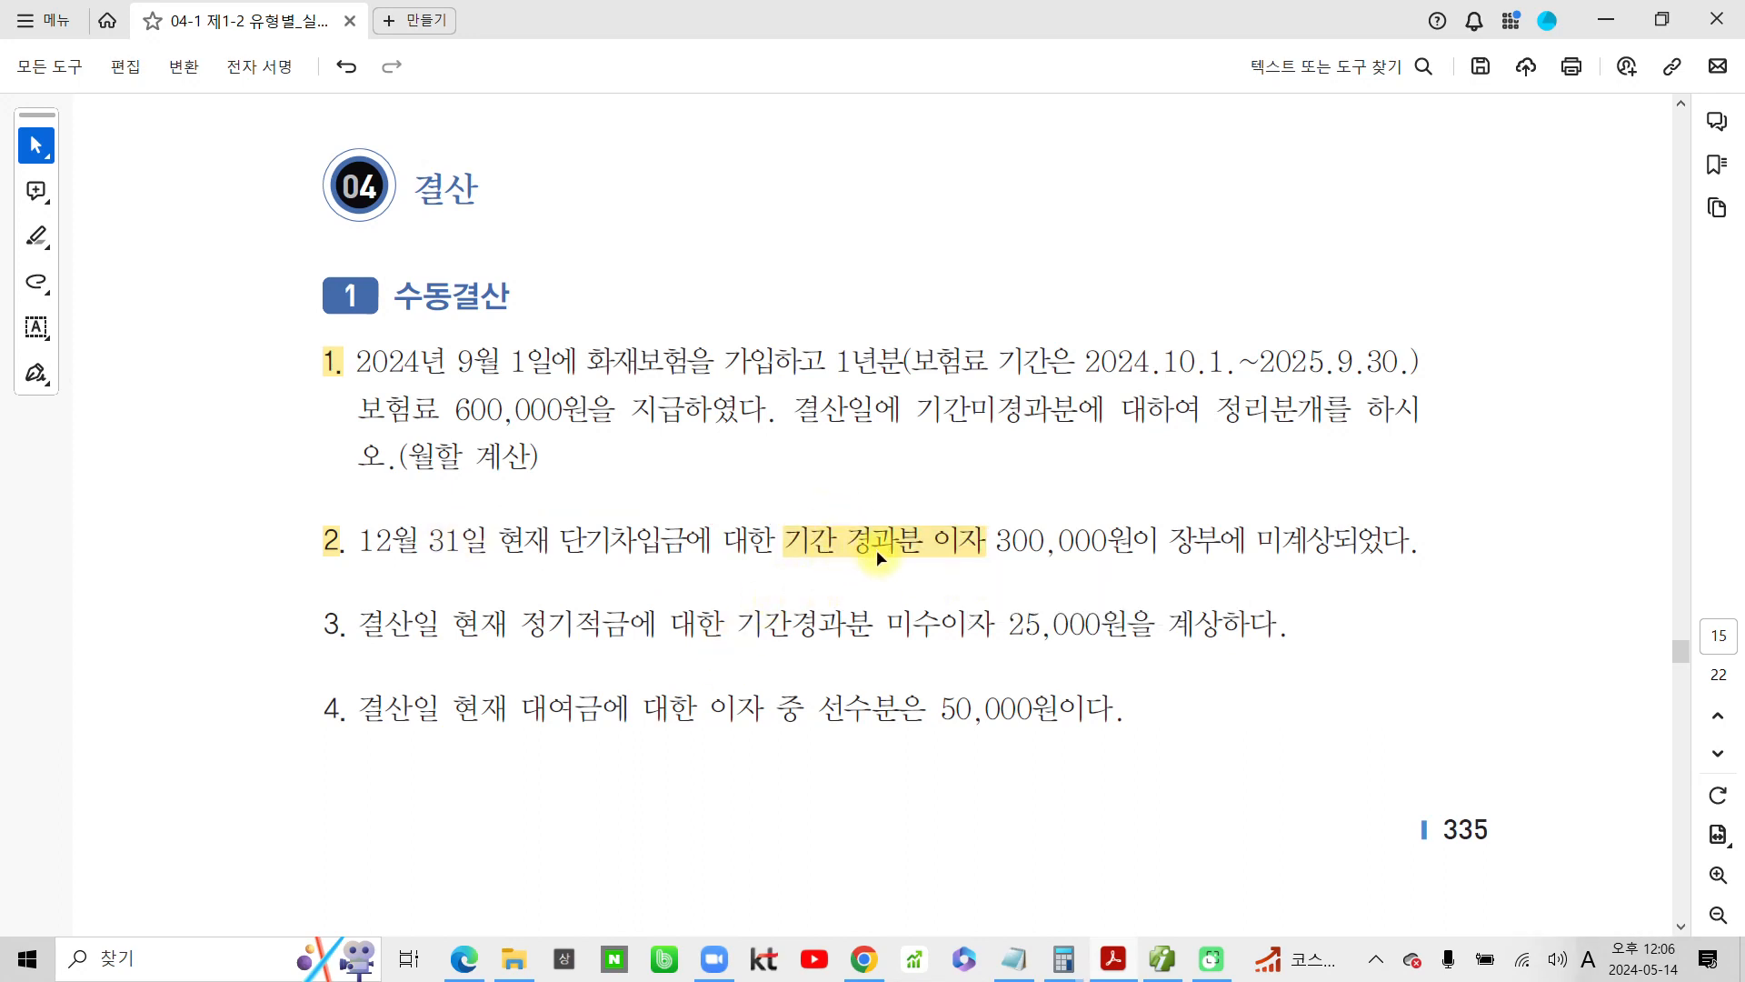
Underline 기간 경과분 이자 in problem 2 in red and write (비용의 예상) above it
{"action": "key", "text": "ctrl+2"}
{"action": "left_click_drag", "start_coordinate": [773, 557], "coordinate": [998, 565]}
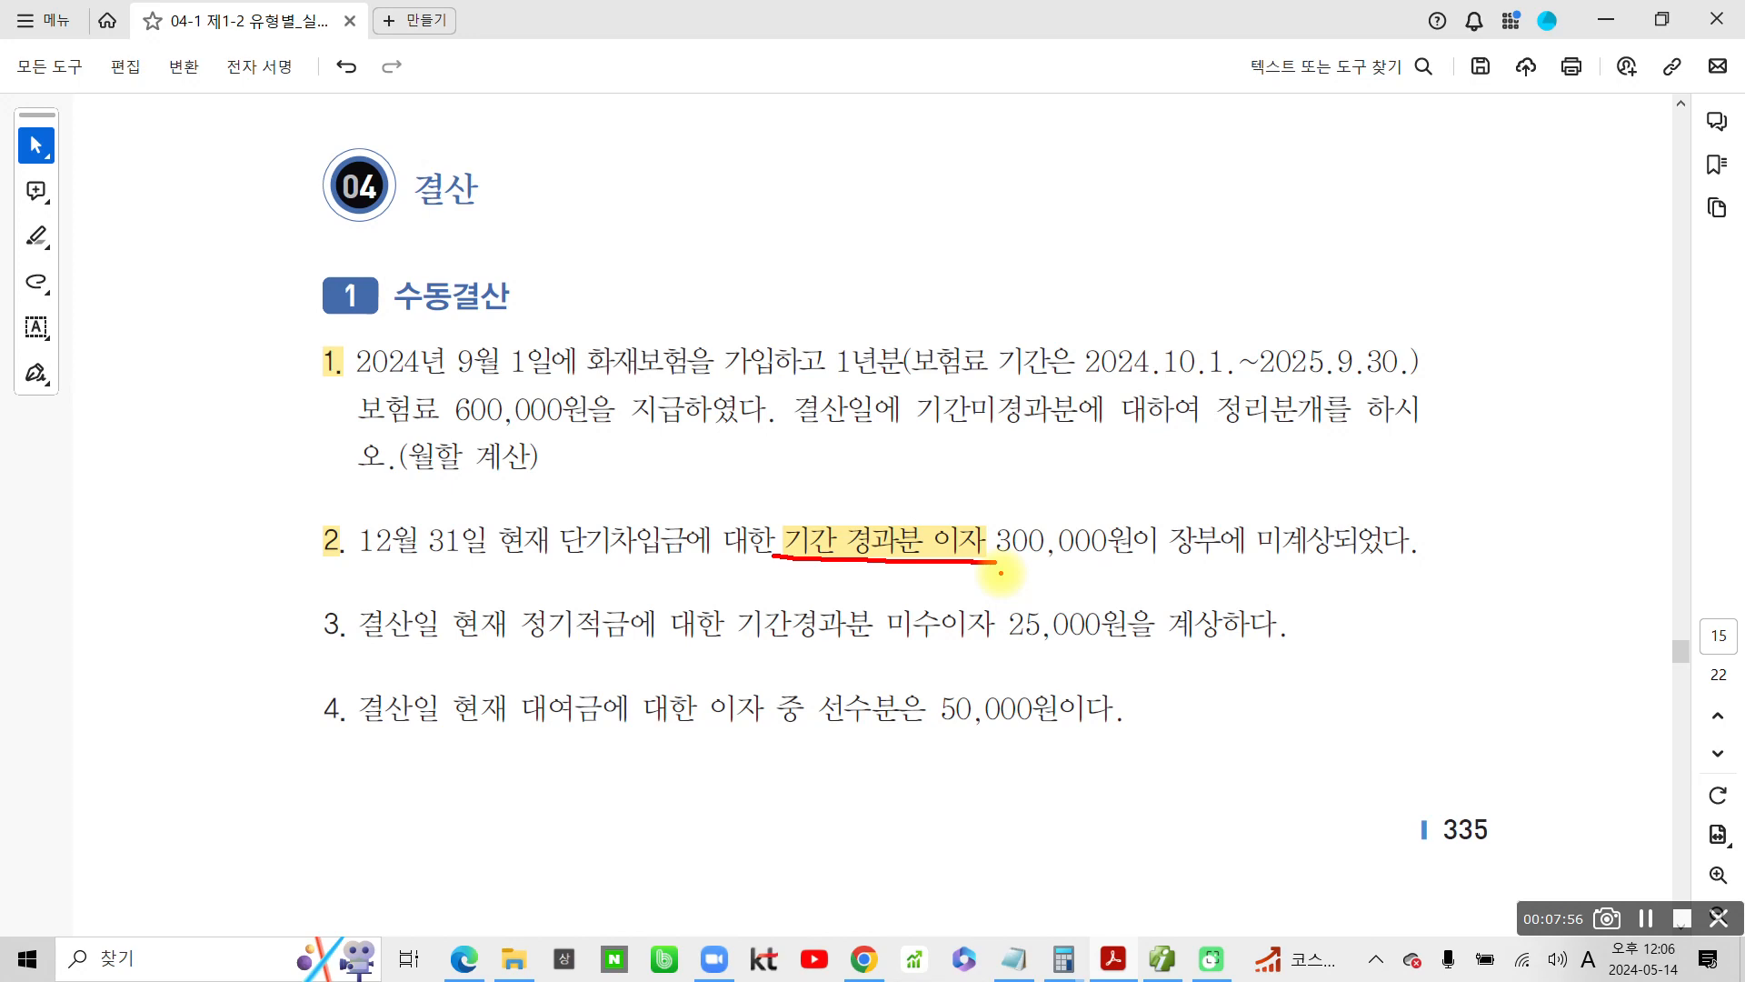
{"action": "mouse_move", "coordinate": [686, 470]}
{"action": "left_mouse_down"}
{"action": "mouse_move", "coordinate": [691, 520]}
{"action": "mouse_move", "coordinate": [727, 498]}
{"action": "mouse_move", "coordinate": [741, 525]}
{"action": "left_mouse_up"}
{"action": "mouse_move", "coordinate": [768, 479]}
{"action": "left_mouse_down"}
{"action": "mouse_move", "coordinate": [804, 466]}
{"action": "mouse_move", "coordinate": [779, 479]}
{"action": "mouse_move", "coordinate": [804, 536]}
{"action": "left_mouse_up"}
{"action": "mouse_move", "coordinate": [850, 489]}
{"action": "left_mouse_down"}
{"action": "mouse_move", "coordinate": [877, 513]}
{"action": "mouse_move", "coordinate": [1014, 468]}
{"action": "mouse_move", "coordinate": [1024, 525]}
{"action": "mouse_move", "coordinate": [1086, 481]}
{"action": "mouse_move", "coordinate": [1104, 509]}
{"action": "mouse_move", "coordinate": [1091, 518]}
{"action": "mouse_move", "coordinate": [1084, 491]}
{"action": "left_mouse_up"}
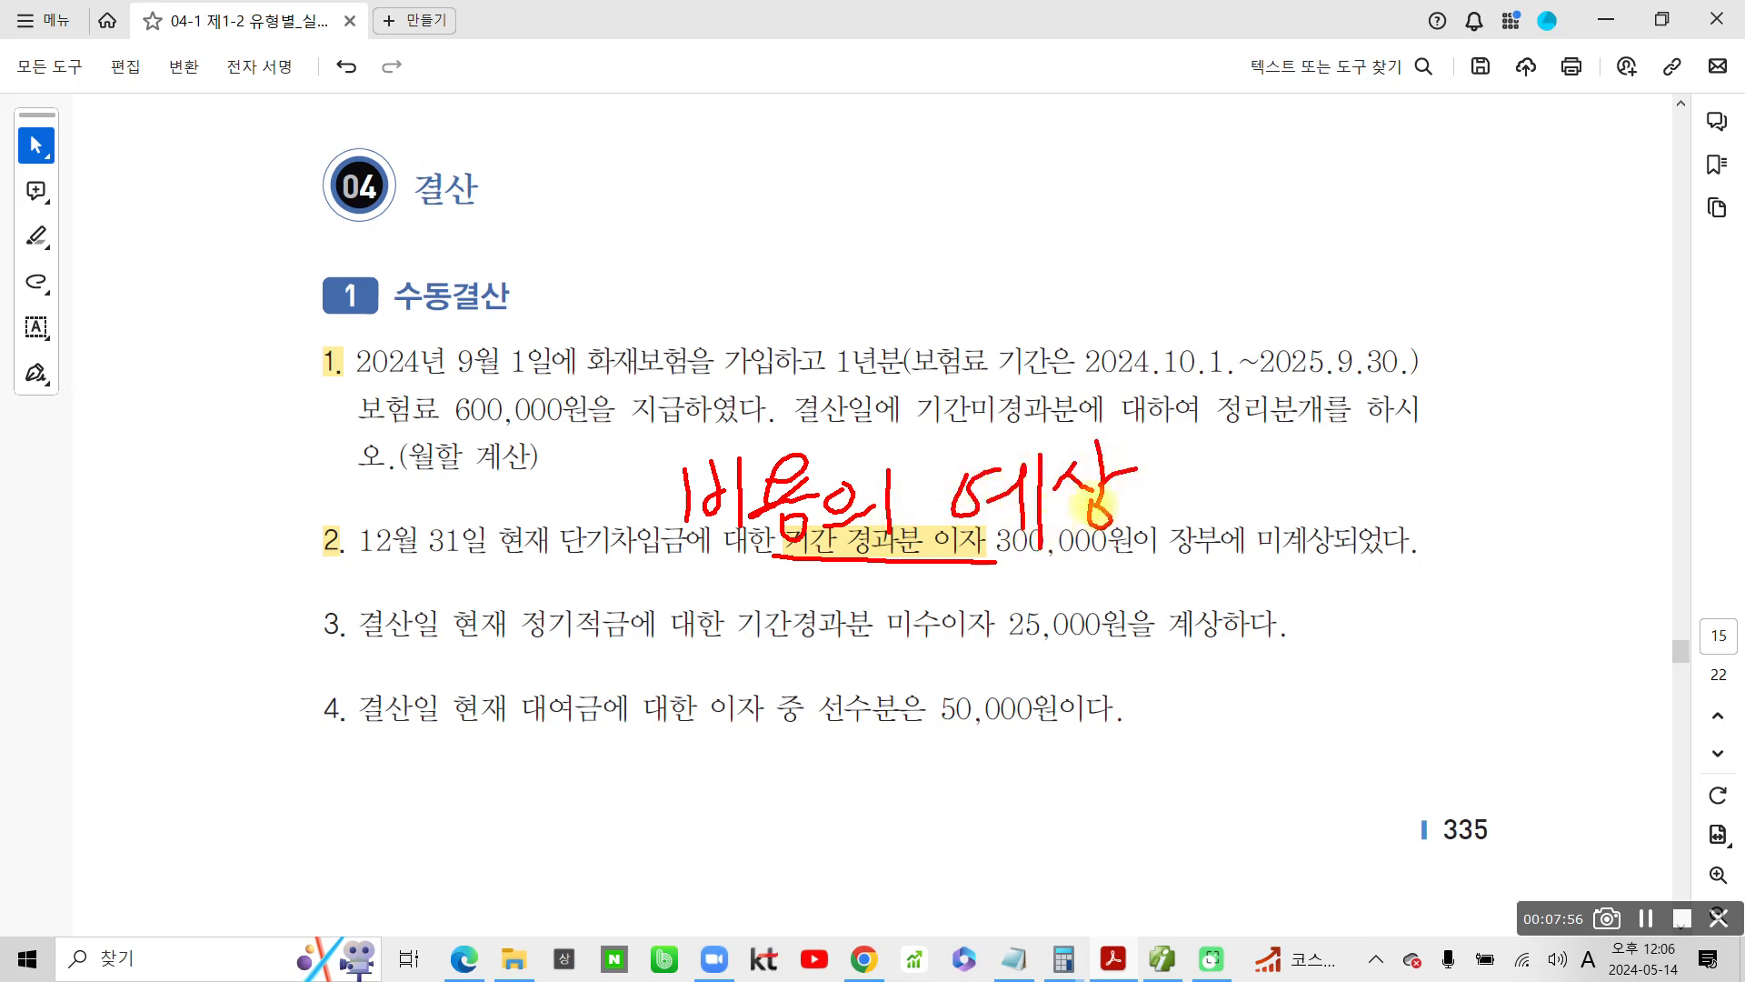
{"action": "left_click_drag", "start_coordinate": [653, 438], "coordinate": [677, 556]}
{"action": "left_click_drag", "start_coordinate": [1098, 436], "coordinate": [1116, 550]}
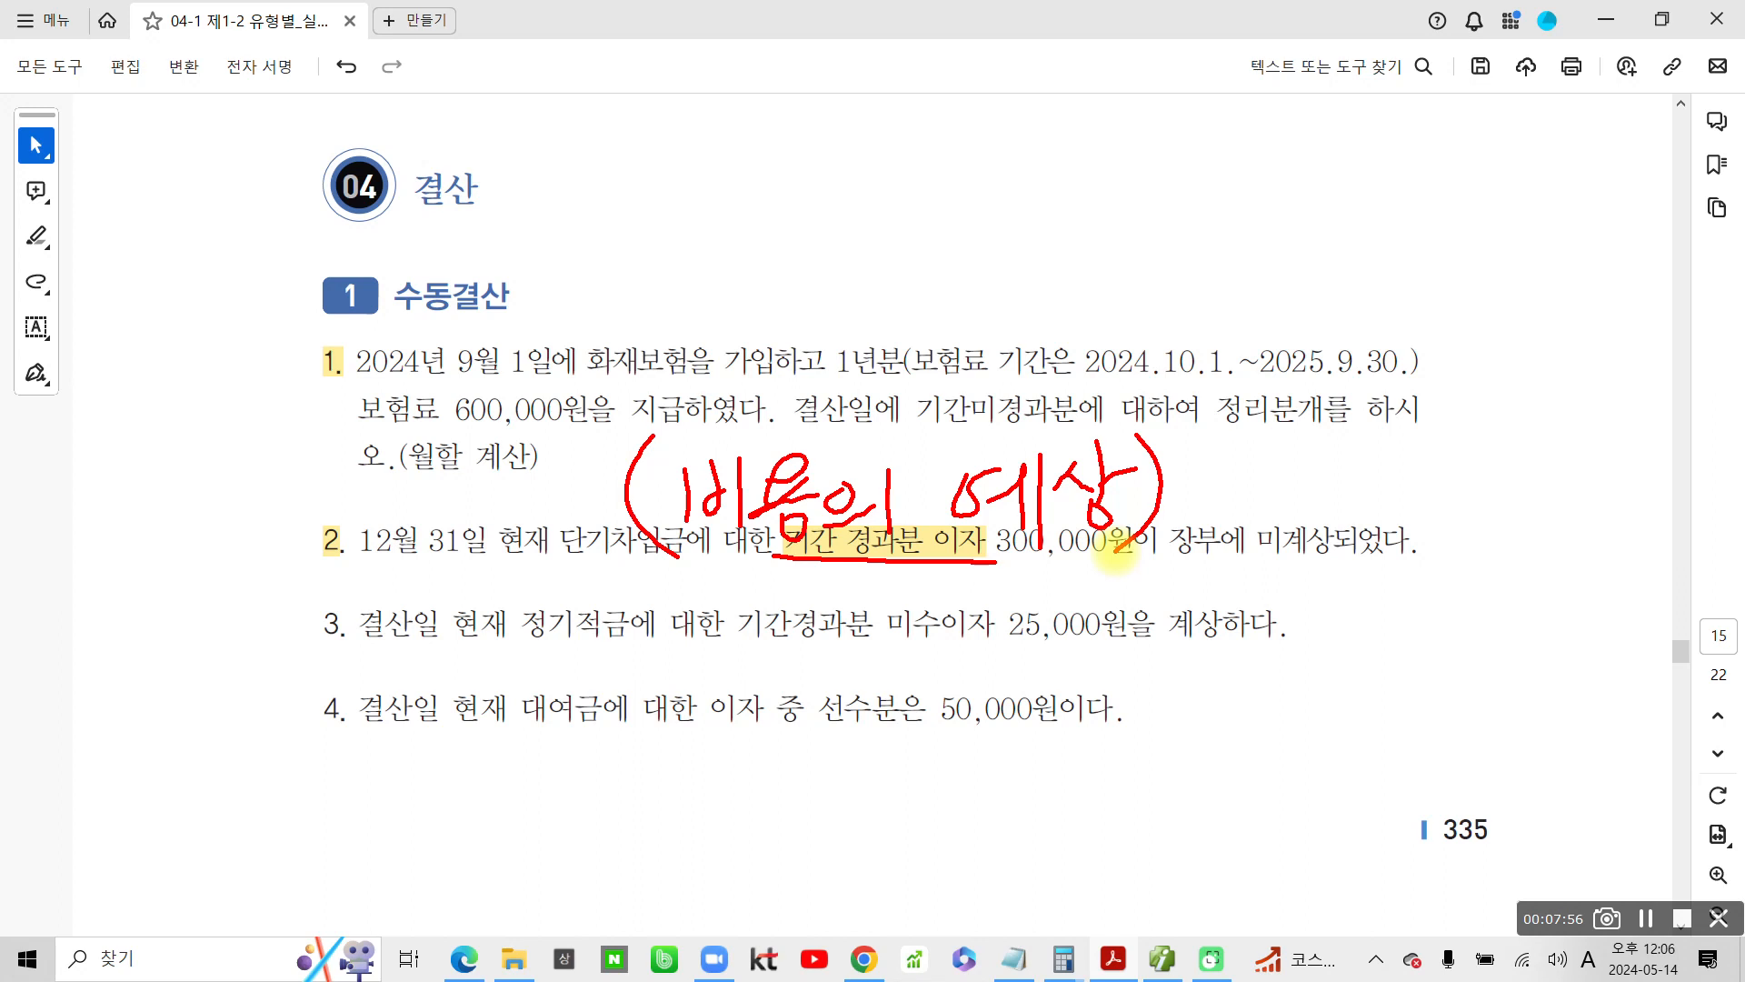
Write a handwritten red note beside the beginning of problem 2
{"action": "mouse_move", "coordinate": [150, 529]}
{"action": "left_mouse_down"}
{"action": "mouse_move", "coordinate": [179, 602]}
{"action": "mouse_move", "coordinate": [191, 571]}
{"action": "left_mouse_up"}
{"action": "left_click_drag", "start_coordinate": [216, 553], "coordinate": [244, 576]}
{"action": "mouse_move", "coordinate": [272, 483]}
{"action": "left_mouse_down"}
{"action": "mouse_move", "coordinate": [263, 609]}
{"action": "mouse_move", "coordinate": [311, 562]}
{"action": "left_mouse_up"}
{"action": "left_click_drag", "start_coordinate": [293, 509], "coordinate": [291, 587]}
{"action": "mouse_move", "coordinate": [332, 509]}
{"action": "left_mouse_down"}
{"action": "mouse_move", "coordinate": [336, 591]}
{"action": "mouse_move", "coordinate": [335, 553]}
{"action": "left_mouse_up"}
{"action": "left_click_drag", "start_coordinate": [371, 490], "coordinate": [363, 607]}
{"action": "mouse_move", "coordinate": [398, 479]}
{"action": "left_mouse_down"}
{"action": "mouse_move", "coordinate": [422, 491]}
{"action": "mouse_move", "coordinate": [434, 543]}
{"action": "mouse_move", "coordinate": [468, 556]}
{"action": "mouse_move", "coordinate": [420, 600]}
{"action": "mouse_move", "coordinate": [428, 571]}
{"action": "left_mouse_up"}
Mark the 300,000원 interest amount in problem 2, clear the annotations, and underline 미계상되었다 in red
{"action": "left_click_drag", "start_coordinate": [977, 550], "coordinate": [1113, 518]}
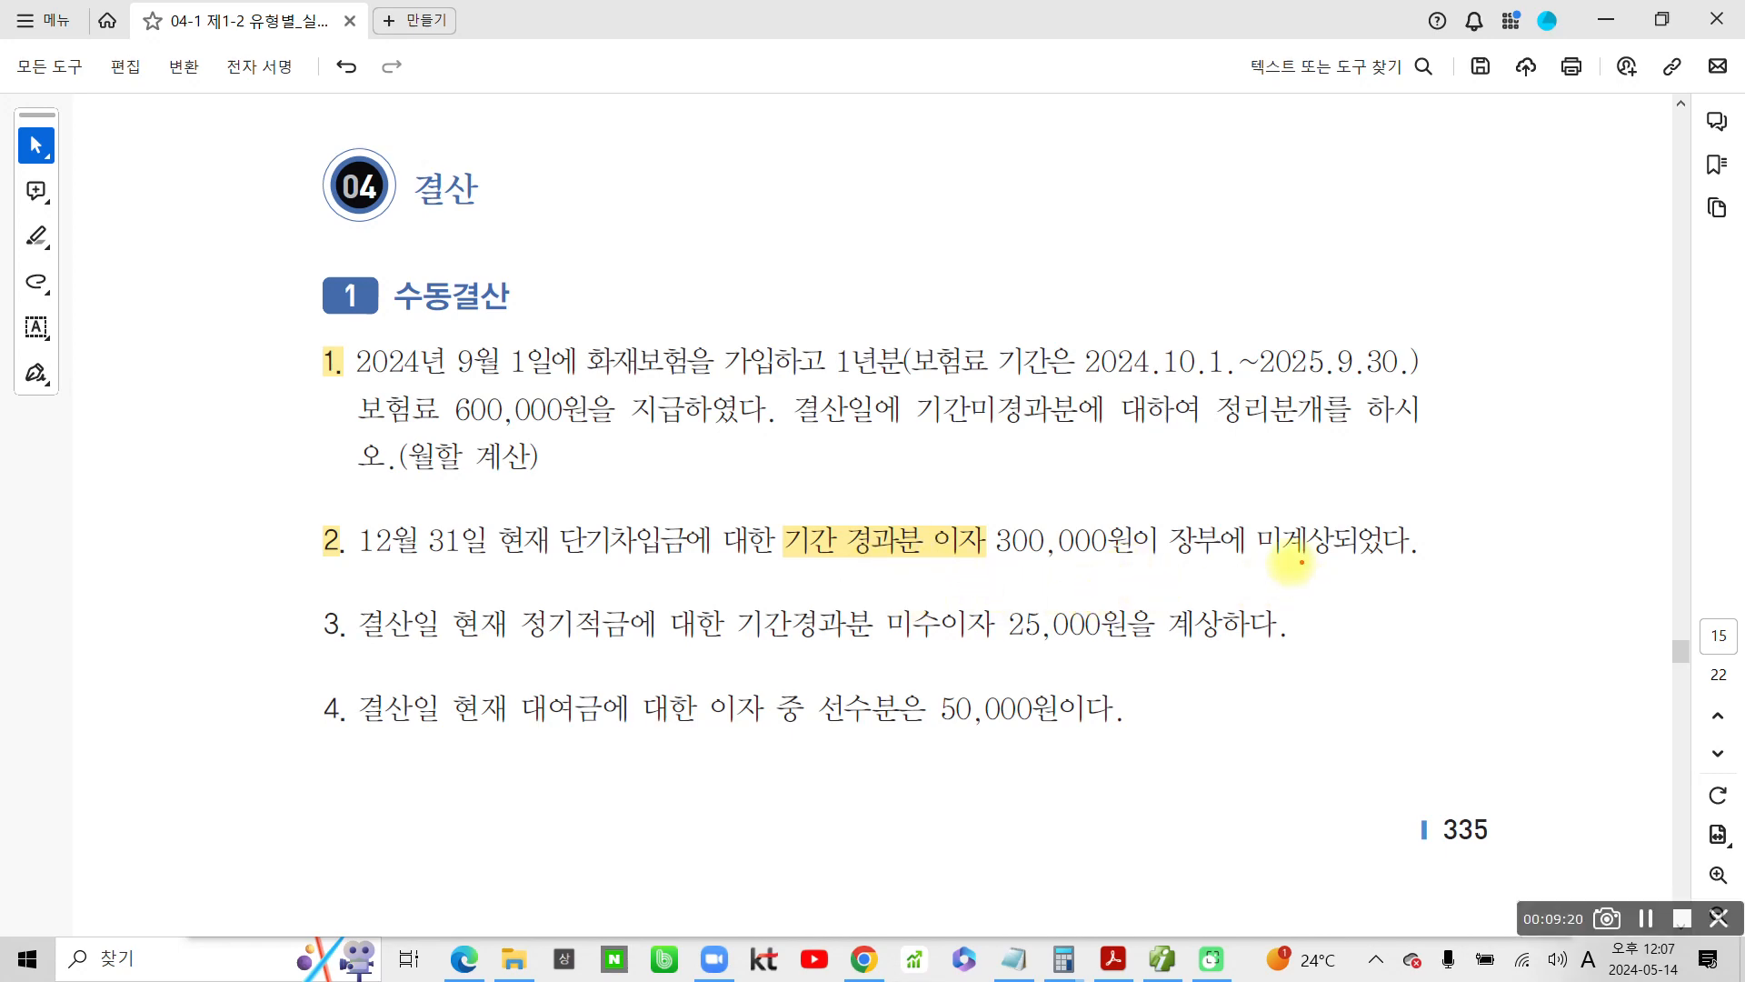
{"action": "left_click_drag", "start_coordinate": [1213, 568], "coordinate": [1409, 567]}
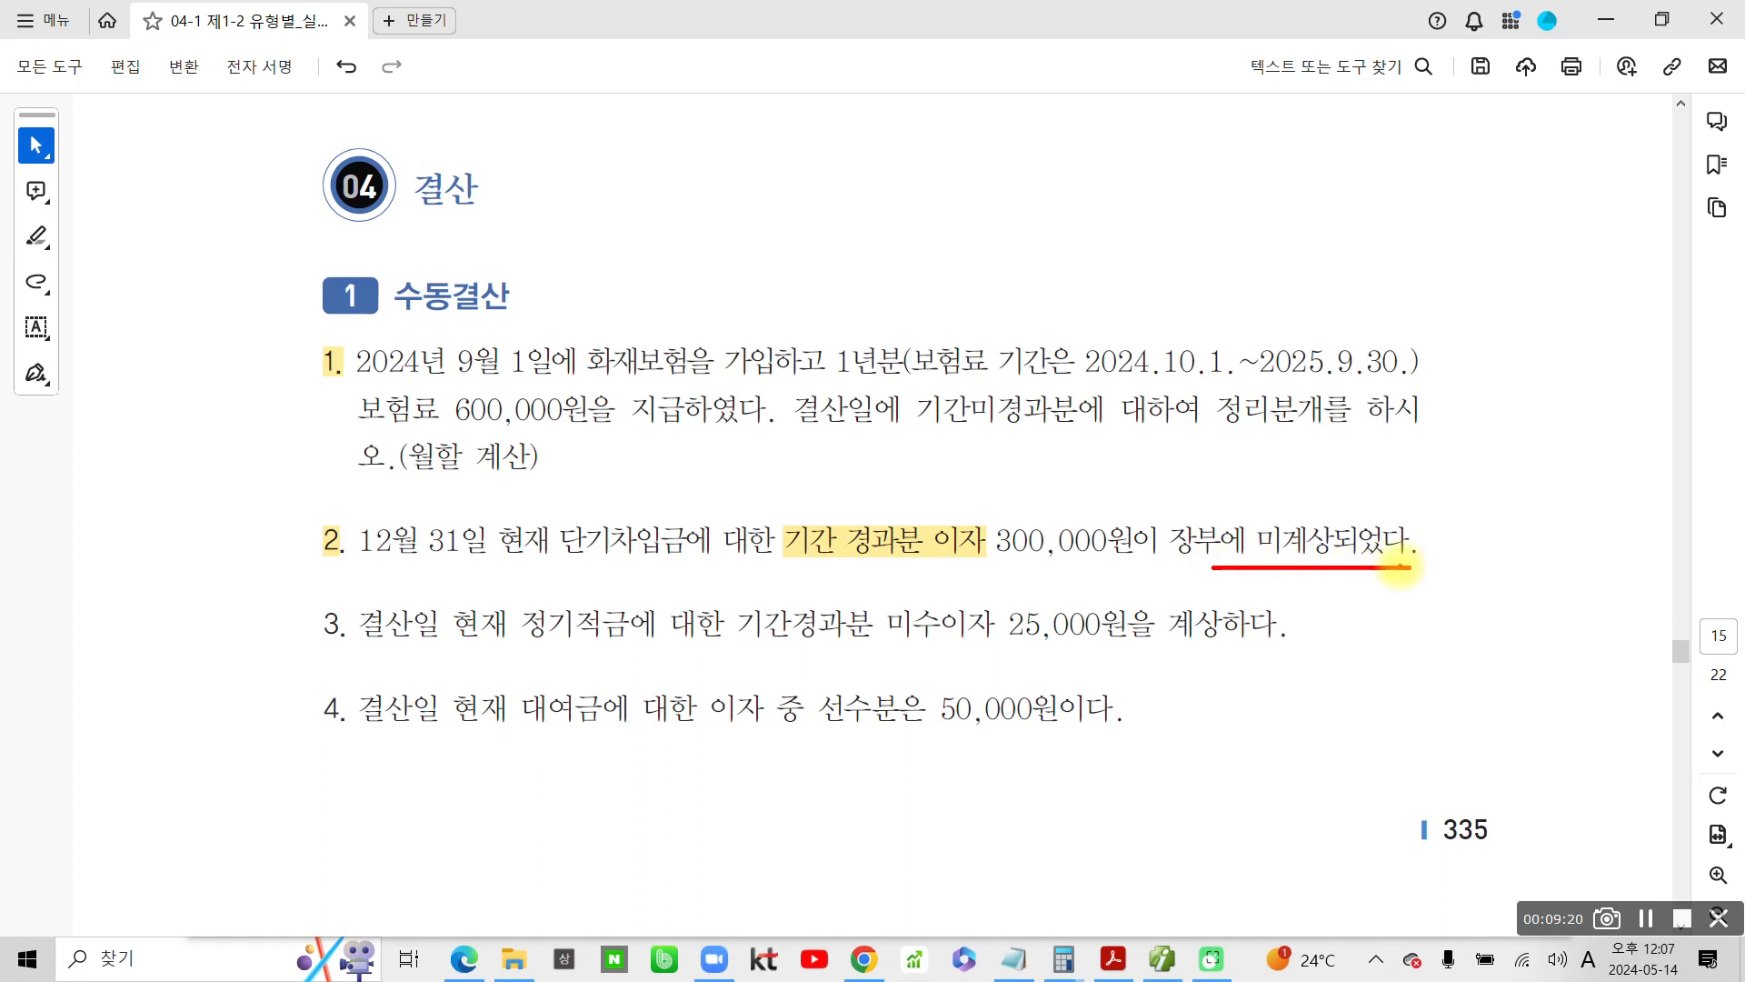
Write 미지급비용 by hand in red above the underlined 미계상되었다 in problem 2
{"action": "left_click_drag", "start_coordinate": [1081, 455], "coordinate": [1091, 508]}
{"action": "mouse_move", "coordinate": [1097, 481]}
{"action": "left_mouse_down"}
{"action": "mouse_move", "coordinate": [1132, 503]}
{"action": "mouse_move", "coordinate": [1143, 540]}
{"action": "left_mouse_up"}
{"action": "left_click_drag", "start_coordinate": [1148, 467], "coordinate": [1189, 509]}
{"action": "left_click_drag", "start_coordinate": [1207, 443], "coordinate": [1206, 550]}
{"action": "mouse_move", "coordinate": [1218, 491]}
{"action": "left_mouse_down"}
{"action": "mouse_move", "coordinate": [1281, 485]}
{"action": "mouse_move", "coordinate": [1223, 545]}
{"action": "mouse_move", "coordinate": [1284, 495]}
{"action": "mouse_move", "coordinate": [1313, 535]}
{"action": "left_mouse_up"}
{"action": "mouse_move", "coordinate": [1329, 468]}
{"action": "left_mouse_down"}
{"action": "mouse_move", "coordinate": [1331, 525]}
{"action": "mouse_move", "coordinate": [1330, 499]}
{"action": "mouse_move", "coordinate": [1360, 559]}
{"action": "left_mouse_up"}
{"action": "mouse_move", "coordinate": [1391, 496]}
{"action": "left_mouse_down"}
{"action": "mouse_move", "coordinate": [1437, 463]}
{"action": "mouse_move", "coordinate": [1380, 502]}
{"action": "left_mouse_up"}
{"action": "mouse_move", "coordinate": [1371, 503]}
{"action": "left_mouse_down"}
{"action": "mouse_move", "coordinate": [1441, 494]}
{"action": "mouse_move", "coordinate": [1432, 518]}
{"action": "left_mouse_up"}
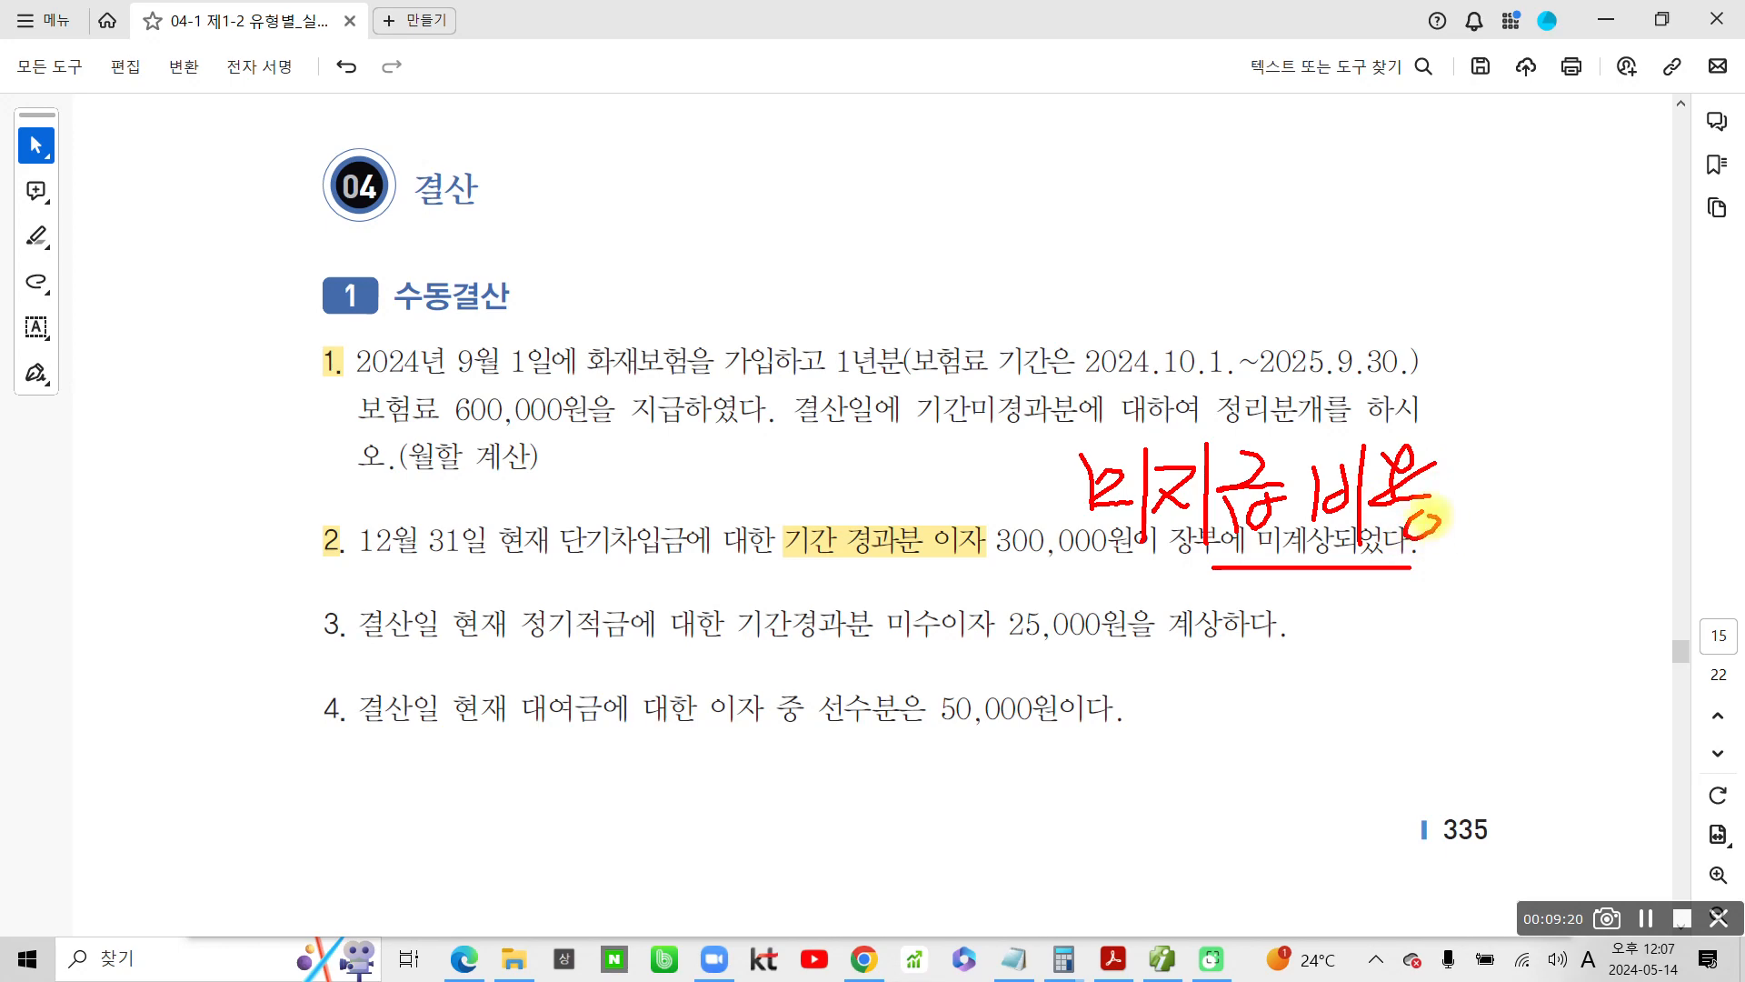
Write 비용의 예상 by hand in red above the first half of problem 2
{"action": "mouse_move", "coordinate": [627, 454]}
{"action": "left_mouse_down"}
{"action": "mouse_move", "coordinate": [630, 513]}
{"action": "mouse_move", "coordinate": [656, 504]}
{"action": "left_mouse_up"}
{"action": "mouse_move", "coordinate": [631, 489]}
{"action": "left_mouse_down"}
{"action": "mouse_move", "coordinate": [654, 481]}
{"action": "mouse_move", "coordinate": [683, 544]}
{"action": "left_mouse_up"}
{"action": "left_click_drag", "start_coordinate": [718, 459], "coordinate": [722, 418]}
{"action": "mouse_move", "coordinate": [715, 436]}
{"action": "left_mouse_down"}
{"action": "mouse_move", "coordinate": [716, 500]}
{"action": "mouse_move", "coordinate": [777, 495]}
{"action": "mouse_move", "coordinate": [738, 516]}
{"action": "left_mouse_up"}
{"action": "left_click_drag", "start_coordinate": [795, 459], "coordinate": [793, 463]}
{"action": "left_click_drag", "start_coordinate": [768, 527], "coordinate": [841, 518]}
{"action": "left_click_drag", "start_coordinate": [823, 464], "coordinate": [818, 545]}
{"action": "left_click_drag", "start_coordinate": [878, 452], "coordinate": [882, 546]}
{"action": "left_click_drag", "start_coordinate": [868, 548], "coordinate": [920, 538]}
{"action": "mouse_move", "coordinate": [928, 450]}
{"action": "left_mouse_down"}
{"action": "mouse_move", "coordinate": [925, 553]}
{"action": "mouse_move", "coordinate": [916, 516]}
{"action": "left_mouse_up"}
{"action": "mouse_move", "coordinate": [940, 477]}
{"action": "left_mouse_down"}
{"action": "mouse_move", "coordinate": [992, 518]}
{"action": "mouse_move", "coordinate": [1022, 486]}
{"action": "mouse_move", "coordinate": [941, 525]}
{"action": "left_mouse_up"}
Outline 비용의 예상 and 미지급비용 in blue, link them with an arrow, and leave the drawing mode
{"action": "mouse_move", "coordinate": [623, 429]}
{"action": "left_mouse_down"}
{"action": "mouse_move", "coordinate": [618, 563]}
{"action": "mouse_move", "coordinate": [1027, 568]}
{"action": "mouse_move", "coordinate": [609, 445]}
{"action": "left_mouse_up"}
{"action": "mouse_move", "coordinate": [1070, 435]}
{"action": "left_mouse_down"}
{"action": "mouse_move", "coordinate": [1122, 547]}
{"action": "mouse_move", "coordinate": [1459, 544]}
{"action": "mouse_move", "coordinate": [1352, 416]}
{"action": "mouse_move", "coordinate": [1445, 515]}
{"action": "left_mouse_up"}
{"action": "left_click_drag", "start_coordinate": [986, 488], "coordinate": [1057, 480]}
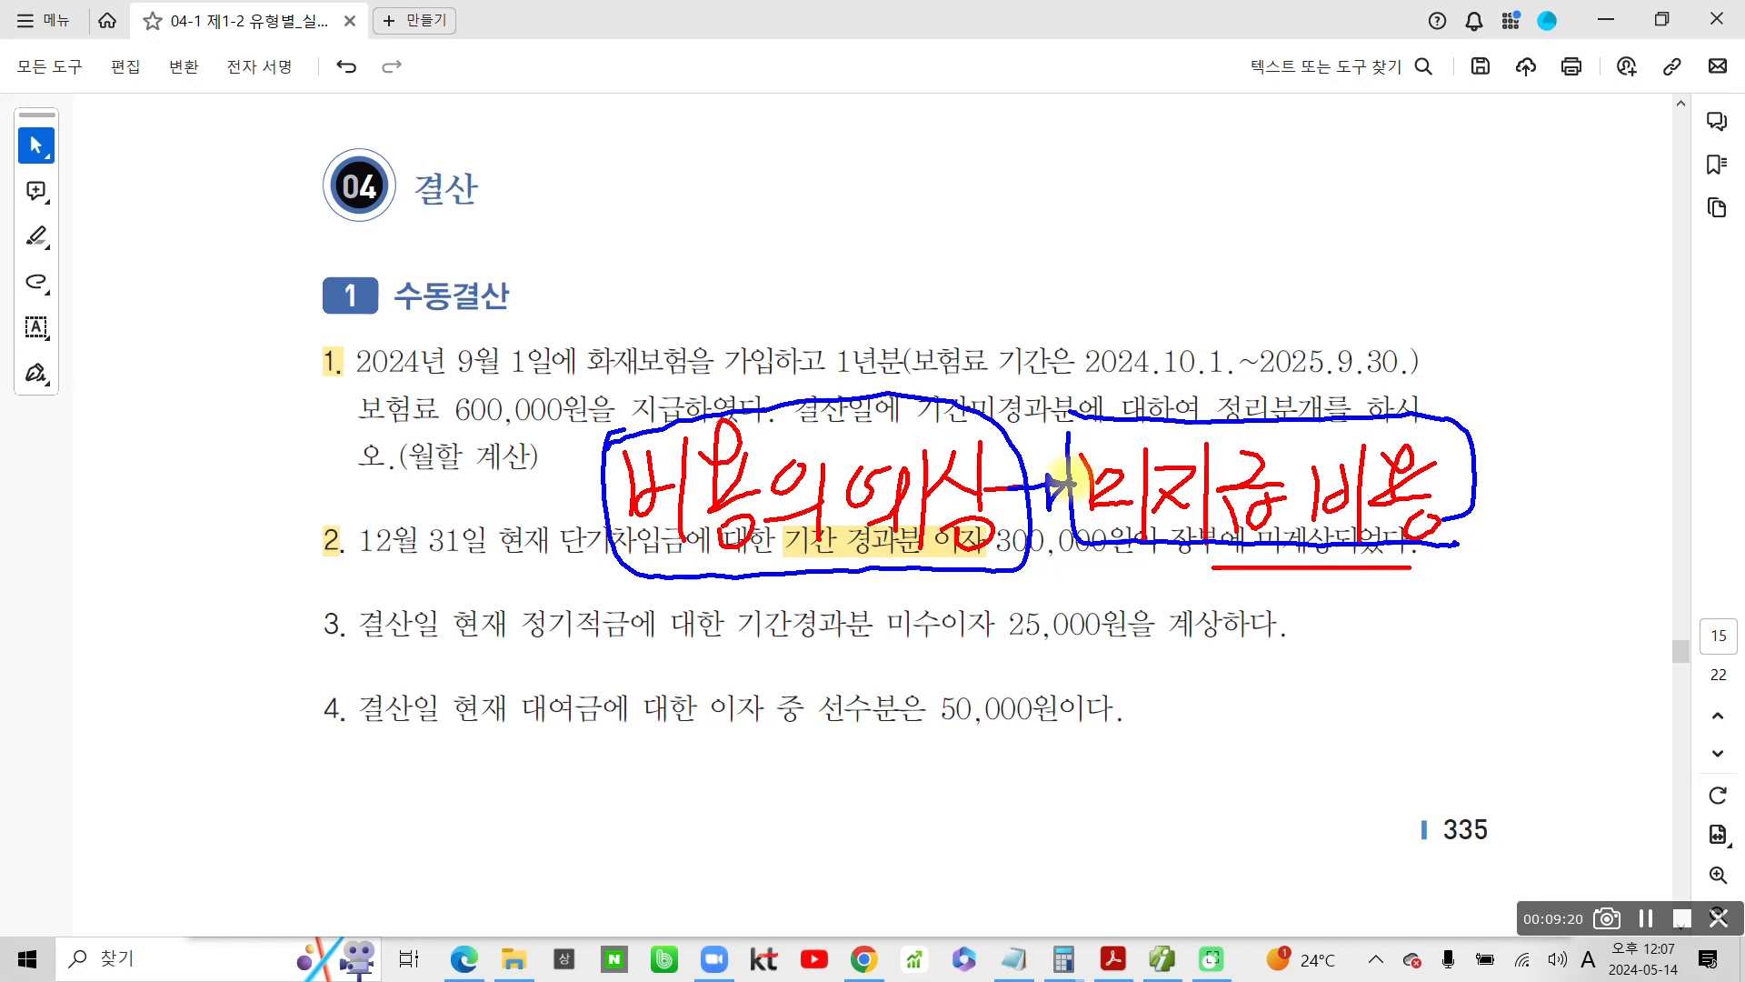
{"action": "key", "text": "Escape"}
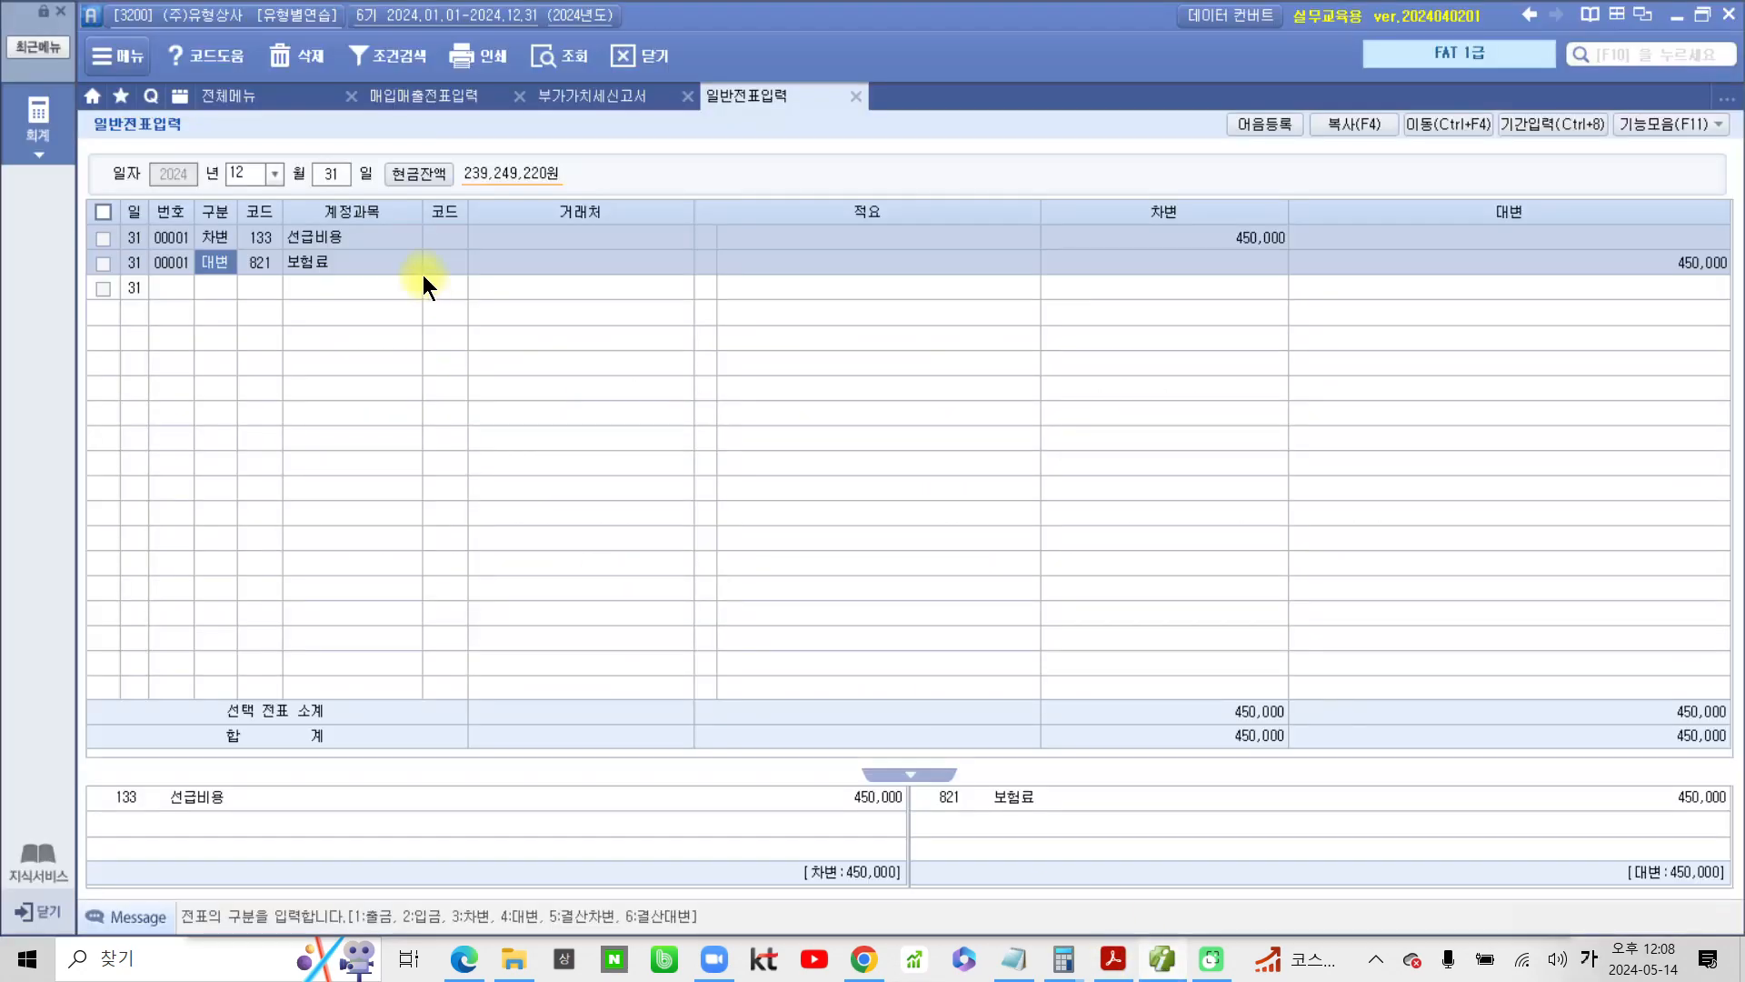
Add a 12/31 debit (차변) line for account 931 이자비용 with an amount of 300,000 in the general voucher
{"action": "left_click", "coordinate": [228, 292]}
{"action": "type", "text": "3"}
{"action": "key", "text": "Return"}
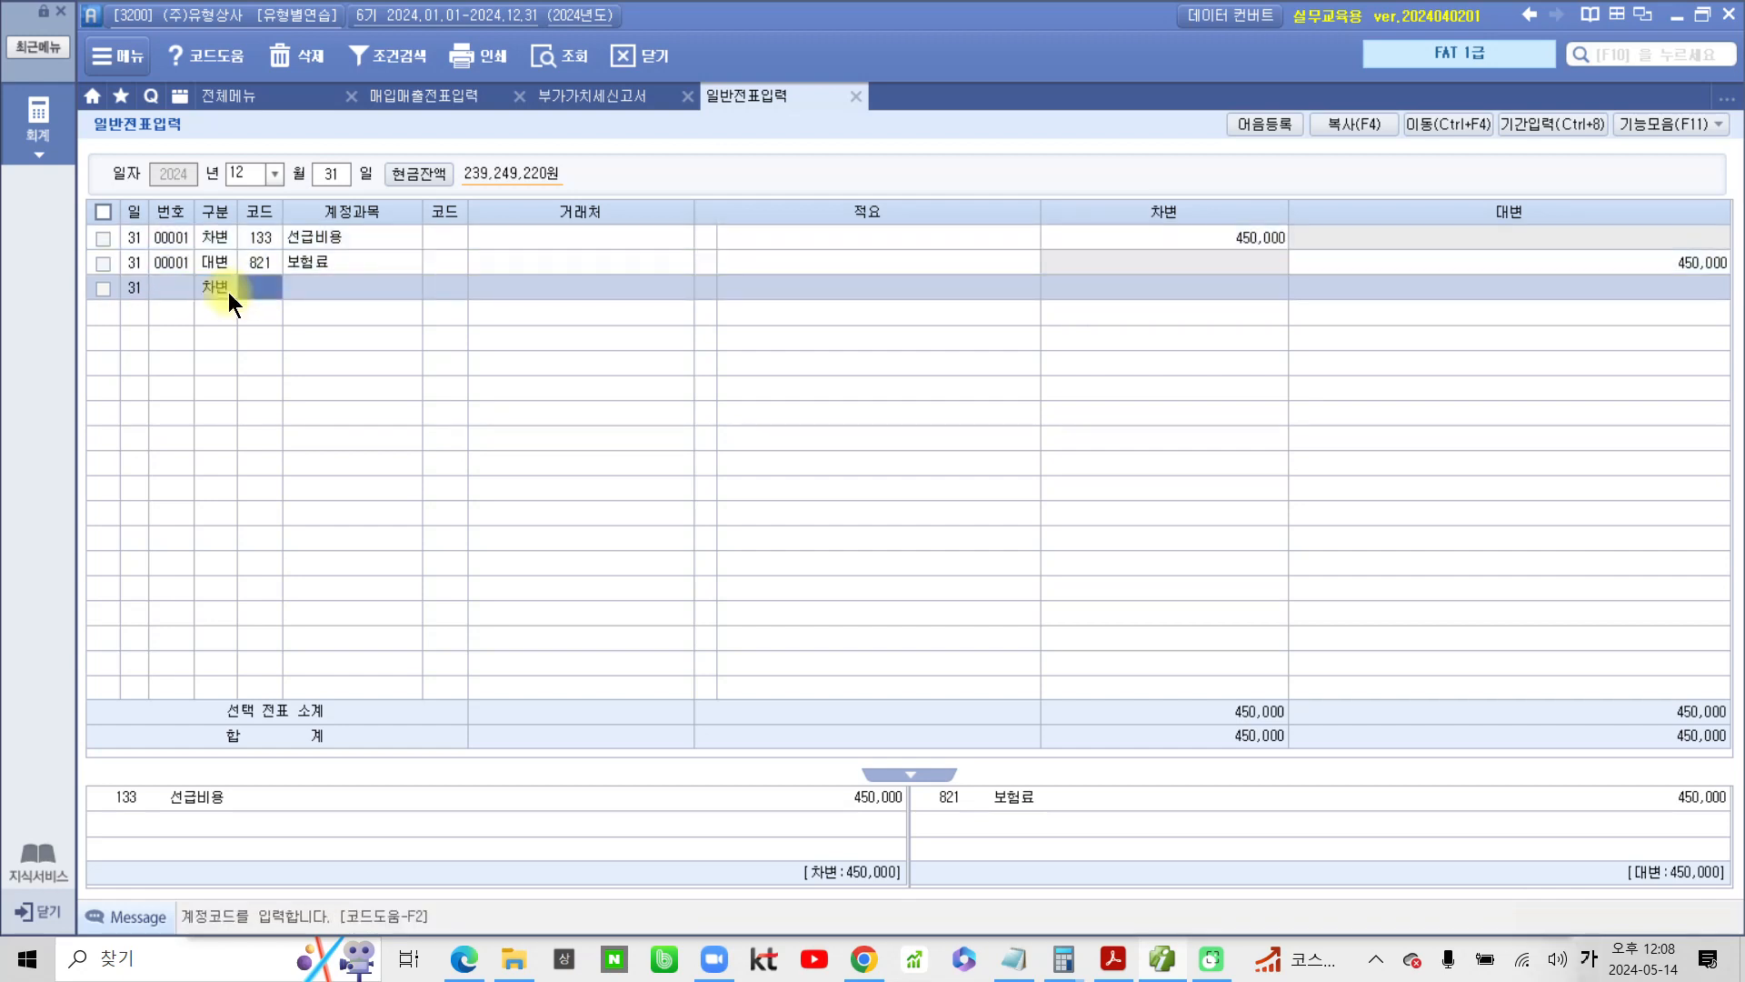
{"action": "type", "text": "이자"}
{"action": "key", "text": "Return"}
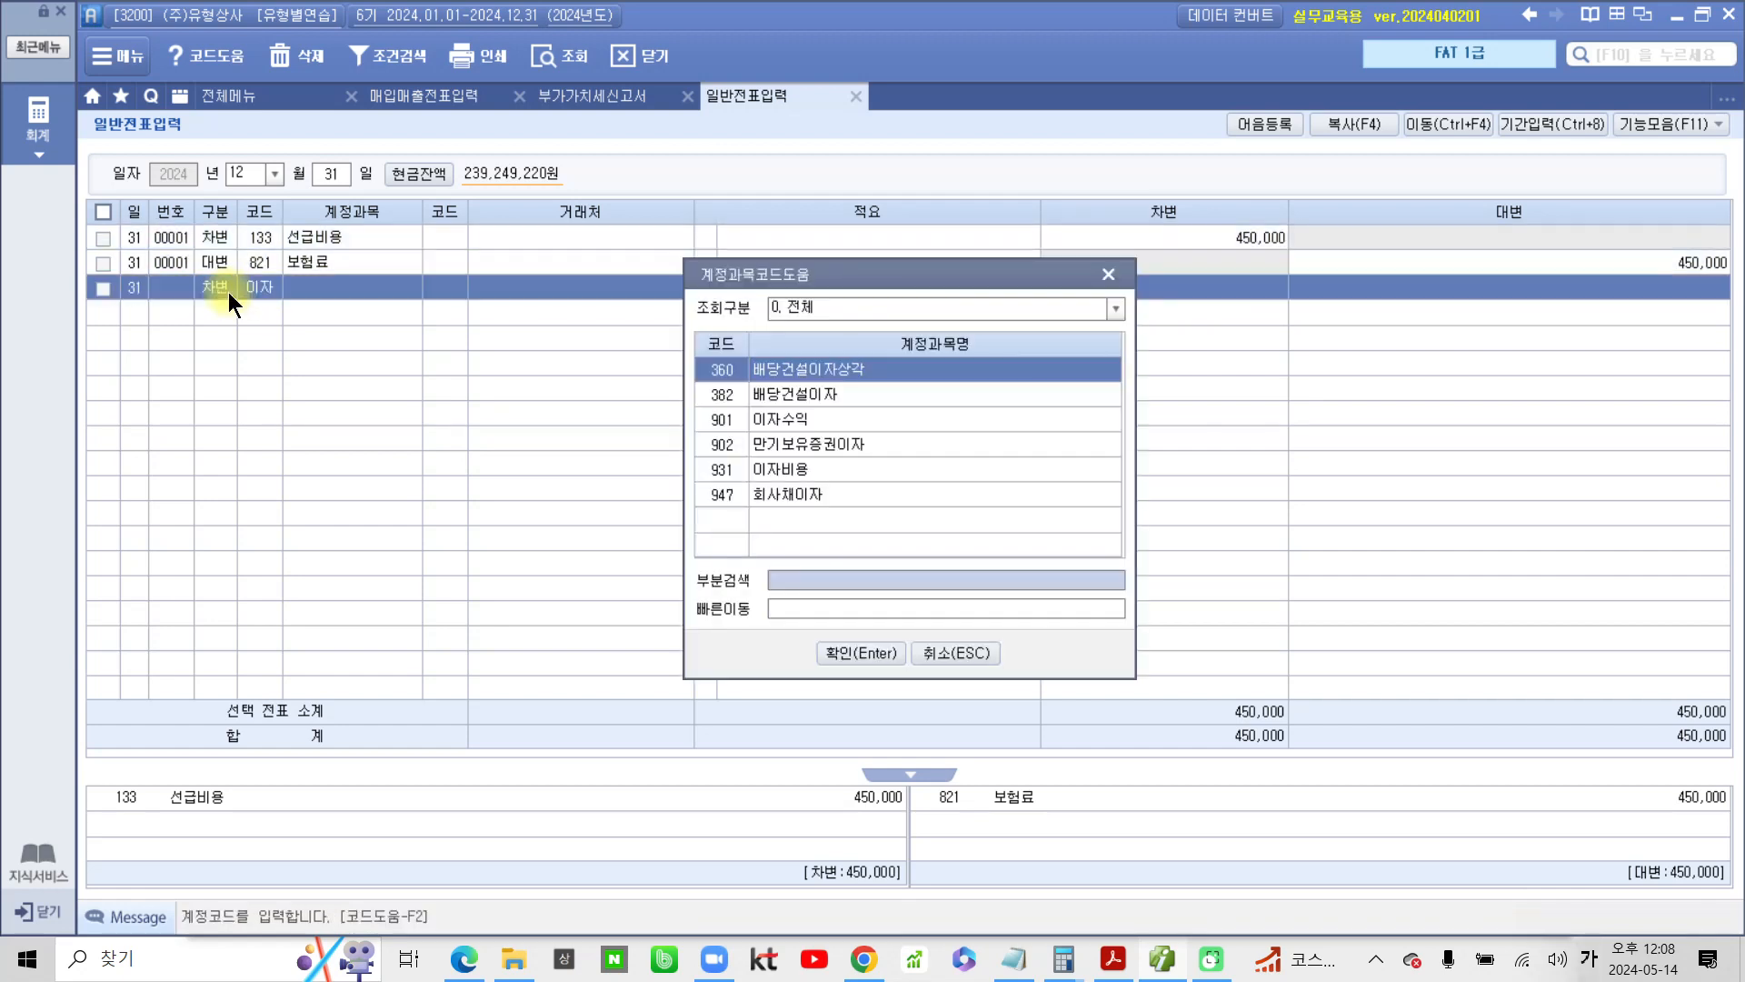
{"action": "key", "text": "Down"}
{"action": "key", "text": "Down"}
{"action": "key", "text": "Down"}
{"action": "key", "text": "Down"}
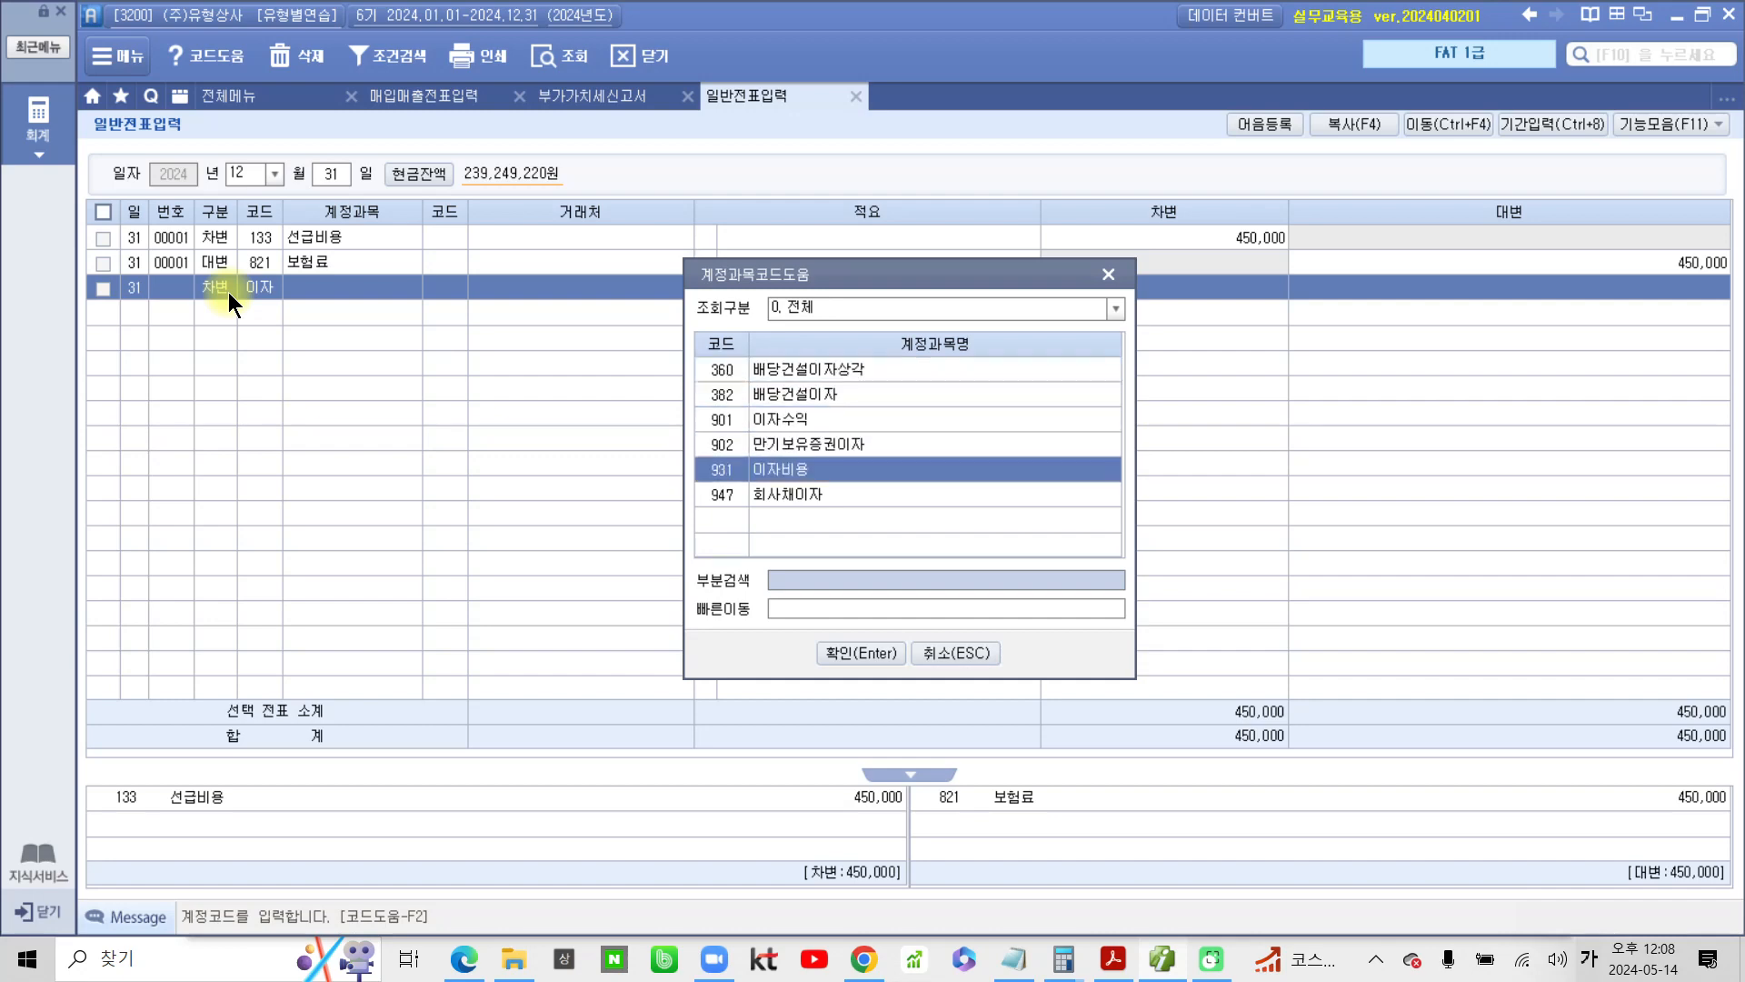
{"action": "key", "text": "Return"}
{"action": "key", "text": "Return"}
{"action": "key", "text": "Return"}
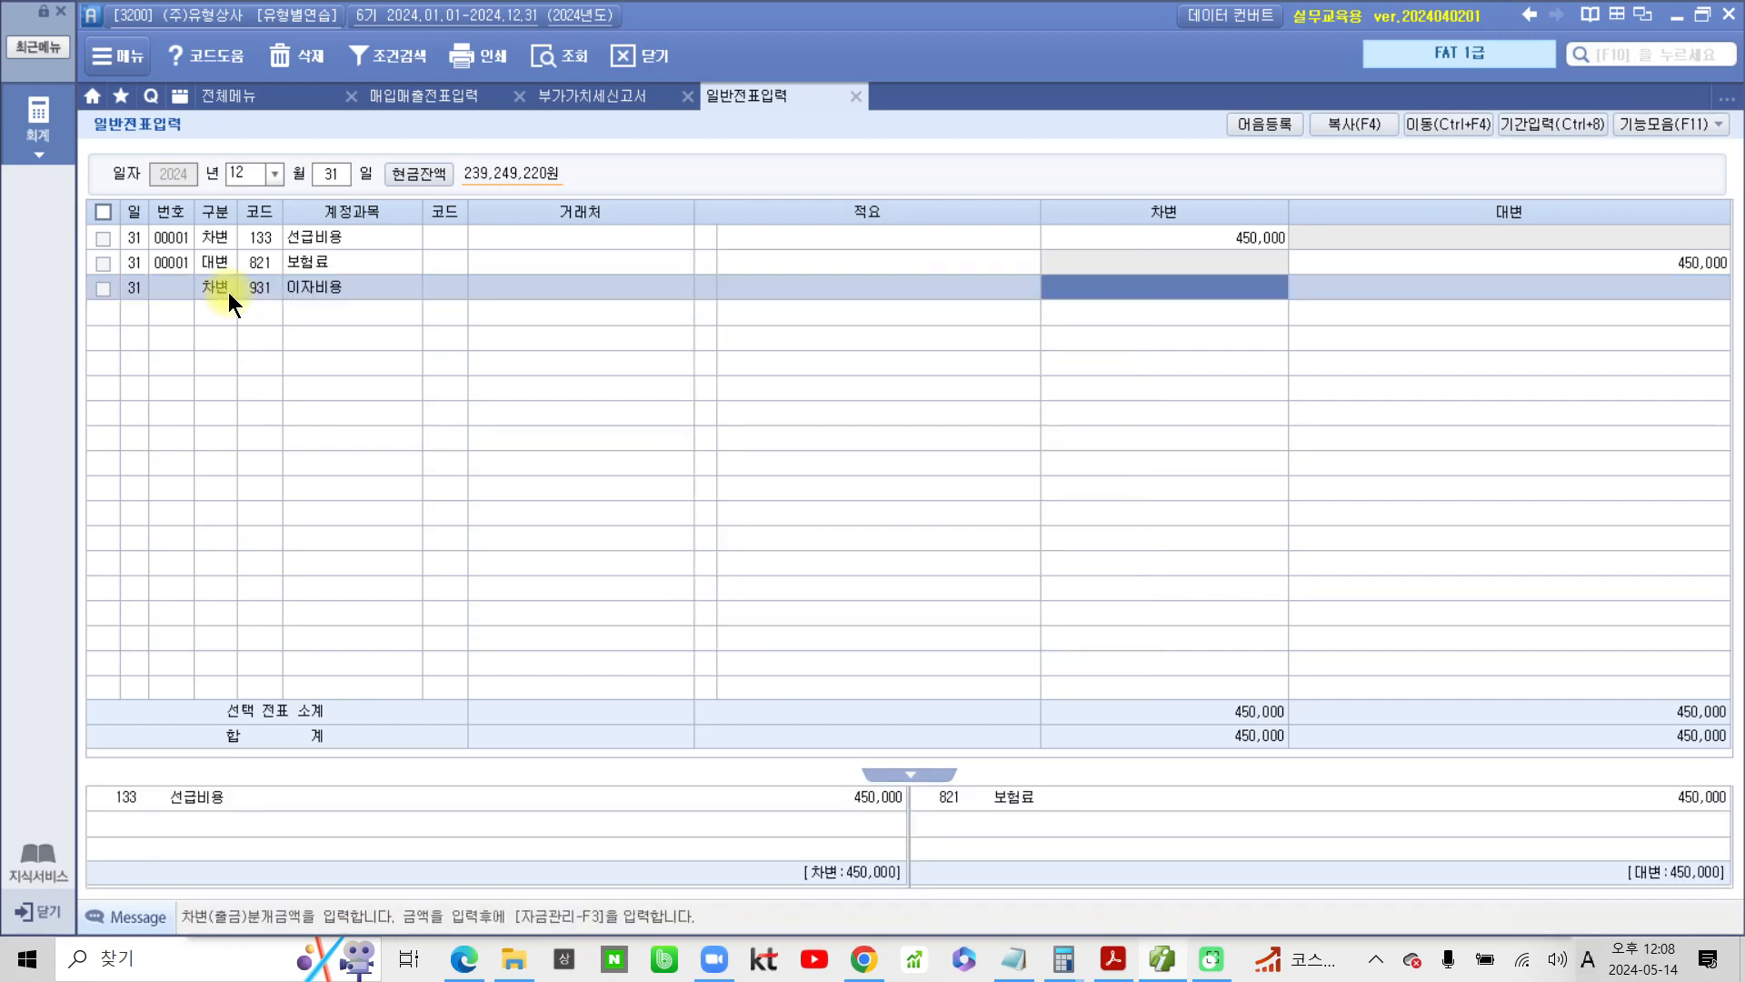
{"action": "type", "text": "3000000"}
{"action": "key", "text": "Return"}
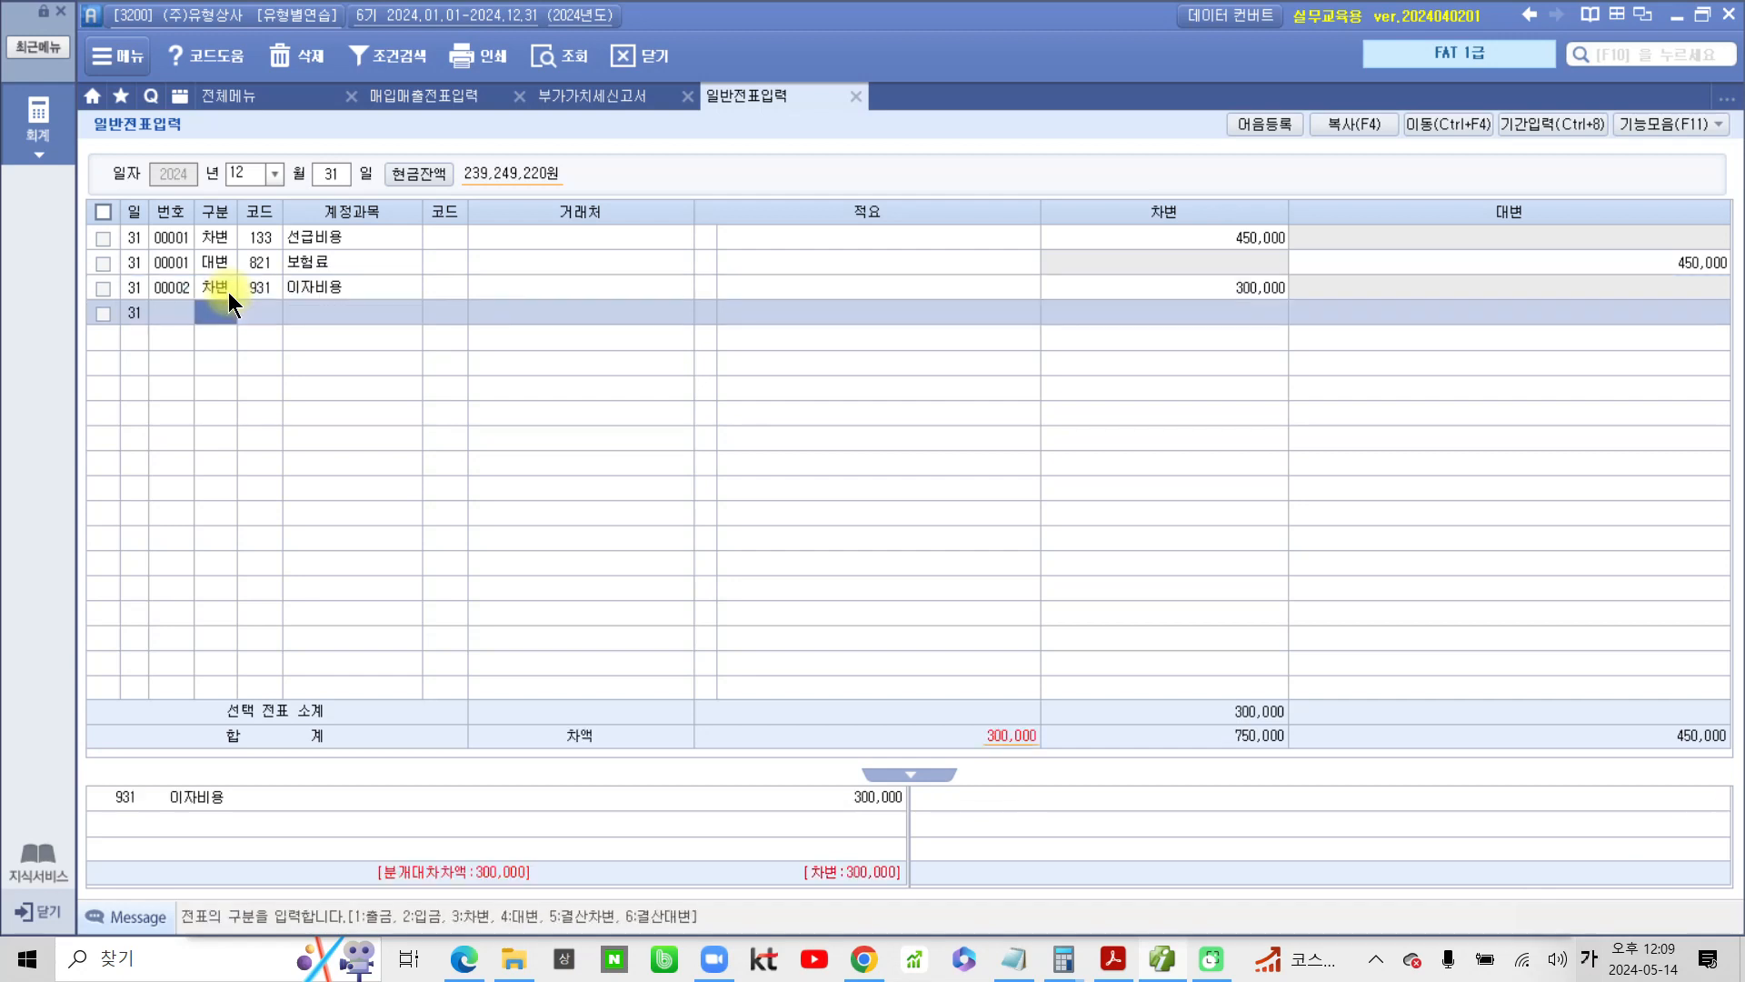
Add the matching 12/31 credit (대변) line for account 262 미지급비용 with an amount of 300,000
{"action": "type", "text": "4"}
{"action": "type", "text": "미지"}
{"action": "key", "text": "Return"}
{"action": "key", "text": "Down"}
{"action": "key", "text": "Down"}
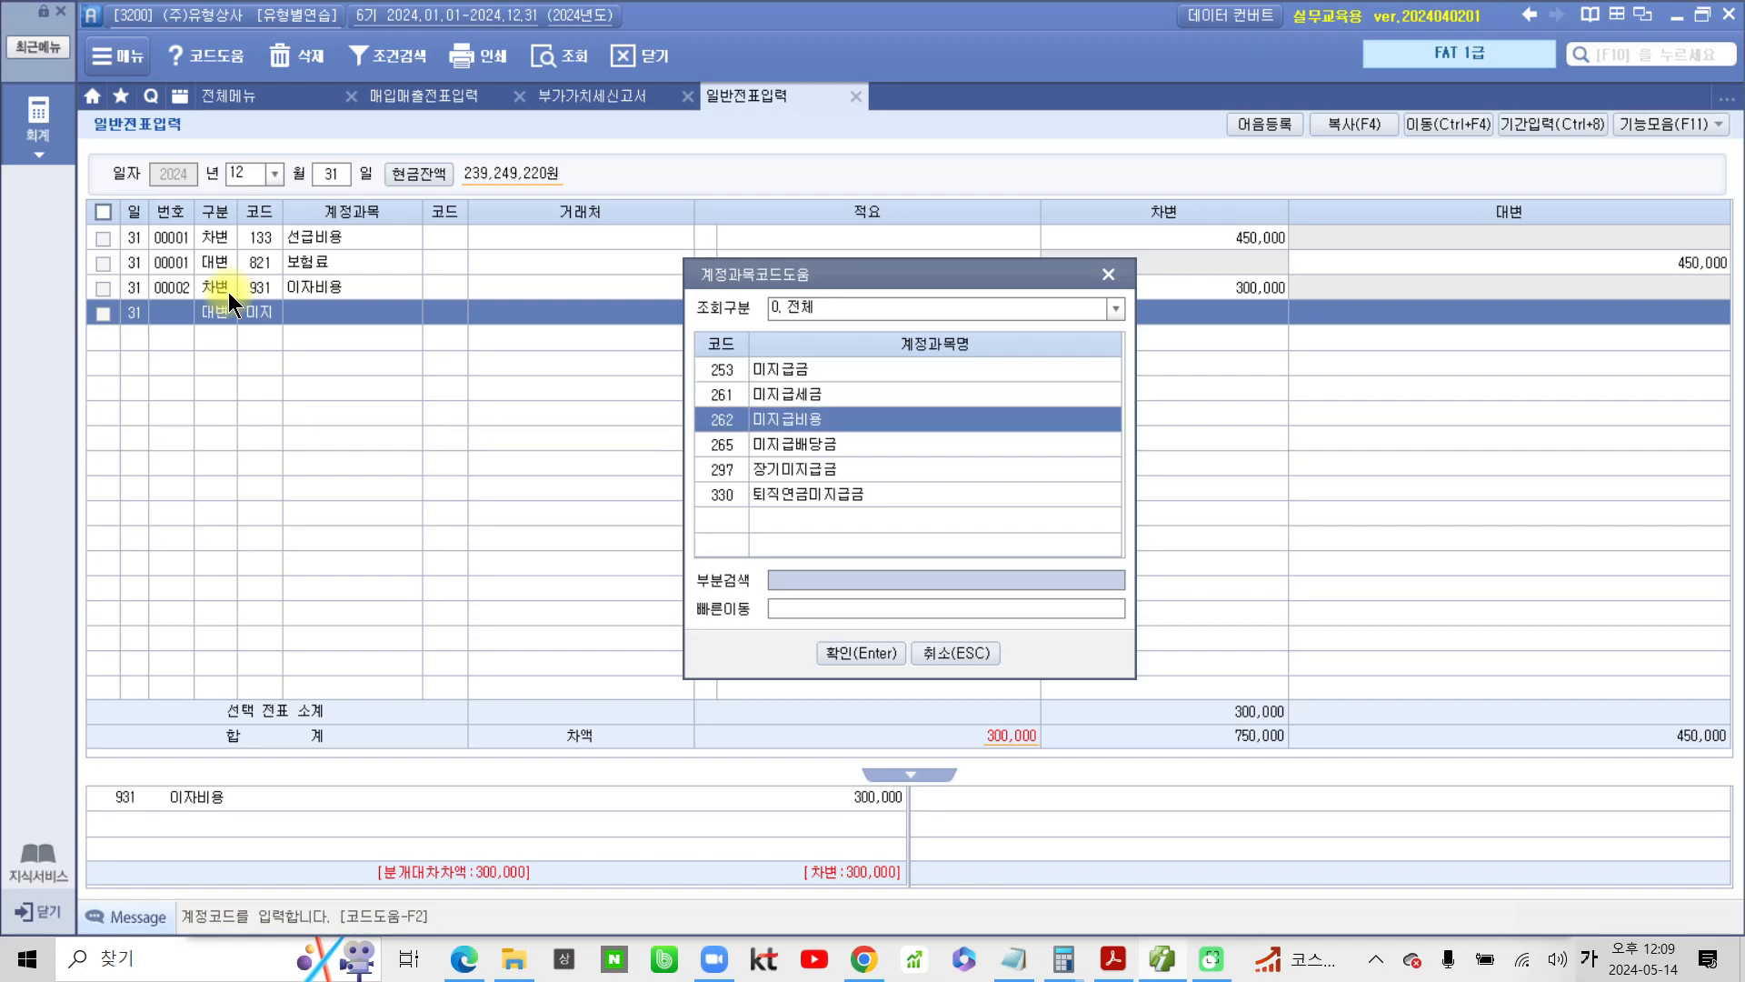
{"action": "key", "text": "Return"}
{"action": "key", "text": "Return"}
{"action": "key", "text": "Return"}
{"action": "key", "text": "Return"}
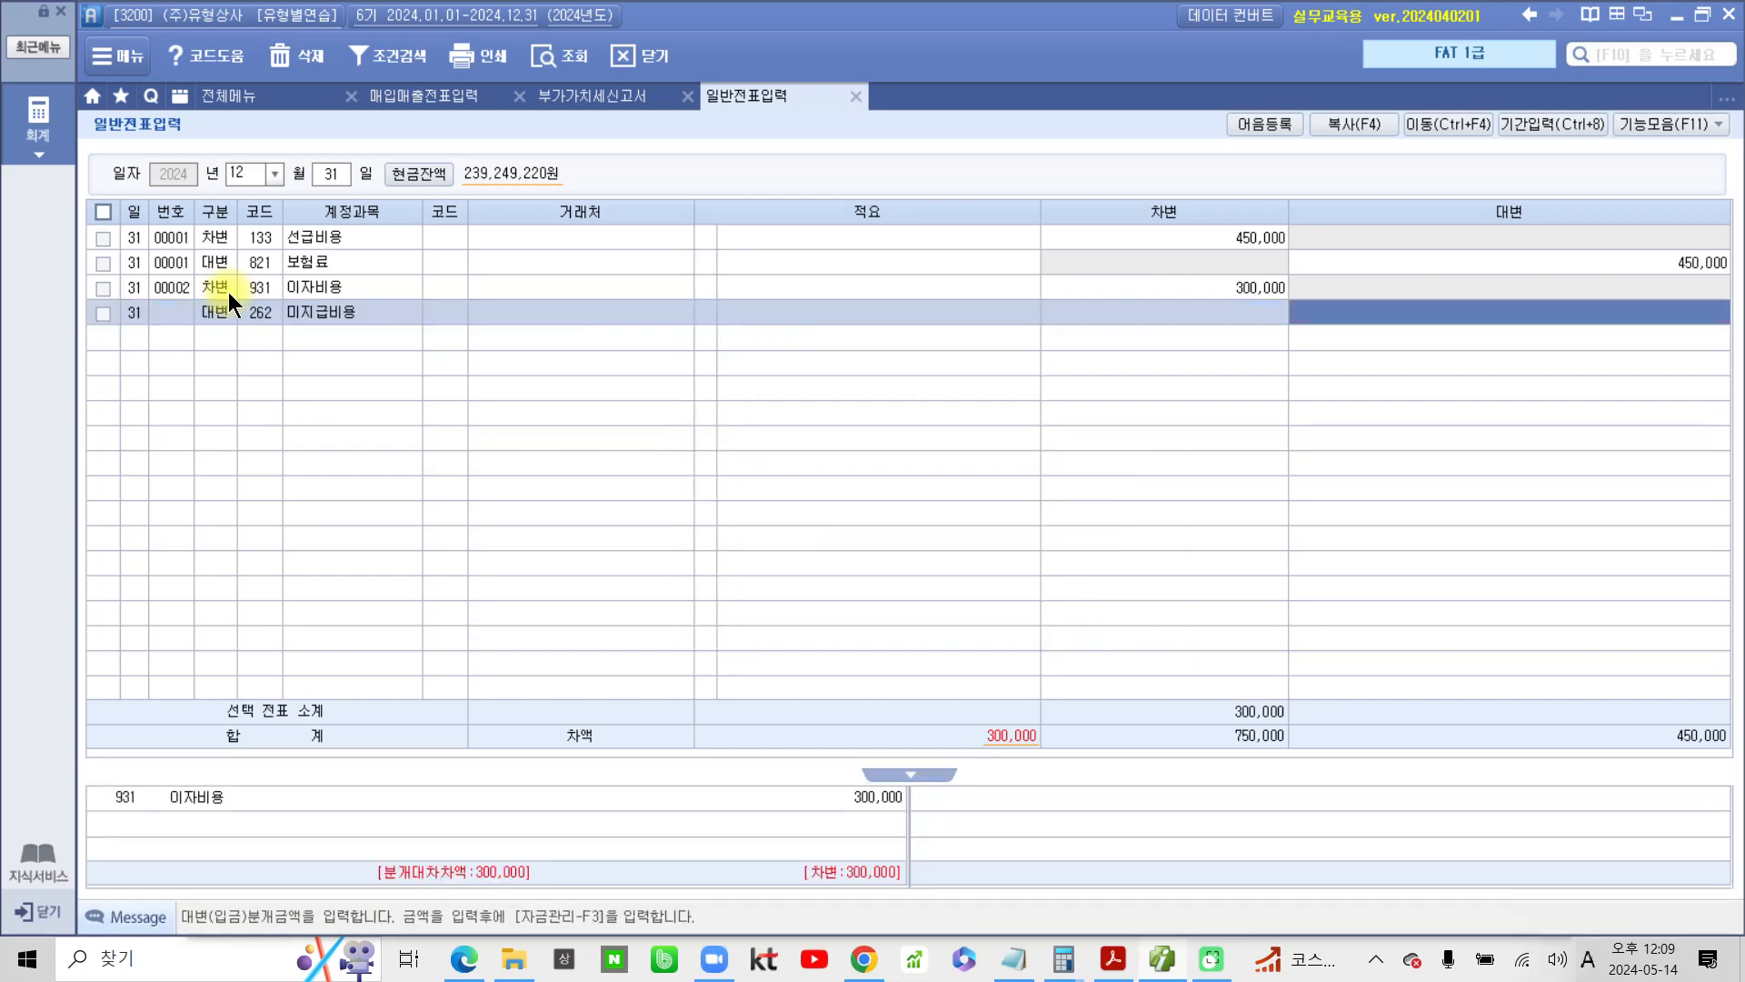
{"action": "type", "text": "3000000"}
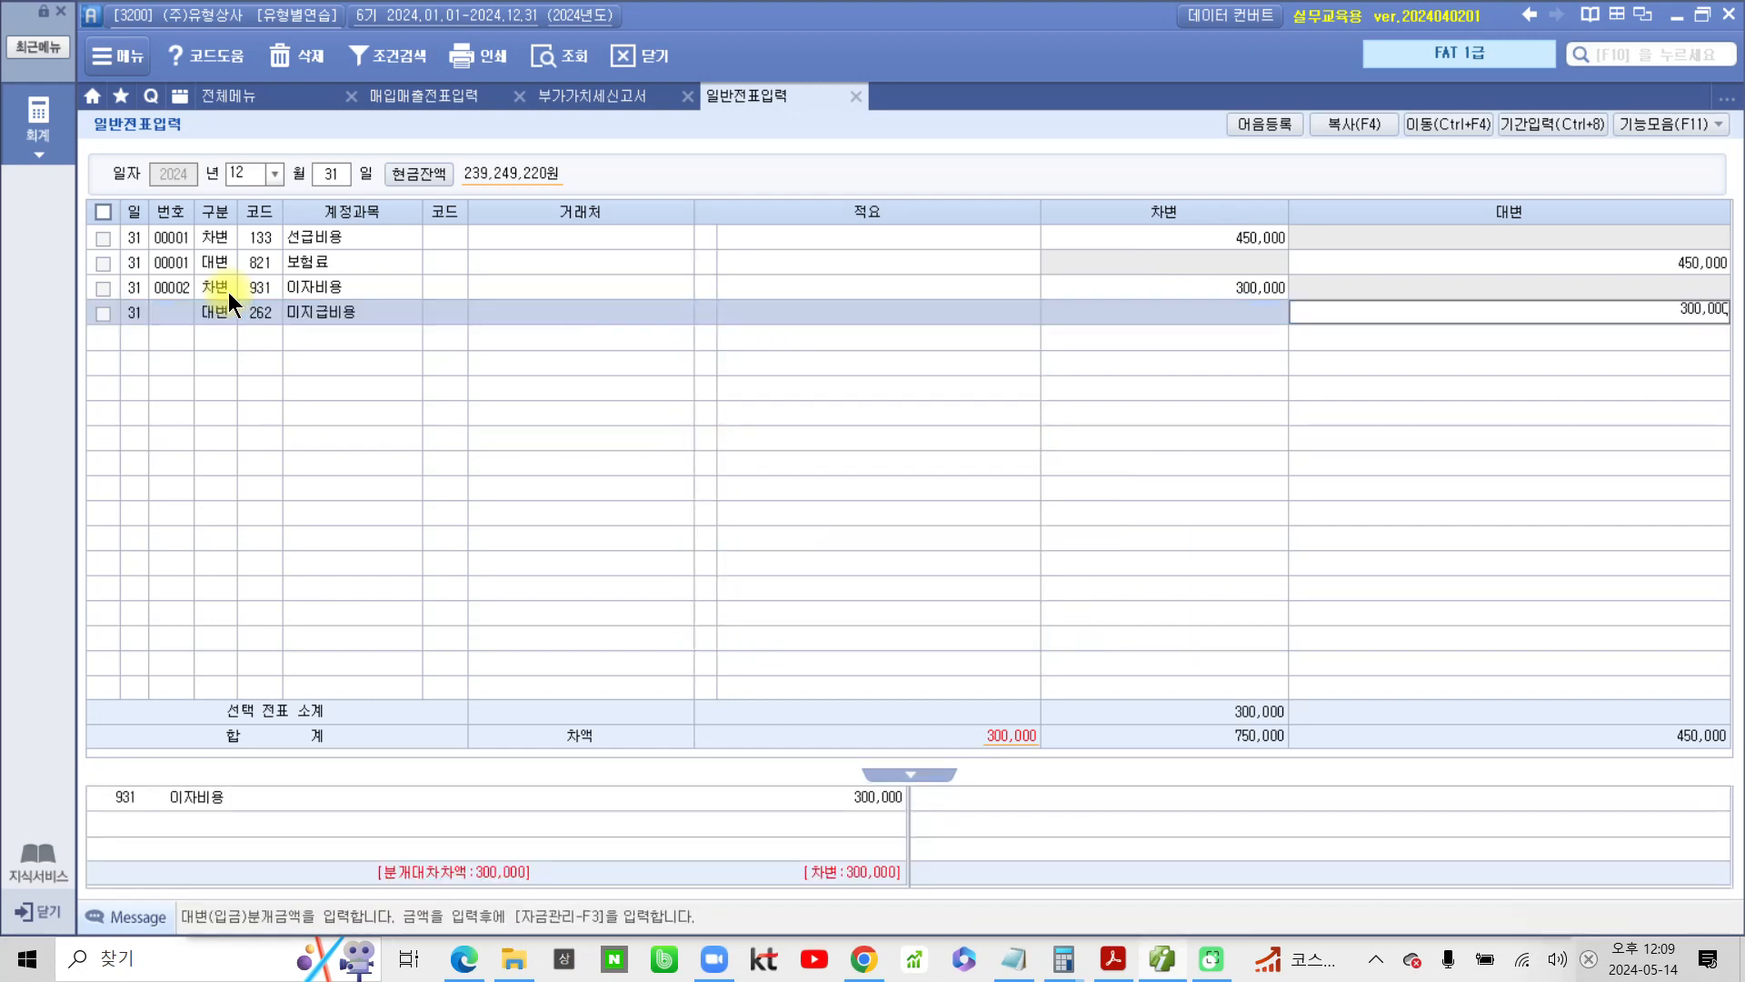
{"action": "key", "text": "Return"}
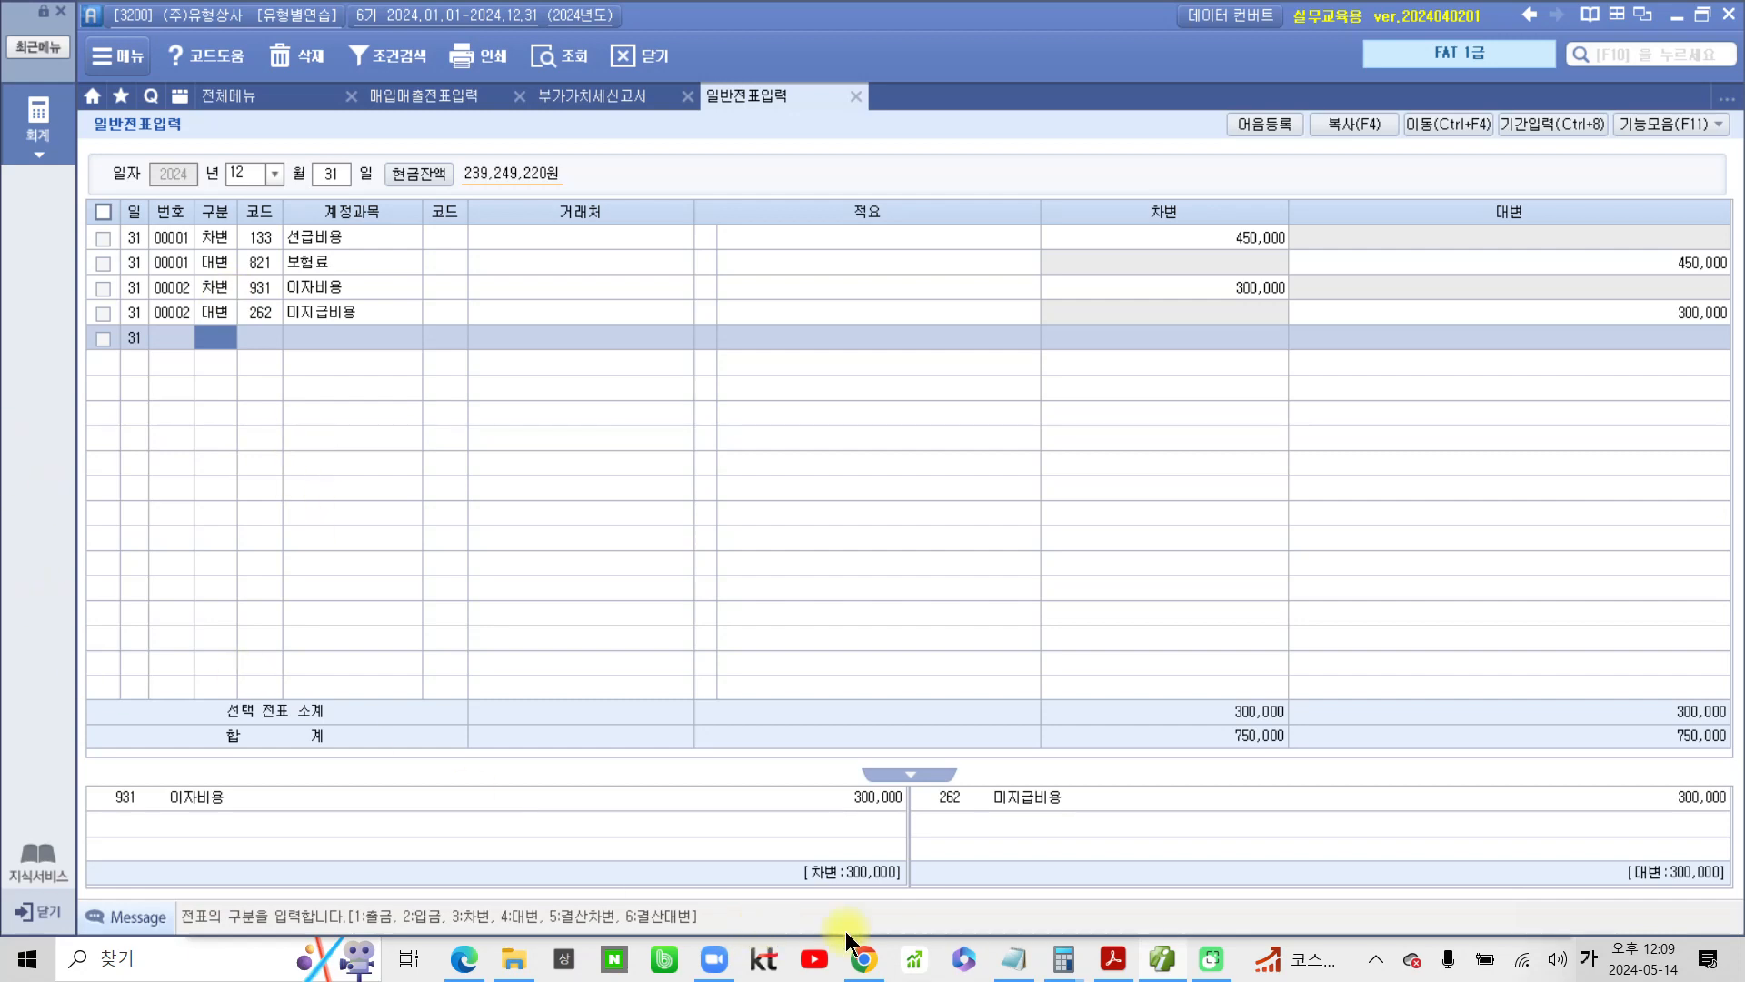
Switch to the PDF and highlight the number 3 and the phrase 기간경과분 미수이자 in yellow
{"action": "left_click", "coordinate": [1114, 962]}
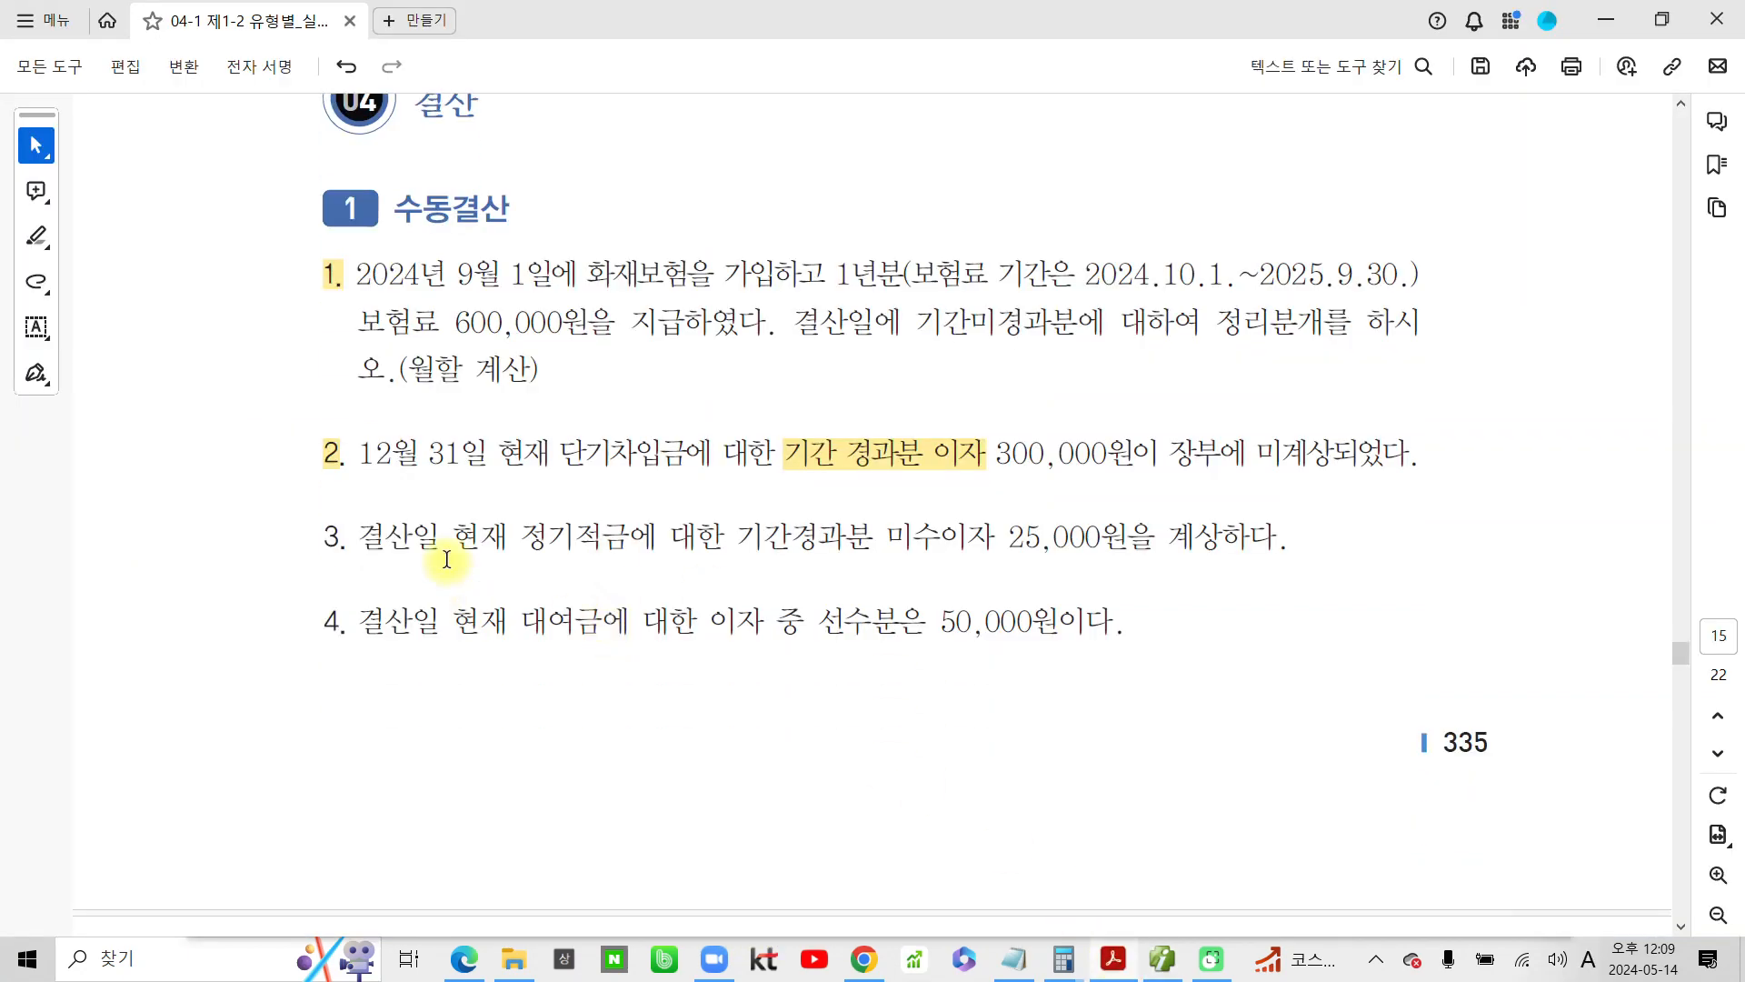
{"action": "left_click_drag", "start_coordinate": [343, 535], "coordinate": [323, 541]}
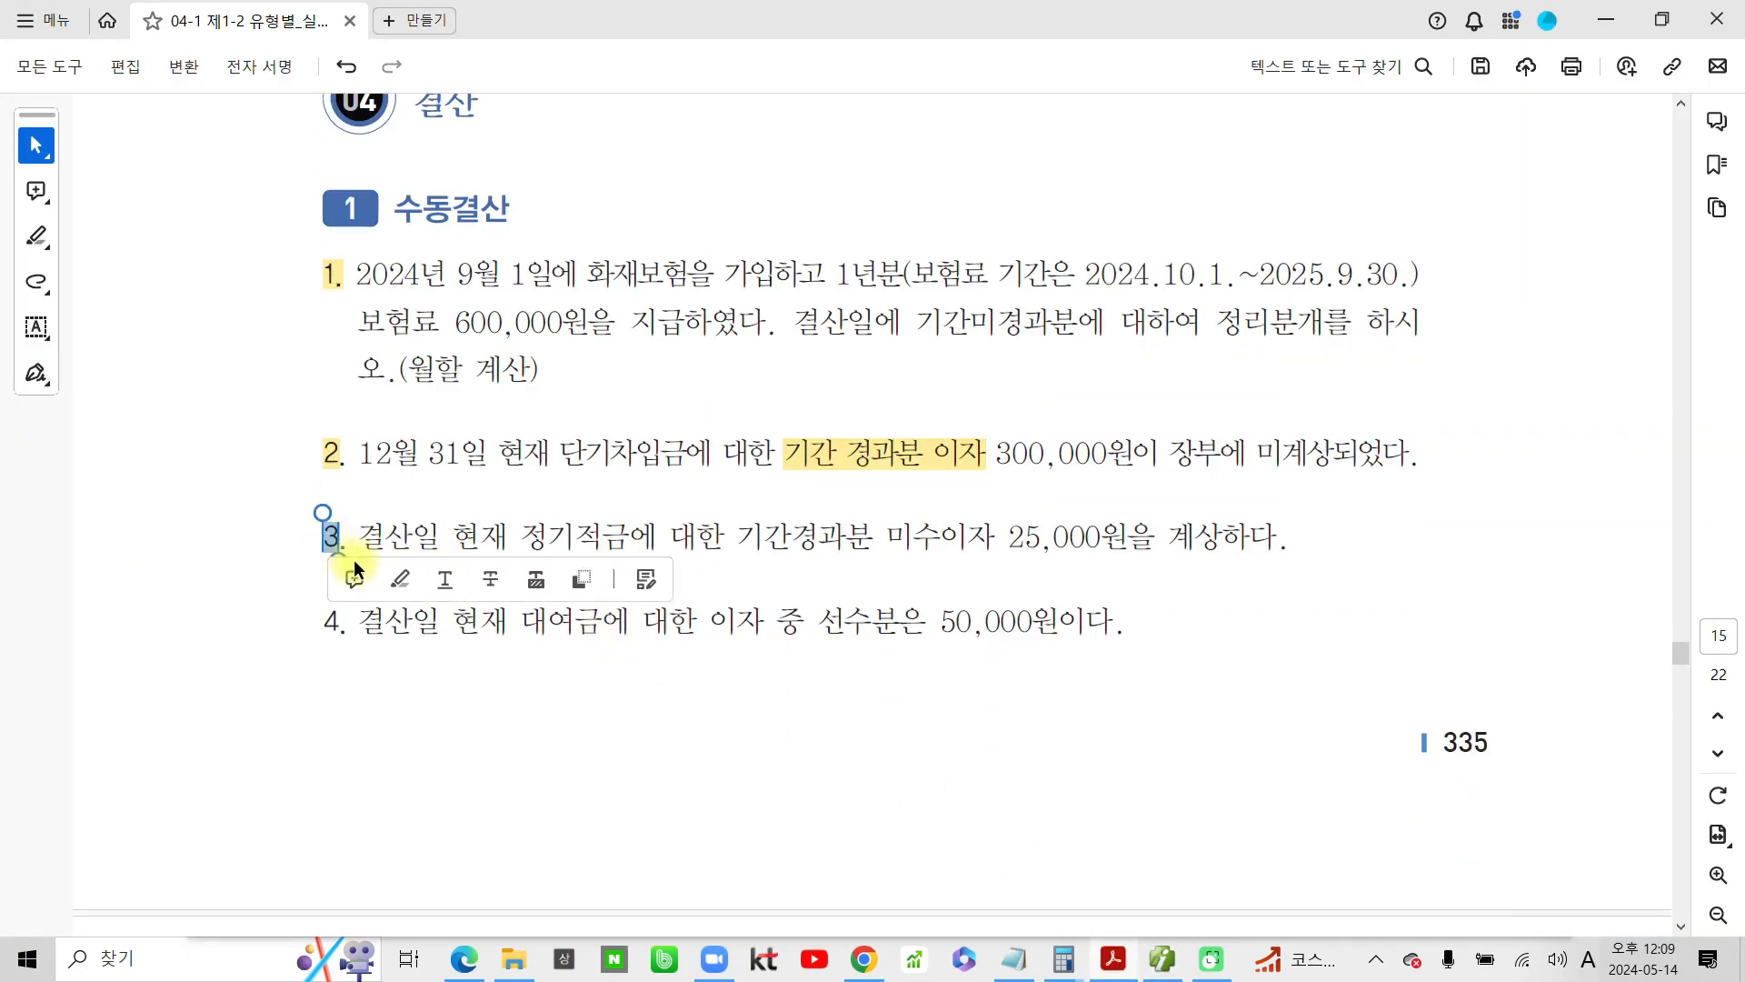
{"action": "left_click", "coordinate": [390, 577]}
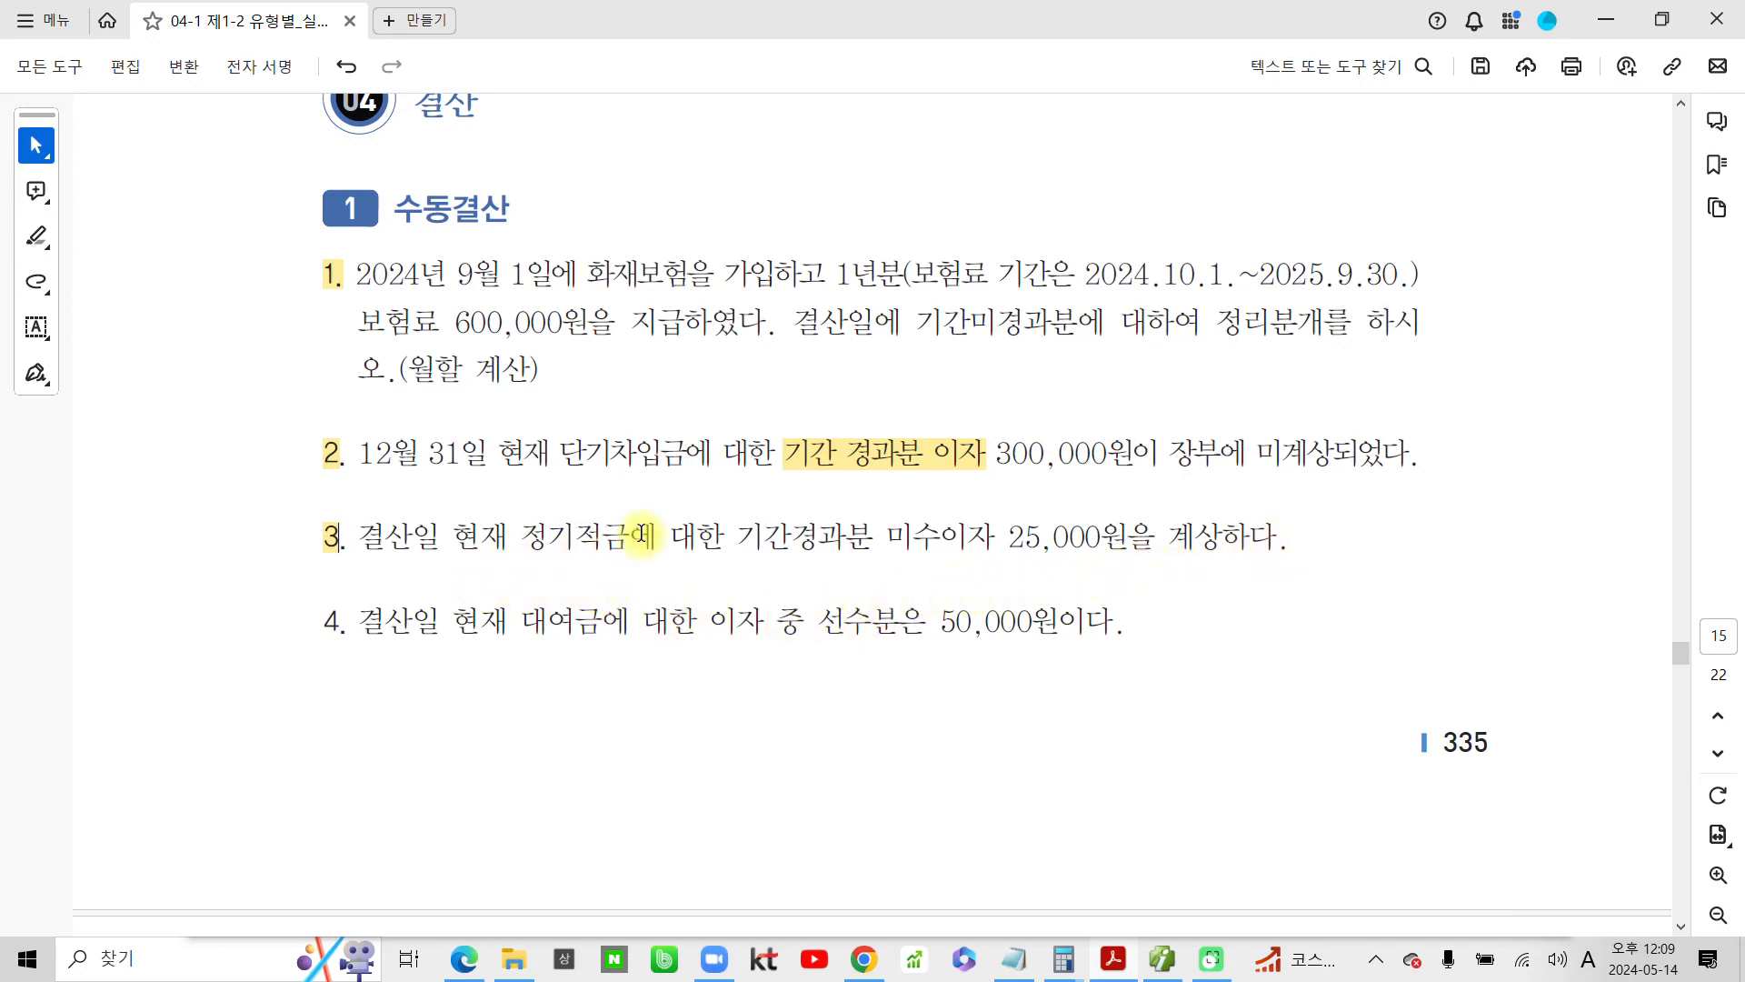
{"action": "left_click_drag", "start_coordinate": [725, 536], "coordinate": [998, 545]}
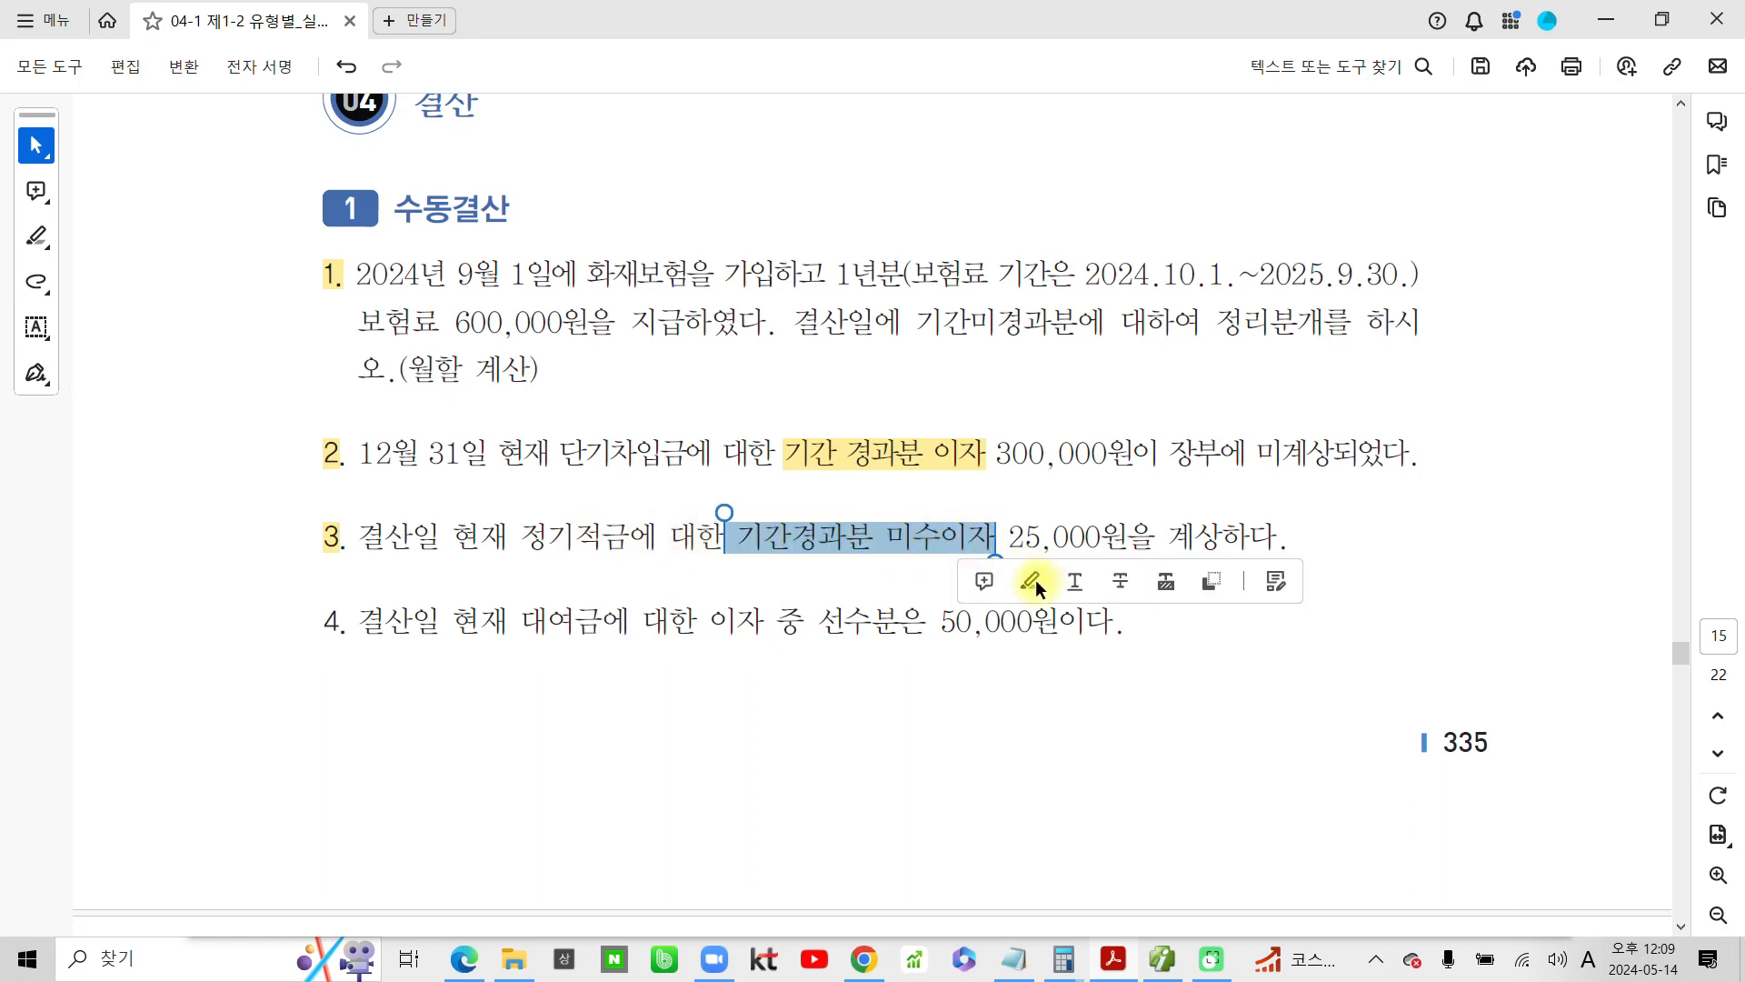
{"action": "left_click", "coordinate": [1032, 582]}
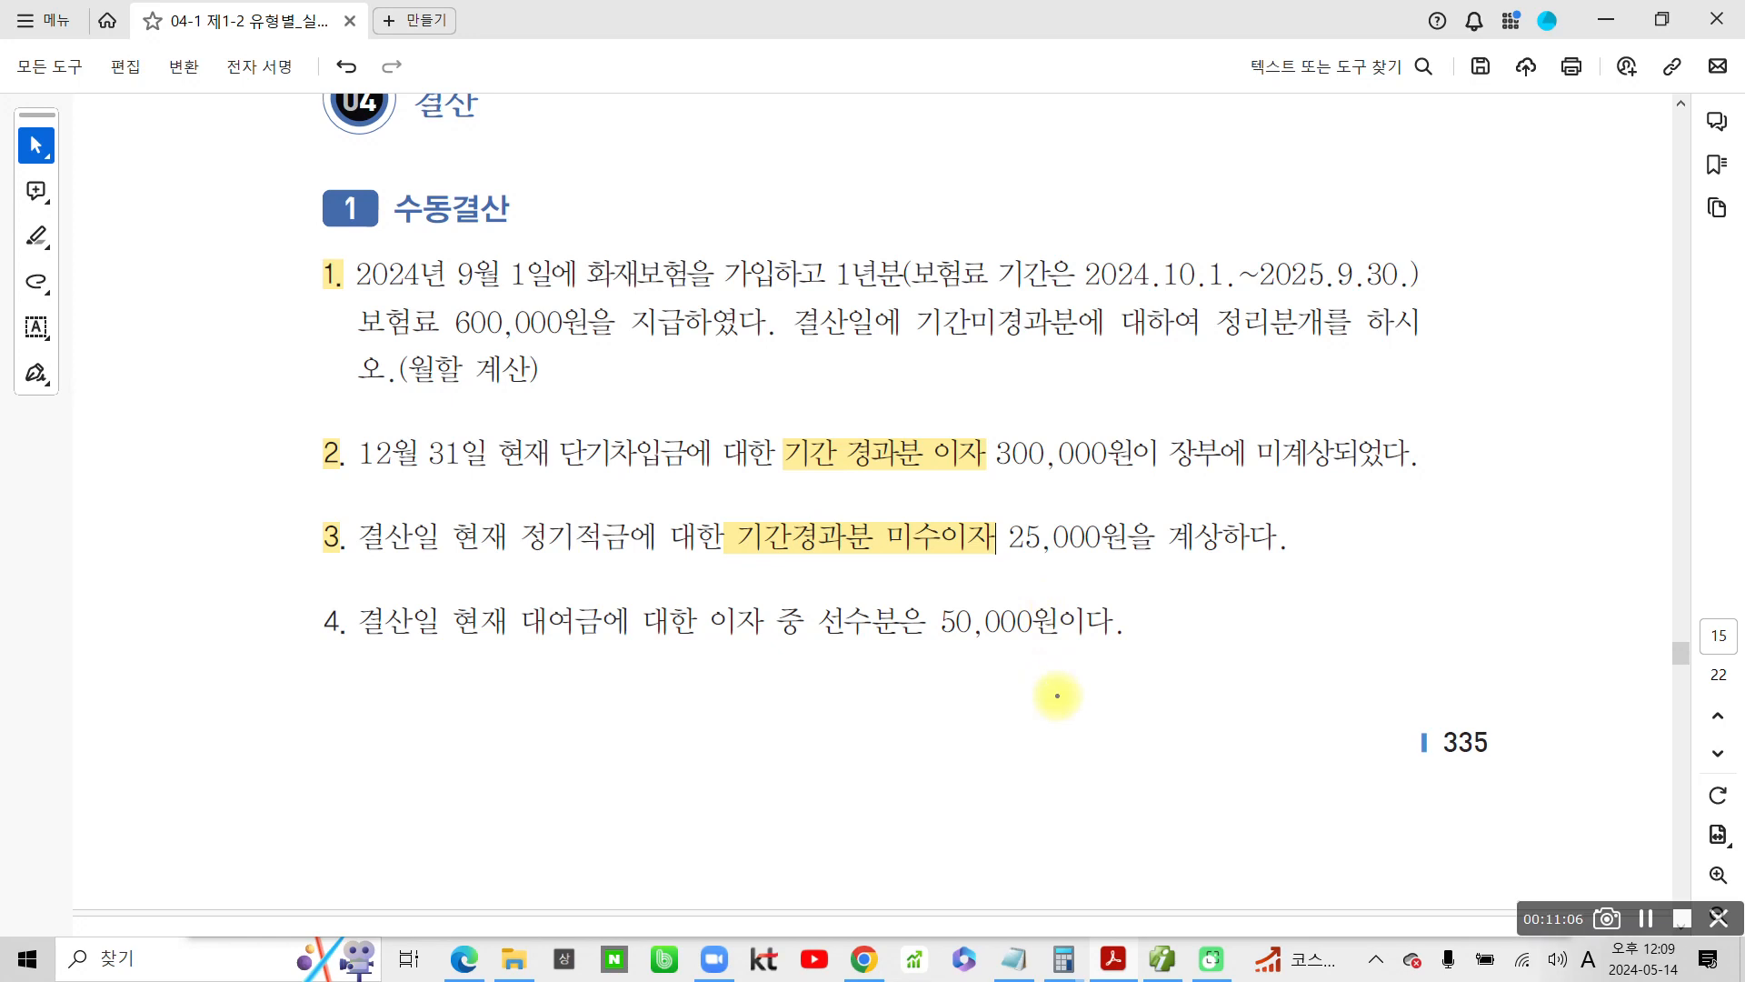
Write 이자수익 in blue beside problem 3 and underline 정기적금 and 25,000원
{"action": "mouse_move", "coordinate": [1181, 574]}
{"action": "left_mouse_down"}
{"action": "mouse_move", "coordinate": [1171, 596]}
{"action": "mouse_move", "coordinate": [1183, 576]}
{"action": "mouse_move", "coordinate": [1217, 620]}
{"action": "left_mouse_up"}
{"action": "mouse_move", "coordinate": [1227, 571]}
{"action": "left_mouse_down"}
{"action": "mouse_move", "coordinate": [1258, 567]}
{"action": "mouse_move", "coordinate": [1229, 618]}
{"action": "left_mouse_up"}
{"action": "mouse_move", "coordinate": [1238, 589]}
{"action": "left_mouse_down"}
{"action": "mouse_move", "coordinate": [1272, 620]}
{"action": "mouse_move", "coordinate": [1294, 587]}
{"action": "left_mouse_up"}
{"action": "mouse_move", "coordinate": [1332, 556]}
{"action": "left_mouse_down"}
{"action": "mouse_move", "coordinate": [1309, 584]}
{"action": "mouse_move", "coordinate": [1347, 575]}
{"action": "mouse_move", "coordinate": [1361, 602]}
{"action": "left_mouse_up"}
{"action": "mouse_move", "coordinate": [1327, 603]}
{"action": "left_mouse_down"}
{"action": "mouse_move", "coordinate": [1327, 618]}
{"action": "mouse_move", "coordinate": [1378, 582]}
{"action": "mouse_move", "coordinate": [1409, 656]}
{"action": "left_mouse_up"}
{"action": "left_click_drag", "start_coordinate": [483, 557], "coordinate": [638, 548]}
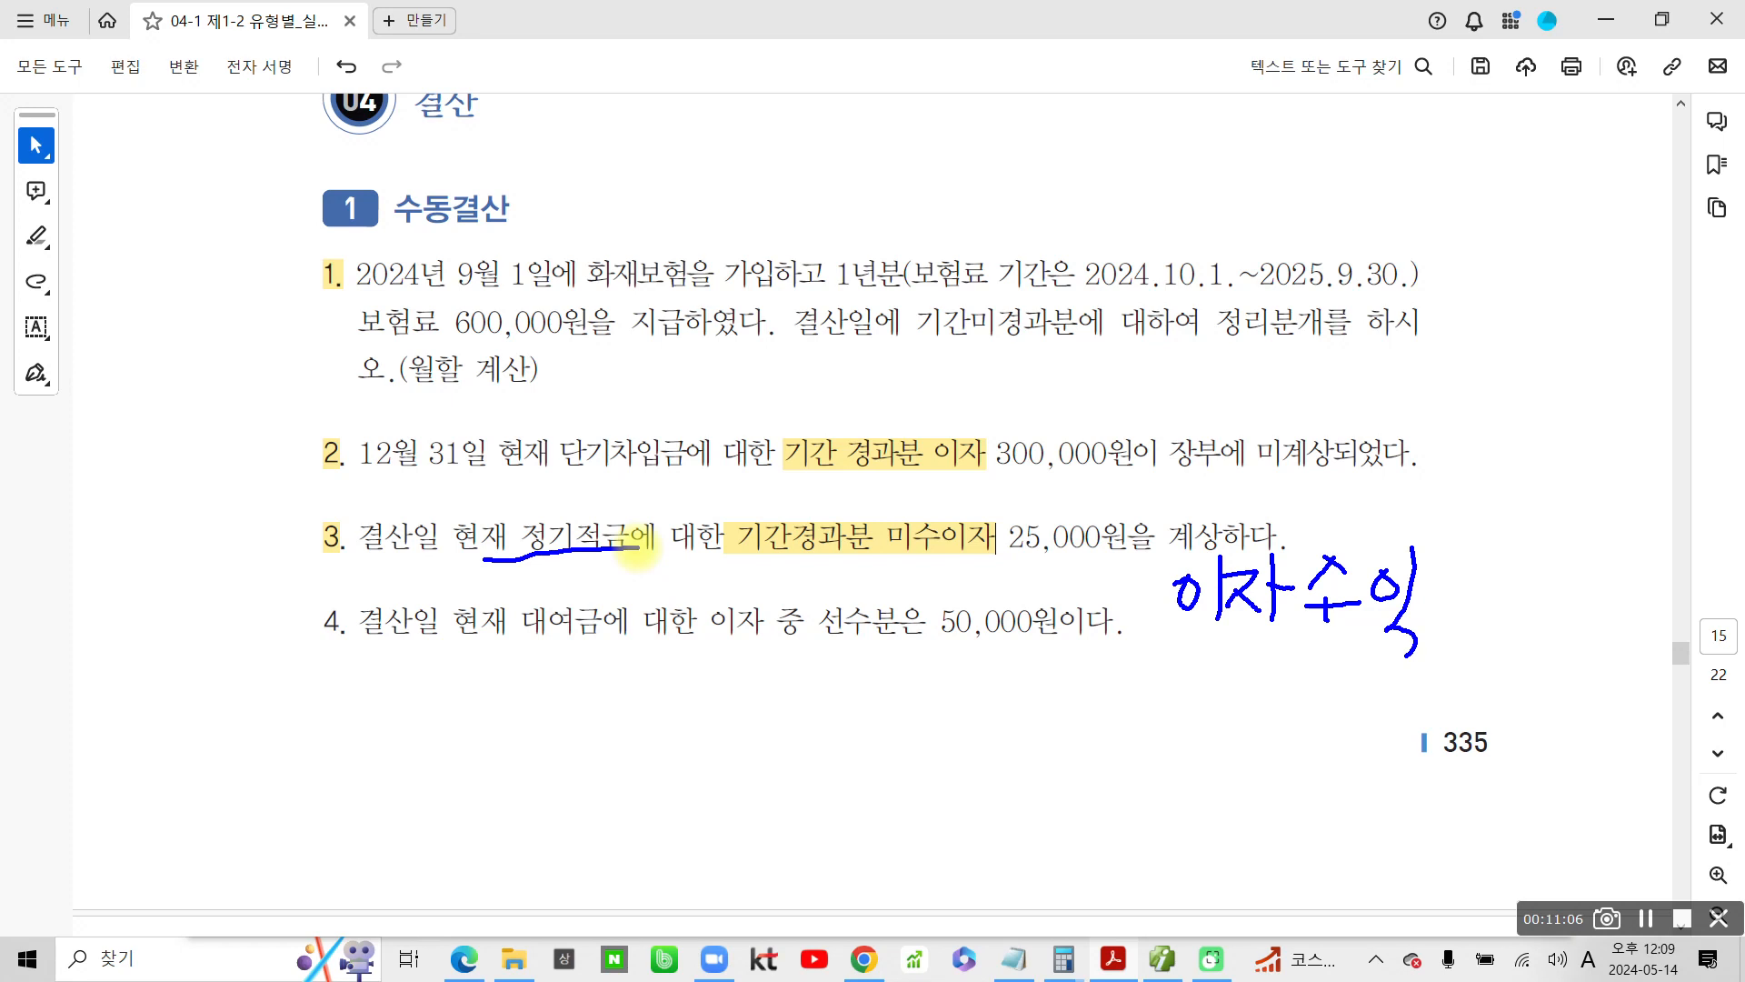
{"action": "left_click_drag", "start_coordinate": [986, 574], "coordinate": [1134, 566]}
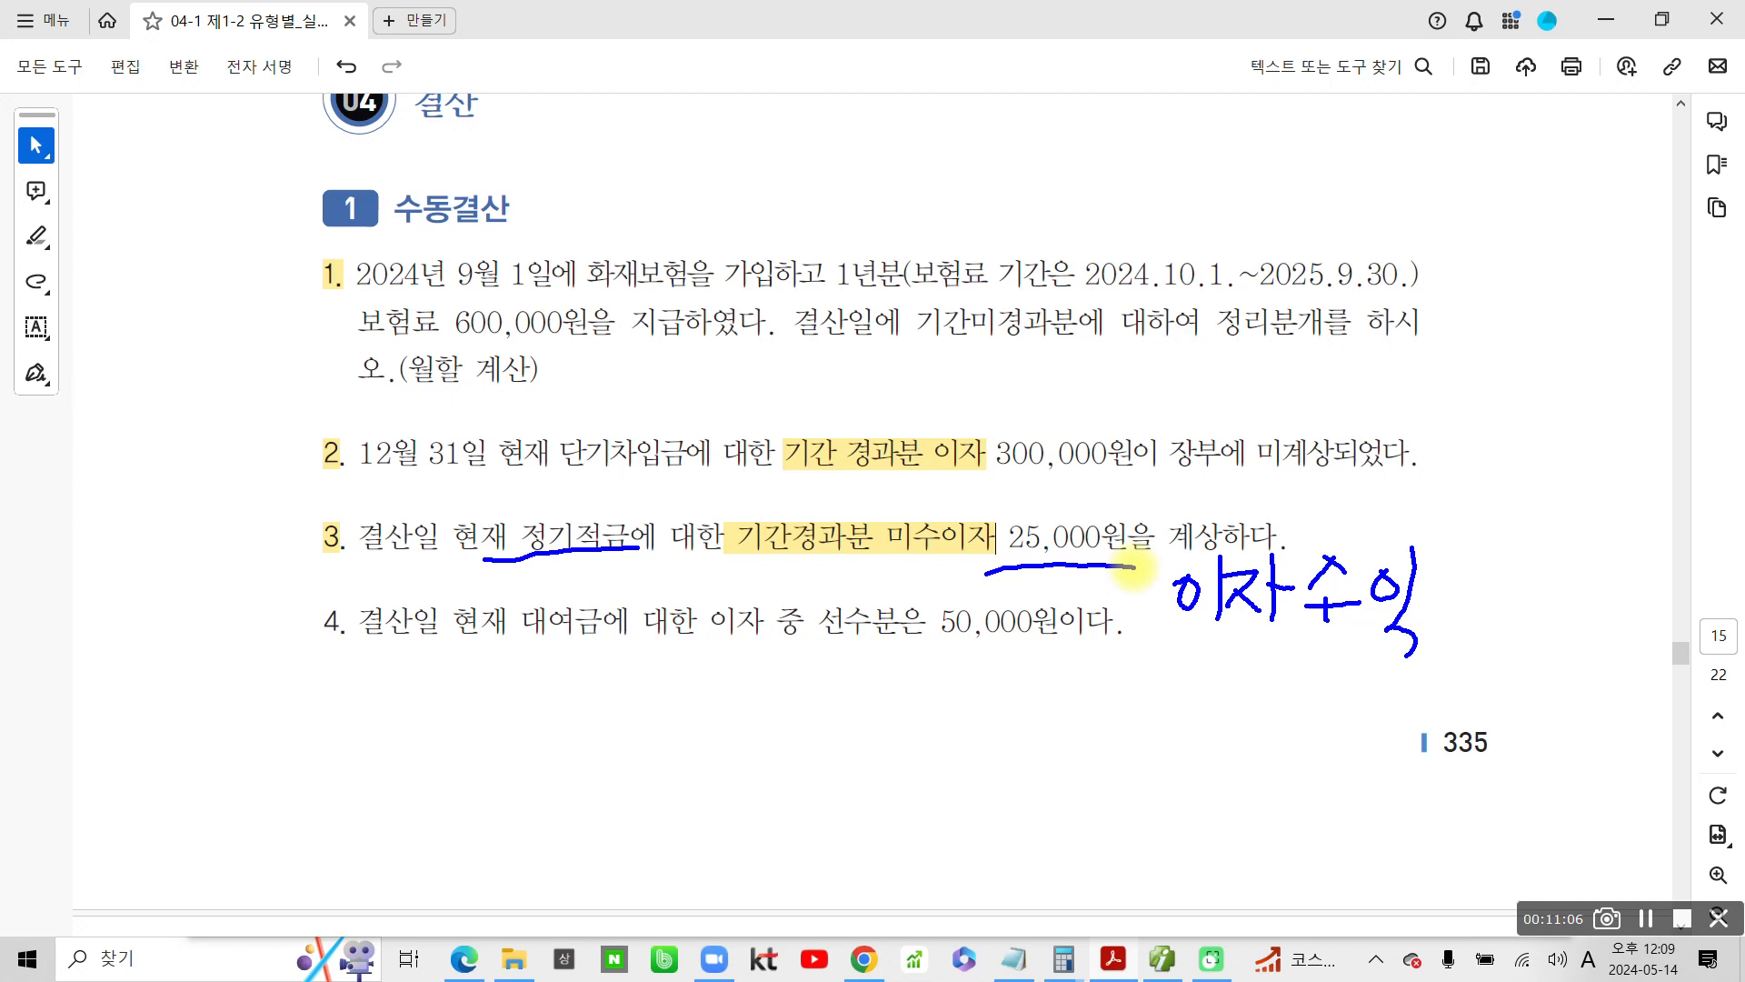
Write 대) in front of 이자수익 and add an underlined 차) 미수수익 in blue below problem 3
{"action": "mouse_move", "coordinate": [1035, 591]}
{"action": "left_mouse_down"}
{"action": "mouse_move", "coordinate": [1084, 587]}
{"action": "mouse_move", "coordinate": [1102, 652]}
{"action": "mouse_move", "coordinate": [1121, 619]}
{"action": "left_mouse_up"}
{"action": "mouse_move", "coordinate": [1126, 585]}
{"action": "left_mouse_down"}
{"action": "mouse_move", "coordinate": [1127, 649]}
{"action": "mouse_move", "coordinate": [1155, 641]}
{"action": "mouse_move", "coordinate": [1120, 686]}
{"action": "left_mouse_up"}
{"action": "mouse_move", "coordinate": [489, 562]}
{"action": "left_mouse_down"}
{"action": "mouse_move", "coordinate": [480, 636]}
{"action": "mouse_move", "coordinate": [557, 645]}
{"action": "left_mouse_up"}
{"action": "left_click_drag", "start_coordinate": [550, 559], "coordinate": [552, 677]}
{"action": "mouse_move", "coordinate": [626, 578]}
{"action": "left_mouse_down"}
{"action": "mouse_move", "coordinate": [626, 647]}
{"action": "mouse_move", "coordinate": [655, 571]}
{"action": "mouse_move", "coordinate": [652, 642]}
{"action": "left_mouse_up"}
{"action": "left_click_drag", "start_coordinate": [626, 645], "coordinate": [652, 642]}
{"action": "mouse_move", "coordinate": [670, 543]}
{"action": "left_mouse_down"}
{"action": "mouse_move", "coordinate": [670, 673]}
{"action": "mouse_move", "coordinate": [672, 632]}
{"action": "mouse_move", "coordinate": [753, 611]}
{"action": "left_mouse_up"}
{"action": "mouse_move", "coordinate": [672, 636]}
{"action": "left_mouse_down"}
{"action": "mouse_move", "coordinate": [759, 622]}
{"action": "mouse_move", "coordinate": [731, 684]}
{"action": "left_mouse_up"}
{"action": "mouse_move", "coordinate": [768, 540]}
{"action": "left_mouse_down"}
{"action": "mouse_move", "coordinate": [751, 600]}
{"action": "mouse_move", "coordinate": [800, 611]}
{"action": "left_mouse_up"}
{"action": "mouse_move", "coordinate": [722, 633]}
{"action": "left_mouse_down"}
{"action": "mouse_move", "coordinate": [807, 627]}
{"action": "mouse_move", "coordinate": [760, 683]}
{"action": "left_mouse_up"}
{"action": "left_click_drag", "start_coordinate": [804, 580], "coordinate": [834, 627]}
{"action": "left_click_drag", "start_coordinate": [798, 653], "coordinate": [834, 688]}
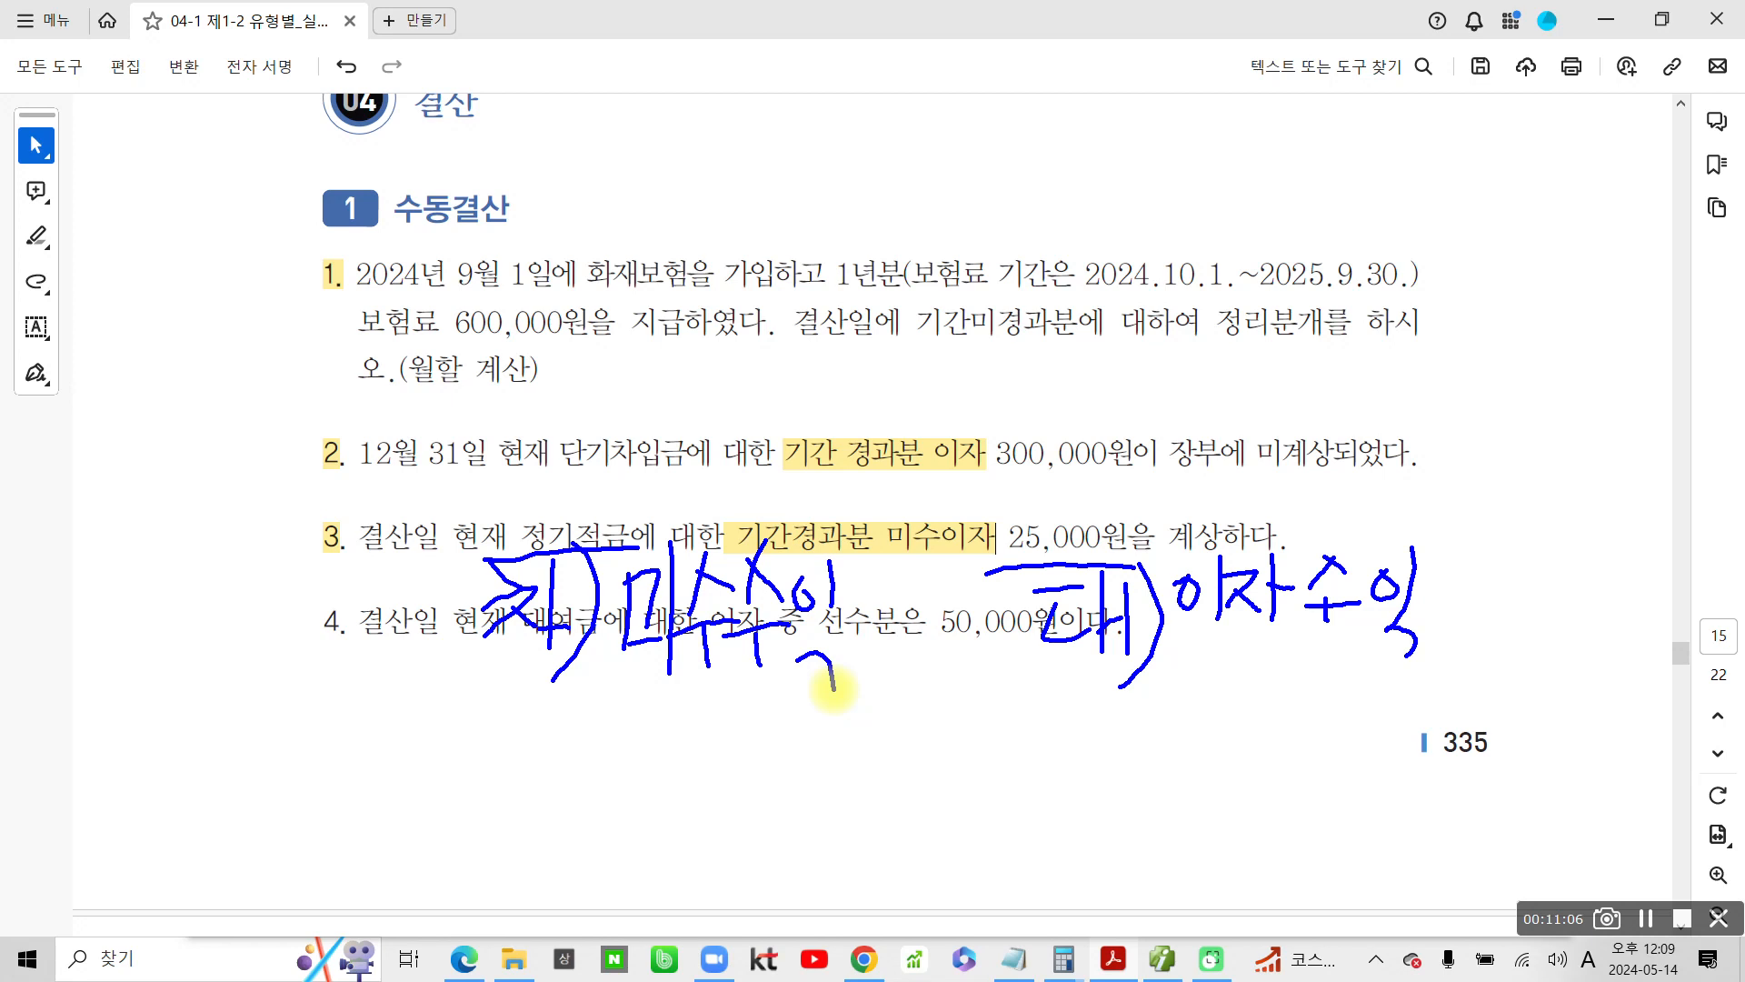
{"action": "left_click_drag", "start_coordinate": [587, 705], "coordinate": [850, 721]}
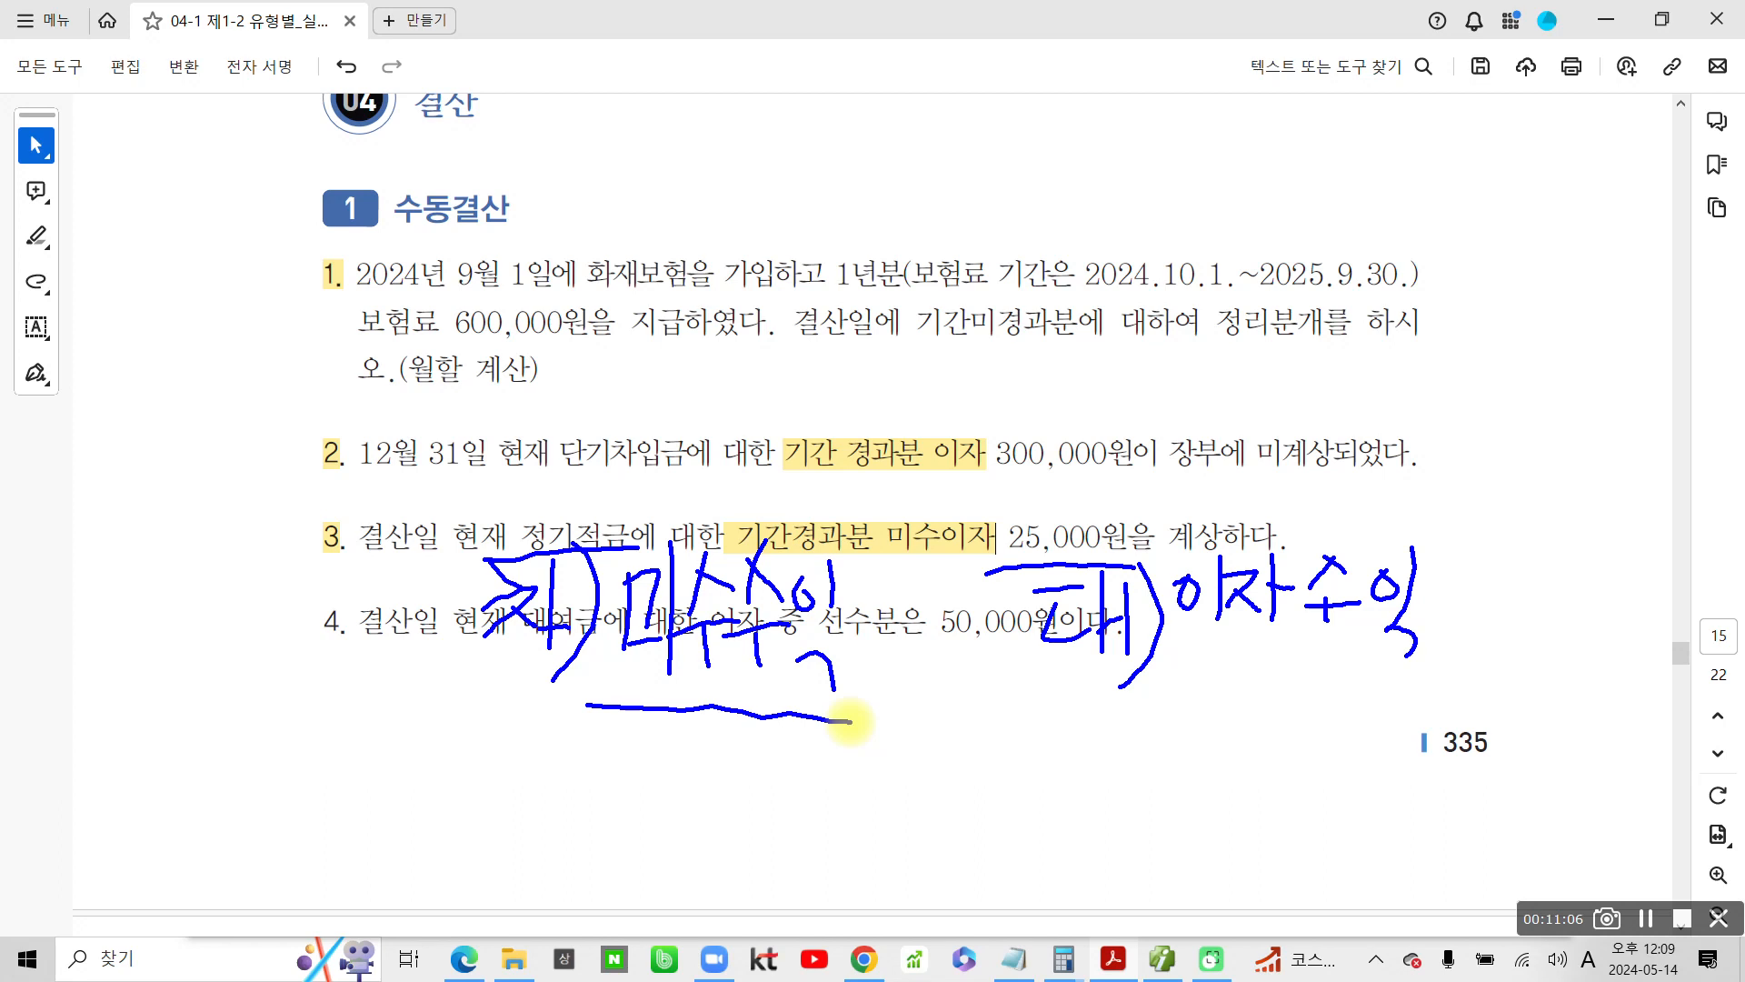
Draw an arrow from problem 3 to an underlined blue note 수익의 예상, and link that note to 미수수익
{"action": "left_click_drag", "start_coordinate": [303, 538], "coordinate": [139, 736]}
{"action": "mouse_move", "coordinate": [166, 706]}
{"action": "left_mouse_down"}
{"action": "mouse_move", "coordinate": [202, 766]}
{"action": "mouse_move", "coordinate": [164, 809]}
{"action": "left_mouse_up"}
{"action": "left_click_drag", "start_coordinate": [235, 734], "coordinate": [231, 764]}
{"action": "mouse_move", "coordinate": [271, 691]}
{"action": "left_mouse_down"}
{"action": "mouse_move", "coordinate": [273, 831]}
{"action": "mouse_move", "coordinate": [235, 812]}
{"action": "left_mouse_up"}
{"action": "left_click_drag", "start_coordinate": [317, 745], "coordinate": [320, 770]}
{"action": "mouse_move", "coordinate": [293, 804]}
{"action": "left_mouse_down"}
{"action": "mouse_move", "coordinate": [356, 796]}
{"action": "mouse_move", "coordinate": [337, 827]}
{"action": "left_mouse_up"}
{"action": "left_click_drag", "start_coordinate": [377, 775], "coordinate": [420, 822]}
{"action": "left_click_drag", "start_coordinate": [439, 764], "coordinate": [445, 807]}
{"action": "left_click_drag", "start_coordinate": [466, 780], "coordinate": [496, 798]}
{"action": "mouse_move", "coordinate": [501, 748]}
{"action": "left_mouse_down"}
{"action": "mouse_move", "coordinate": [502, 807]}
{"action": "mouse_move", "coordinate": [527, 775]}
{"action": "left_mouse_up"}
{"action": "left_click_drag", "start_coordinate": [498, 835], "coordinate": [498, 841]}
{"action": "left_click_drag", "start_coordinate": [123, 828], "coordinate": [544, 904]}
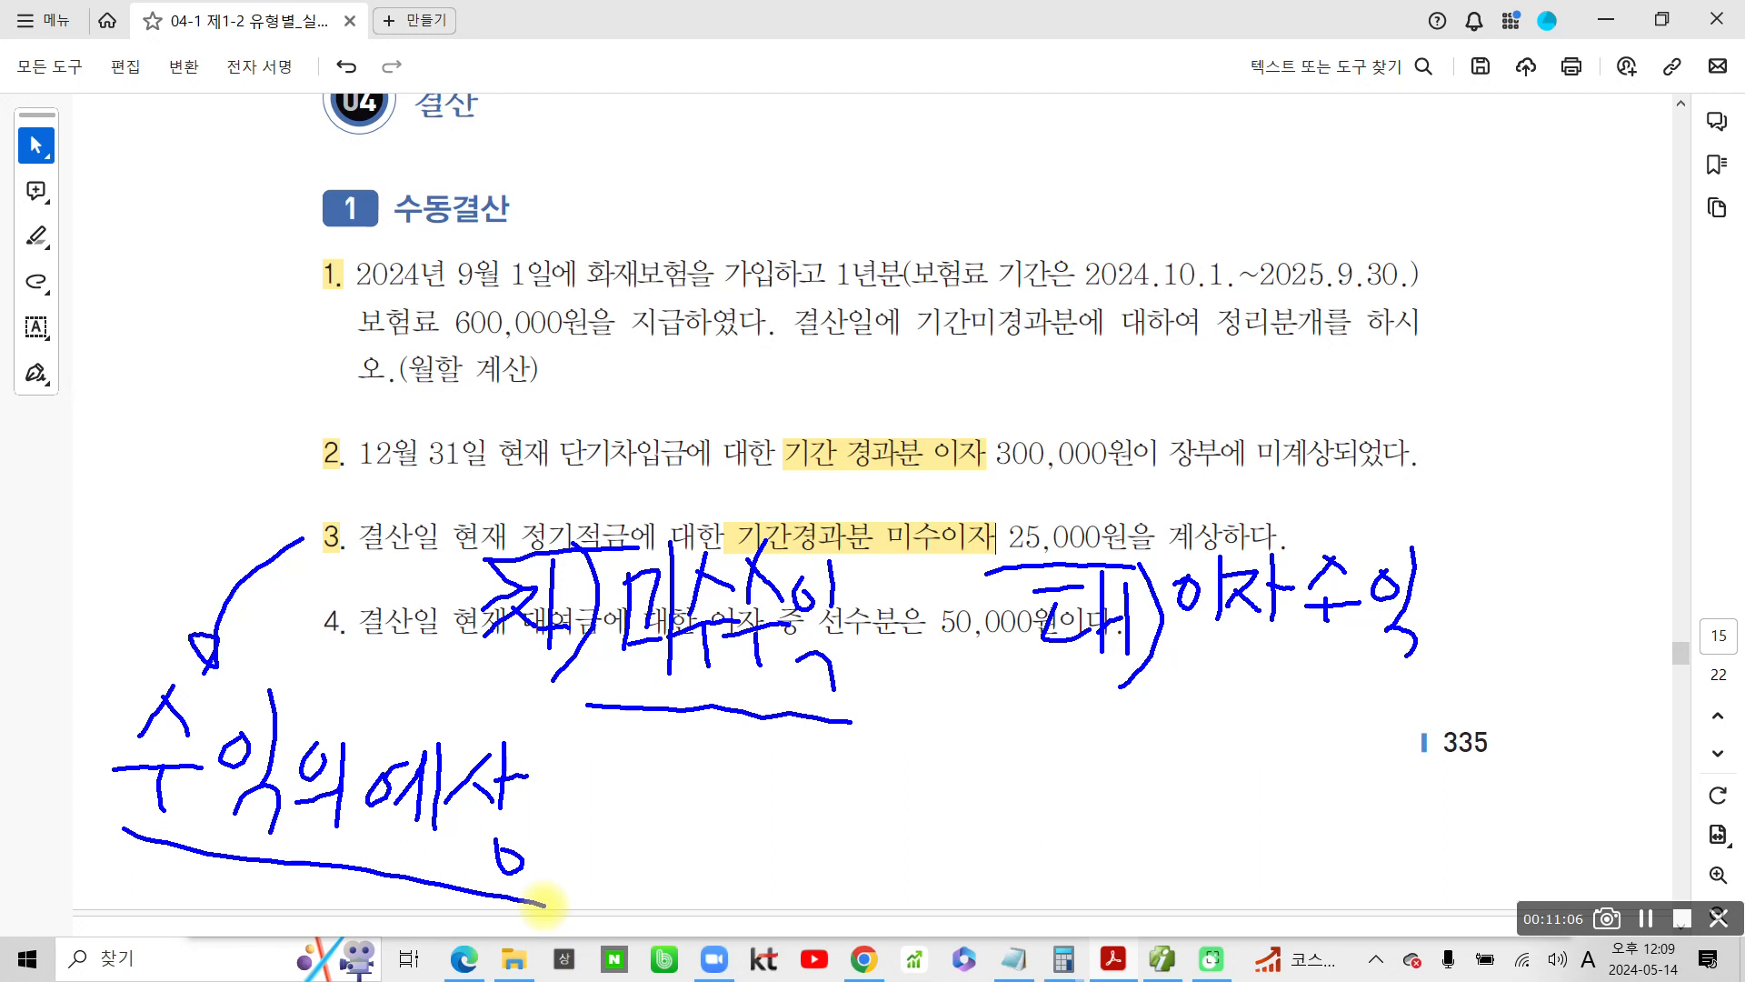
{"action": "left_click_drag", "start_coordinate": [571, 846], "coordinate": [714, 732]}
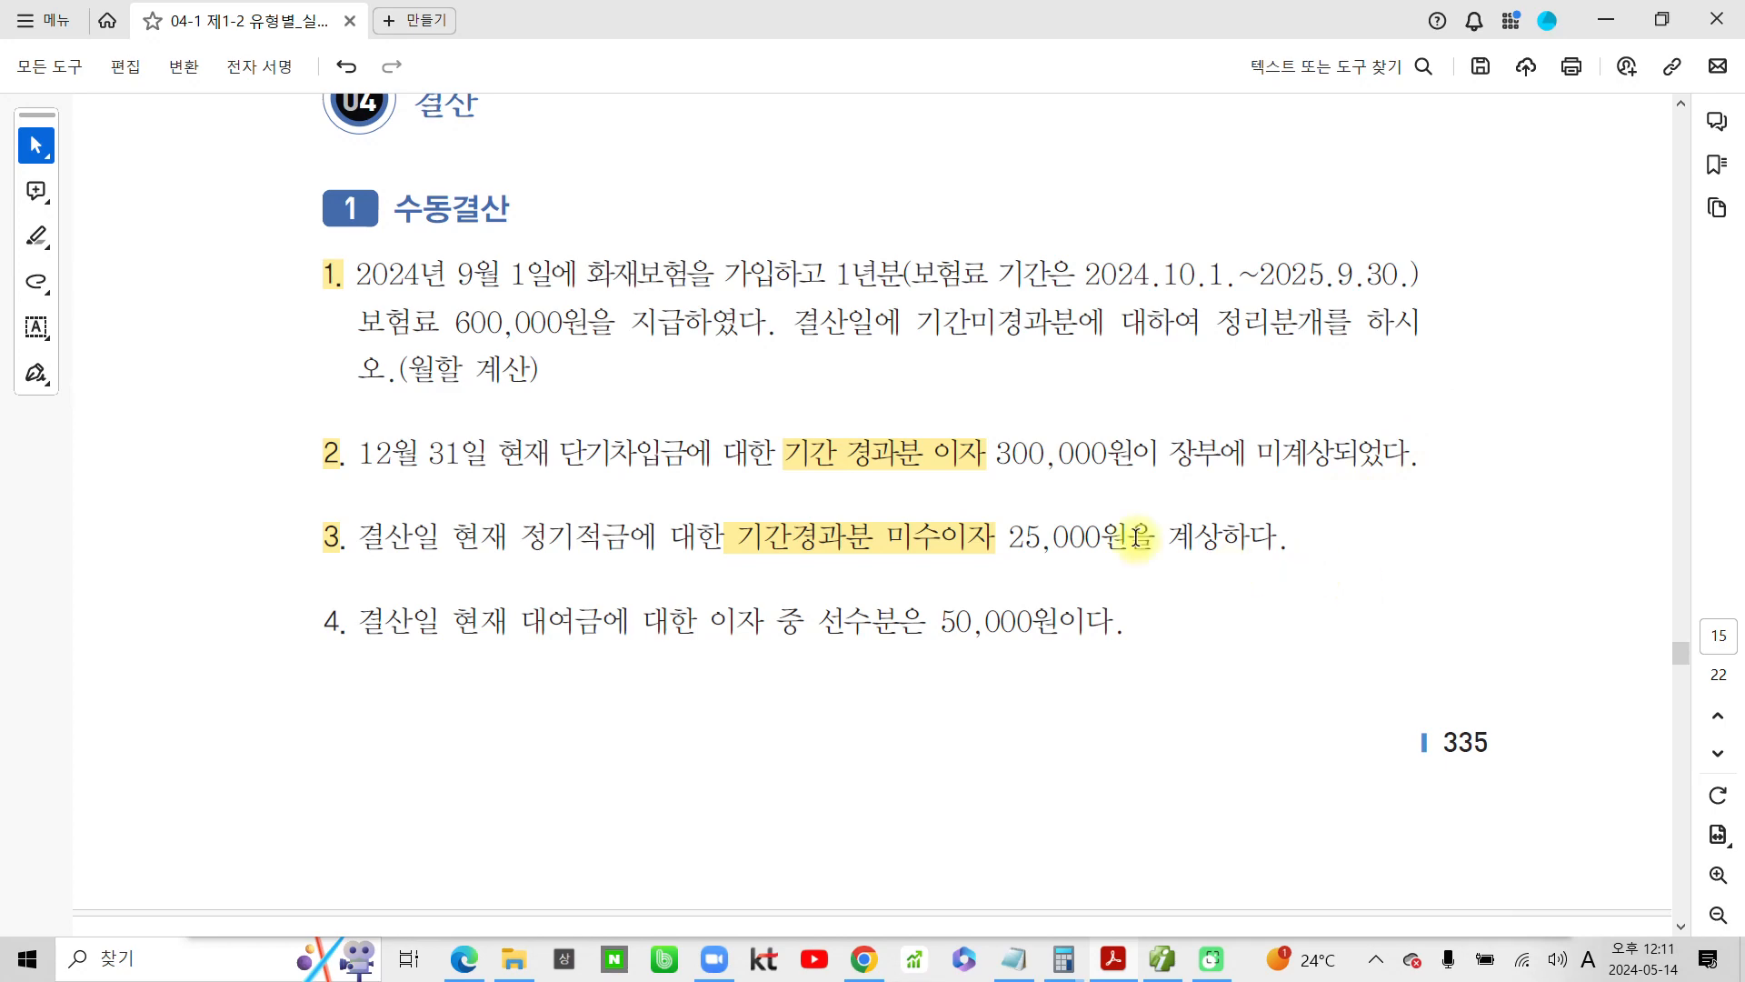
Switch to the accounting program and add a 12/31 debit (차변) line for account 116 미수수익 with 25,000
{"action": "left_click", "coordinate": [1162, 958]}
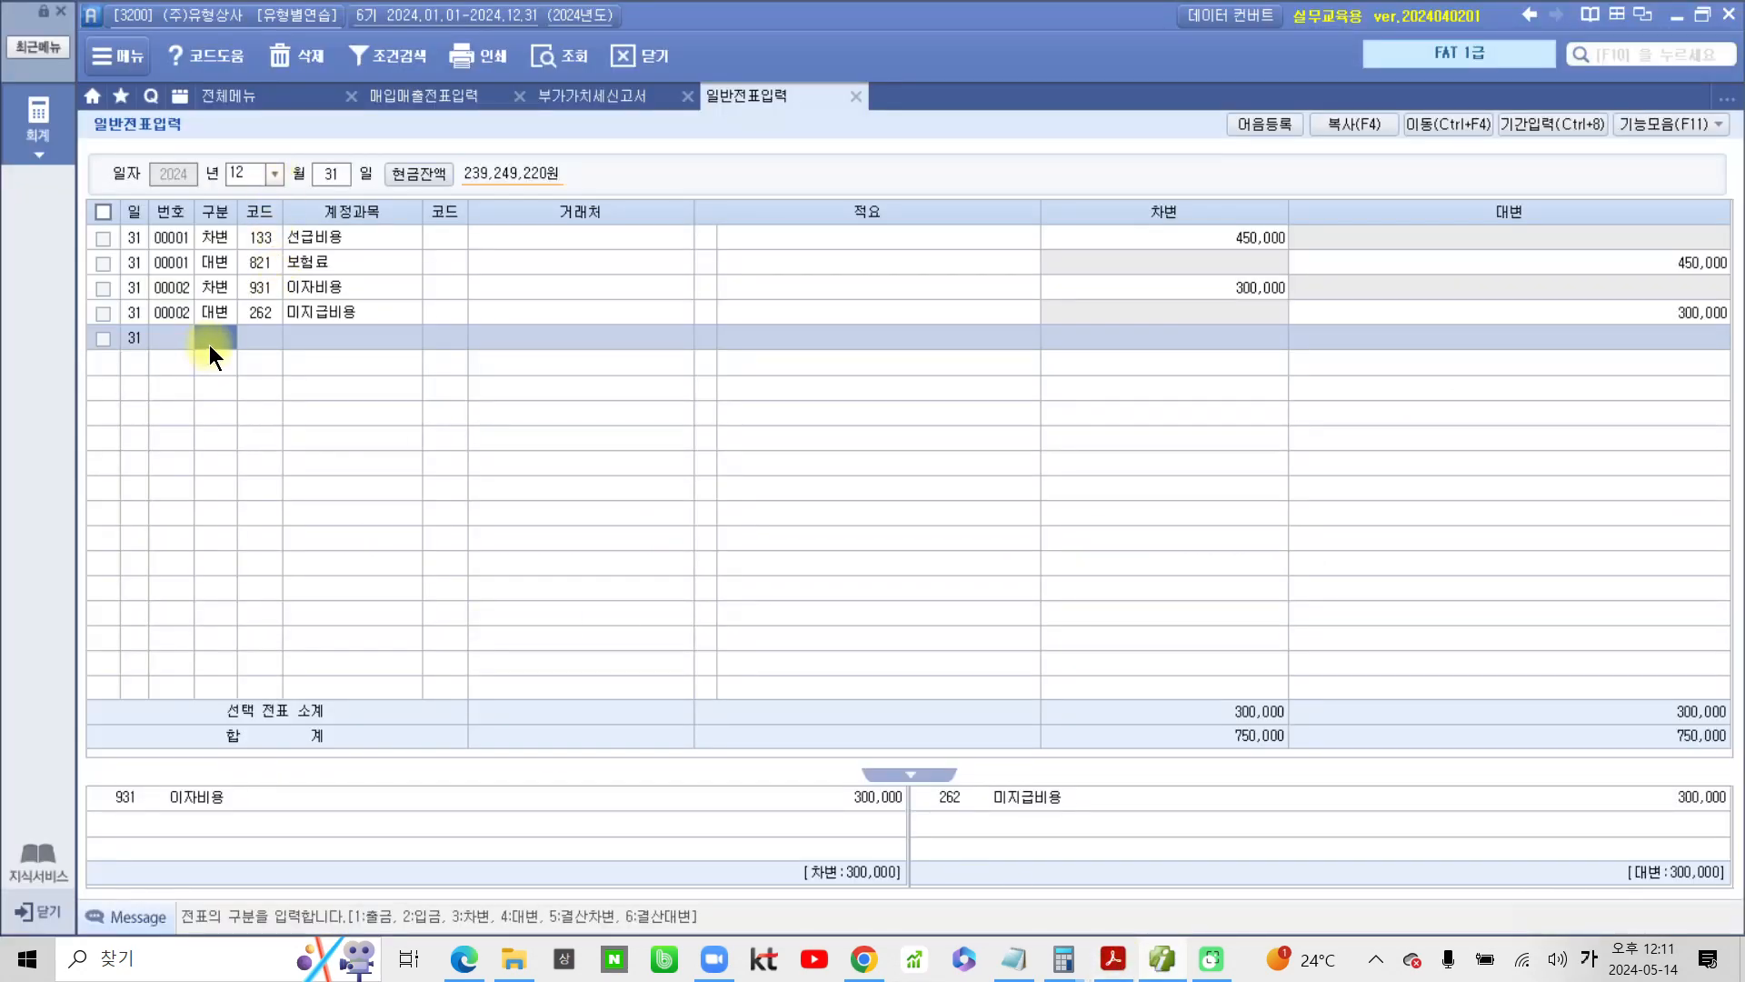
{"action": "type", "text": "3"}
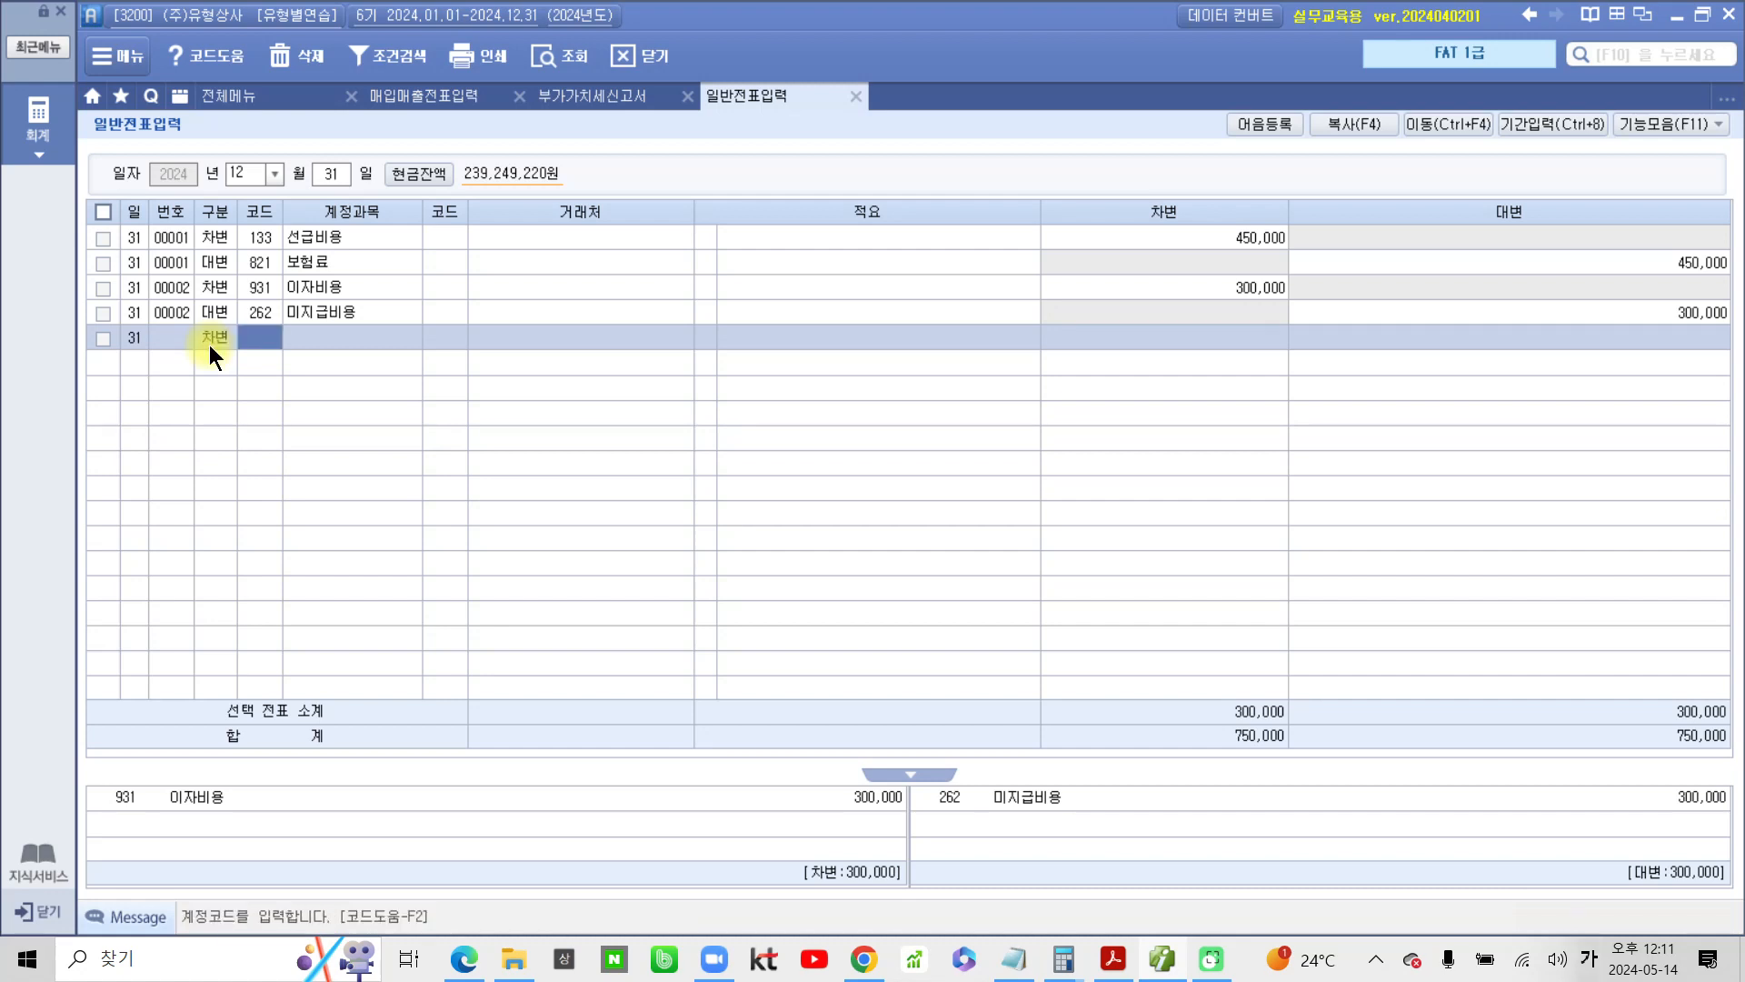
{"action": "type", "text": "미수"}
{"action": "key", "text": "Return"}
{"action": "key", "text": "Down"}
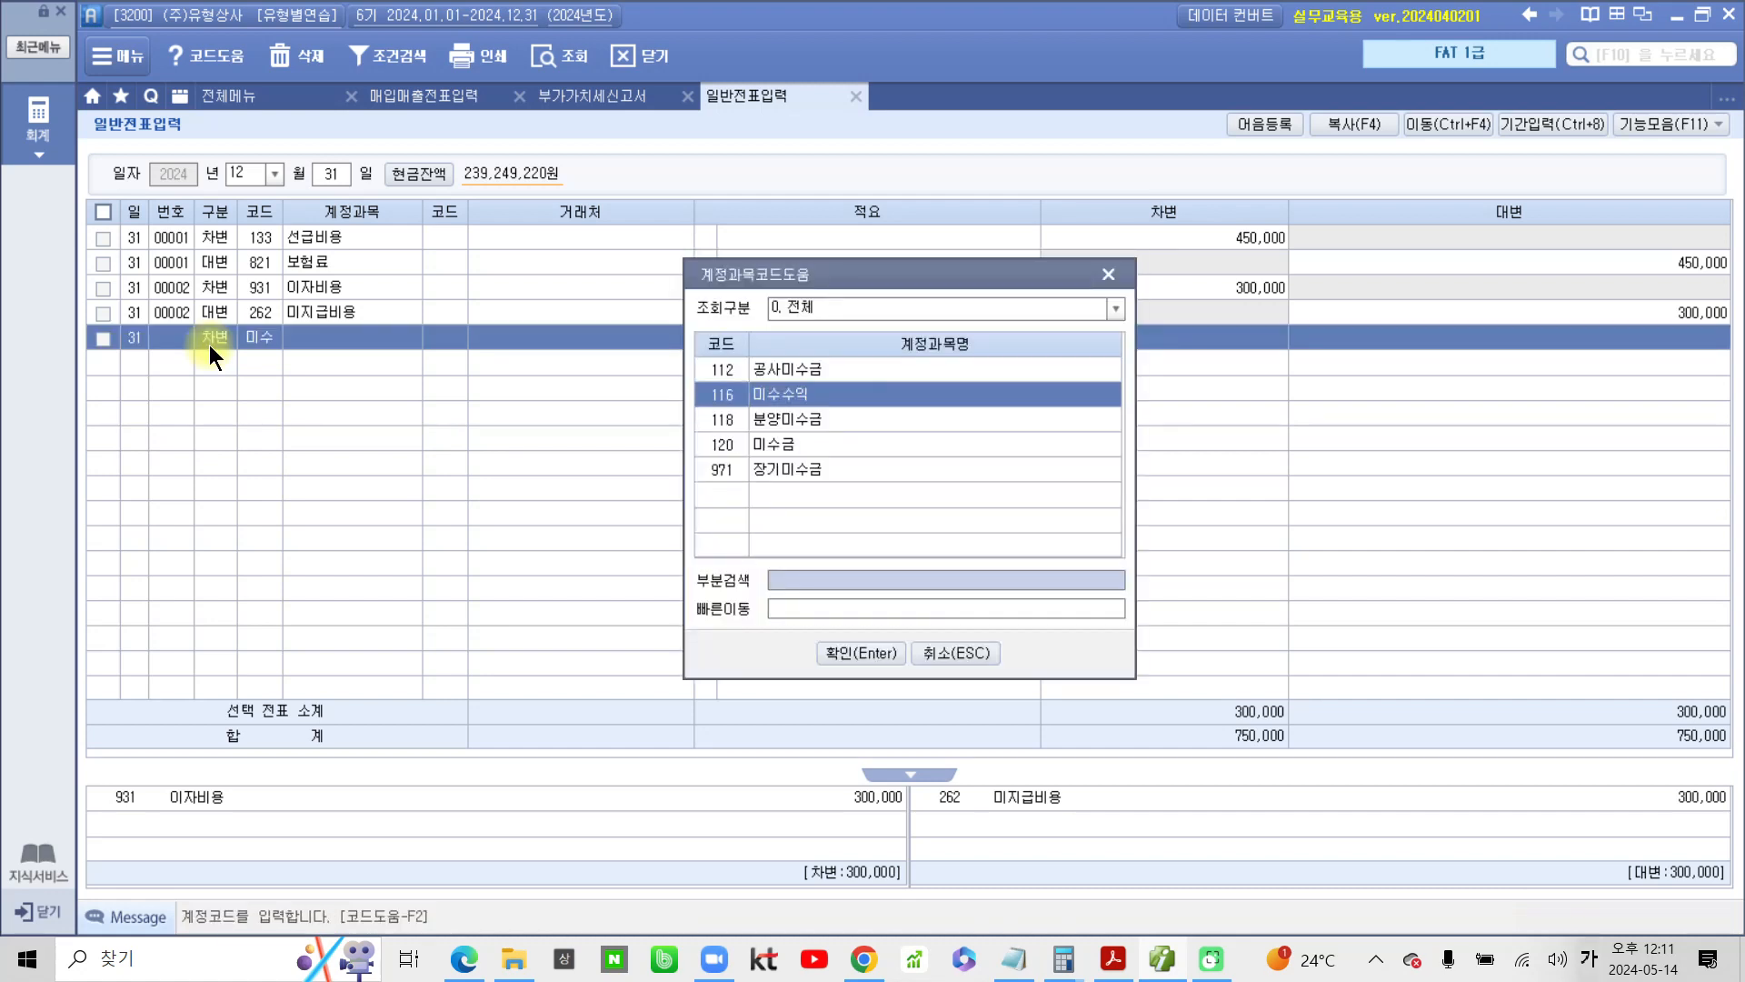
{"action": "key", "text": "Return"}
{"action": "key", "text": "Return"}
{"action": "key", "text": "Return"}
{"action": "key", "text": "Return"}
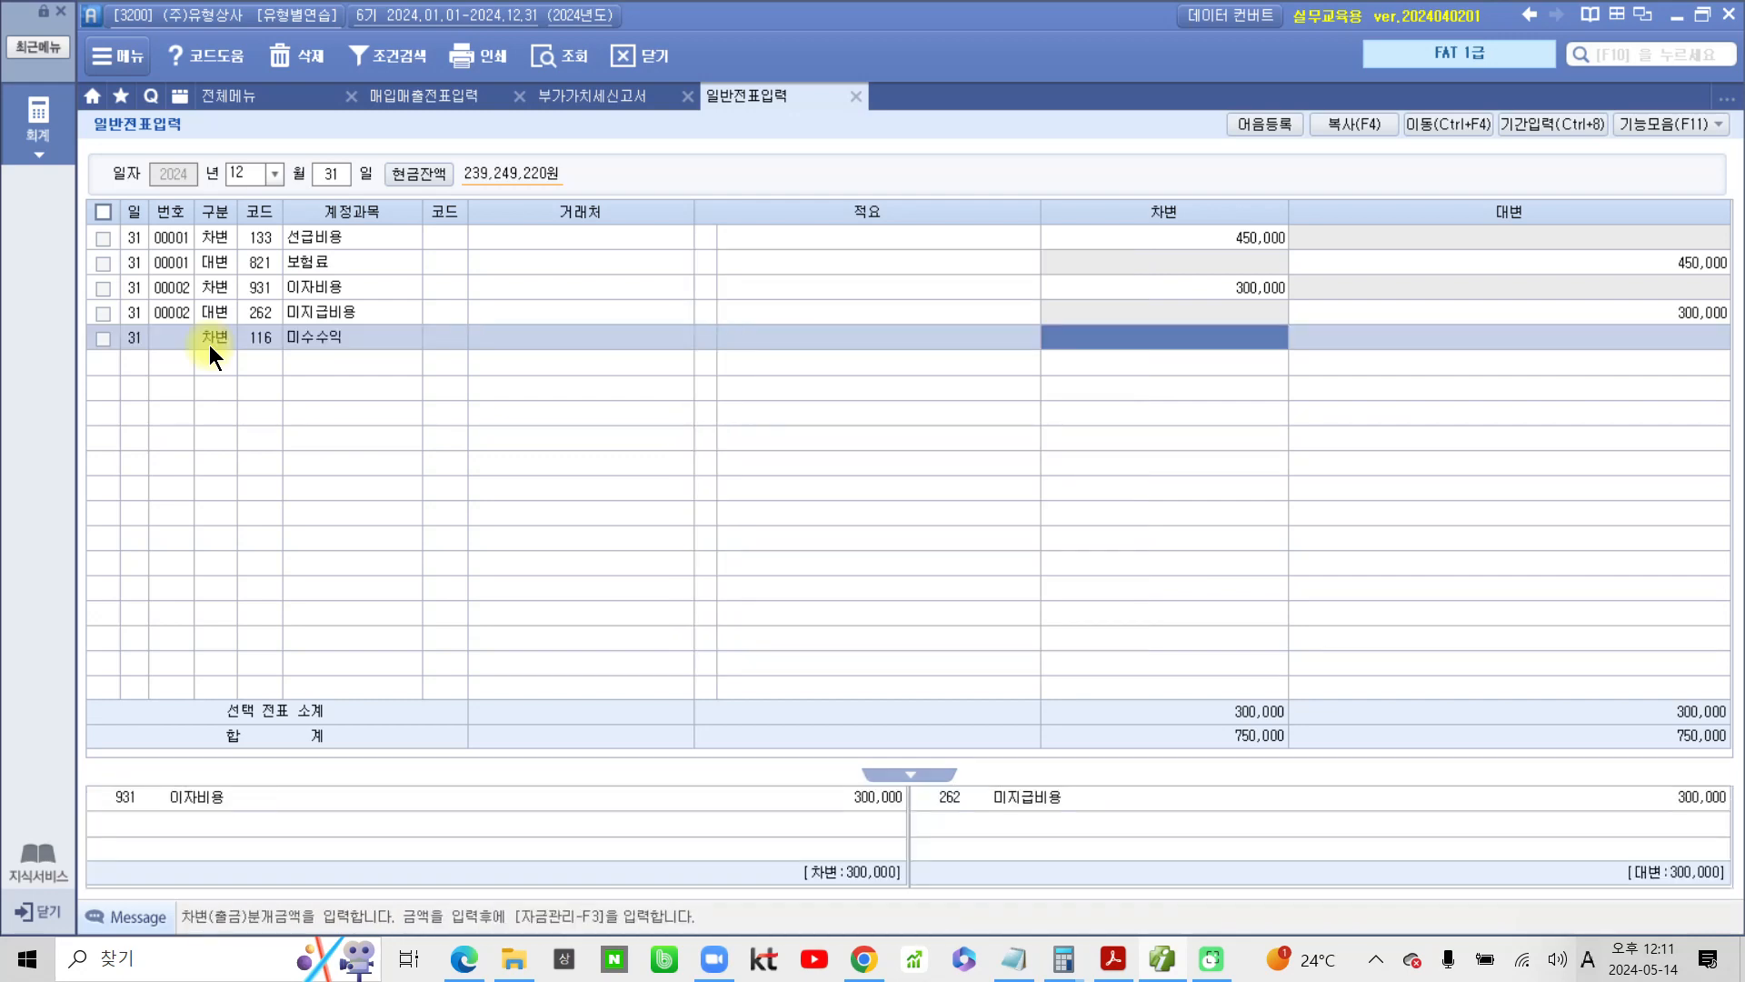
{"action": "type", "text": "250000"}
{"action": "key", "text": "Return"}
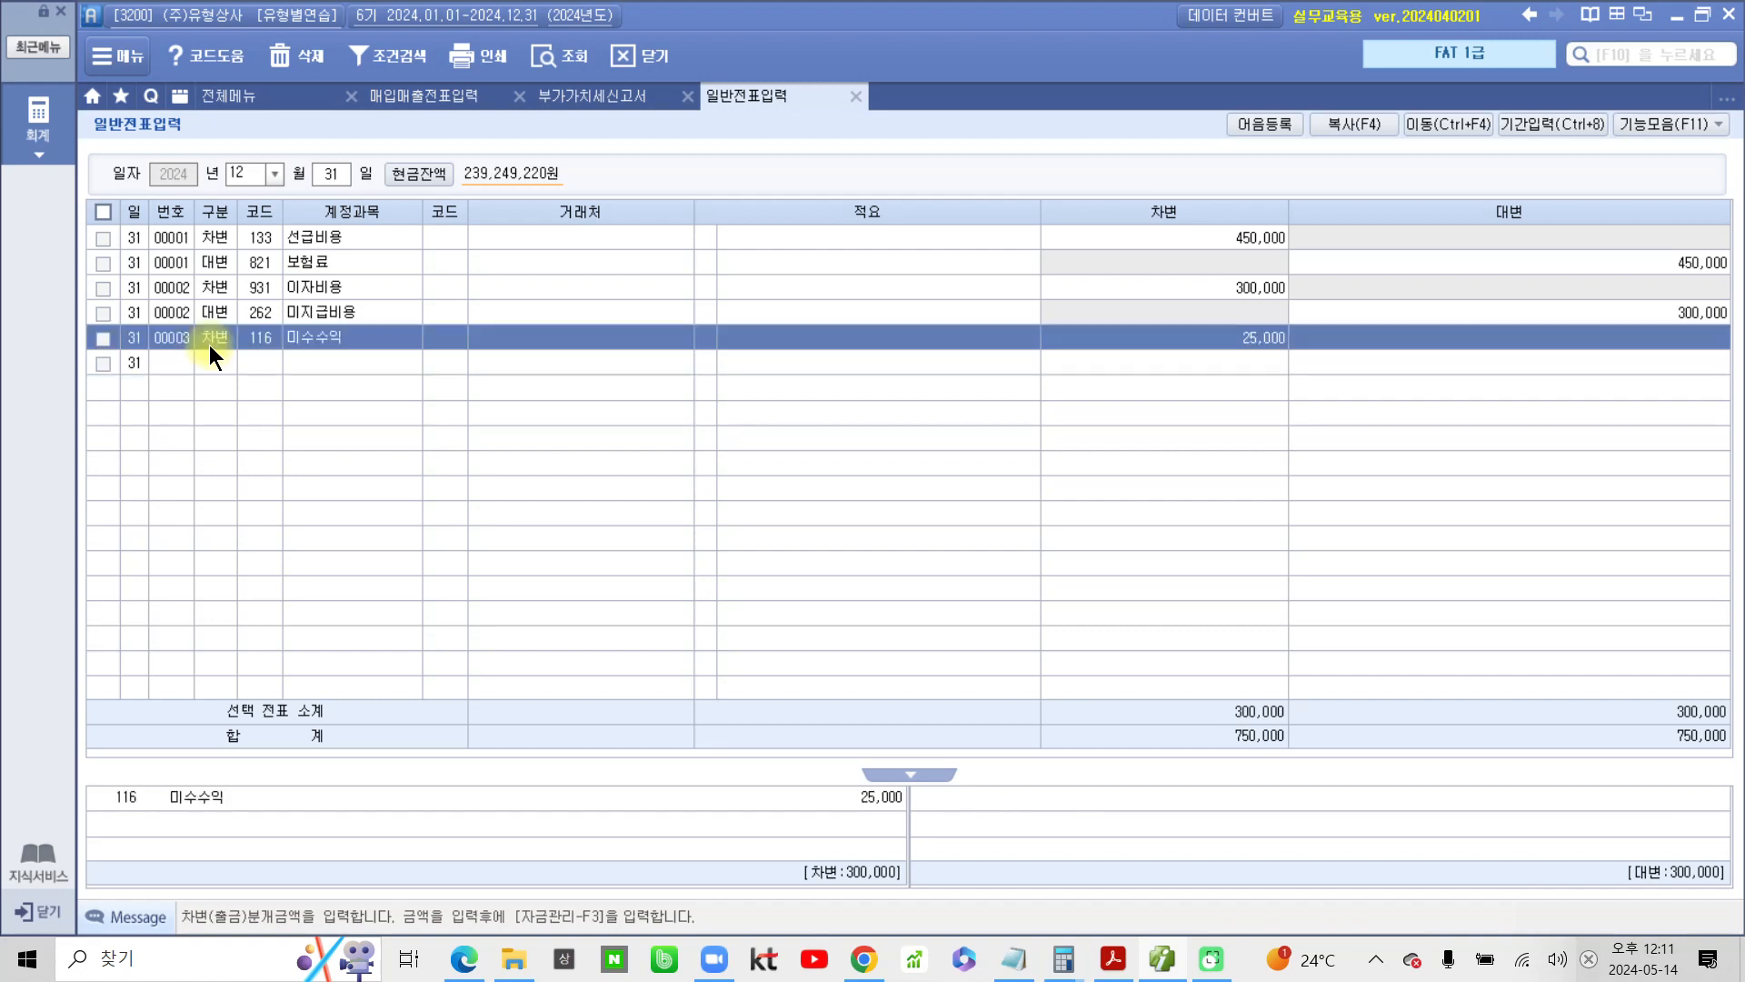
Add the matching 12/31 credit (대변) line for account 901 이자수익 with an amount of 25,000
{"action": "type", "text": "4"}
{"action": "type", "text": "이자"}
{"action": "key", "text": "Return"}
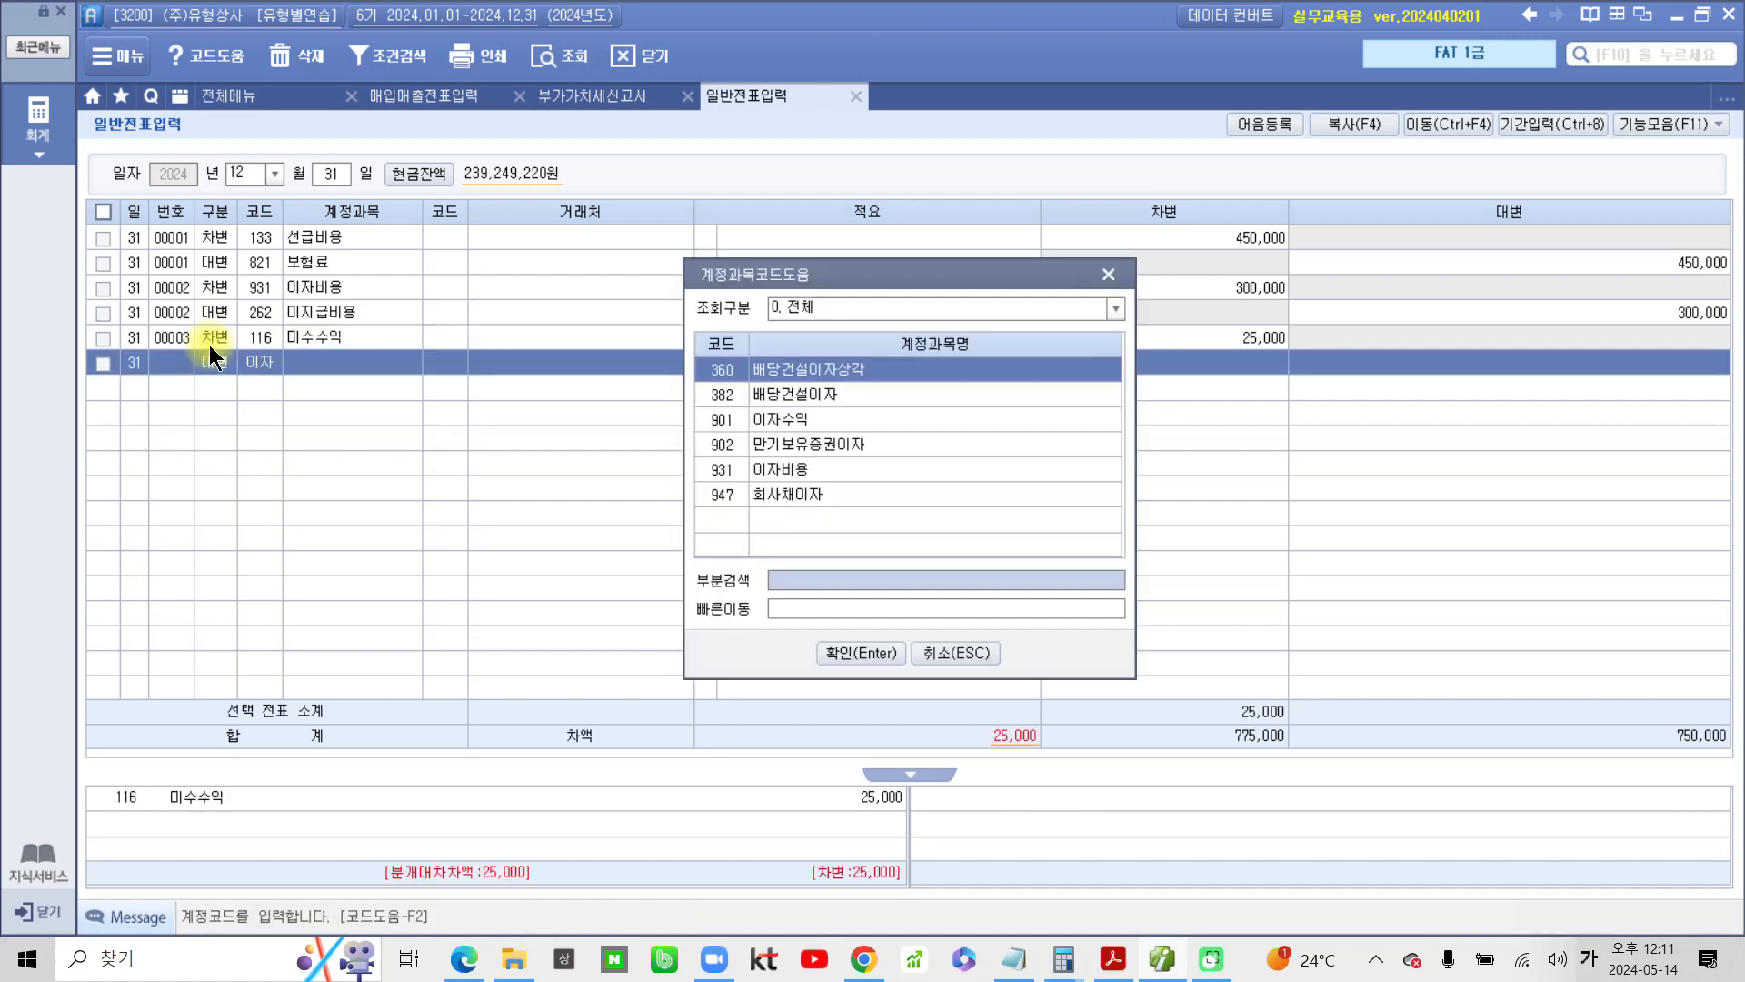
{"action": "key", "text": "Down"}
{"action": "key", "text": "Down"}
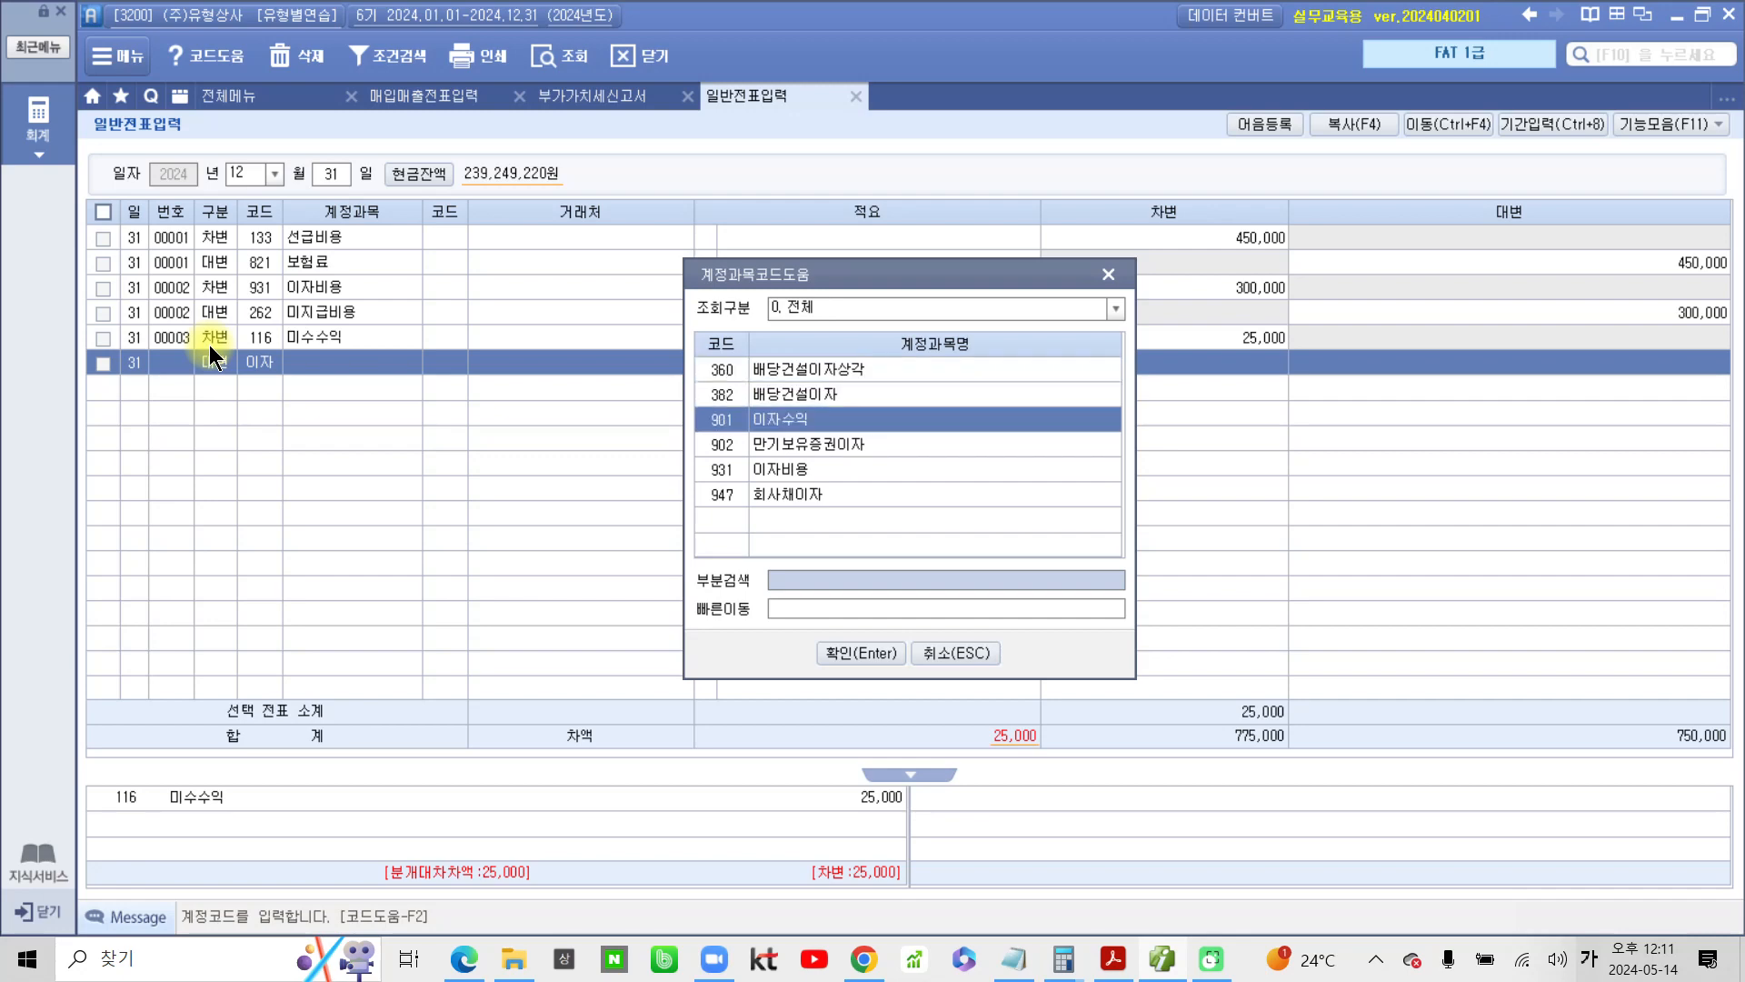
{"action": "key", "text": "Return"}
{"action": "key", "text": "Return"}
{"action": "key", "text": "Return"}
{"action": "key", "text": "Return"}
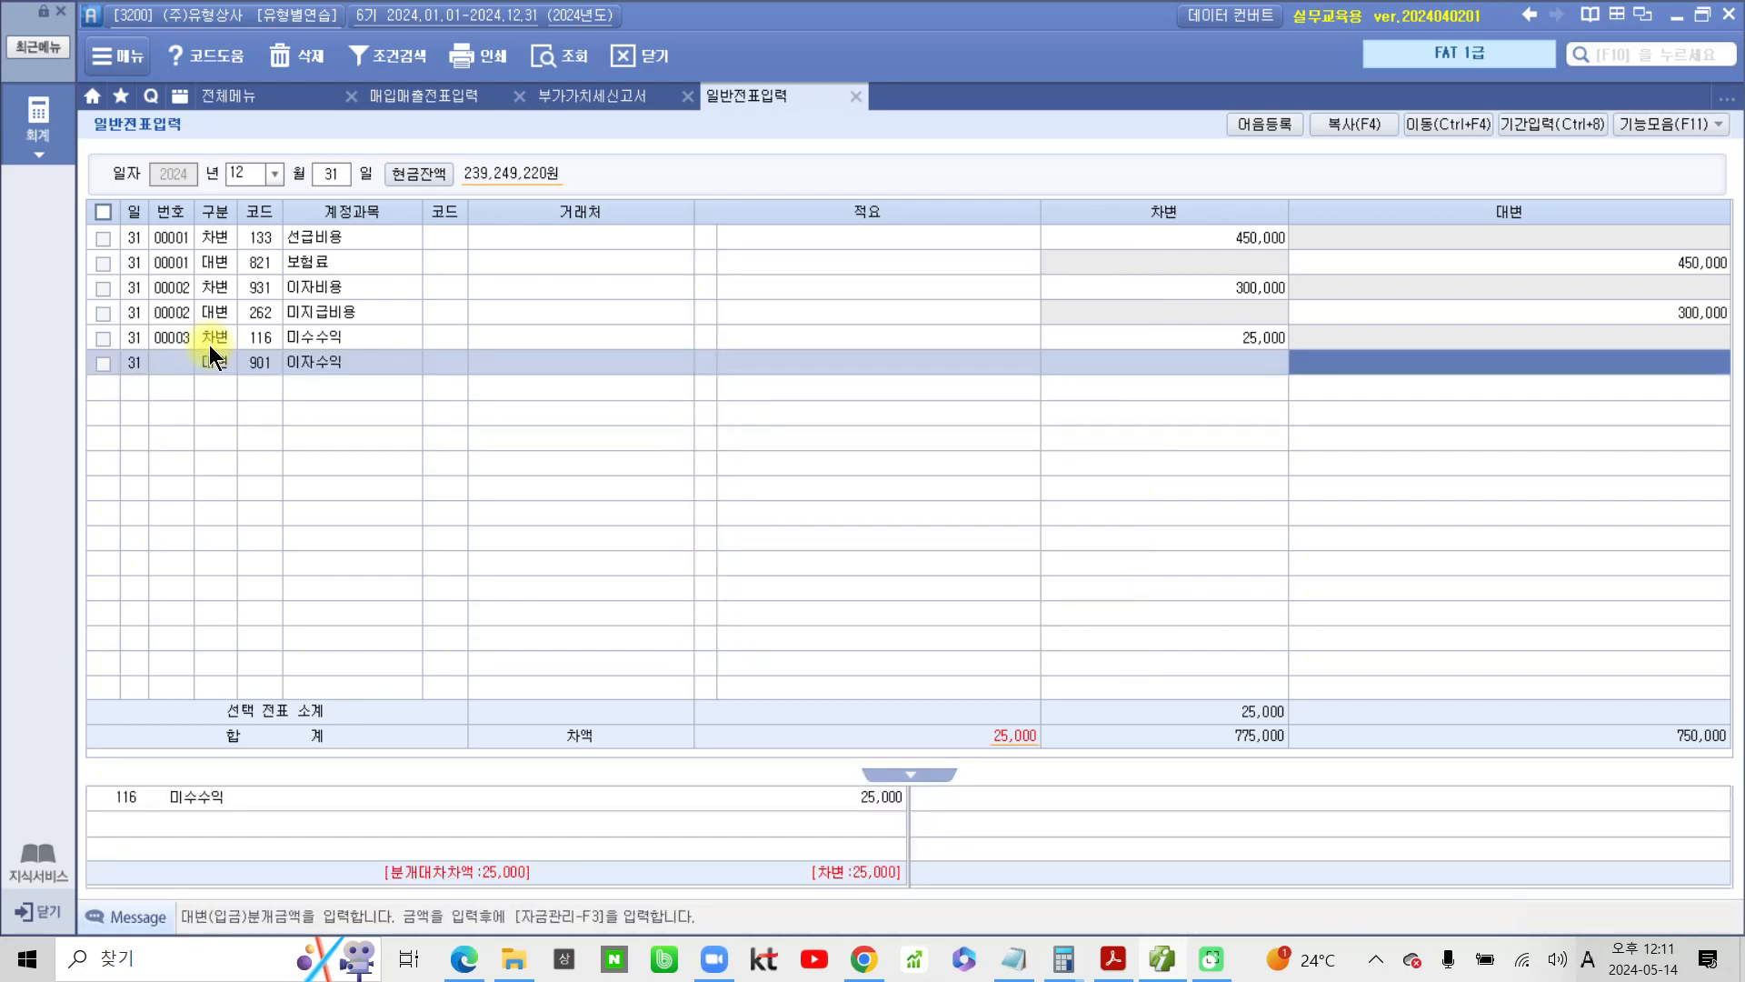
{"action": "type", "text": "25,000"}
{"action": "key", "text": "Return"}
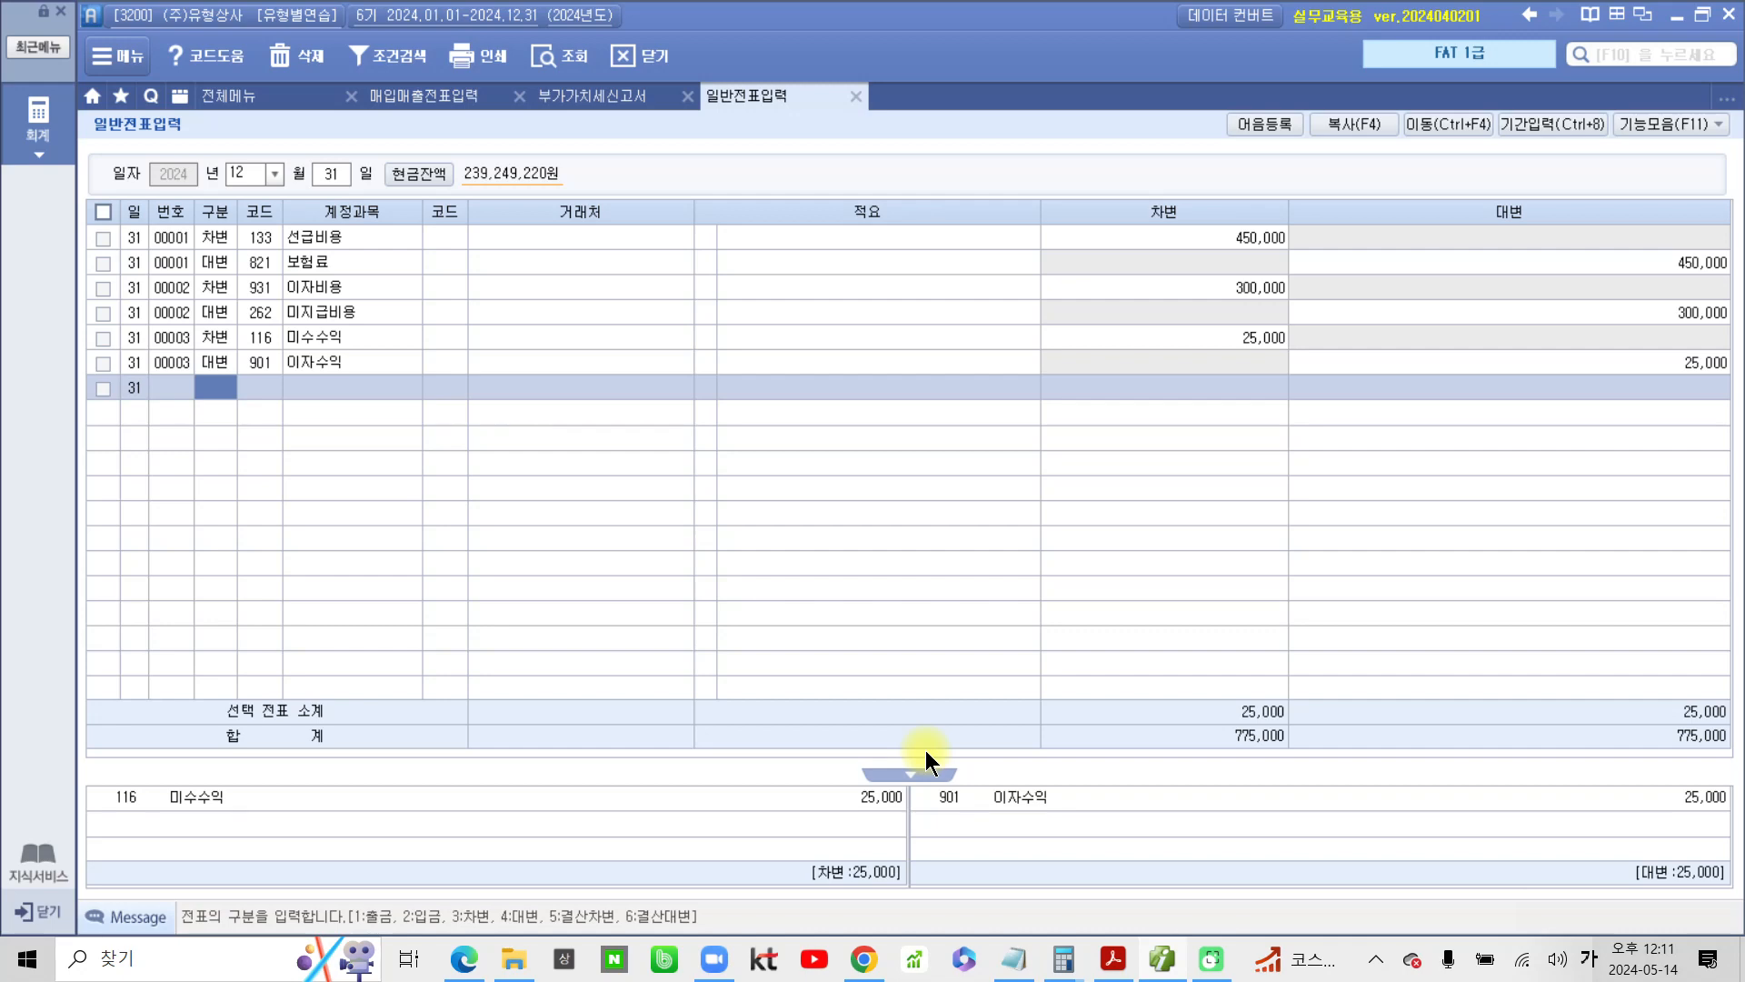
Return to the PDF and highlight the number 4 and the phrase 이자 중 in yellow
{"action": "left_click", "coordinate": [1114, 960]}
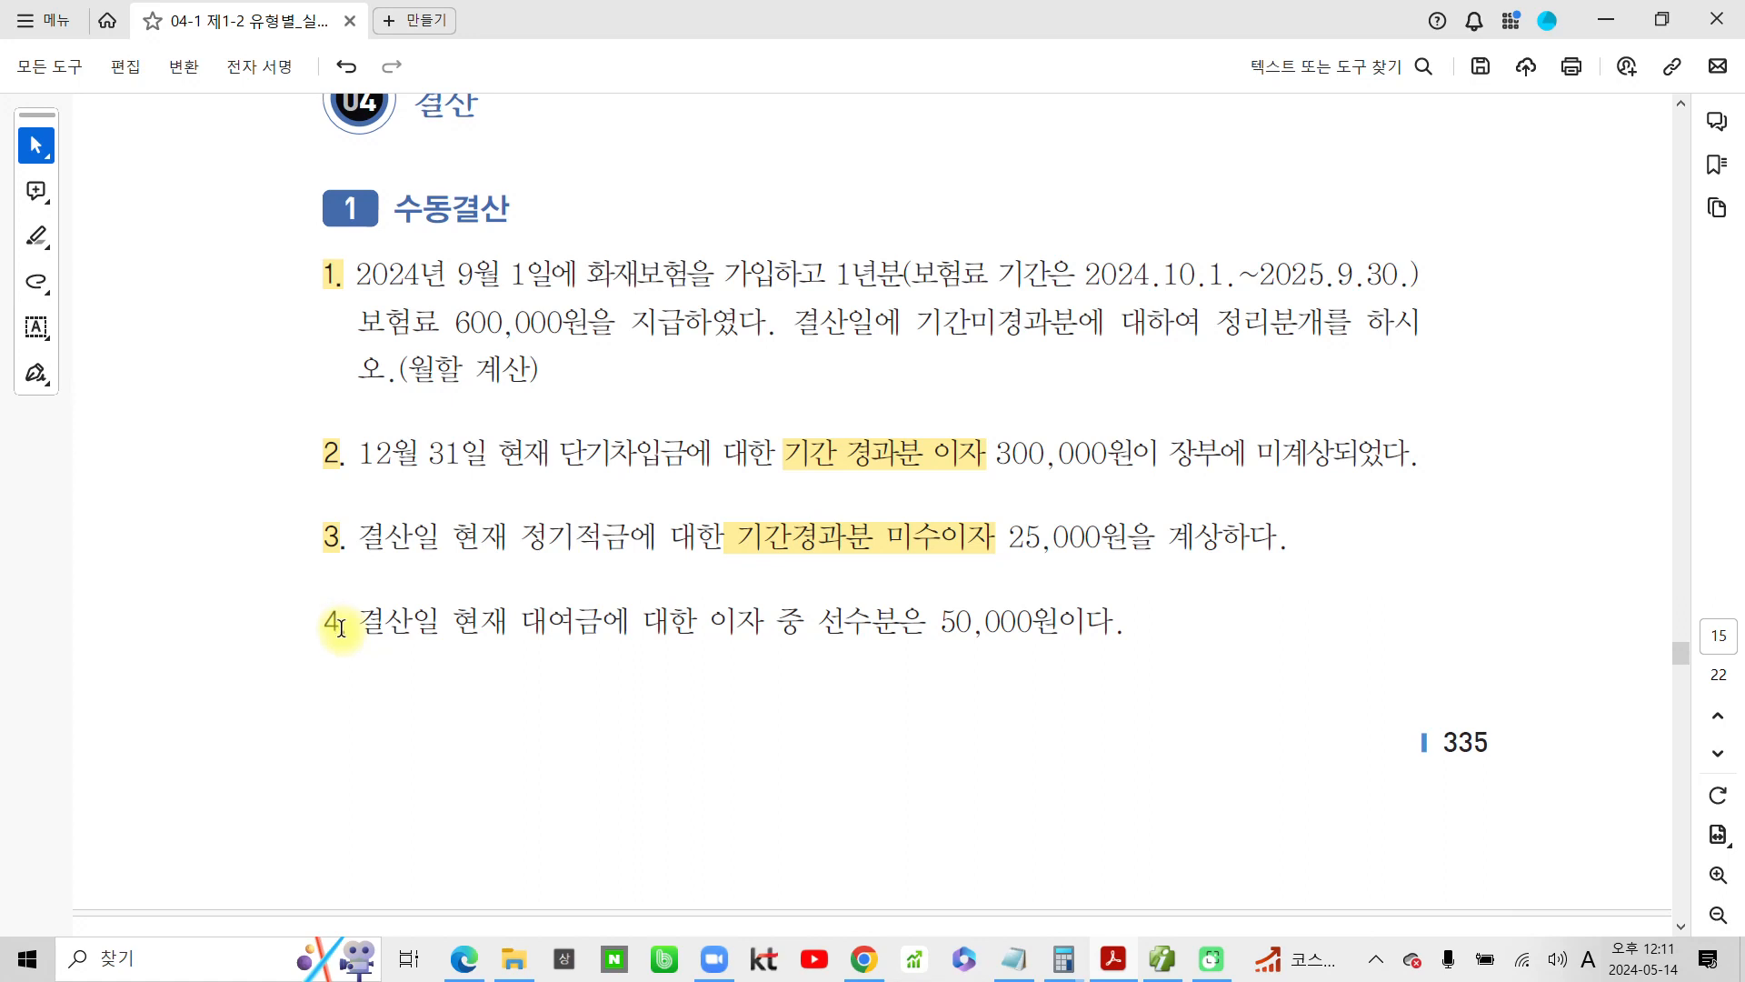
{"action": "left_click_drag", "start_coordinate": [341, 627], "coordinate": [320, 624]}
{"action": "left_click", "coordinate": [389, 663]}
{"action": "left_click_drag", "start_coordinate": [803, 622], "coordinate": [709, 622]}
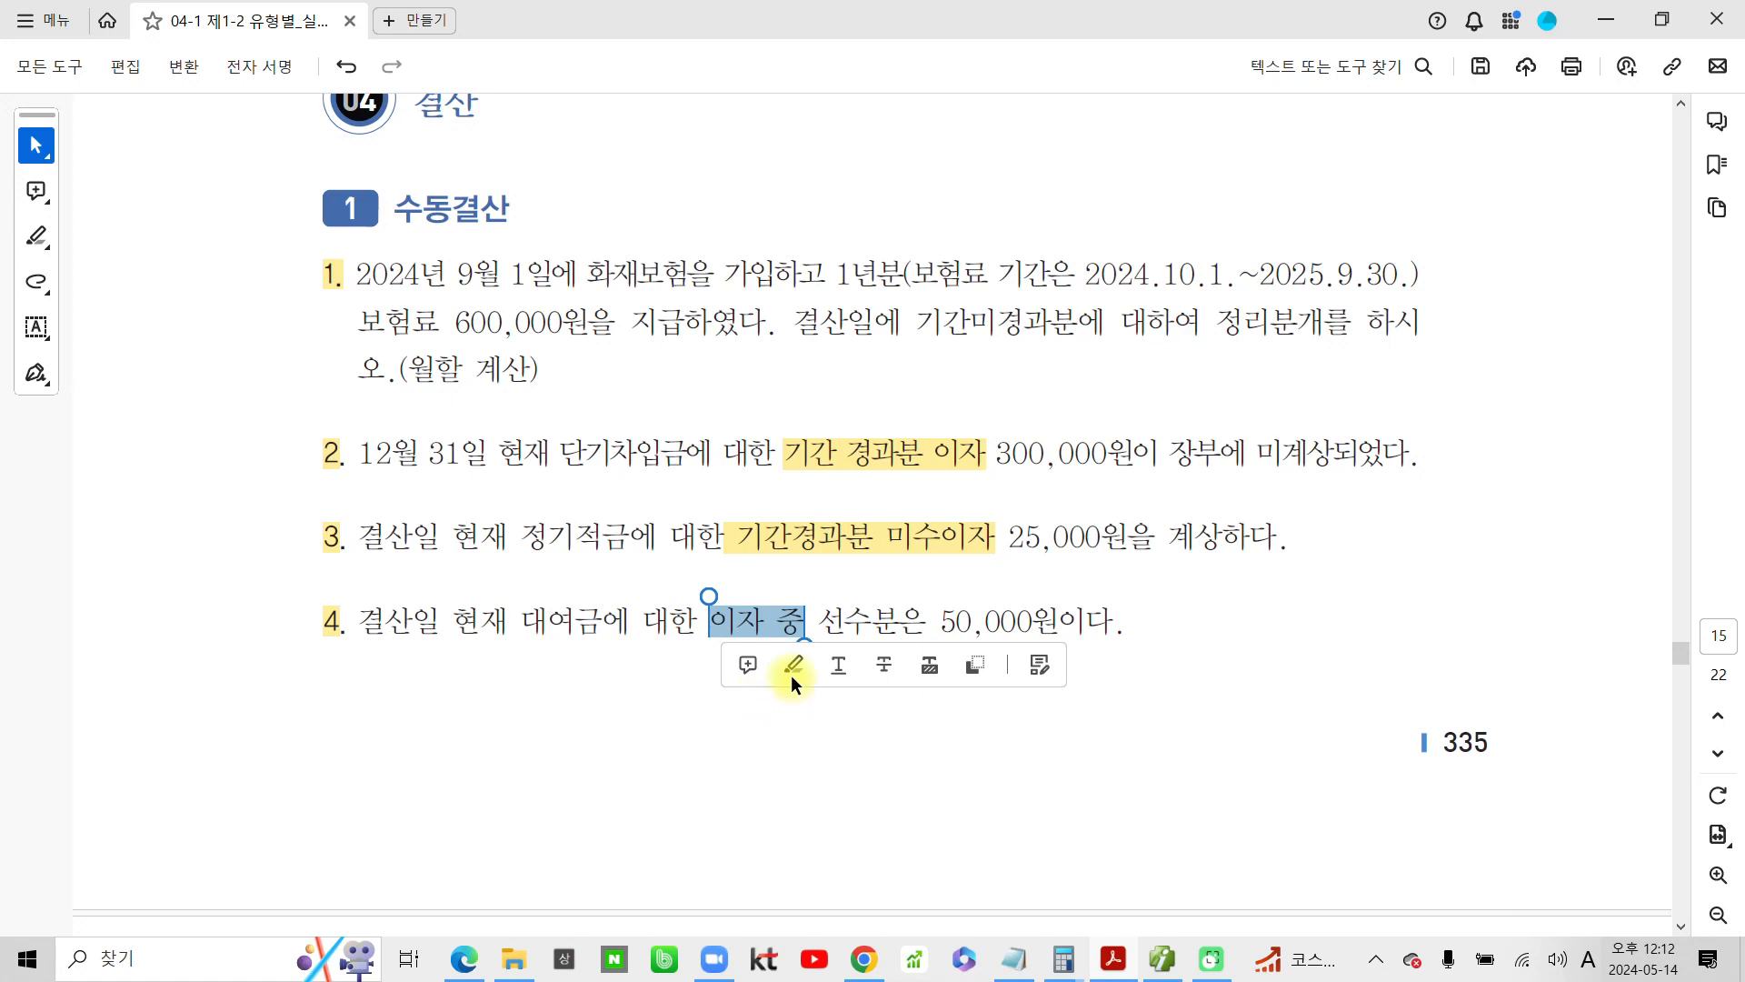
{"action": "left_click", "coordinate": [792, 674]}
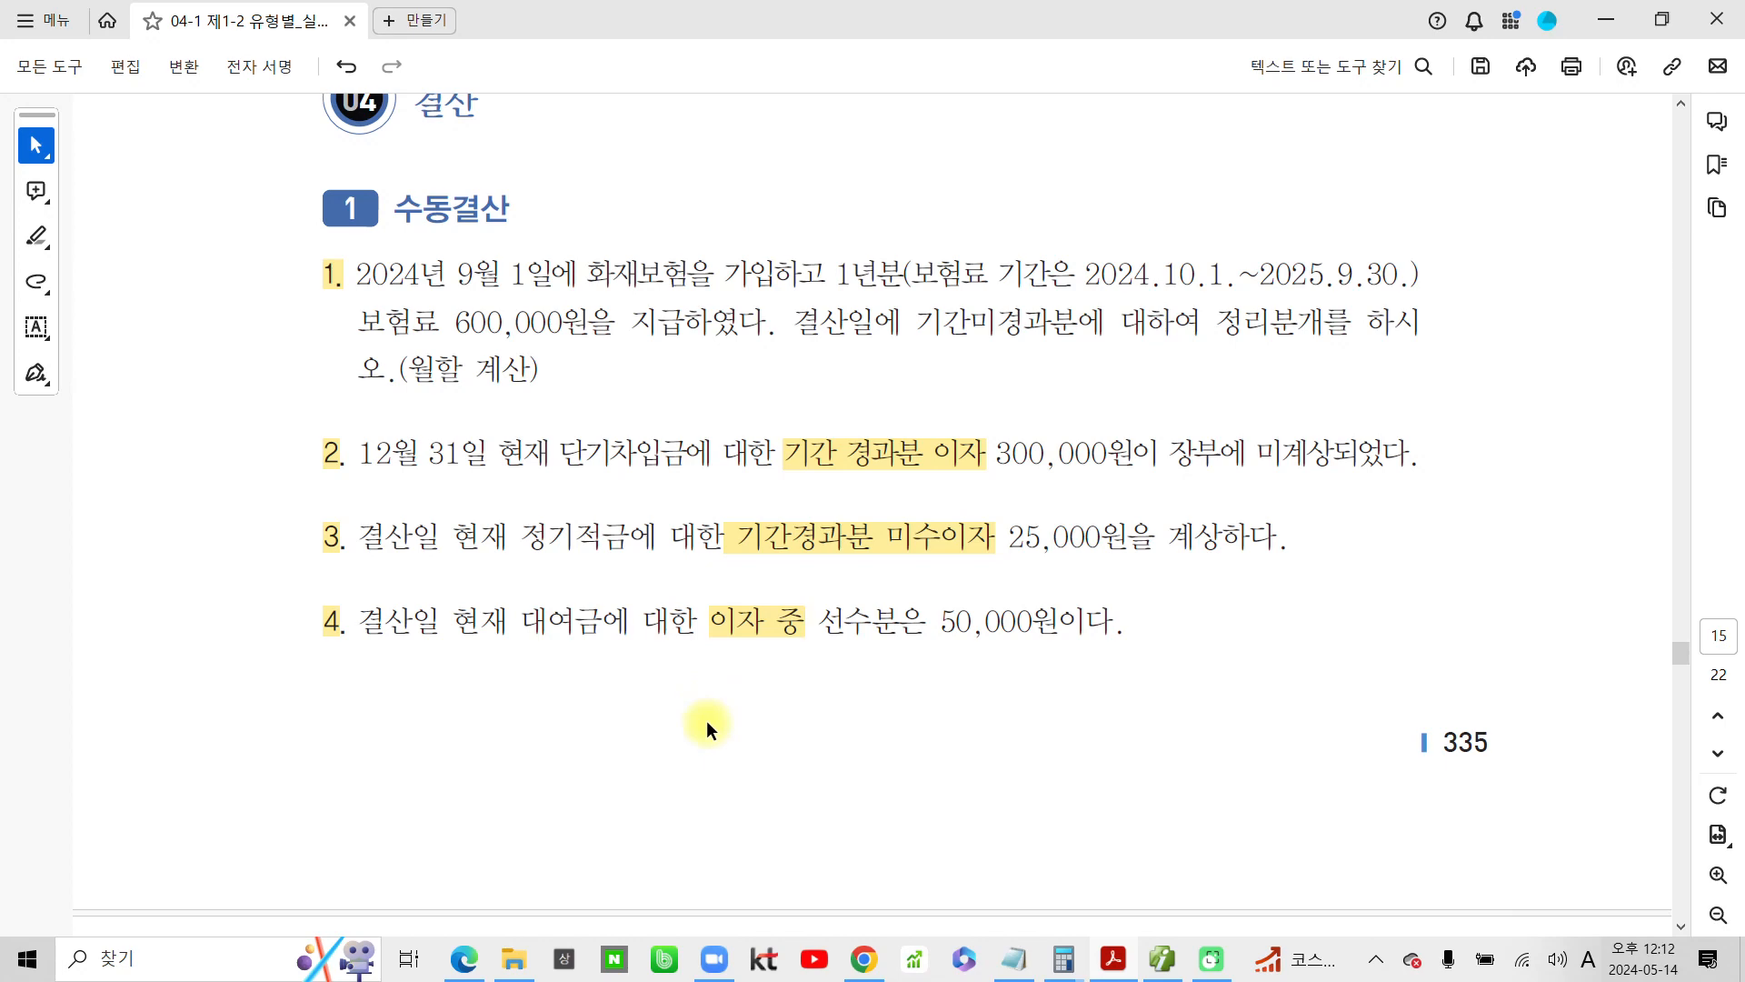
Underline 현재 대여금 in problem 4 in blue and handwrite 이자수익 beneath the sentence
{"action": "left_click_drag", "start_coordinate": [472, 651], "coordinate": [604, 639]}
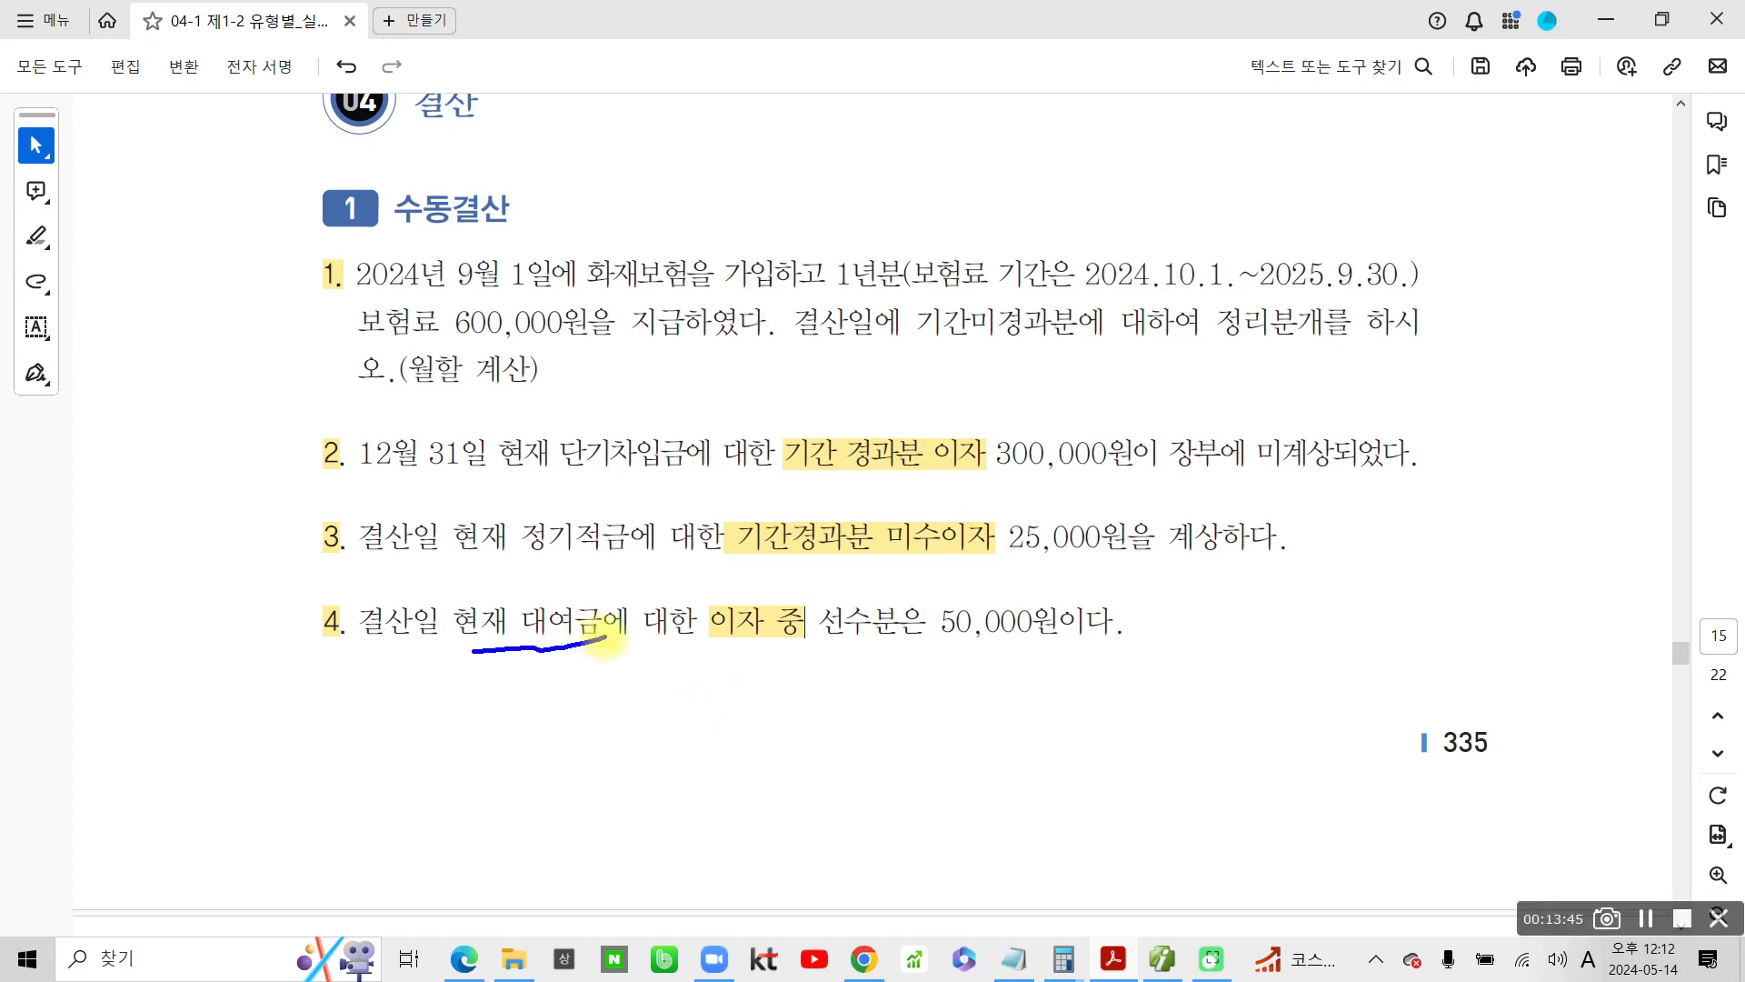
{"action": "mouse_move", "coordinate": [700, 681]}
{"action": "left_mouse_down"}
{"action": "mouse_move", "coordinate": [684, 718]}
{"action": "mouse_move", "coordinate": [713, 689]}
{"action": "left_mouse_up"}
{"action": "mouse_move", "coordinate": [743, 660]}
{"action": "left_mouse_down"}
{"action": "mouse_move", "coordinate": [742, 733]}
{"action": "mouse_move", "coordinate": [798, 721]}
{"action": "left_mouse_up"}
{"action": "left_click_drag", "start_coordinate": [804, 657], "coordinate": [804, 734]}
{"action": "left_click_drag", "start_coordinate": [807, 707], "coordinate": [906, 686]}
{"action": "left_click_drag", "start_coordinate": [864, 718], "coordinate": [864, 744]}
{"action": "mouse_move", "coordinate": [904, 688]}
{"action": "left_mouse_down"}
{"action": "mouse_move", "coordinate": [896, 718]}
{"action": "mouse_move", "coordinate": [906, 700]}
{"action": "left_mouse_up"}
{"action": "left_click_drag", "start_coordinate": [941, 666], "coordinate": [942, 761]}
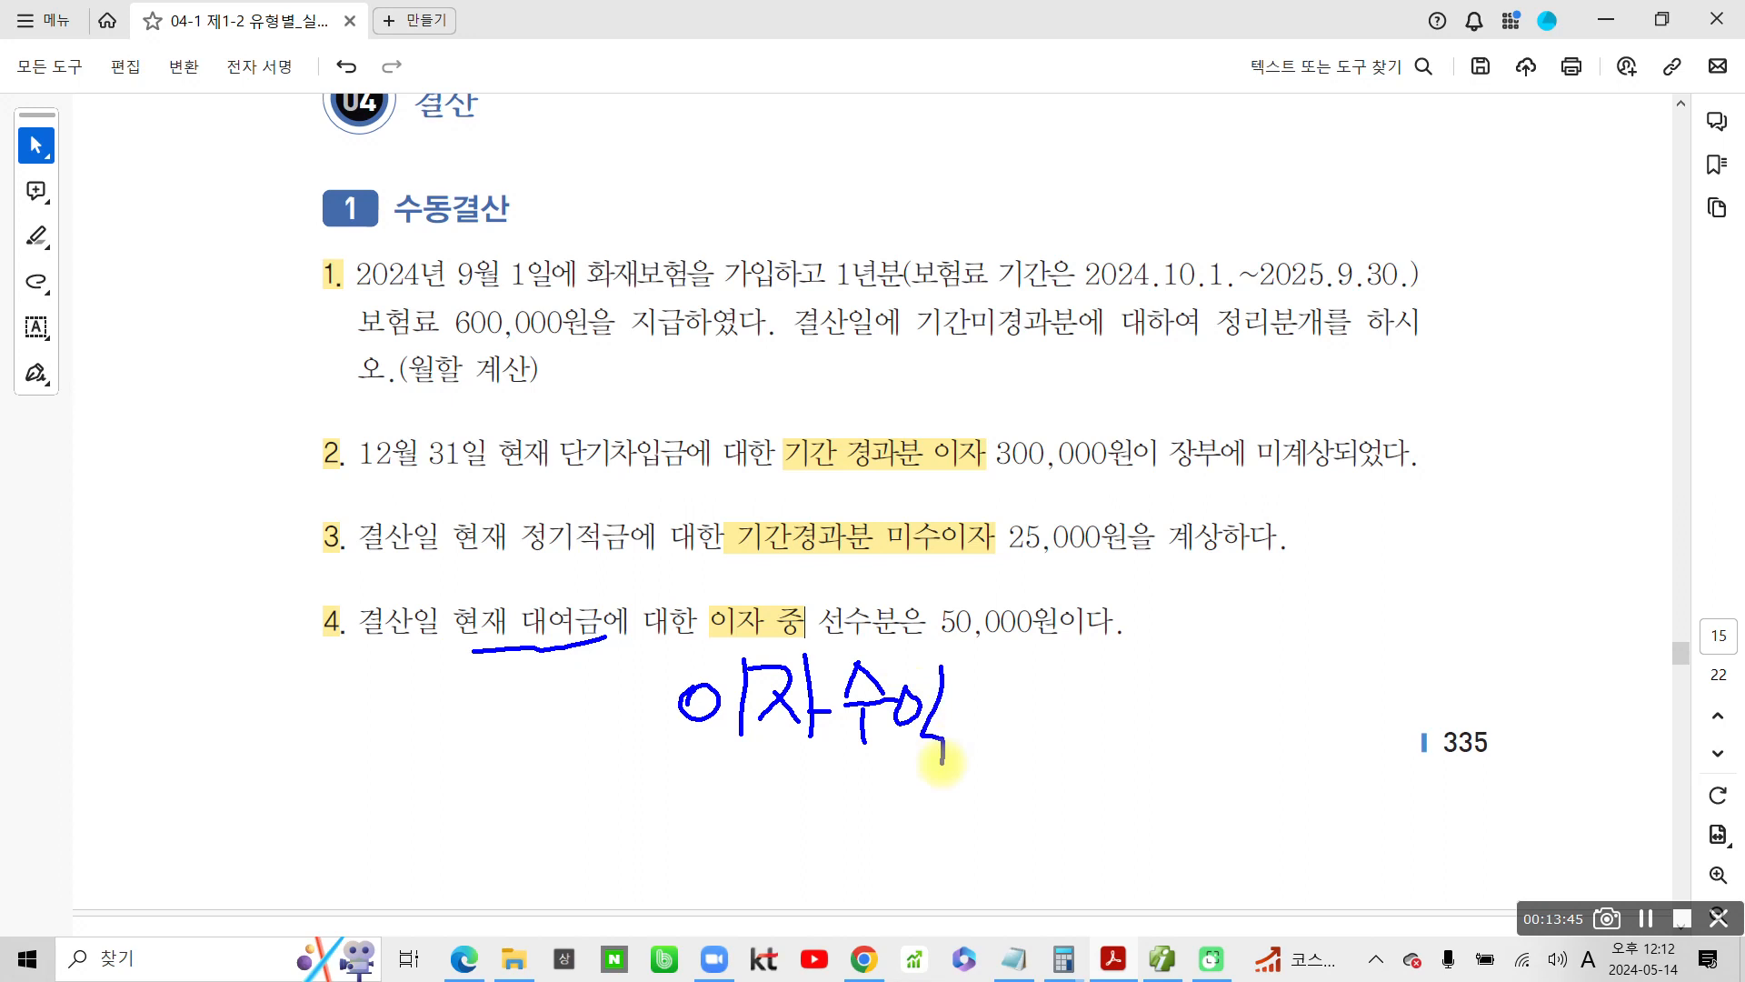
Circle 선수분은 50,000원이다 in blue and draw an arrow from problem 4 to a handwritten note 수익의 이연
{"action": "mouse_move", "coordinate": [826, 579]}
{"action": "left_mouse_down"}
{"action": "mouse_move", "coordinate": [1009, 658]}
{"action": "mouse_move", "coordinate": [1107, 569]}
{"action": "mouse_move", "coordinate": [757, 604]}
{"action": "left_mouse_up"}
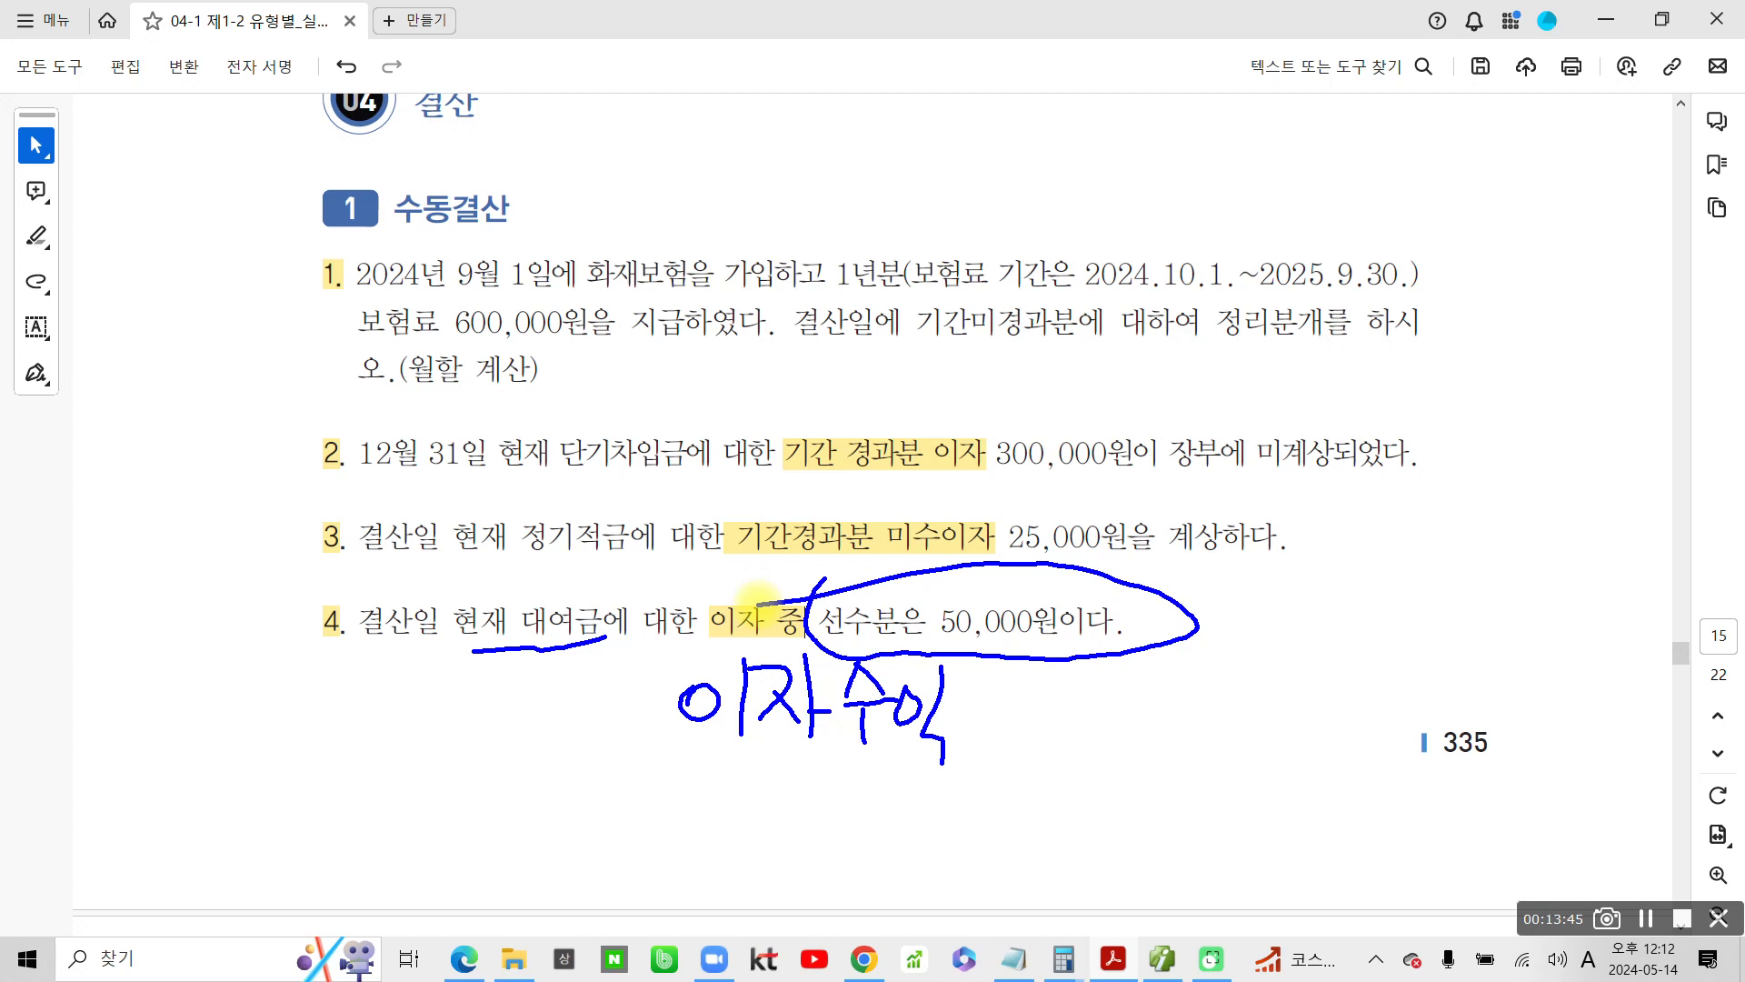
{"action": "mouse_move", "coordinate": [287, 616]}
{"action": "left_mouse_down"}
{"action": "mouse_move", "coordinate": [163, 720]}
{"action": "mouse_move", "coordinate": [156, 740]}
{"action": "mouse_move", "coordinate": [209, 774]}
{"action": "left_mouse_up"}
{"action": "mouse_move", "coordinate": [222, 750]}
{"action": "left_mouse_down"}
{"action": "mouse_move", "coordinate": [251, 778]}
{"action": "mouse_move", "coordinate": [243, 799]}
{"action": "left_mouse_up"}
{"action": "left_click_drag", "start_coordinate": [202, 809], "coordinate": [203, 844]}
{"action": "left_click_drag", "start_coordinate": [277, 768], "coordinate": [300, 822]}
{"action": "mouse_move", "coordinate": [268, 831]}
{"action": "left_mouse_down"}
{"action": "mouse_move", "coordinate": [293, 838]}
{"action": "mouse_move", "coordinate": [293, 862]}
{"action": "left_mouse_up"}
{"action": "mouse_move", "coordinate": [338, 809]}
{"action": "left_mouse_down"}
{"action": "mouse_move", "coordinate": [352, 858]}
{"action": "mouse_move", "coordinate": [409, 834]}
{"action": "left_mouse_up"}
{"action": "mouse_move", "coordinate": [456, 816]}
{"action": "left_mouse_down"}
{"action": "mouse_move", "coordinate": [451, 861]}
{"action": "mouse_move", "coordinate": [482, 863]}
{"action": "left_mouse_up"}
{"action": "left_click_drag", "start_coordinate": [502, 826], "coordinate": [504, 845]}
{"action": "mouse_move", "coordinate": [543, 813]}
{"action": "left_mouse_down"}
{"action": "mouse_move", "coordinate": [541, 864]}
{"action": "mouse_move", "coordinate": [538, 835]}
{"action": "left_mouse_up"}
{"action": "left_click_drag", "start_coordinate": [522, 850], "coordinate": [550, 875]}
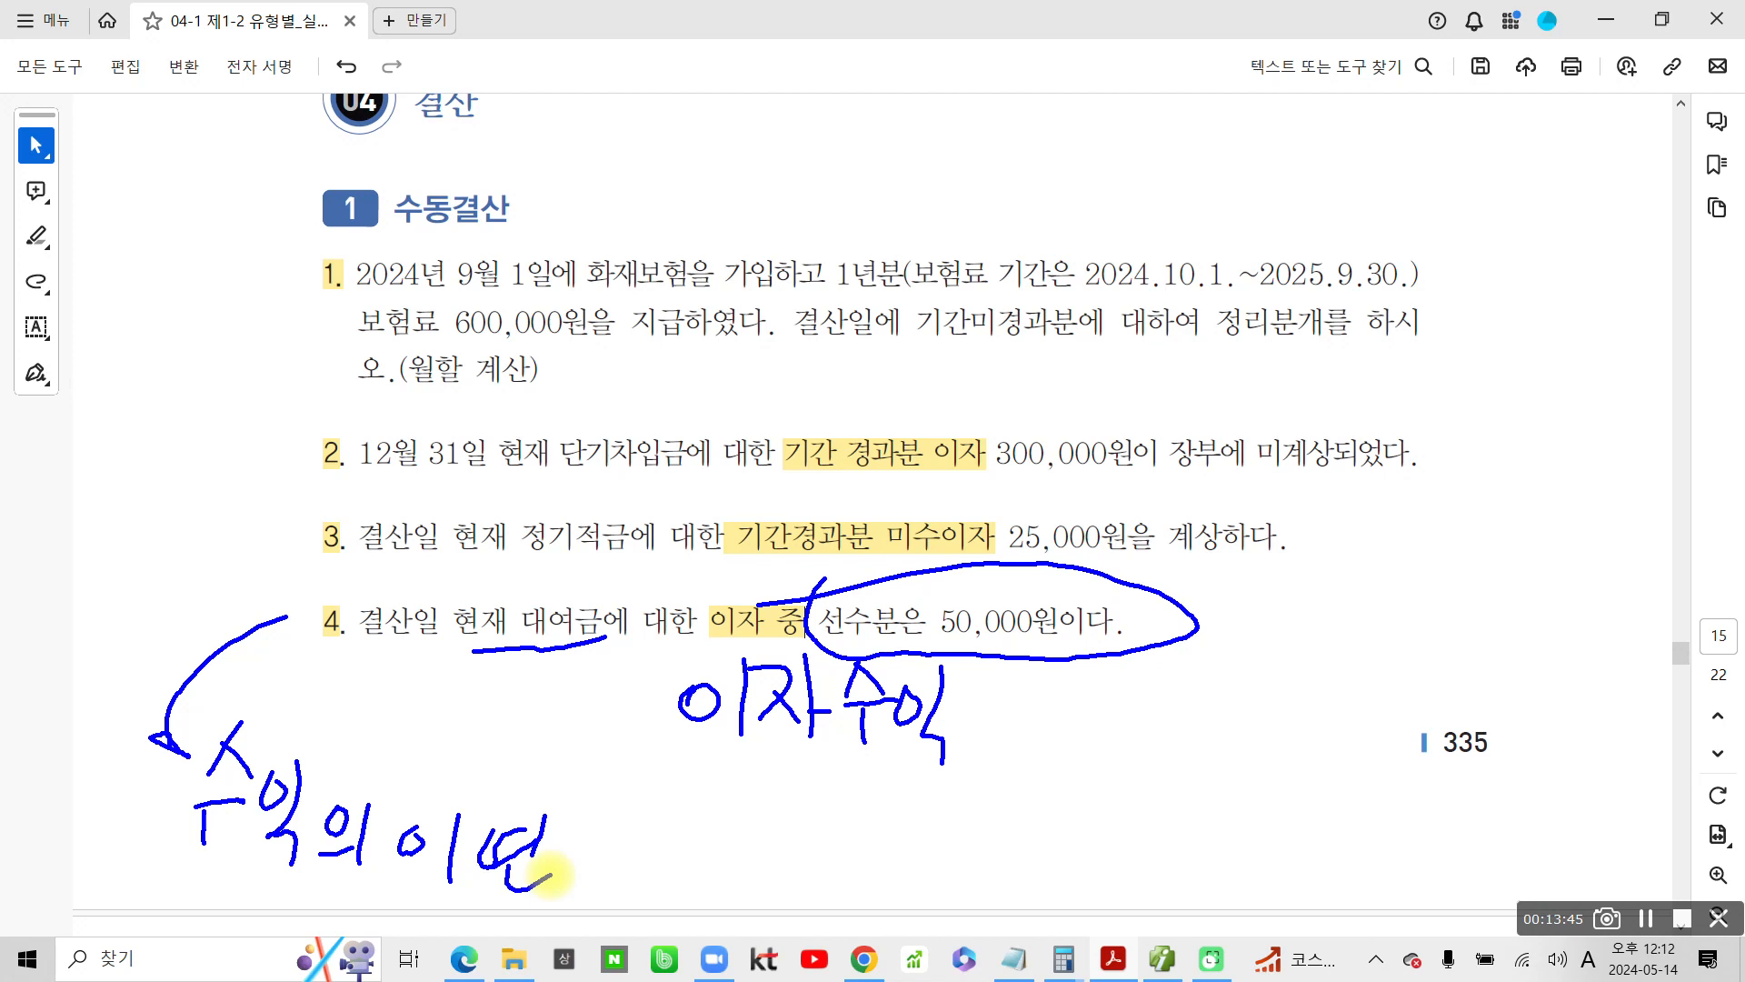
Label the handwritten 이자수익 as the debit side by writing 차) in front of it
{"action": "mouse_move", "coordinate": [476, 655]}
{"action": "left_mouse_down"}
{"action": "mouse_move", "coordinate": [553, 666]}
{"action": "mouse_move", "coordinate": [475, 749]}
{"action": "left_mouse_up"}
{"action": "left_click_drag", "start_coordinate": [518, 710], "coordinate": [552, 729]}
{"action": "mouse_move", "coordinate": [569, 642]}
{"action": "left_mouse_down"}
{"action": "mouse_move", "coordinate": [568, 762]}
{"action": "mouse_move", "coordinate": [604, 723]}
{"action": "left_mouse_up"}
{"action": "left_click_drag", "start_coordinate": [591, 615], "coordinate": [586, 779]}
Handwrite the credit side 대) 선수수익 beside the debit note and mark beneath both halves of the entry
{"action": "mouse_move", "coordinate": [1124, 683]}
{"action": "left_mouse_down"}
{"action": "mouse_move", "coordinate": [1163, 680]}
{"action": "mouse_move", "coordinate": [1180, 727]}
{"action": "left_mouse_up"}
{"action": "mouse_move", "coordinate": [1180, 704]}
{"action": "left_mouse_down"}
{"action": "mouse_move", "coordinate": [1198, 704]}
{"action": "mouse_move", "coordinate": [1200, 738]}
{"action": "left_mouse_up"}
{"action": "left_click_drag", "start_coordinate": [1224, 640], "coordinate": [1212, 763]}
{"action": "mouse_move", "coordinate": [1260, 682]}
{"action": "left_mouse_down"}
{"action": "mouse_move", "coordinate": [1238, 714]}
{"action": "mouse_move", "coordinate": [1291, 722]}
{"action": "mouse_move", "coordinate": [1317, 674]}
{"action": "left_mouse_up"}
{"action": "mouse_move", "coordinate": [1325, 647]}
{"action": "left_mouse_down"}
{"action": "mouse_move", "coordinate": [1322, 741]}
{"action": "mouse_move", "coordinate": [1338, 709]}
{"action": "left_mouse_up"}
{"action": "mouse_move", "coordinate": [1360, 671]}
{"action": "left_mouse_down"}
{"action": "mouse_move", "coordinate": [1409, 698]}
{"action": "mouse_move", "coordinate": [1358, 760]}
{"action": "left_mouse_up"}
{"action": "mouse_move", "coordinate": [1417, 641]}
{"action": "left_mouse_down"}
{"action": "mouse_move", "coordinate": [1380, 715]}
{"action": "mouse_move", "coordinate": [1447, 674]}
{"action": "mouse_move", "coordinate": [1456, 695]}
{"action": "left_mouse_up"}
{"action": "left_click_drag", "start_coordinate": [1429, 707], "coordinate": [1426, 754]}
{"action": "mouse_move", "coordinate": [1474, 671]}
{"action": "left_mouse_down"}
{"action": "mouse_move", "coordinate": [1523, 727]}
{"action": "mouse_move", "coordinate": [1515, 777]}
{"action": "left_mouse_up"}
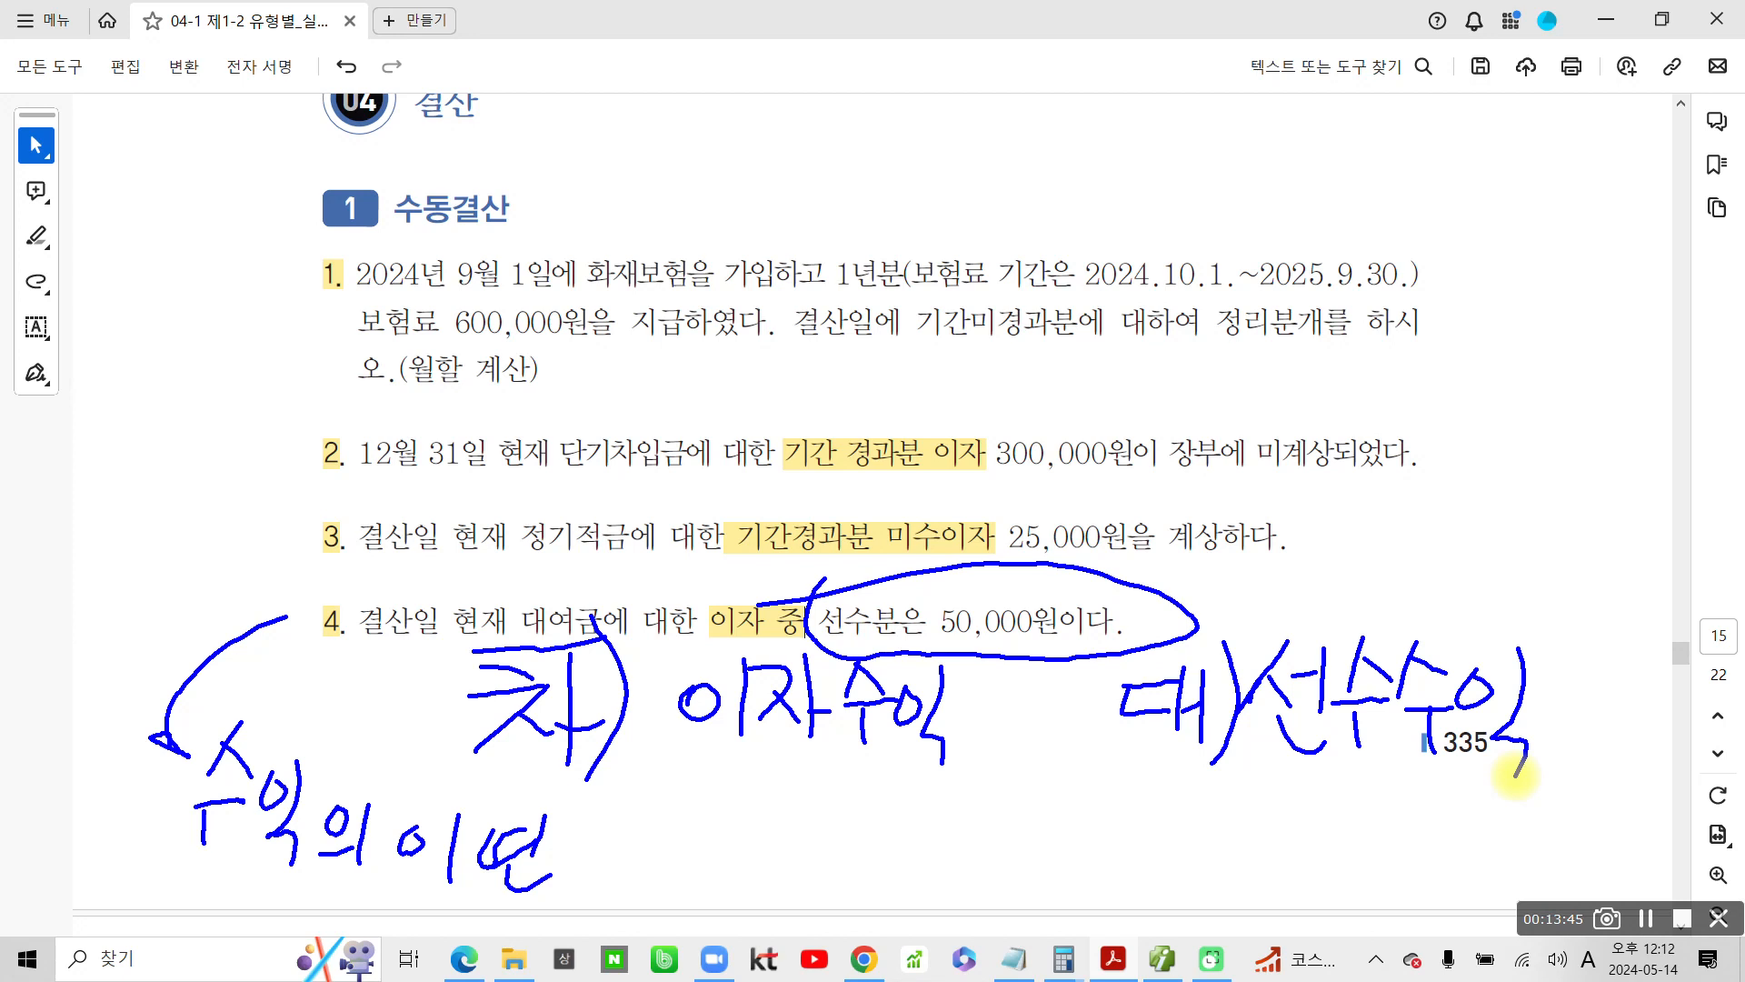
{"action": "left_click_drag", "start_coordinate": [490, 780], "coordinate": [986, 770]}
{"action": "left_click_drag", "start_coordinate": [1147, 769], "coordinate": [1650, 756]}
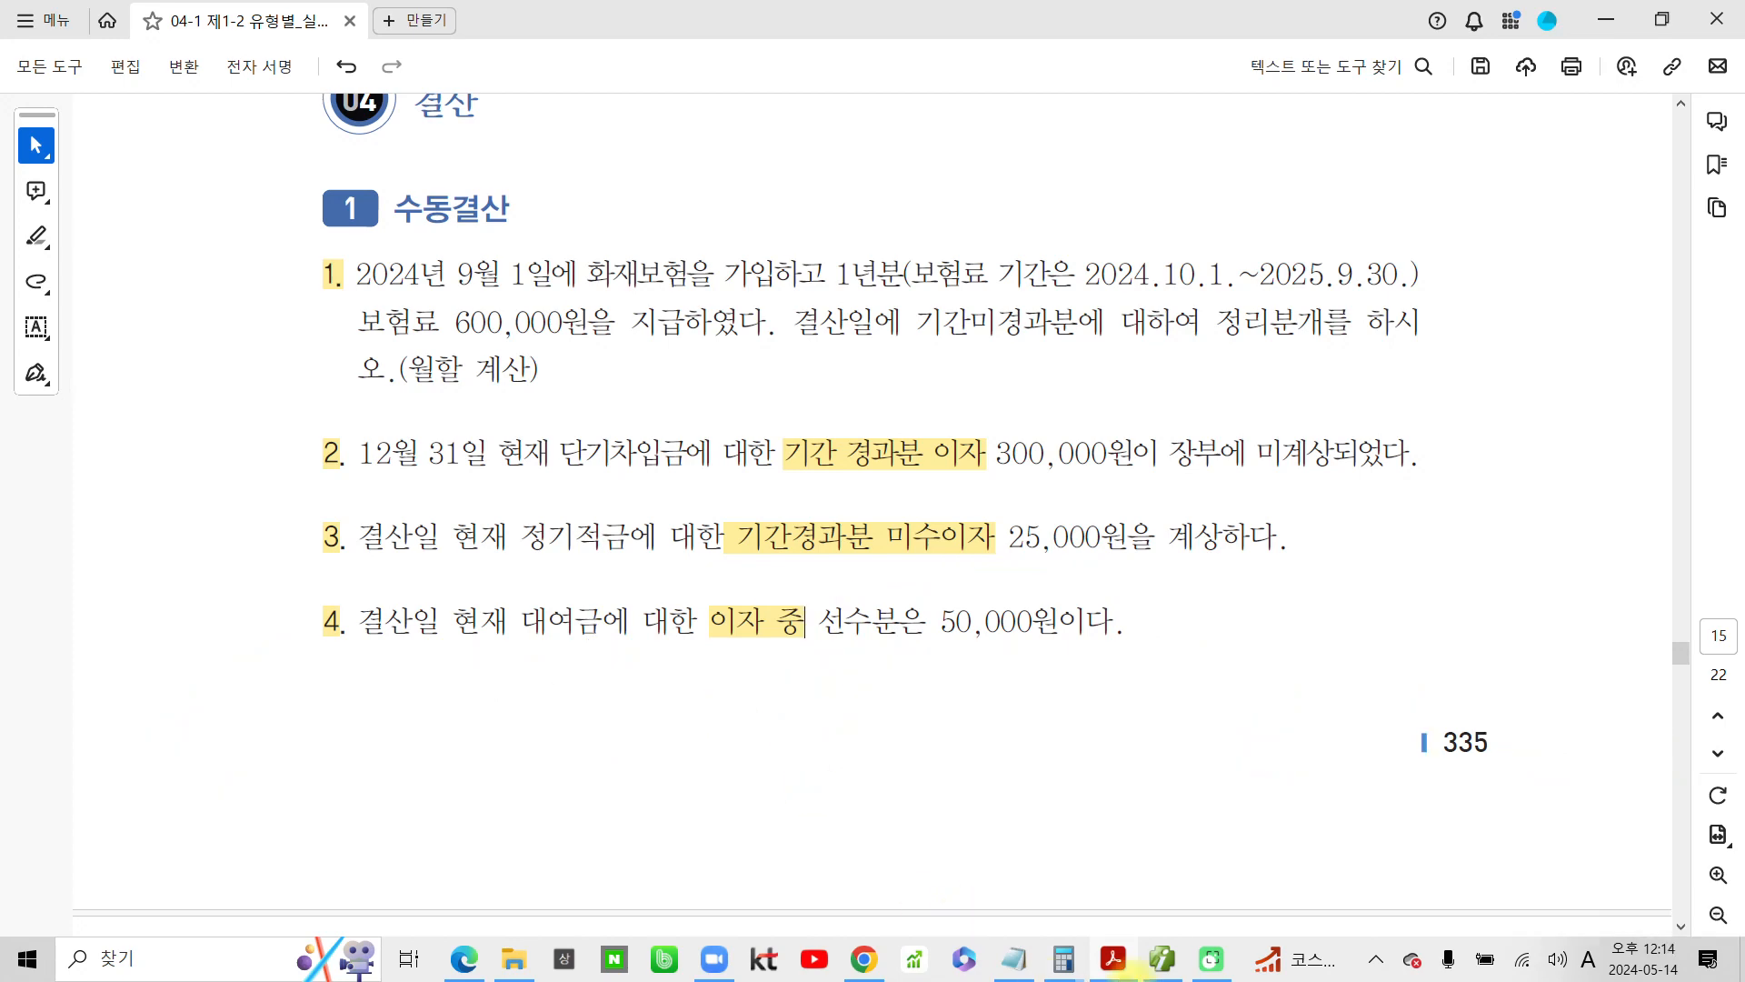
Switch to the accounting program and add a 12/31 debit (차변) line for account 901 이자수익 with 50,000
{"action": "left_click", "coordinate": [1163, 959]}
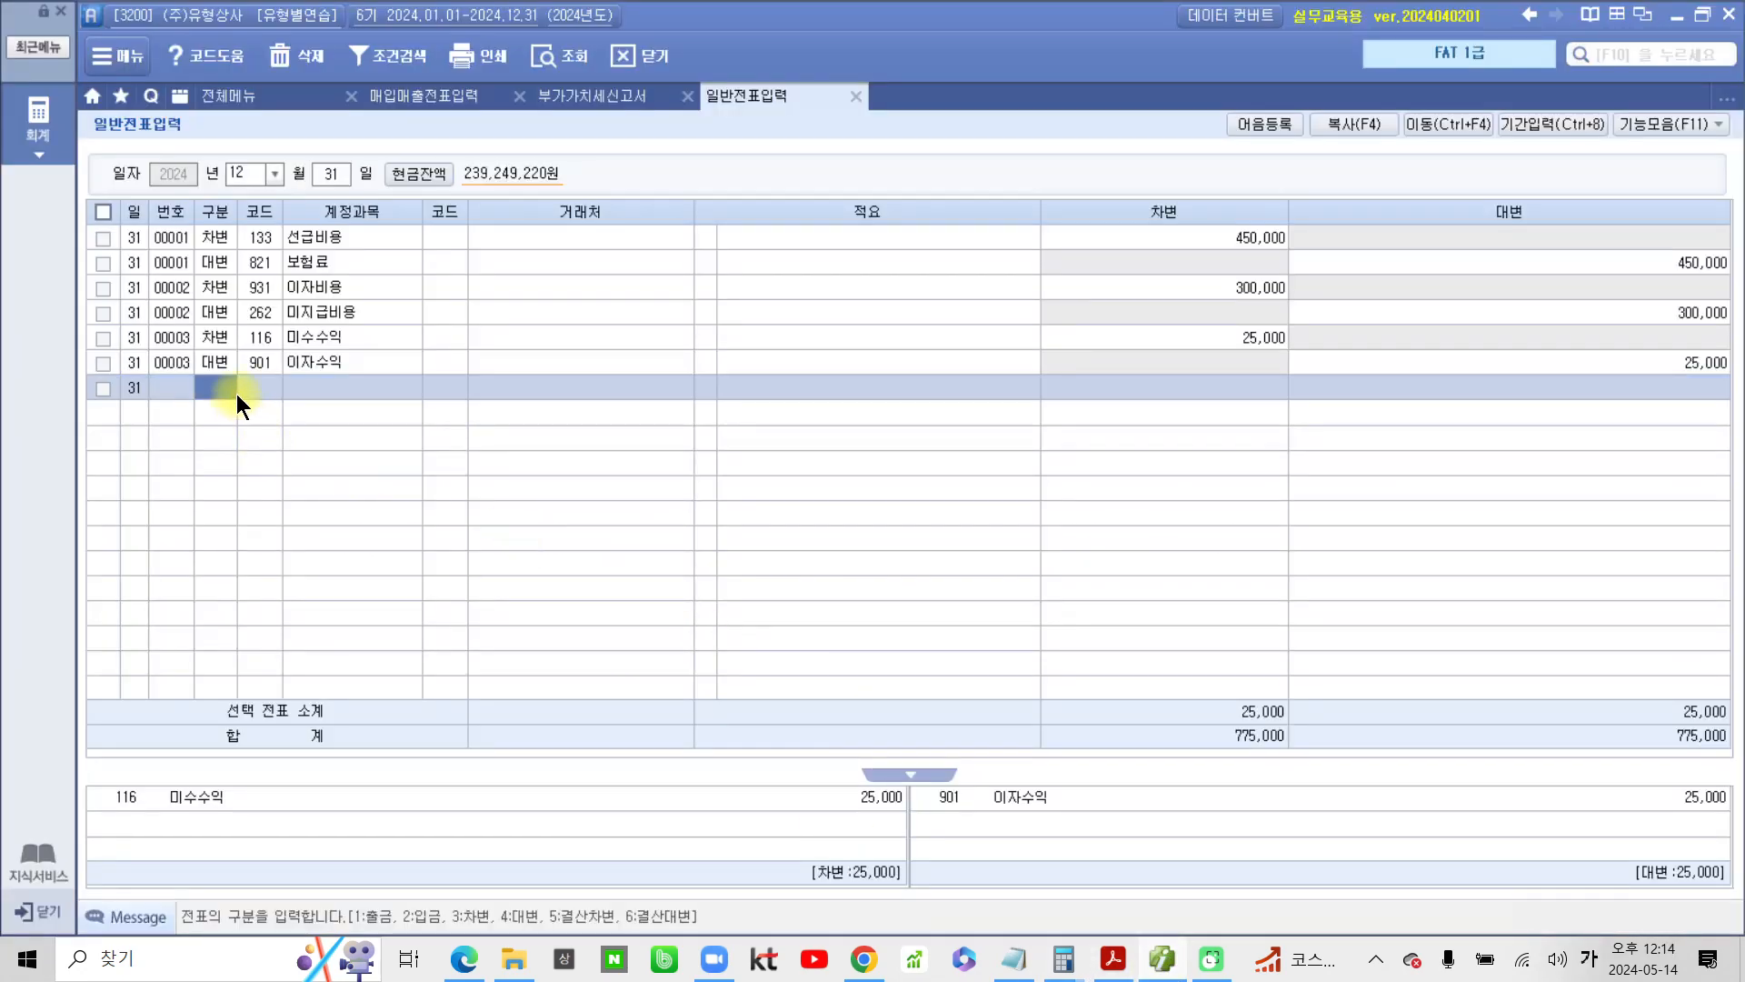
{"action": "type", "text": "3"}
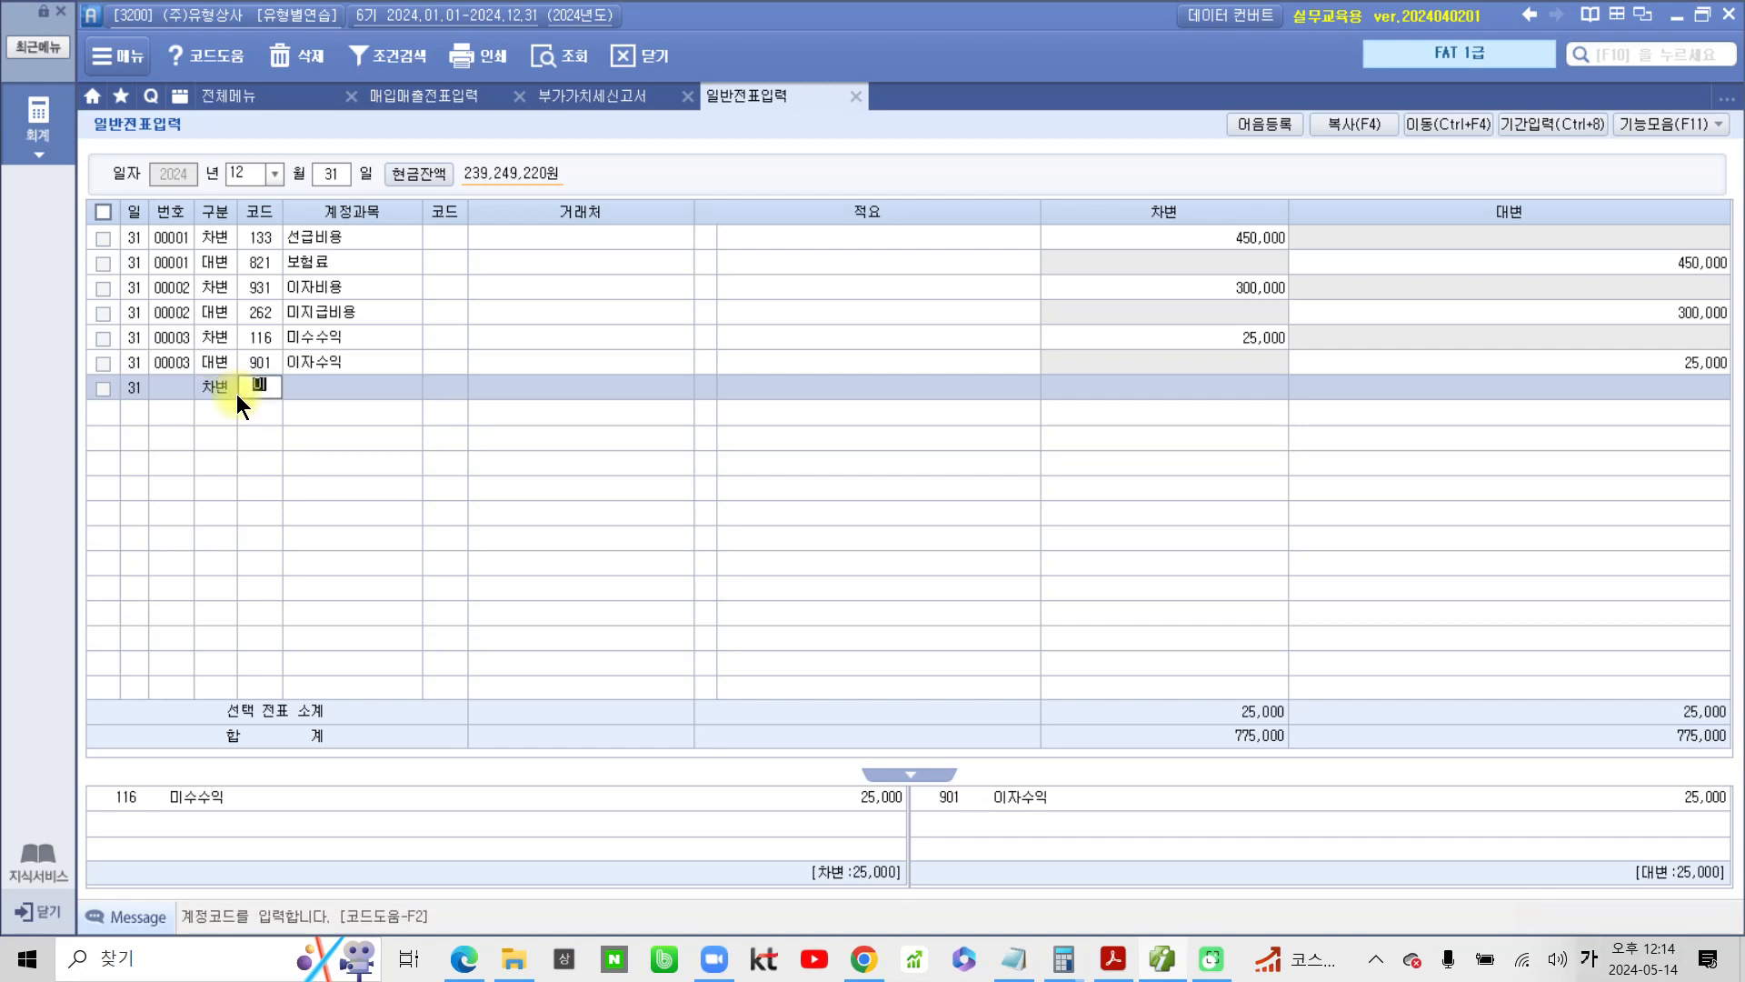
{"action": "key", "text": "Return"}
{"action": "key", "text": "Down"}
{"action": "key", "text": "Down"}
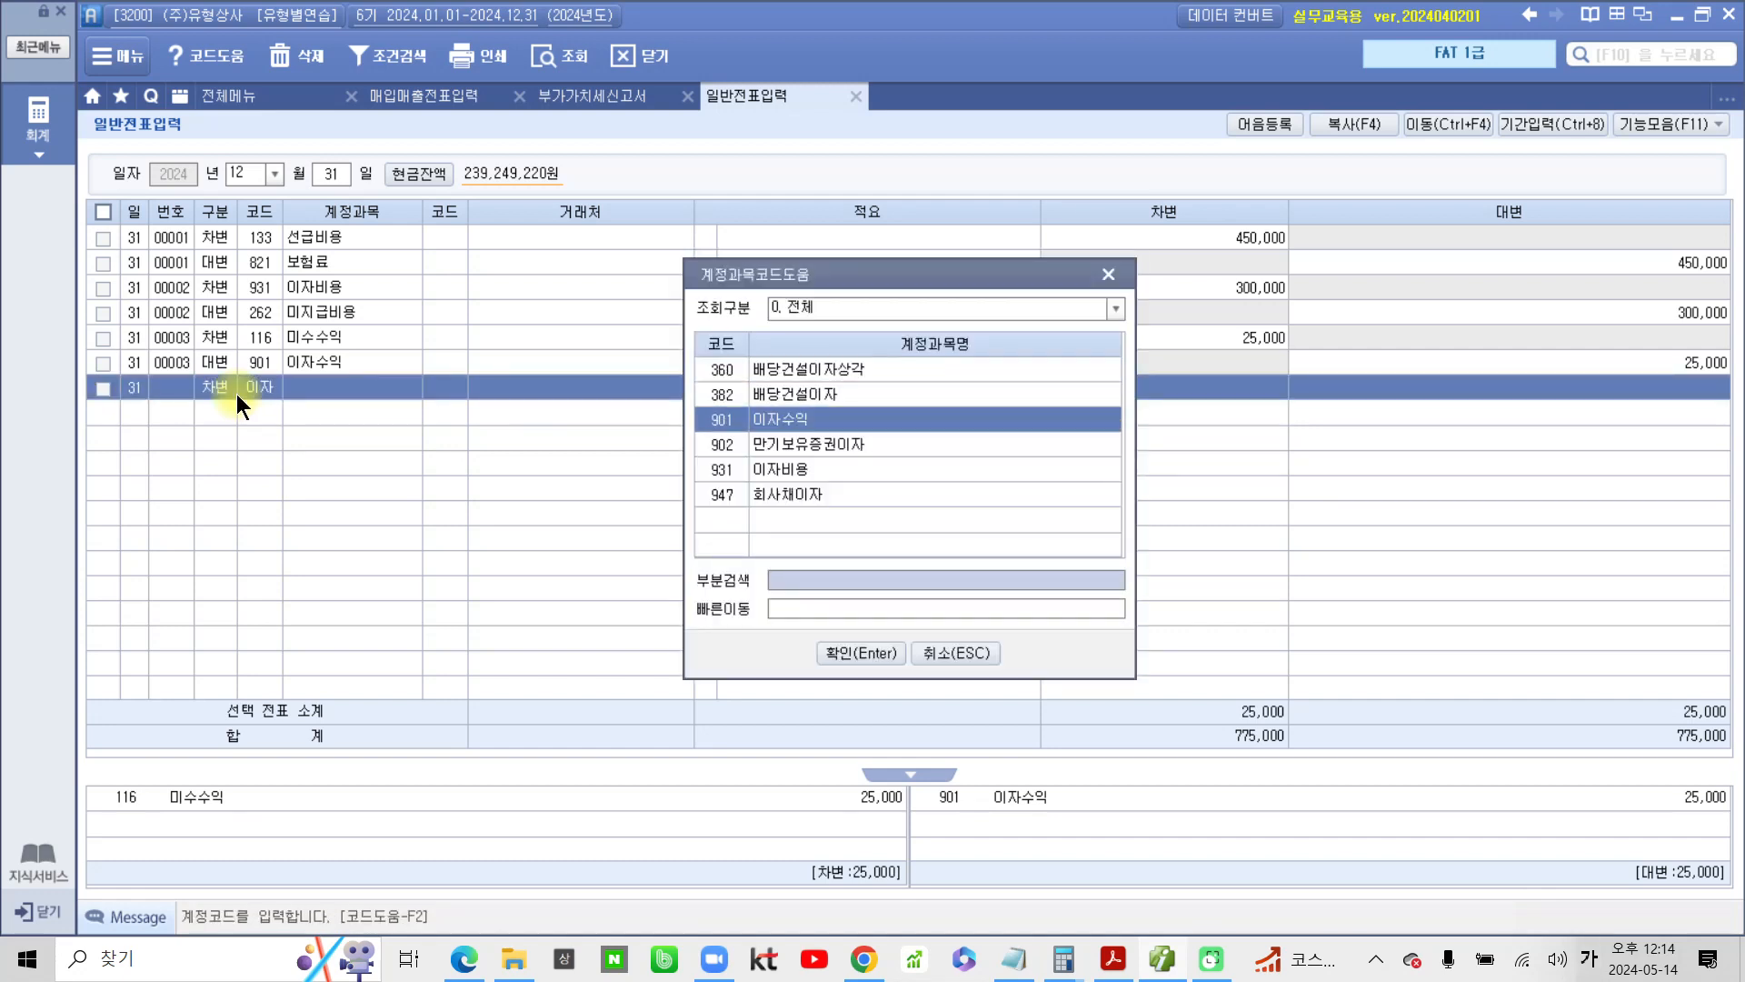
{"action": "key", "text": "Return"}
{"action": "key", "text": "Return"}
{"action": "key", "text": "Return"}
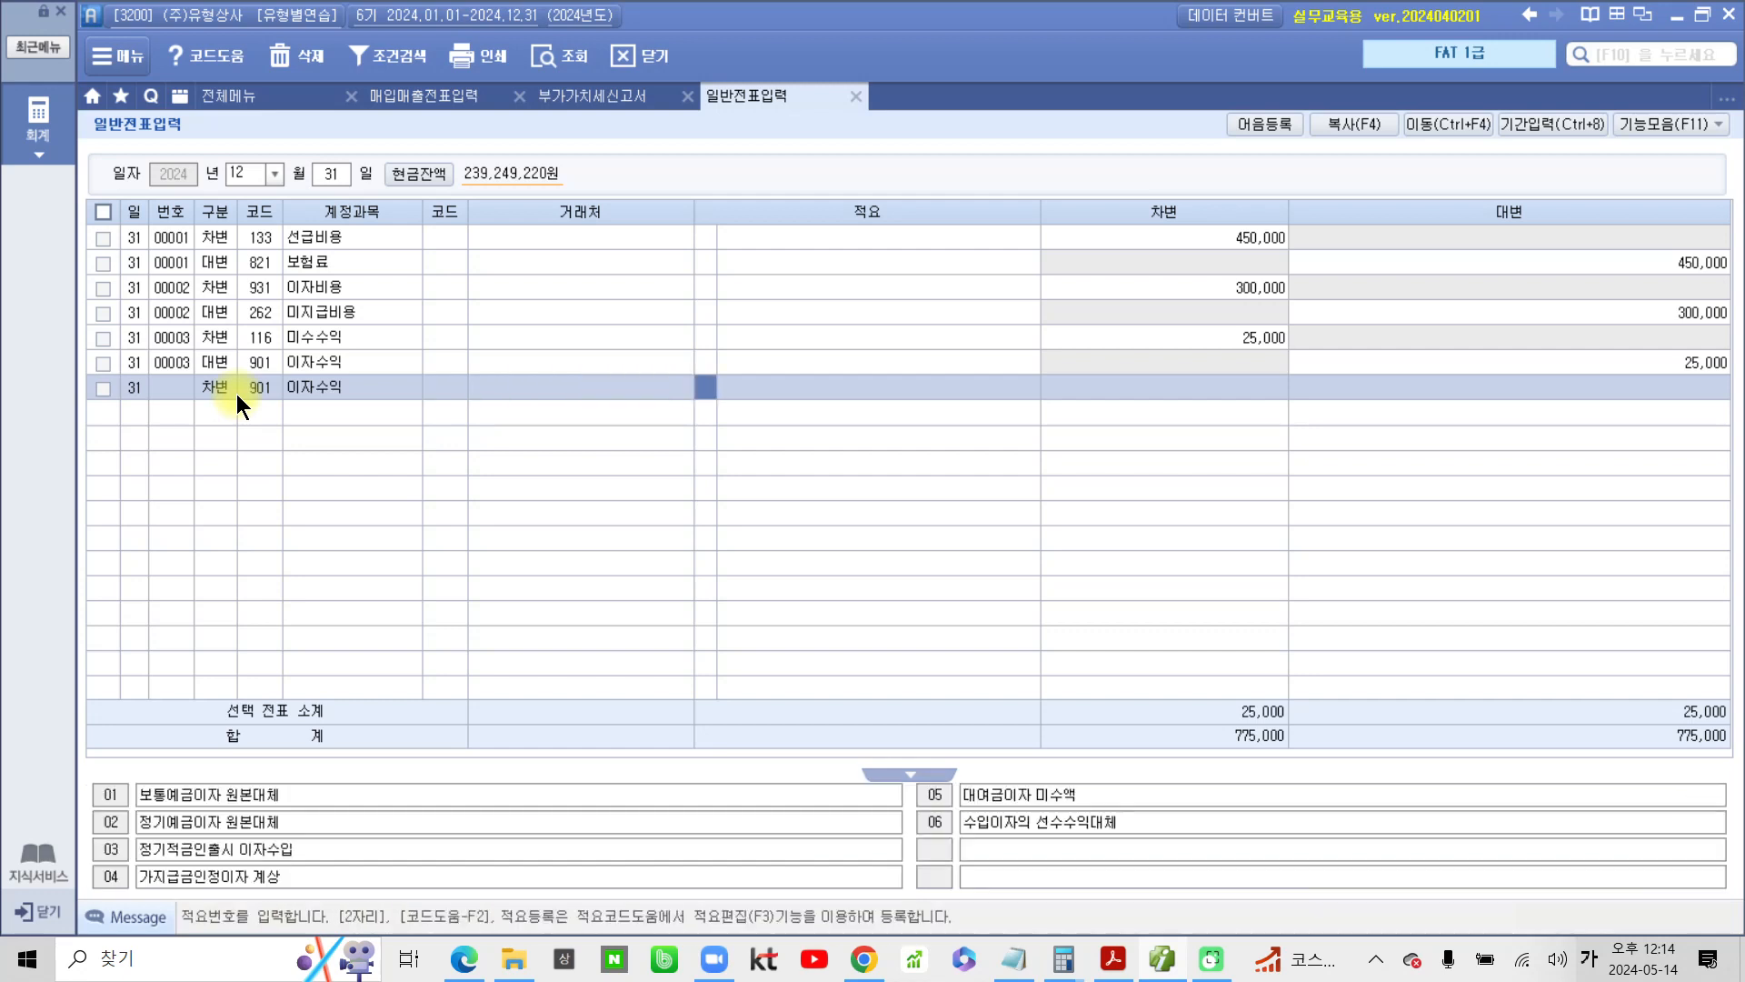
{"action": "key", "text": "Return"}
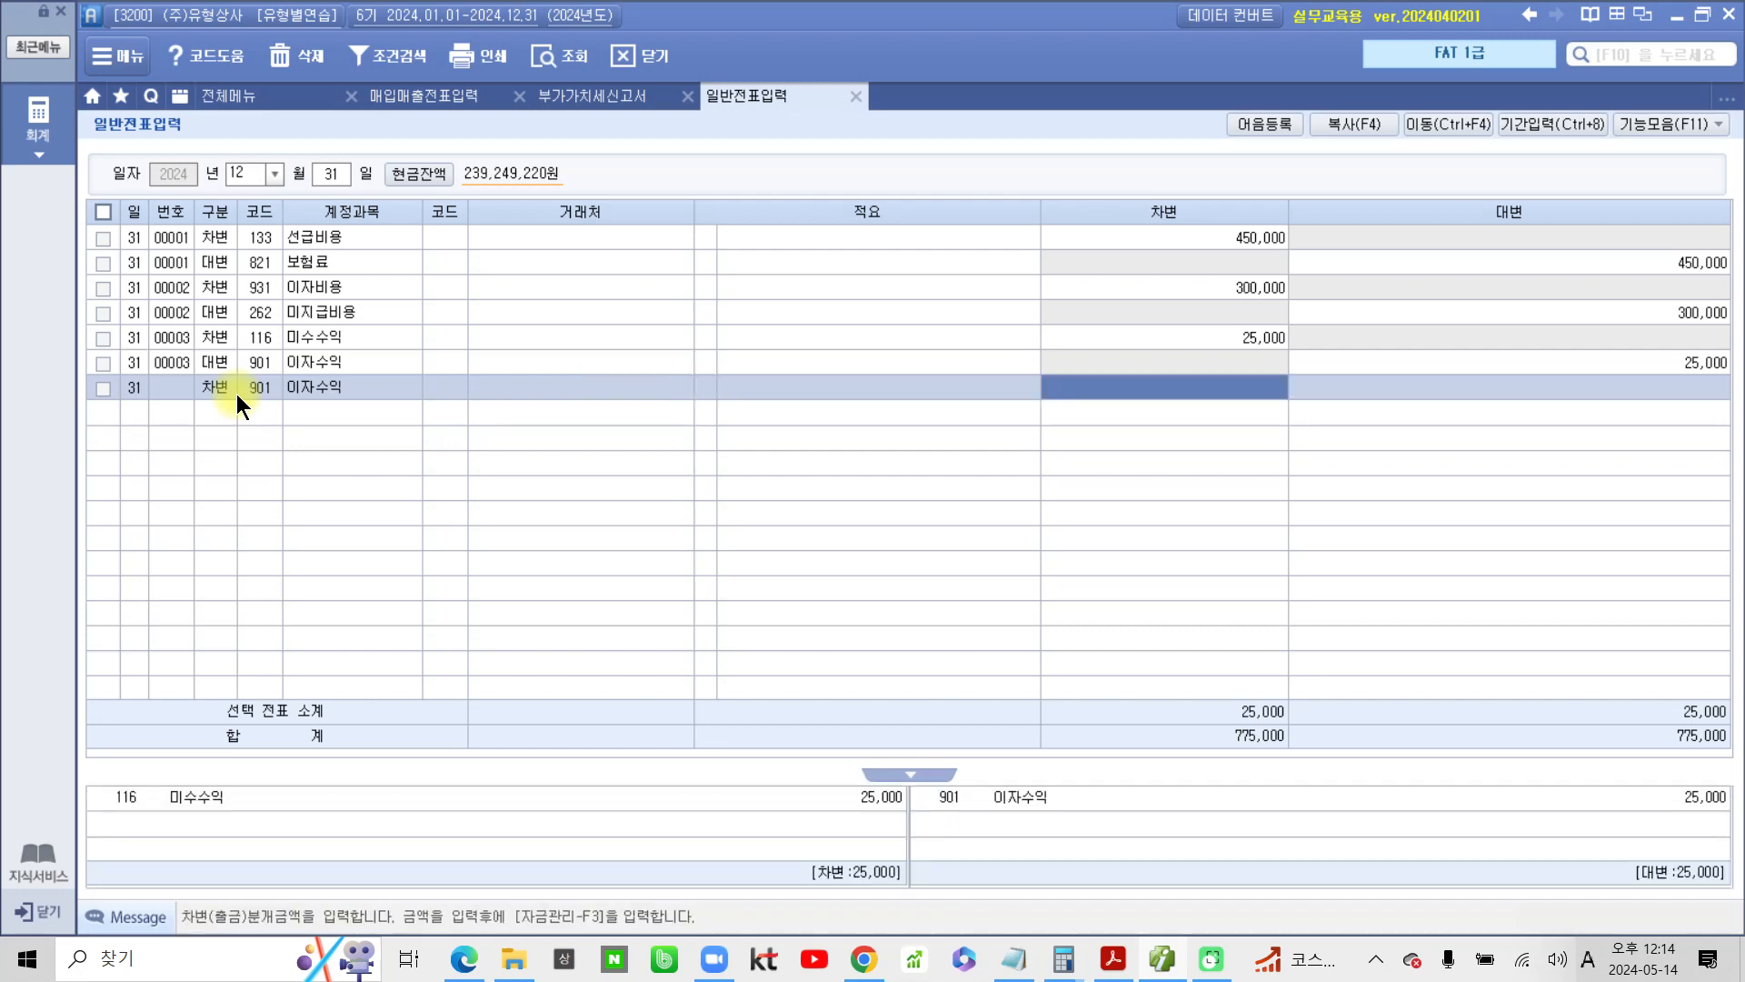
{"action": "type", "text": "500000"}
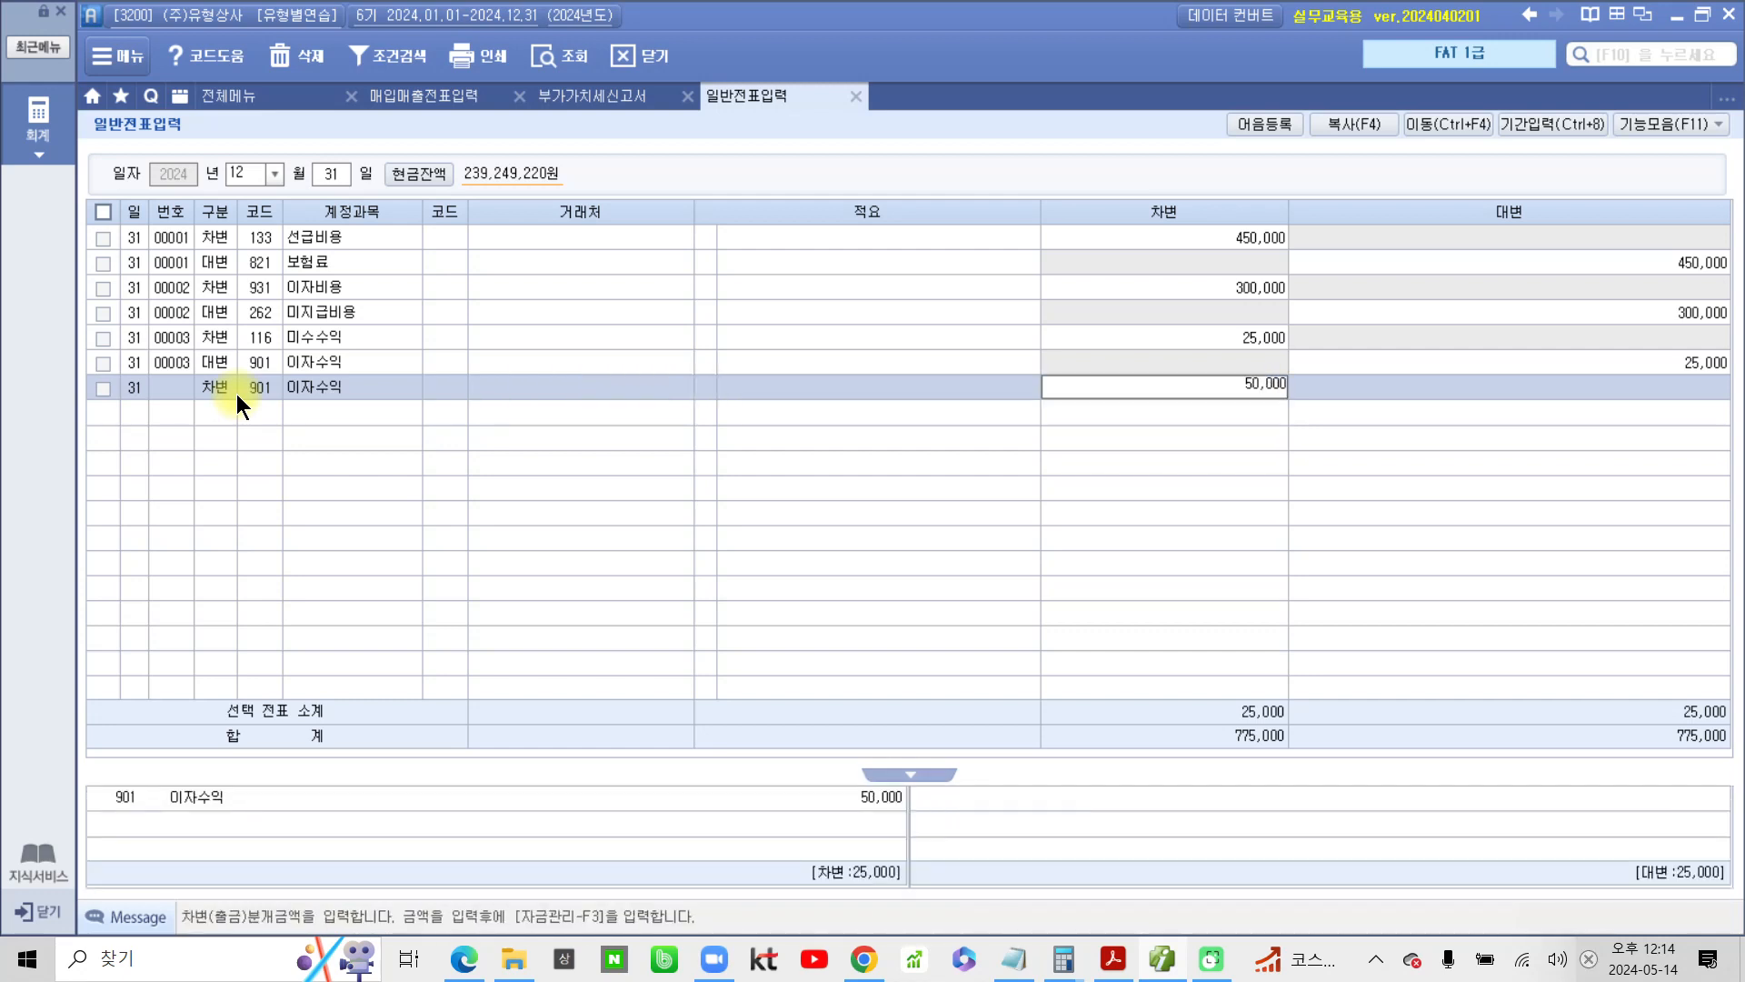
{"action": "key", "text": "Return"}
Add the matching 12/31 credit (대변) line for account 263 선수수익 with an amount of 50,000
{"action": "type", "text": "4"}
{"action": "type", "text": "901"}
{"action": "key", "text": "Return"}
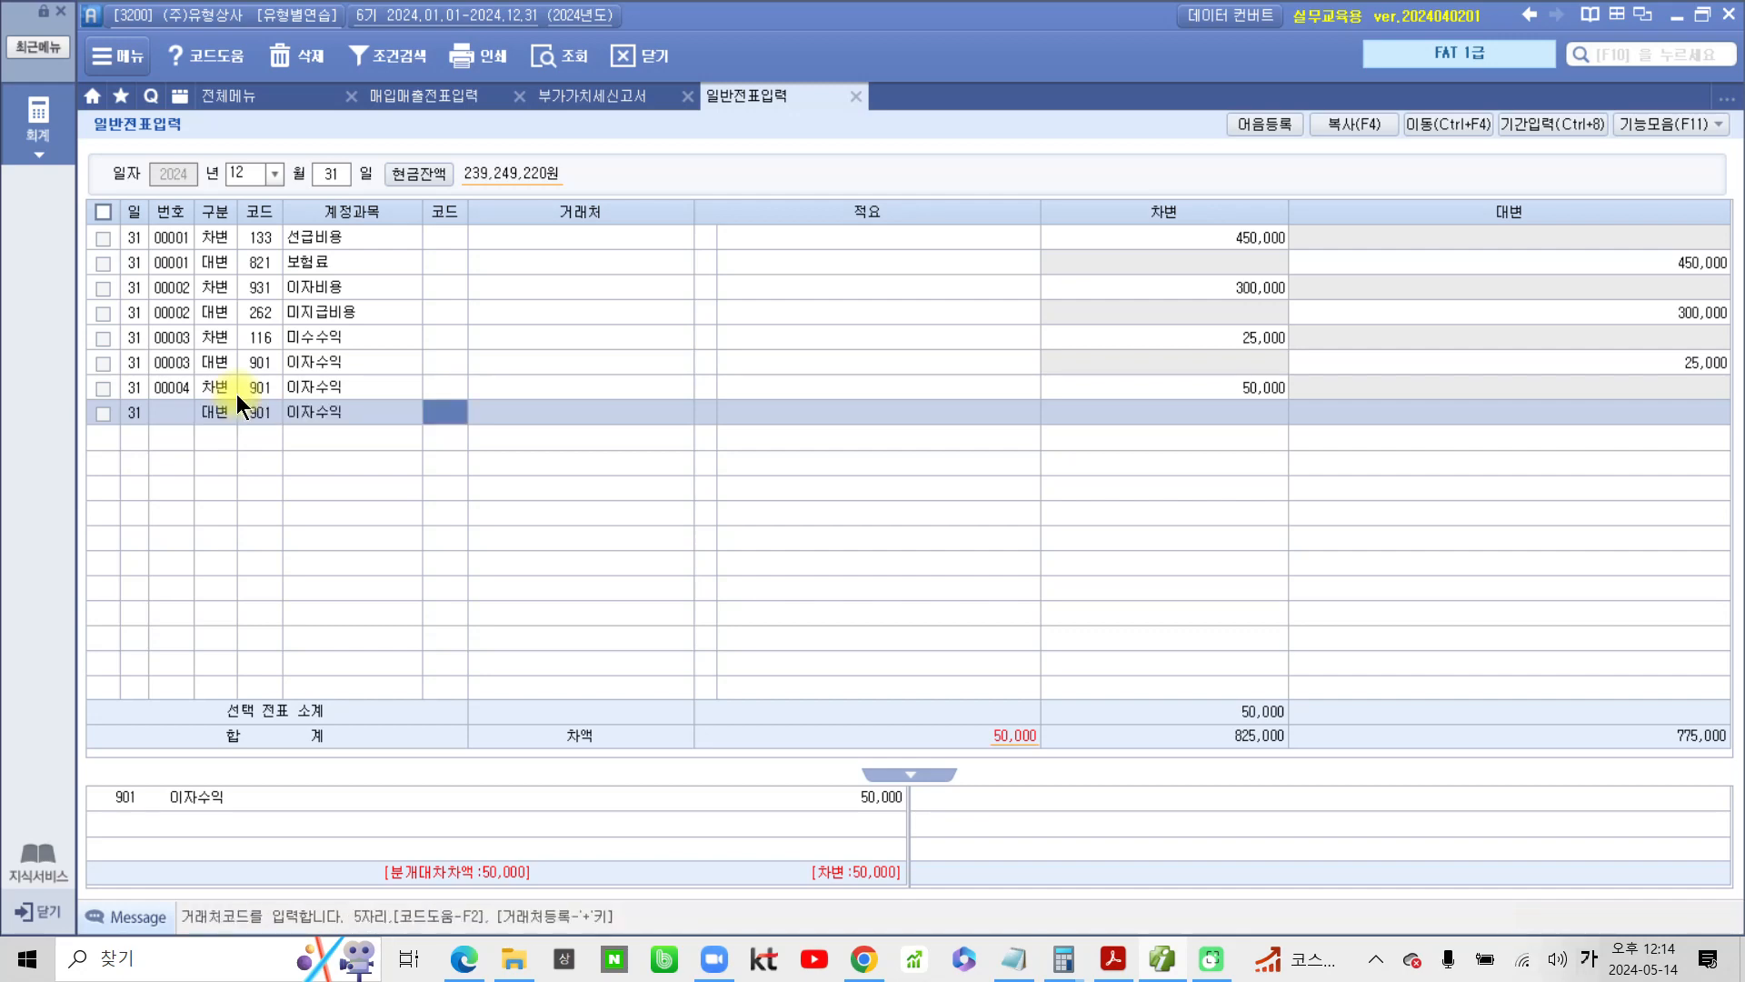
{"action": "key", "text": "shift+Tab"}
{"action": "type", "text": "선수"}
{"action": "key", "text": "Return"}
{"action": "key", "text": "Down"}
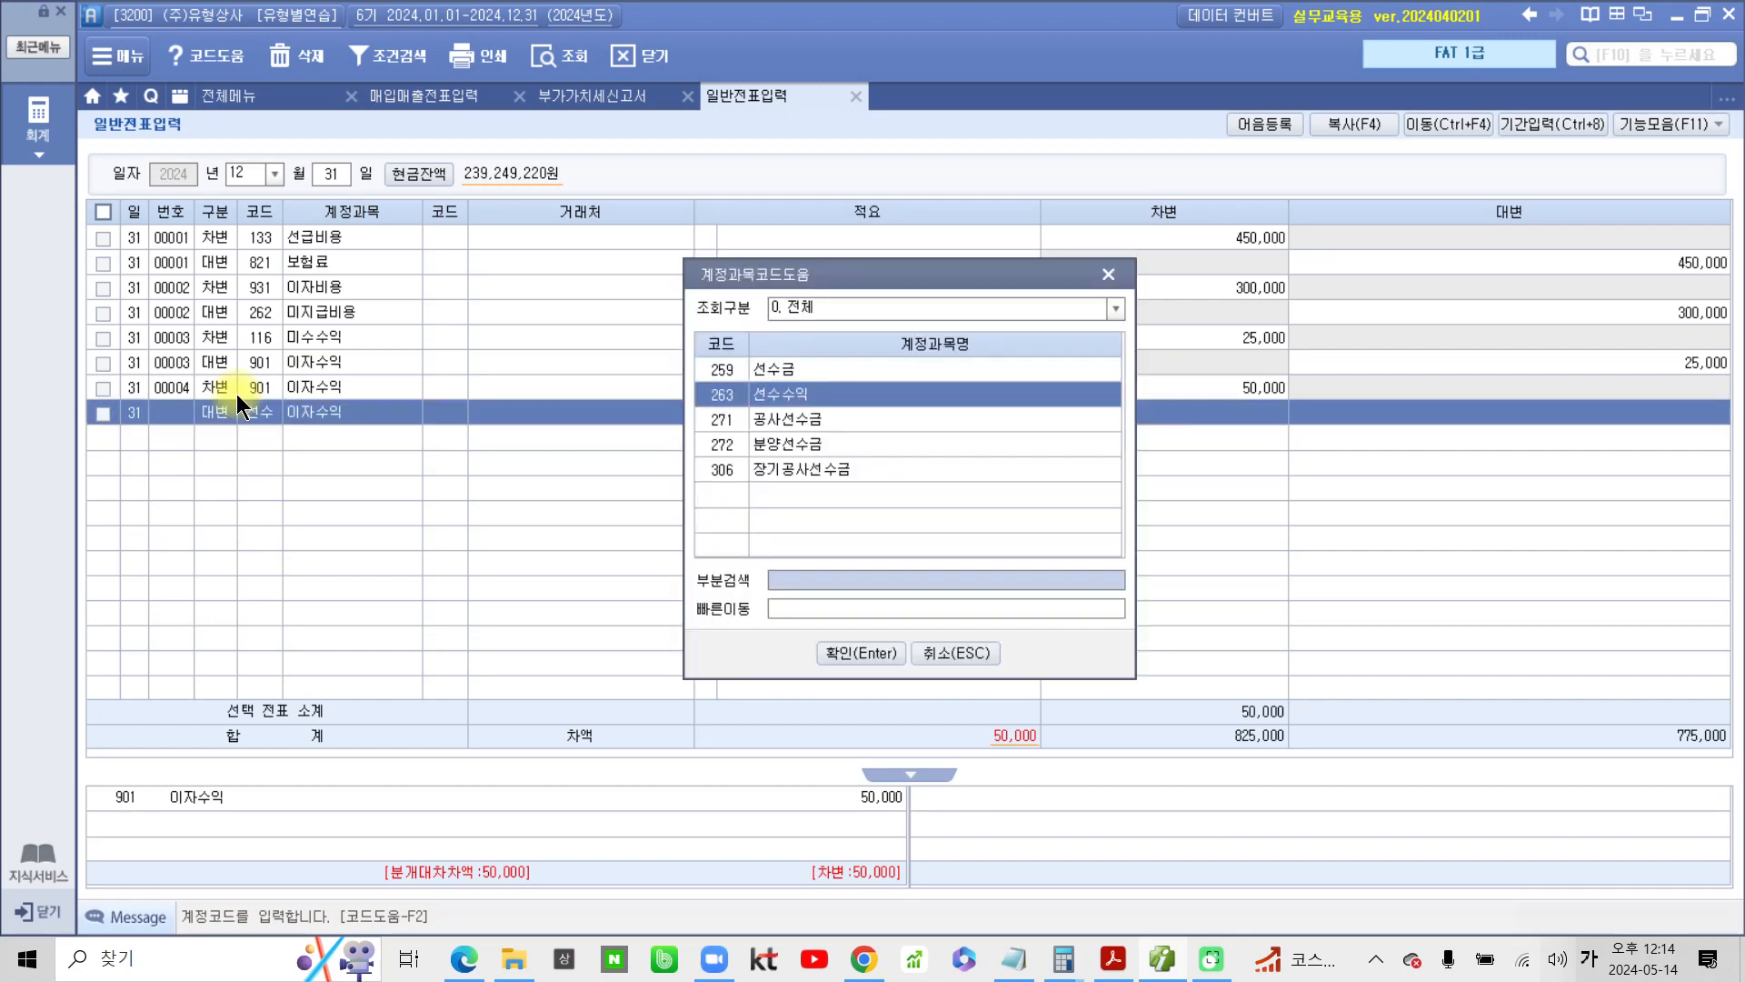
{"action": "key", "text": "Return"}
{"action": "key", "text": "Return"}
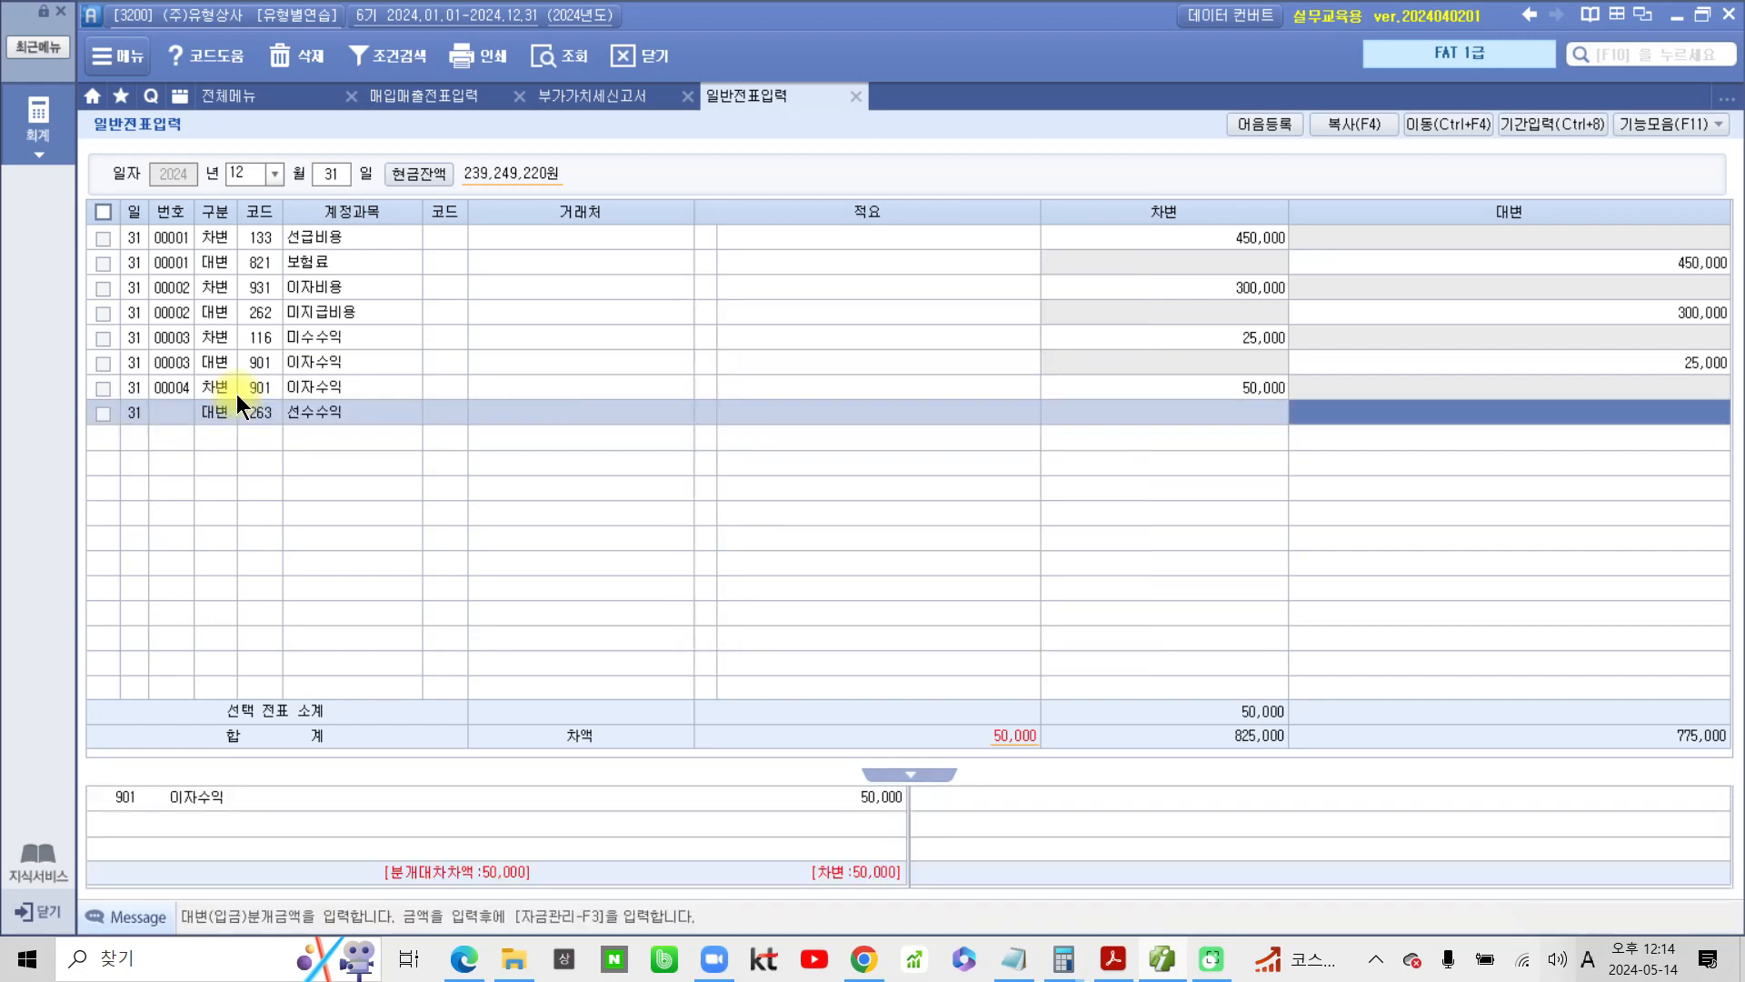
{"action": "type", "text": "50,000"}
{"action": "key", "text": "Return"}
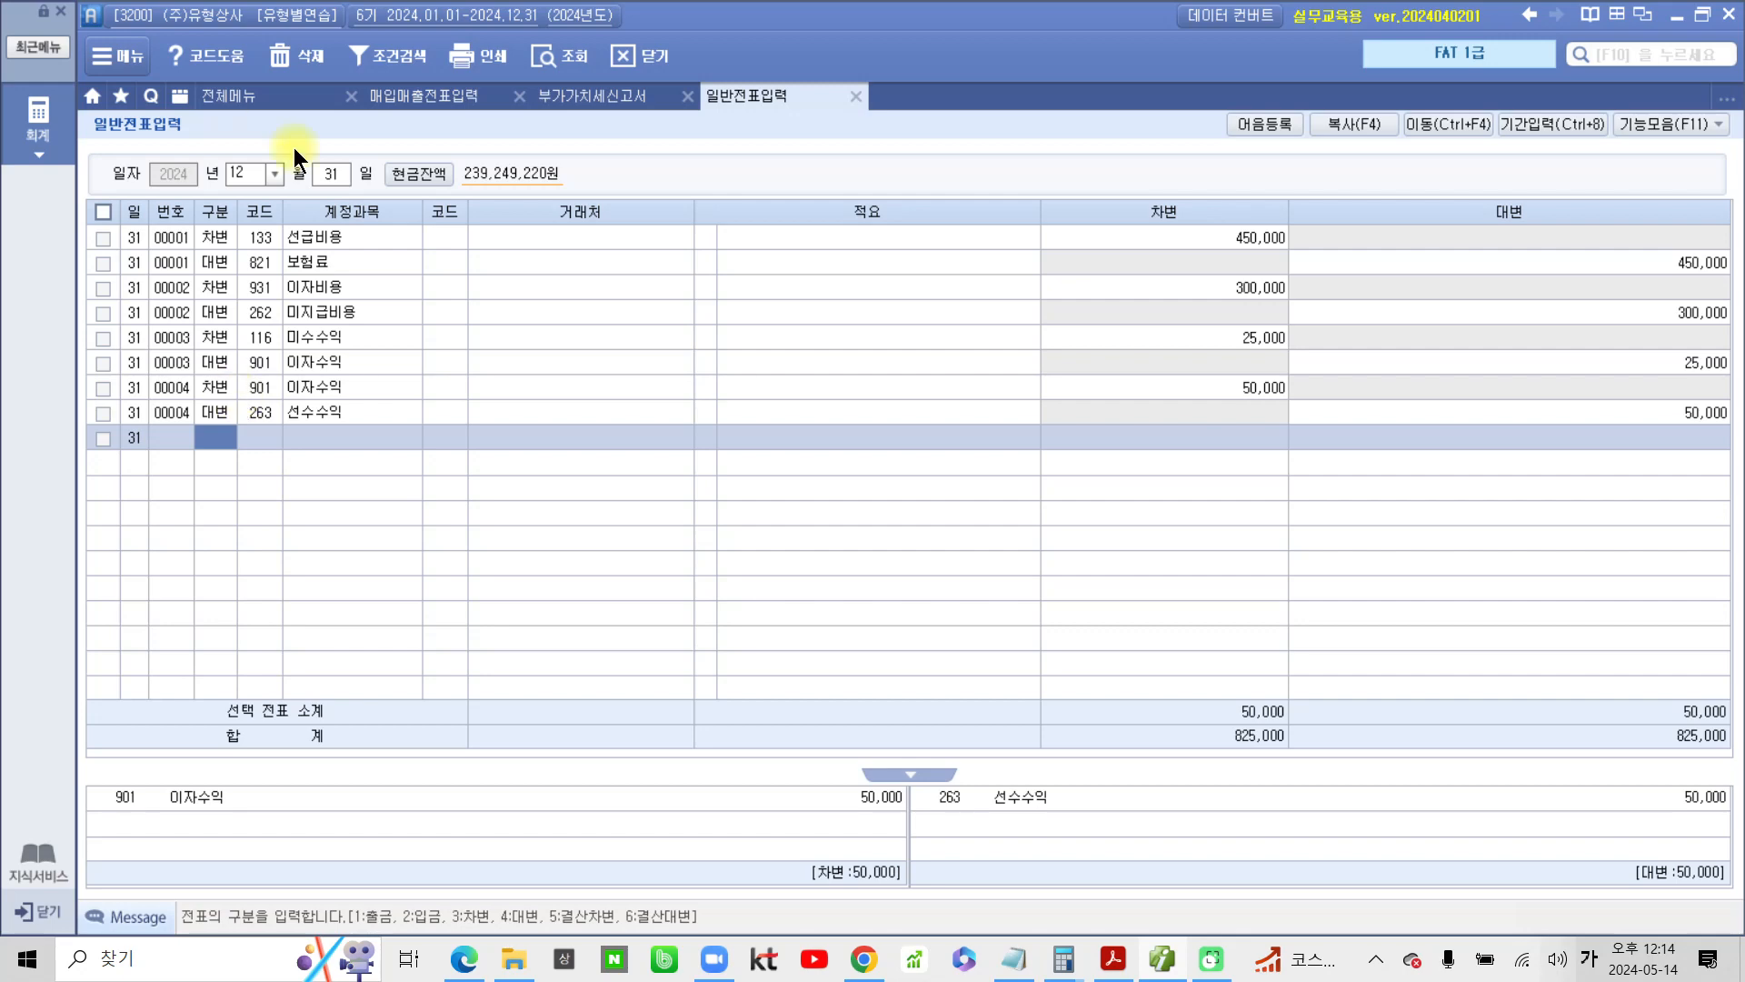
Return to the PDF, frame problems 1 to 4 with a red rectangle and circle the period 2024.10.1.~2025.9.30
{"action": "left_click", "coordinate": [1112, 959]}
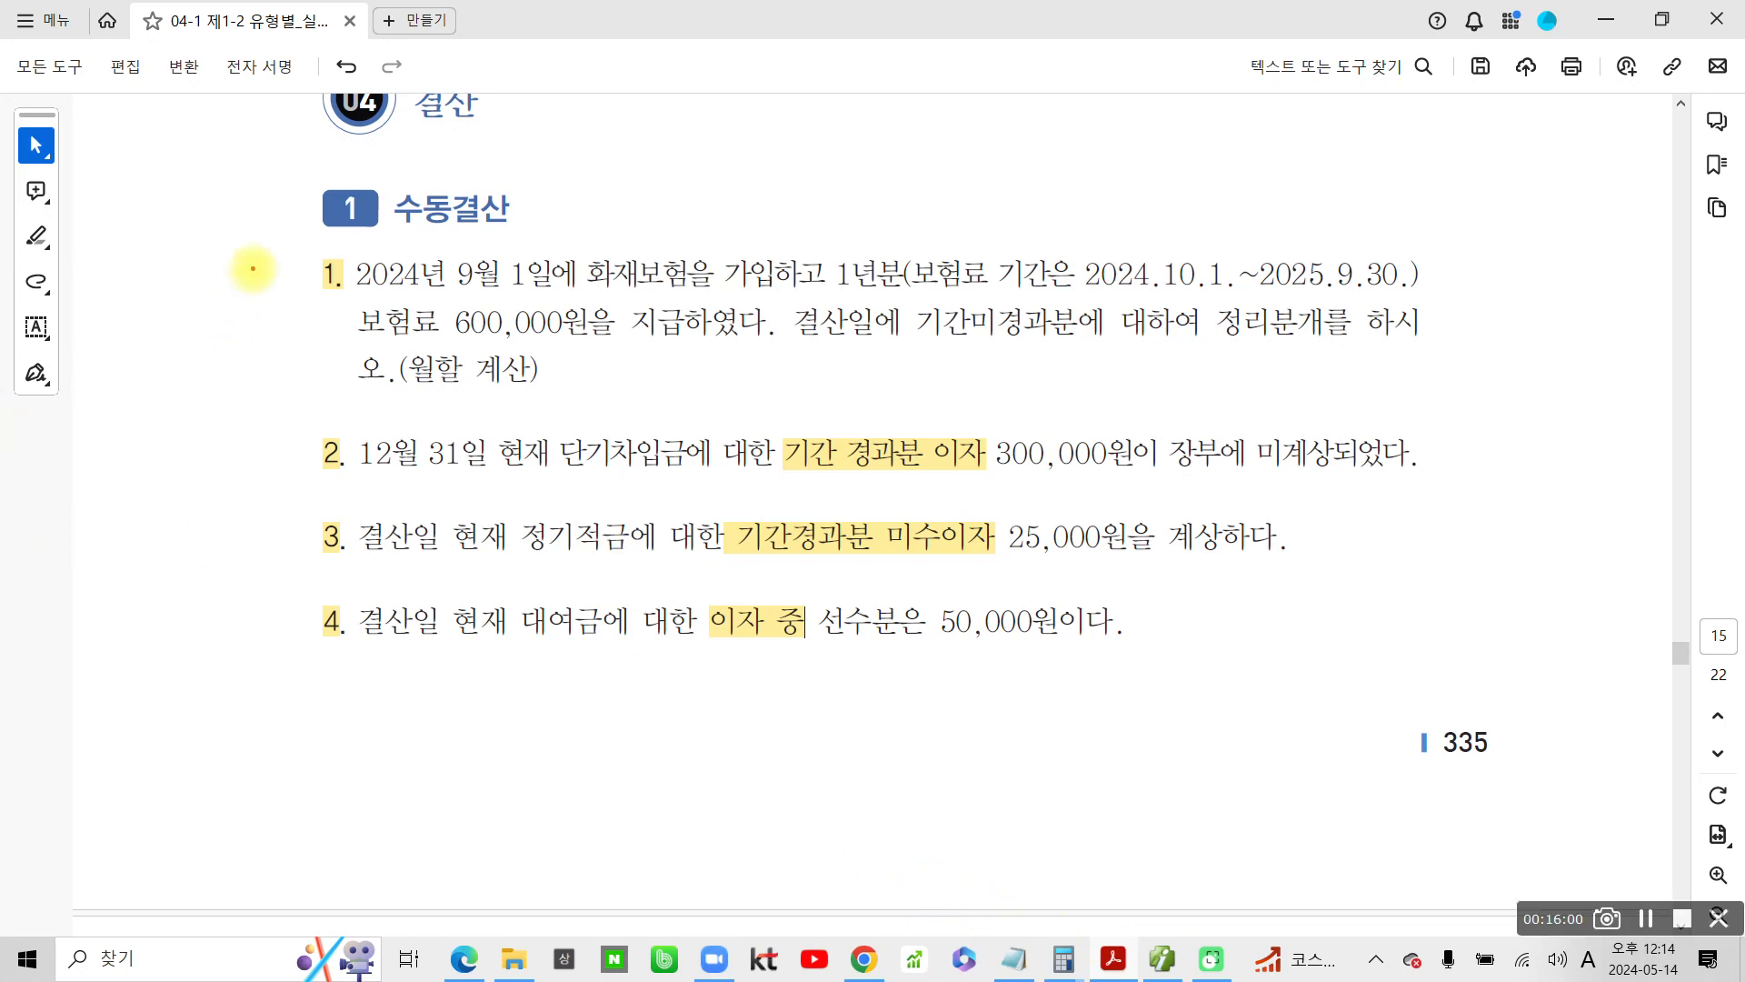
{"action": "mouse_move", "coordinate": [262, 241]}
{"action": "left_mouse_down"}
{"action": "mouse_move", "coordinate": [372, 344]}
{"action": "mouse_move", "coordinate": [1364, 657]}
{"action": "mouse_move", "coordinate": [1581, 679]}
{"action": "left_mouse_up"}
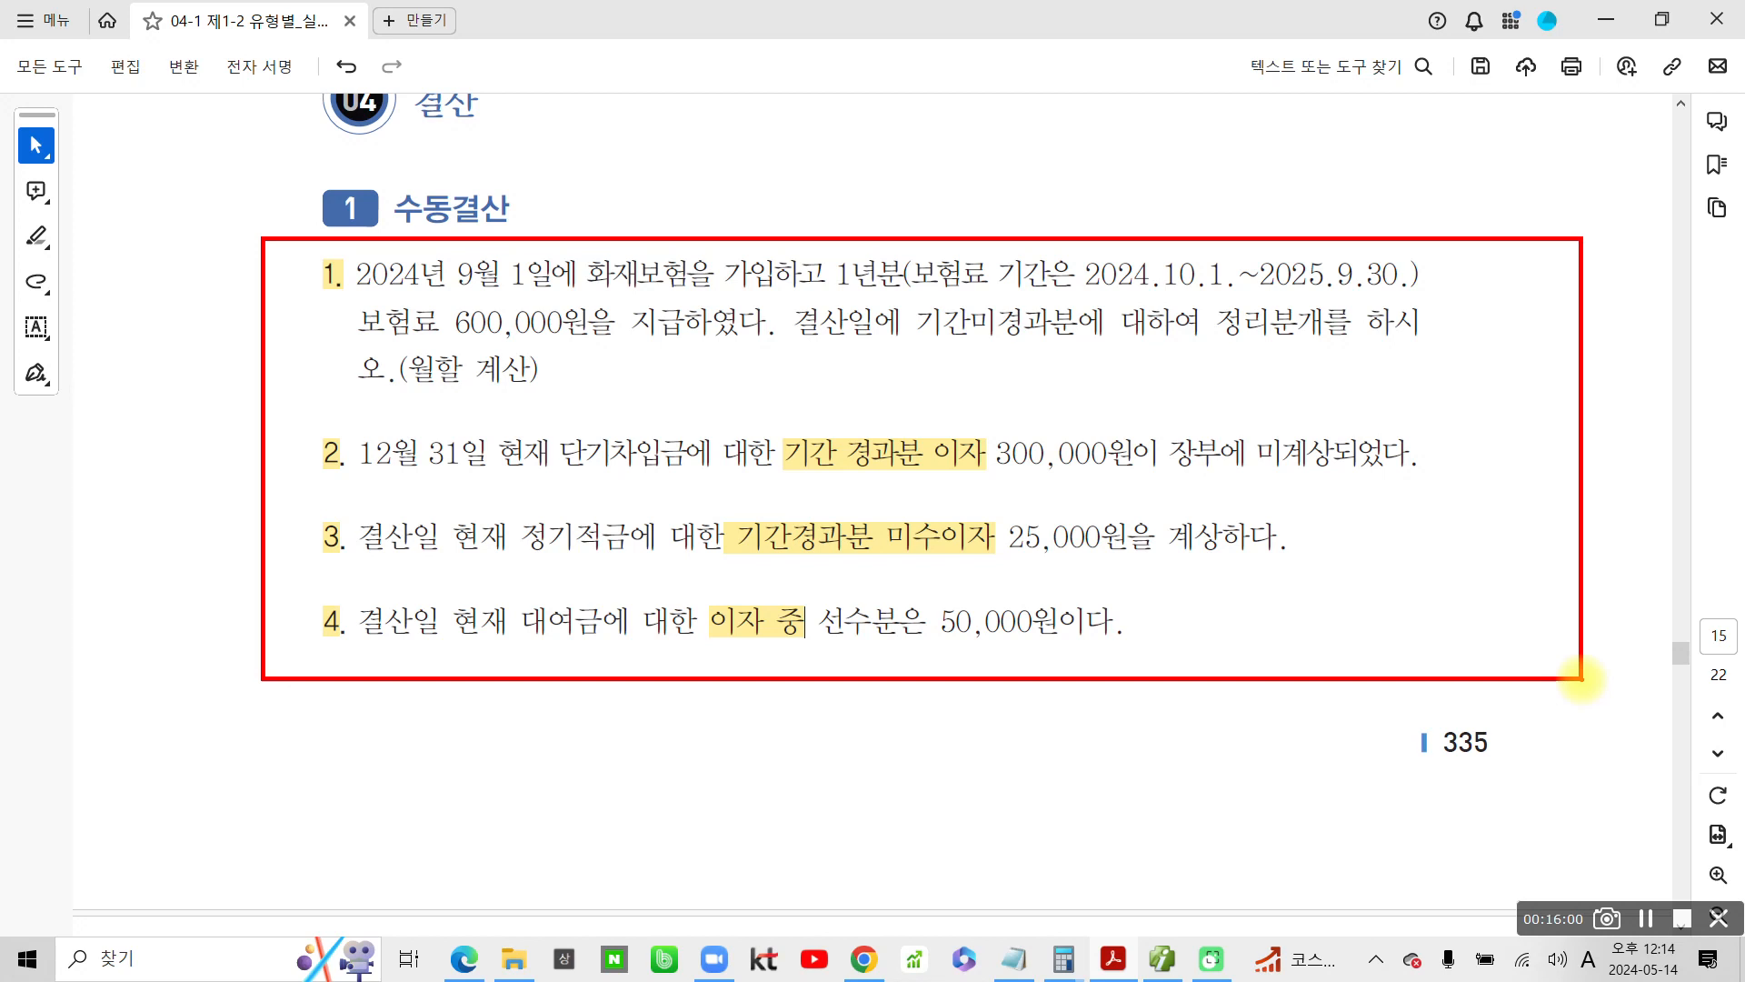
{"action": "mouse_move", "coordinate": [1055, 231]}
{"action": "left_mouse_down"}
{"action": "mouse_move", "coordinate": [1336, 304]}
{"action": "mouse_move", "coordinate": [1091, 220]}
{"action": "left_mouse_up"}
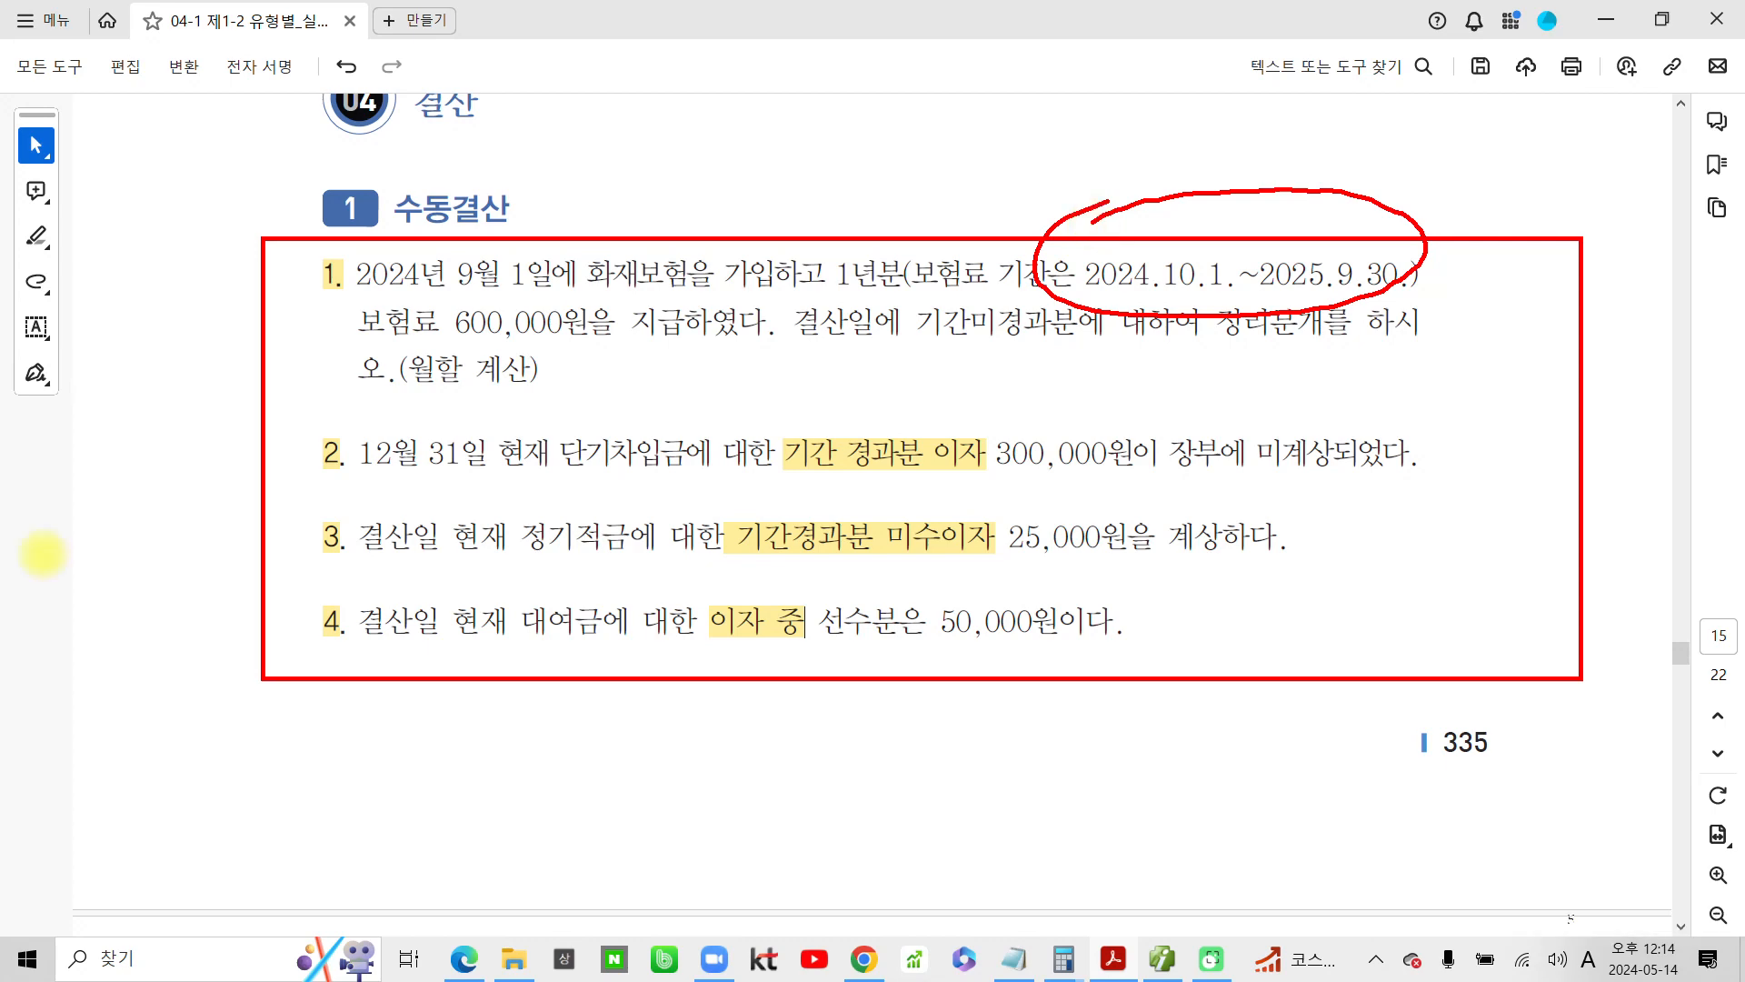
{"action": "key", "text": "Escape"}
Outline problems 1 to 4 freehand in red and handwrite 수익과 비용의 above them
{"action": "key", "text": "ctrl+2"}
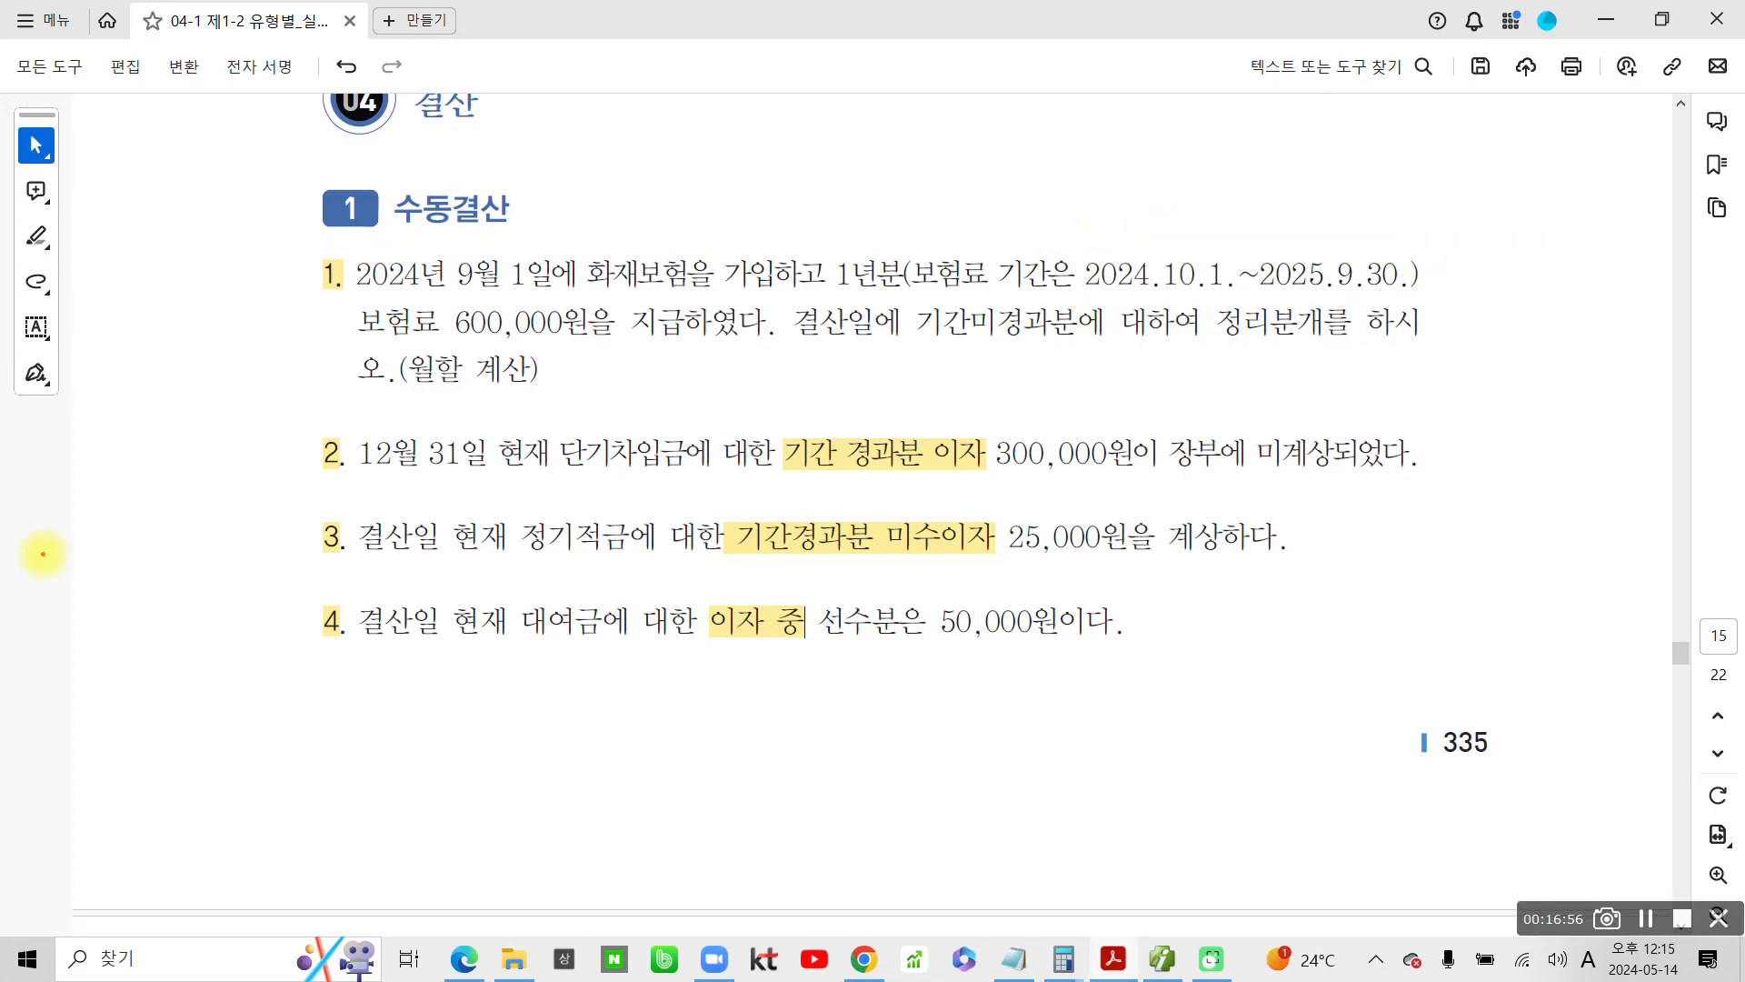
{"action": "mouse_move", "coordinate": [285, 248]}
{"action": "left_mouse_down"}
{"action": "mouse_move", "coordinate": [362, 682]}
{"action": "mouse_move", "coordinate": [1445, 661]}
{"action": "mouse_move", "coordinate": [638, 219]}
{"action": "mouse_move", "coordinate": [1544, 273]}
{"action": "mouse_move", "coordinate": [1445, 682]}
{"action": "left_mouse_up"}
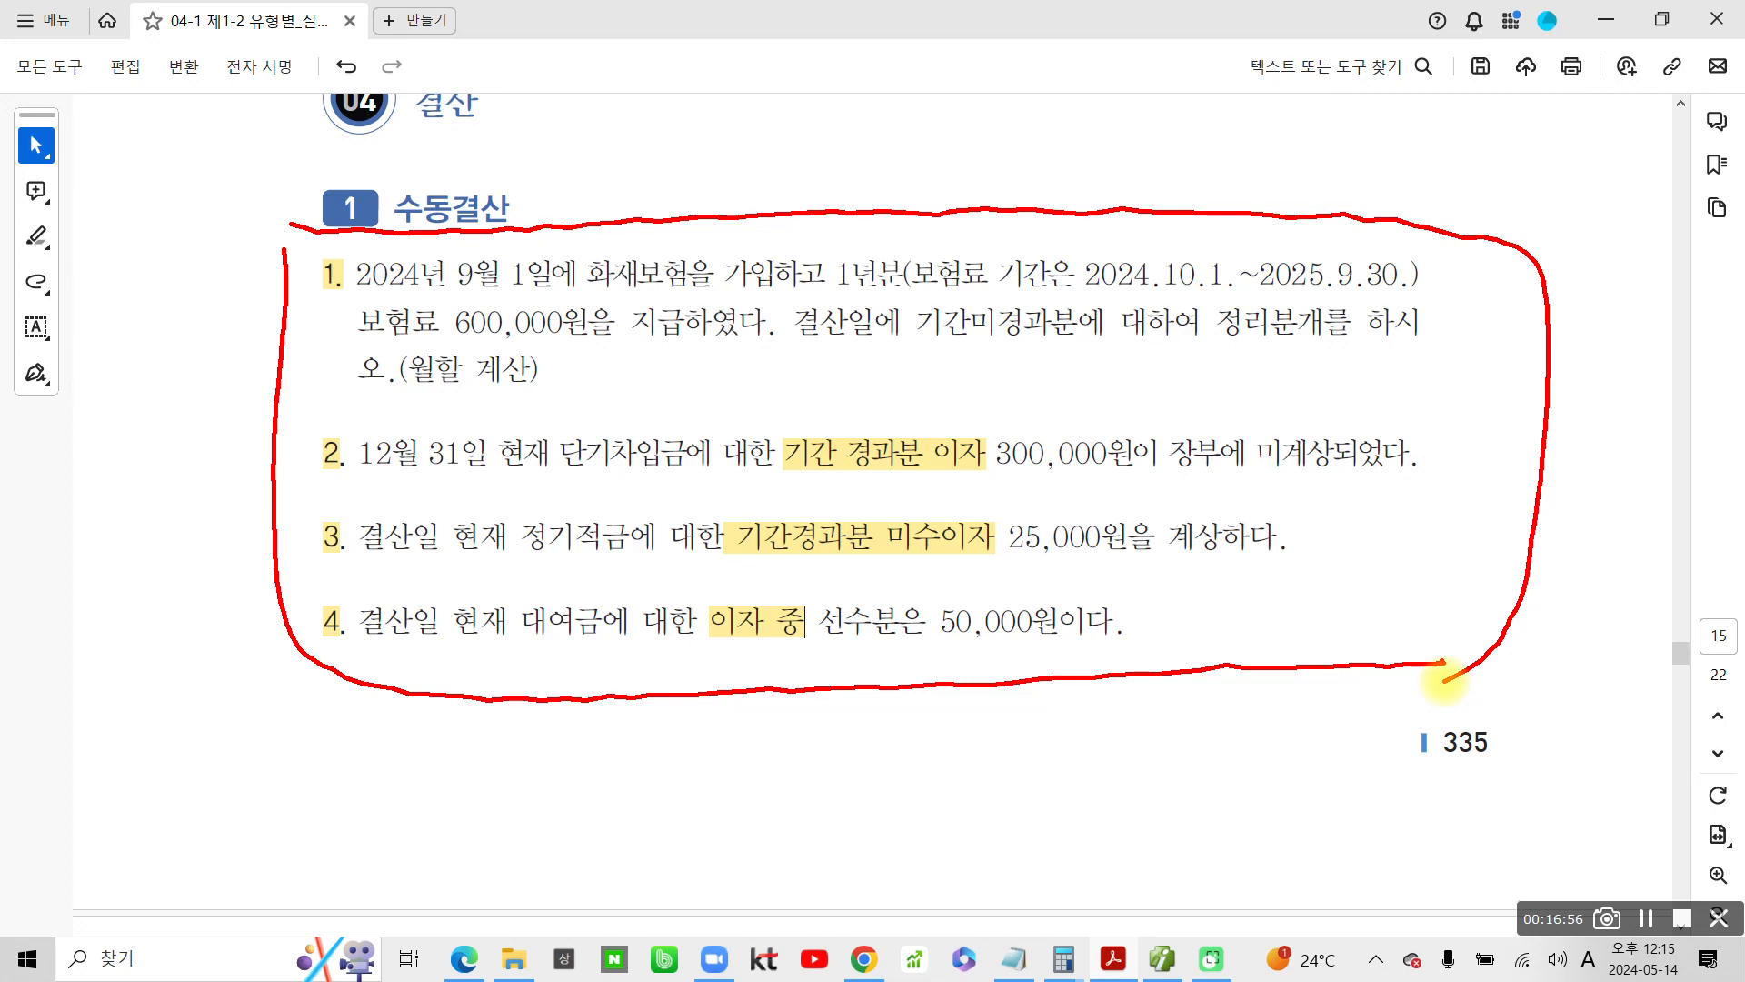
{"action": "left_click_drag", "start_coordinate": [622, 75], "coordinate": [579, 164]}
{"action": "left_click_drag", "start_coordinate": [611, 109], "coordinate": [657, 136]}
{"action": "mouse_move", "coordinate": [554, 179]}
{"action": "left_mouse_down"}
{"action": "mouse_move", "coordinate": [691, 163]}
{"action": "mouse_move", "coordinate": [619, 233]}
{"action": "left_mouse_up"}
{"action": "mouse_move", "coordinate": [724, 114]}
{"action": "left_mouse_down"}
{"action": "mouse_move", "coordinate": [712, 138]}
{"action": "mouse_move", "coordinate": [753, 209]}
{"action": "left_mouse_up"}
{"action": "mouse_move", "coordinate": [702, 182]}
{"action": "left_mouse_down"}
{"action": "mouse_move", "coordinate": [764, 187]}
{"action": "mouse_move", "coordinate": [759, 222]}
{"action": "left_mouse_up"}
{"action": "mouse_move", "coordinate": [800, 113]}
{"action": "left_mouse_down"}
{"action": "mouse_move", "coordinate": [823, 177]}
{"action": "mouse_move", "coordinate": [850, 164]}
{"action": "mouse_move", "coordinate": [853, 227]}
{"action": "left_mouse_up"}
{"action": "left_click_drag", "start_coordinate": [854, 173], "coordinate": [945, 196]}
{"action": "left_click_drag", "start_coordinate": [982, 104], "coordinate": [980, 177]}
{"action": "left_click_drag", "start_coordinate": [972, 132], "coordinate": [964, 182]}
{"action": "mouse_move", "coordinate": [1014, 91]}
{"action": "left_mouse_down"}
{"action": "mouse_move", "coordinate": [1013, 218]}
{"action": "mouse_move", "coordinate": [1057, 98]}
{"action": "mouse_move", "coordinate": [1063, 150]}
{"action": "left_mouse_up"}
{"action": "mouse_move", "coordinate": [1023, 173]}
{"action": "left_mouse_down"}
{"action": "mouse_move", "coordinate": [1113, 153]}
{"action": "mouse_move", "coordinate": [1071, 181]}
{"action": "left_mouse_up"}
{"action": "mouse_move", "coordinate": [1163, 134]}
{"action": "left_mouse_down"}
{"action": "mouse_move", "coordinate": [1200, 162]}
{"action": "mouse_move", "coordinate": [1193, 223]}
{"action": "left_mouse_up"}
Extend the red handwritten heading with 이연과 예상, undoing and redrawing the misdrawn strokes
{"action": "mouse_move", "coordinate": [1298, 105]}
{"action": "left_mouse_down"}
{"action": "mouse_move", "coordinate": [1316, 138]}
{"action": "mouse_move", "coordinate": [1356, 132]}
{"action": "mouse_move", "coordinate": [1354, 192]}
{"action": "left_mouse_up"}
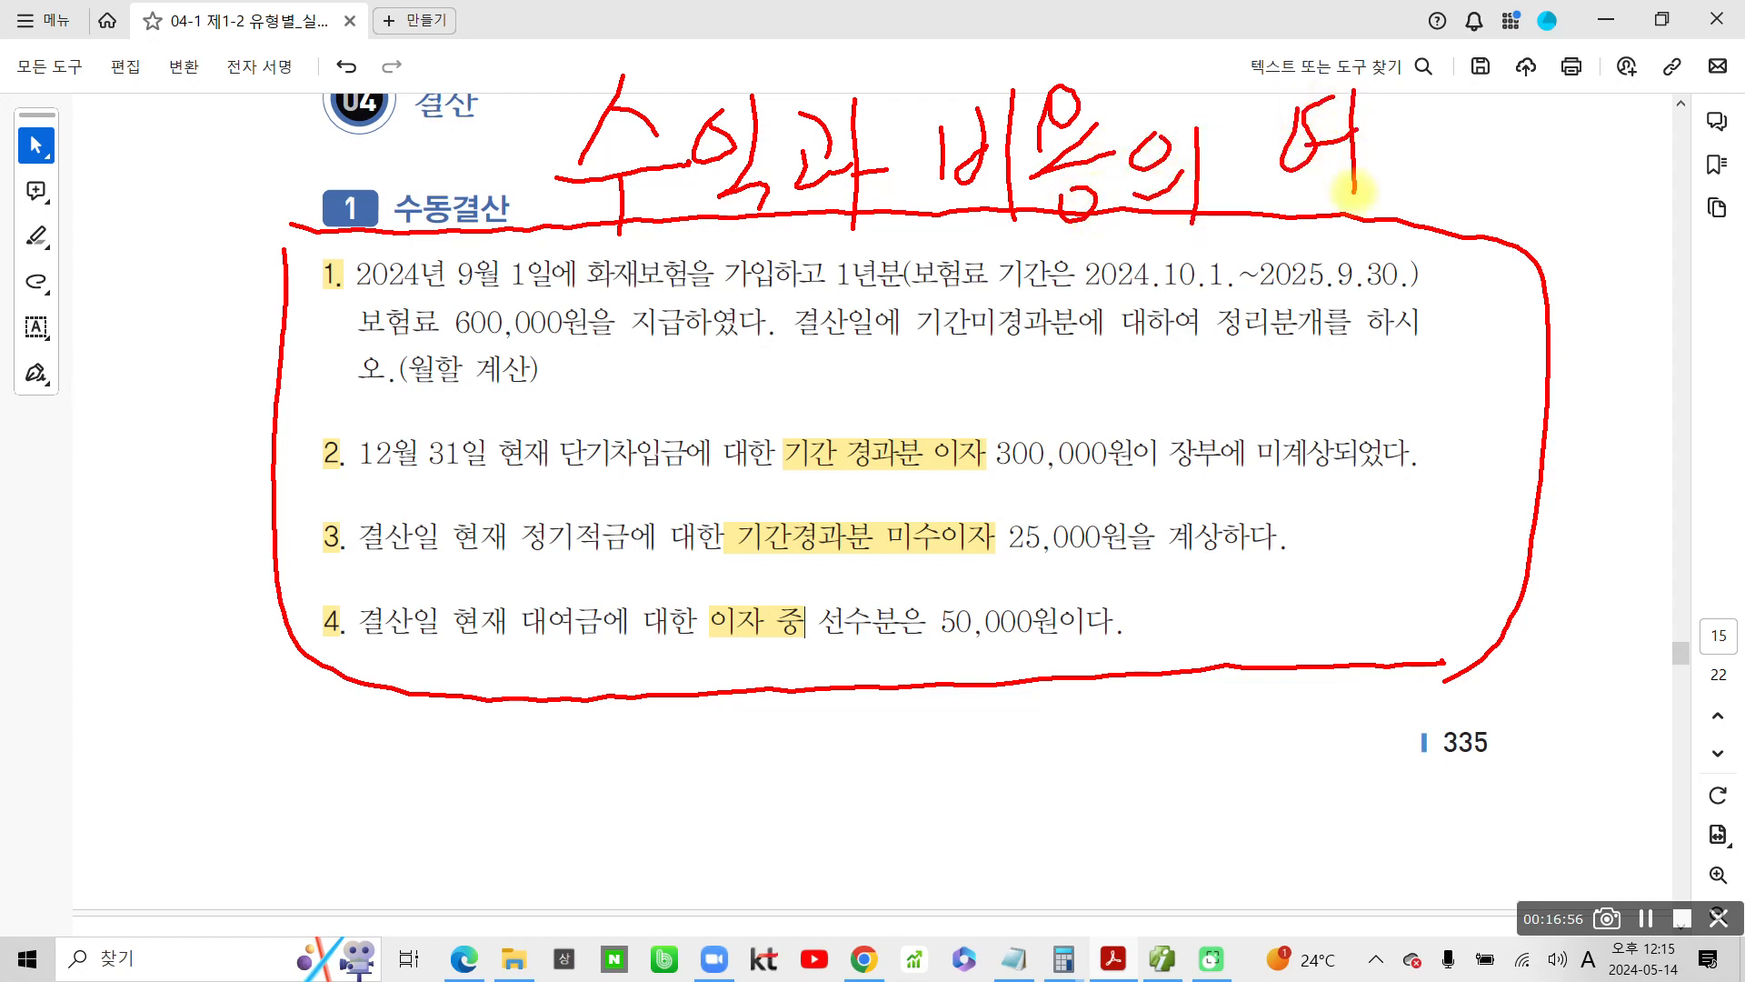
{"action": "key", "text": "ctrl+z"}
{"action": "key", "text": "ctrl+z"}
{"action": "key", "text": "ctrl+z"}
{"action": "left_click_drag", "start_coordinate": [1301, 114], "coordinate": [1360, 219]}
{"action": "mouse_move", "coordinate": [1404, 107]}
{"action": "left_mouse_down"}
{"action": "mouse_move", "coordinate": [1454, 113]}
{"action": "mouse_move", "coordinate": [1457, 195]}
{"action": "left_mouse_up"}
{"action": "left_click_drag", "start_coordinate": [1422, 182], "coordinate": [1461, 228]}
{"action": "mouse_move", "coordinate": [1501, 127]}
{"action": "left_mouse_down"}
{"action": "mouse_move", "coordinate": [1545, 174]}
{"action": "mouse_move", "coordinate": [1557, 231]}
{"action": "left_mouse_up"}
{"action": "left_click_drag", "start_coordinate": [1567, 173], "coordinate": [1607, 162]}
{"action": "mouse_move", "coordinate": [1550, 247]}
{"action": "left_mouse_down"}
{"action": "mouse_move", "coordinate": [1508, 273]}
{"action": "mouse_move", "coordinate": [1549, 250]}
{"action": "mouse_move", "coordinate": [1599, 284]}
{"action": "left_mouse_up"}
{"action": "left_click_drag", "start_coordinate": [1599, 240], "coordinate": [1597, 323]}
{"action": "mouse_move", "coordinate": [1636, 239]}
{"action": "left_mouse_down"}
{"action": "mouse_move", "coordinate": [1625, 323]}
{"action": "mouse_move", "coordinate": [1679, 307]}
{"action": "left_mouse_up"}
{"action": "mouse_move", "coordinate": [1687, 234]}
{"action": "left_mouse_down"}
{"action": "mouse_move", "coordinate": [1684, 304]}
{"action": "mouse_move", "coordinate": [1731, 268]}
{"action": "mouse_move", "coordinate": [1664, 314]}
{"action": "left_mouse_up"}
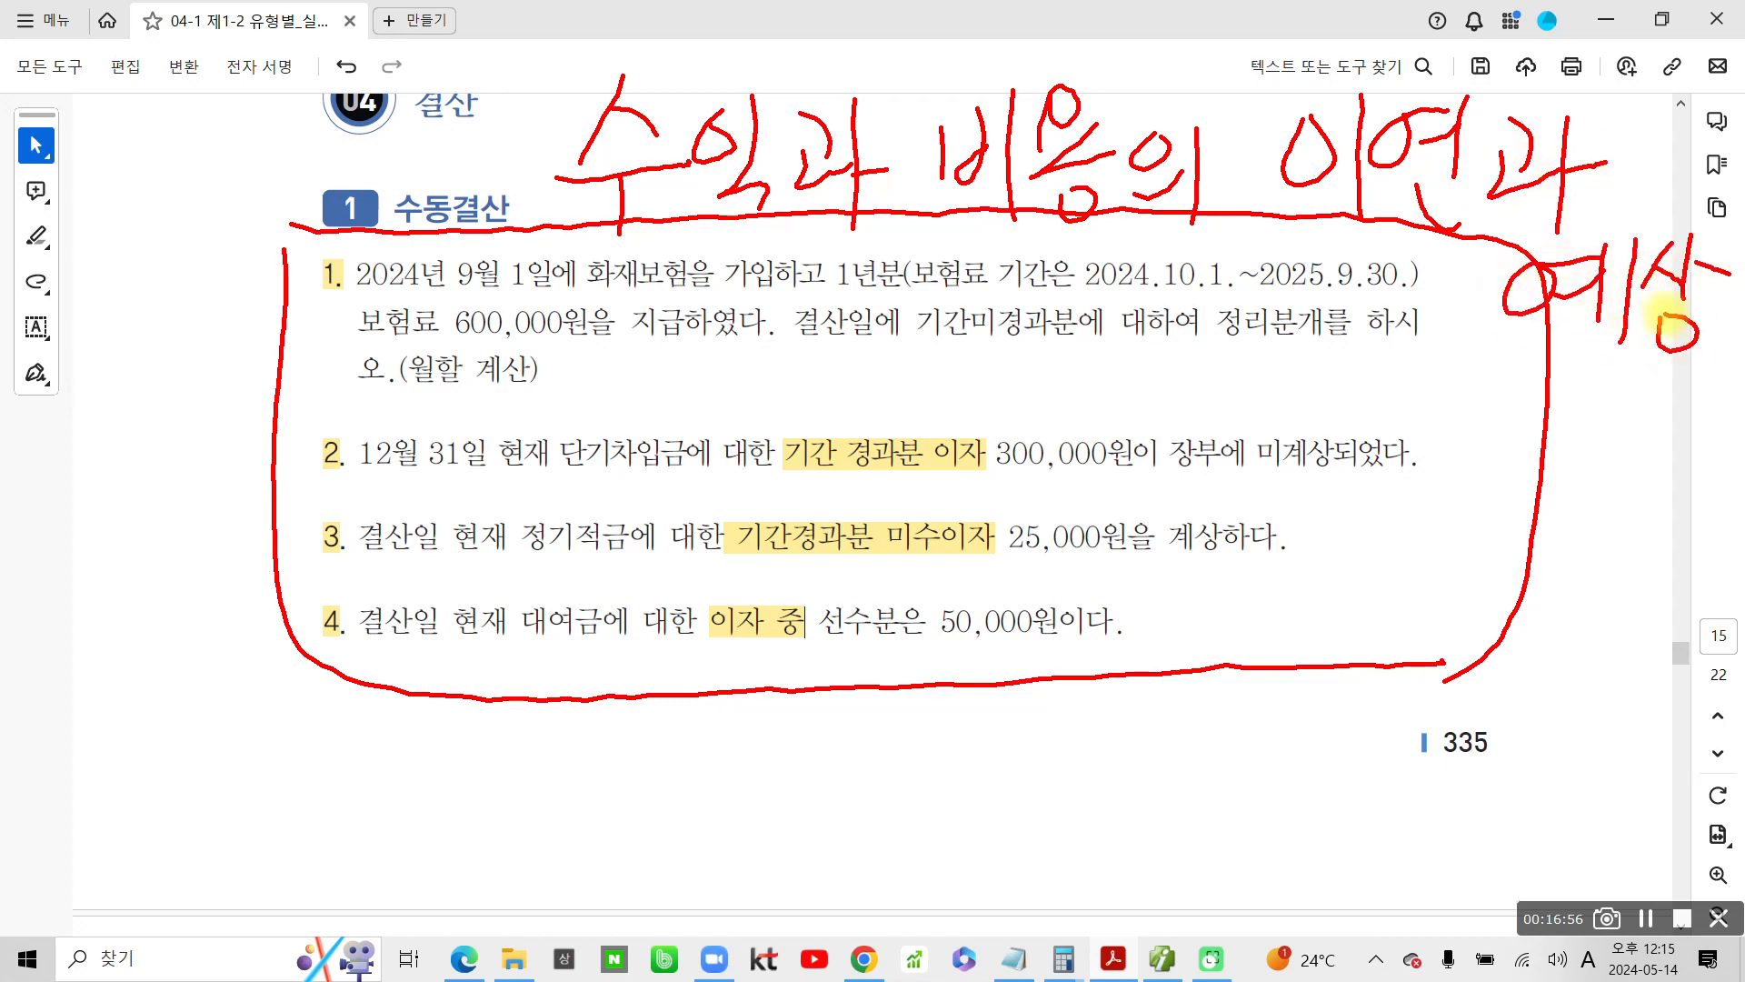
Circle the red handwritten heading and the problem numbers 1 to 4 in blue
{"action": "key", "text": "b"}
{"action": "mouse_move", "coordinate": [559, 75]}
{"action": "left_mouse_down"}
{"action": "mouse_move", "coordinate": [547, 202]}
{"action": "mouse_move", "coordinate": [1145, 241]}
{"action": "mouse_move", "coordinate": [1618, 387]}
{"action": "mouse_move", "coordinate": [886, 60]}
{"action": "mouse_move", "coordinate": [1604, 91]}
{"action": "mouse_move", "coordinate": [1722, 236]}
{"action": "mouse_move", "coordinate": [1595, 409]}
{"action": "left_mouse_up"}
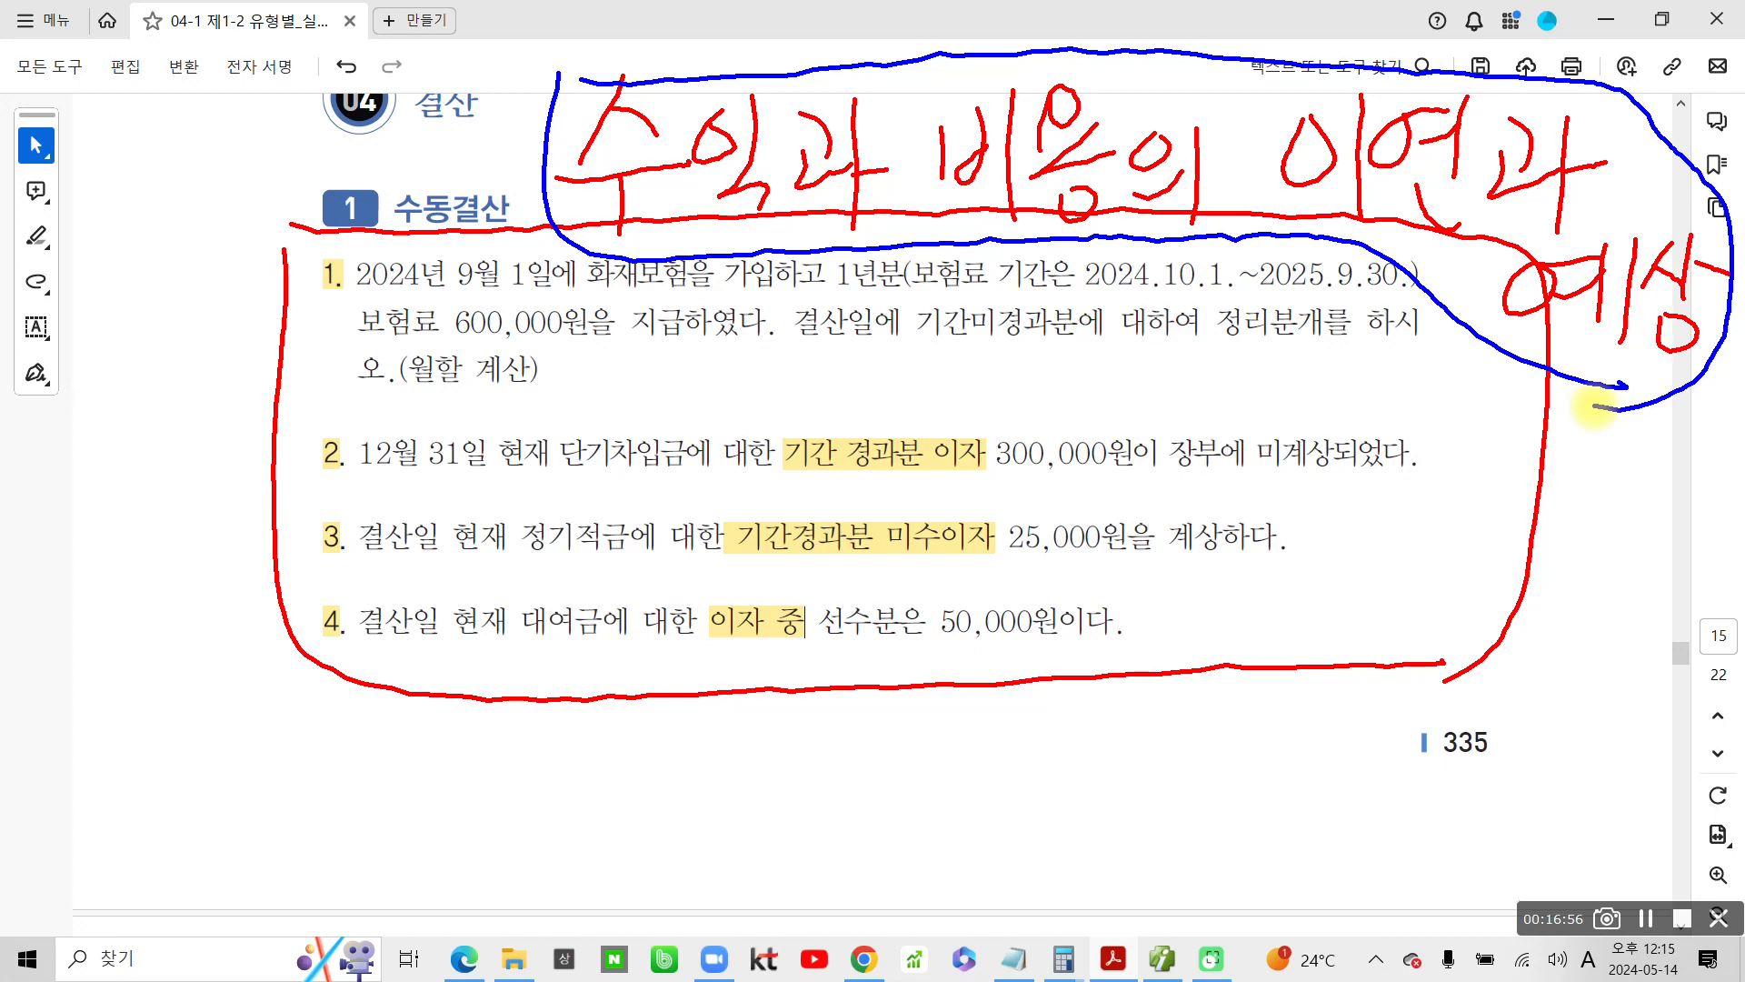
{"action": "mouse_move", "coordinate": [350, 684]}
{"action": "left_mouse_down"}
{"action": "mouse_move", "coordinate": [338, 244]}
{"action": "mouse_move", "coordinate": [311, 693]}
{"action": "left_mouse_up"}
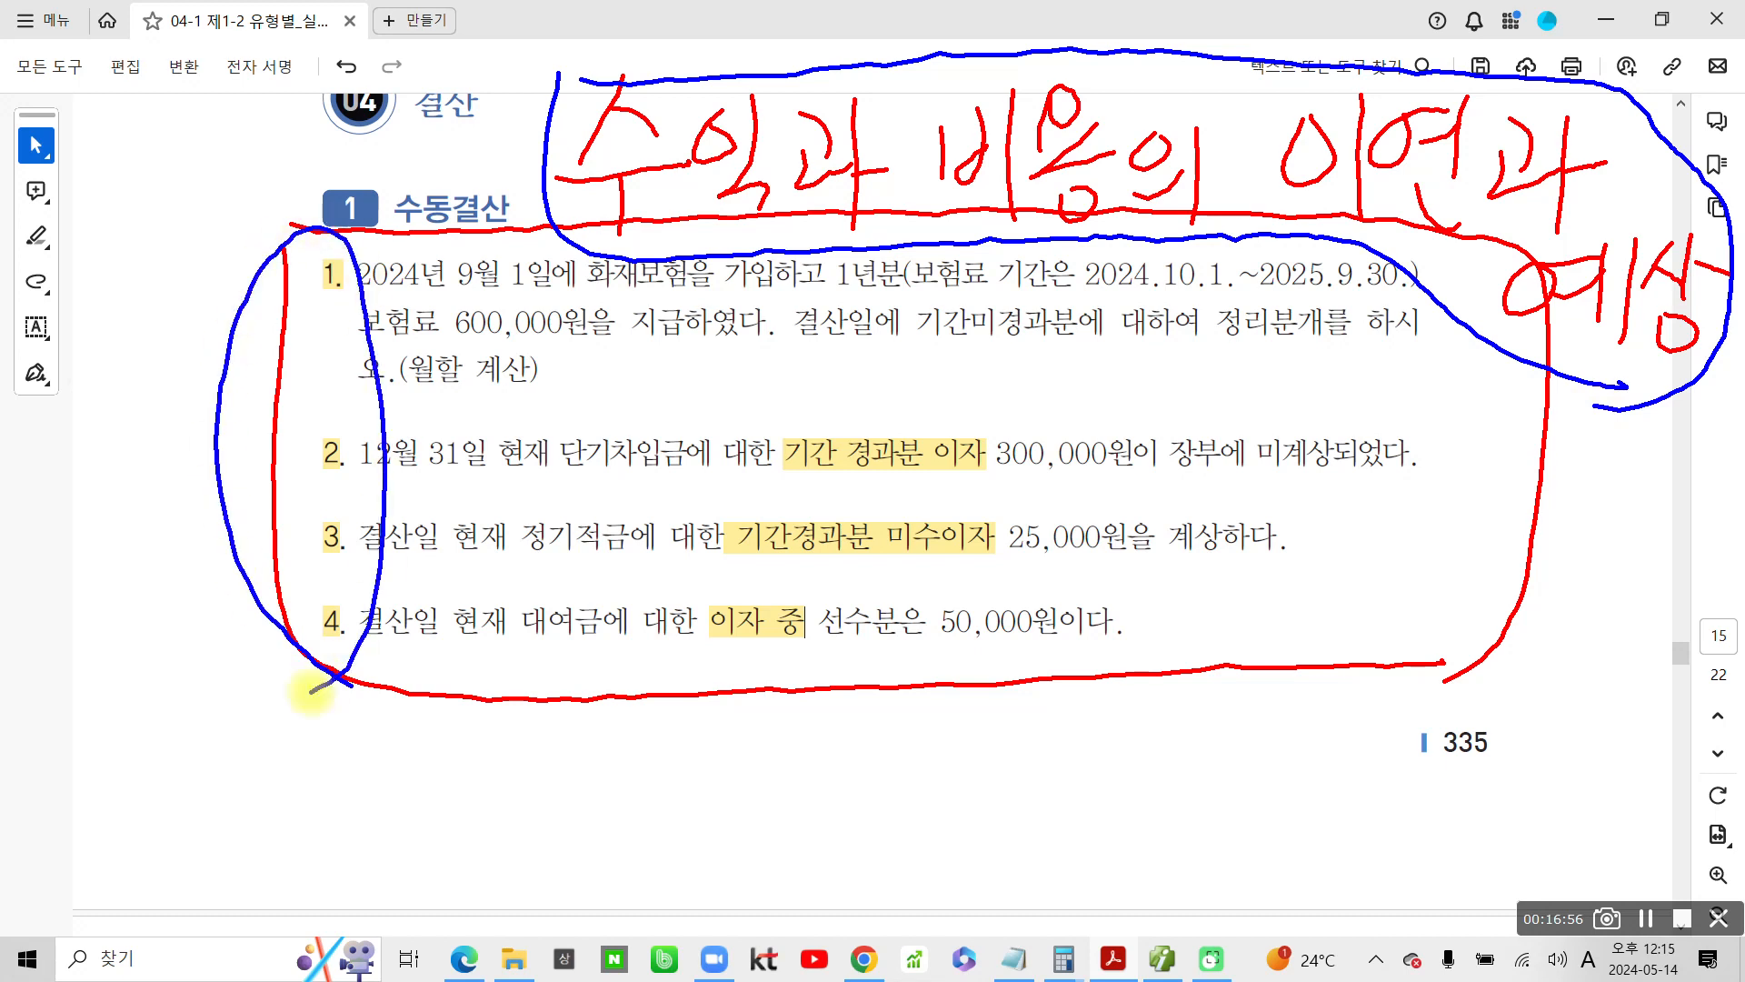
Write a large blue OK beside the circled problem numbers
{"action": "mouse_move", "coordinate": [69, 524]}
{"action": "left_mouse_down"}
{"action": "mouse_move", "coordinate": [94, 528]}
{"action": "mouse_move", "coordinate": [43, 547]}
{"action": "left_mouse_up"}
{"action": "left_click_drag", "start_coordinate": [146, 476], "coordinate": [149, 626]}
{"action": "mouse_move", "coordinate": [219, 487]}
{"action": "left_mouse_down"}
{"action": "mouse_move", "coordinate": [174, 536]}
{"action": "mouse_move", "coordinate": [248, 610]}
{"action": "left_mouse_up"}
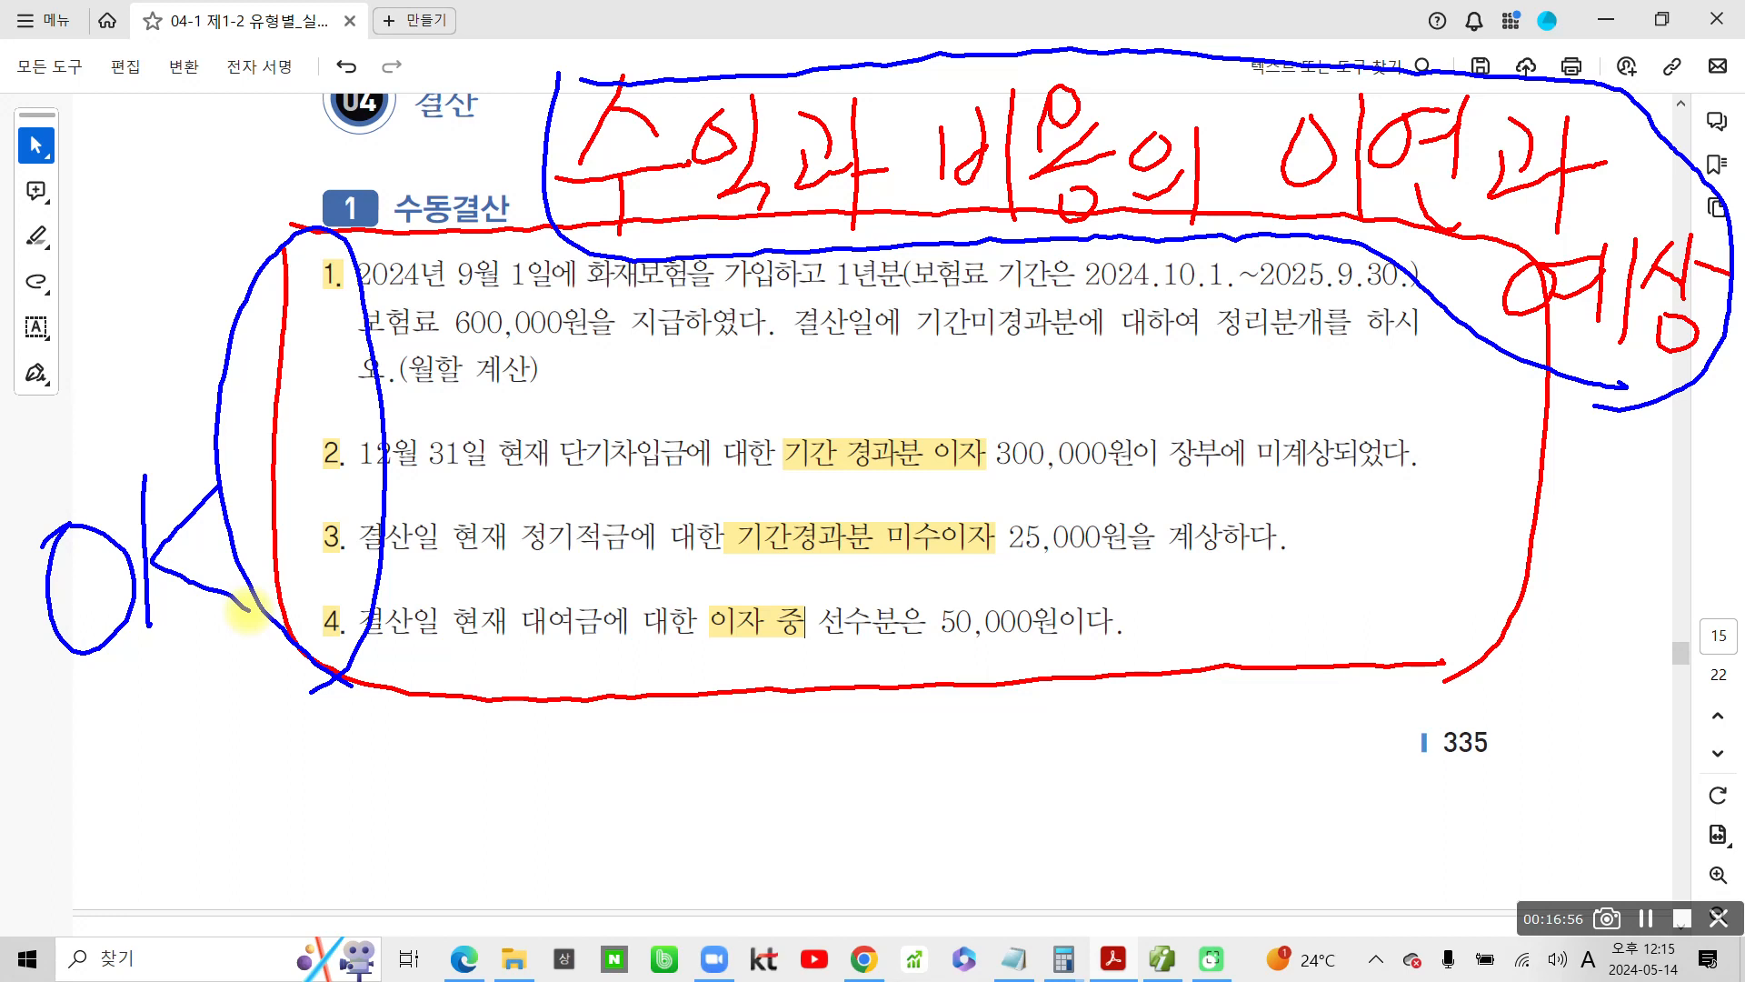
{"action": "mouse_move", "coordinate": [532, 264]}
{"action": "left_mouse_down"}
{"action": "mouse_move", "coordinate": [1132, 242]}
{"action": "mouse_move", "coordinate": [1449, 291]}
{"action": "mouse_move", "coordinate": [1677, 410]}
{"action": "left_mouse_up"}
{"action": "mouse_move", "coordinate": [696, 264]}
{"action": "left_mouse_down"}
{"action": "mouse_move", "coordinate": [1045, 241]}
{"action": "mouse_move", "coordinate": [1677, 397]}
{"action": "left_mouse_up"}
{"action": "mouse_move", "coordinate": [500, 223]}
{"action": "left_mouse_down"}
{"action": "mouse_move", "coordinate": [350, 196]}
{"action": "mouse_move", "coordinate": [515, 159]}
{"action": "left_mouse_up"}
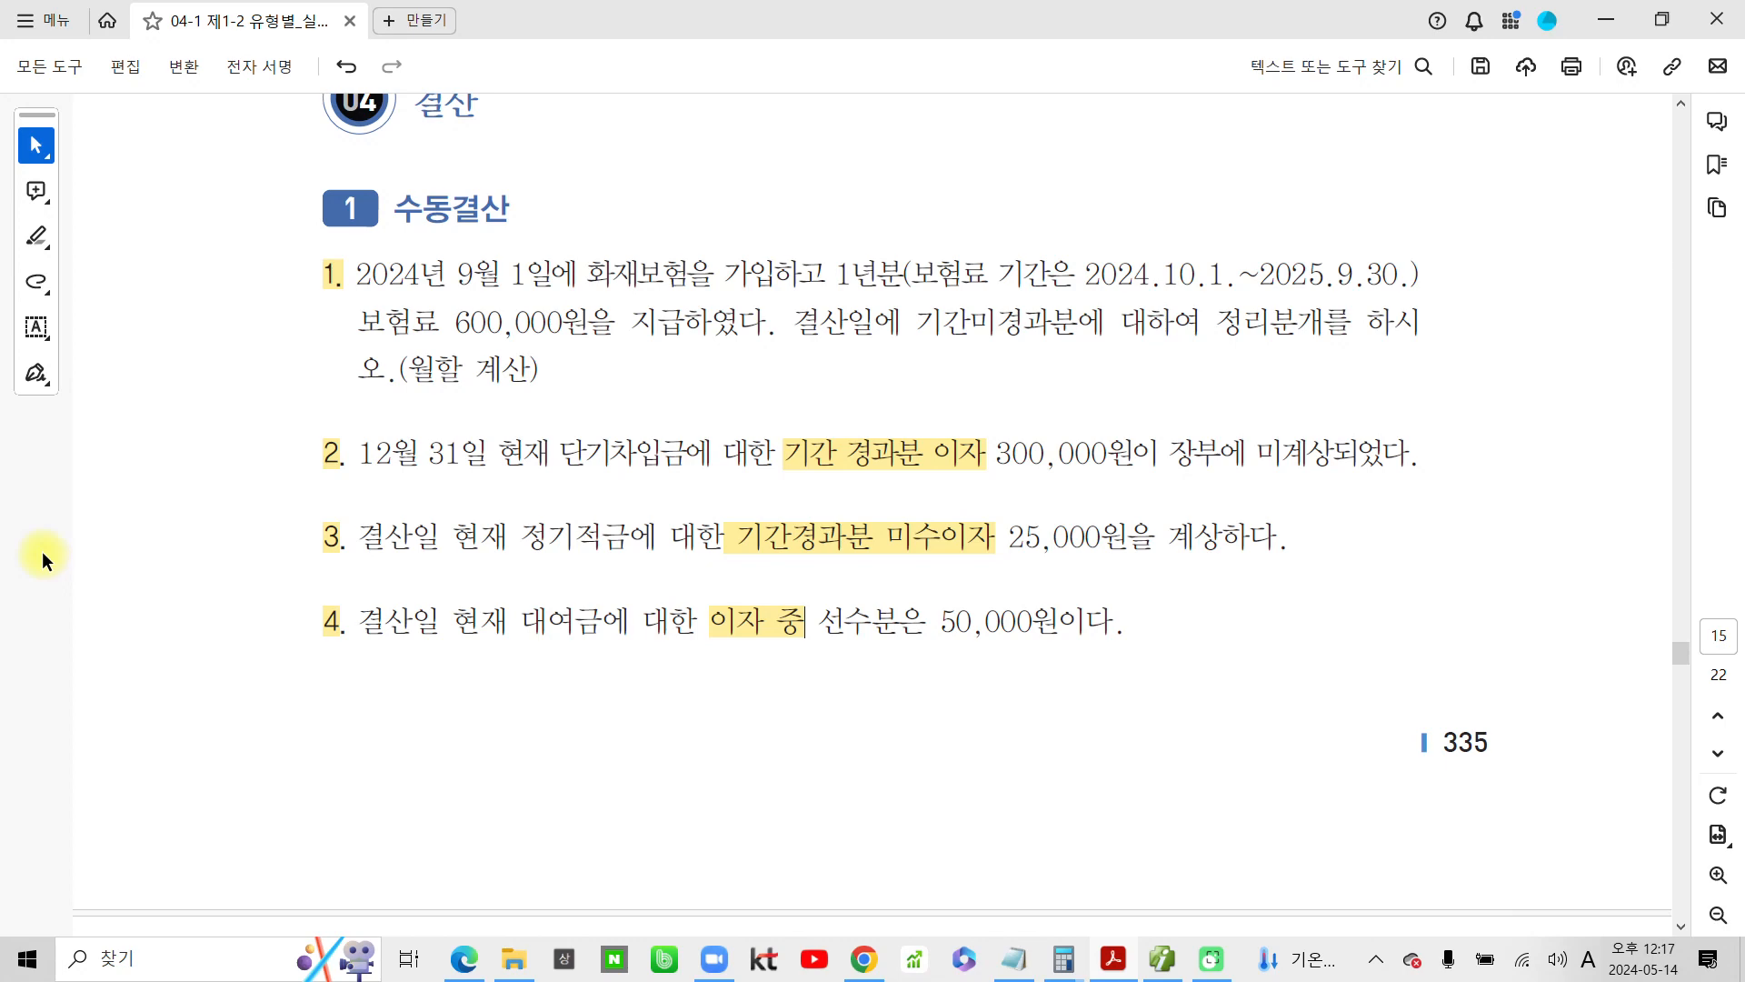
{"action": "mouse_move", "coordinate": [260, 234]}
{"action": "left_mouse_down"}
{"action": "mouse_move", "coordinate": [214, 314]}
{"action": "mouse_move", "coordinate": [1336, 651]}
{"action": "mouse_move", "coordinate": [754, 143]}
{"action": "left_mouse_up"}
{"action": "left_click_drag", "start_coordinate": [615, 170], "coordinate": [262, 235]}
Highlight the number 5 and the phrase 전액 소모품비로 비용처리하고 in problem 5 in yellow
{"action": "scroll", "coordinate": [549, 602], "scroll_direction": "down", "scroll_amount": 5}
{"action": "scroll", "coordinate": [561, 573], "scroll_direction": "down", "scroll_amount": 2}
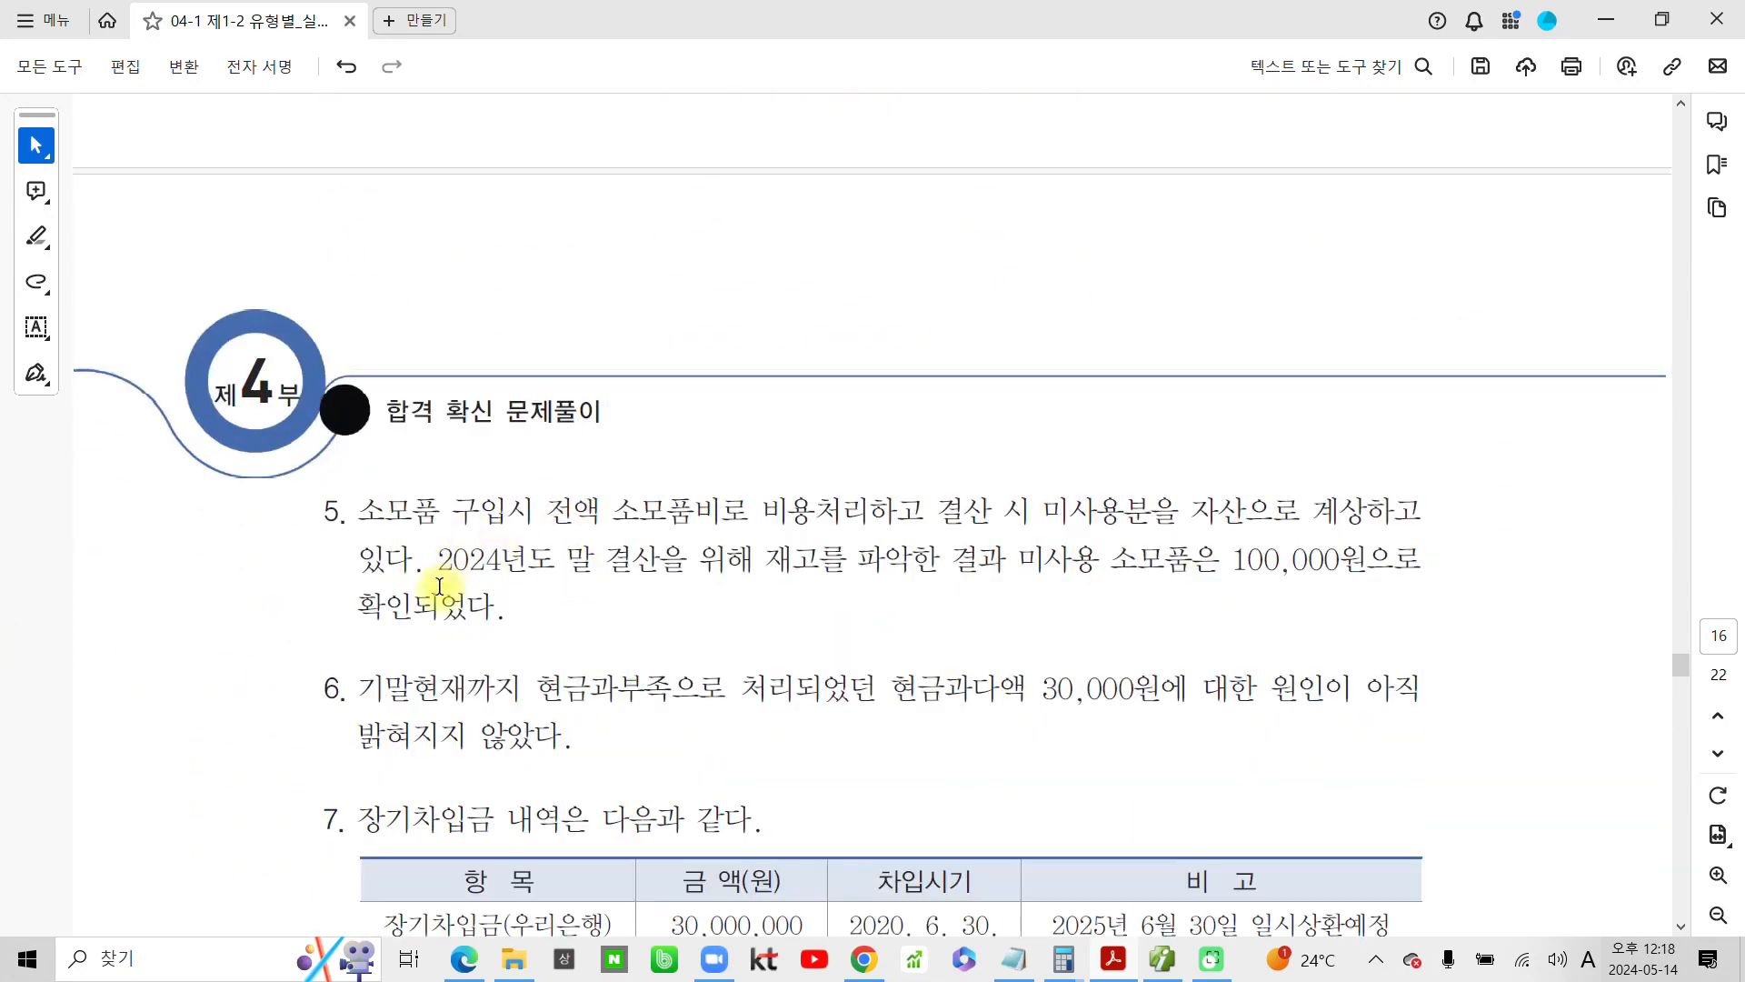
{"action": "scroll", "coordinate": [440, 549], "scroll_direction": "down", "scroll_amount": 1}
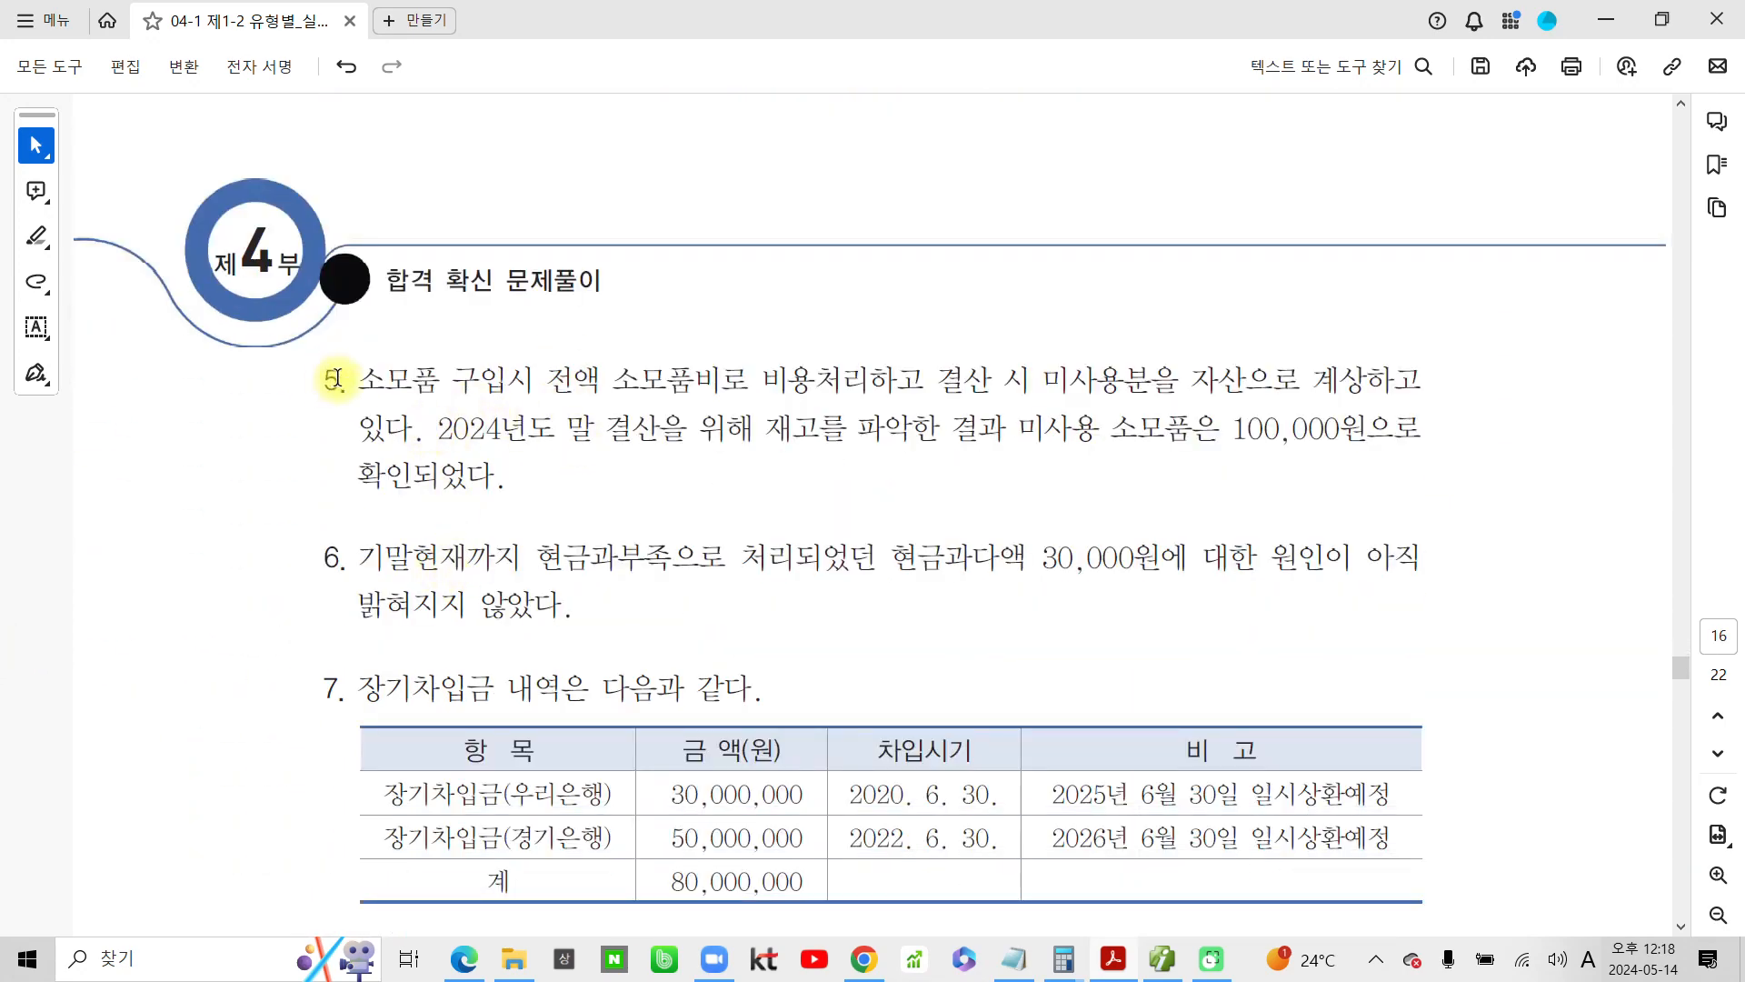
{"action": "left_click_drag", "start_coordinate": [329, 380], "coordinate": [342, 380]}
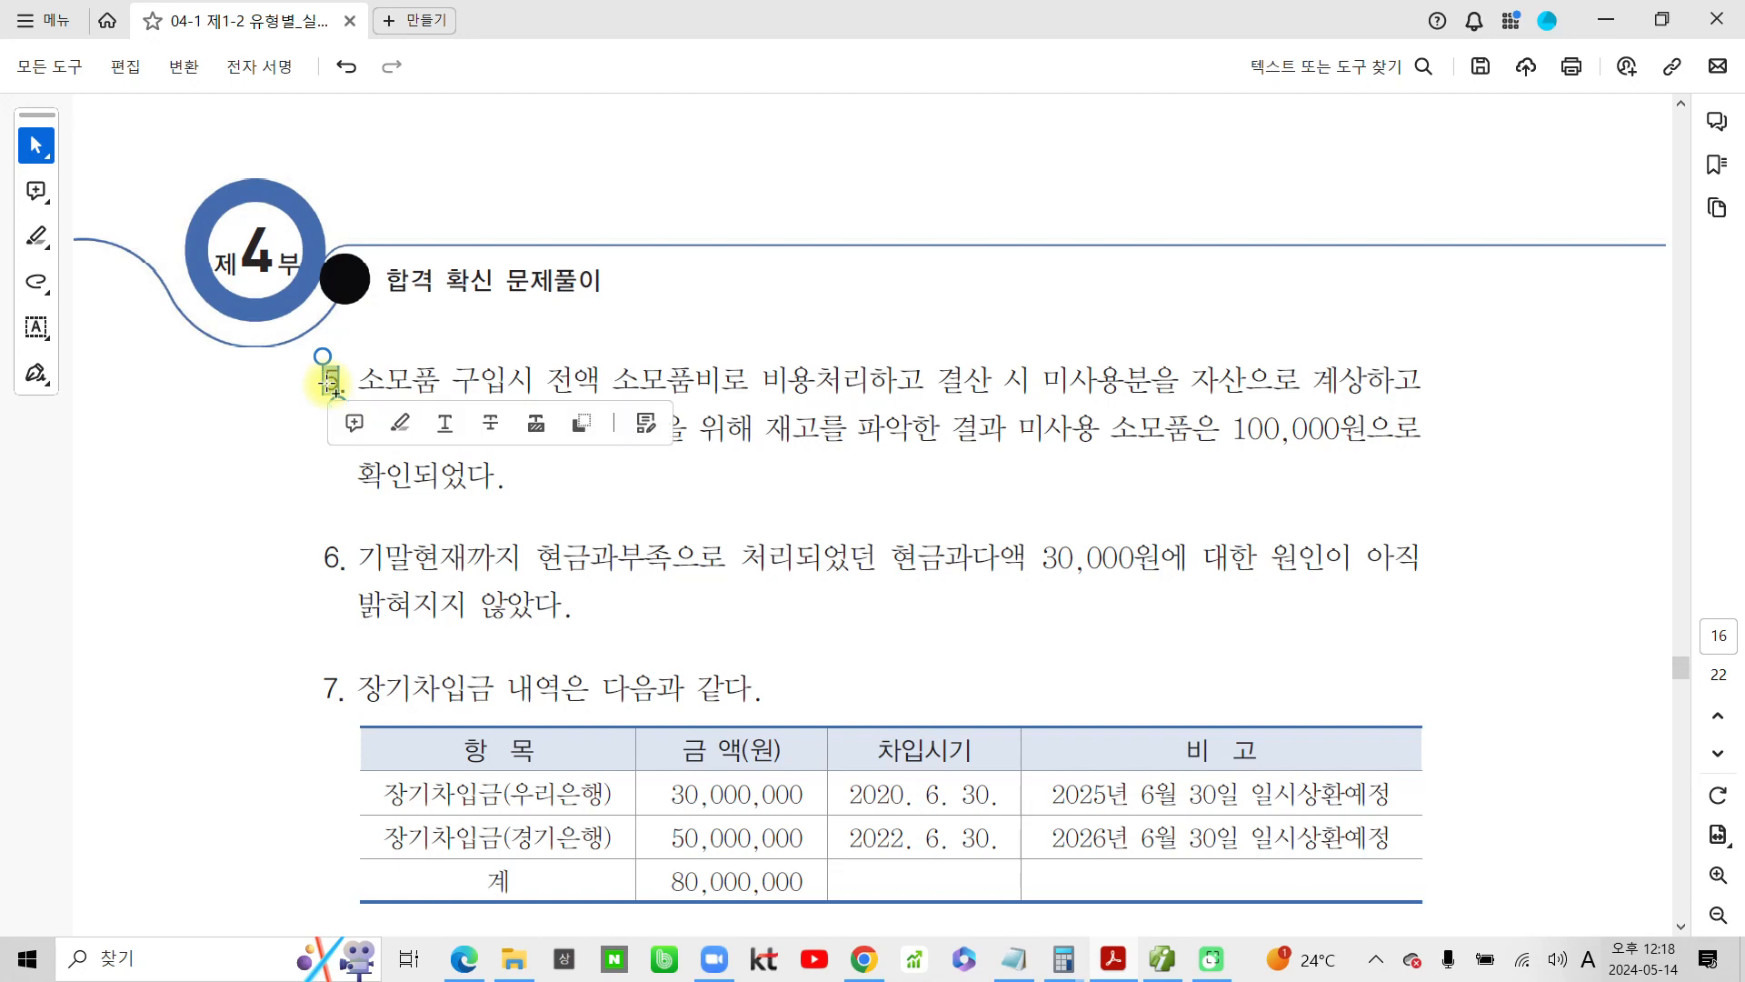
{"action": "left_click", "coordinate": [403, 416]}
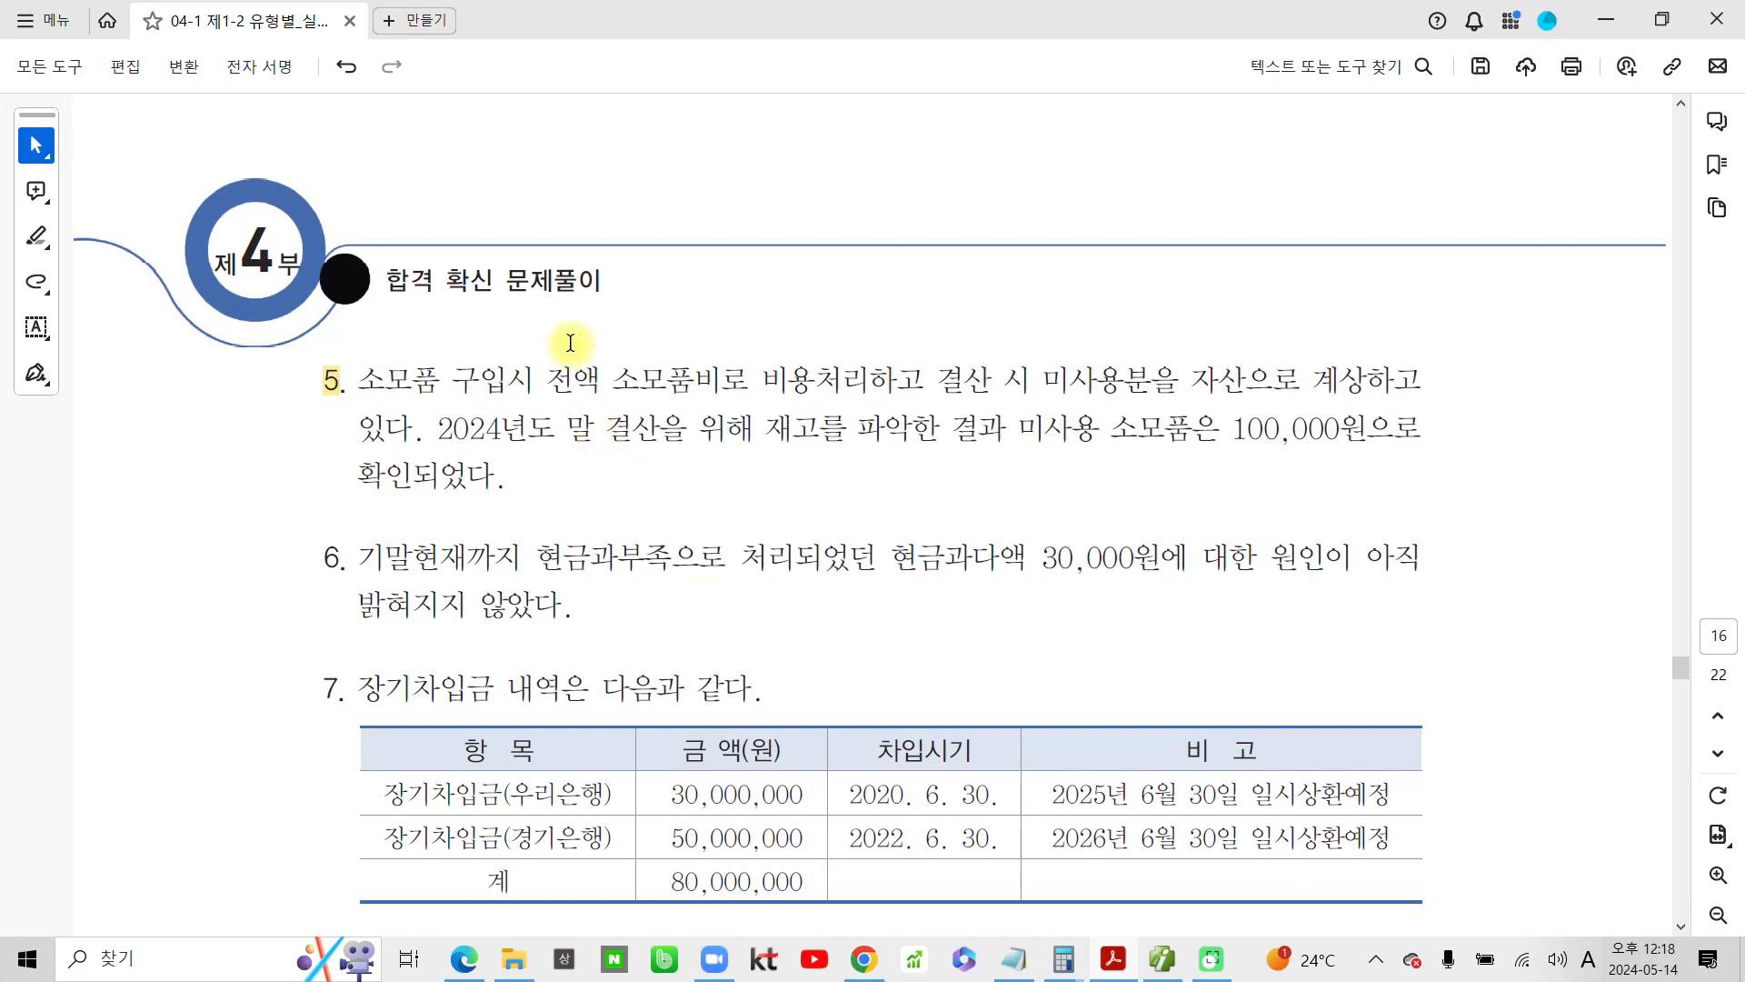
{"action": "left_click_drag", "start_coordinate": [557, 378], "coordinate": [925, 380]}
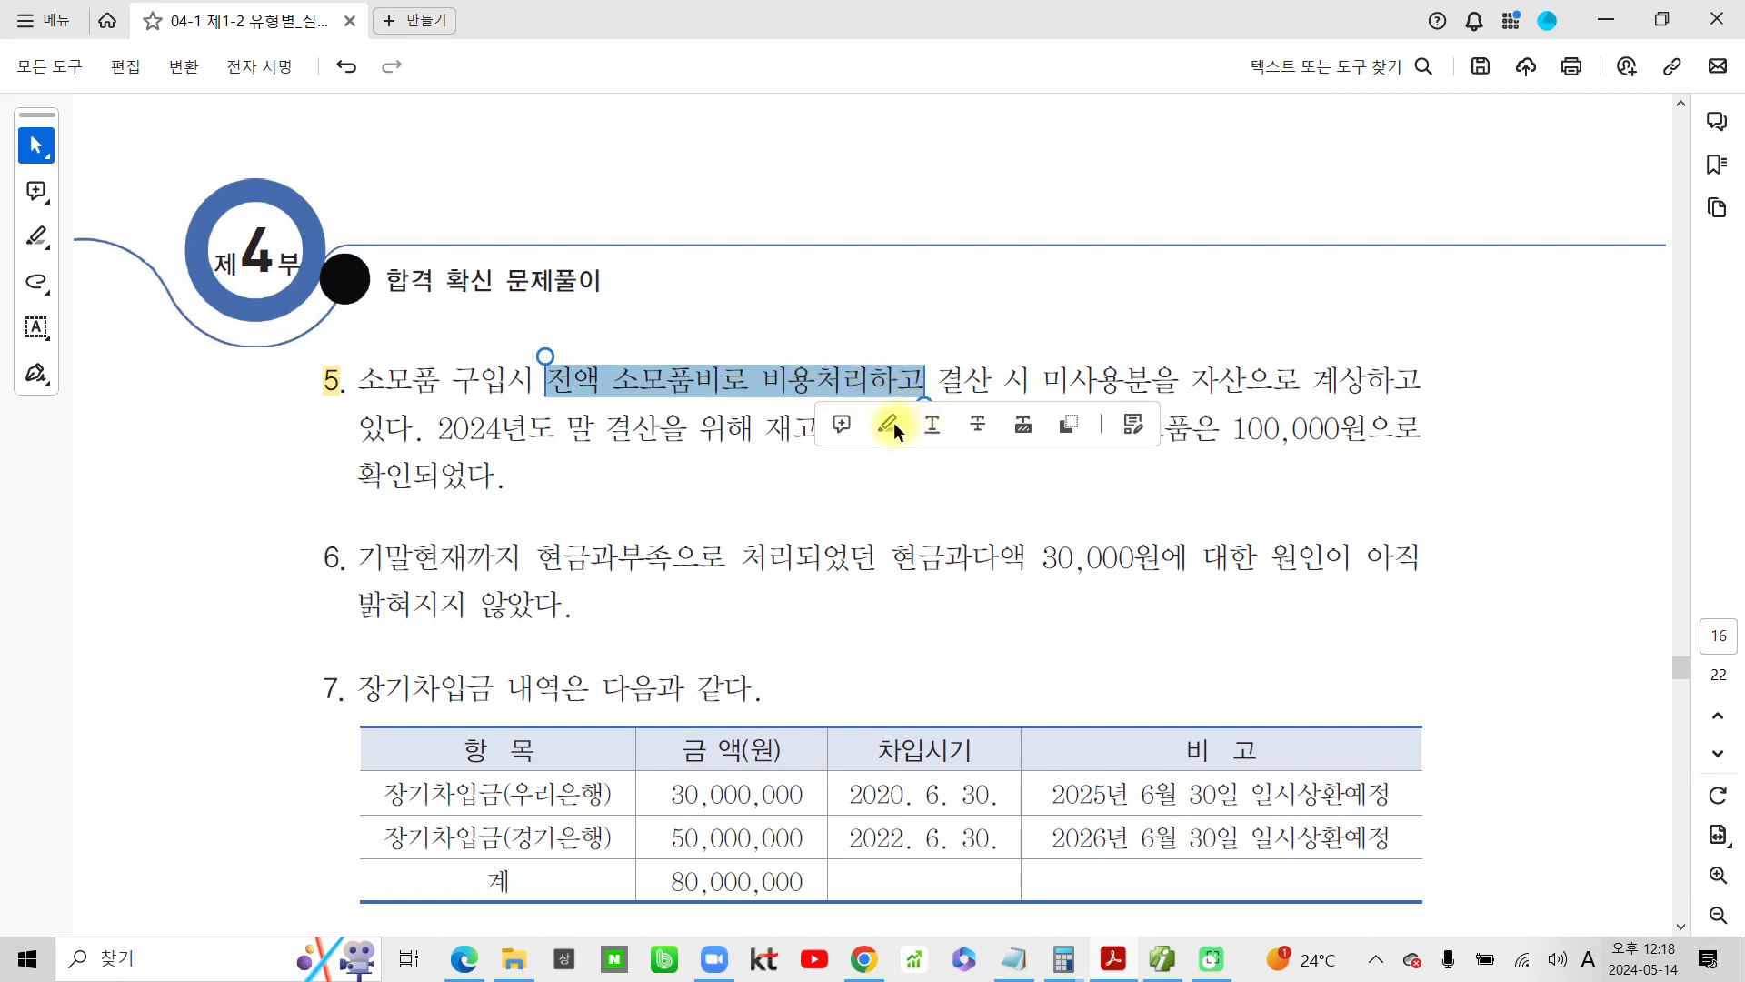
{"action": "left_click", "coordinate": [891, 422]}
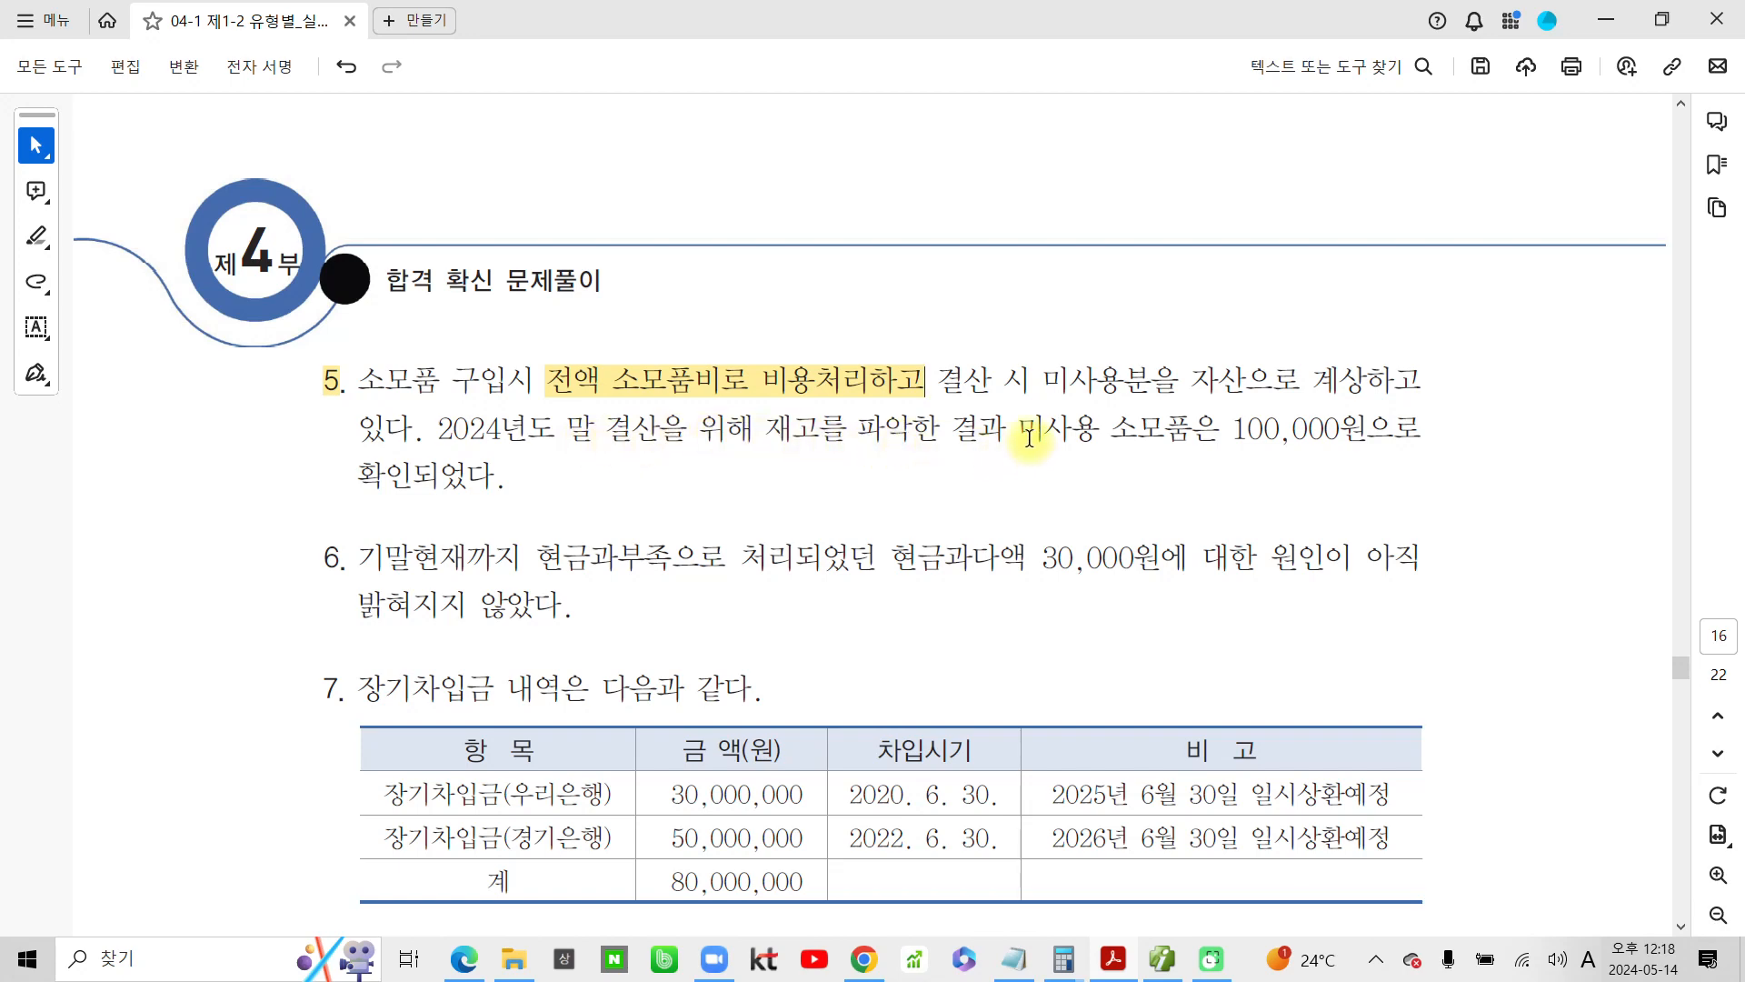
Highlight 미사용 소모품은 100,000원으로 in problem 5 in yellow and underline it in blue
{"action": "left_click_drag", "start_coordinate": [1025, 427], "coordinate": [1423, 429]}
{"action": "left_click", "coordinate": [1363, 470]}
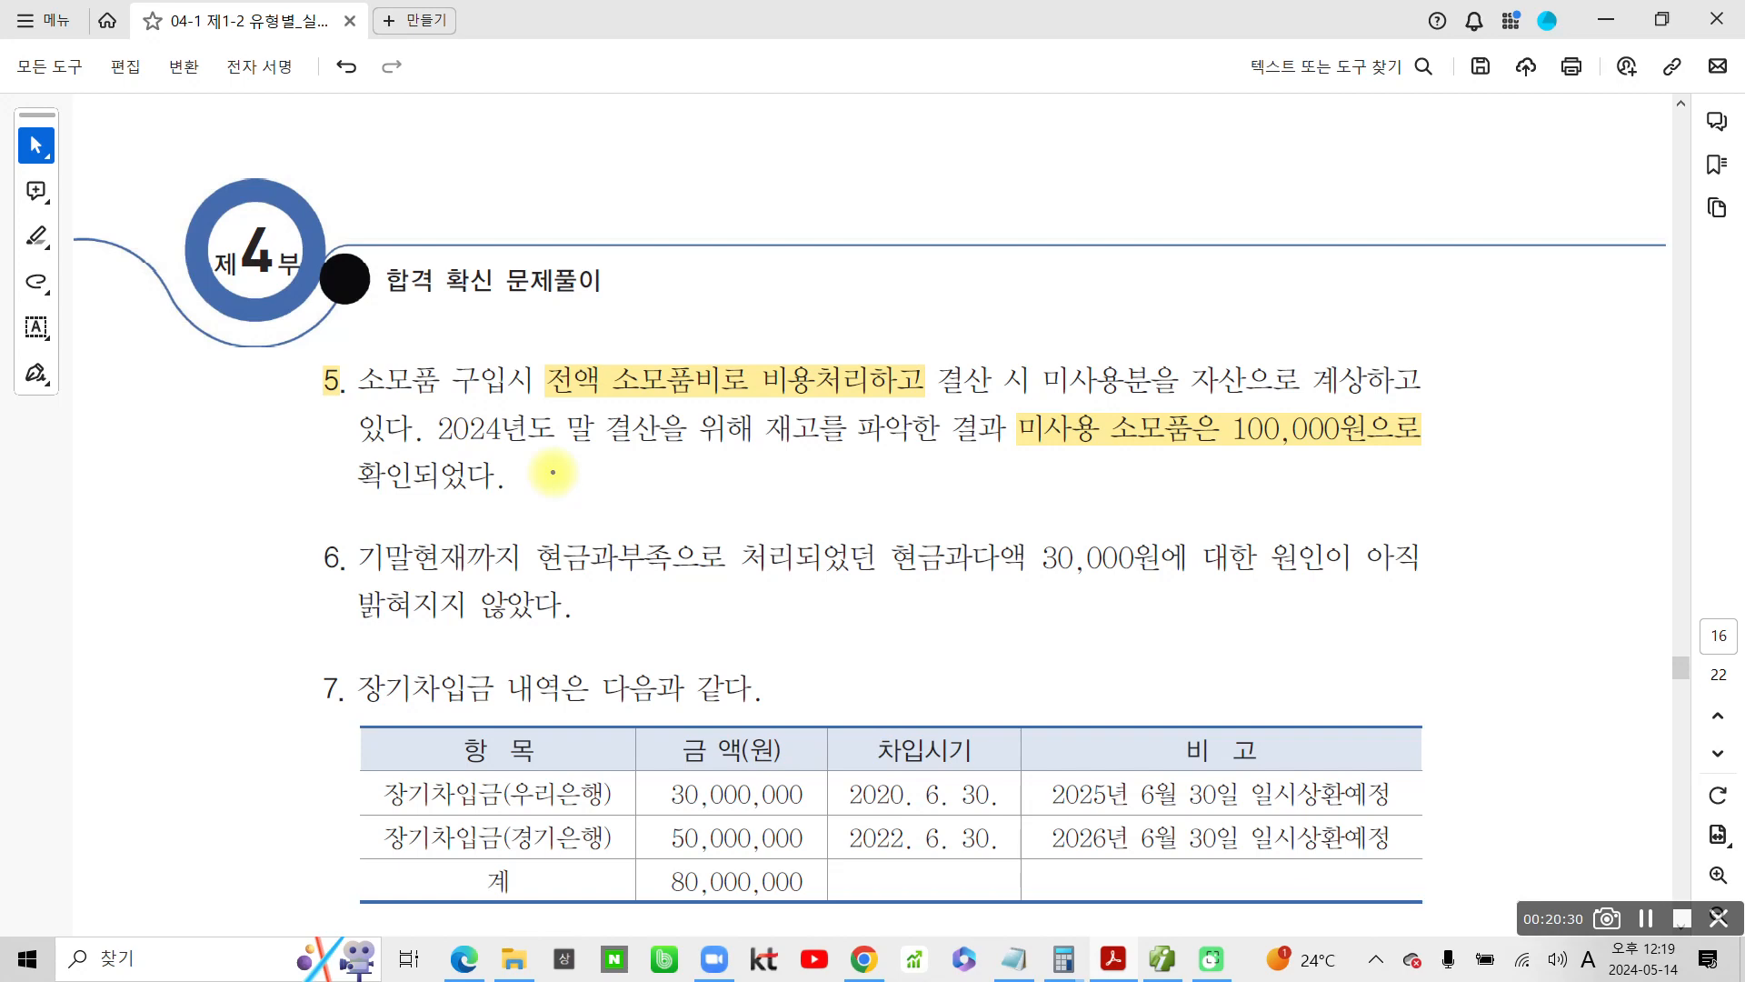
{"action": "left_click_drag", "start_coordinate": [1057, 449], "coordinate": [1445, 462]}
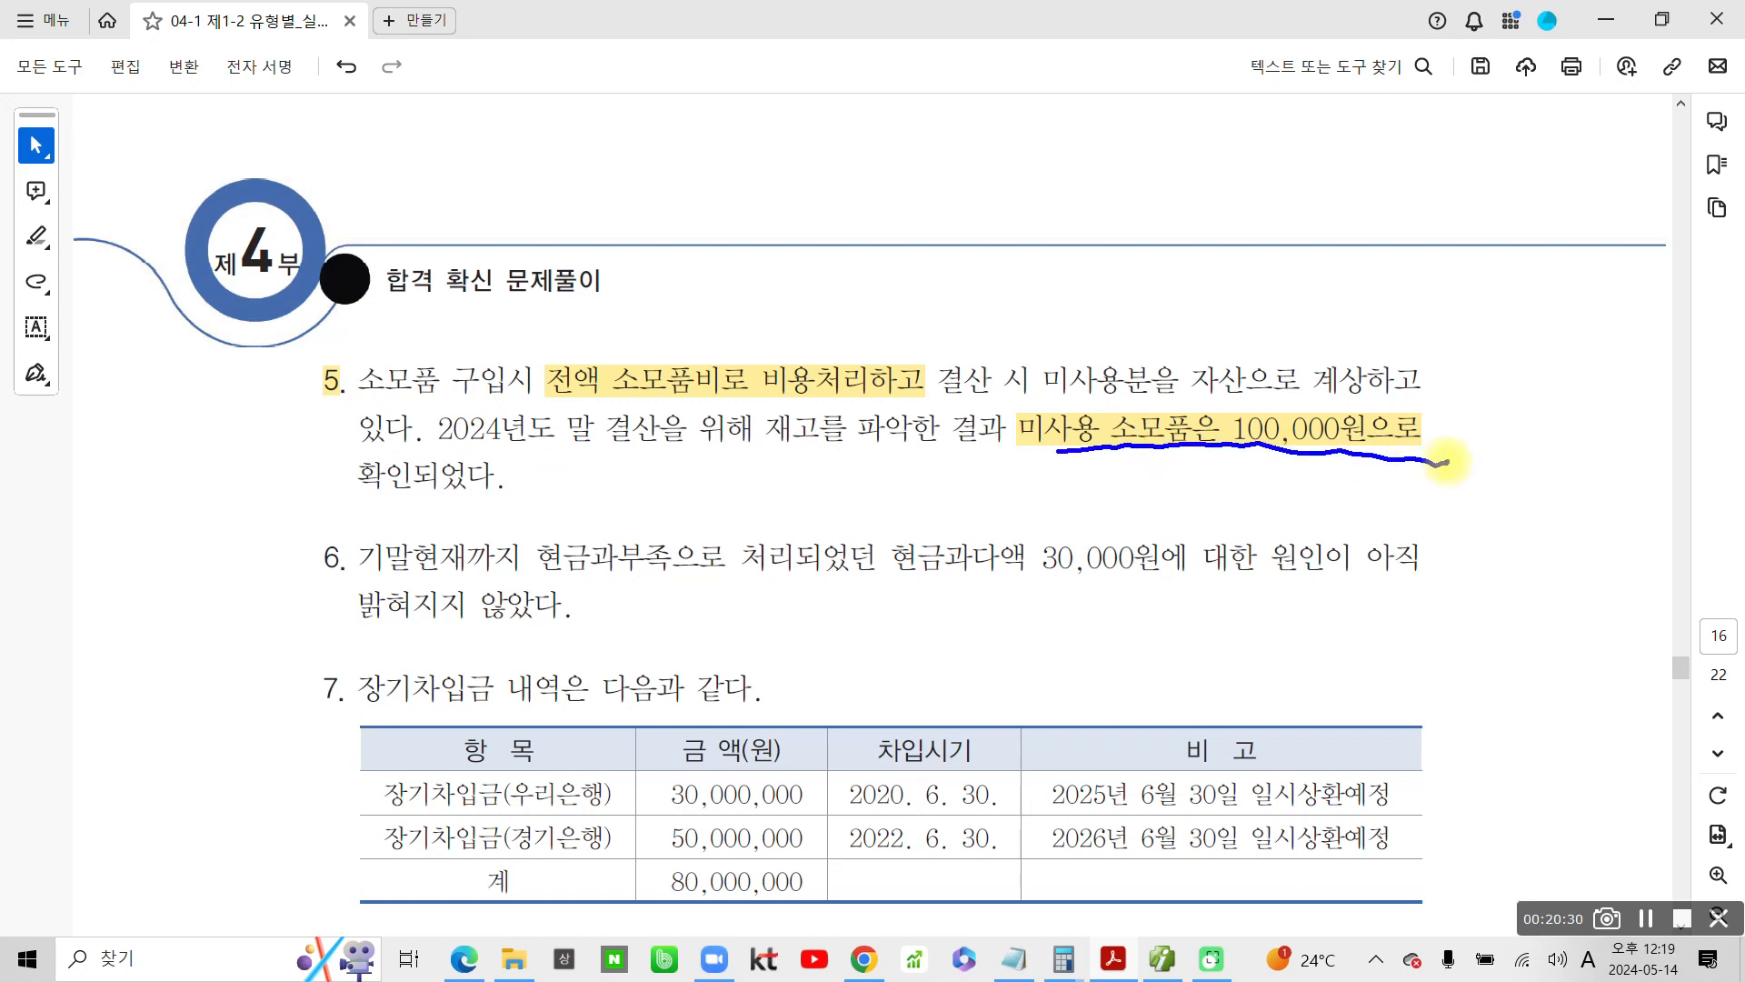
Box 미사용분을 자산으로 계상하고 in blue and handwrite the debit entry 차) 소모품 100,000 below problem 5's text
{"action": "mouse_move", "coordinate": [1036, 353]}
{"action": "left_mouse_down"}
{"action": "mouse_move", "coordinate": [1322, 411]}
{"action": "mouse_move", "coordinate": [1431, 359]}
{"action": "mouse_move", "coordinate": [1036, 354]}
{"action": "left_mouse_up"}
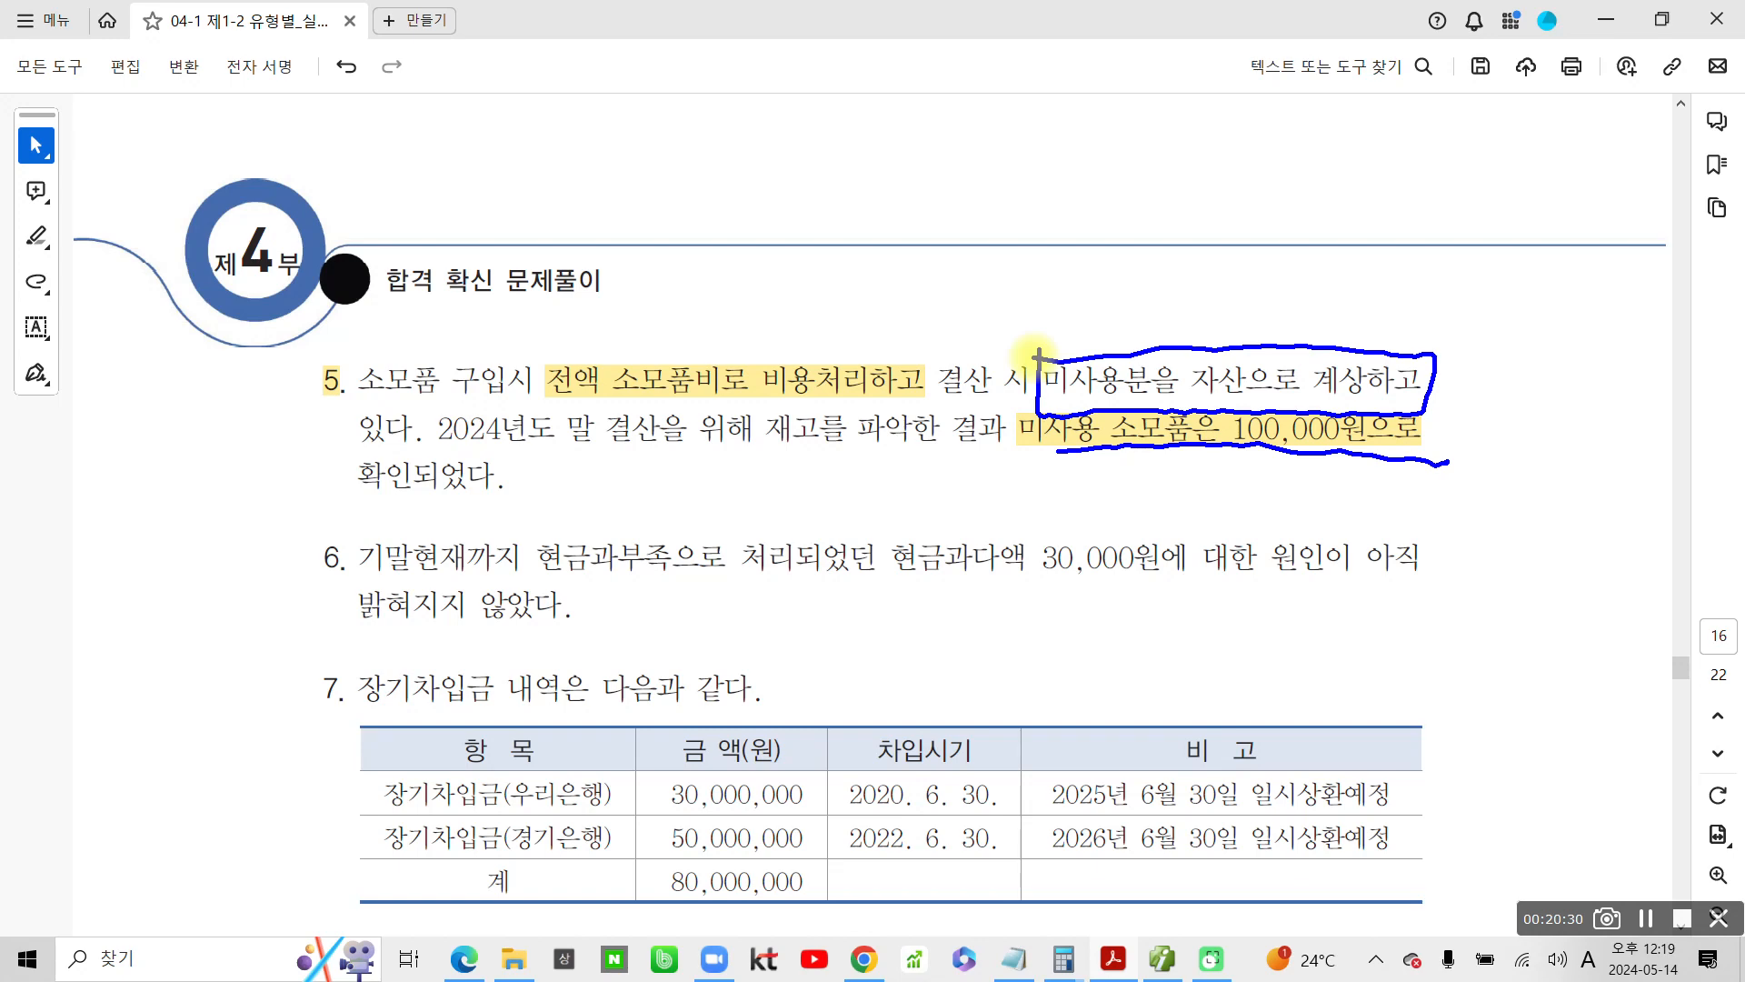
{"action": "mouse_move", "coordinate": [568, 443]}
{"action": "left_mouse_down"}
{"action": "mouse_move", "coordinate": [539, 489]}
{"action": "mouse_move", "coordinate": [592, 485]}
{"action": "left_mouse_up"}
{"action": "mouse_move", "coordinate": [559, 486]}
{"action": "left_mouse_down"}
{"action": "mouse_move", "coordinate": [544, 527]}
{"action": "mouse_move", "coordinate": [596, 518]}
{"action": "left_mouse_up"}
{"action": "mouse_move", "coordinate": [615, 448]}
{"action": "left_mouse_down"}
{"action": "mouse_move", "coordinate": [613, 486]}
{"action": "mouse_move", "coordinate": [641, 489]}
{"action": "left_mouse_up"}
{"action": "mouse_move", "coordinate": [606, 491]}
{"action": "left_mouse_down"}
{"action": "mouse_move", "coordinate": [605, 520]}
{"action": "mouse_move", "coordinate": [655, 513]}
{"action": "left_mouse_up"}
{"action": "left_click_drag", "start_coordinate": [661, 448], "coordinate": [700, 444]}
{"action": "mouse_move", "coordinate": [677, 454]}
{"action": "left_mouse_down"}
{"action": "mouse_move", "coordinate": [673, 491]}
{"action": "mouse_move", "coordinate": [689, 486]}
{"action": "left_mouse_up"}
{"action": "mouse_move", "coordinate": [671, 490]}
{"action": "left_mouse_down"}
{"action": "mouse_move", "coordinate": [718, 482]}
{"action": "mouse_move", "coordinate": [727, 502]}
{"action": "left_mouse_up"}
{"action": "mouse_move", "coordinate": [702, 502]}
{"action": "left_mouse_down"}
{"action": "mouse_move", "coordinate": [706, 535]}
{"action": "mouse_move", "coordinate": [738, 537]}
{"action": "left_mouse_up"}
{"action": "mouse_move", "coordinate": [434, 453]}
{"action": "left_mouse_down"}
{"action": "mouse_move", "coordinate": [443, 486]}
{"action": "mouse_move", "coordinate": [477, 484]}
{"action": "left_mouse_up"}
{"action": "mouse_move", "coordinate": [454, 491]}
{"action": "left_mouse_down"}
{"action": "mouse_move", "coordinate": [411, 538]}
{"action": "mouse_move", "coordinate": [468, 545]}
{"action": "left_mouse_up"}
{"action": "mouse_move", "coordinate": [468, 454]}
{"action": "left_mouse_down"}
{"action": "mouse_move", "coordinate": [471, 556]}
{"action": "mouse_move", "coordinate": [490, 513]}
{"action": "mouse_move", "coordinate": [478, 538]}
{"action": "left_mouse_up"}
{"action": "left_click_drag", "start_coordinate": [777, 491], "coordinate": [779, 527]}
{"action": "mouse_move", "coordinate": [810, 490]}
{"action": "left_mouse_down"}
{"action": "mouse_move", "coordinate": [825, 510]}
{"action": "mouse_move", "coordinate": [855, 504]}
{"action": "mouse_move", "coordinate": [875, 559]}
{"action": "left_mouse_up"}
{"action": "left_click_drag", "start_coordinate": [898, 498], "coordinate": [942, 511]}
Box 소모품비 in problem 5's first line in blue and draw an arrow pointing to it
{"action": "left_click_drag", "start_coordinate": [1068, 454], "coordinate": [1068, 589]}
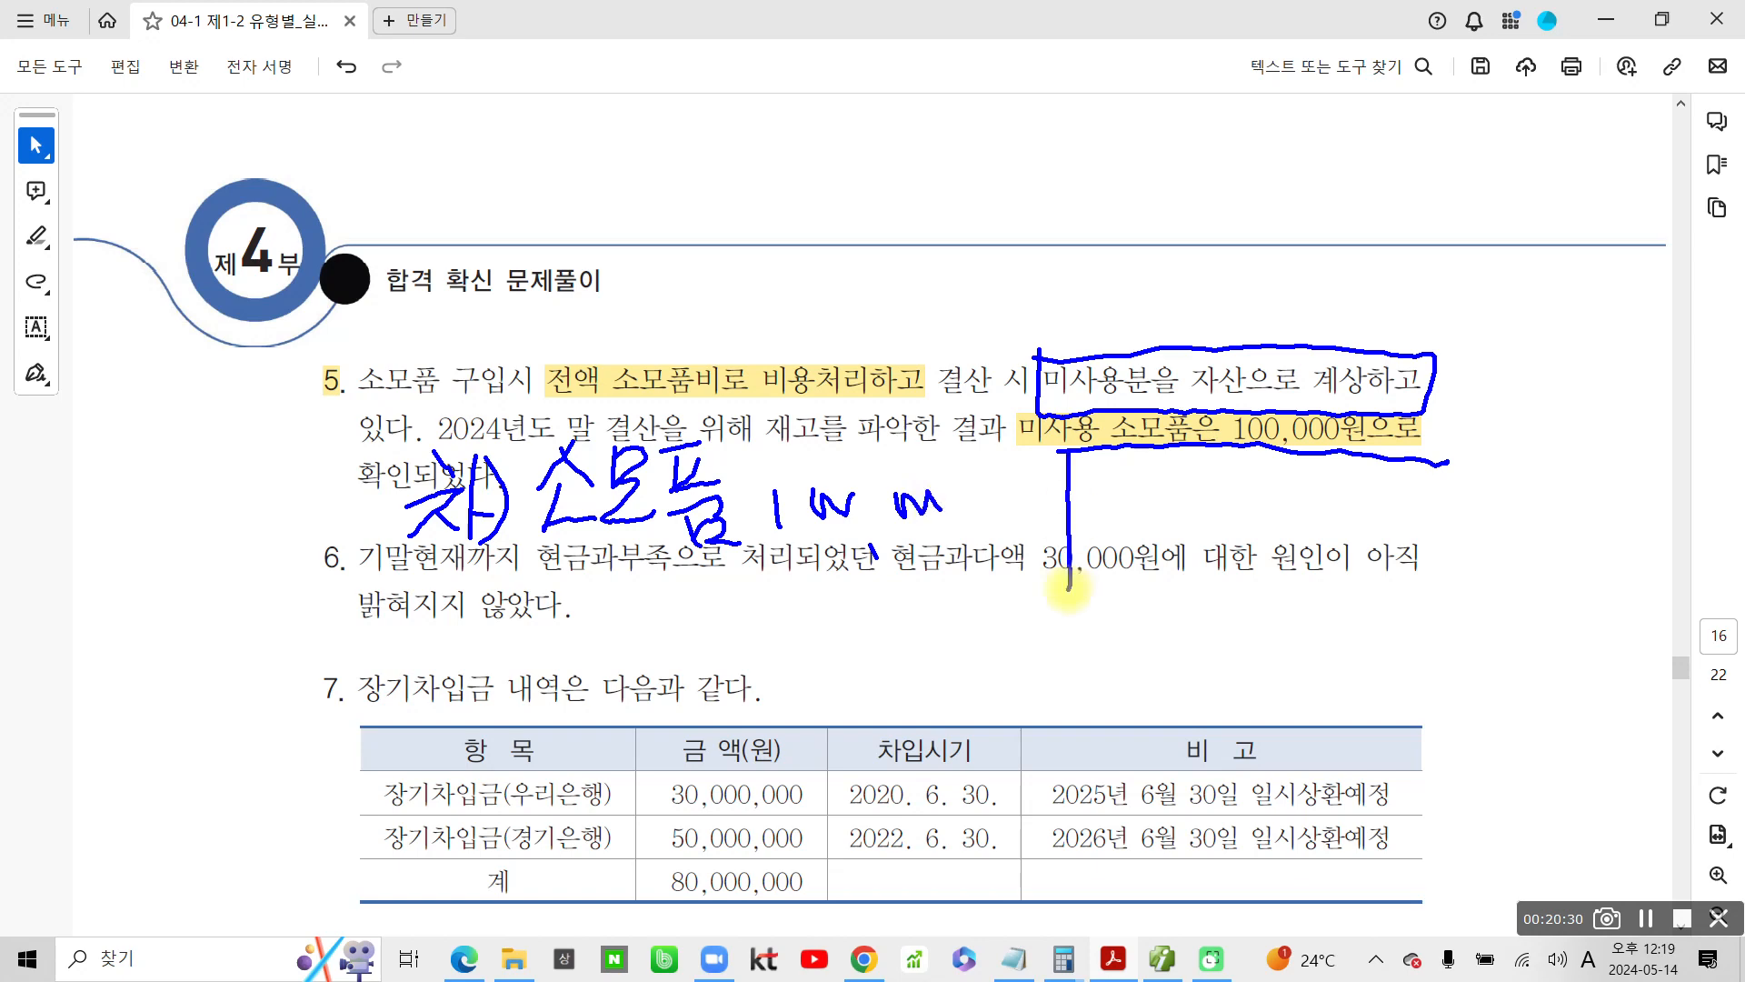
{"action": "mouse_move", "coordinate": [825, 406]}
{"action": "left_mouse_down"}
{"action": "mouse_move", "coordinate": [621, 411]}
{"action": "mouse_move", "coordinate": [679, 354]}
{"action": "mouse_move", "coordinate": [724, 417]}
{"action": "mouse_move", "coordinate": [601, 408]}
{"action": "mouse_move", "coordinate": [724, 354]}
{"action": "mouse_move", "coordinate": [732, 399]}
{"action": "left_mouse_up"}
{"action": "mouse_move", "coordinate": [775, 229]}
{"action": "left_mouse_down"}
{"action": "mouse_move", "coordinate": [694, 342]}
{"action": "mouse_move", "coordinate": [691, 320]}
{"action": "left_mouse_up"}
Handwrite the credit entry 소모품비 100,000 beside the debit entry and circle 소모품비 in problem 5's text
{"action": "mouse_move", "coordinate": [1142, 450]}
{"action": "left_mouse_down"}
{"action": "mouse_move", "coordinate": [1117, 491]}
{"action": "mouse_move", "coordinate": [1174, 497]}
{"action": "left_mouse_up"}
{"action": "mouse_move", "coordinate": [1138, 496]}
{"action": "left_mouse_down"}
{"action": "mouse_move", "coordinate": [1120, 529]}
{"action": "mouse_move", "coordinate": [1193, 521]}
{"action": "left_mouse_up"}
{"action": "left_click_drag", "start_coordinate": [1183, 459], "coordinate": [1202, 513]}
{"action": "left_click_drag", "start_coordinate": [1184, 519], "coordinate": [1245, 516]}
{"action": "mouse_move", "coordinate": [1253, 450]}
{"action": "left_mouse_down"}
{"action": "mouse_move", "coordinate": [1295, 443]}
{"action": "mouse_move", "coordinate": [1300, 496]}
{"action": "left_mouse_up"}
{"action": "left_click_drag", "start_coordinate": [1247, 520], "coordinate": [1309, 538]}
{"action": "left_click_drag", "start_coordinate": [1318, 468], "coordinate": [1323, 515]}
{"action": "mouse_move", "coordinate": [1347, 459]}
{"action": "left_mouse_down"}
{"action": "mouse_move", "coordinate": [1351, 511]}
{"action": "mouse_move", "coordinate": [1350, 487]}
{"action": "left_mouse_up"}
{"action": "left_click_drag", "start_coordinate": [1386, 432], "coordinate": [1394, 572]}
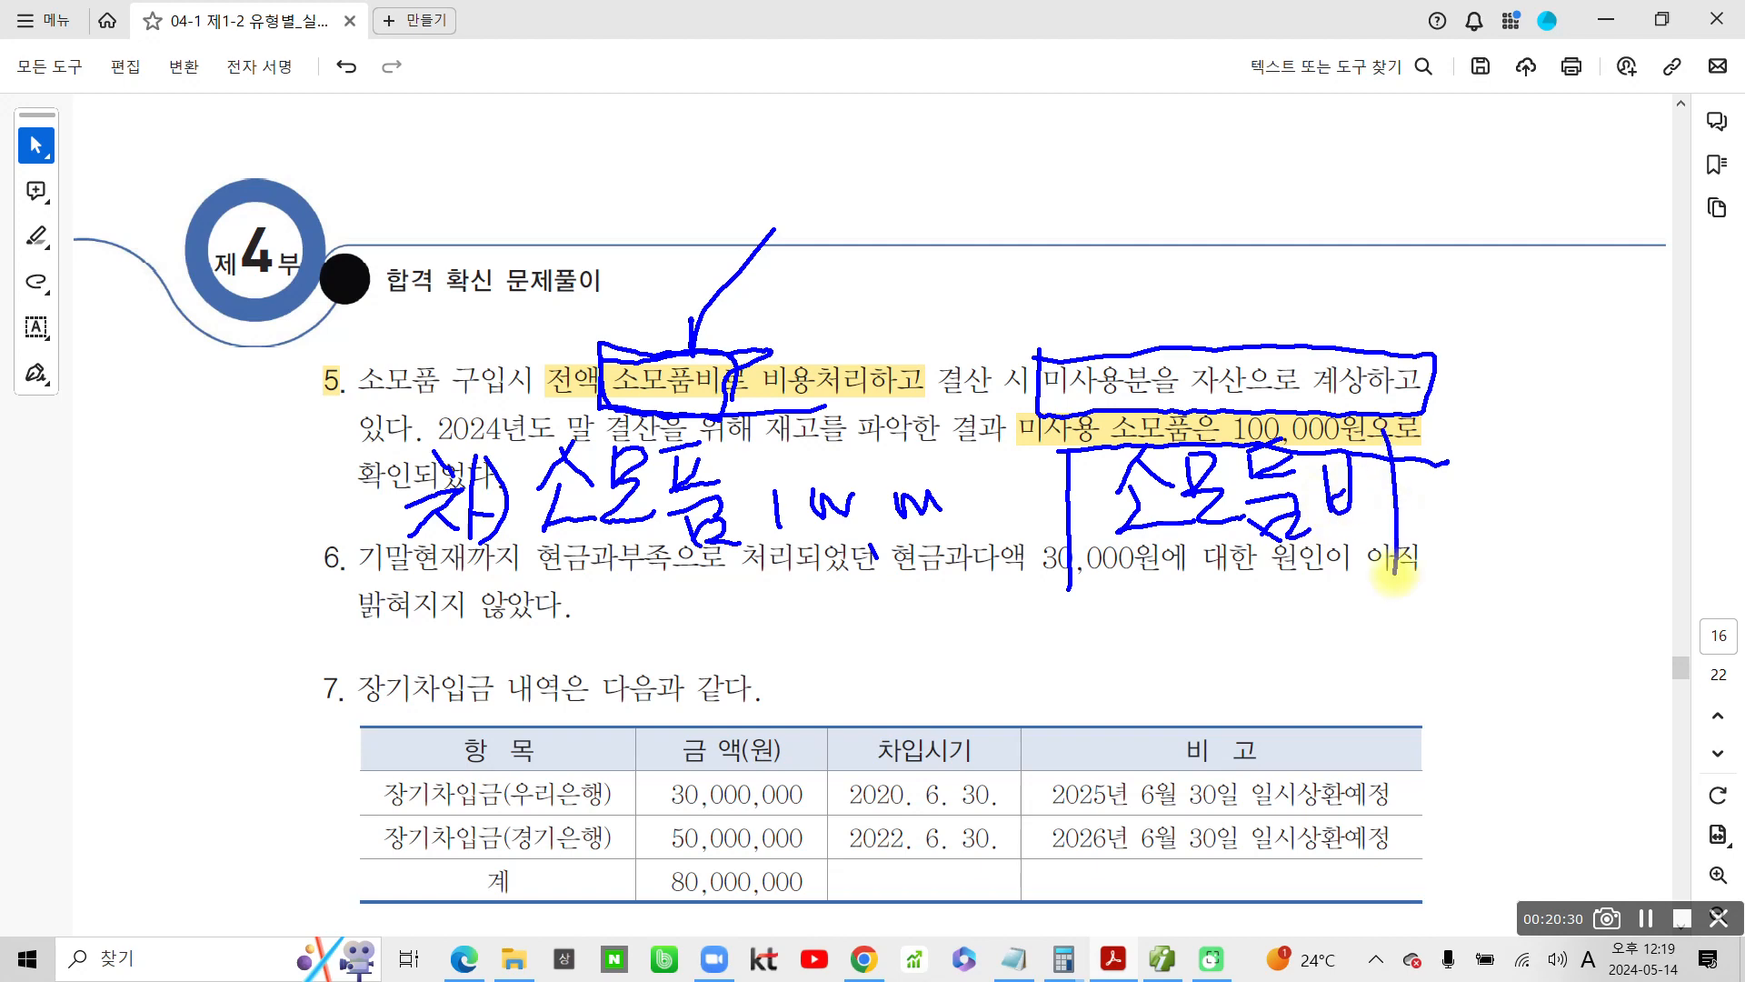
{"action": "mouse_move", "coordinate": [732, 400]}
{"action": "left_mouse_down"}
{"action": "mouse_move", "coordinate": [718, 341]}
{"action": "mouse_move", "coordinate": [600, 397]}
{"action": "left_mouse_up"}
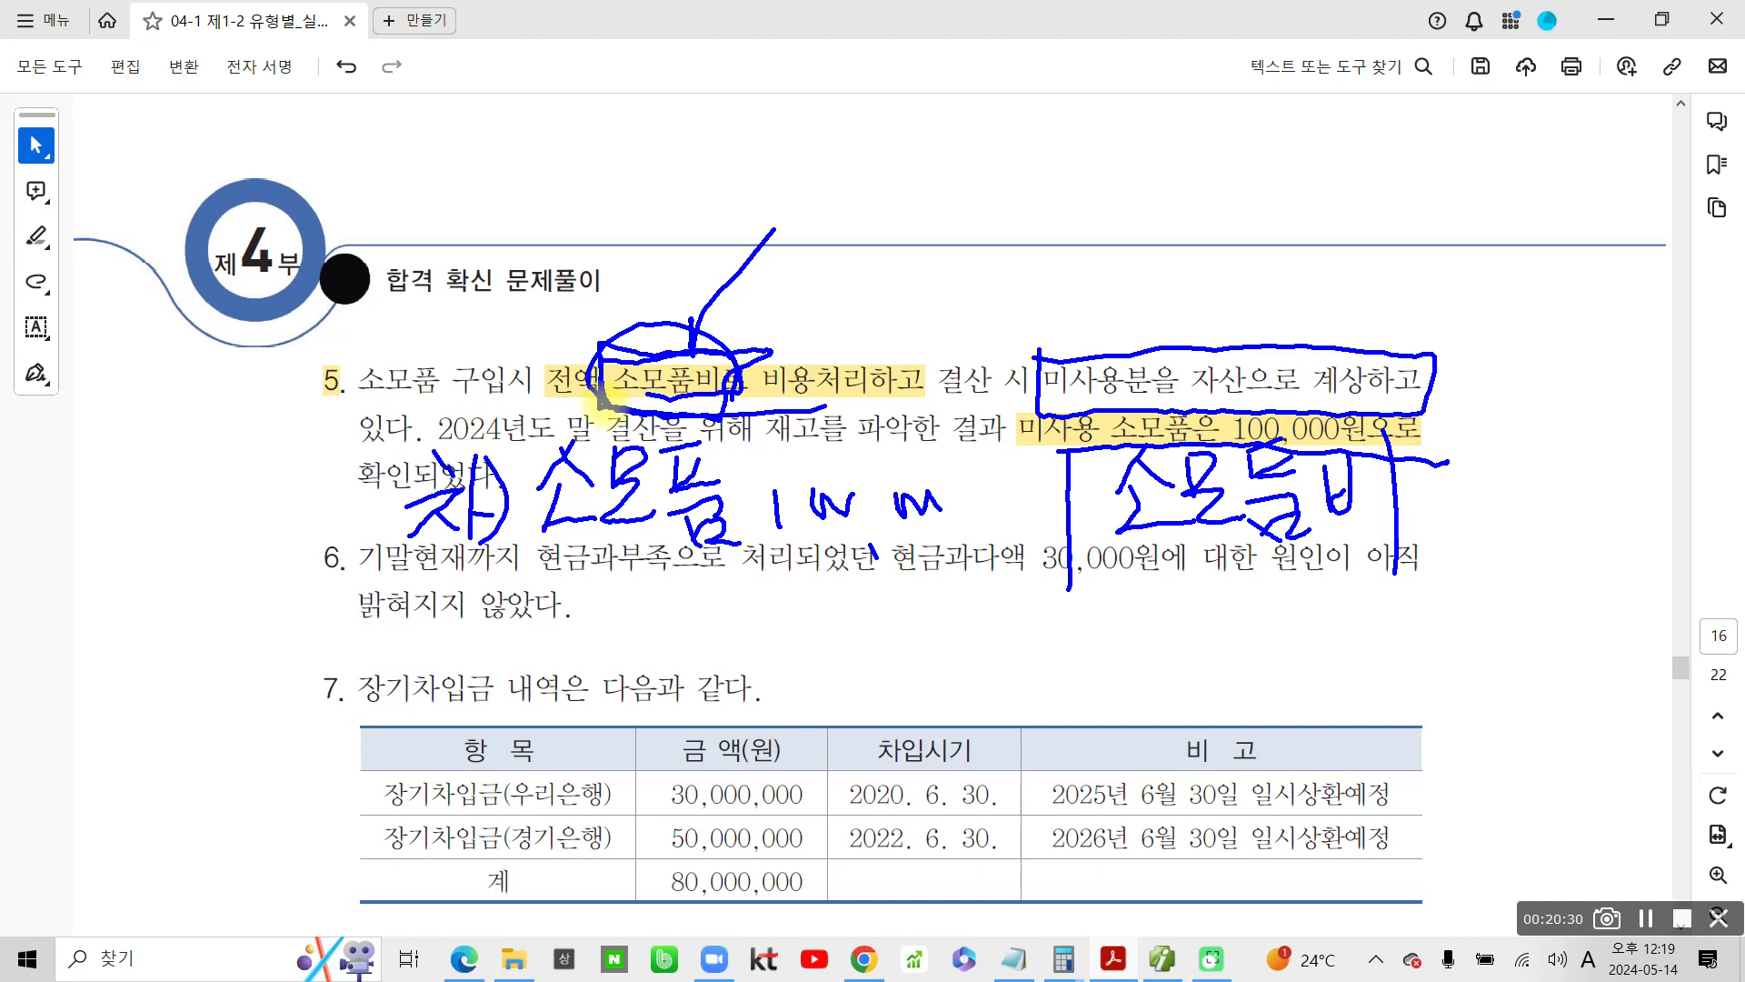
{"action": "mouse_move", "coordinate": [1491, 476]}
{"action": "left_mouse_down"}
{"action": "mouse_move", "coordinate": [1493, 518]}
{"action": "mouse_move", "coordinate": [1580, 486]}
{"action": "mouse_move", "coordinate": [1599, 554]}
{"action": "left_mouse_up"}
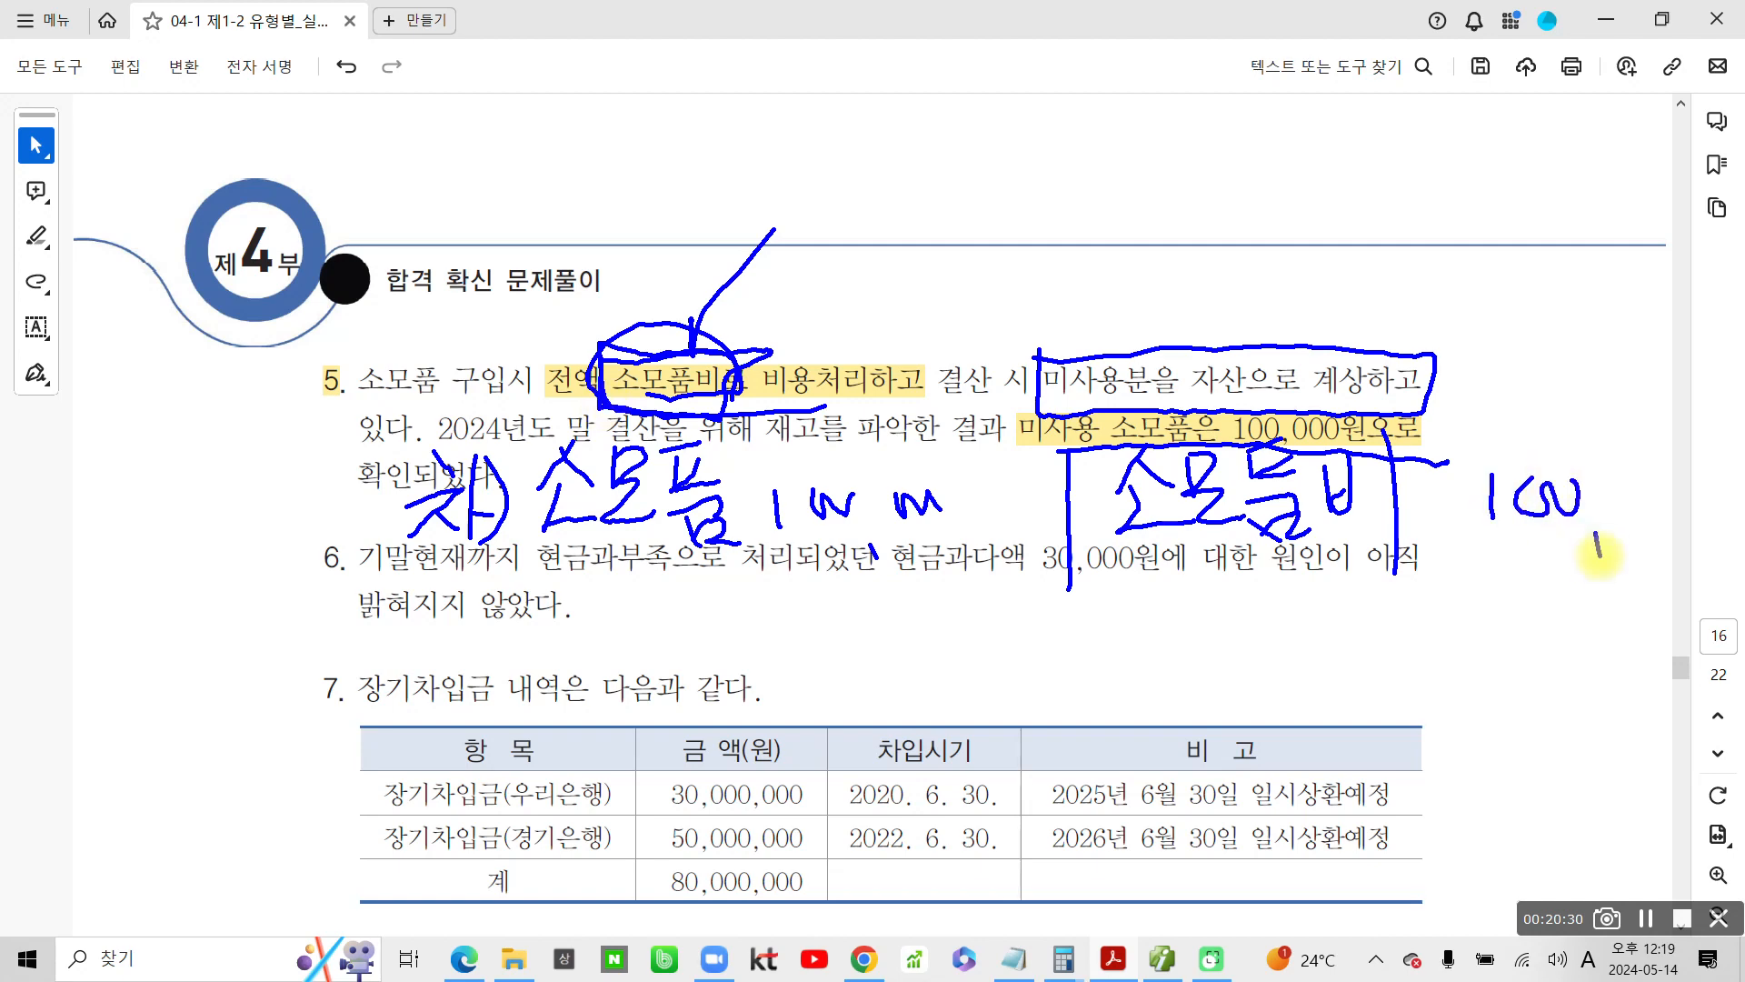
{"action": "left_click_drag", "start_coordinate": [1616, 473], "coordinate": [1686, 484]}
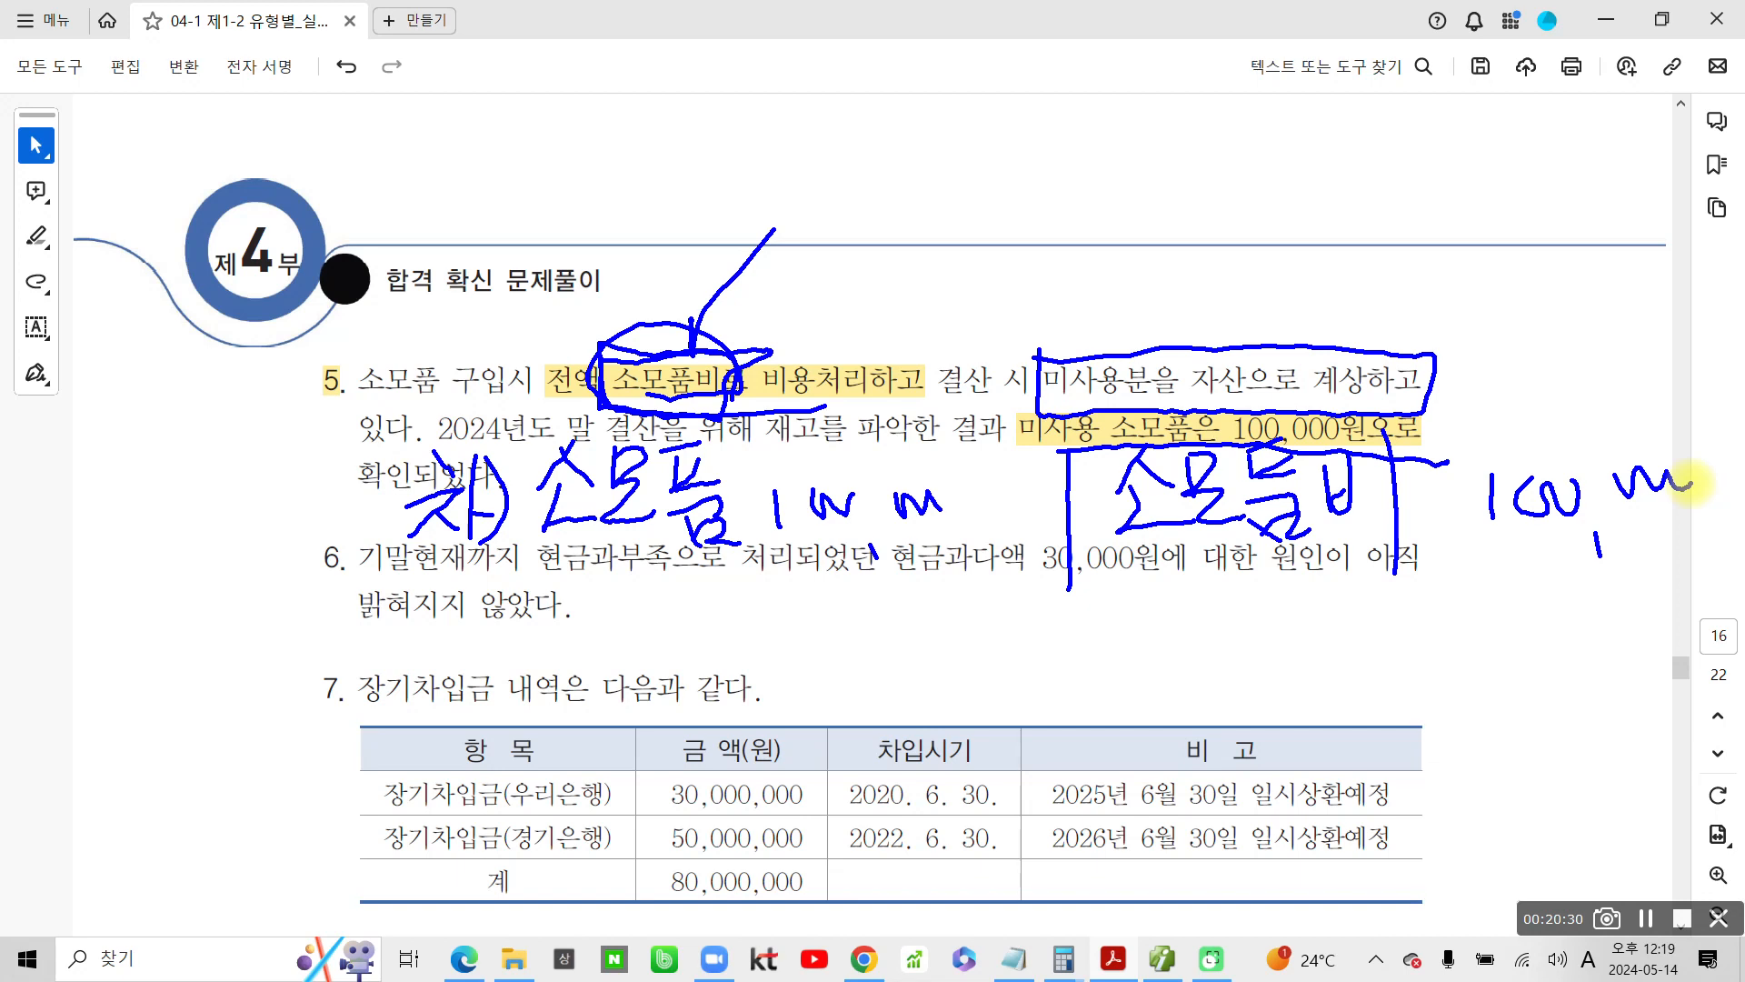
Underline the handwritten credit and debit entries, and clear all pen drawings from the page
{"action": "left_click_drag", "start_coordinate": [1110, 556], "coordinate": [1601, 577]}
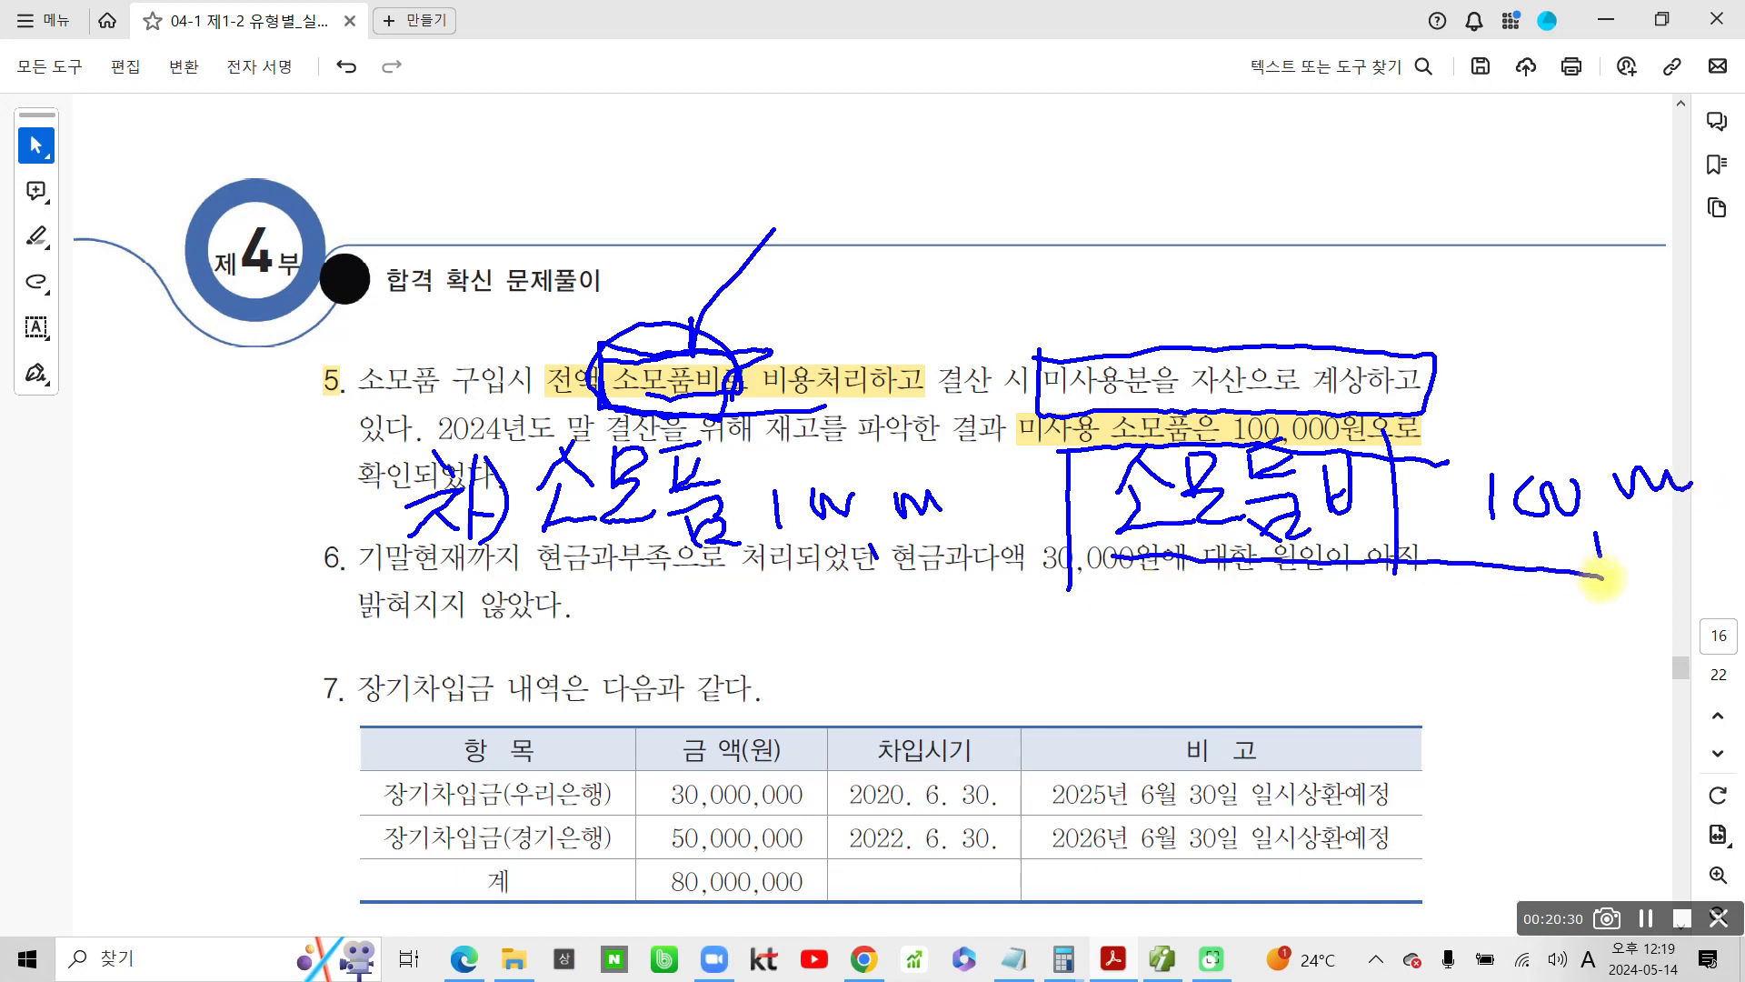
{"action": "left_click_drag", "start_coordinate": [509, 573], "coordinate": [986, 552]}
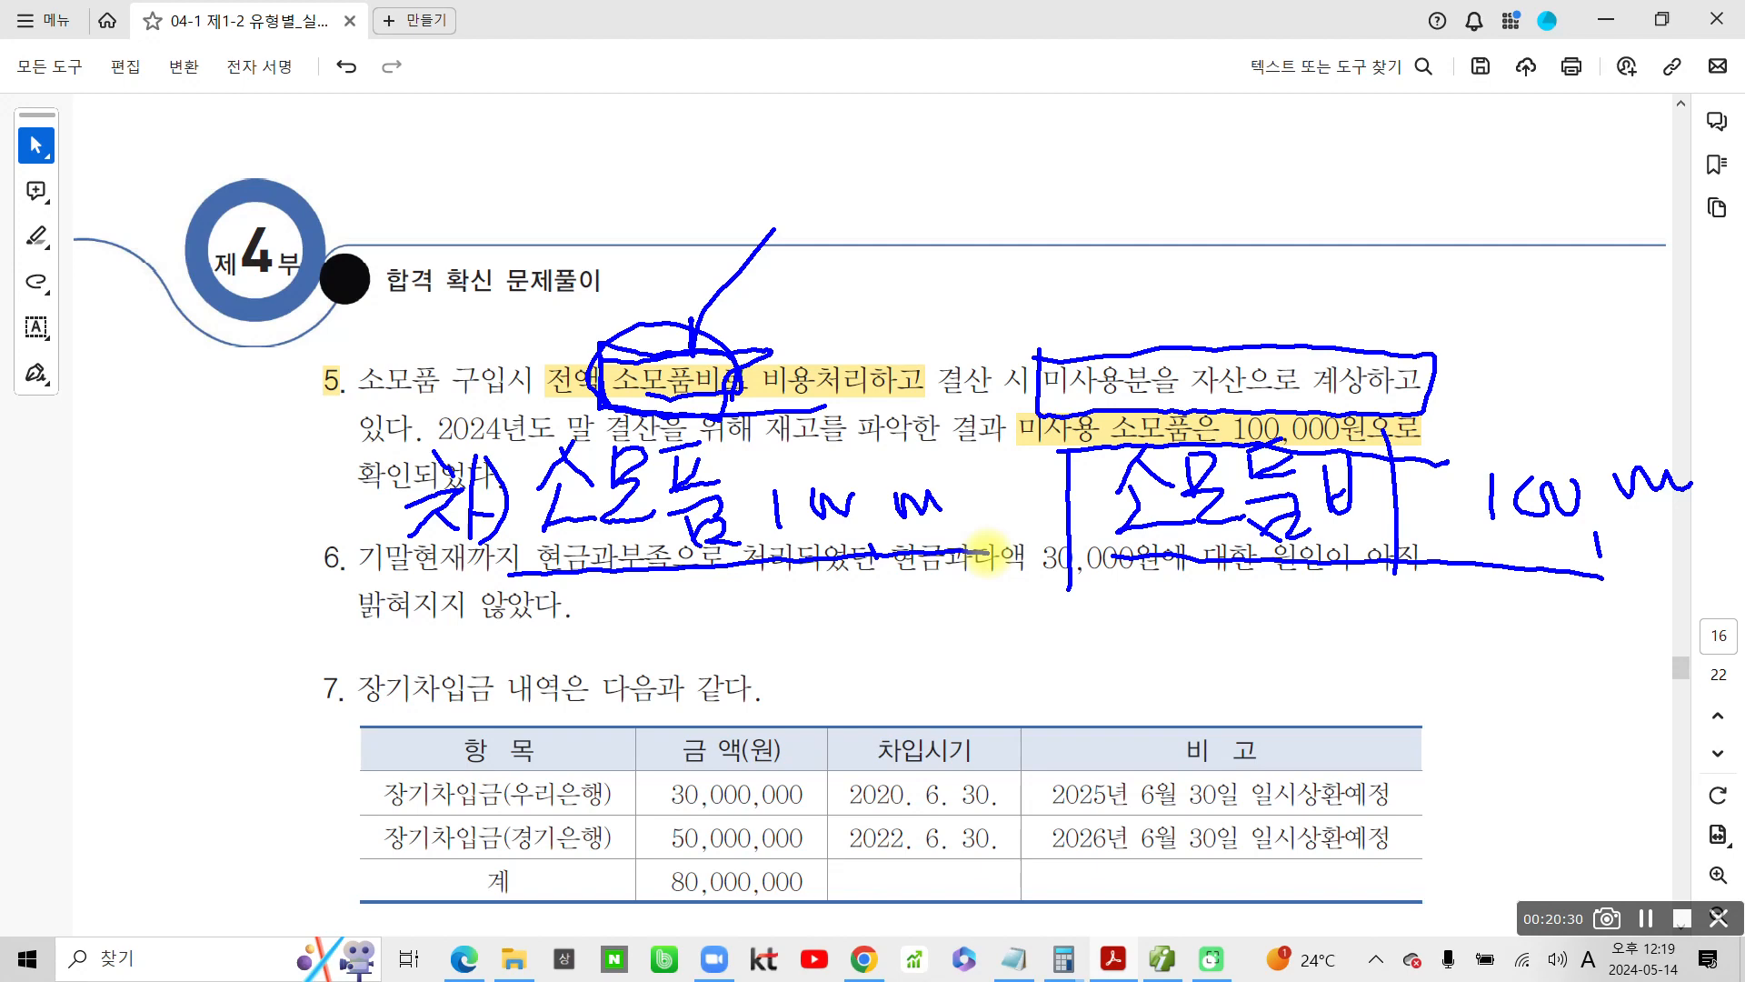
{"action": "key", "text": "Escape"}
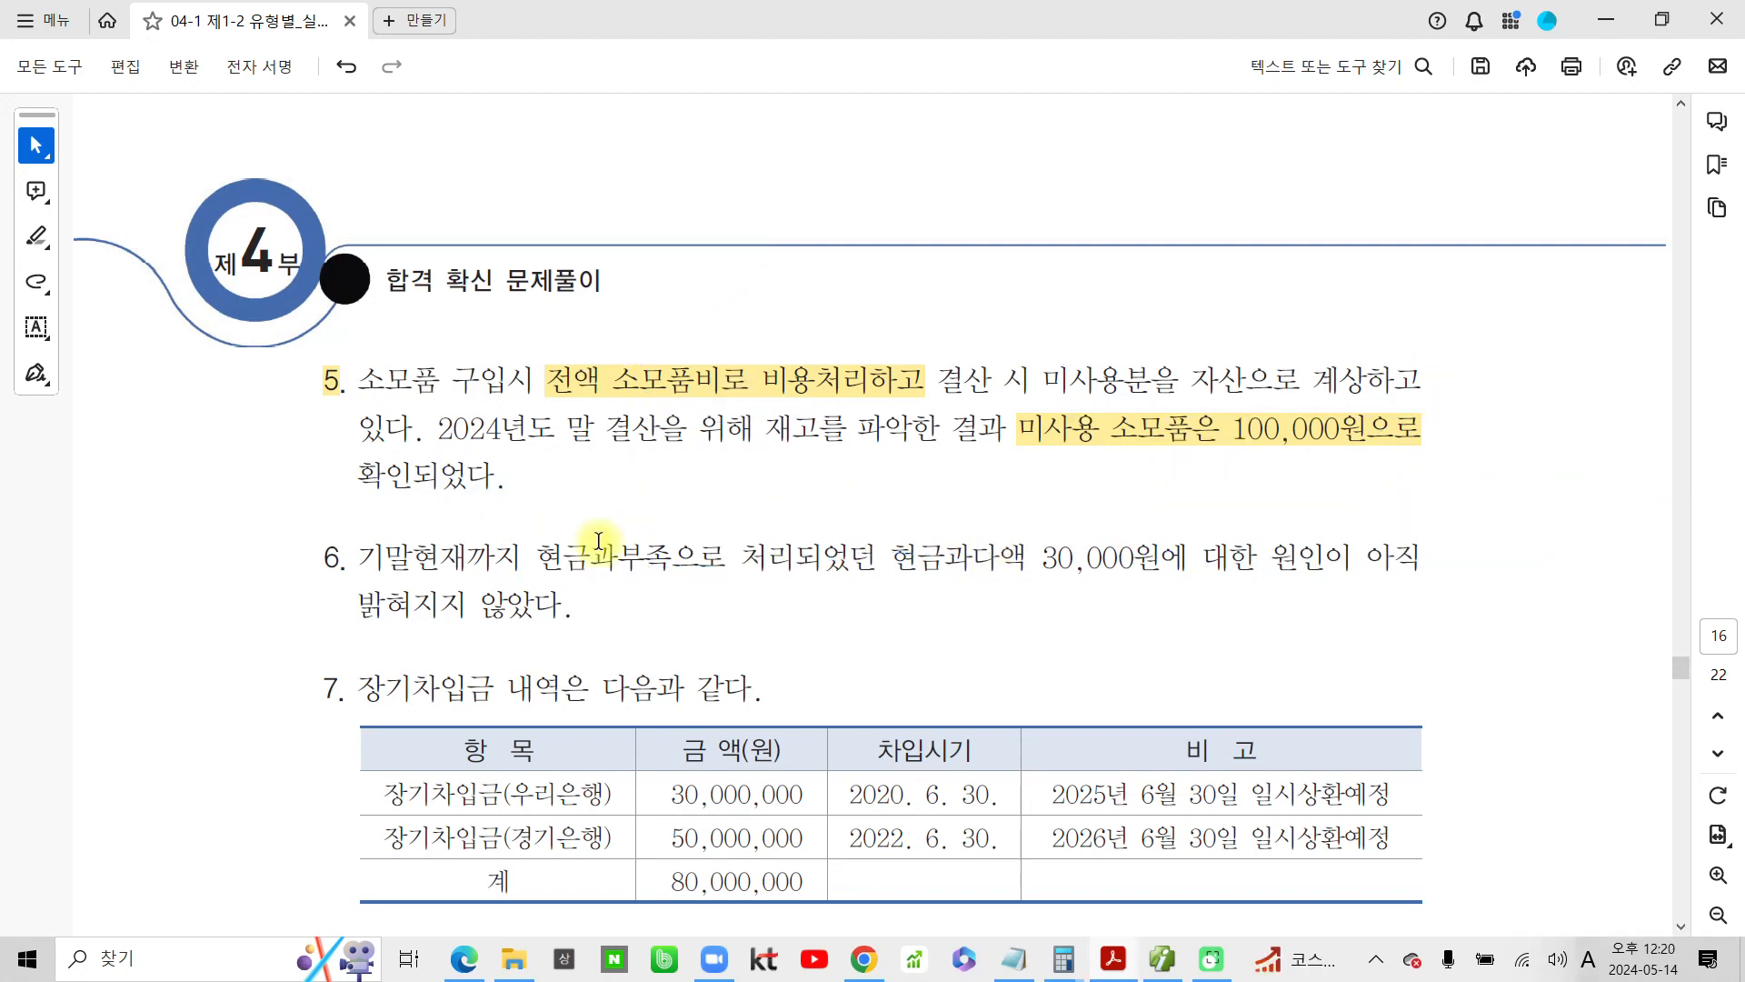
Switch to the accounting program and add a 12/31 debit (차변) line for account 172 소모품 with 100,000
{"action": "left_click", "coordinate": [1172, 965]}
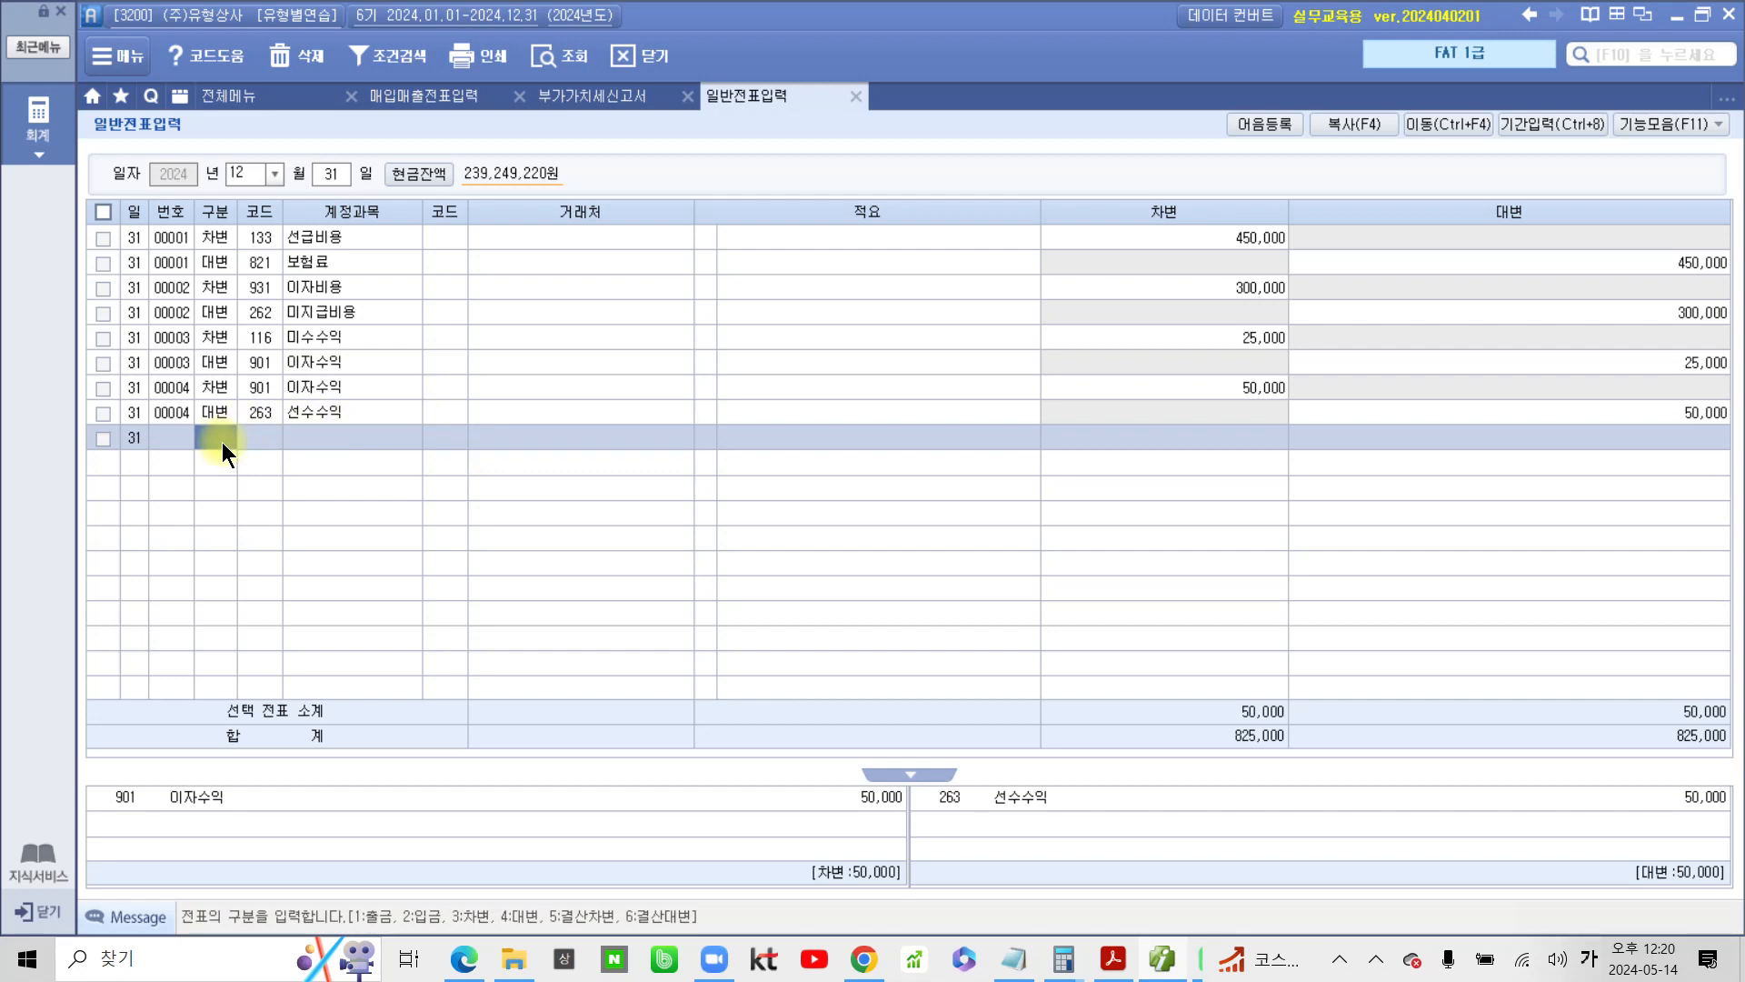
{"action": "type", "text": "3"}
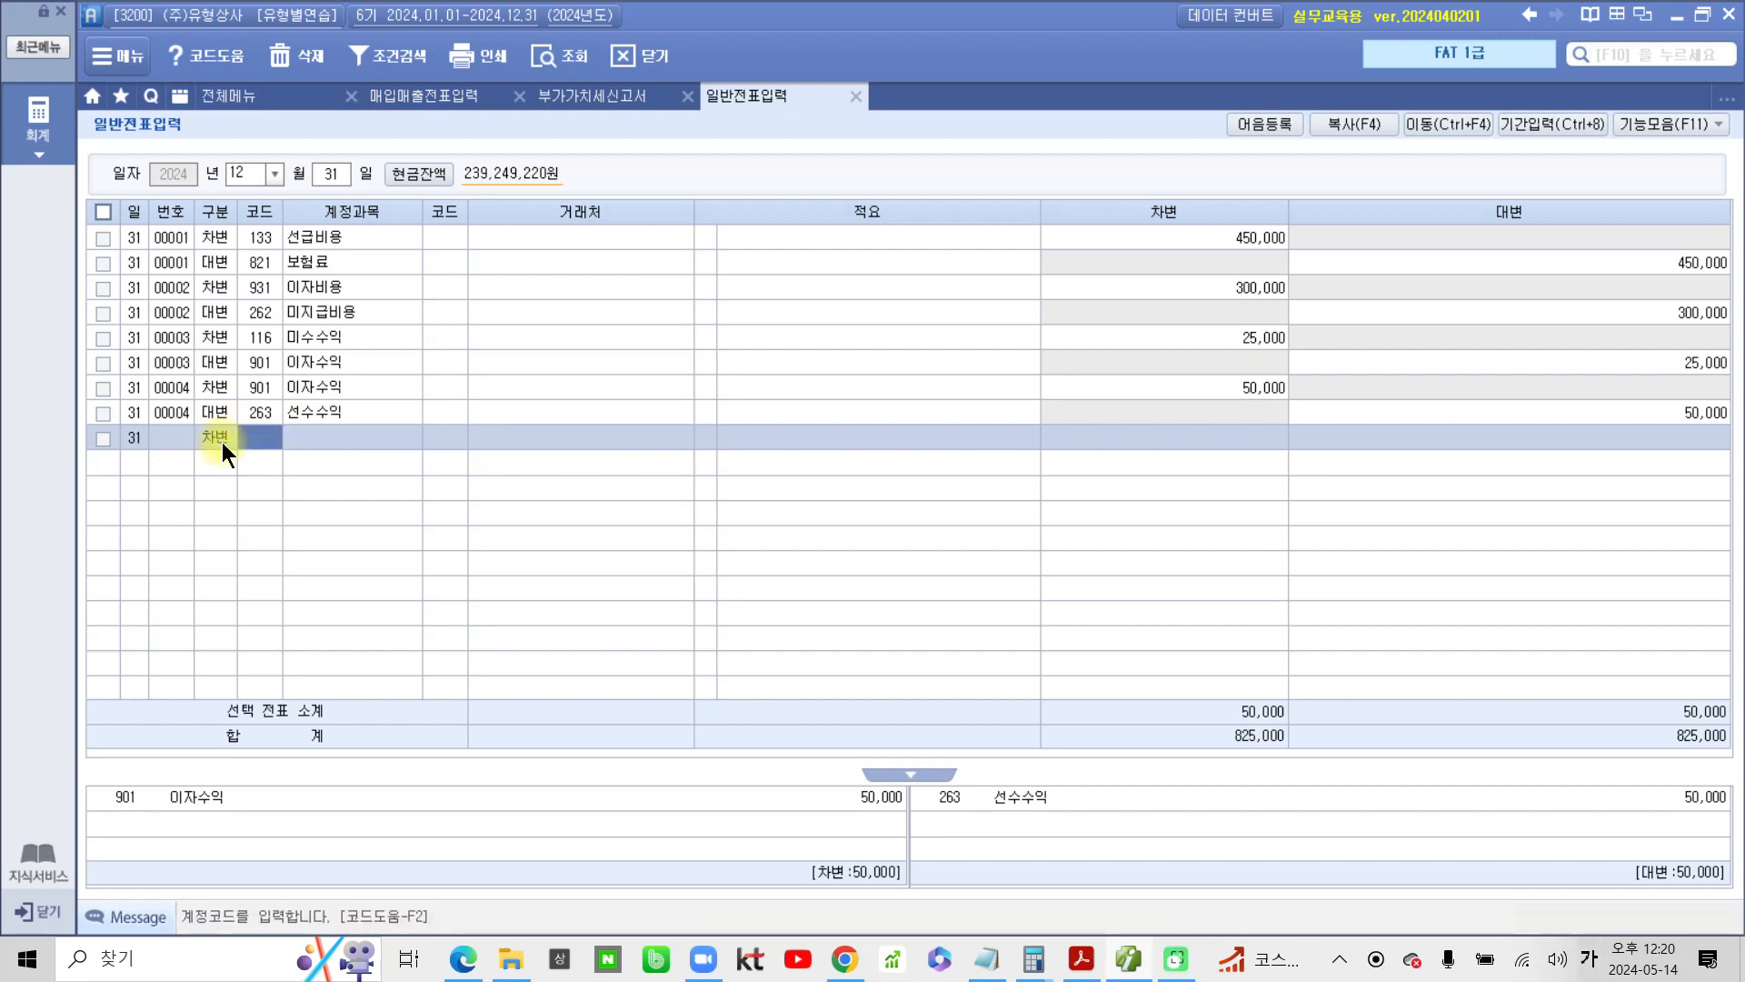
{"action": "type", "text": "소"}
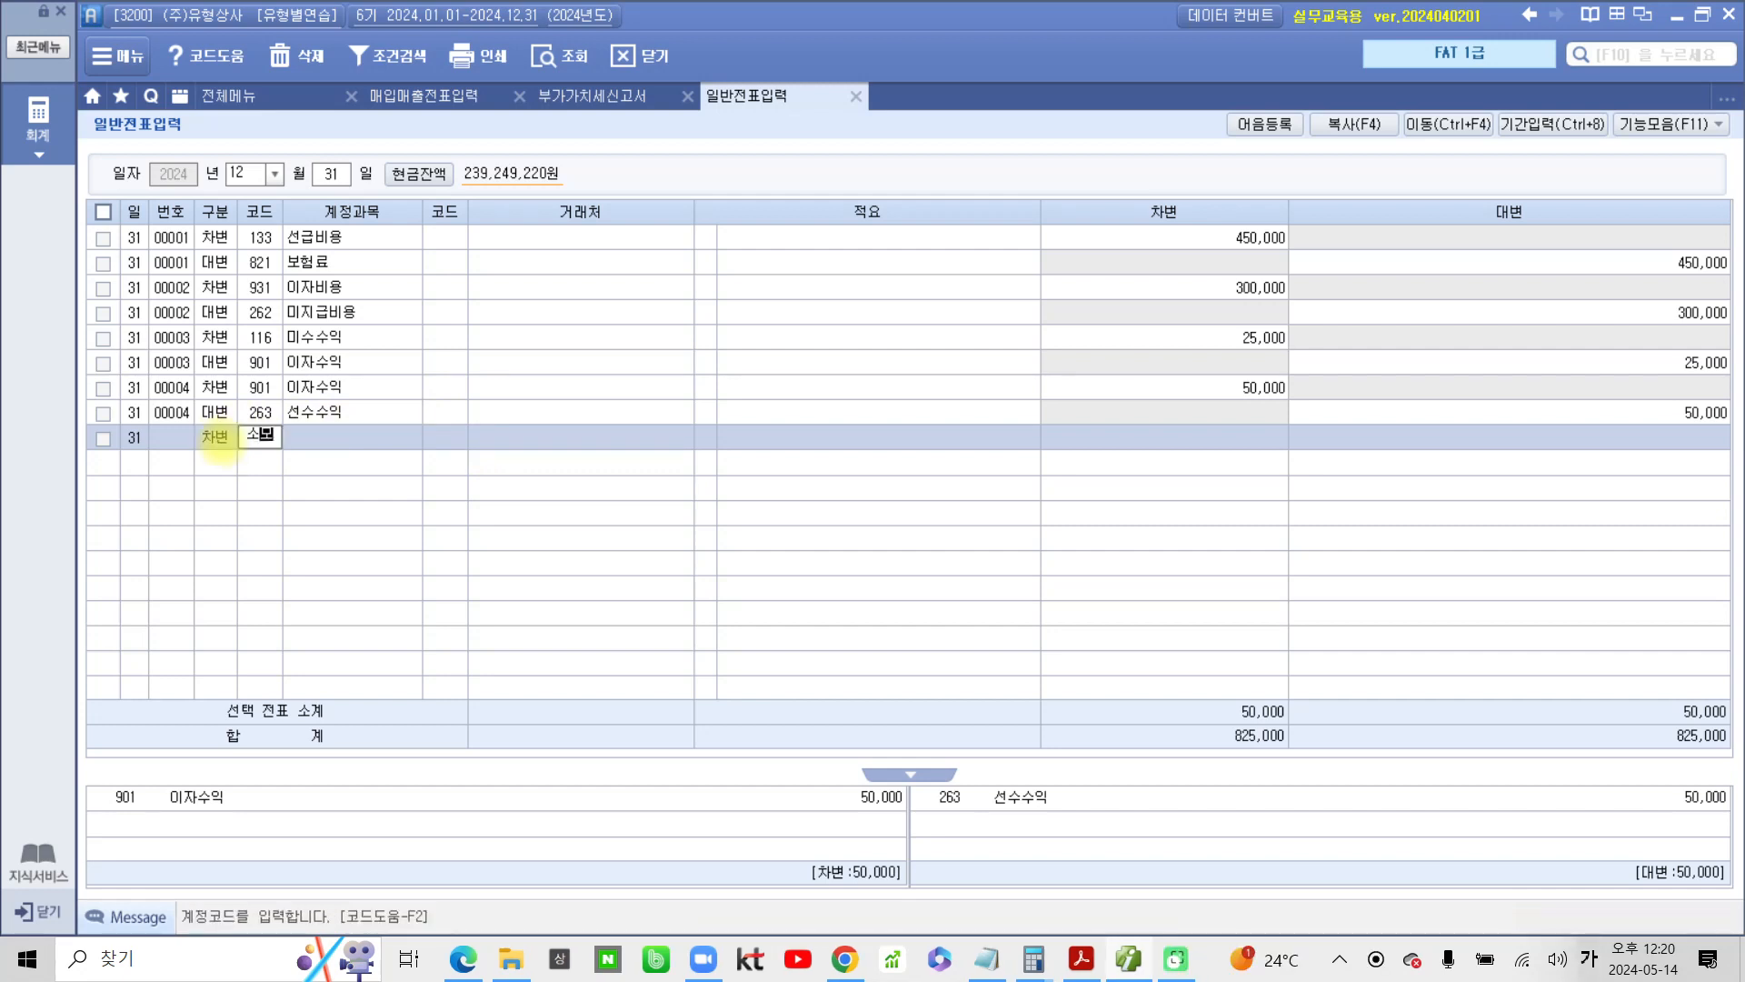
{"action": "type", "text": "모"}
{"action": "key", "text": "Return"}
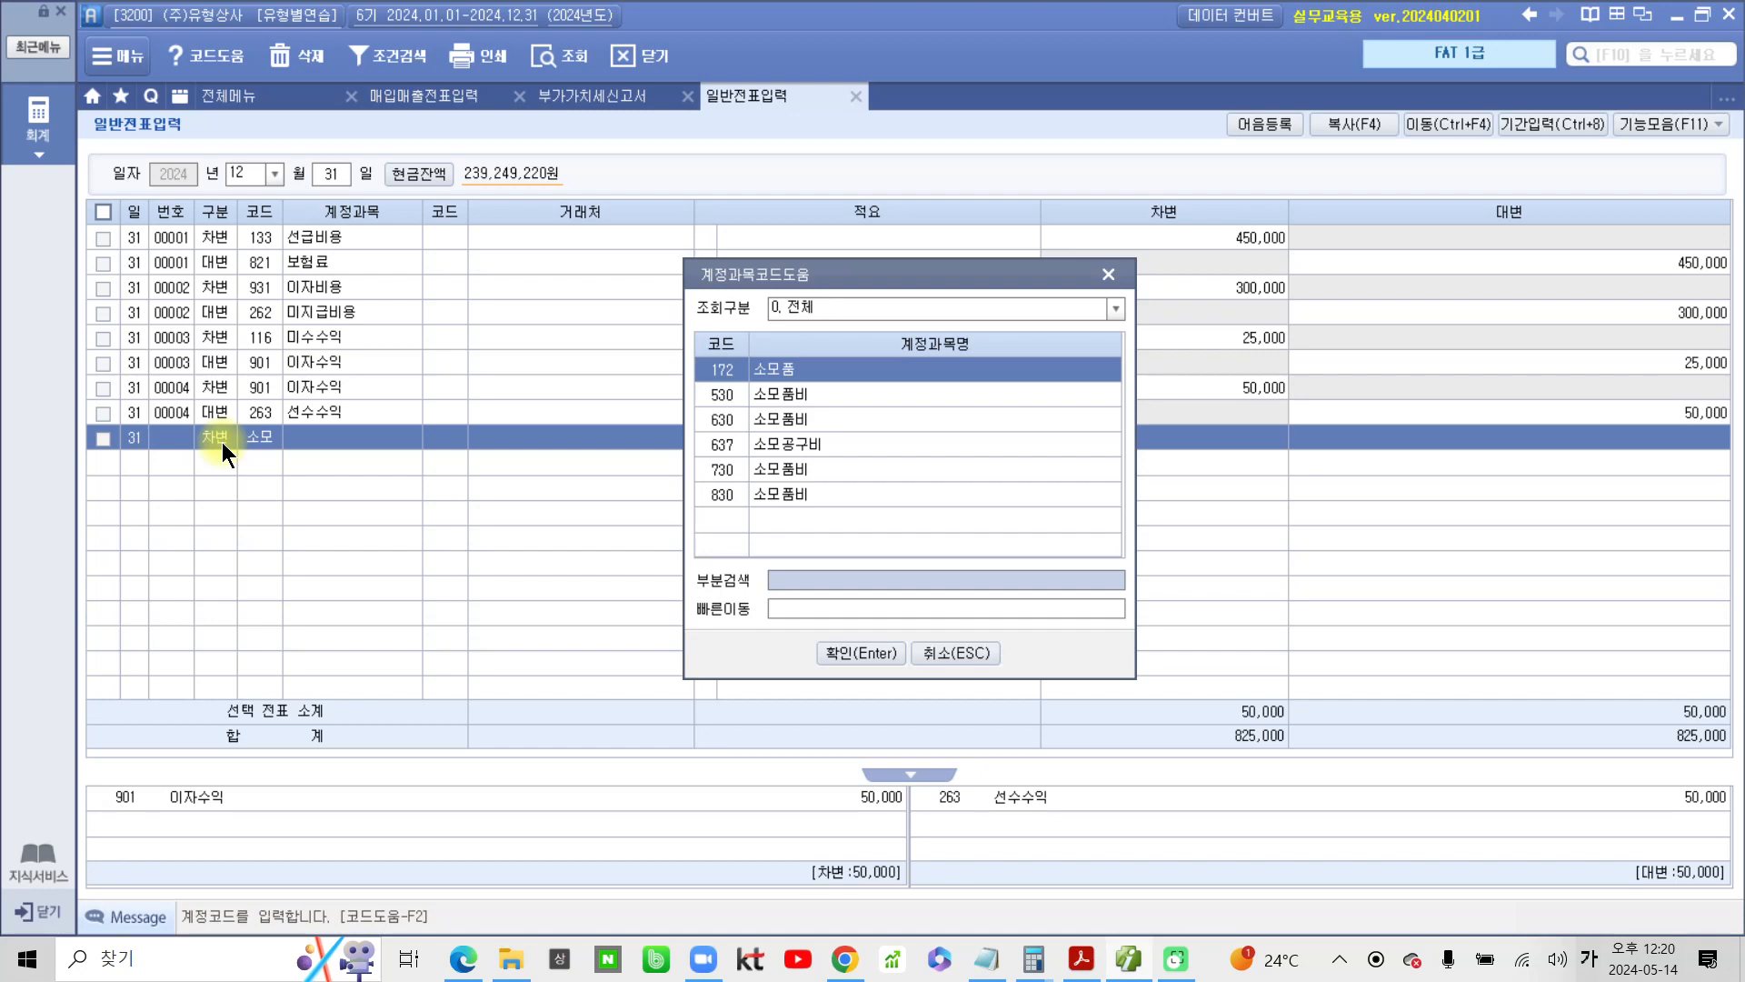
{"action": "key", "text": "Return"}
{"action": "key", "text": "Return"}
{"action": "key", "text": "Return"}
{"action": "key", "text": "Return"}
{"action": "key", "text": "Return"}
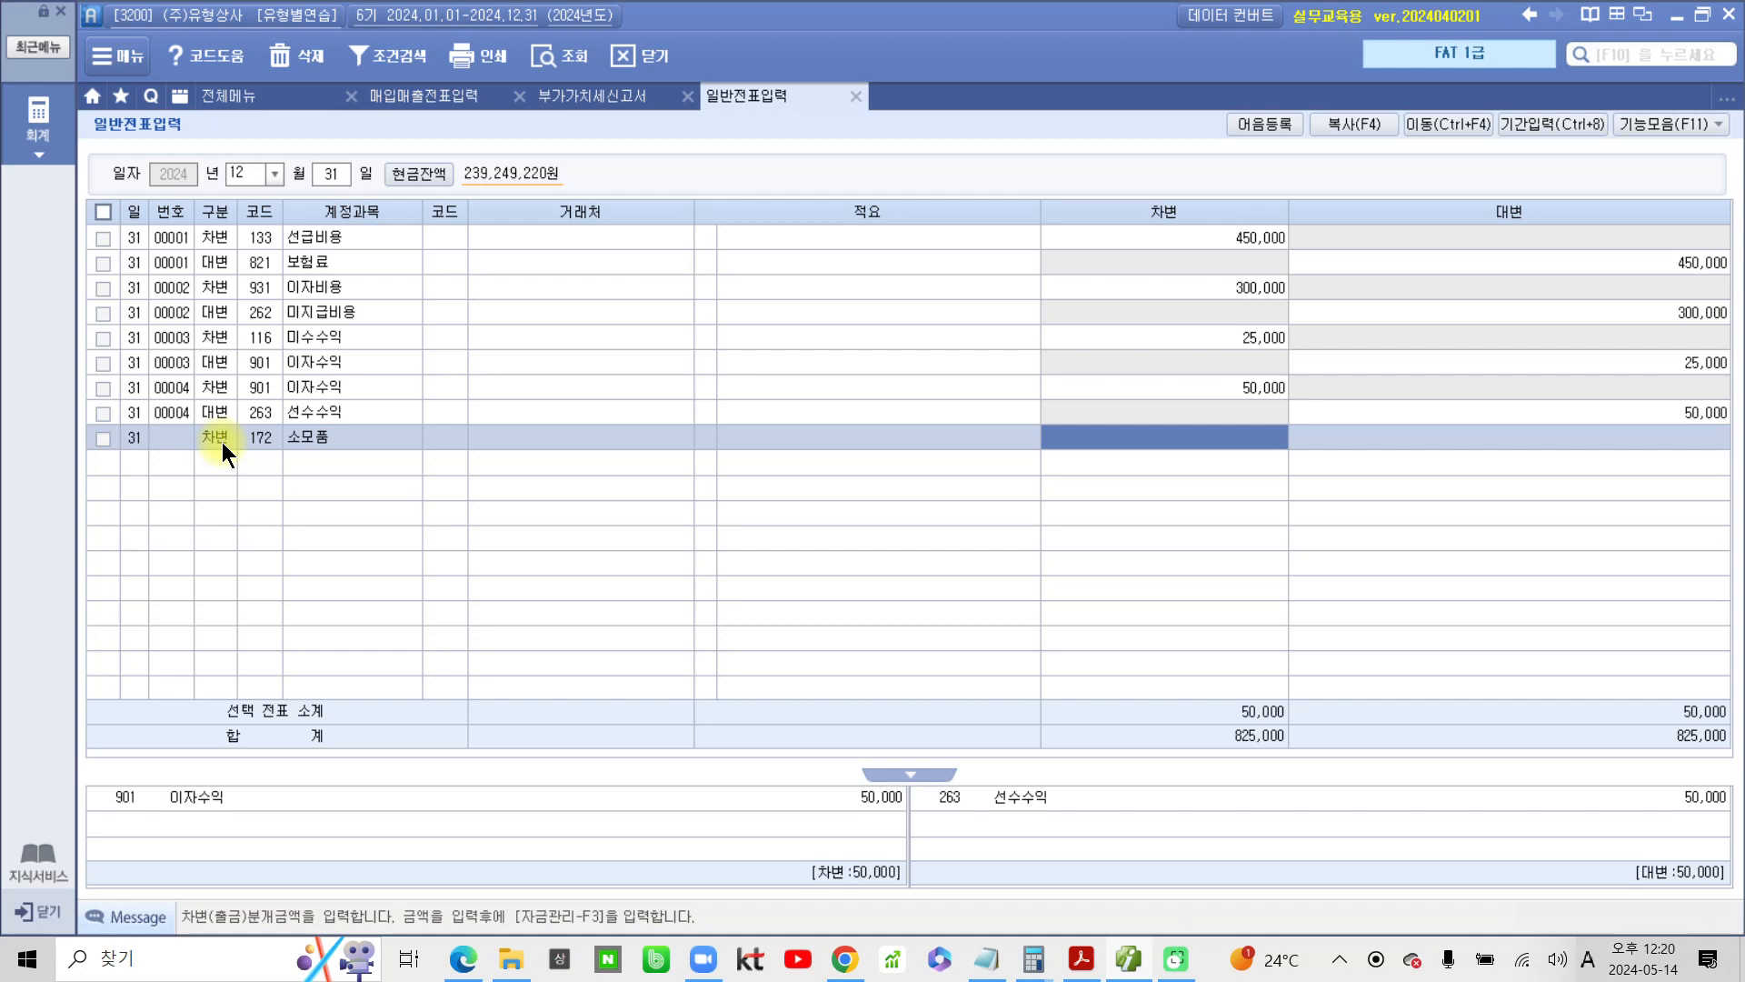
{"action": "type", "text": "1000000"}
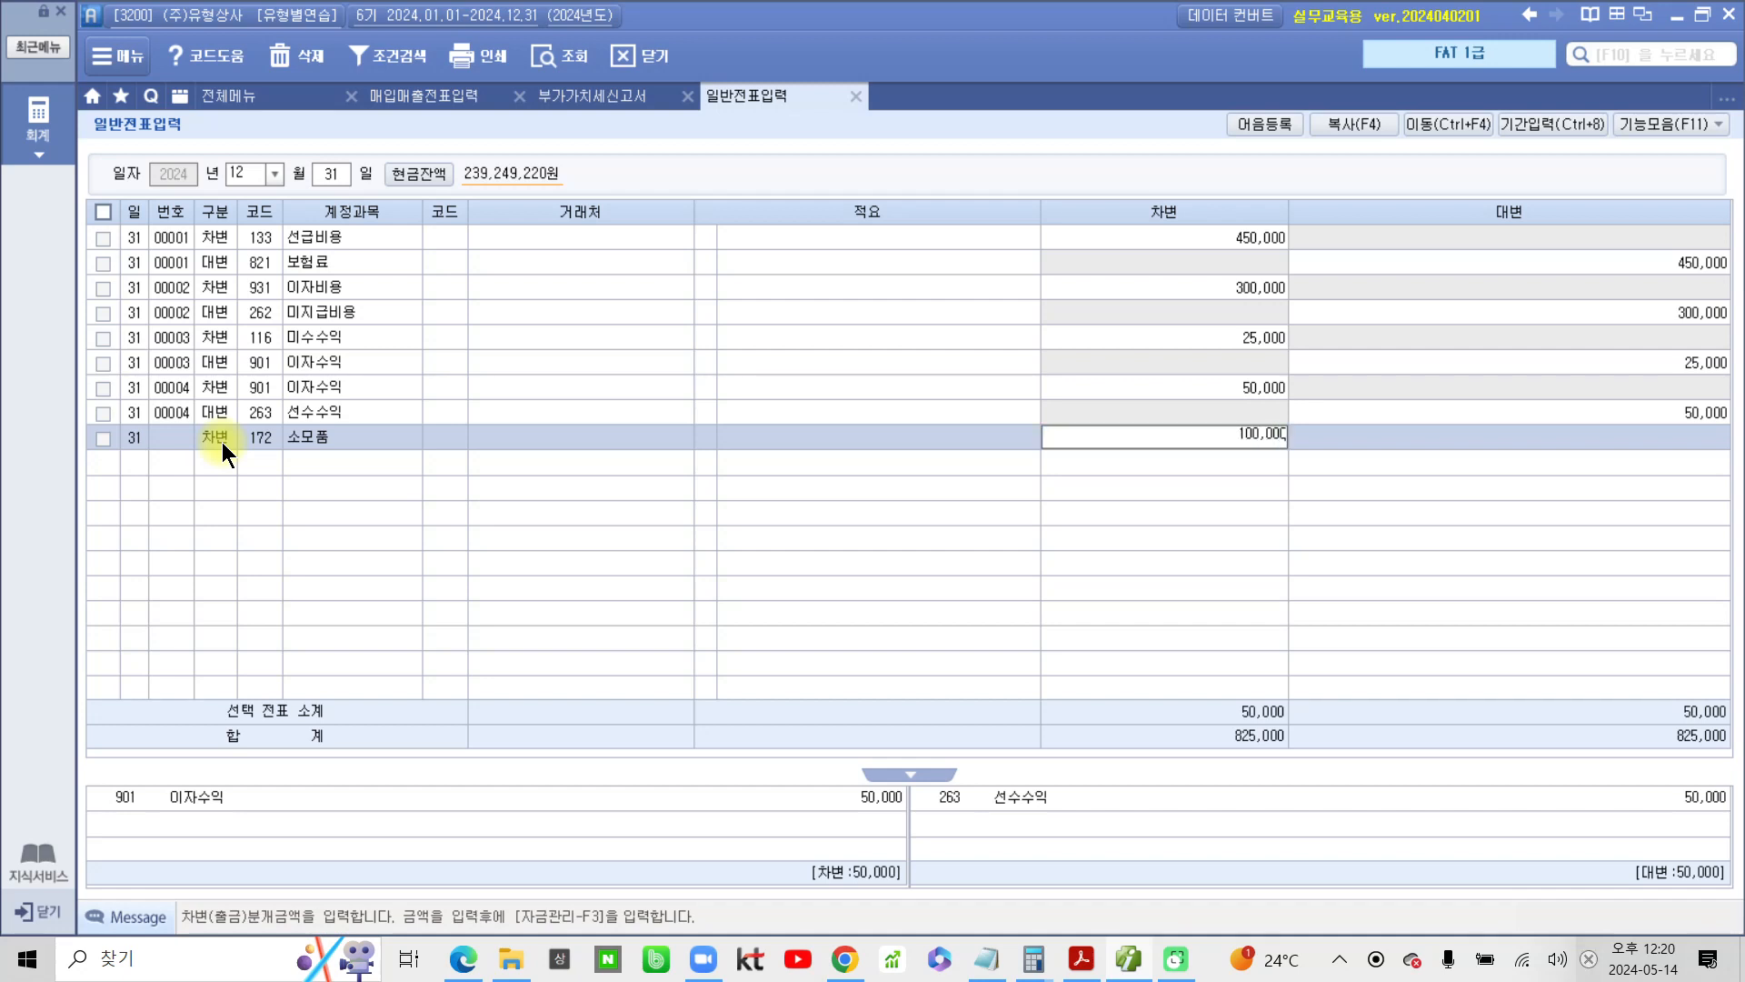
{"action": "key", "text": "Return"}
Add the matching credit (대변) line for account 830 소모품비 with 100,000
{"action": "type", "text": "4"}
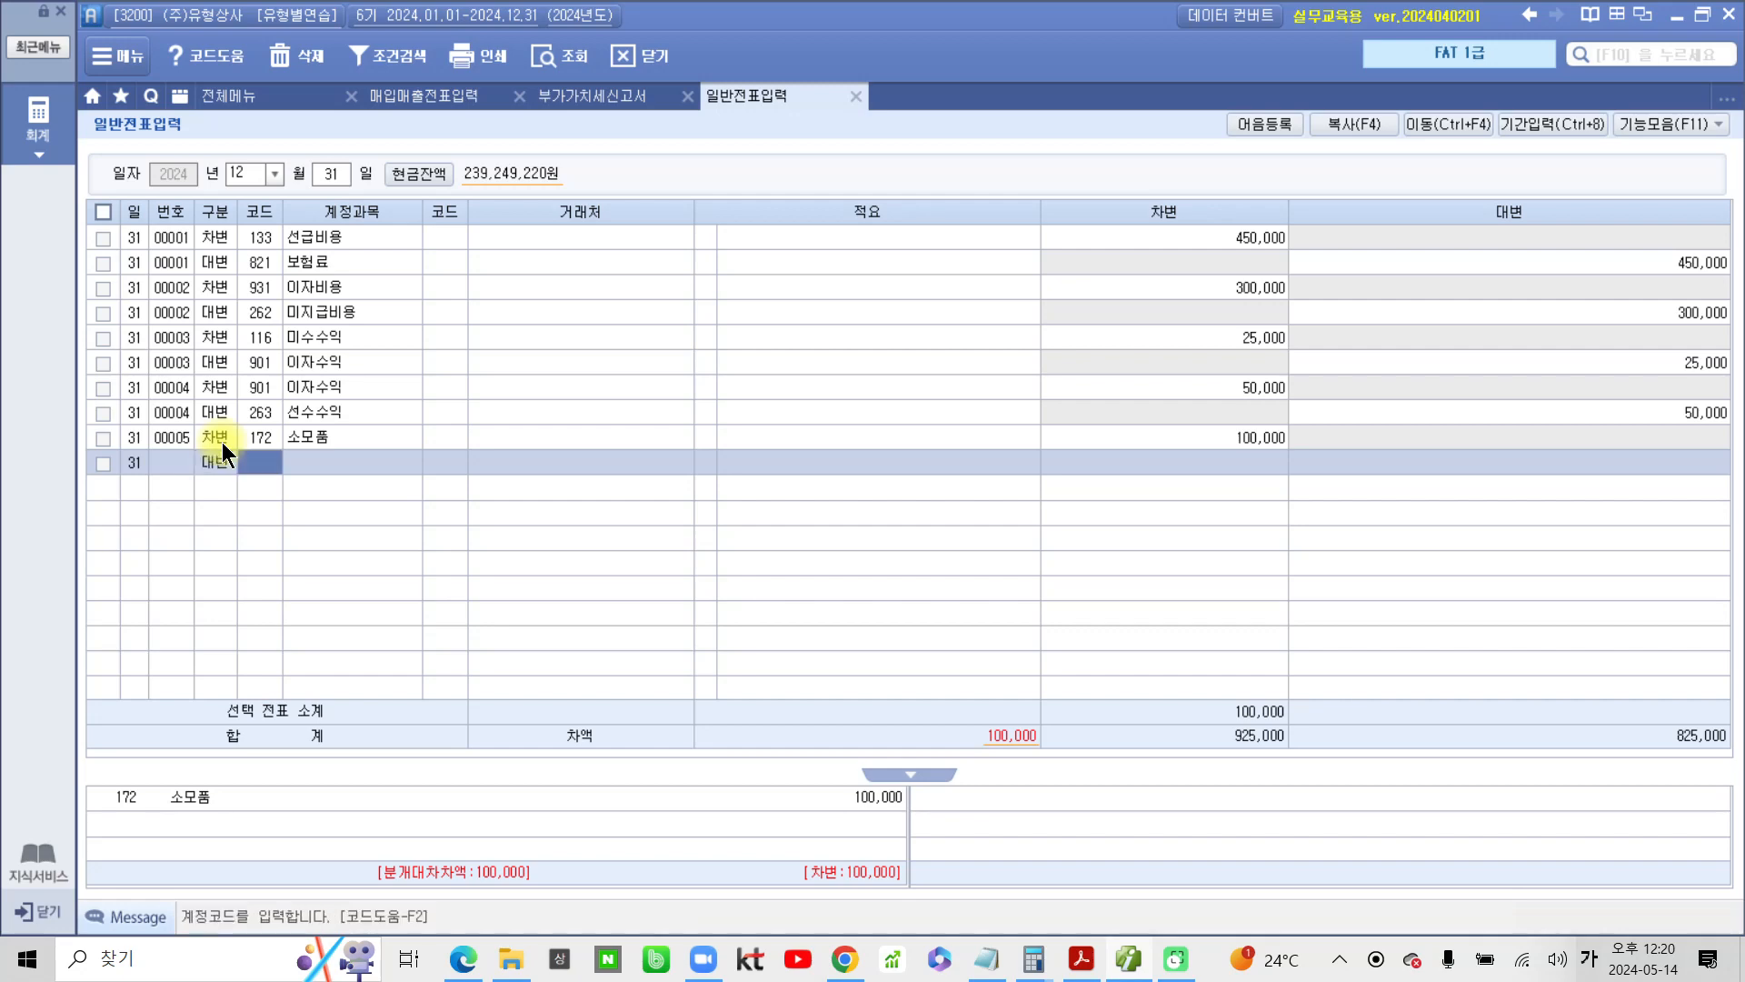
{"action": "type", "text": "소모"}
{"action": "key", "text": "Return"}
{"action": "key", "text": "Down"}
{"action": "key", "text": "Down"}
{"action": "key", "text": "Down"}
{"action": "key", "text": "Down"}
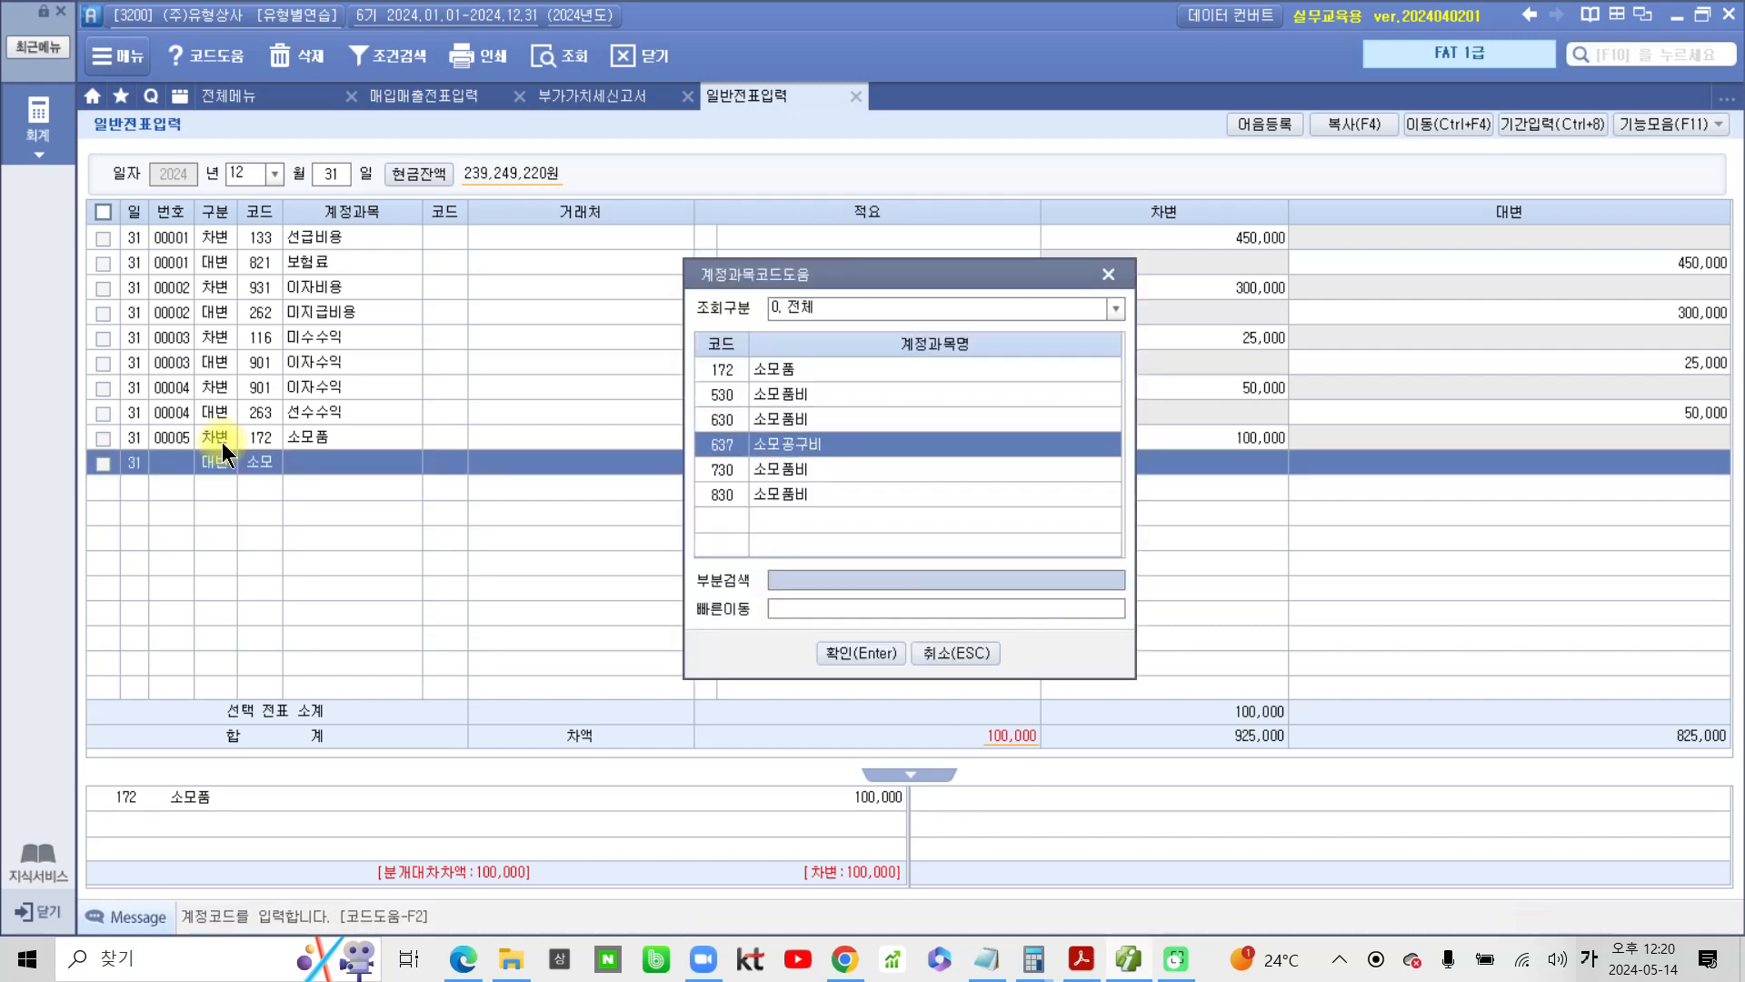
{"action": "key", "text": "Return"}
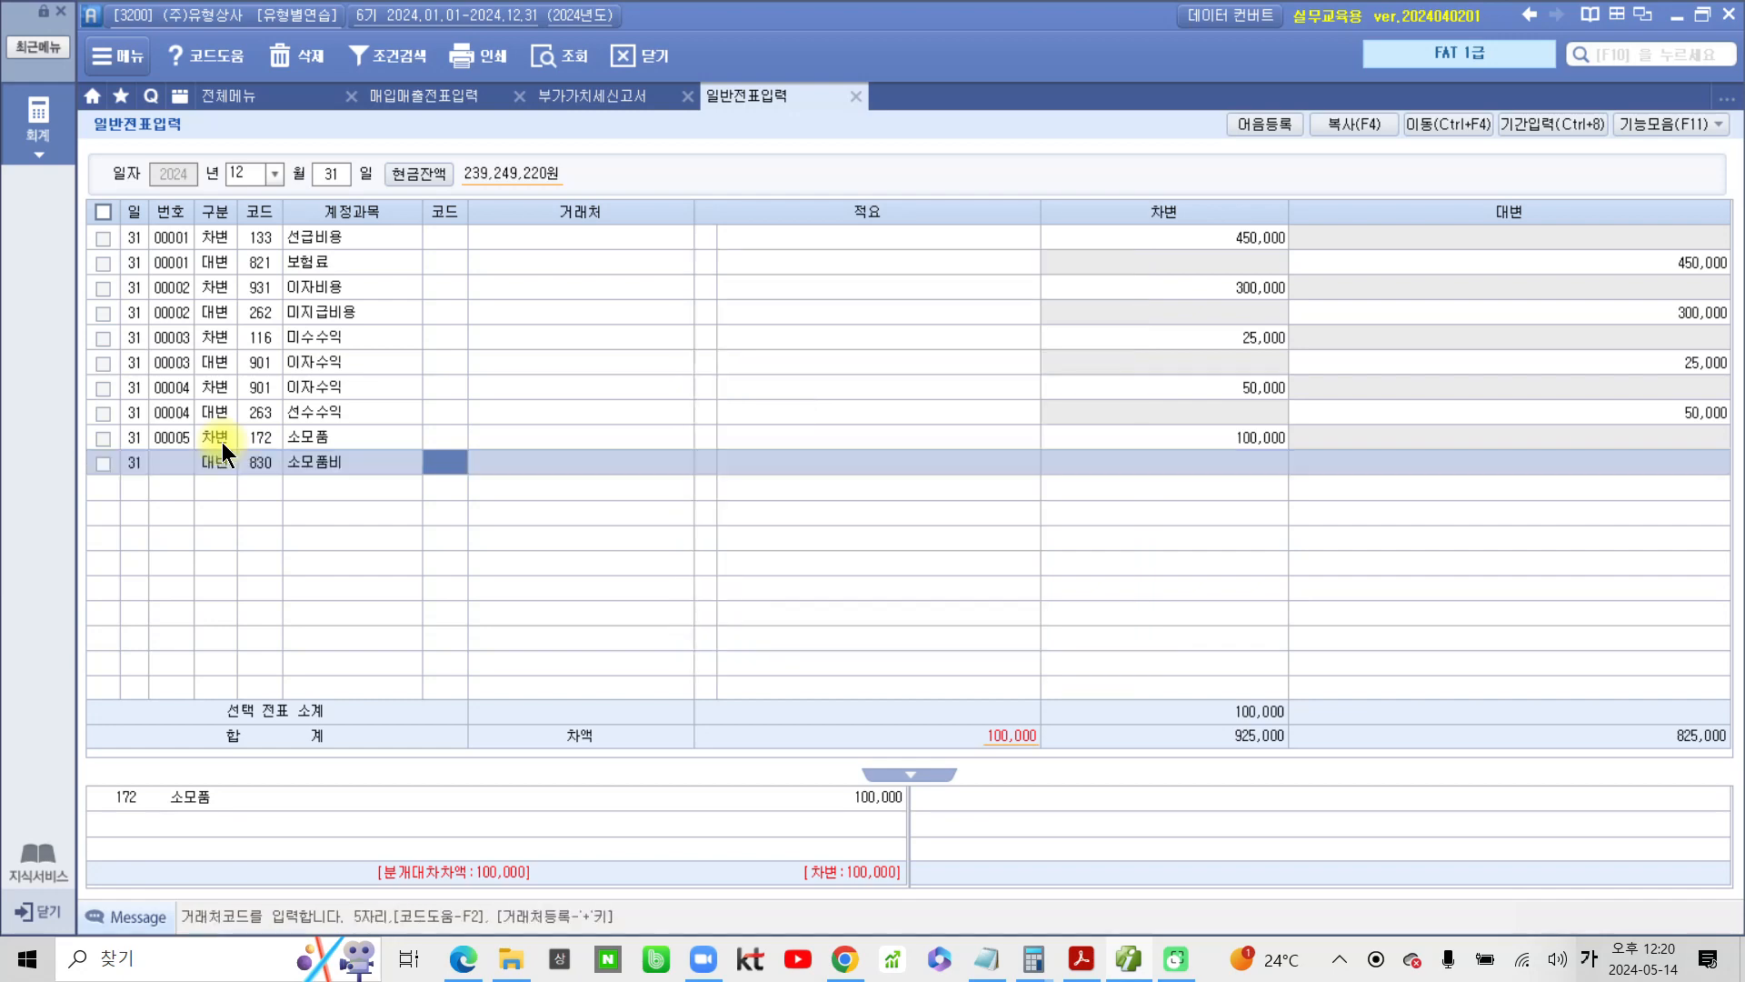
{"action": "key", "text": "Return"}
{"action": "key", "text": "Return"}
{"action": "key", "text": "Return"}
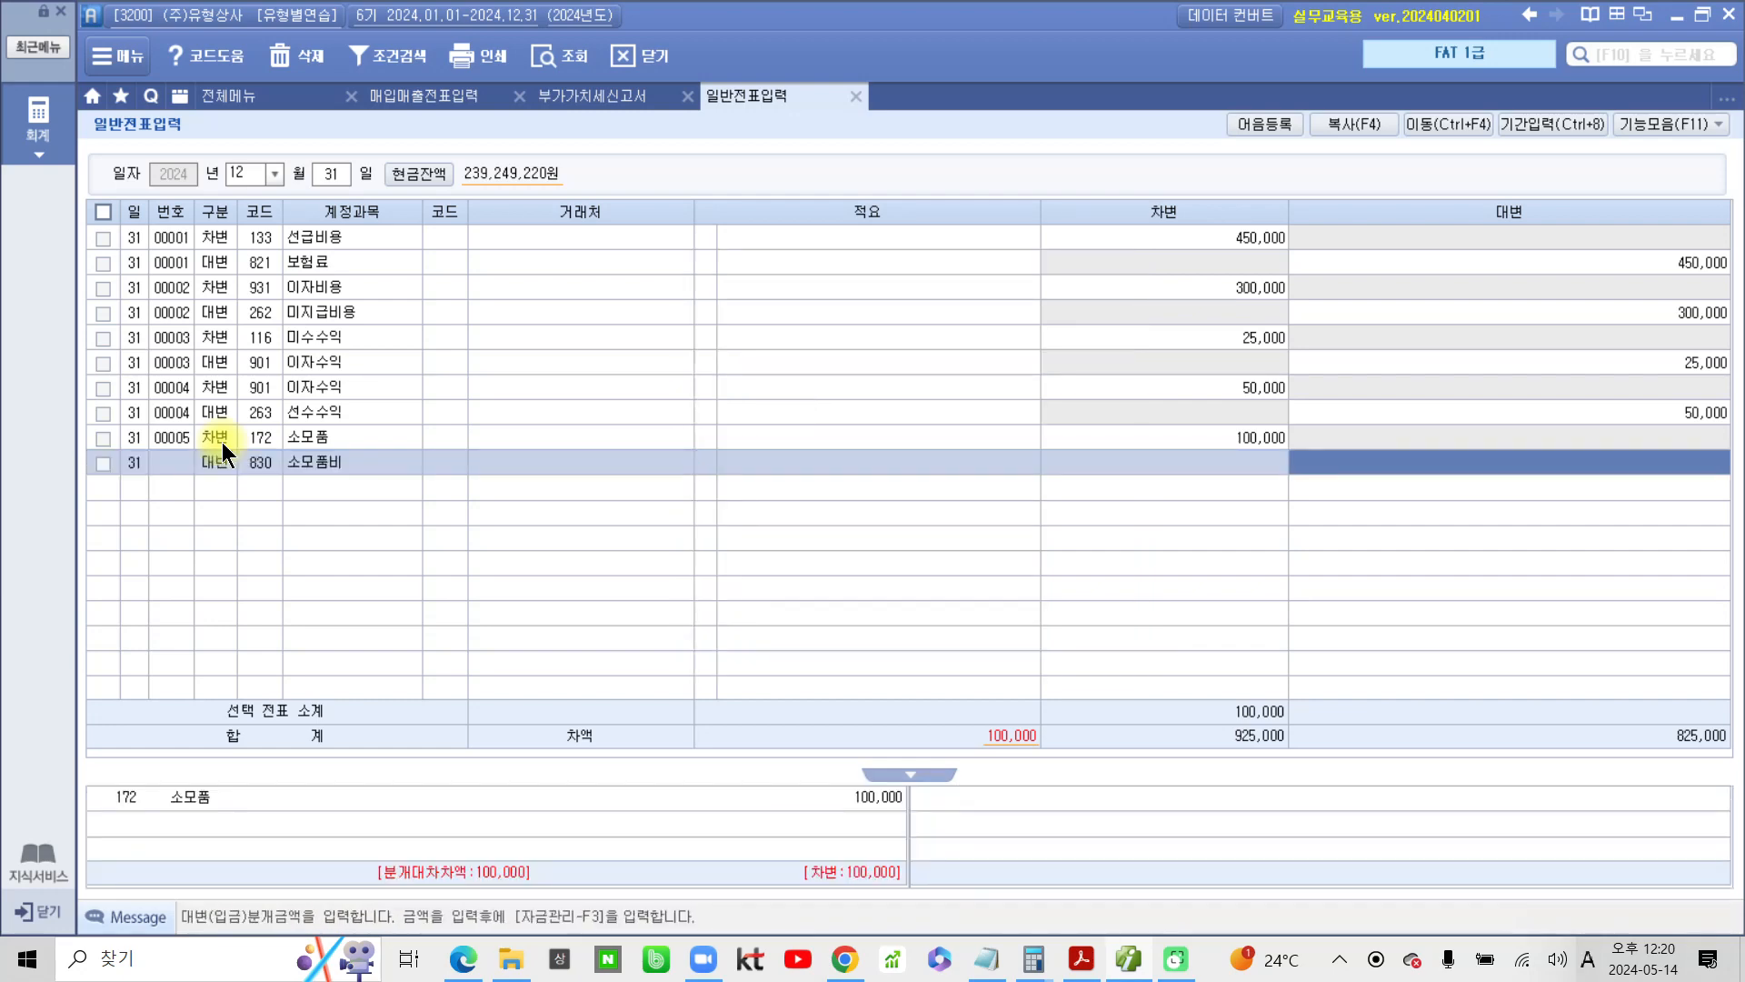
{"action": "type", "text": "1000000"}
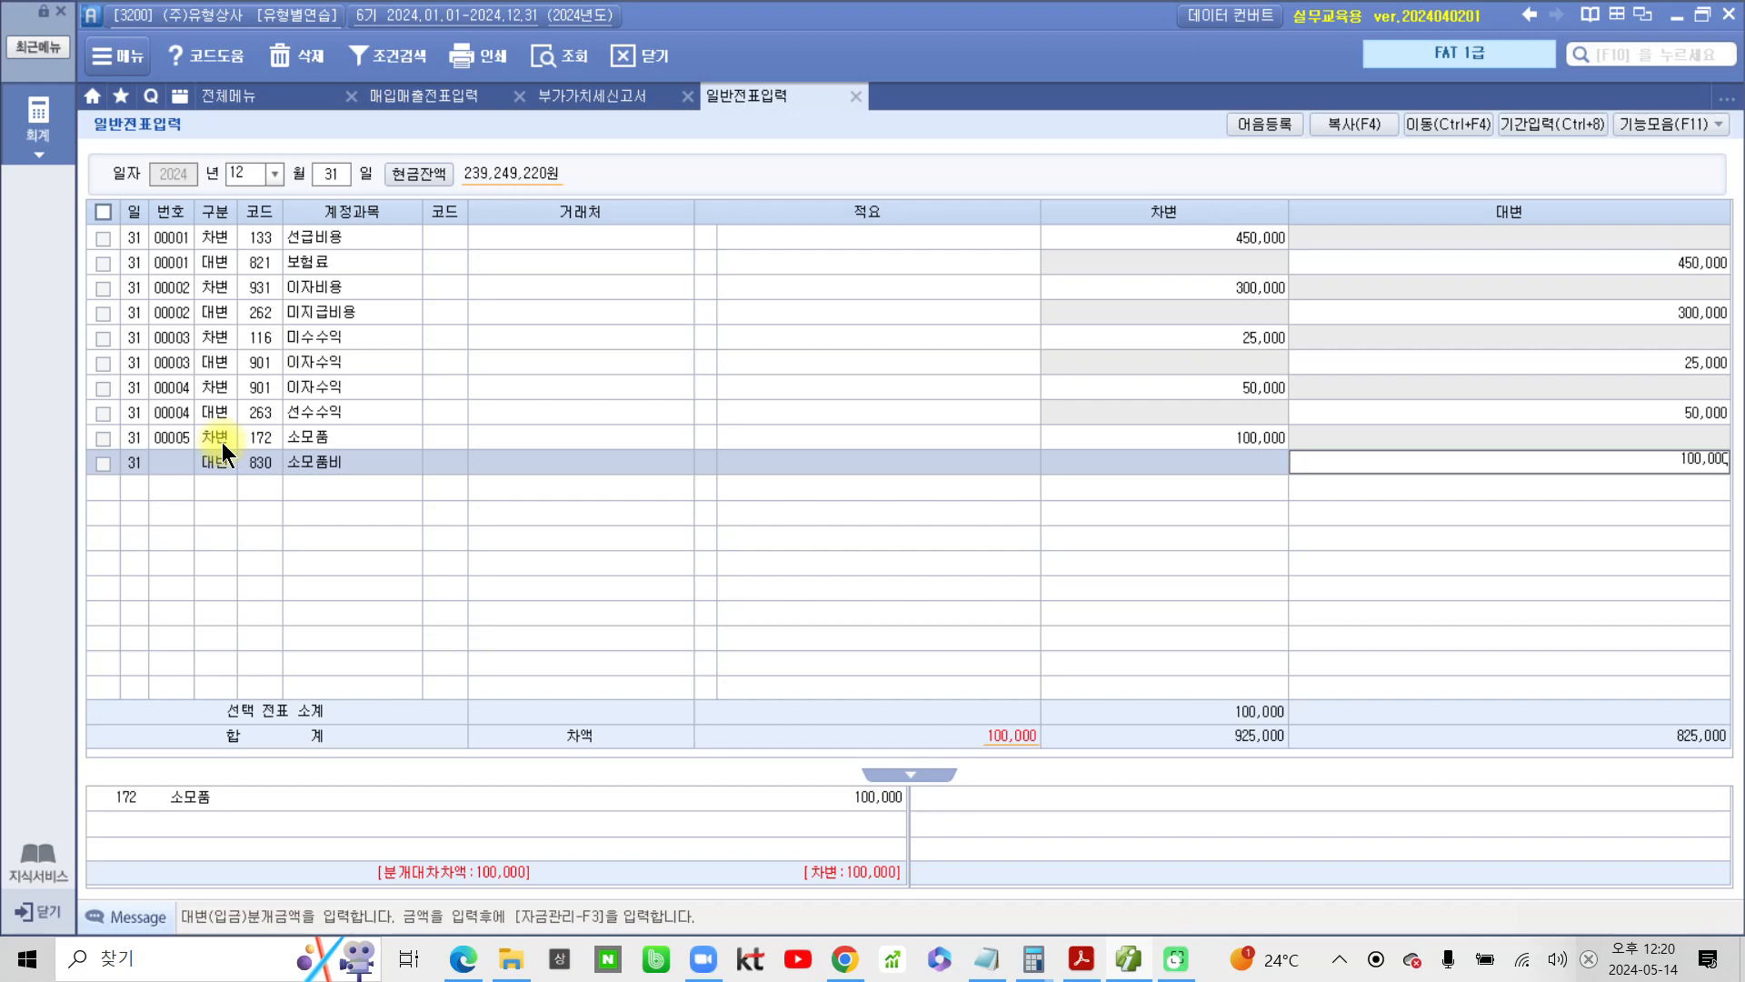
{"action": "key", "text": "Return"}
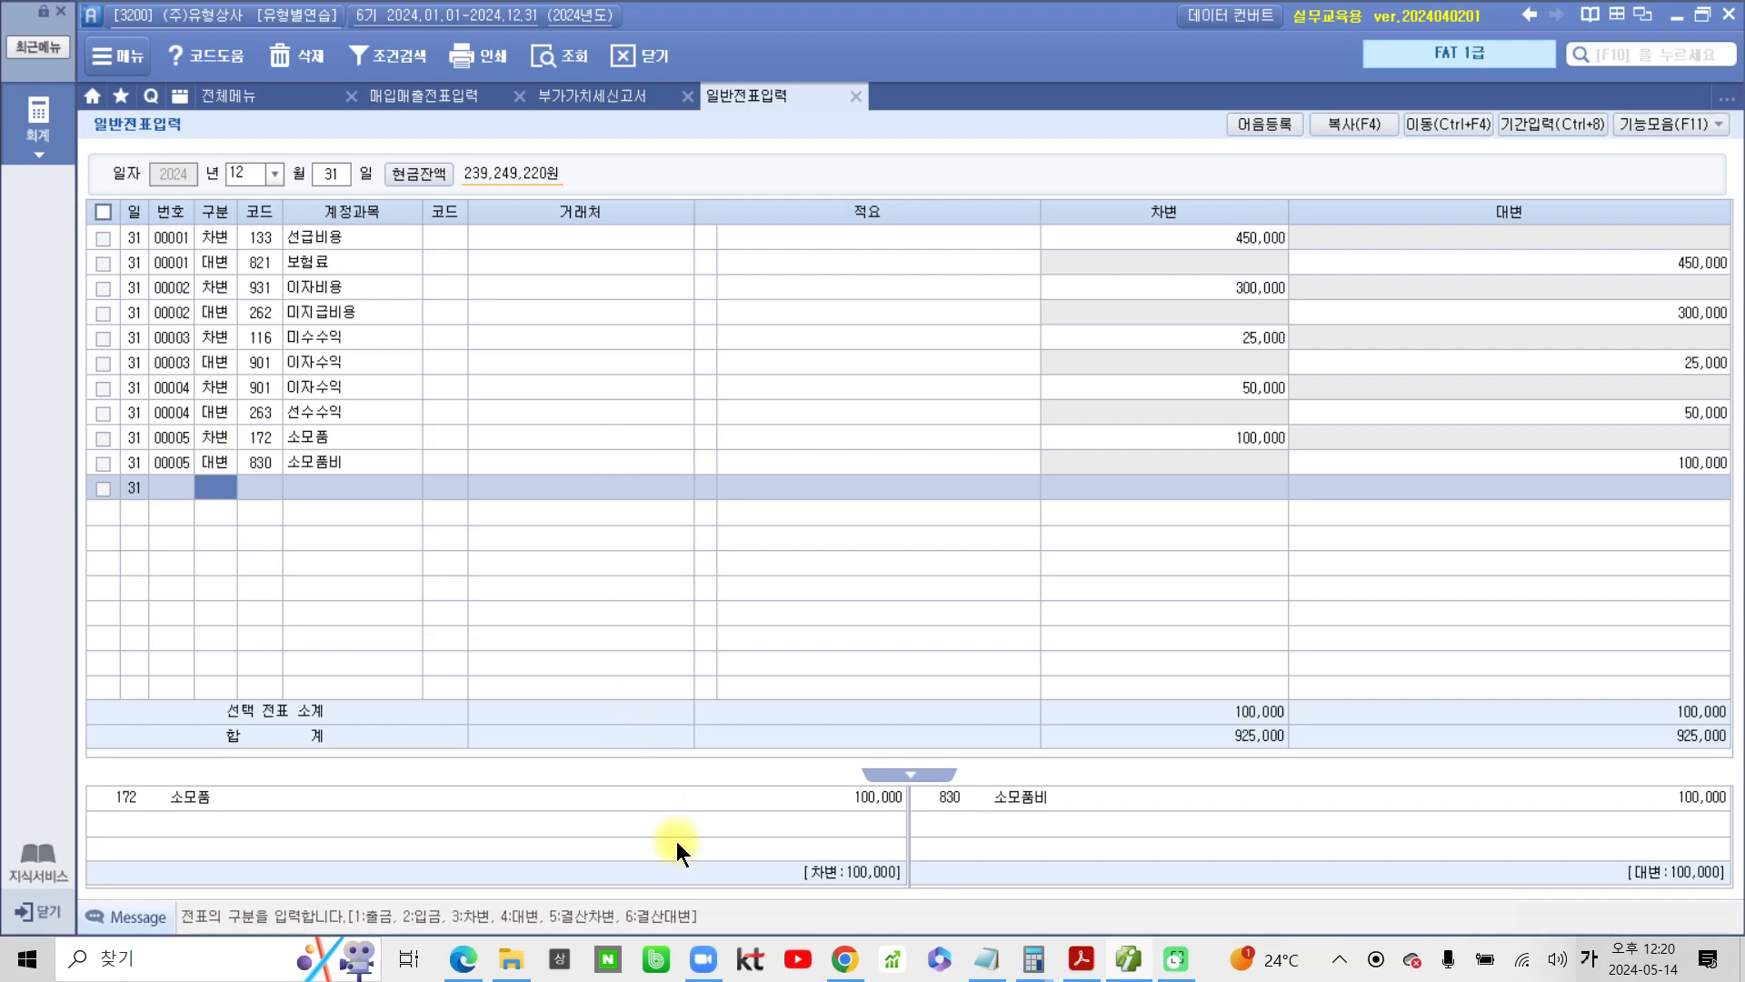
Switch back to the PDF and highlight the number 6, 현금과부족 and 과다액 in problem 6 in yellow
{"action": "left_click", "coordinate": [1081, 959]}
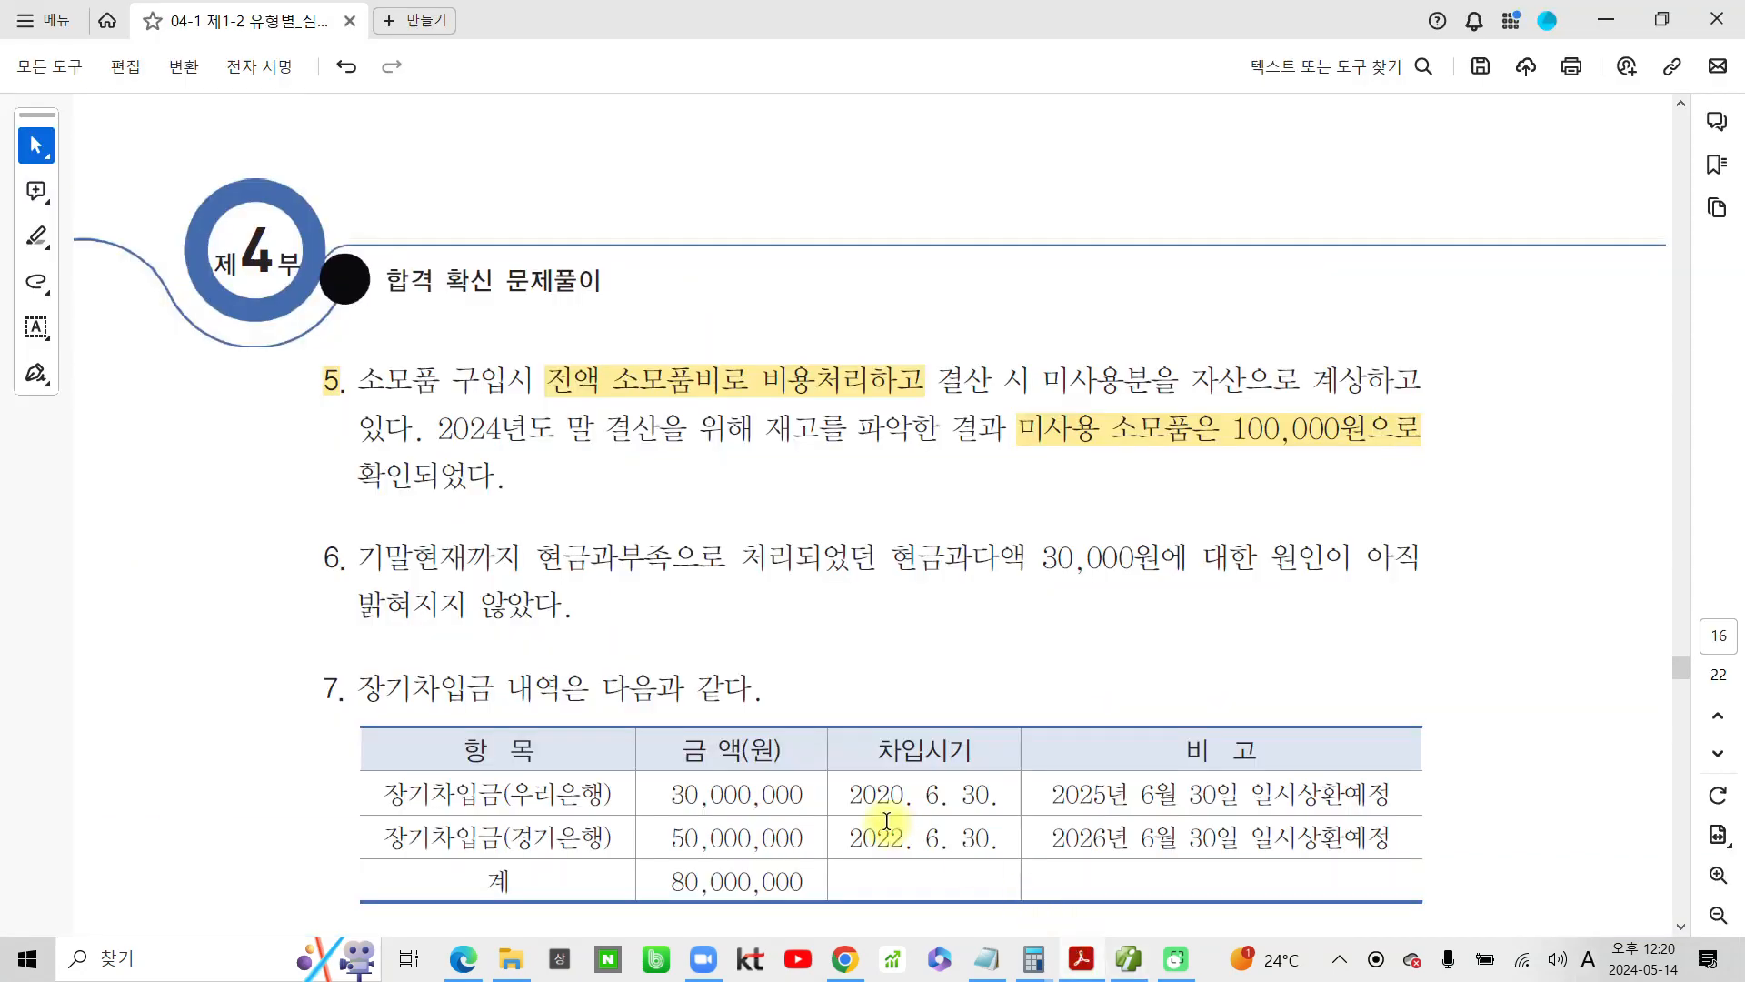
{"action": "left_click_drag", "start_coordinate": [324, 425], "coordinate": [349, 428]}
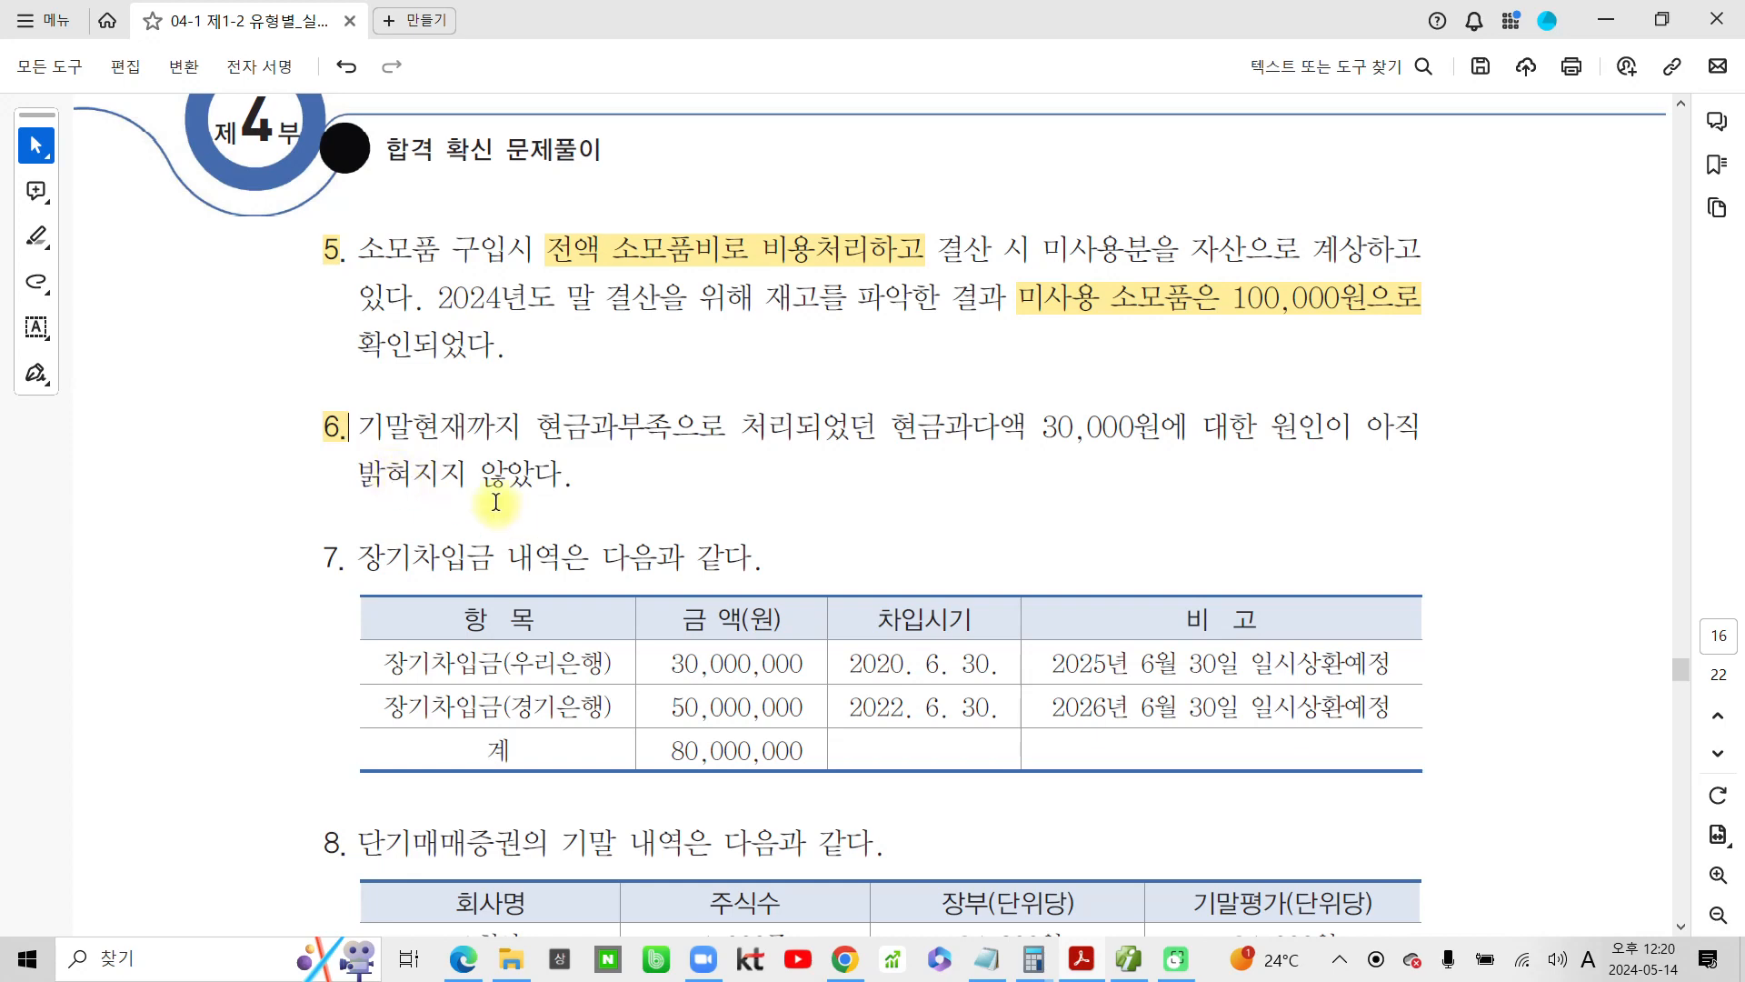
{"action": "left_click", "coordinate": [537, 426]}
{"action": "left_click_drag", "start_coordinate": [539, 425], "coordinate": [672, 429]}
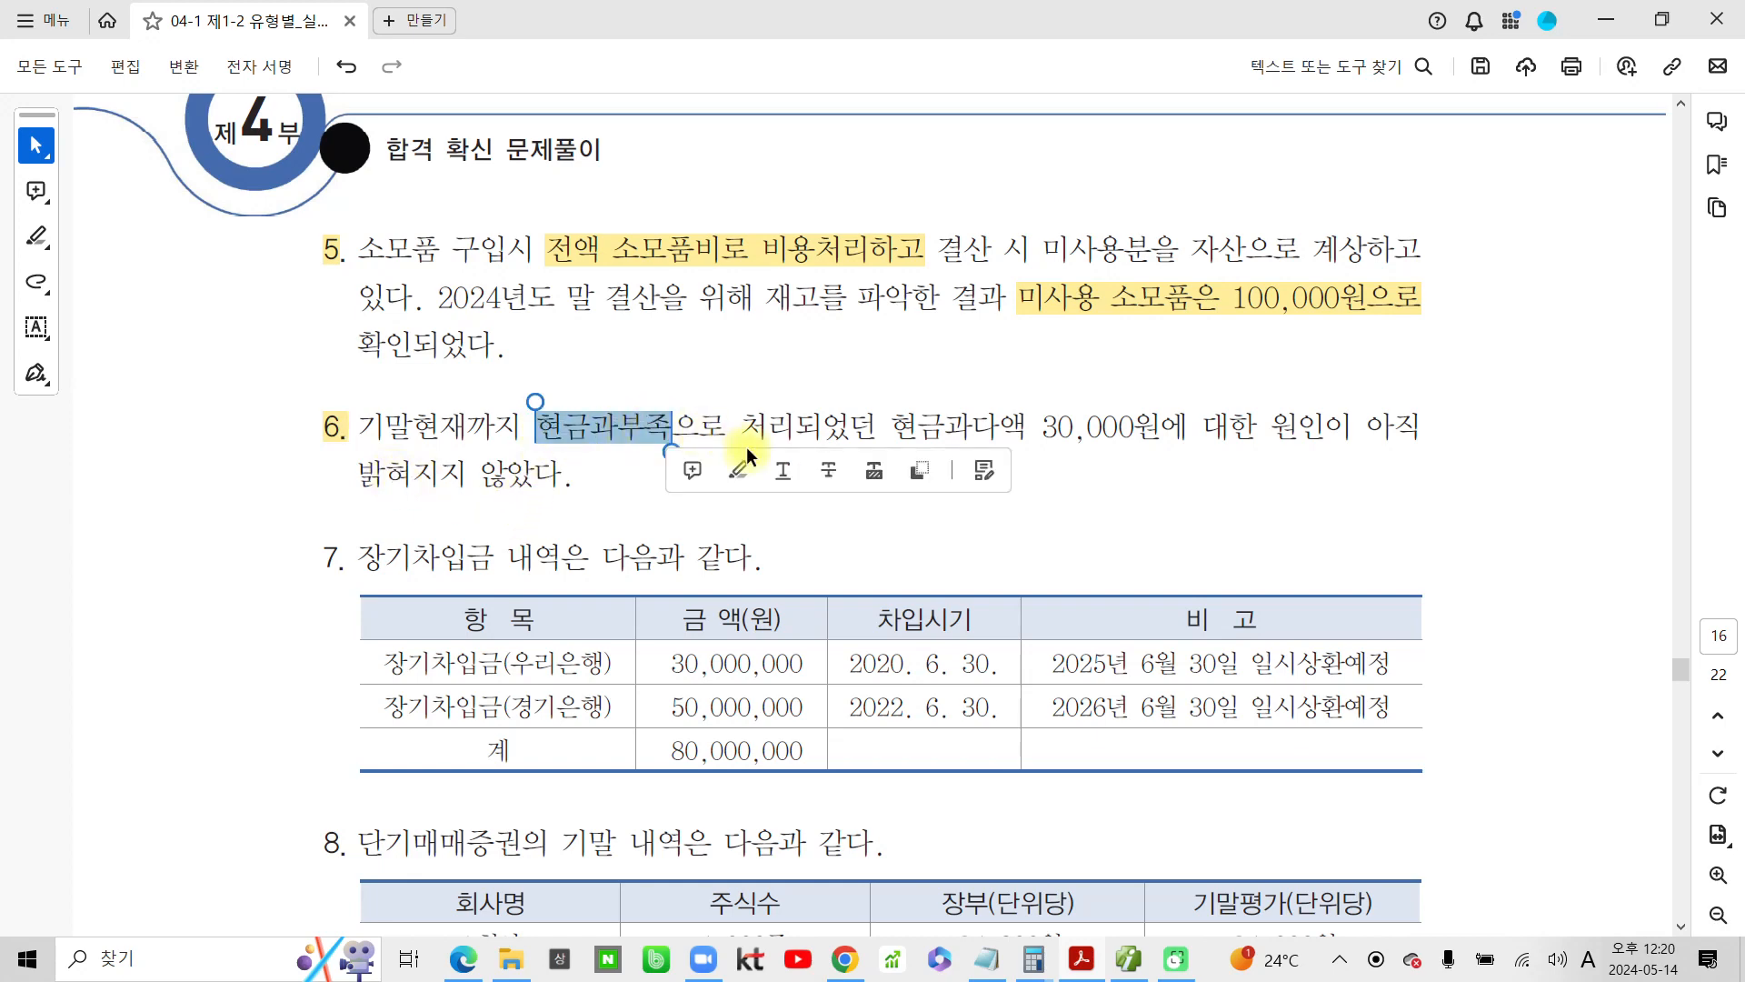
{"action": "left_click", "coordinate": [739, 471]}
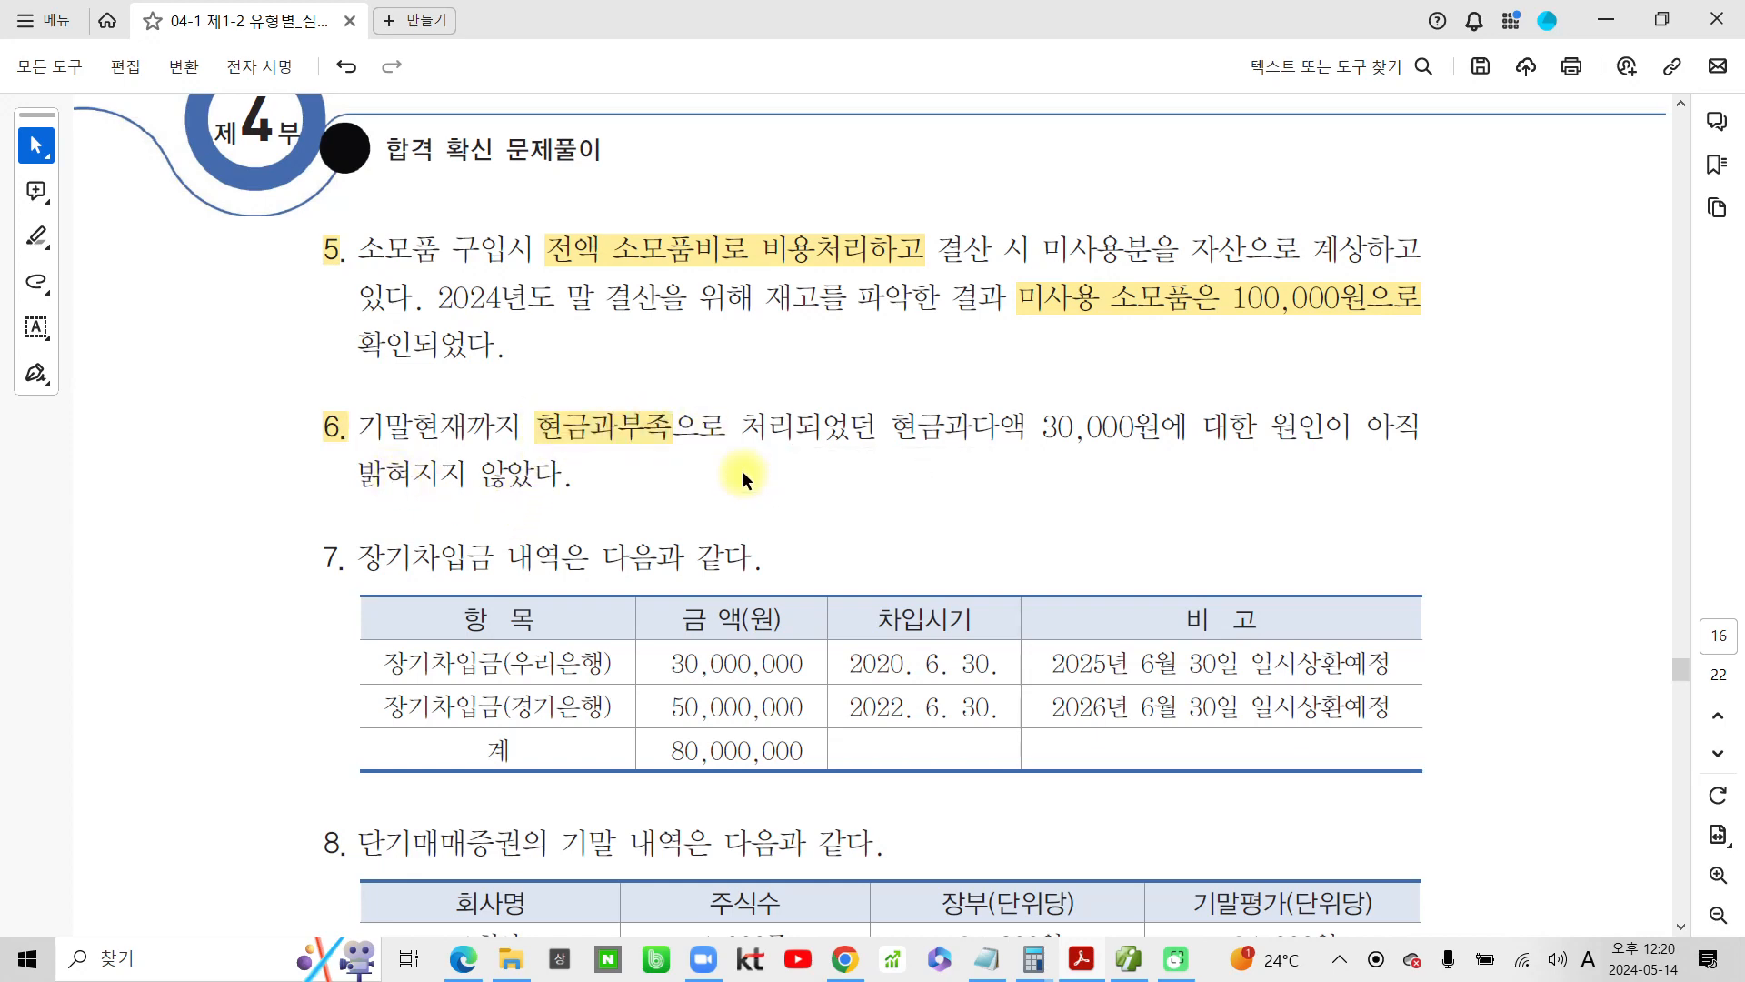
{"action": "left_click_drag", "start_coordinate": [946, 425], "coordinate": [1026, 427]}
{"action": "left_click", "coordinate": [1100, 465]}
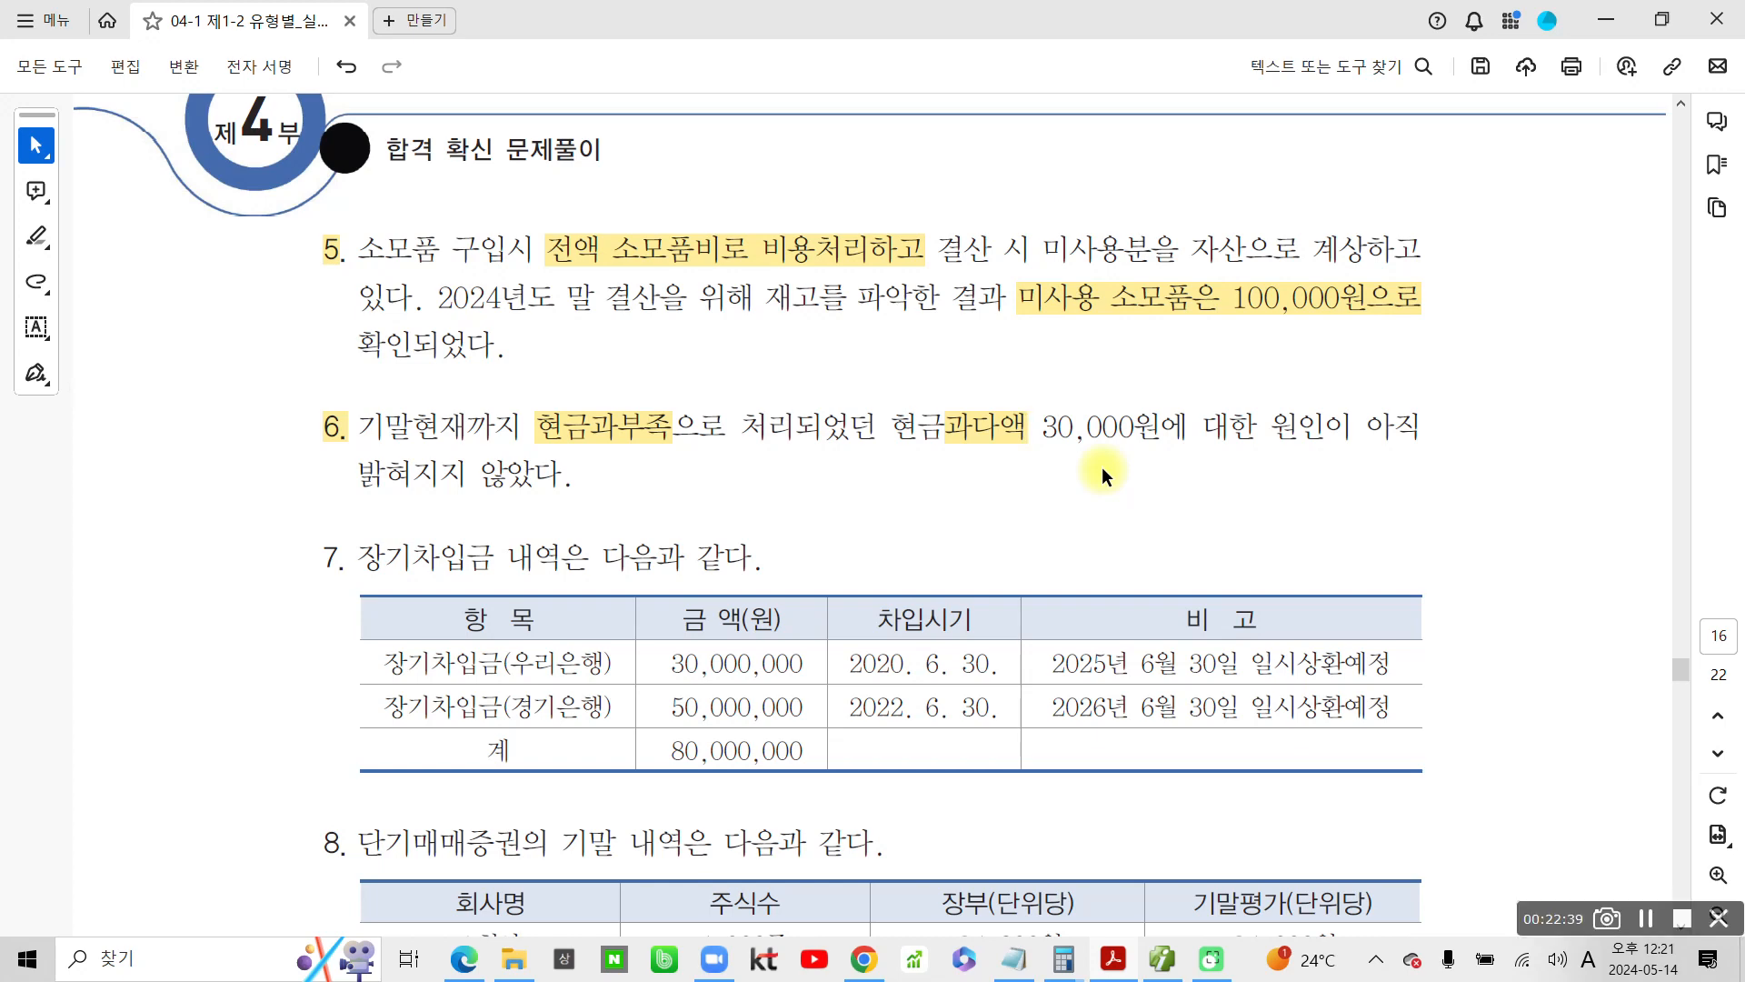
Circle 현금과다액 in problem 6 in blue and handwrite the credit entry 대) 잡이익 beneath it
{"action": "mouse_move", "coordinate": [965, 478]}
{"action": "left_mouse_down"}
{"action": "mouse_move", "coordinate": [878, 411]}
{"action": "mouse_move", "coordinate": [1025, 436]}
{"action": "mouse_move", "coordinate": [997, 467]}
{"action": "left_mouse_up"}
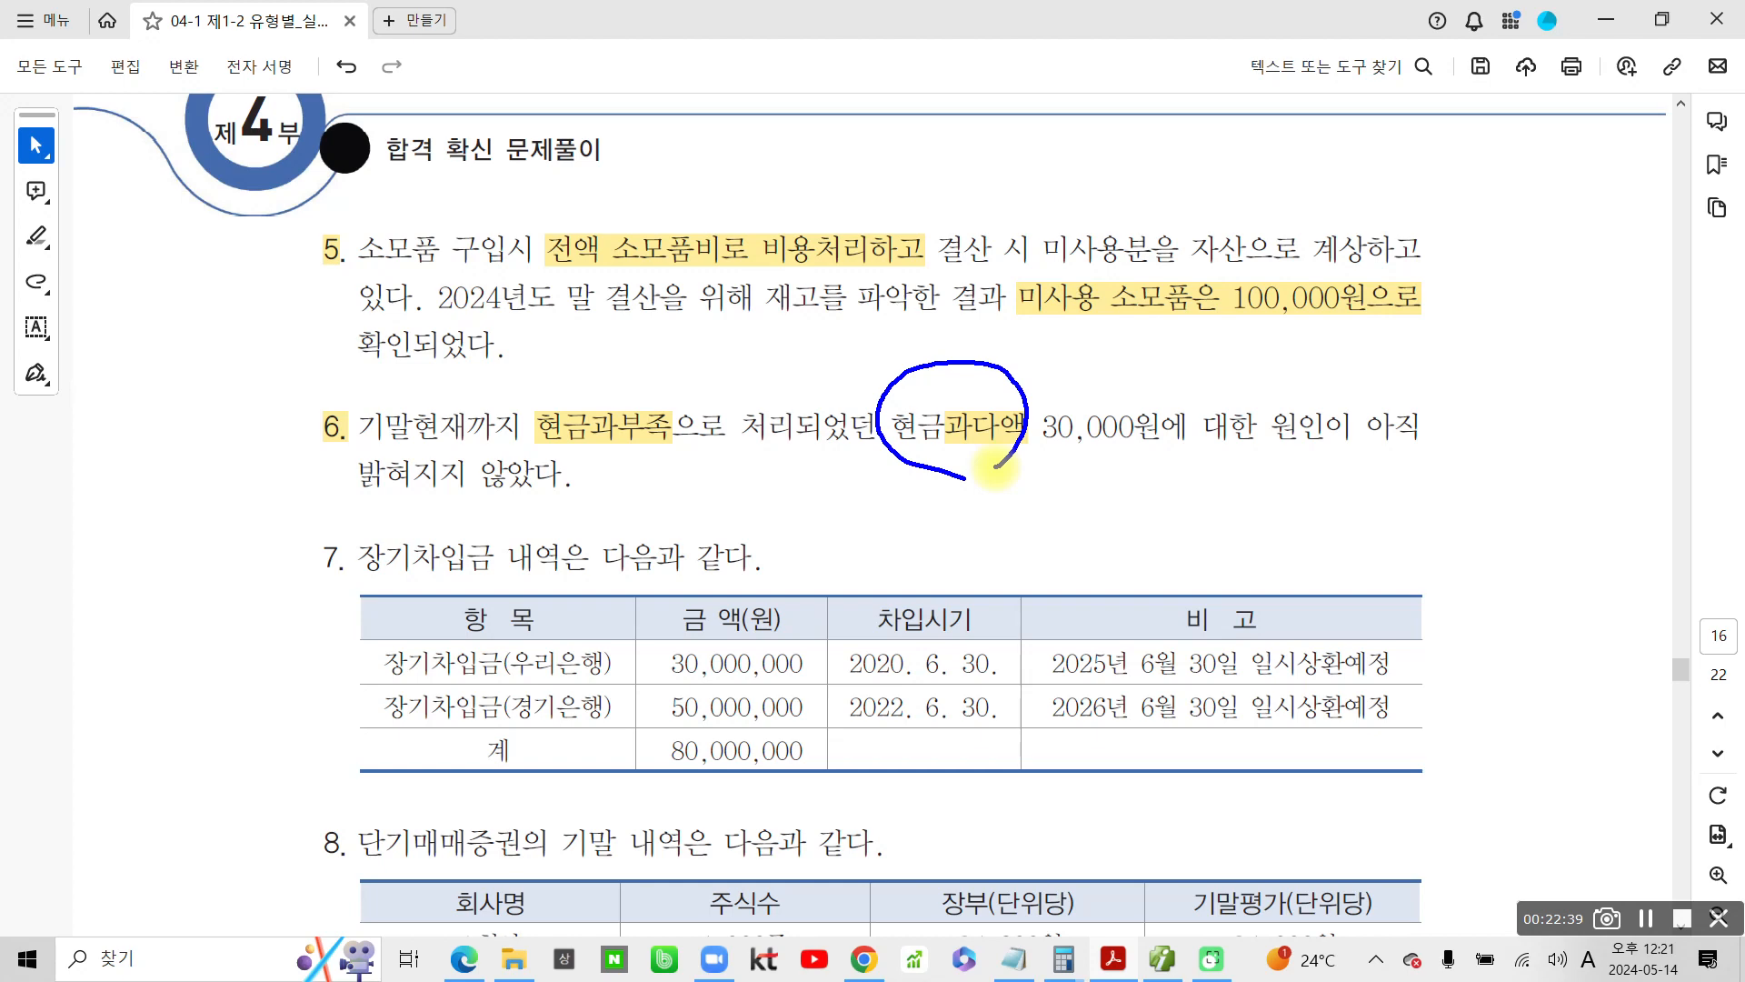
{"action": "mouse_move", "coordinate": [1107, 469]}
{"action": "left_mouse_down"}
{"action": "mouse_move", "coordinate": [1127, 514]}
{"action": "mouse_move", "coordinate": [1191, 515]}
{"action": "left_mouse_up"}
{"action": "left_click_drag", "start_coordinate": [1206, 420], "coordinate": [1207, 526]}
{"action": "left_click_drag", "start_coordinate": [1208, 484], "coordinate": [1251, 486]}
{"action": "mouse_move", "coordinate": [1162, 523]}
{"action": "left_mouse_down"}
{"action": "mouse_move", "coordinate": [1182, 571]}
{"action": "mouse_move", "coordinate": [1262, 498]}
{"action": "mouse_move", "coordinate": [1306, 548]}
{"action": "left_mouse_up"}
{"action": "mouse_move", "coordinate": [1343, 459]}
{"action": "left_mouse_down"}
{"action": "mouse_move", "coordinate": [1399, 538]}
{"action": "mouse_move", "coordinate": [1385, 580]}
{"action": "left_mouse_up"}
{"action": "left_click_drag", "start_coordinate": [955, 494], "coordinate": [1022, 491]}
{"action": "mouse_move", "coordinate": [990, 496]}
{"action": "left_mouse_down"}
{"action": "mouse_move", "coordinate": [985, 515]}
{"action": "mouse_move", "coordinate": [1016, 516]}
{"action": "left_mouse_up"}
{"action": "left_click_drag", "start_coordinate": [1029, 462], "coordinate": [1026, 538]}
{"action": "mouse_move", "coordinate": [1037, 512]}
{"action": "left_mouse_down"}
{"action": "mouse_move", "coordinate": [1055, 509]}
{"action": "mouse_move", "coordinate": [1052, 538]}
{"action": "left_mouse_up"}
{"action": "left_click_drag", "start_coordinate": [1054, 459], "coordinate": [1036, 586]}
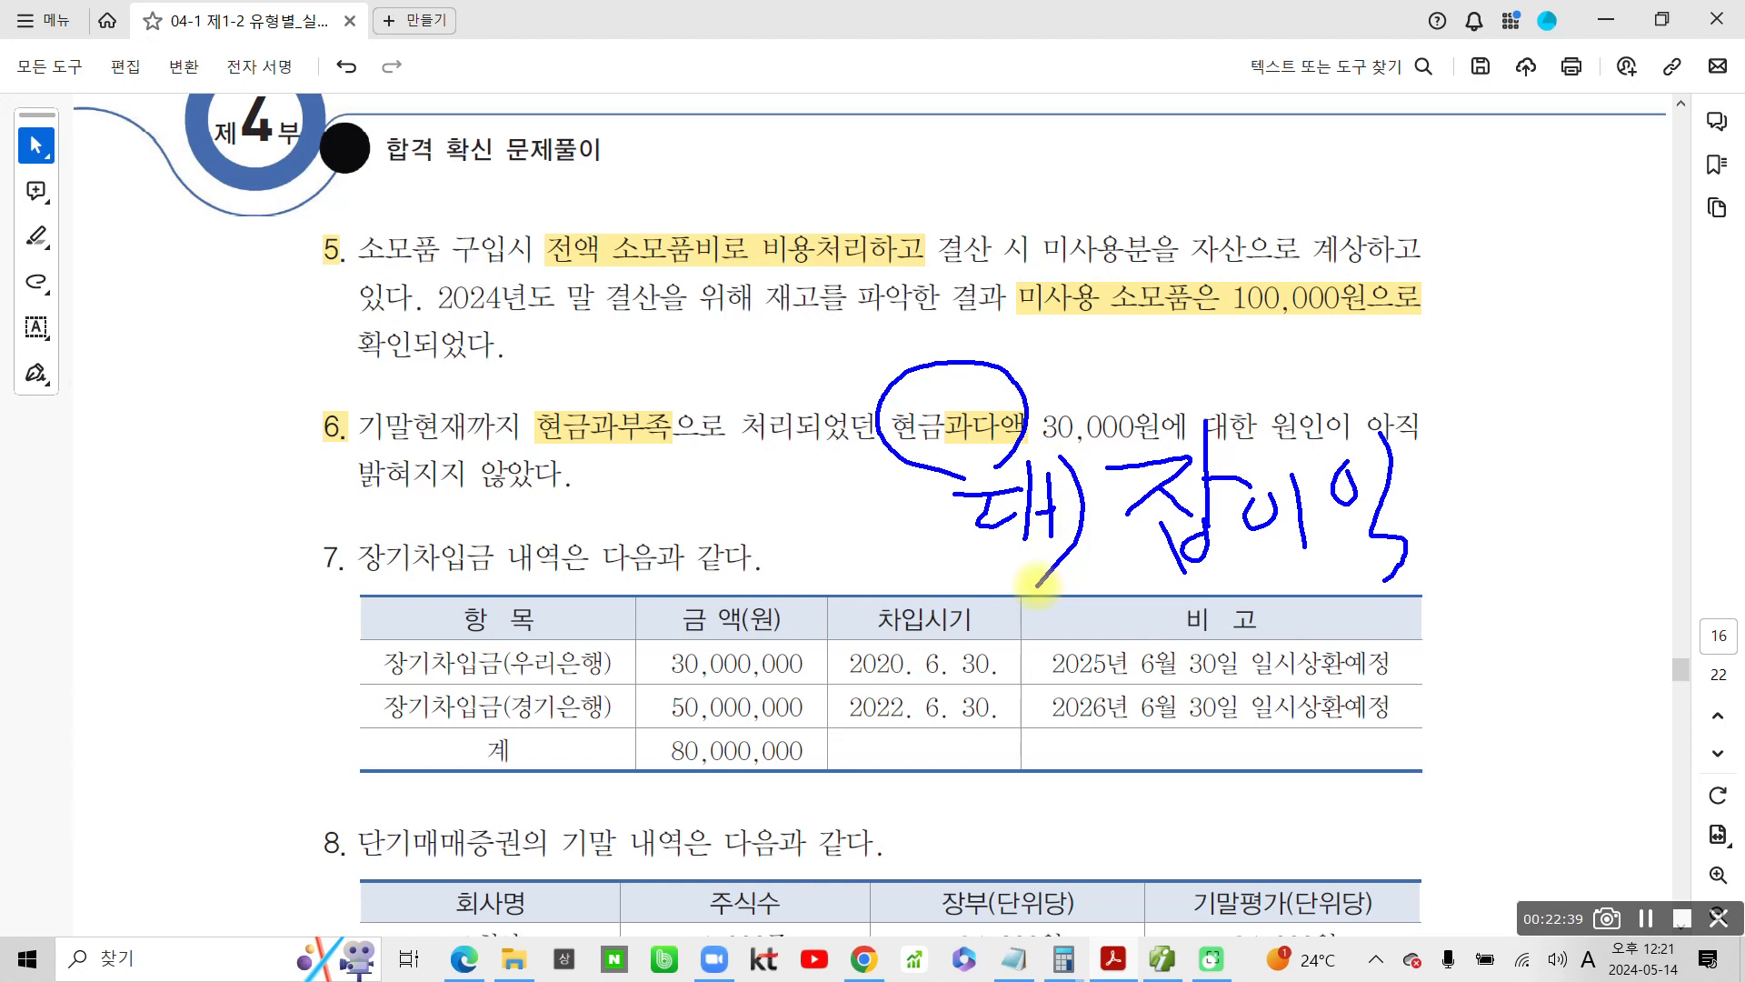
Mark 현금과부족 as the debit with a box and 차), underline 잡이익, and clear the pen drawings
{"action": "mouse_move", "coordinate": [527, 386]}
{"action": "left_mouse_down"}
{"action": "mouse_move", "coordinate": [534, 445]}
{"action": "mouse_move", "coordinate": [680, 428]}
{"action": "mouse_move", "coordinate": [565, 396]}
{"action": "left_mouse_up"}
{"action": "mouse_move", "coordinate": [414, 358]}
{"action": "left_mouse_down"}
{"action": "mouse_move", "coordinate": [440, 376]}
{"action": "mouse_move", "coordinate": [416, 431]}
{"action": "mouse_move", "coordinate": [452, 436]}
{"action": "left_mouse_up"}
{"action": "mouse_move", "coordinate": [460, 359]}
{"action": "left_mouse_down"}
{"action": "mouse_move", "coordinate": [470, 458]}
{"action": "mouse_move", "coordinate": [491, 417]}
{"action": "mouse_move", "coordinate": [461, 496]}
{"action": "left_mouse_up"}
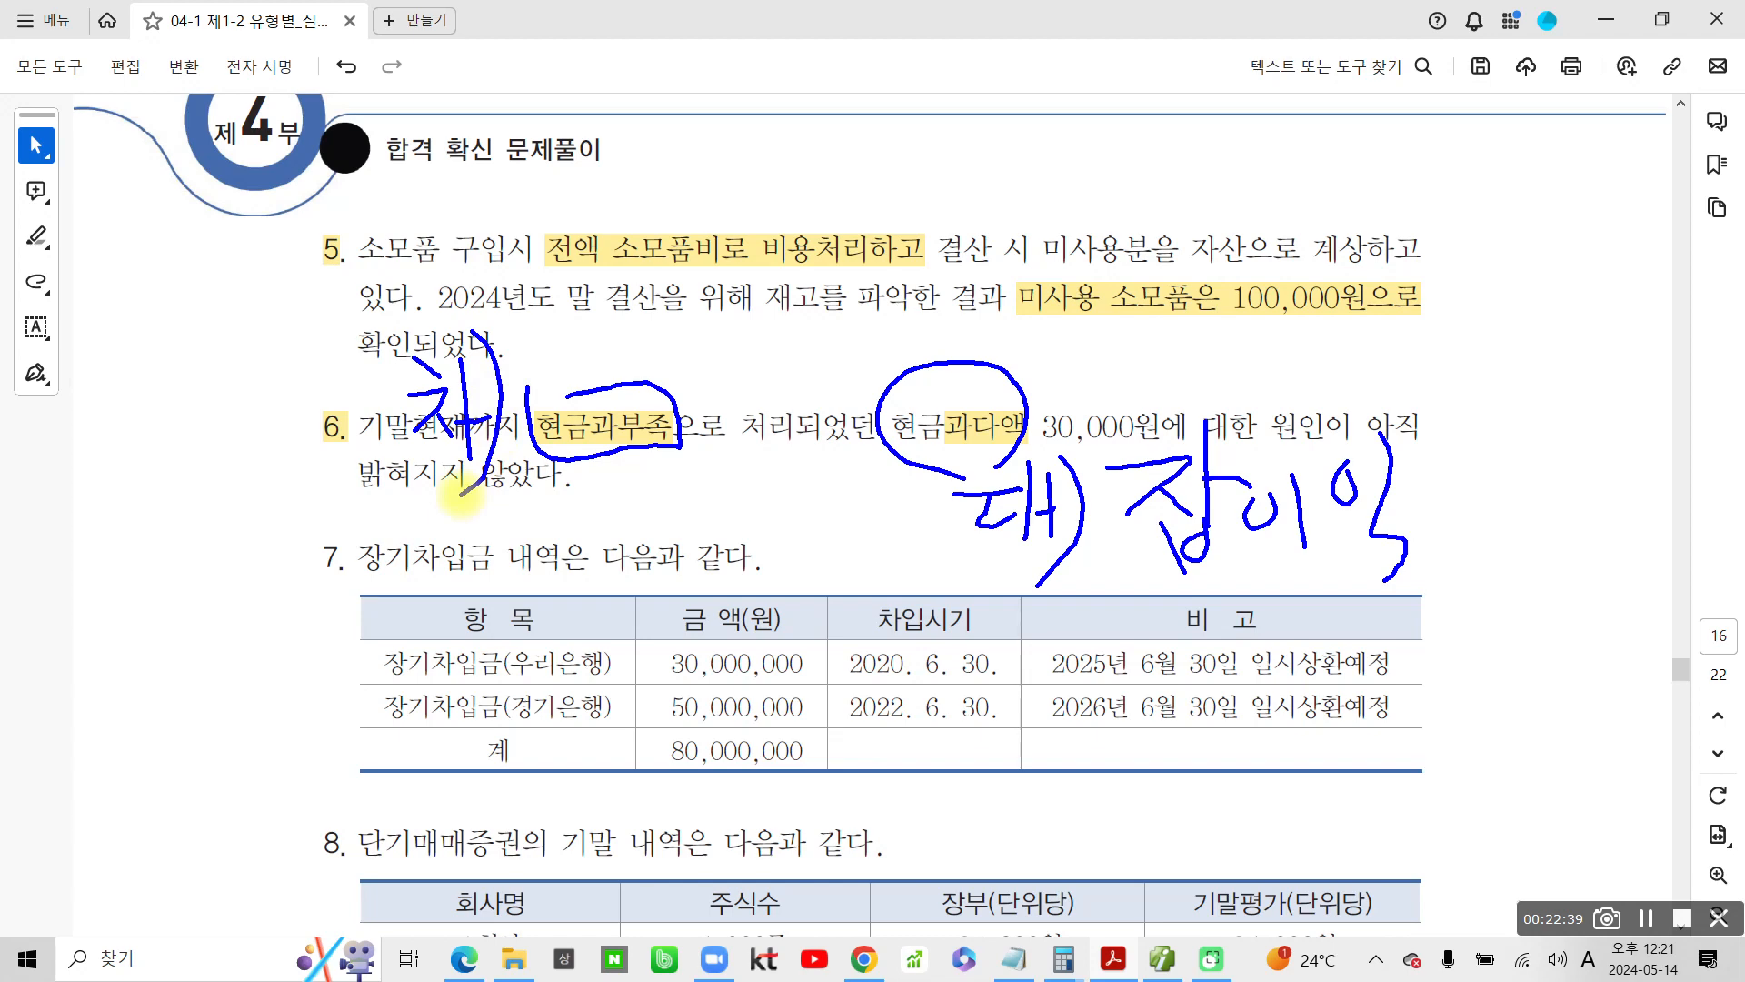
{"action": "left_click_drag", "start_coordinate": [1147, 584], "coordinate": [1485, 565]}
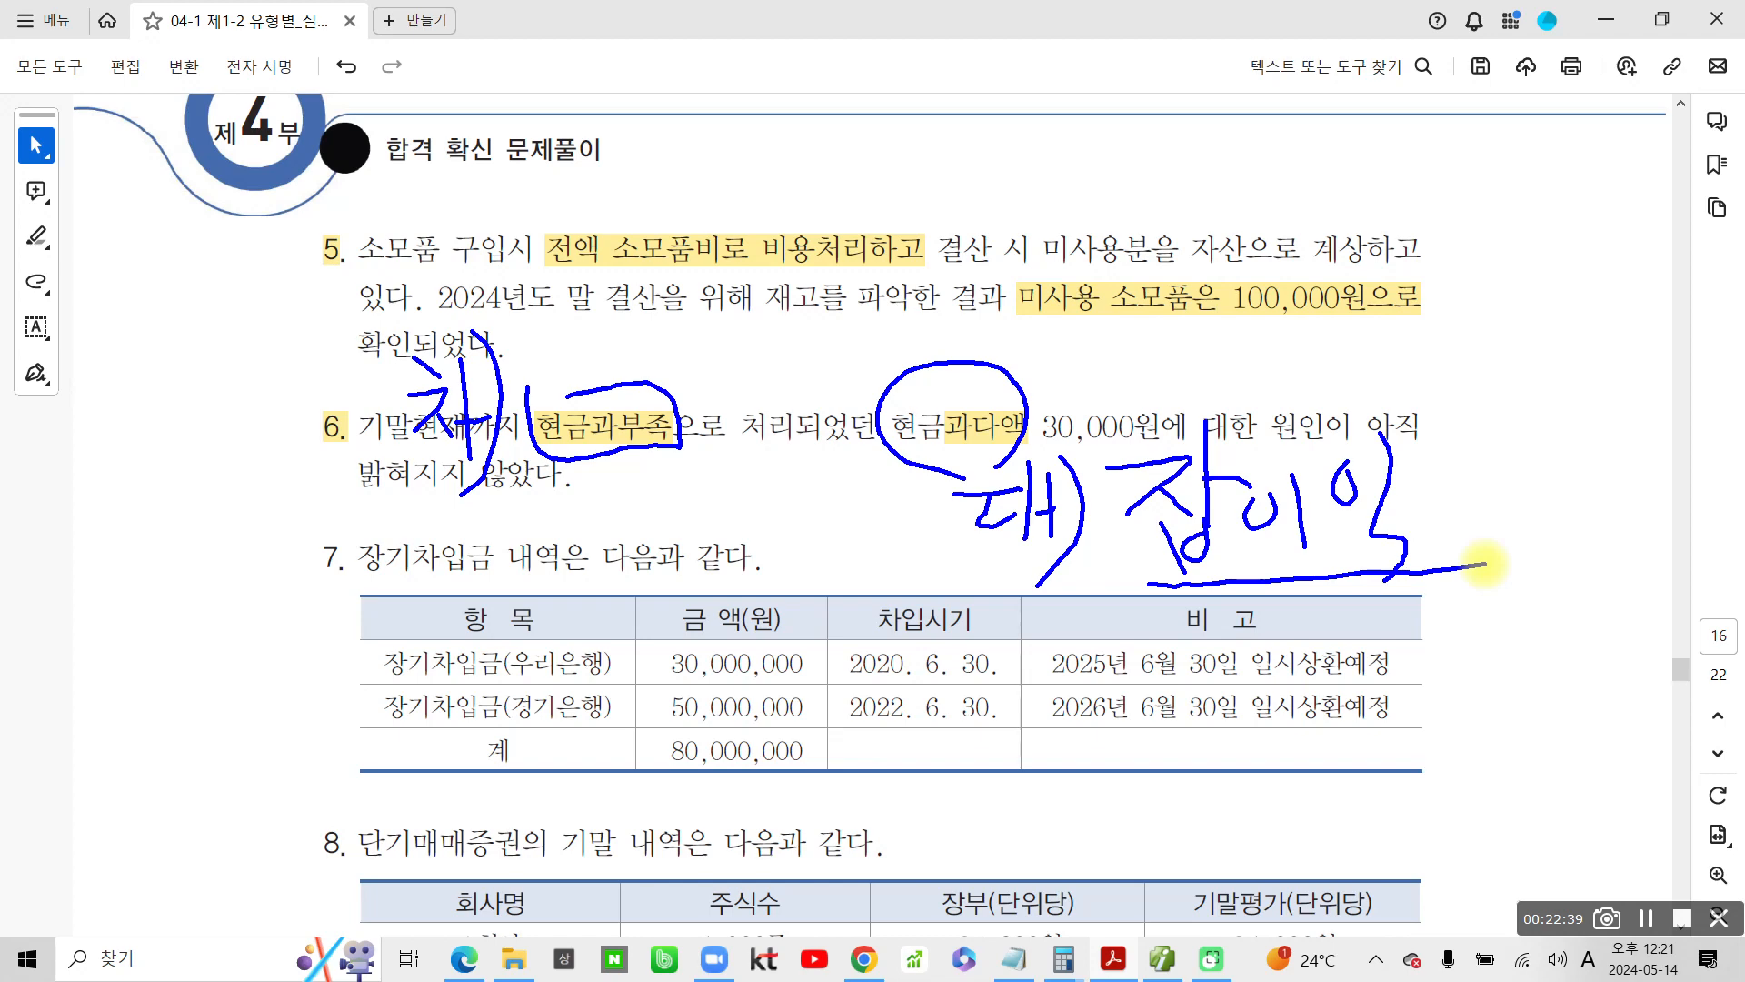
{"action": "key", "text": "Escape"}
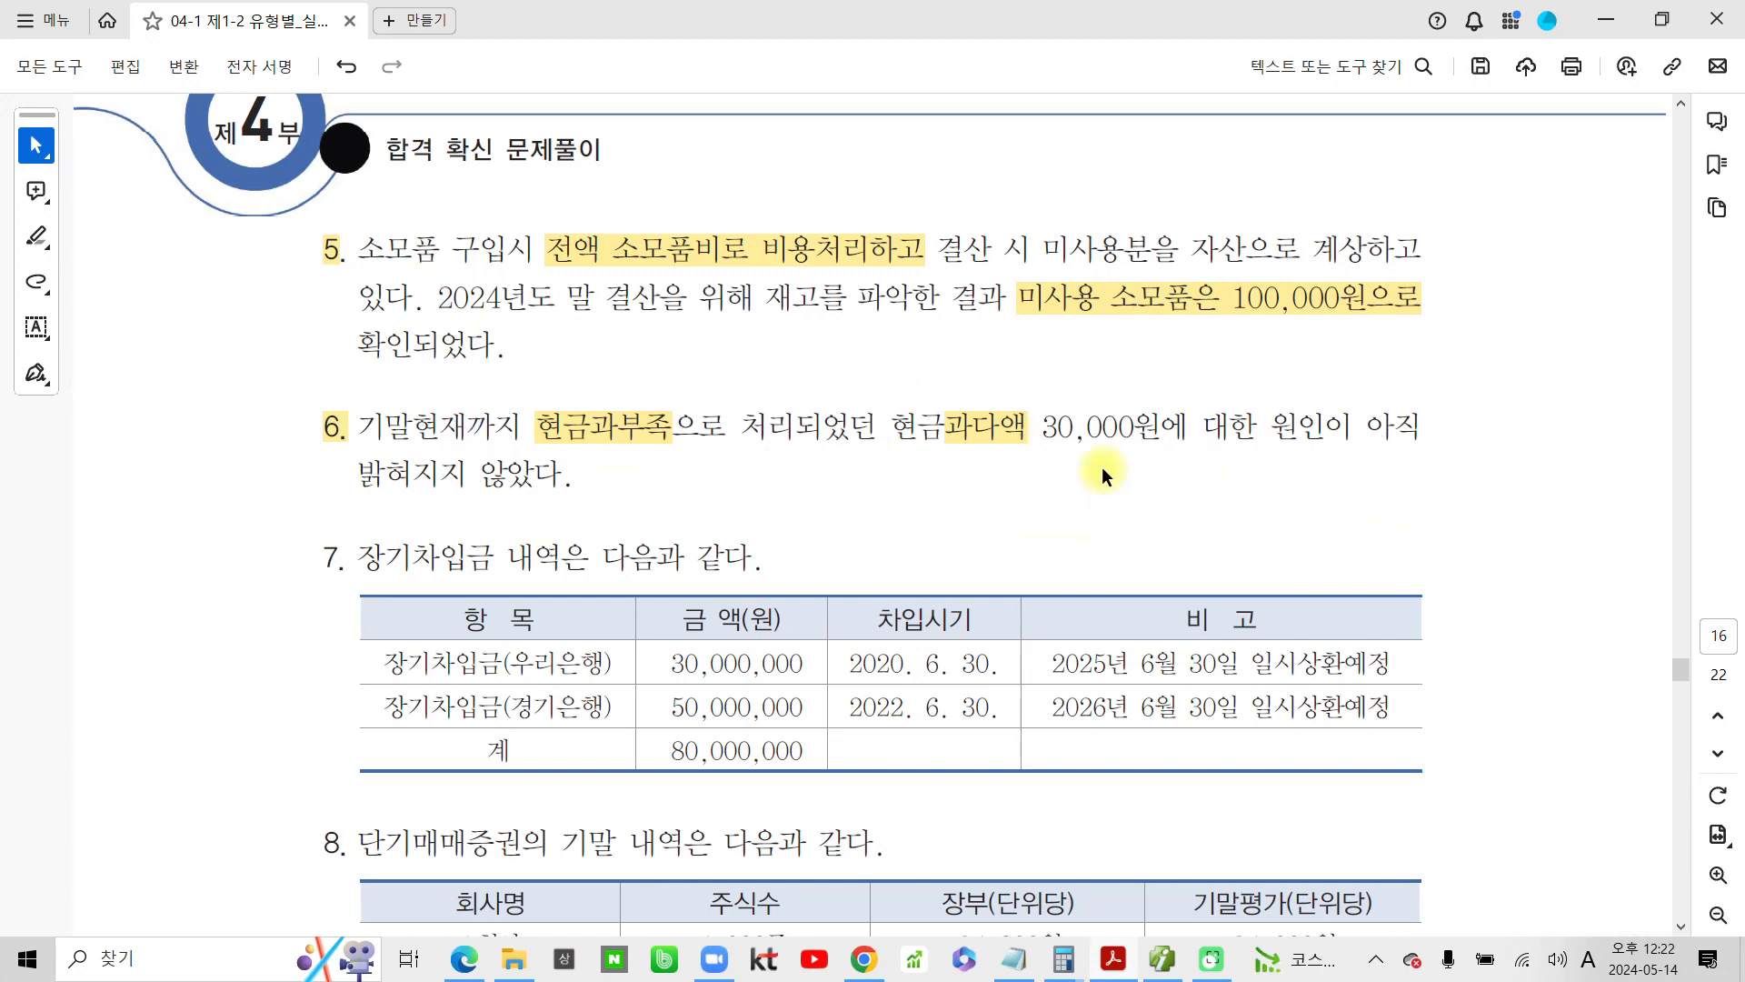
Switch to the accounting program and add a credit (대변) line for account 930 잡이익 with 30,000
{"action": "left_click", "coordinate": [1154, 962]}
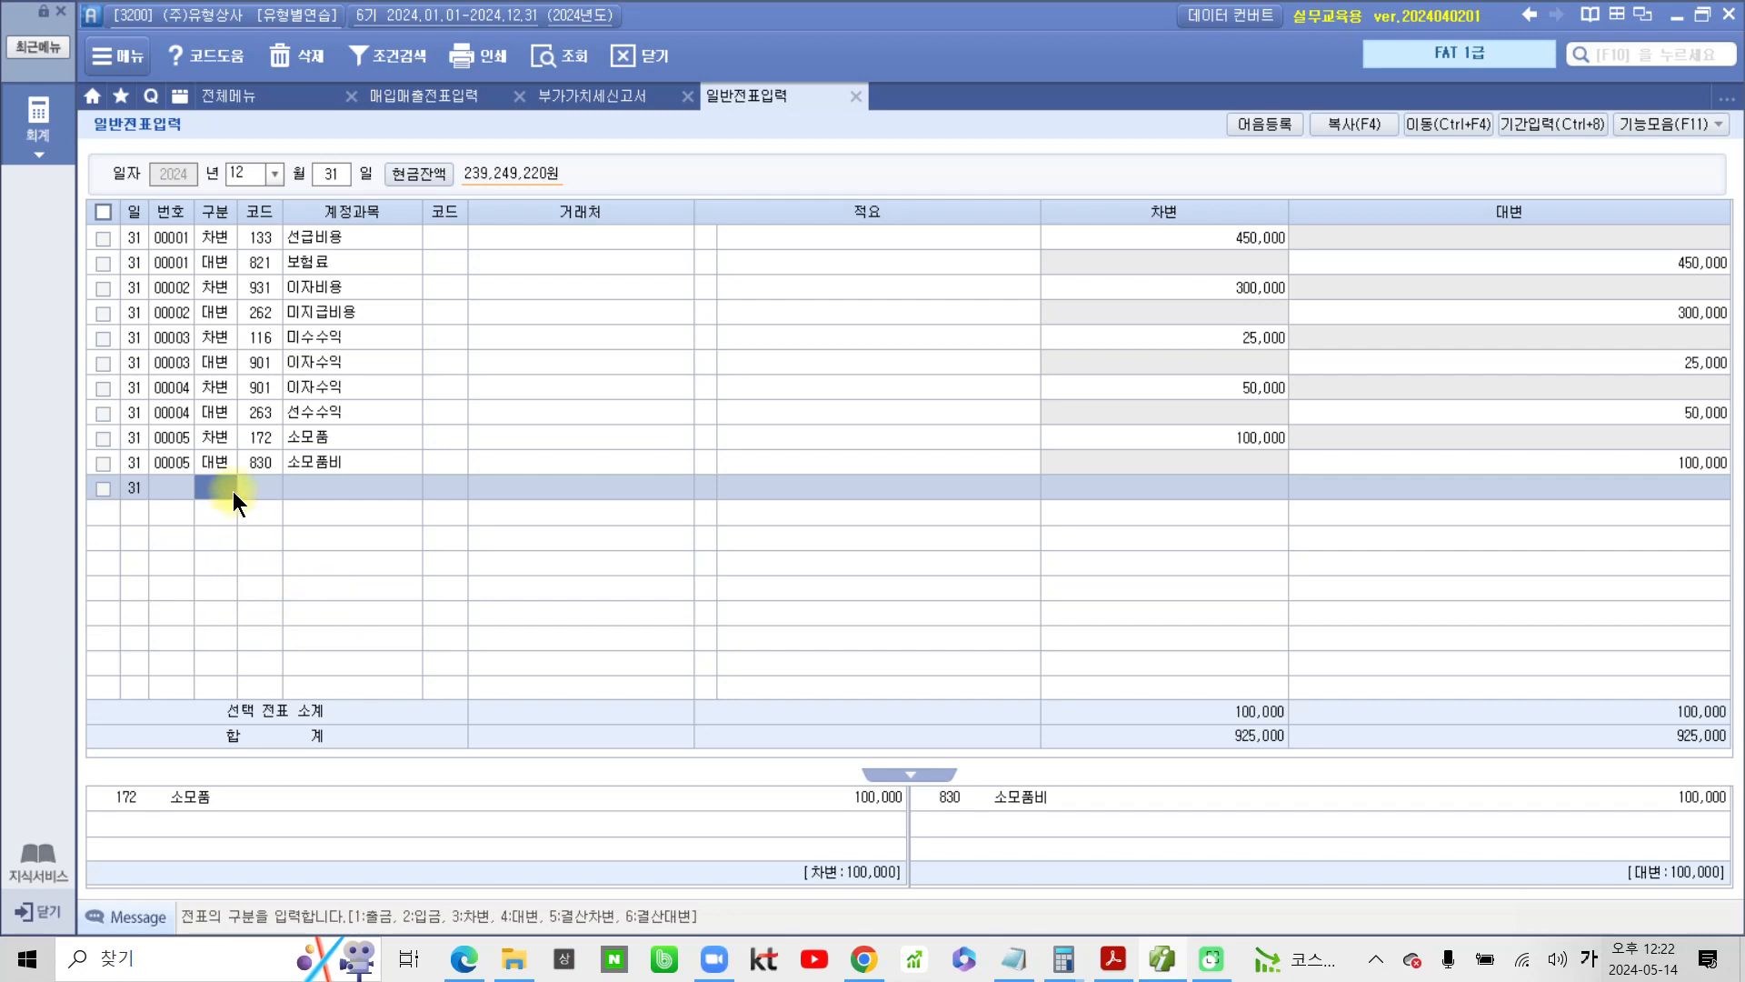
{"action": "type", "text": "4"}
{"action": "key", "text": "Return"}
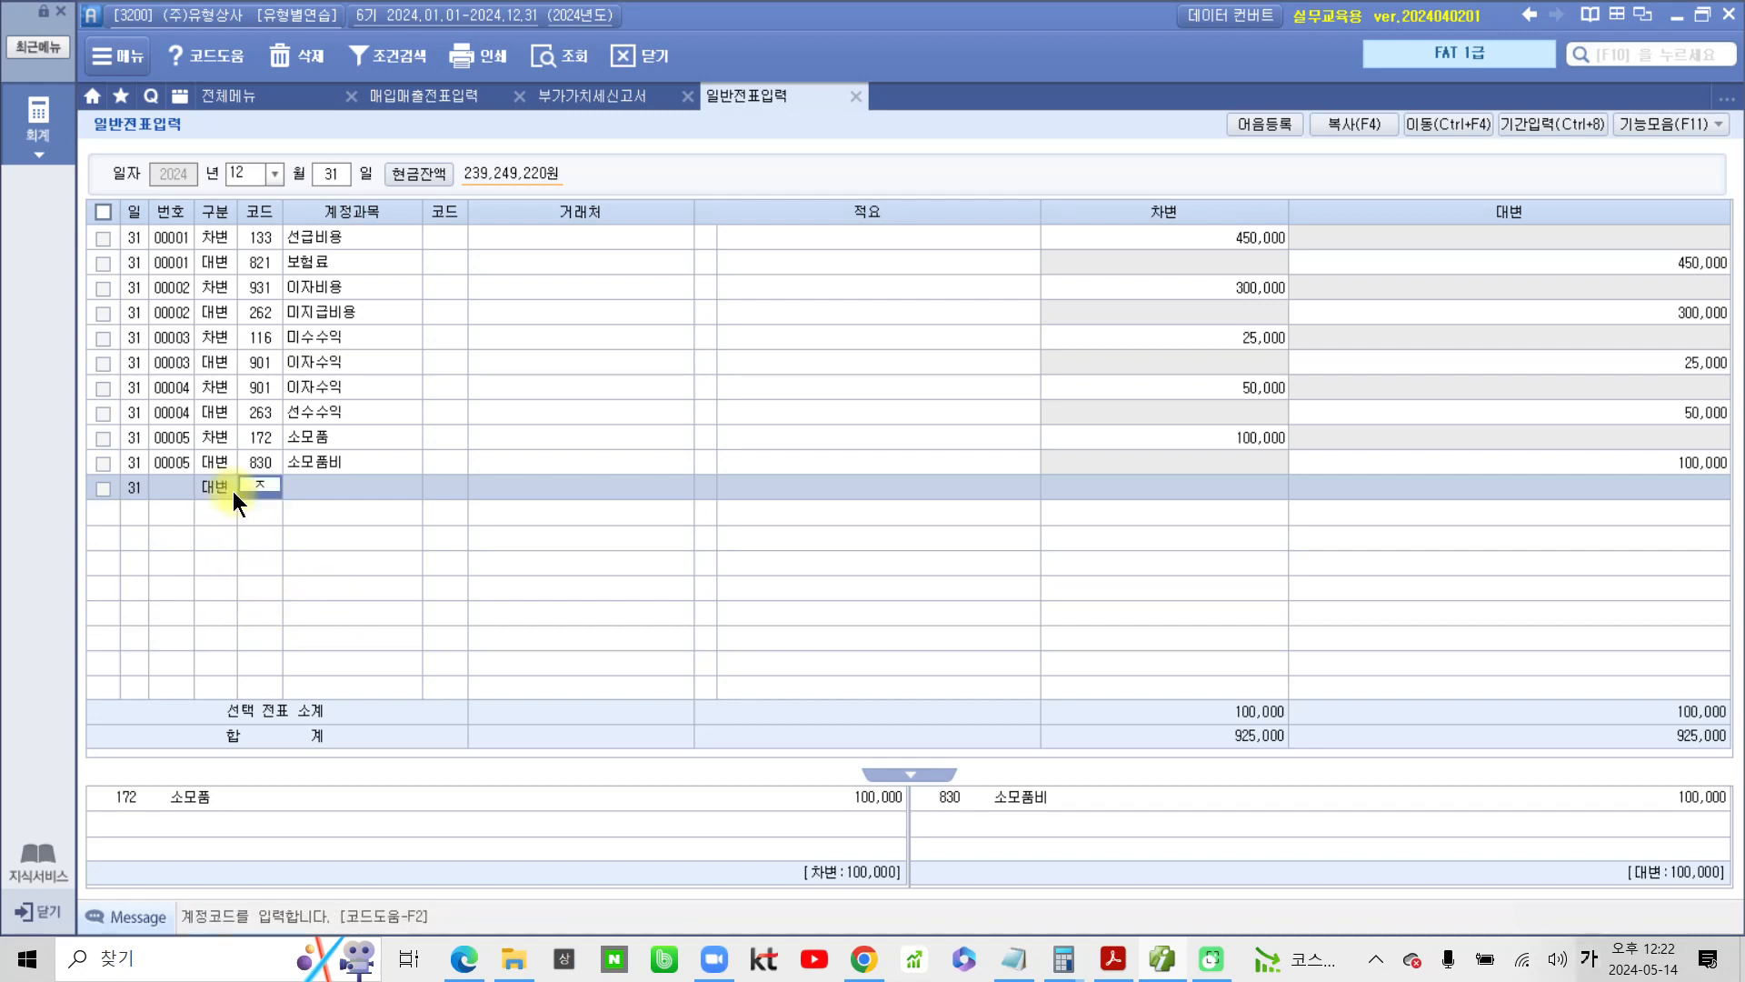
{"action": "type", "text": "930"}
{"action": "key", "text": "Return"}
{"action": "key", "text": "Return"}
{"action": "key", "text": "Return"}
{"action": "key", "text": "Return"}
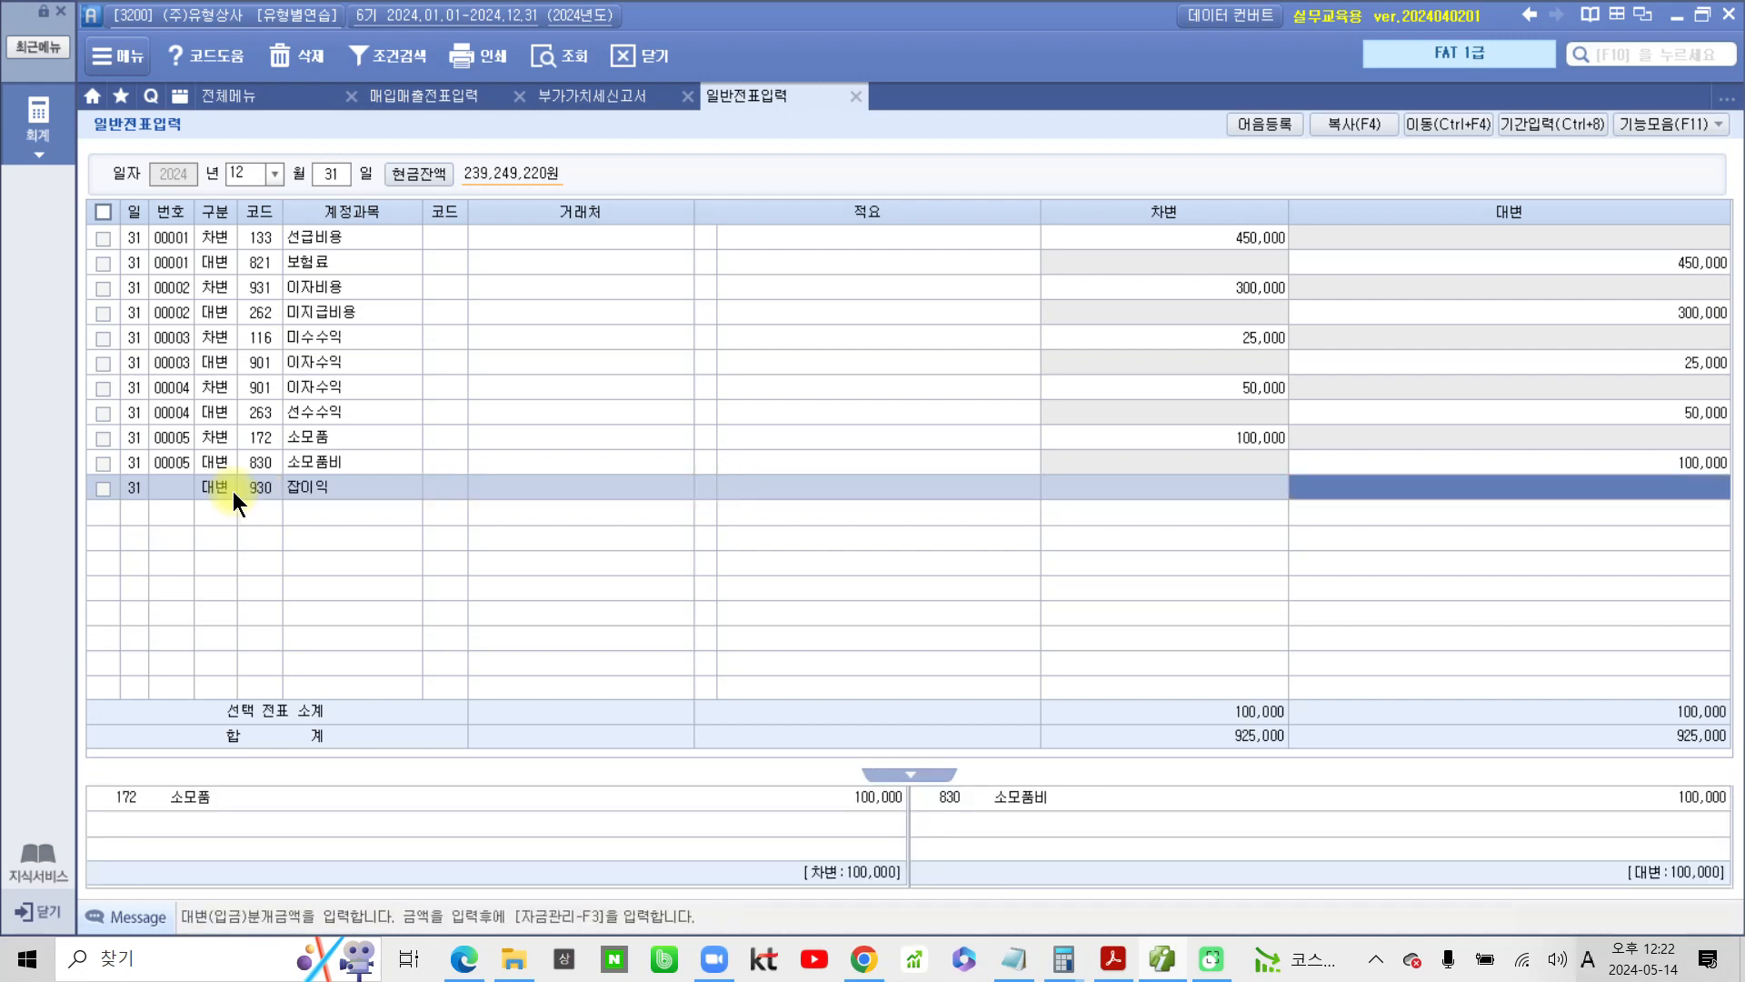
{"action": "type", "text": "300000"}
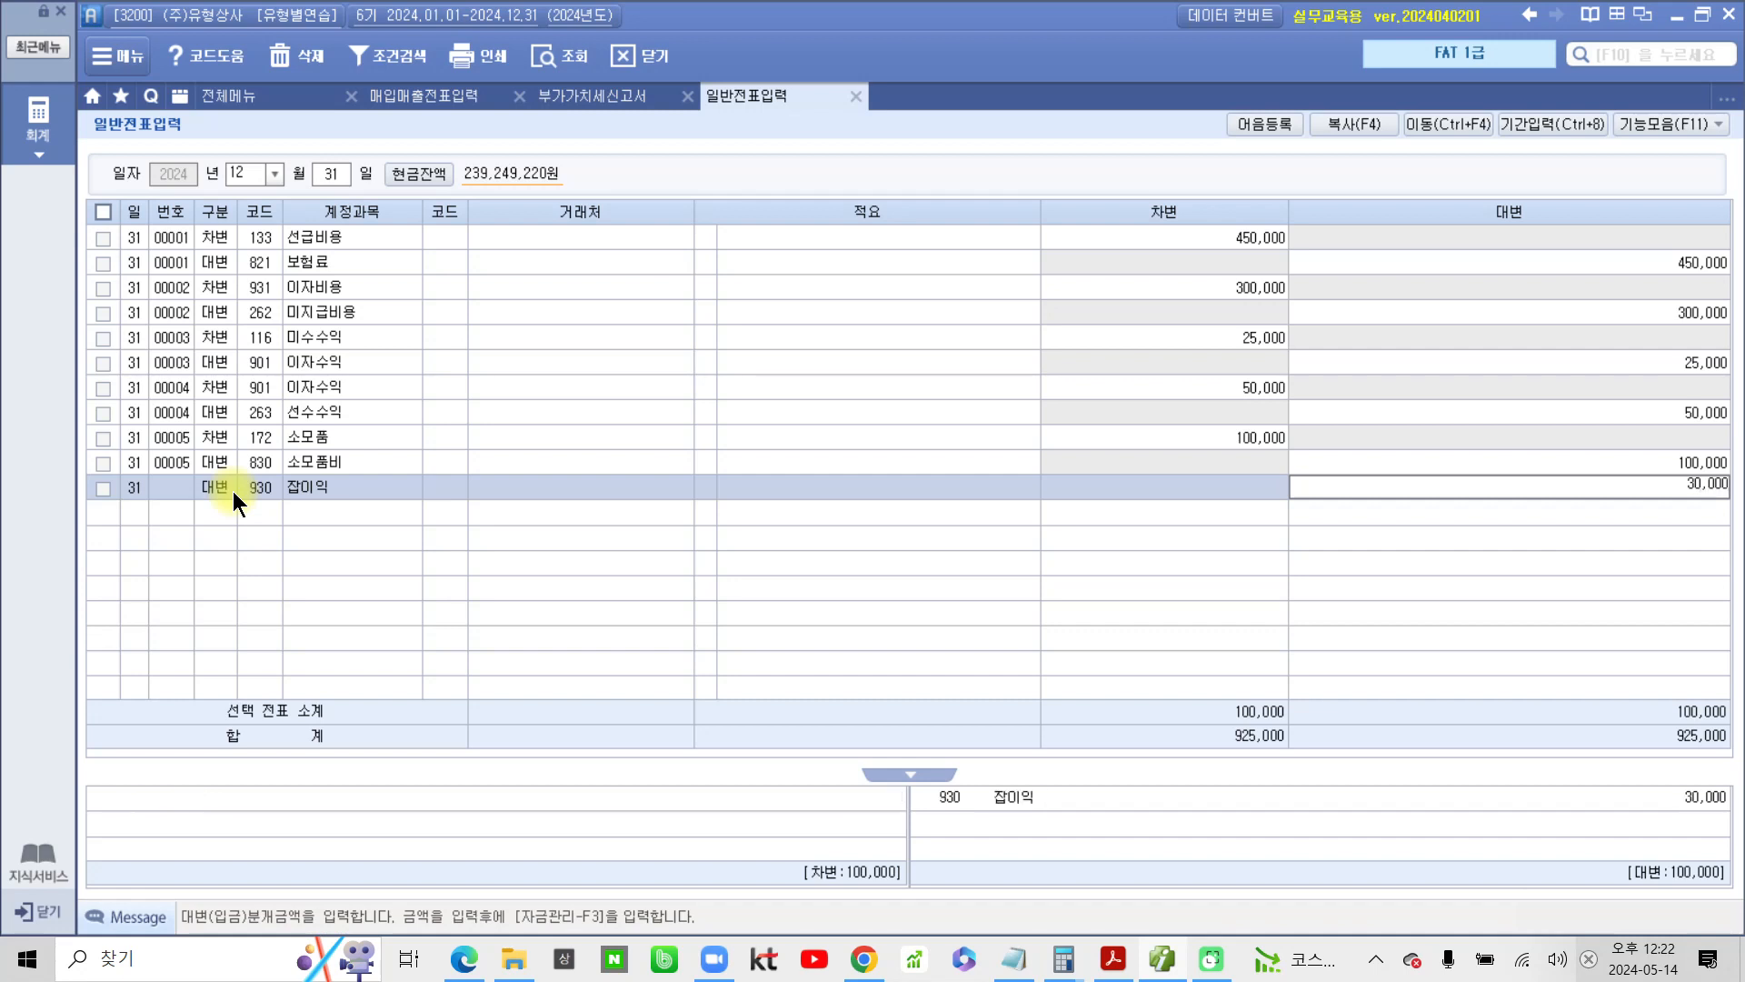
{"action": "key", "text": "Return"}
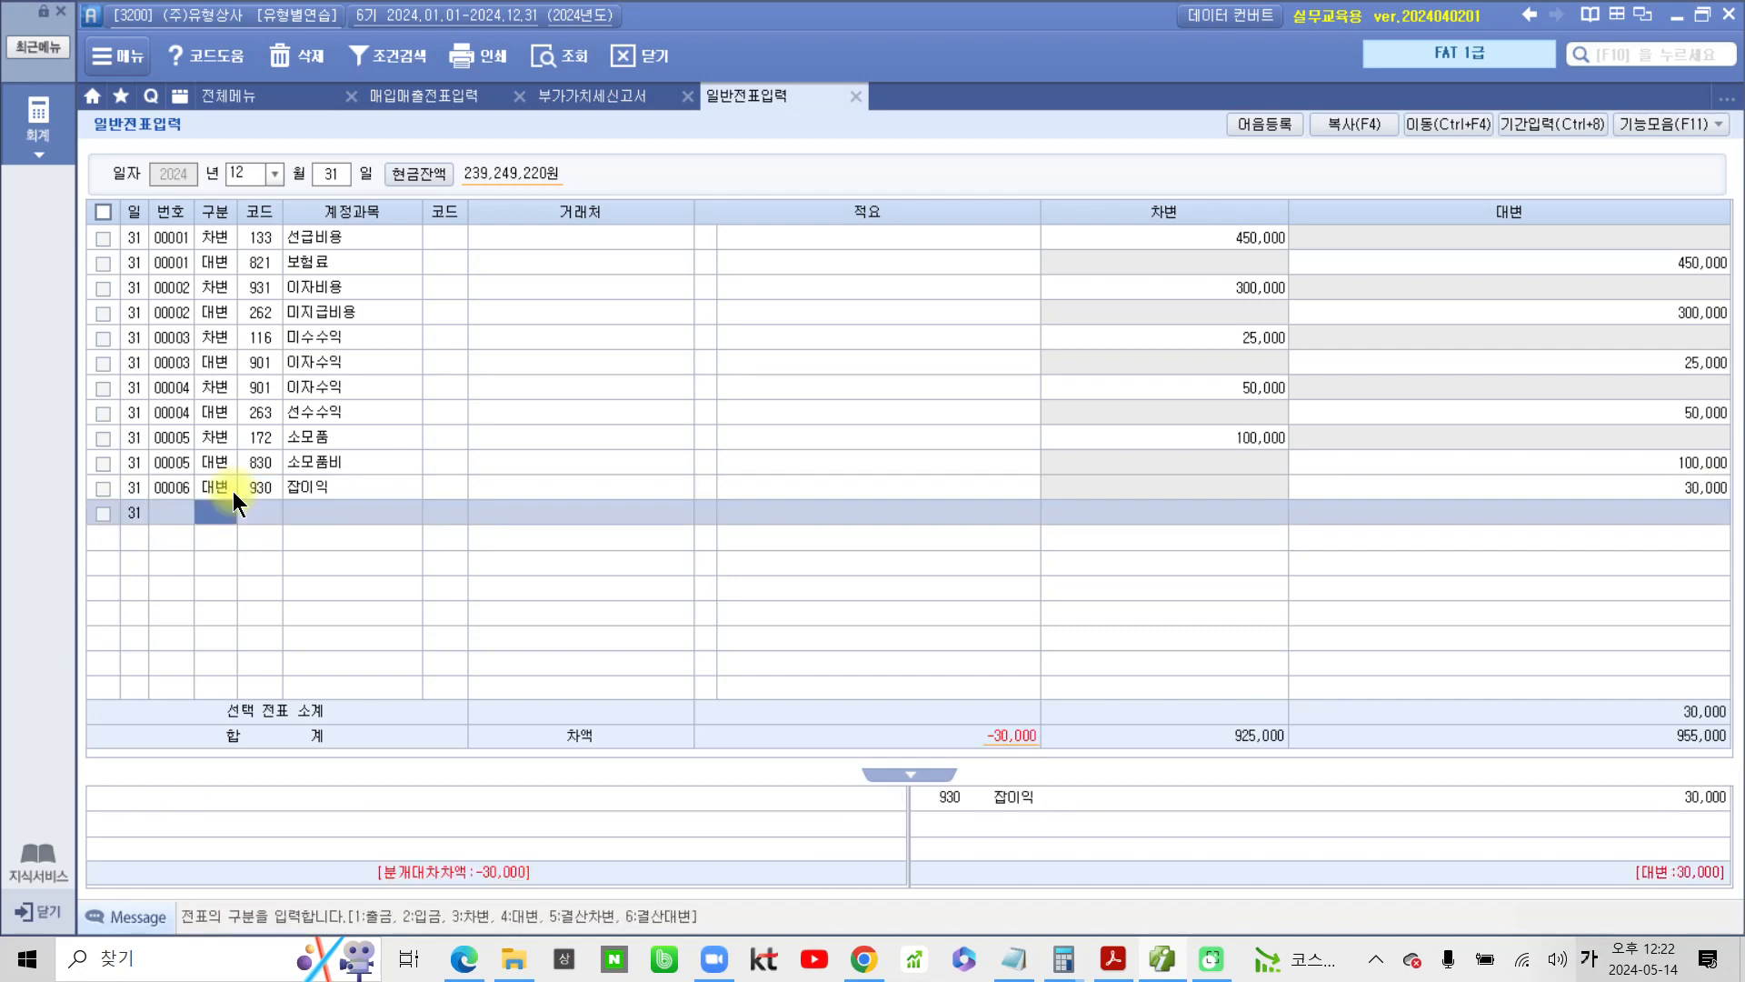
Add the matching debit (차변) line for account 141 현금과부족 with 30,000
{"action": "type", "text": "3"}
{"action": "key", "text": "Return"}
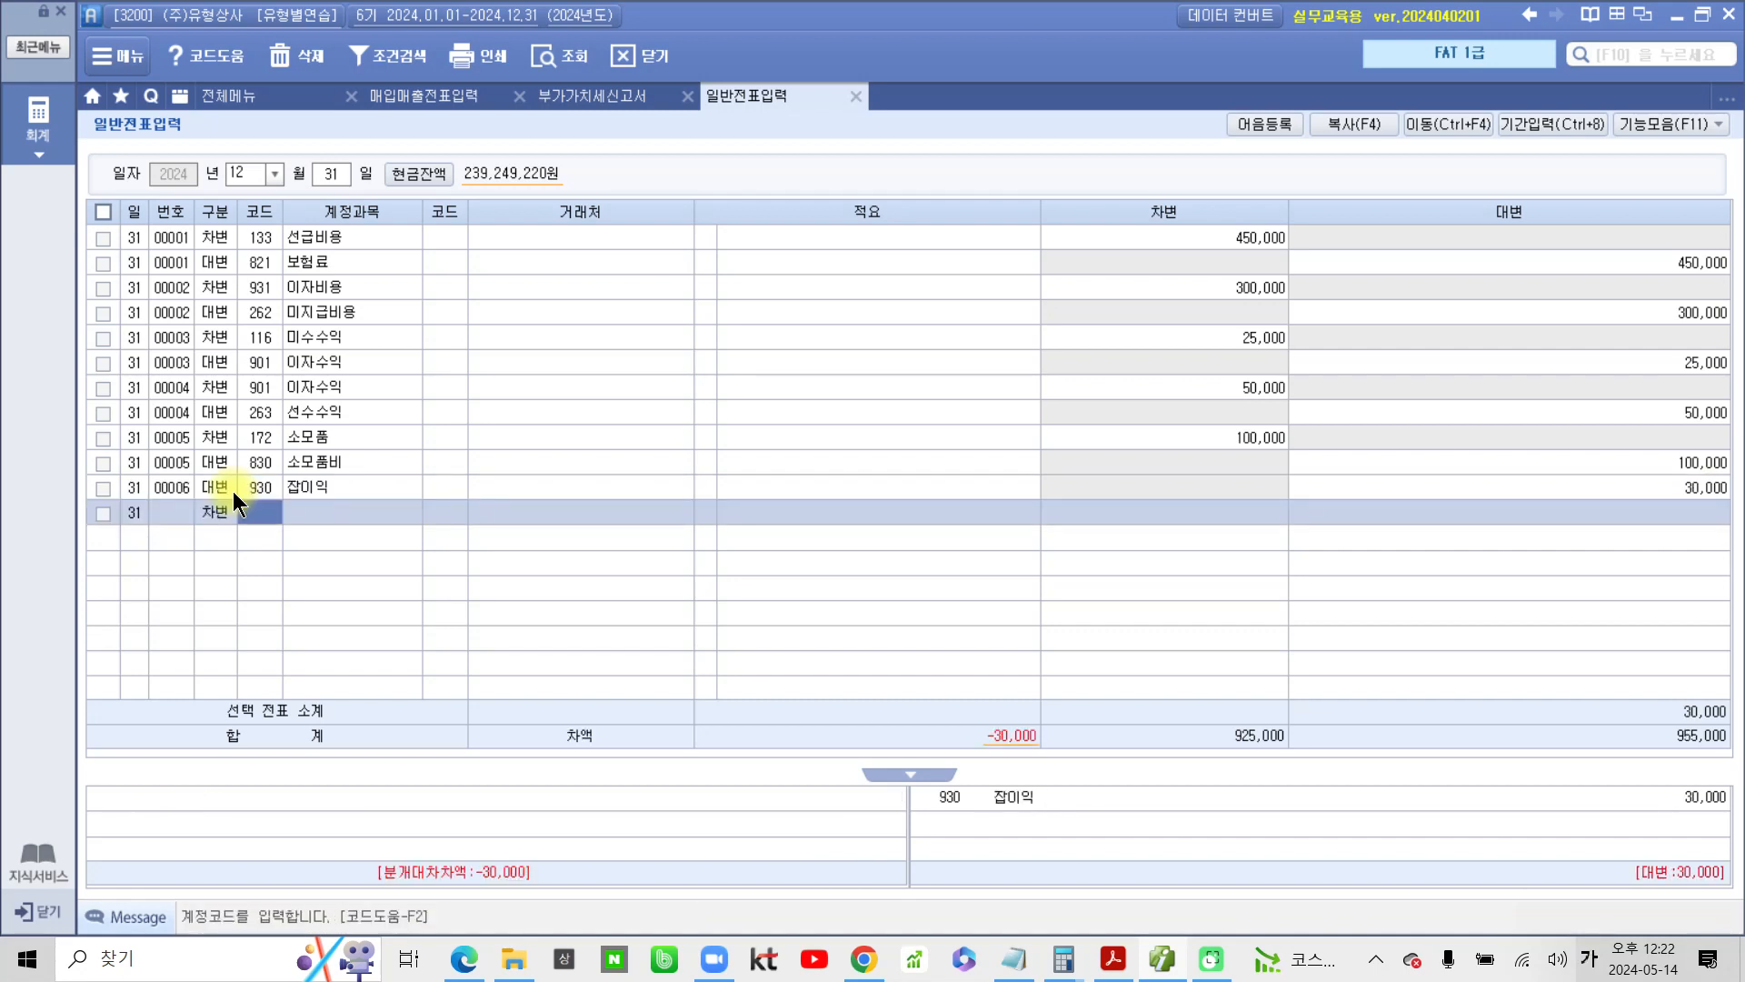
{"action": "type", "text": "현금"}
{"action": "key", "text": "Return"}
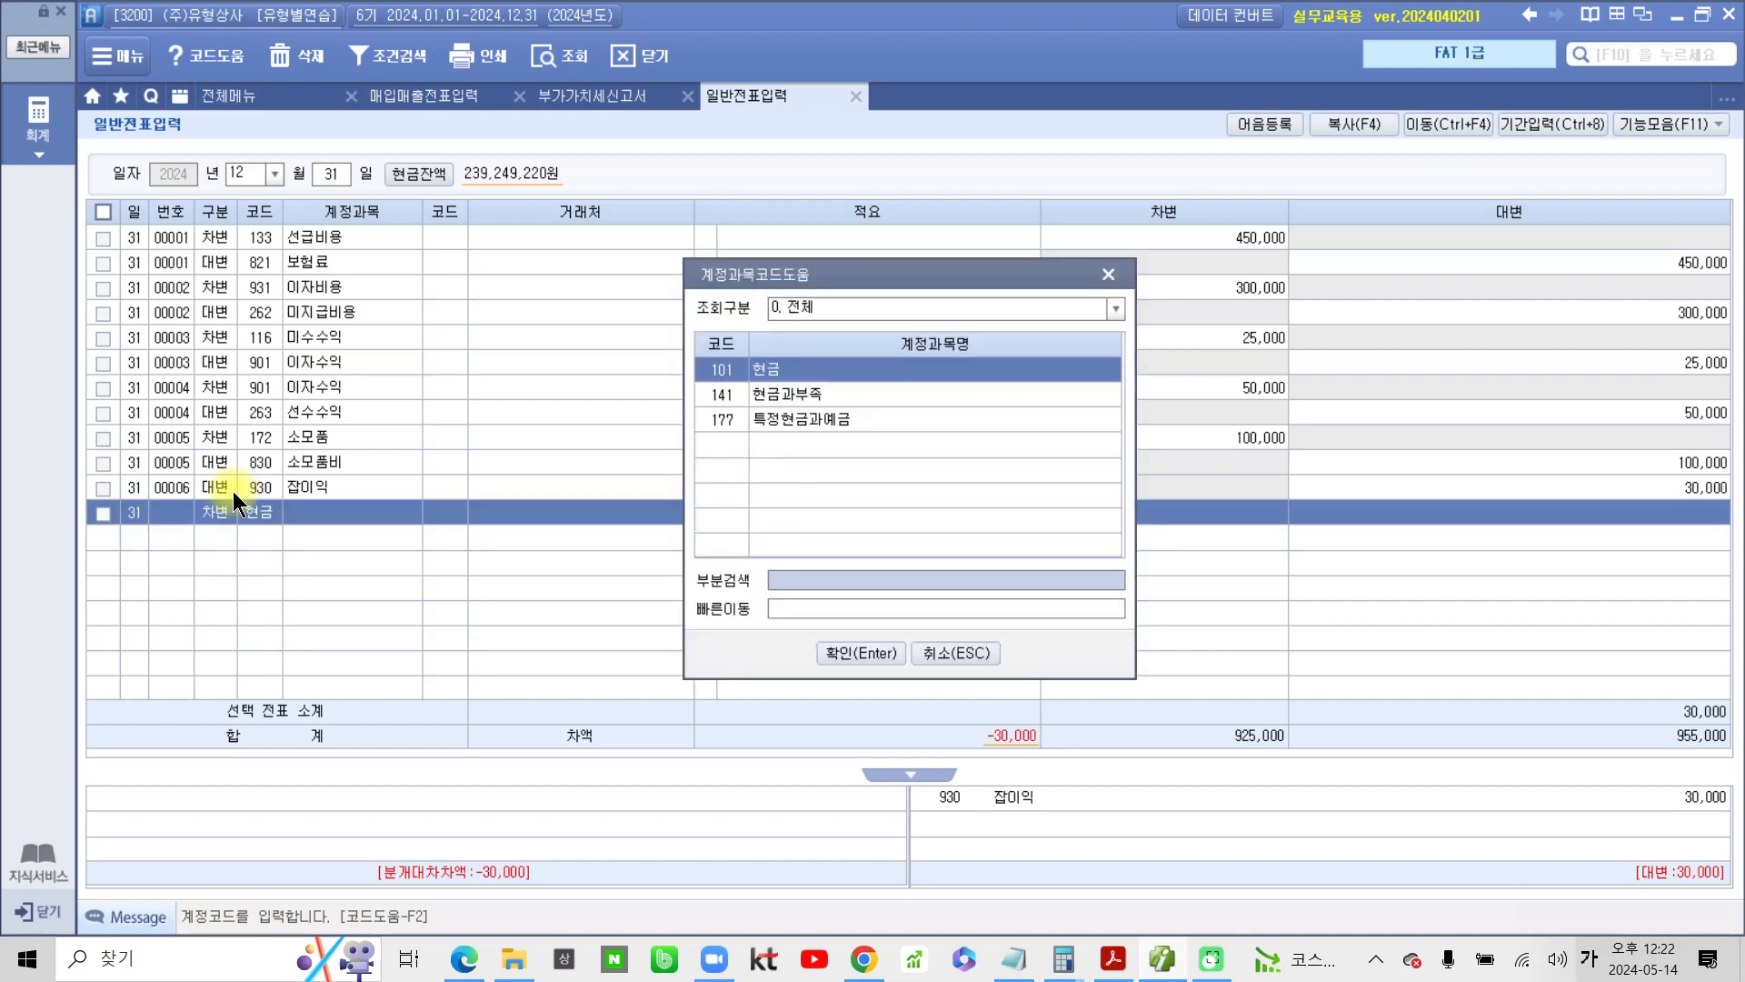
{"action": "key", "text": "Down"}
{"action": "key", "text": "Return"}
{"action": "key", "text": "Return"}
{"action": "key", "text": "Return"}
{"action": "type", "text": "300000"}
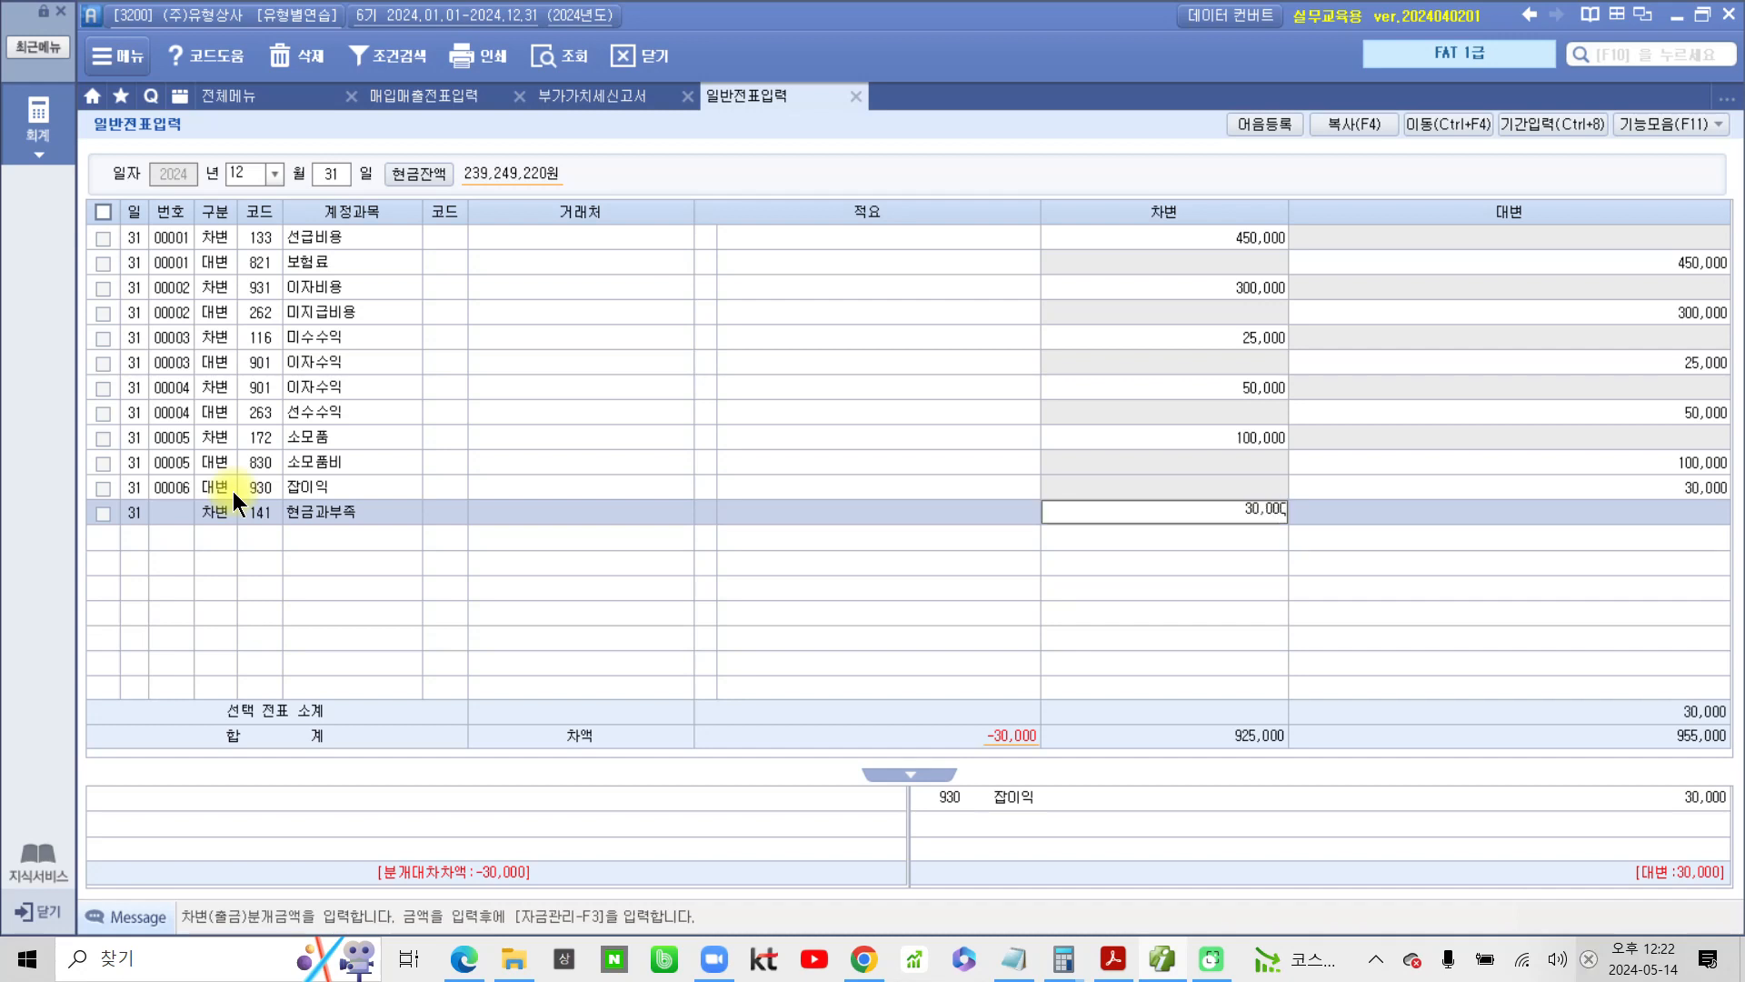
{"action": "key", "text": "Return"}
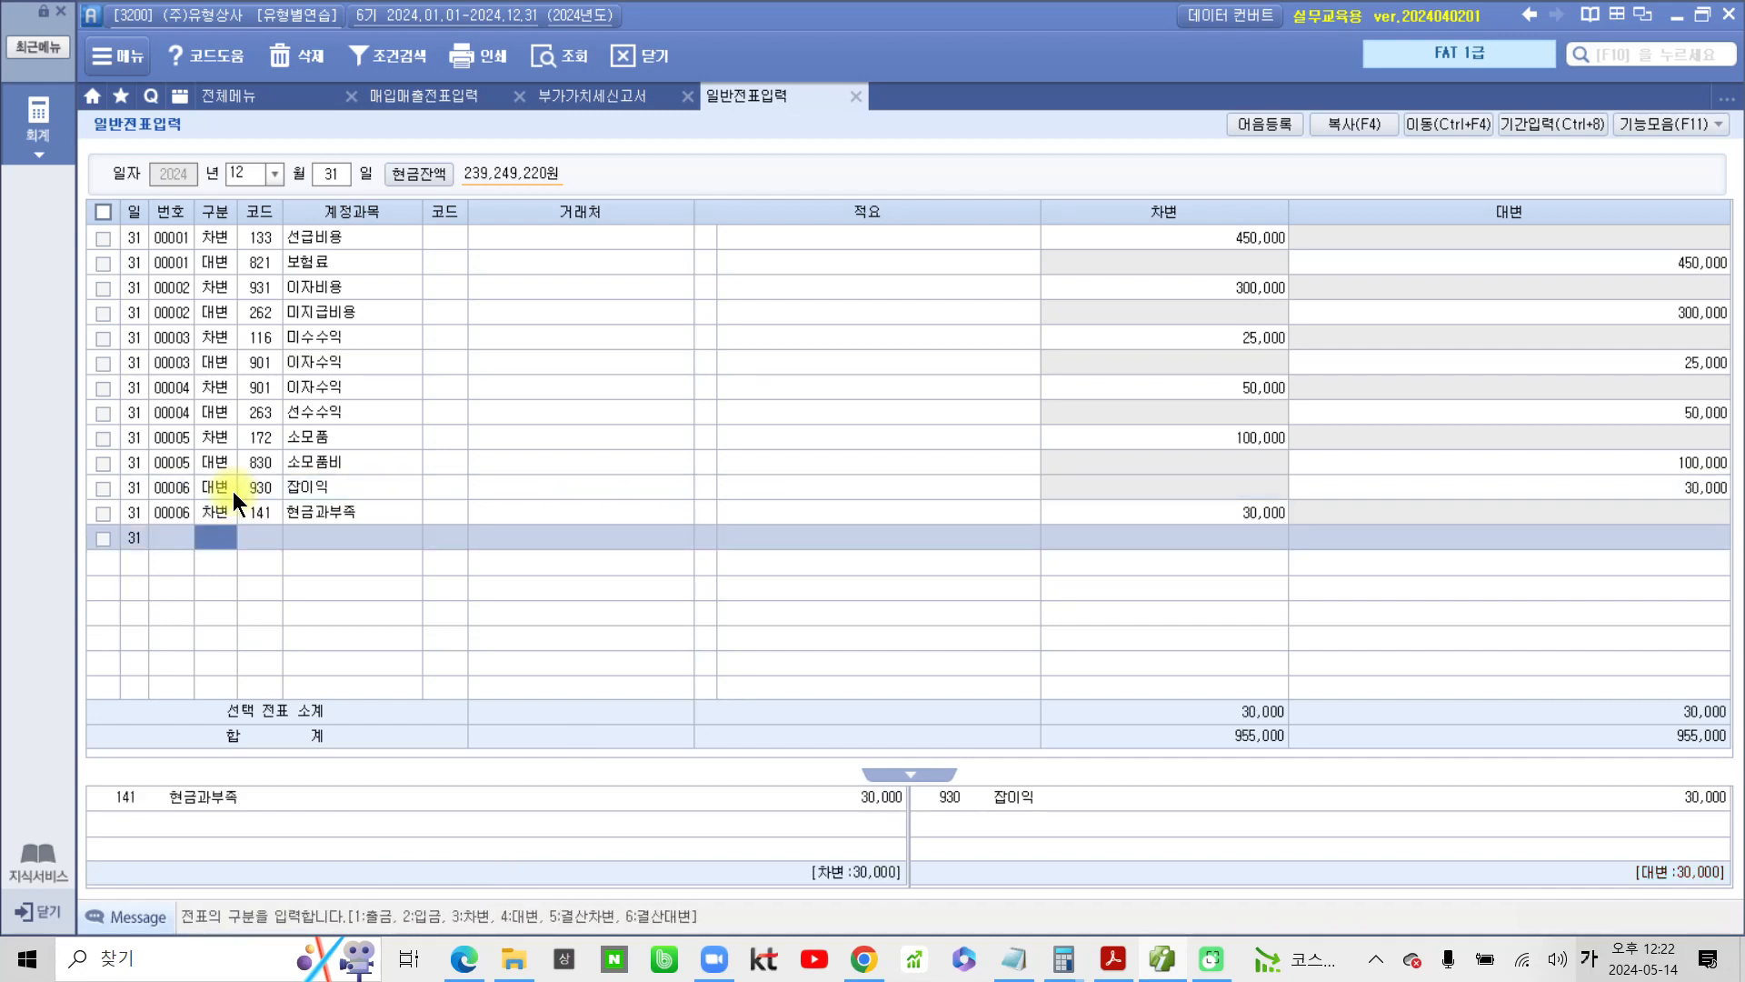
{"action": "left_click", "coordinate": [232, 491]}
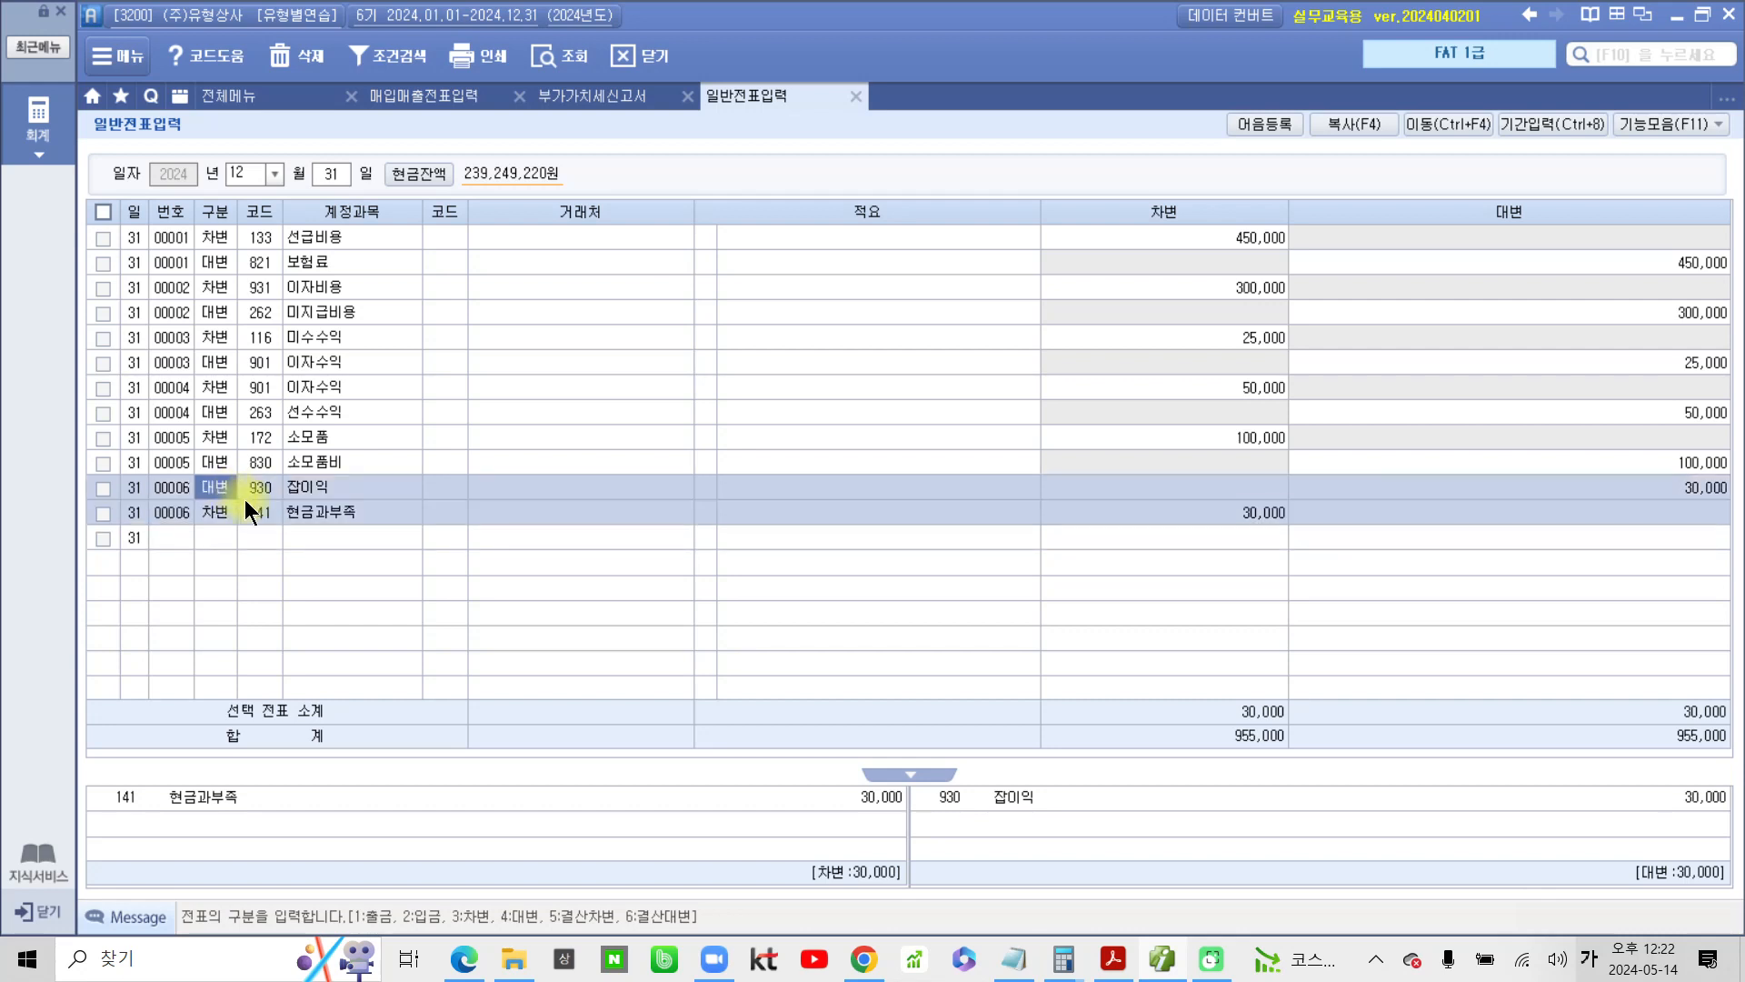
{"action": "left_click", "coordinate": [203, 534]}
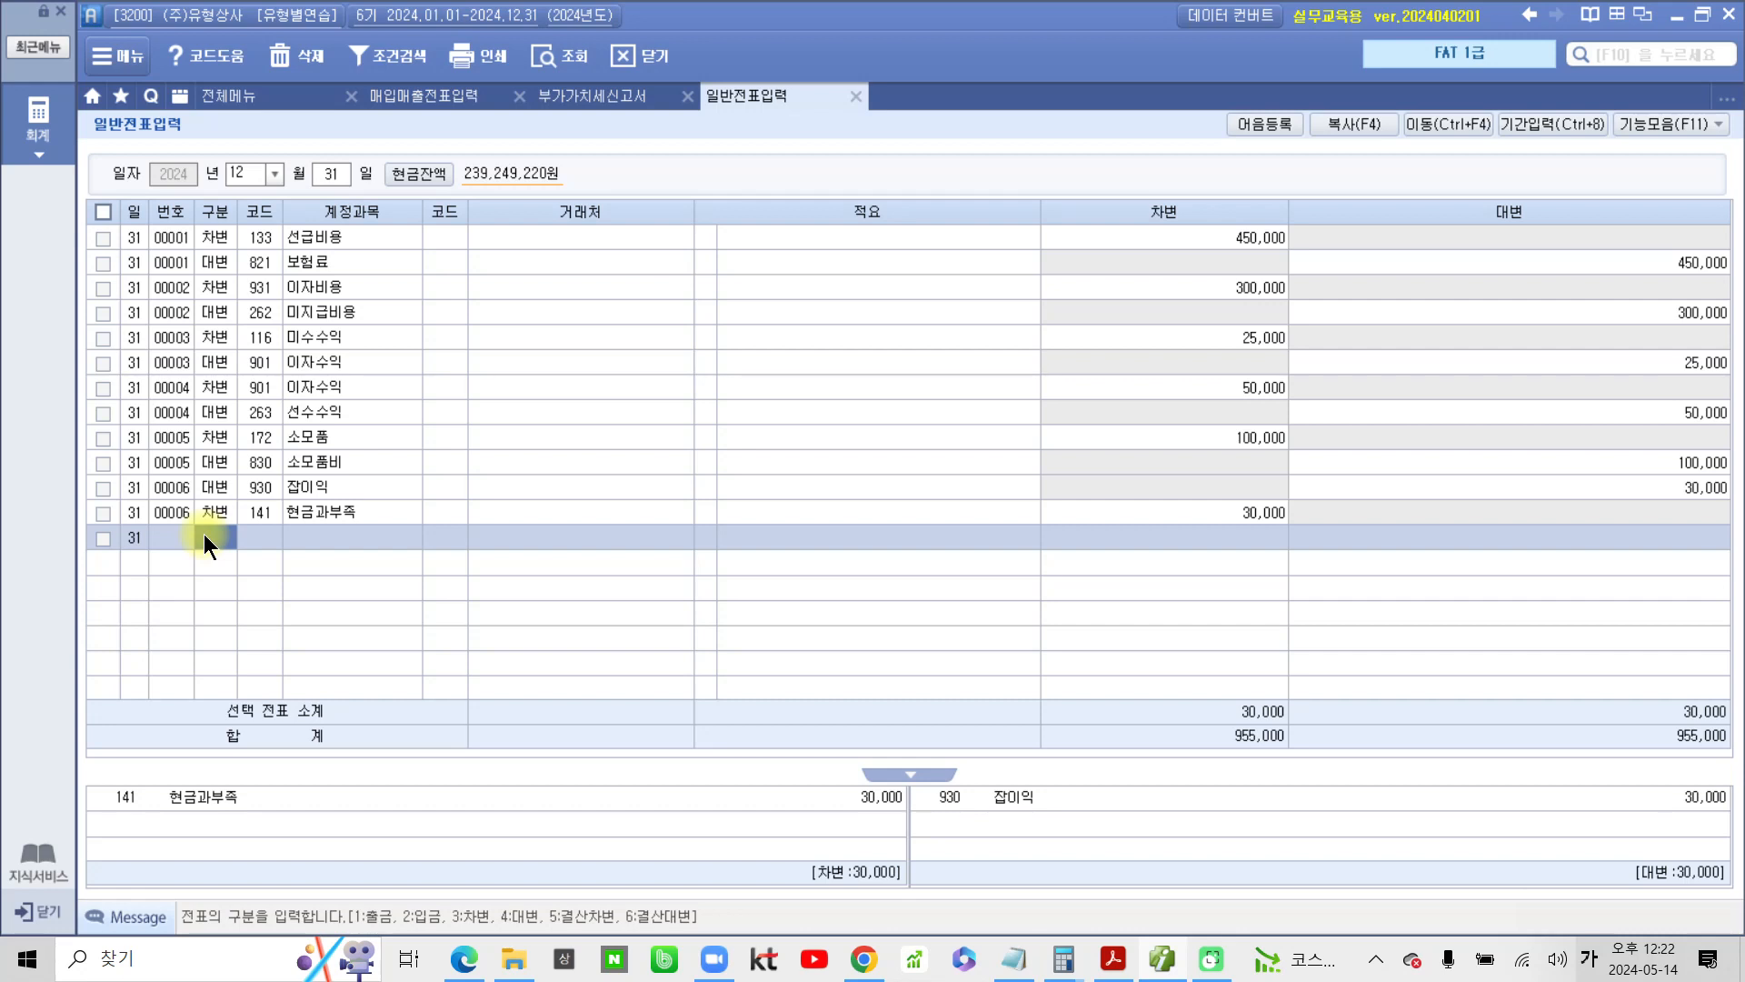
Switch back to the PDF, highlight the number 7 in yellow, and box 장기차입금 in blue
{"action": "left_click", "coordinate": [1112, 959]}
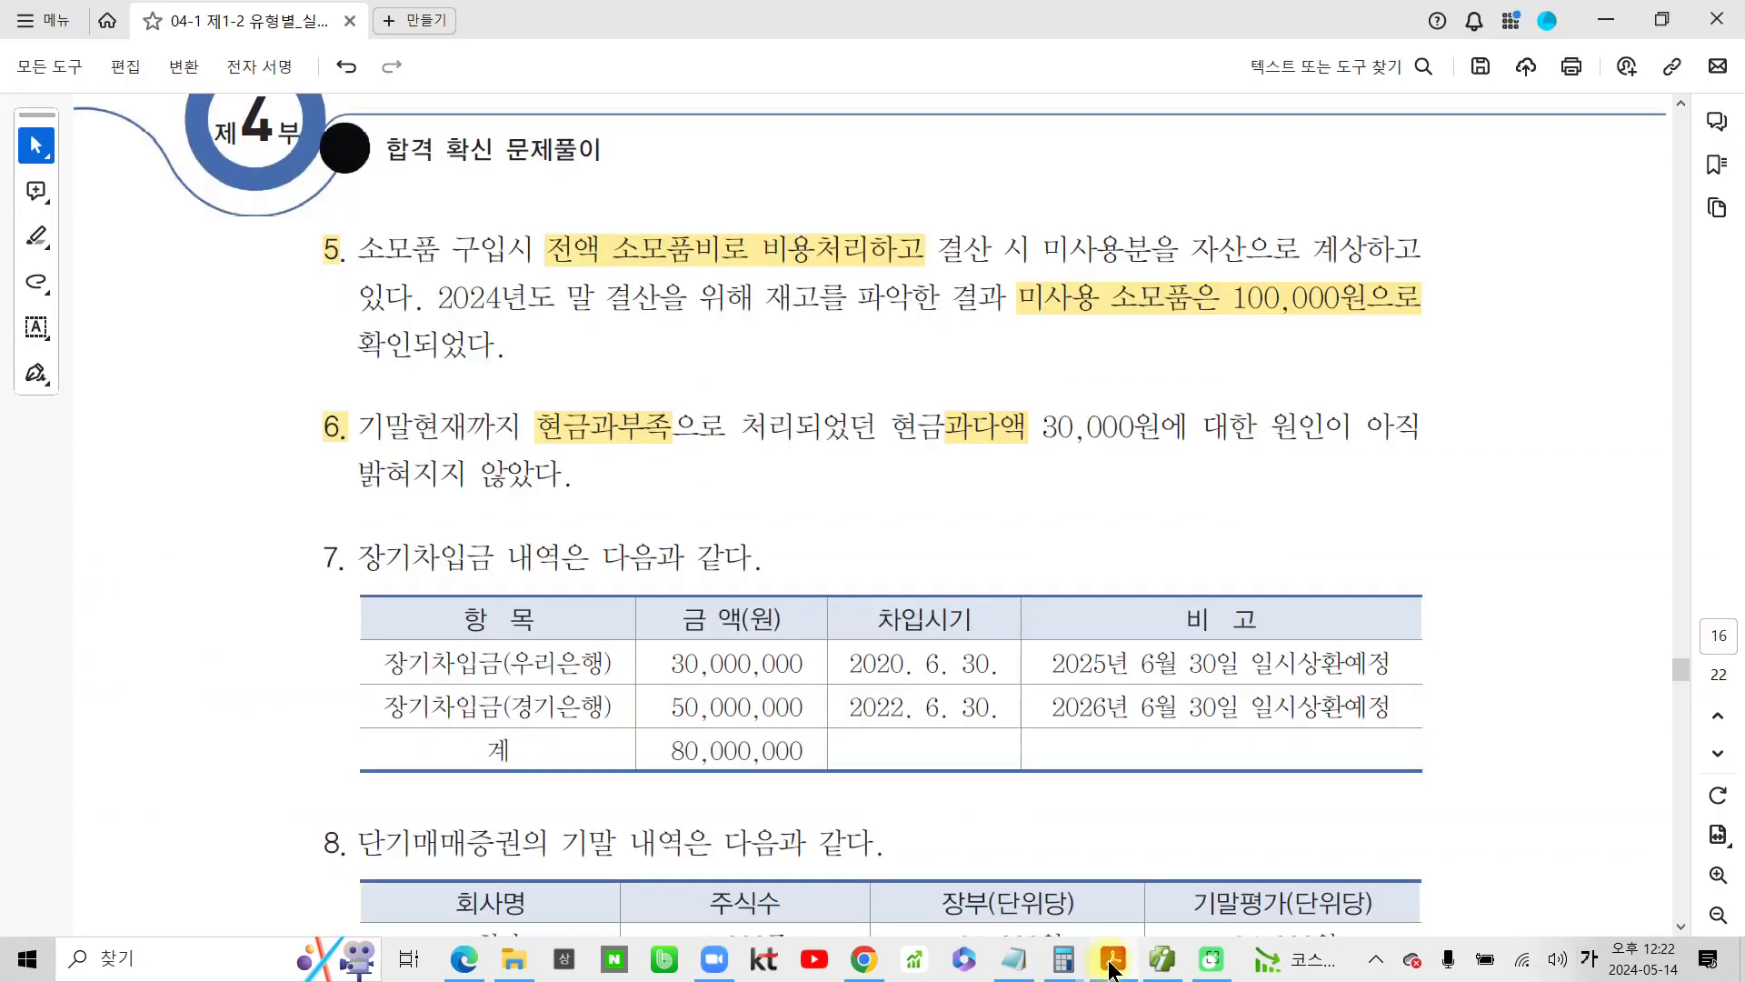
{"action": "scroll", "coordinate": [727, 709], "scroll_direction": "down", "scroll_amount": 3}
{"action": "left_click_drag", "start_coordinate": [357, 456], "coordinate": [311, 429]}
{"action": "left_click", "coordinate": [376, 466]}
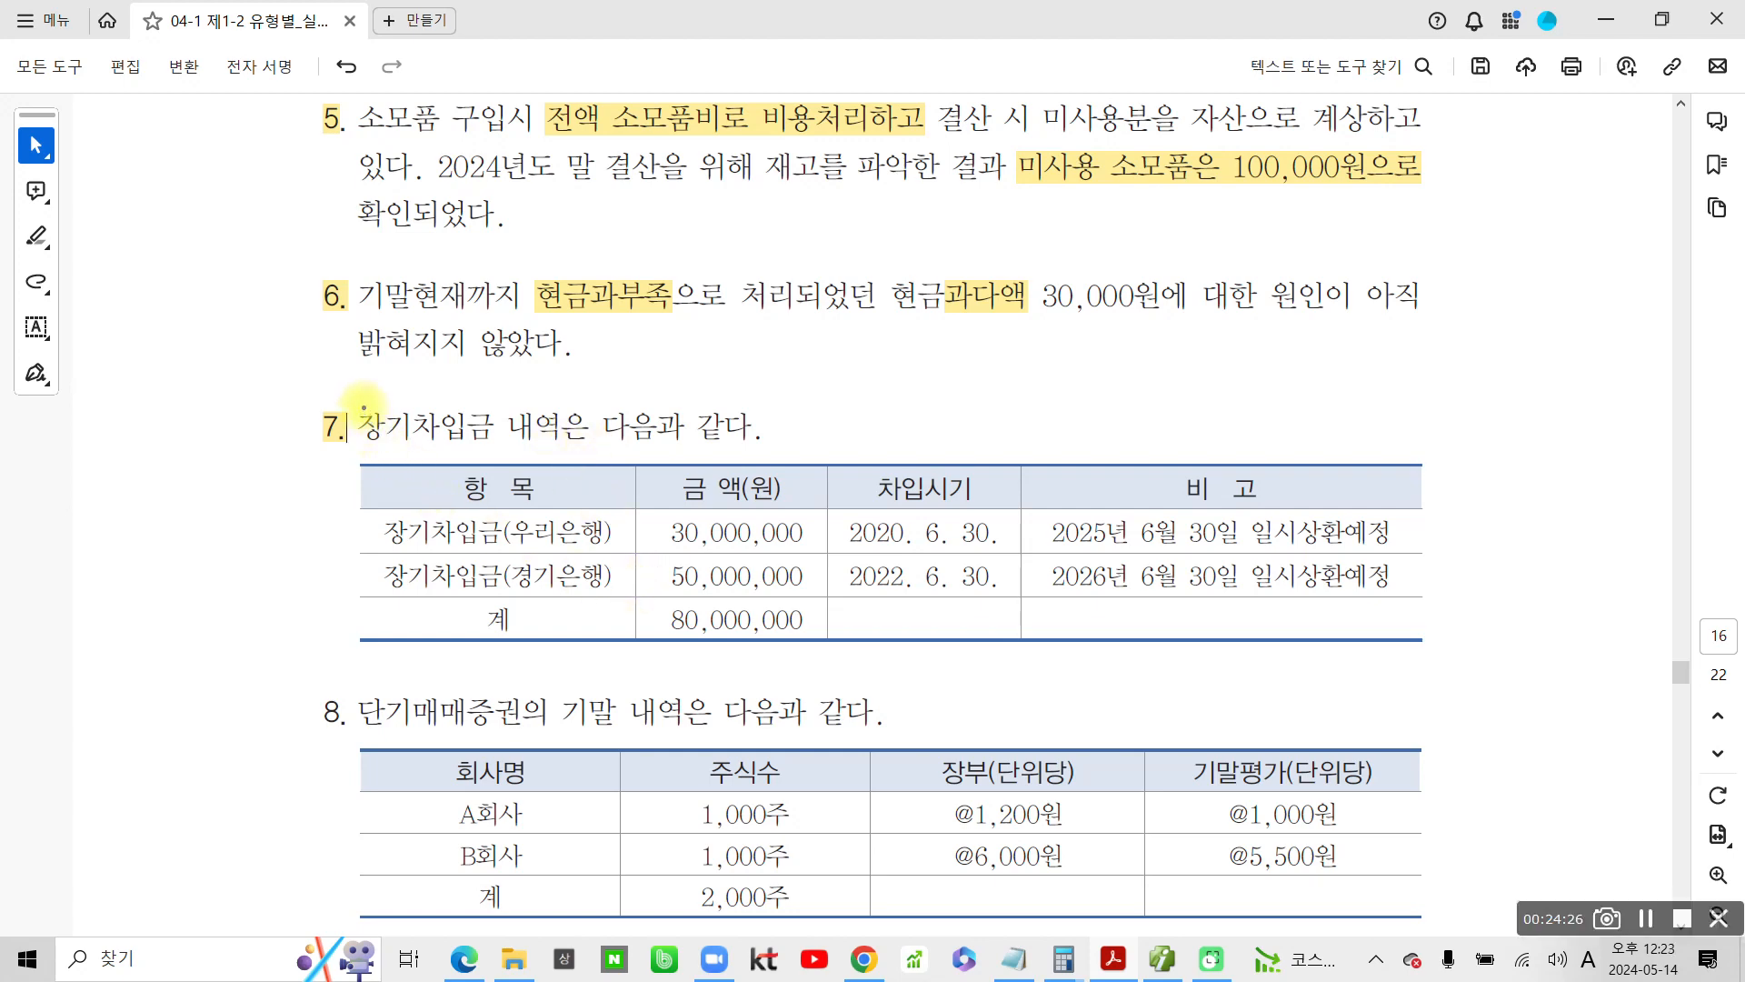
{"action": "left_click_drag", "start_coordinate": [357, 399], "coordinate": [509, 448]}
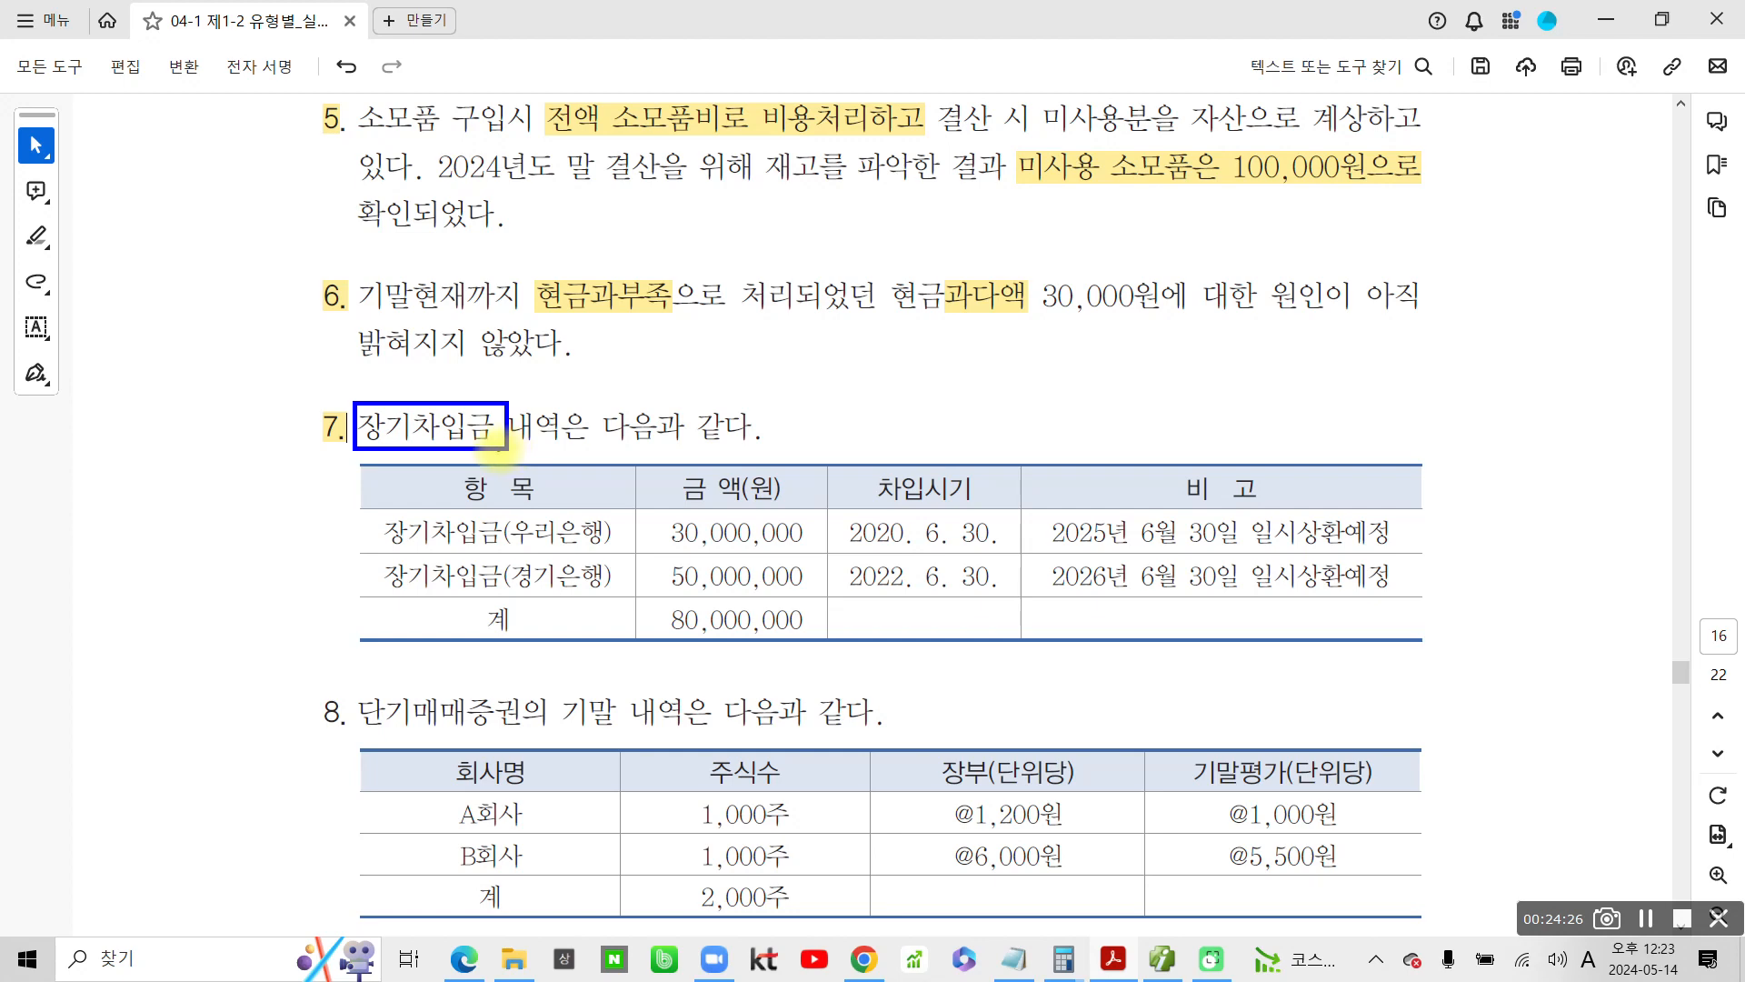
Handwrite 유동성대체 in quotation marks beside problem 7's heading and underline both it and 장기차입금
{"action": "left_click_drag", "start_coordinate": [850, 357], "coordinate": [848, 358]}
{"action": "left_click_drag", "start_coordinate": [797, 411], "coordinate": [881, 399]}
{"action": "mouse_move", "coordinate": [828, 407]}
{"action": "left_mouse_down"}
{"action": "mouse_move", "coordinate": [830, 452]}
{"action": "mouse_move", "coordinate": [850, 463]}
{"action": "left_mouse_up"}
{"action": "mouse_move", "coordinate": [895, 366]}
{"action": "left_mouse_down"}
{"action": "mouse_move", "coordinate": [933, 362]}
{"action": "mouse_move", "coordinate": [936, 392]}
{"action": "mouse_move", "coordinate": [916, 405]}
{"action": "left_mouse_up"}
{"action": "mouse_move", "coordinate": [869, 419]}
{"action": "left_mouse_down"}
{"action": "mouse_move", "coordinate": [959, 407]}
{"action": "mouse_move", "coordinate": [927, 429]}
{"action": "left_mouse_up"}
{"action": "mouse_move", "coordinate": [992, 375]}
{"action": "left_mouse_down"}
{"action": "mouse_move", "coordinate": [946, 424]}
{"action": "mouse_move", "coordinate": [1011, 427]}
{"action": "left_mouse_up"}
{"action": "mouse_move", "coordinate": [1009, 392]}
{"action": "left_mouse_down"}
{"action": "mouse_move", "coordinate": [1036, 385]}
{"action": "mouse_move", "coordinate": [1020, 440]}
{"action": "left_mouse_up"}
{"action": "mouse_move", "coordinate": [1063, 384]}
{"action": "left_mouse_down"}
{"action": "mouse_move", "coordinate": [1102, 382]}
{"action": "mouse_move", "coordinate": [1107, 458]}
{"action": "left_mouse_up"}
{"action": "mouse_move", "coordinate": [1112, 414]}
{"action": "left_mouse_down"}
{"action": "mouse_move", "coordinate": [1137, 413]}
{"action": "mouse_move", "coordinate": [1138, 475]}
{"action": "left_mouse_up"}
{"action": "mouse_move", "coordinate": [1181, 339]}
{"action": "left_mouse_down"}
{"action": "mouse_move", "coordinate": [1198, 400]}
{"action": "mouse_move", "coordinate": [1192, 380]}
{"action": "left_mouse_up"}
{"action": "mouse_move", "coordinate": [1187, 386]}
{"action": "left_mouse_down"}
{"action": "mouse_move", "coordinate": [1154, 444]}
{"action": "mouse_move", "coordinate": [1214, 445]}
{"action": "left_mouse_up"}
{"action": "mouse_move", "coordinate": [1202, 413]}
{"action": "left_mouse_down"}
{"action": "mouse_move", "coordinate": [1223, 409]}
{"action": "mouse_move", "coordinate": [1221, 435]}
{"action": "left_mouse_up"}
{"action": "left_click_drag", "start_coordinate": [1251, 349], "coordinate": [1247, 466]}
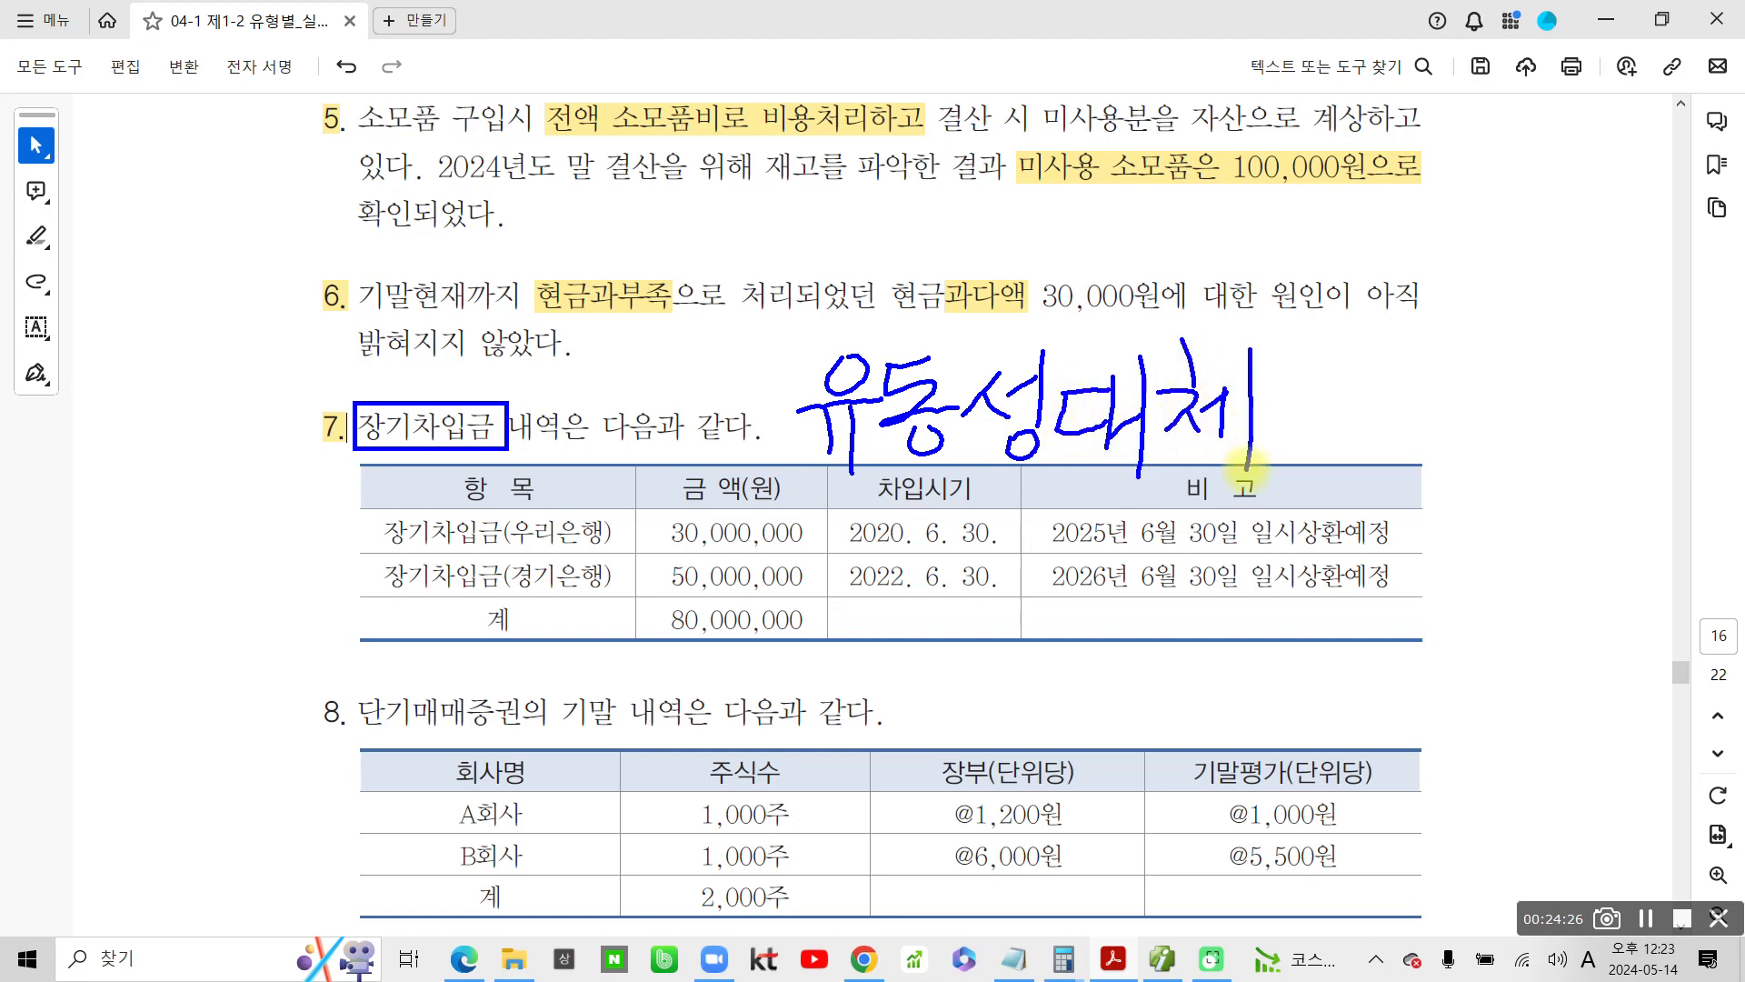
{"action": "left_click_drag", "start_coordinate": [753, 309], "coordinate": [745, 359]}
{"action": "left_click_drag", "start_coordinate": [758, 312], "coordinate": [750, 362]}
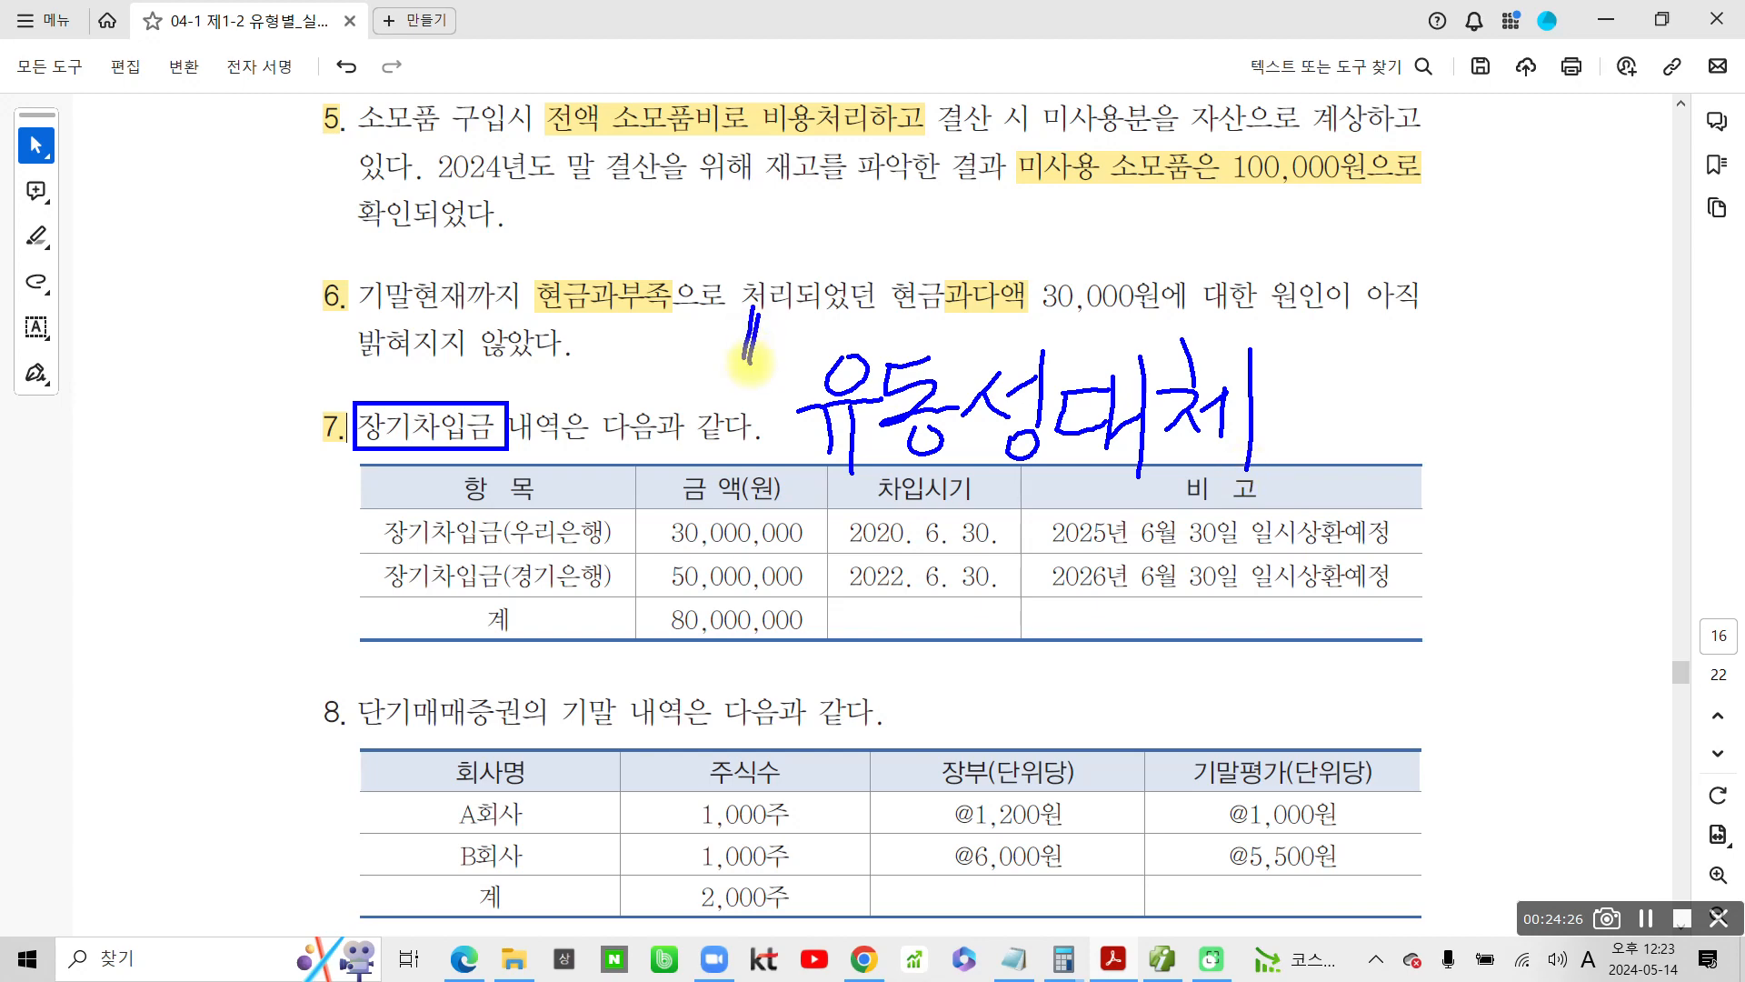
{"action": "left_click_drag", "start_coordinate": [1302, 329], "coordinate": [1310, 367]}
{"action": "left_click_drag", "start_coordinate": [1318, 320], "coordinate": [1333, 380]}
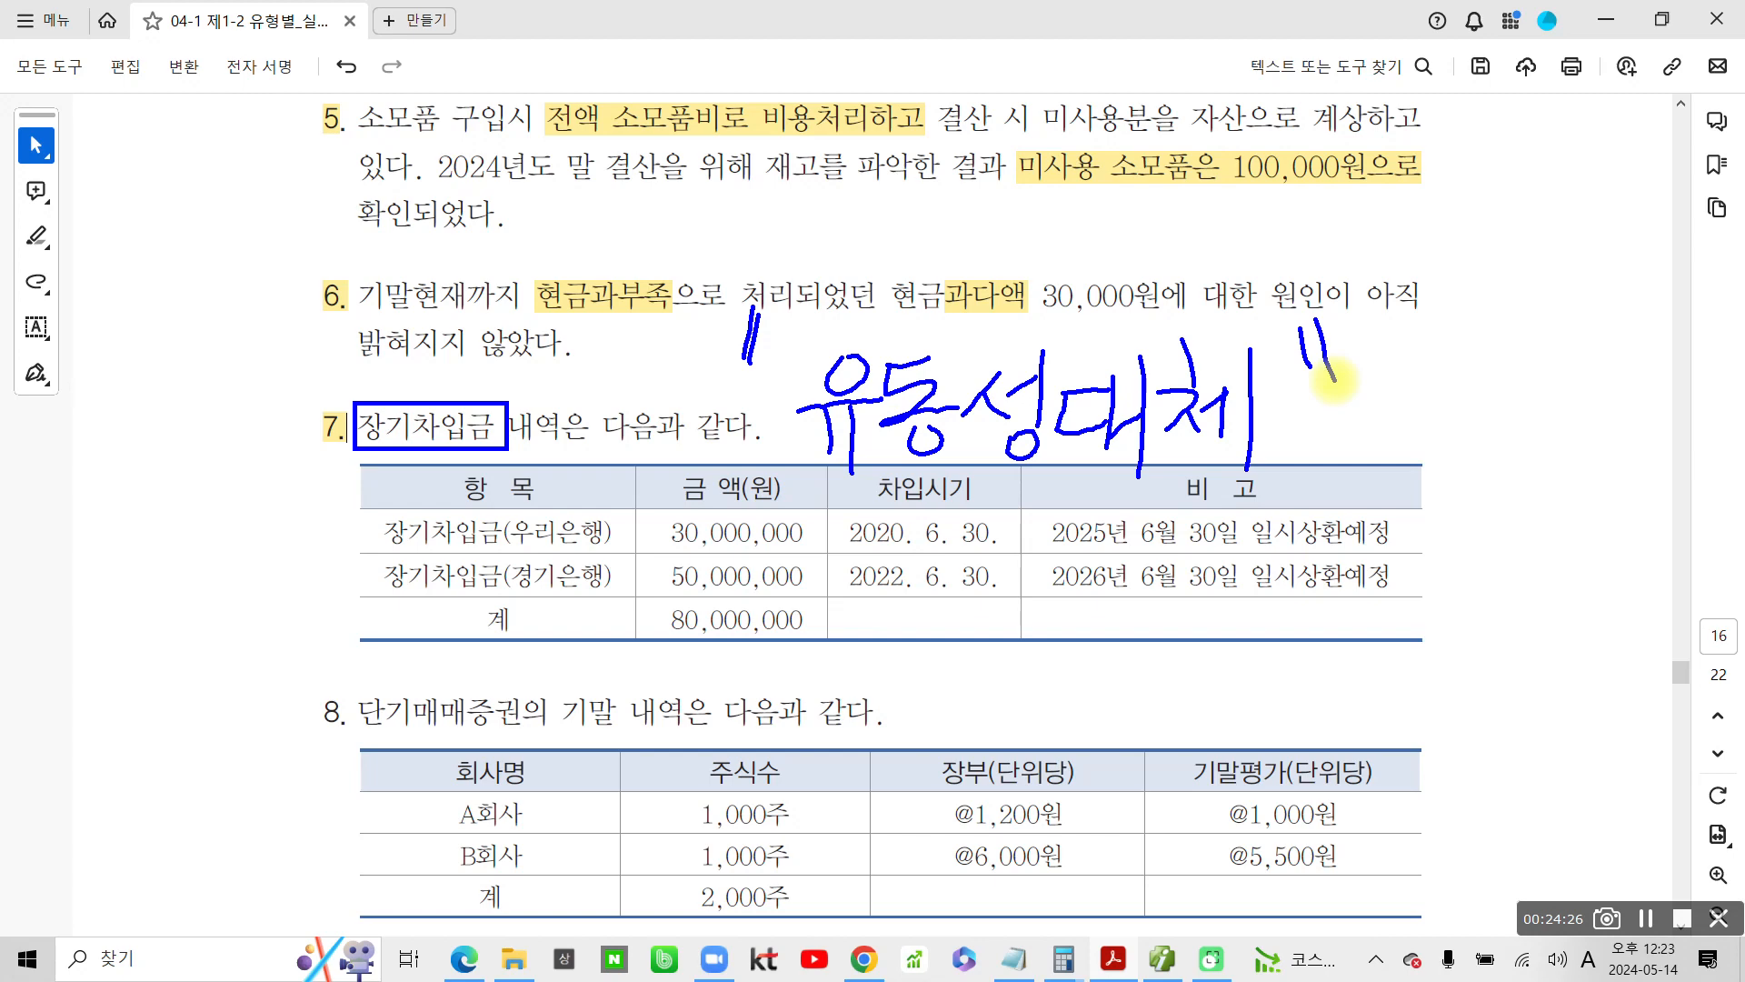
{"action": "left_click_drag", "start_coordinate": [356, 458], "coordinate": [526, 451]}
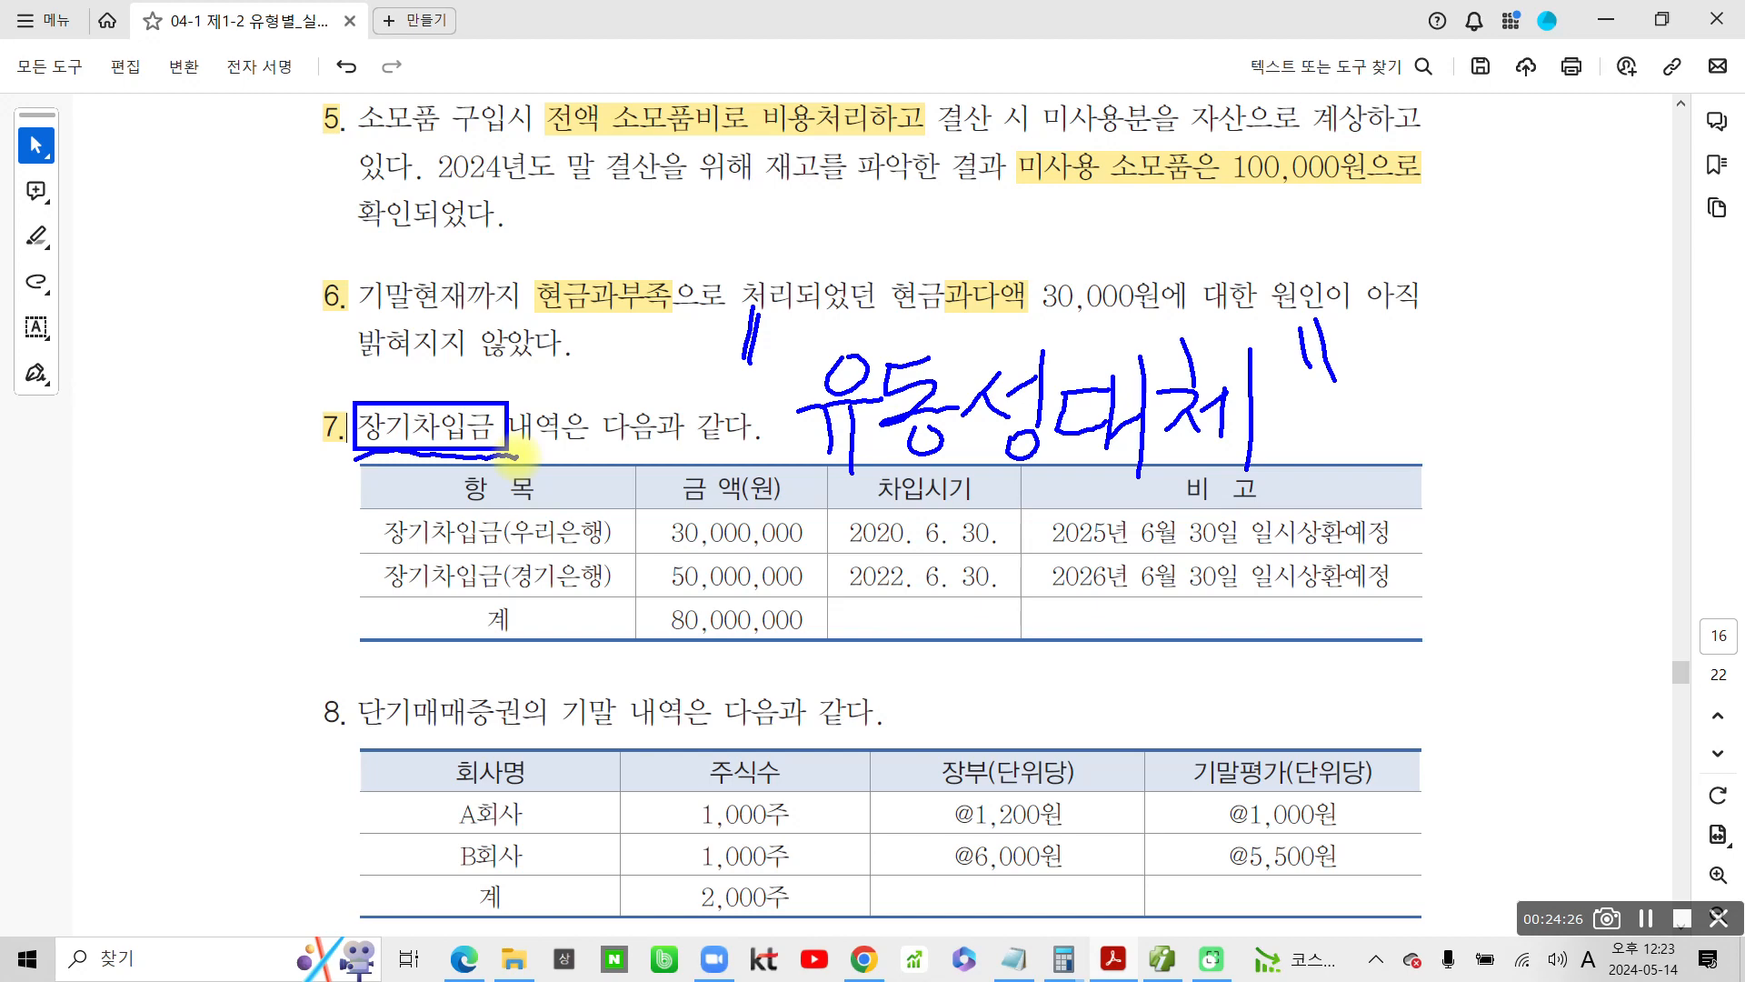
{"action": "left_click_drag", "start_coordinate": [787, 460], "coordinate": [1303, 470]}
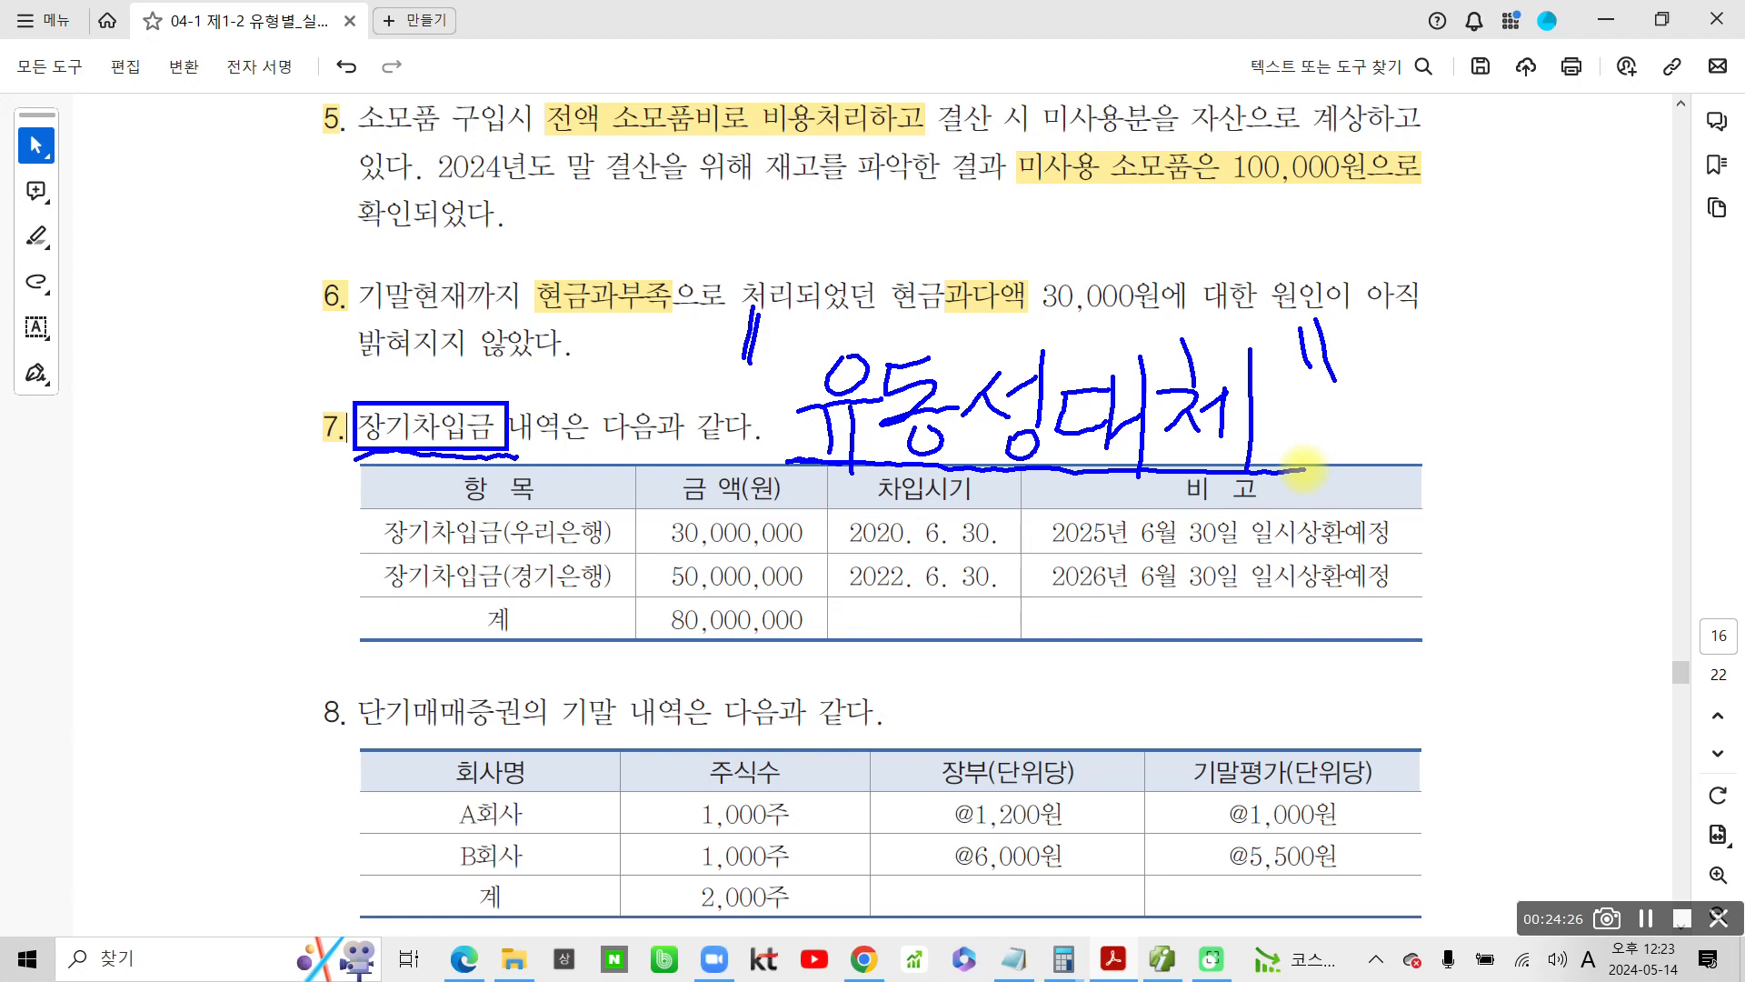
Handwrite the account name 유동성장기부채 in the margin beside problem 7's table and circle it in blue
{"action": "left_click_drag", "start_coordinate": [109, 480], "coordinate": [102, 485]}
{"action": "mouse_move", "coordinate": [63, 560]}
{"action": "left_mouse_down"}
{"action": "mouse_move", "coordinate": [138, 548]}
{"action": "mouse_move", "coordinate": [98, 608]}
{"action": "mouse_move", "coordinate": [118, 615]}
{"action": "left_mouse_up"}
{"action": "mouse_move", "coordinate": [186, 492]}
{"action": "left_mouse_down"}
{"action": "mouse_move", "coordinate": [209, 539]}
{"action": "mouse_move", "coordinate": [186, 567]}
{"action": "left_mouse_up"}
{"action": "mouse_move", "coordinate": [242, 516]}
{"action": "left_mouse_down"}
{"action": "mouse_move", "coordinate": [214, 558]}
{"action": "mouse_move", "coordinate": [243, 568]}
{"action": "left_mouse_up"}
{"action": "mouse_move", "coordinate": [286, 499]}
{"action": "left_mouse_down"}
{"action": "mouse_move", "coordinate": [289, 563]}
{"action": "mouse_move", "coordinate": [287, 536]}
{"action": "mouse_move", "coordinate": [265, 607]}
{"action": "left_mouse_up"}
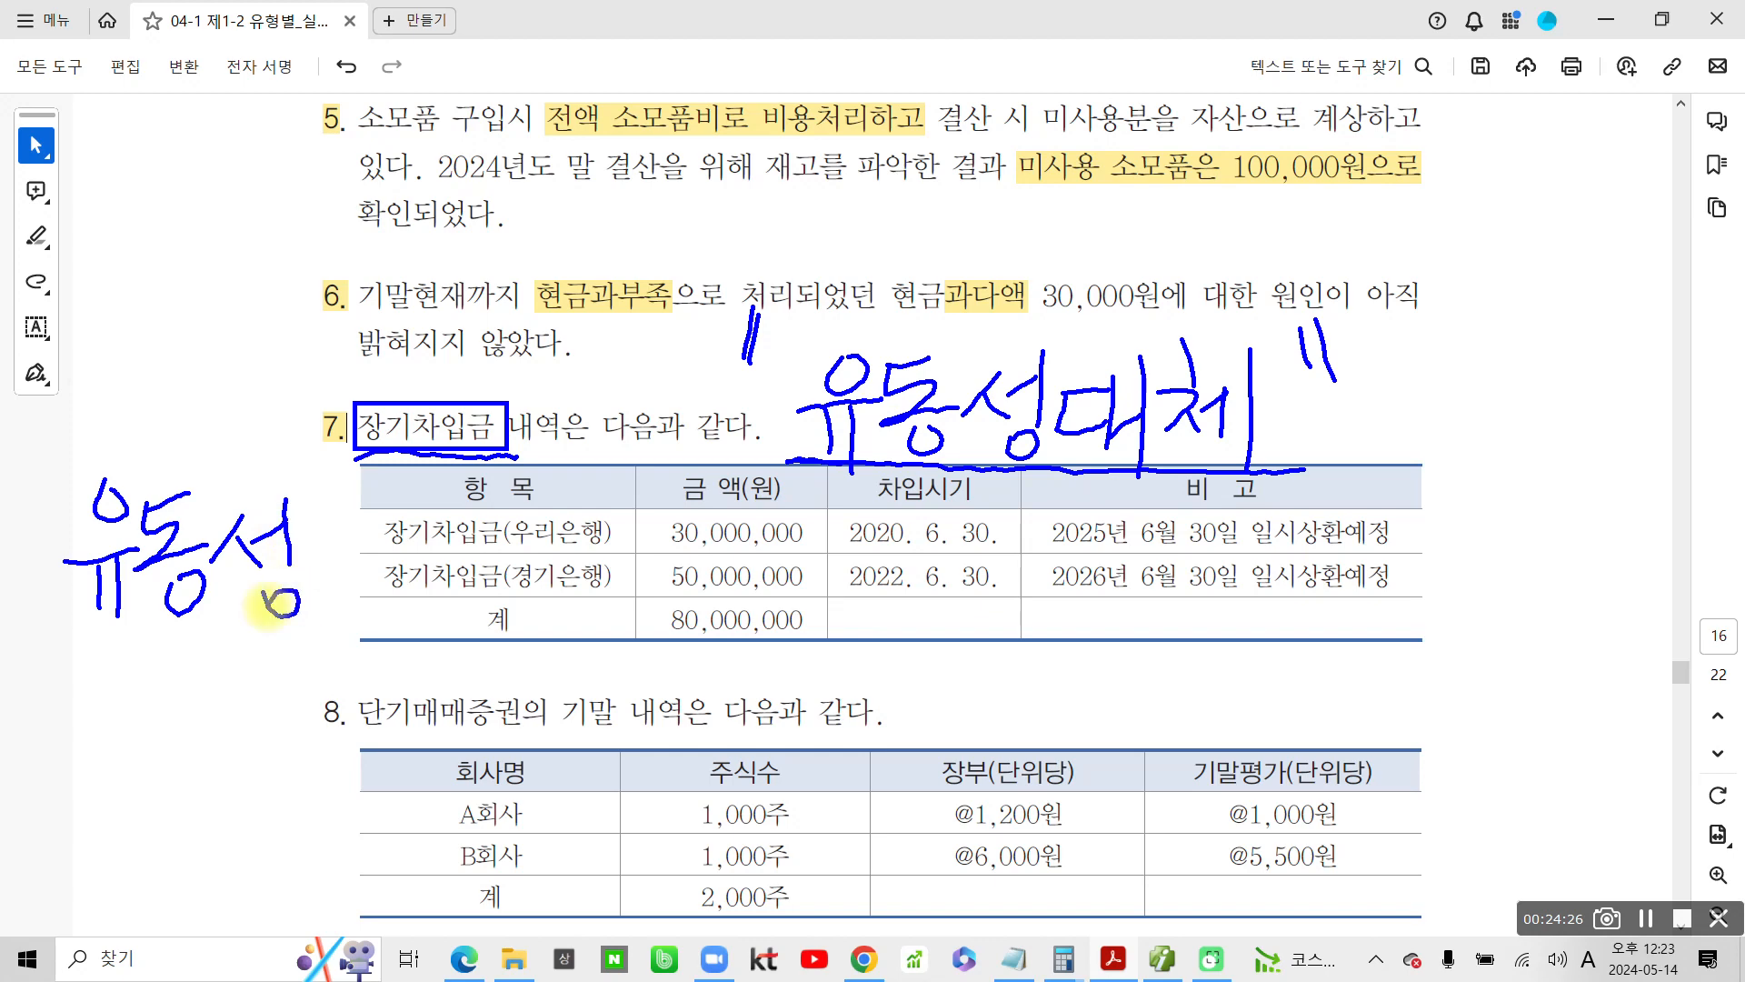
{"action": "left_click_drag", "start_coordinate": [66, 651], "coordinate": [70, 699]}
{"action": "left_click_drag", "start_coordinate": [95, 669], "coordinate": [119, 693]}
{"action": "mouse_move", "coordinate": [139, 617]}
{"action": "left_mouse_down"}
{"action": "mouse_move", "coordinate": [130, 682]}
{"action": "mouse_move", "coordinate": [164, 647]}
{"action": "left_mouse_up"}
{"action": "left_click_drag", "start_coordinate": [110, 719], "coordinate": [107, 739]}
{"action": "left_click_drag", "start_coordinate": [161, 683], "coordinate": [174, 724]}
{"action": "mouse_move", "coordinate": [220, 636]}
{"action": "left_mouse_down"}
{"action": "mouse_move", "coordinate": [205, 732]}
{"action": "mouse_move", "coordinate": [230, 709]}
{"action": "left_mouse_up"}
{"action": "mouse_move", "coordinate": [280, 637]}
{"action": "left_mouse_down"}
{"action": "mouse_move", "coordinate": [277, 700]}
{"action": "mouse_move", "coordinate": [278, 683]}
{"action": "left_mouse_up"}
{"action": "mouse_move", "coordinate": [218, 716]}
{"action": "left_mouse_down"}
{"action": "mouse_move", "coordinate": [299, 707]}
{"action": "mouse_move", "coordinate": [255, 773]}
{"action": "left_mouse_up"}
{"action": "left_click_drag", "start_coordinate": [314, 647], "coordinate": [319, 668]}
{"action": "left_click_drag", "start_coordinate": [299, 680], "coordinate": [350, 672]}
{"action": "mouse_move", "coordinate": [325, 682]}
{"action": "left_mouse_down"}
{"action": "mouse_move", "coordinate": [295, 731]}
{"action": "mouse_move", "coordinate": [347, 754]}
{"action": "left_mouse_up"}
{"action": "left_click_drag", "start_coordinate": [368, 650], "coordinate": [359, 753]}
{"action": "mouse_move", "coordinate": [368, 709]}
{"action": "left_mouse_down"}
{"action": "mouse_move", "coordinate": [407, 695]}
{"action": "mouse_move", "coordinate": [389, 772]}
{"action": "mouse_move", "coordinate": [39, 718]}
{"action": "mouse_move", "coordinate": [400, 568]}
{"action": "mouse_move", "coordinate": [383, 780]}
{"action": "left_mouse_up"}
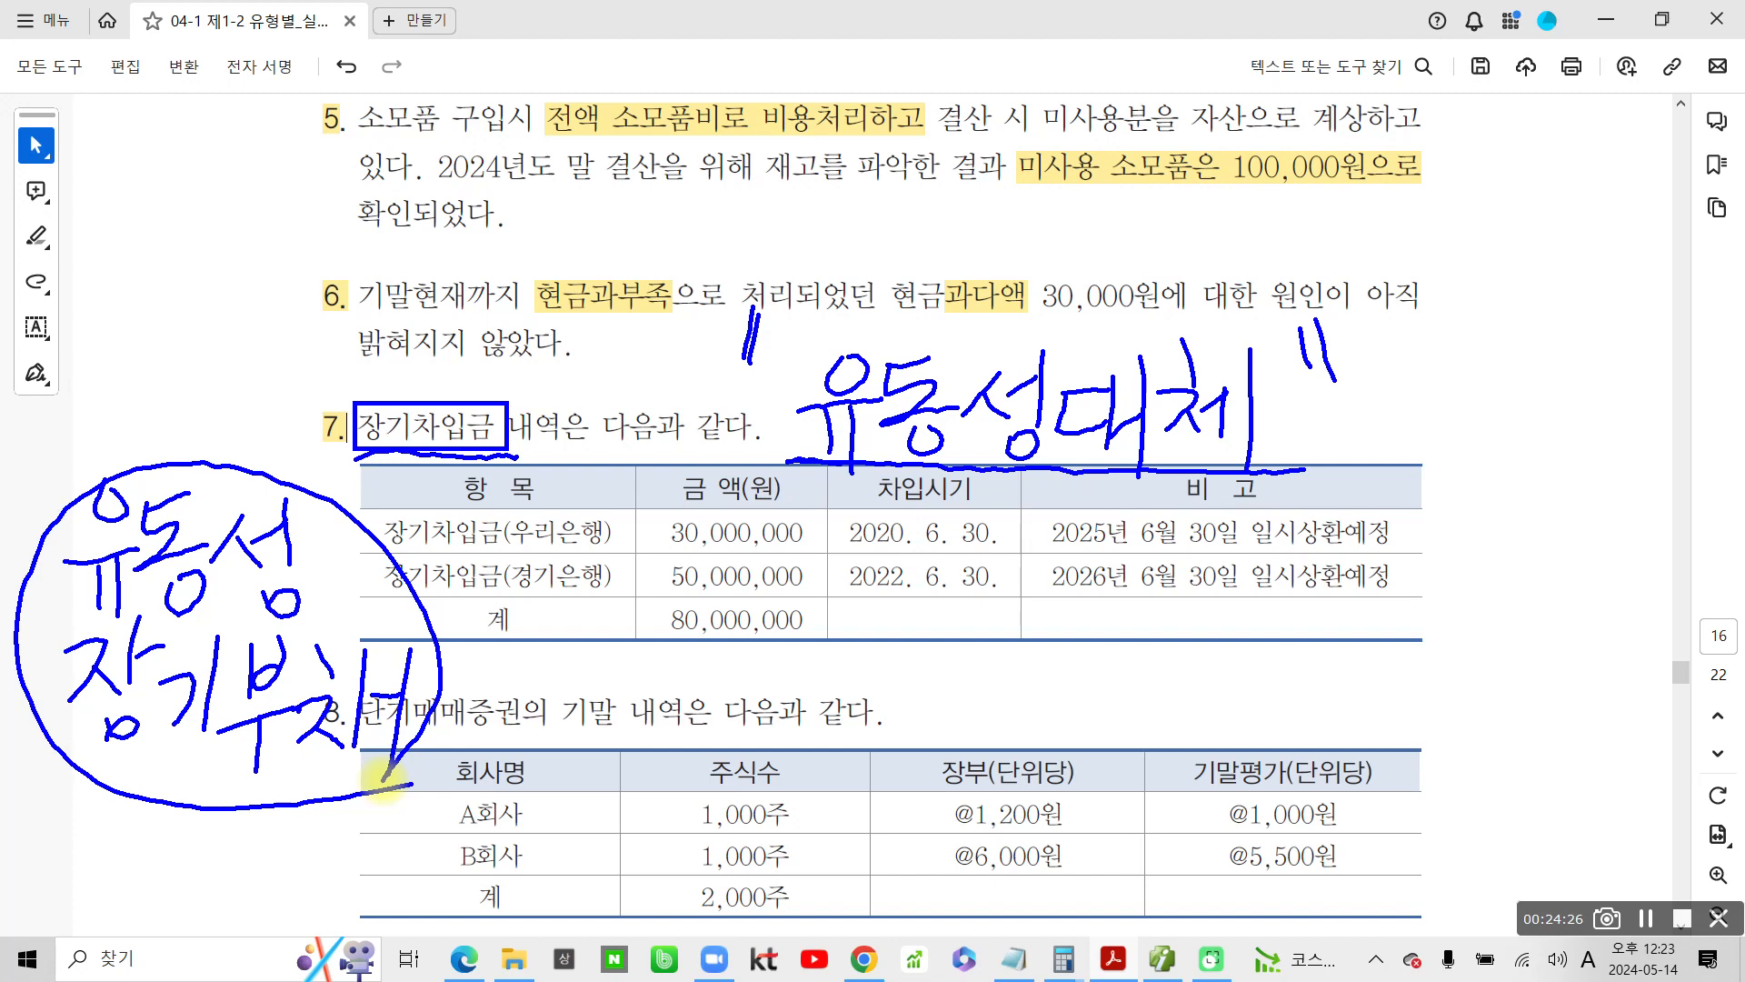
Mark the 우리은행 loan's repayment date and 30,000,000 with an O, and the 경기은행 loan's 2026 date with an X
{"action": "left_click_drag", "start_coordinate": [1051, 552], "coordinate": [1241, 548]}
{"action": "mouse_move", "coordinate": [1413, 547]}
{"action": "left_mouse_down"}
{"action": "mouse_move", "coordinate": [1236, 558]}
{"action": "mouse_move", "coordinate": [1345, 490]}
{"action": "mouse_move", "coordinate": [1409, 549]}
{"action": "left_mouse_up"}
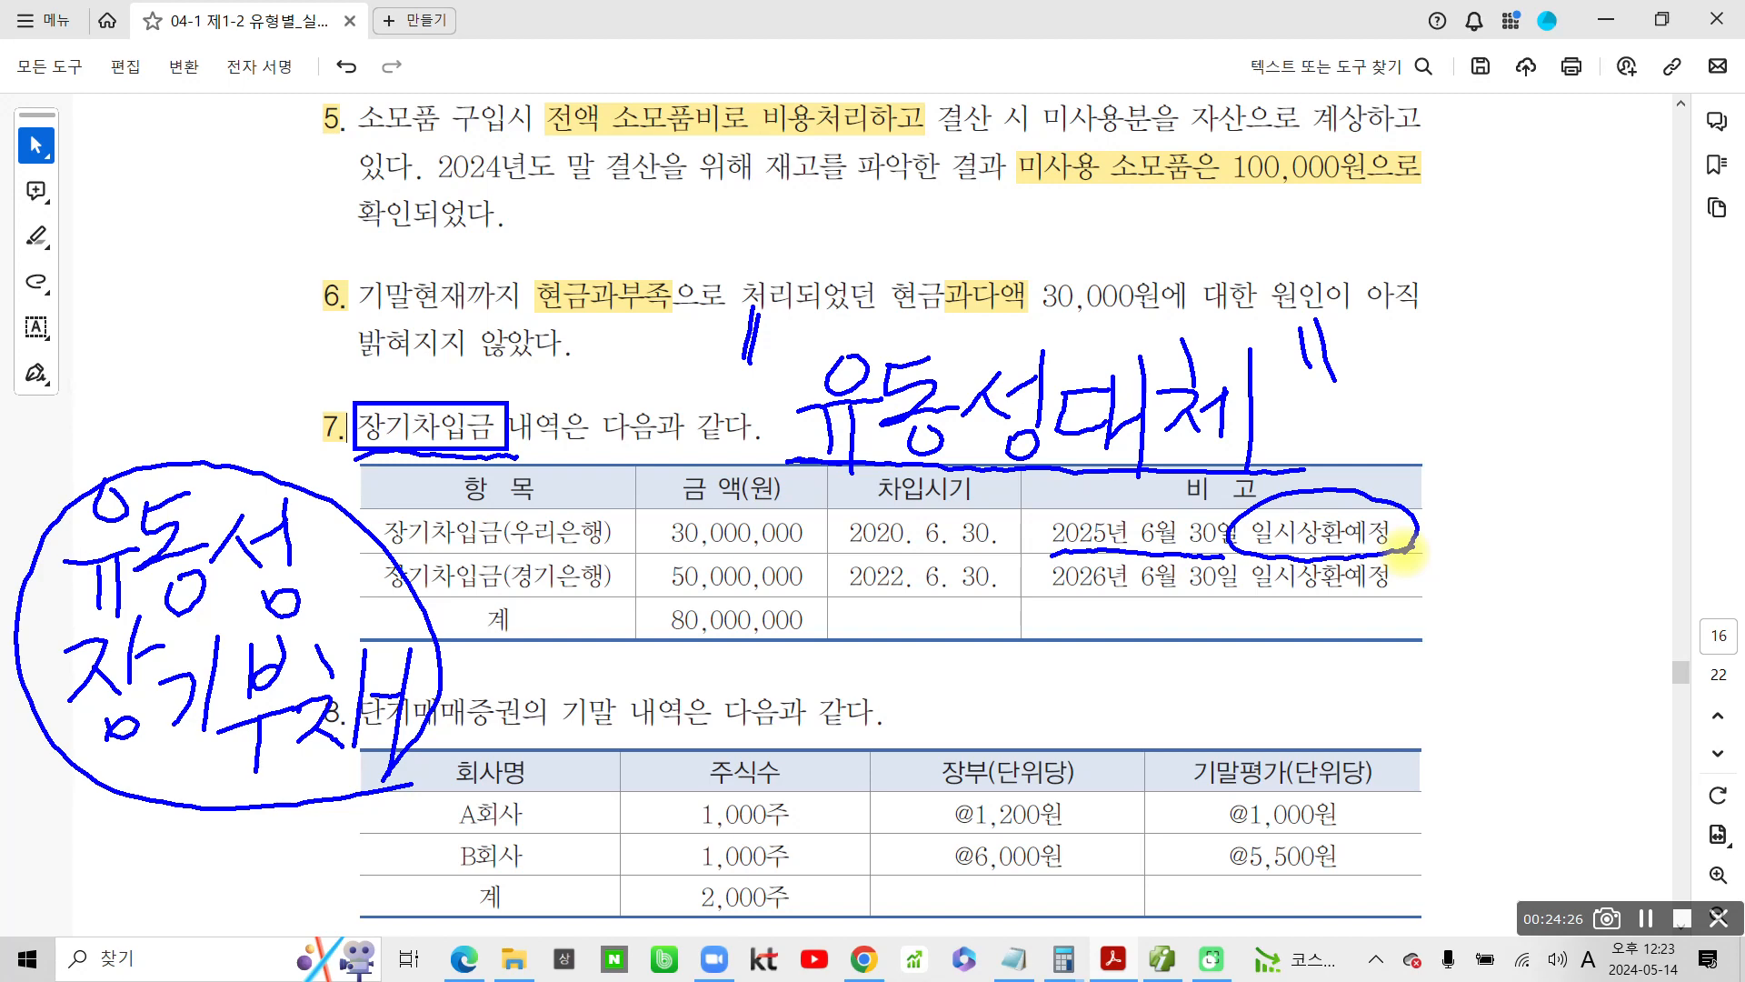
{"action": "mouse_move", "coordinate": [1461, 496]}
{"action": "left_mouse_down"}
{"action": "mouse_move", "coordinate": [1452, 545]}
{"action": "mouse_move", "coordinate": [1500, 534]}
{"action": "mouse_move", "coordinate": [1472, 493]}
{"action": "left_mouse_up"}
{"action": "mouse_move", "coordinate": [677, 509]}
{"action": "left_mouse_down"}
{"action": "mouse_move", "coordinate": [647, 526]}
{"action": "mouse_move", "coordinate": [791, 548]}
{"action": "mouse_move", "coordinate": [657, 493]}
{"action": "left_mouse_up"}
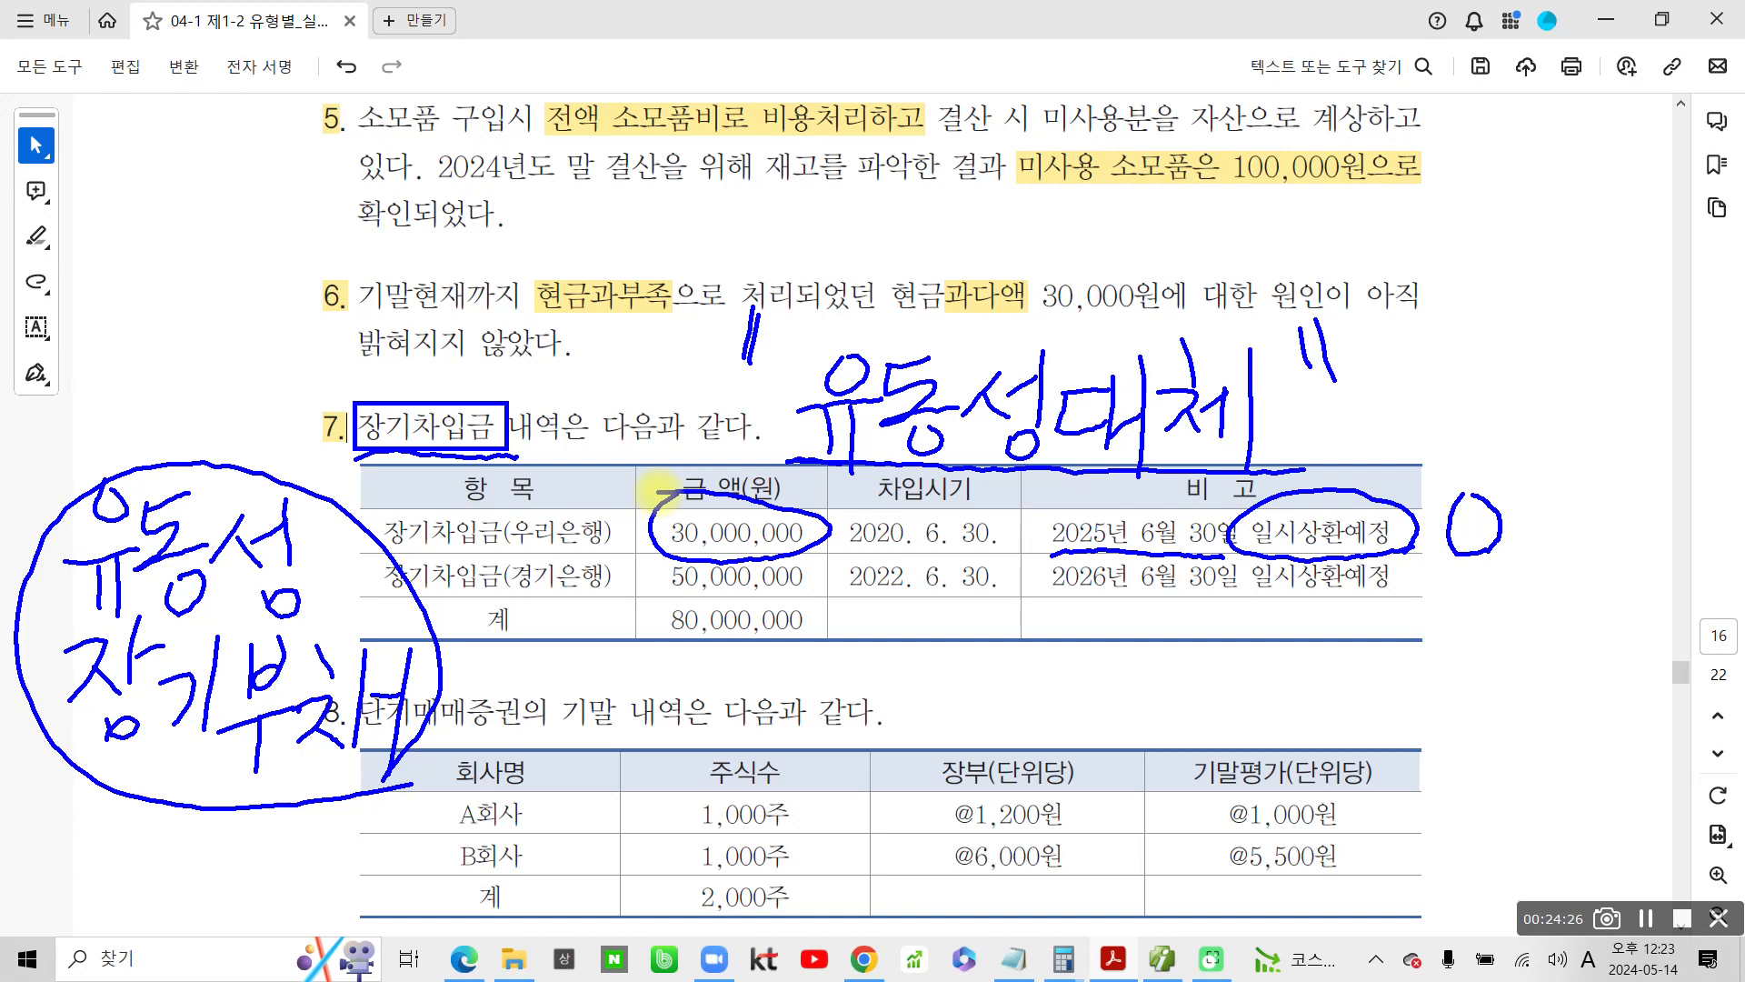
{"action": "mouse_move", "coordinate": [1016, 612]}
{"action": "left_mouse_down"}
{"action": "mouse_move", "coordinate": [1095, 592]}
{"action": "mouse_move", "coordinate": [1244, 599]}
{"action": "left_mouse_up"}
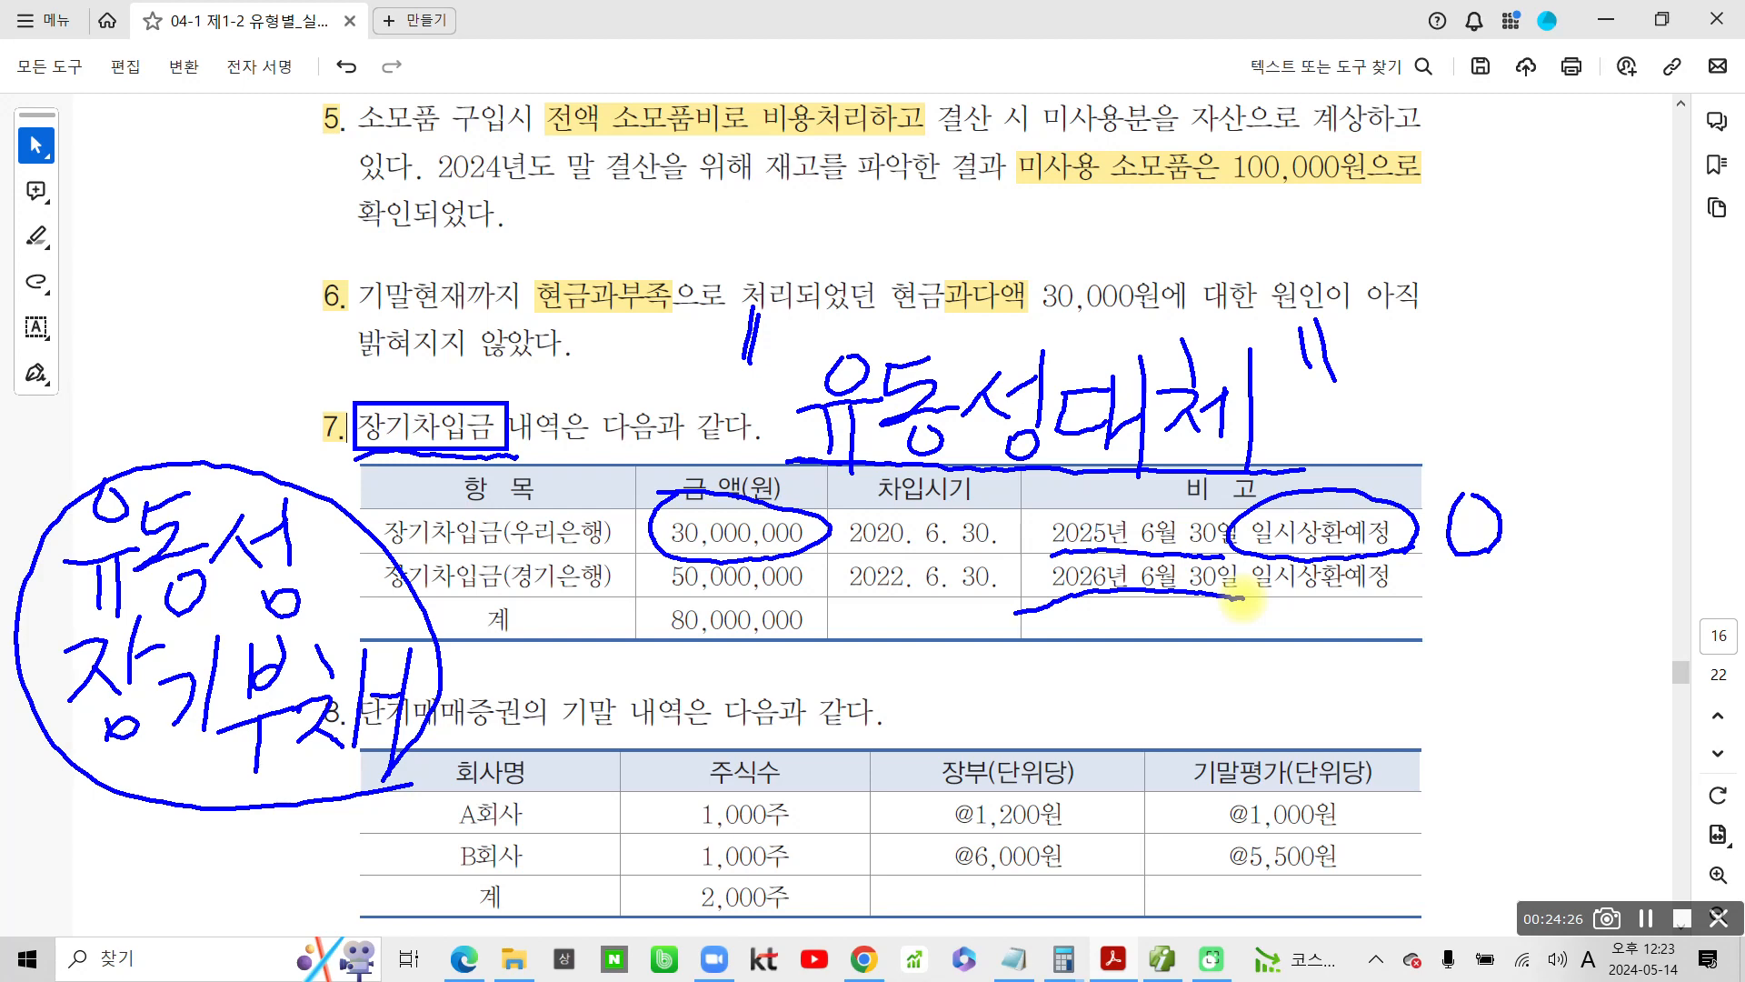
{"action": "mouse_move", "coordinate": [1482, 572]}
{"action": "left_mouse_down"}
{"action": "mouse_move", "coordinate": [1416, 619]}
{"action": "mouse_move", "coordinate": [1487, 629]}
{"action": "left_mouse_up"}
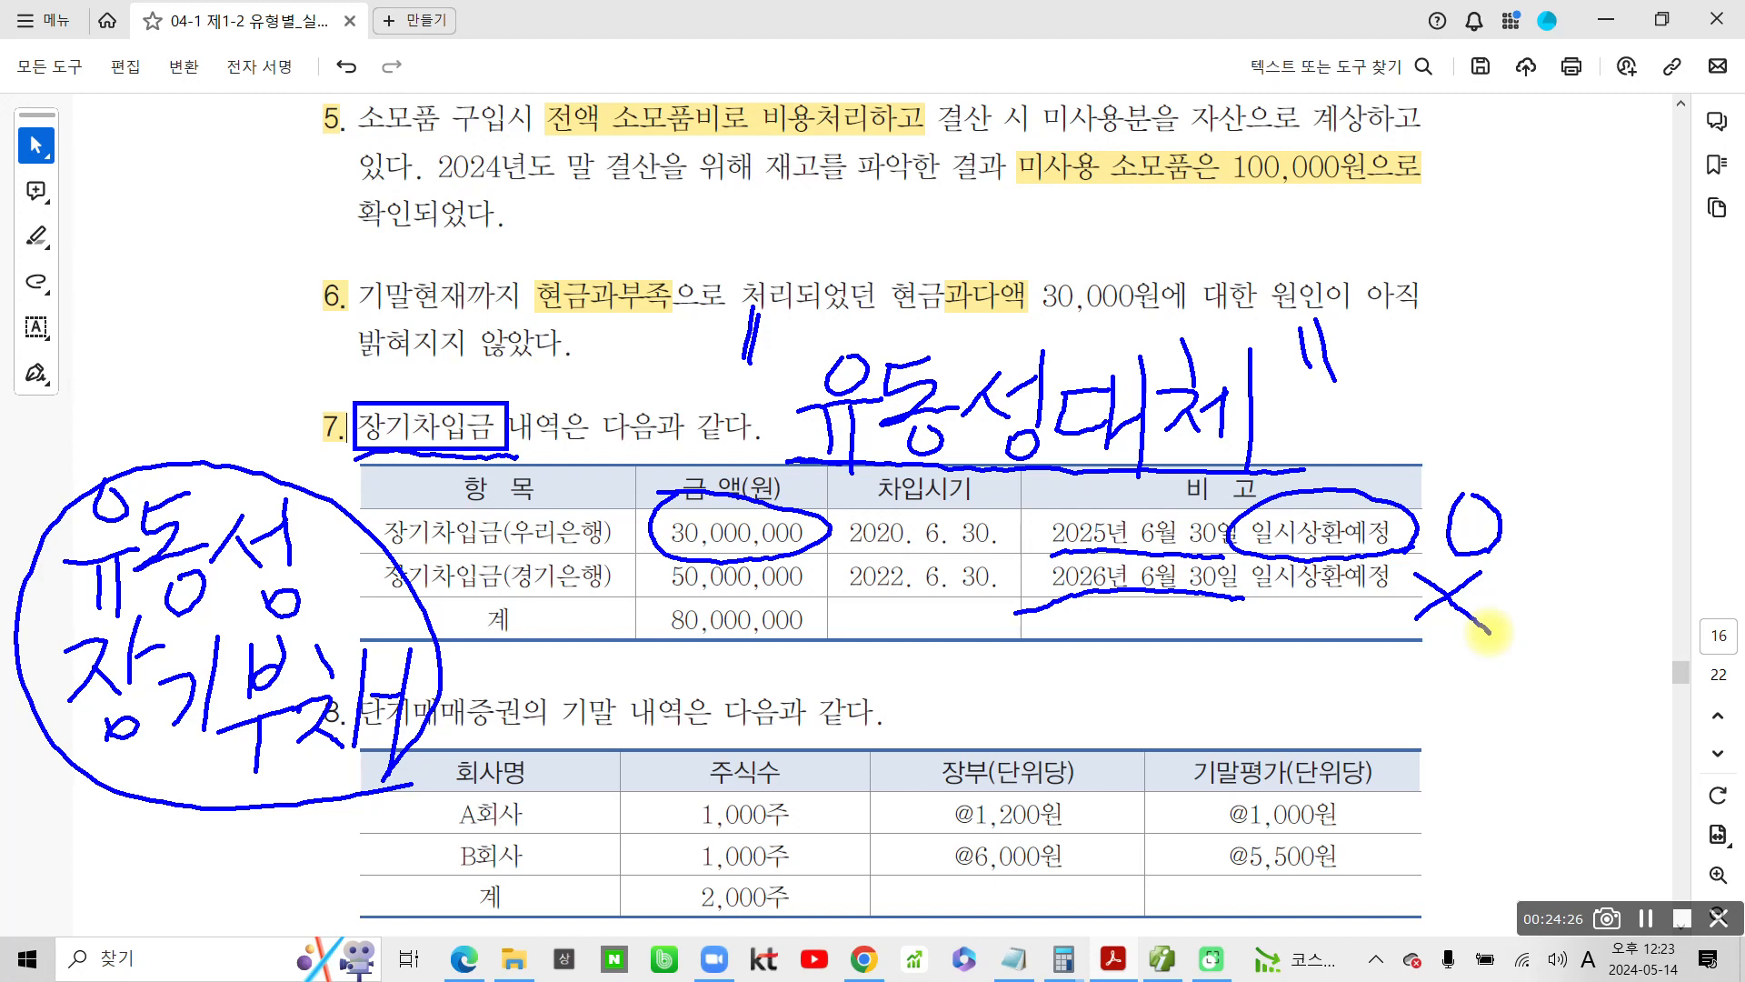
Handwrite 결산 in a box and 12월 31일 above problem 7, then underline and circle the date
{"action": "mouse_move", "coordinate": [119, 198]}
{"action": "left_mouse_down"}
{"action": "mouse_move", "coordinate": [134, 273]}
{"action": "mouse_move", "coordinate": [214, 223]}
{"action": "mouse_move", "coordinate": [212, 263]}
{"action": "left_mouse_up"}
{"action": "mouse_move", "coordinate": [173, 279]}
{"action": "left_mouse_down"}
{"action": "mouse_move", "coordinate": [215, 268]}
{"action": "mouse_move", "coordinate": [234, 338]}
{"action": "left_mouse_up"}
{"action": "left_click_drag", "start_coordinate": [271, 205], "coordinate": [233, 292]}
{"action": "left_click_drag", "start_coordinate": [258, 235], "coordinate": [296, 263]}
{"action": "mouse_move", "coordinate": [313, 153]}
{"action": "left_mouse_down"}
{"action": "mouse_move", "coordinate": [312, 238]}
{"action": "mouse_move", "coordinate": [347, 244]}
{"action": "mouse_move", "coordinate": [289, 318]}
{"action": "mouse_move", "coordinate": [323, 323]}
{"action": "mouse_move", "coordinate": [114, 295]}
{"action": "mouse_move", "coordinate": [374, 168]}
{"action": "mouse_move", "coordinate": [355, 343]}
{"action": "left_mouse_up"}
{"action": "mouse_move", "coordinate": [450, 199]}
{"action": "left_mouse_down"}
{"action": "mouse_move", "coordinate": [450, 273]}
{"action": "mouse_move", "coordinate": [498, 259]}
{"action": "left_mouse_up"}
{"action": "left_click_drag", "start_coordinate": [545, 180], "coordinate": [568, 182]}
{"action": "left_click_drag", "start_coordinate": [513, 233], "coordinate": [559, 229]}
{"action": "left_click_drag", "start_coordinate": [602, 165], "coordinate": [607, 205]}
{"action": "left_click_drag", "start_coordinate": [582, 224], "coordinate": [629, 235]}
{"action": "mouse_move", "coordinate": [629, 238]}
{"action": "left_mouse_down"}
{"action": "mouse_move", "coordinate": [568, 282]}
{"action": "mouse_move", "coordinate": [648, 296]}
{"action": "left_mouse_up"}
{"action": "mouse_move", "coordinate": [650, 190]}
{"action": "left_mouse_down"}
{"action": "mouse_move", "coordinate": [700, 216]}
{"action": "mouse_move", "coordinate": [672, 261]}
{"action": "left_mouse_up"}
{"action": "left_click_drag", "start_coordinate": [720, 171], "coordinate": [729, 247]}
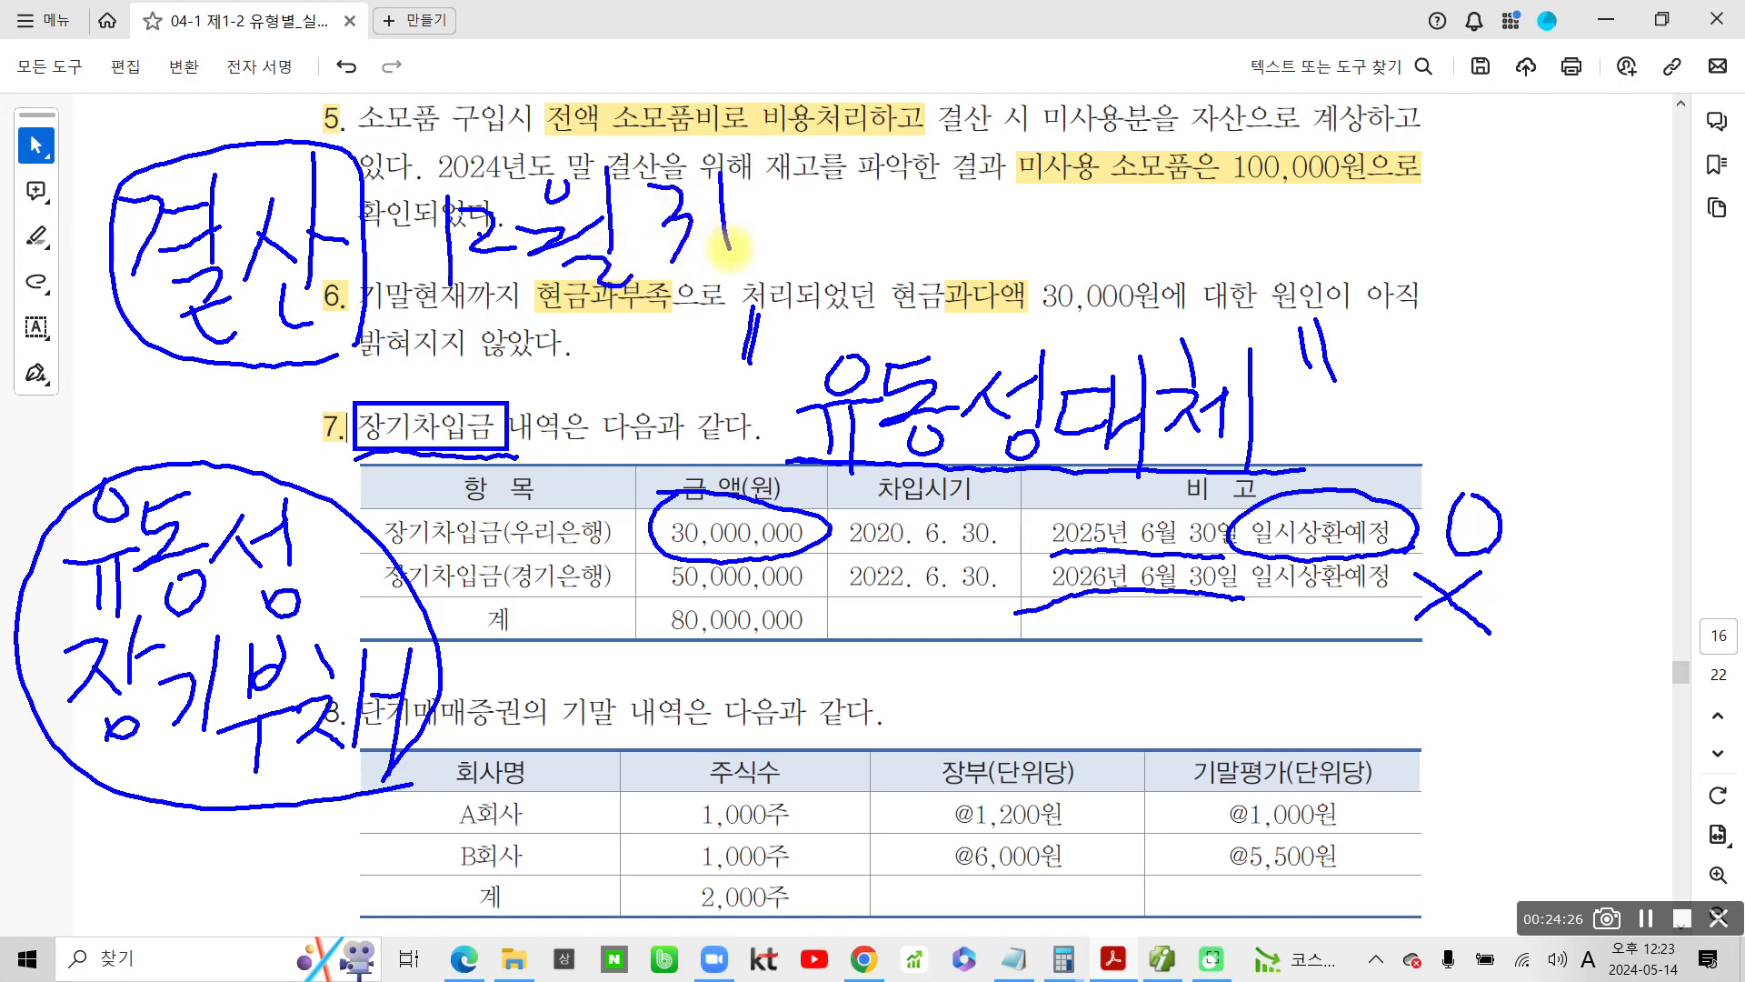
{"action": "mouse_move", "coordinate": [787, 153]}
{"action": "left_mouse_down"}
{"action": "mouse_move", "coordinate": [764, 196]}
{"action": "mouse_move", "coordinate": [789, 160]}
{"action": "left_mouse_up"}
{"action": "left_click_drag", "start_coordinate": [824, 124], "coordinate": [828, 200]}
{"action": "mouse_move", "coordinate": [793, 206]}
{"action": "left_mouse_down"}
{"action": "mouse_move", "coordinate": [834, 220]}
{"action": "mouse_move", "coordinate": [400, 320]}
{"action": "left_mouse_up"}
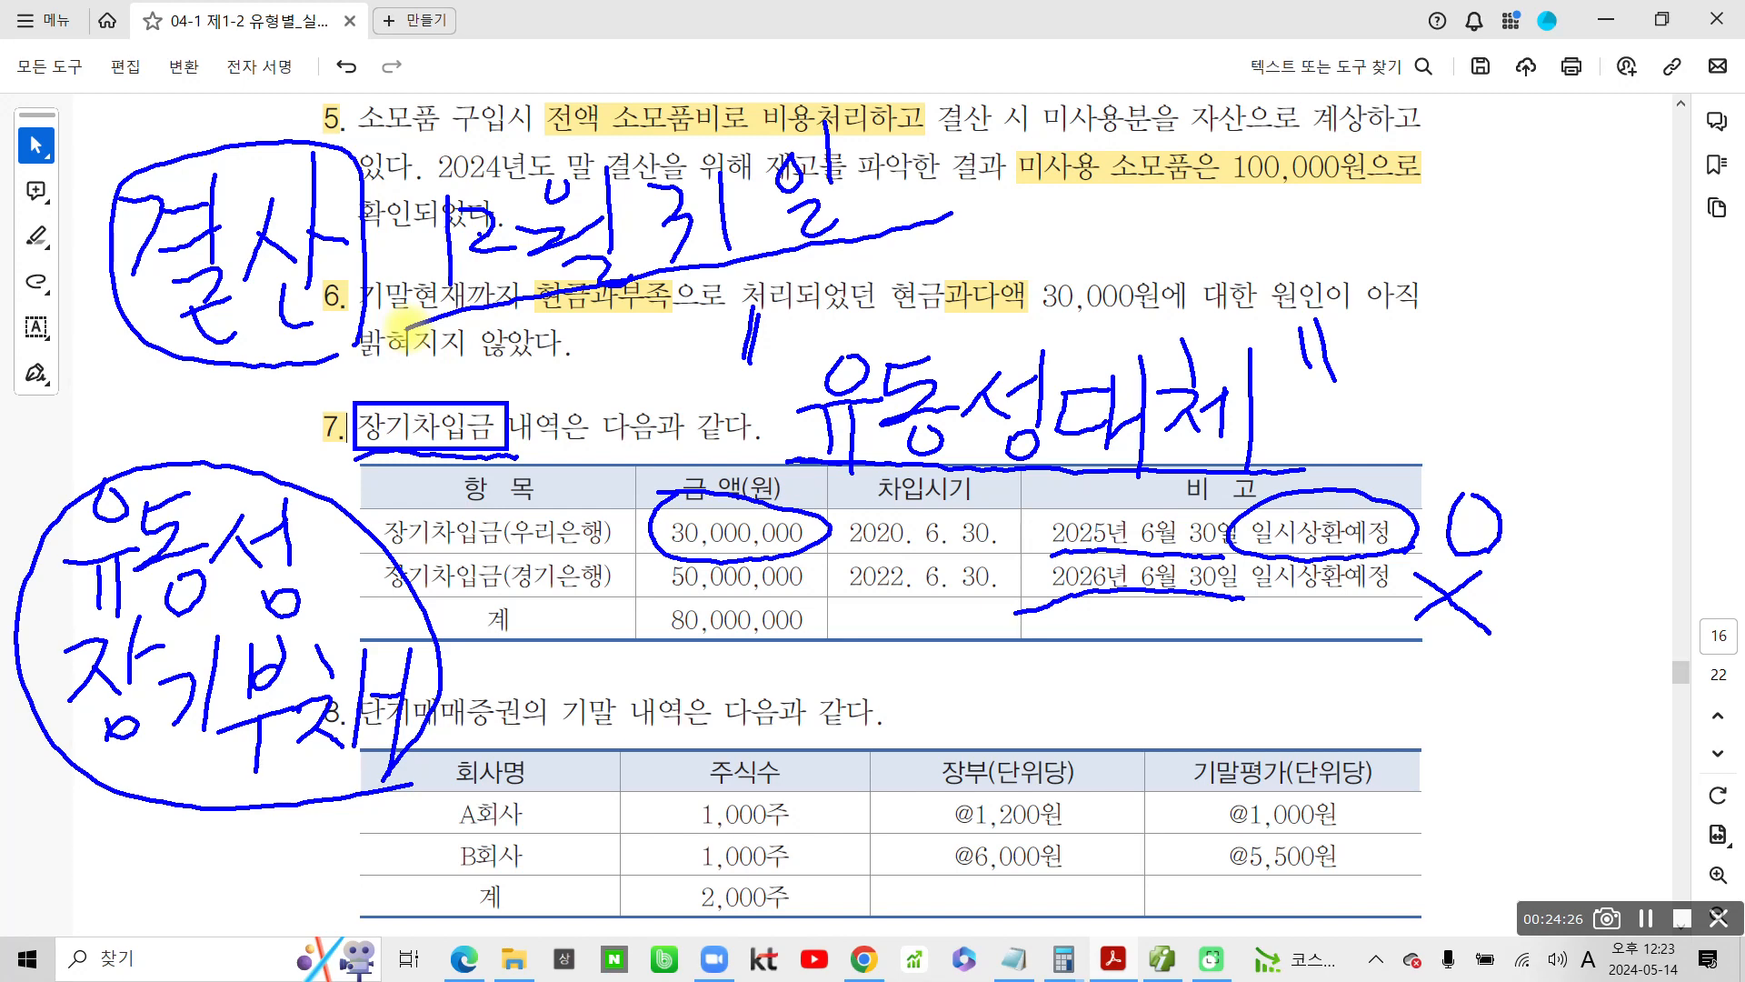
{"action": "mouse_move", "coordinate": [407, 218]}
{"action": "left_mouse_down"}
{"action": "mouse_move", "coordinate": [472, 164]}
{"action": "mouse_move", "coordinate": [800, 118]}
{"action": "mouse_move", "coordinate": [713, 277]}
{"action": "left_mouse_up"}
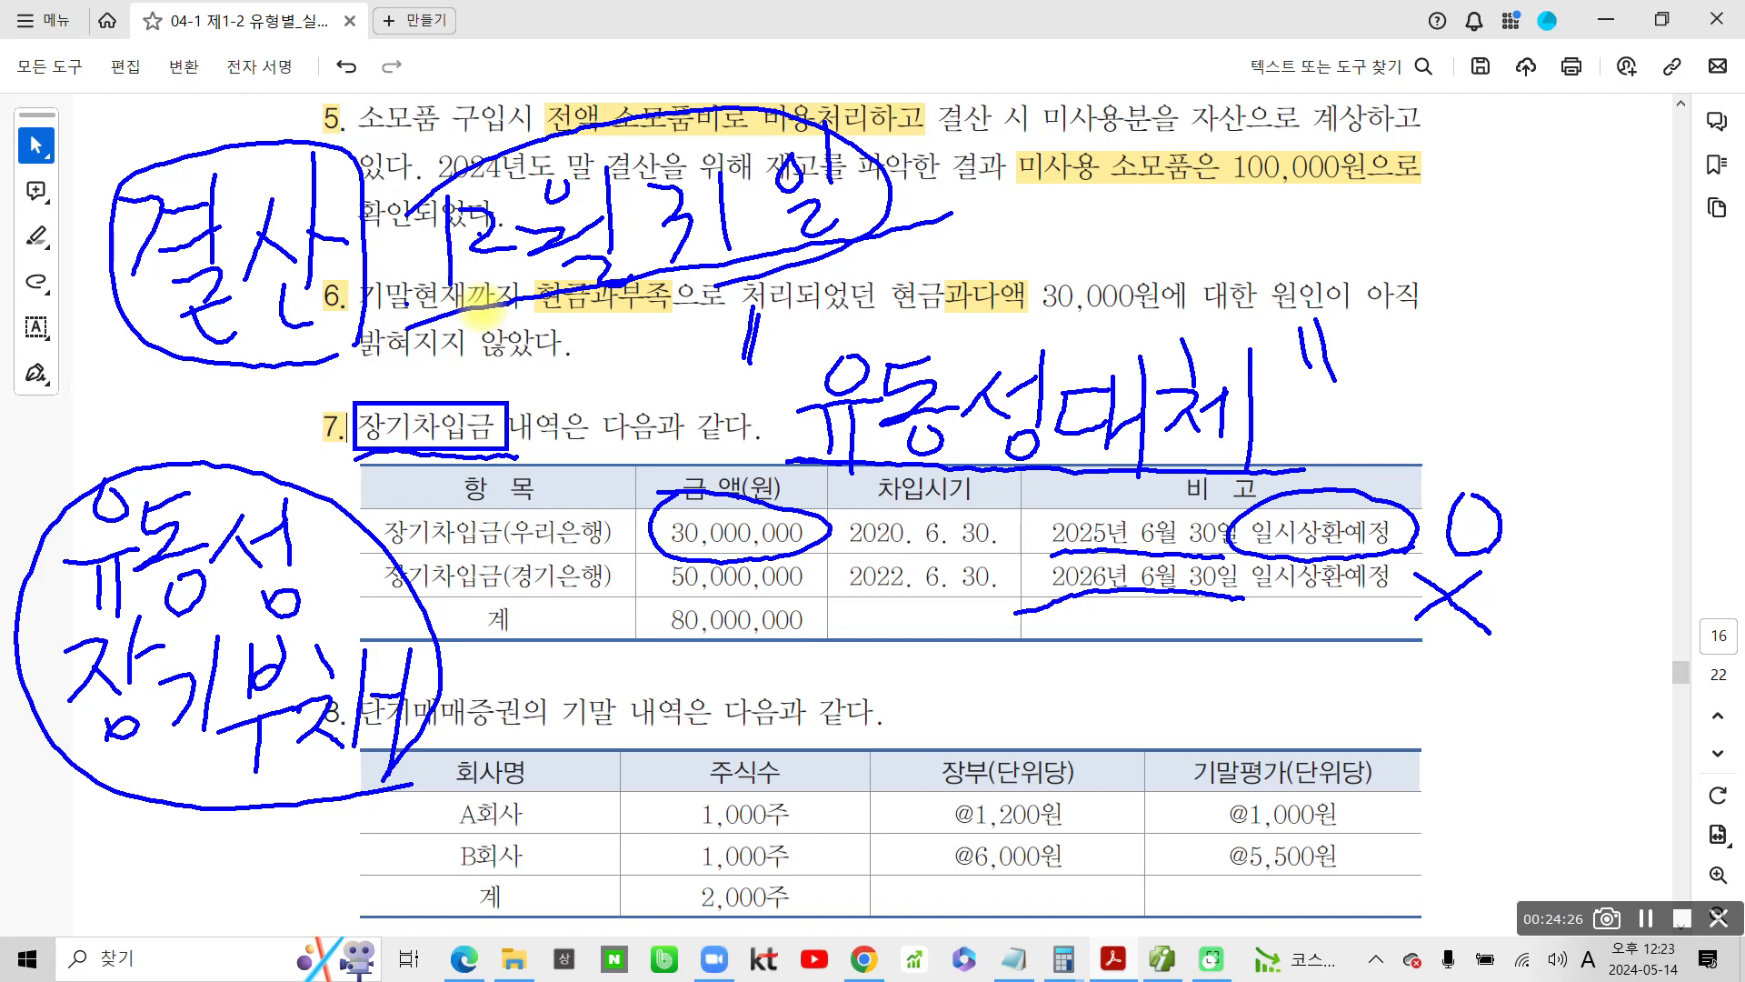
Mark 유동성장기부채 as credit 대) and 장기차입금 as debit 차) in red, circle 유동성대체, and clear the pen drawings
{"action": "mouse_move", "coordinate": [332, 827]}
{"action": "left_mouse_down"}
{"action": "mouse_move", "coordinate": [137, 831]}
{"action": "mouse_move", "coordinate": [364, 527]}
{"action": "mouse_move", "coordinate": [424, 625]}
{"action": "mouse_move", "coordinate": [55, 681]}
{"action": "mouse_move", "coordinate": [227, 468]}
{"action": "mouse_move", "coordinate": [355, 818]}
{"action": "left_mouse_up"}
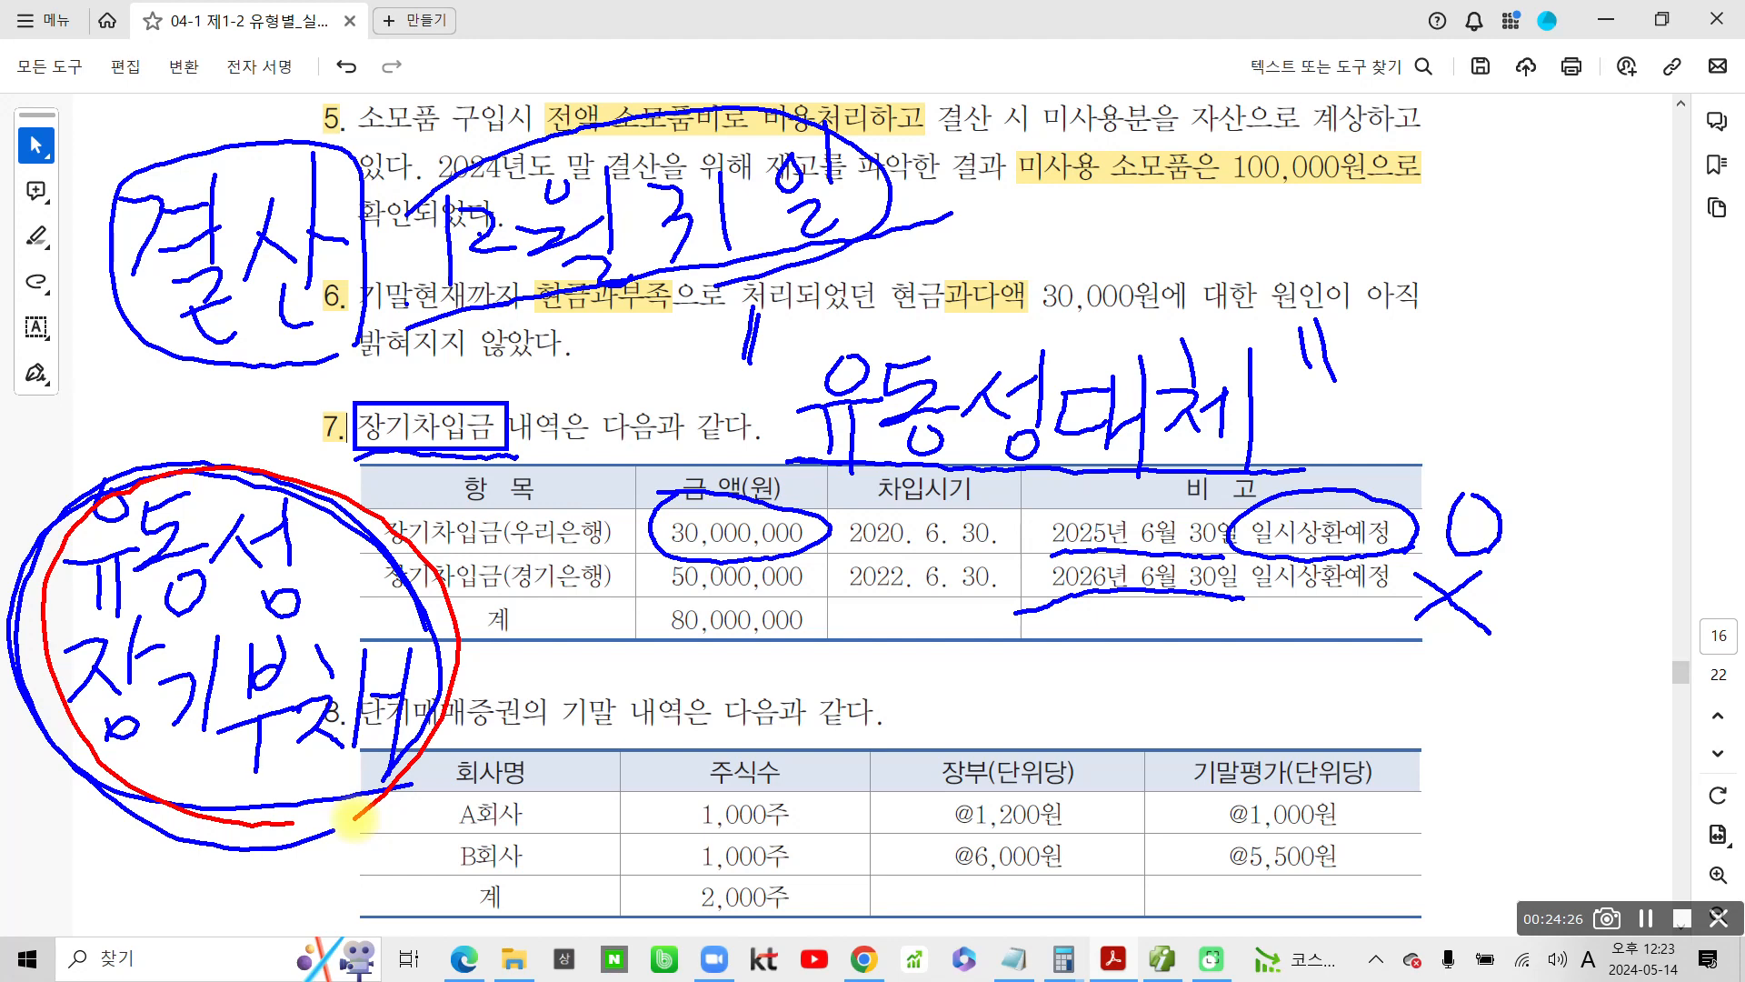
{"action": "mouse_move", "coordinate": [38, 443]}
{"action": "left_mouse_down"}
{"action": "mouse_move", "coordinate": [80, 437]}
{"action": "mouse_move", "coordinate": [86, 483]}
{"action": "mouse_move", "coordinate": [107, 452]}
{"action": "mouse_move", "coordinate": [113, 502]}
{"action": "left_mouse_up"}
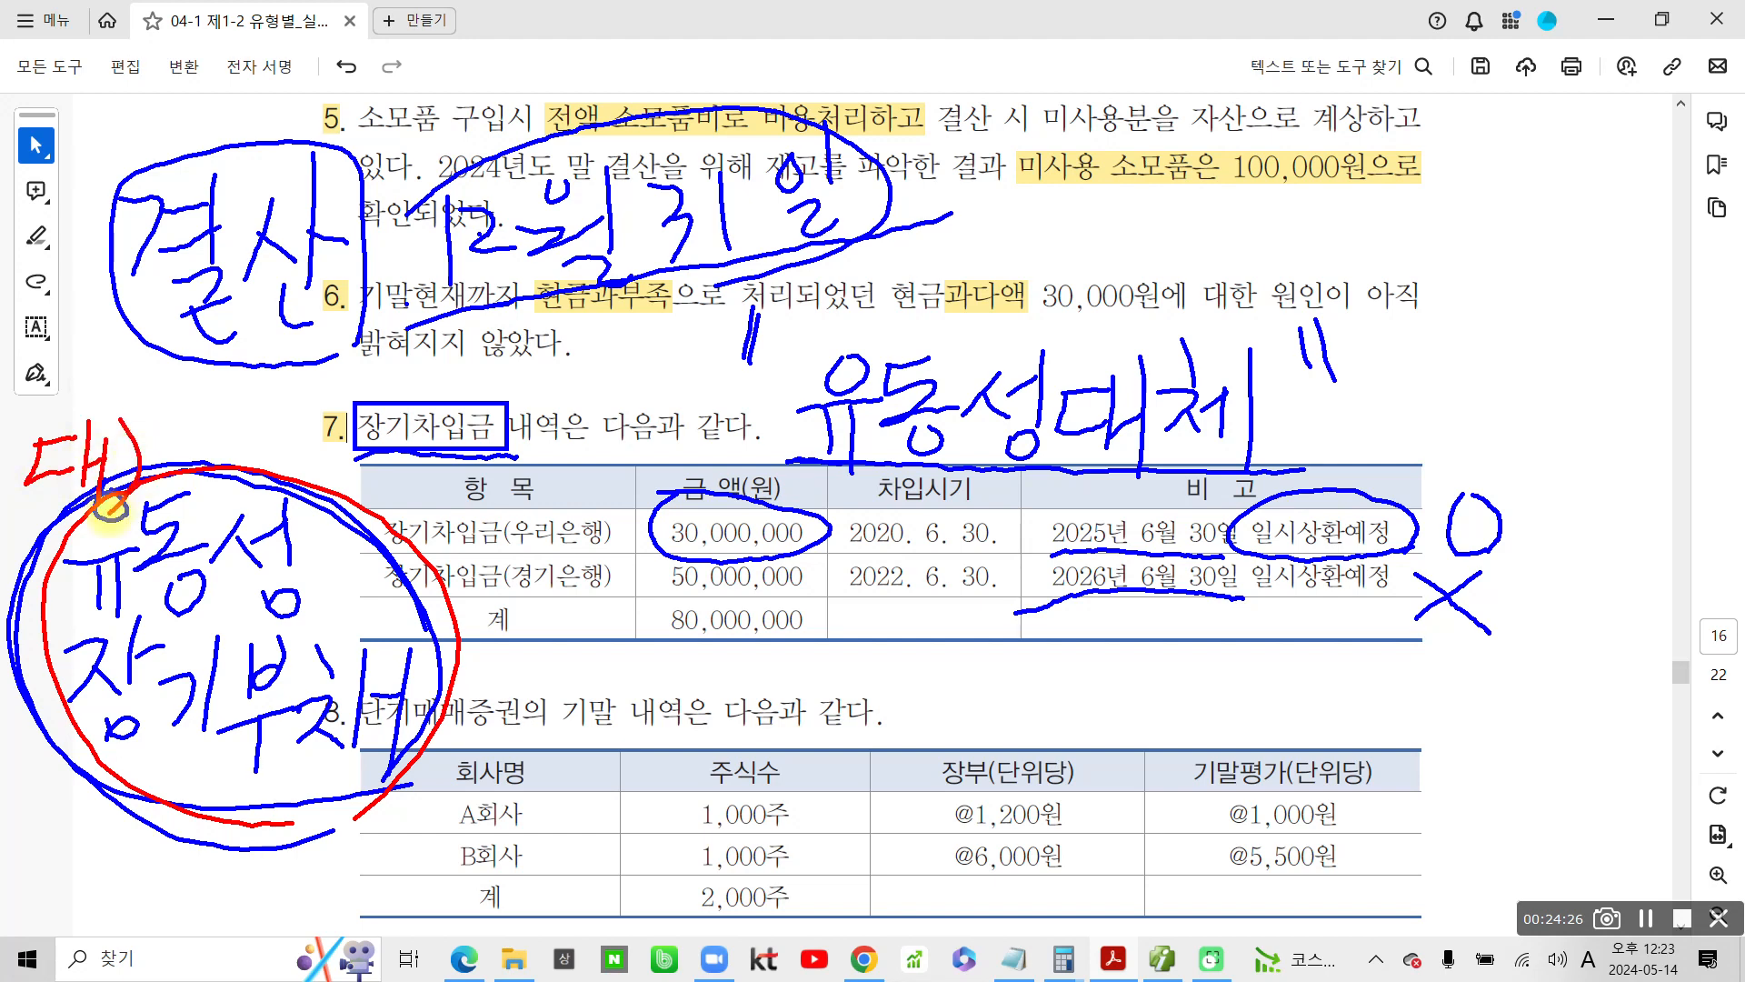
{"action": "mouse_move", "coordinate": [235, 365]}
{"action": "left_mouse_down"}
{"action": "mouse_move", "coordinate": [274, 363]}
{"action": "mouse_move", "coordinate": [225, 400]}
{"action": "mouse_move", "coordinate": [282, 422]}
{"action": "left_mouse_up"}
{"action": "mouse_move", "coordinate": [283, 393]}
{"action": "left_mouse_down"}
{"action": "mouse_move", "coordinate": [309, 404]}
{"action": "mouse_move", "coordinate": [289, 431]}
{"action": "mouse_move", "coordinate": [515, 449]}
{"action": "left_mouse_up"}
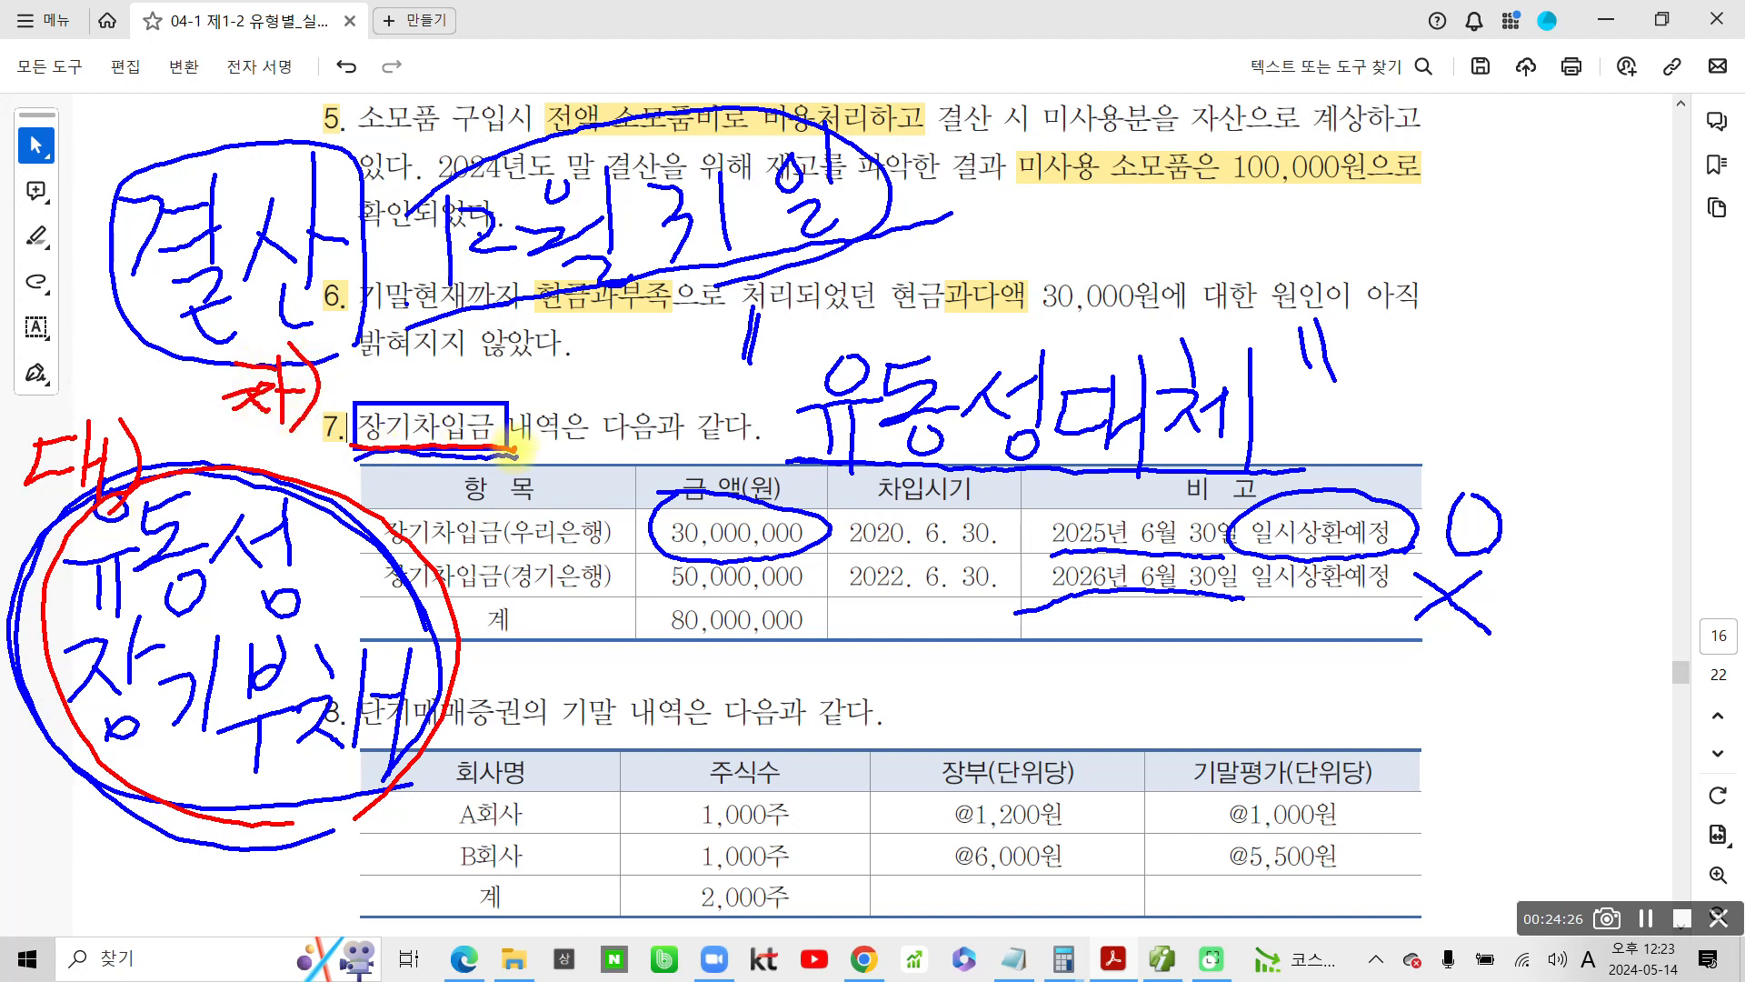
{"action": "left_click_drag", "start_coordinate": [509, 538], "coordinate": [452, 705]}
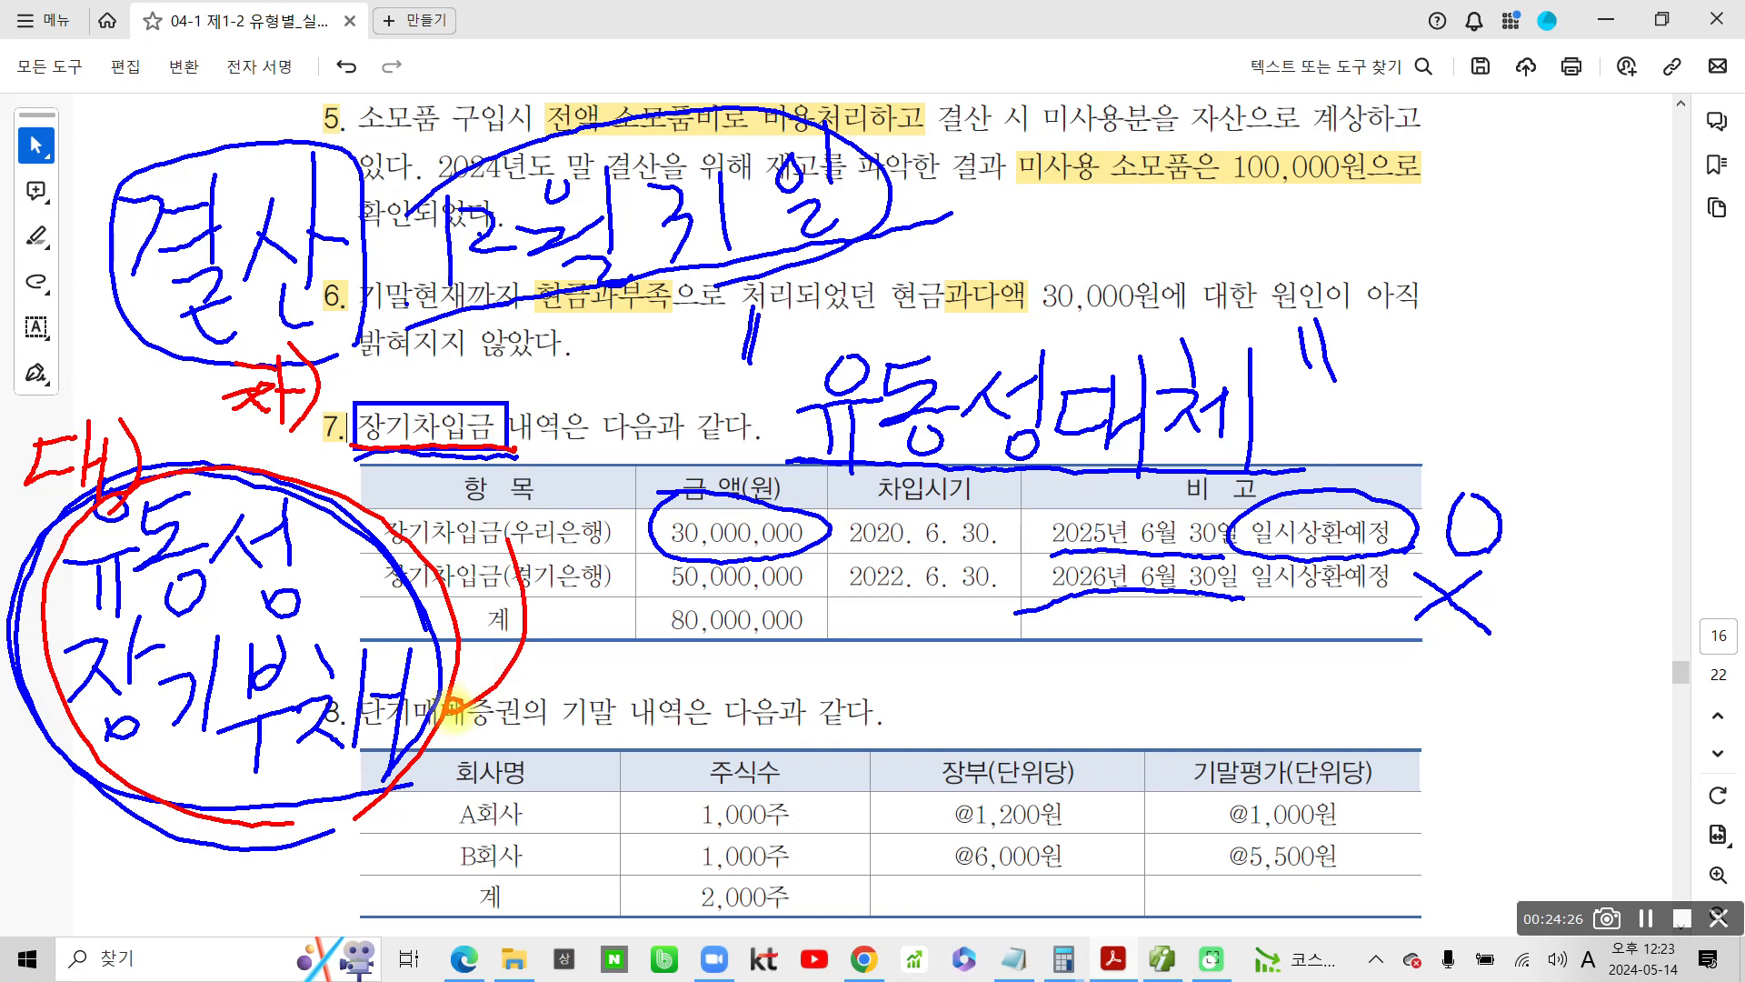
{"action": "mouse_move", "coordinate": [1077, 471]}
{"action": "left_mouse_down"}
{"action": "mouse_move", "coordinate": [1277, 465]}
{"action": "mouse_move", "coordinate": [1267, 493]}
{"action": "mouse_move", "coordinate": [918, 506]}
{"action": "mouse_move", "coordinate": [1266, 474]}
{"action": "left_mouse_up"}
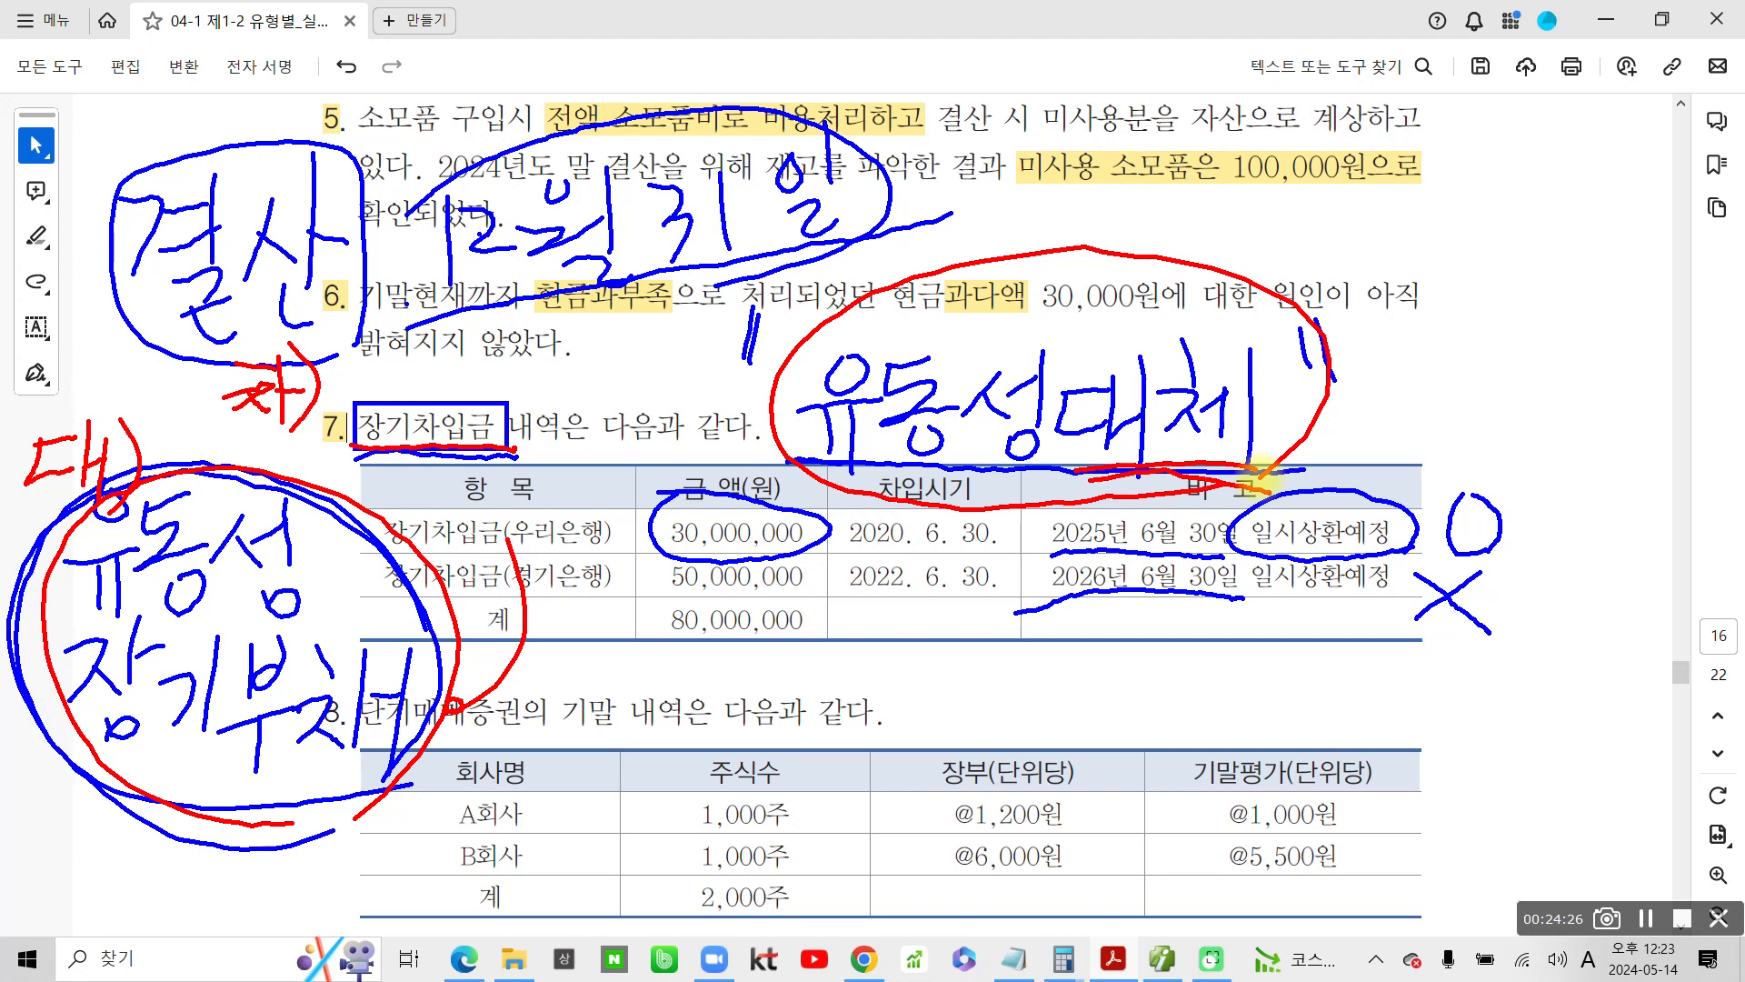
{"action": "left_click_drag", "start_coordinate": [255, 443], "coordinate": [464, 450]}
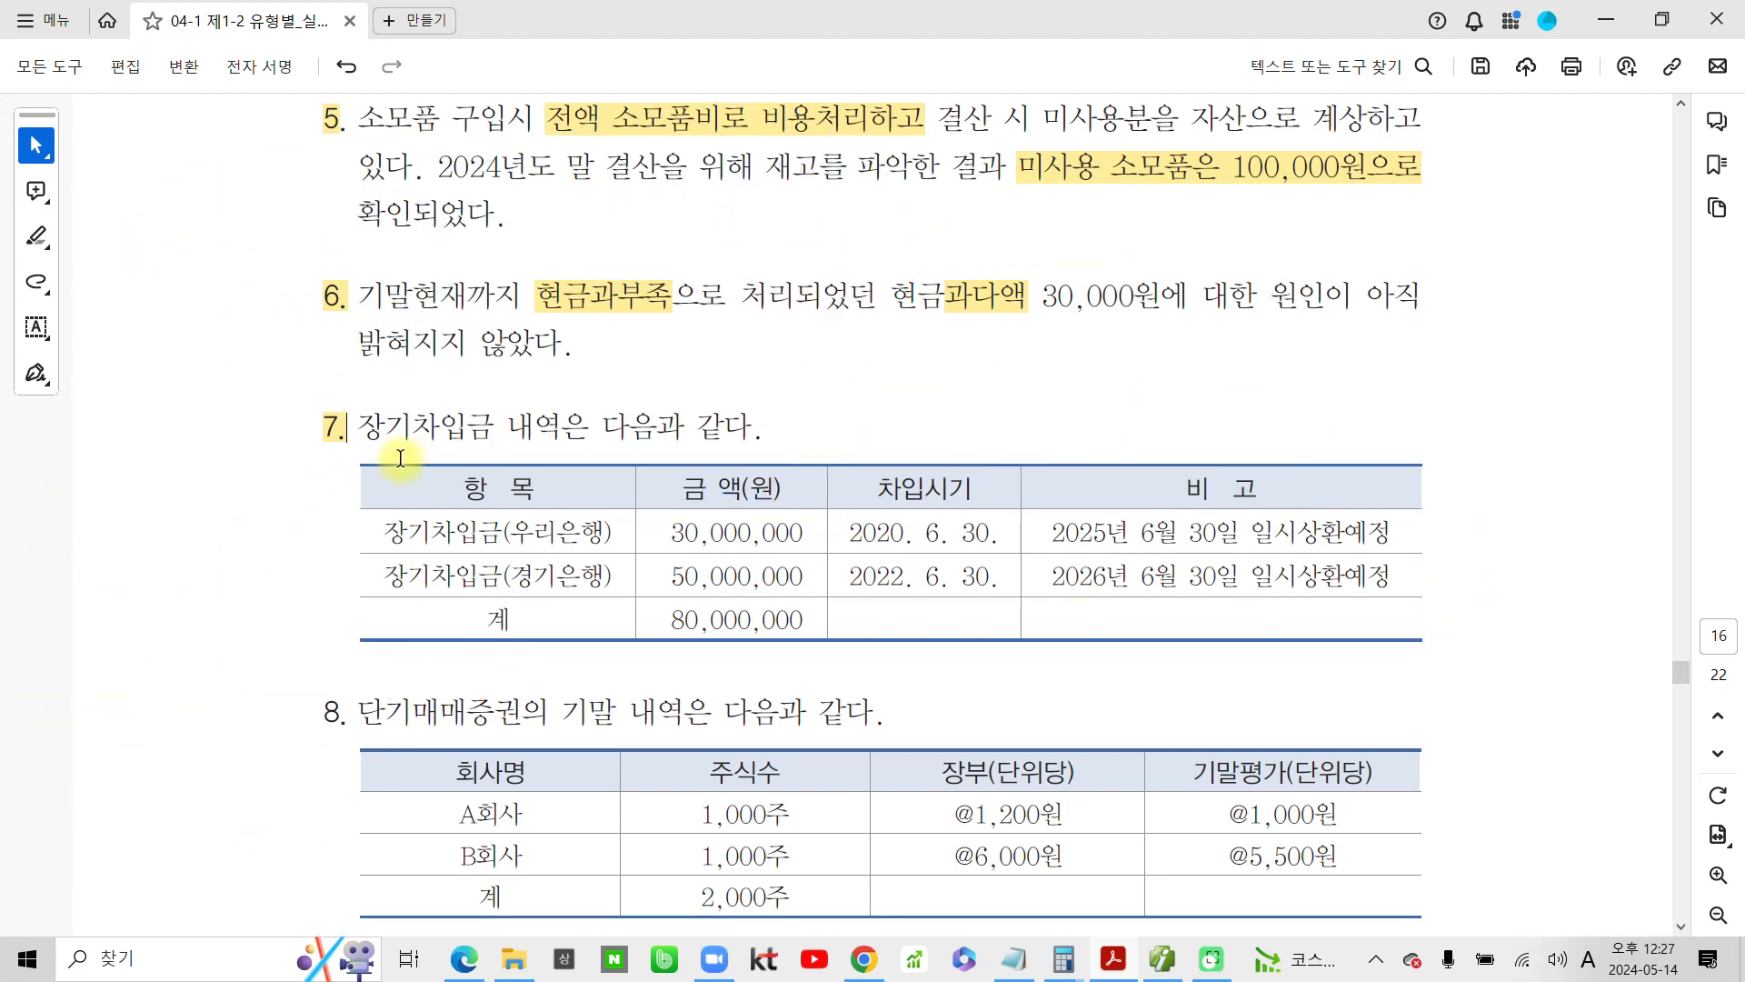
Switch to the accounting program and start a debit (차변) line for 장기차입금 in the 12/31 general voucher list
{"action": "left_click", "coordinate": [1165, 962]}
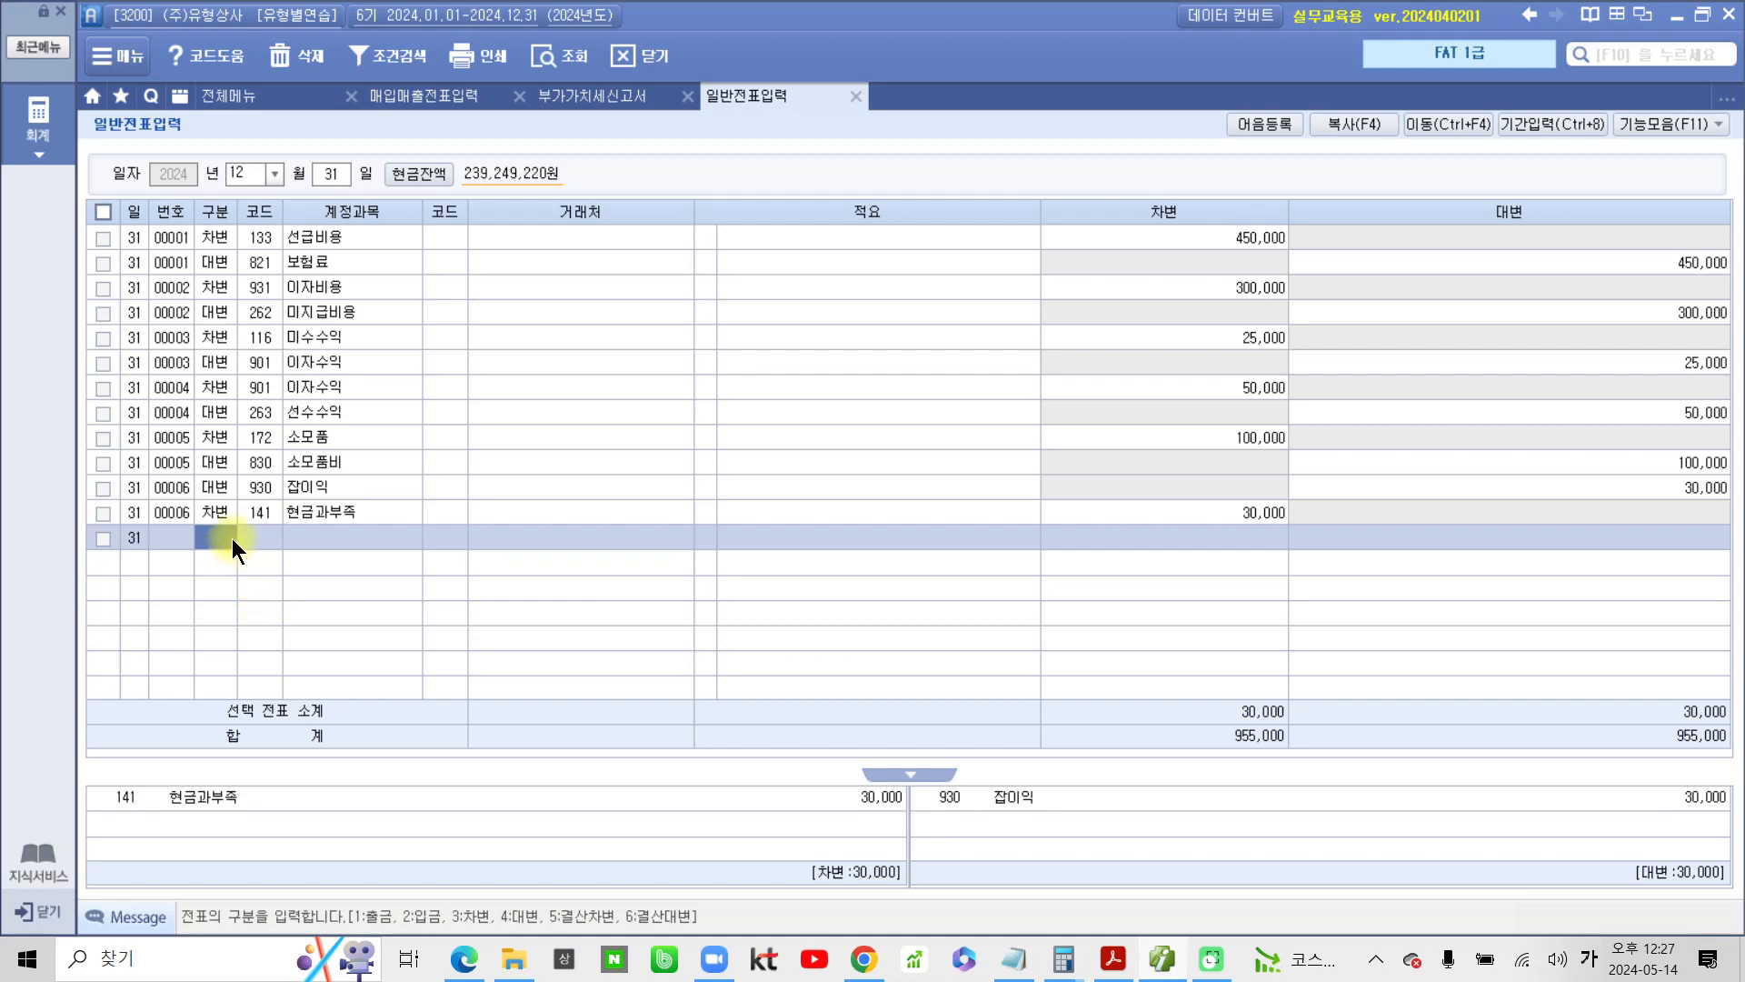
{"action": "type", "text": "3"}
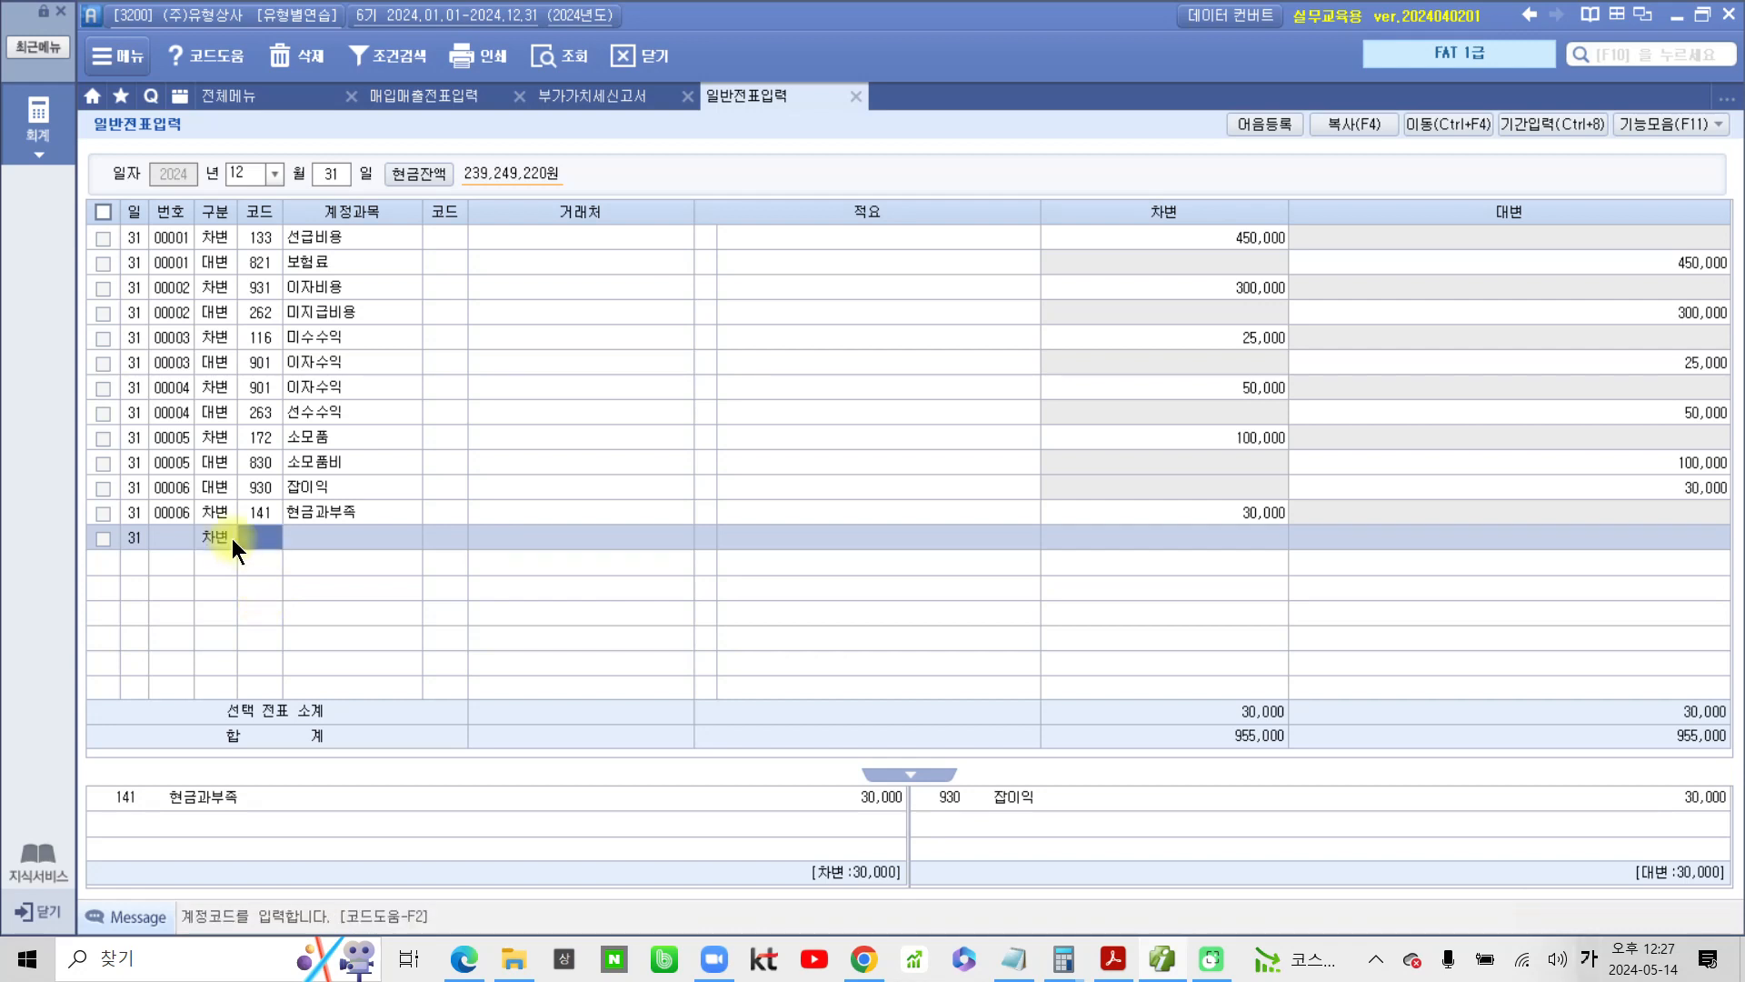
{"action": "type", "text": "장기"}
{"action": "key", "text": "Return"}
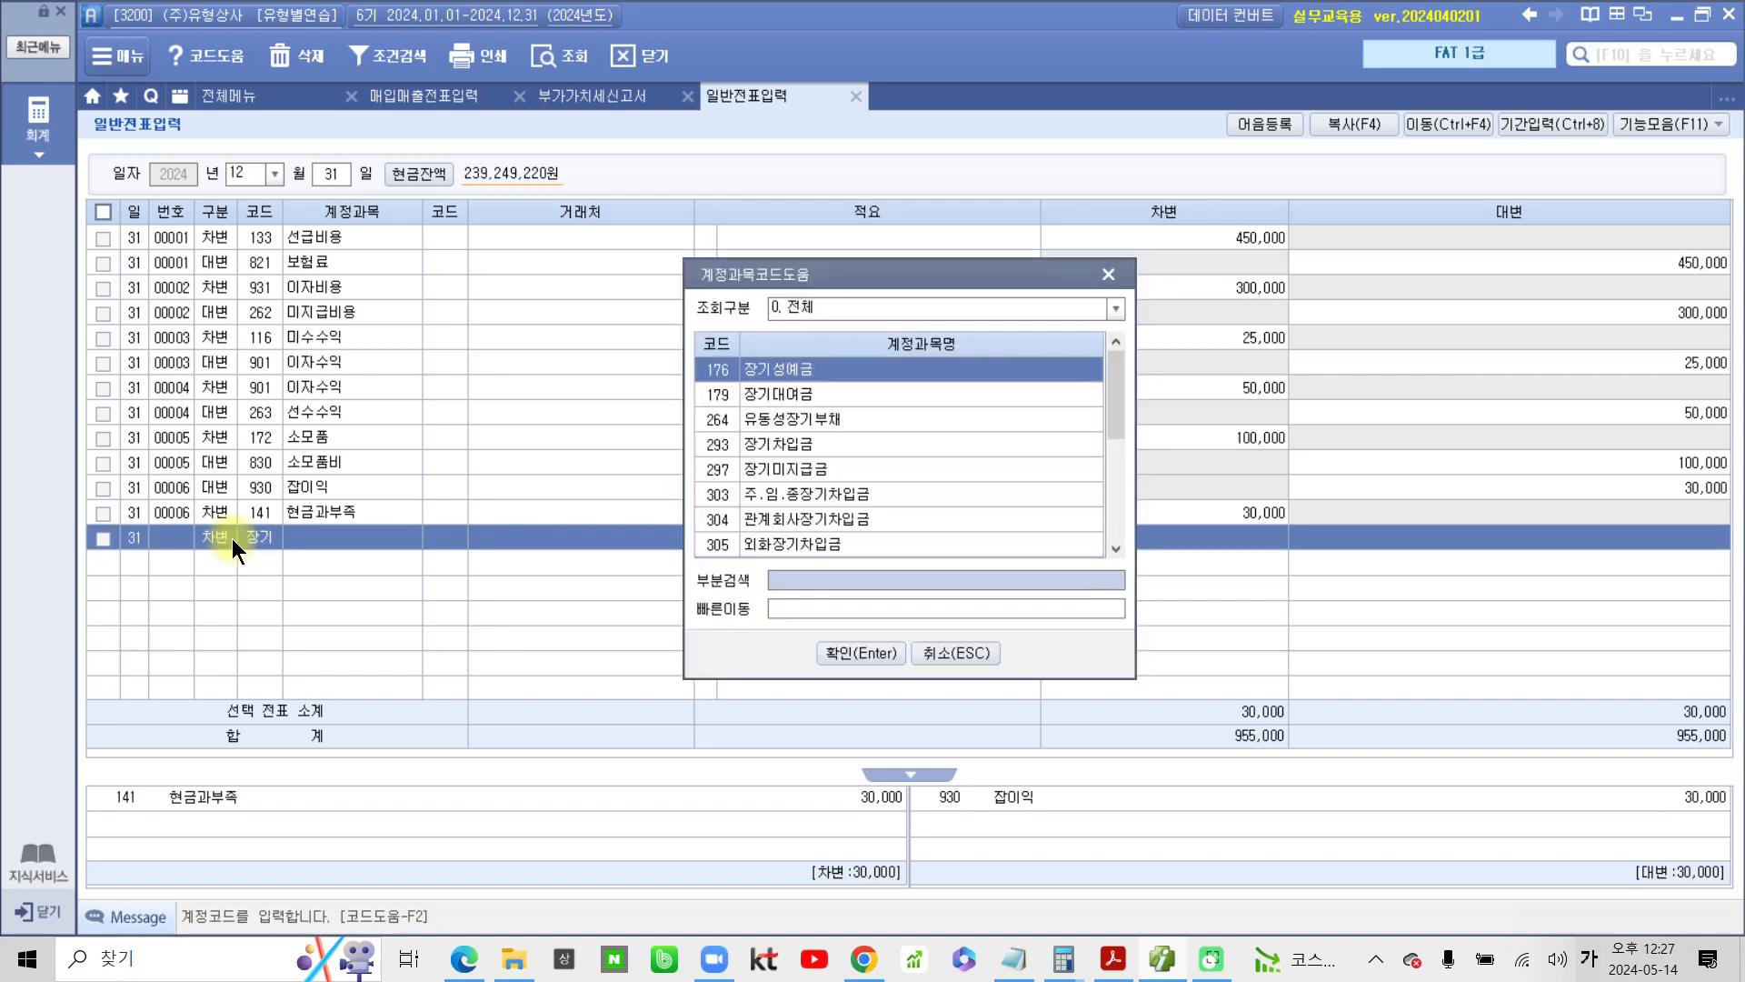
{"action": "key", "text": "Down"}
{"action": "key", "text": "Down"}
{"action": "key", "text": "Down"}
{"action": "key", "text": "Return"}
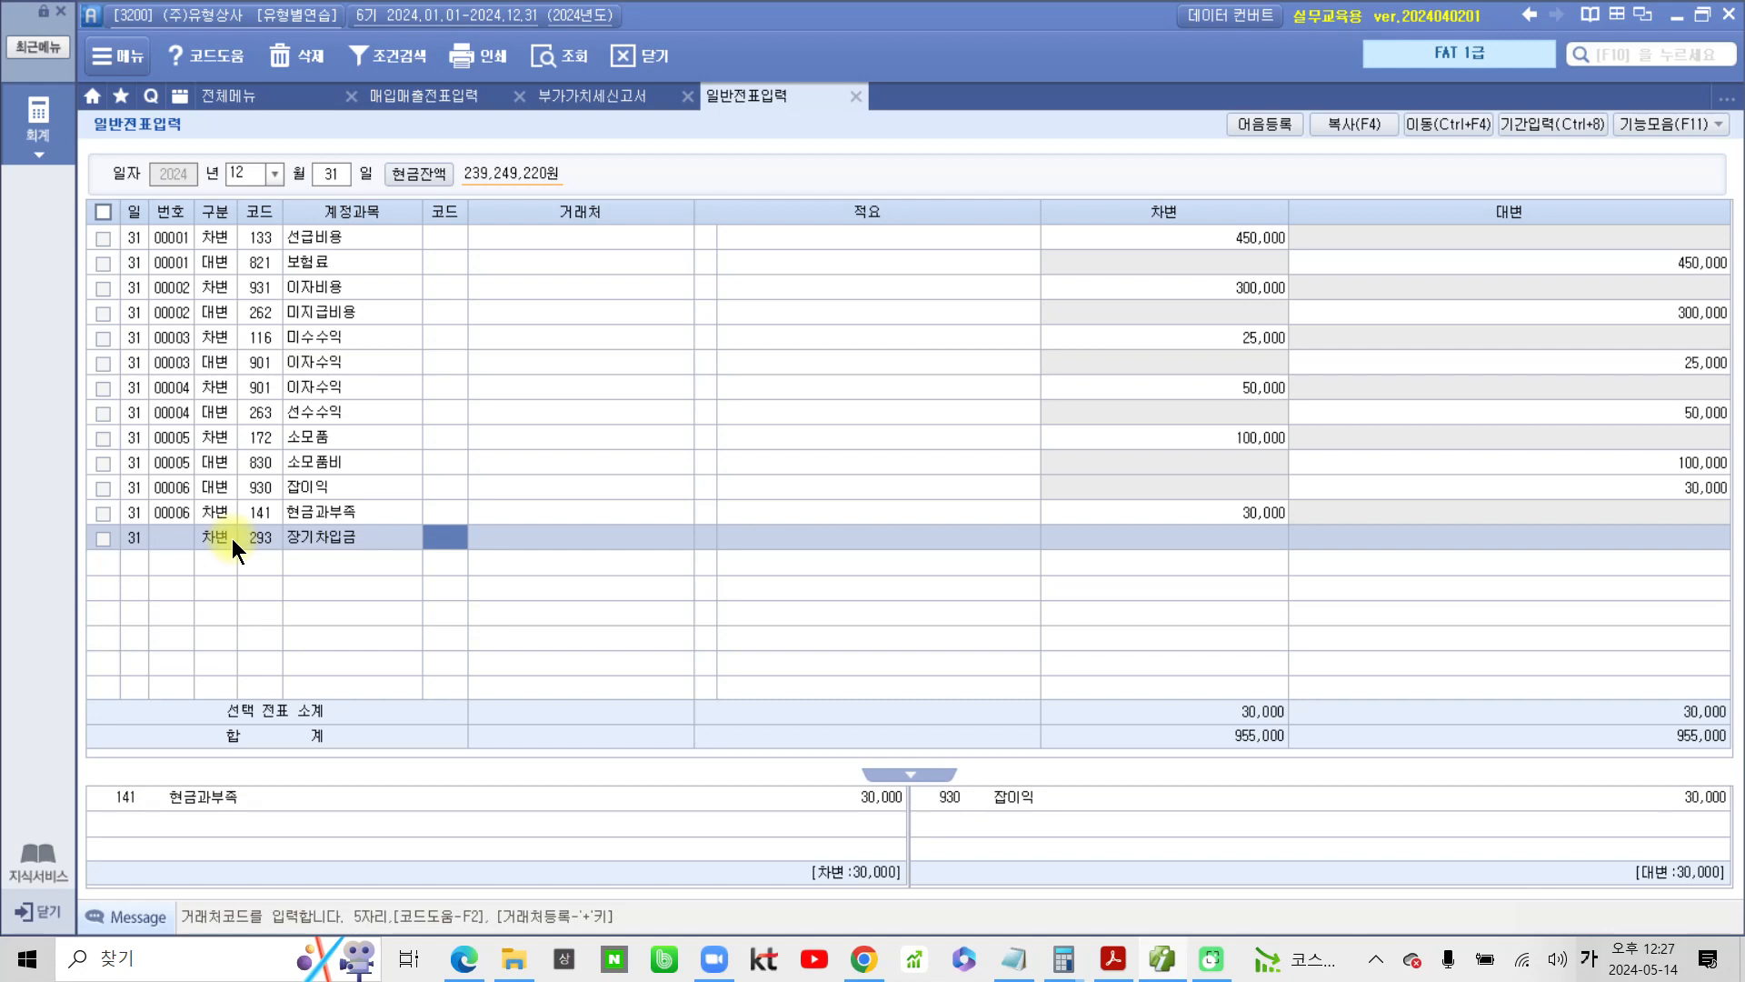
Set the 장기차입금 line's counterparty to 우리은행(차입금) and its debit amount to 30,000,000
{"action": "type", "text": "우리"}
{"action": "key", "text": "Return"}
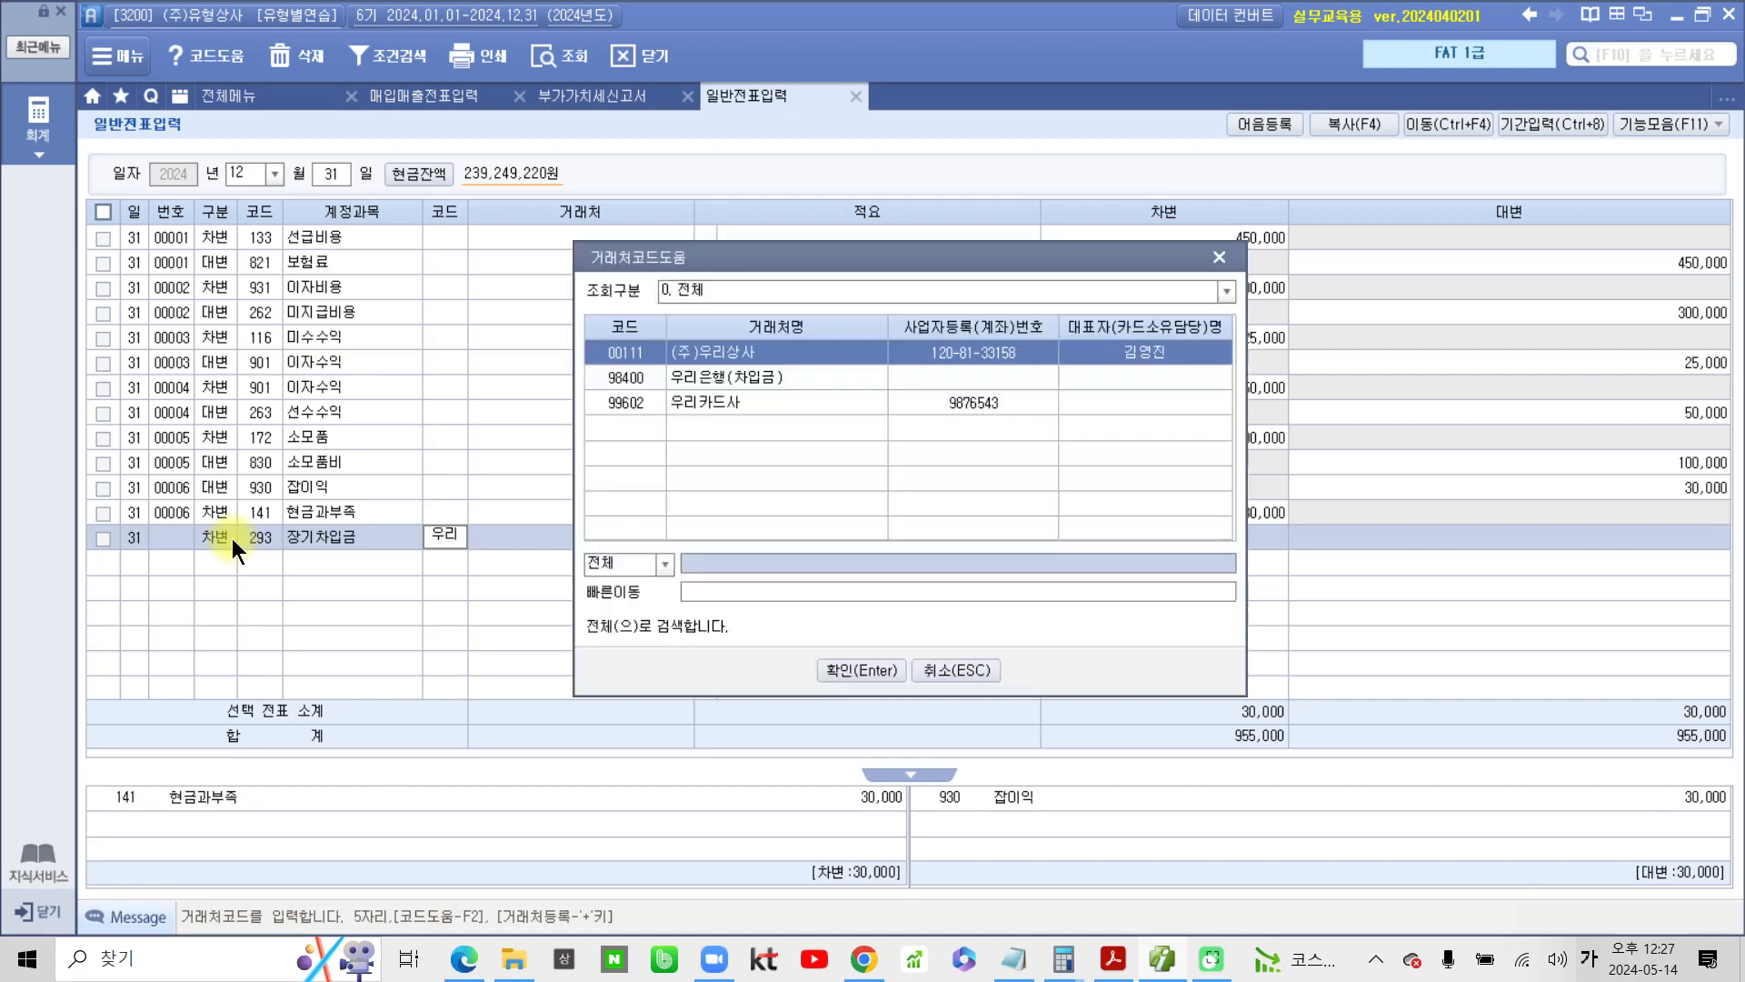
{"action": "key", "text": "Down"}
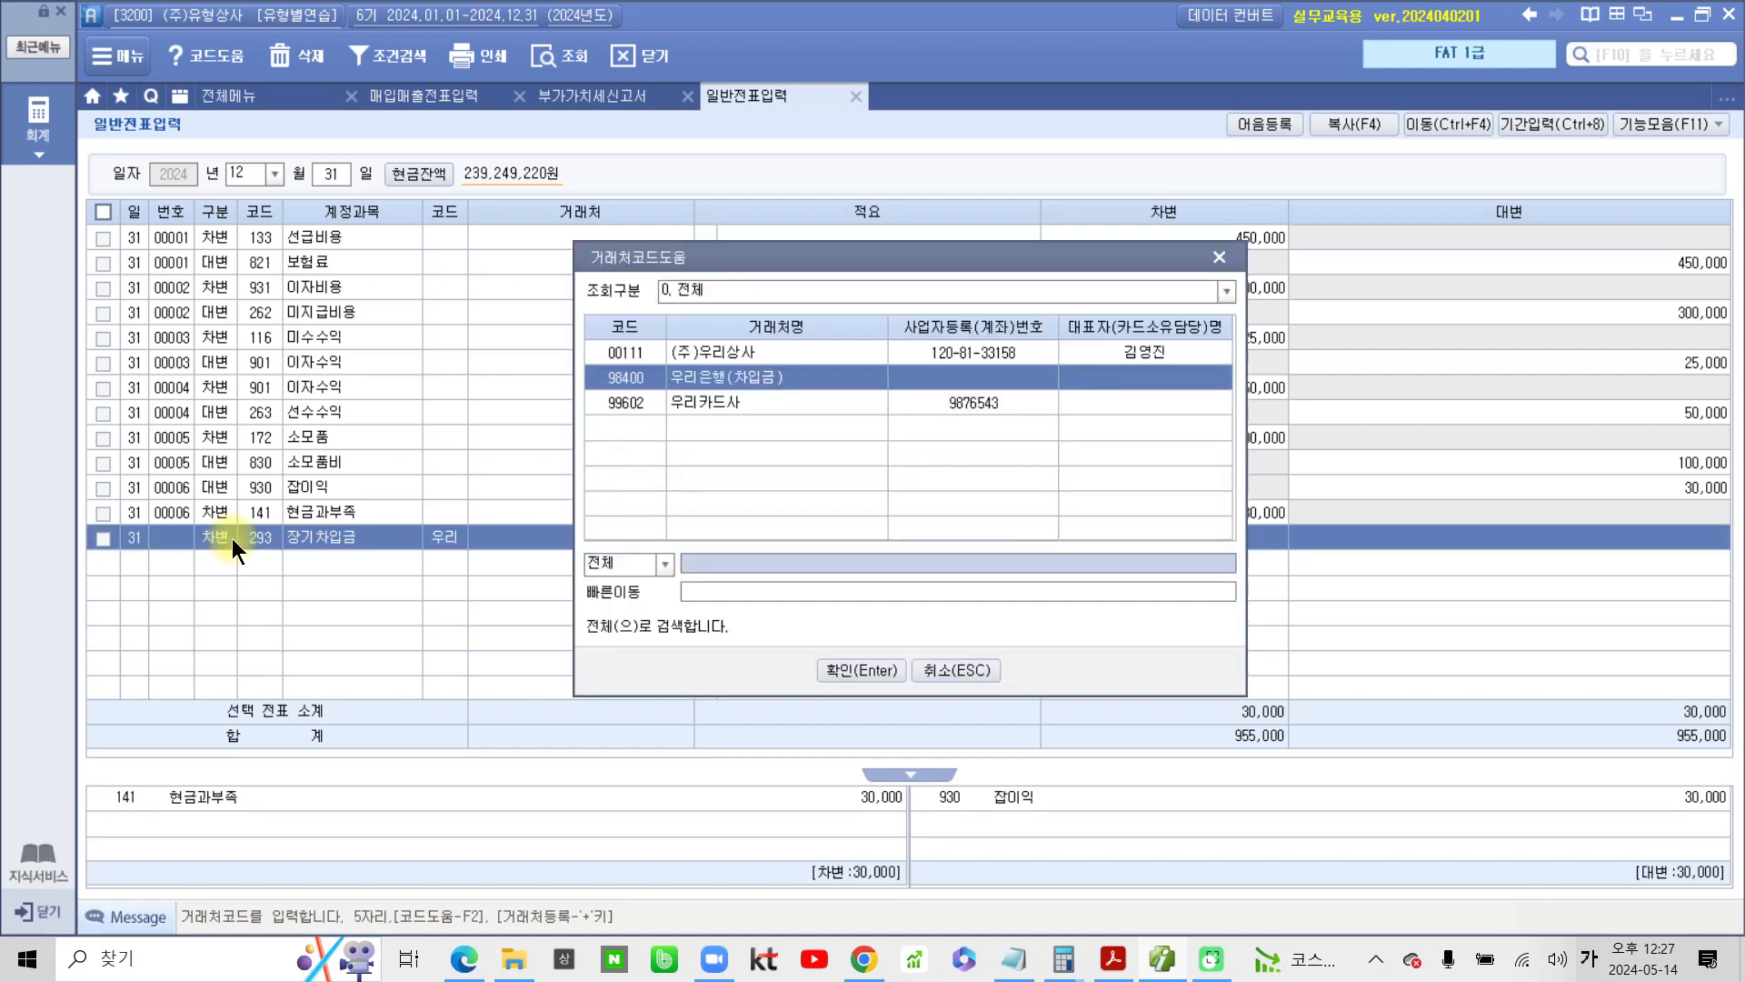
{"action": "key", "text": "Return"}
{"action": "key", "text": "Return"}
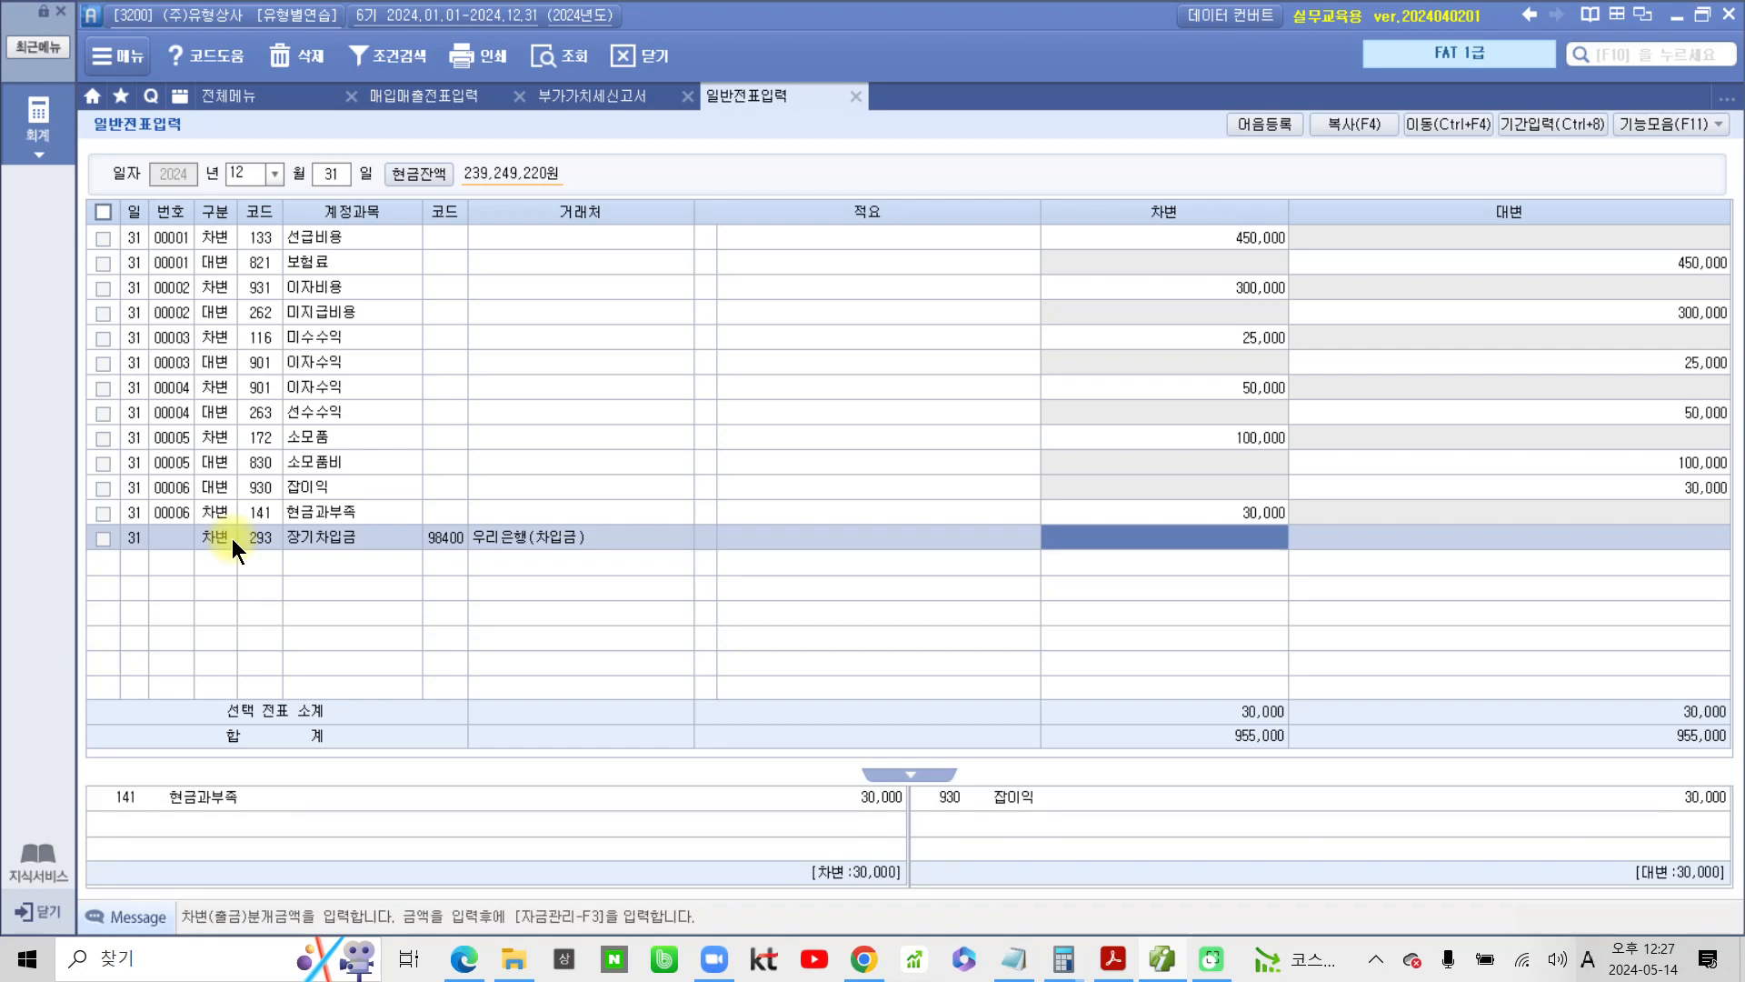
{"action": "type", "text": "30000000"}
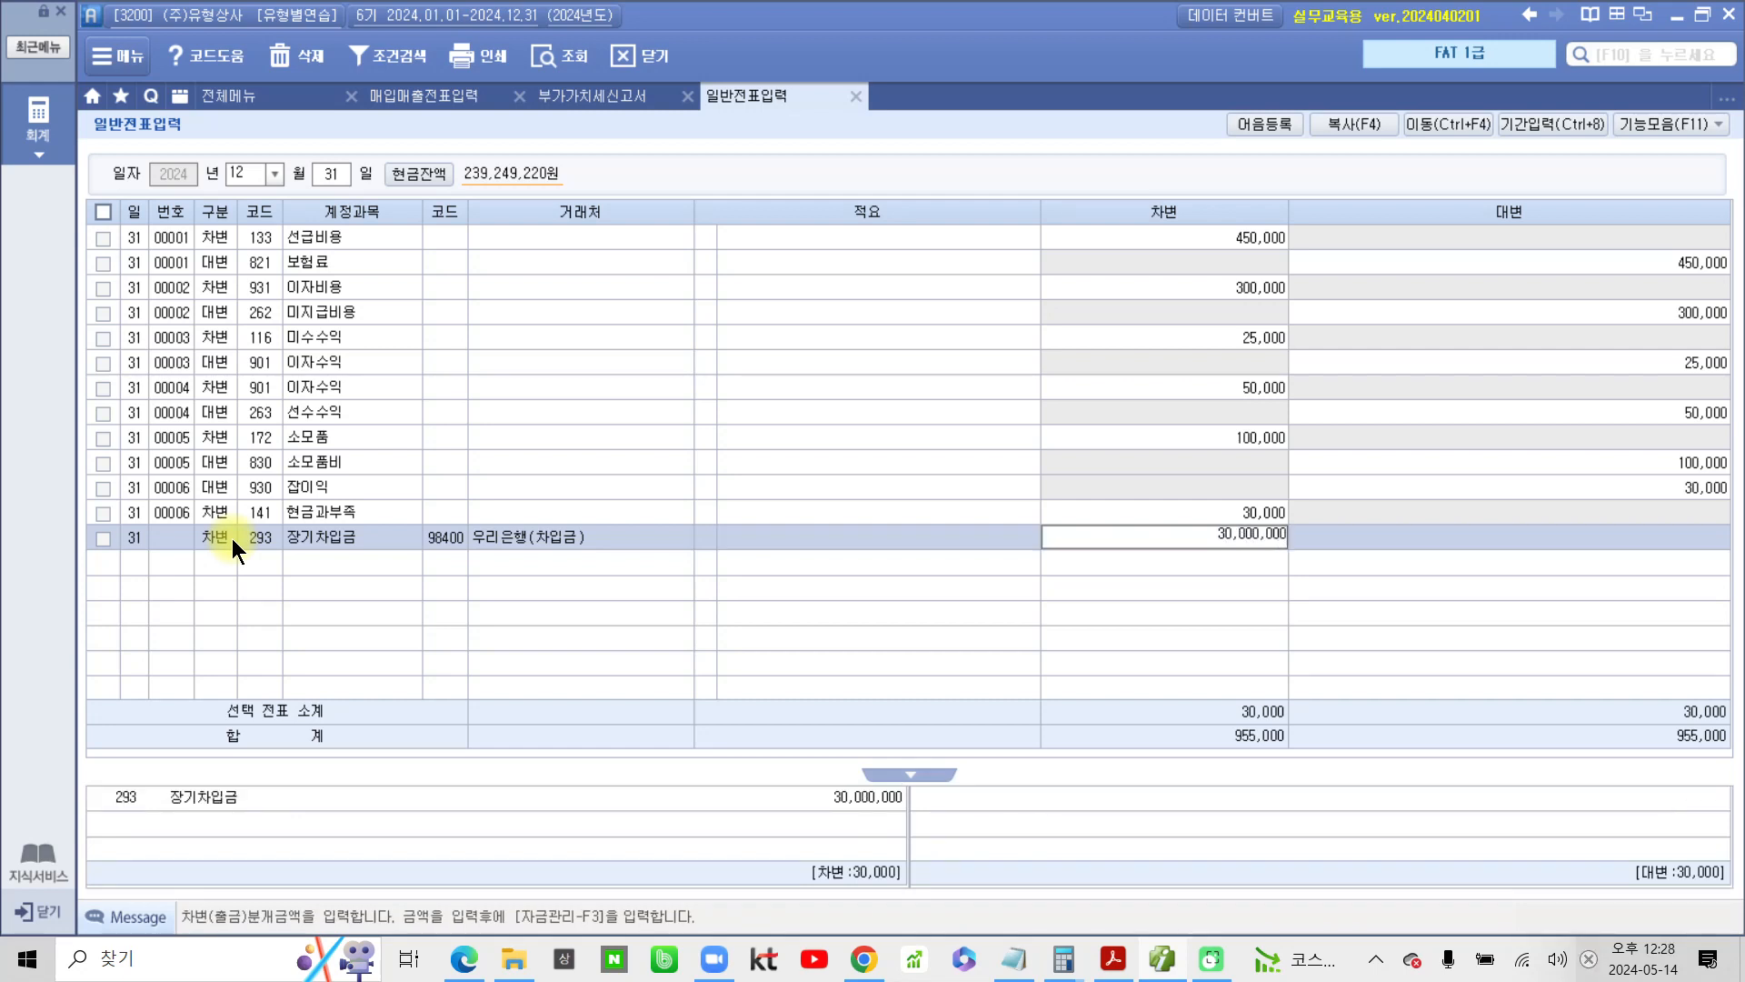
{"action": "key", "text": "Return"}
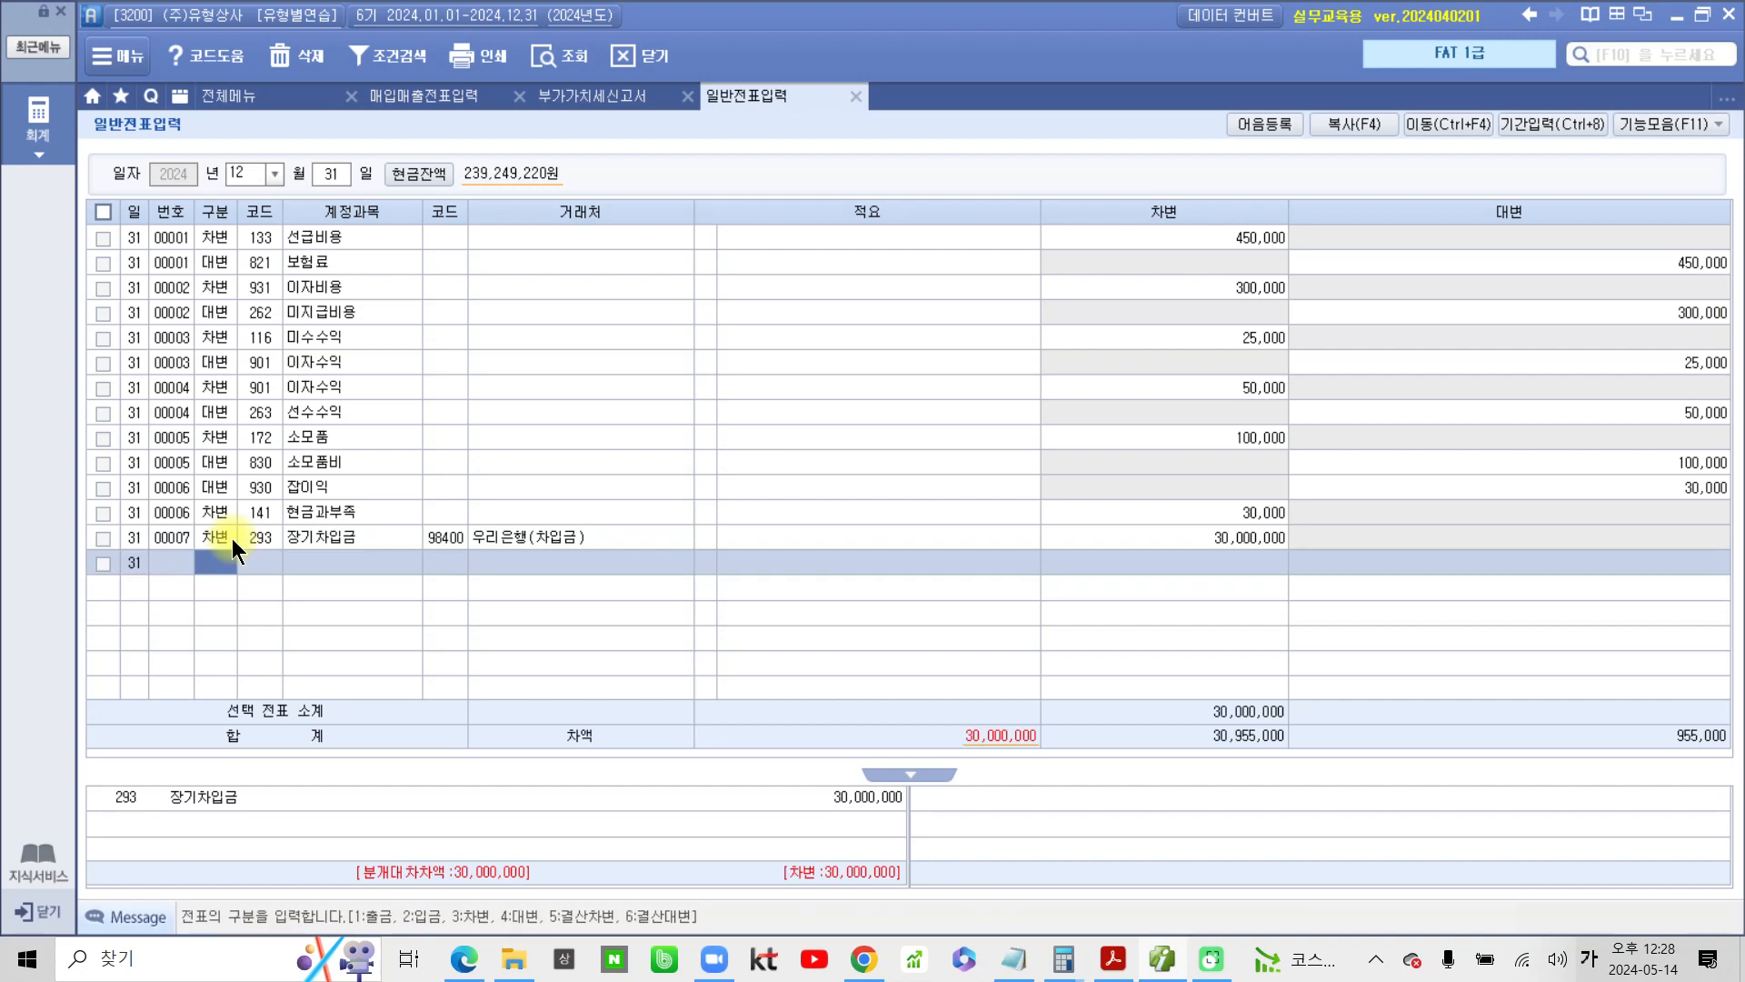
Add a credit (대변) line for 유동성장기부채 with 우리은행(차입금) as the counterparty
{"action": "type", "text": "4"}
{"action": "key", "text": "Return"}
{"action": "type", "text": "유동"}
{"action": "key", "text": "Return"}
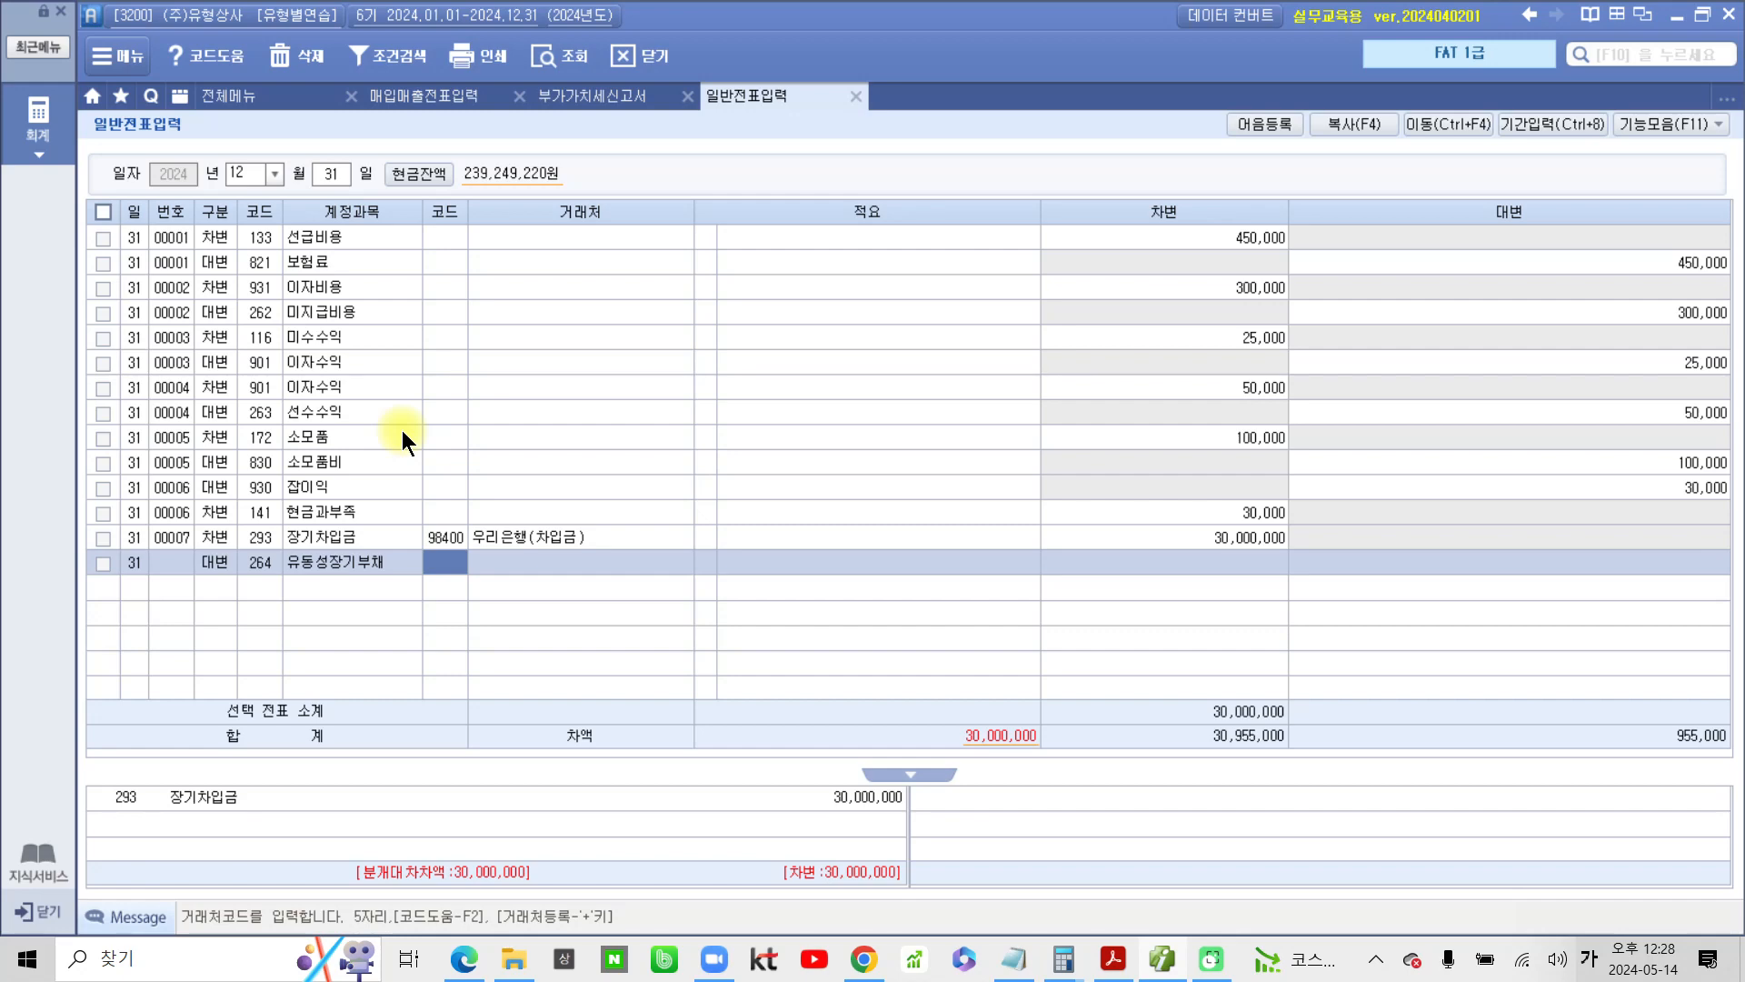
{"action": "type", "text": "98400"}
{"action": "key", "text": "Return"}
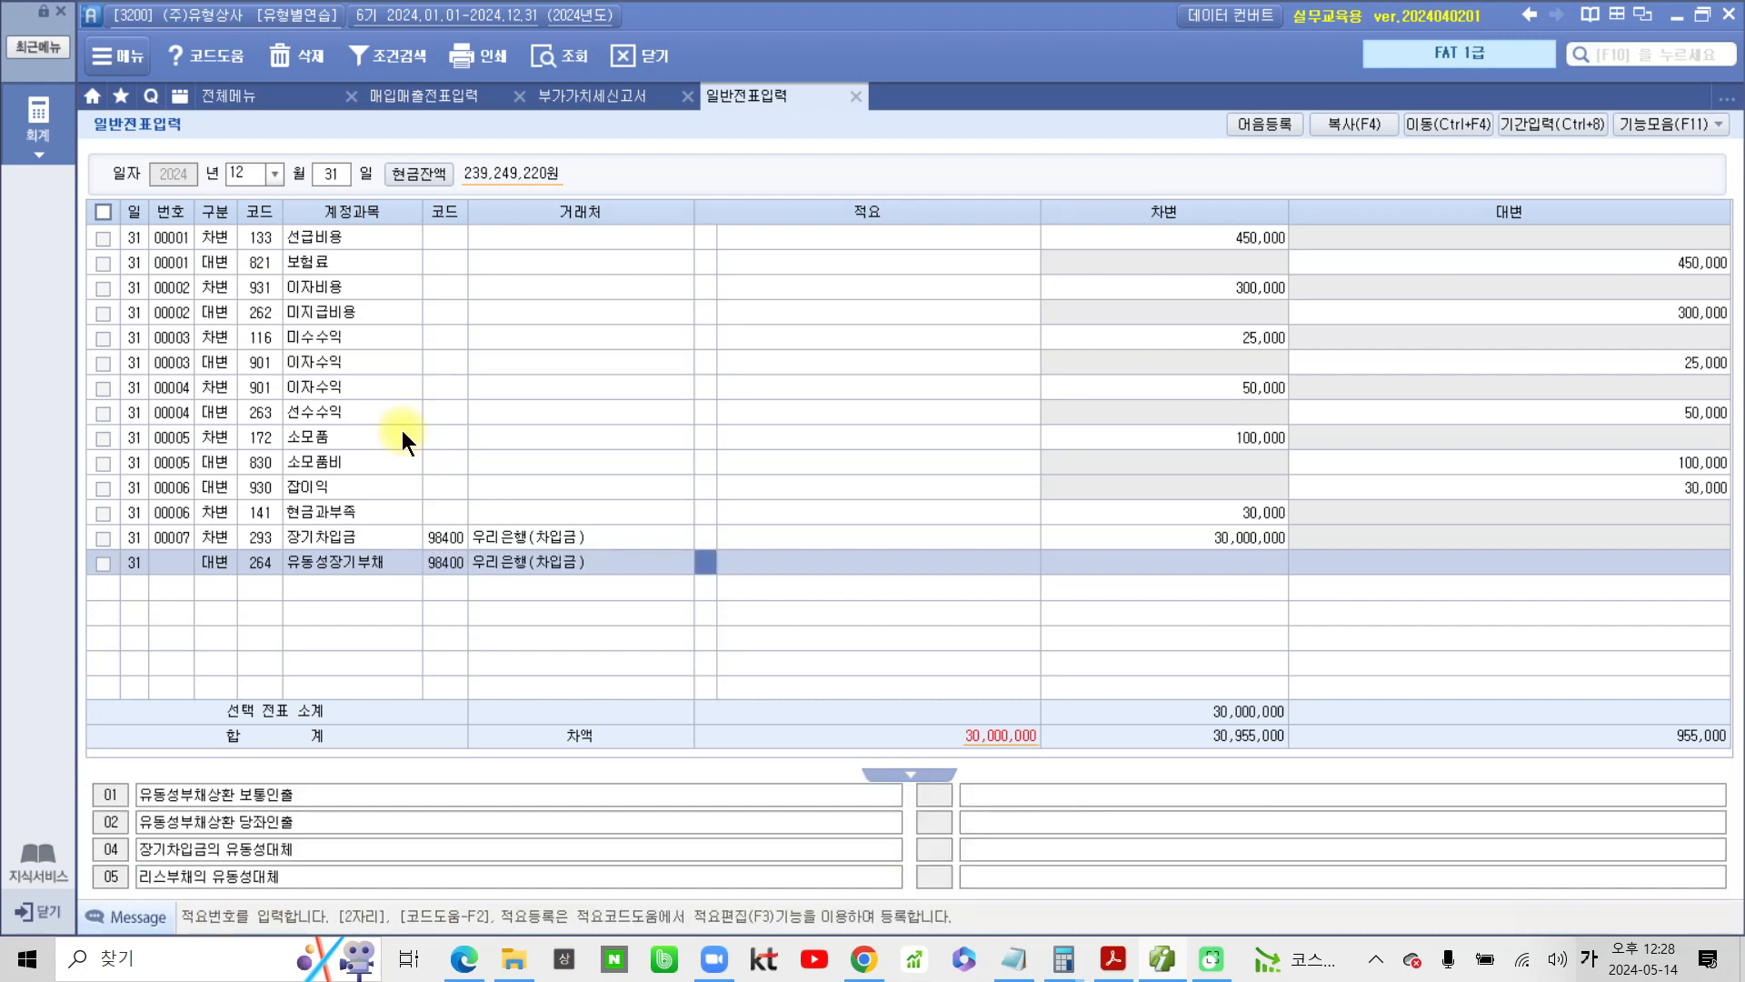
Leave the summary blank, enter 30,000,000 as the 유동성장기부채 credit amount, and select the completed line
{"action": "key", "text": "Return"}
{"action": "type", "text": "3"}
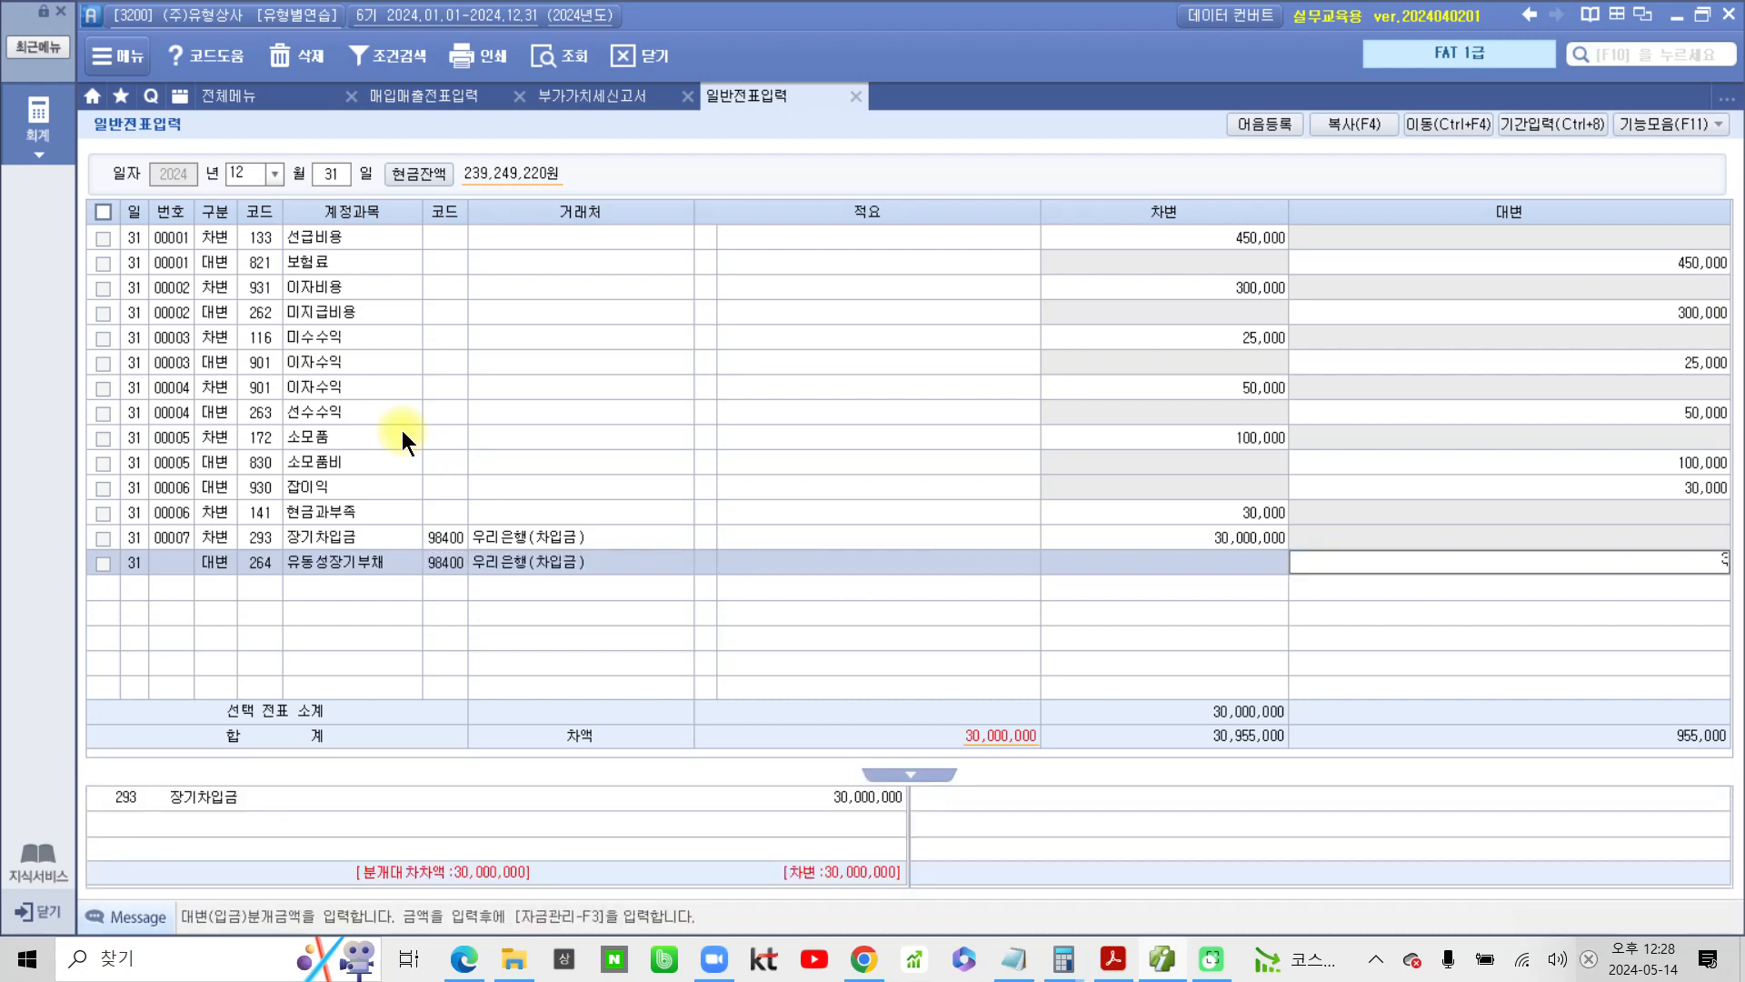
{"action": "type", "text": "0,000,000"}
{"action": "key", "text": "Return"}
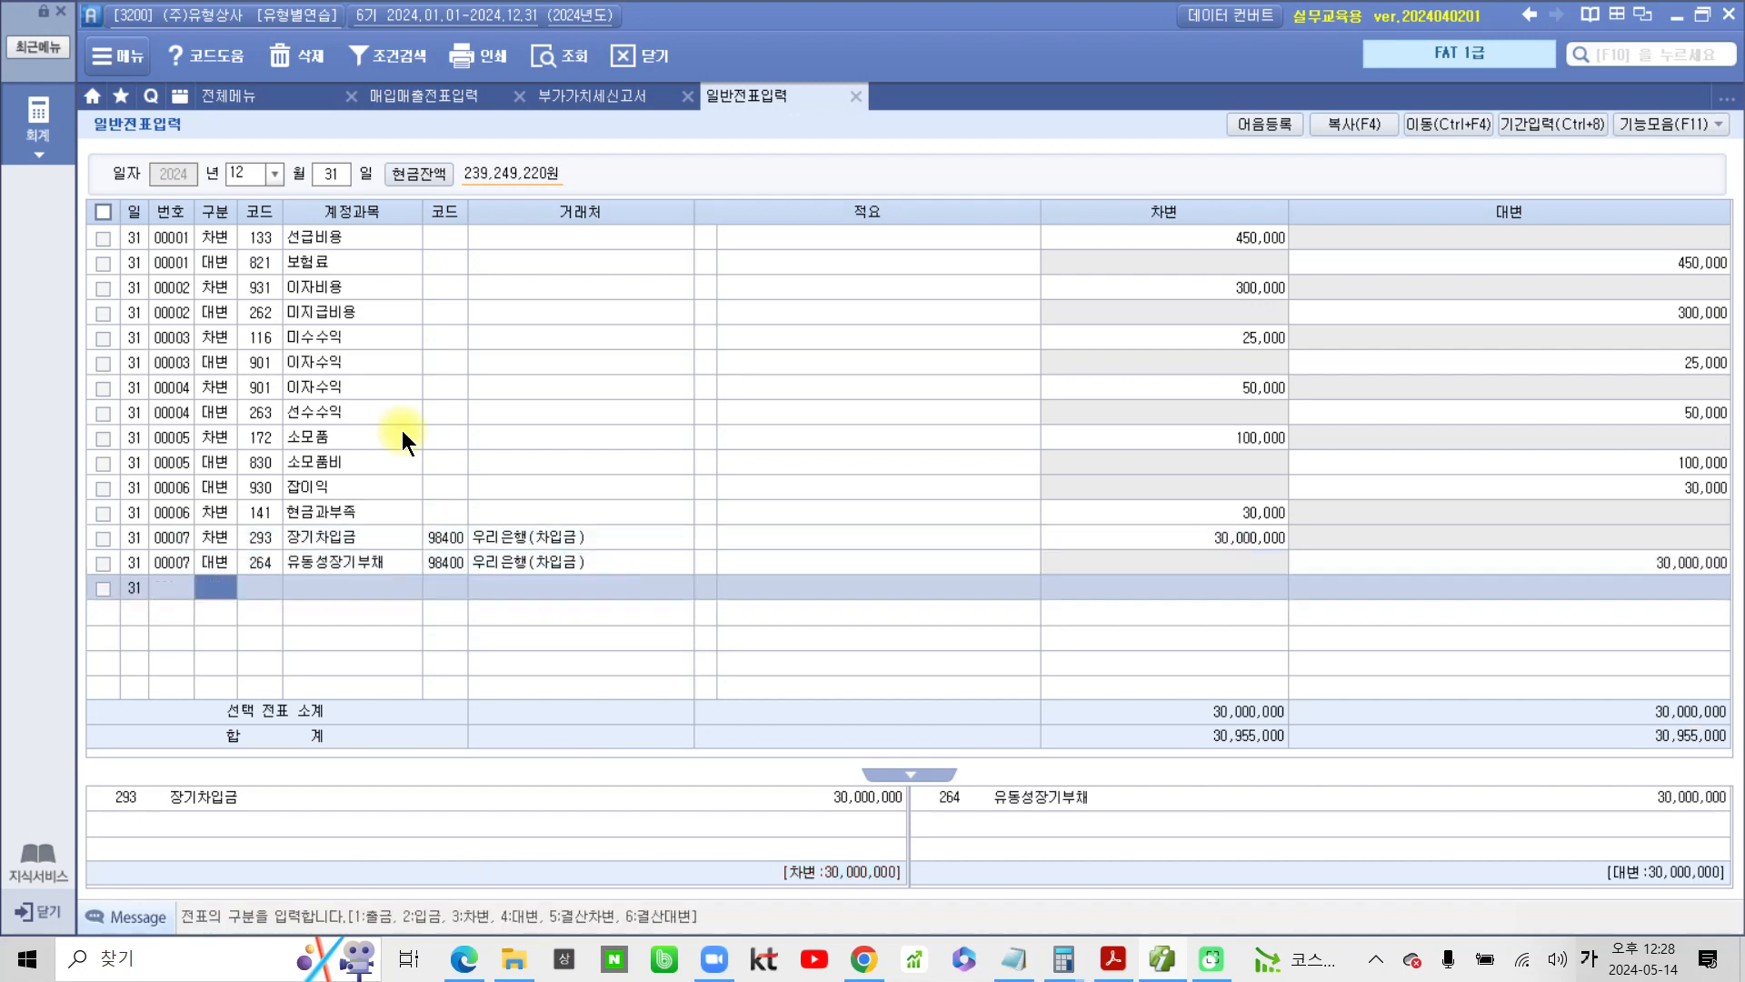
{"action": "left_click", "coordinate": [327, 565]}
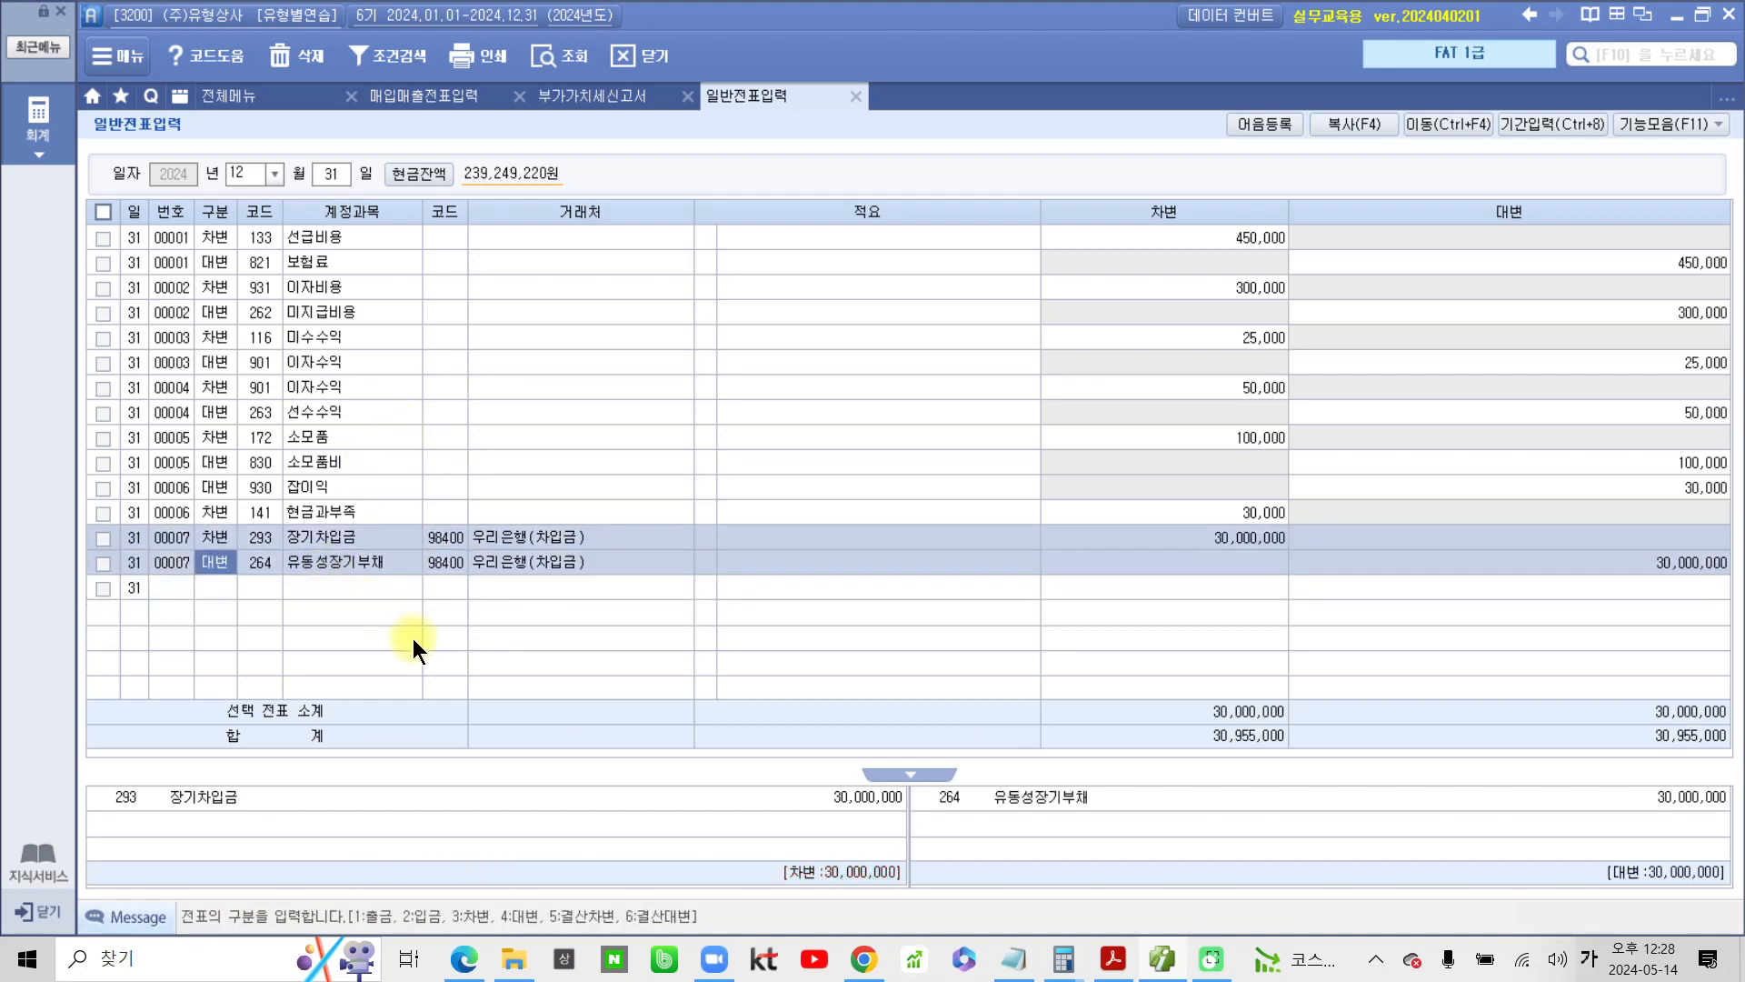
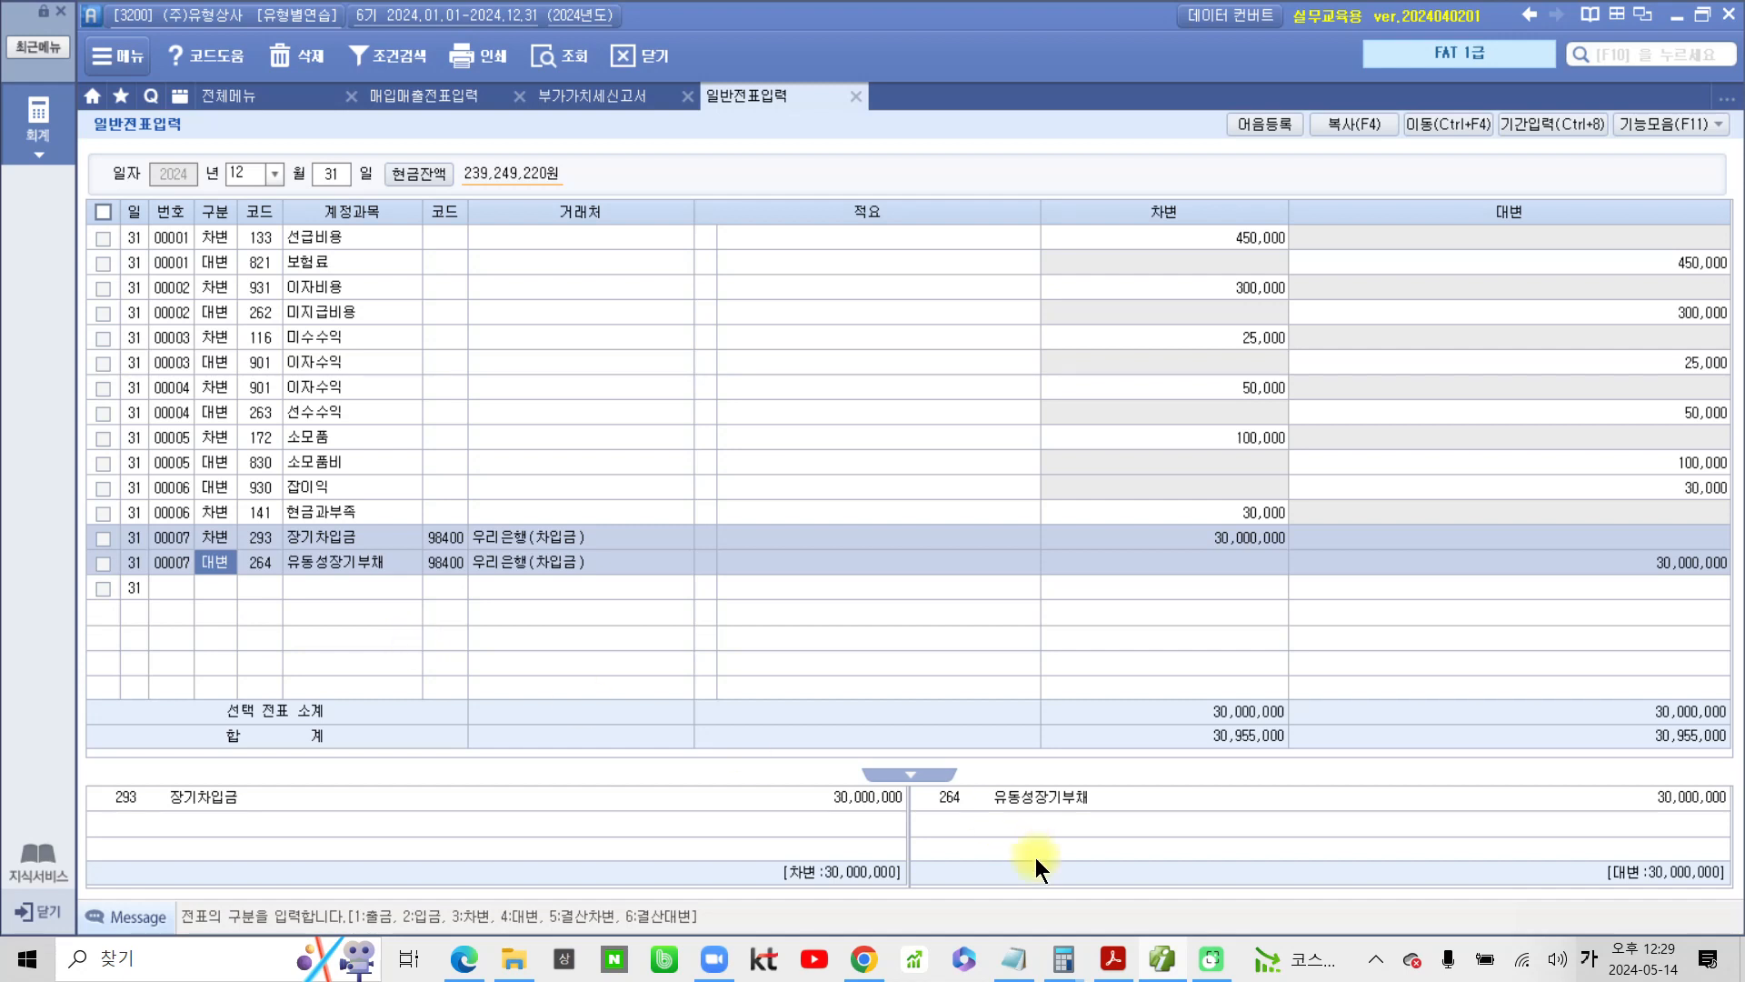
Switch to the PDF problem sheet and highlight the number of problem 8 on 단기매매증권
{"action": "left_click", "coordinate": [1131, 973]}
{"action": "scroll", "coordinate": [533, 802], "scroll_direction": "down", "scroll_amount": 2}
{"action": "scroll", "coordinate": [532, 801], "scroll_direction": "down", "scroll_amount": 3}
{"action": "left_click_drag", "start_coordinate": [349, 320], "coordinate": [325, 316]}
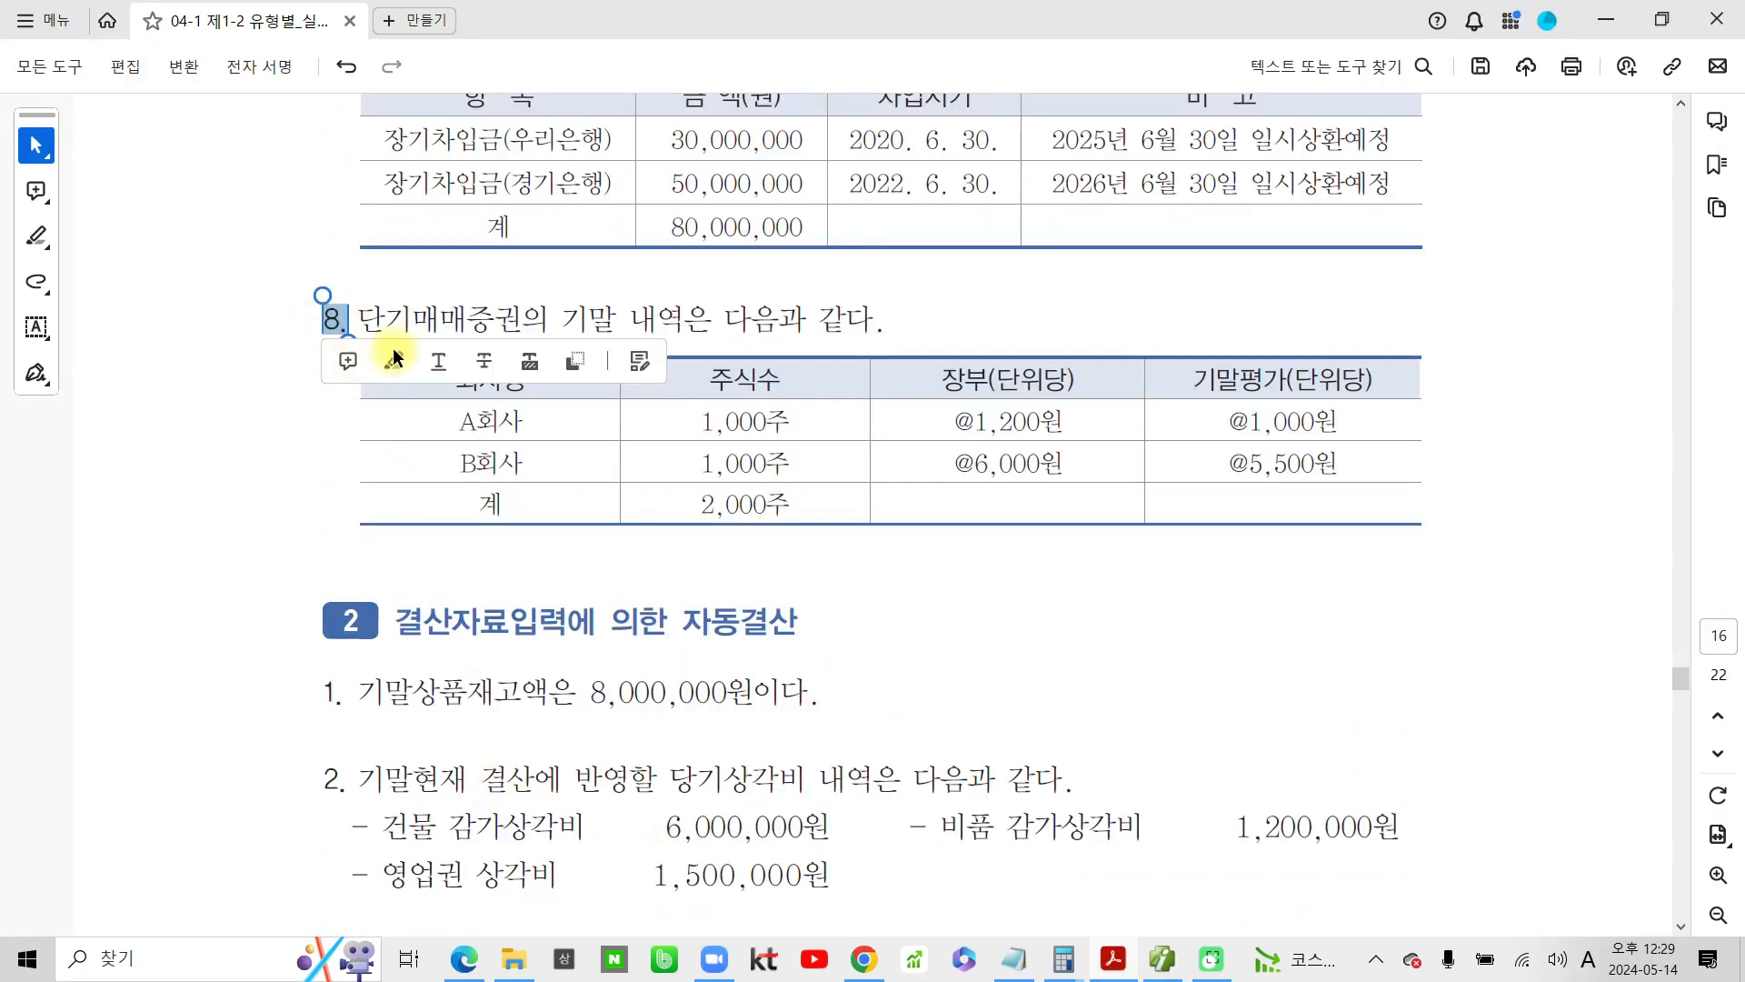
{"action": "left_click", "coordinate": [393, 363]}
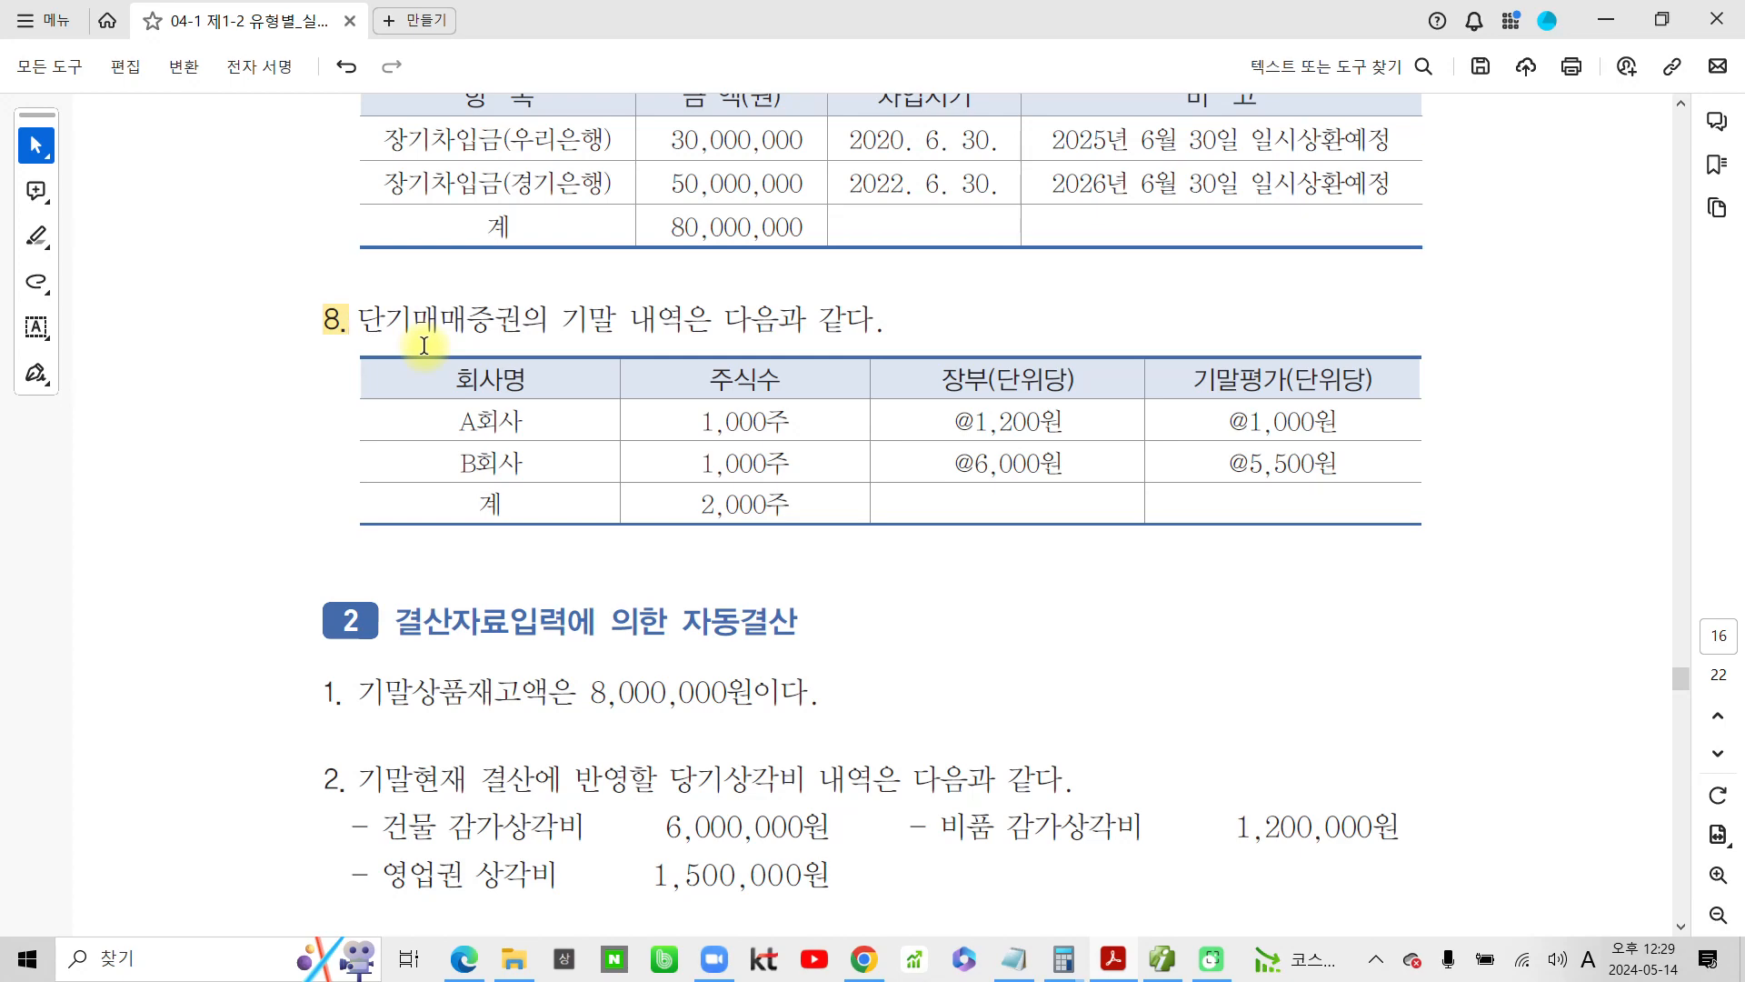
Mark up problem 8 in red: circle 단기매매증권 and 기말평가(단위당), underline 기말 내역, and check off A회사 and B회사
{"action": "key", "text": "ctrl+2"}
{"action": "mouse_move", "coordinate": [352, 273]}
{"action": "left_mouse_down"}
{"action": "mouse_move", "coordinate": [349, 331]}
{"action": "mouse_move", "coordinate": [505, 360]}
{"action": "mouse_move", "coordinate": [482, 269]}
{"action": "mouse_move", "coordinate": [357, 278]}
{"action": "left_mouse_up"}
{"action": "left_click_drag", "start_coordinate": [568, 345], "coordinate": [768, 357]}
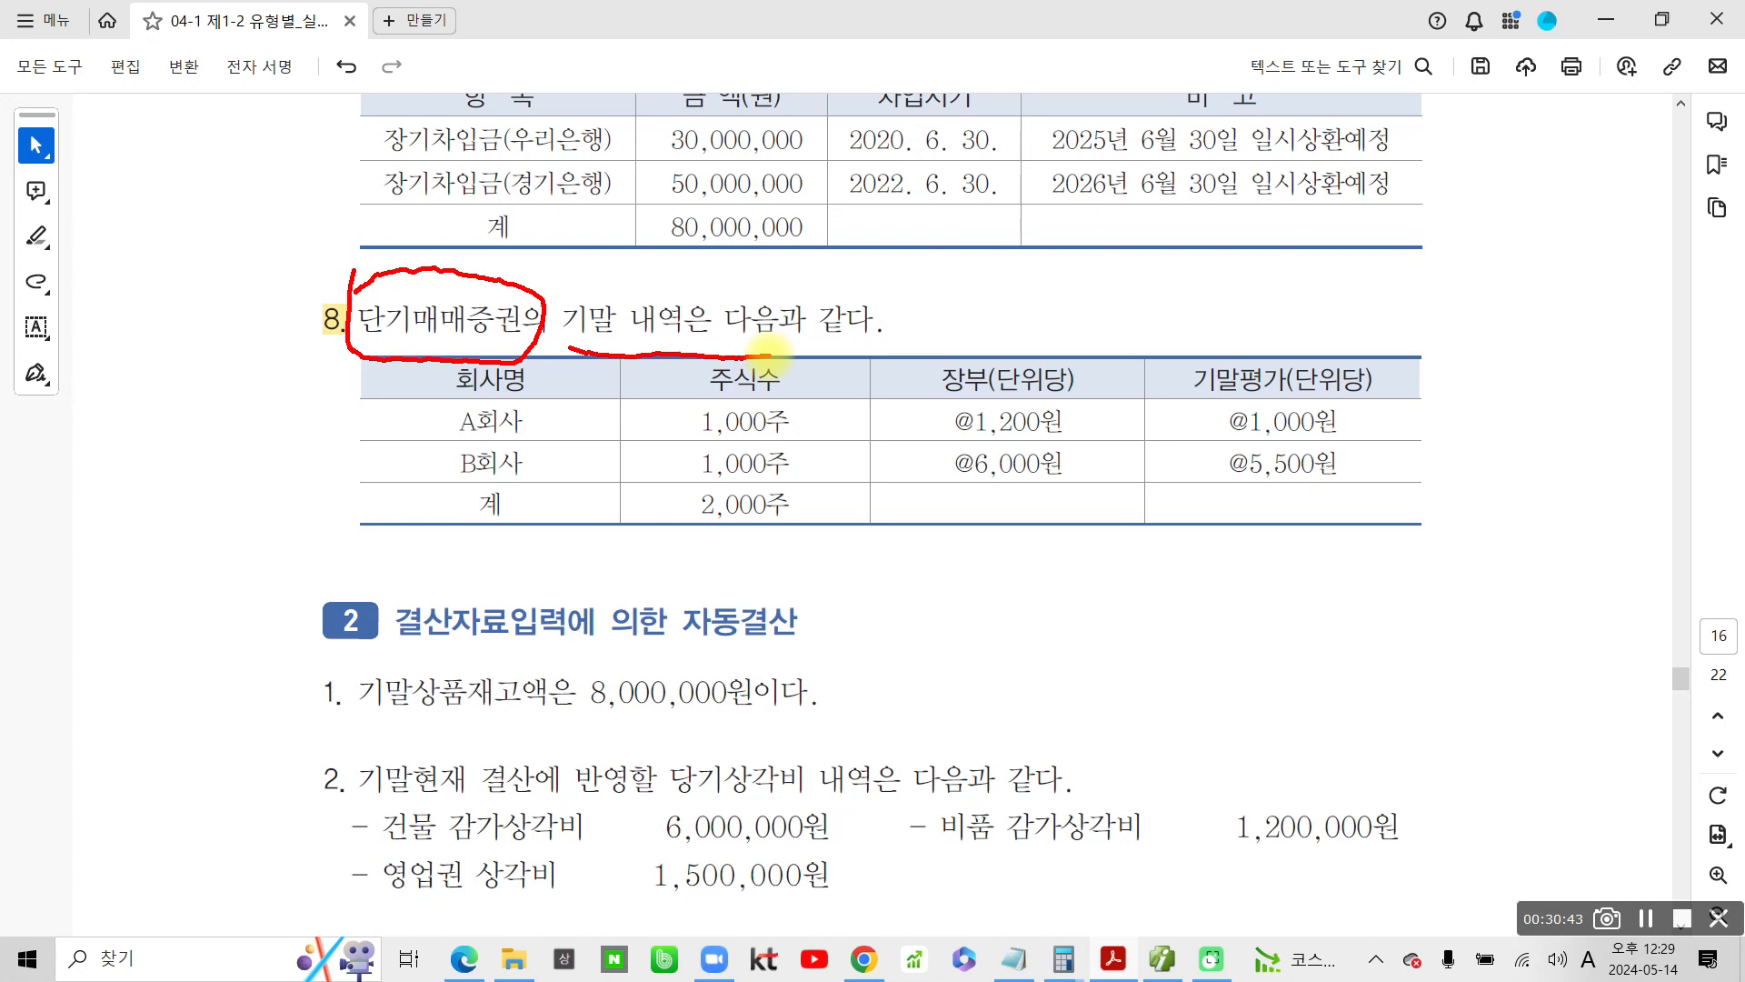
{"action": "mouse_move", "coordinate": [1173, 368]}
{"action": "left_mouse_down"}
{"action": "mouse_move", "coordinate": [1333, 391]}
{"action": "mouse_move", "coordinate": [1396, 357]}
{"action": "mouse_move", "coordinate": [1146, 357]}
{"action": "left_mouse_up"}
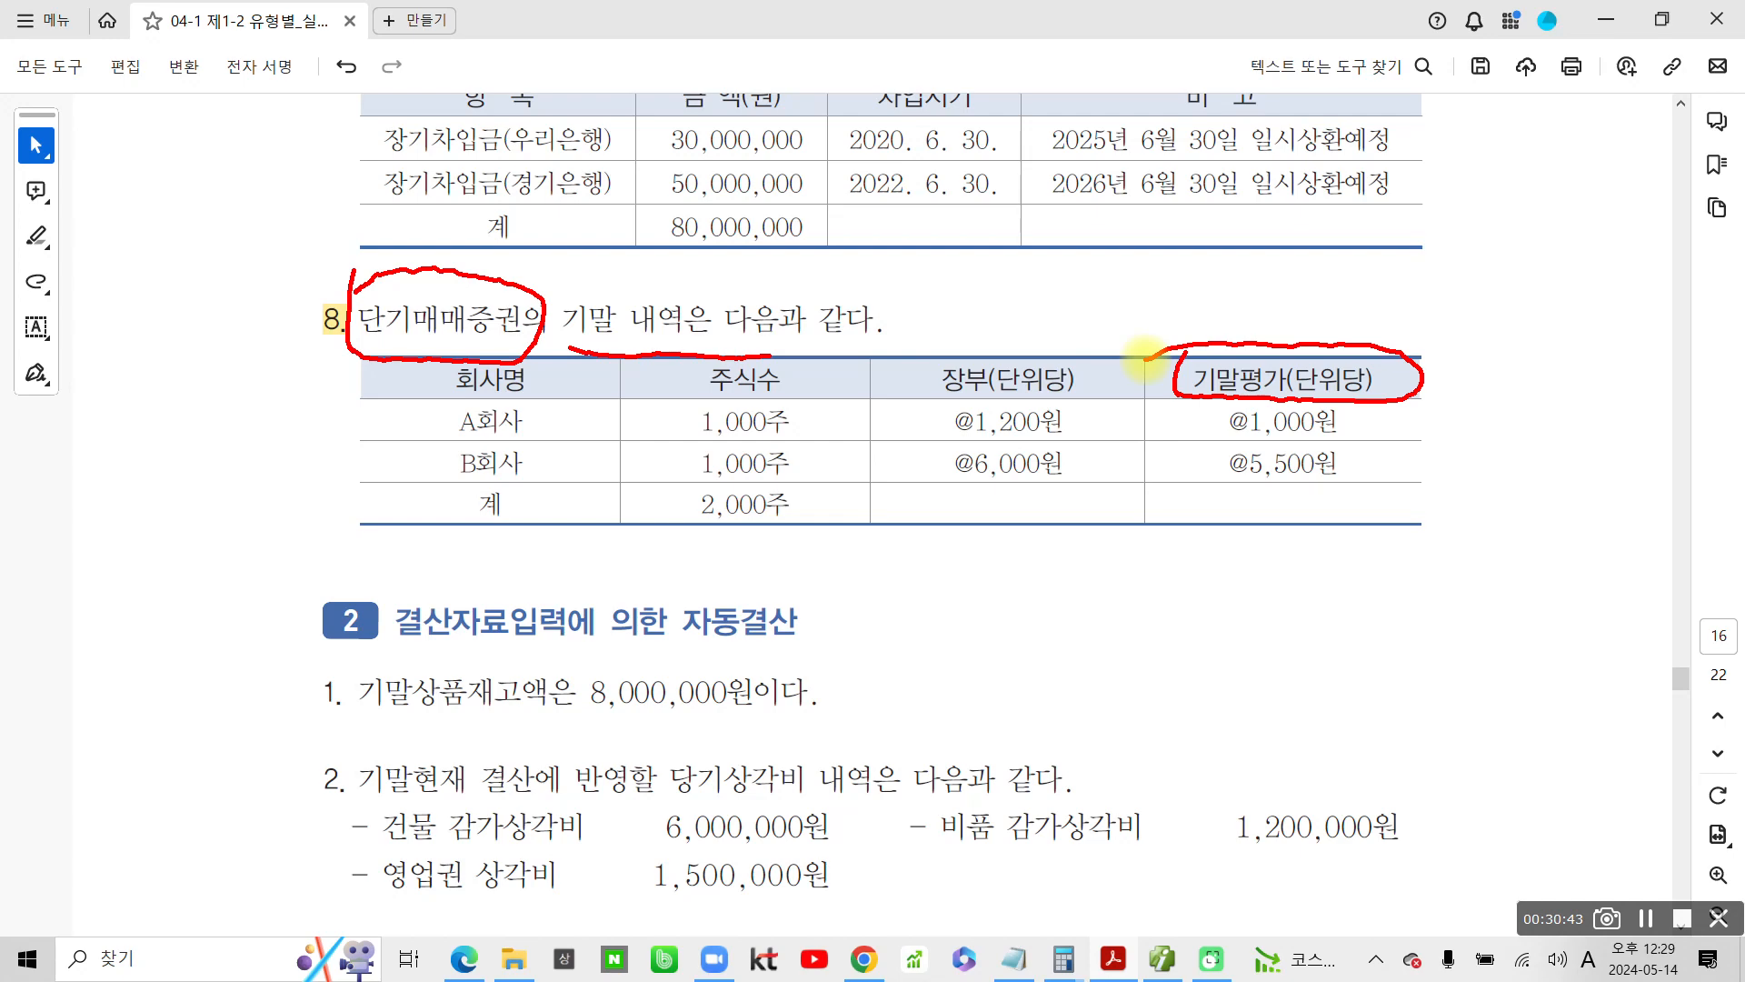
{"action": "left_click_drag", "start_coordinate": [331, 355], "coordinate": [535, 346]}
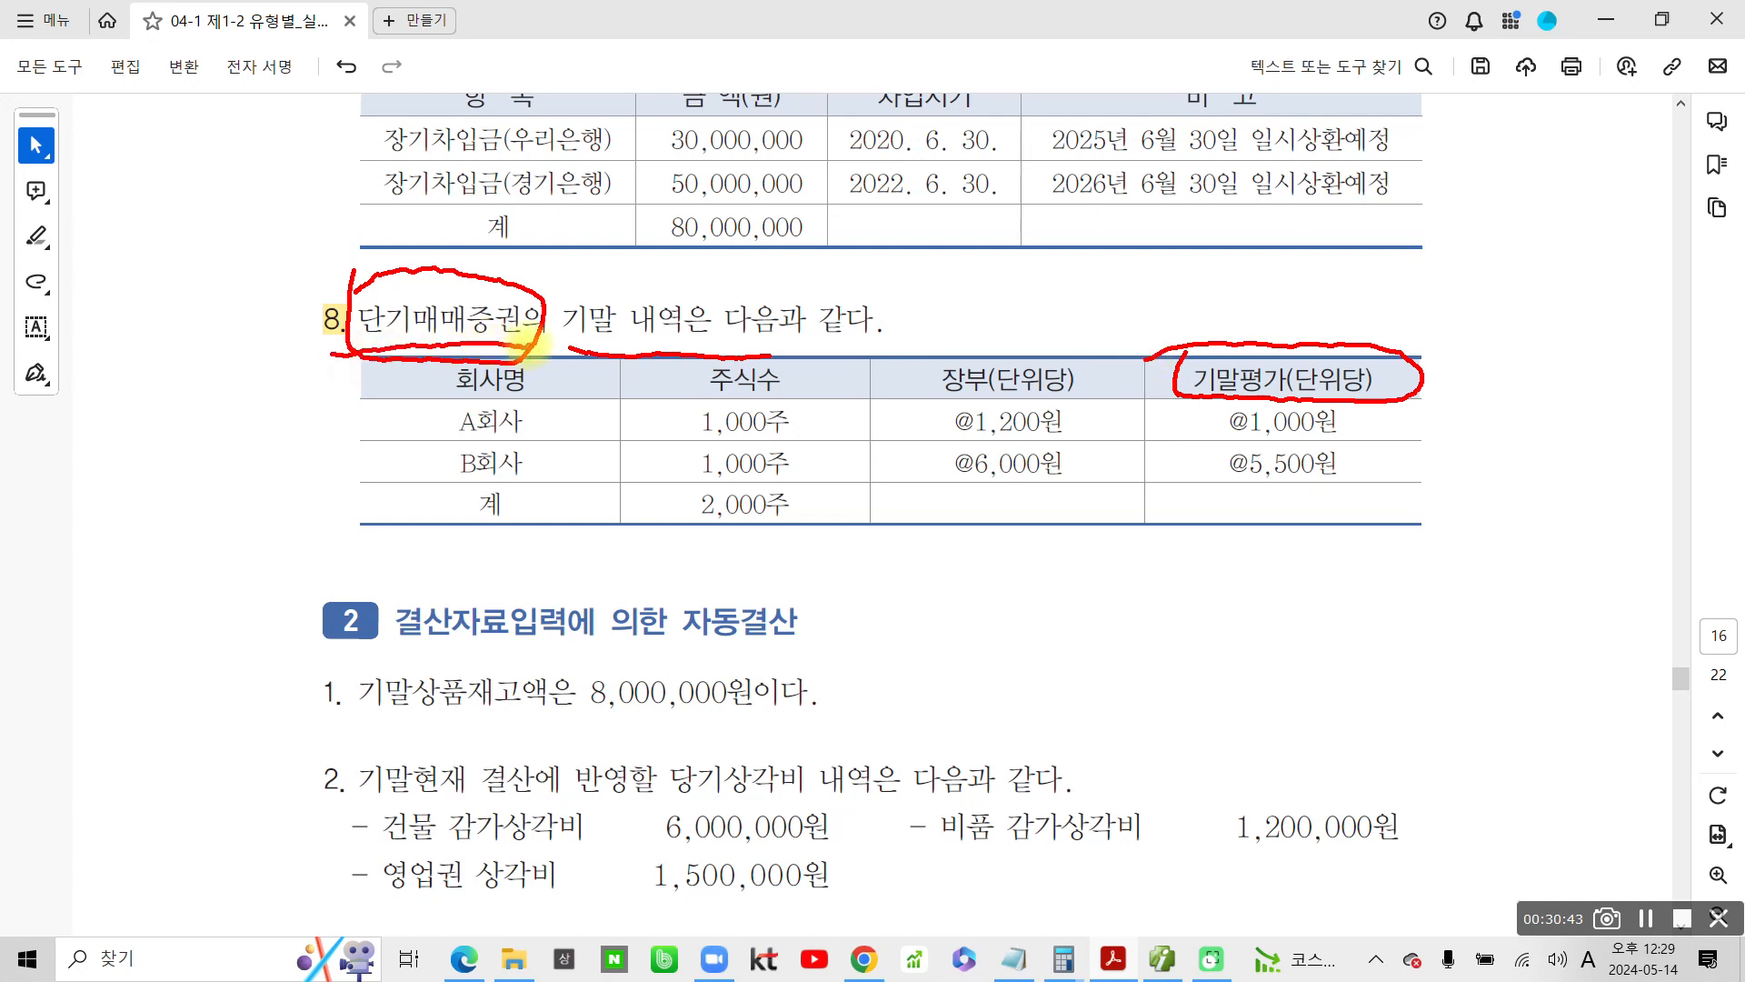
{"action": "mouse_move", "coordinate": [389, 410]}
{"action": "left_mouse_down"}
{"action": "mouse_move", "coordinate": [398, 427]}
{"action": "mouse_move", "coordinate": [417, 412]}
{"action": "mouse_move", "coordinate": [423, 449]}
{"action": "left_mouse_up"}
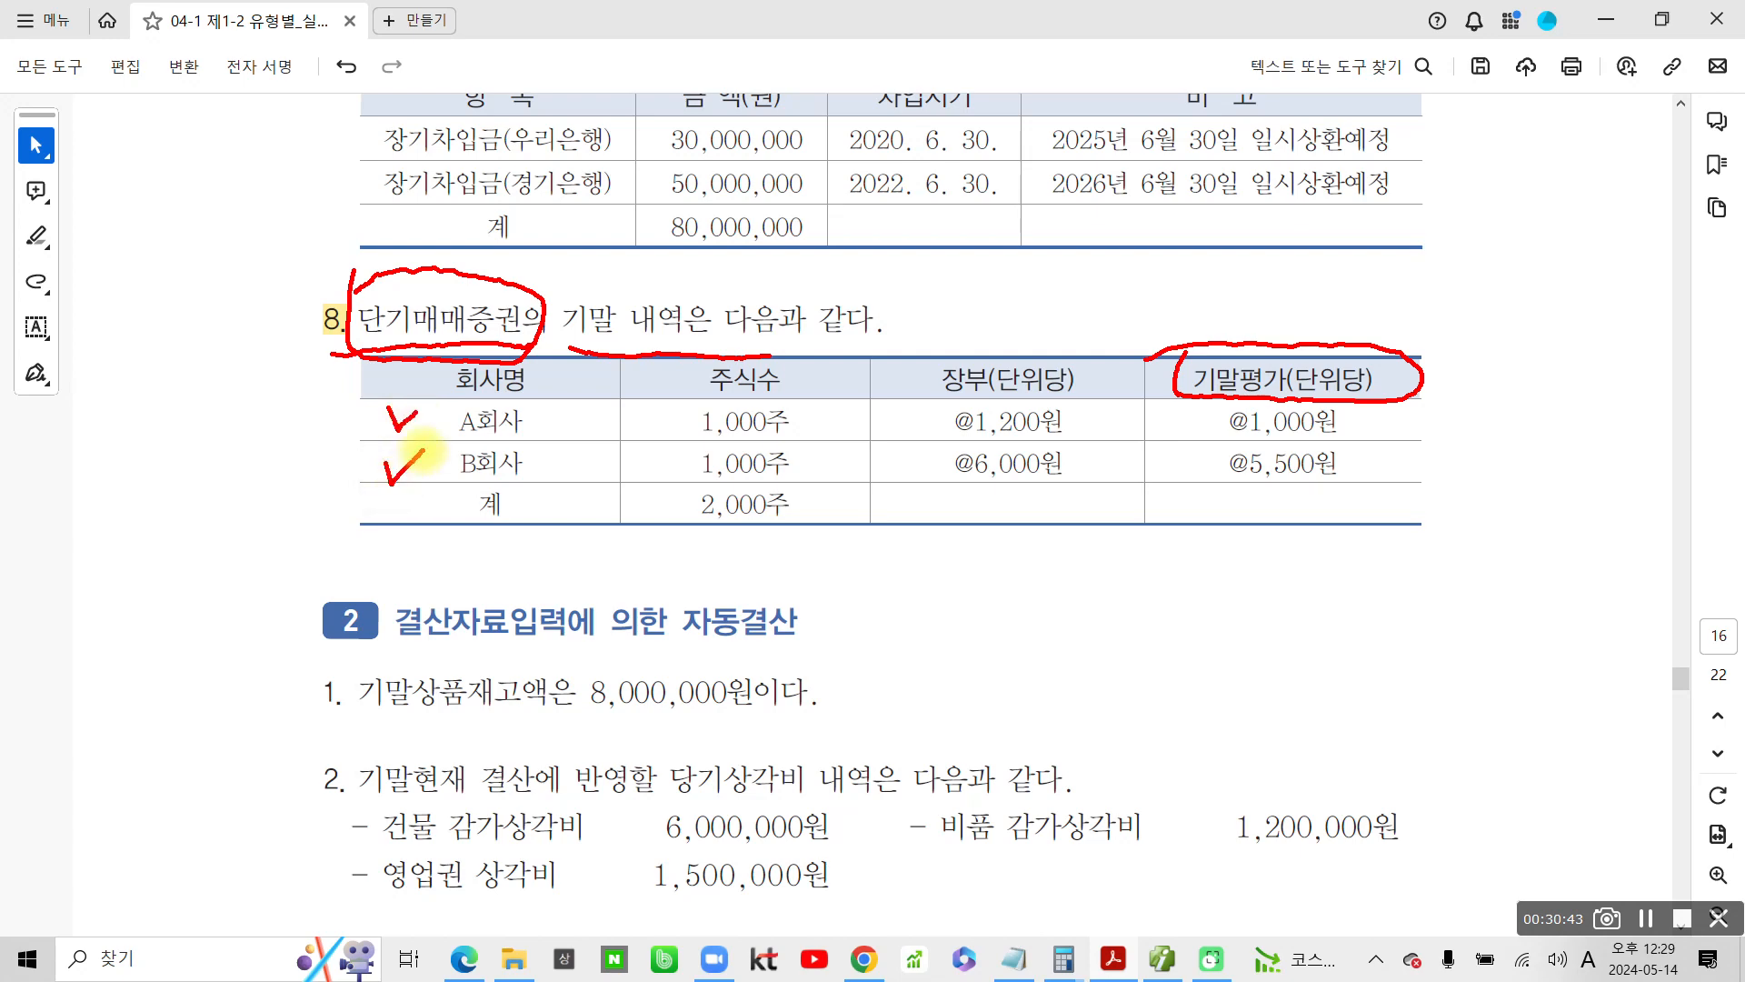
Mark A회사's share count, @1,200원 book price and @1,000원 year-end price, and write 200,000 with a down arrow beside the row
{"action": "mouse_move", "coordinate": [918, 407]}
{"action": "left_mouse_down"}
{"action": "mouse_move", "coordinate": [1036, 441]}
{"action": "mouse_move", "coordinate": [1081, 404]}
{"action": "mouse_move", "coordinate": [909, 407]}
{"action": "left_mouse_up"}
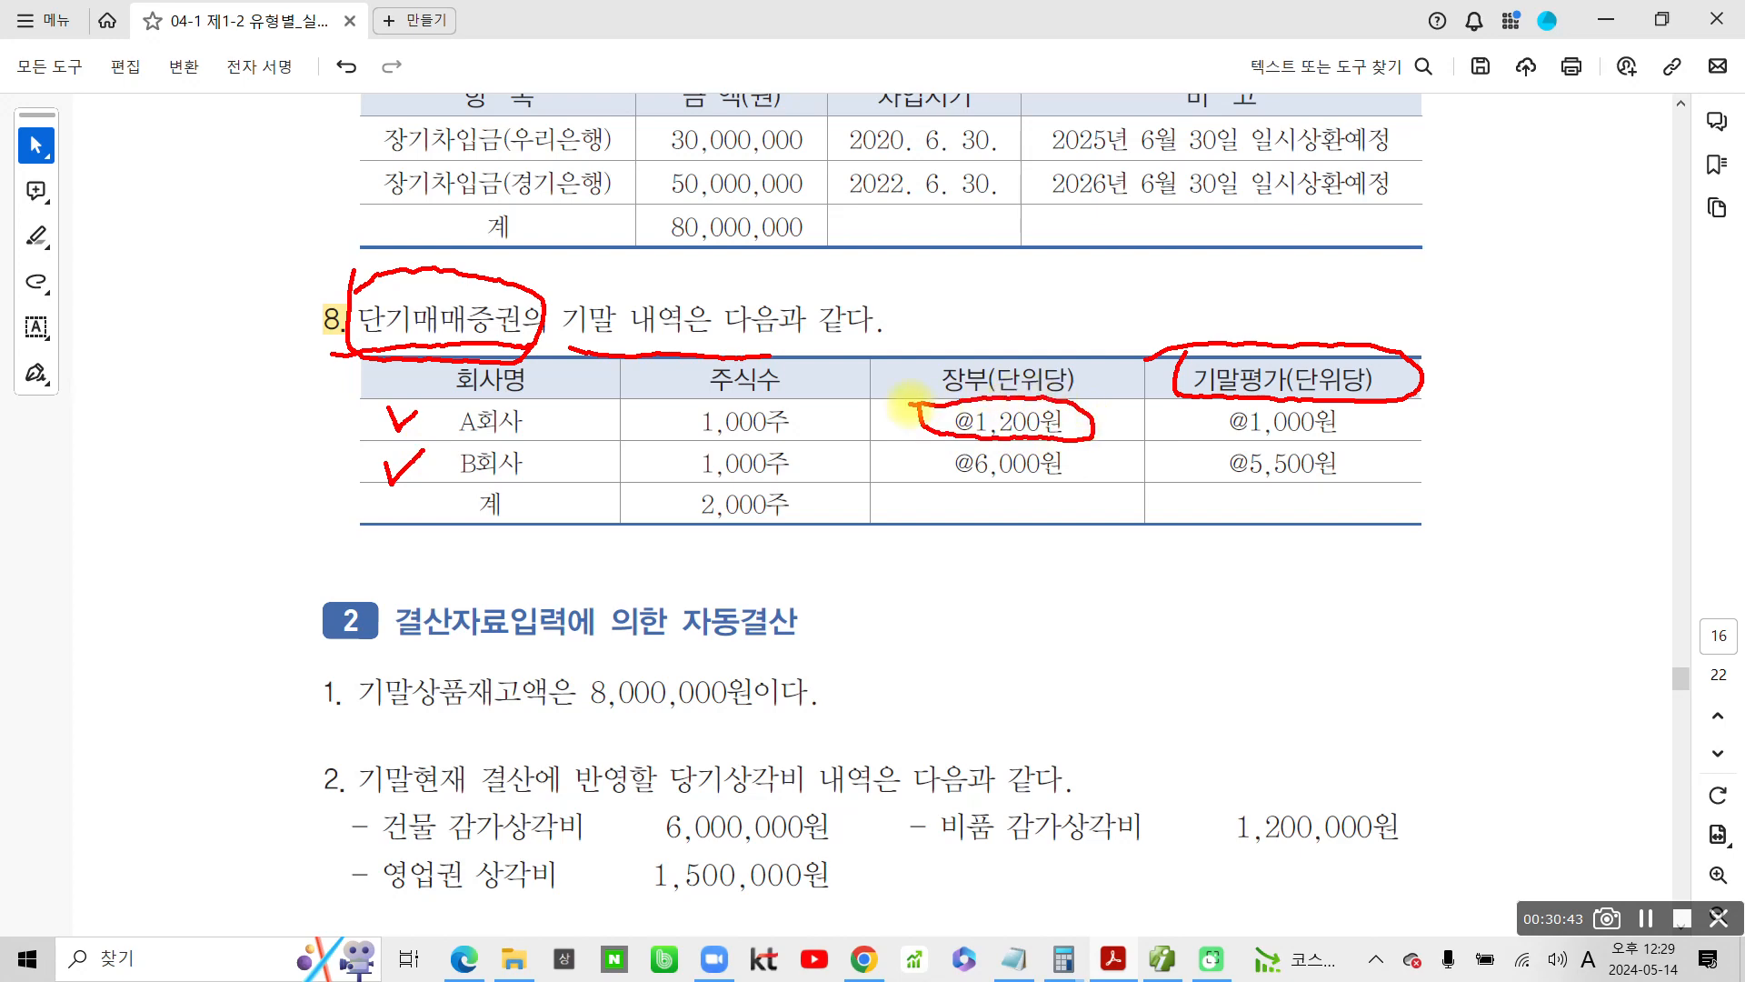
{"action": "left_click_drag", "start_coordinate": [1033, 438], "coordinate": [1009, 454]}
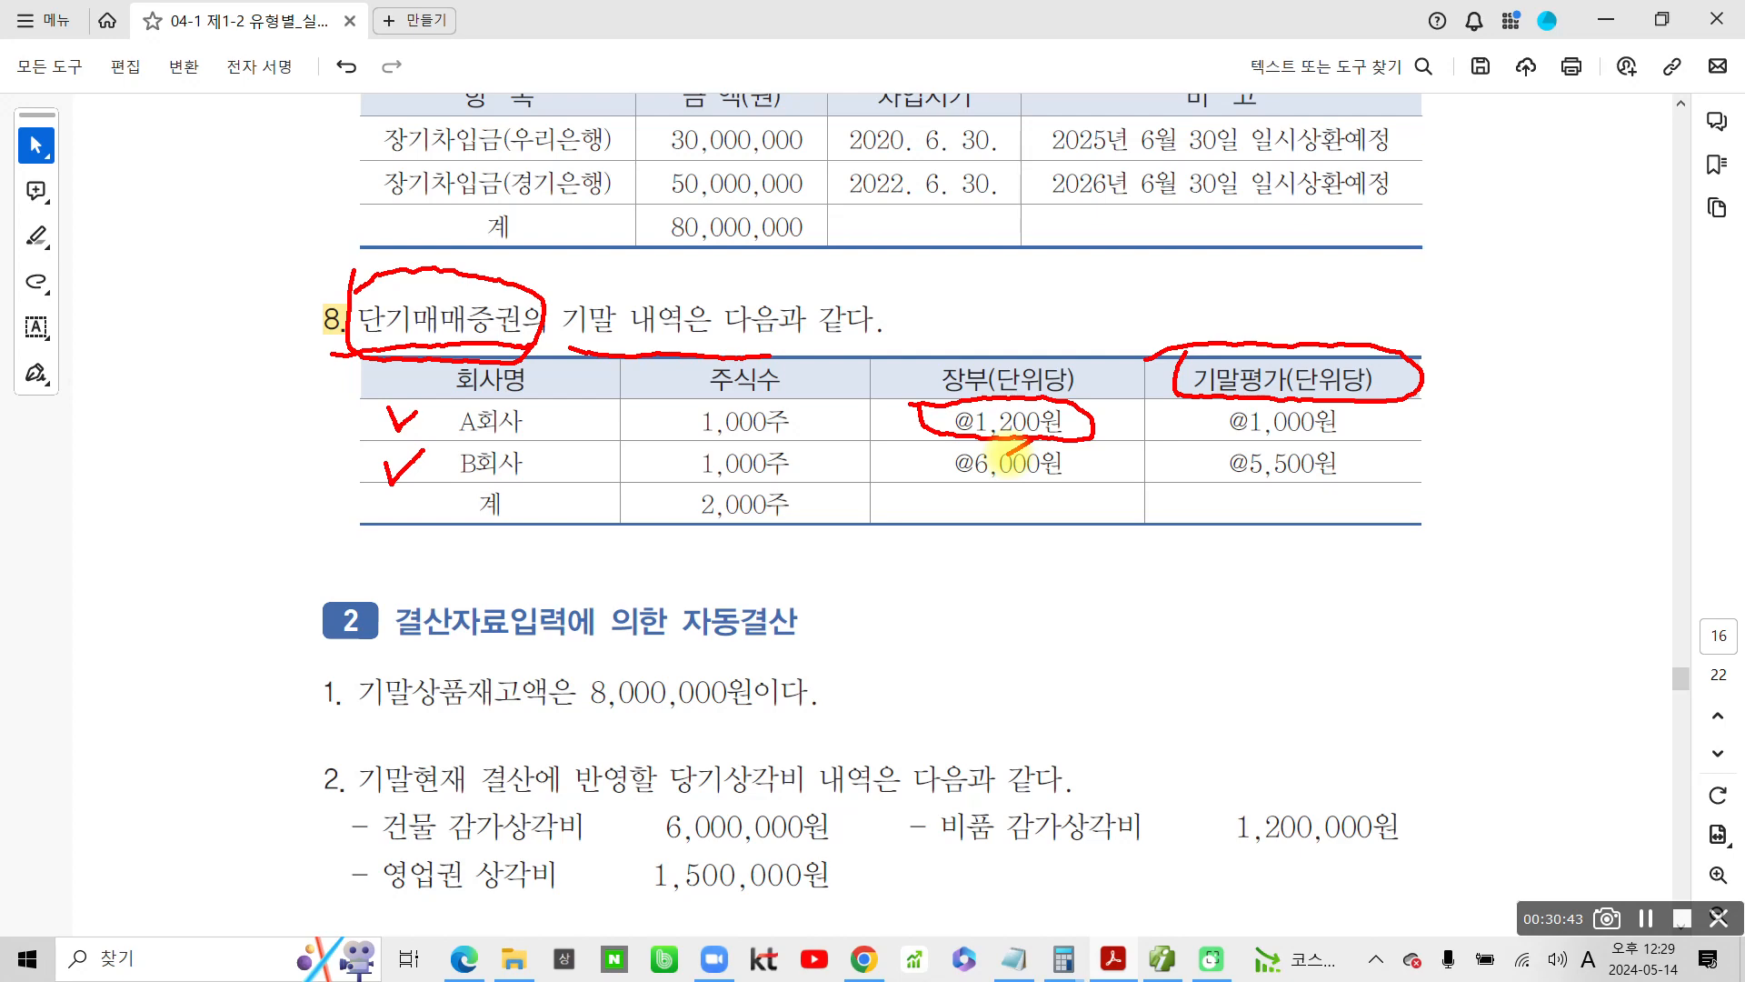
{"action": "mouse_move", "coordinate": [1209, 410]}
{"action": "left_mouse_down"}
{"action": "mouse_move", "coordinate": [1204, 441]}
{"action": "mouse_move", "coordinate": [1377, 428]}
{"action": "mouse_move", "coordinate": [1300, 400]}
{"action": "mouse_move", "coordinate": [1205, 409]}
{"action": "left_mouse_up"}
{"action": "left_click_drag", "start_coordinate": [1396, 409], "coordinate": [1436, 409]}
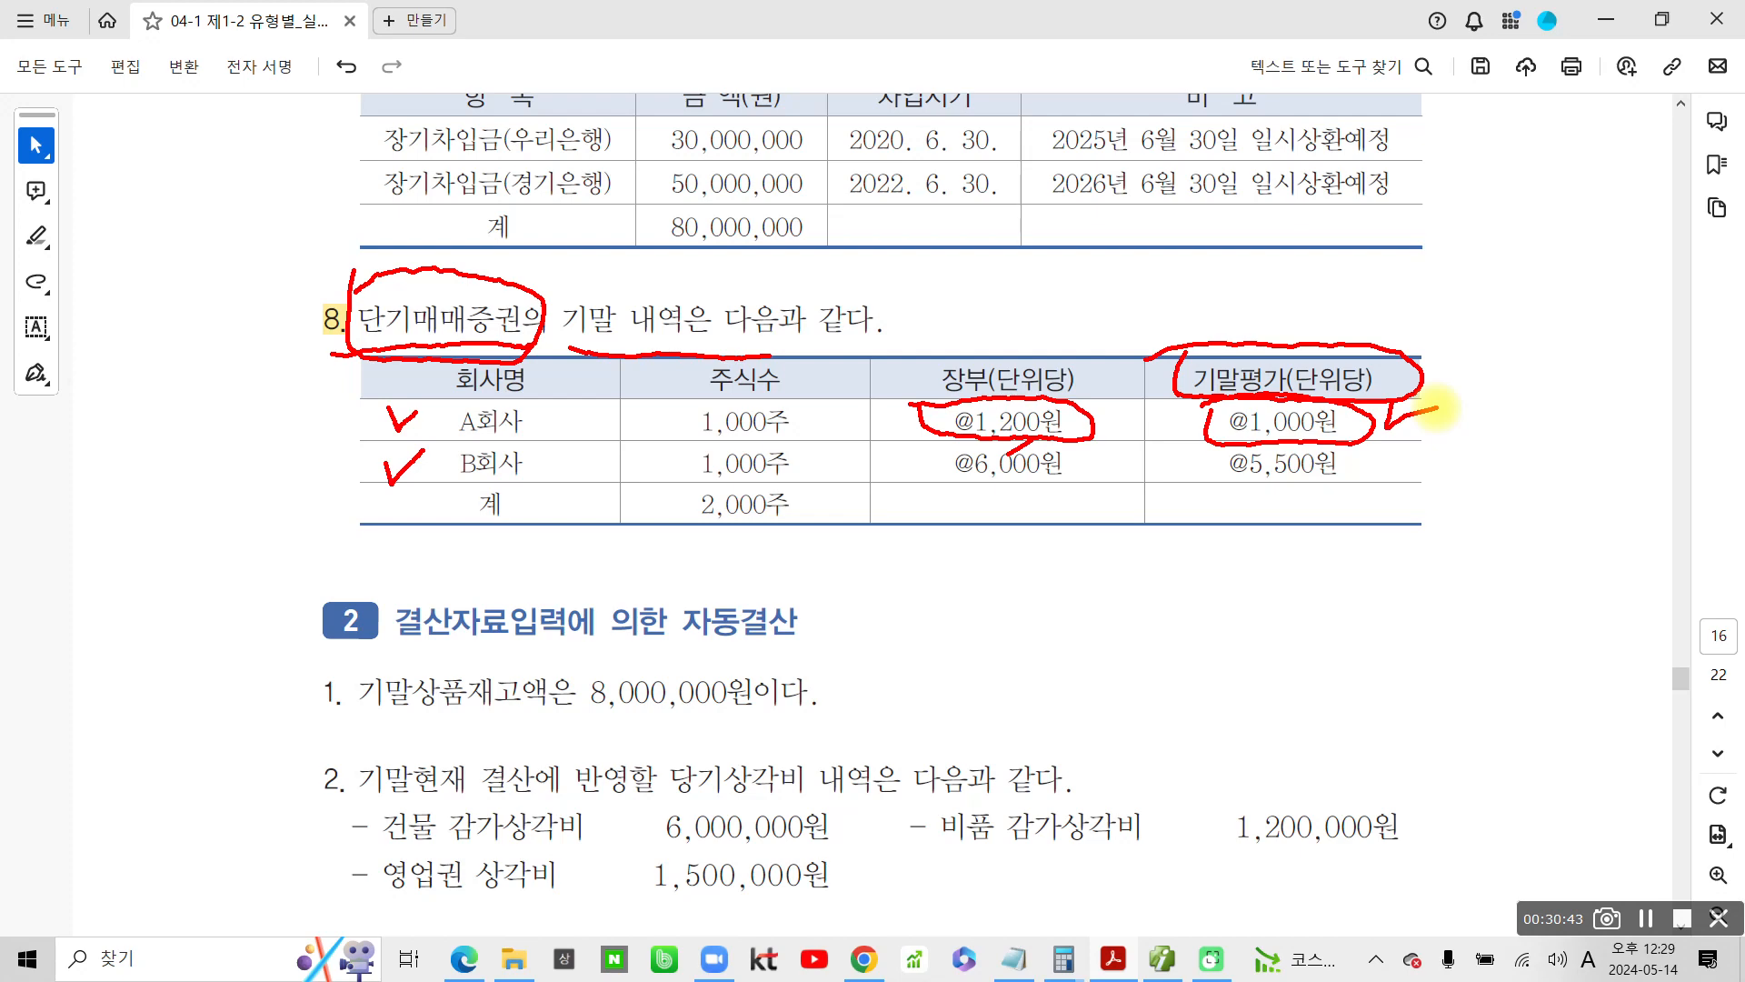
{"action": "mouse_move", "coordinate": [1476, 372]}
{"action": "left_mouse_down"}
{"action": "mouse_move", "coordinate": [1529, 419]}
{"action": "mouse_move", "coordinate": [1583, 375]}
{"action": "left_mouse_up"}
{"action": "left_click_drag", "start_coordinate": [682, 426], "coordinate": [825, 434]}
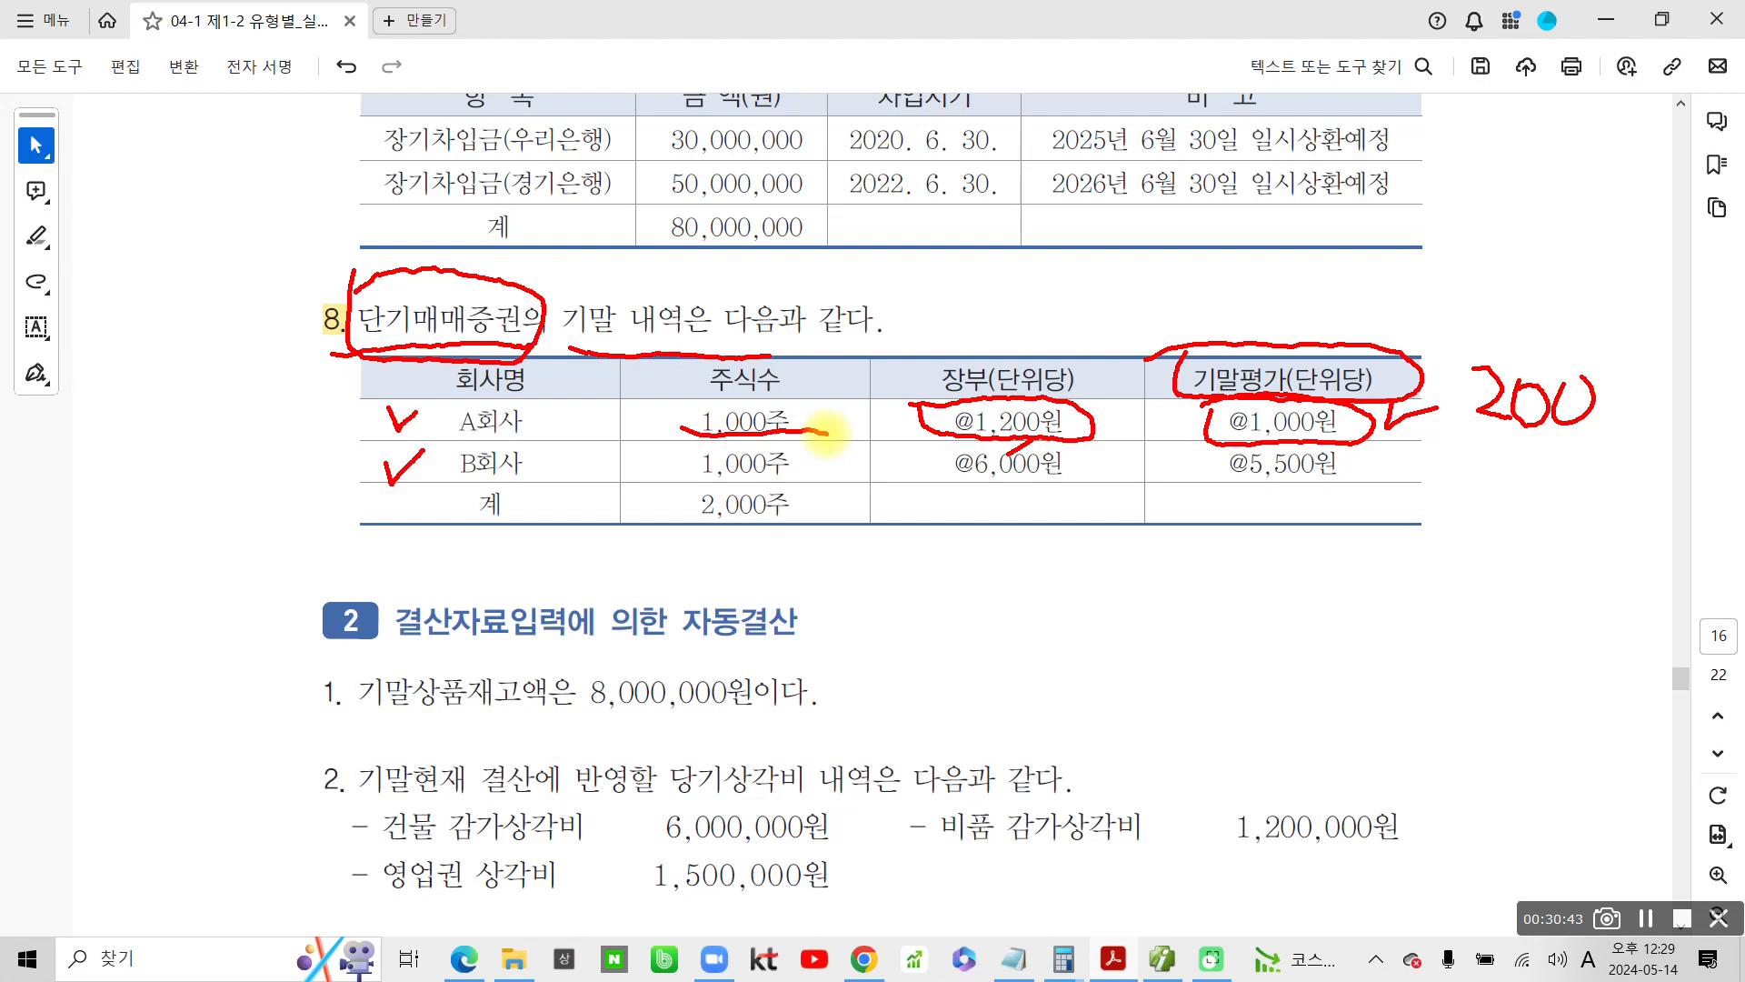
{"action": "left_click_drag", "start_coordinate": [1601, 435], "coordinate": [1596, 455]}
{"action": "mouse_move", "coordinate": [1650, 389]}
{"action": "left_mouse_down"}
{"action": "mouse_move", "coordinate": [1677, 413]}
{"action": "mouse_move", "coordinate": [1693, 393]}
{"action": "left_mouse_up"}
{"action": "mouse_move", "coordinate": [1712, 408]}
{"action": "left_mouse_down"}
{"action": "mouse_move", "coordinate": [1703, 428]}
{"action": "mouse_move", "coordinate": [1718, 400]}
{"action": "left_mouse_up"}
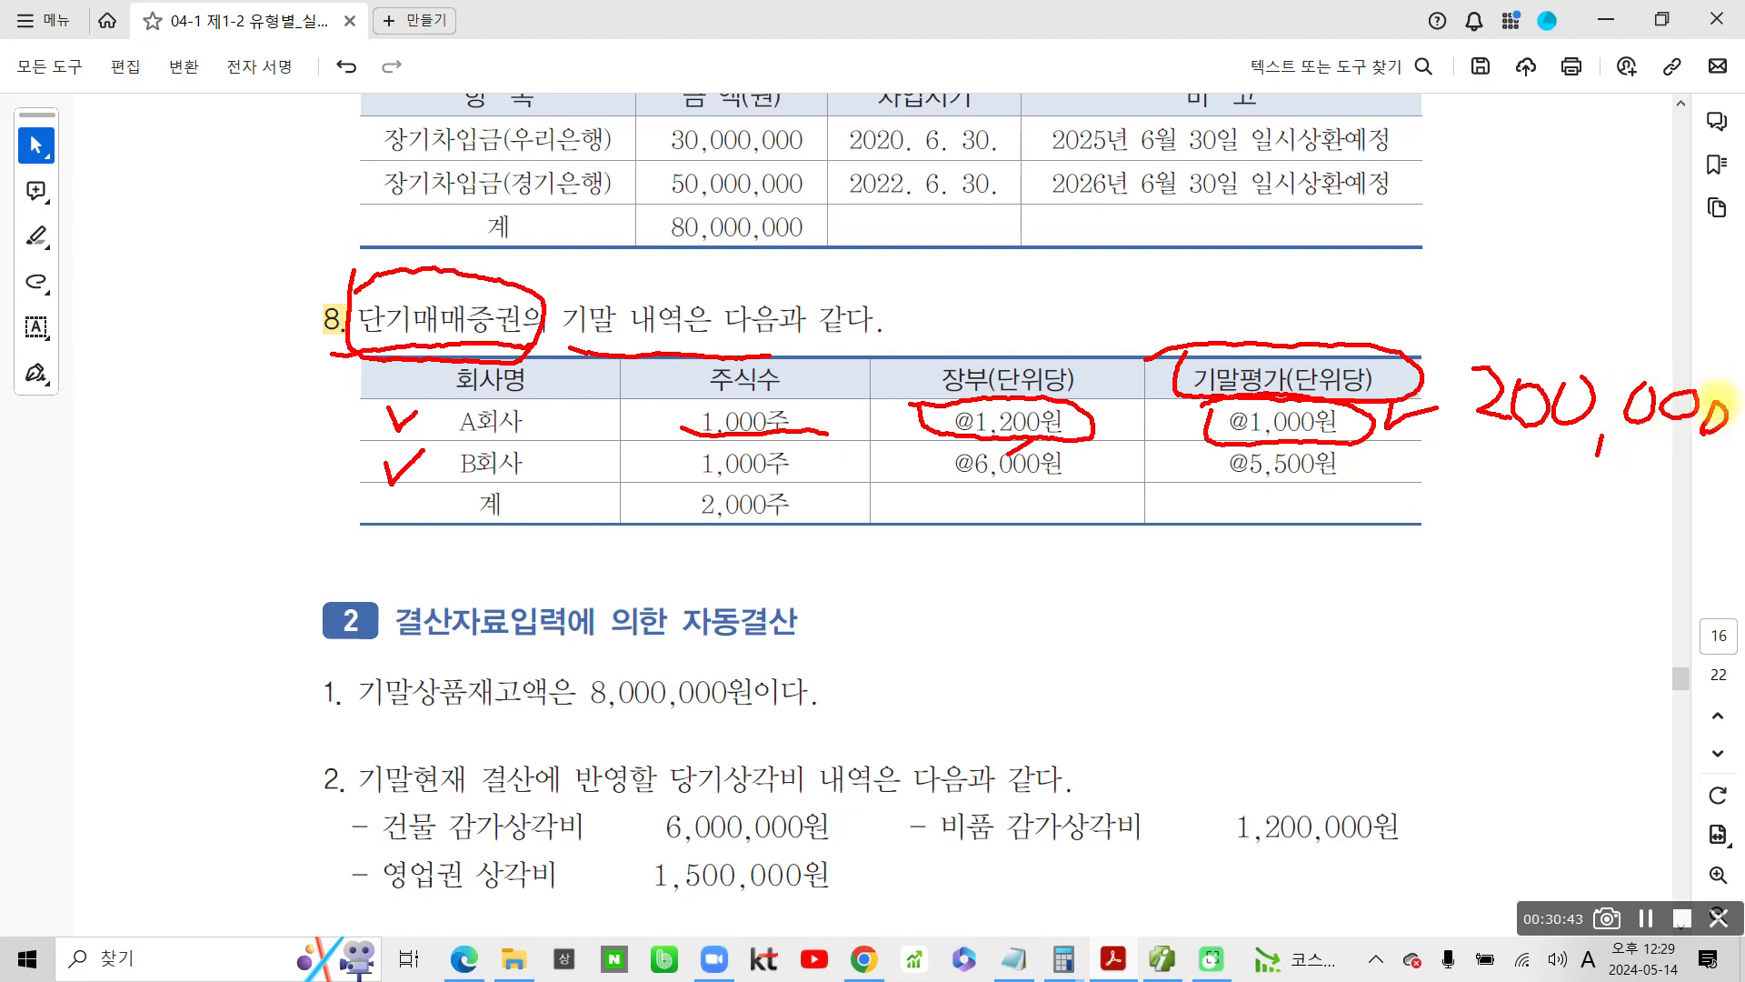
{"action": "left_click_drag", "start_coordinate": [1461, 327], "coordinate": [1459, 429]}
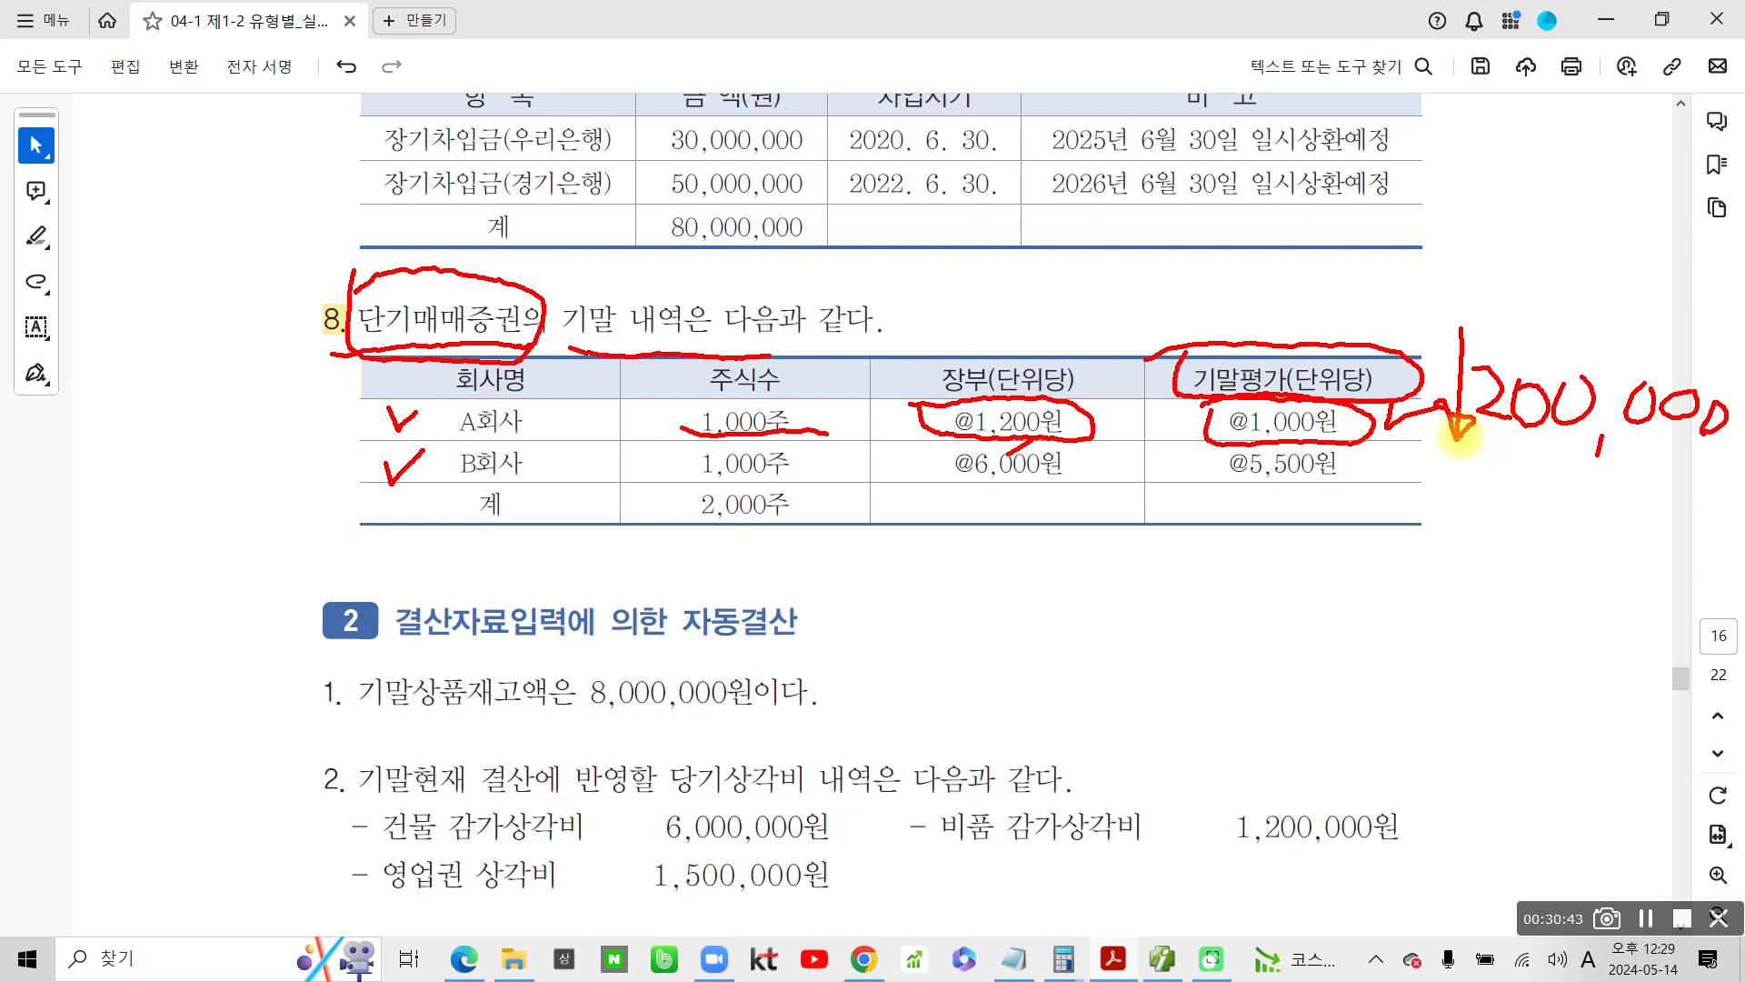
Mark B회사's share count, @6,000원 book price and @5,500원 year-end price, and write 500,000 with a down arrow beside the row
{"action": "left_click_drag", "start_coordinate": [661, 470], "coordinate": [798, 472]}
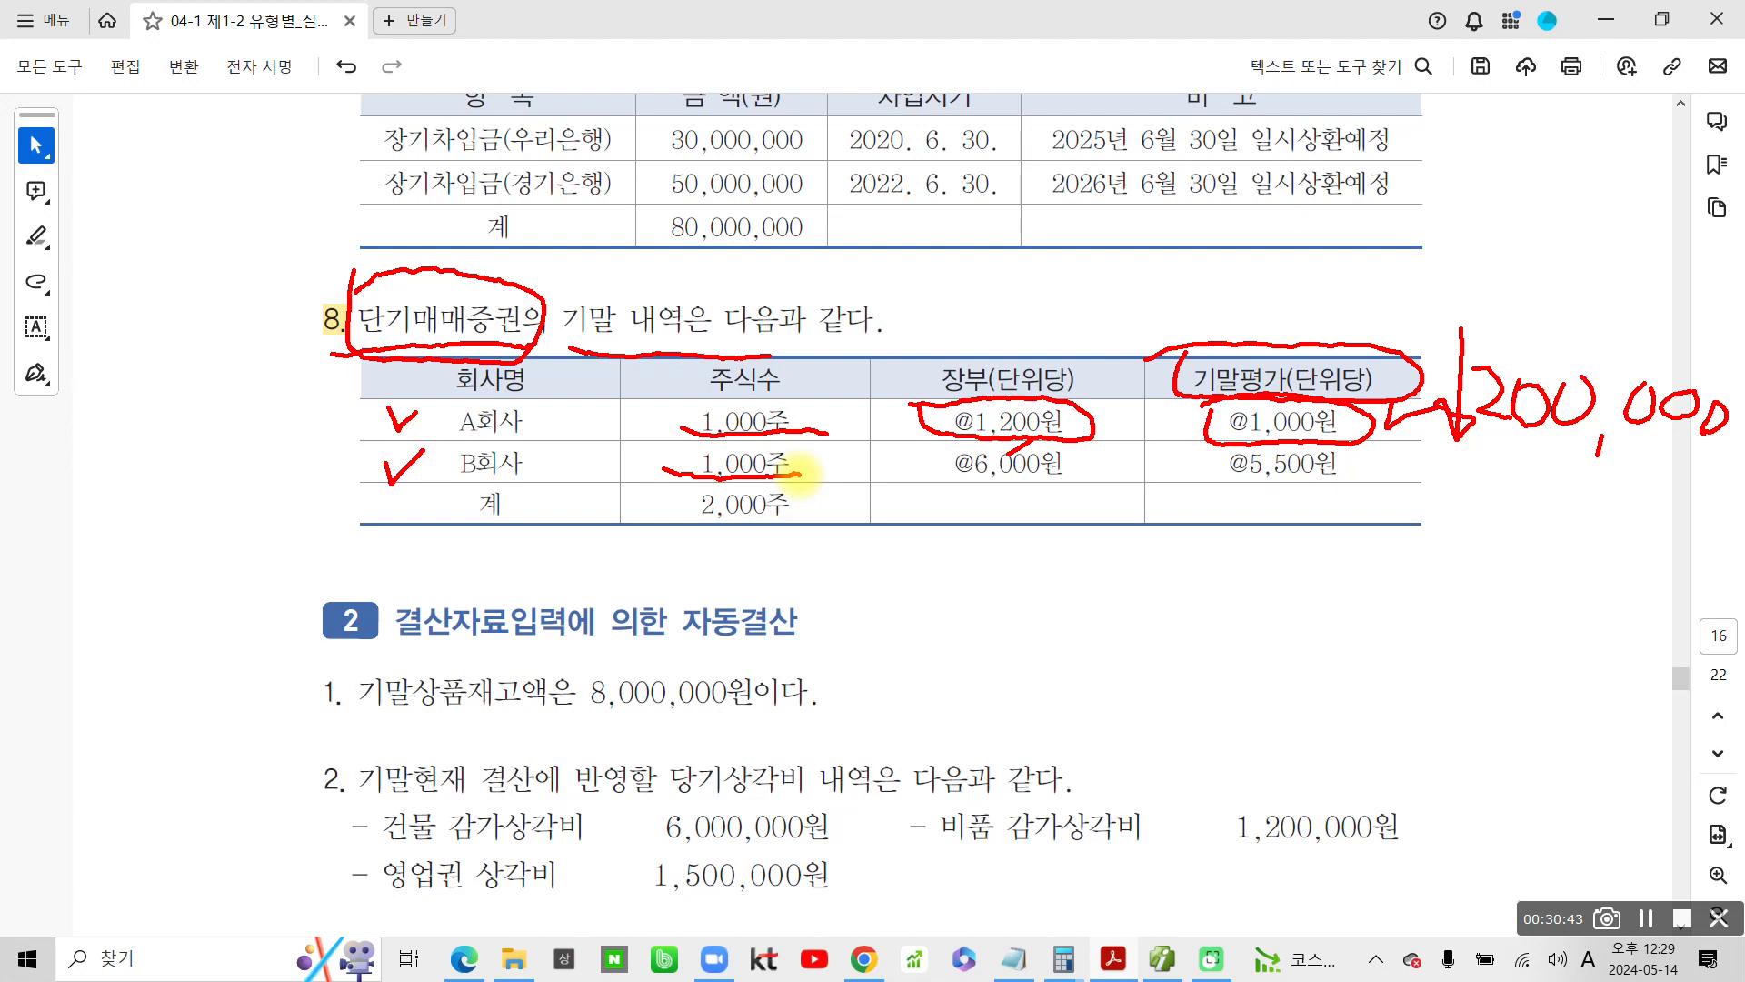
{"action": "mouse_move", "coordinate": [1046, 496]}
{"action": "left_mouse_down"}
{"action": "mouse_move", "coordinate": [941, 480]}
{"action": "mouse_move", "coordinate": [1045, 443]}
{"action": "mouse_move", "coordinate": [1061, 488]}
{"action": "left_mouse_up"}
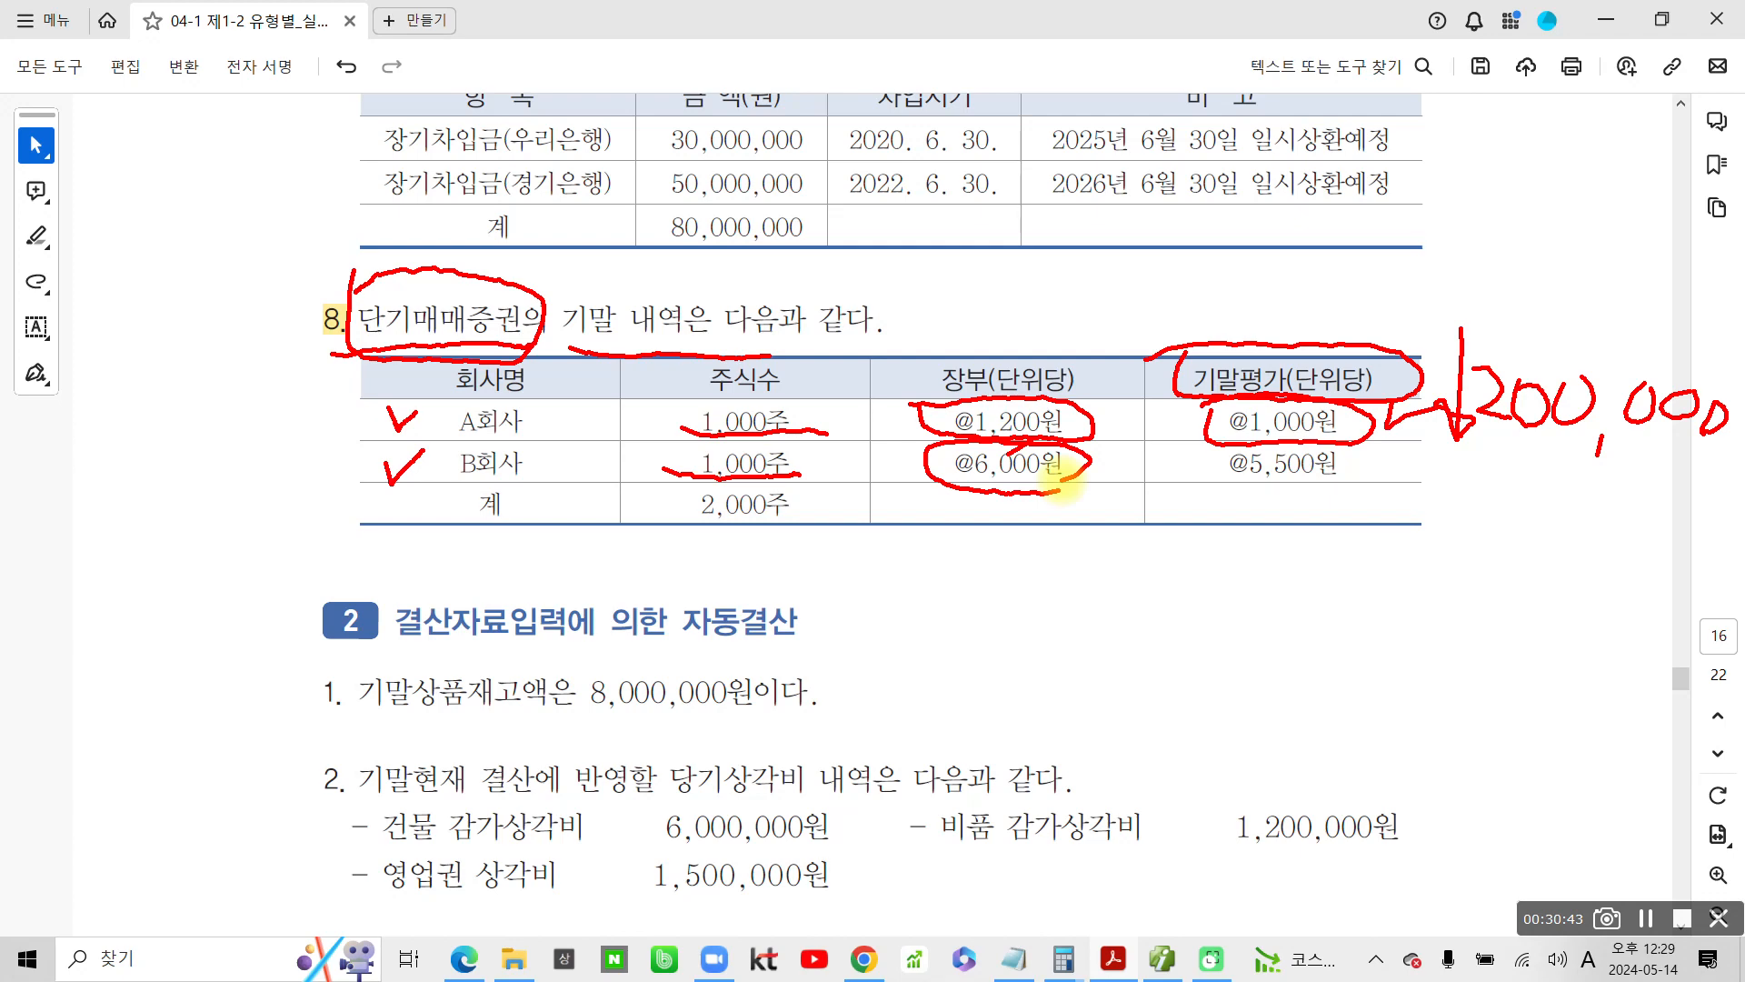
{"action": "mouse_move", "coordinate": [1204, 459]}
{"action": "left_mouse_down"}
{"action": "mouse_move", "coordinate": [1291, 504]}
{"action": "mouse_move", "coordinate": [1370, 452]}
{"action": "left_mouse_up"}
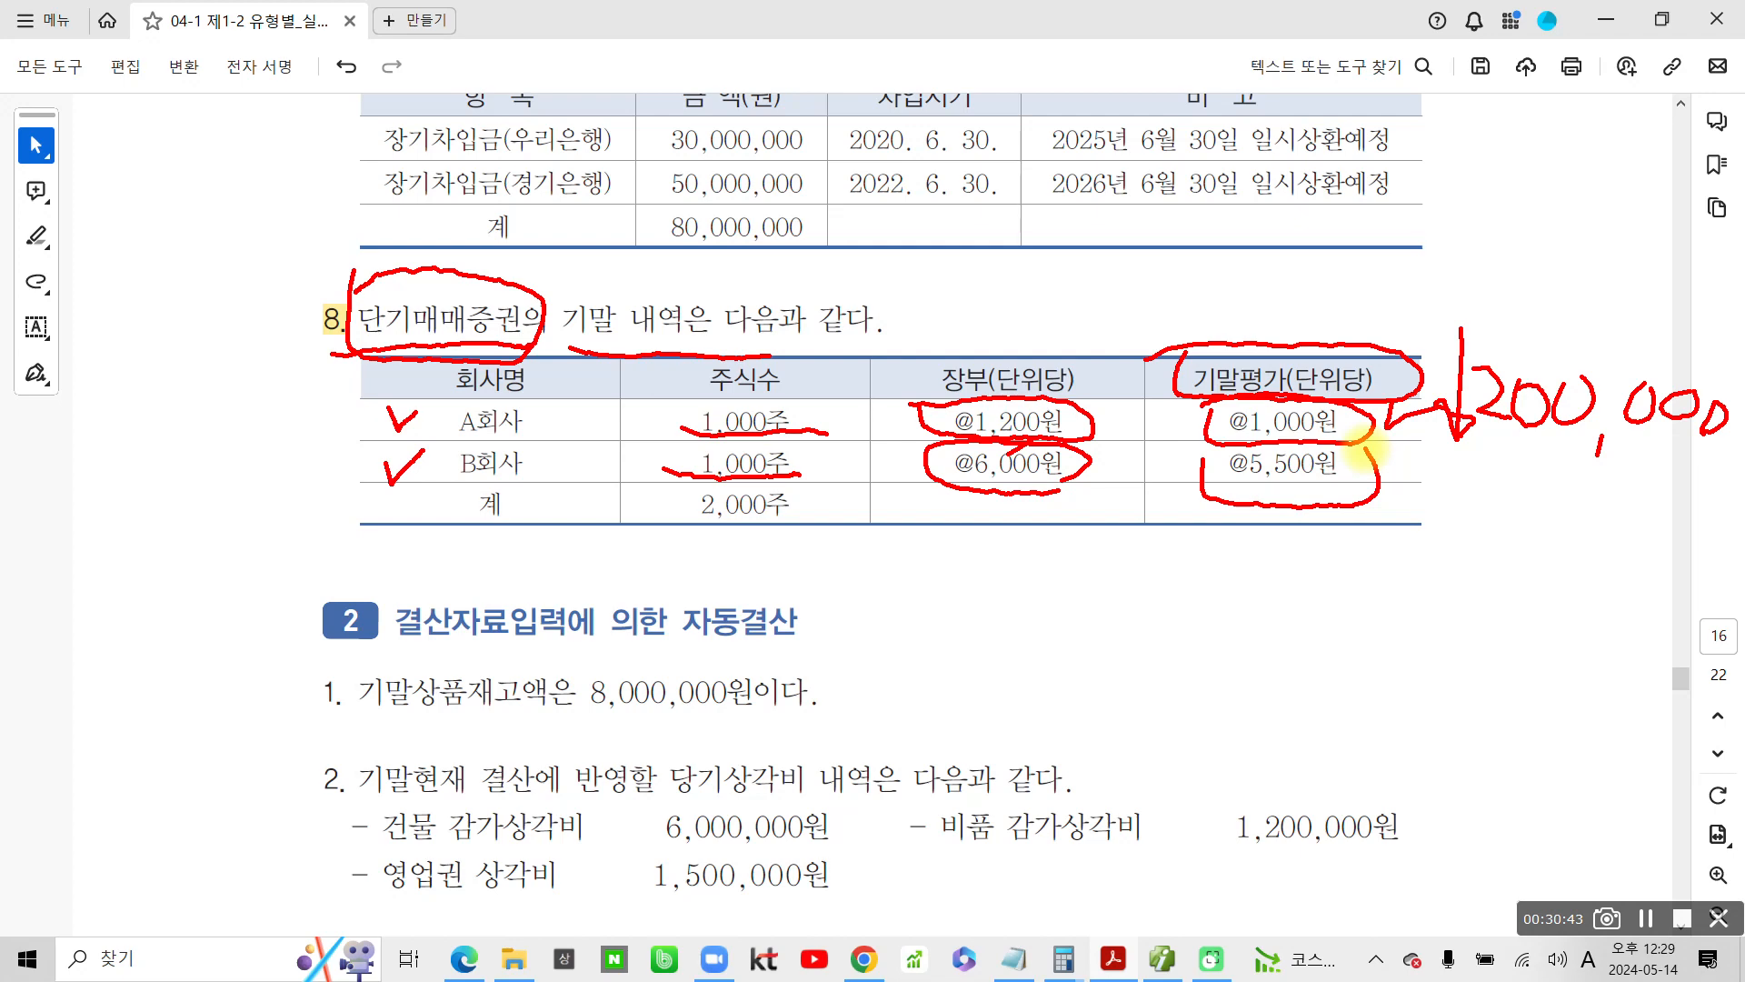
{"action": "mouse_move", "coordinate": [1504, 474]}
{"action": "left_mouse_down"}
{"action": "mouse_move", "coordinate": [1474, 544]}
{"action": "mouse_move", "coordinate": [1516, 501]}
{"action": "mouse_move", "coordinate": [1571, 510]}
{"action": "mouse_move", "coordinate": [1577, 570]}
{"action": "mouse_move", "coordinate": [1698, 536]}
{"action": "left_mouse_up"}
{"action": "left_click_drag", "start_coordinate": [1445, 469], "coordinate": [1447, 572]}
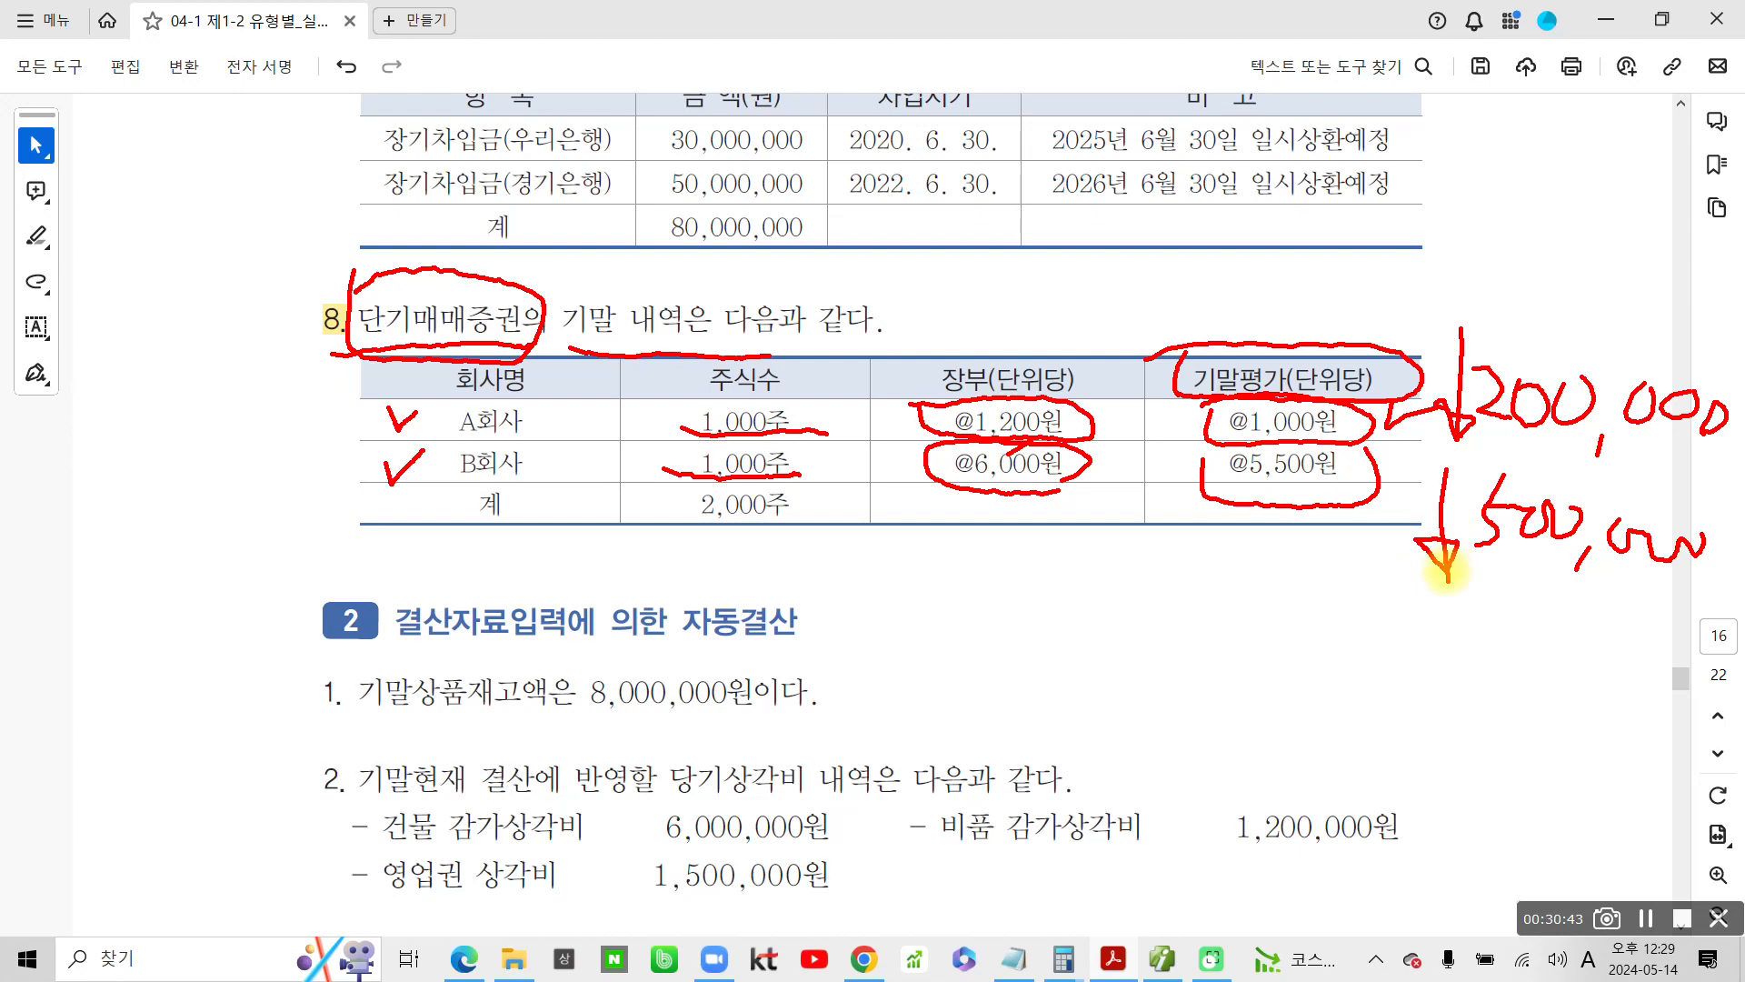
Box 단기매매증권 again, write 700,000 beside it, and label it as the credit side with 대)
{"action": "mouse_move", "coordinate": [351, 277]}
{"action": "left_mouse_down"}
{"action": "mouse_move", "coordinate": [444, 353]}
{"action": "mouse_move", "coordinate": [545, 300]}
{"action": "mouse_move", "coordinate": [338, 285]}
{"action": "left_mouse_up"}
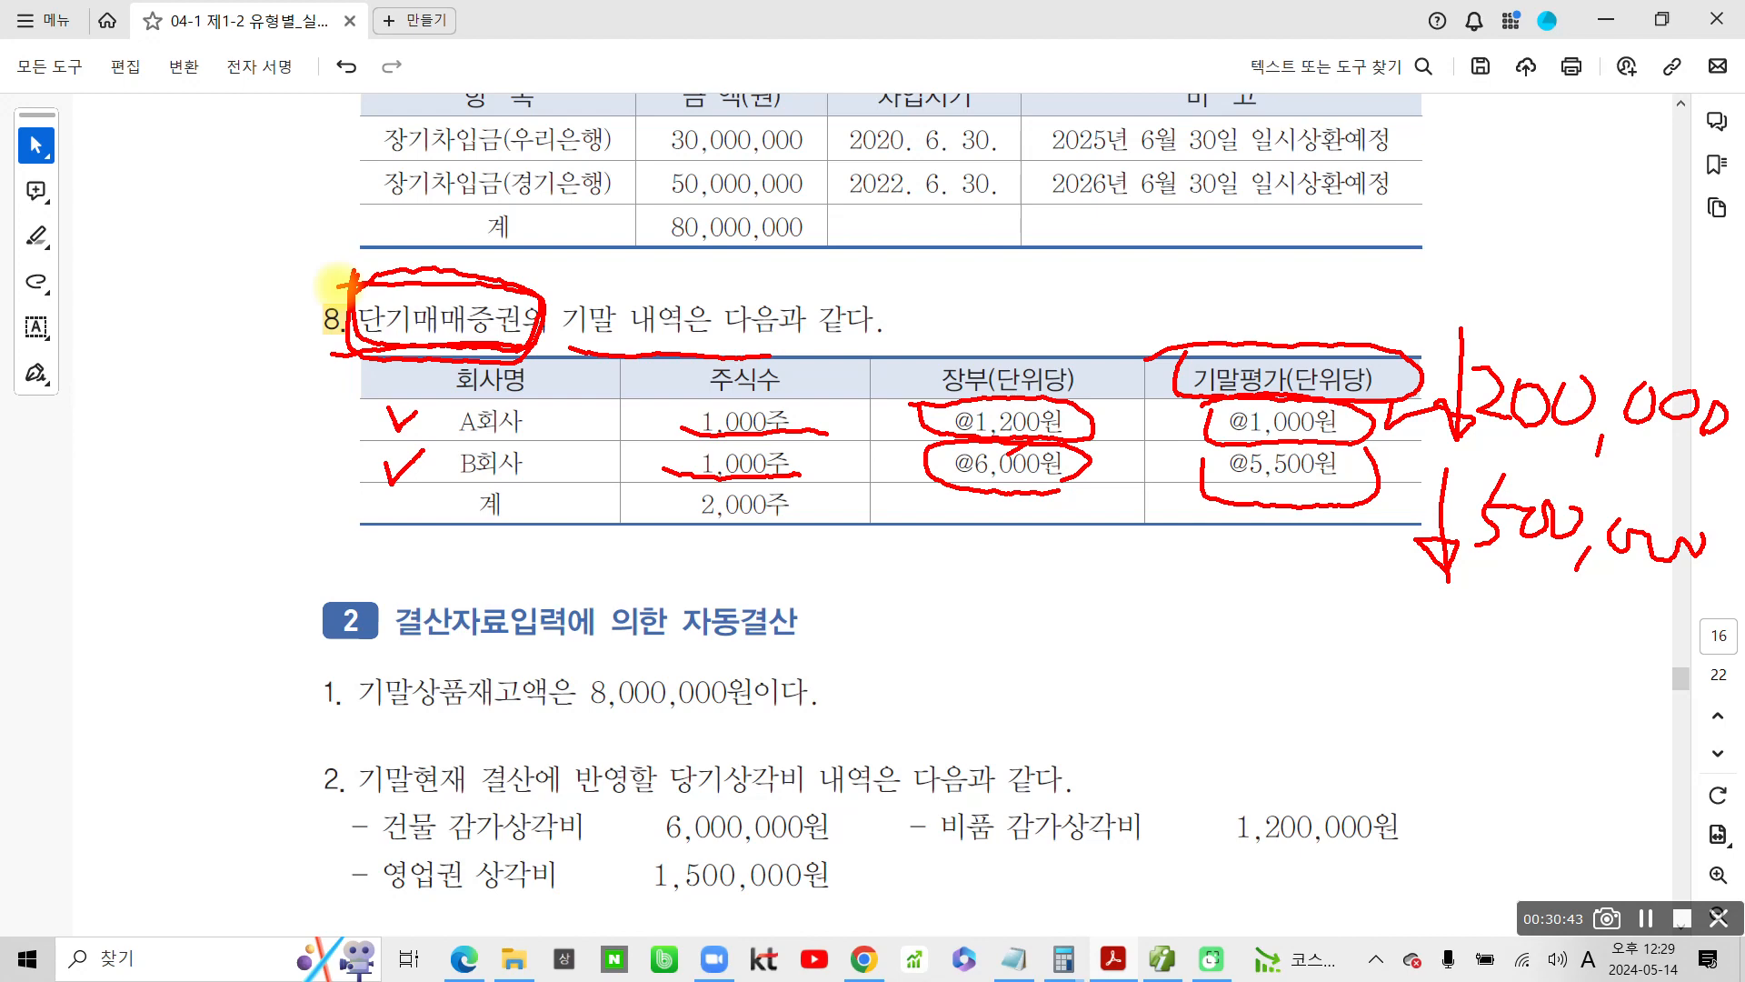
{"action": "mouse_move", "coordinate": [586, 239]}
{"action": "left_mouse_down"}
{"action": "mouse_move", "coordinate": [576, 305]}
{"action": "mouse_move", "coordinate": [627, 307]}
{"action": "mouse_move", "coordinate": [698, 259]}
{"action": "mouse_move", "coordinate": [800, 300]}
{"action": "mouse_move", "coordinate": [854, 268]}
{"action": "mouse_move", "coordinate": [823, 272]}
{"action": "left_mouse_up"}
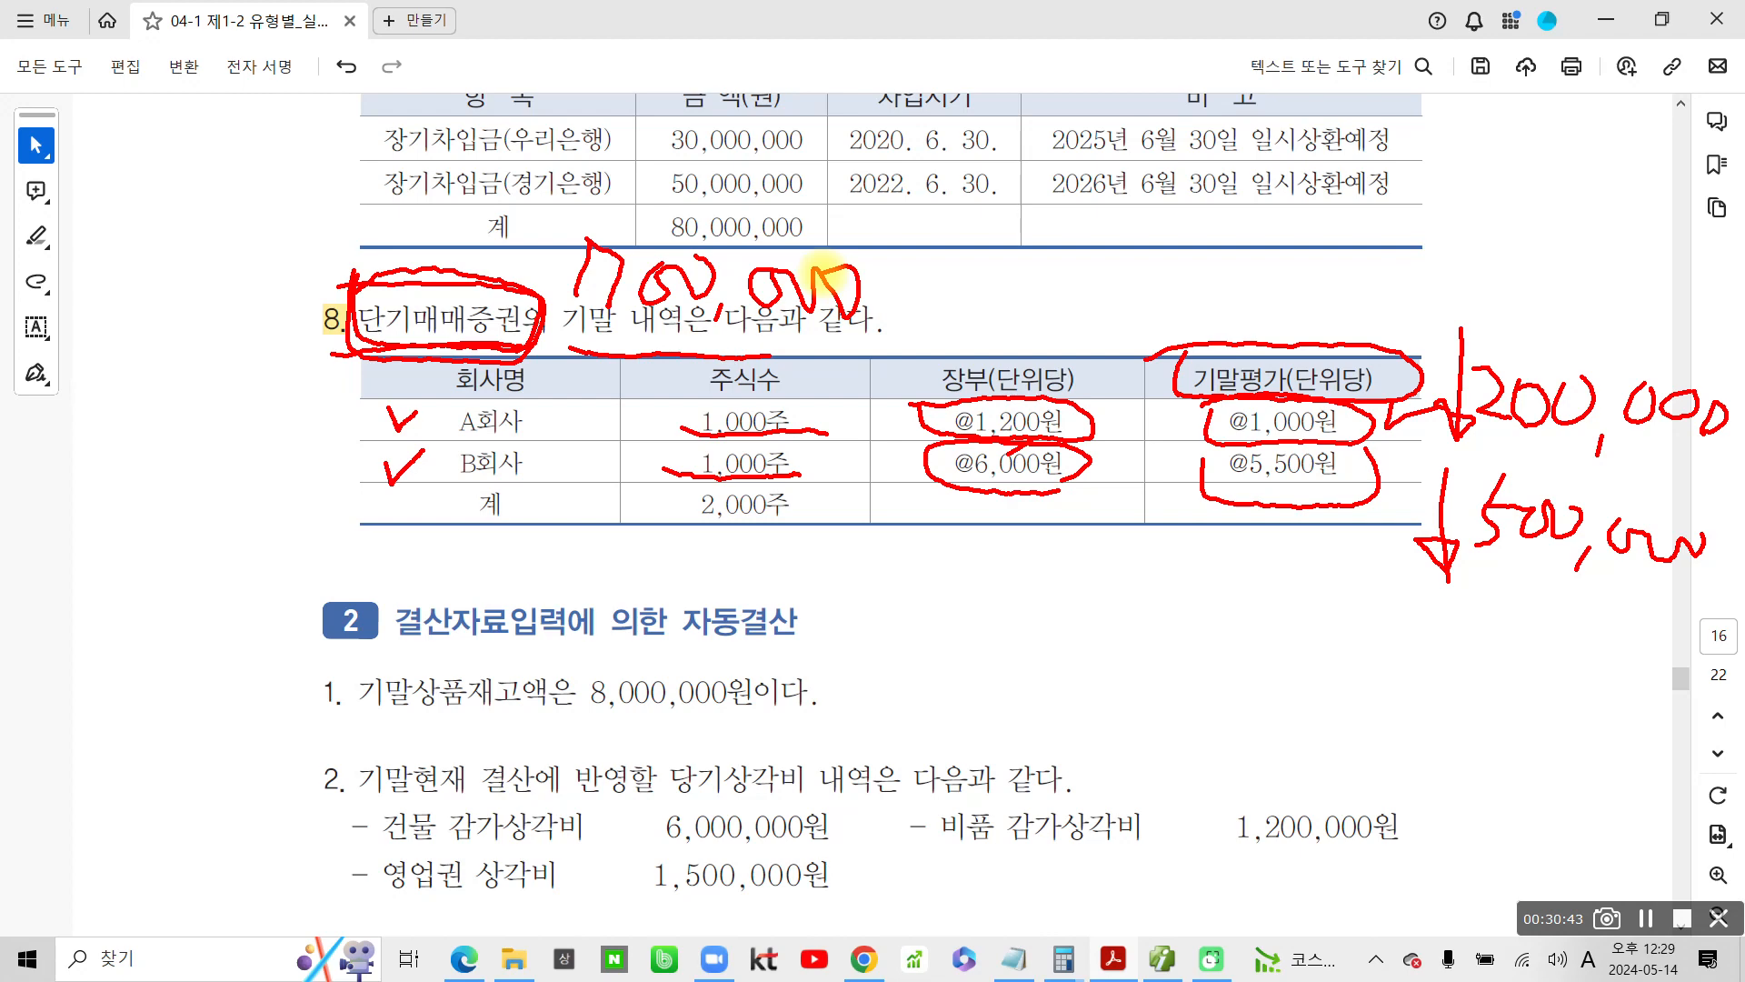
{"action": "mouse_move", "coordinate": [211, 292]}
{"action": "left_mouse_down"}
{"action": "mouse_move", "coordinate": [259, 289]}
{"action": "mouse_move", "coordinate": [260, 334]}
{"action": "left_mouse_up"}
{"action": "mouse_move", "coordinate": [266, 273]}
{"action": "left_mouse_down"}
{"action": "mouse_move", "coordinate": [266, 343]}
{"action": "mouse_move", "coordinate": [289, 306]}
{"action": "left_mouse_up"}
{"action": "mouse_move", "coordinate": [291, 268]}
{"action": "left_mouse_down"}
{"action": "mouse_move", "coordinate": [289, 313]}
{"action": "mouse_move", "coordinate": [324, 313]}
{"action": "mouse_move", "coordinate": [285, 382]}
{"action": "left_mouse_up"}
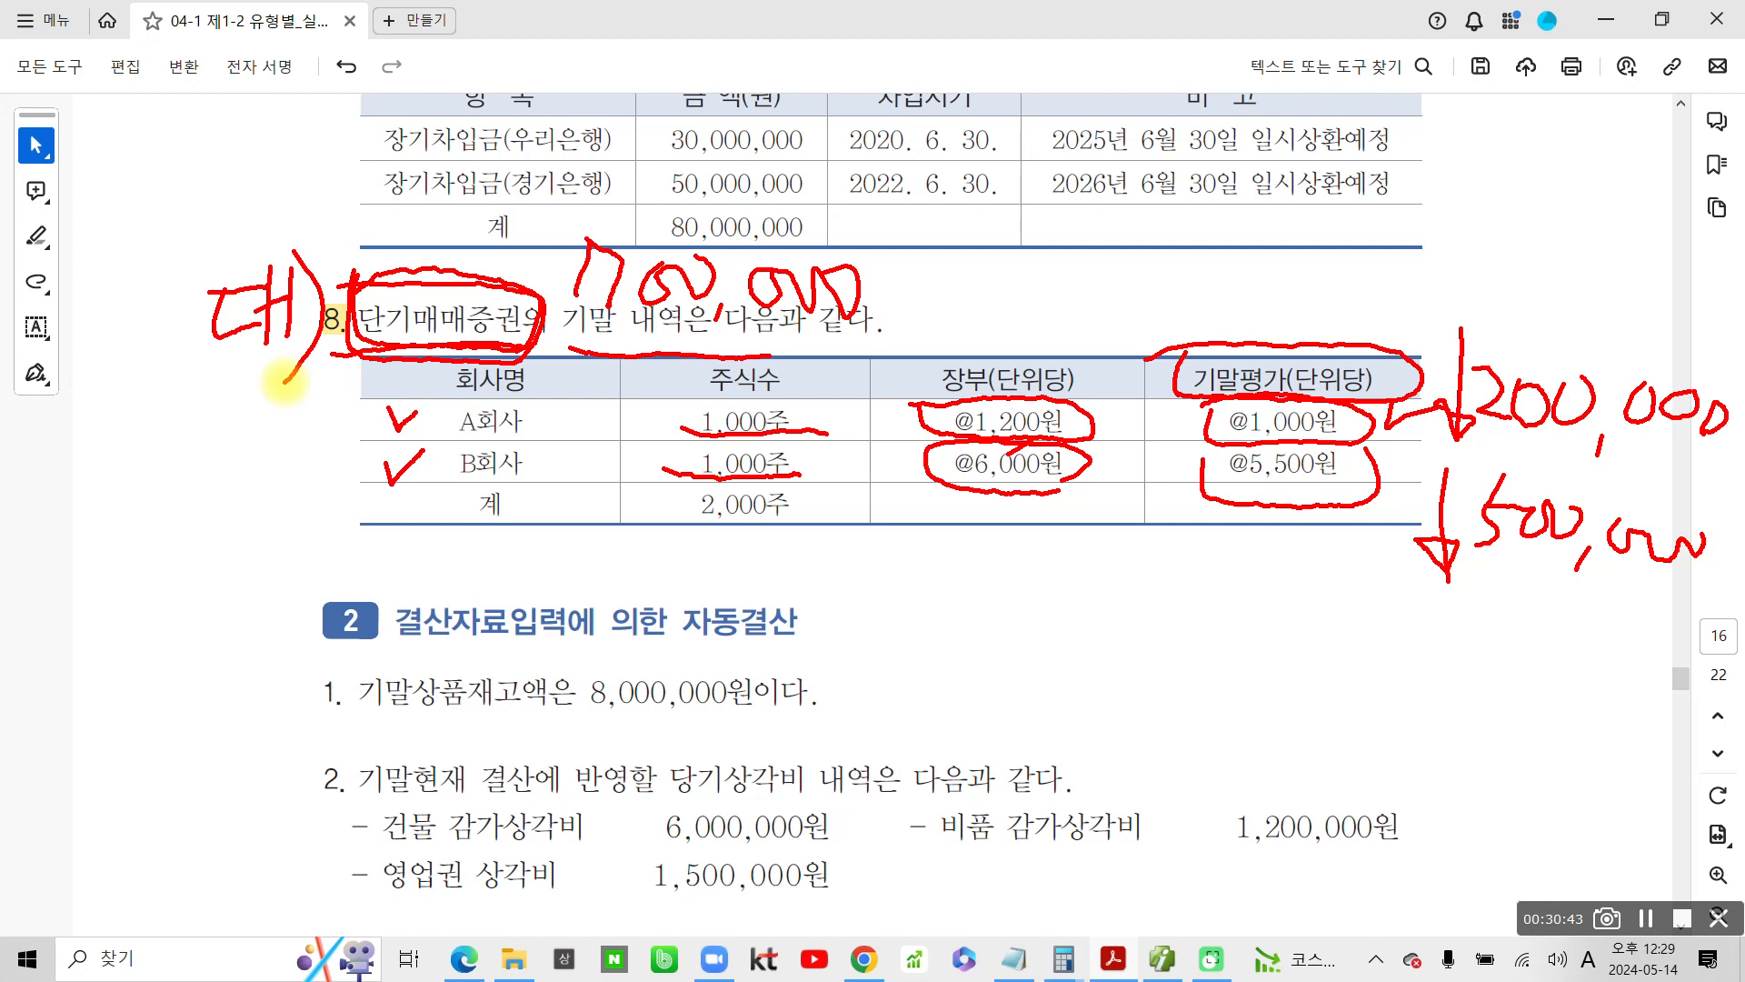
Handwrite the debit side of problem 8's entry below the table, starting with the label 차)
{"action": "mouse_move", "coordinate": [147, 469]}
{"action": "left_mouse_down"}
{"action": "mouse_move", "coordinate": [178, 483]}
{"action": "mouse_move", "coordinate": [132, 523]}
{"action": "mouse_move", "coordinate": [186, 501]}
{"action": "mouse_move", "coordinate": [186, 575]}
{"action": "mouse_move", "coordinate": [214, 537]}
{"action": "mouse_move", "coordinate": [191, 600]}
{"action": "left_mouse_up"}
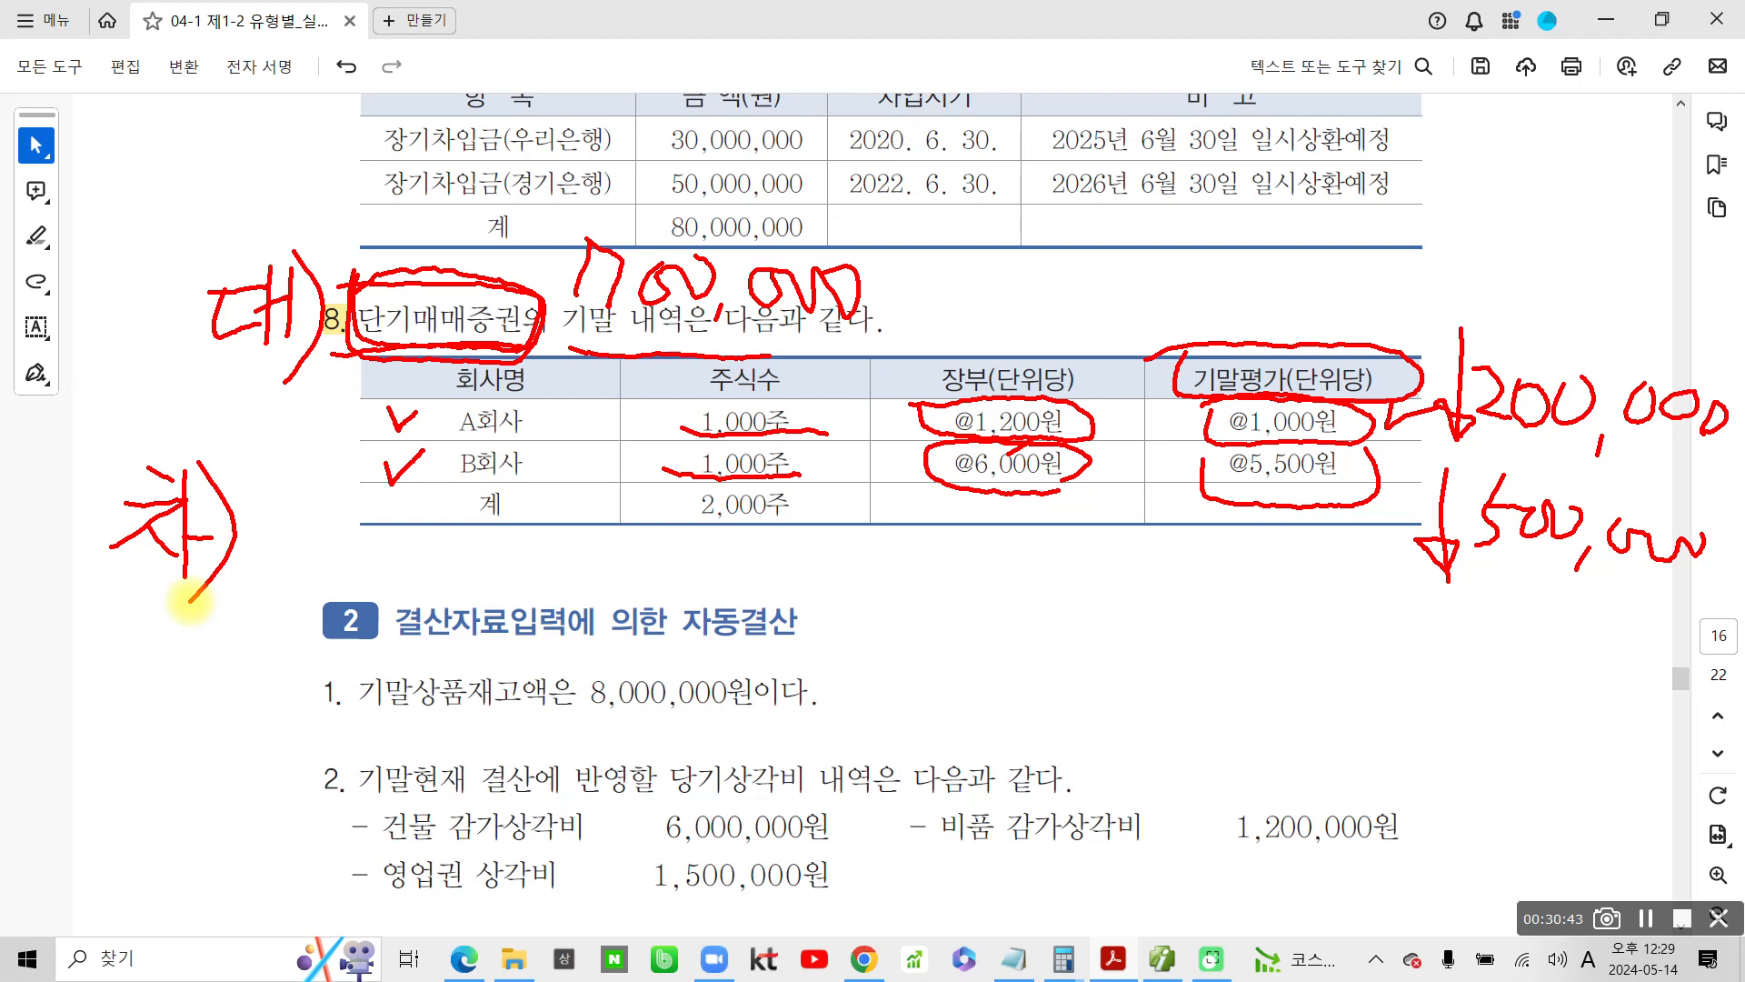
{"action": "mouse_move", "coordinate": [268, 498]}
{"action": "left_mouse_down"}
{"action": "mouse_move", "coordinate": [313, 492]}
{"action": "mouse_move", "coordinate": [314, 530]}
{"action": "left_mouse_up"}
{"action": "mouse_move", "coordinate": [329, 465]}
{"action": "left_mouse_down"}
{"action": "mouse_move", "coordinate": [332, 550]}
{"action": "mouse_move", "coordinate": [359, 514]}
{"action": "left_mouse_up"}
{"action": "left_click_drag", "start_coordinate": [307, 544], "coordinate": [320, 575]}
{"action": "left_click_drag", "start_coordinate": [345, 507], "coordinate": [380, 573]}
{"action": "left_click_drag", "start_coordinate": [397, 498], "coordinate": [392, 569]}
{"action": "left_click_drag", "start_coordinate": [409, 522], "coordinate": [434, 573]}
{"action": "left_click_drag", "start_coordinate": [454, 523], "coordinate": [459, 582]}
{"action": "mouse_move", "coordinate": [459, 536]}
{"action": "left_mouse_down"}
{"action": "mouse_move", "coordinate": [482, 531]}
{"action": "mouse_move", "coordinate": [495, 572]}
{"action": "left_mouse_up"}
{"action": "mouse_move", "coordinate": [491, 509]}
{"action": "left_mouse_down"}
{"action": "mouse_move", "coordinate": [509, 595]}
{"action": "mouse_move", "coordinate": [532, 568]}
{"action": "left_mouse_up"}
{"action": "left_click_drag", "start_coordinate": [532, 541], "coordinate": [536, 586]}
{"action": "left_click_drag", "start_coordinate": [550, 509], "coordinate": [555, 577]}
{"action": "mouse_move", "coordinate": [555, 536]}
{"action": "left_mouse_down"}
{"action": "mouse_move", "coordinate": [571, 522]}
{"action": "mouse_move", "coordinate": [587, 581]}
{"action": "left_mouse_up"}
{"action": "mouse_move", "coordinate": [606, 498]}
{"action": "left_mouse_down"}
{"action": "mouse_move", "coordinate": [640, 487]}
{"action": "mouse_move", "coordinate": [605, 546]}
{"action": "left_mouse_up"}
{"action": "left_click_drag", "start_coordinate": [627, 513], "coordinate": [671, 505]}
{"action": "left_click_drag", "start_coordinate": [595, 545], "coordinate": [671, 536]}
{"action": "left_click_drag", "start_coordinate": [636, 559], "coordinate": [700, 577]}
{"action": "mouse_move", "coordinate": [682, 505]}
{"action": "left_mouse_down"}
{"action": "mouse_move", "coordinate": [727, 554]}
{"action": "mouse_move", "coordinate": [741, 620]}
{"action": "left_mouse_up"}
{"action": "left_click_drag", "start_coordinate": [747, 495], "coordinate": [799, 523]}
{"action": "mouse_move", "coordinate": [755, 541]}
{"action": "left_mouse_down"}
{"action": "mouse_move", "coordinate": [777, 572]}
{"action": "mouse_move", "coordinate": [850, 556]}
{"action": "mouse_move", "coordinate": [813, 611]}
{"action": "left_mouse_up"}
{"action": "left_click_drag", "start_coordinate": [841, 541], "coordinate": [859, 605]}
{"action": "left_click_drag", "start_coordinate": [895, 511], "coordinate": [889, 627]}
{"action": "left_click_drag", "start_coordinate": [898, 557], "coordinate": [927, 547]}
{"action": "mouse_move", "coordinate": [952, 523]}
{"action": "left_mouse_down"}
{"action": "mouse_move", "coordinate": [923, 577]}
{"action": "mouse_move", "coordinate": [989, 552]}
{"action": "left_mouse_up"}
{"action": "mouse_move", "coordinate": [927, 582]}
{"action": "left_mouse_down"}
{"action": "mouse_move", "coordinate": [972, 591]}
{"action": "mouse_move", "coordinate": [950, 607]}
{"action": "left_mouse_up"}
{"action": "left_click_drag", "start_coordinate": [950, 608], "coordinate": [986, 607]}
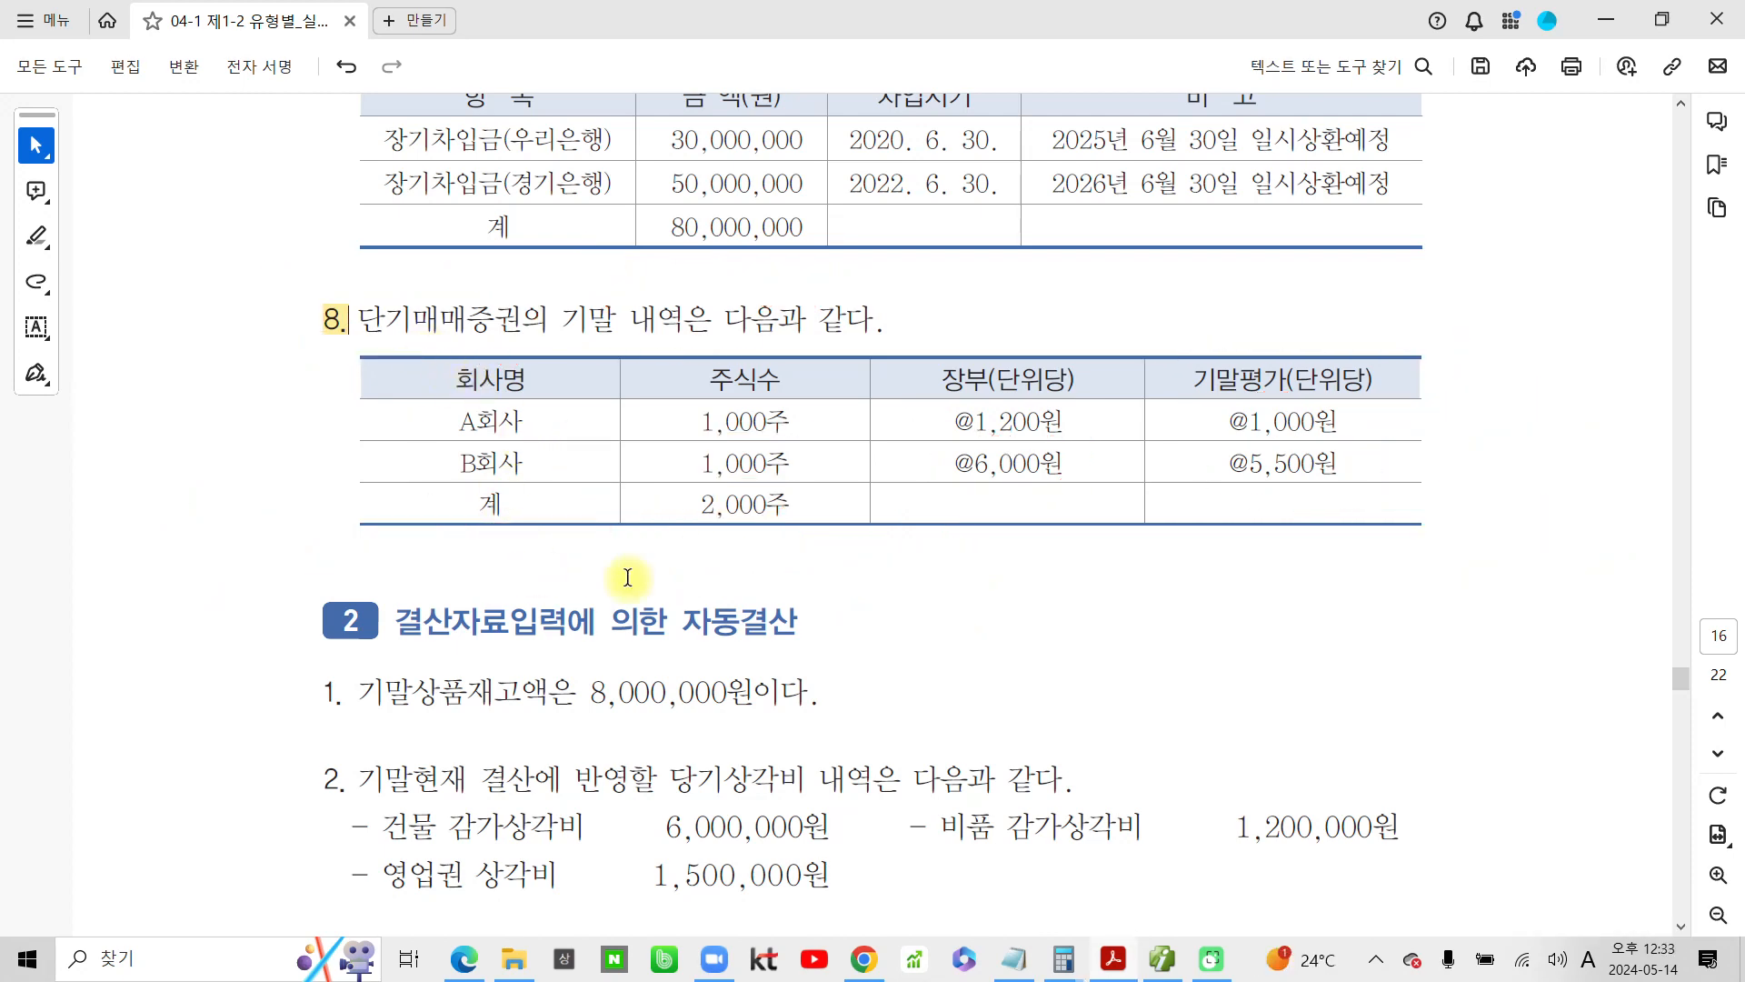
Switch to the accounting program and start a new 12/31 debit (차변) line with the account 단기매매증권평가손
{"action": "left_click", "coordinate": [1154, 965]}
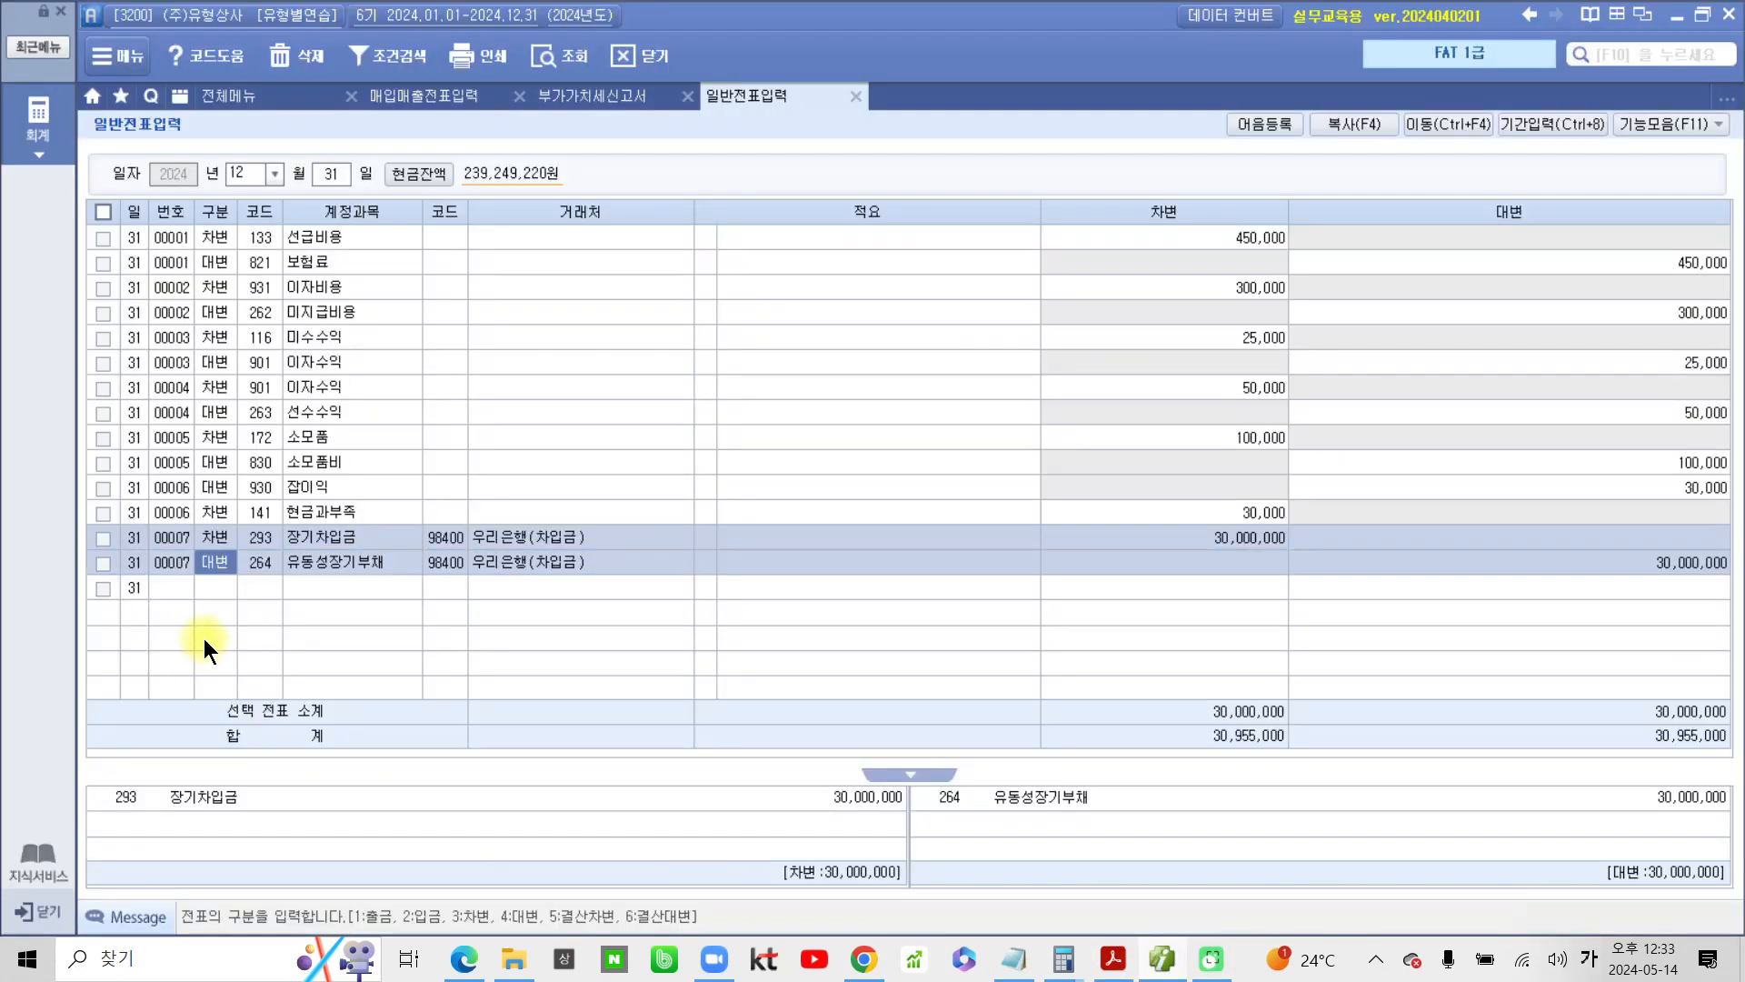
{"action": "left_click", "coordinate": [221, 587]}
{"action": "key", "text": "3"}
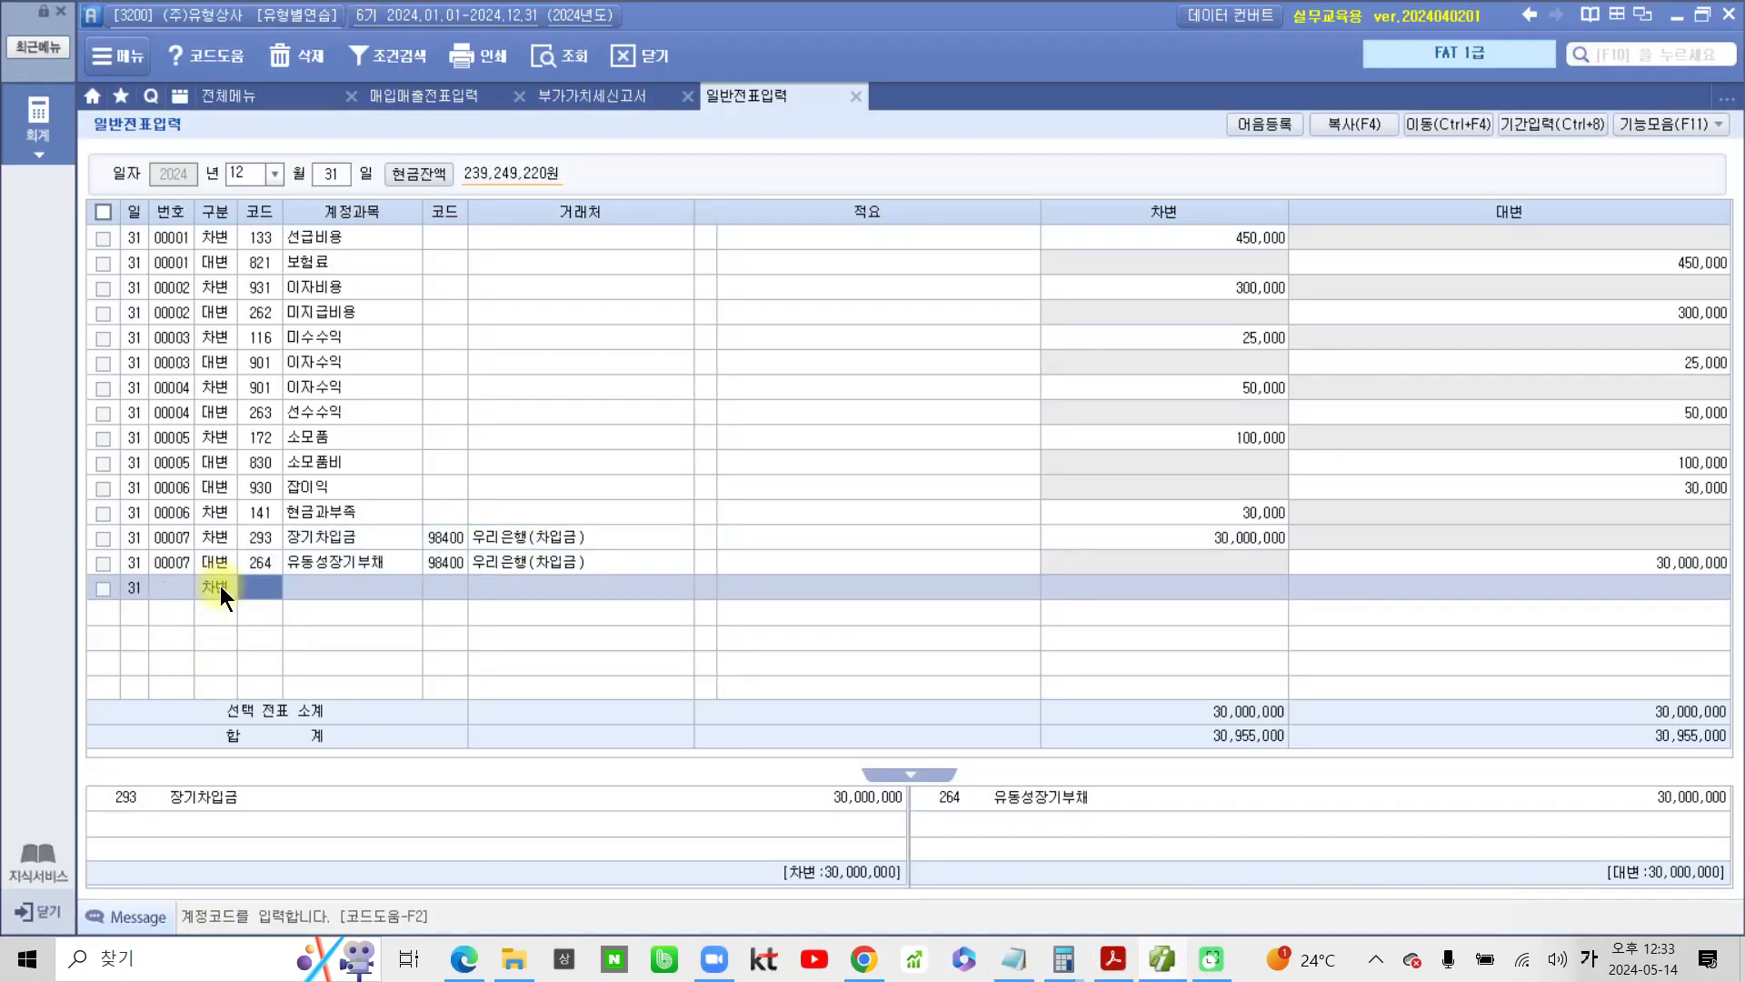
{"action": "type", "text": "단기"}
{"action": "key", "text": "Return"}
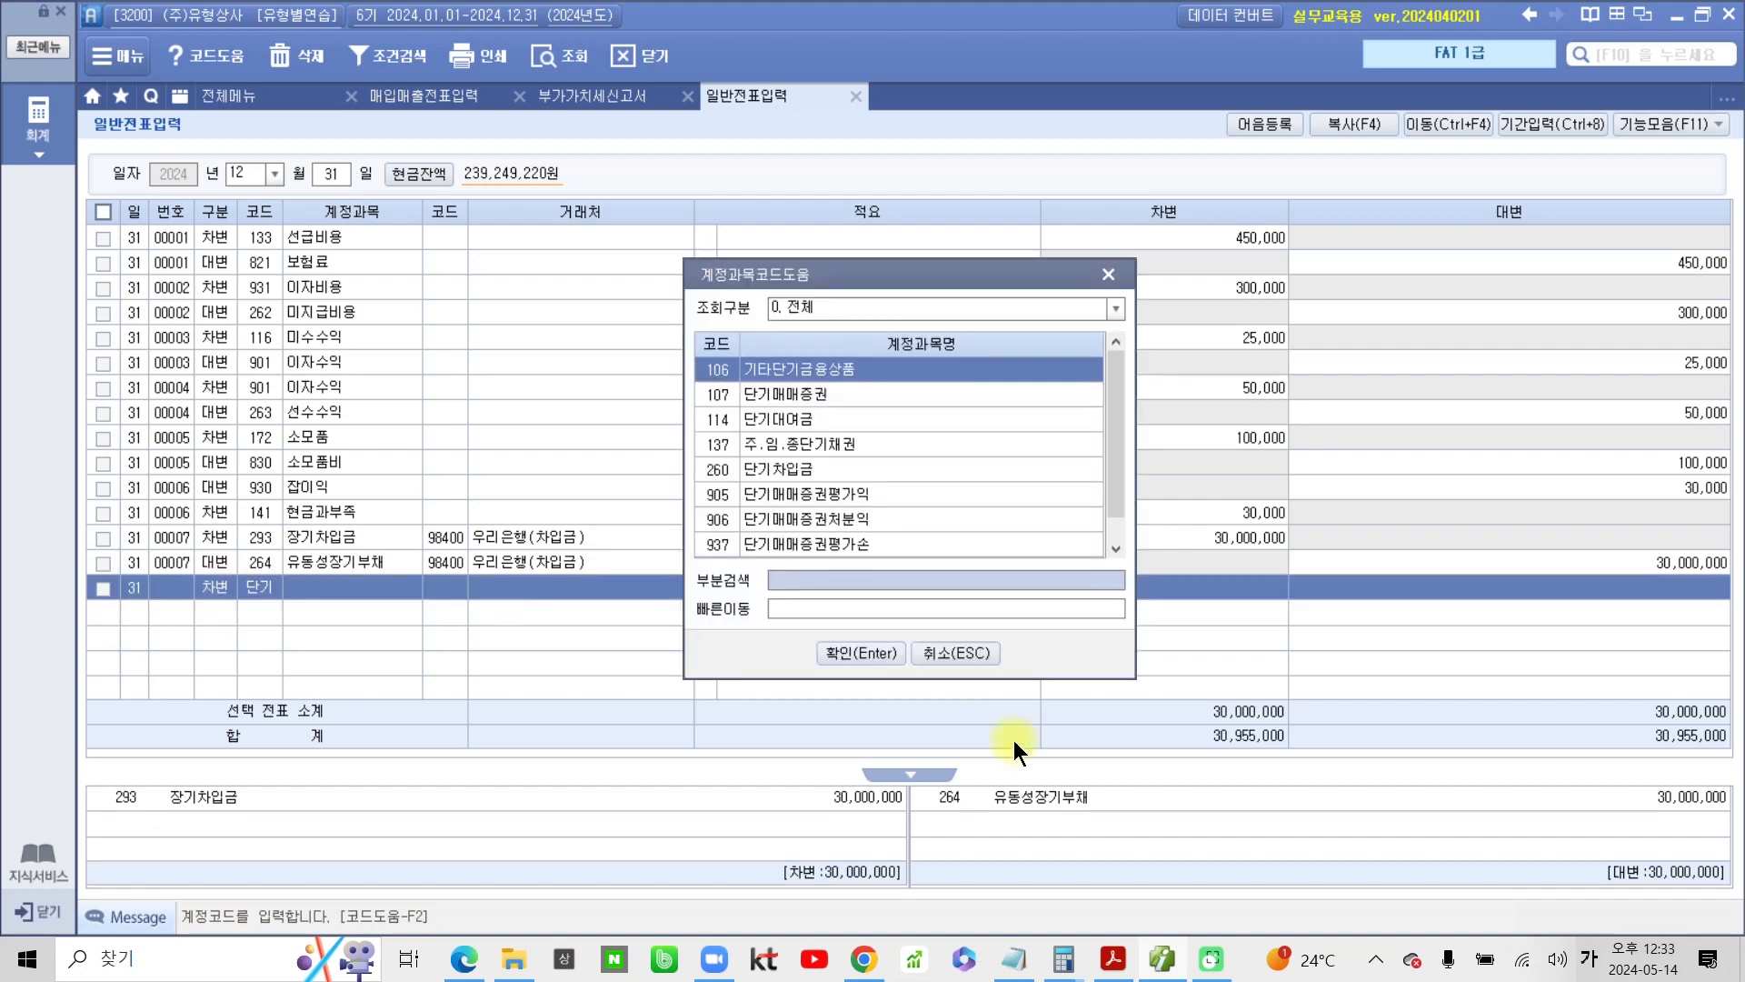
{"action": "left_click", "coordinate": [859, 551]}
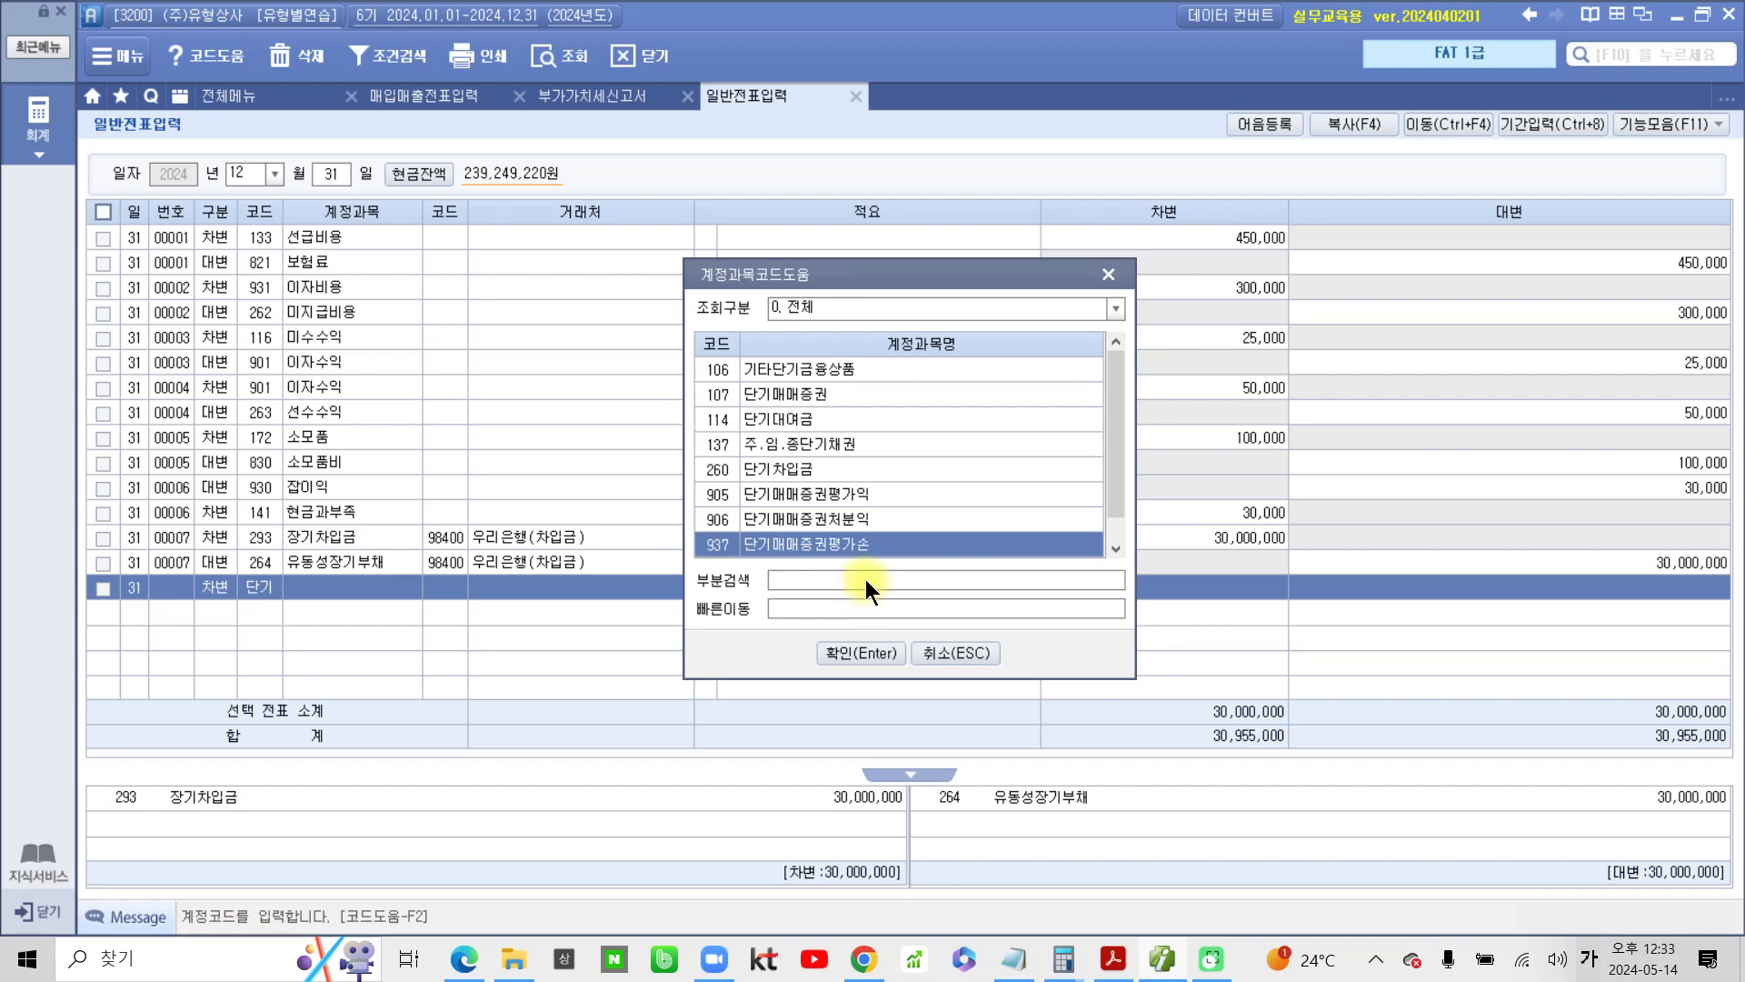
{"action": "left_click", "coordinate": [867, 651]}
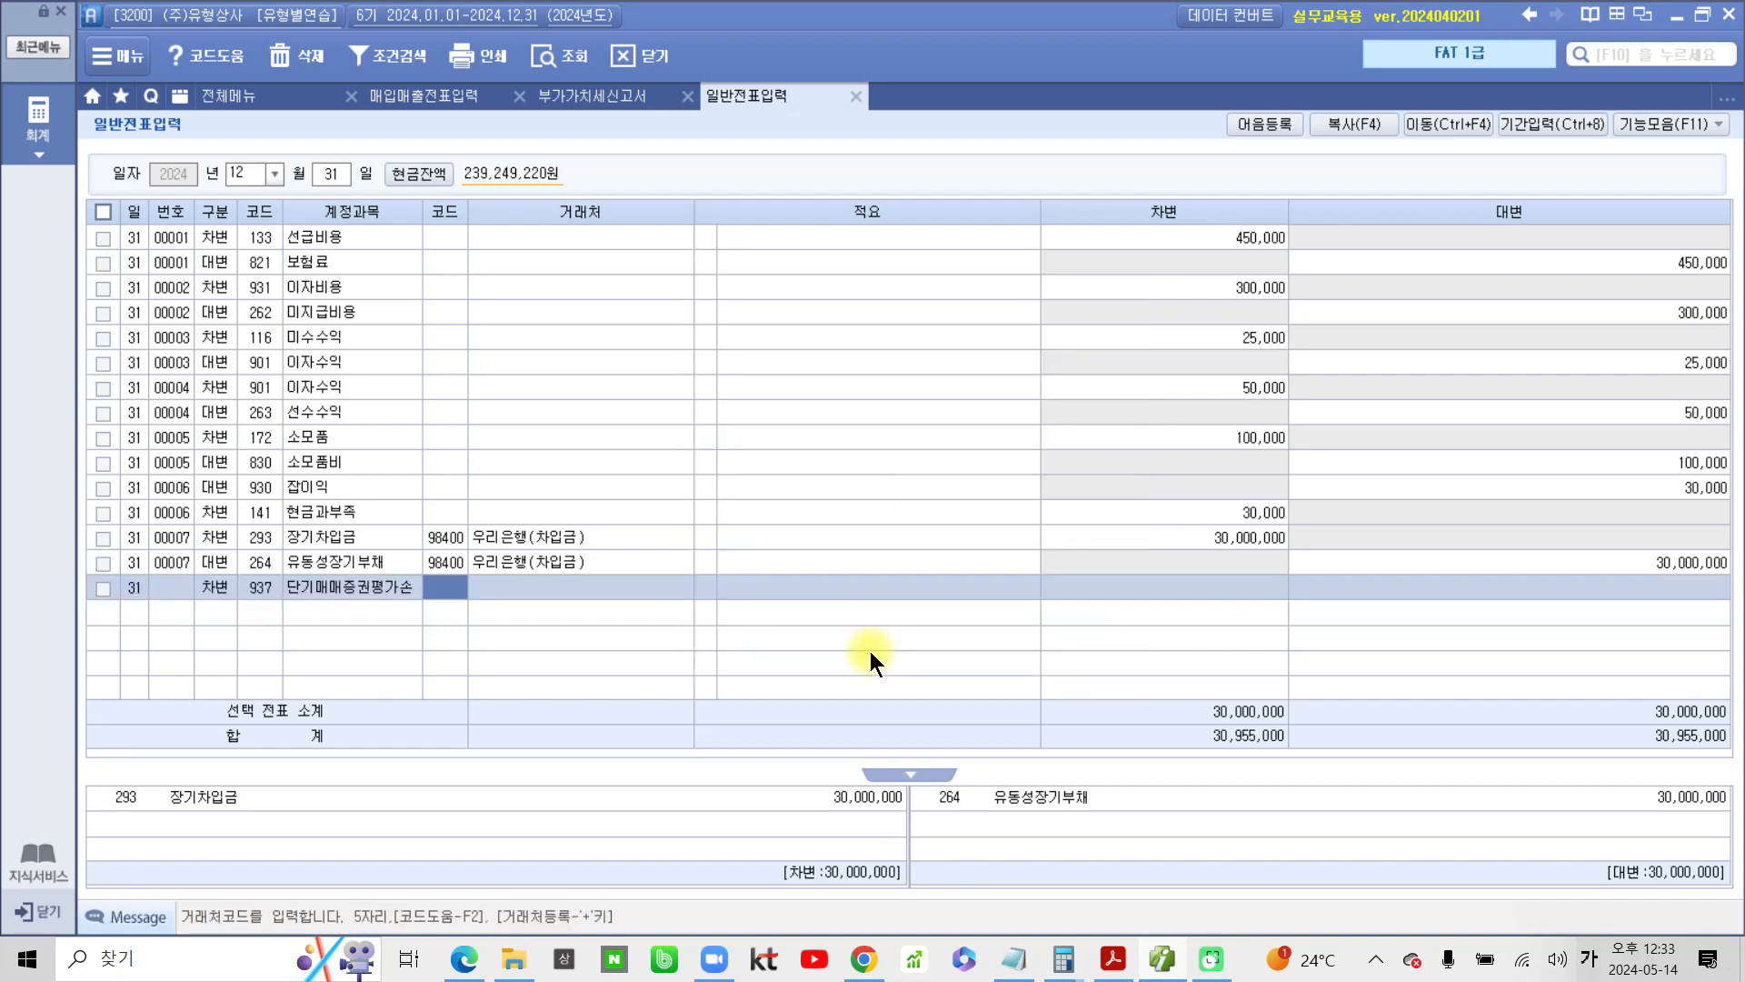
Leave the counterparty and summary blank and set the 단기매매증권평가손 debit amount to 700,000
{"action": "key", "text": "Return"}
{"action": "key", "text": "Return"}
{"action": "key", "text": "Return"}
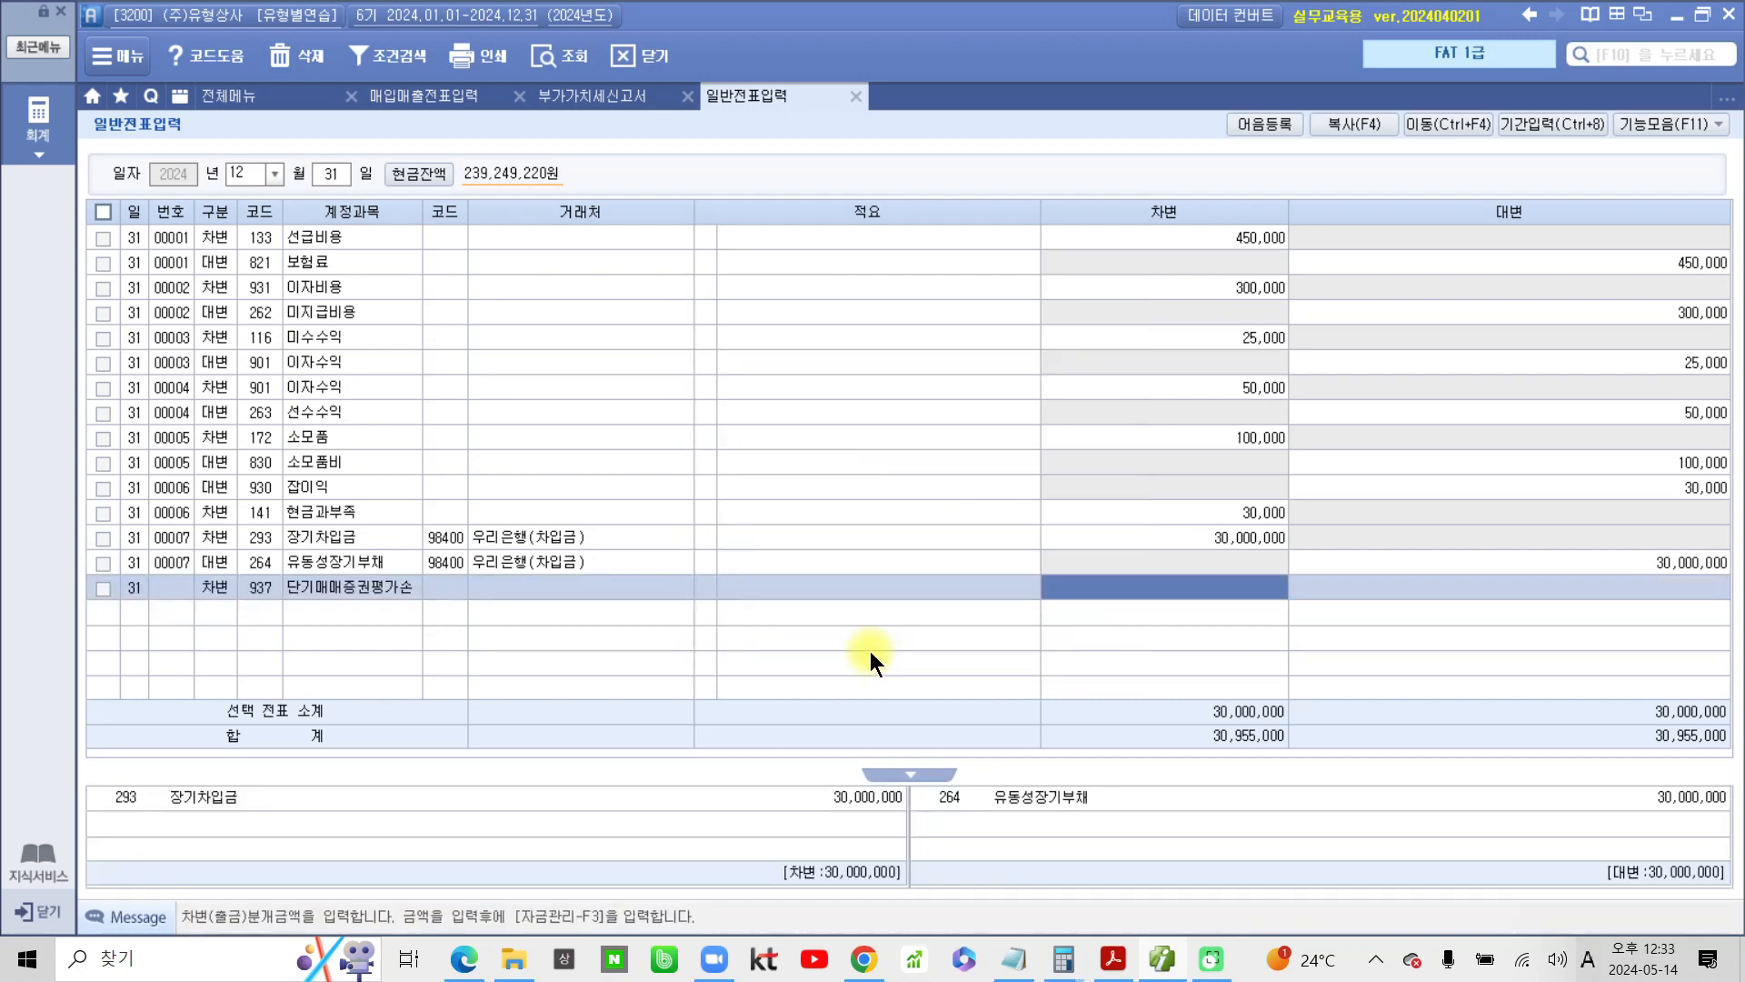
{"action": "type", "text": "7000000"}
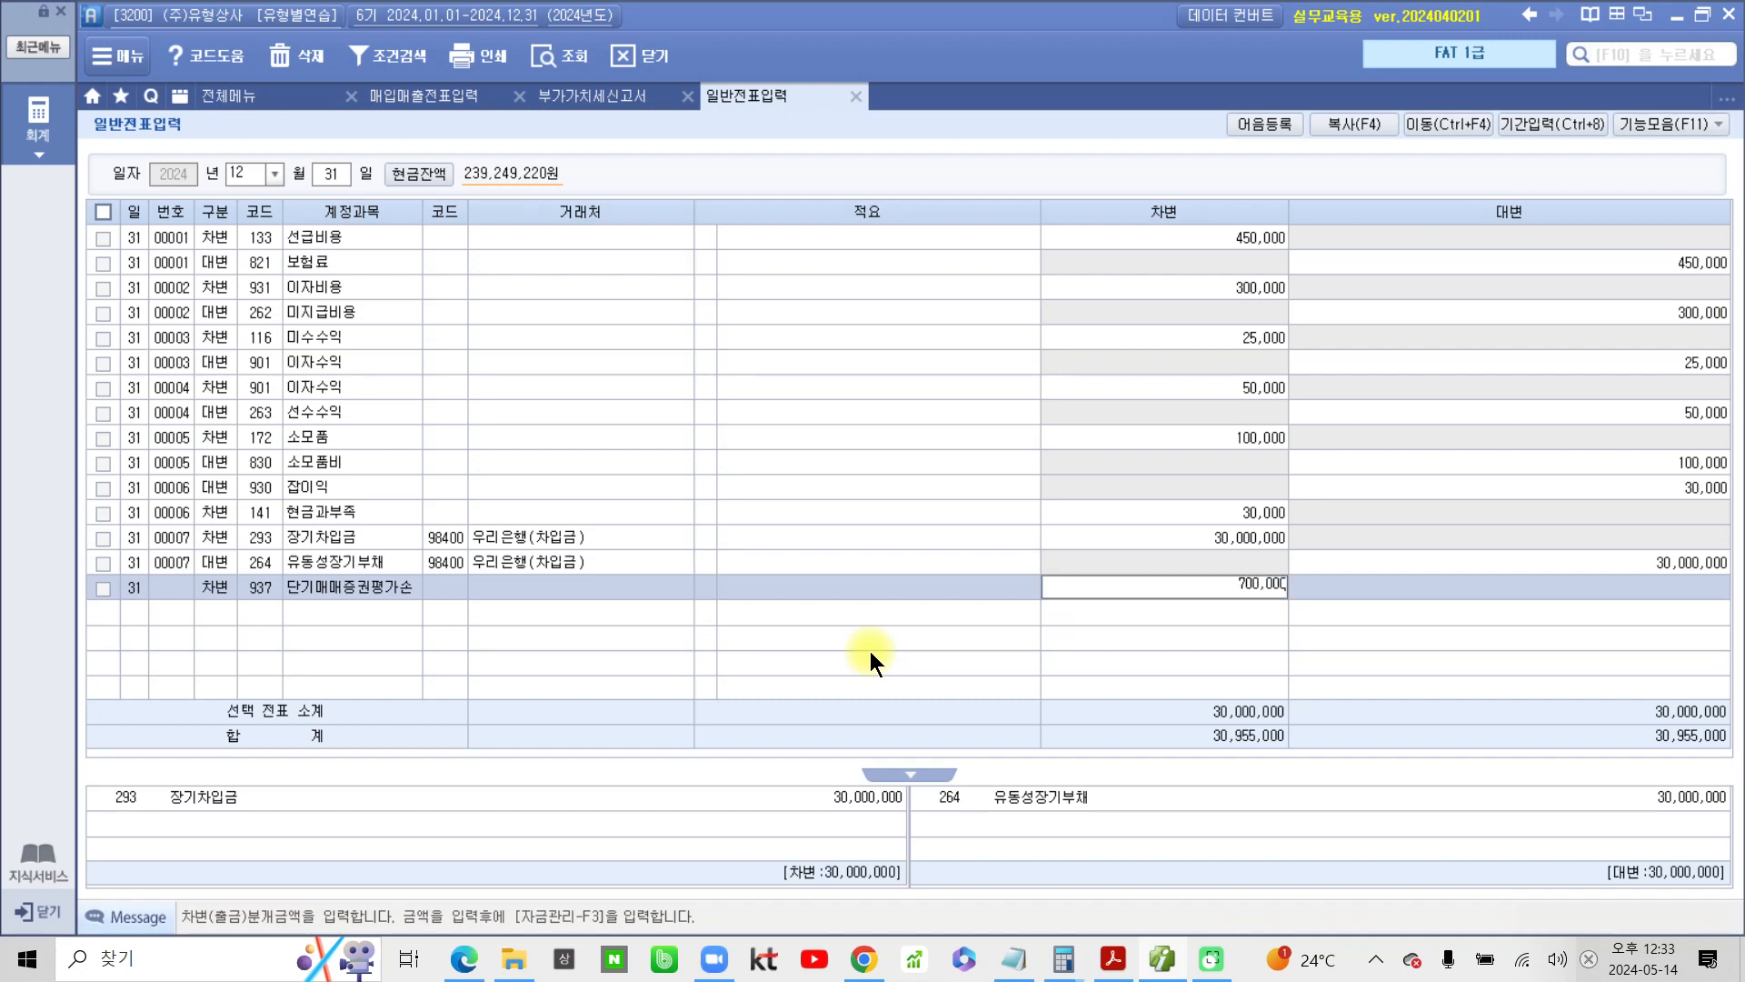
{"action": "key", "text": "Return"}
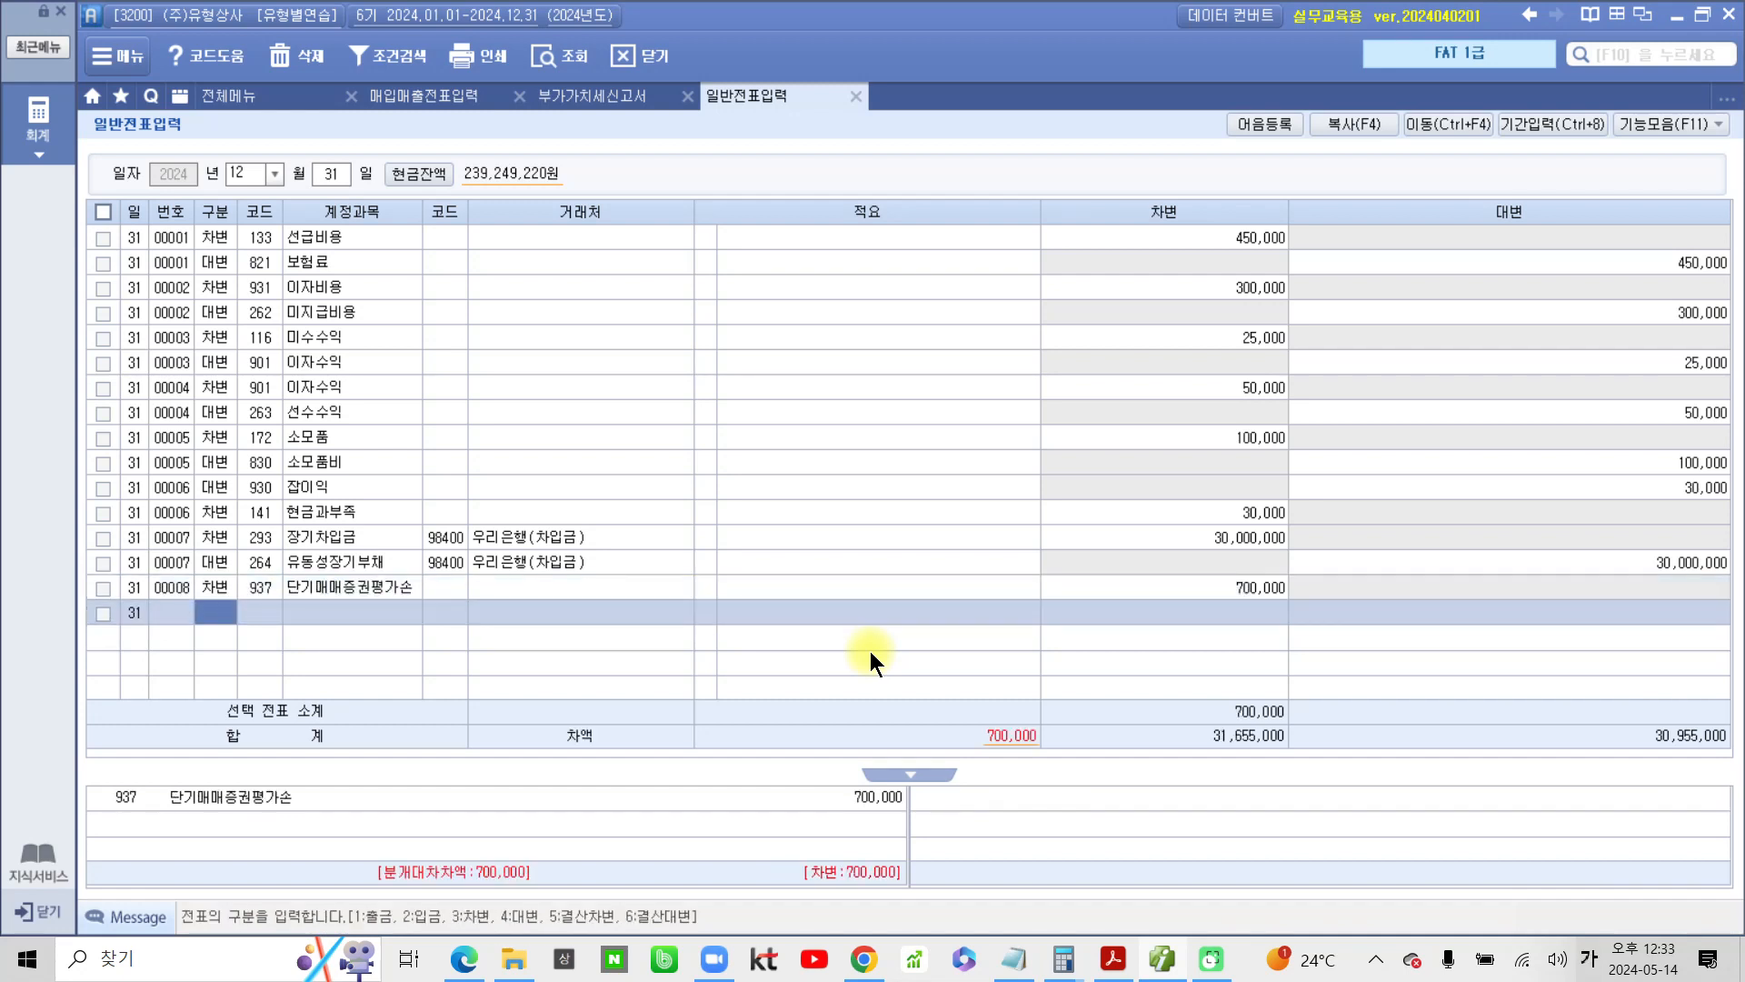
Add a credit (대변) line for account 107 단기매매증권 to the voucher
{"action": "type", "text": "4"}
{"action": "key", "text": "Return"}
{"action": "type", "text": "107"}
{"action": "key", "text": "Return"}
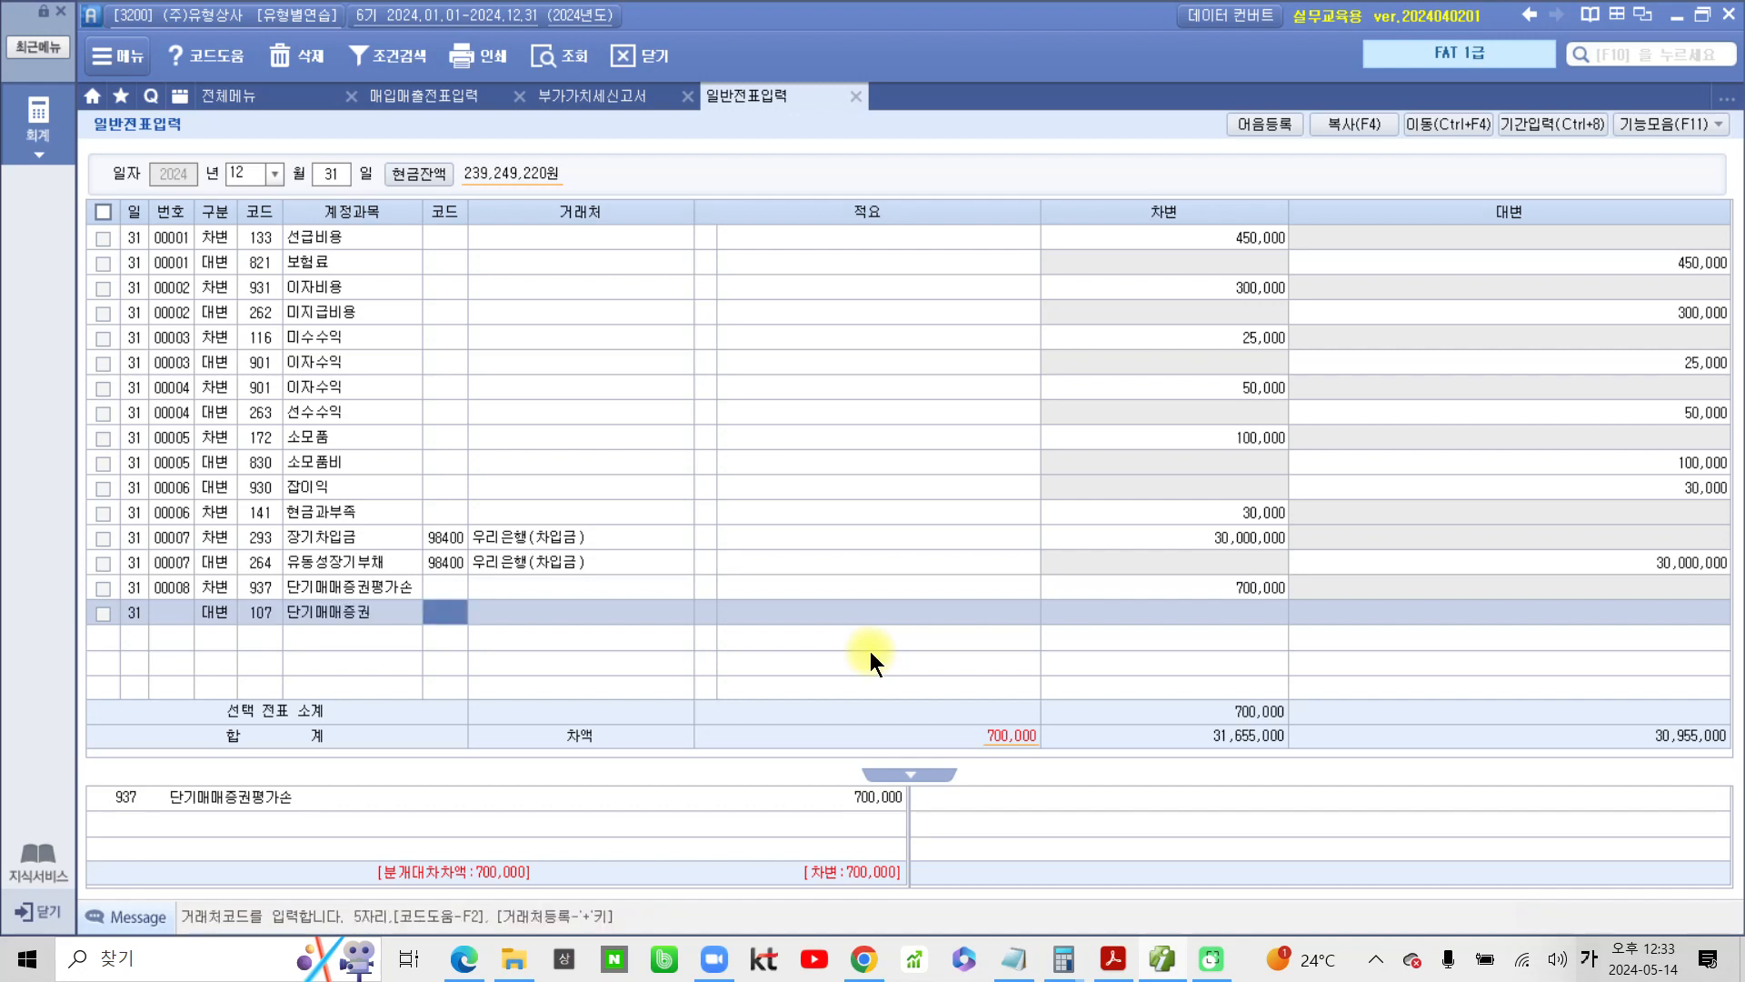
Leave the counterparty and summary blank, enter 700,000 as the 단기매매증권 credit amount, and select the completed line
{"action": "key", "text": "Return"}
{"action": "key", "text": "Return"}
{"action": "key", "text": "Return"}
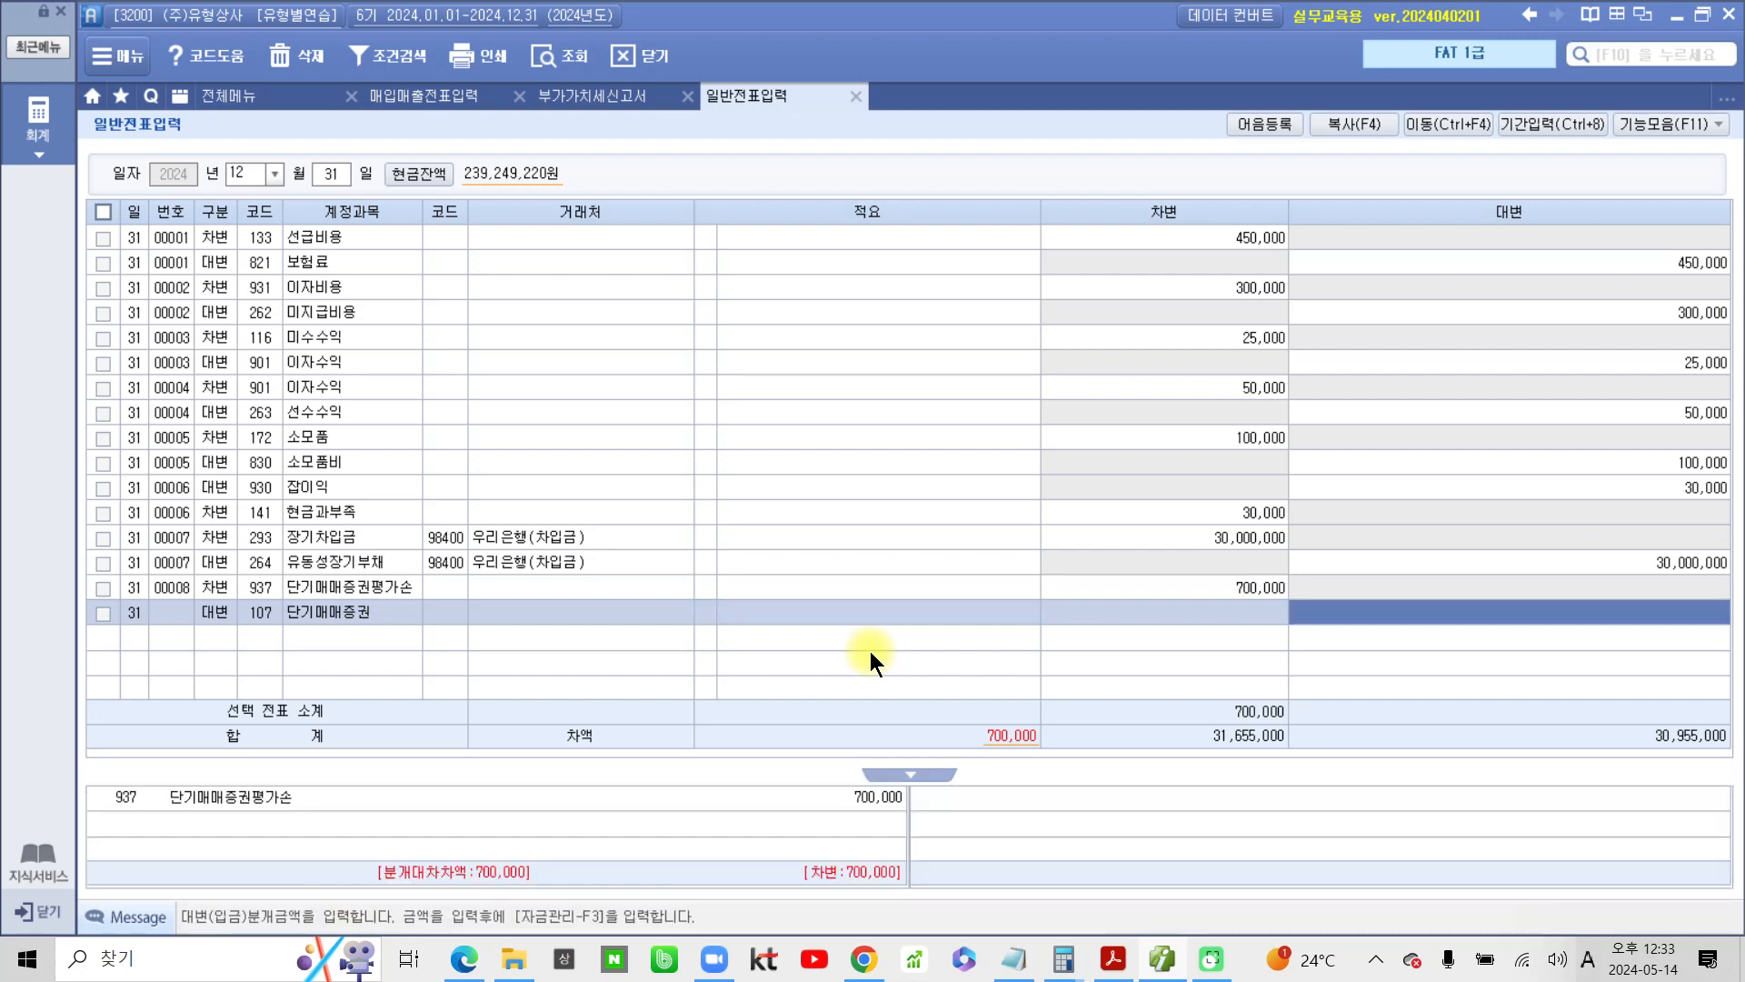
{"action": "type", "text": "7000000"}
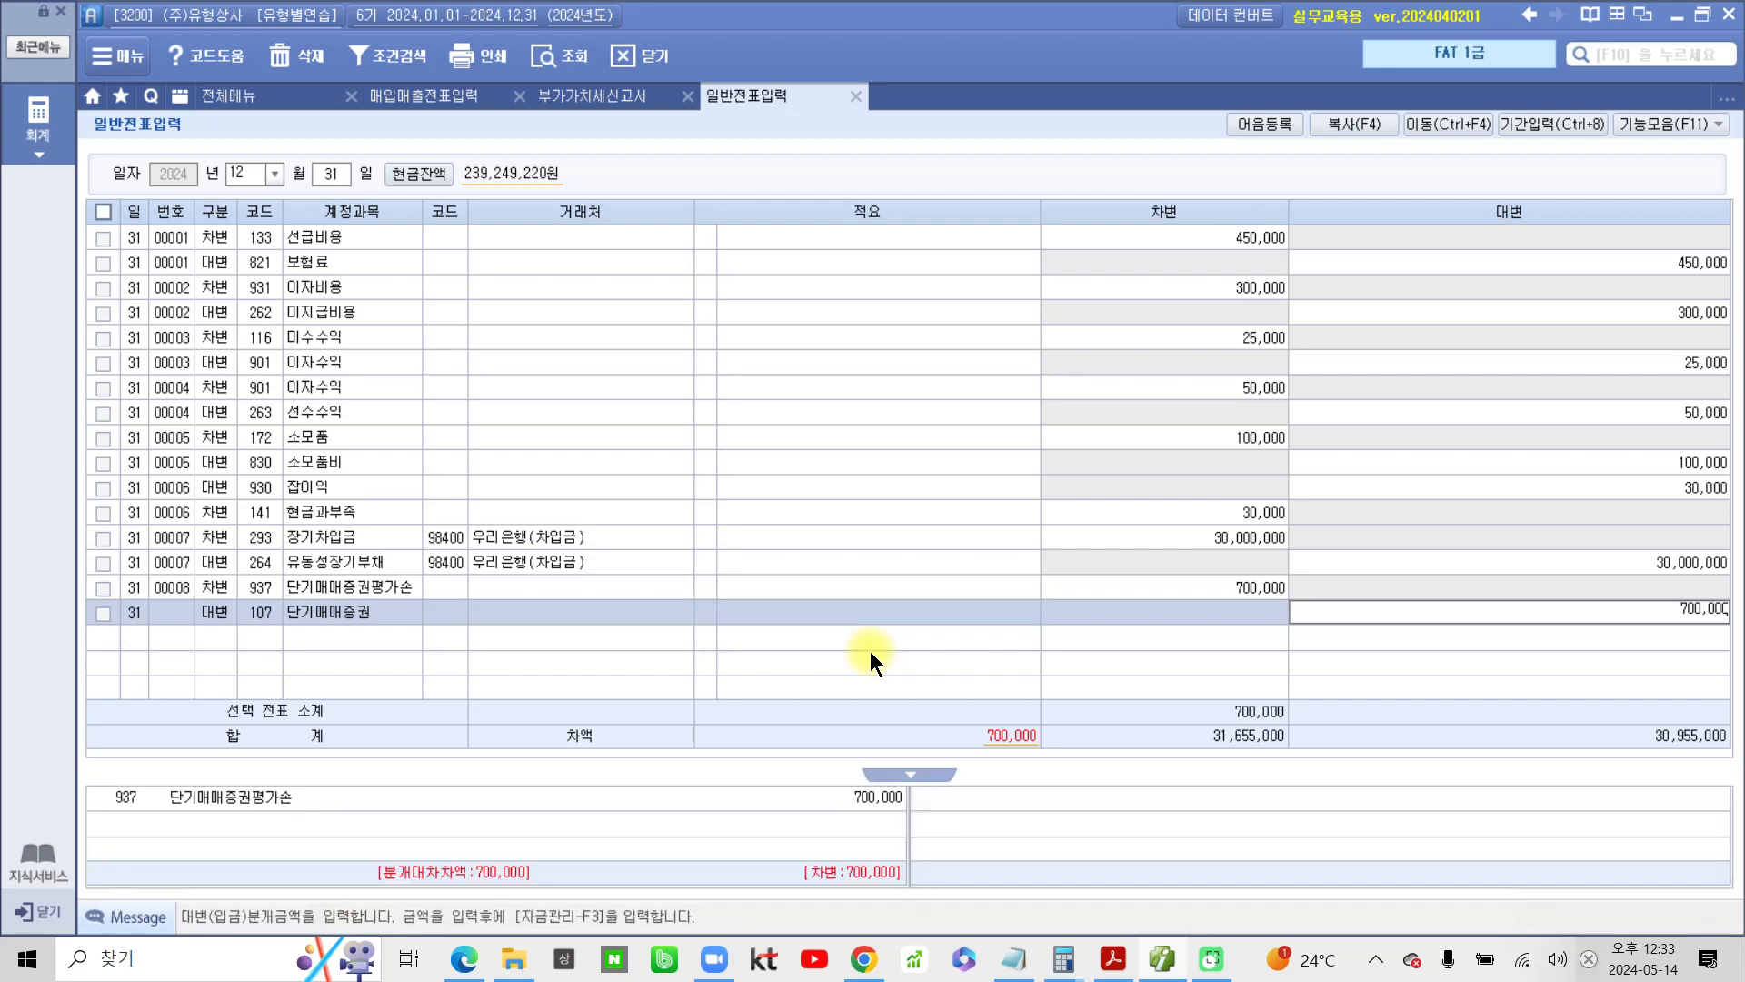
{"action": "key", "text": "Return"}
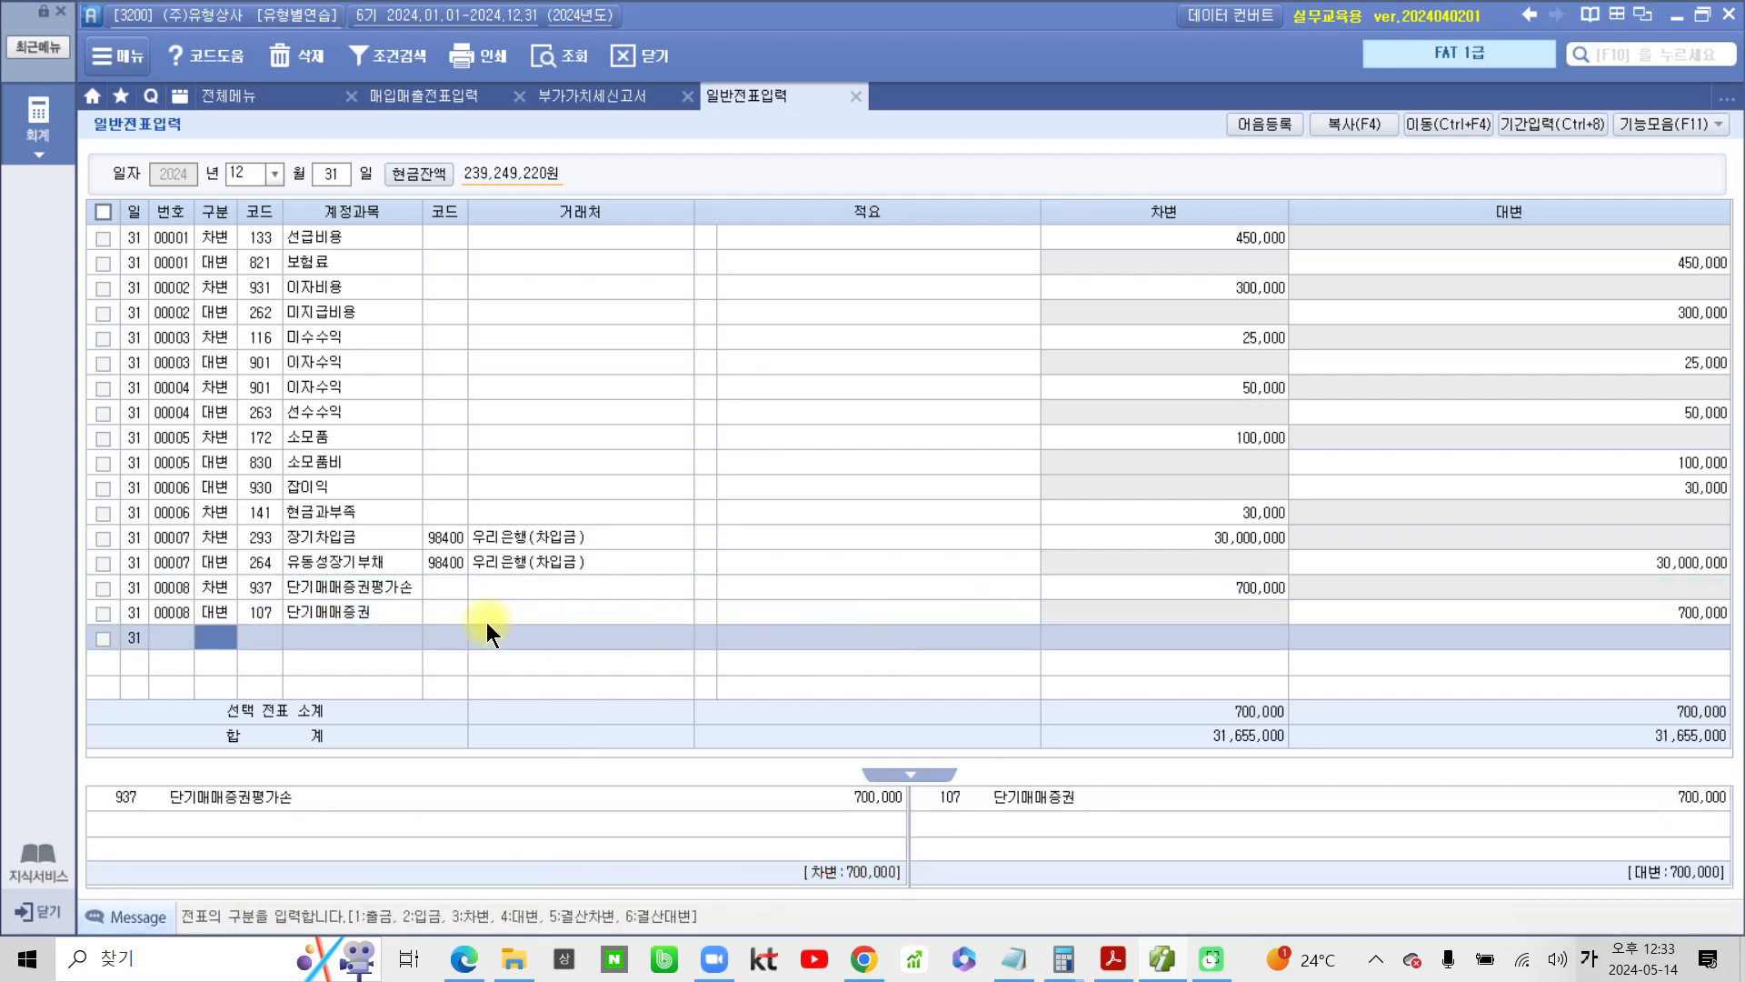
{"action": "left_click", "coordinate": [389, 608]}
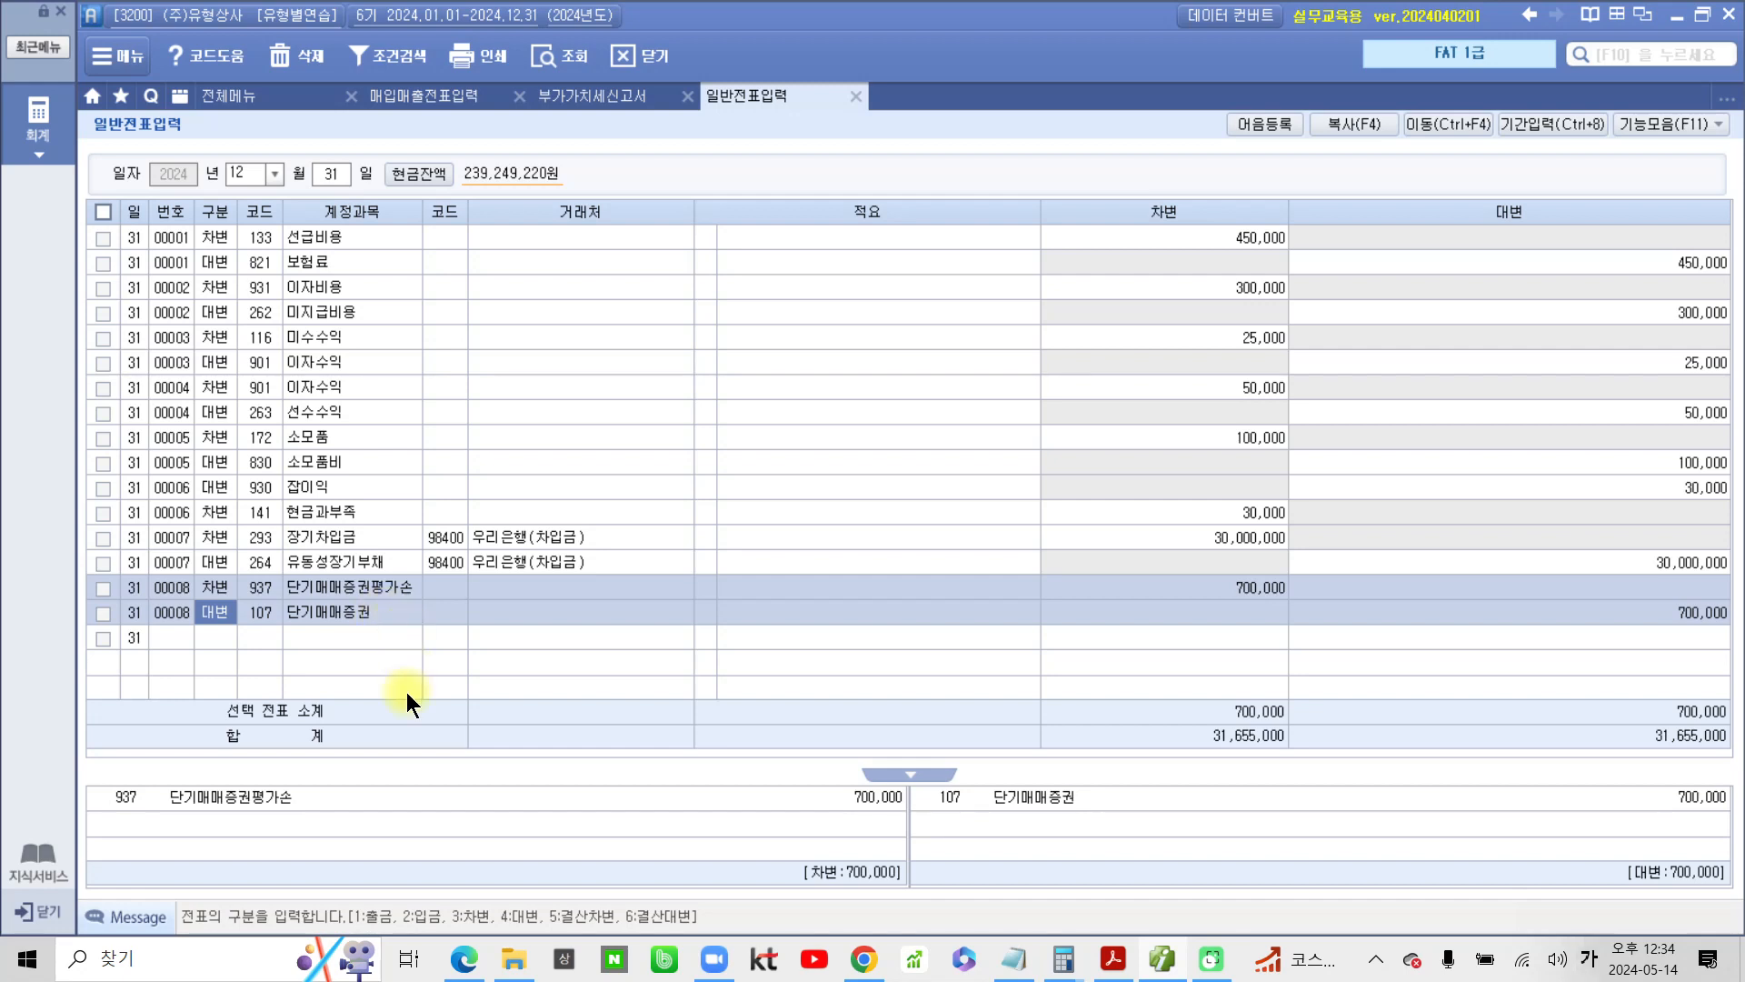
Switch to the PDF workbook and highlight the section 2 heading 결산자료입력에 의한 자동결산 and the words 기말상품재고액 in problem 1
{"action": "left_click", "coordinate": [1112, 958]}
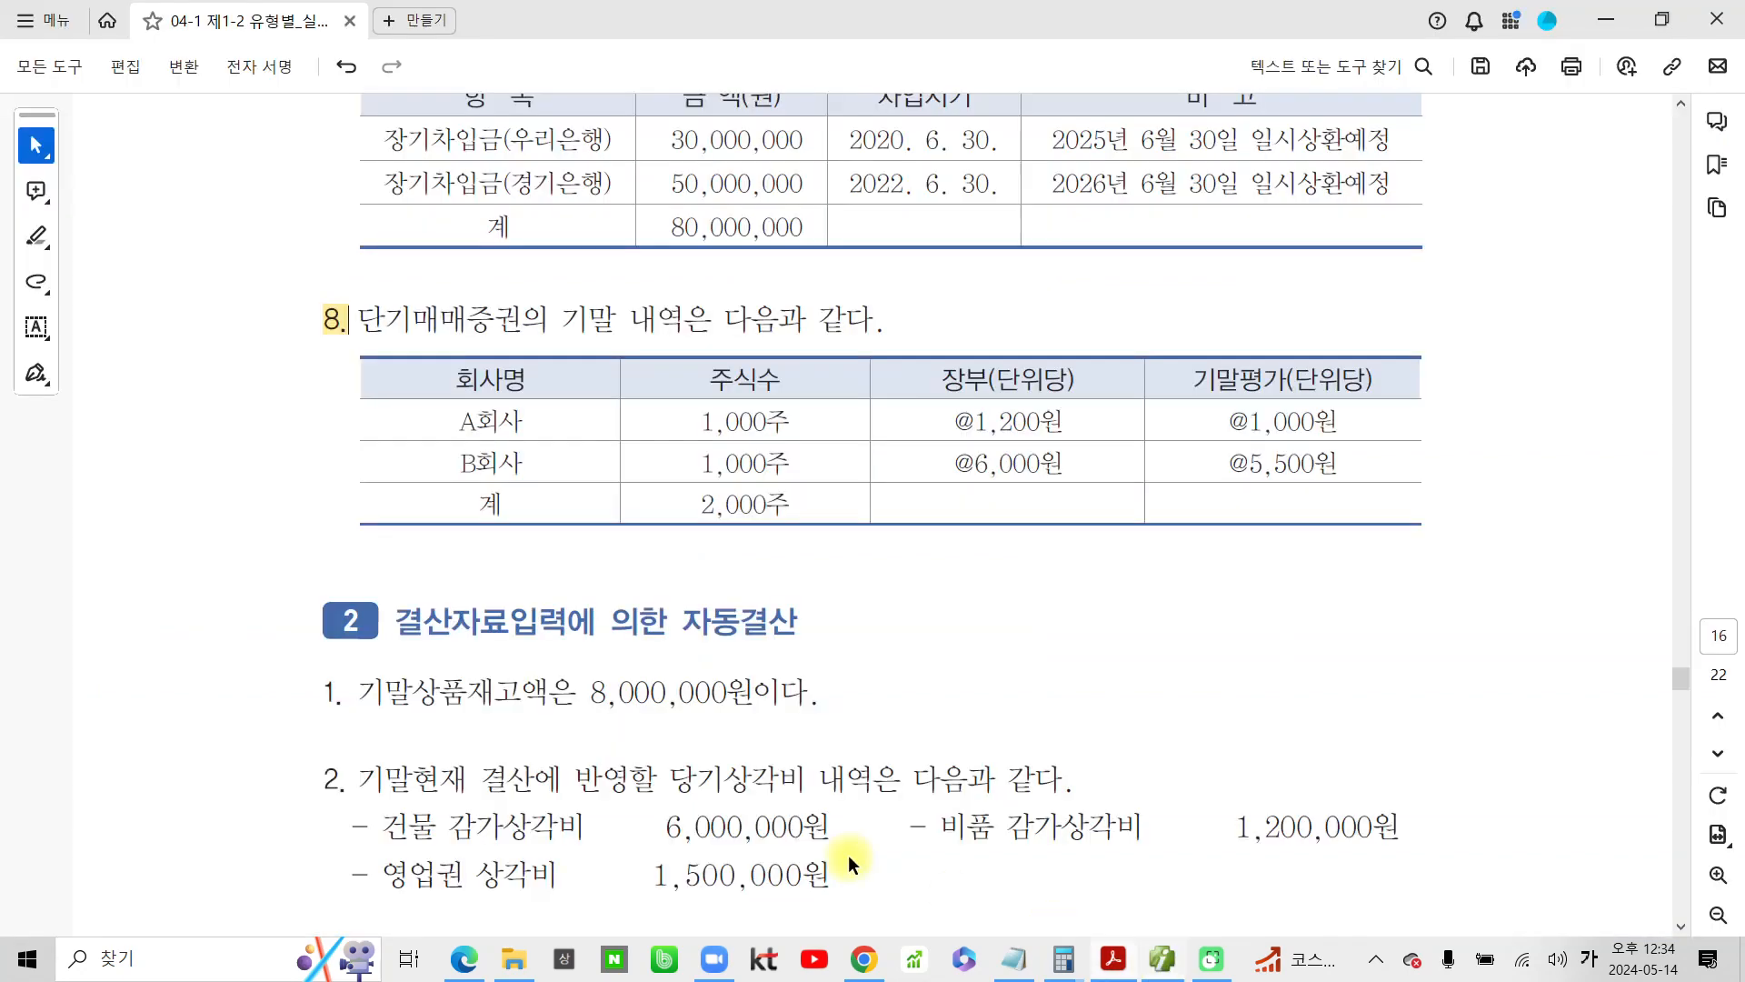
{"action": "left_click_drag", "start_coordinate": [395, 491], "coordinate": [726, 494]}
{"action": "left_click", "coordinate": [791, 527]}
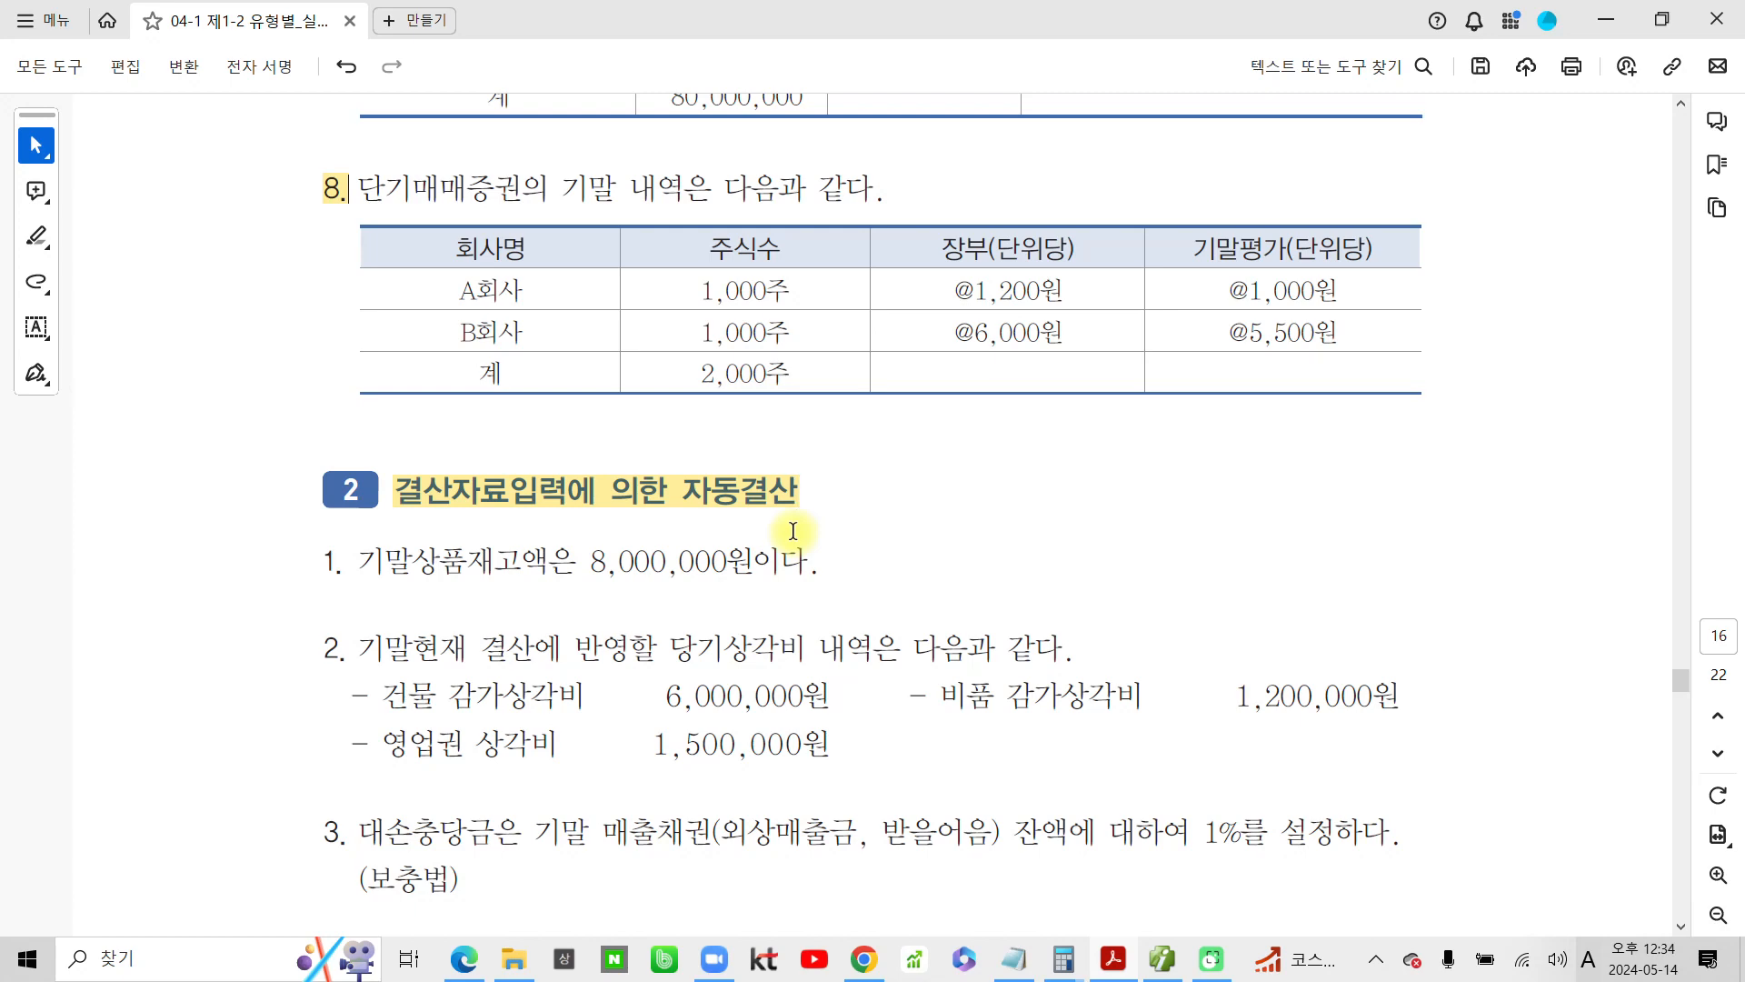
{"action": "left_click_drag", "start_coordinate": [359, 554], "coordinate": [550, 562]}
{"action": "left_click", "coordinate": [571, 604]}
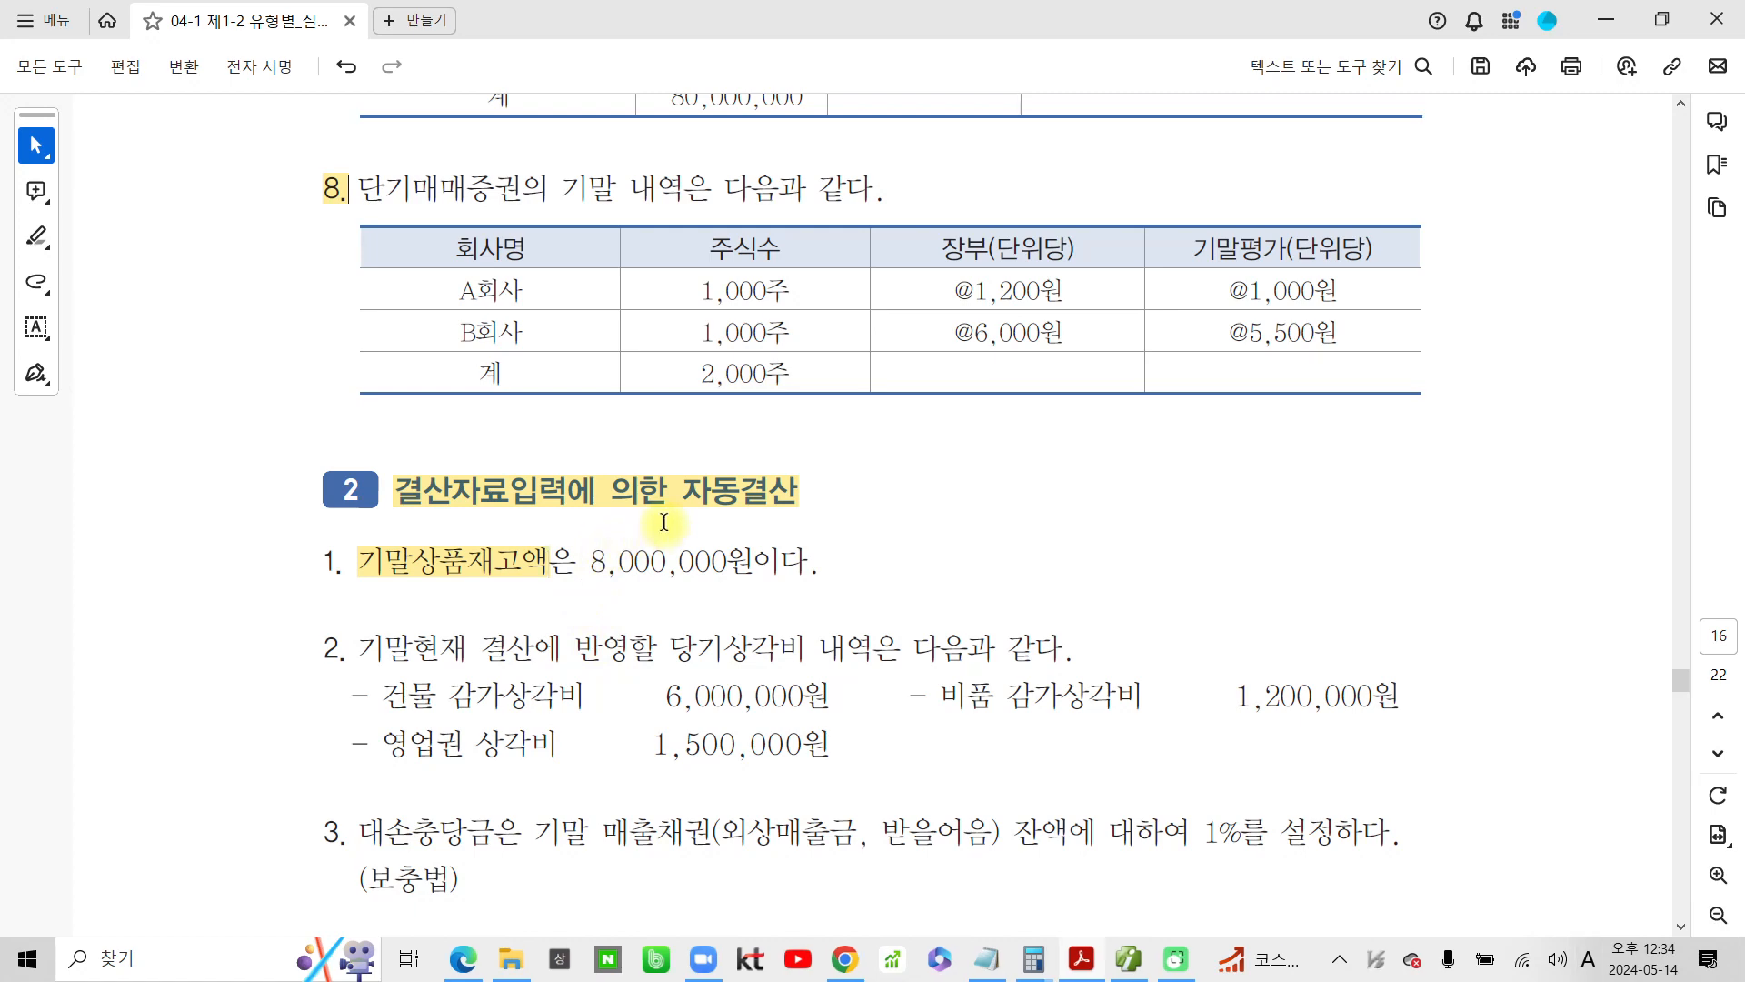
Circle 자동결산 and 결산자료입력 in the section 2 heading with the screen pen, and clear the marks
{"action": "mouse_move", "coordinate": [682, 451]}
{"action": "left_mouse_down"}
{"action": "mouse_move", "coordinate": [727, 520]}
{"action": "mouse_move", "coordinate": [705, 466]}
{"action": "left_mouse_up"}
{"action": "mouse_move", "coordinate": [393, 456]}
{"action": "left_mouse_down"}
{"action": "mouse_move", "coordinate": [368, 509]}
{"action": "mouse_move", "coordinate": [573, 514]}
{"action": "mouse_move", "coordinate": [391, 454]}
{"action": "left_mouse_up"}
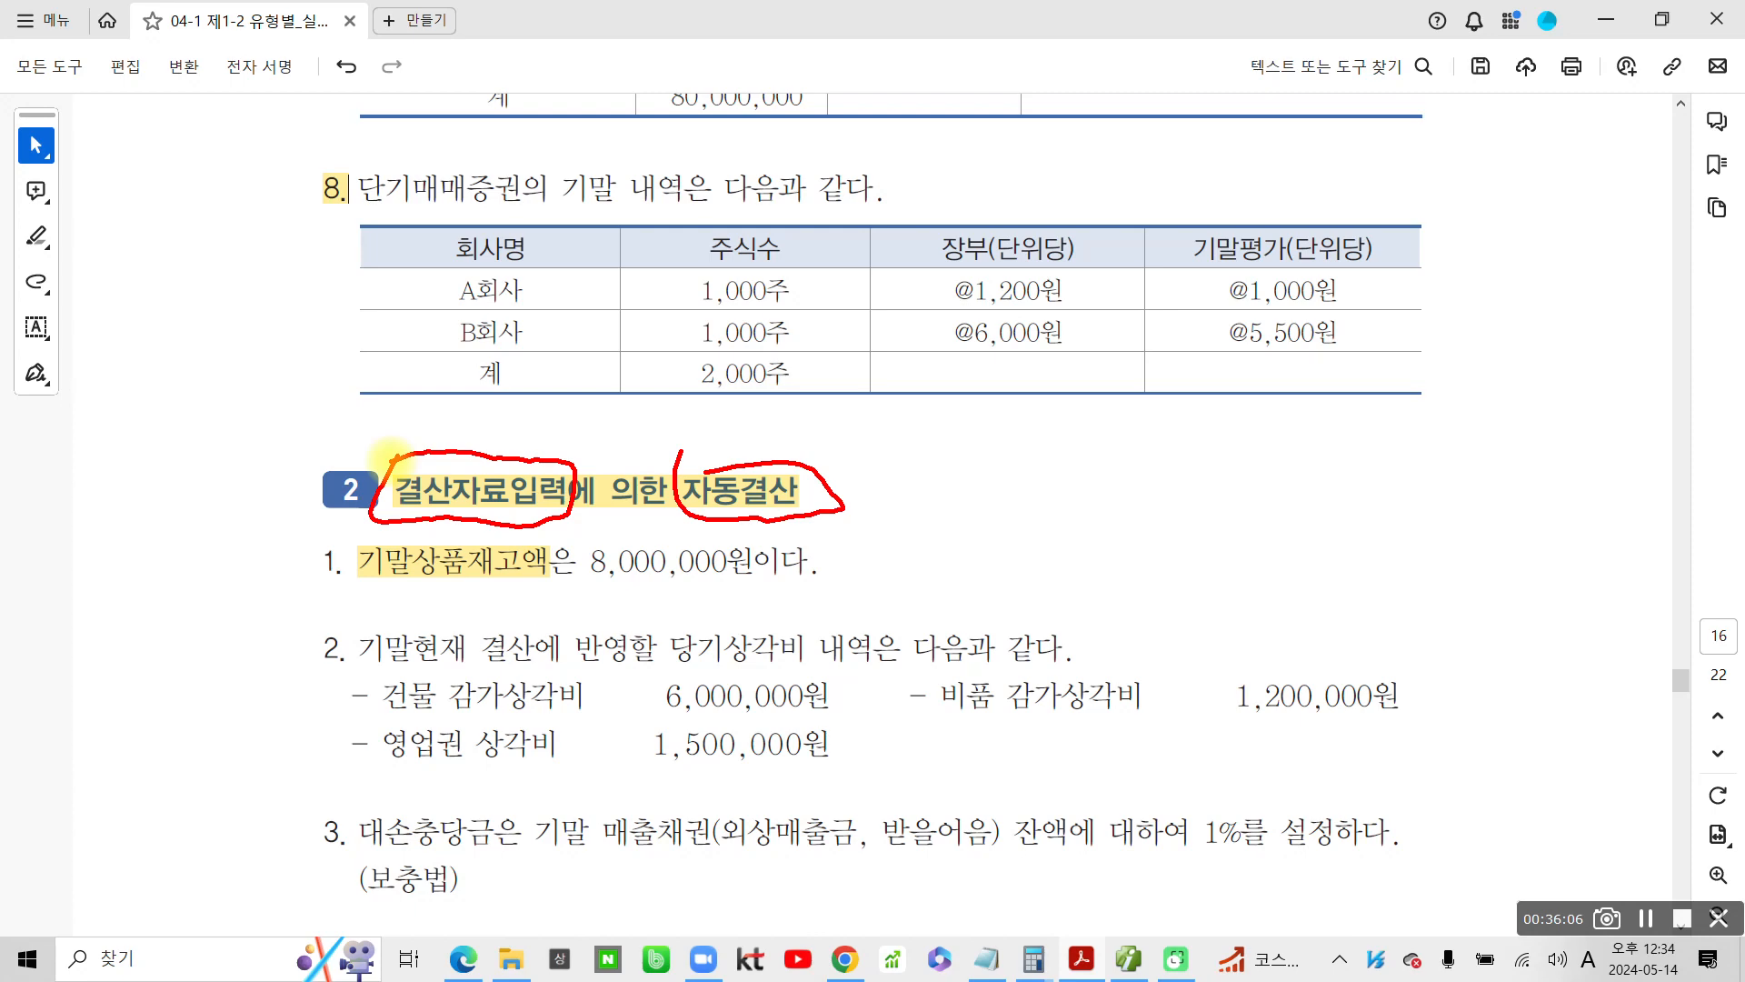
{"action": "key", "text": "Escape"}
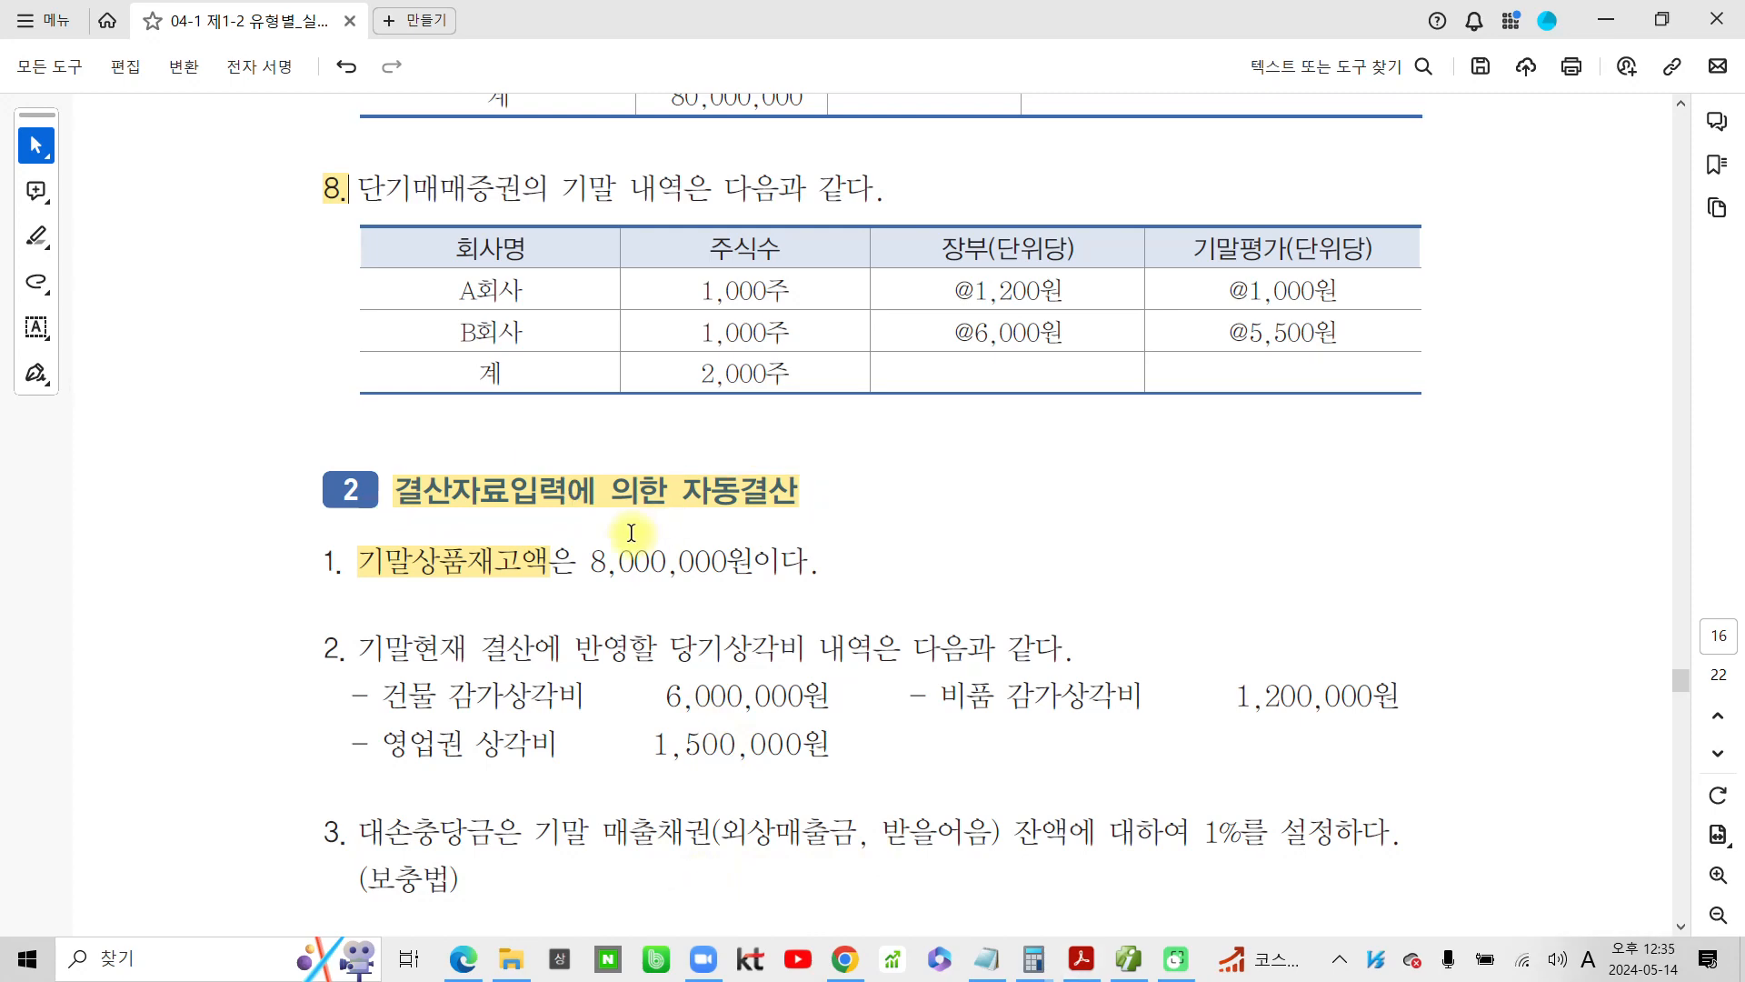
Highlight 외상매출, 받을어음 and 보충법 in problem 3 on the 대손충당금
{"action": "scroll", "coordinate": [621, 561], "scroll_direction": "down", "scroll_amount": 1}
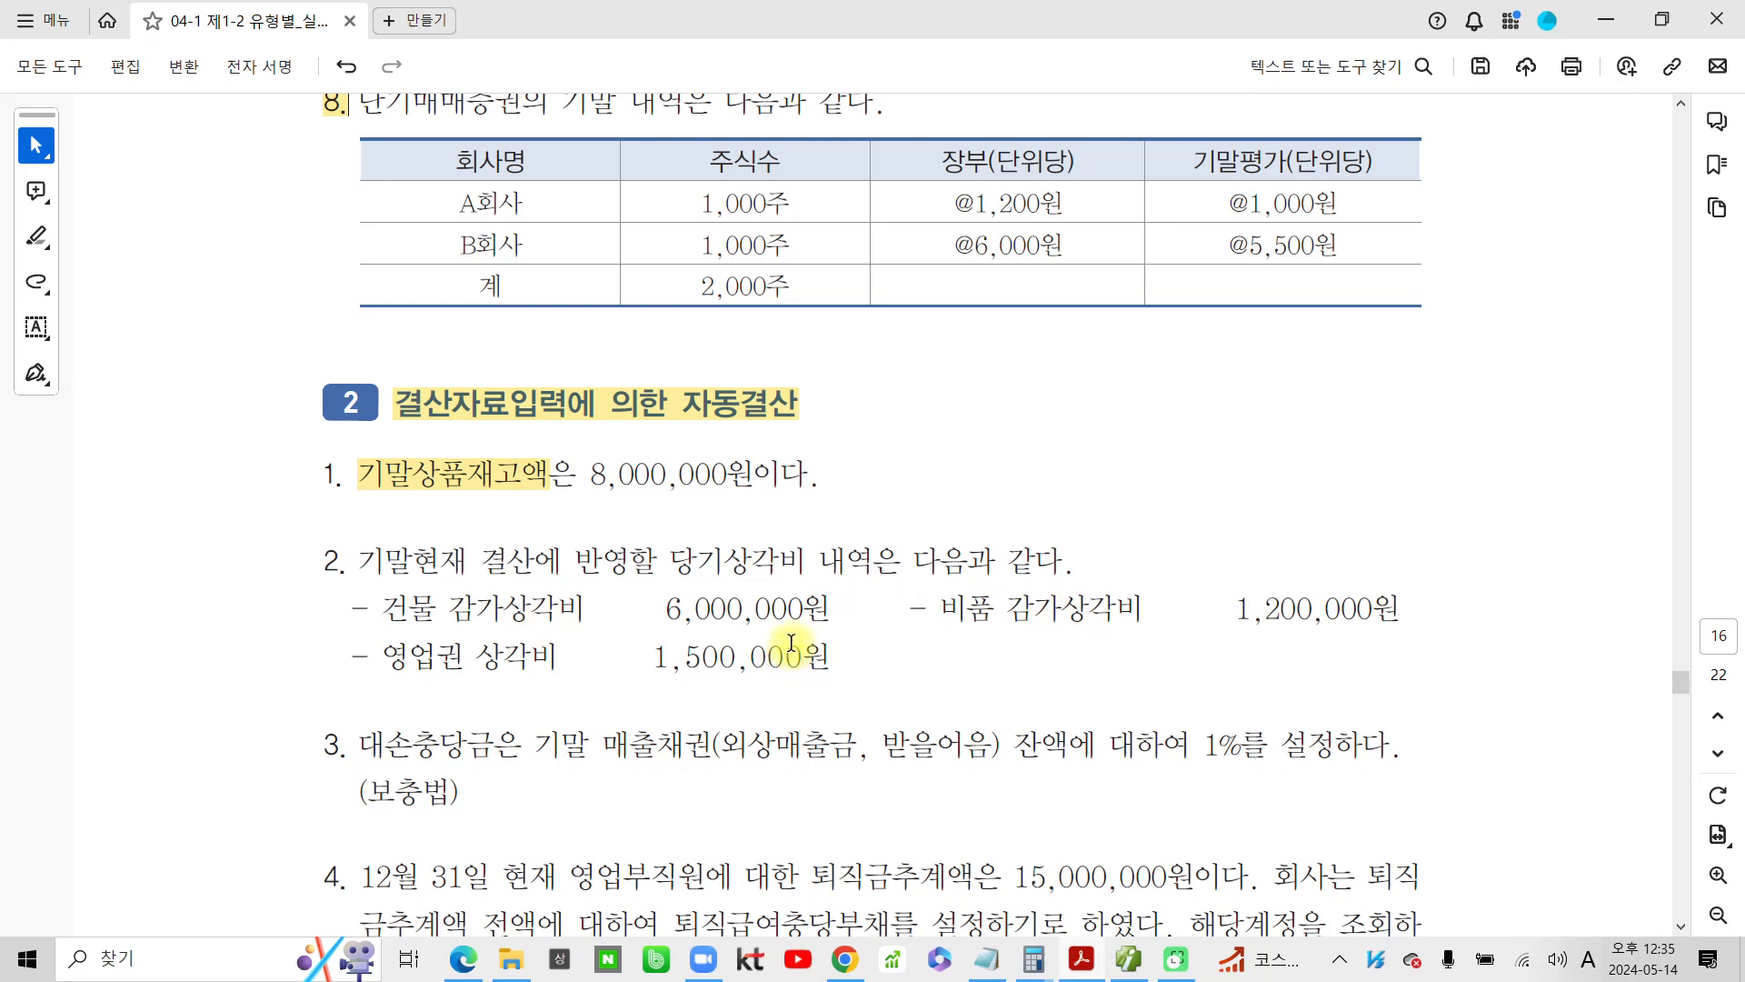
{"action": "scroll", "coordinate": [787, 650], "scroll_direction": "down", "scroll_amount": 1}
{"action": "left_click_drag", "start_coordinate": [473, 669], "coordinate": [491, 673]}
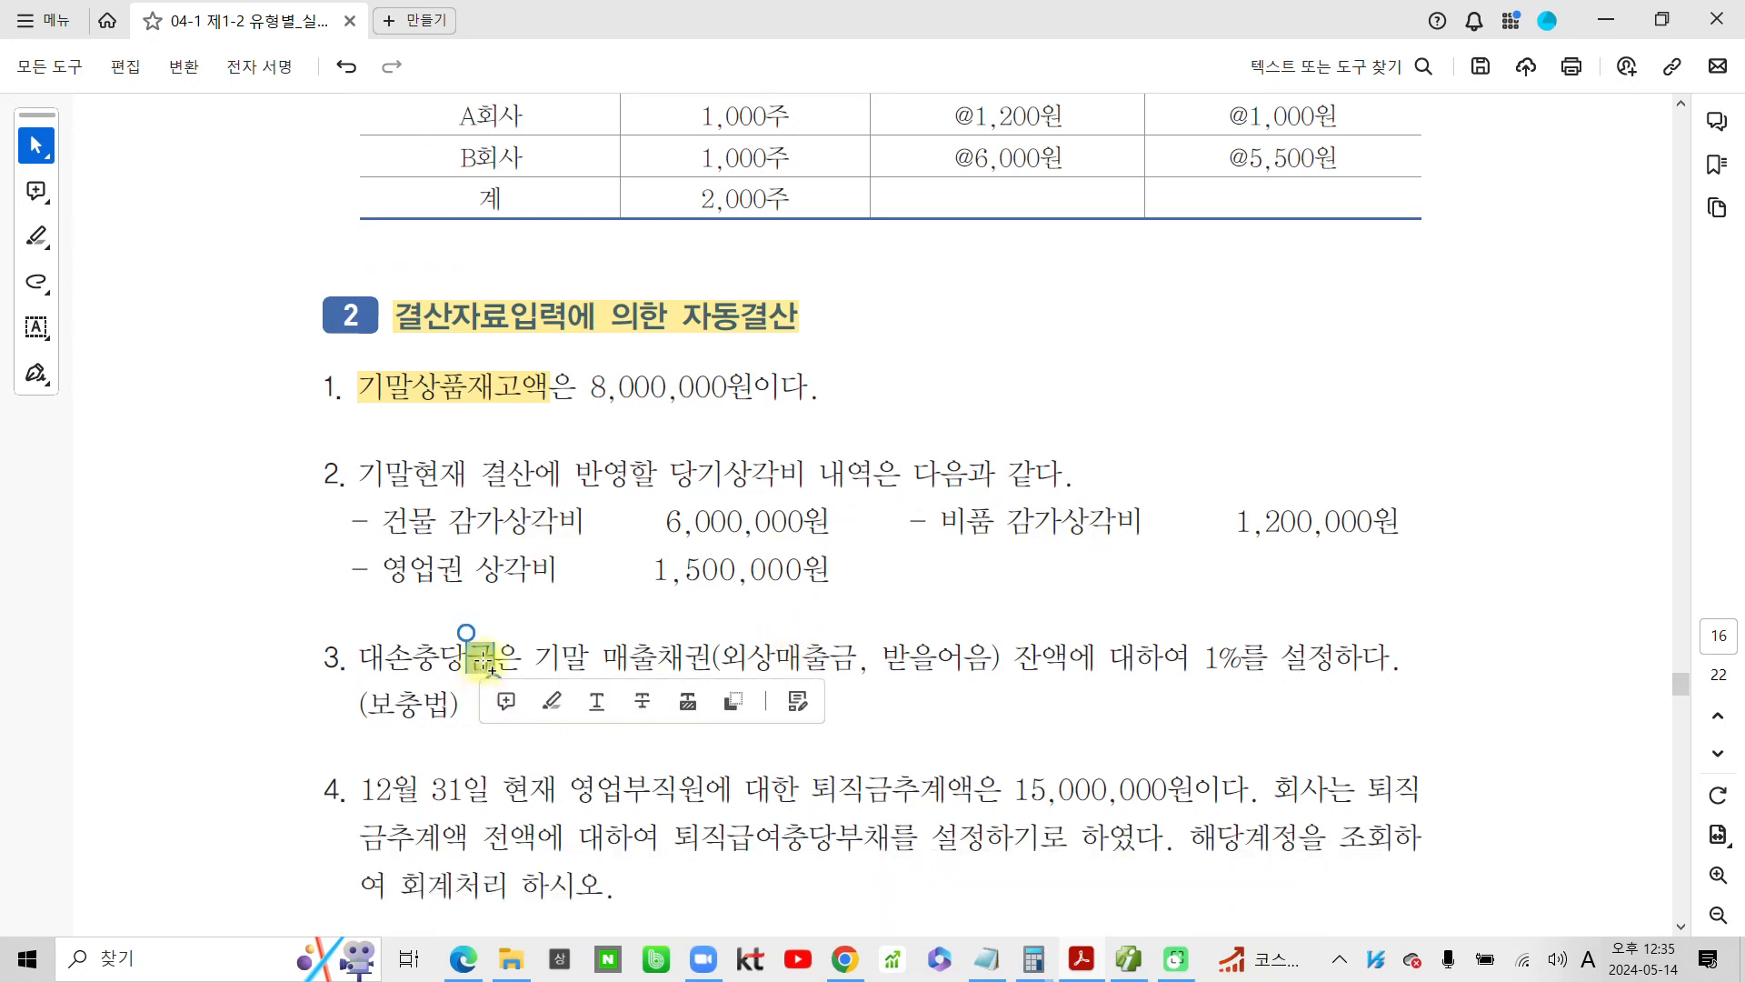
{"action": "left_click", "coordinate": [708, 673]}
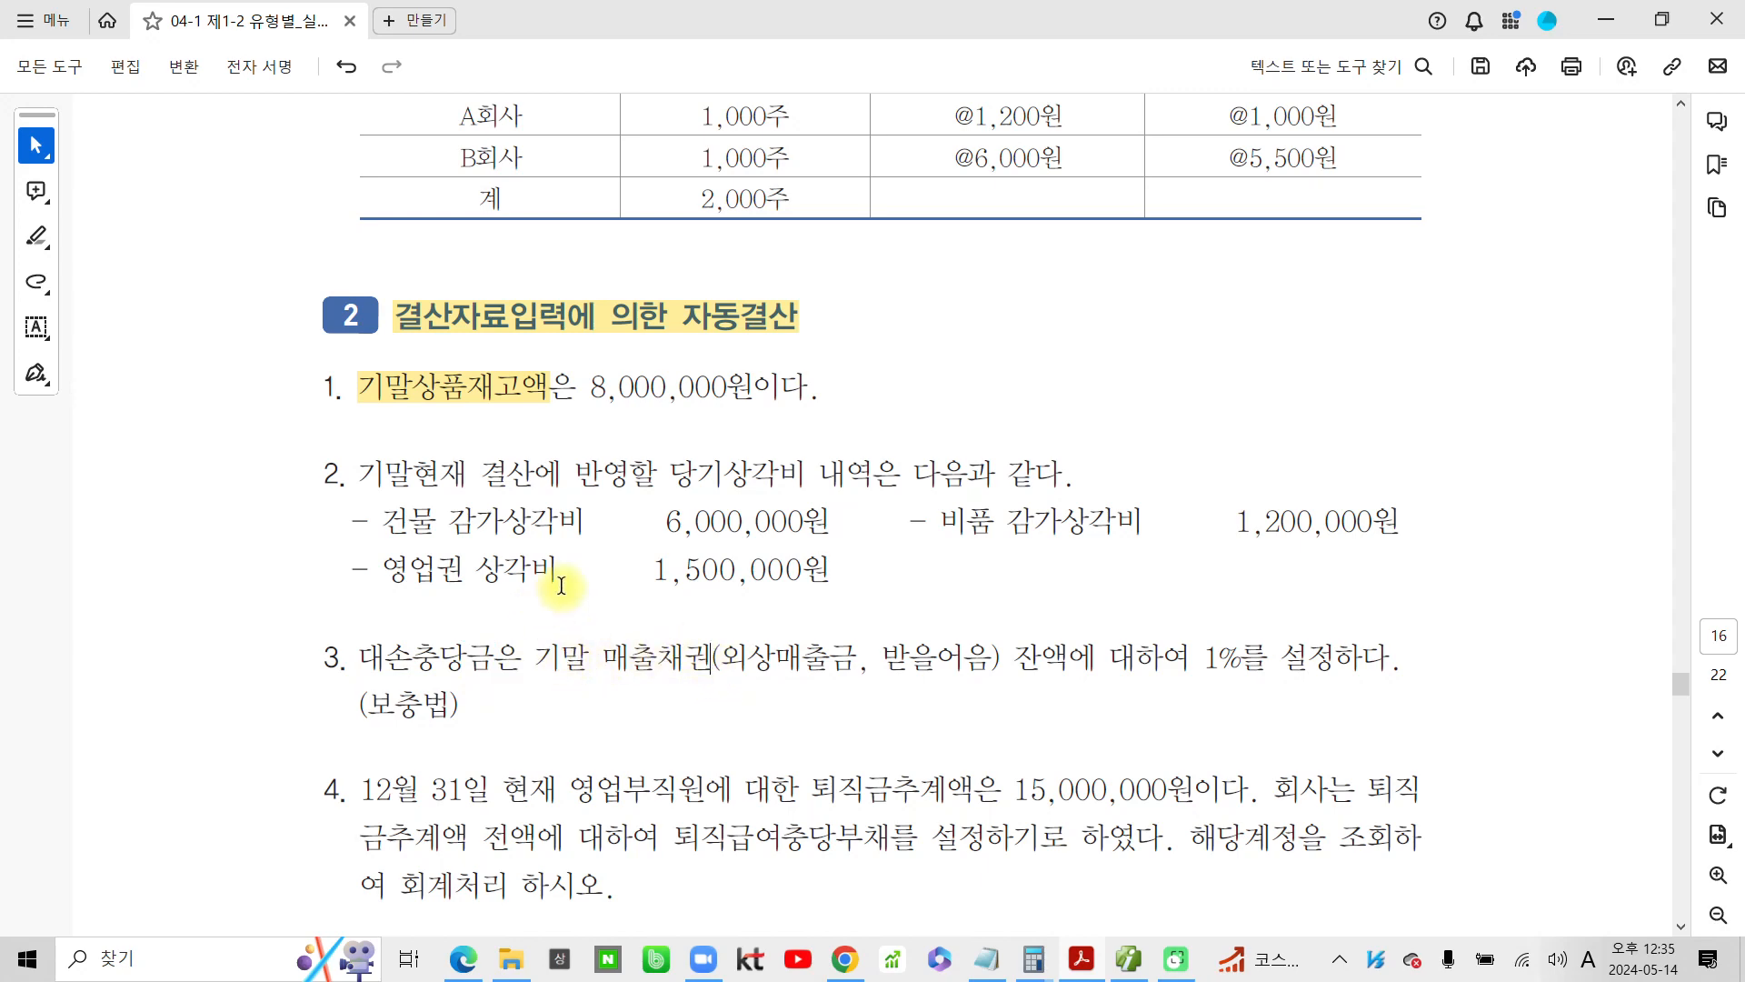
{"action": "scroll", "coordinate": [569, 589], "scroll_direction": "down", "scroll_amount": 1}
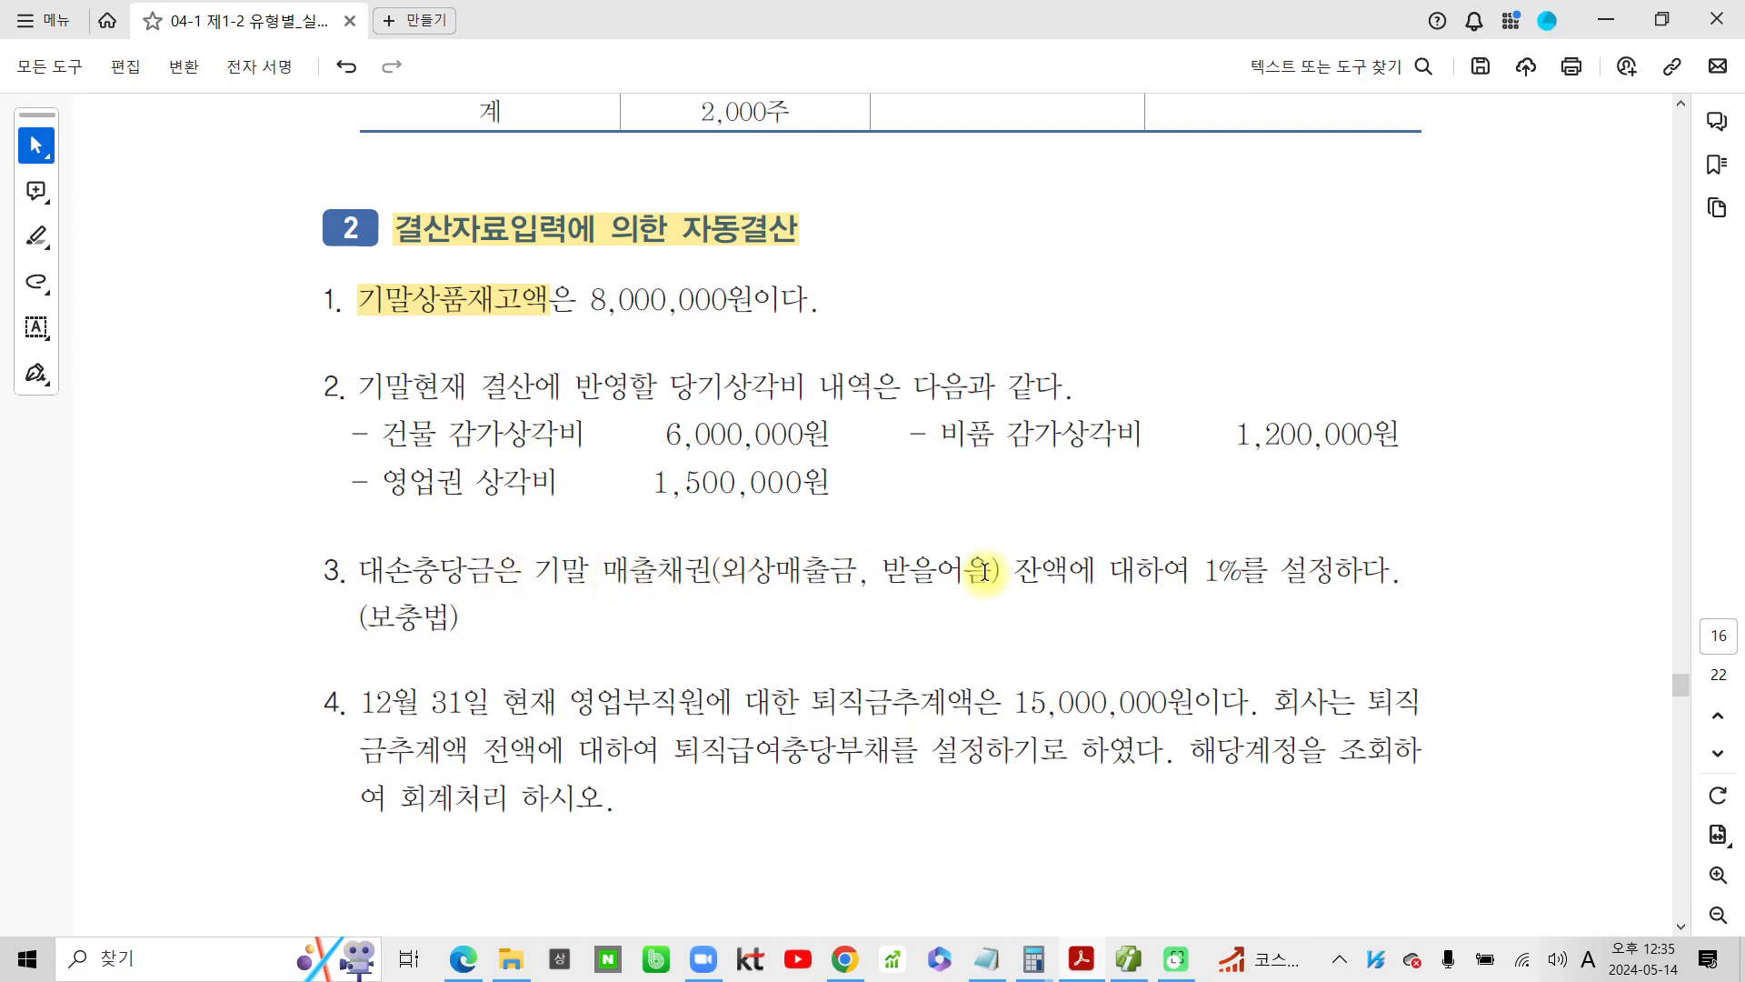
{"action": "left_click_drag", "start_coordinate": [728, 570], "coordinate": [994, 571]}
{"action": "left_click", "coordinate": [922, 603]}
{"action": "left_click", "coordinate": [1076, 605]}
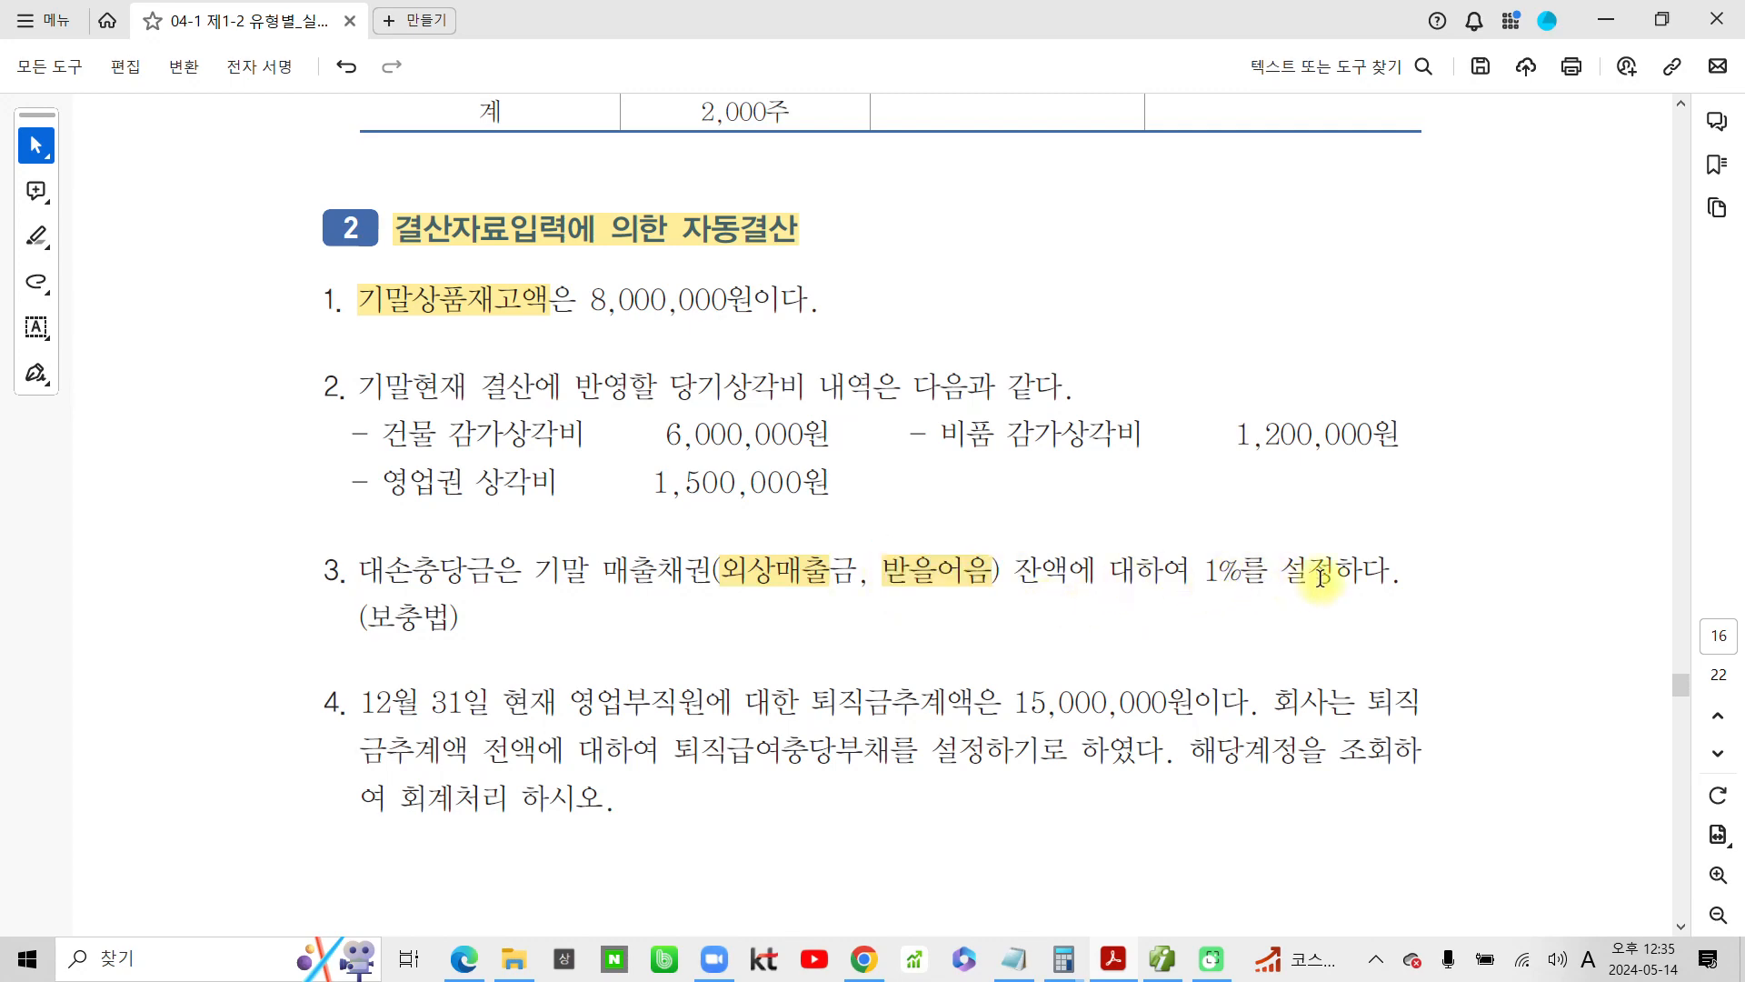
{"action": "left_click_drag", "start_coordinate": [452, 618], "coordinate": [367, 618]}
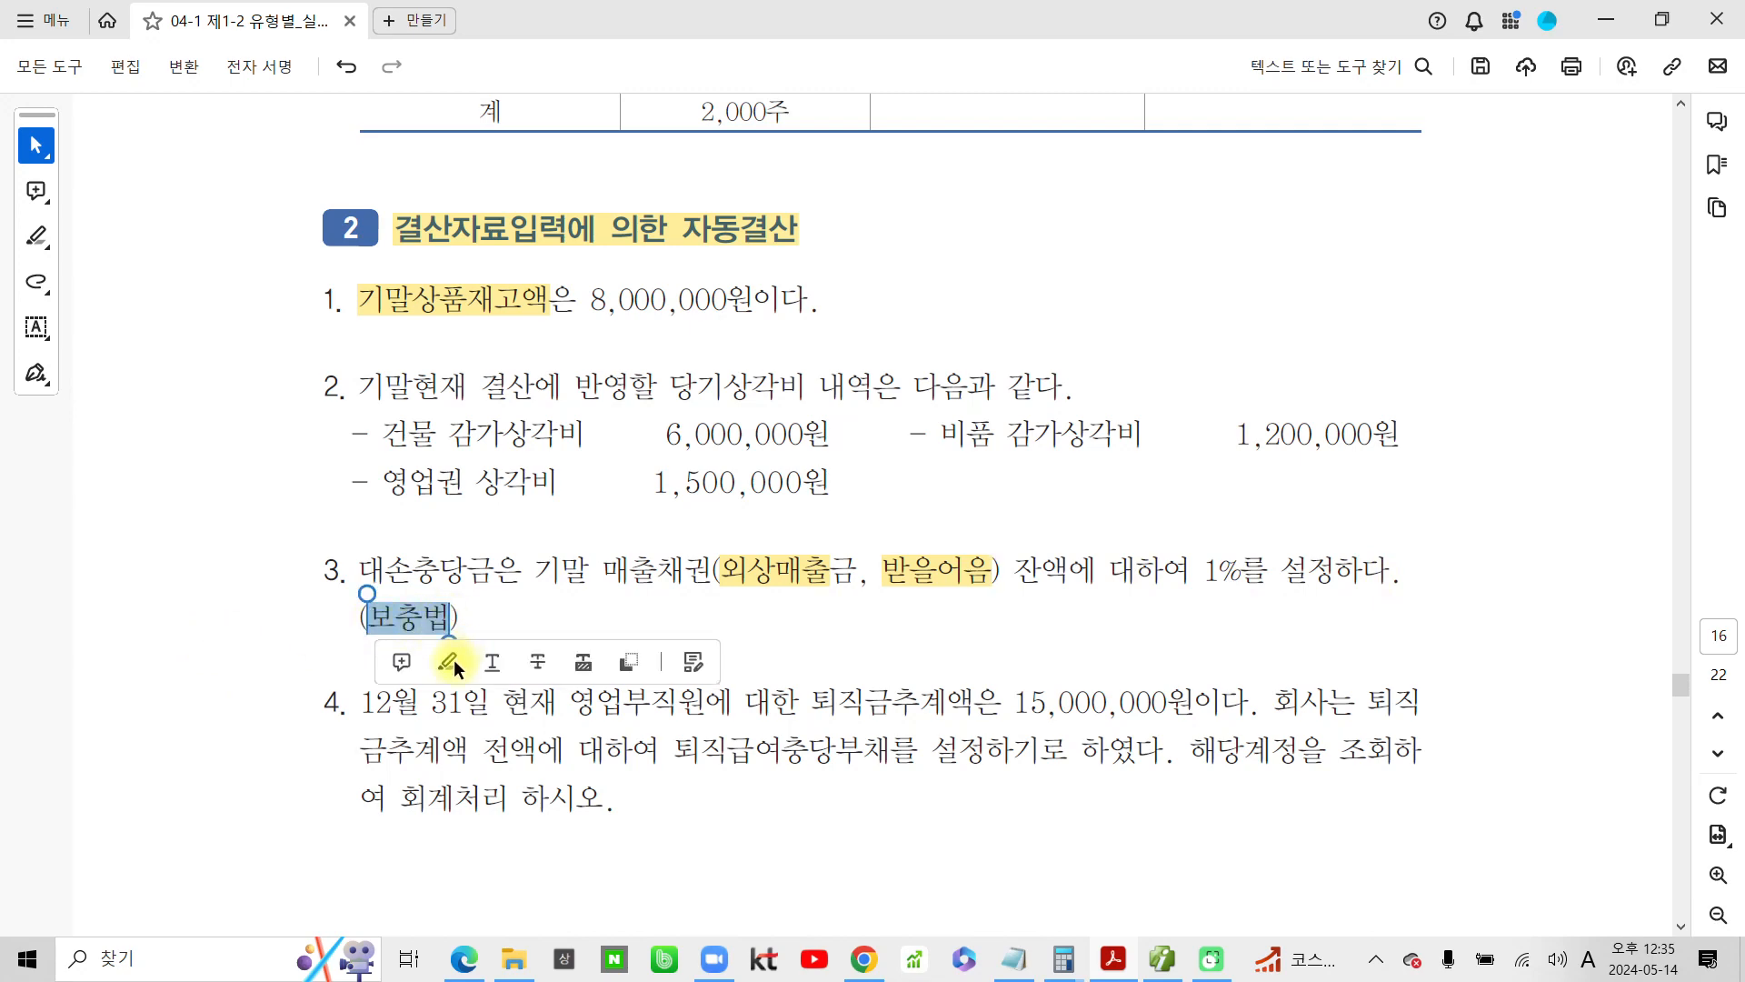
{"action": "left_click", "coordinate": [451, 661]}
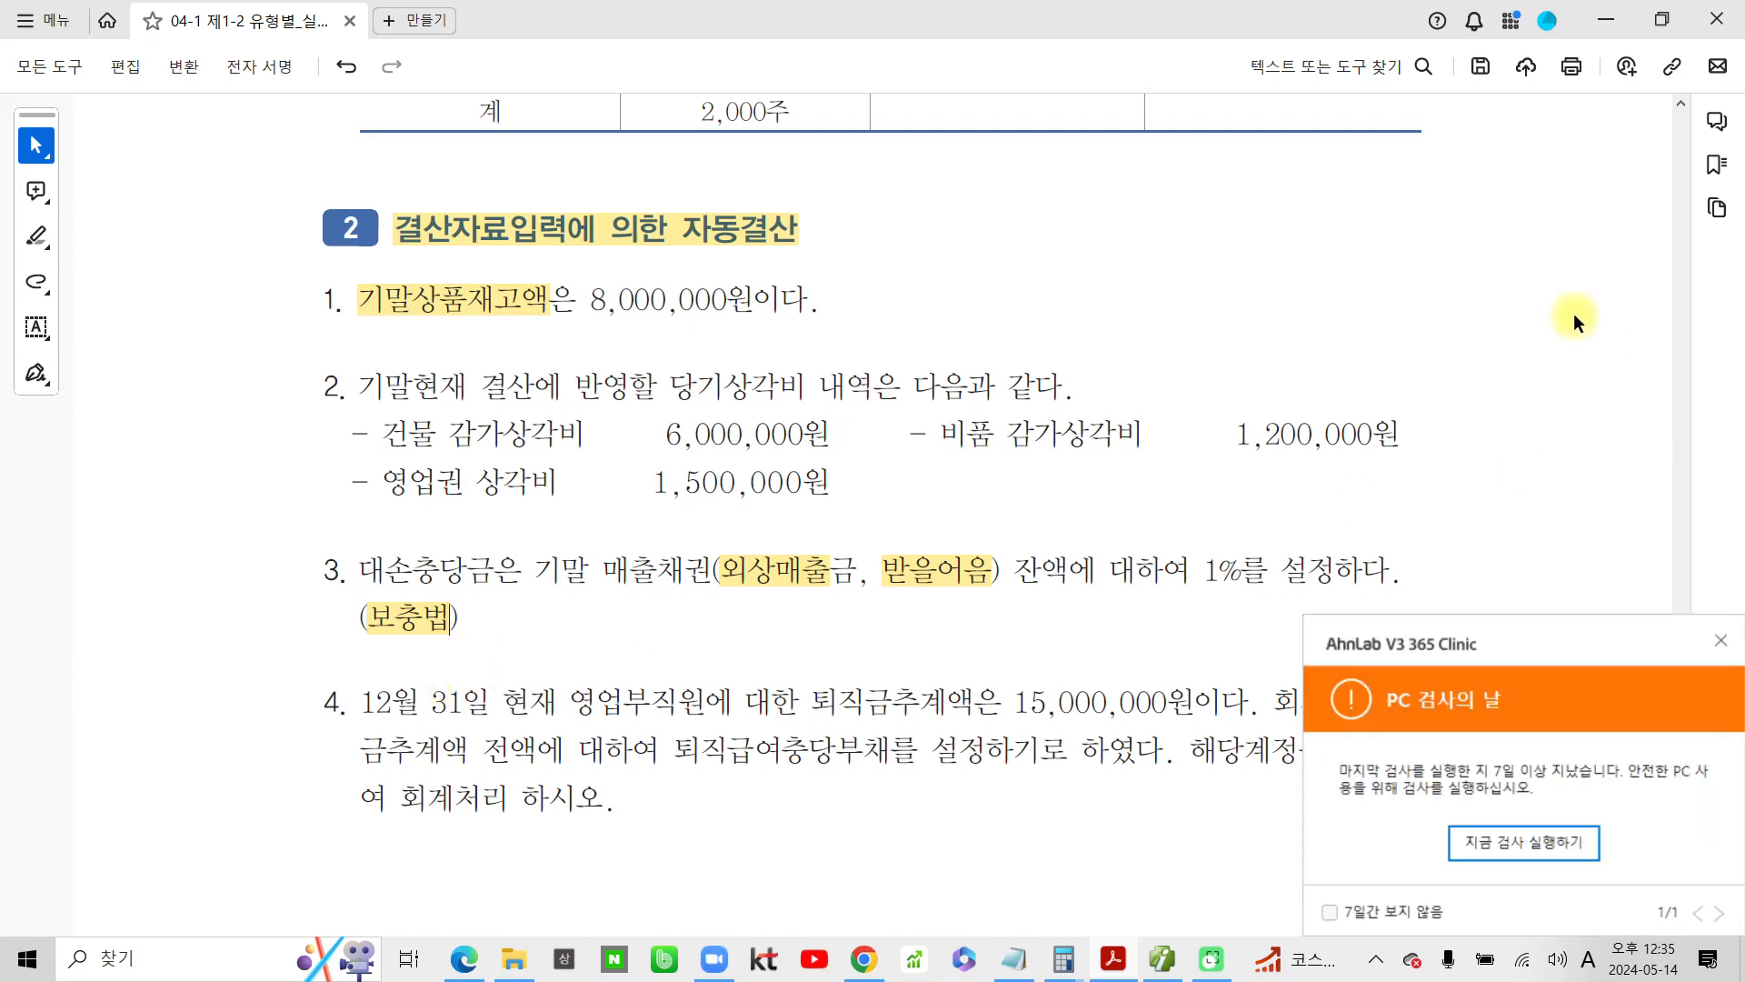
Dismiss the antivirus scan reminder and temporarily mark the receivables 외상매출금 and 받을어음 in problem 3 with the screen pen
{"action": "left_click", "coordinate": [1719, 641]}
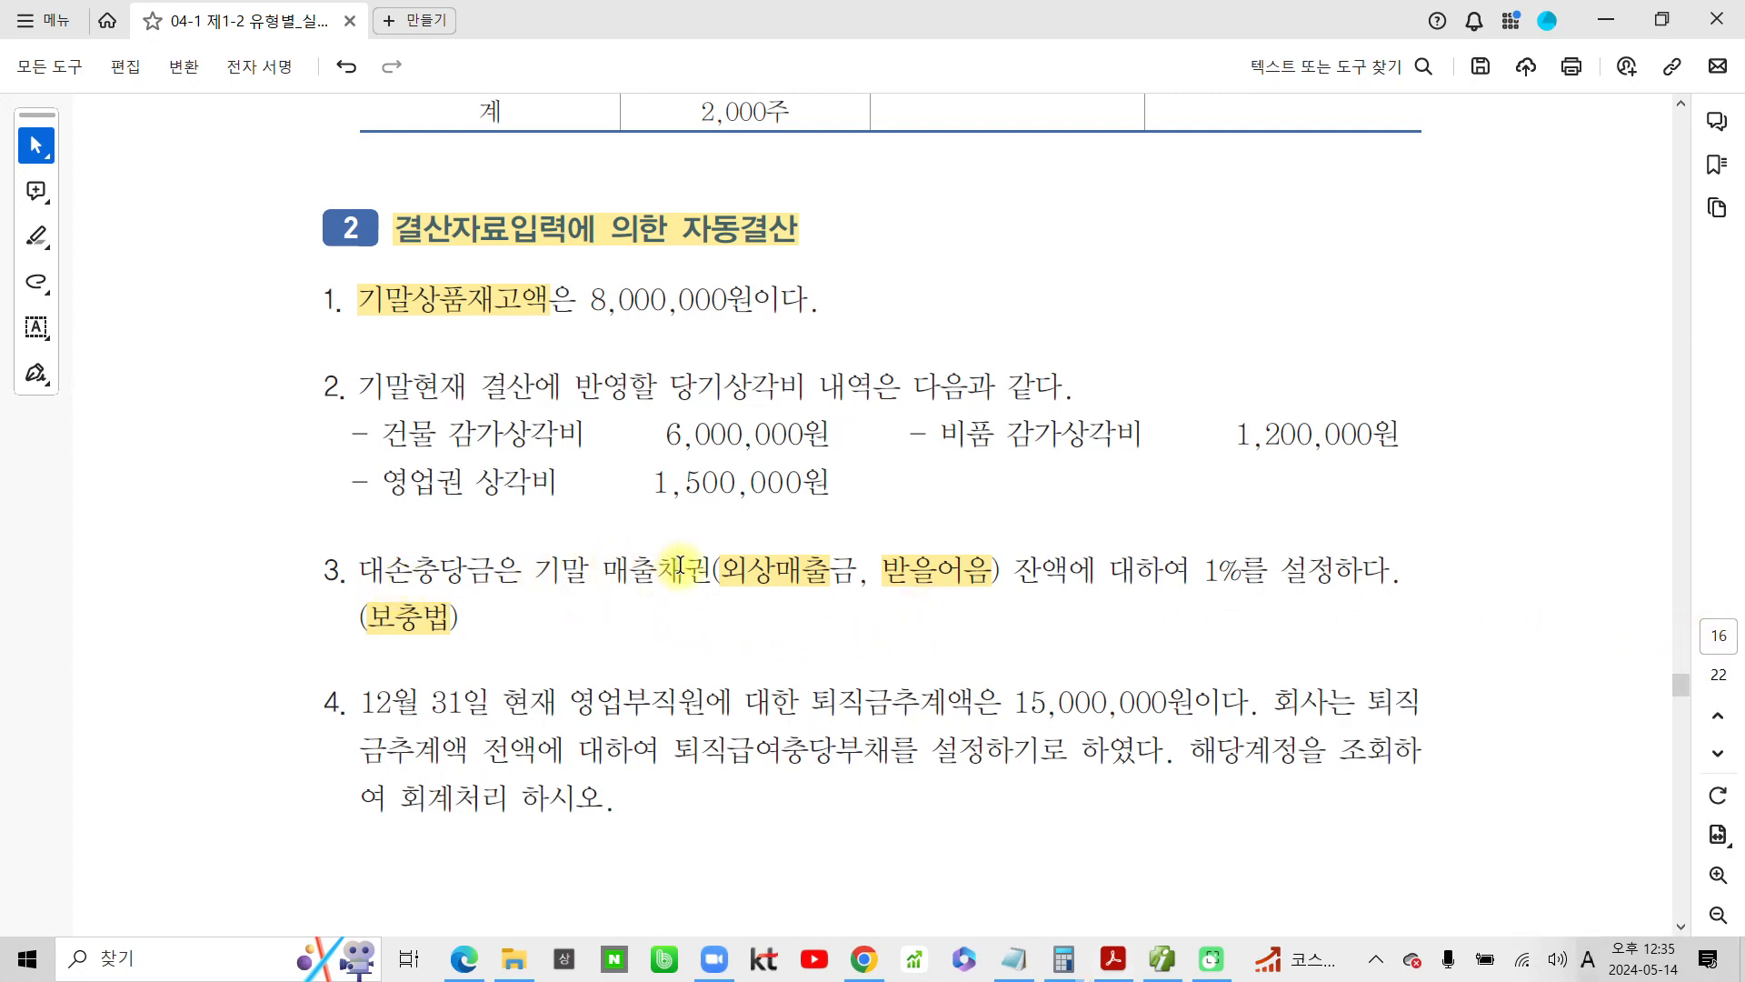
{"action": "mouse_move", "coordinate": [714, 542]}
{"action": "left_mouse_down"}
{"action": "mouse_move", "coordinate": [837, 596]}
{"action": "mouse_move", "coordinate": [996, 593]}
{"action": "left_mouse_up"}
{"action": "key", "text": "Escape"}
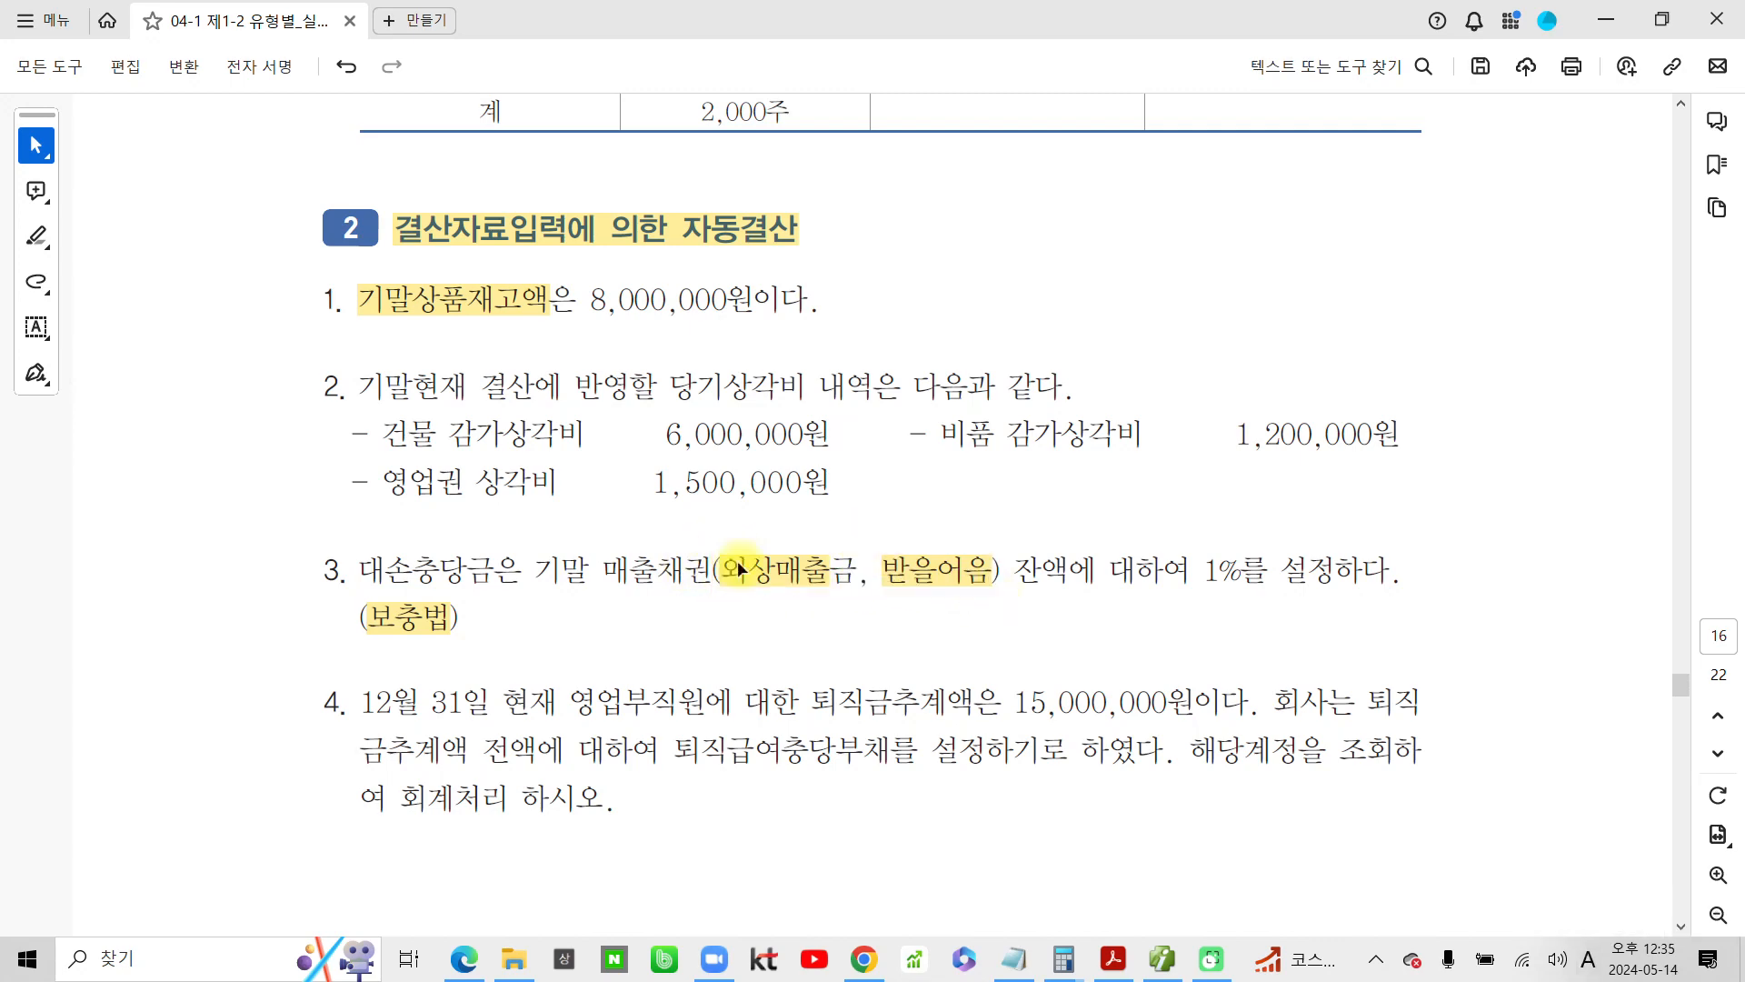
Switch to the accounting program and open the 합계잔액시산표 for 2024-12-31
{"action": "left_click", "coordinate": [1171, 964]}
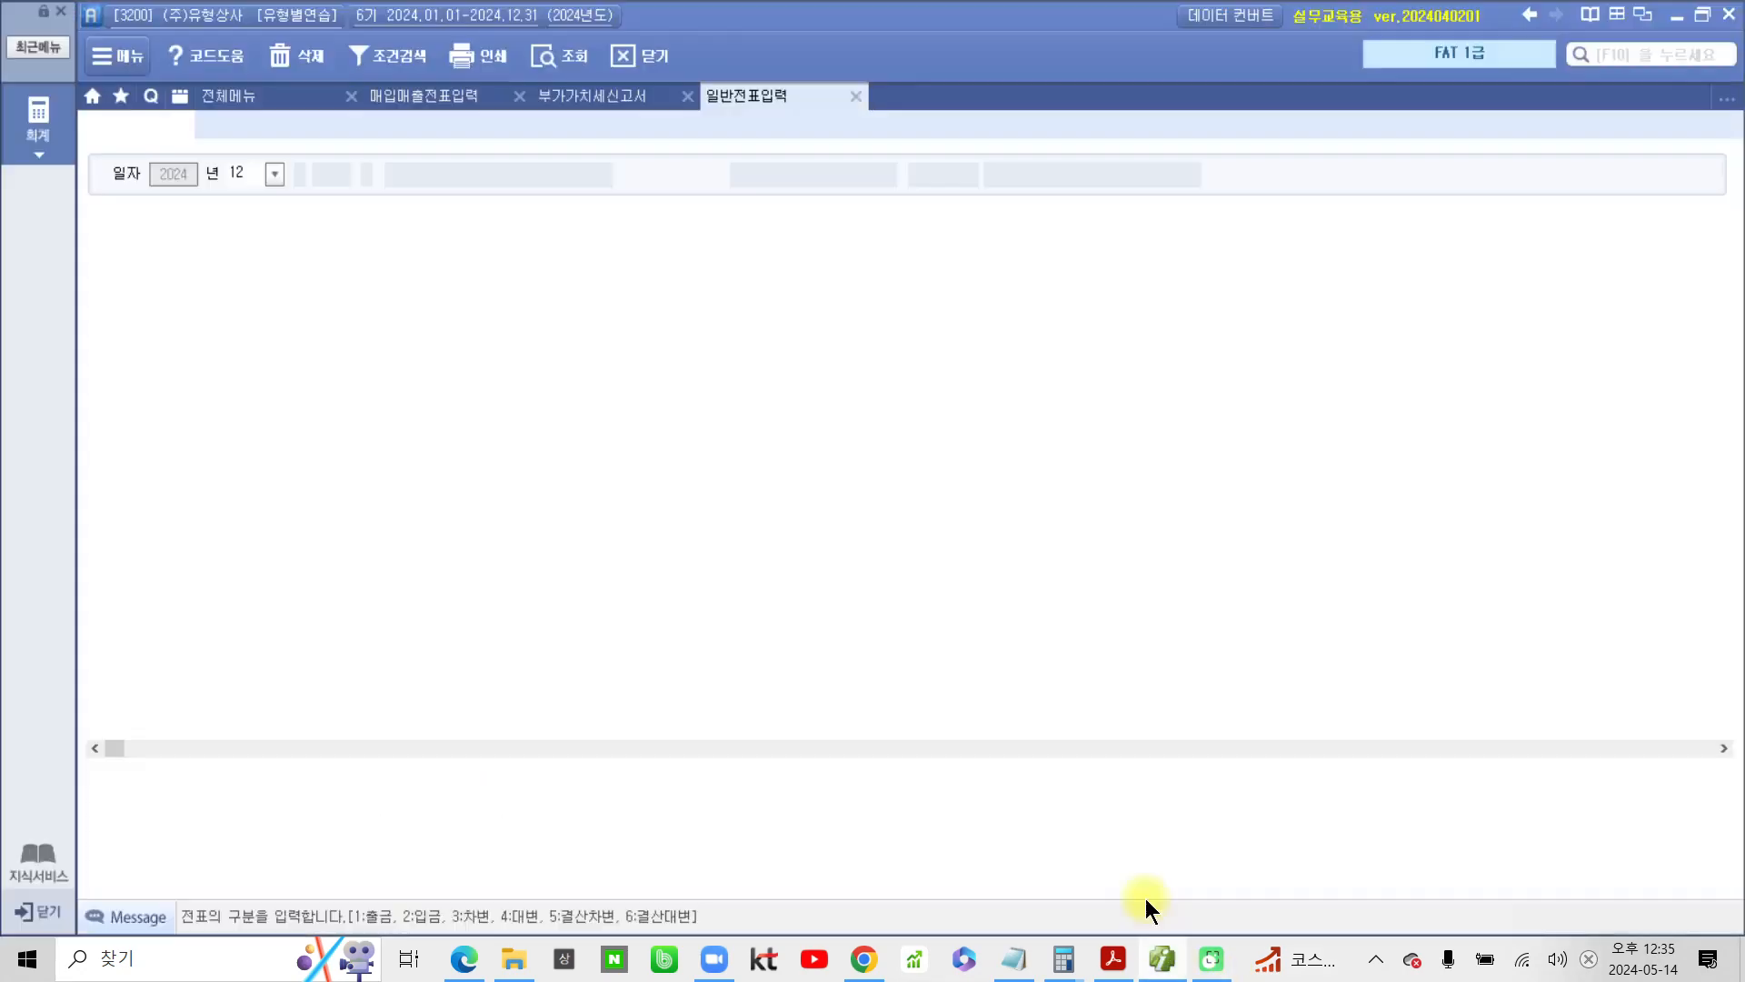
{"action": "left_click", "coordinate": [221, 95]}
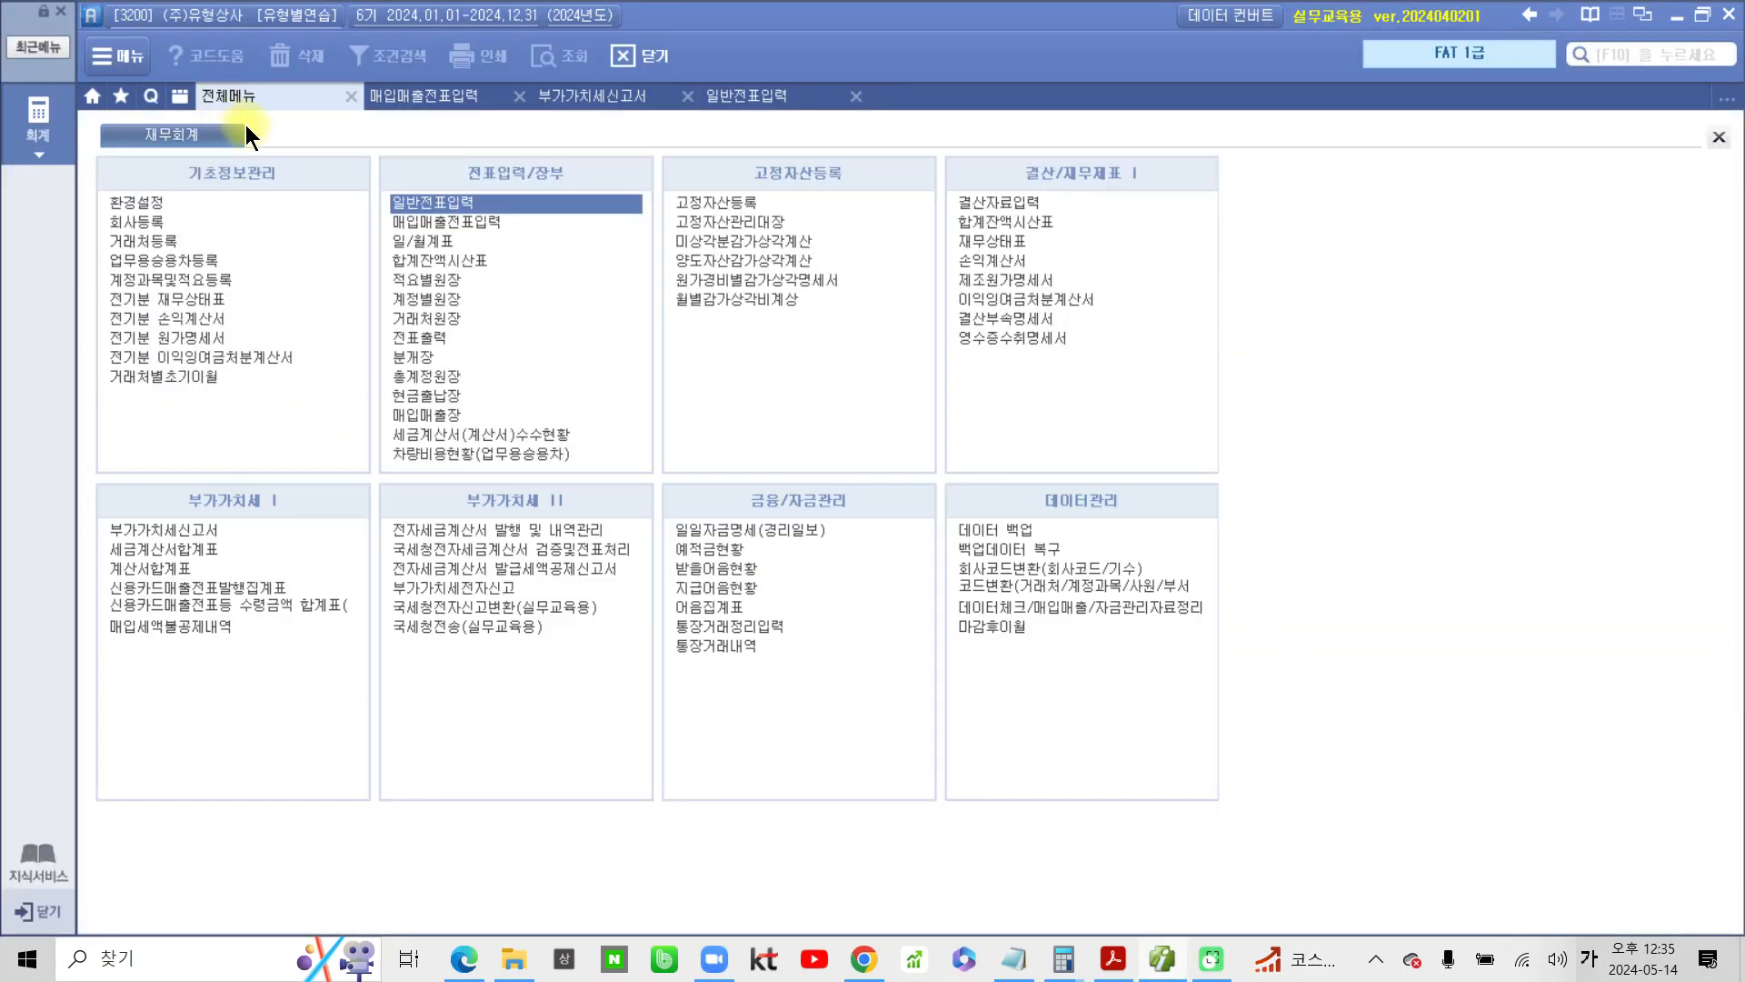
{"action": "left_click", "coordinate": [401, 259]}
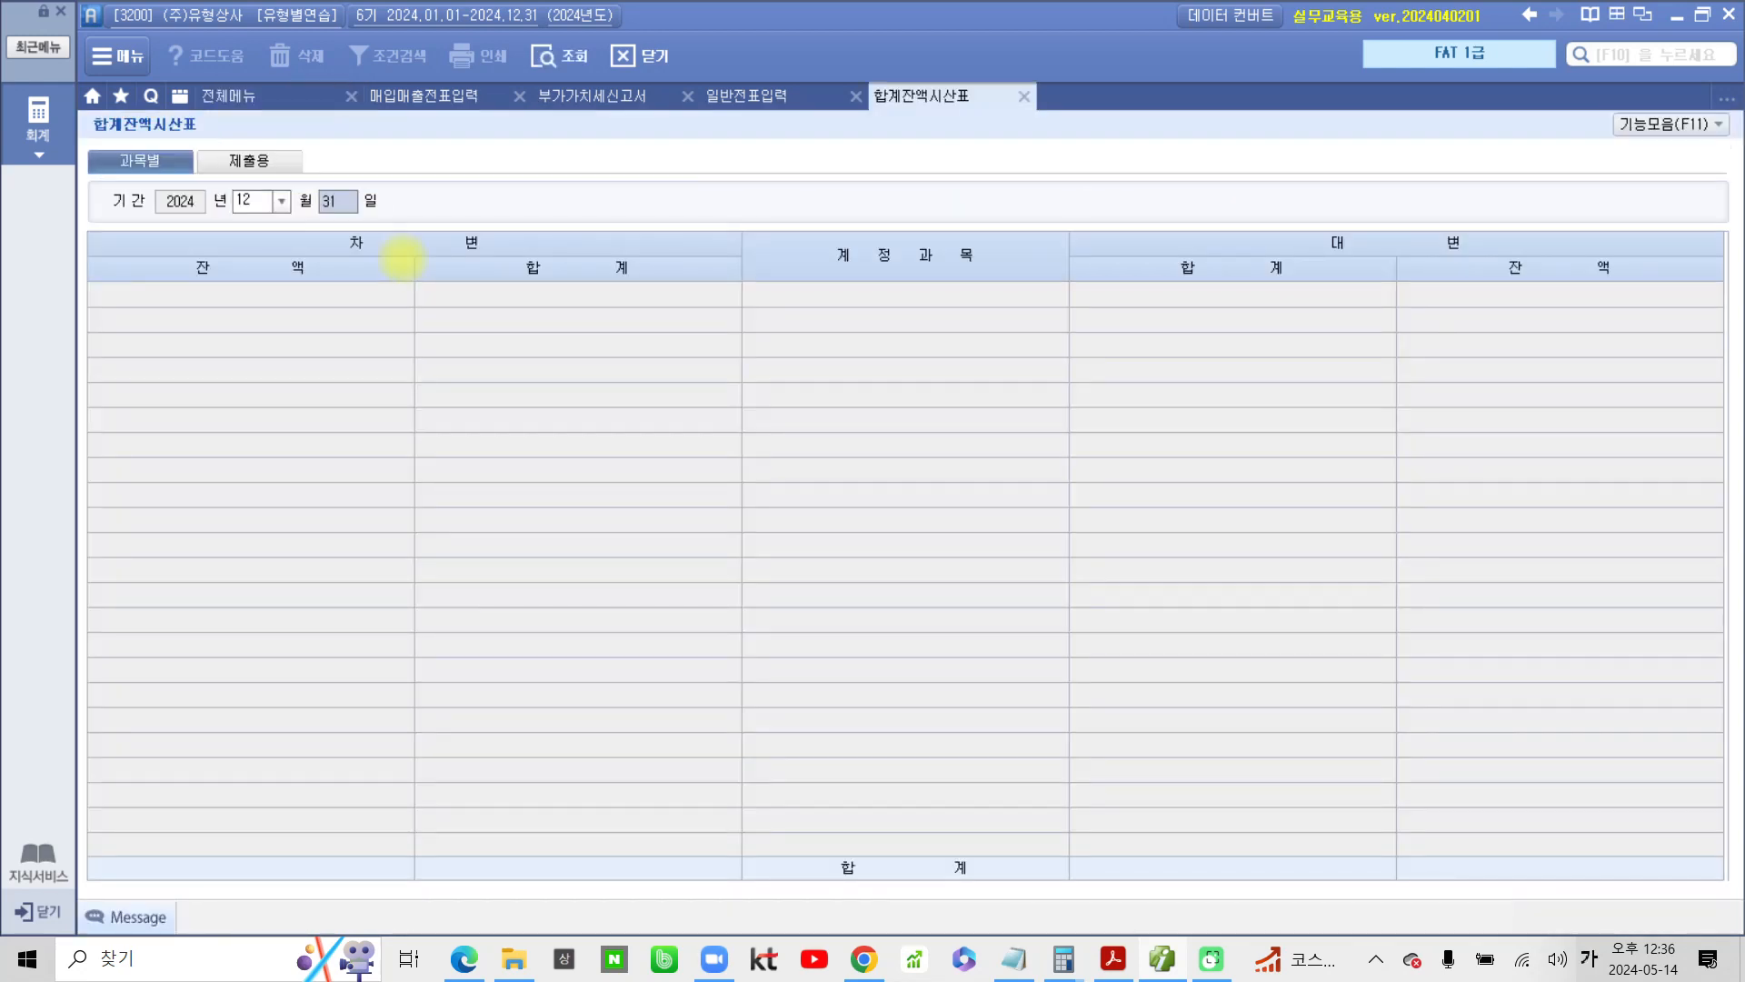
{"action": "key", "text": "Return"}
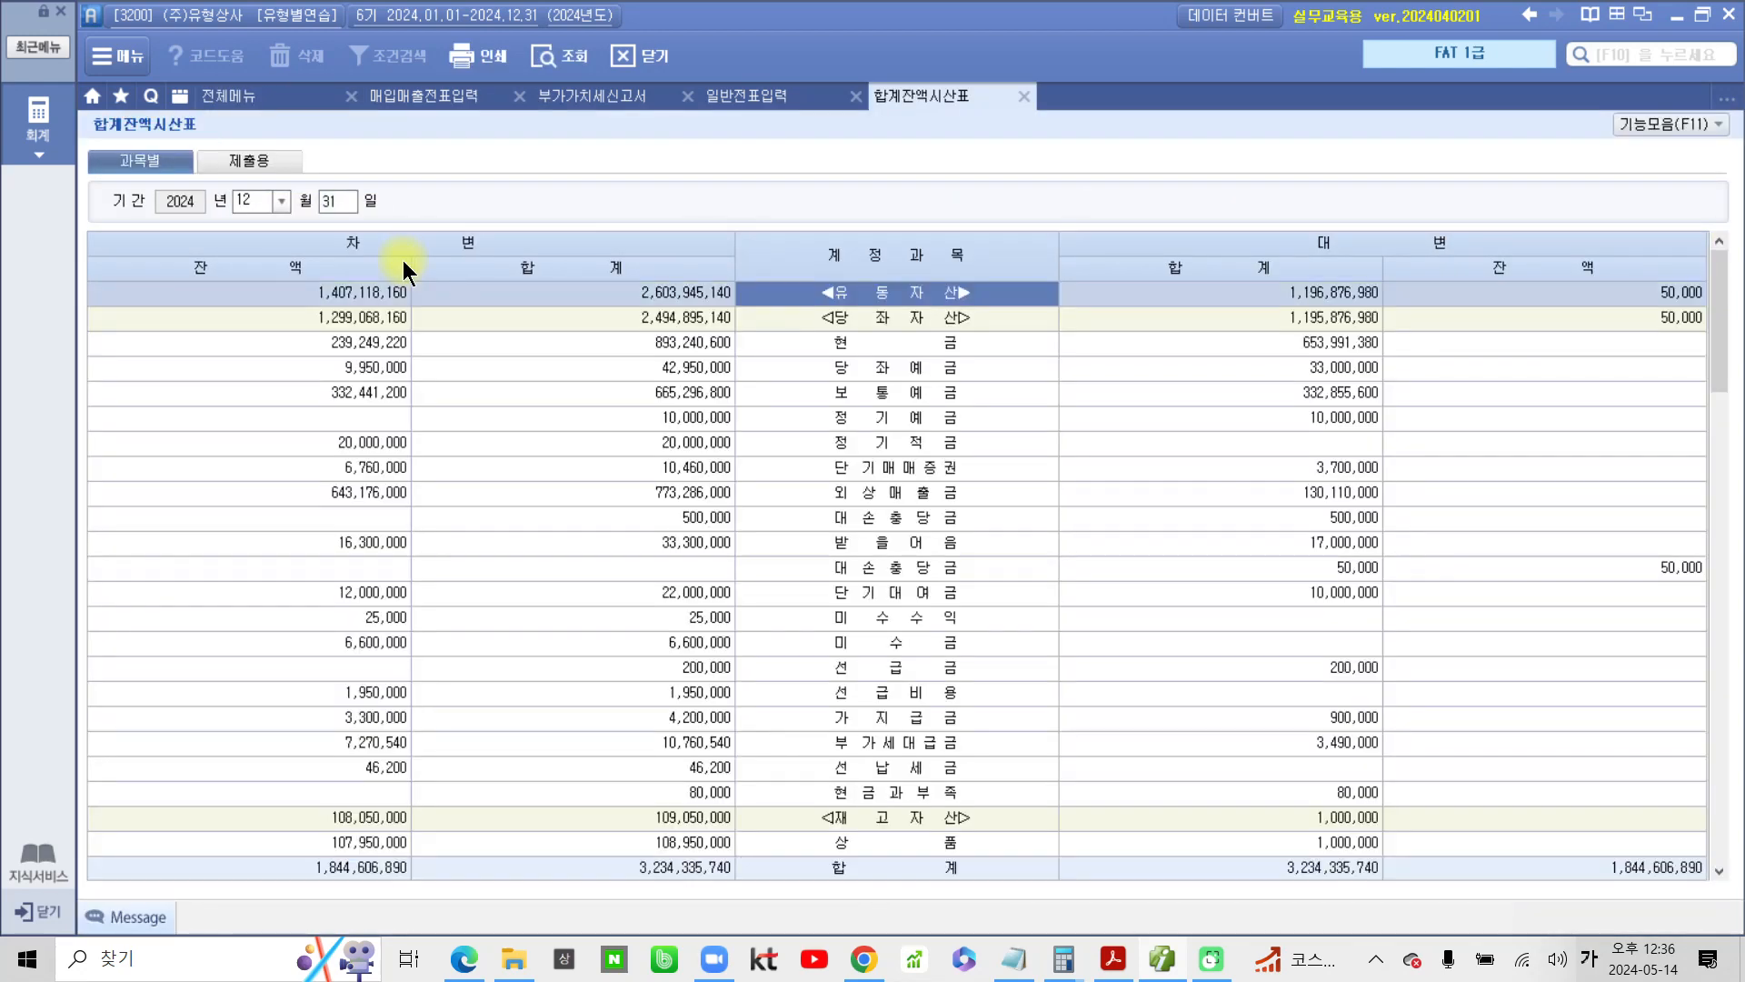
Select the 외상매출금 row, mark its debit balance and its 대손충당금 credit balance with the screen pen, and clear the marks
{"action": "left_click", "coordinate": [919, 496]}
{"action": "left_click_drag", "start_coordinate": [803, 477], "coordinate": [991, 506]}
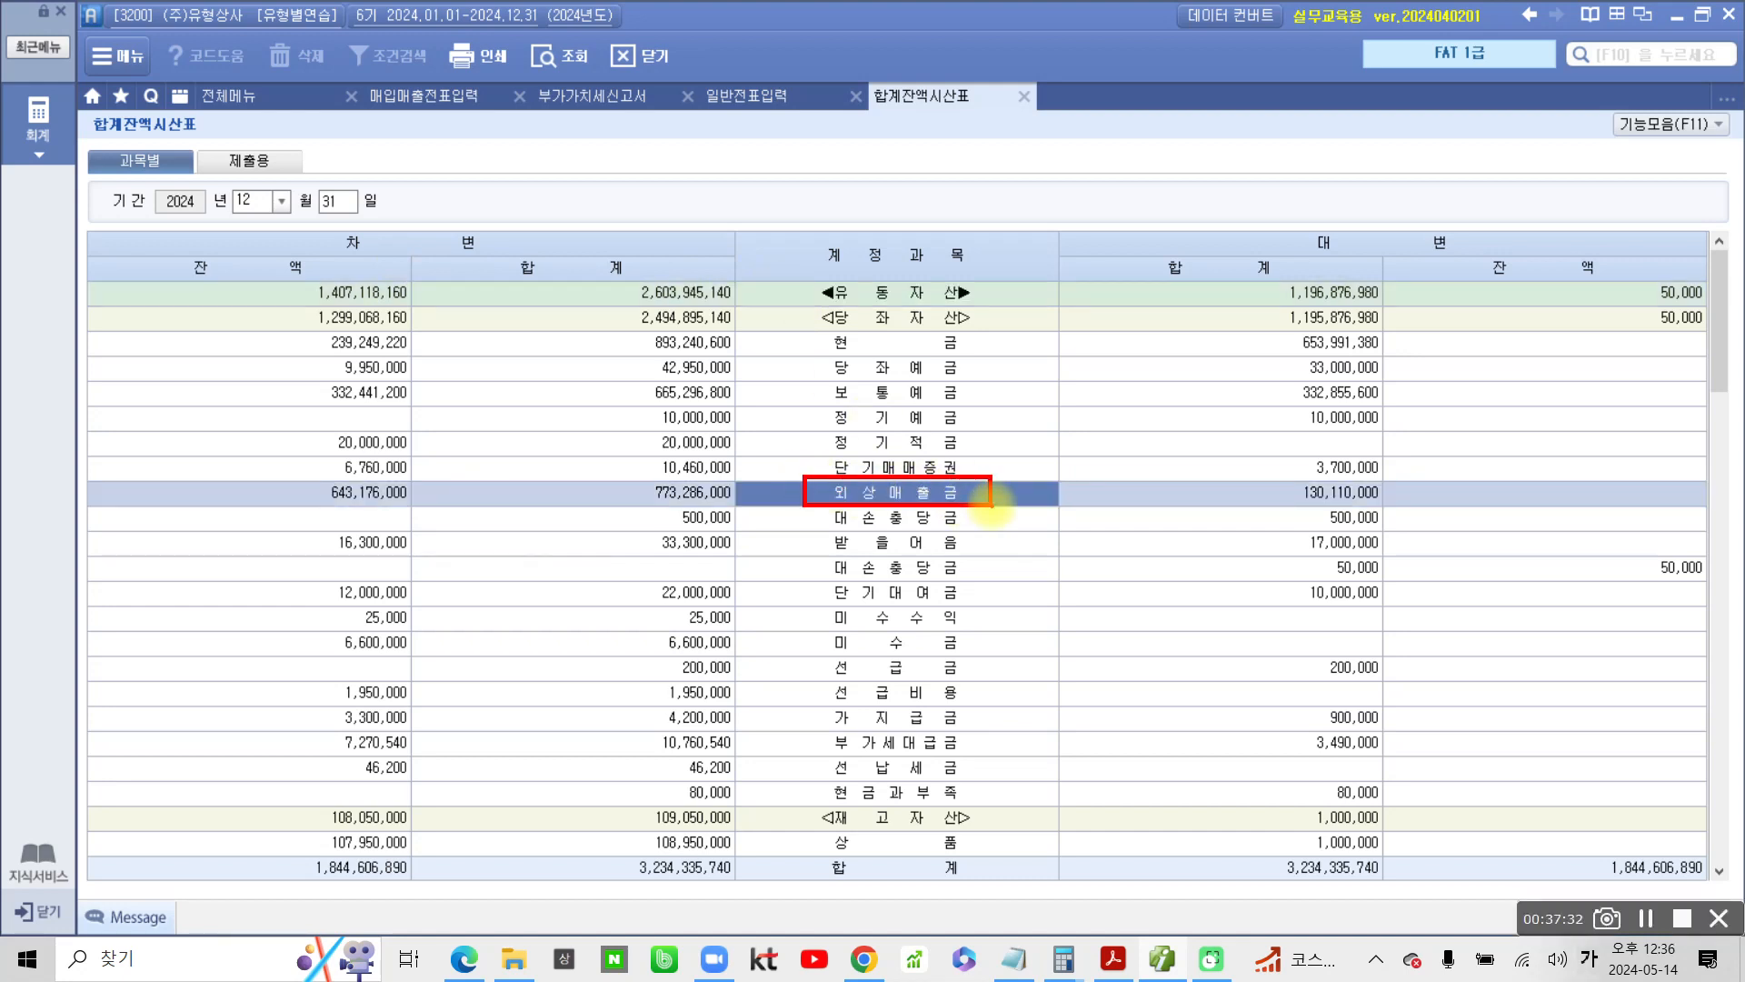
{"action": "left_click_drag", "start_coordinate": [279, 473], "coordinate": [434, 503]}
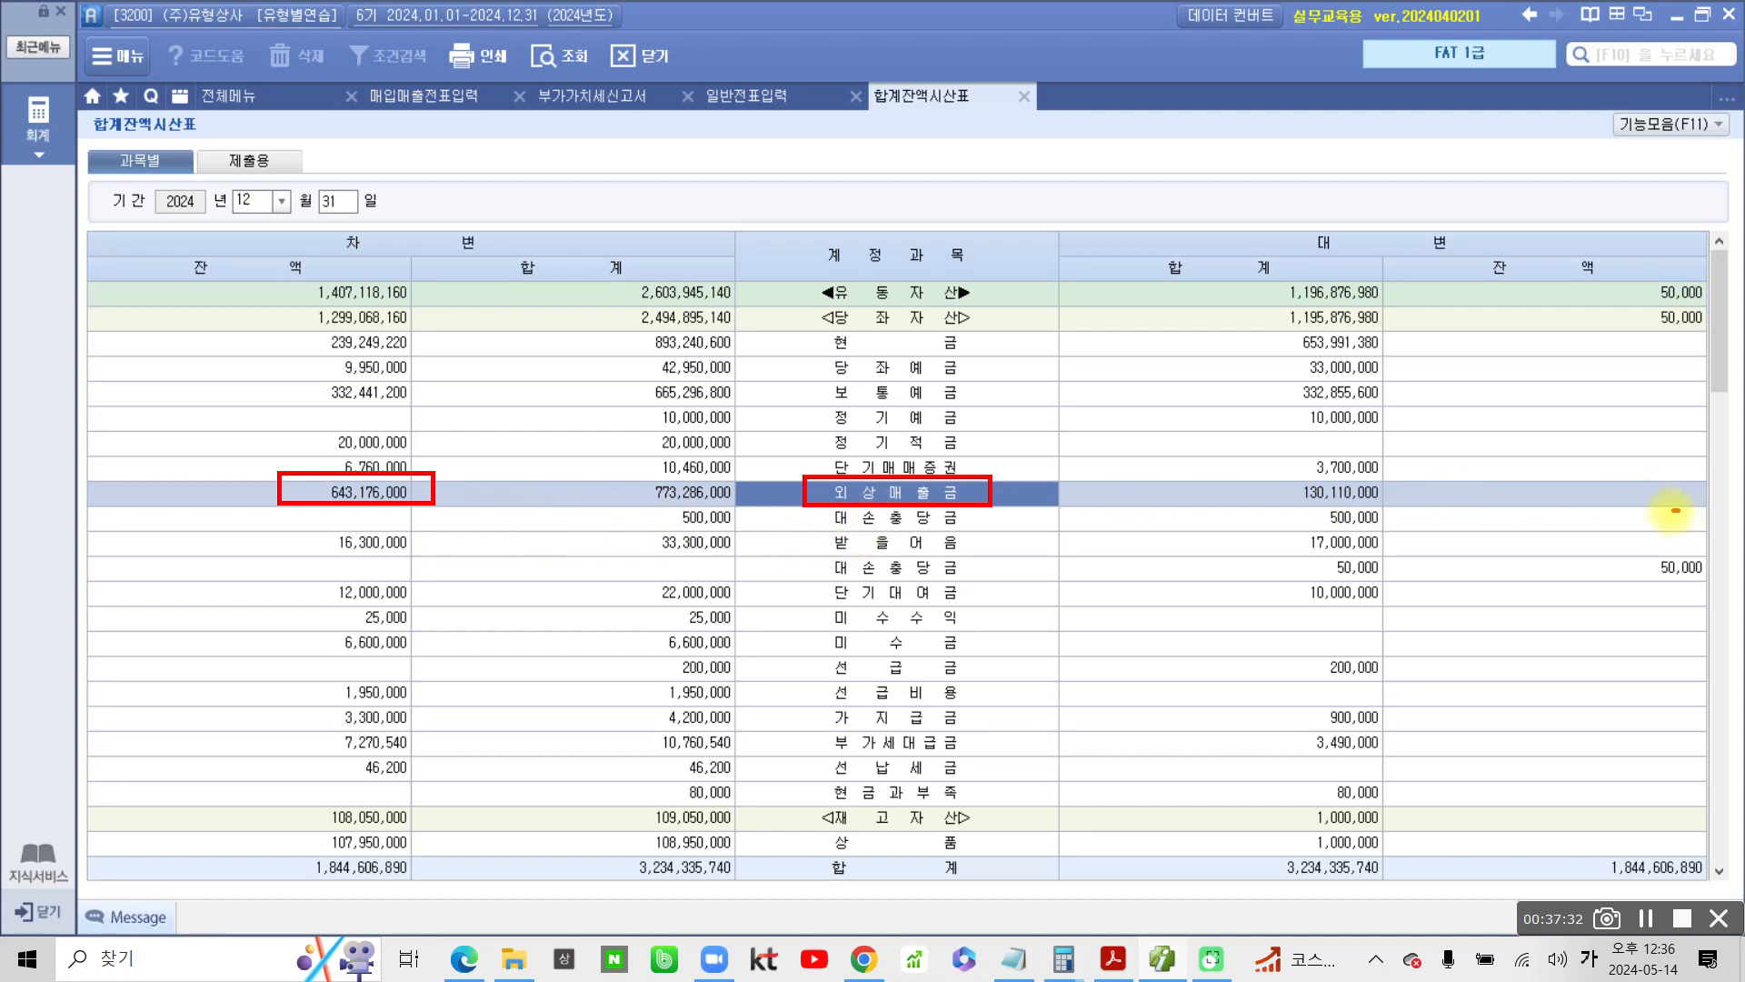
{"action": "mouse_move", "coordinate": [1675, 510]}
{"action": "left_mouse_down"}
{"action": "mouse_move", "coordinate": [1668, 523]}
{"action": "mouse_move", "coordinate": [1682, 512]}
{"action": "left_mouse_up"}
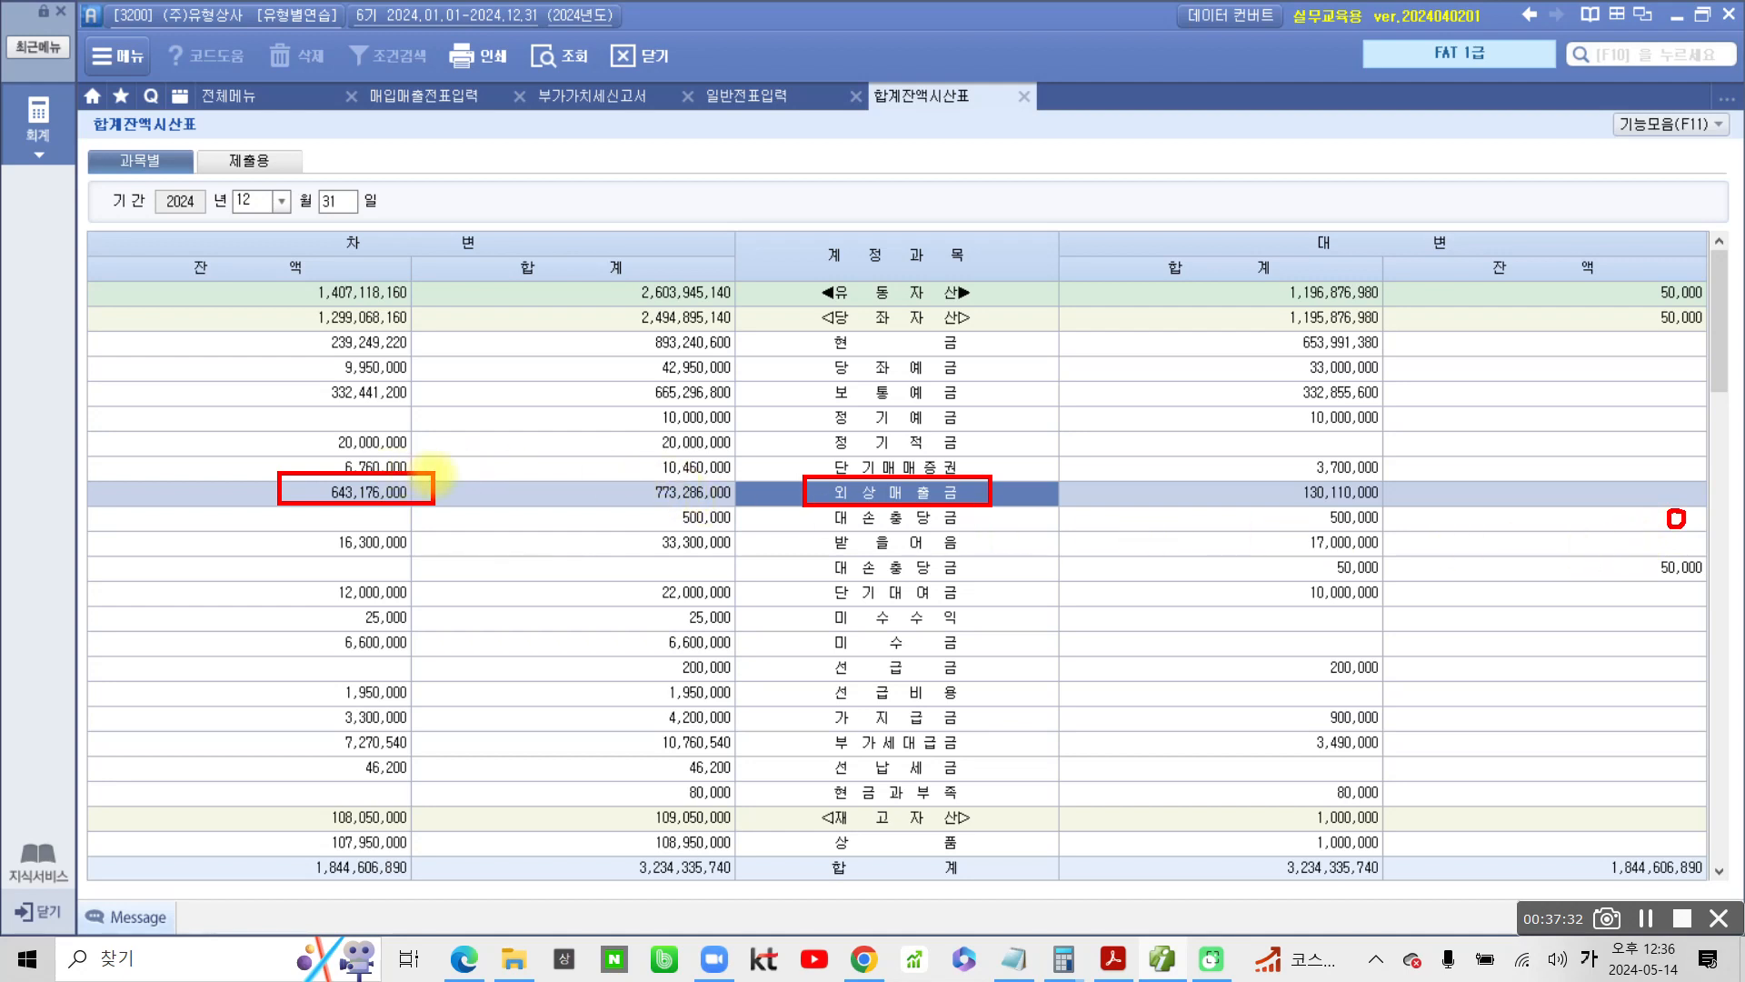
{"action": "mouse_move", "coordinate": [435, 477]}
{"action": "left_mouse_down"}
{"action": "mouse_move", "coordinate": [468, 442]}
{"action": "mouse_move", "coordinate": [442, 471]}
{"action": "left_mouse_up"}
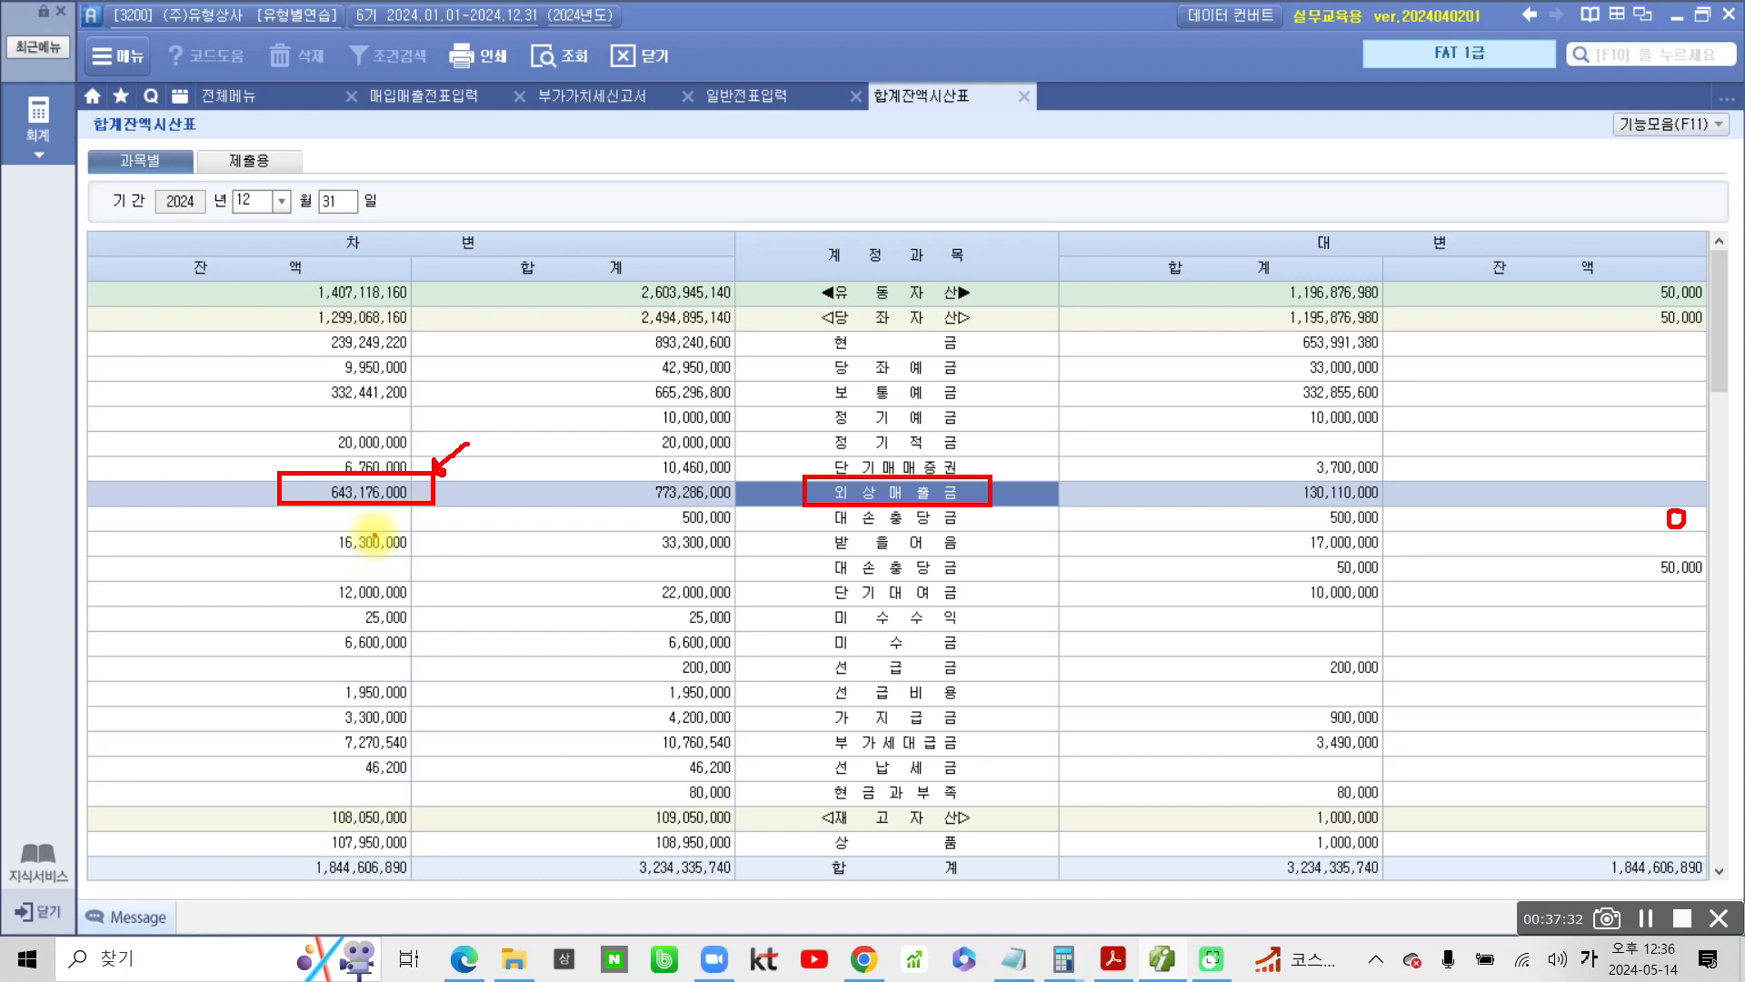
{"action": "key", "text": "Escape"}
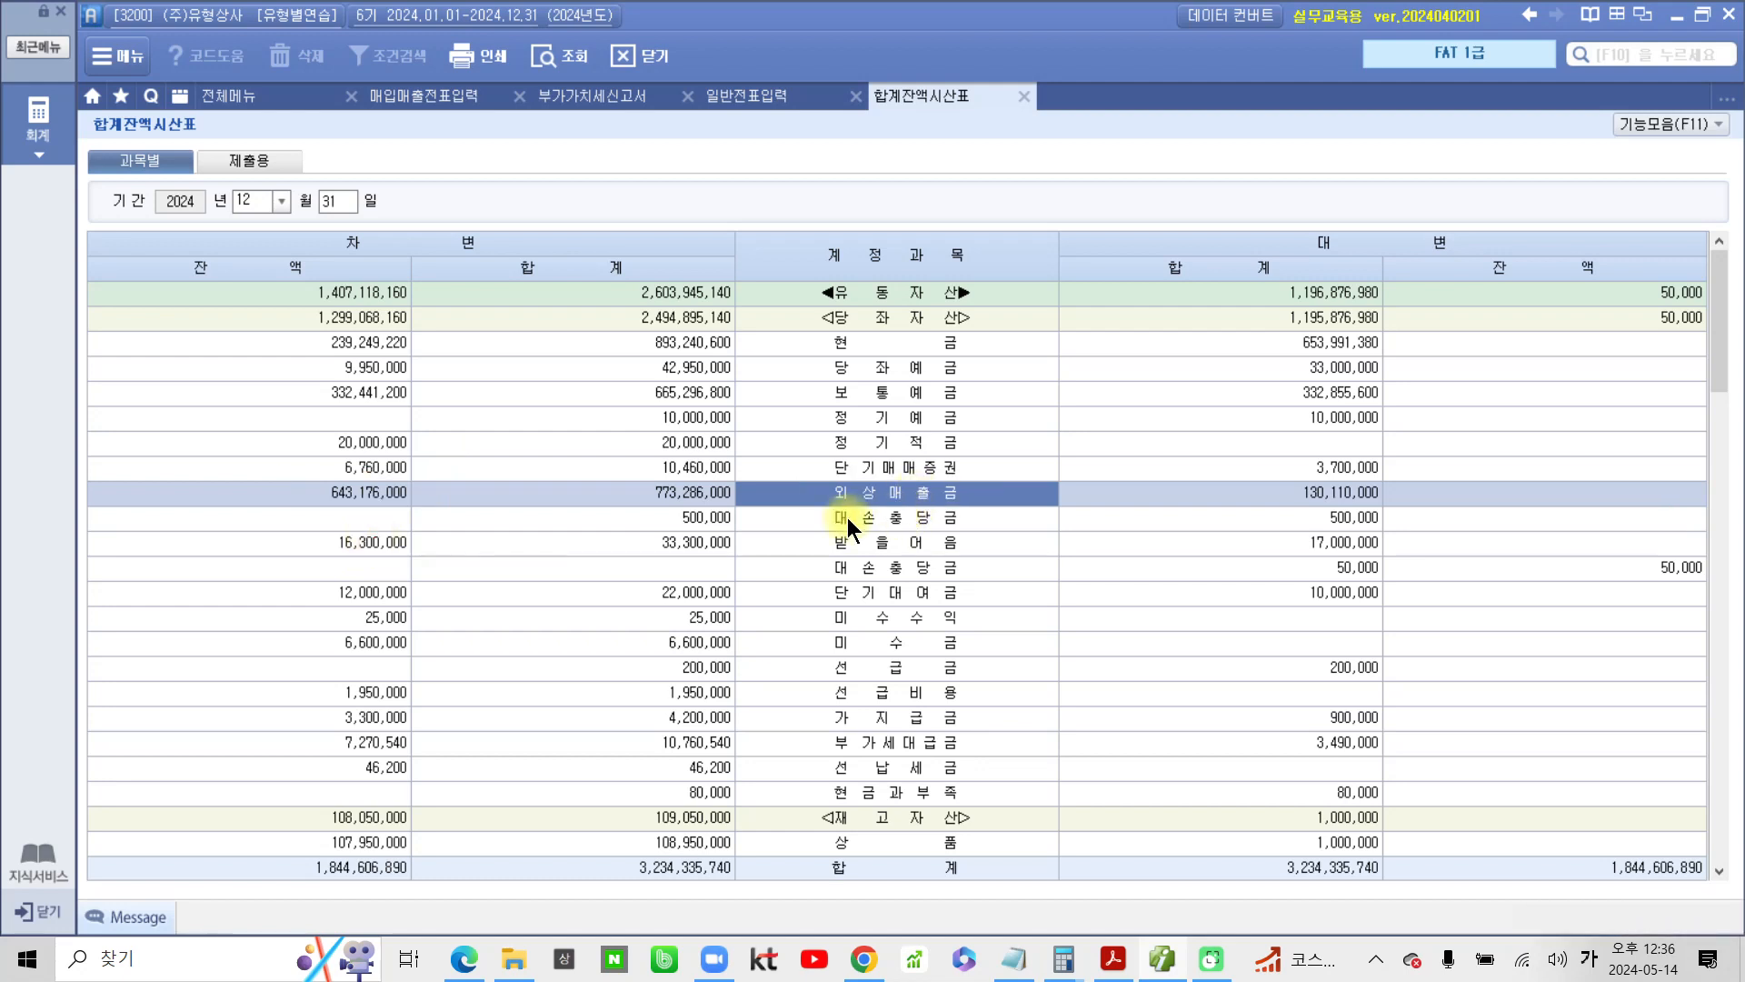
Circle the 외상매출금 debit balance and handwrite its 1% as 6,431,760 beside it with the screen pen
{"action": "key", "text": "ctrl+1"}
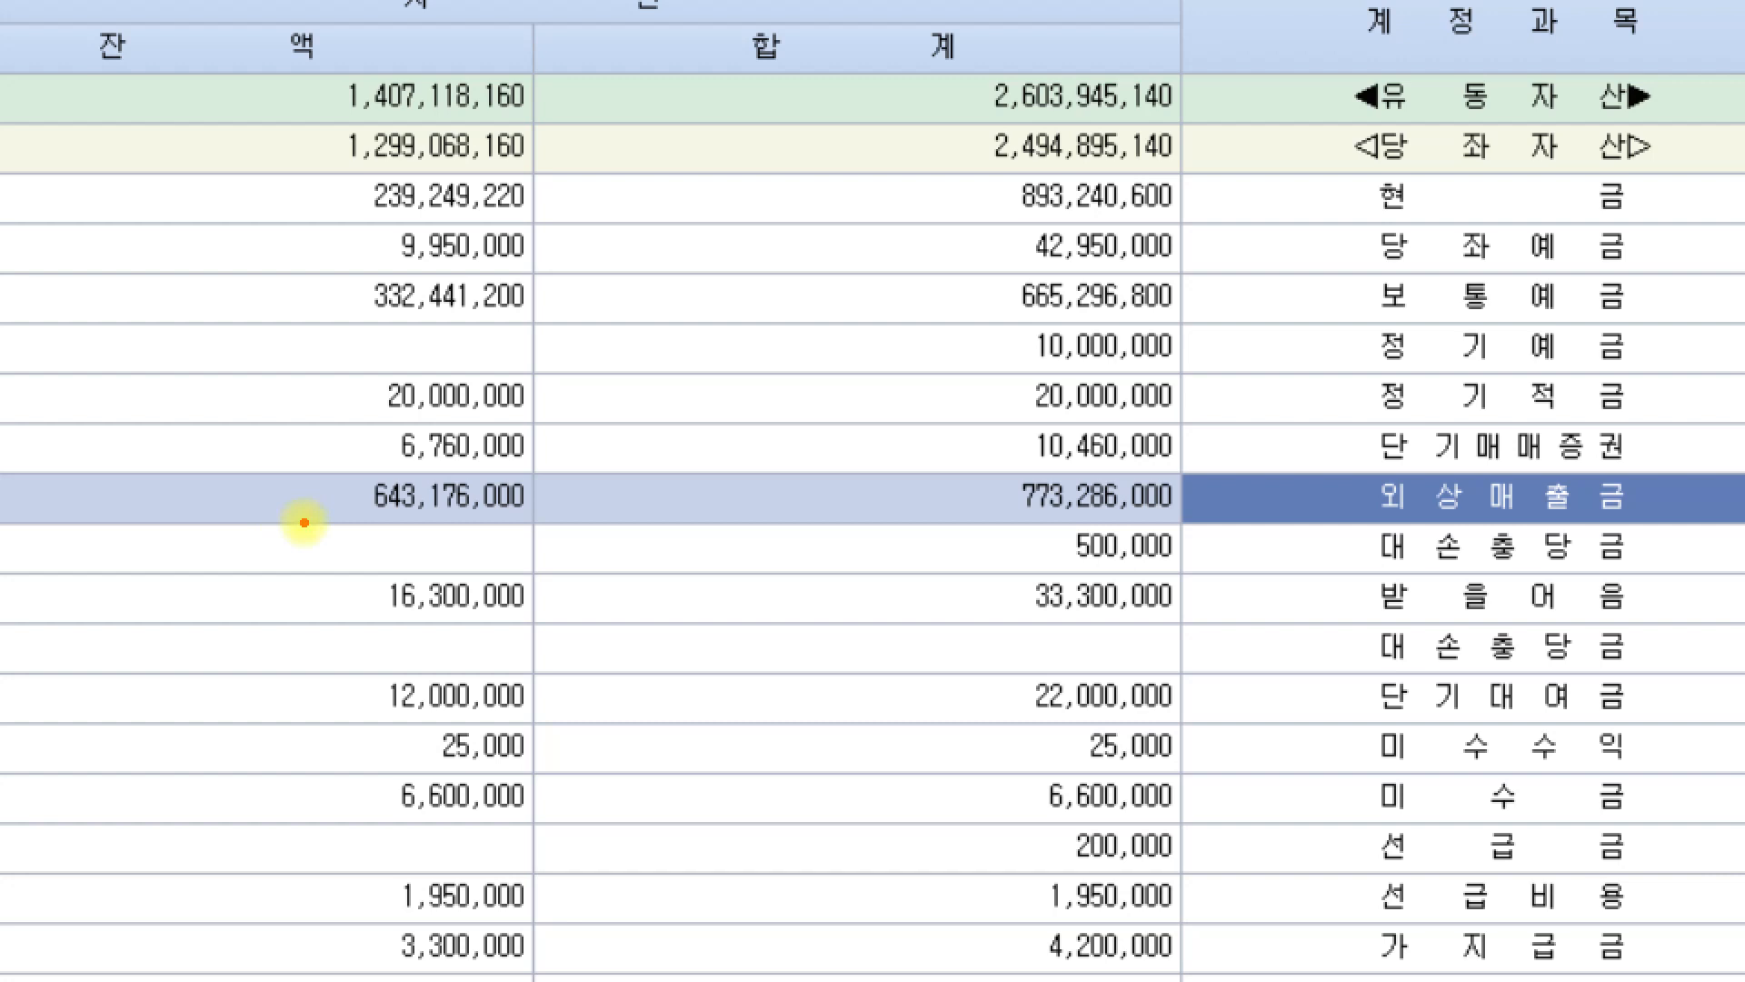
{"action": "mouse_move", "coordinate": [300, 522]}
{"action": "left_mouse_down"}
{"action": "mouse_move", "coordinate": [423, 523]}
{"action": "mouse_move", "coordinate": [559, 484]}
{"action": "mouse_move", "coordinate": [391, 468]}
{"action": "mouse_move", "coordinate": [314, 489]}
{"action": "mouse_move", "coordinate": [319, 524]}
{"action": "left_mouse_up"}
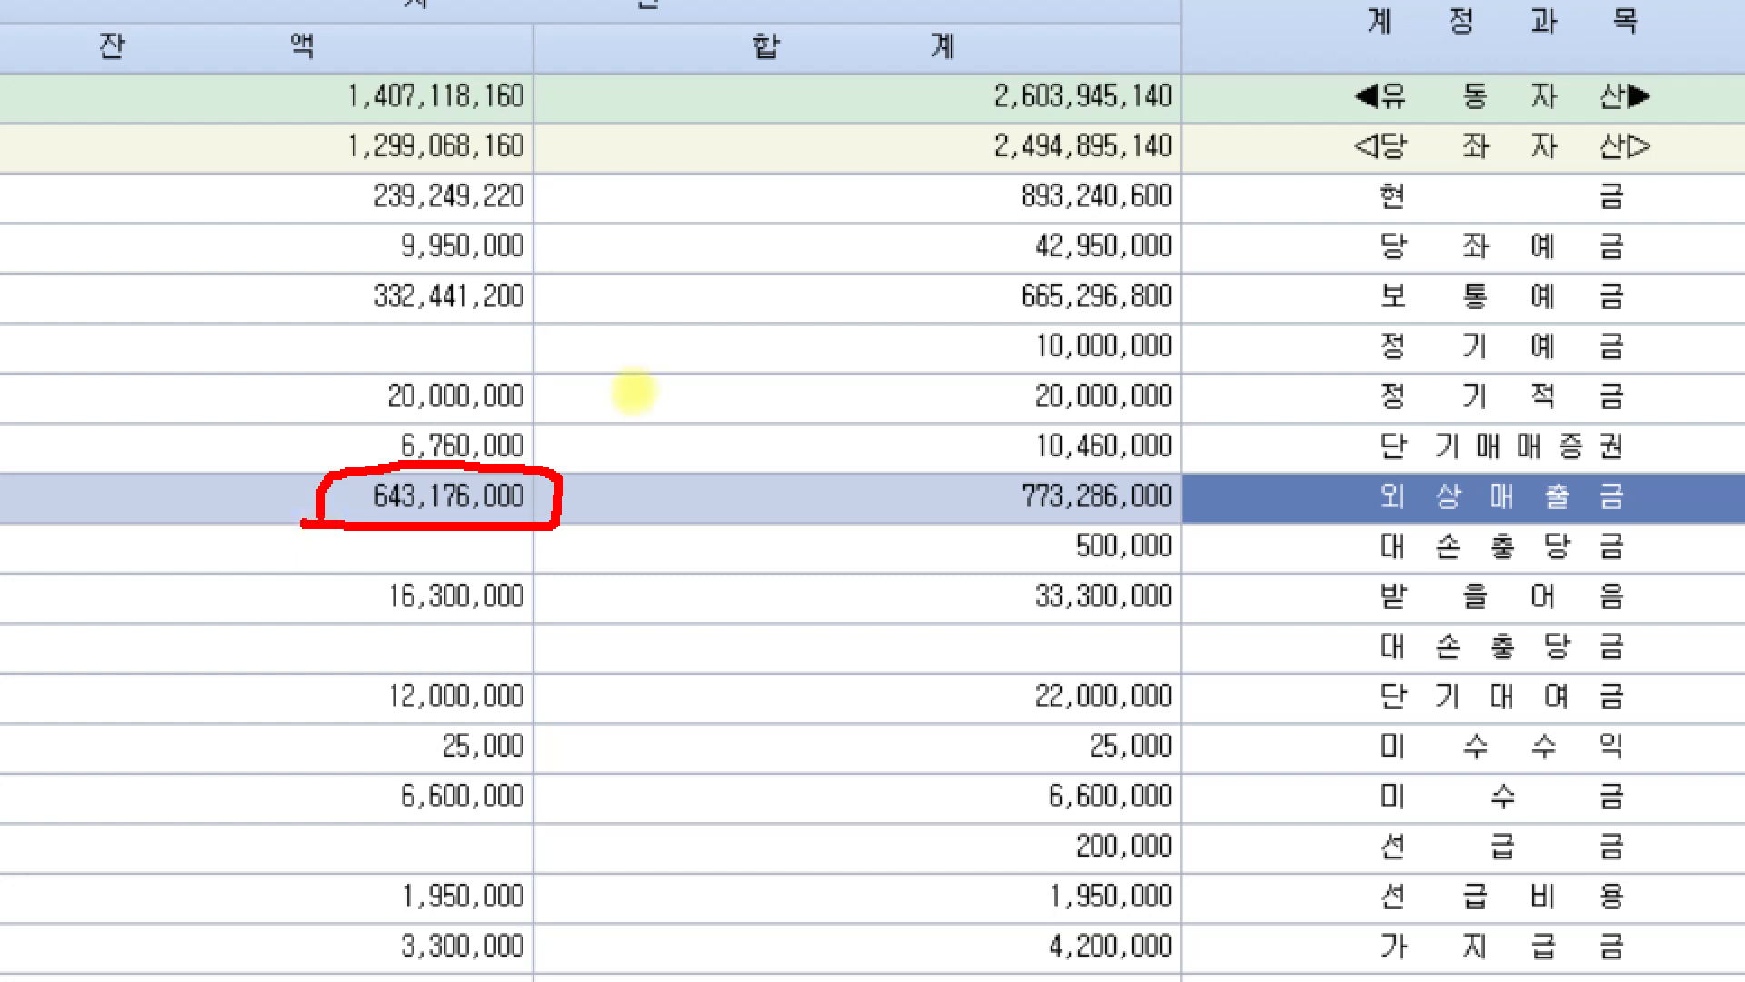
{"action": "mouse_move", "coordinate": [661, 336]}
{"action": "left_mouse_down"}
{"action": "mouse_move", "coordinate": [665, 391]}
{"action": "mouse_move", "coordinate": [733, 370]}
{"action": "mouse_move", "coordinate": [721, 389]}
{"action": "mouse_move", "coordinate": [876, 319]}
{"action": "mouse_move", "coordinate": [896, 336]}
{"action": "left_mouse_up"}
{"action": "mouse_move", "coordinate": [934, 244]}
{"action": "left_mouse_down"}
{"action": "mouse_move", "coordinate": [929, 318]}
{"action": "mouse_move", "coordinate": [996, 248]}
{"action": "mouse_move", "coordinate": [1010, 257]}
{"action": "left_mouse_up"}
{"action": "left_click_drag", "start_coordinate": [862, 366], "coordinate": [862, 395]}
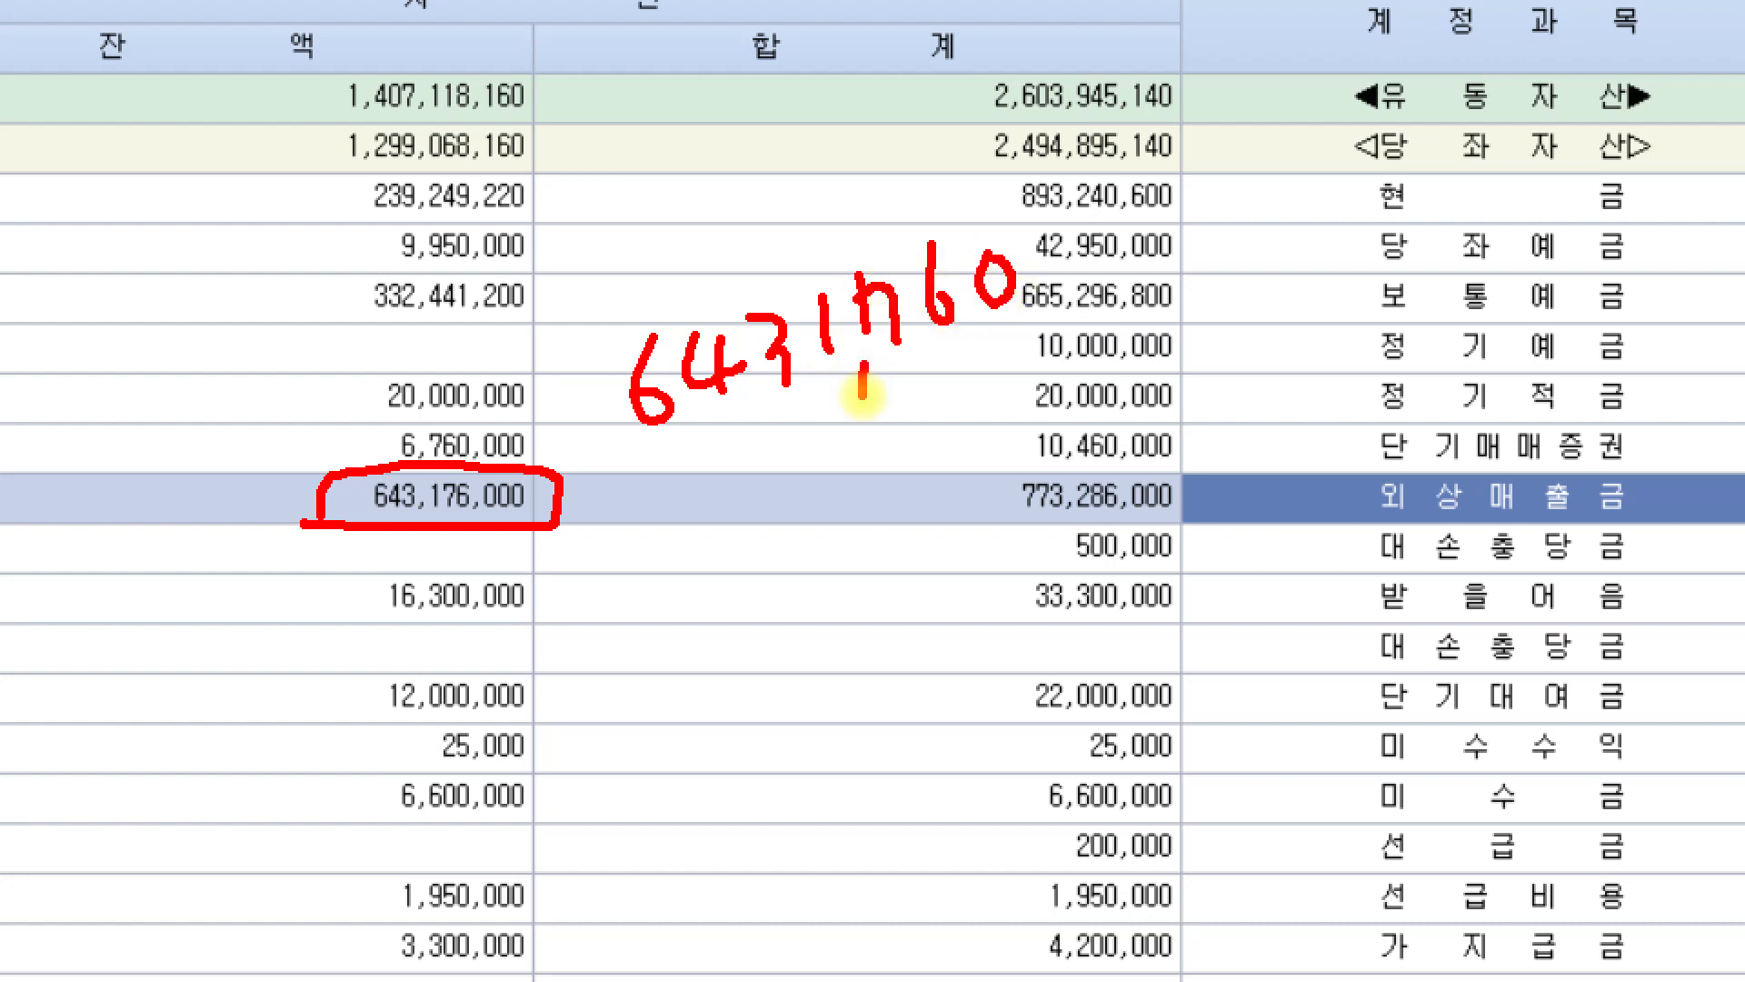
{"action": "left_click_drag", "start_coordinate": [697, 430], "coordinate": [696, 459]}
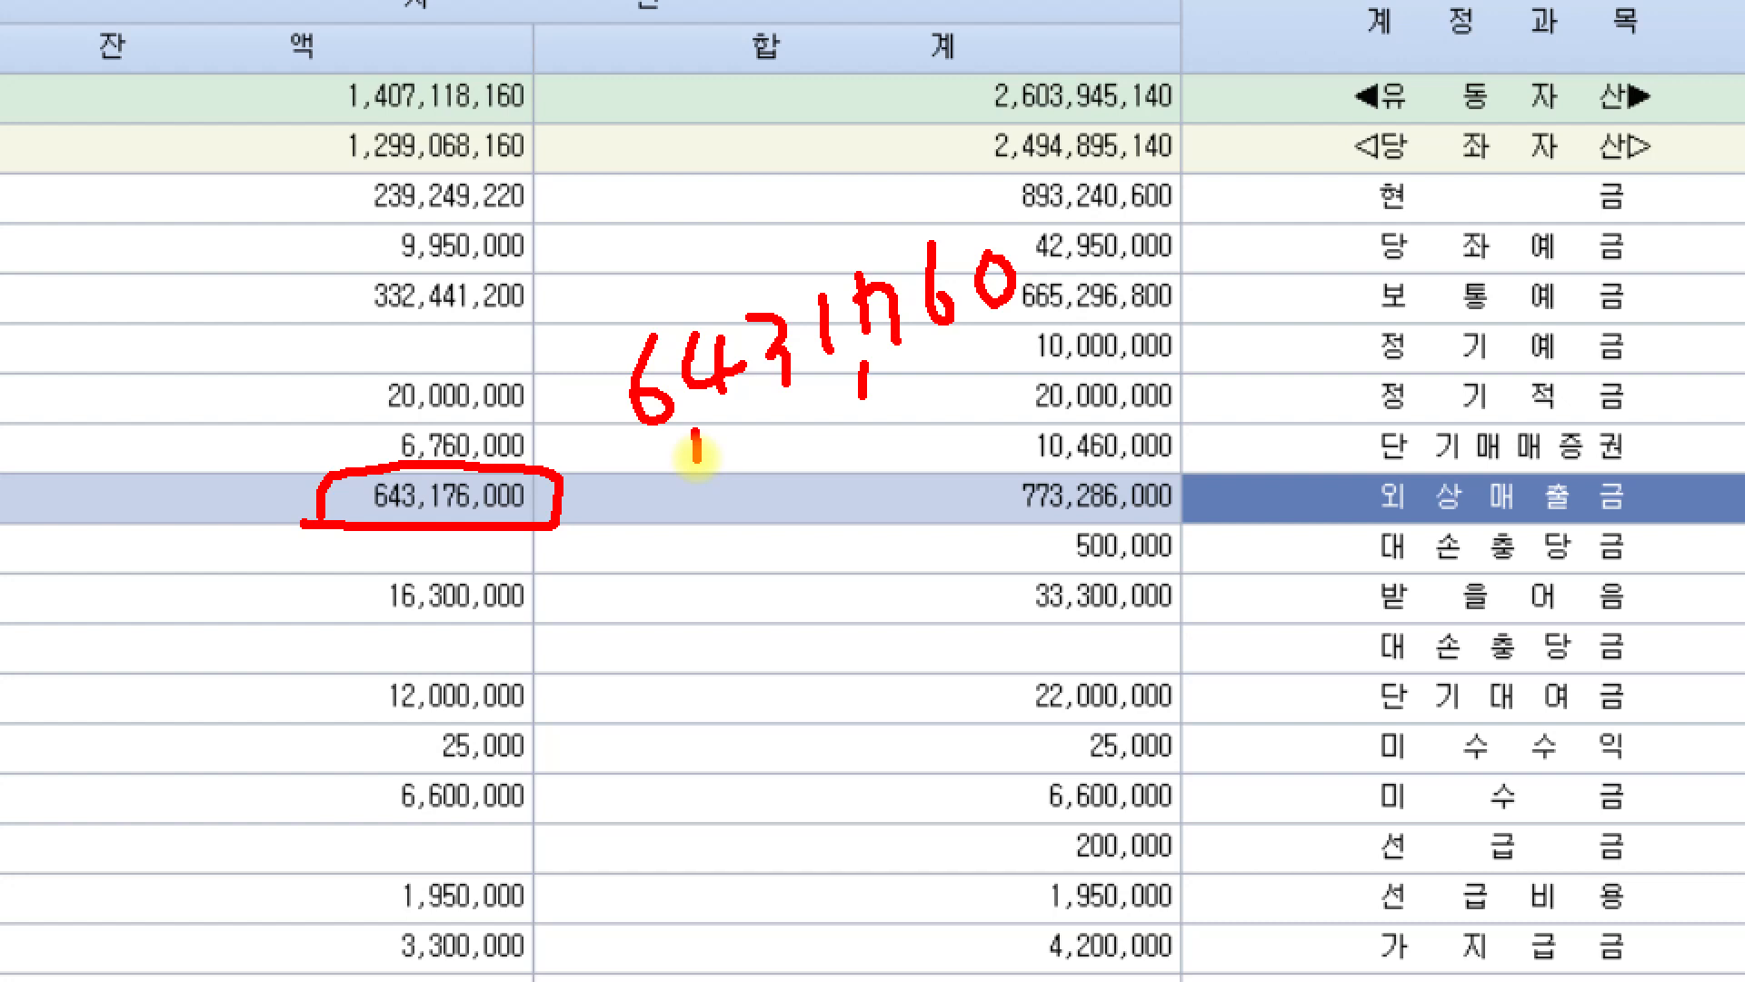
Handwrite 외상 above the calculated amount as its label, and clear the pen annotations
{"action": "left_click_drag", "start_coordinate": [543, 198], "coordinate": [632, 276]}
{"action": "left_click_drag", "start_coordinate": [667, 181], "coordinate": [645, 242]}
{"action": "left_click_drag", "start_coordinate": [649, 198], "coordinate": [702, 215]}
{"action": "left_click_drag", "start_coordinate": [700, 114], "coordinate": [768, 220]}
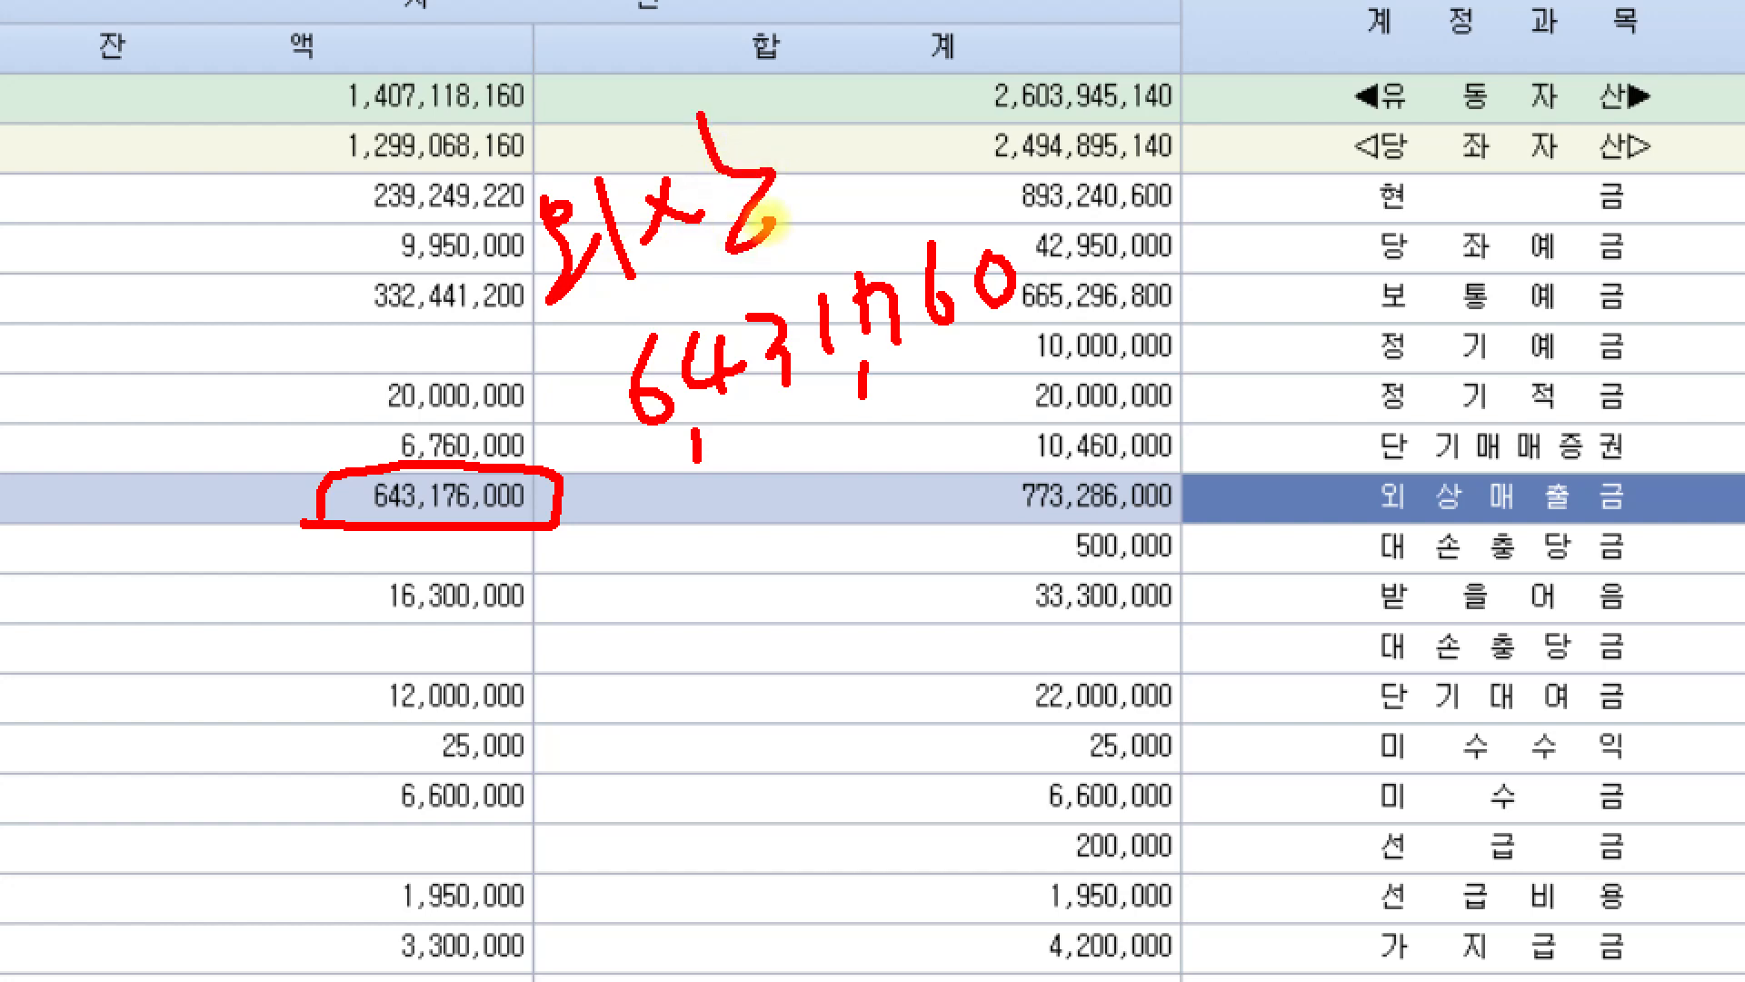
{"action": "key", "text": "Escape"}
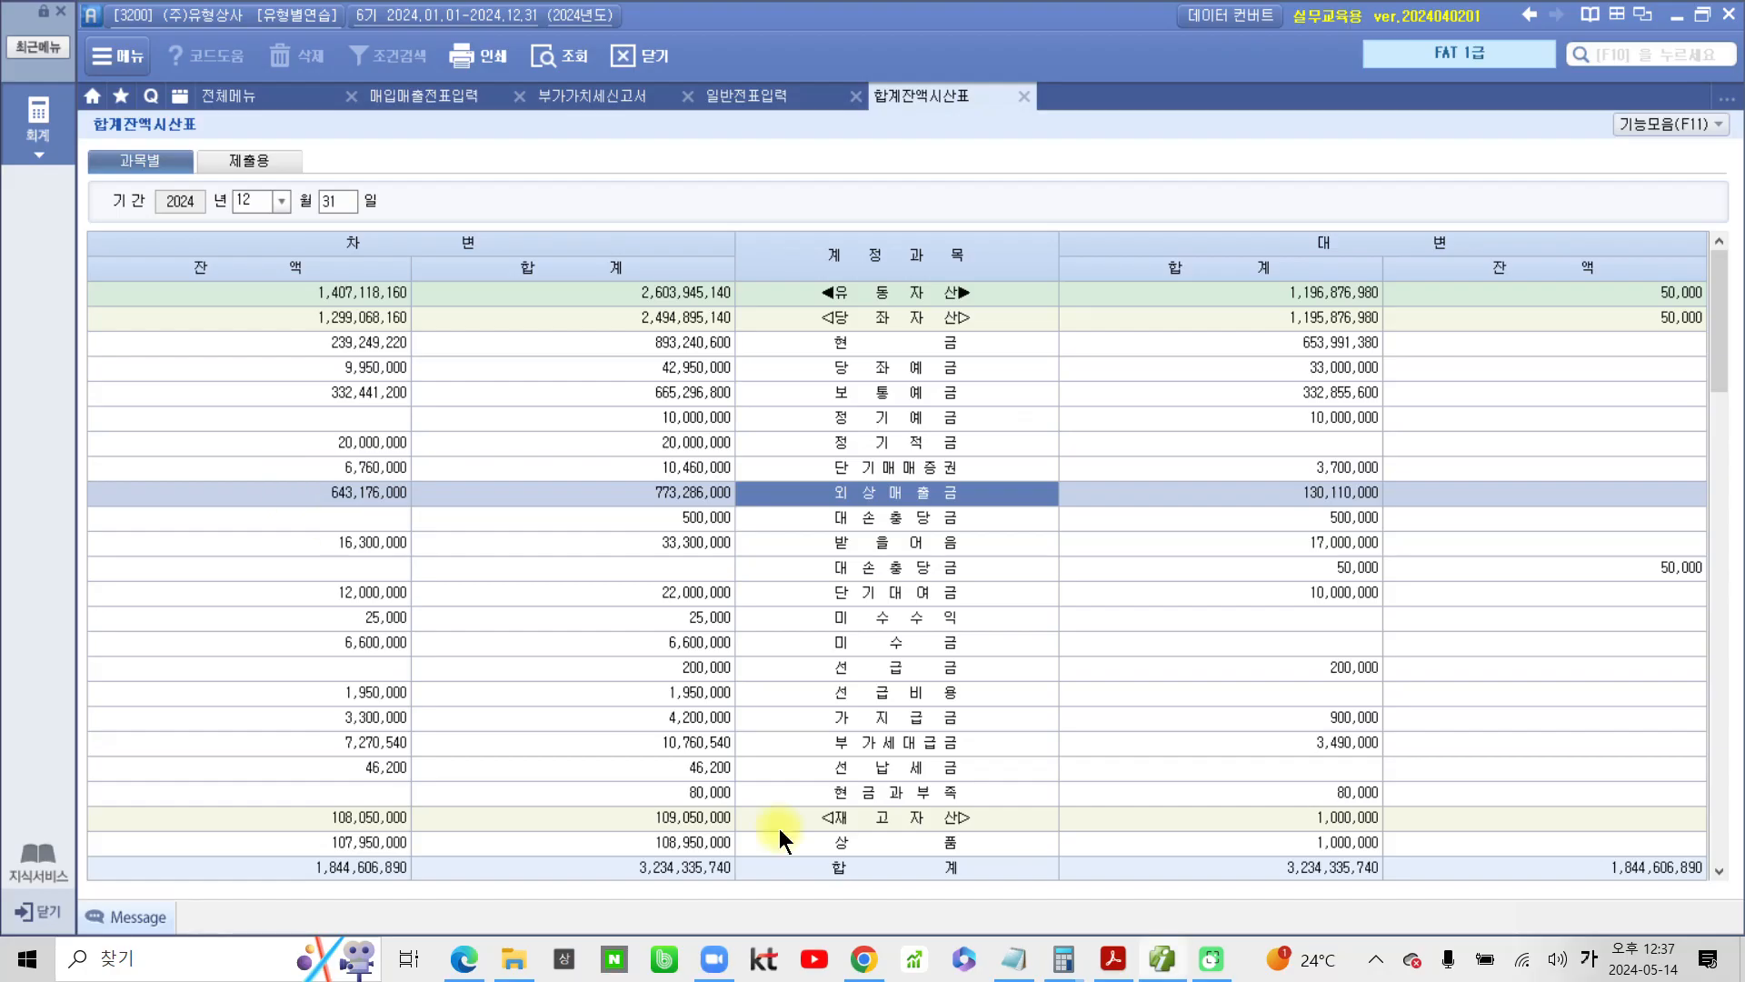
Select the 받을어음 row, box its debit balance, and circle its 대손충당금 credit balance with the screen pen
{"action": "left_click", "coordinate": [915, 543]}
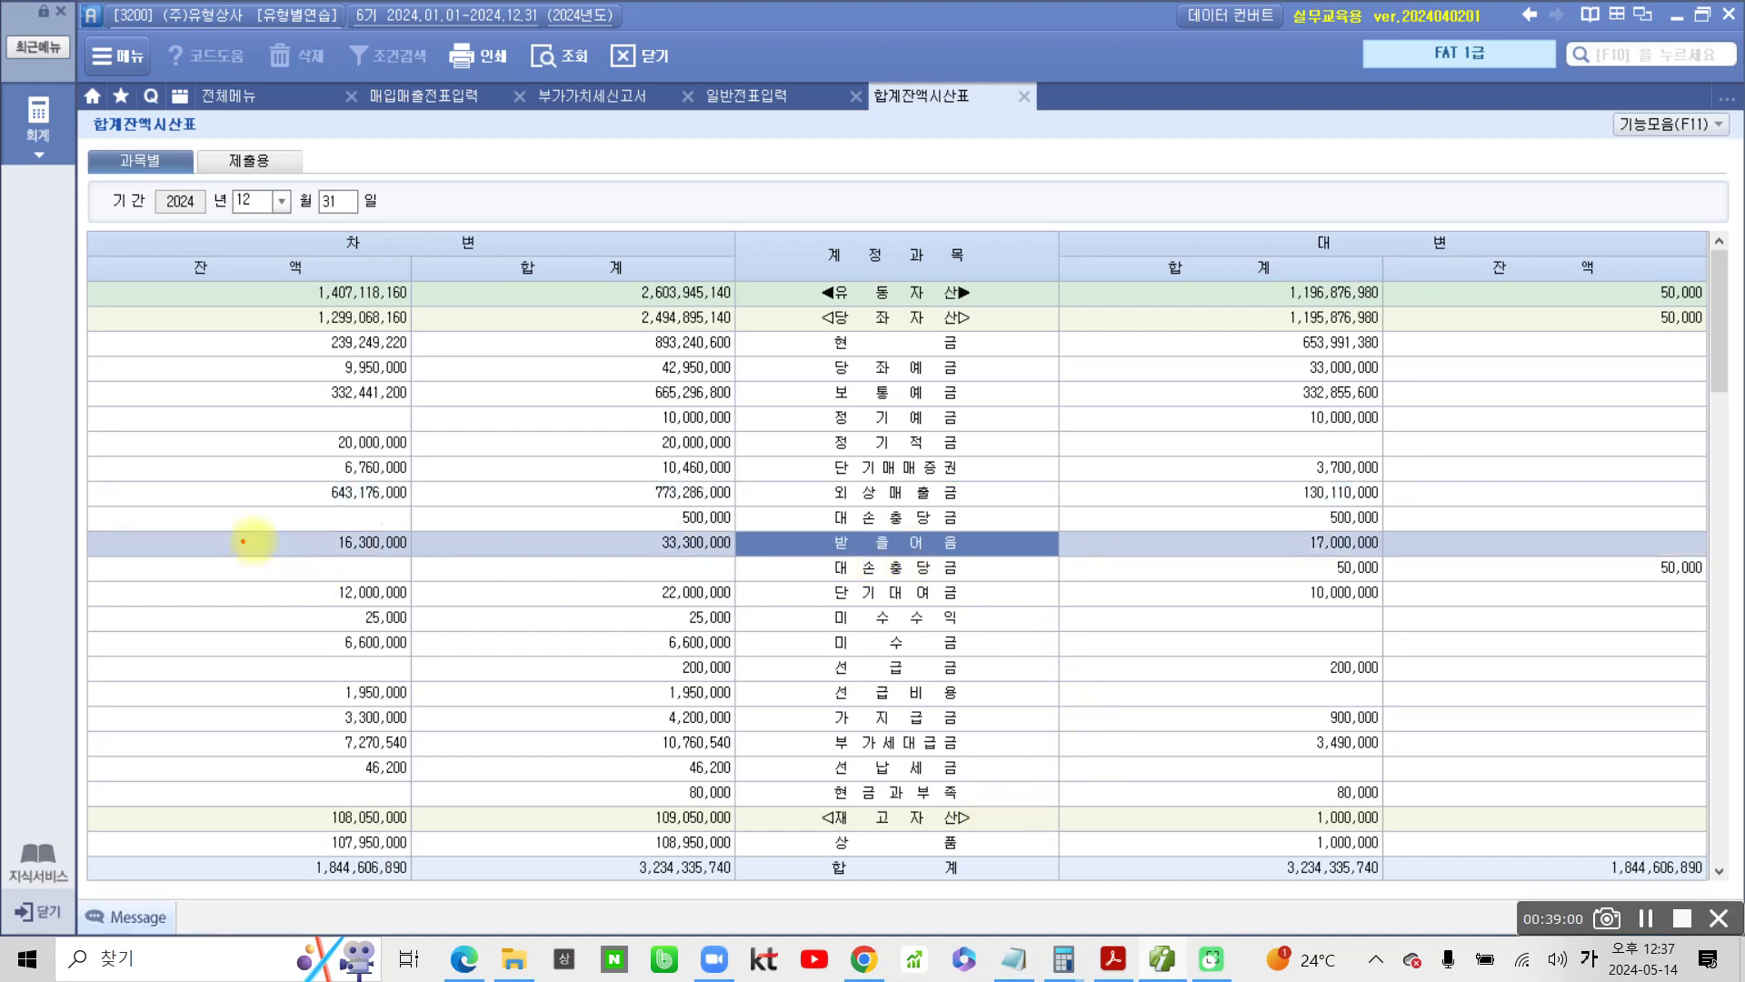
{"action": "left_click_drag", "start_coordinate": [274, 515], "coordinate": [442, 558]}
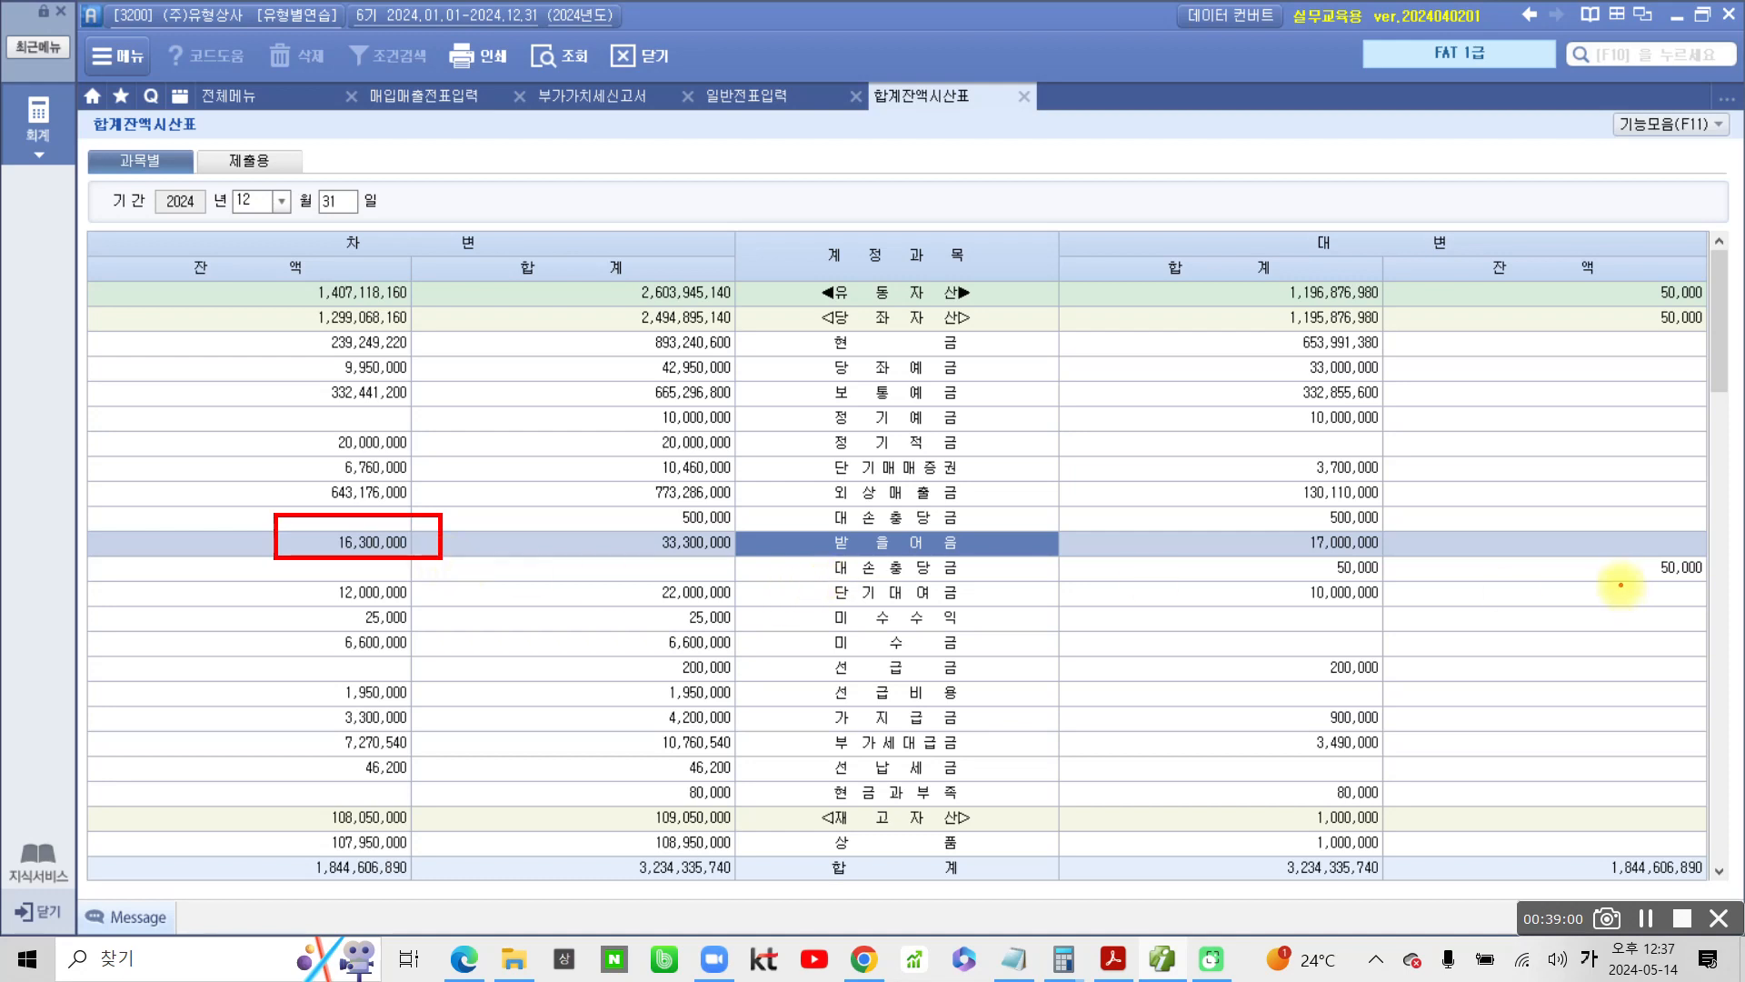
{"action": "mouse_move", "coordinate": [1642, 545]}
{"action": "left_mouse_down"}
{"action": "mouse_move", "coordinate": [1682, 600]}
{"action": "mouse_move", "coordinate": [1731, 559]}
{"action": "mouse_move", "coordinate": [1641, 543]}
{"action": "left_mouse_up"}
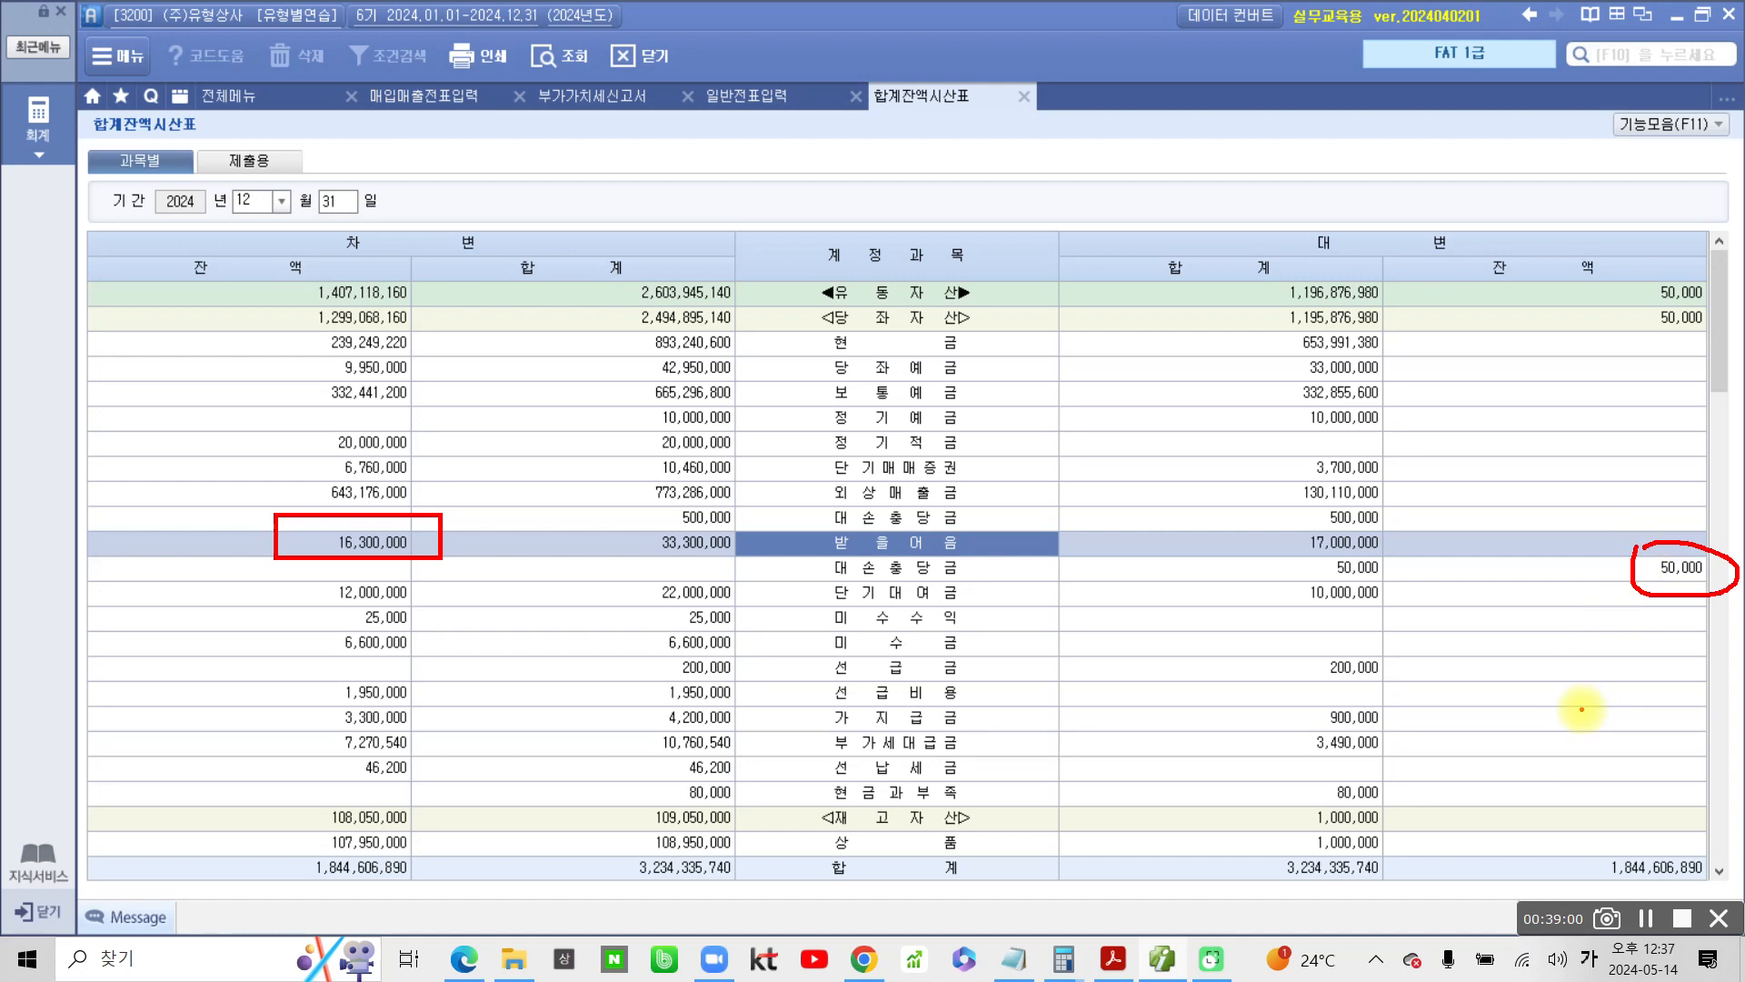
Handwrite 163,000 as 1% of the 받을어음 balance, and mark the 대손충당금 row and its credit balance again
{"action": "left_click_drag", "start_coordinate": [514, 420], "coordinate": [523, 489]}
{"action": "mouse_move", "coordinate": [555, 368]}
{"action": "left_mouse_down"}
{"action": "mouse_move", "coordinate": [582, 450]}
{"action": "mouse_move", "coordinate": [571, 425]}
{"action": "left_mouse_up"}
{"action": "mouse_move", "coordinate": [600, 373]}
{"action": "left_mouse_down"}
{"action": "mouse_move", "coordinate": [646, 374]}
{"action": "mouse_move", "coordinate": [627, 445]}
{"action": "left_mouse_up"}
{"action": "mouse_move", "coordinate": [653, 381]}
{"action": "left_mouse_down"}
{"action": "mouse_move", "coordinate": [727, 374]}
{"action": "mouse_move", "coordinate": [763, 338]}
{"action": "left_mouse_up"}
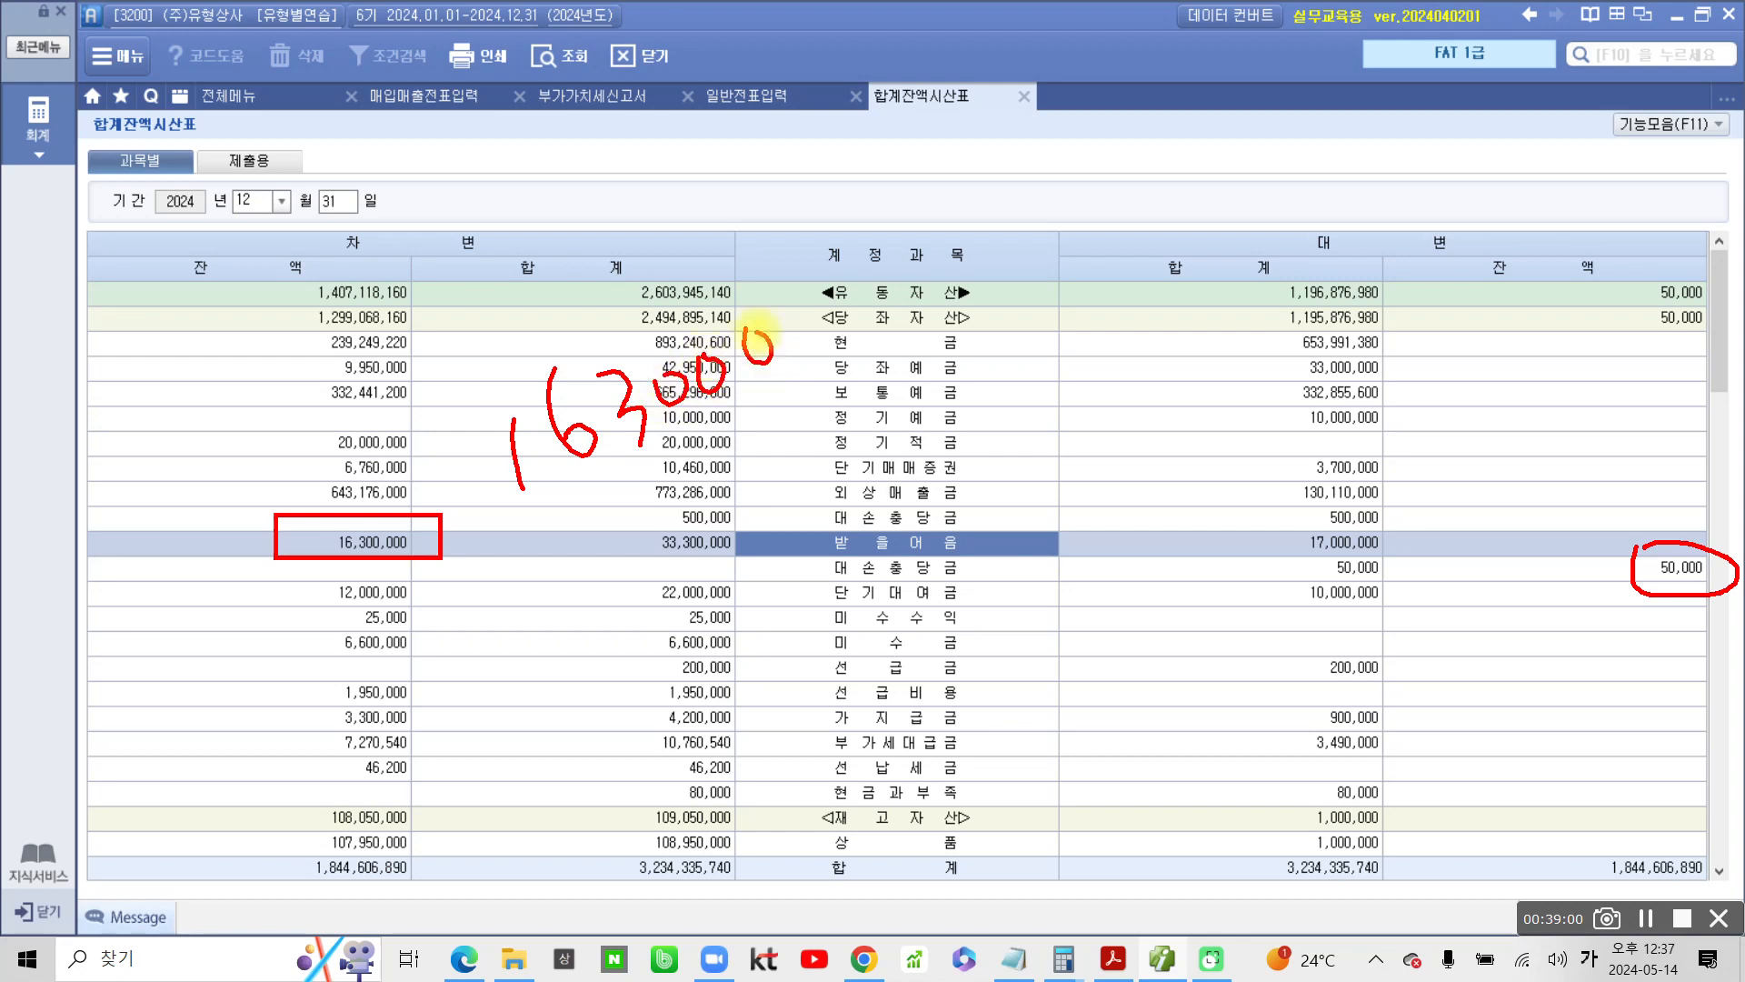
{"action": "left_click_drag", "start_coordinate": [668, 454], "coordinate": [670, 480]}
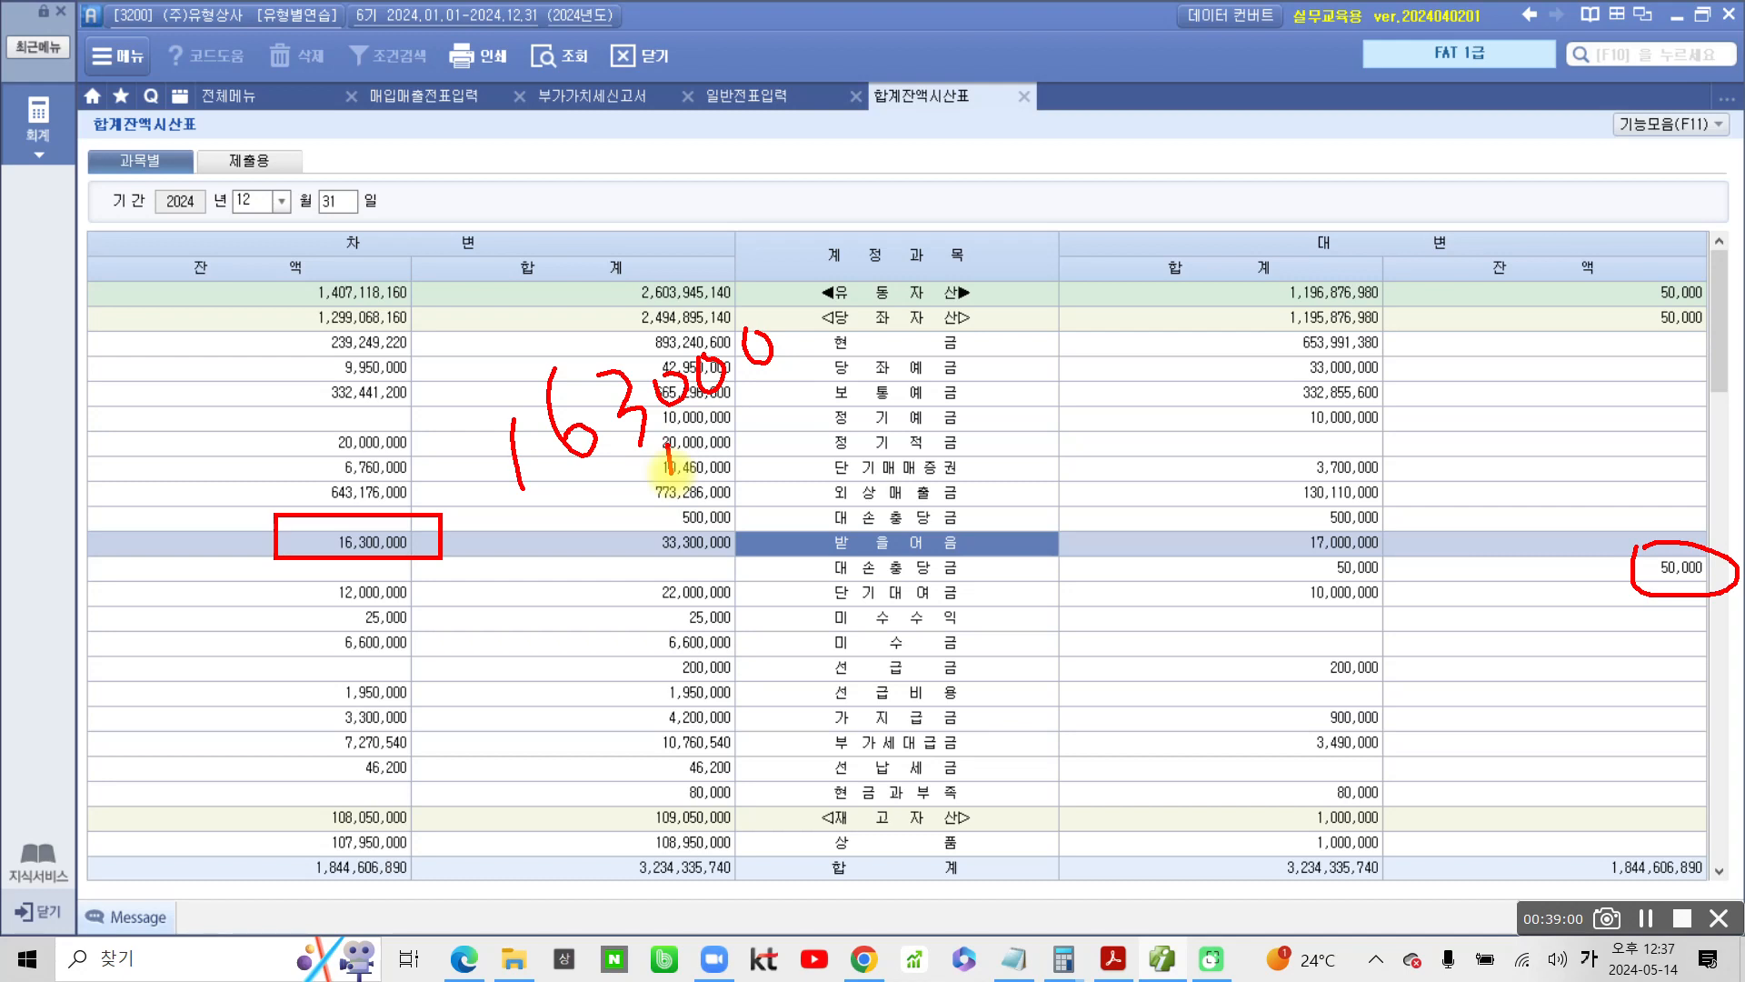
{"action": "mouse_move", "coordinate": [1704, 609]}
{"action": "left_mouse_down"}
{"action": "mouse_move", "coordinate": [1601, 555]}
{"action": "mouse_move", "coordinate": [1722, 591]}
{"action": "left_mouse_up"}
{"action": "left_click_drag", "start_coordinate": [1022, 563], "coordinate": [1047, 561]}
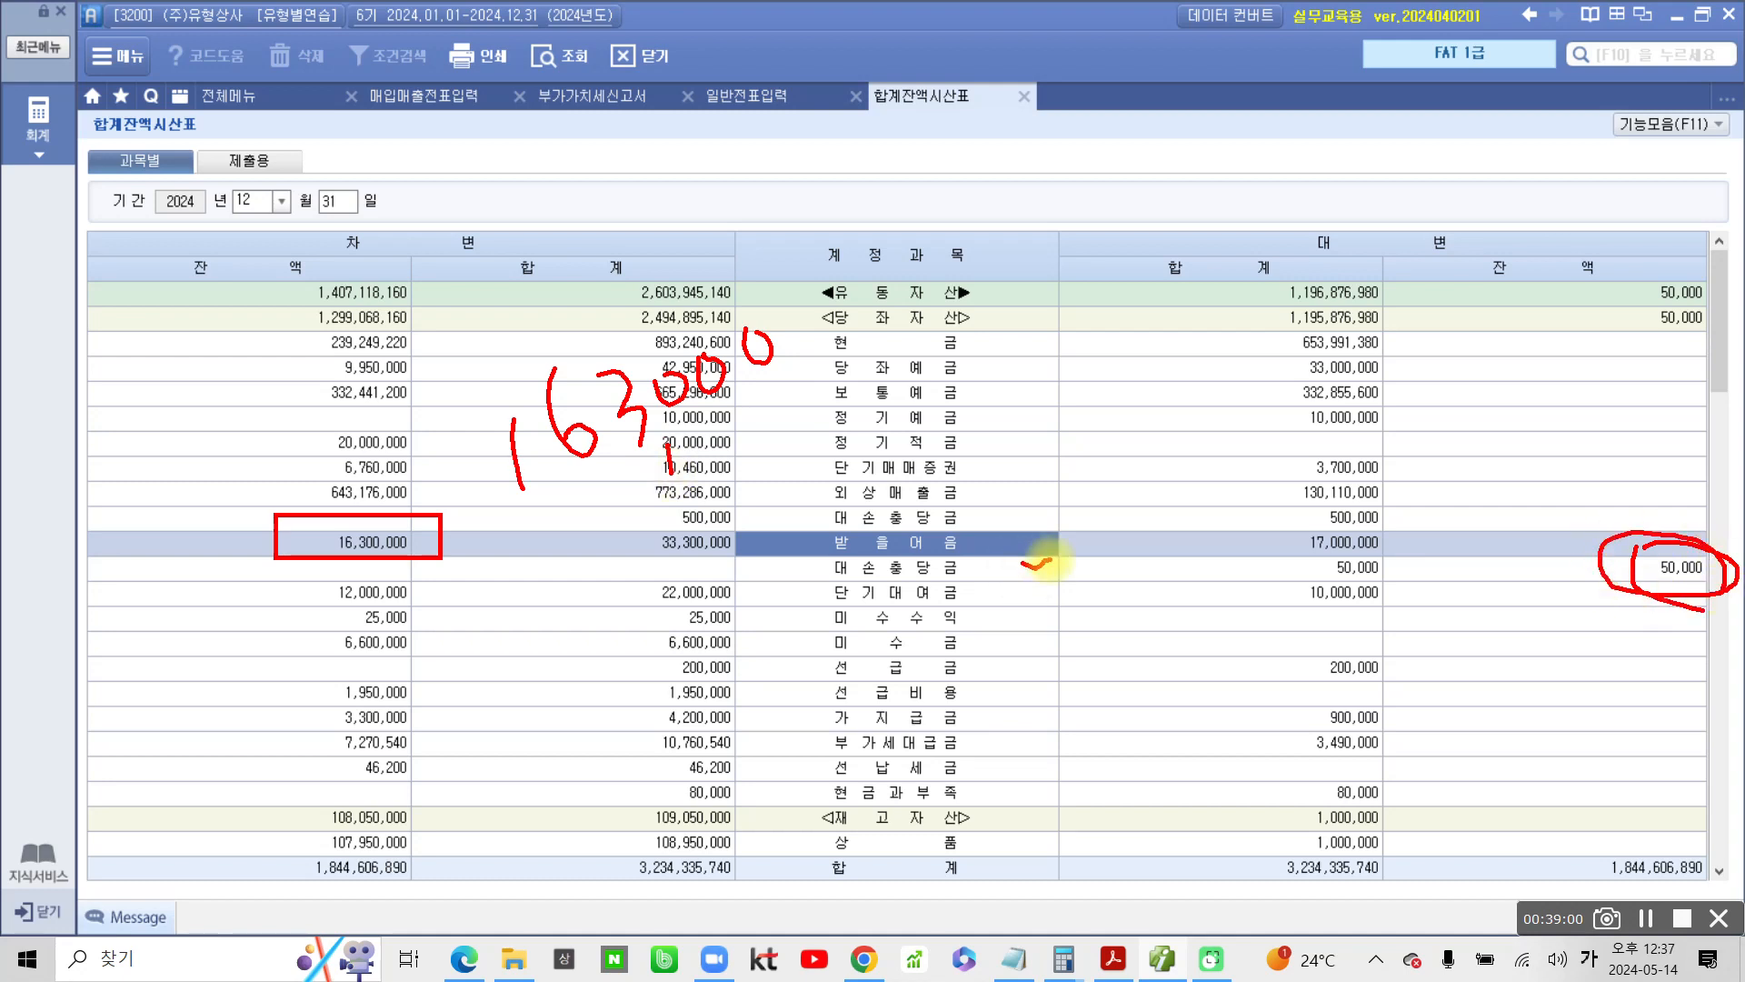
Handwrite 113,000 over the 받을어음 row as the allowance addition and circle it with the screen pen
{"action": "left_click_drag", "start_coordinate": [613, 578], "coordinate": [643, 627]}
{"action": "left_click_drag", "start_coordinate": [666, 557], "coordinate": [690, 621]}
{"action": "mouse_move", "coordinate": [705, 536]}
{"action": "left_mouse_down"}
{"action": "mouse_move", "coordinate": [750, 557]}
{"action": "mouse_move", "coordinate": [750, 577]}
{"action": "left_mouse_up"}
{"action": "left_click_drag", "start_coordinate": [770, 579], "coordinate": [779, 594]}
{"action": "left_click_drag", "start_coordinate": [796, 508], "coordinate": [892, 495]}
{"action": "mouse_move", "coordinate": [572, 590]}
{"action": "left_mouse_down"}
{"action": "mouse_move", "coordinate": [1005, 460]}
{"action": "mouse_move", "coordinate": [553, 586]}
{"action": "left_mouse_up"}
Handwrite 받 beside the circled amount as its label, and clear the pen annotations
{"action": "mouse_move", "coordinate": [390, 690]}
{"action": "left_mouse_down"}
{"action": "mouse_move", "coordinate": [414, 768]}
{"action": "mouse_move", "coordinate": [427, 700]}
{"action": "left_mouse_up"}
{"action": "mouse_move", "coordinate": [449, 618]}
{"action": "left_mouse_down"}
{"action": "mouse_move", "coordinate": [488, 741]}
{"action": "mouse_move", "coordinate": [517, 667]}
{"action": "left_mouse_up"}
{"action": "mouse_move", "coordinate": [508, 768]}
{"action": "left_mouse_down"}
{"action": "mouse_move", "coordinate": [458, 799]}
{"action": "mouse_move", "coordinate": [544, 775]}
{"action": "left_mouse_up"}
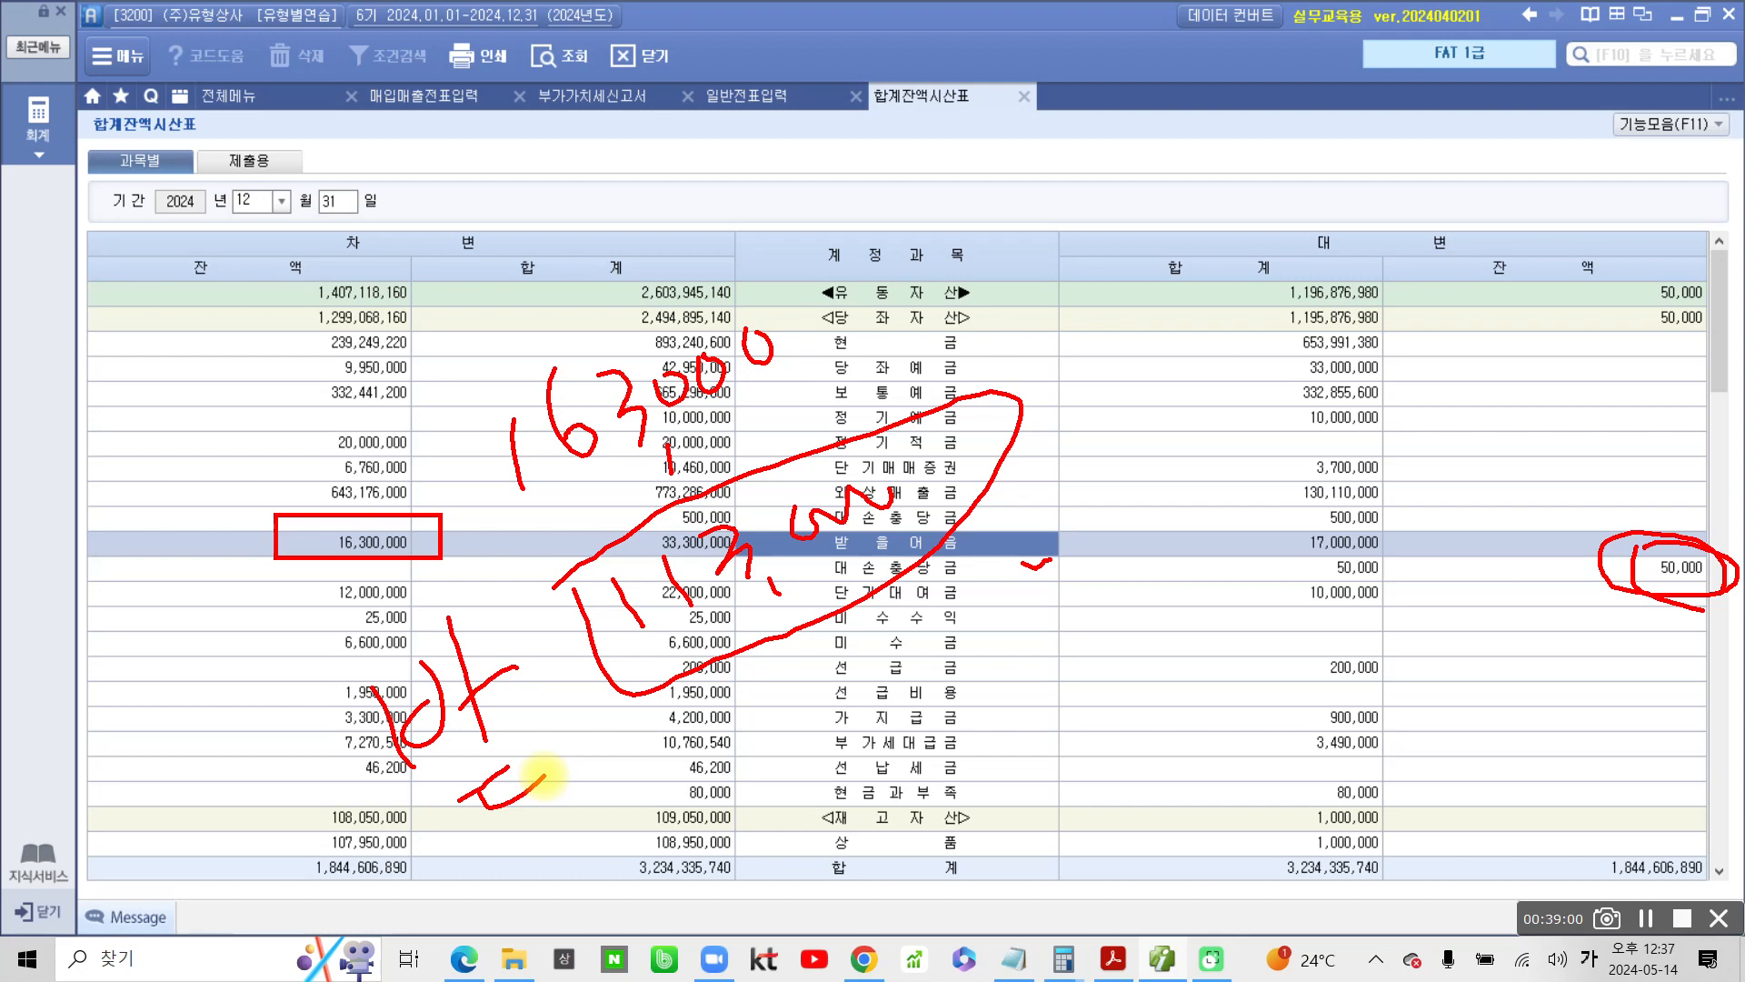
{"action": "key", "text": "Escape"}
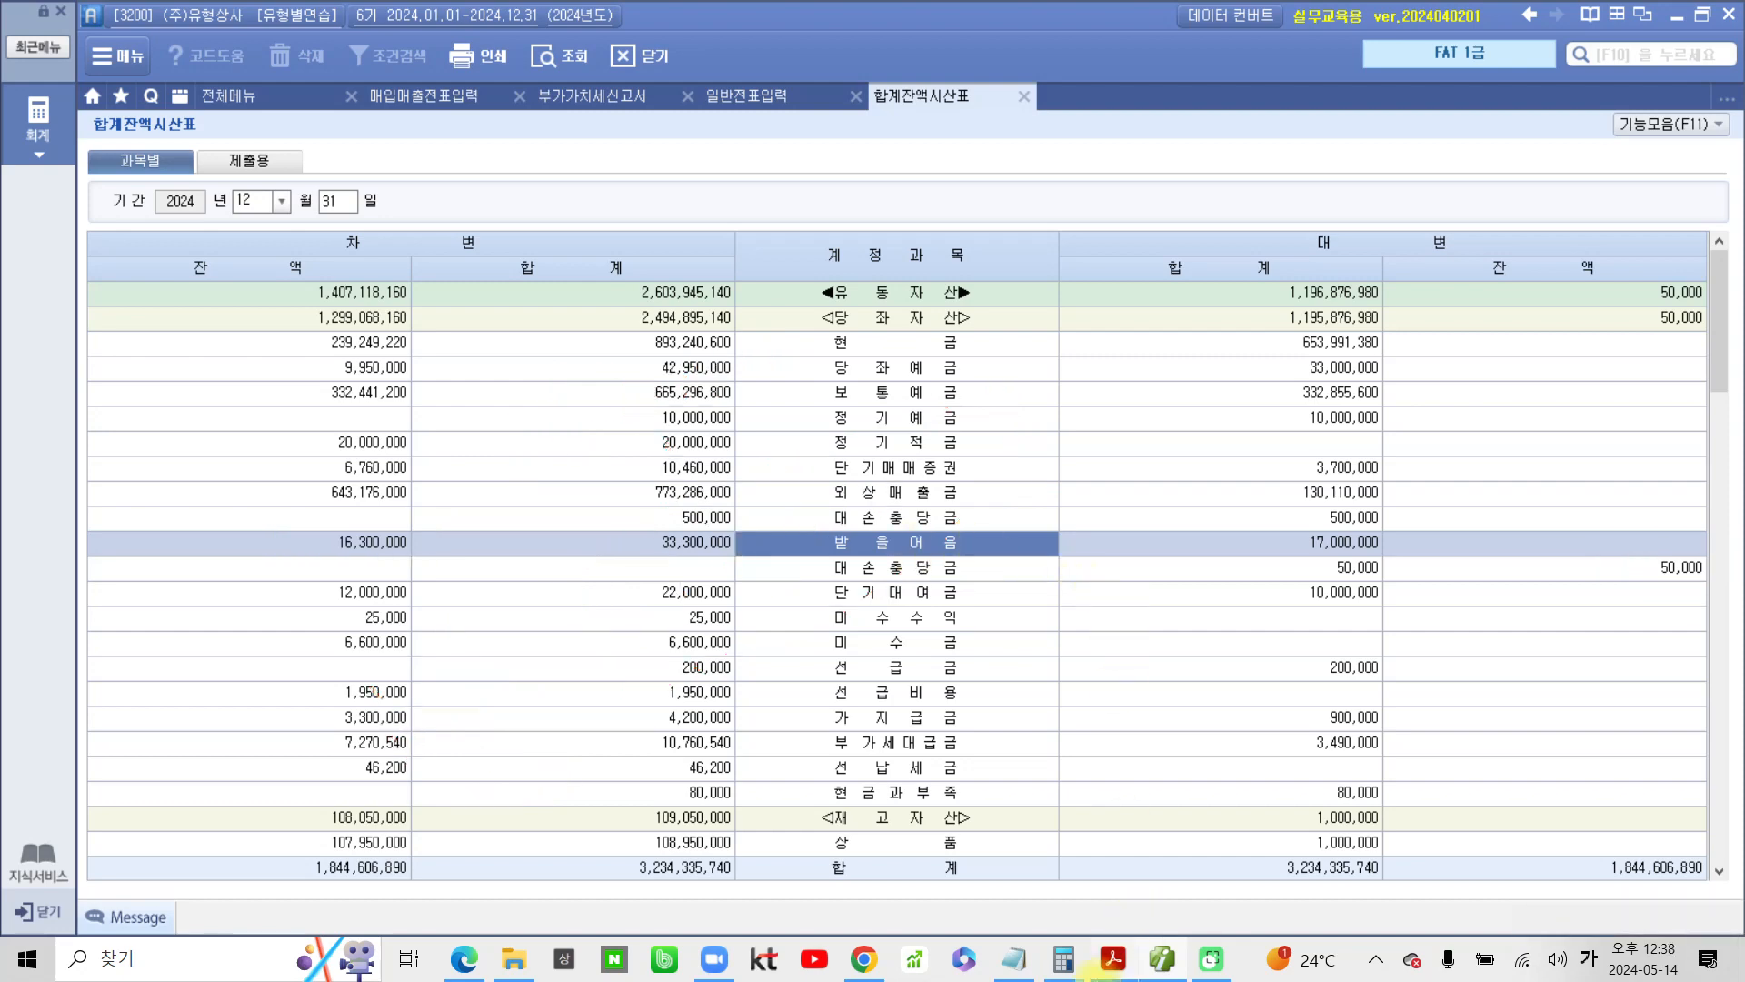
Switch to the problem PDF and highlight 영업부직원에 대한 퇴직금추계액은 15,000,000원이다 in item 4
{"action": "left_click", "coordinate": [1110, 960]}
{"action": "scroll", "coordinate": [605, 809], "scroll_direction": "down", "scroll_amount": 2}
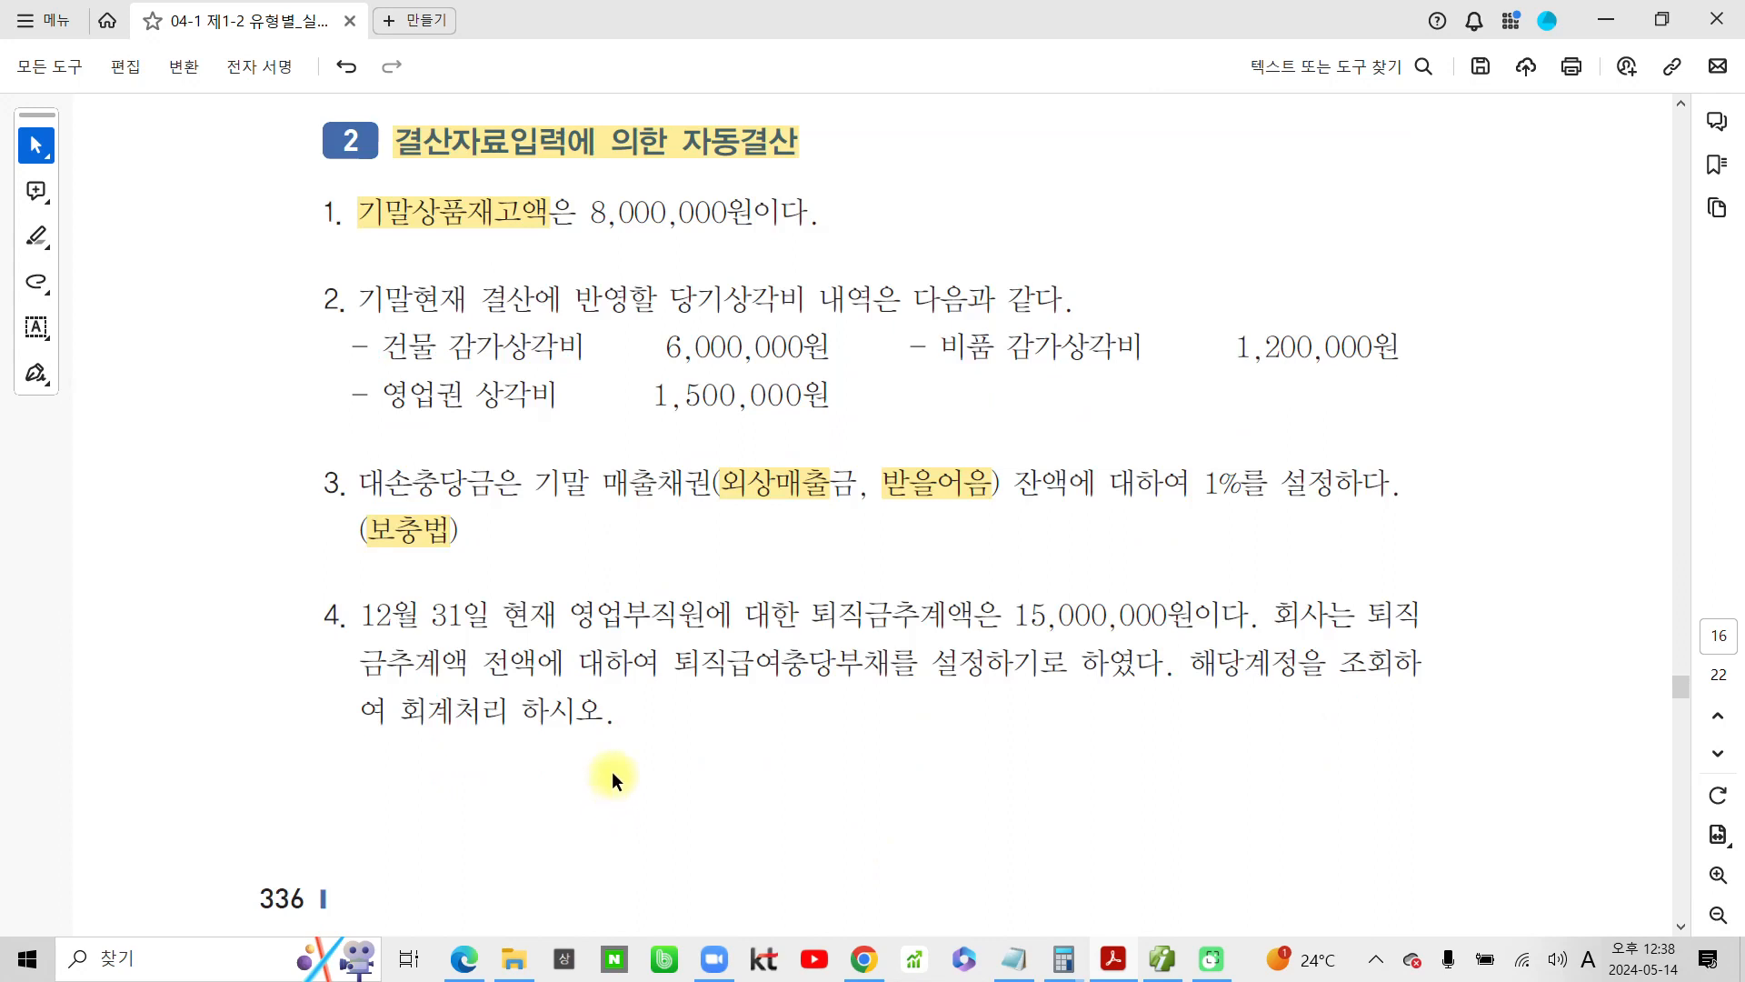
{"action": "scroll", "coordinate": [613, 769], "scroll_direction": "down", "scroll_amount": 1}
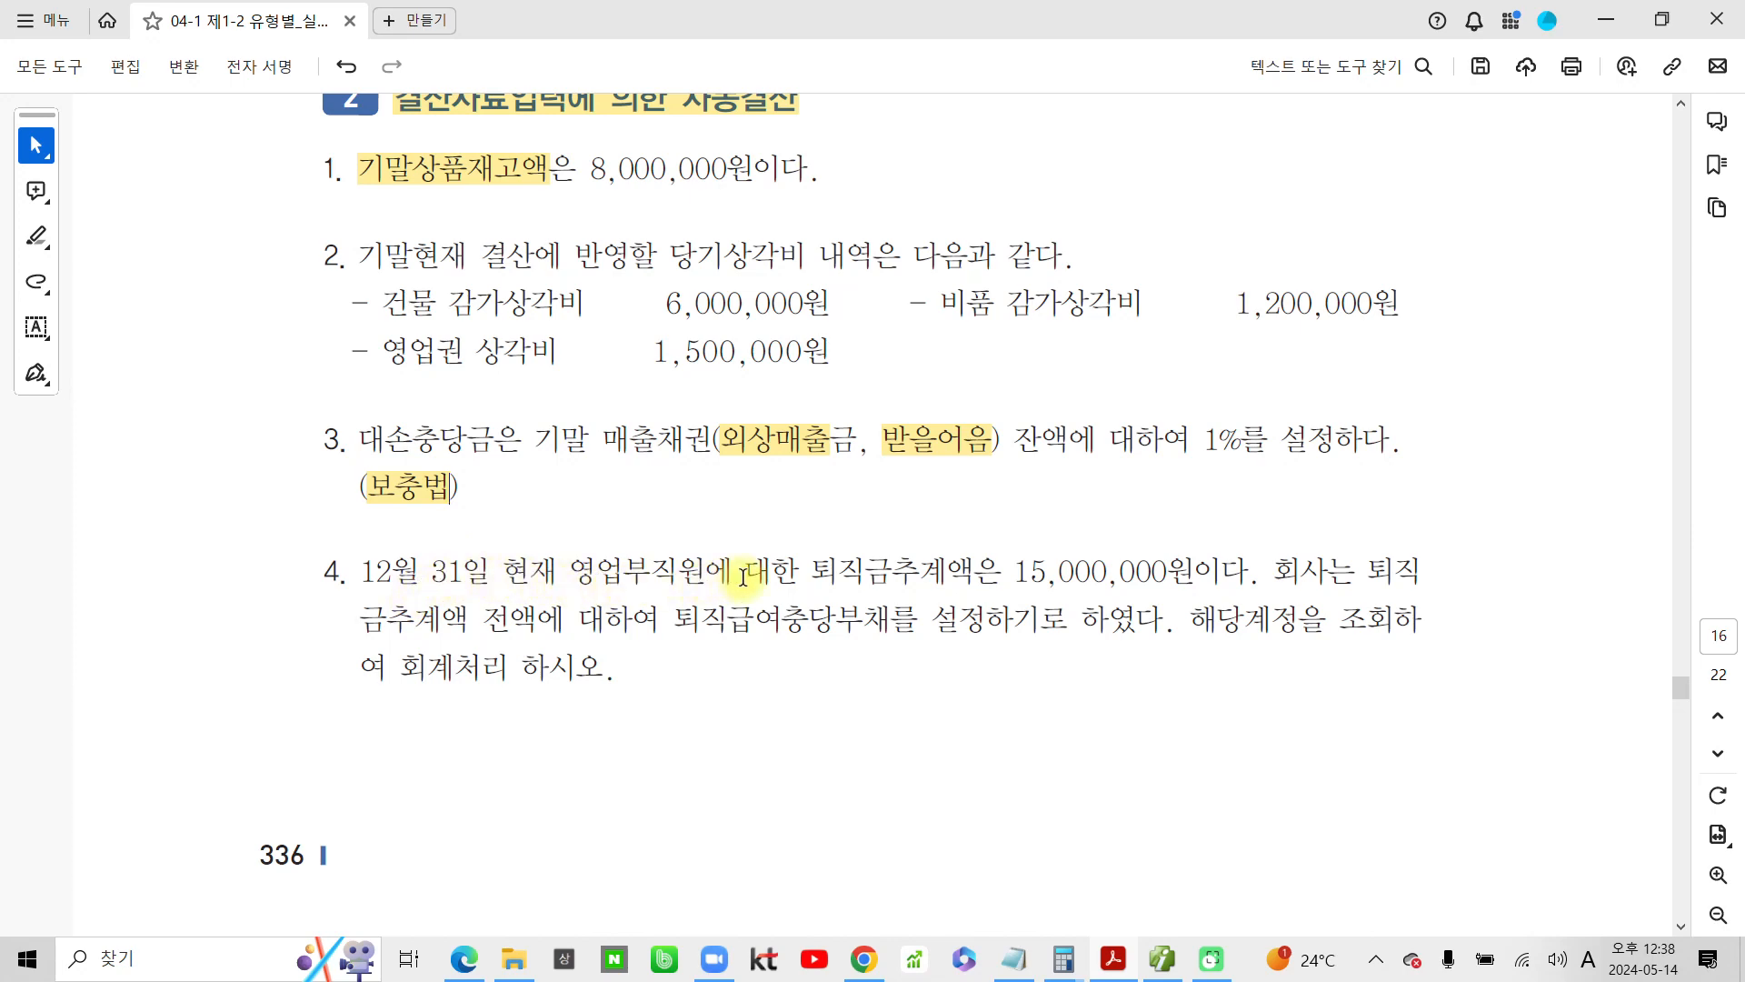
{"action": "mouse_move", "coordinate": [1222, 571]}
{"action": "left_mouse_down"}
{"action": "mouse_move", "coordinate": [762, 571]}
{"action": "mouse_move", "coordinate": [771, 587]}
{"action": "left_mouse_up"}
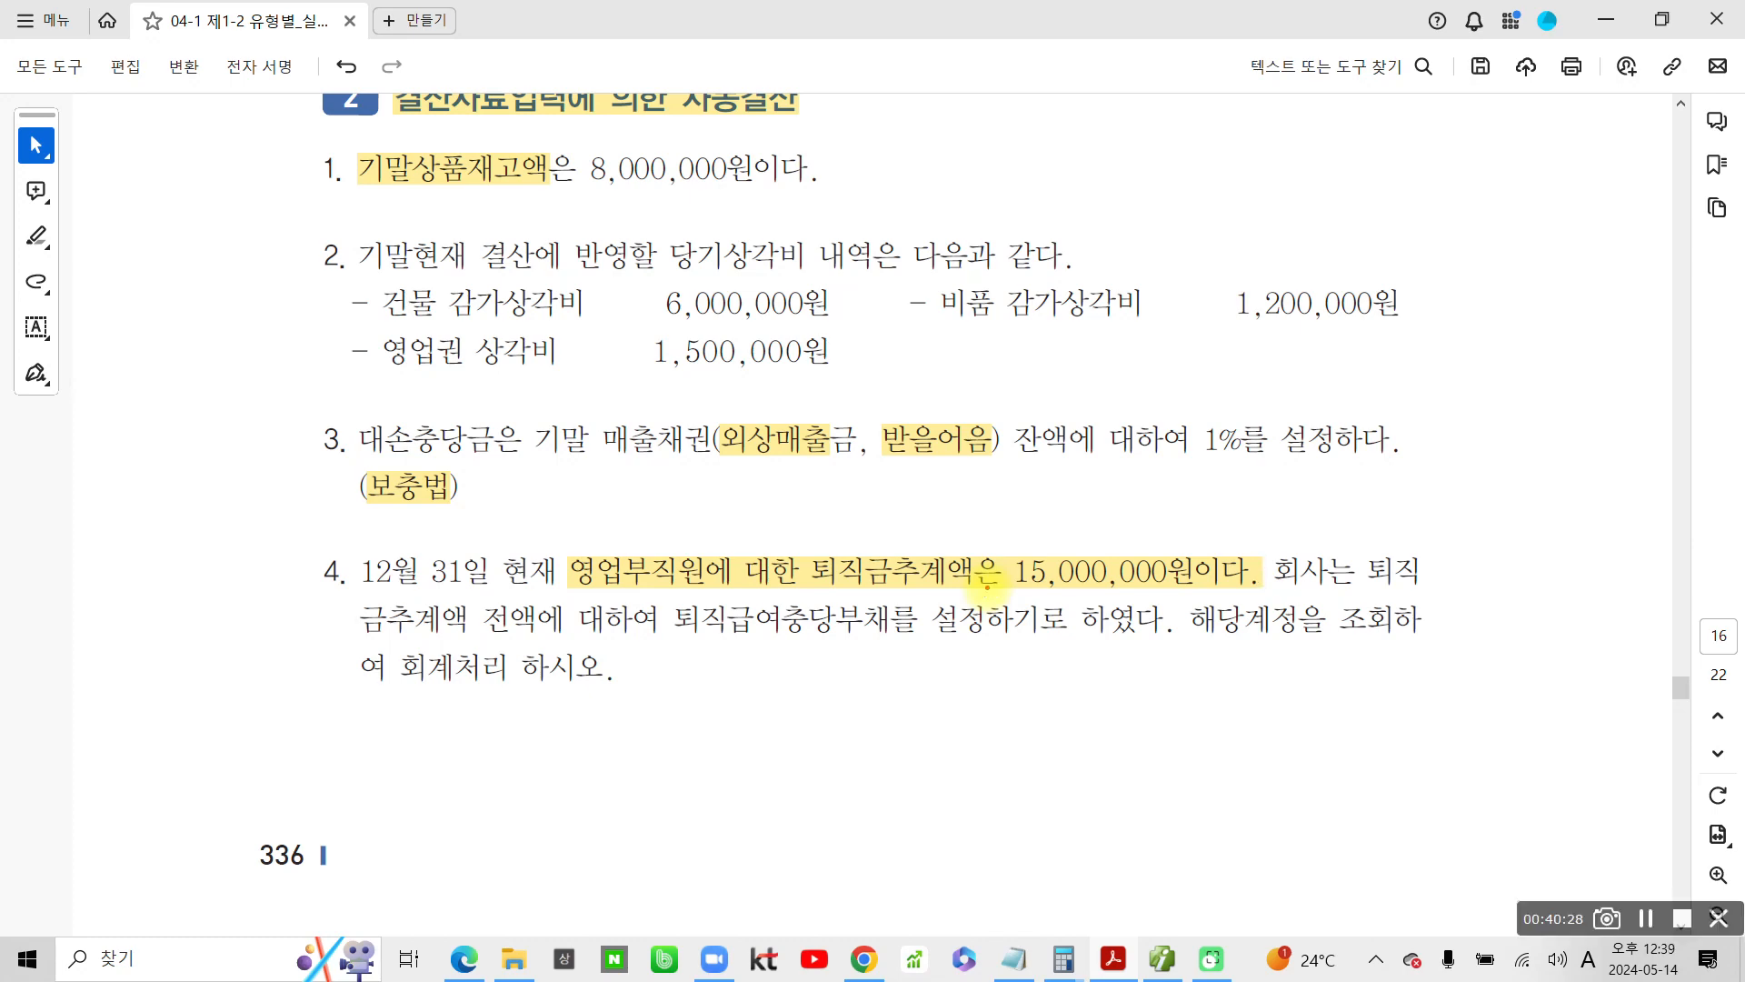
Mark 12월 31일, 현재, 영업부직원에 대한, the 퇴직금추계액 amount and 퇴직급여충당부채 in item 4 with the screen pen
{"action": "mouse_move", "coordinate": [350, 531]}
{"action": "left_mouse_down"}
{"action": "mouse_move", "coordinate": [400, 618]}
{"action": "mouse_move", "coordinate": [491, 523]}
{"action": "mouse_move", "coordinate": [354, 536]}
{"action": "left_mouse_up"}
{"action": "mouse_move", "coordinate": [560, 597]}
{"action": "left_mouse_down"}
{"action": "mouse_move", "coordinate": [500, 527]}
{"action": "mouse_move", "coordinate": [570, 564]}
{"action": "mouse_move", "coordinate": [562, 595]}
{"action": "left_mouse_up"}
{"action": "left_click_drag", "start_coordinate": [595, 597], "coordinate": [784, 591]}
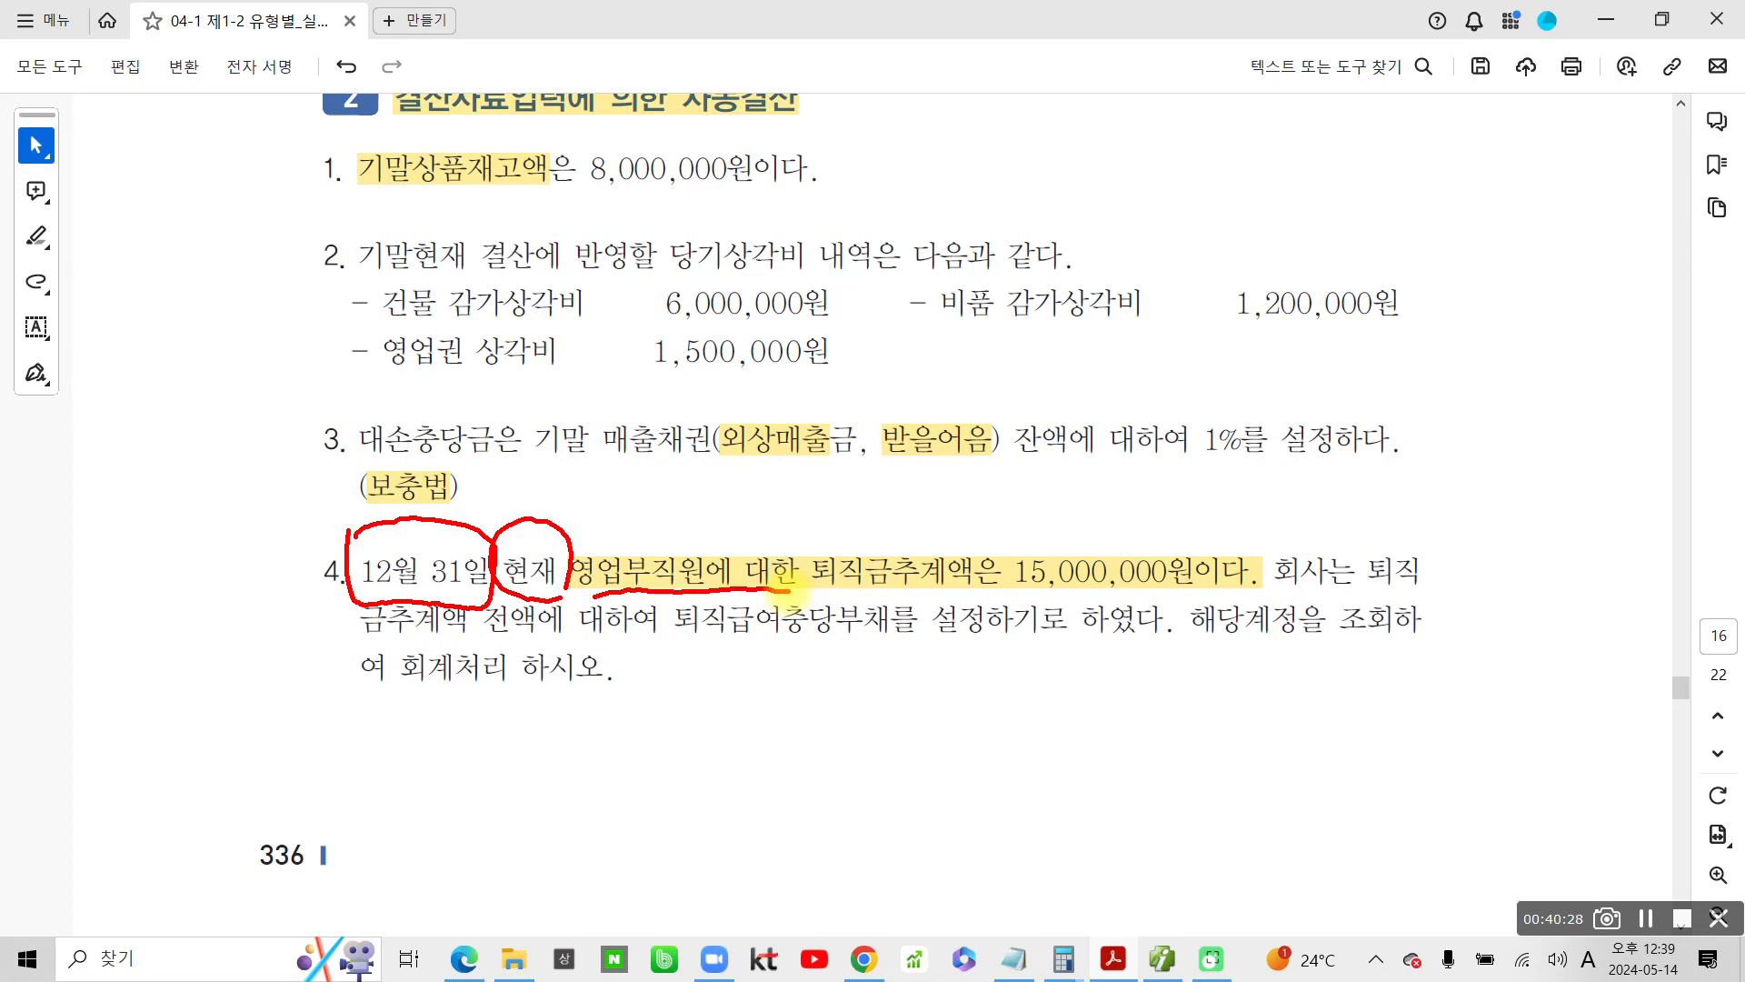
{"action": "mouse_move", "coordinate": [804, 530]}
{"action": "left_mouse_down"}
{"action": "mouse_move", "coordinate": [802, 568]}
{"action": "mouse_move", "coordinate": [959, 602]}
{"action": "mouse_move", "coordinate": [1229, 598]}
{"action": "mouse_move", "coordinate": [1205, 525]}
{"action": "mouse_move", "coordinate": [804, 530]}
{"action": "mouse_move", "coordinate": [784, 545]}
{"action": "left_mouse_up"}
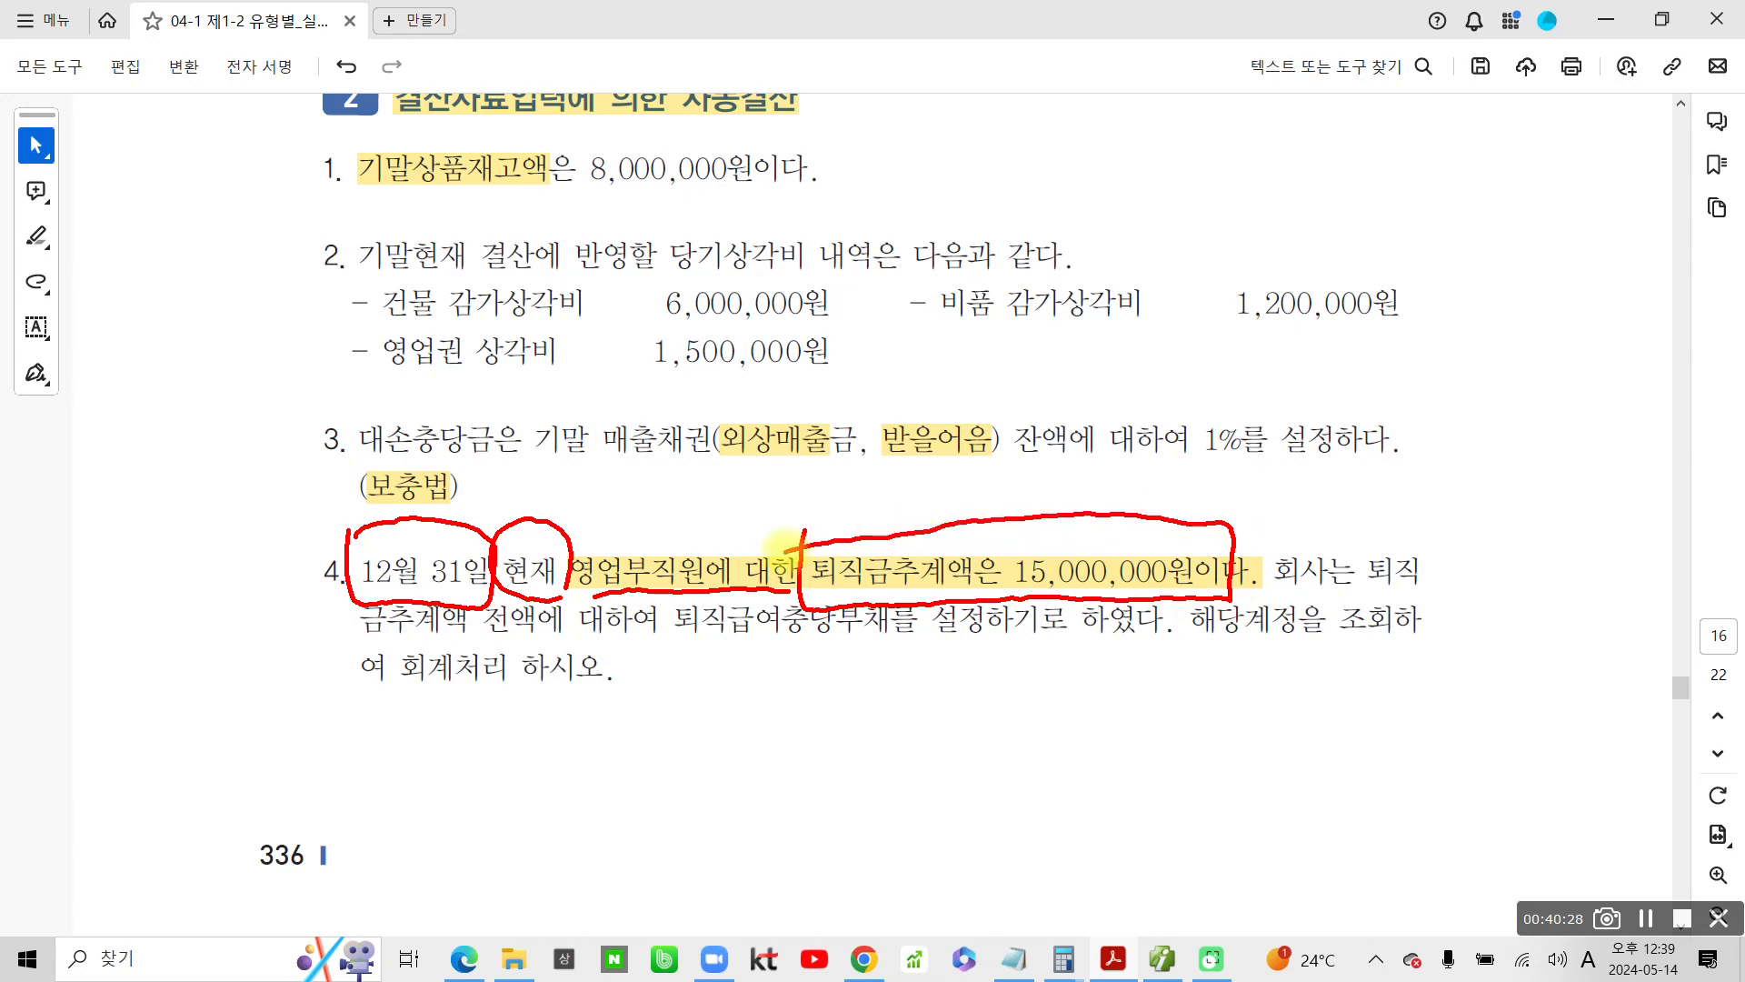
{"action": "mouse_move", "coordinate": [679, 582]}
{"action": "left_mouse_down"}
{"action": "mouse_move", "coordinate": [692, 656]}
{"action": "mouse_move", "coordinate": [883, 651]}
{"action": "mouse_move", "coordinate": [900, 600]}
{"action": "mouse_move", "coordinate": [651, 605]}
{"action": "left_mouse_up"}
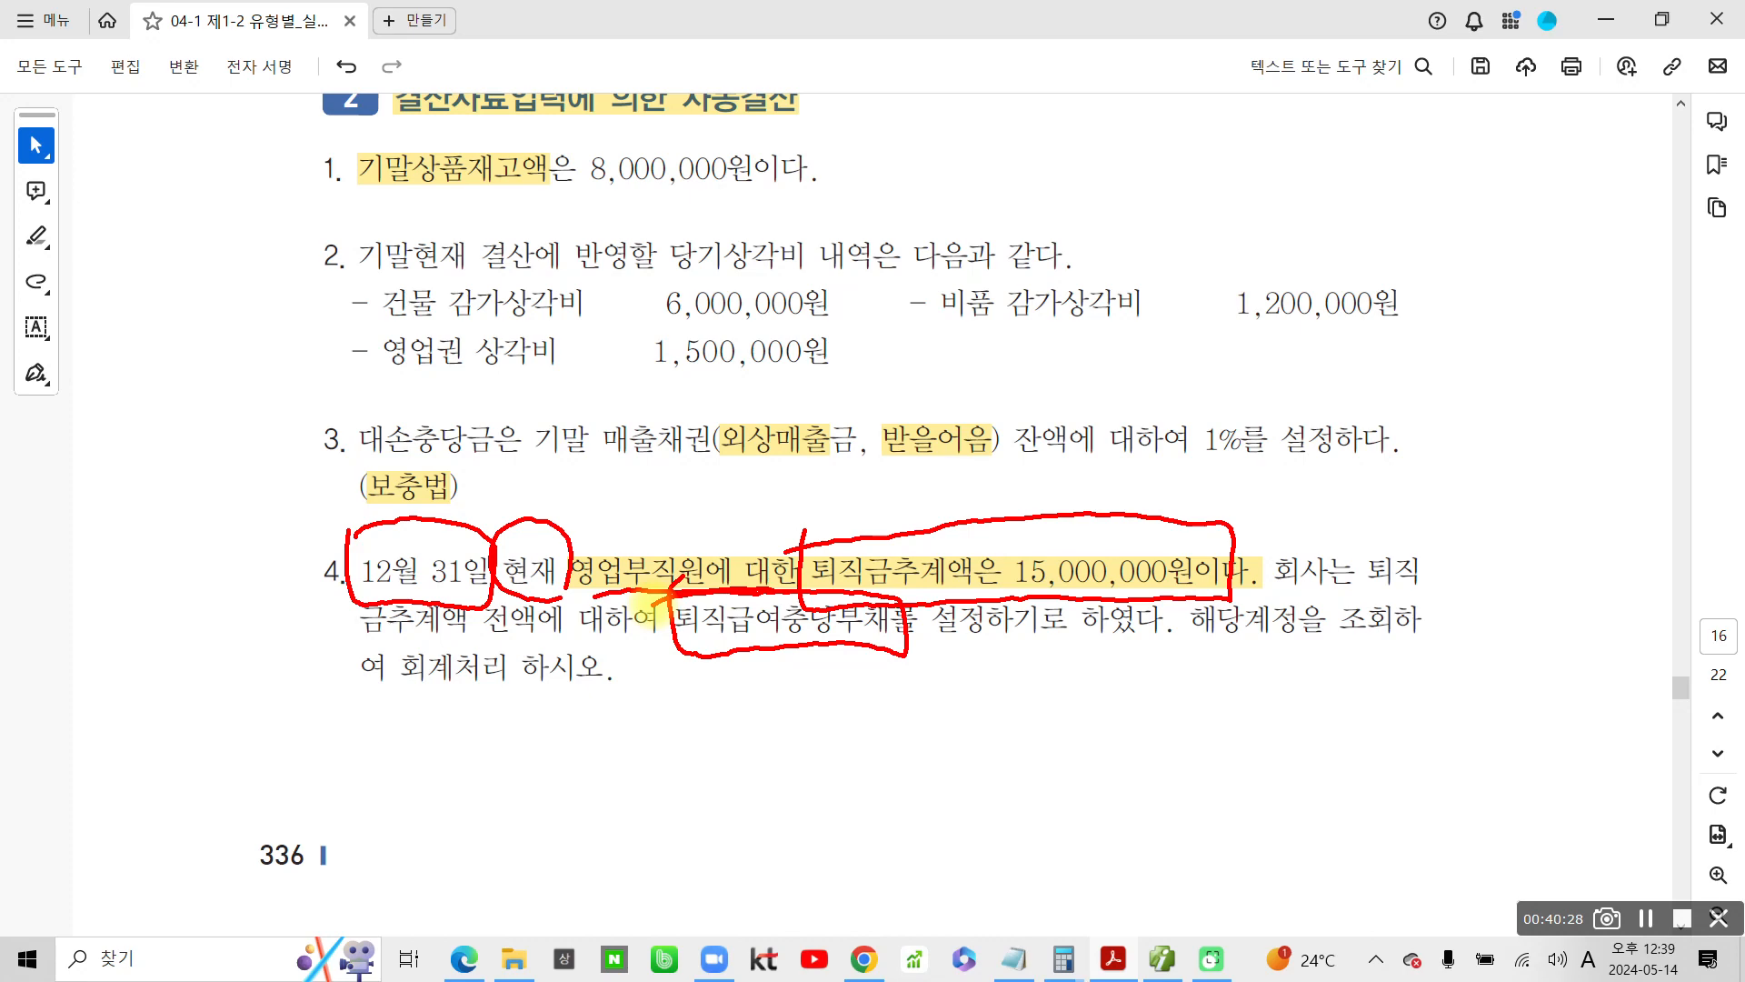
{"action": "left_click_drag", "start_coordinate": [677, 661], "coordinate": [929, 654]}
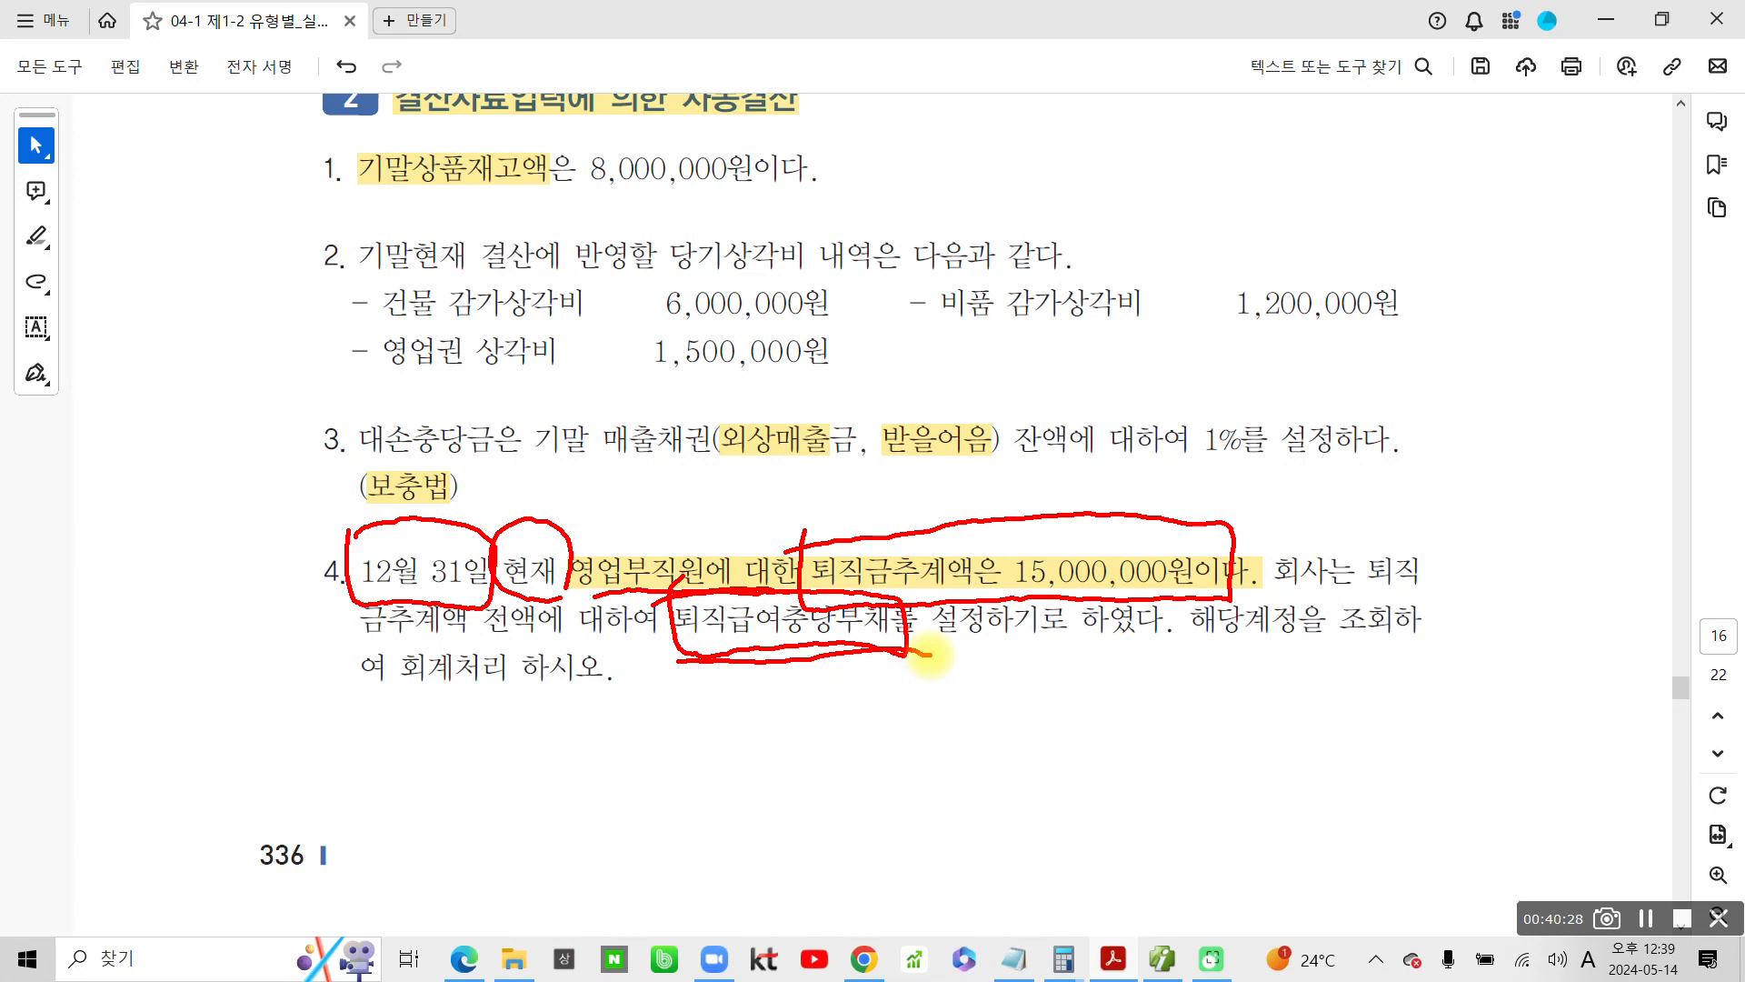
Mark the instruction to look up the account and record the entry, check item 4, circle 보충법, and clear the pen annotations
{"action": "left_click_drag", "start_coordinate": [348, 711], "coordinate": [595, 718]}
{"action": "mouse_move", "coordinate": [1177, 618]}
{"action": "left_mouse_down"}
{"action": "mouse_move", "coordinate": [1218, 662]}
{"action": "mouse_move", "coordinate": [1436, 604]}
{"action": "mouse_move", "coordinate": [1172, 631]}
{"action": "left_mouse_up"}
{"action": "left_click_drag", "start_coordinate": [790, 597], "coordinate": [782, 556]}
{"action": "left_click_drag", "start_coordinate": [279, 524], "coordinate": [325, 525]}
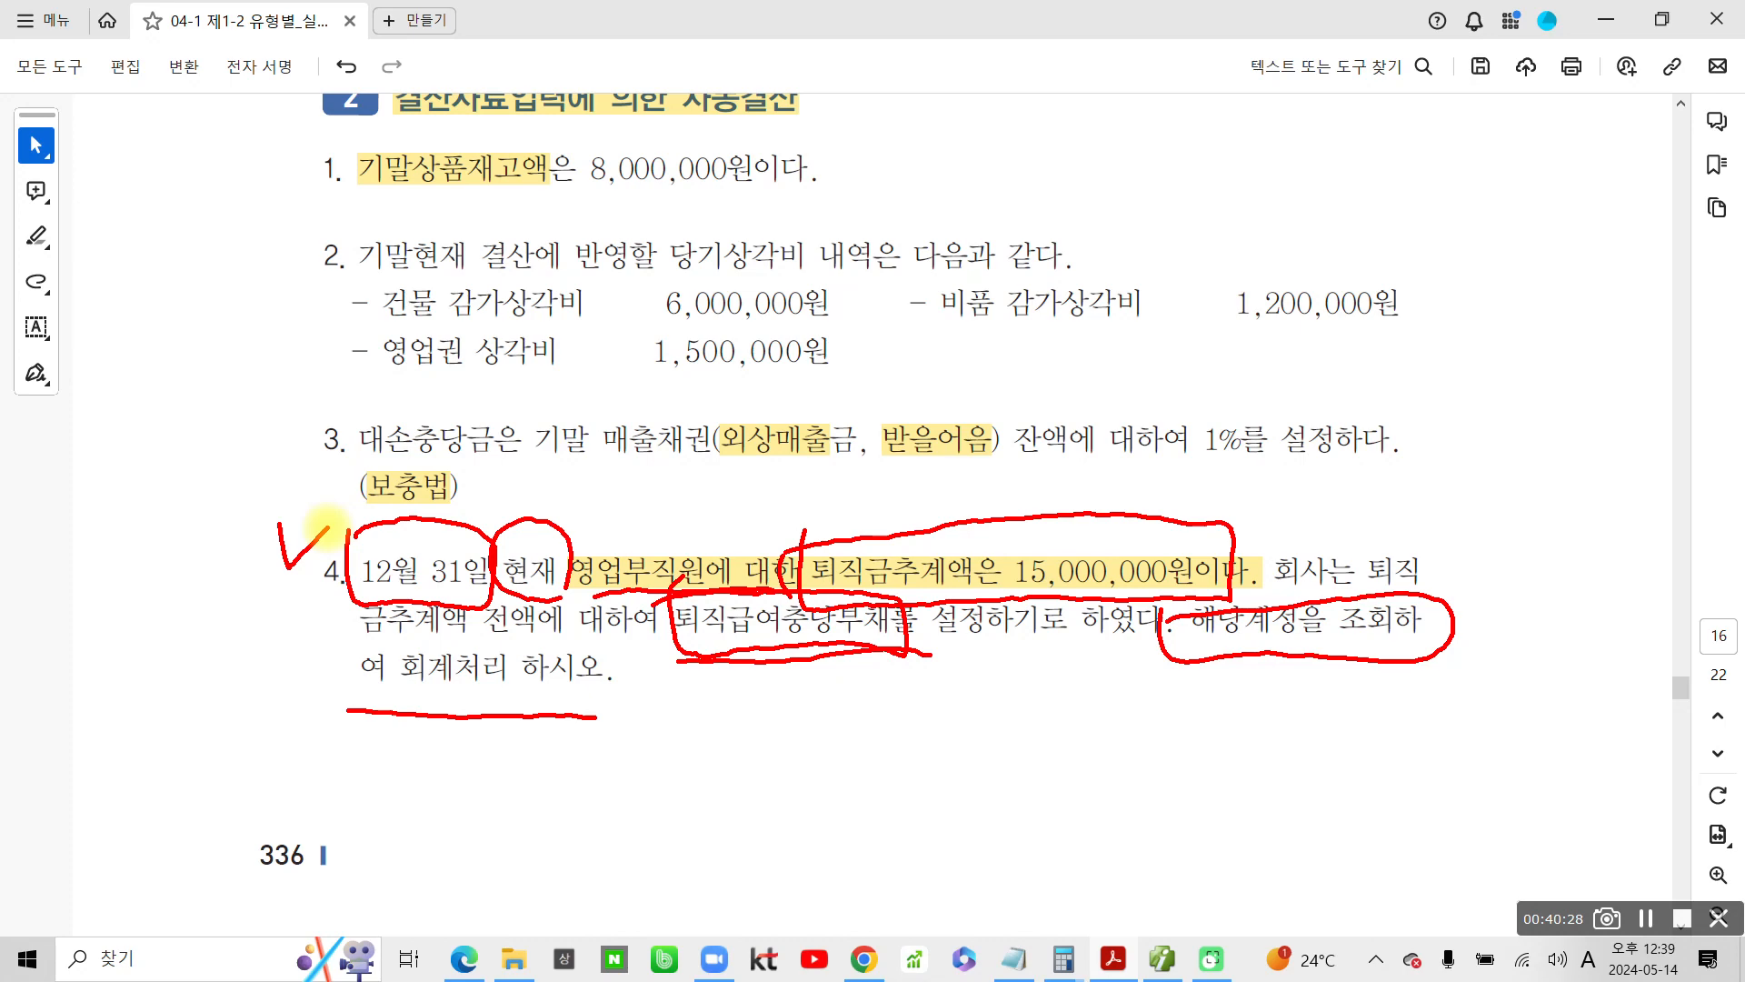
{"action": "left_click_drag", "start_coordinate": [441, 513], "coordinate": [359, 475]}
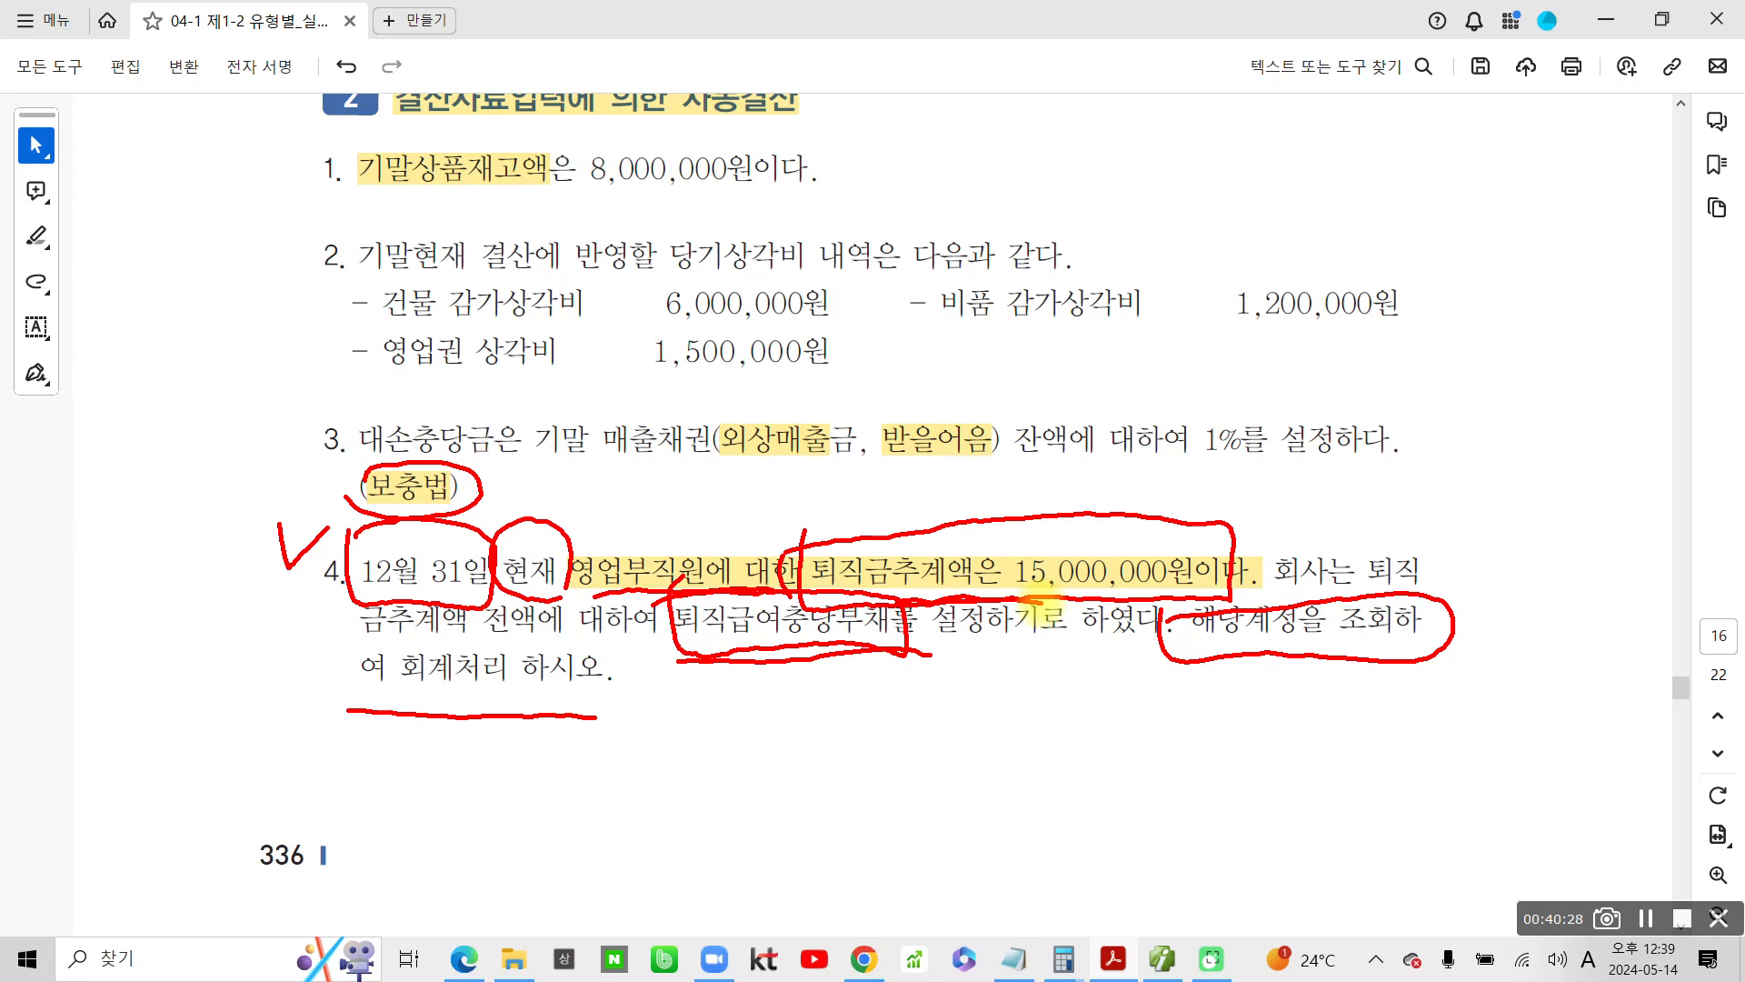
{"action": "key", "text": "Escape"}
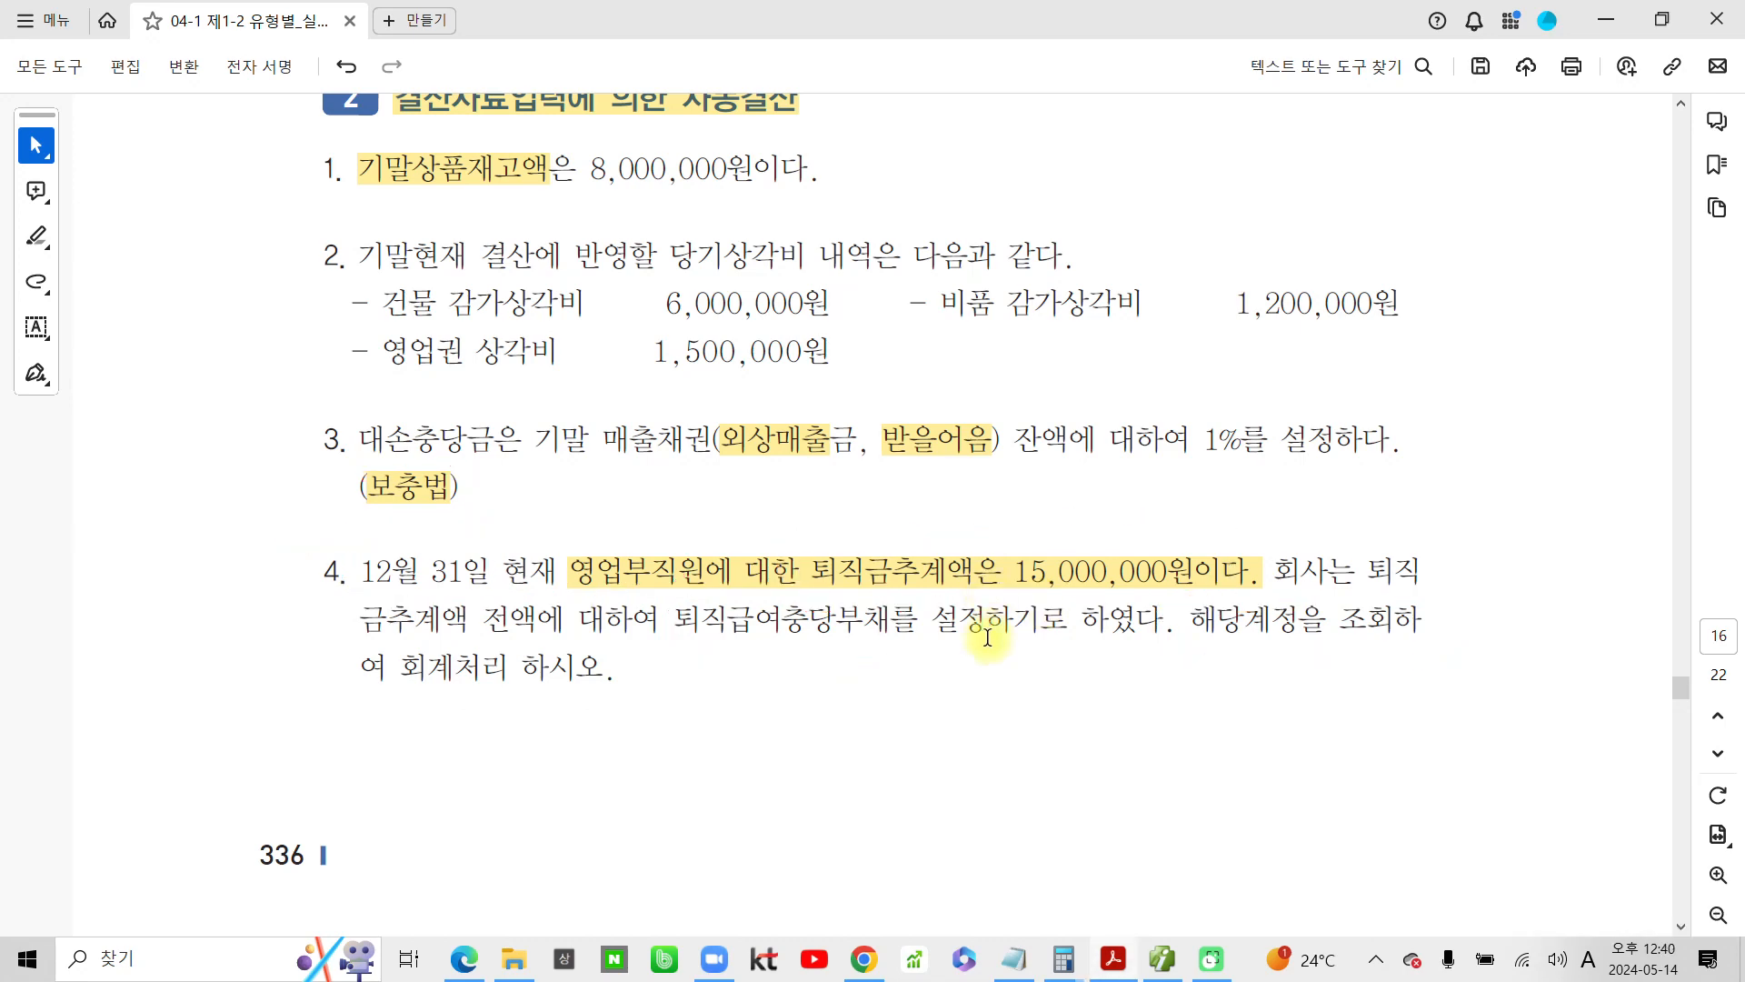
Draw a rectangle around 퇴직급여충당부채 in item 4 with the screen pen, and clear it
{"action": "key", "text": "ctrl+2"}
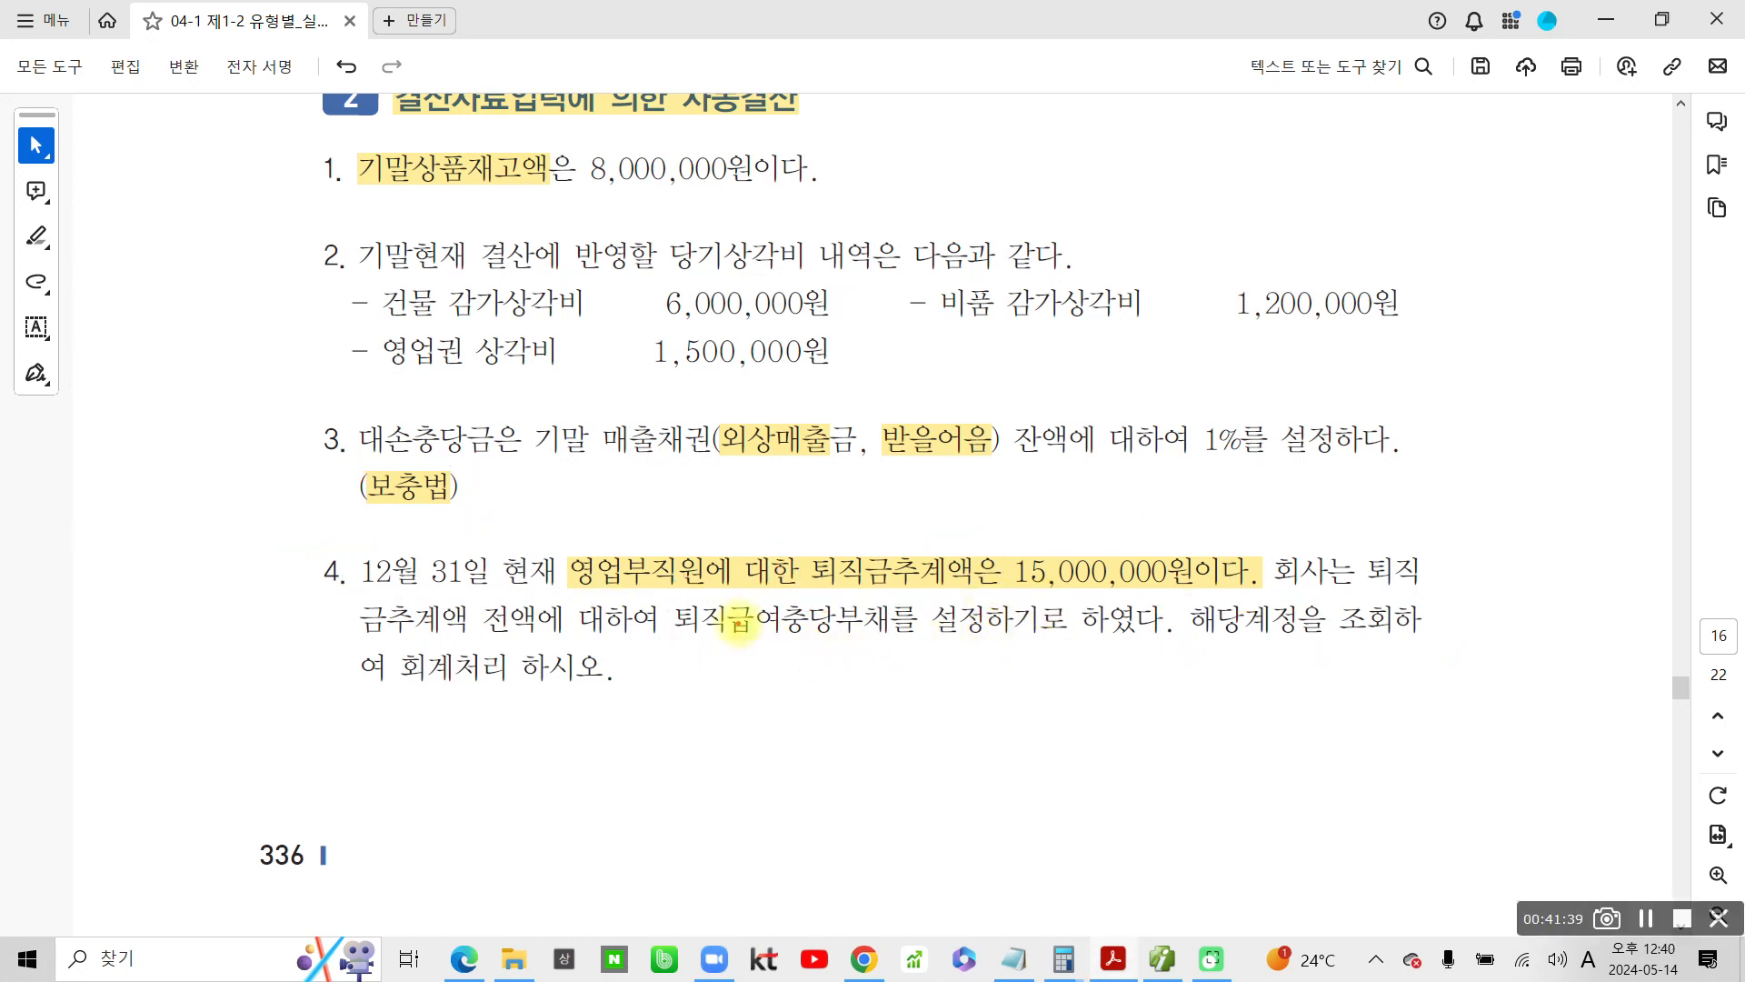
{"action": "mouse_move", "coordinate": [669, 598]}
{"action": "left_mouse_down"}
{"action": "mouse_move", "coordinate": [707, 629]}
{"action": "mouse_move", "coordinate": [889, 646]}
{"action": "left_mouse_up"}
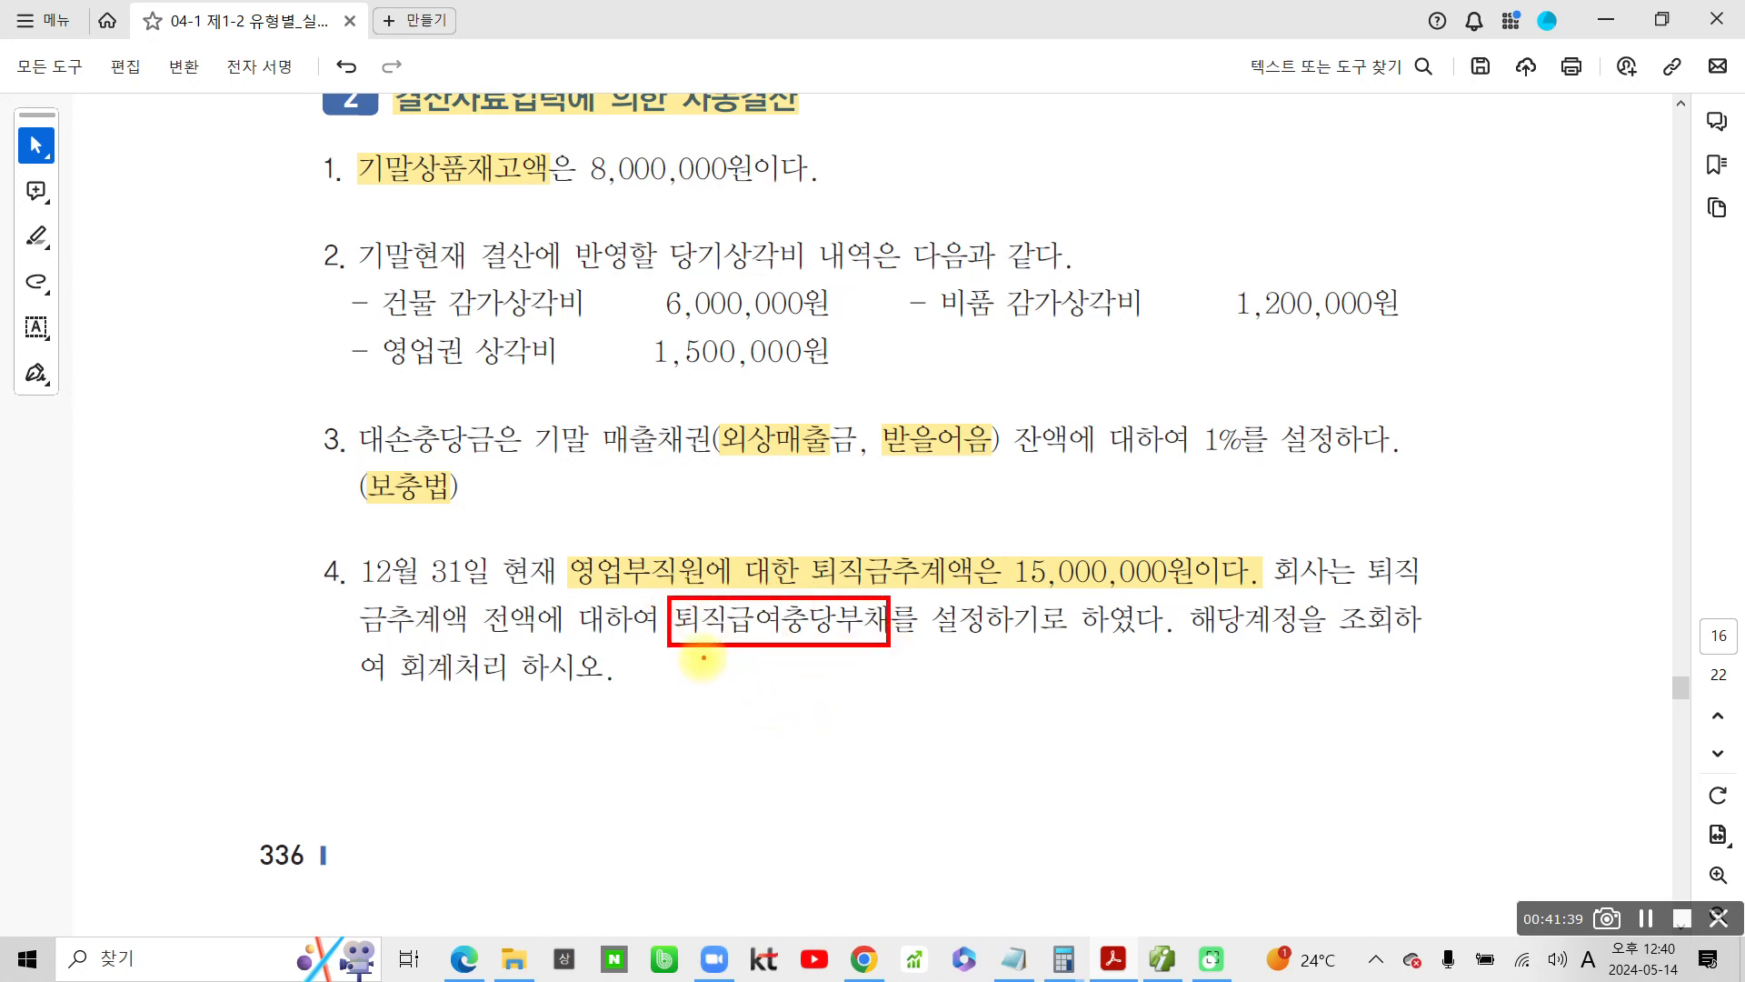
{"action": "key", "text": "Escape"}
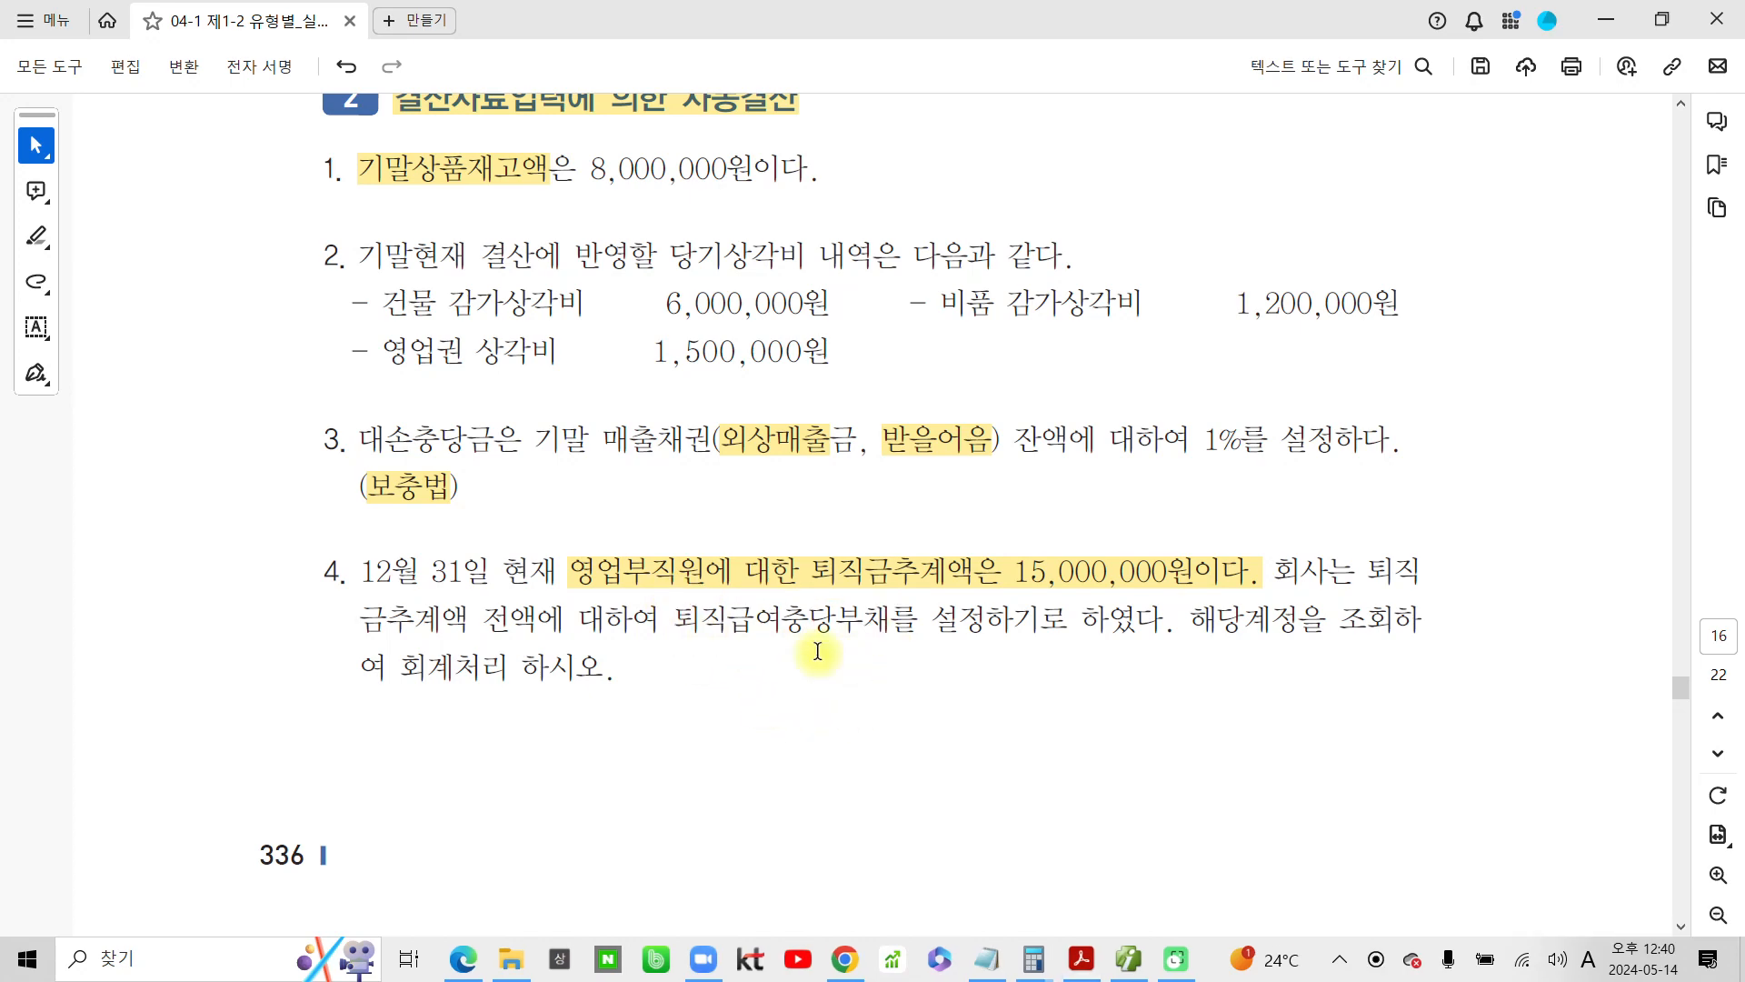
Switch to the accounting program's 합계잔액시산표 and select the 퇴직급여충당부채 row
{"action": "left_click", "coordinate": [1130, 963]}
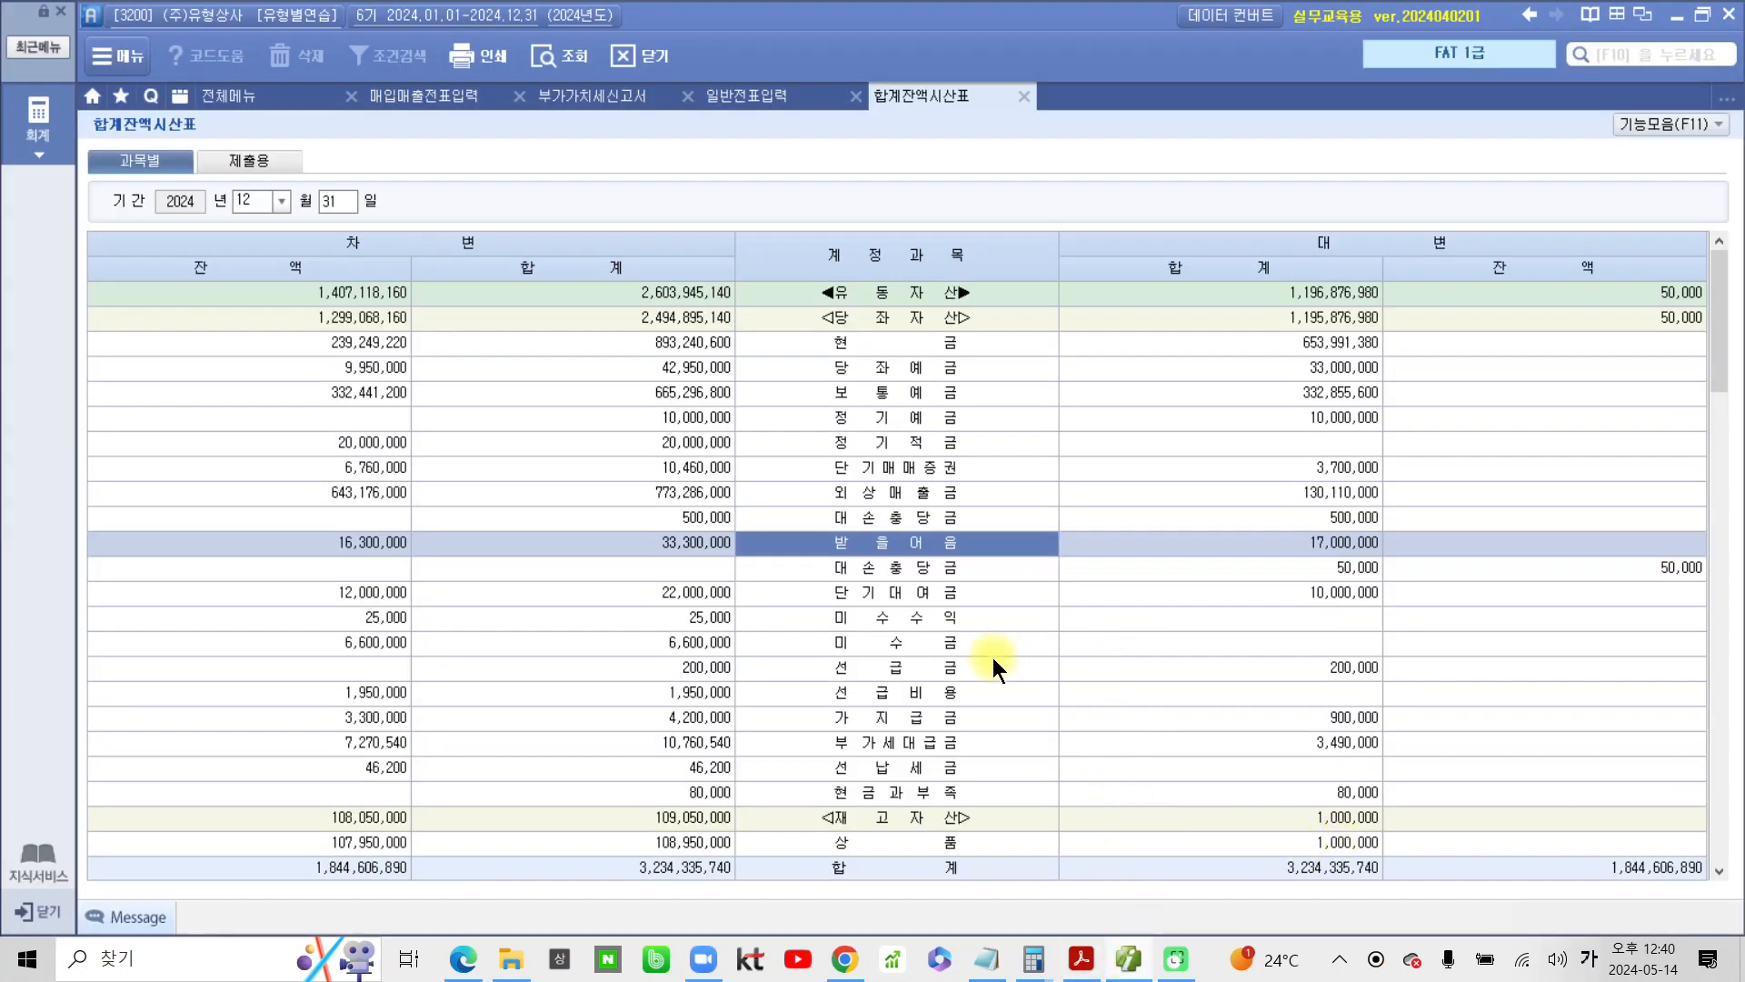
{"action": "scroll", "coordinate": [924, 668], "scroll_direction": "down", "scroll_amount": 6}
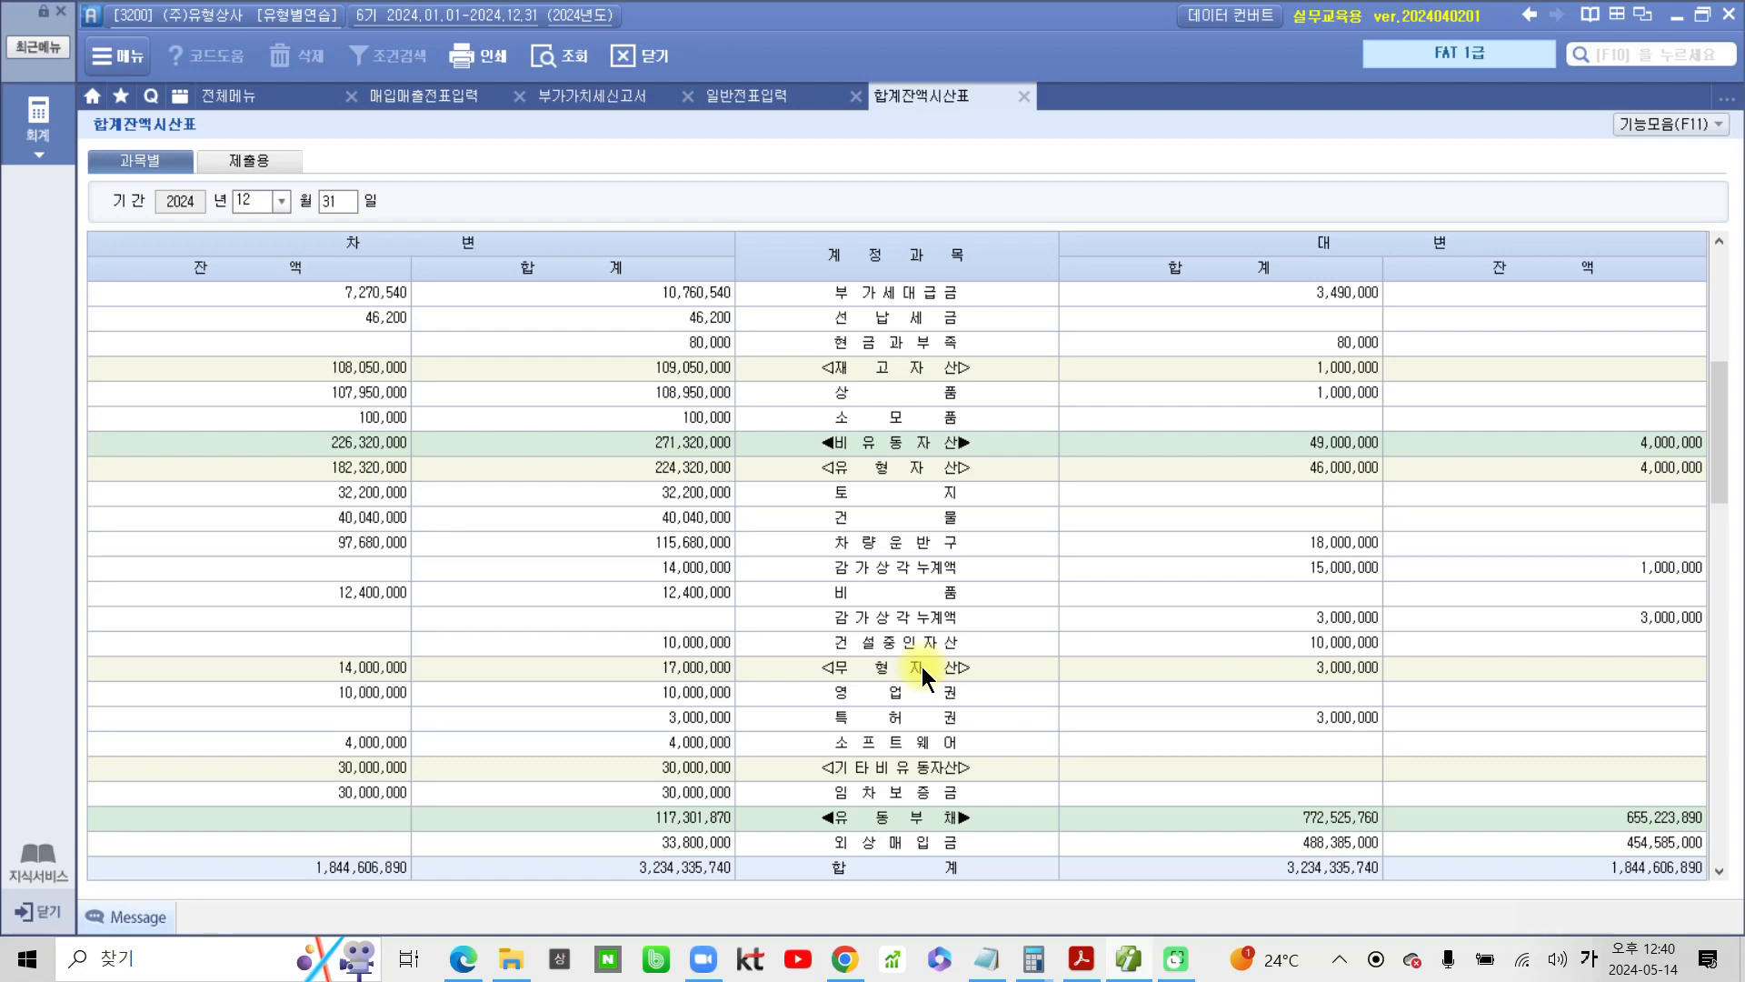
{"action": "scroll", "coordinate": [922, 667], "scroll_direction": "down", "scroll_amount": 3}
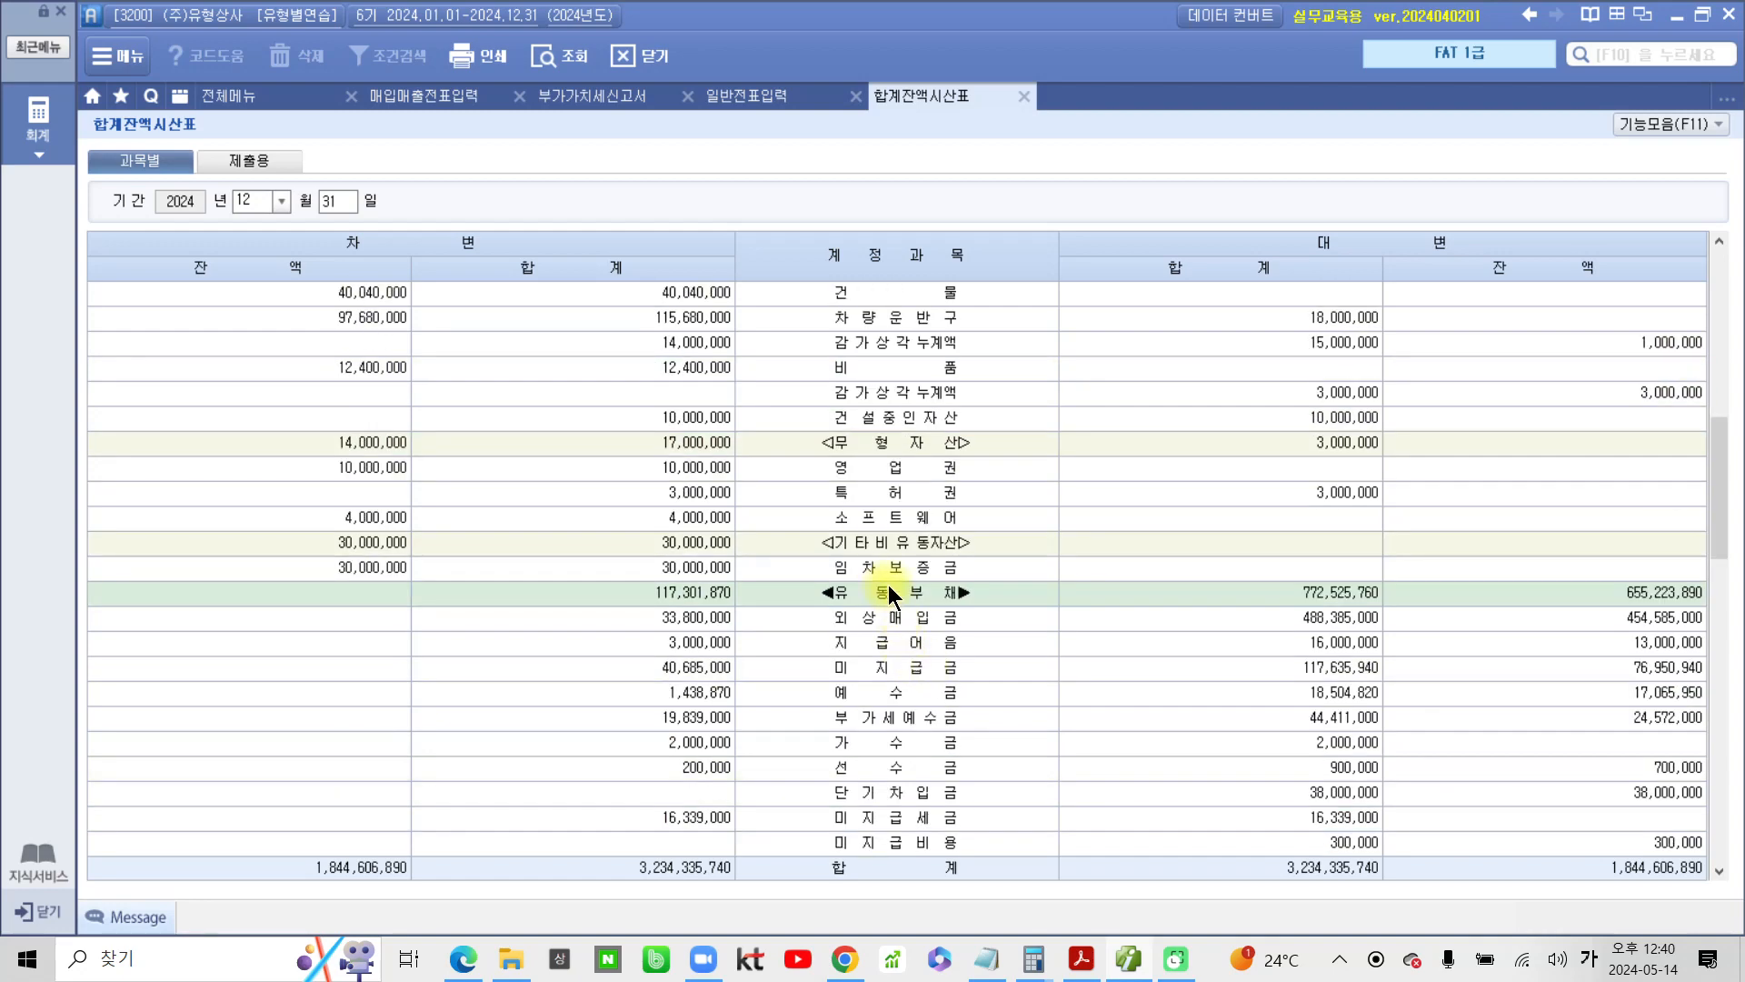
{"action": "scroll", "coordinate": [867, 622], "scroll_direction": "down", "scroll_amount": 6}
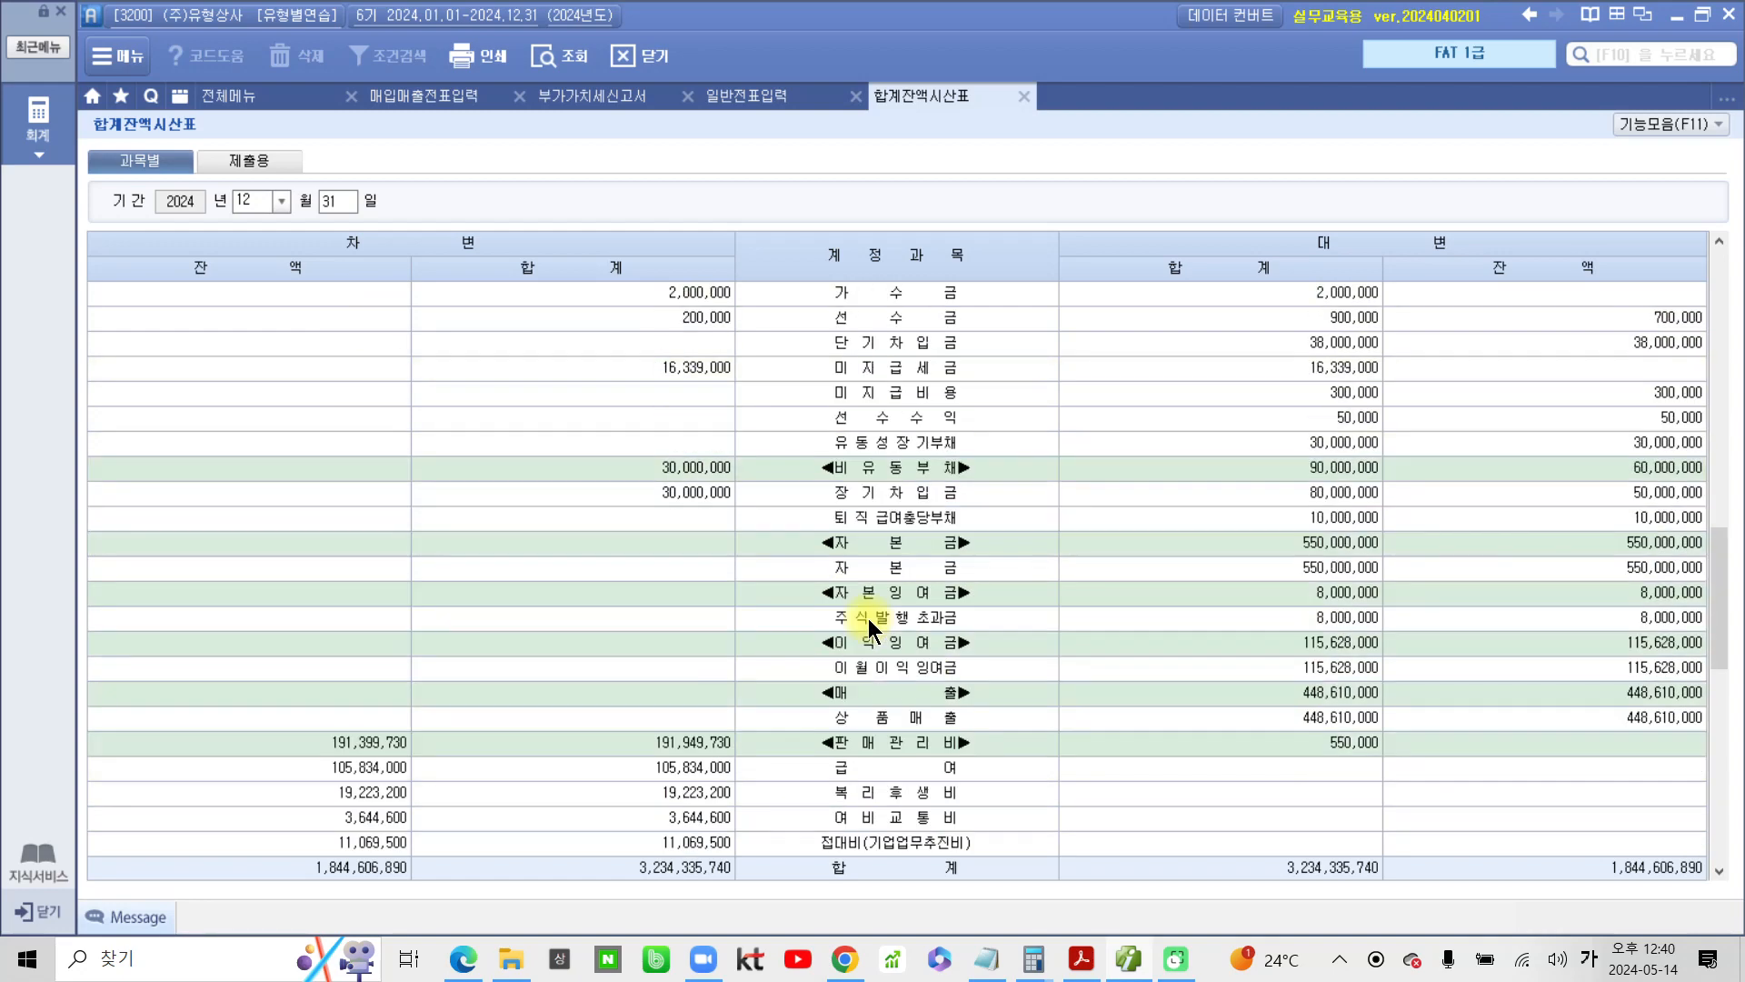
{"action": "left_click", "coordinate": [882, 522]}
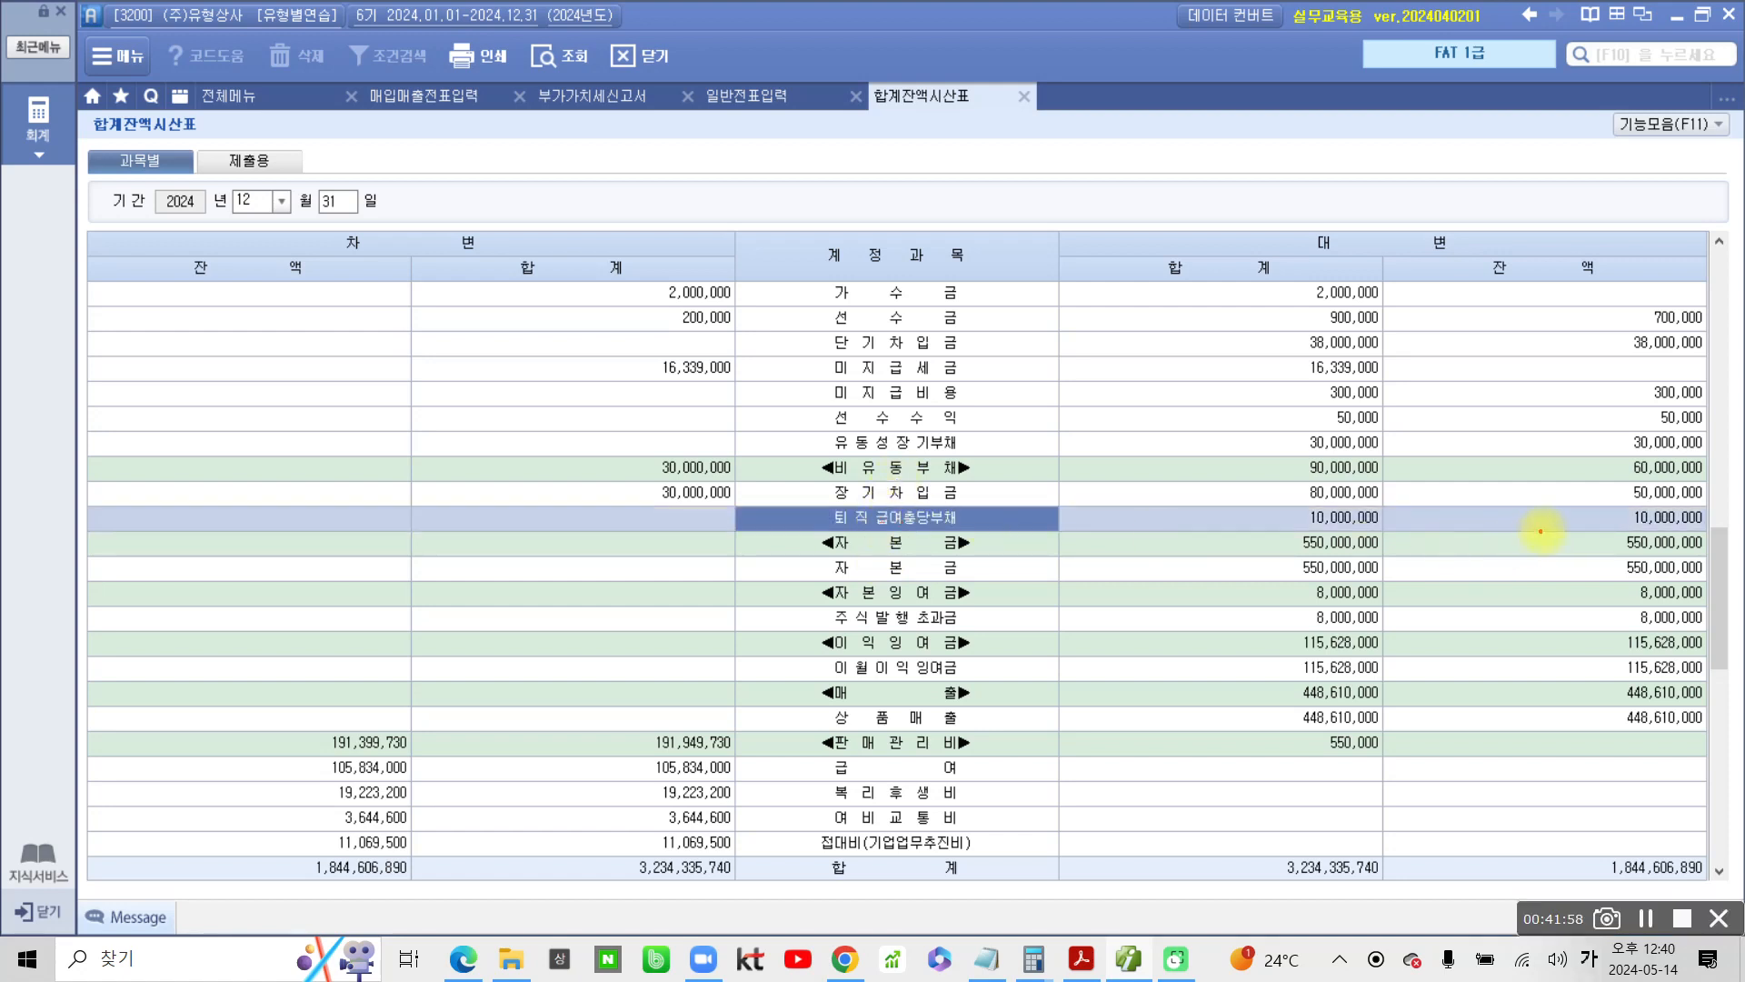
Box the credit balance of 퇴직급여충당부채 with the screen pen, mark beside it, and clear the annotations
{"action": "mouse_move", "coordinate": [1590, 501]}
{"action": "left_mouse_down"}
{"action": "mouse_move", "coordinate": [1629, 524]}
{"action": "mouse_move", "coordinate": [1717, 528]}
{"action": "left_mouse_up"}
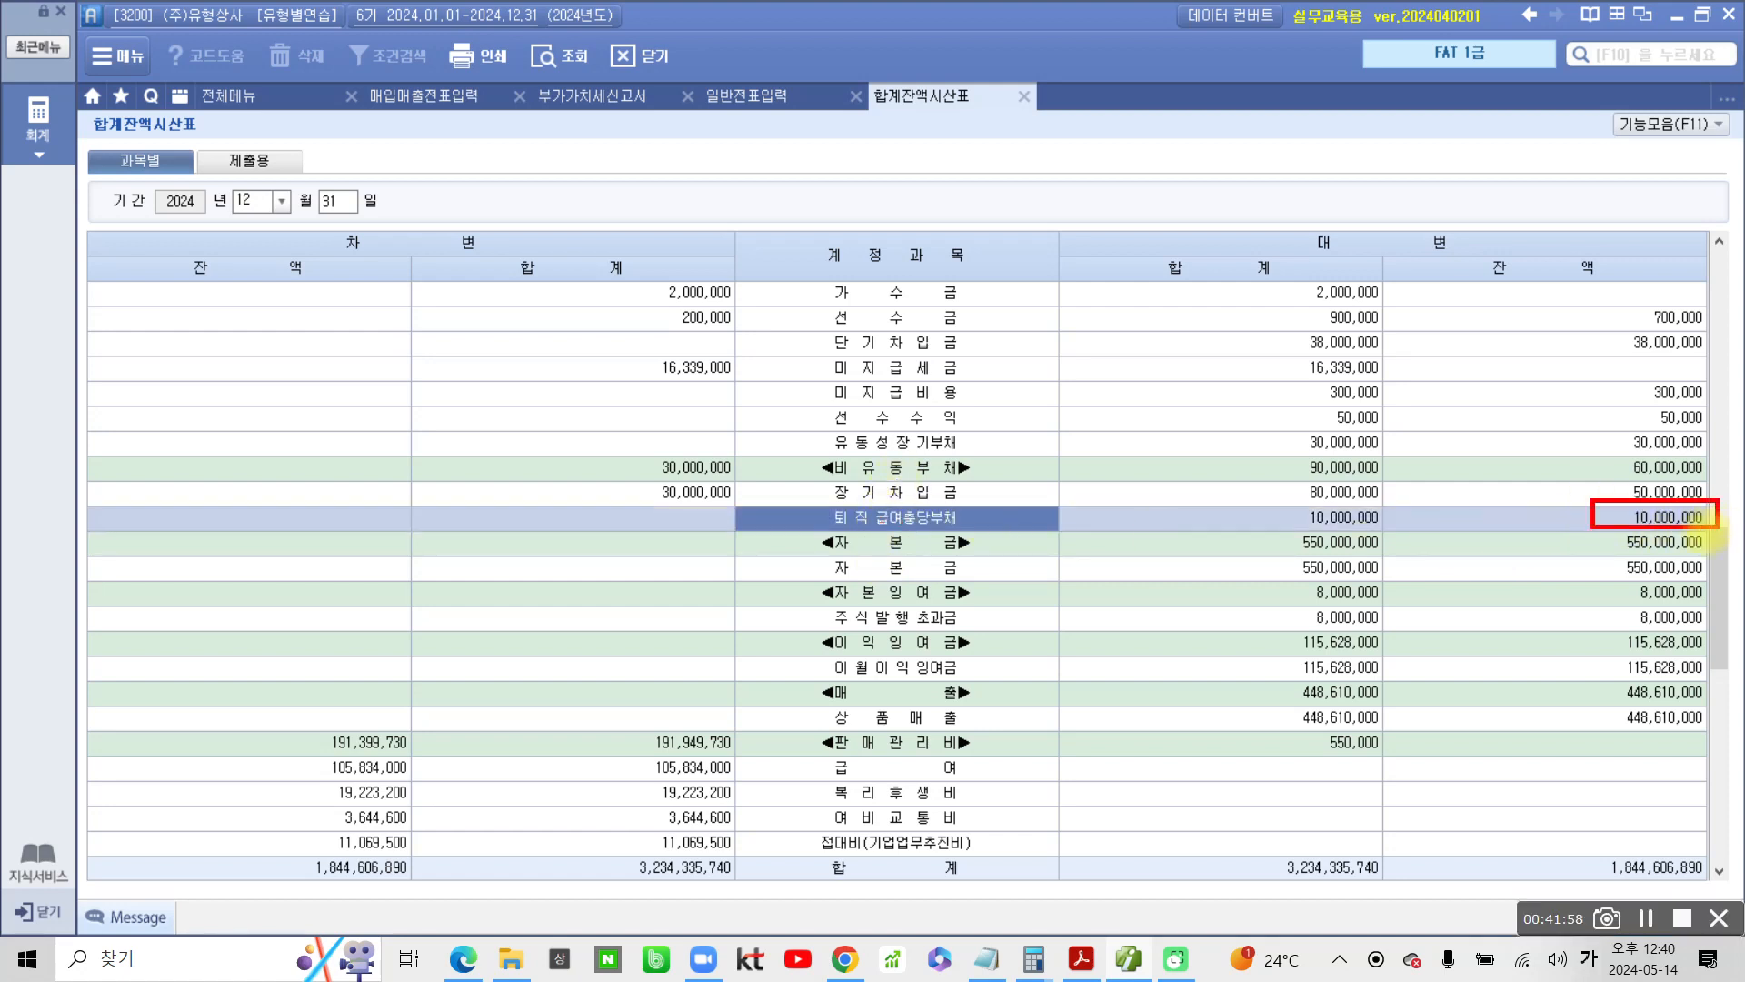
{"action": "left_click_drag", "start_coordinate": [1545, 495], "coordinate": [1563, 500]}
{"action": "left_click", "coordinate": [1564, 514]}
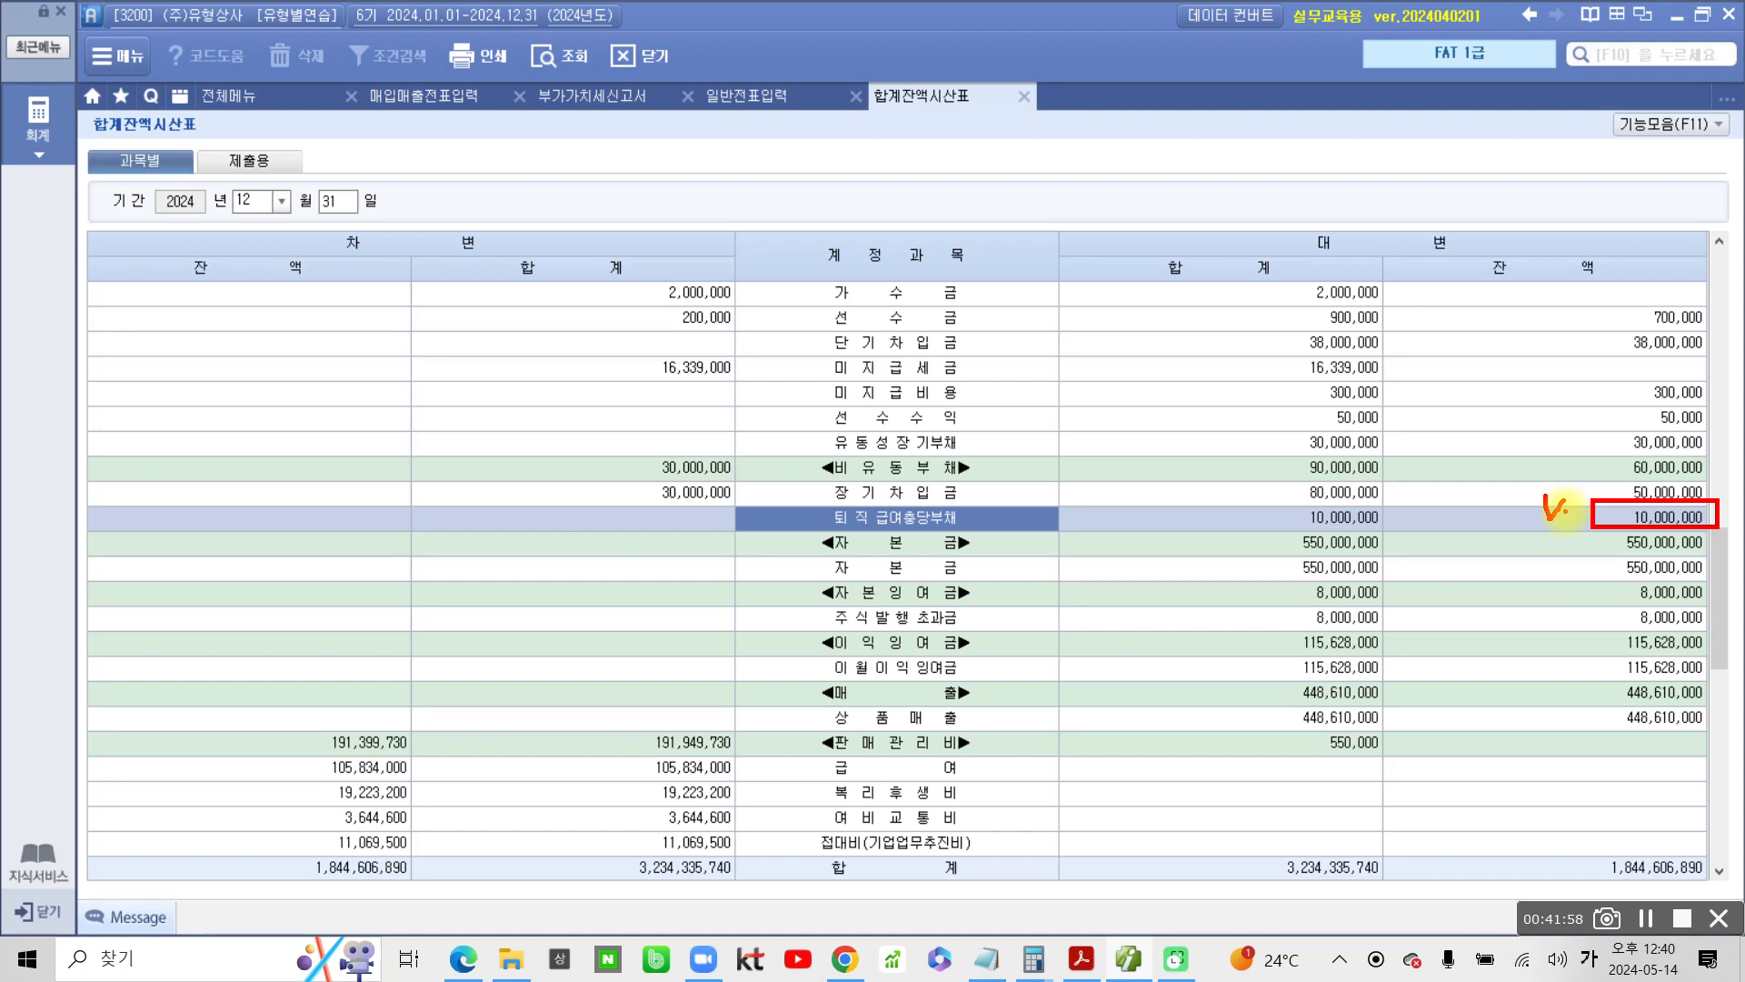
Switch to the problem PDF and handwrite the additional 퇴직급여충당부채 amount below item 4 with the screen pen
{"action": "left_click", "coordinate": [1083, 962]}
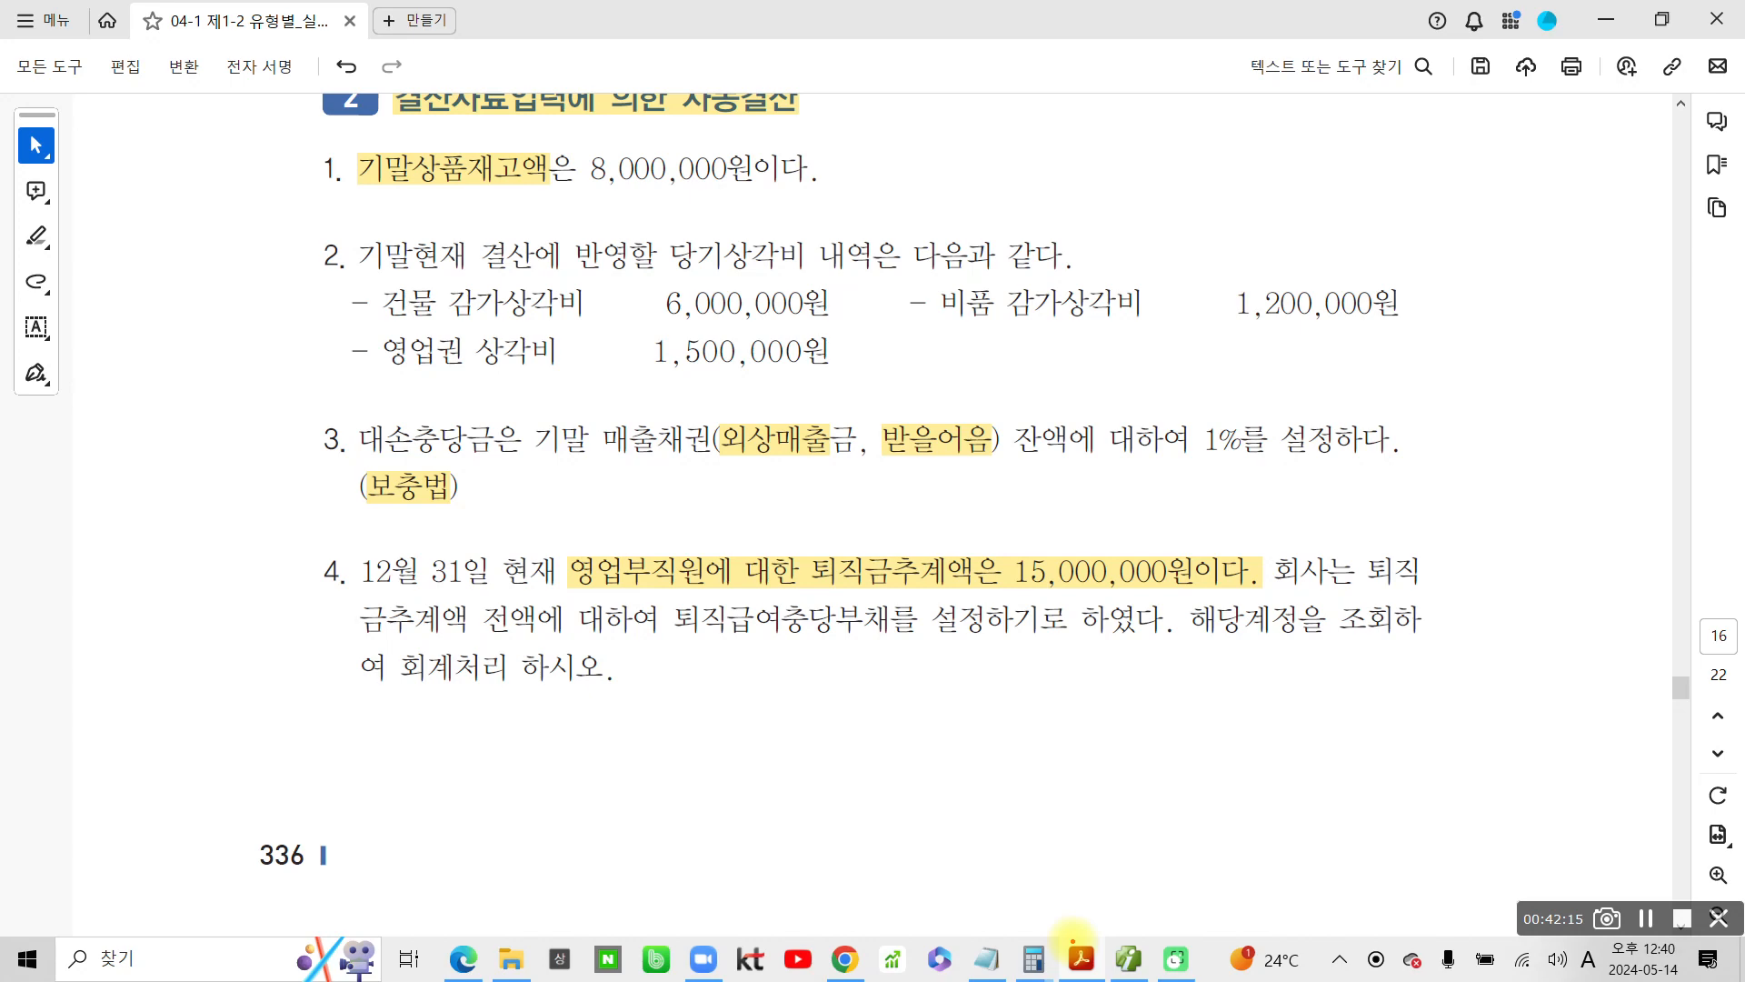
{"action": "left_click_drag", "start_coordinate": [1047, 672], "coordinate": [985, 757]}
{"action": "left_click_drag", "start_coordinate": [1022, 696], "coordinate": [1079, 703]}
{"action": "left_click_drag", "start_coordinate": [1054, 763], "coordinate": [1050, 787]}
{"action": "mouse_move", "coordinate": [1122, 712]}
{"action": "left_mouse_down"}
{"action": "mouse_move", "coordinate": [1143, 739]}
{"action": "mouse_move", "coordinate": [1186, 711]}
{"action": "mouse_move", "coordinate": [1199, 781]}
{"action": "left_mouse_up"}
{"action": "mouse_move", "coordinate": [1251, 694]}
{"action": "left_mouse_down"}
{"action": "mouse_move", "coordinate": [1302, 732]}
{"action": "mouse_move", "coordinate": [1363, 682]}
{"action": "left_mouse_up"}
Handwrite a label in front of the amount below item 4, and circle the amount with the screen pen
{"action": "left_click_drag", "start_coordinate": [633, 702], "coordinate": [684, 695]}
{"action": "mouse_move", "coordinate": [636, 737]}
{"action": "left_mouse_down"}
{"action": "mouse_move", "coordinate": [688, 718]}
{"action": "mouse_move", "coordinate": [650, 809]}
{"action": "left_mouse_up"}
{"action": "left_click_drag", "start_coordinate": [707, 677], "coordinate": [699, 827]}
{"action": "mouse_move", "coordinate": [722, 705]}
{"action": "left_mouse_down"}
{"action": "mouse_move", "coordinate": [762, 695]}
{"action": "mouse_move", "coordinate": [759, 768]}
{"action": "left_mouse_up"}
{"action": "left_click_drag", "start_coordinate": [792, 653], "coordinate": [790, 763]}
{"action": "left_click_drag", "start_coordinate": [739, 803], "coordinate": [784, 841]}
{"action": "mouse_move", "coordinate": [806, 707]}
{"action": "left_mouse_down"}
{"action": "mouse_move", "coordinate": [868, 736]}
{"action": "mouse_move", "coordinate": [825, 816]}
{"action": "mouse_move", "coordinate": [853, 813]}
{"action": "left_mouse_up"}
{"action": "mouse_move", "coordinate": [895, 722]}
{"action": "left_mouse_down"}
{"action": "mouse_move", "coordinate": [886, 768]}
{"action": "mouse_move", "coordinate": [925, 822]}
{"action": "left_mouse_up"}
{"action": "mouse_move", "coordinate": [968, 649]}
{"action": "left_mouse_down"}
{"action": "mouse_move", "coordinate": [1073, 819]}
{"action": "mouse_move", "coordinate": [1412, 787]}
{"action": "left_mouse_up"}
{"action": "mouse_move", "coordinate": [991, 677]}
{"action": "left_mouse_down"}
{"action": "mouse_move", "coordinate": [1435, 732]}
{"action": "mouse_move", "coordinate": [1426, 777]}
{"action": "left_mouse_up"}
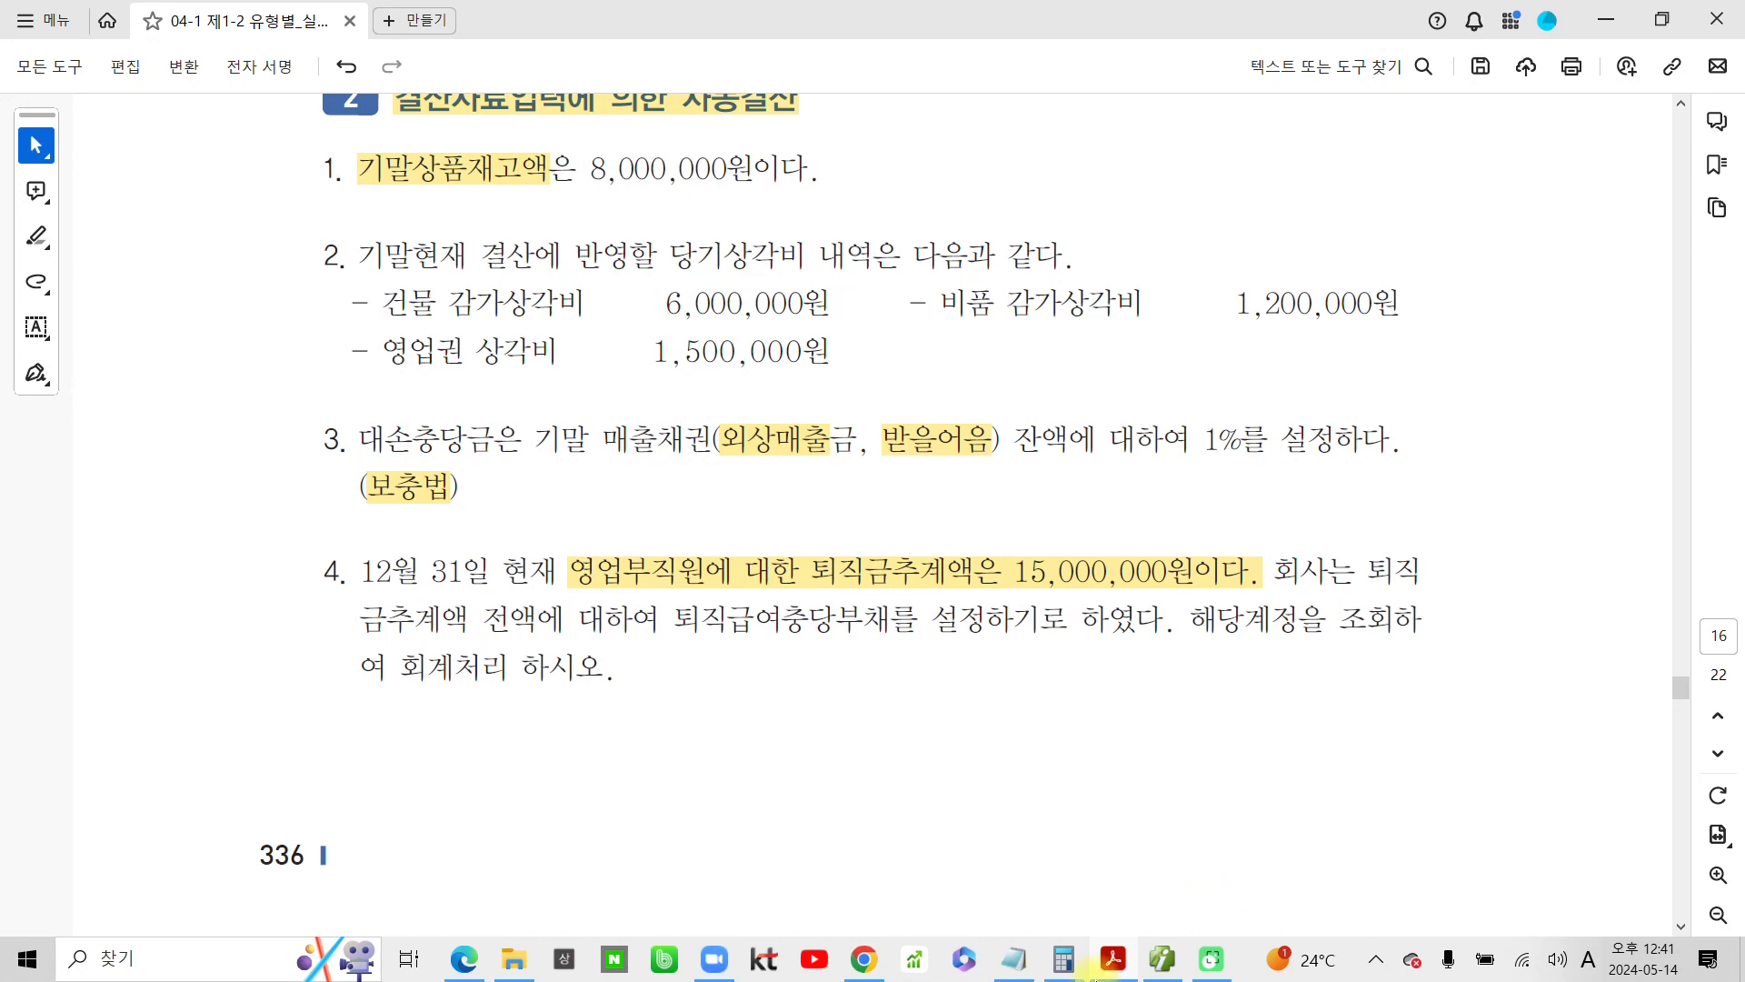
Highlight 추산액은 1,600,000원이다 in item 5 on the next page of the PDF
{"action": "scroll", "coordinate": [931, 813], "scroll_direction": "down", "scroll_amount": 5}
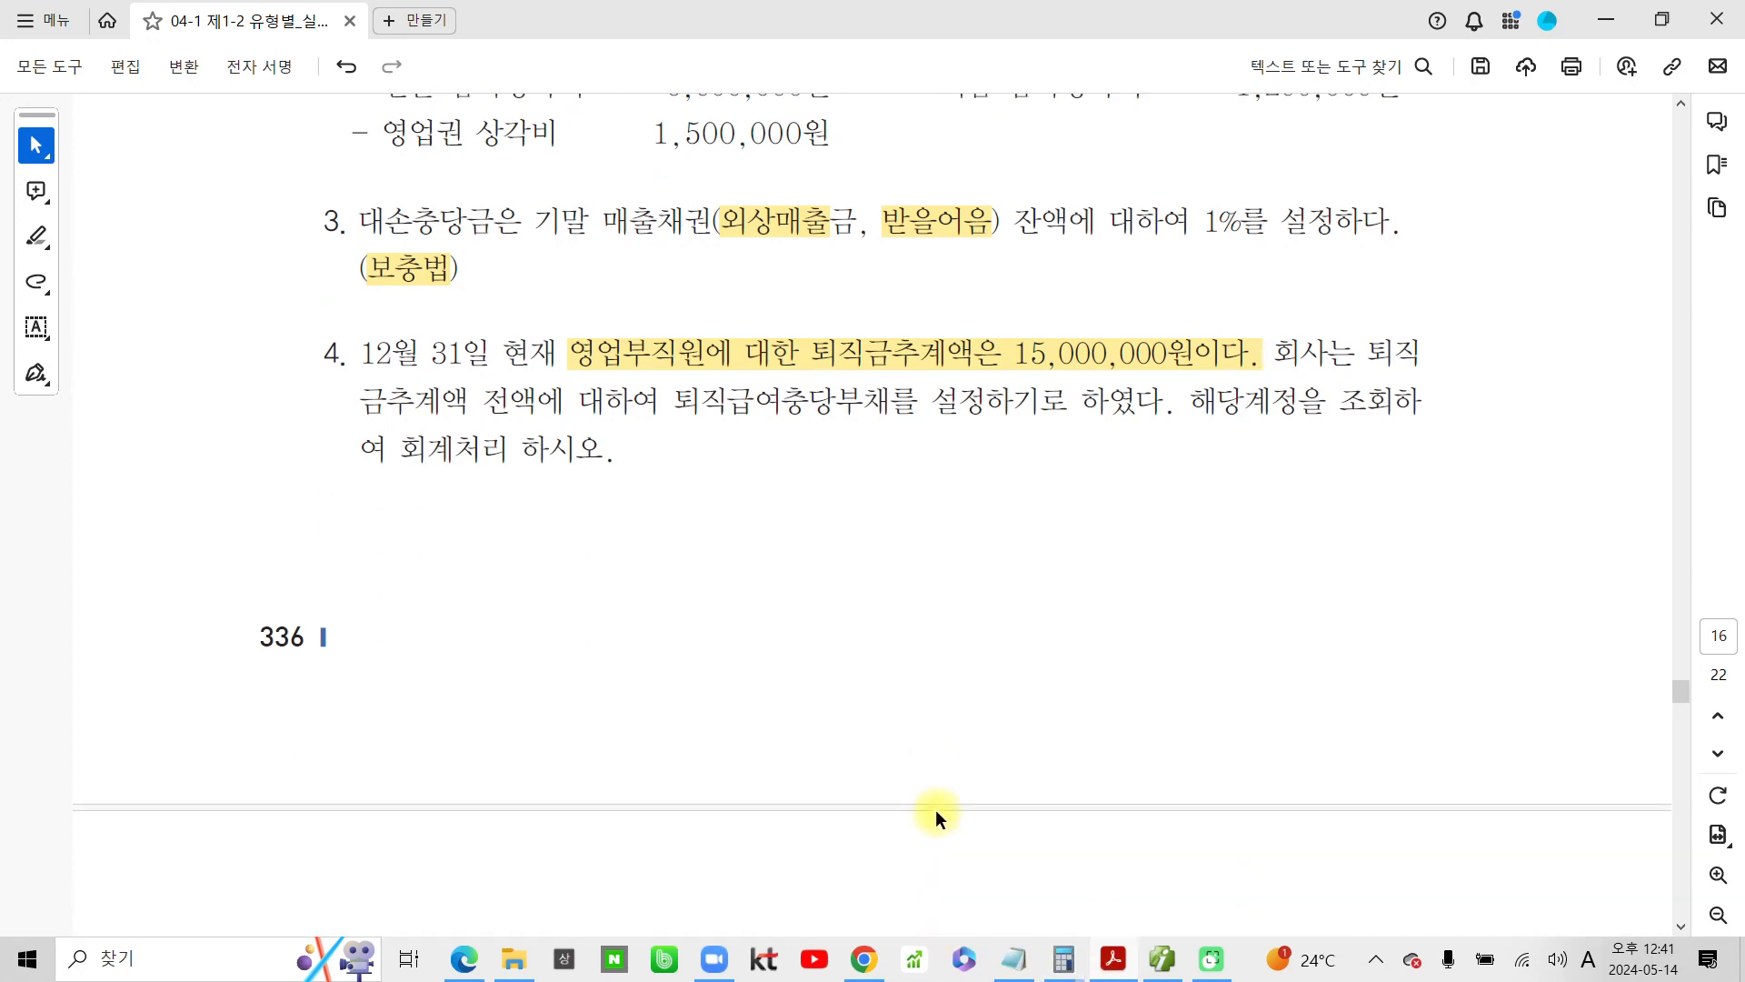
{"action": "scroll", "coordinate": [935, 815], "scroll_direction": "down", "scroll_amount": 3}
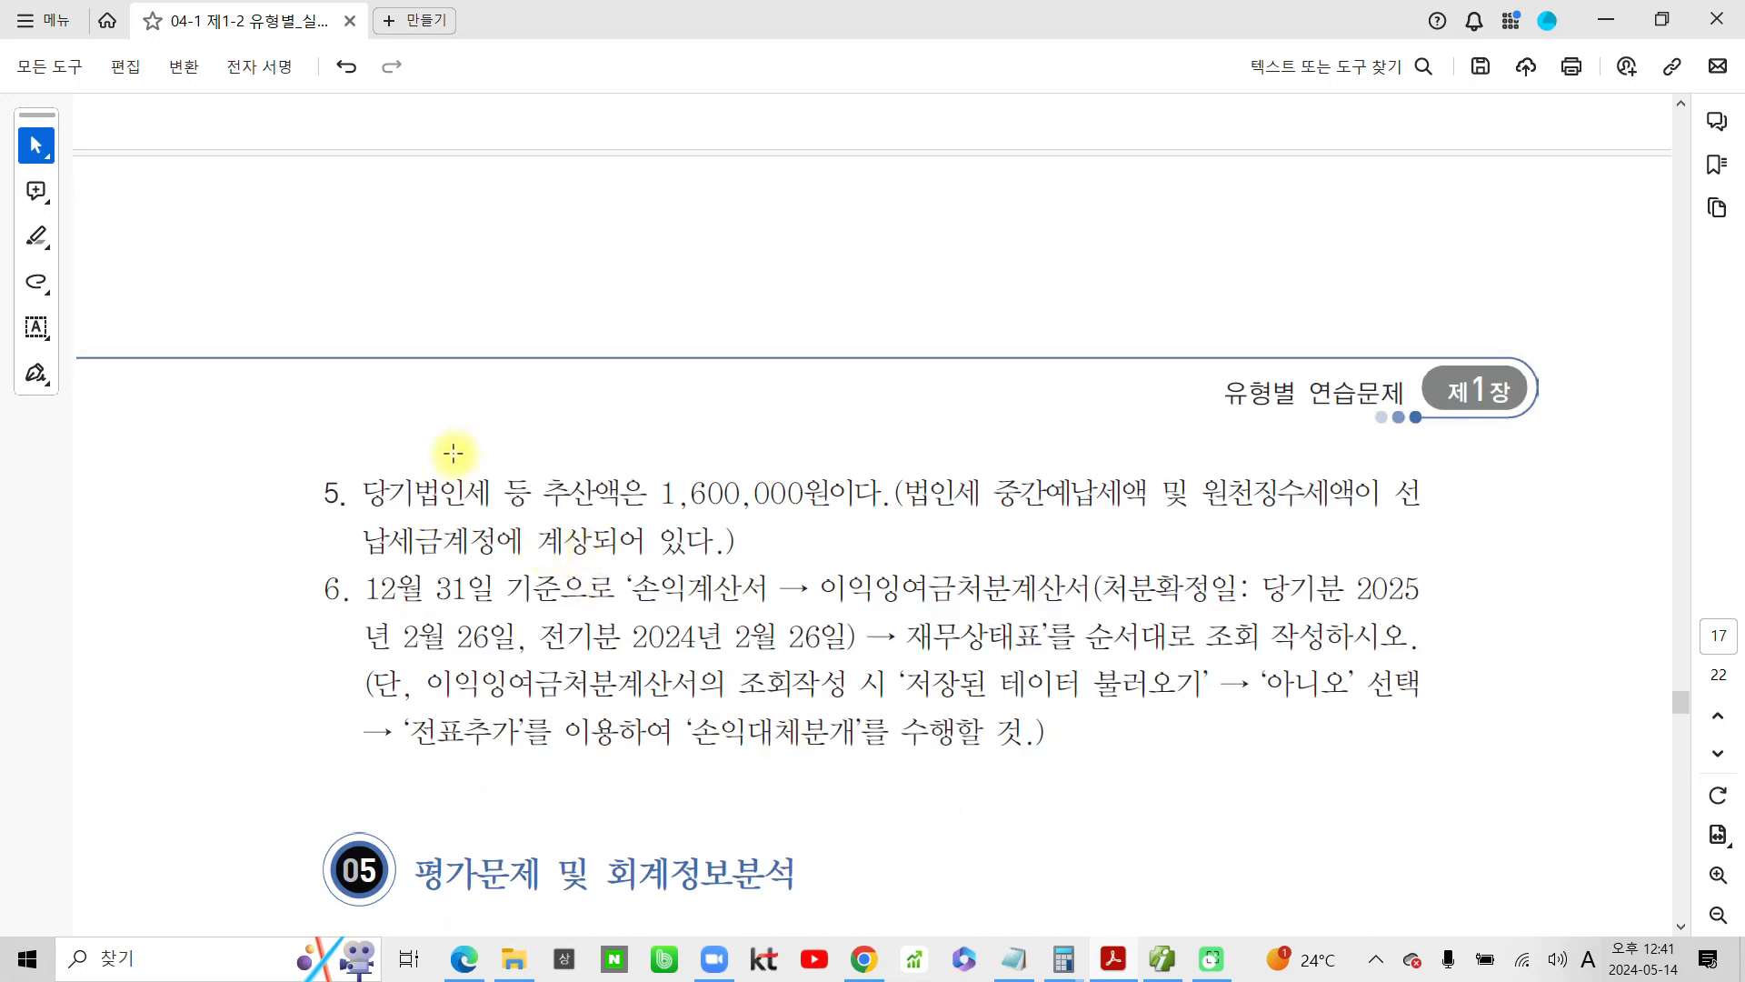
{"action": "scroll", "coordinate": [450, 459], "scroll_direction": "down", "scroll_amount": 1}
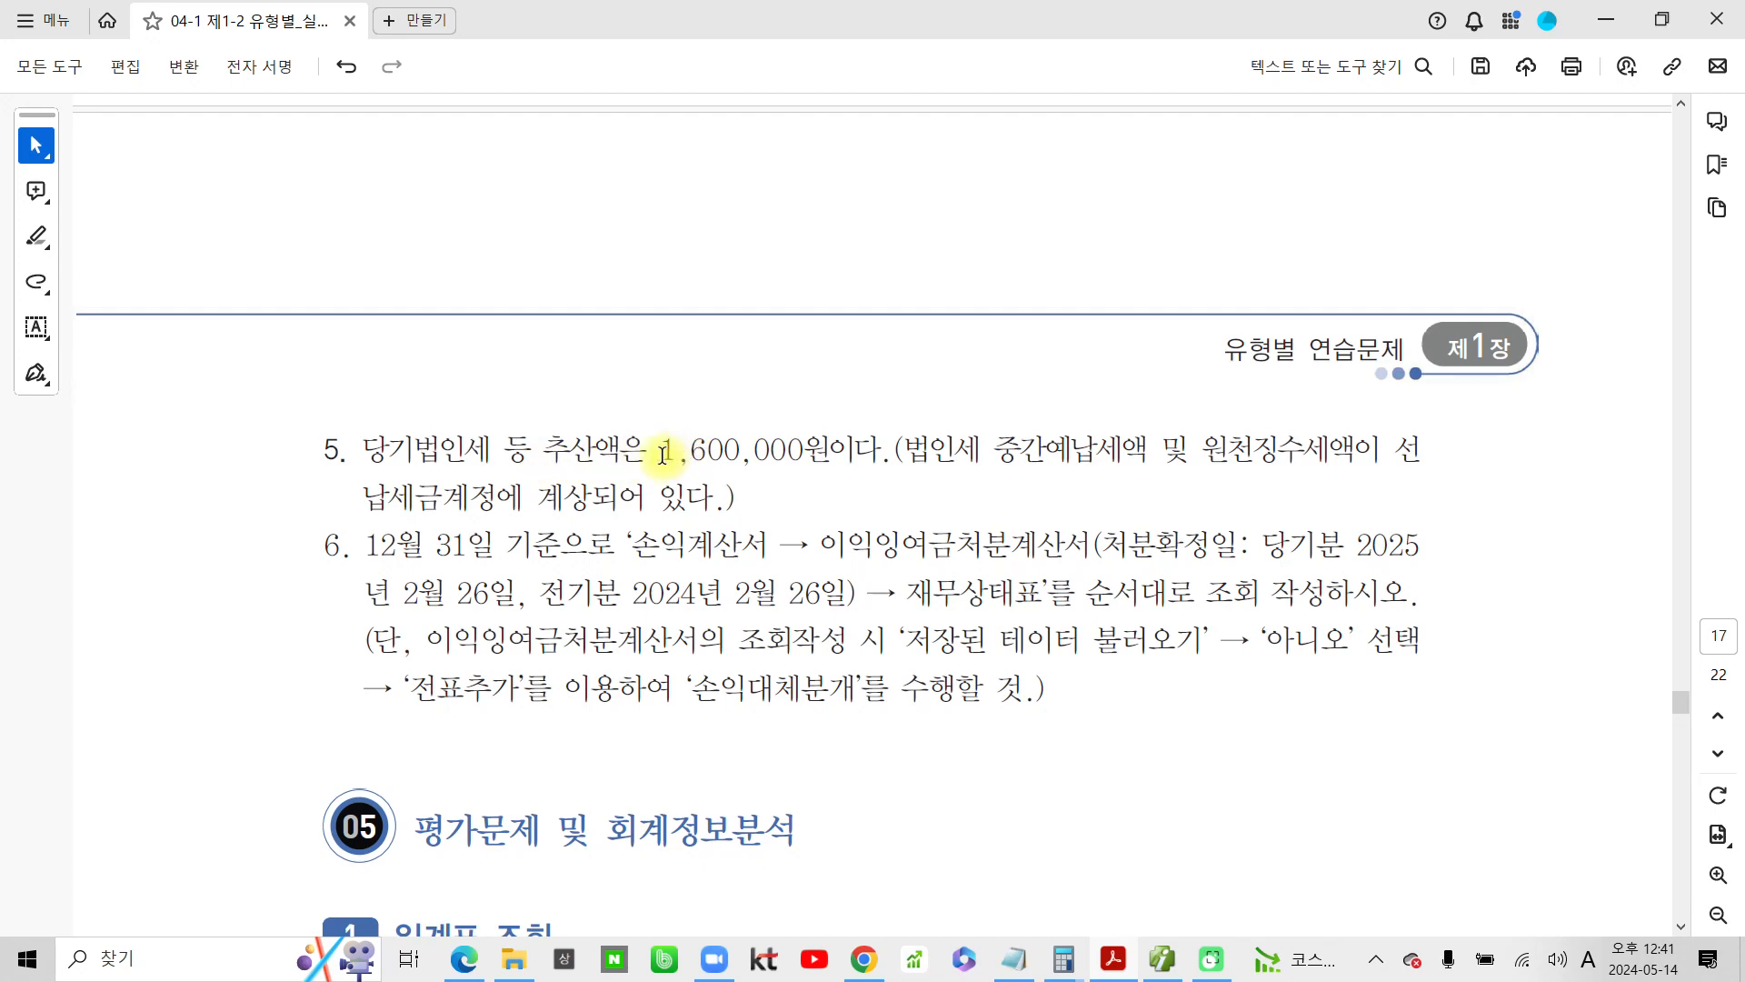
{"action": "left_click_drag", "start_coordinate": [903, 450], "coordinate": [631, 451]}
{"action": "left_click", "coordinate": [702, 493]}
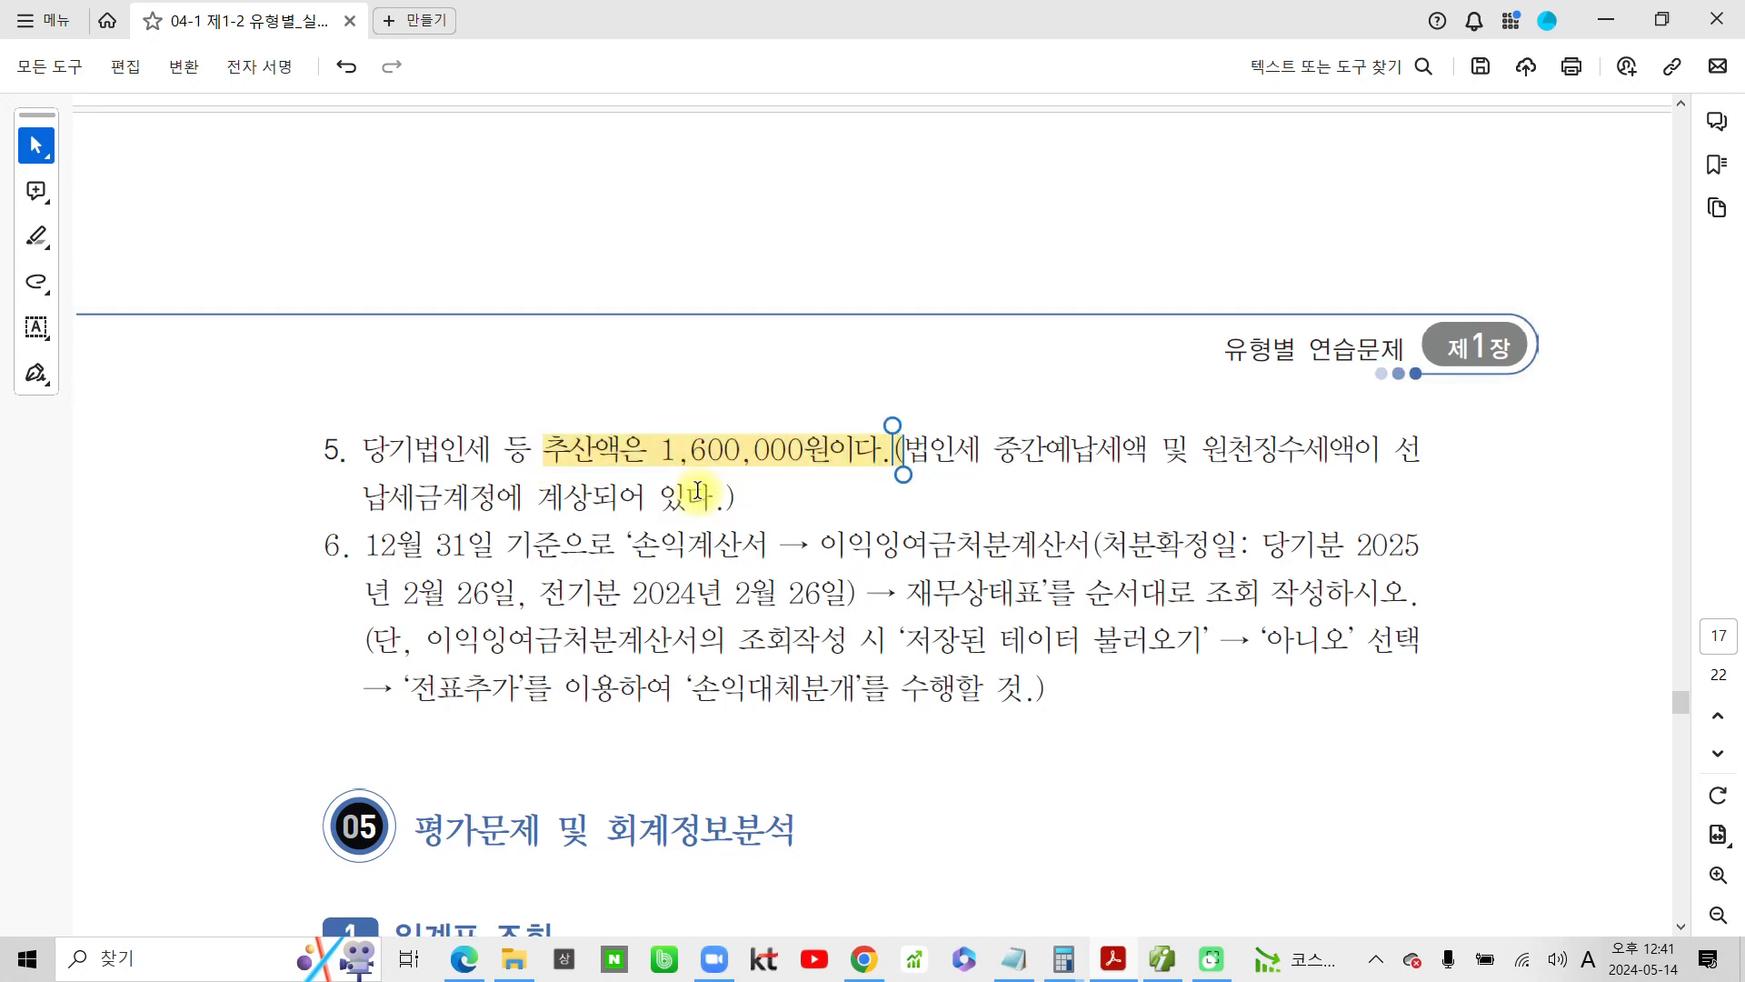
{"action": "left_click", "coordinate": [1045, 448]}
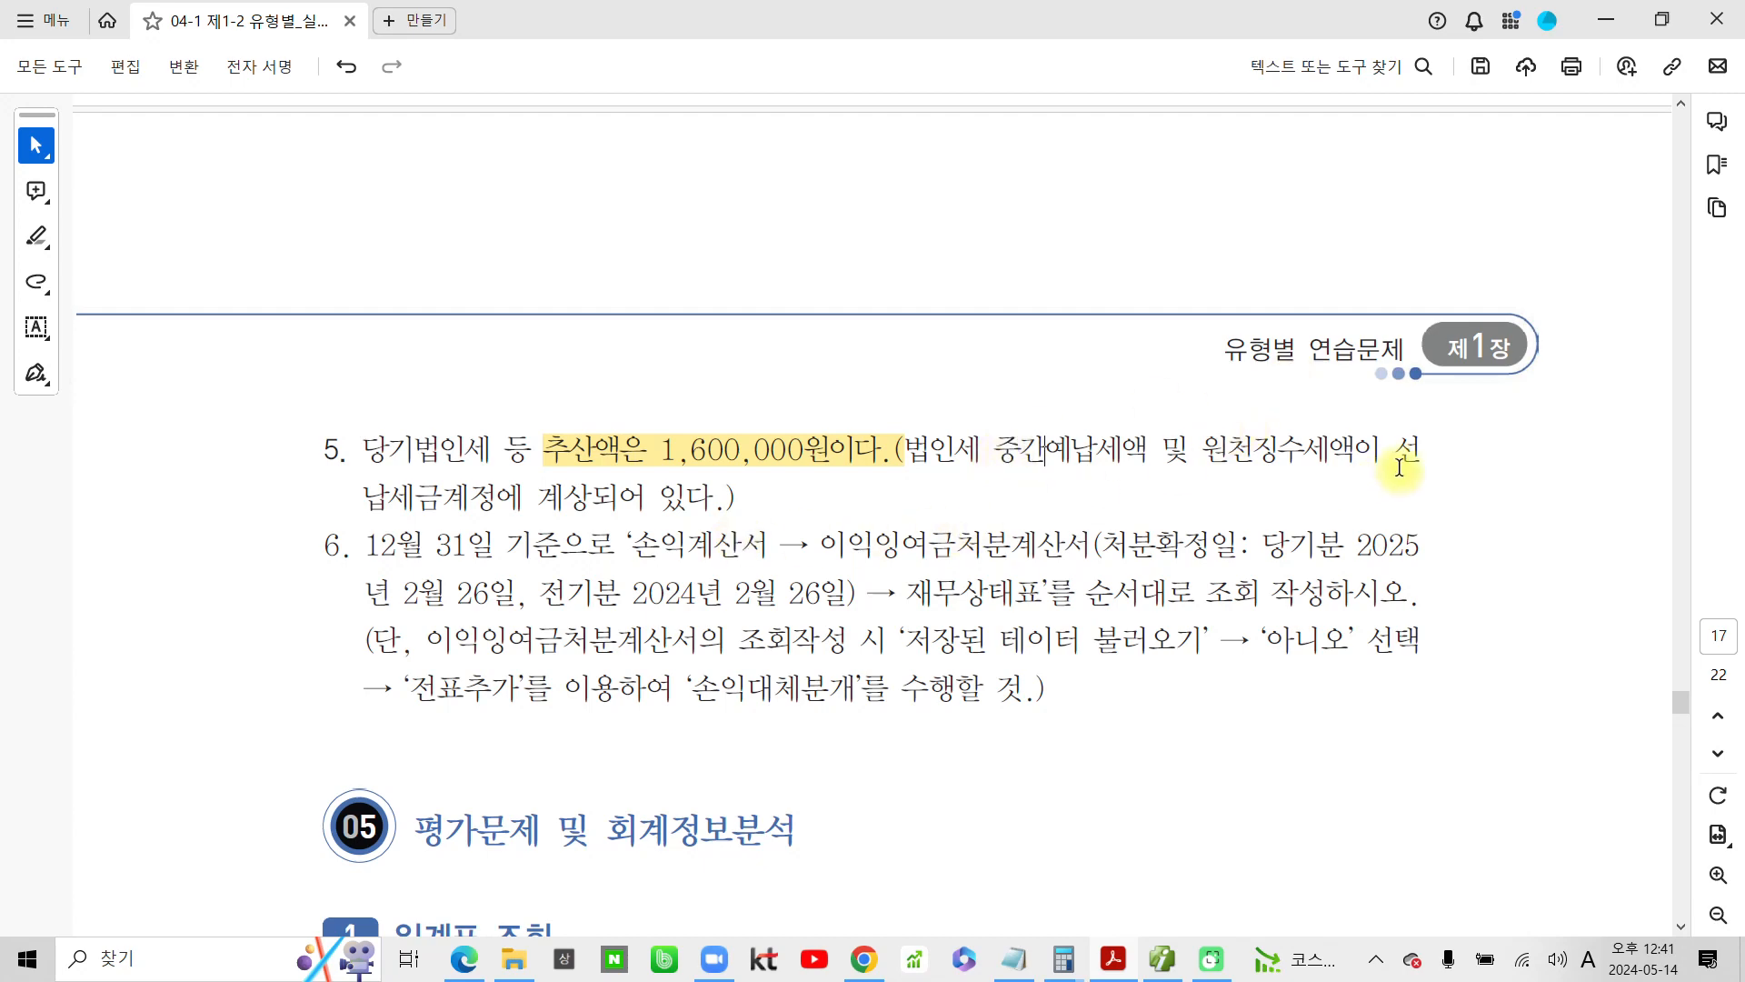
Highlight 선납세금 in item 5 and underline it with the screen pen
{"action": "left_click_drag", "start_coordinate": [1393, 450], "coordinate": [442, 497]}
{"action": "left_click", "coordinate": [515, 459]}
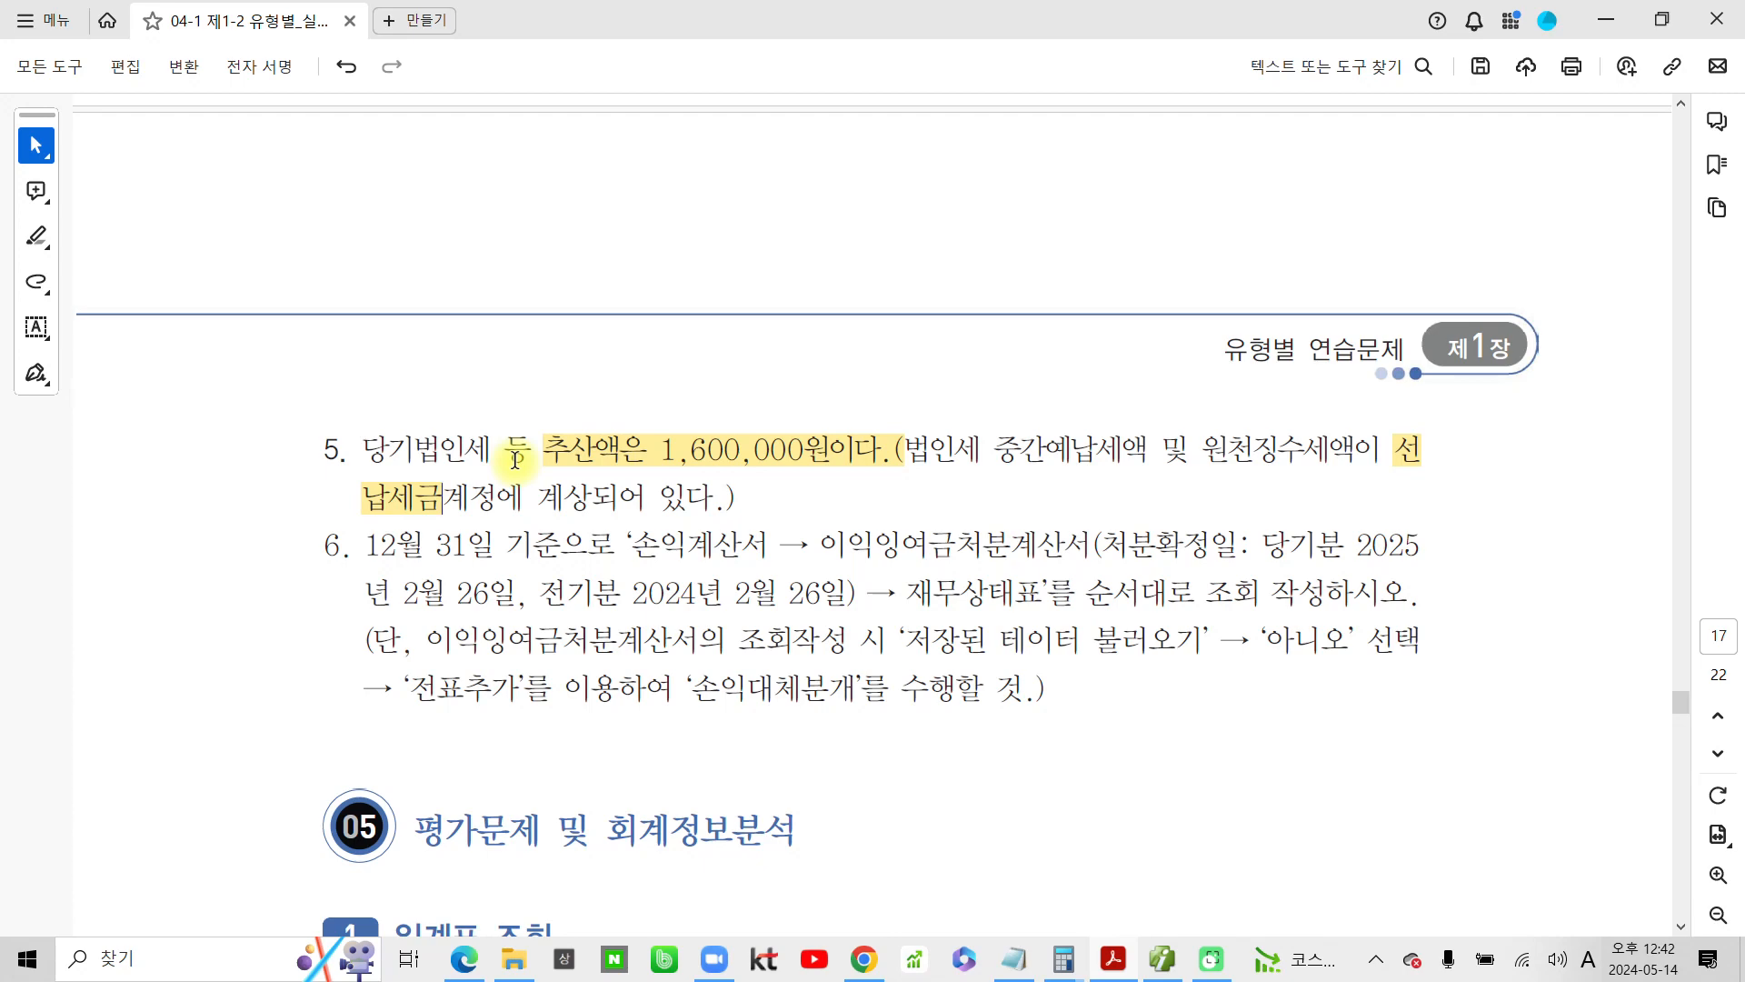
{"action": "left_click_drag", "start_coordinate": [1374, 462], "coordinate": [1451, 471]}
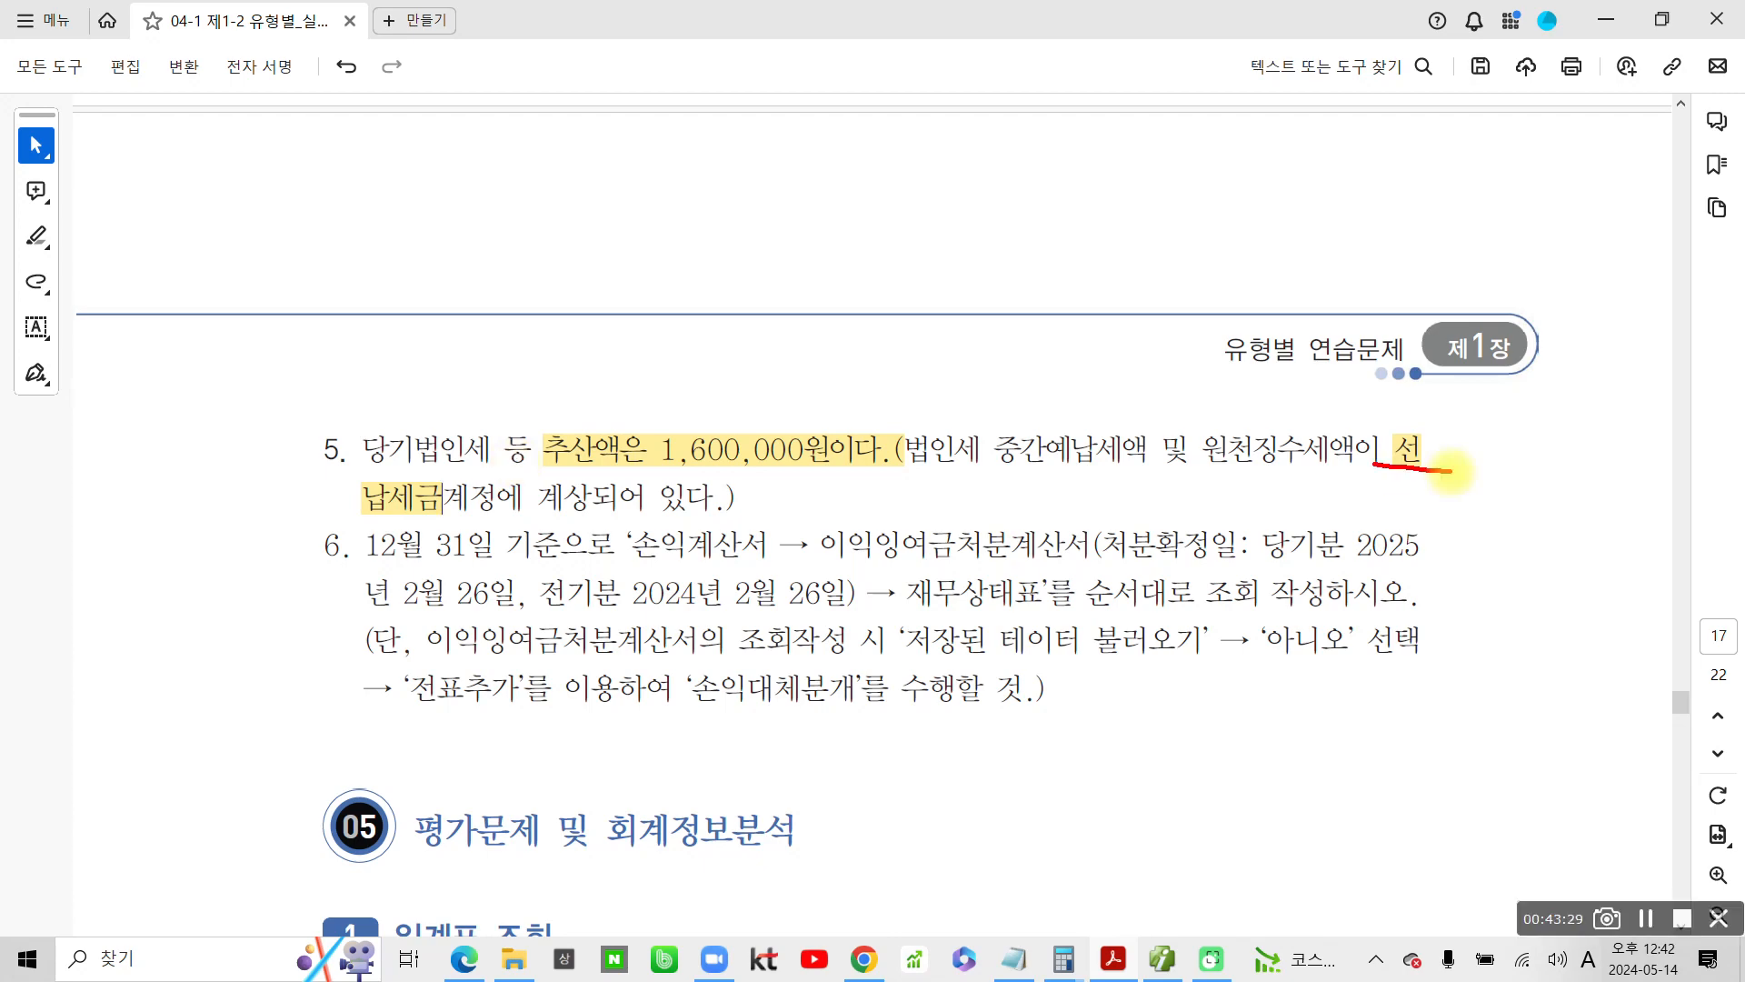
{"action": "left_click_drag", "start_coordinate": [360, 501], "coordinate": [451, 508]}
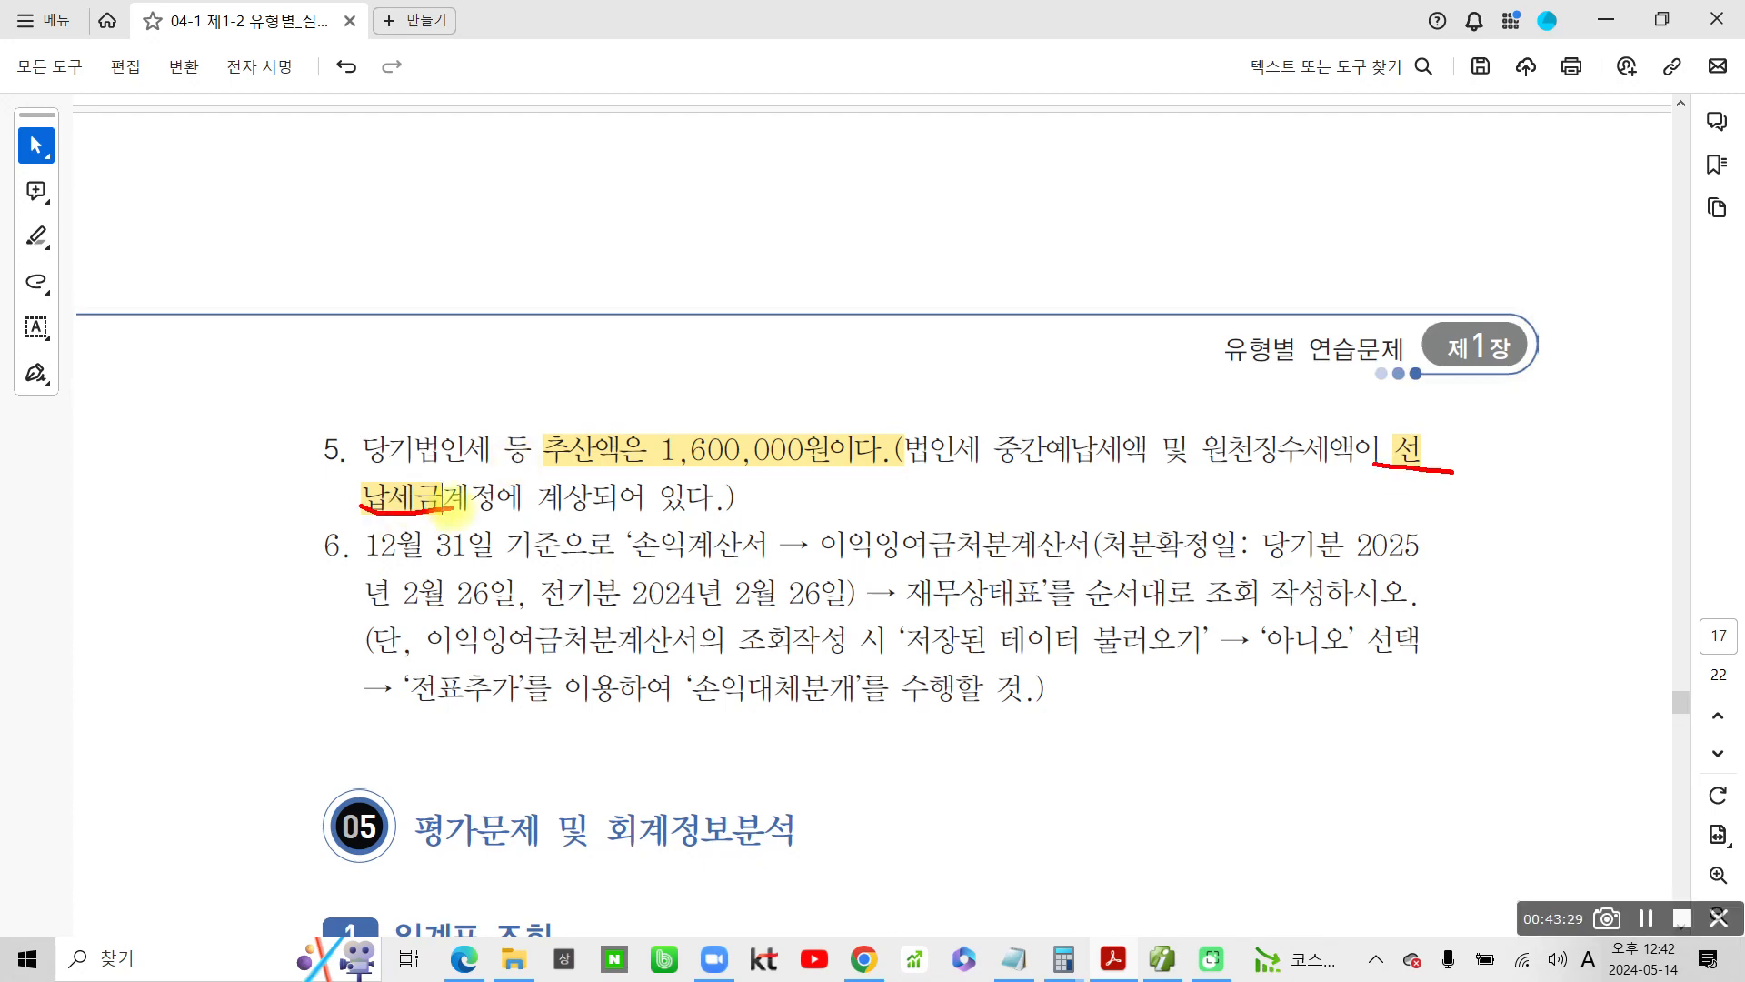
Draw an arrow pointing to 선납세금 and handwrite ① 일반전표 above it with the screen pen
{"action": "left_click_drag", "start_coordinate": [1393, 216], "coordinate": [1400, 407]}
{"action": "left_click_drag", "start_coordinate": [1289, 152], "coordinate": [1276, 162]}
{"action": "left_click_drag", "start_coordinate": [1302, 120], "coordinate": [1302, 191]}
{"action": "mouse_move", "coordinate": [1257, 202]}
{"action": "left_mouse_down"}
{"action": "mouse_move", "coordinate": [1309, 218]}
{"action": "mouse_move", "coordinate": [1291, 238]}
{"action": "left_mouse_up"}
{"action": "mouse_move", "coordinate": [1335, 136]}
{"action": "left_mouse_down"}
{"action": "mouse_move", "coordinate": [1336, 191]}
{"action": "mouse_move", "coordinate": [1356, 141]}
{"action": "mouse_move", "coordinate": [1385, 198]}
{"action": "left_mouse_up"}
{"action": "mouse_move", "coordinate": [1385, 168]}
{"action": "left_mouse_down"}
{"action": "mouse_move", "coordinate": [1406, 162]}
{"action": "mouse_move", "coordinate": [1400, 229]}
{"action": "left_mouse_up"}
{"action": "mouse_move", "coordinate": [1401, 138]}
{"action": "left_mouse_down"}
{"action": "mouse_move", "coordinate": [1436, 132]}
{"action": "mouse_move", "coordinate": [1447, 182]}
{"action": "left_mouse_up"}
{"action": "left_click_drag", "start_coordinate": [1479, 122], "coordinate": [1491, 216]}
{"action": "mouse_move", "coordinate": [1504, 136]}
{"action": "left_mouse_down"}
{"action": "mouse_move", "coordinate": [1561, 128]}
{"action": "mouse_move", "coordinate": [1509, 177]}
{"action": "mouse_move", "coordinate": [1565, 169]}
{"action": "left_mouse_up"}
{"action": "mouse_move", "coordinate": [1545, 186]}
{"action": "left_mouse_down"}
{"action": "mouse_move", "coordinate": [1523, 218]}
{"action": "mouse_move", "coordinate": [1583, 228]}
{"action": "left_mouse_up"}
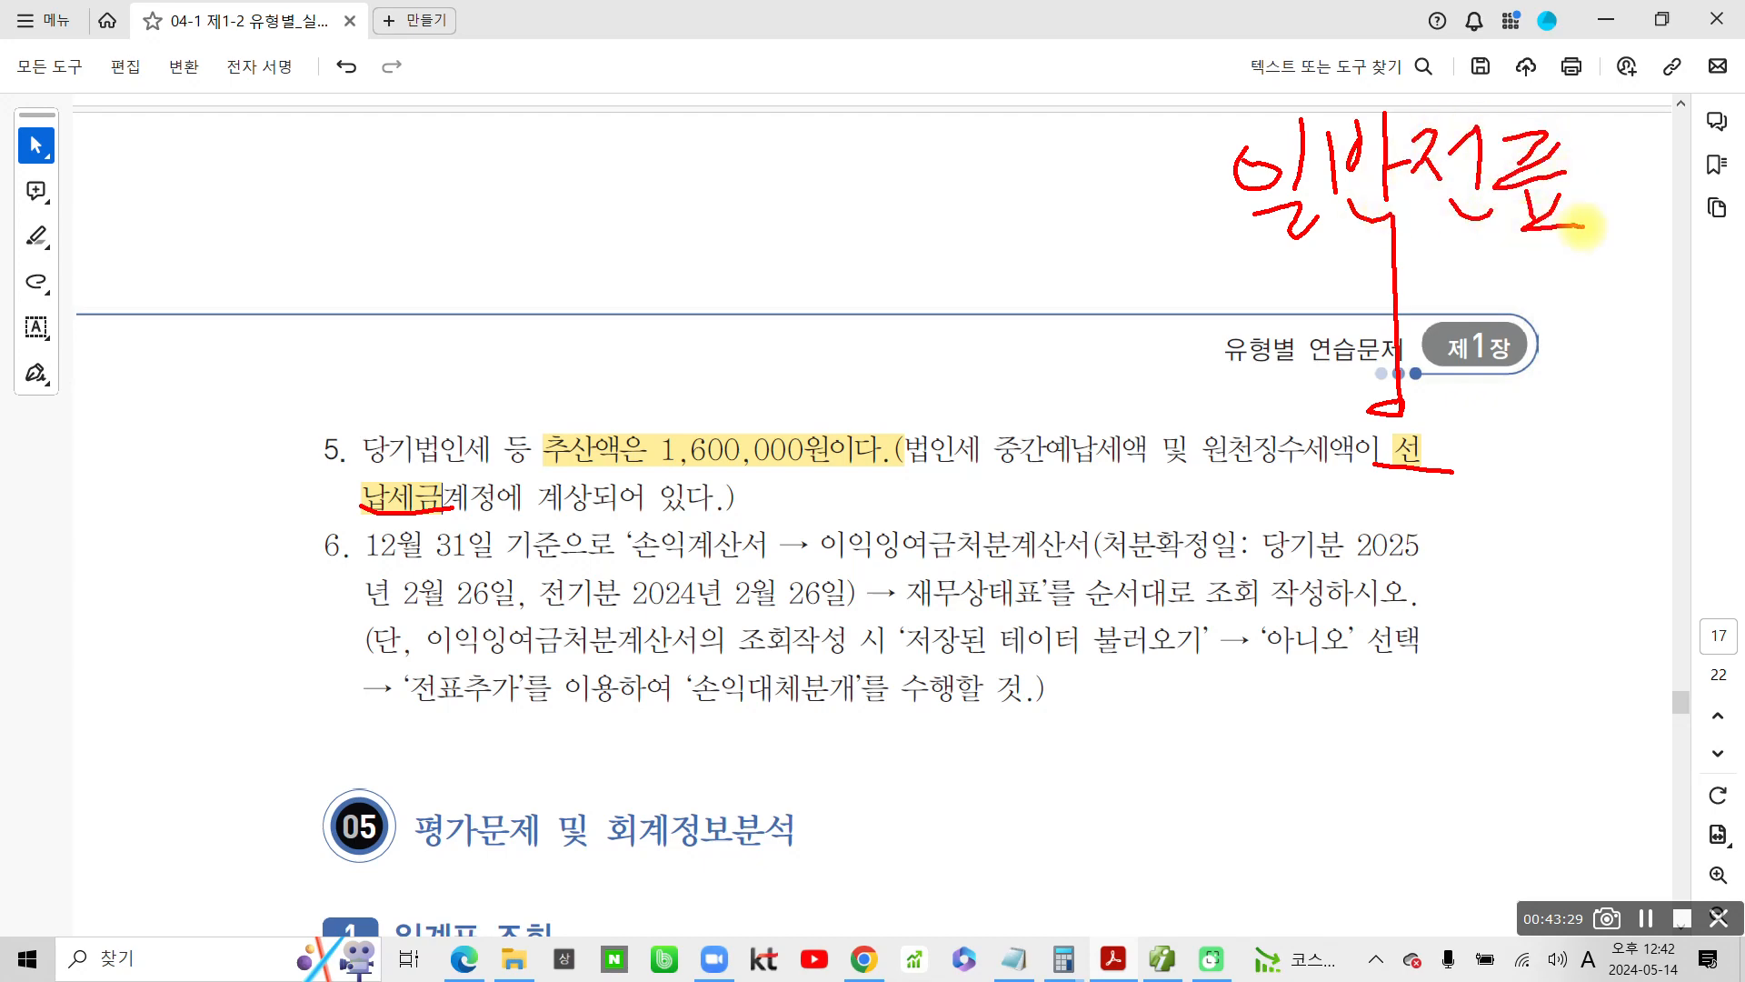
{"action": "mouse_move", "coordinate": [1148, 150]}
{"action": "left_mouse_down"}
{"action": "mouse_move", "coordinate": [1153, 193]}
{"action": "mouse_move", "coordinate": [1132, 128]}
{"action": "mouse_move", "coordinate": [1166, 231]}
{"action": "left_mouse_up"}
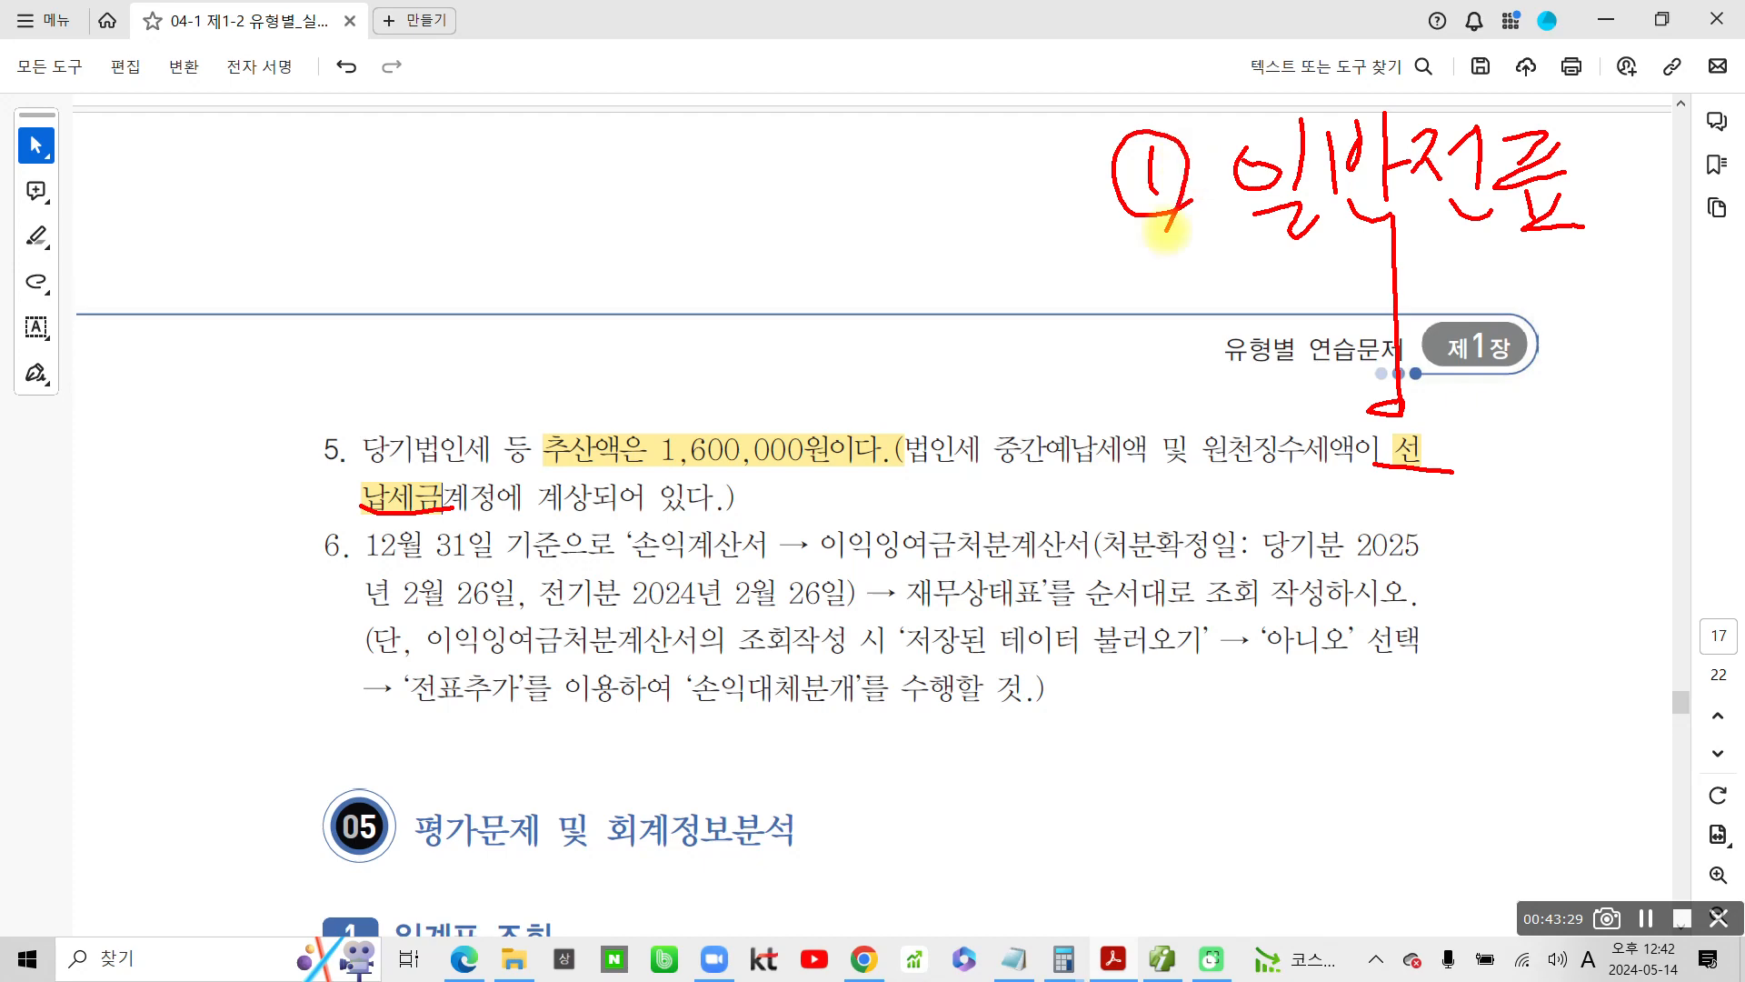
Circle the highlighted 추산액 amount in item 5, handwrite a circled label with an arrow to it, and underline 일반전표 with the screen pen
{"action": "mouse_move", "coordinate": [556, 468]}
{"action": "left_mouse_down"}
{"action": "mouse_move", "coordinate": [859, 455]}
{"action": "mouse_move", "coordinate": [779, 390]}
{"action": "mouse_move", "coordinate": [549, 481]}
{"action": "mouse_move", "coordinate": [585, 472]}
{"action": "left_mouse_up"}
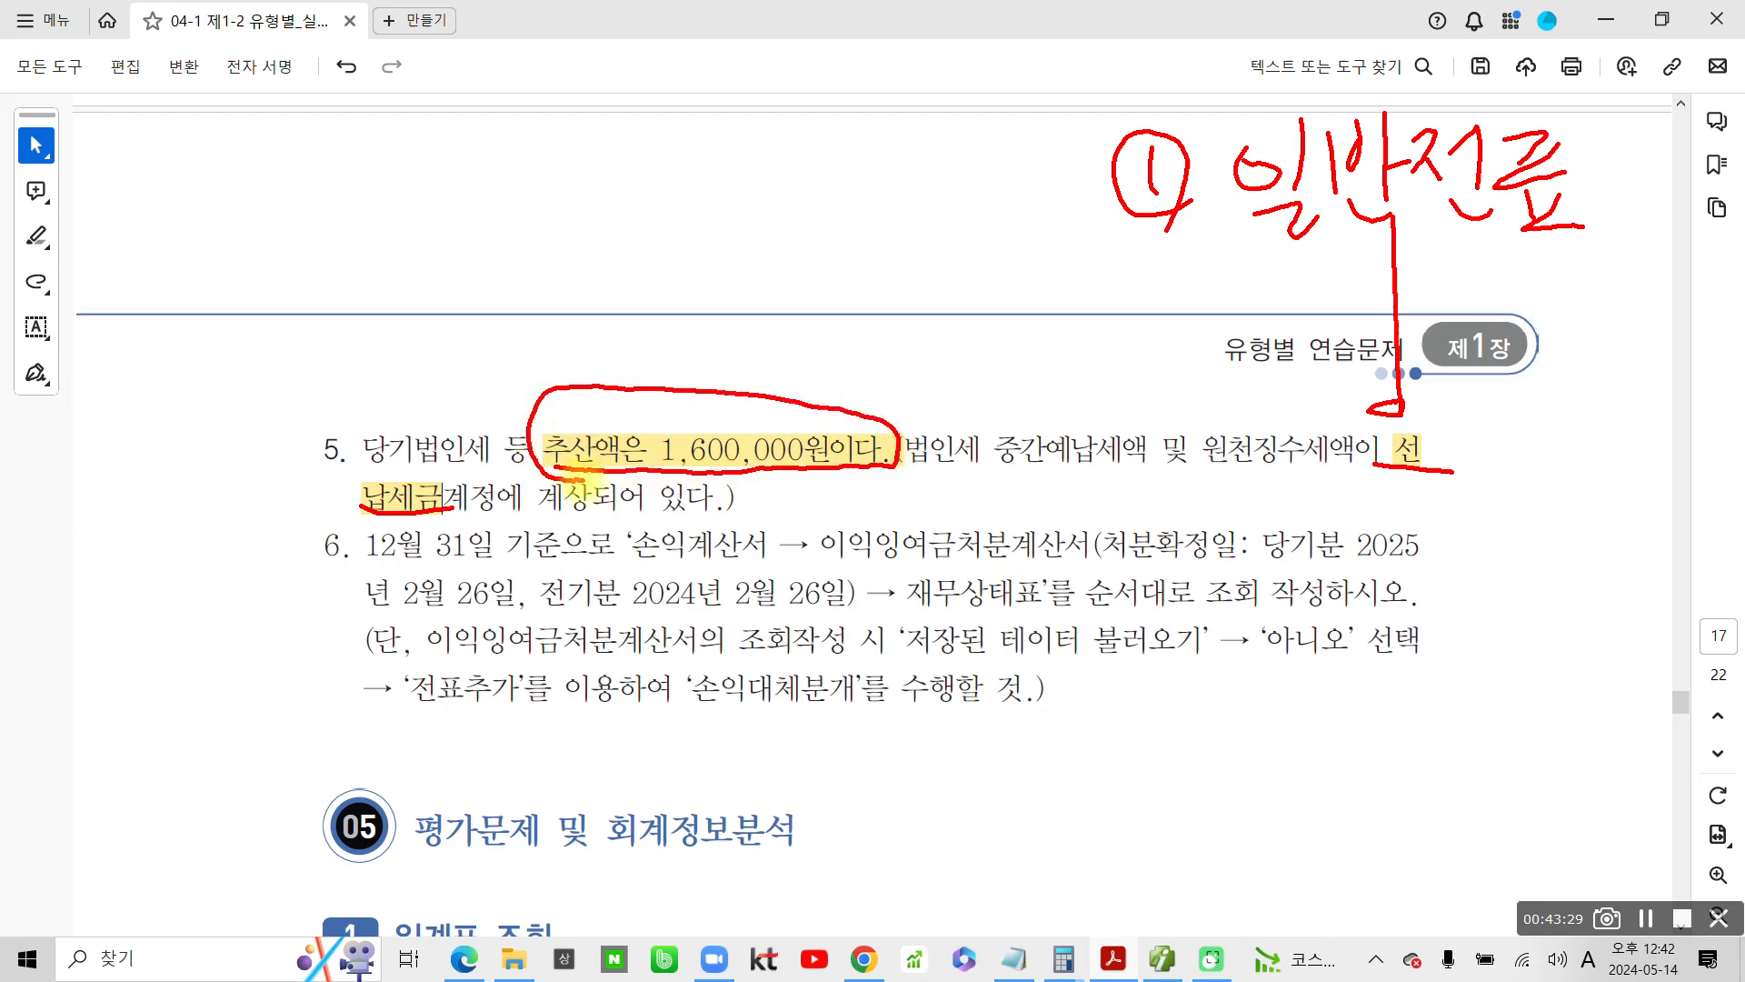
{"action": "left_click_drag", "start_coordinate": [904, 382], "coordinate": [1039, 329]}
{"action": "mouse_move", "coordinate": [919, 348]}
{"action": "left_mouse_down"}
{"action": "mouse_move", "coordinate": [898, 380]}
{"action": "mouse_move", "coordinate": [934, 395]}
{"action": "left_mouse_up"}
{"action": "mouse_move", "coordinate": [831, 242]}
{"action": "left_mouse_down"}
{"action": "mouse_move", "coordinate": [847, 291]}
{"action": "mouse_move", "coordinate": [847, 269]}
{"action": "mouse_move", "coordinate": [936, 268]}
{"action": "mouse_move", "coordinate": [954, 246]}
{"action": "mouse_move", "coordinate": [968, 296]}
{"action": "left_mouse_up"}
{"action": "left_click_drag", "start_coordinate": [982, 174], "coordinate": [1036, 260]}
{"action": "mouse_move", "coordinate": [1022, 195]}
{"action": "left_mouse_down"}
{"action": "mouse_move", "coordinate": [1005, 214]}
{"action": "mouse_move", "coordinate": [1009, 282]}
{"action": "left_mouse_up"}
{"action": "left_click_drag", "start_coordinate": [1264, 270], "coordinate": [1614, 260]}
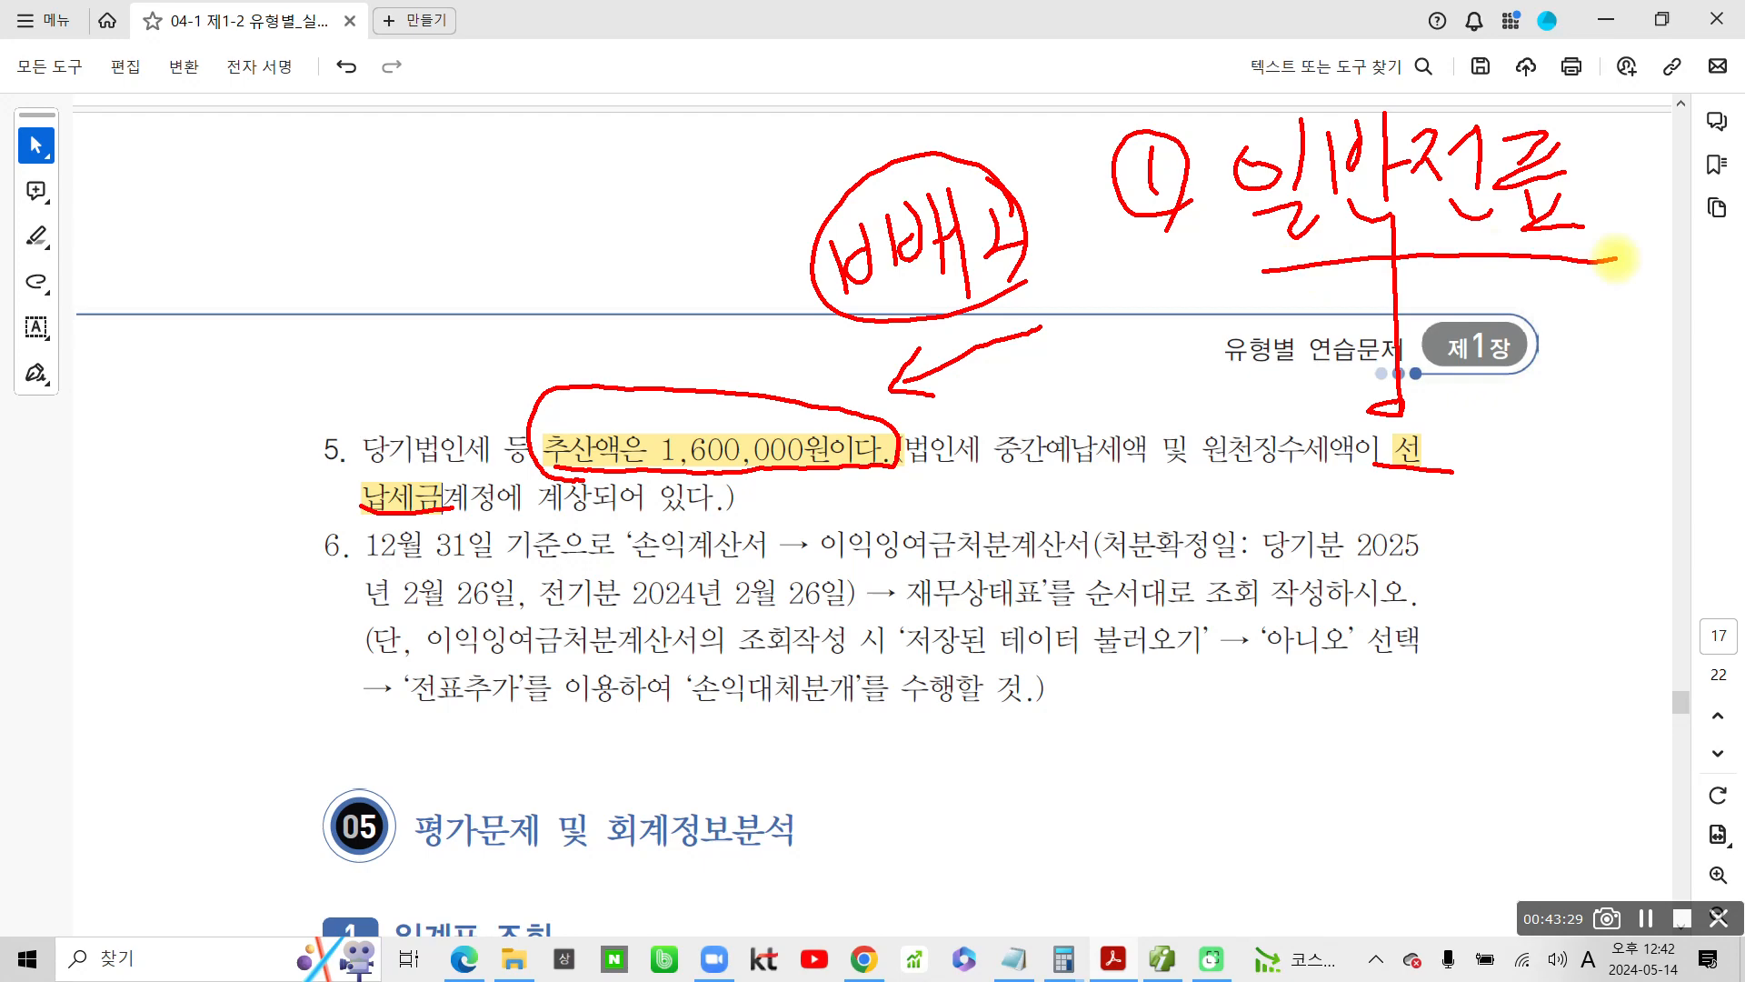
Redraw the arrowhead pointing to the 추산액 amount, underline the amount again, and clear all screen pen marks
{"action": "left_click_drag", "start_coordinate": [962, 361], "coordinate": [865, 400]}
{"action": "mouse_move", "coordinate": [905, 360]}
{"action": "left_mouse_down"}
{"action": "mouse_move", "coordinate": [900, 400]}
{"action": "mouse_move", "coordinate": [924, 401]}
{"action": "left_mouse_up"}
{"action": "left_click_drag", "start_coordinate": [515, 482], "coordinate": [880, 466]}
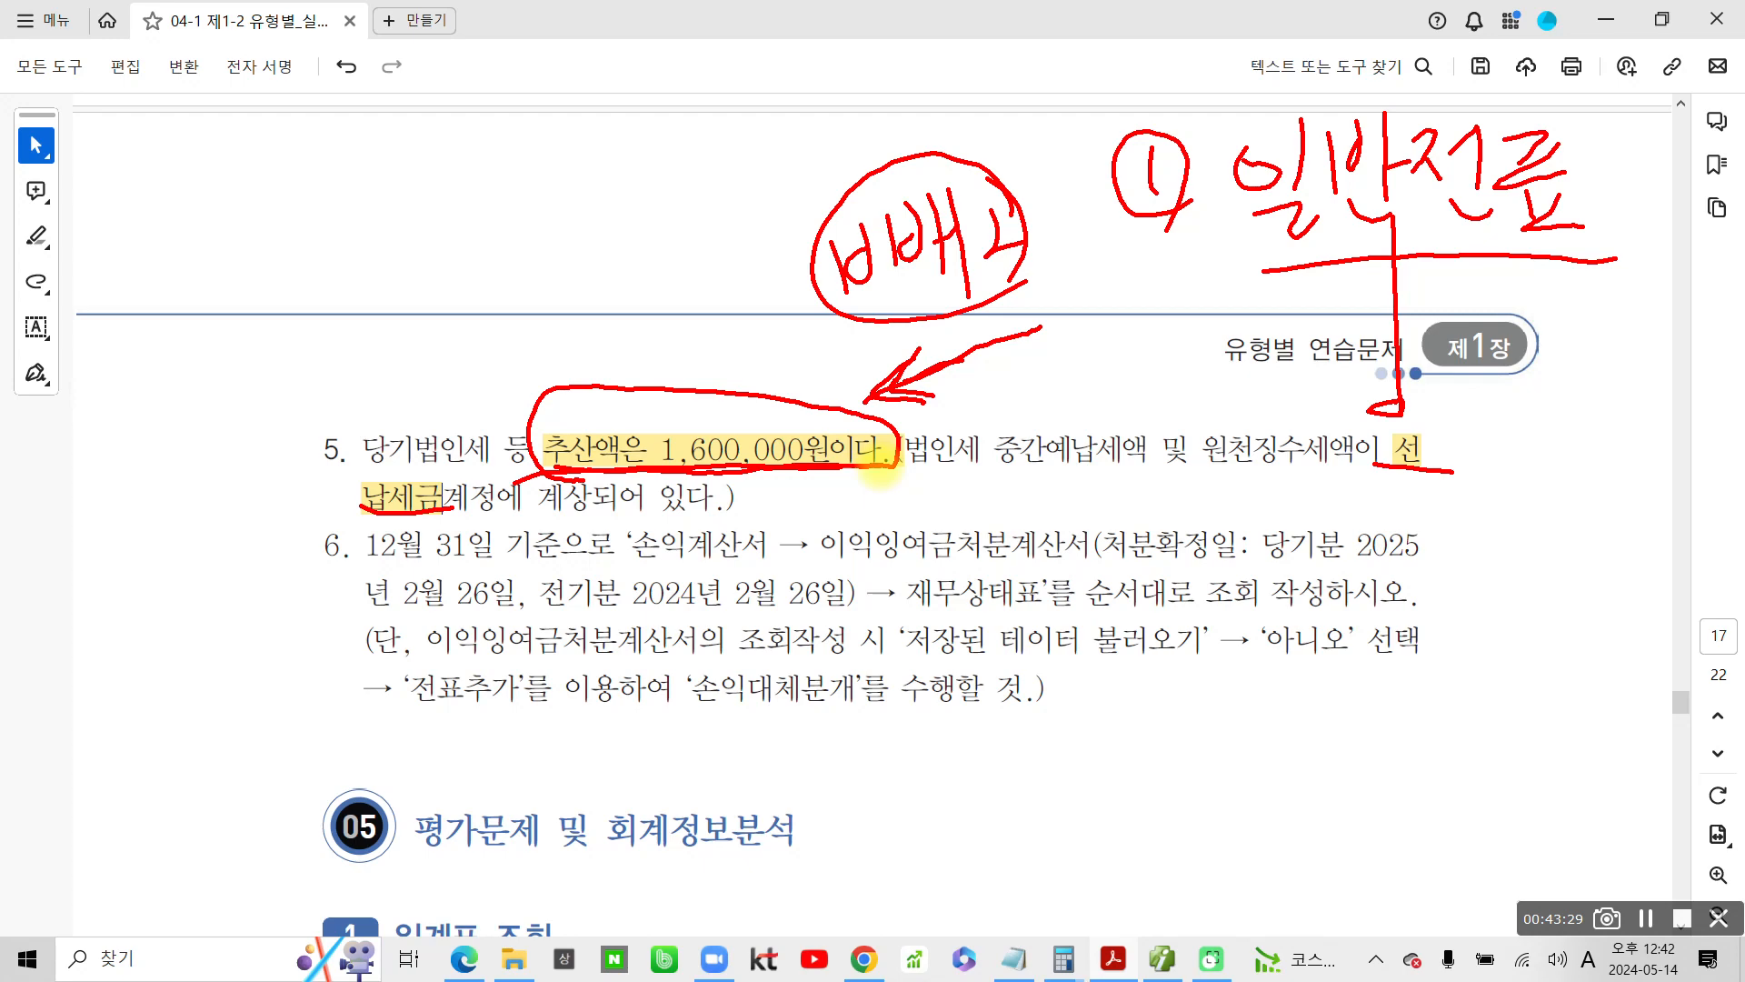
{"action": "key", "text": "Escape"}
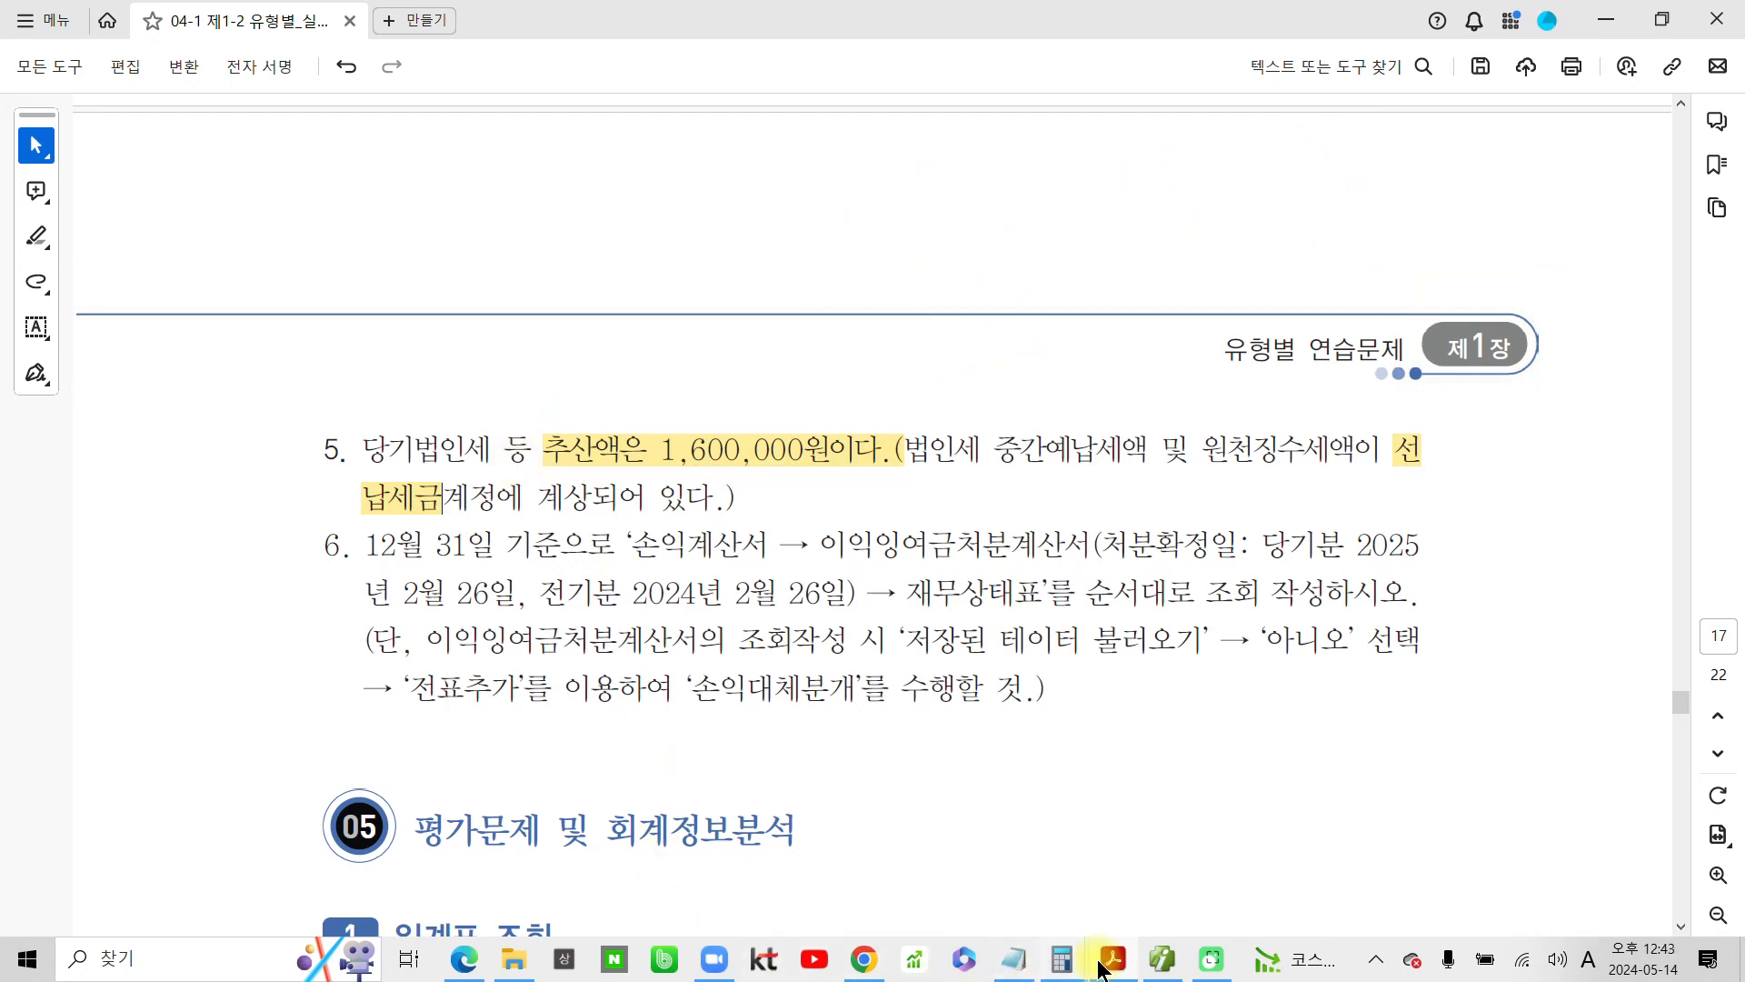
Switch to the accounting program's 합계잔액시산표, box the 당좌자산 accounts and 선납세금, and circle the 선납세금 debit balance
{"action": "left_click", "coordinate": [1163, 966]}
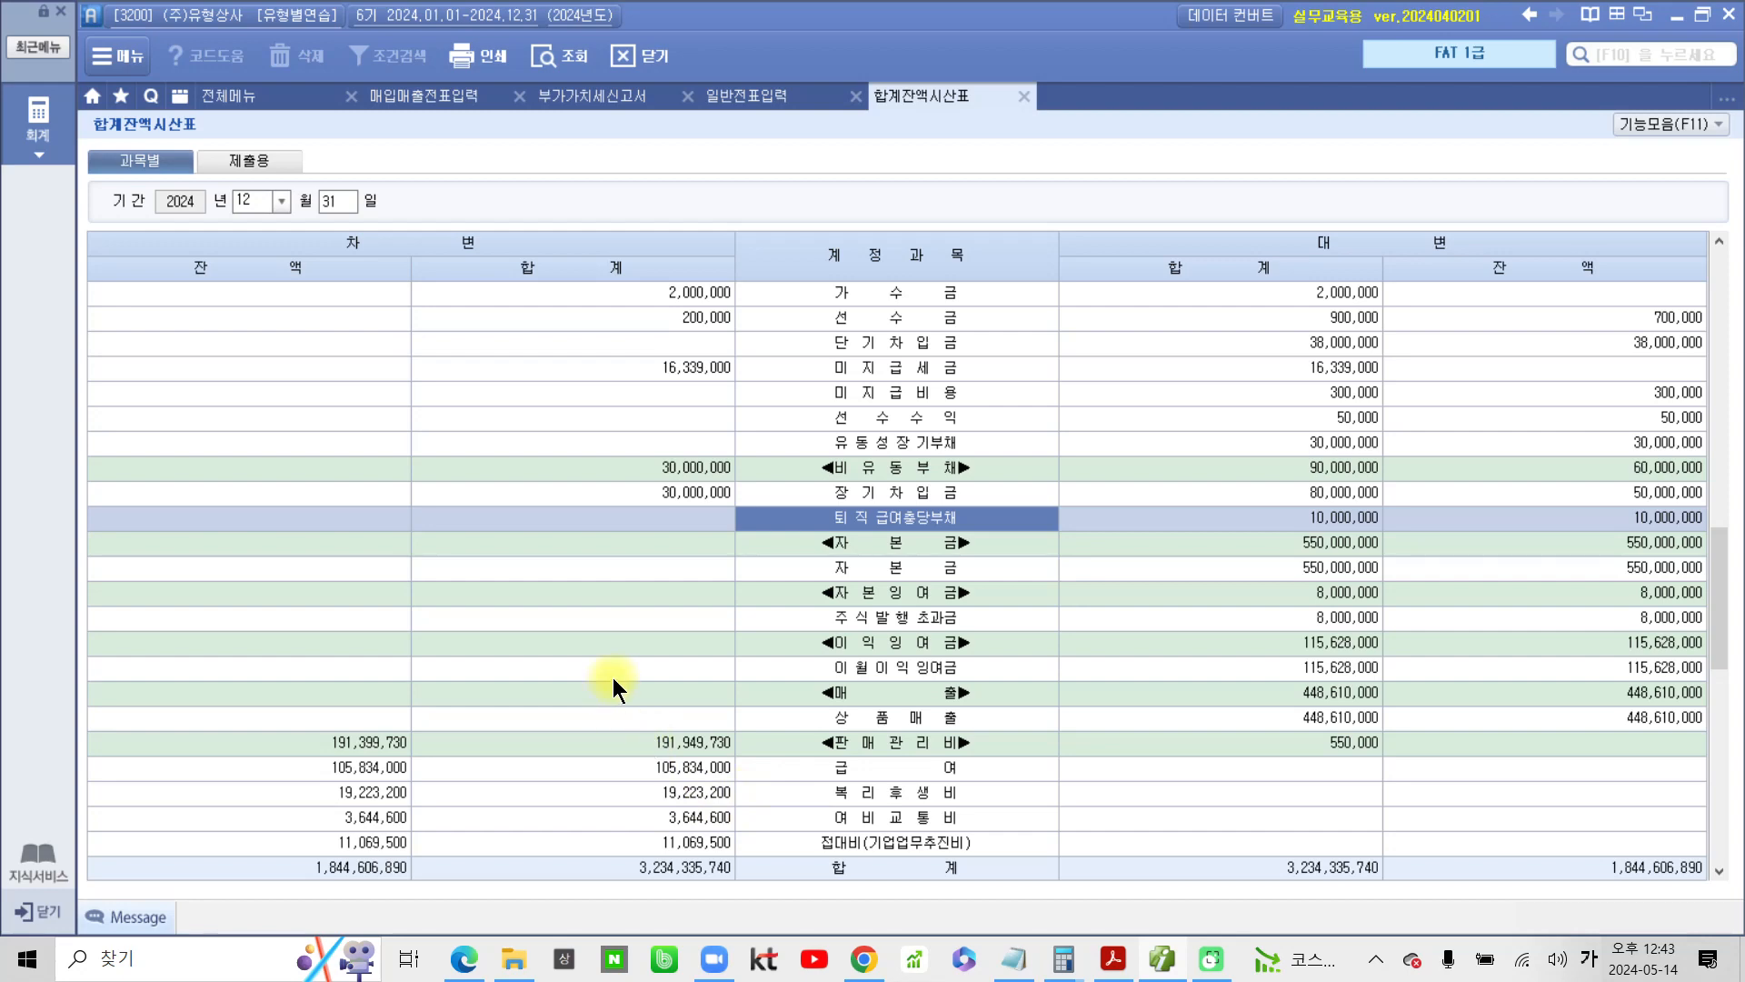
{"action": "scroll", "coordinate": [613, 686], "scroll_direction": "up", "scroll_amount": 10}
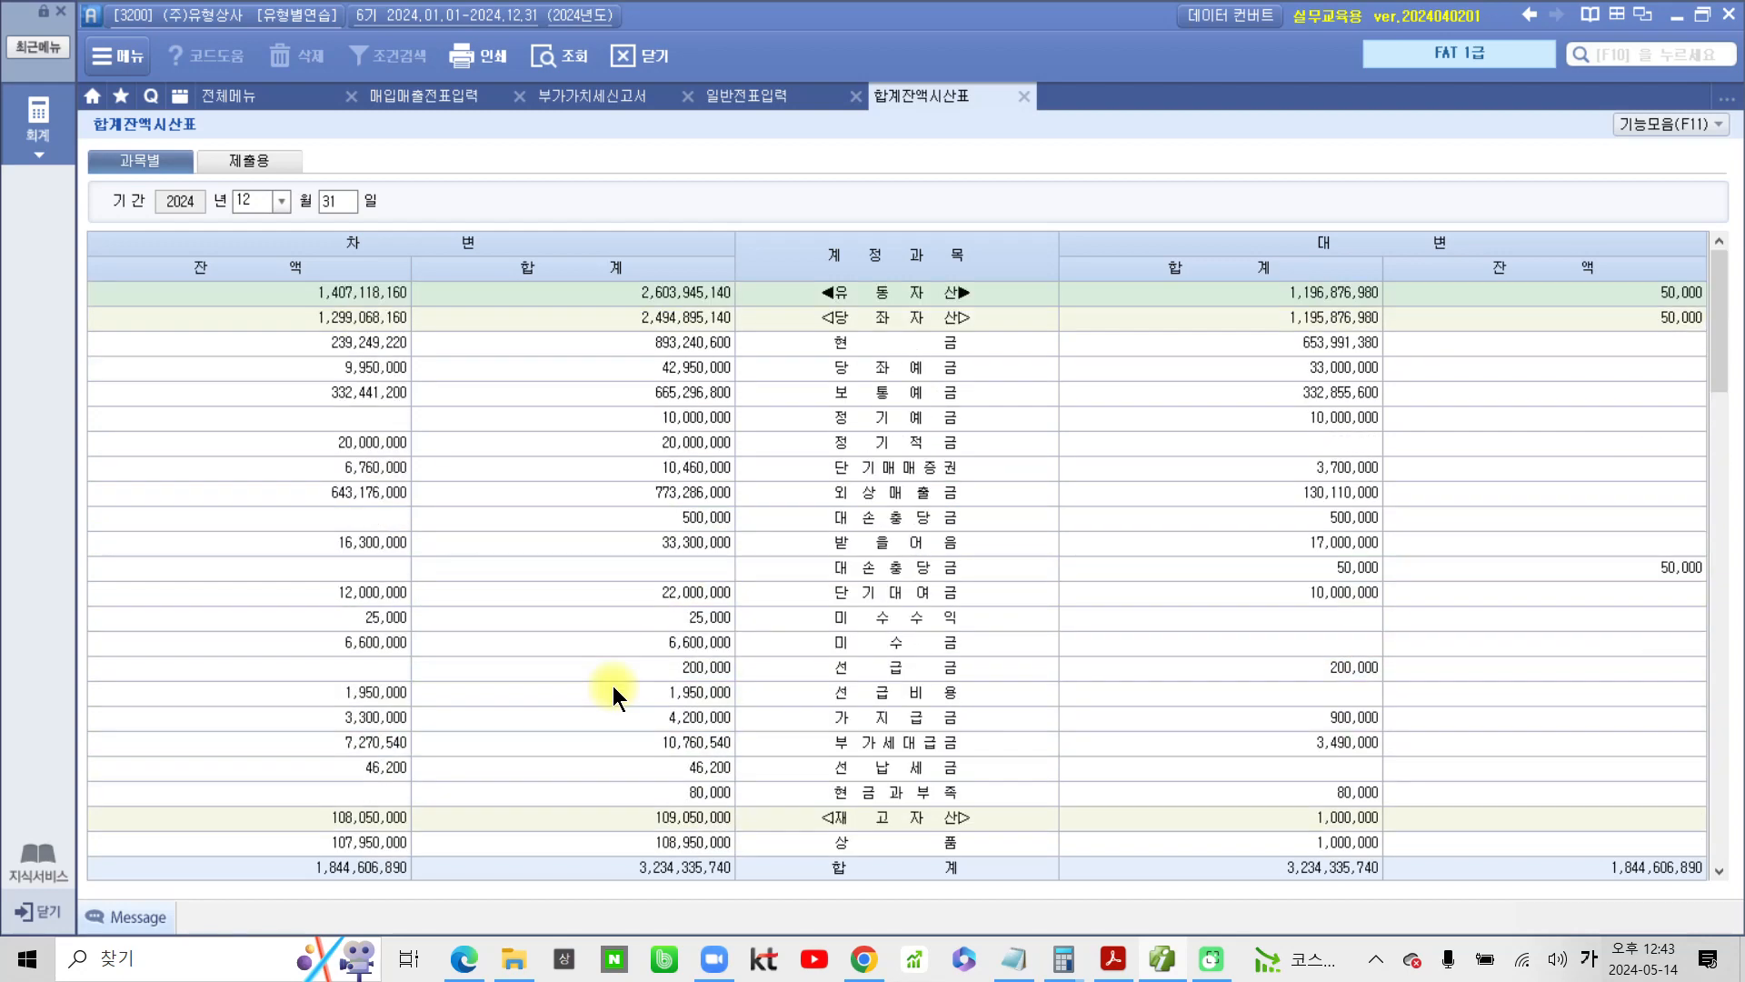
{"action": "mouse_move", "coordinate": [780, 304]}
{"action": "left_mouse_down"}
{"action": "mouse_move", "coordinate": [994, 694]}
{"action": "mouse_move", "coordinate": [1028, 815]}
{"action": "left_mouse_up"}
{"action": "left_click_drag", "start_coordinate": [813, 753], "coordinate": [982, 784]}
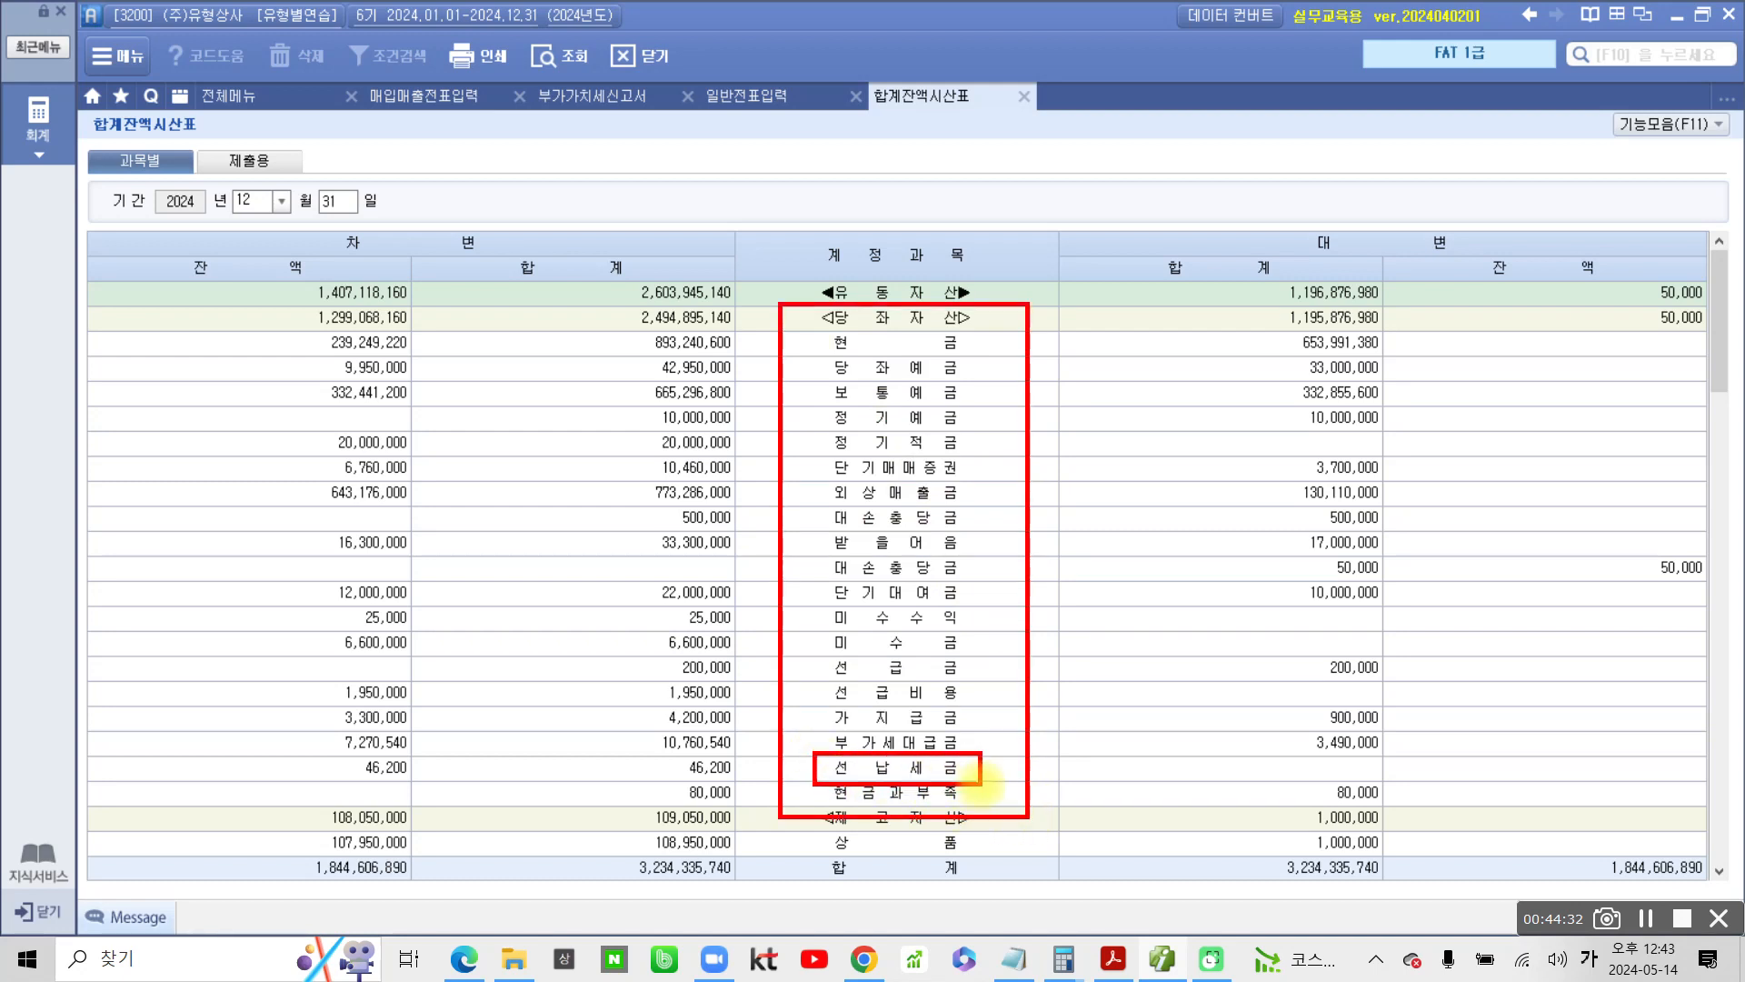
{"action": "mouse_move", "coordinate": [303, 750]}
{"action": "left_mouse_down"}
{"action": "mouse_move", "coordinate": [314, 798]}
{"action": "mouse_move", "coordinate": [426, 784]}
{"action": "mouse_move", "coordinate": [405, 751]}
{"action": "mouse_move", "coordinate": [303, 751]}
{"action": "left_mouse_up"}
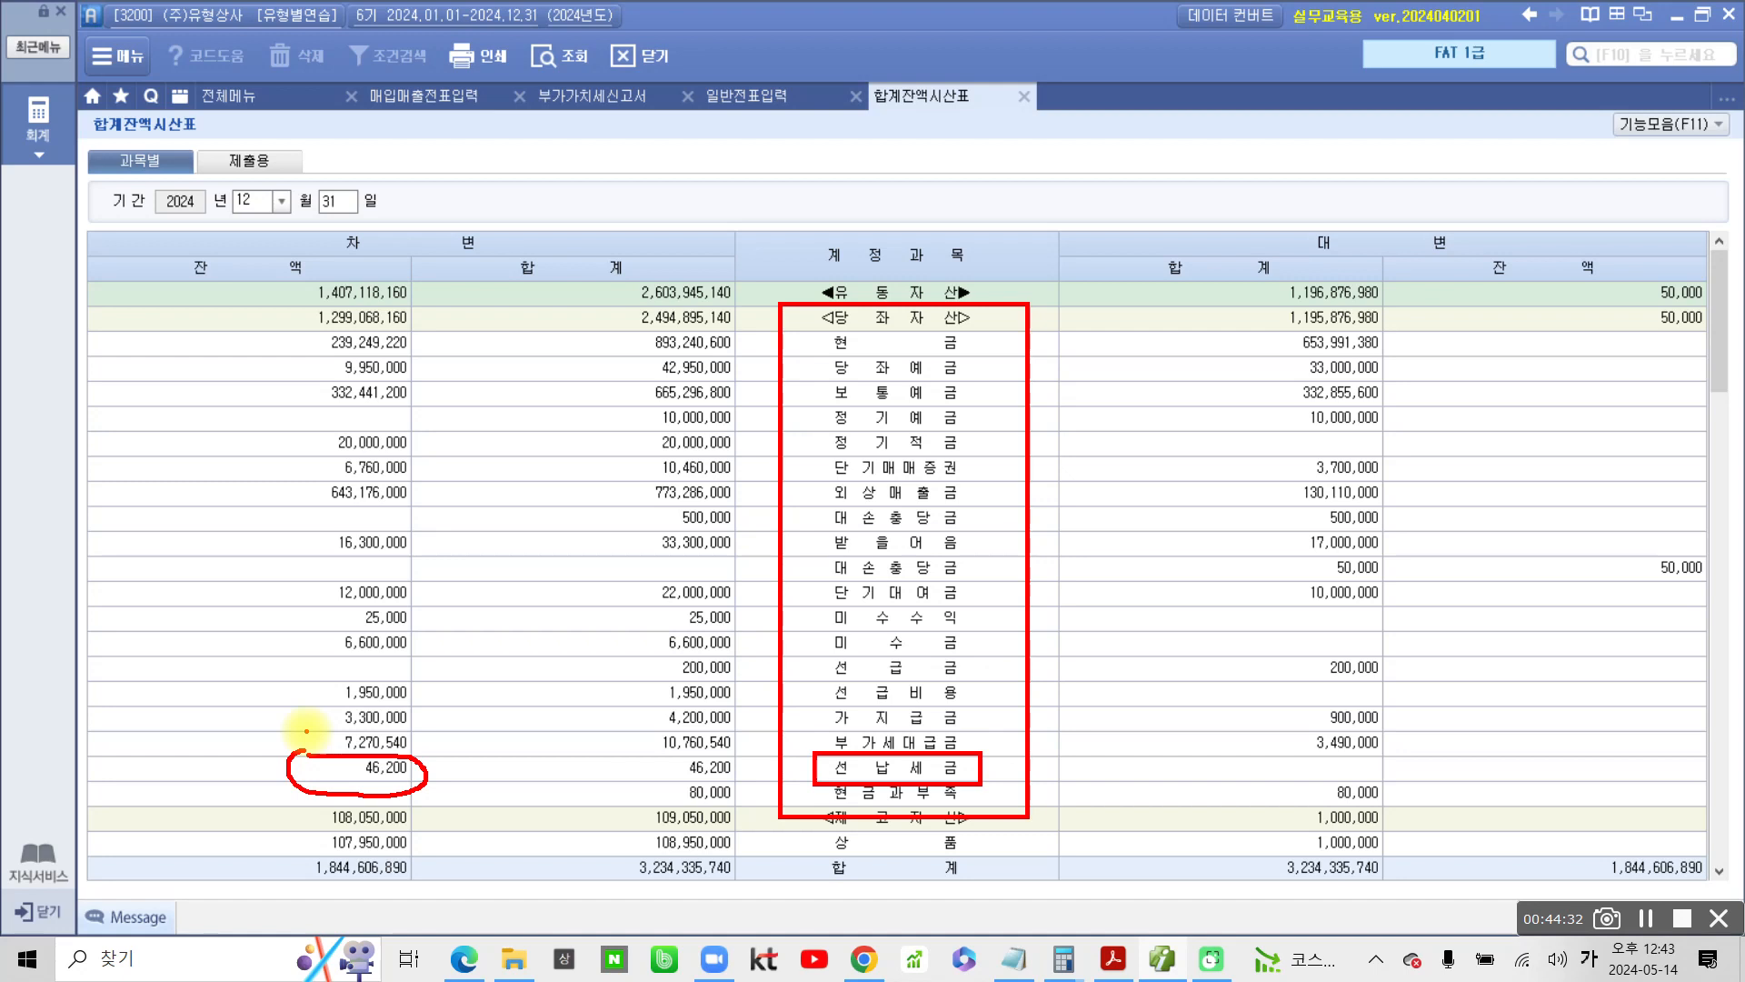
Handwrite 대) in blue in front of the boxed 선납세금 account with the screen pen
{"action": "mouse_move", "coordinate": [698, 743]}
{"action": "left_mouse_down"}
{"action": "mouse_move", "coordinate": [744, 742]}
{"action": "mouse_move", "coordinate": [714, 785]}
{"action": "mouse_move", "coordinate": [739, 780]}
{"action": "left_mouse_up"}
{"action": "mouse_move", "coordinate": [748, 735]}
{"action": "left_mouse_down"}
{"action": "mouse_move", "coordinate": [737, 793]}
{"action": "mouse_move", "coordinate": [765, 745]}
{"action": "mouse_move", "coordinate": [763, 789]}
{"action": "left_mouse_up"}
{"action": "mouse_move", "coordinate": [757, 702]}
{"action": "left_mouse_down"}
{"action": "mouse_move", "coordinate": [789, 768]}
{"action": "mouse_move", "coordinate": [747, 836]}
{"action": "left_mouse_up"}
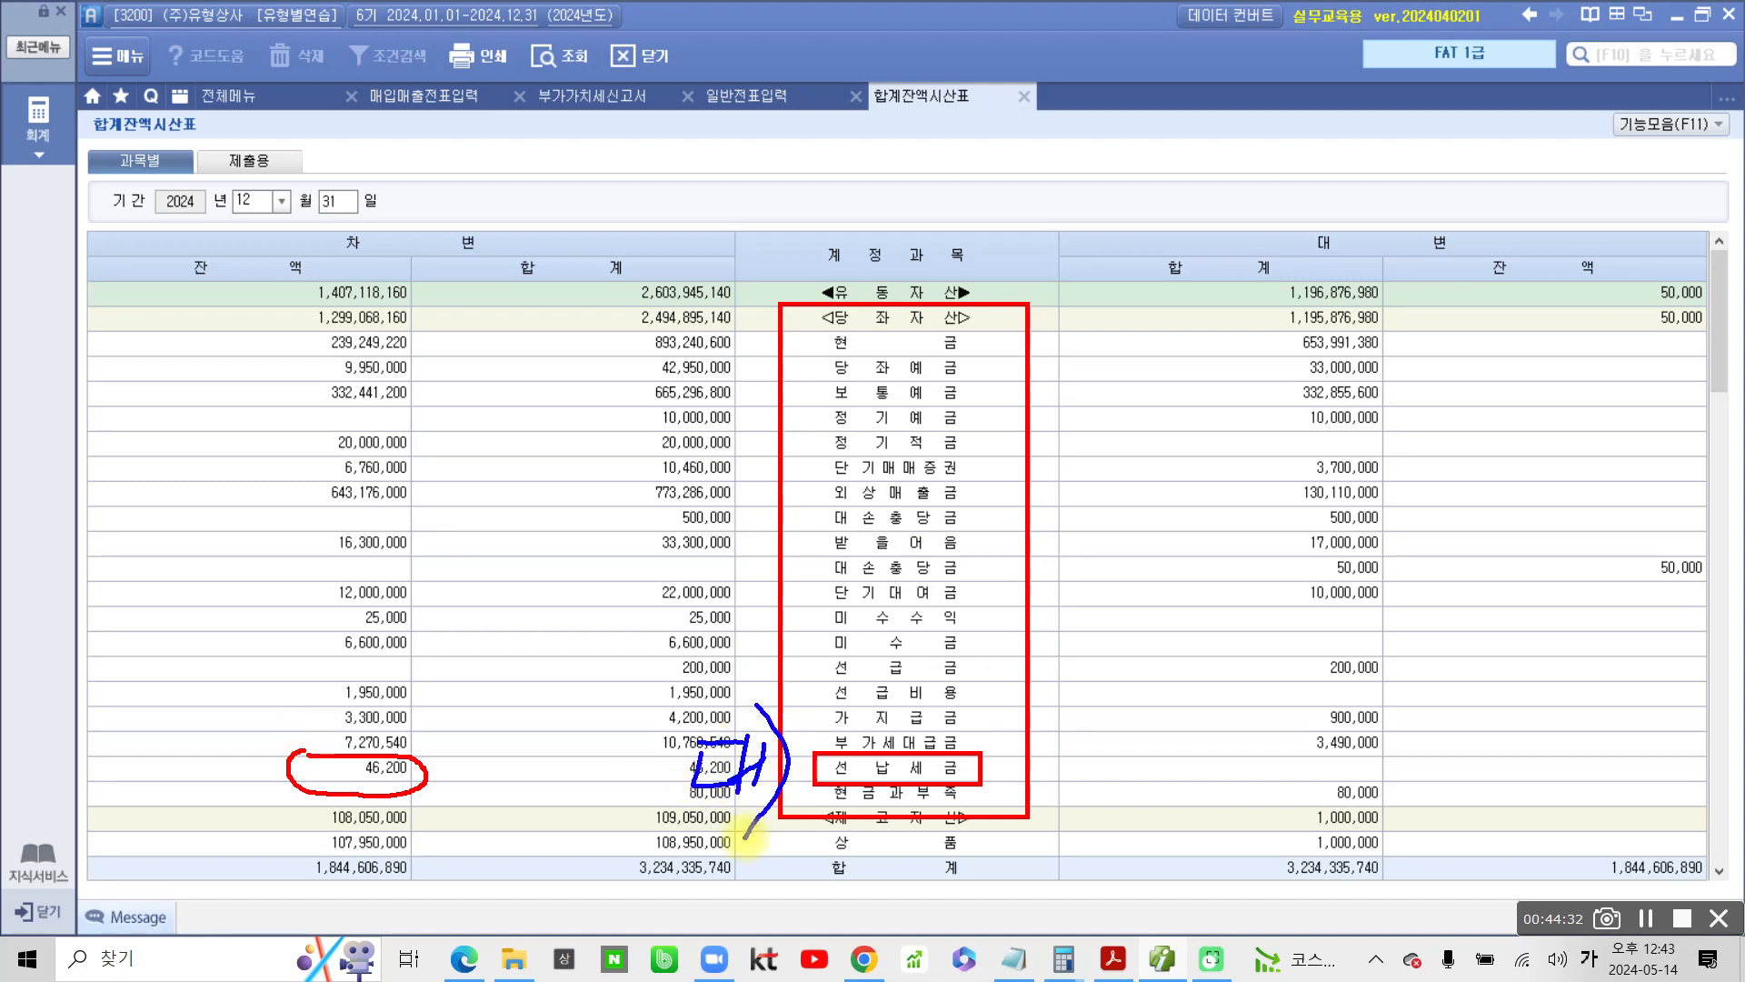
Handwrite 차) 법인세 in blue above the 대) note, underline the circled 선납세금 balance, and clear the screen pen marks
{"action": "left_click_drag", "start_coordinate": [504, 543], "coordinate": [523, 567]}
{"action": "mouse_move", "coordinate": [488, 603]}
{"action": "left_mouse_down"}
{"action": "mouse_move", "coordinate": [535, 596]}
{"action": "mouse_move", "coordinate": [492, 636]}
{"action": "left_mouse_up"}
{"action": "left_click_drag", "start_coordinate": [523, 627], "coordinate": [544, 644]}
{"action": "left_click_drag", "start_coordinate": [544, 566], "coordinate": [545, 655]}
{"action": "left_click_drag", "start_coordinate": [542, 627], "coordinate": [566, 618]}
{"action": "left_click_drag", "start_coordinate": [568, 556], "coordinate": [547, 677]}
{"action": "left_click_drag", "start_coordinate": [634, 554], "coordinate": [627, 609]}
{"action": "mouse_move", "coordinate": [660, 542]}
{"action": "left_mouse_down"}
{"action": "mouse_move", "coordinate": [647, 607]}
{"action": "mouse_move", "coordinate": [687, 636]}
{"action": "mouse_move", "coordinate": [691, 677]}
{"action": "left_mouse_up"}
{"action": "mouse_move", "coordinate": [732, 573]}
{"action": "left_mouse_down"}
{"action": "mouse_move", "coordinate": [718, 604]}
{"action": "mouse_move", "coordinate": [732, 577]}
{"action": "left_mouse_up"}
{"action": "mouse_move", "coordinate": [769, 566]}
{"action": "left_mouse_down"}
{"action": "mouse_move", "coordinate": [762, 626]}
{"action": "mouse_move", "coordinate": [778, 641]}
{"action": "left_mouse_up"}
{"action": "mouse_move", "coordinate": [804, 583]}
{"action": "left_mouse_down"}
{"action": "mouse_move", "coordinate": [783, 632]}
{"action": "mouse_move", "coordinate": [806, 636]}
{"action": "mouse_move", "coordinate": [829, 604]}
{"action": "left_mouse_up"}
{"action": "left_click_drag", "start_coordinate": [826, 586], "coordinate": [823, 641]}
{"action": "left_click_drag", "start_coordinate": [845, 575], "coordinate": [838, 644]}
{"action": "left_click_drag", "start_coordinate": [318, 812], "coordinate": [471, 793]}
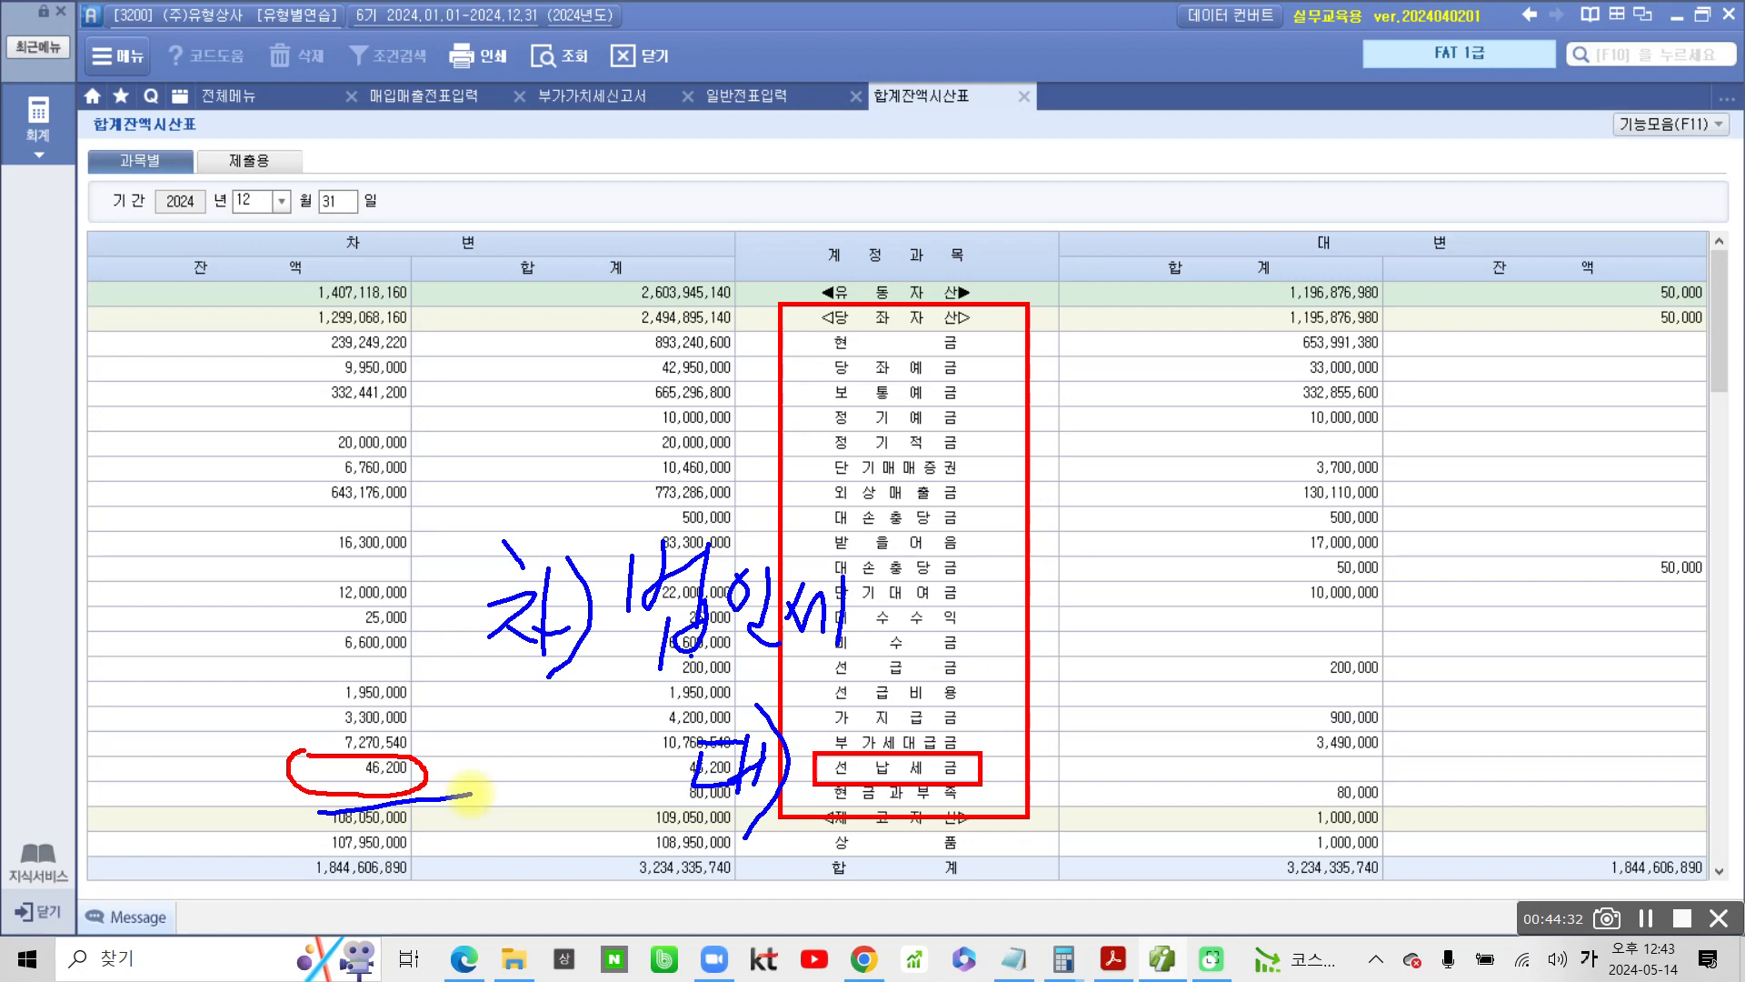
{"action": "key", "text": "Escape"}
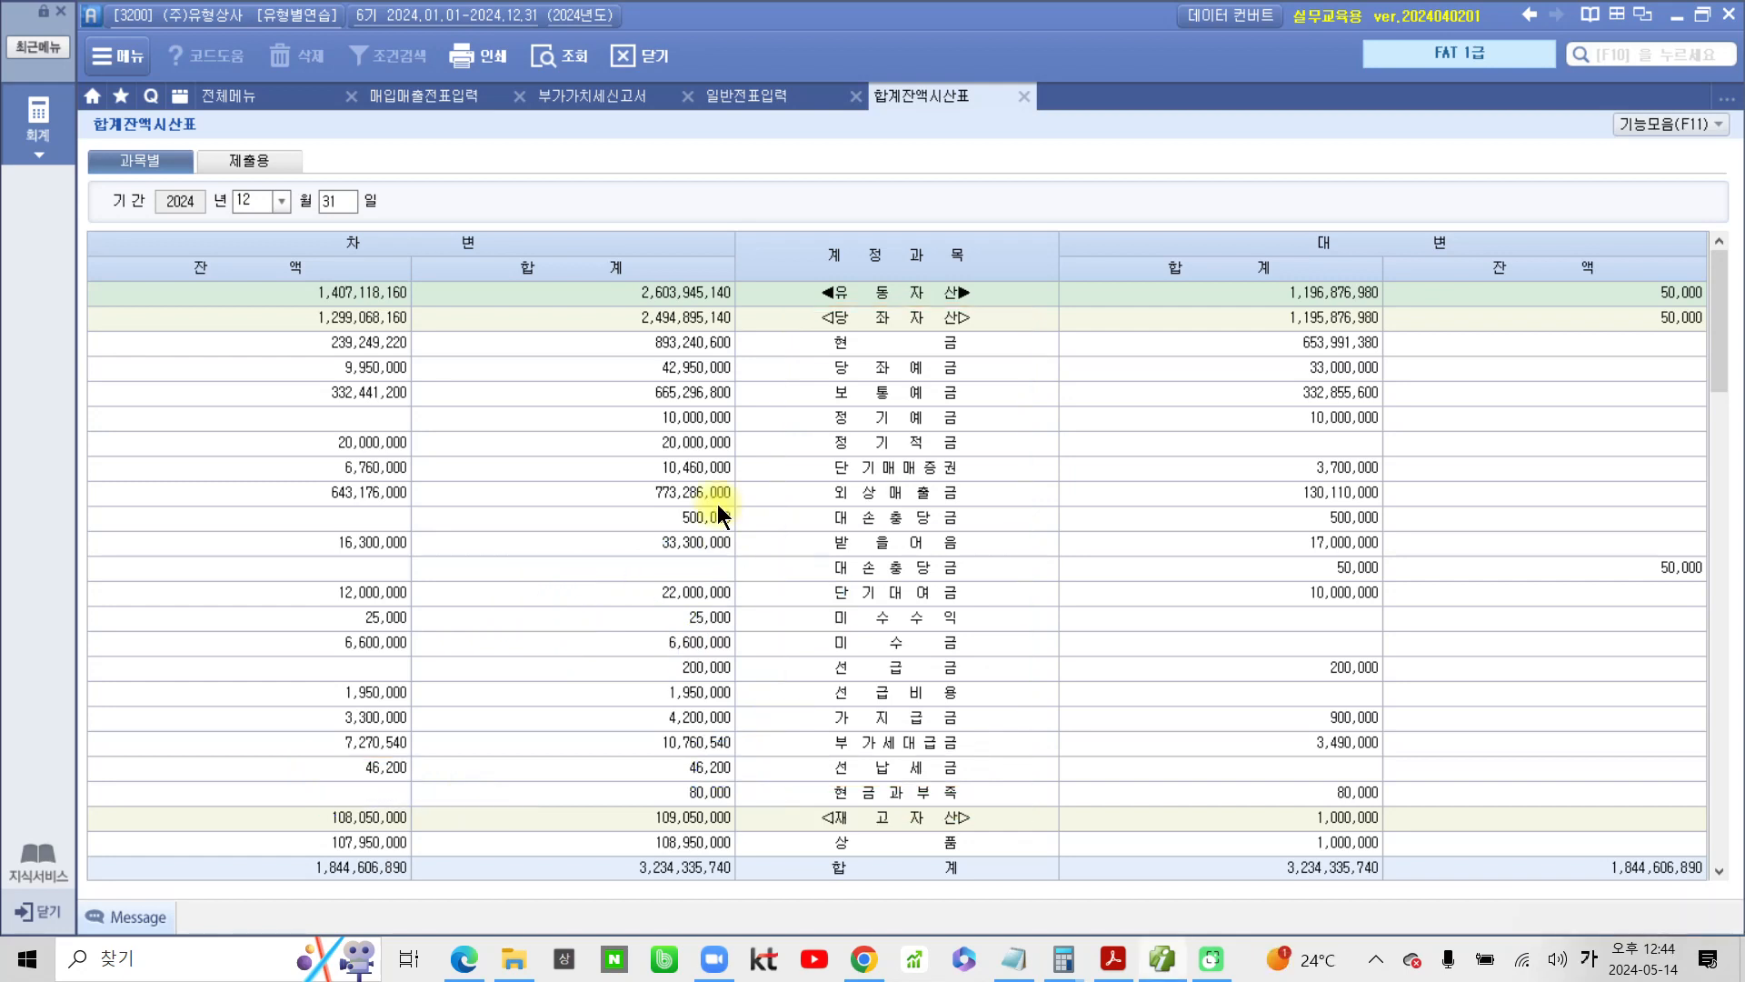
Mark the 선납세금 debit balance in the trial balance and check item 5 in the PDF against it
{"action": "left_click", "coordinate": [391, 769]}
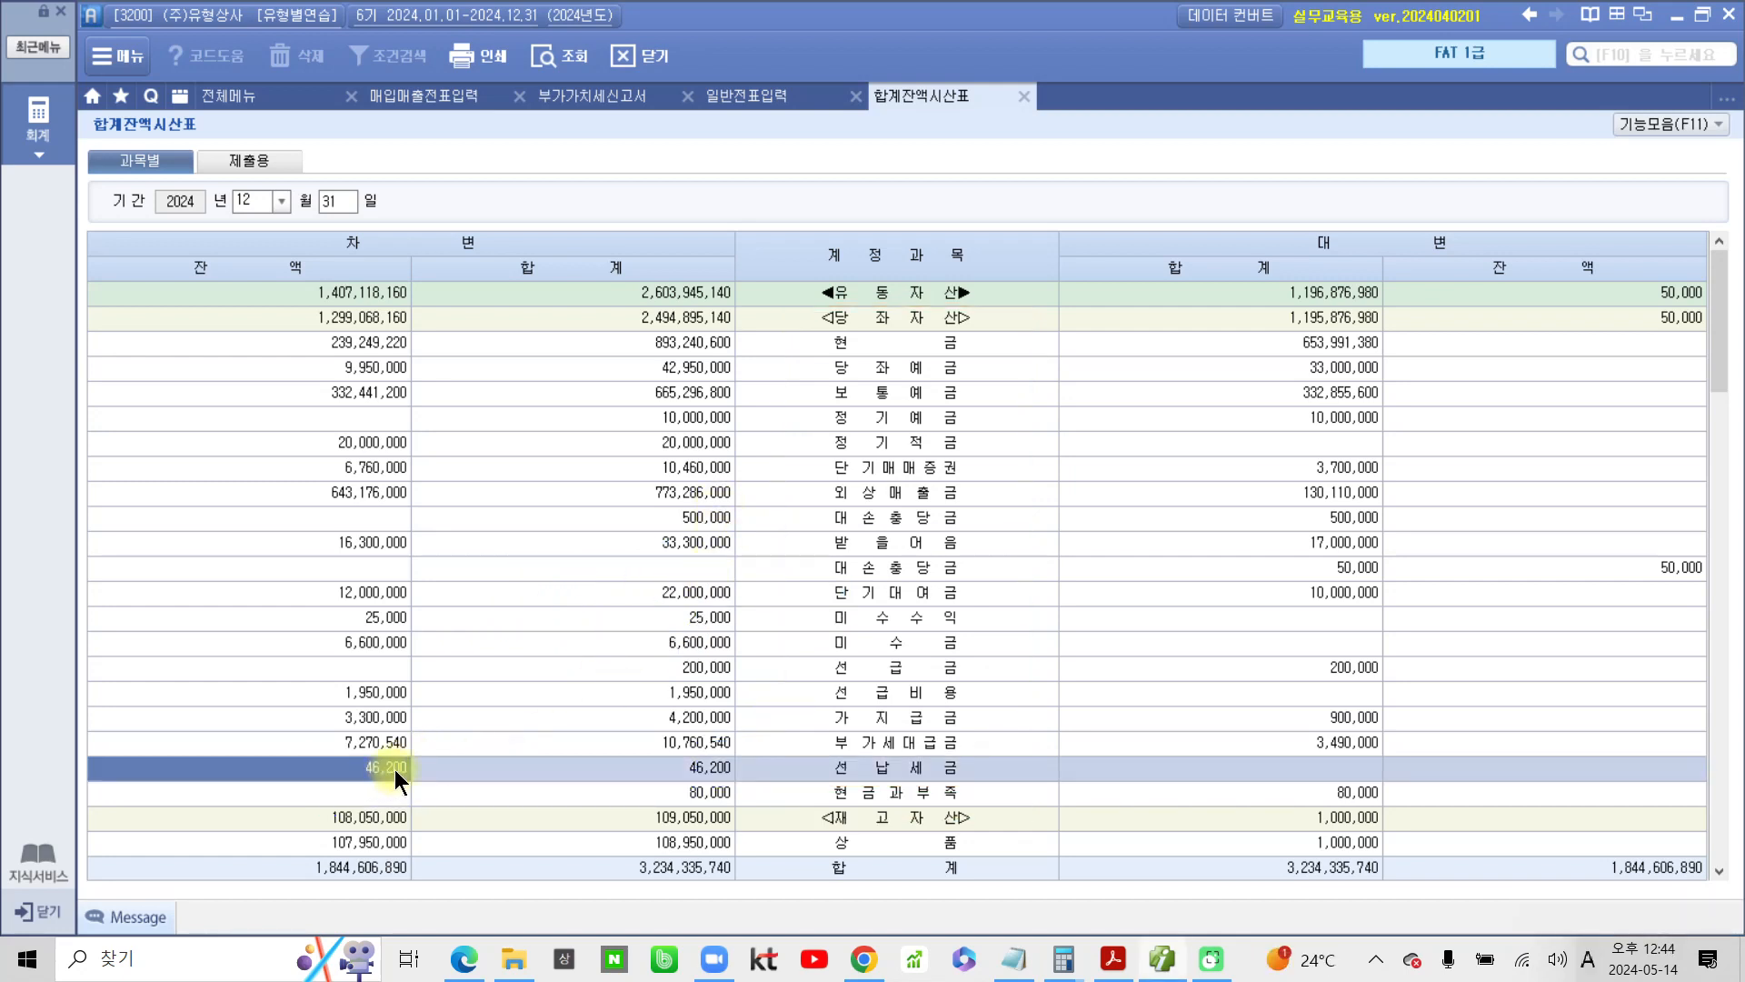
{"action": "left_click", "coordinate": [1112, 959]}
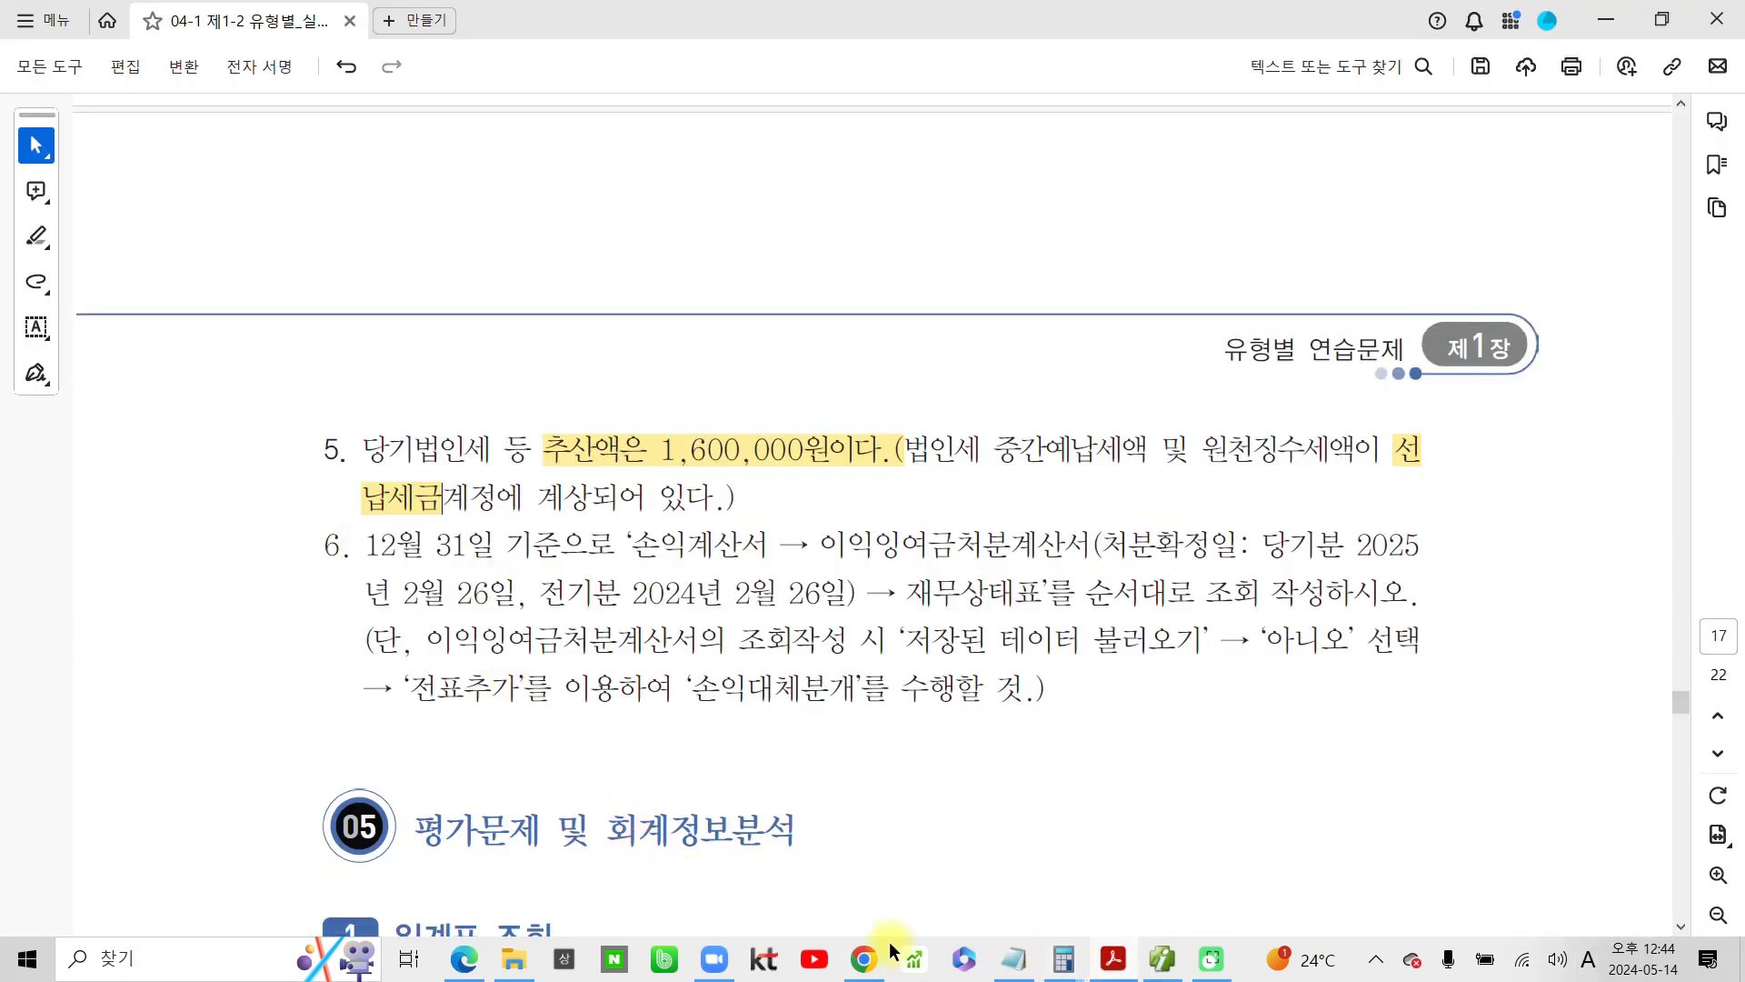
{"action": "left_click", "coordinate": [1163, 959]}
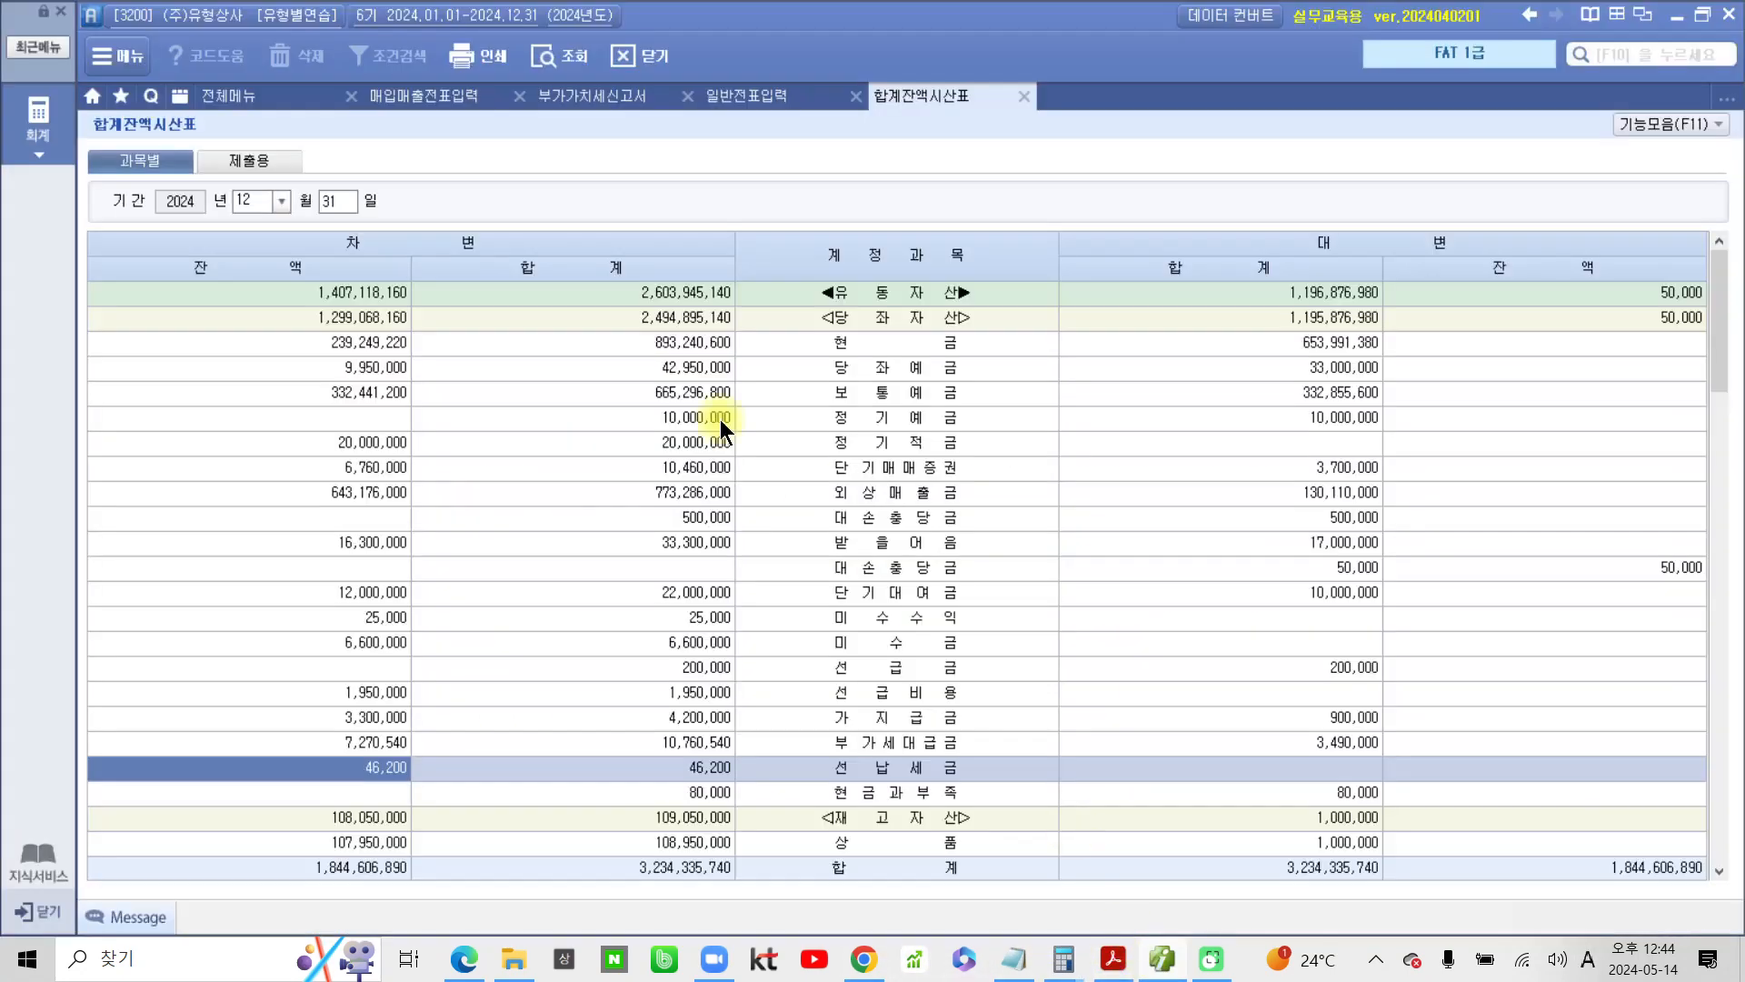
Start a new 차변 line dated 12/31 in 일반전표입력 with account 998 법인세등, looked up by 법인
{"action": "left_click", "coordinate": [743, 98]}
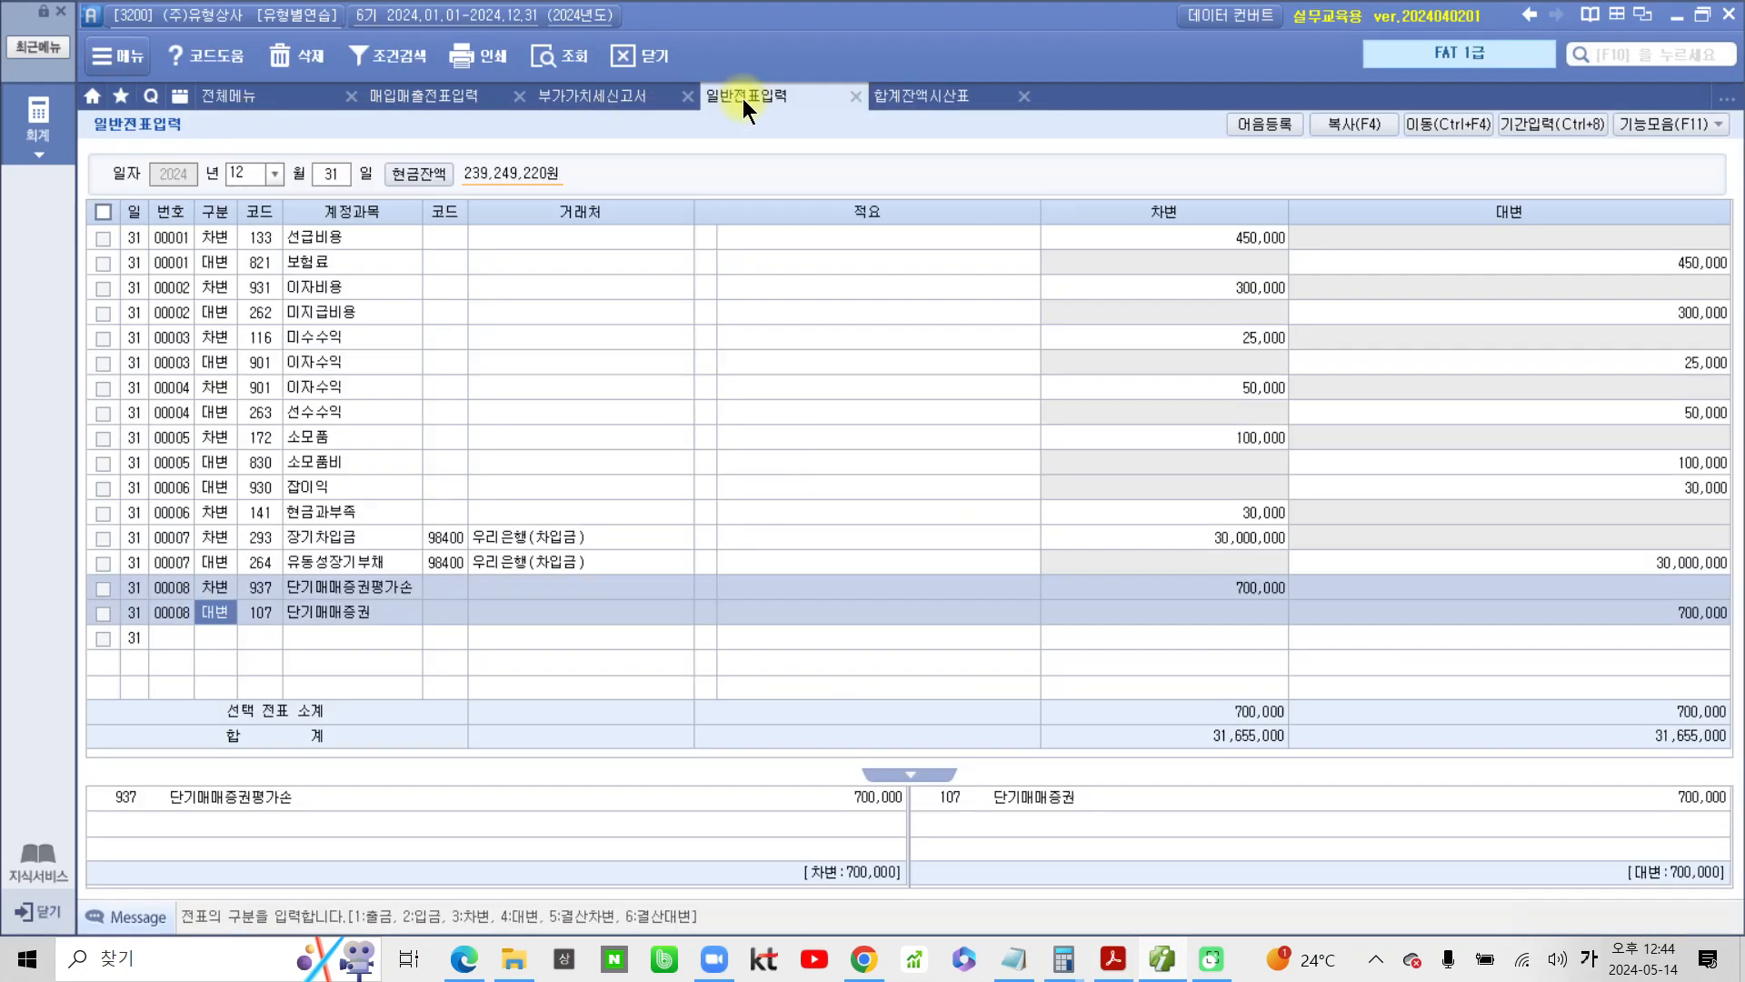
{"action": "left_click", "coordinate": [219, 636]}
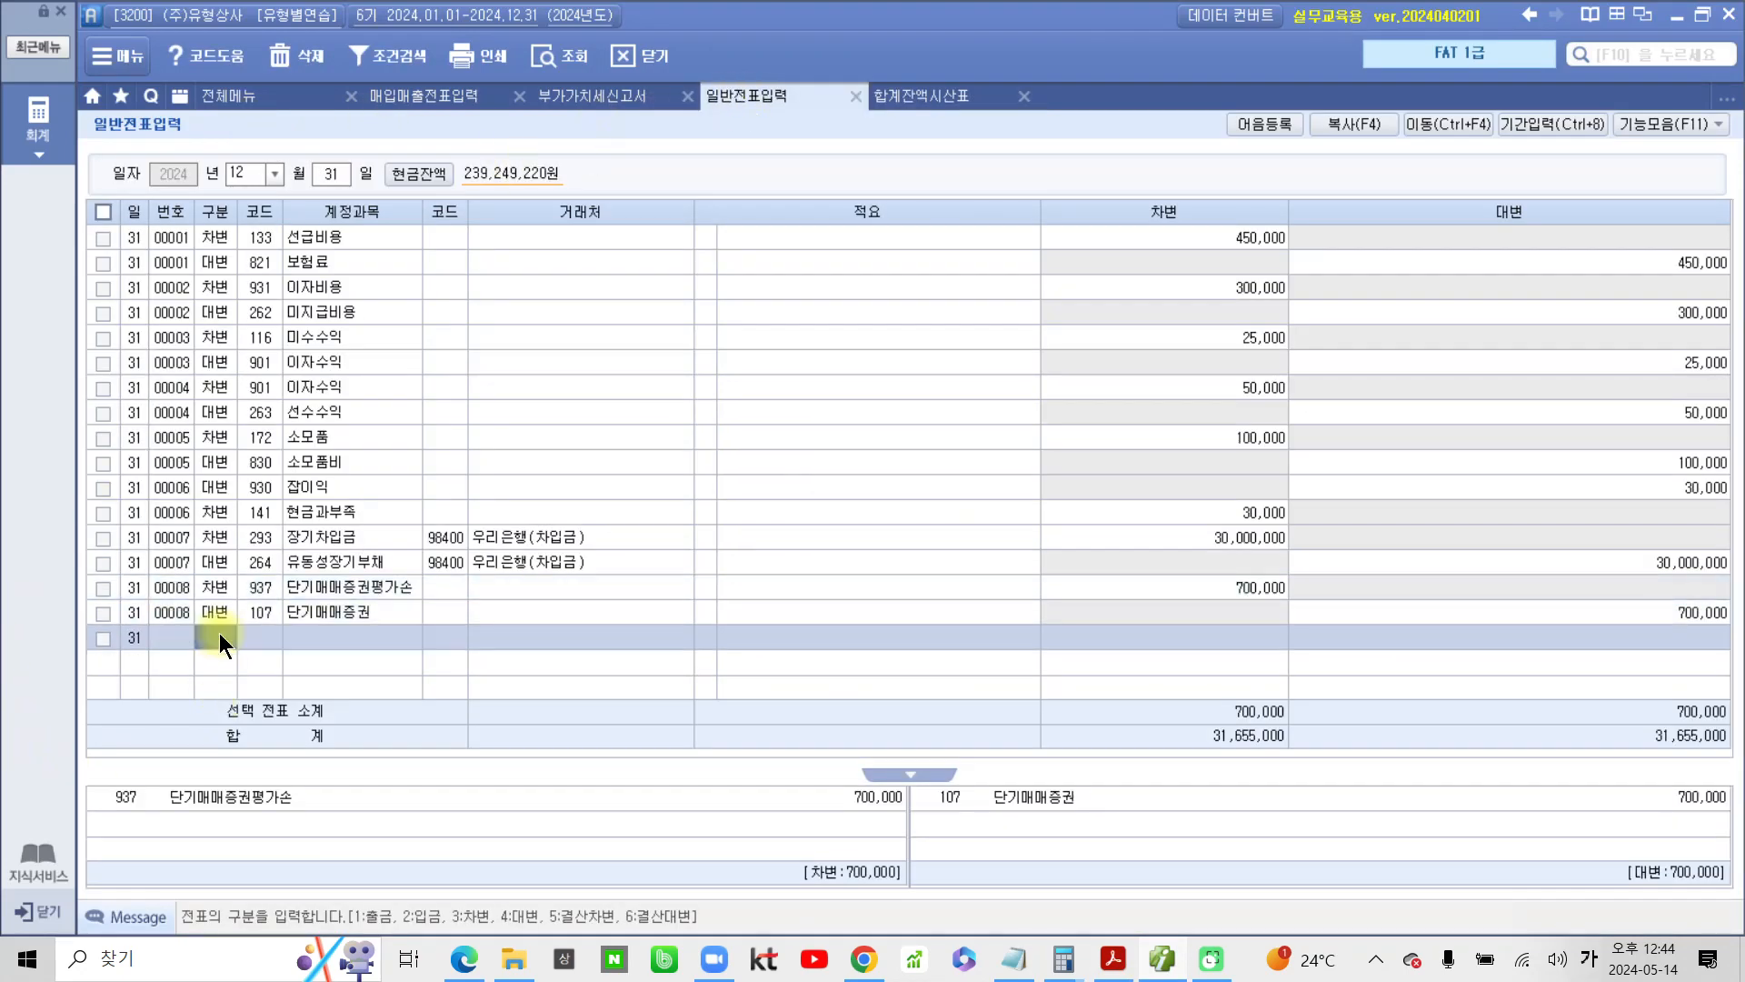
{"action": "type", "text": "3"}
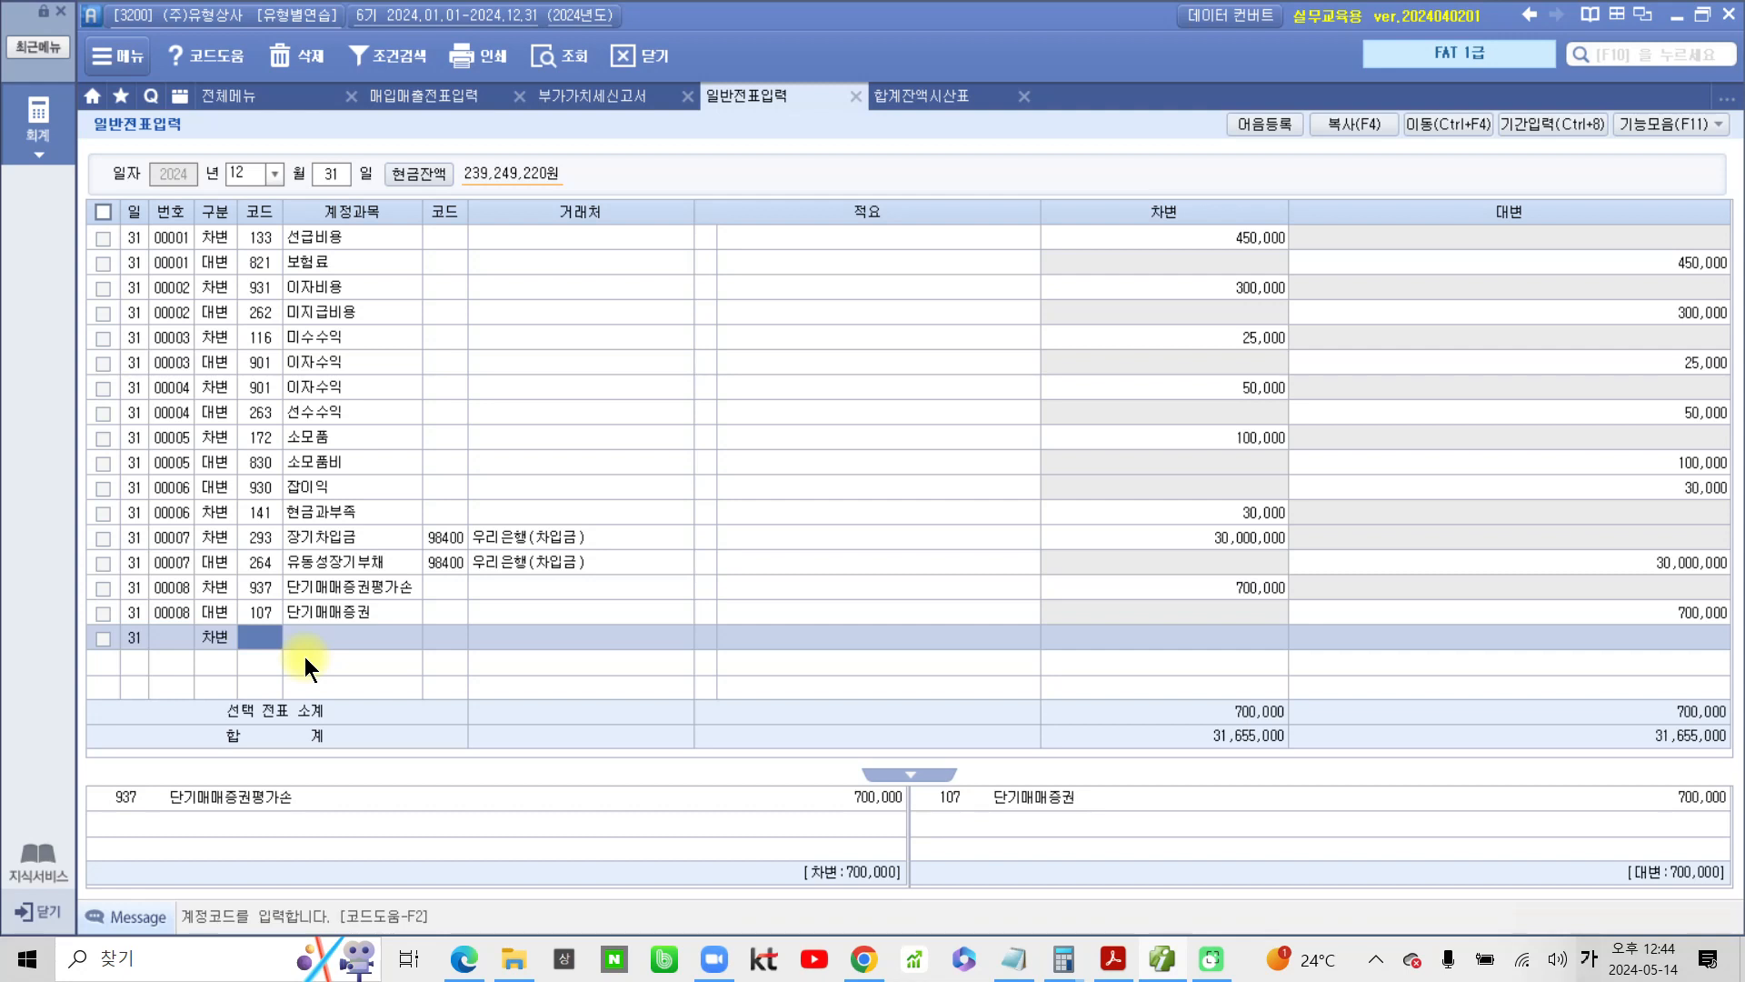
{"action": "type", "text": "ㅂ"}
{"action": "type", "text": "법인"}
{"action": "key", "text": "Return"}
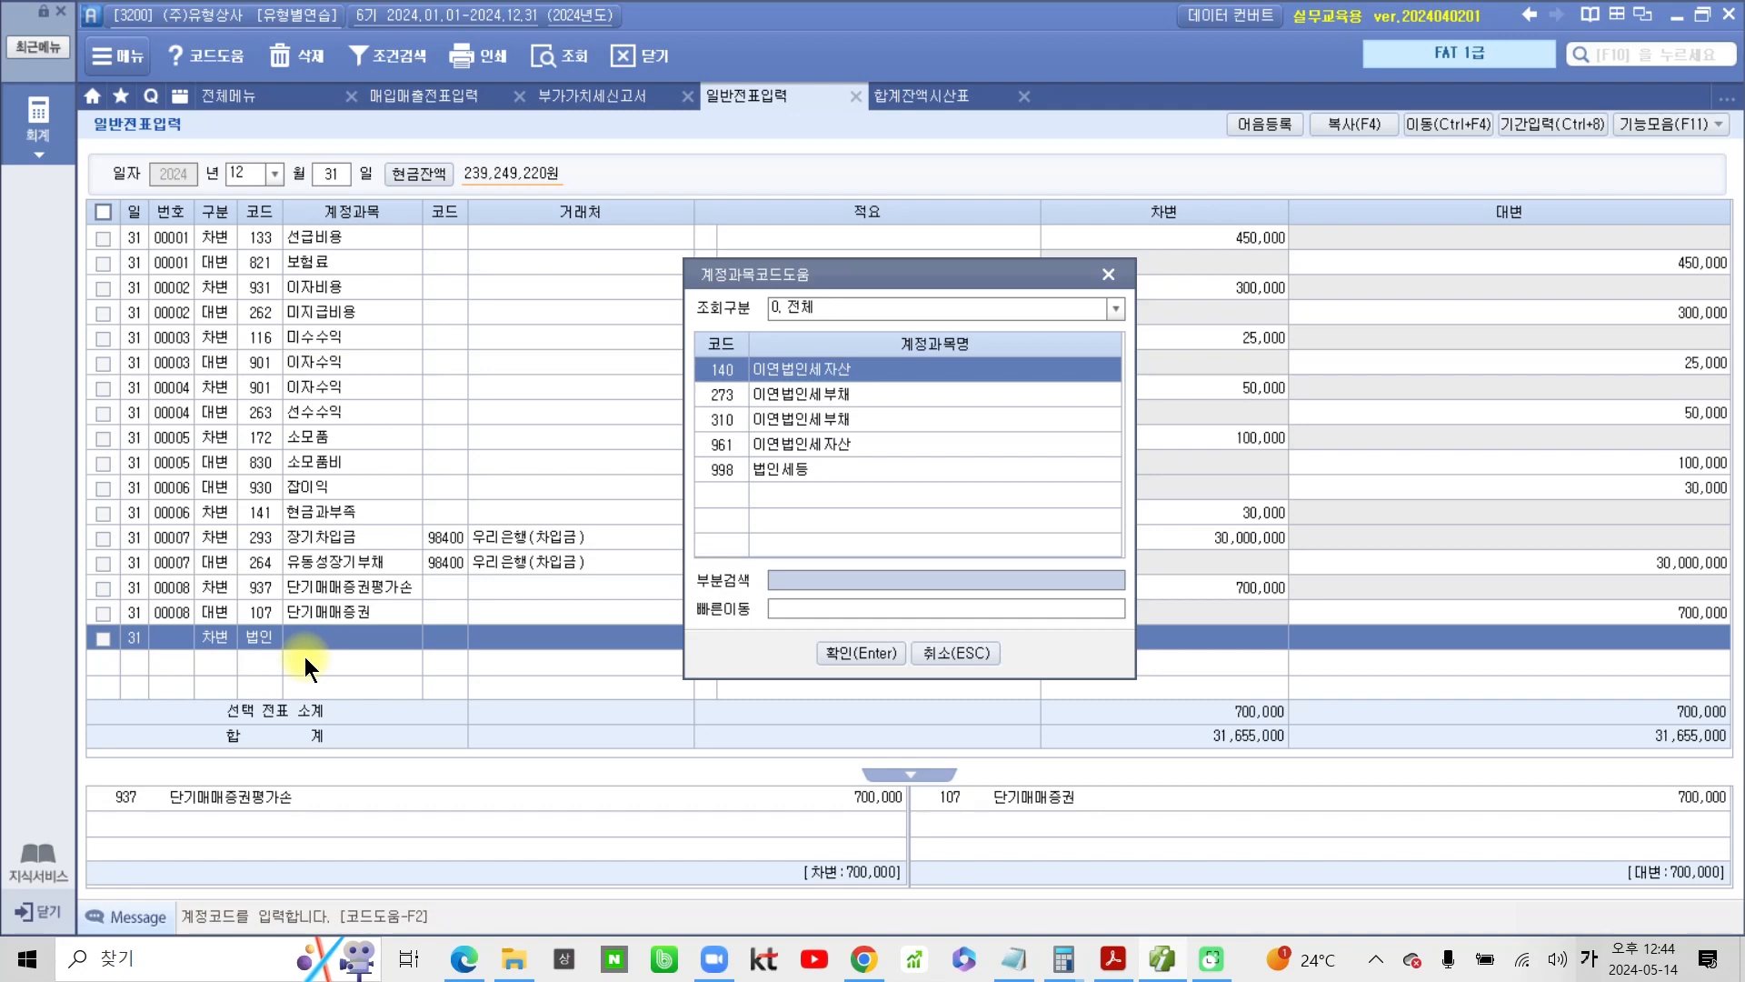
{"action": "key", "text": "Down"}
{"action": "key", "text": "Down"}
{"action": "key", "text": "Down"}
{"action": "key", "text": "Down"}
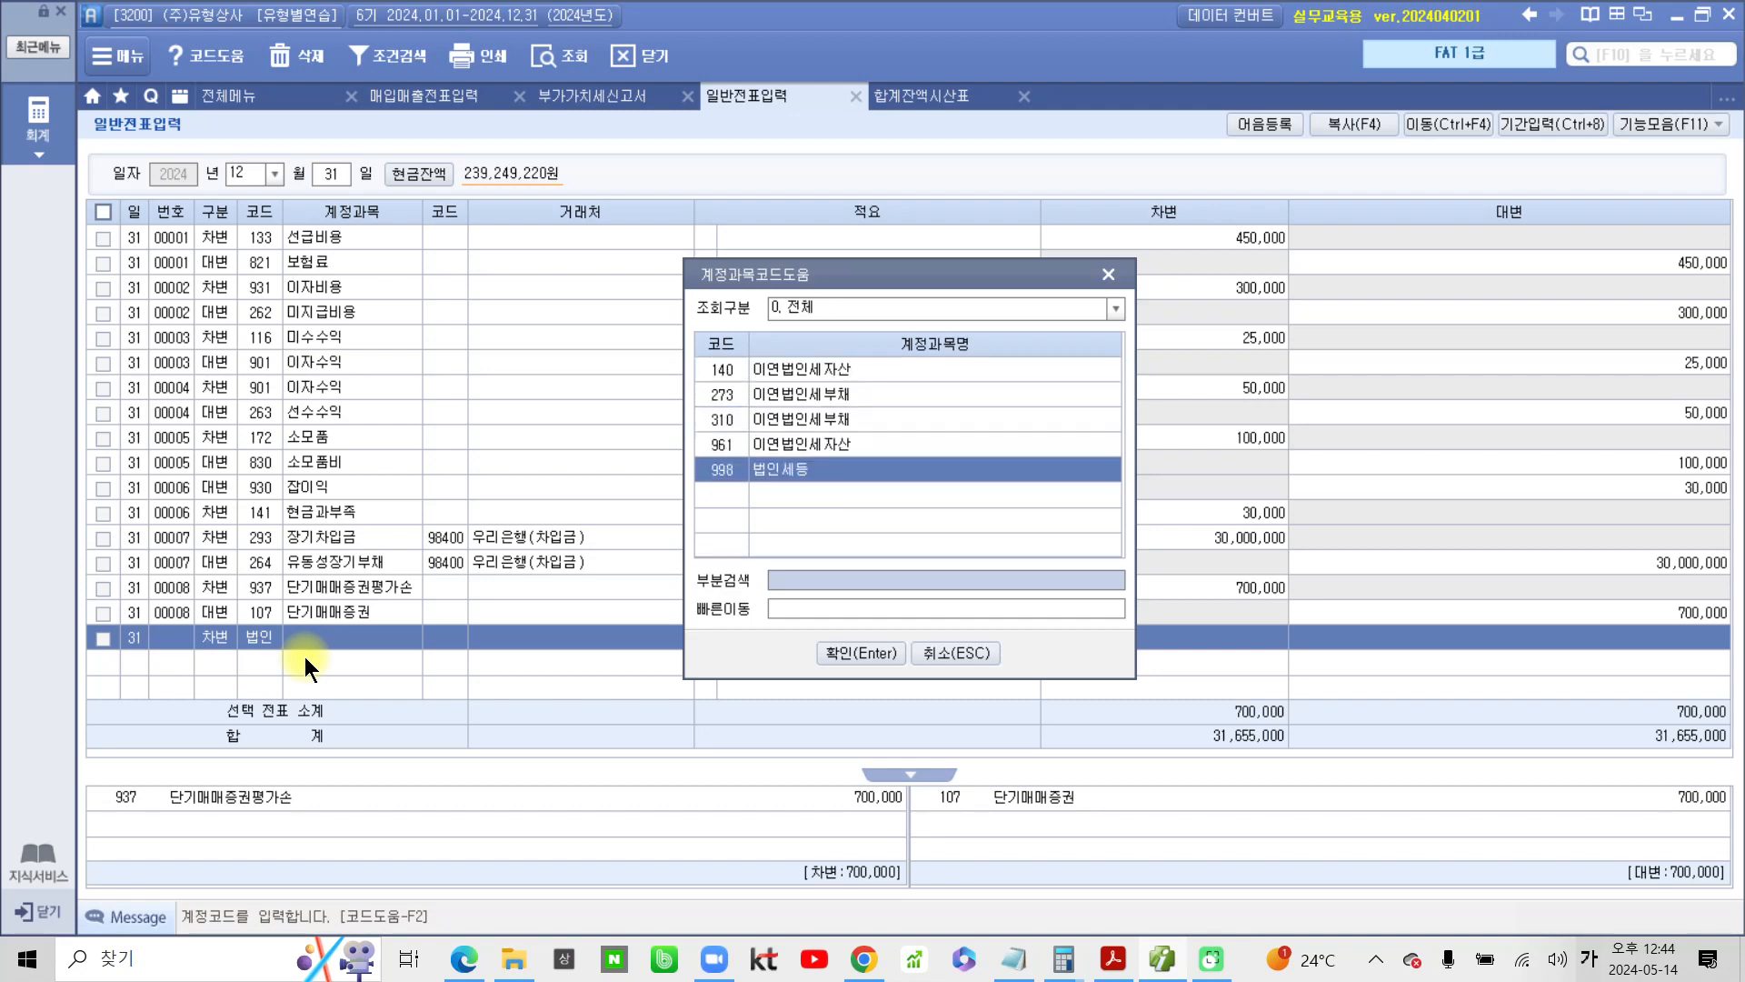
{"action": "key", "text": "Return"}
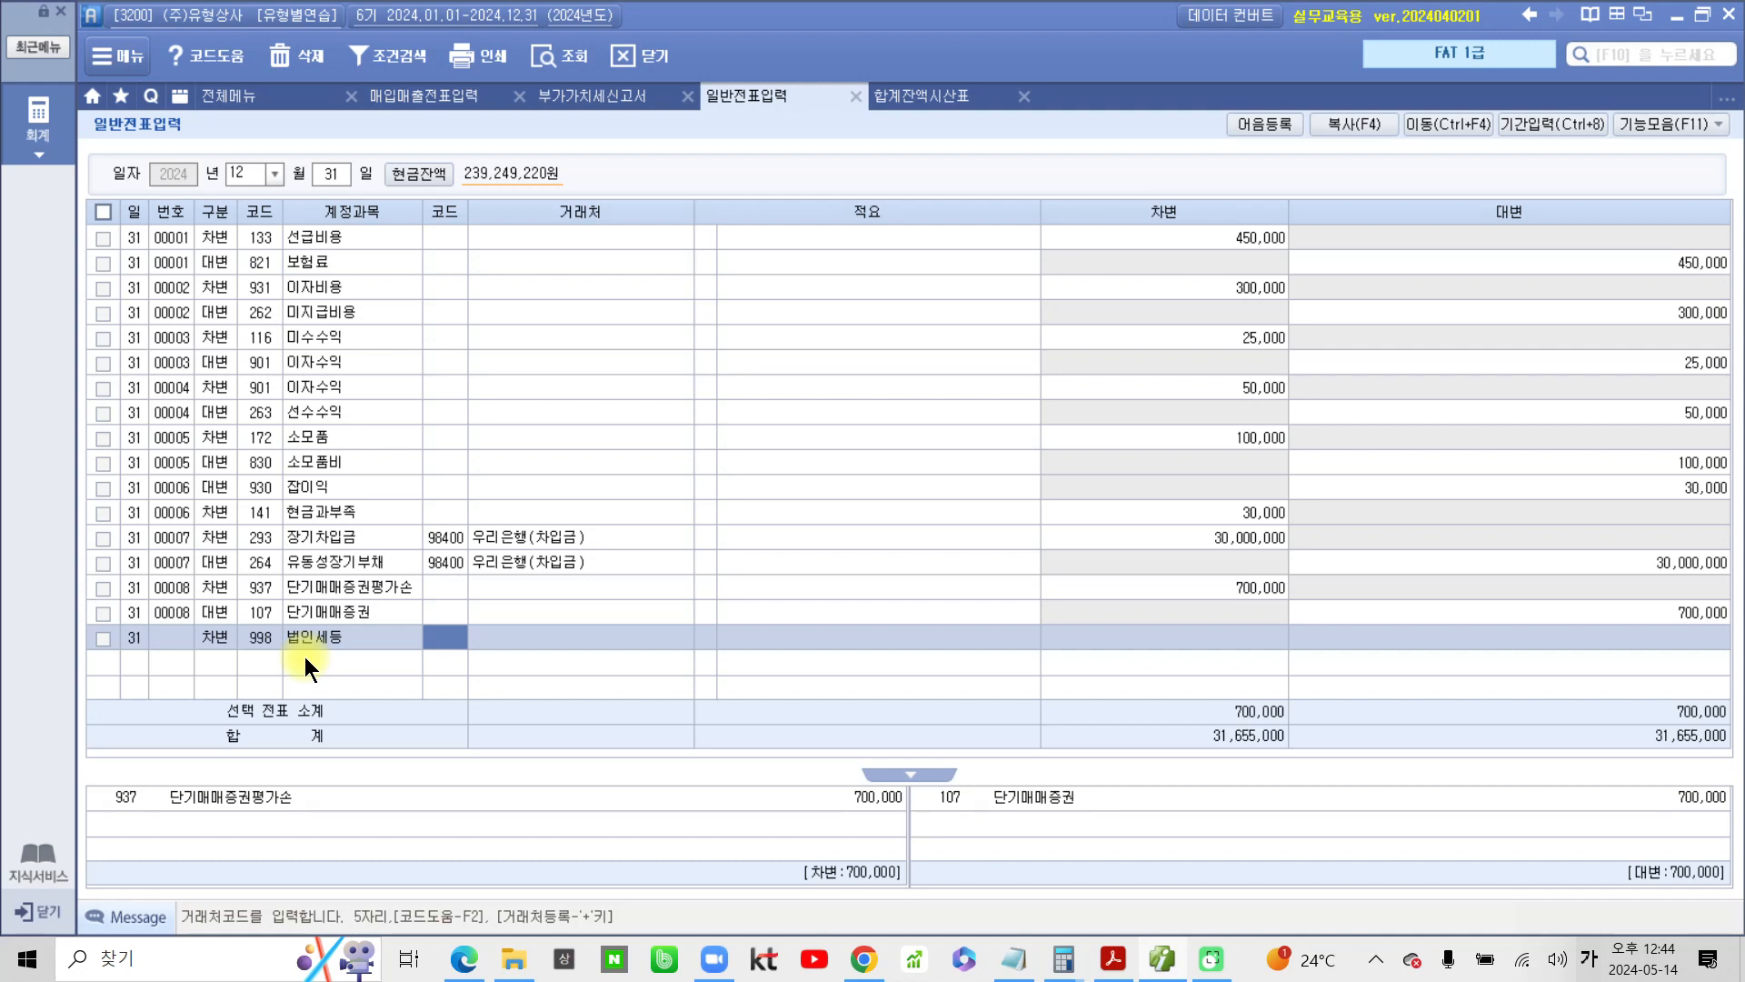
Leave the 거래처 and 적요 of the 법인세등 line empty and set its 차변 amount to 46,200
{"action": "key", "text": "Return"}
{"action": "key", "text": "Return"}
{"action": "key", "text": "Return"}
{"action": "type", "text": "46200"}
{"action": "key", "text": "Return"}
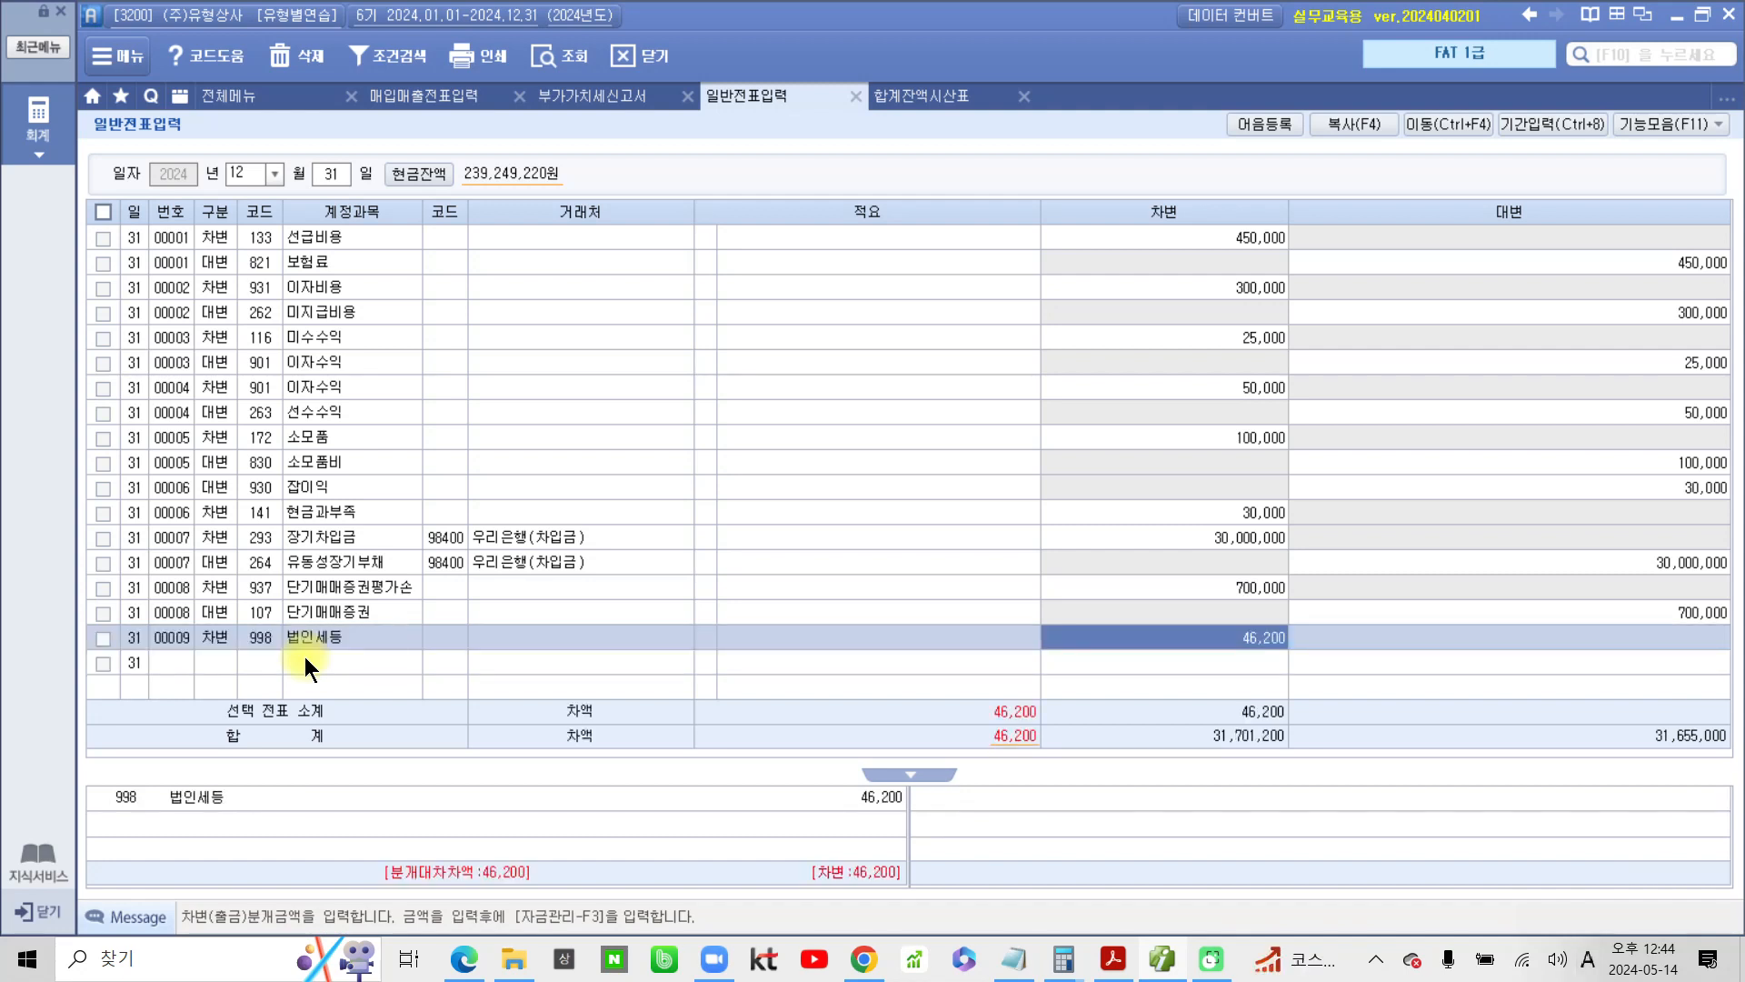
{"action": "key", "text": "Return"}
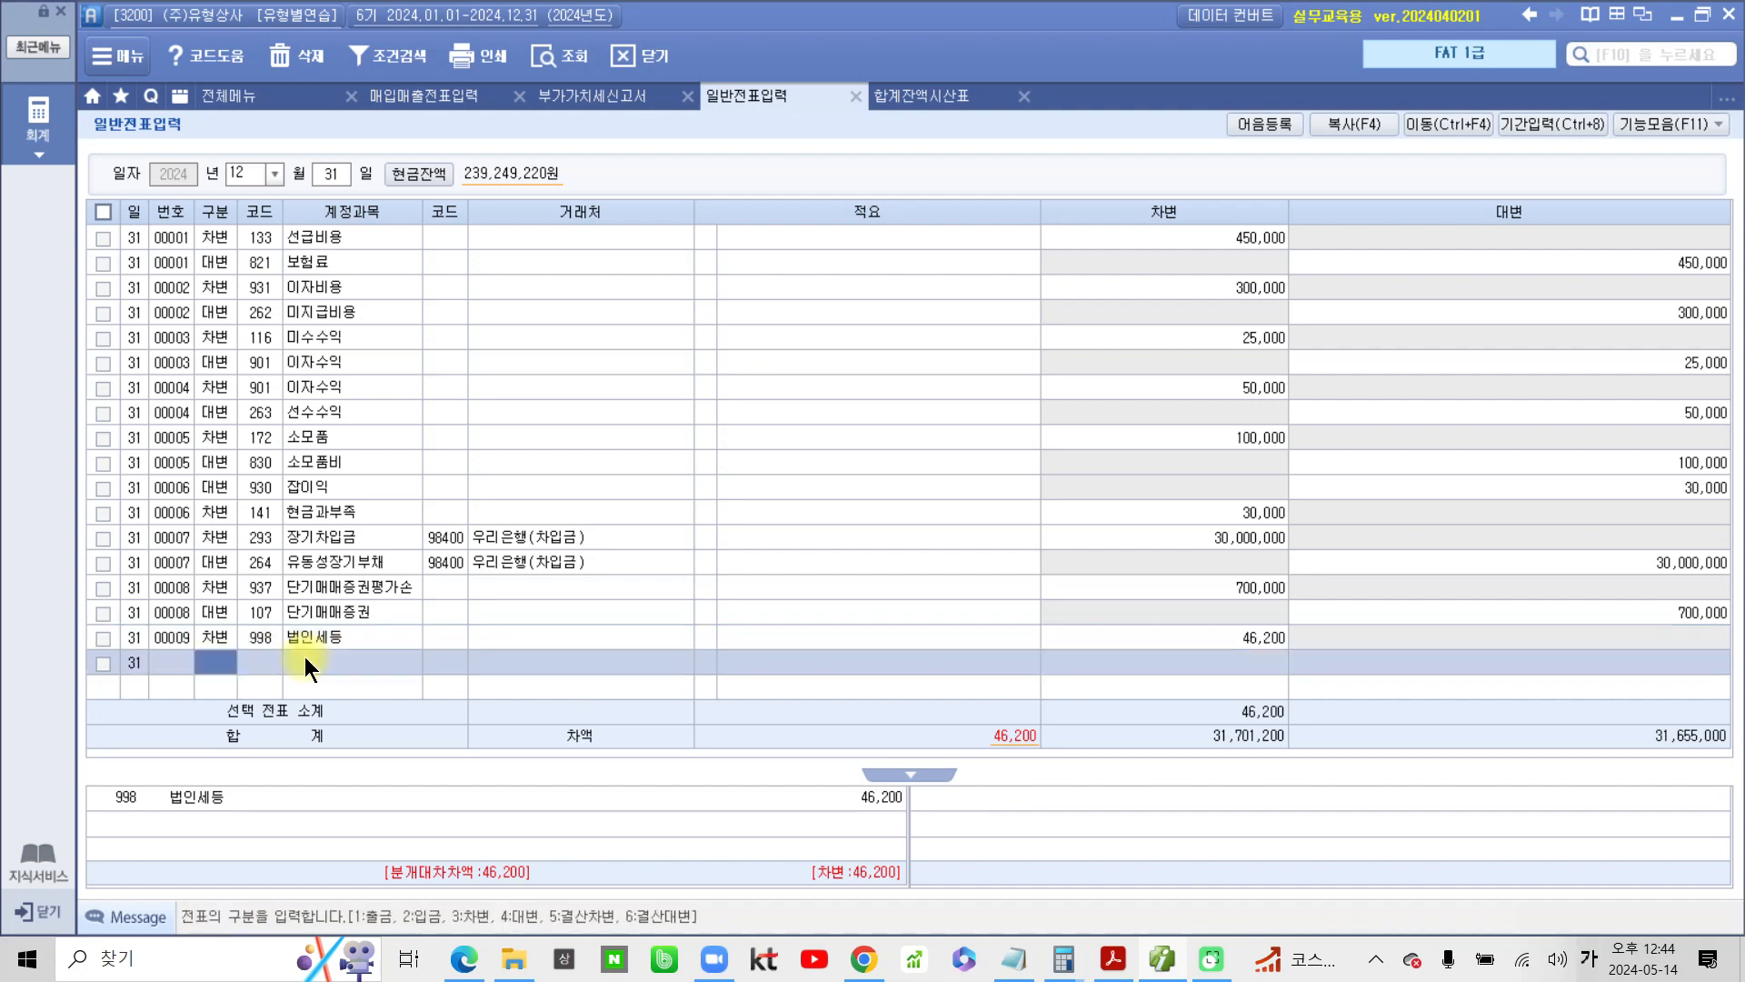
Add the matching 대변 line with account 136 선납세금 for 46,200
{"action": "type", "text": "4"}
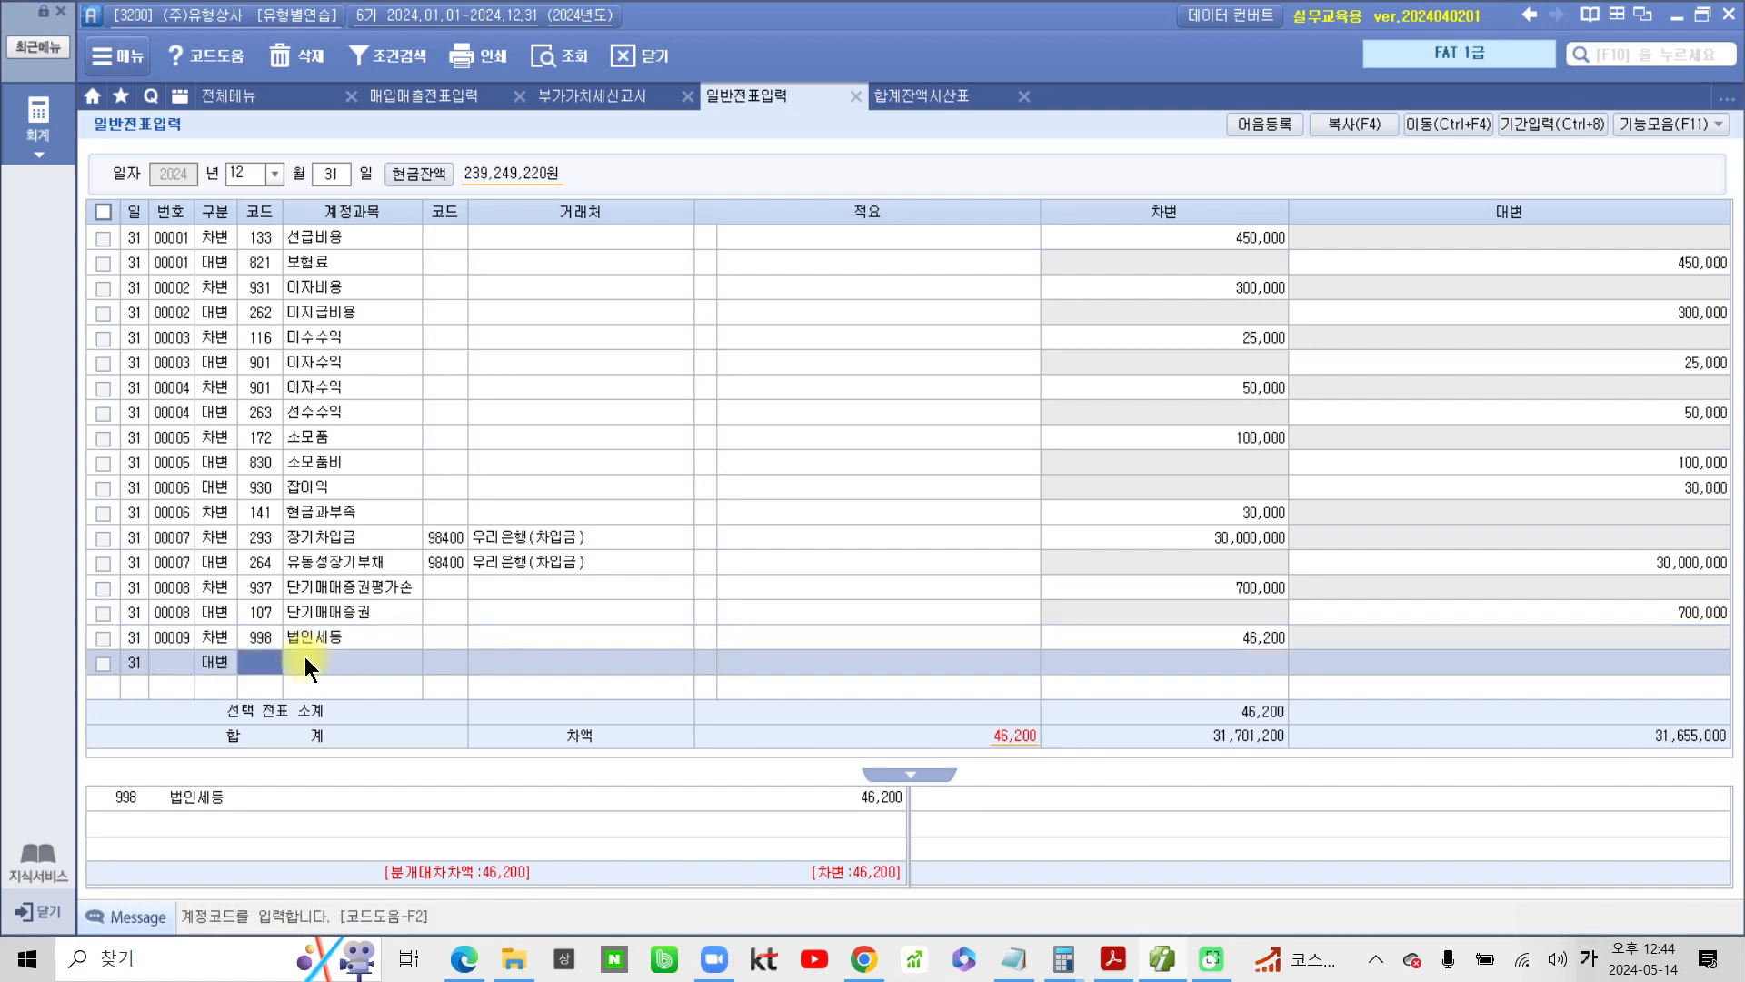
{"action": "type", "text": "선납"}
{"action": "key", "text": "Return"}
{"action": "key", "text": "Return"}
{"action": "key", "text": "Return"}
{"action": "key", "text": "Return"}
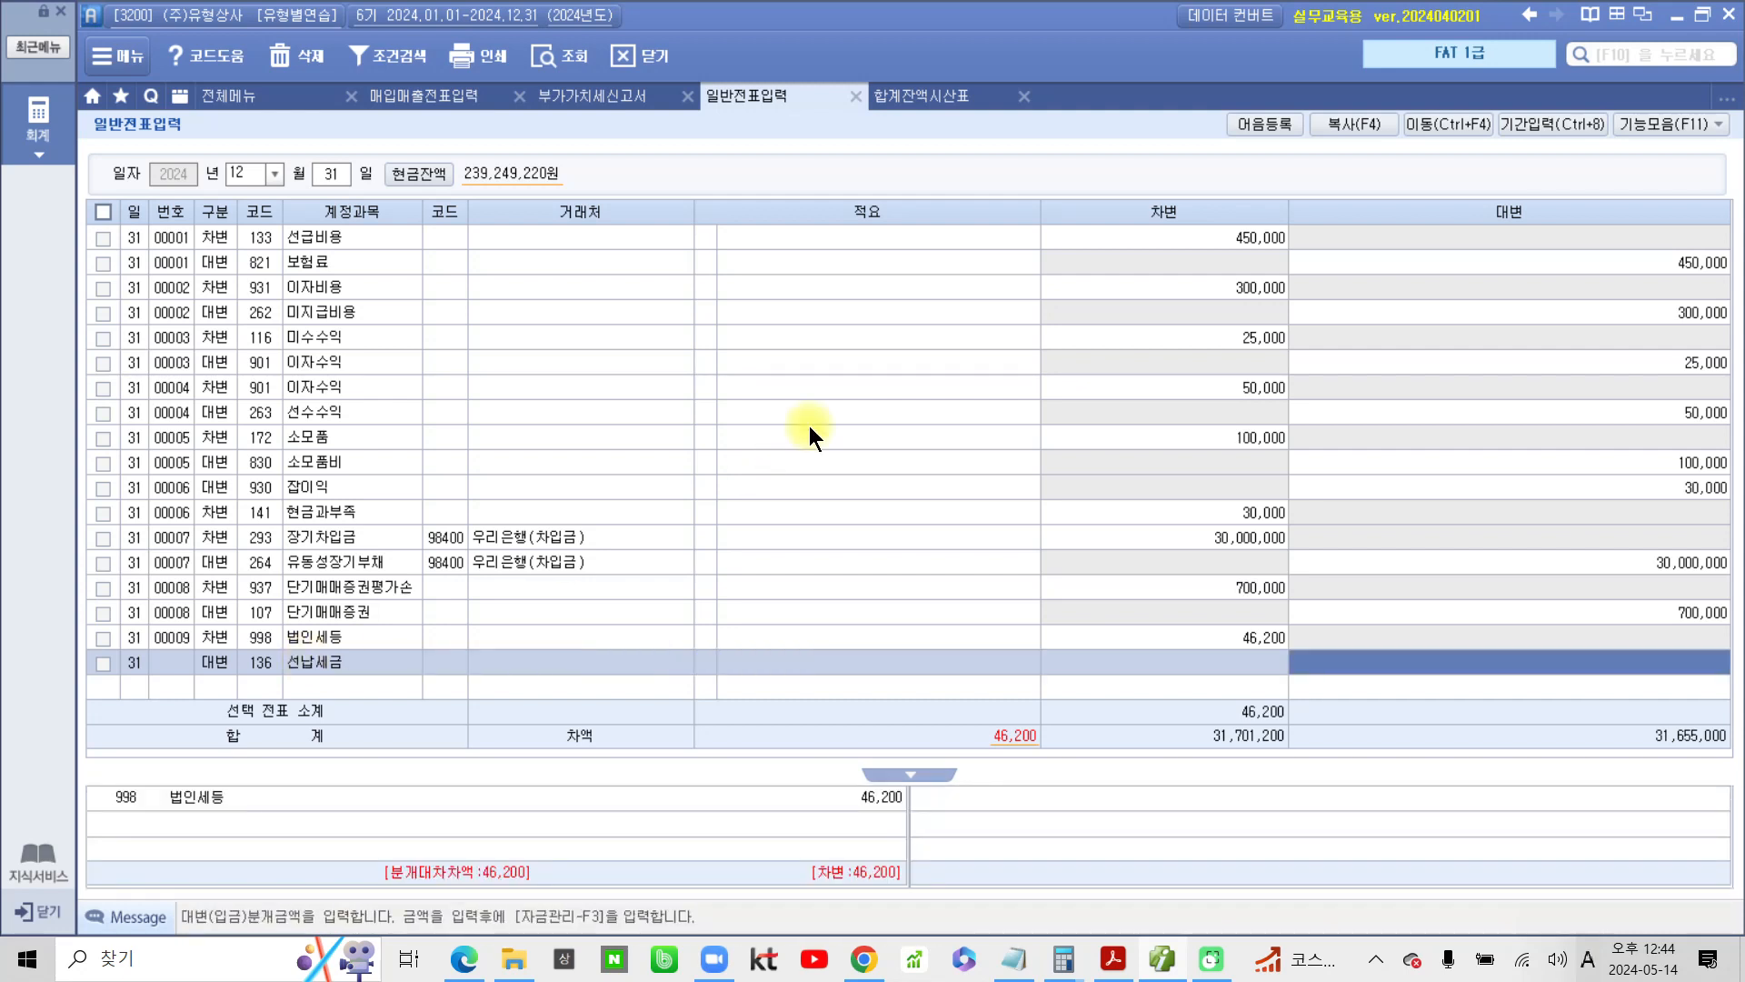
{"action": "key", "text": "Return"}
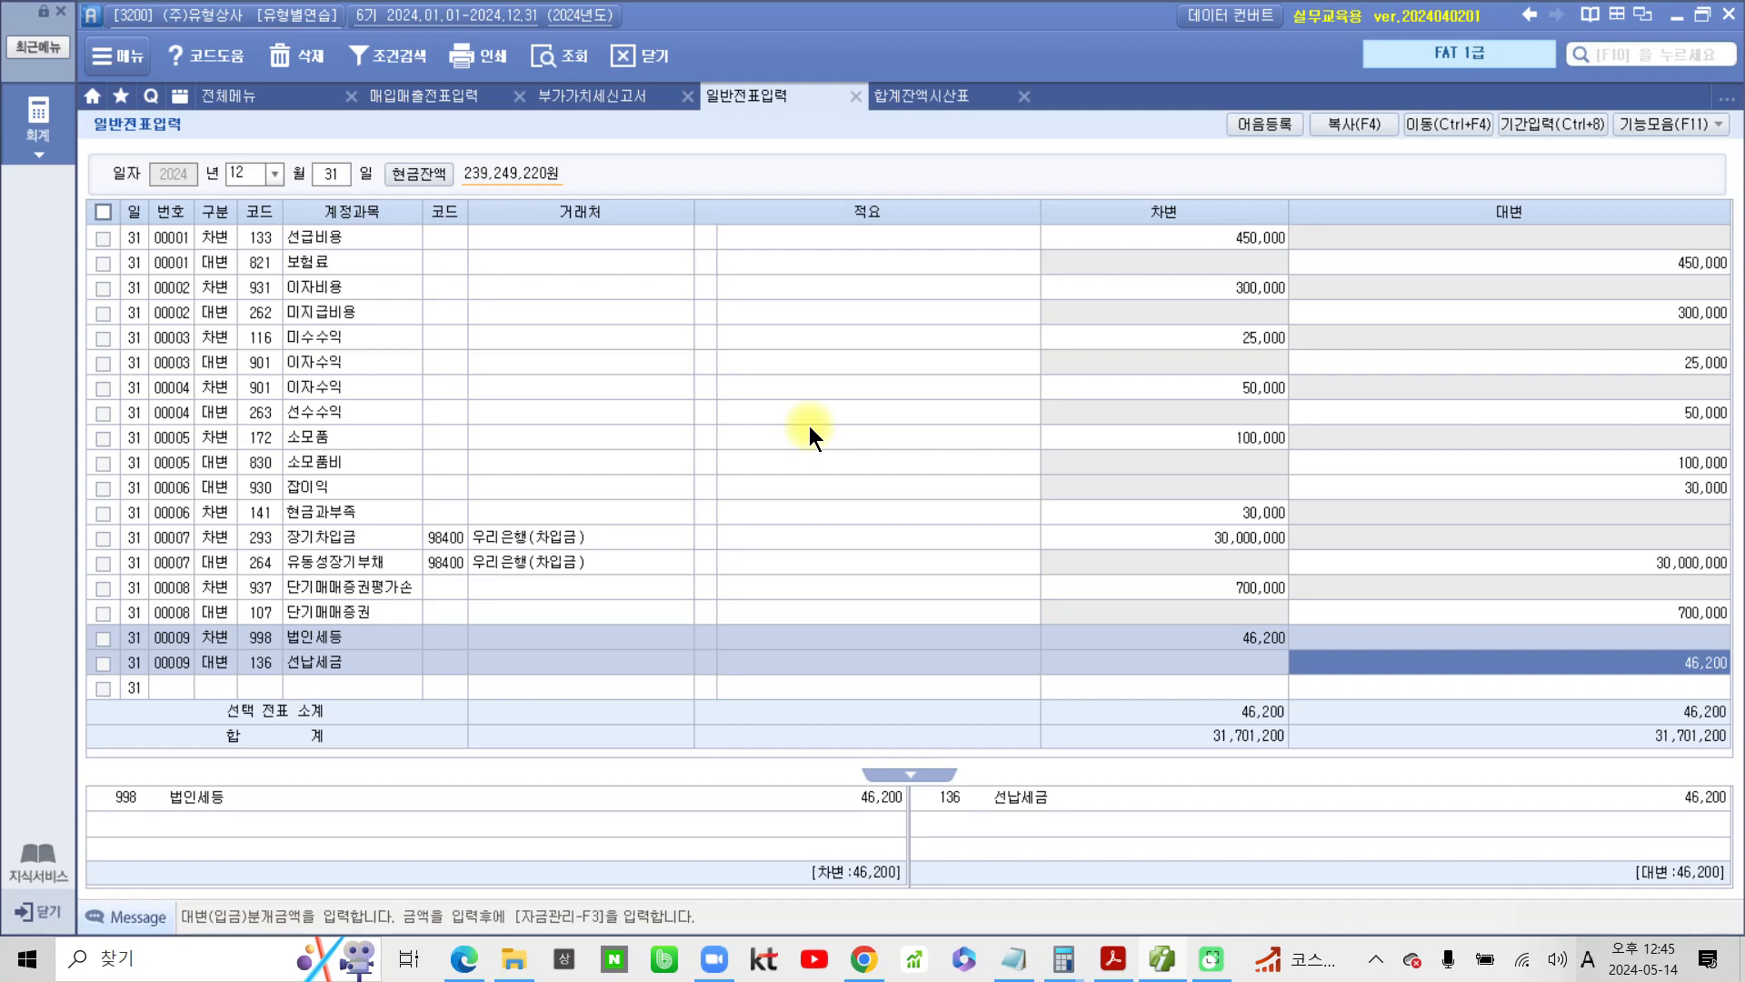
Switch to the PDF and highlight 손익계산서, 이익잉여금처분계산서 and 재무상태표 in item 6
{"action": "left_click", "coordinate": [1166, 963]}
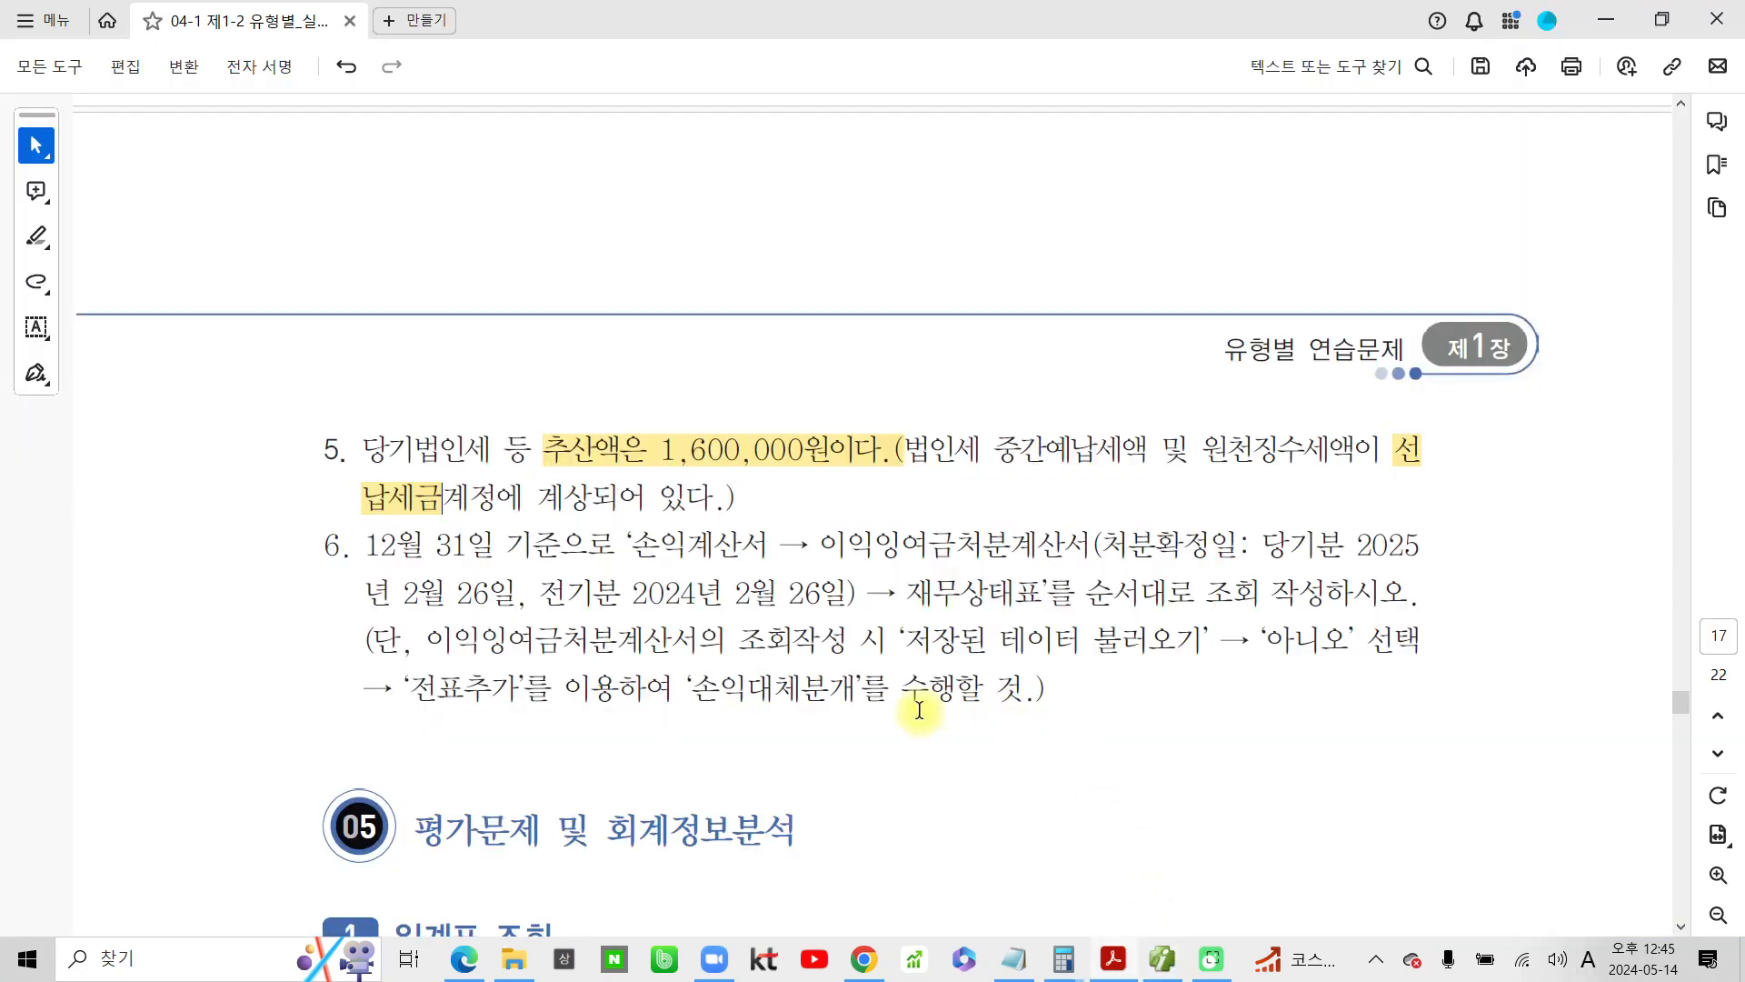
{"action": "scroll", "coordinate": [427, 671], "scroll_direction": "down", "scroll_amount": 2}
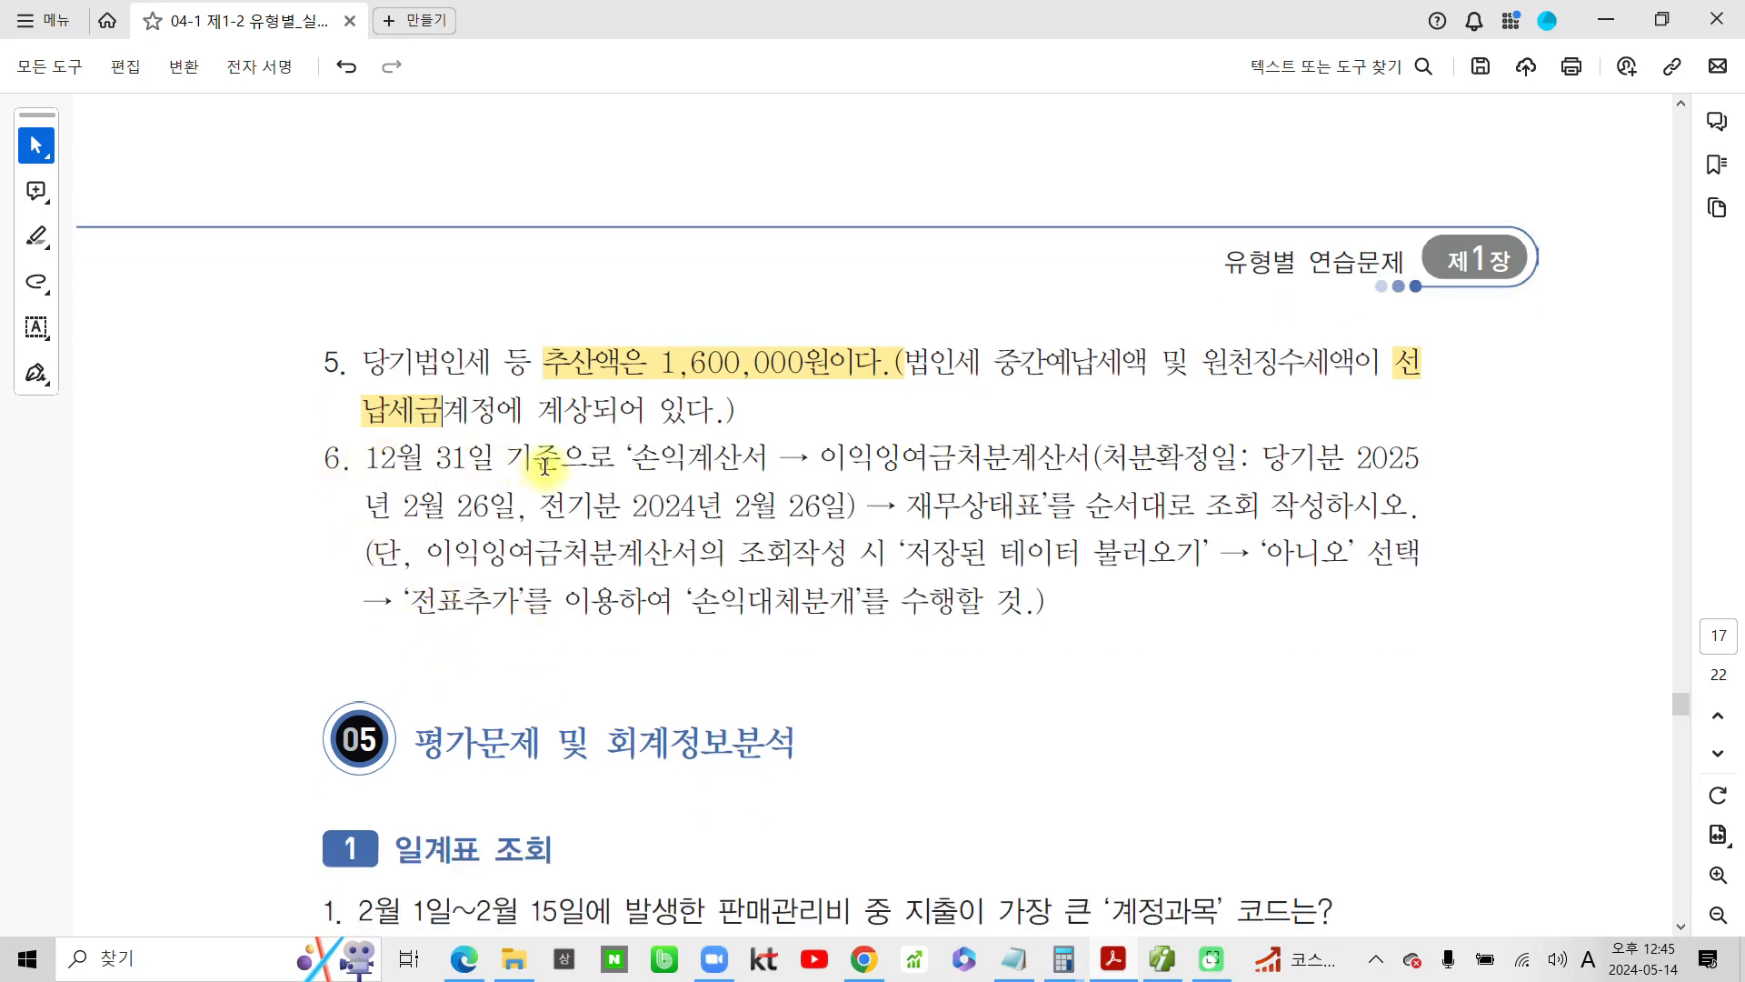
{"action": "left_click_drag", "start_coordinate": [632, 459], "coordinate": [1081, 450]}
{"action": "left_click", "coordinate": [831, 502]}
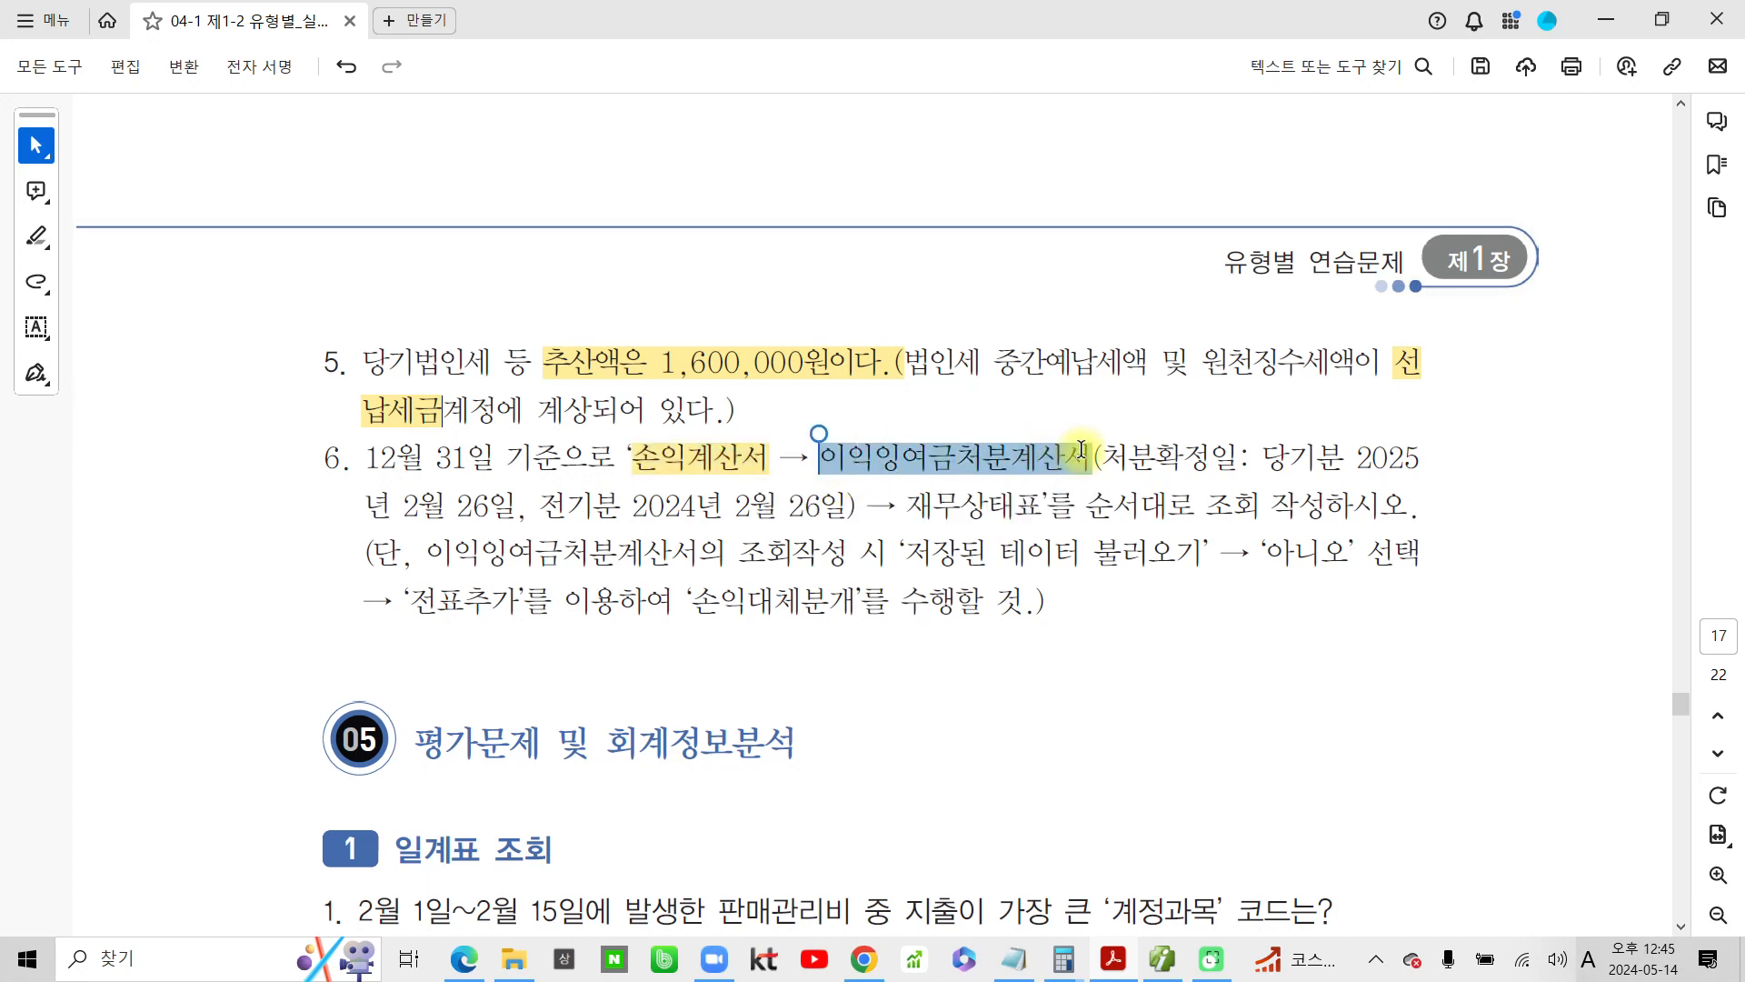
{"action": "left_click", "coordinate": [1151, 505]}
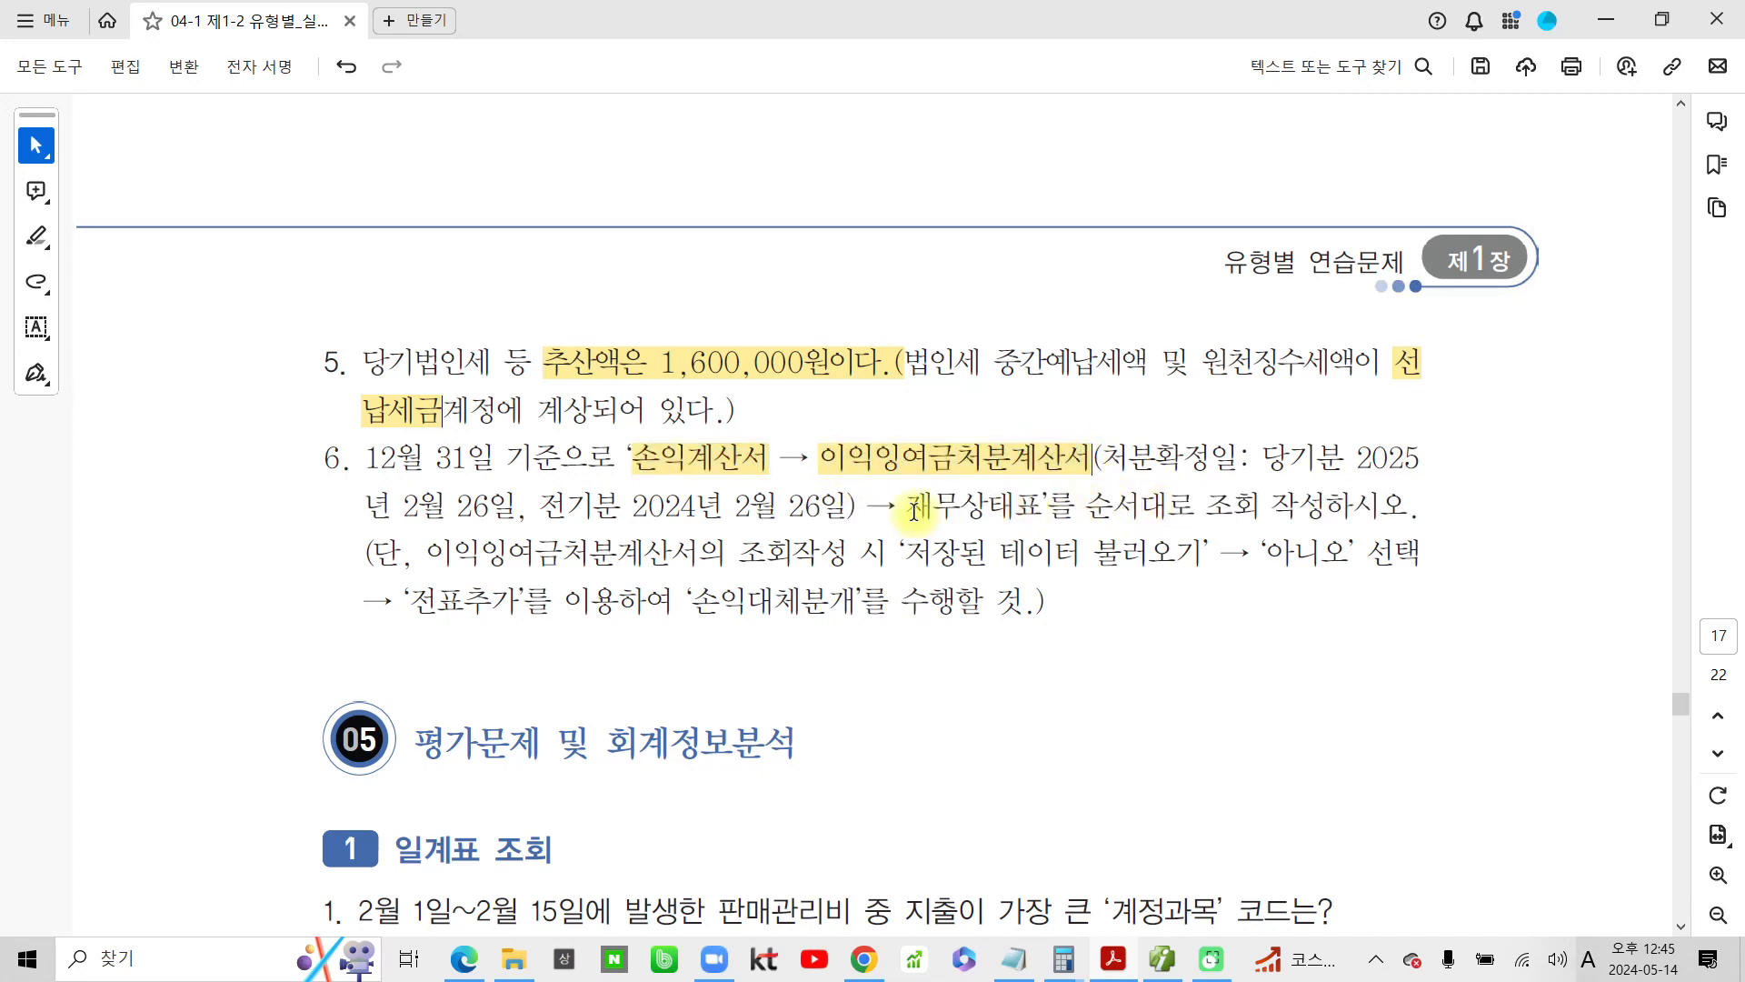
{"action": "left_click_drag", "start_coordinate": [907, 509], "coordinate": [1047, 505]}
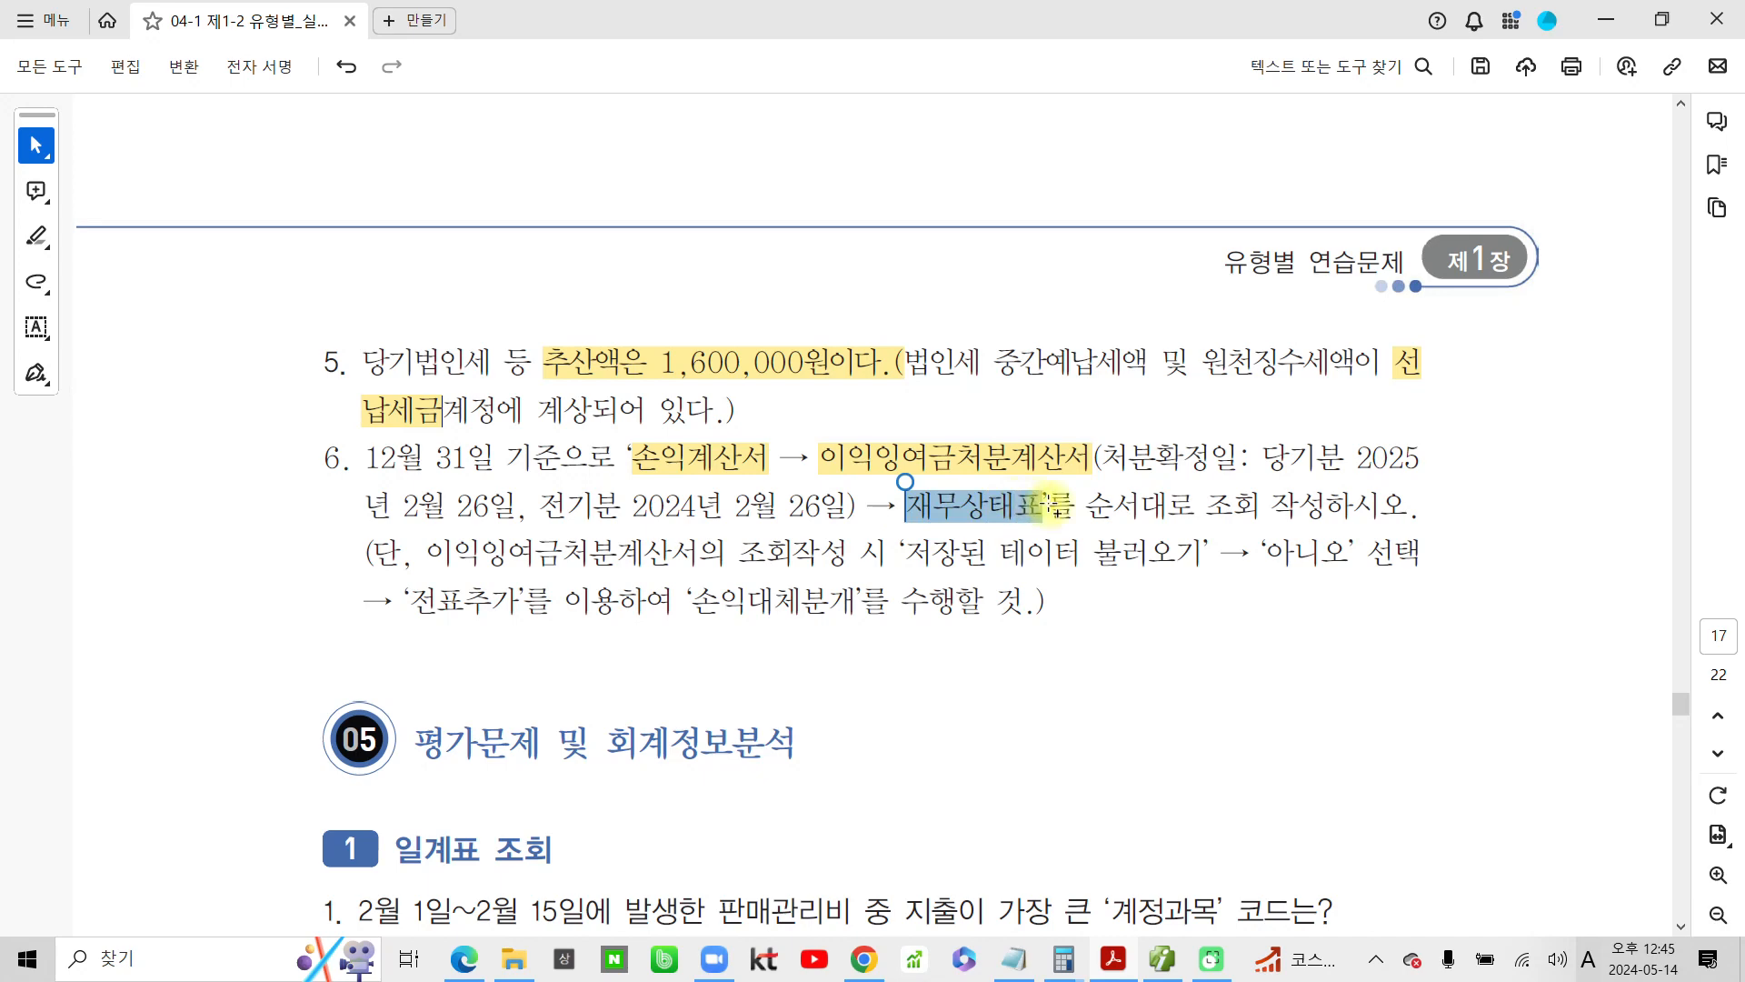
{"action": "left_click", "coordinate": [1100, 550]}
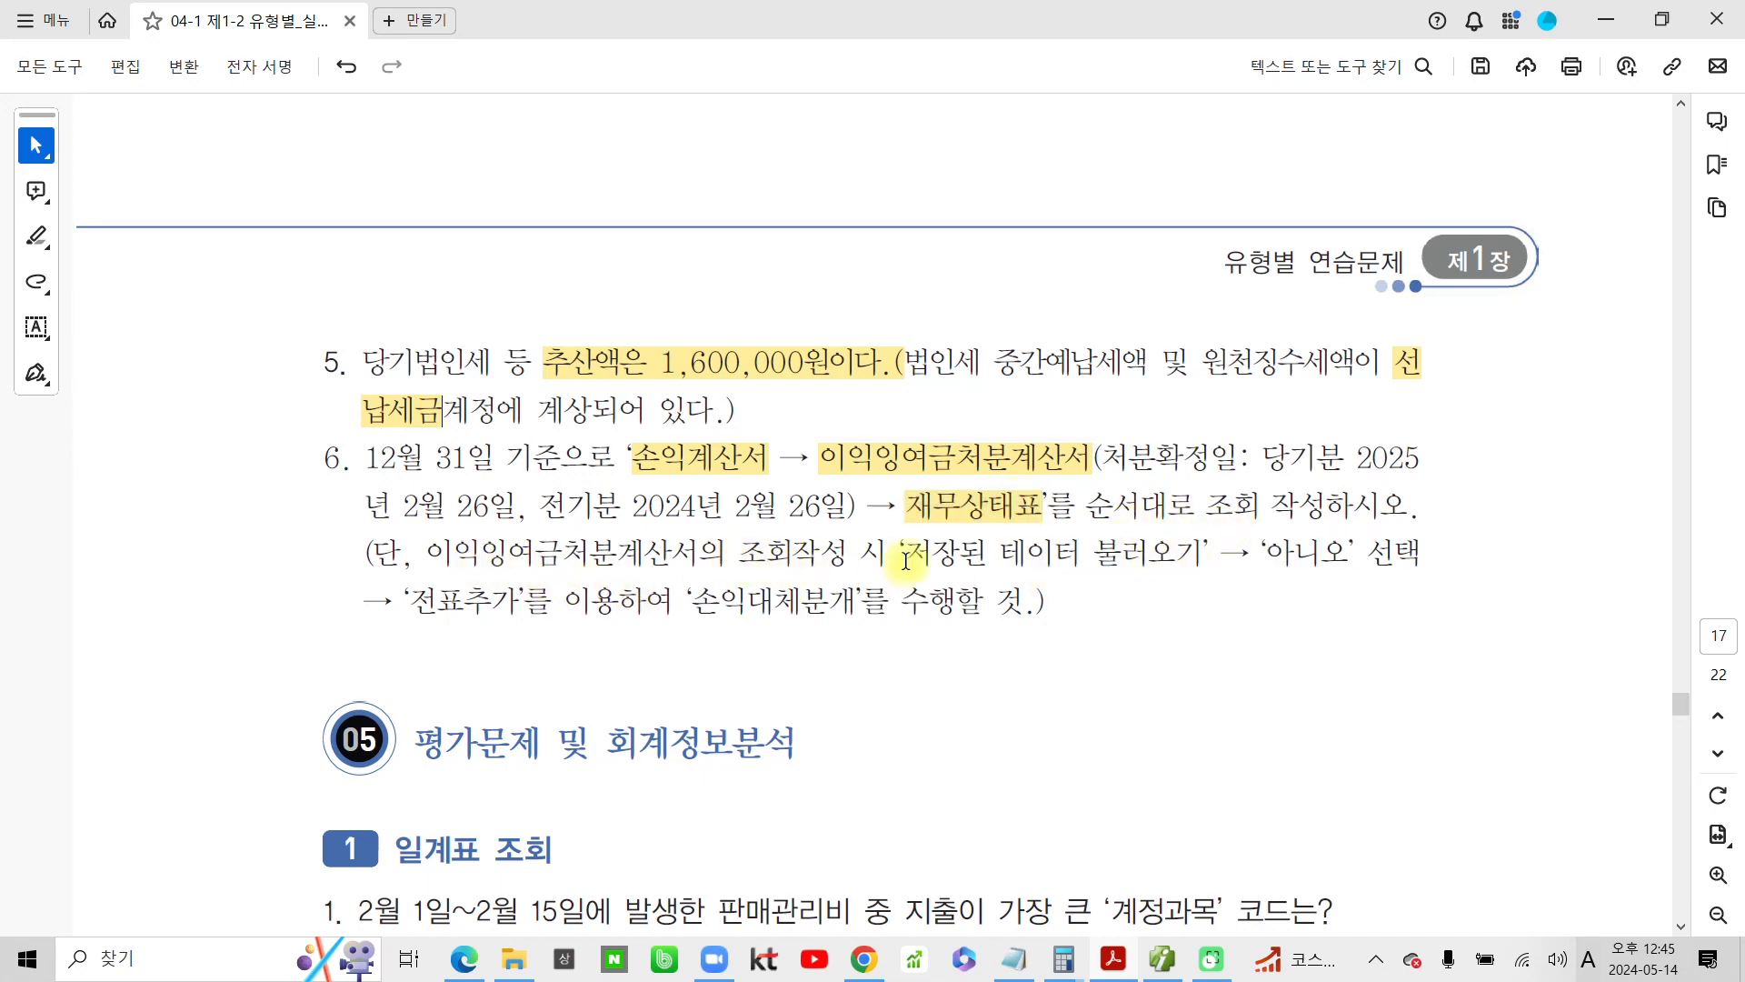
Highlight 아니오, 전표추가 and 손익대체분개 in the note of item 6
{"action": "left_click_drag", "start_coordinate": [907, 554], "coordinate": [1352, 559]}
{"action": "left_click", "coordinate": [1202, 552]}
{"action": "left_click", "coordinate": [1398, 597]}
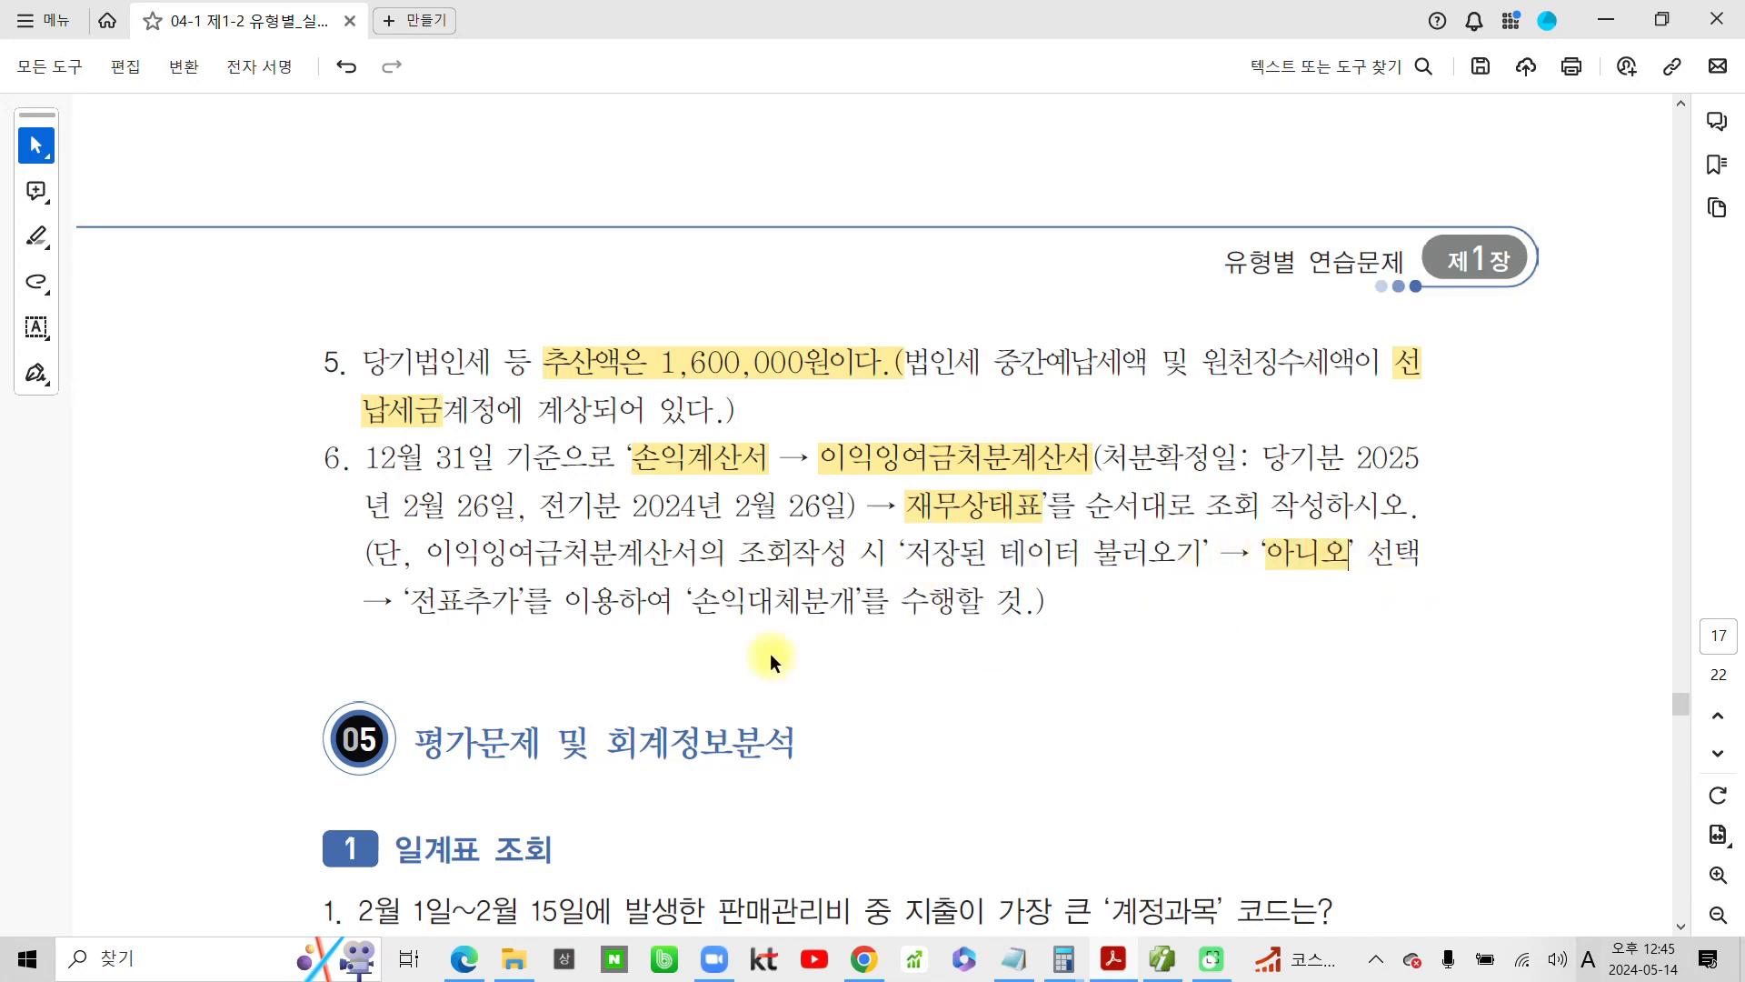
{"action": "left_click_drag", "start_coordinate": [417, 607], "coordinate": [520, 607]}
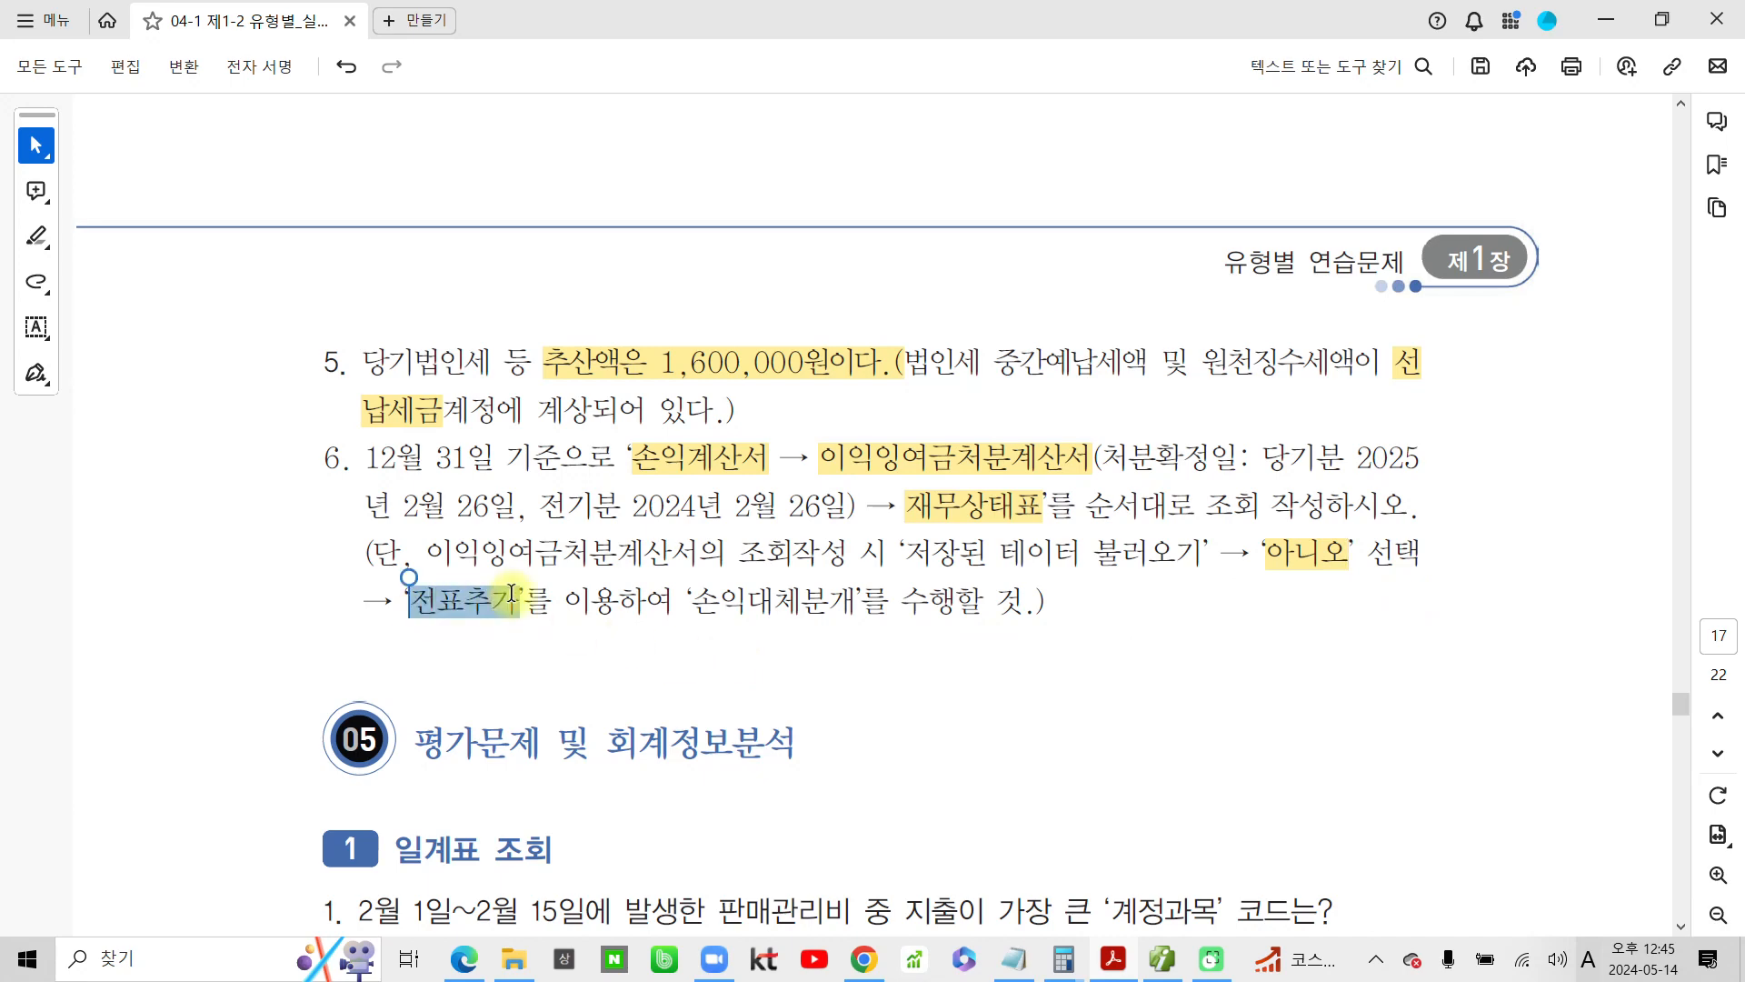
{"action": "left_click", "coordinate": [586, 644]}
{"action": "left_click_drag", "start_coordinate": [699, 606], "coordinate": [860, 606]}
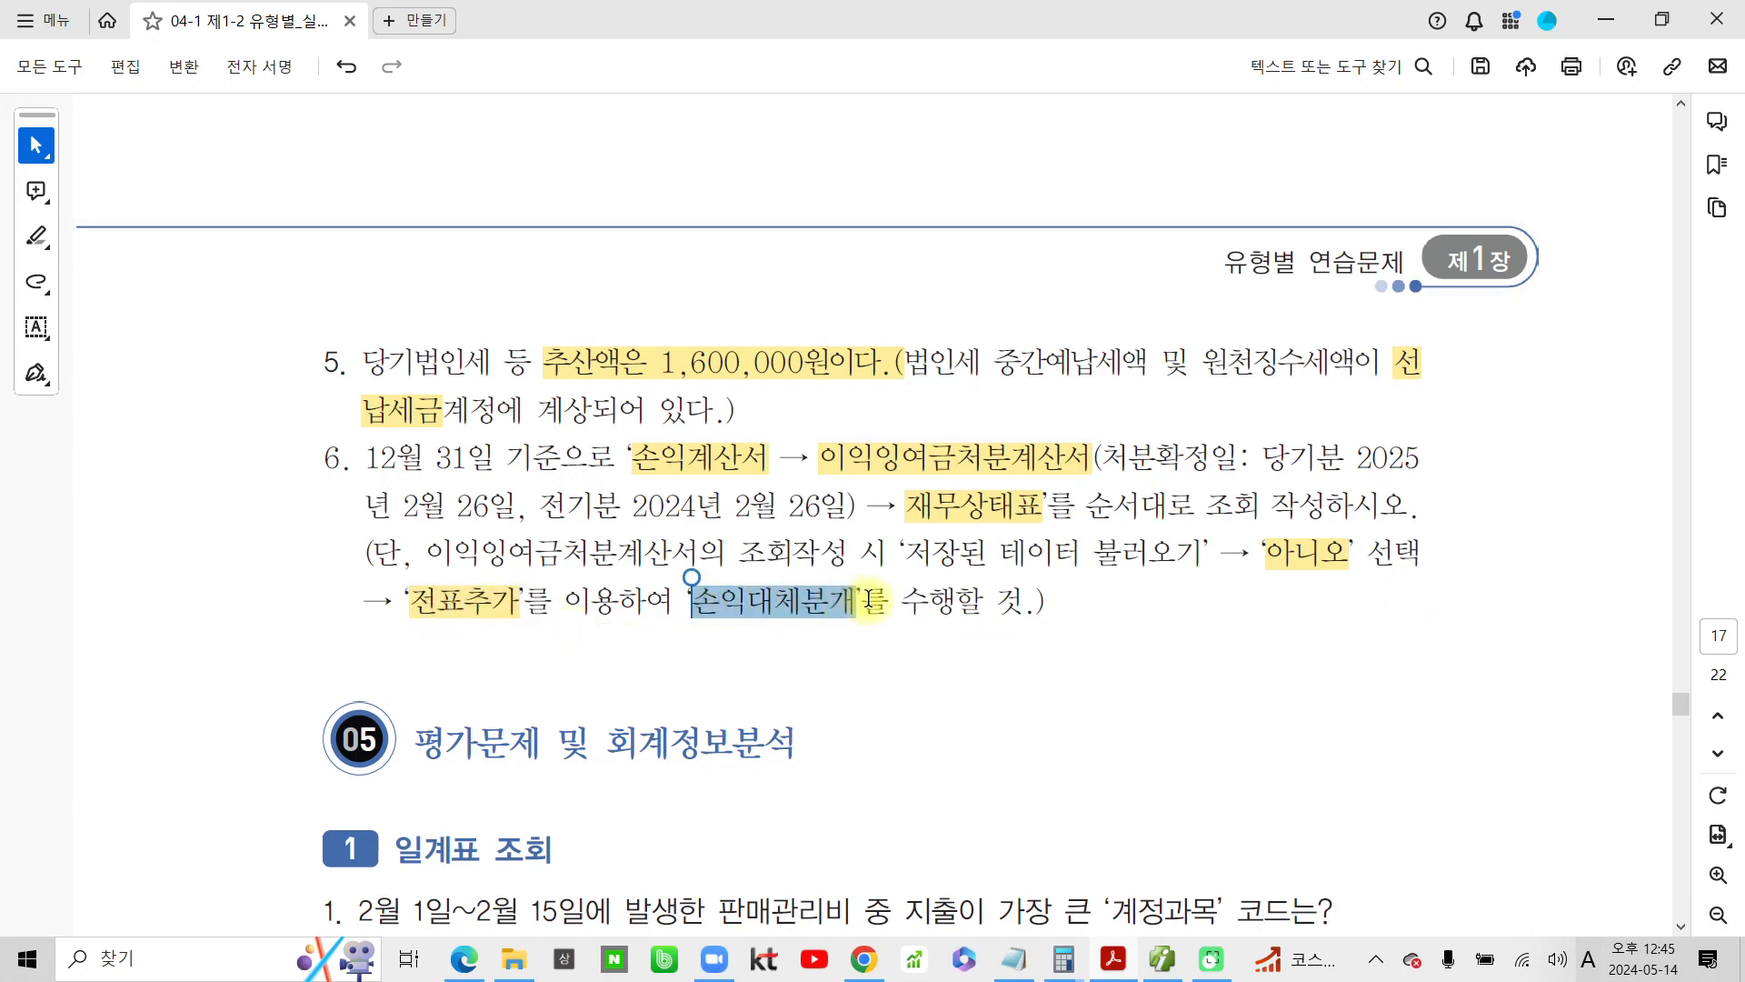
{"action": "left_click", "coordinate": [950, 659]}
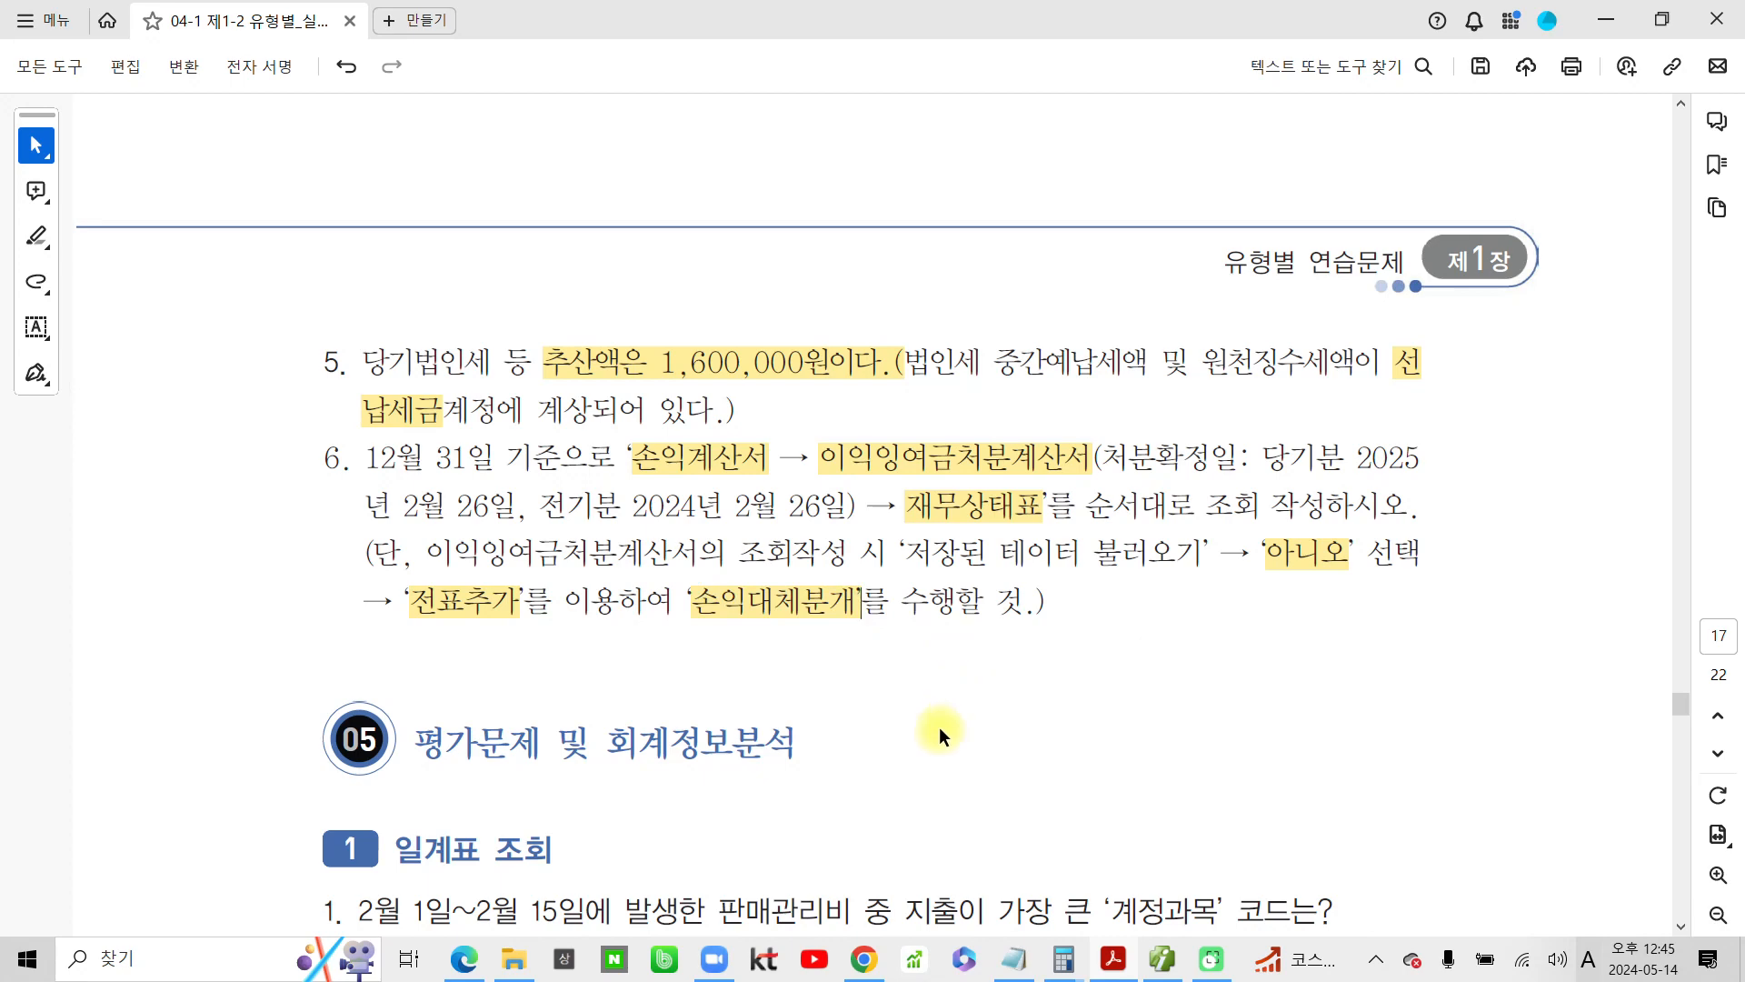
Review item 6 of the PDF, following the order 손익계산서, 이익잉여금처분계산서 and 재무상태표
{"action": "mouse_move", "coordinate": [270, 431]}
{"action": "left_mouse_down"}
{"action": "mouse_move", "coordinate": [1473, 702]}
{"action": "mouse_move", "coordinate": [1556, 675]}
{"action": "left_mouse_up"}
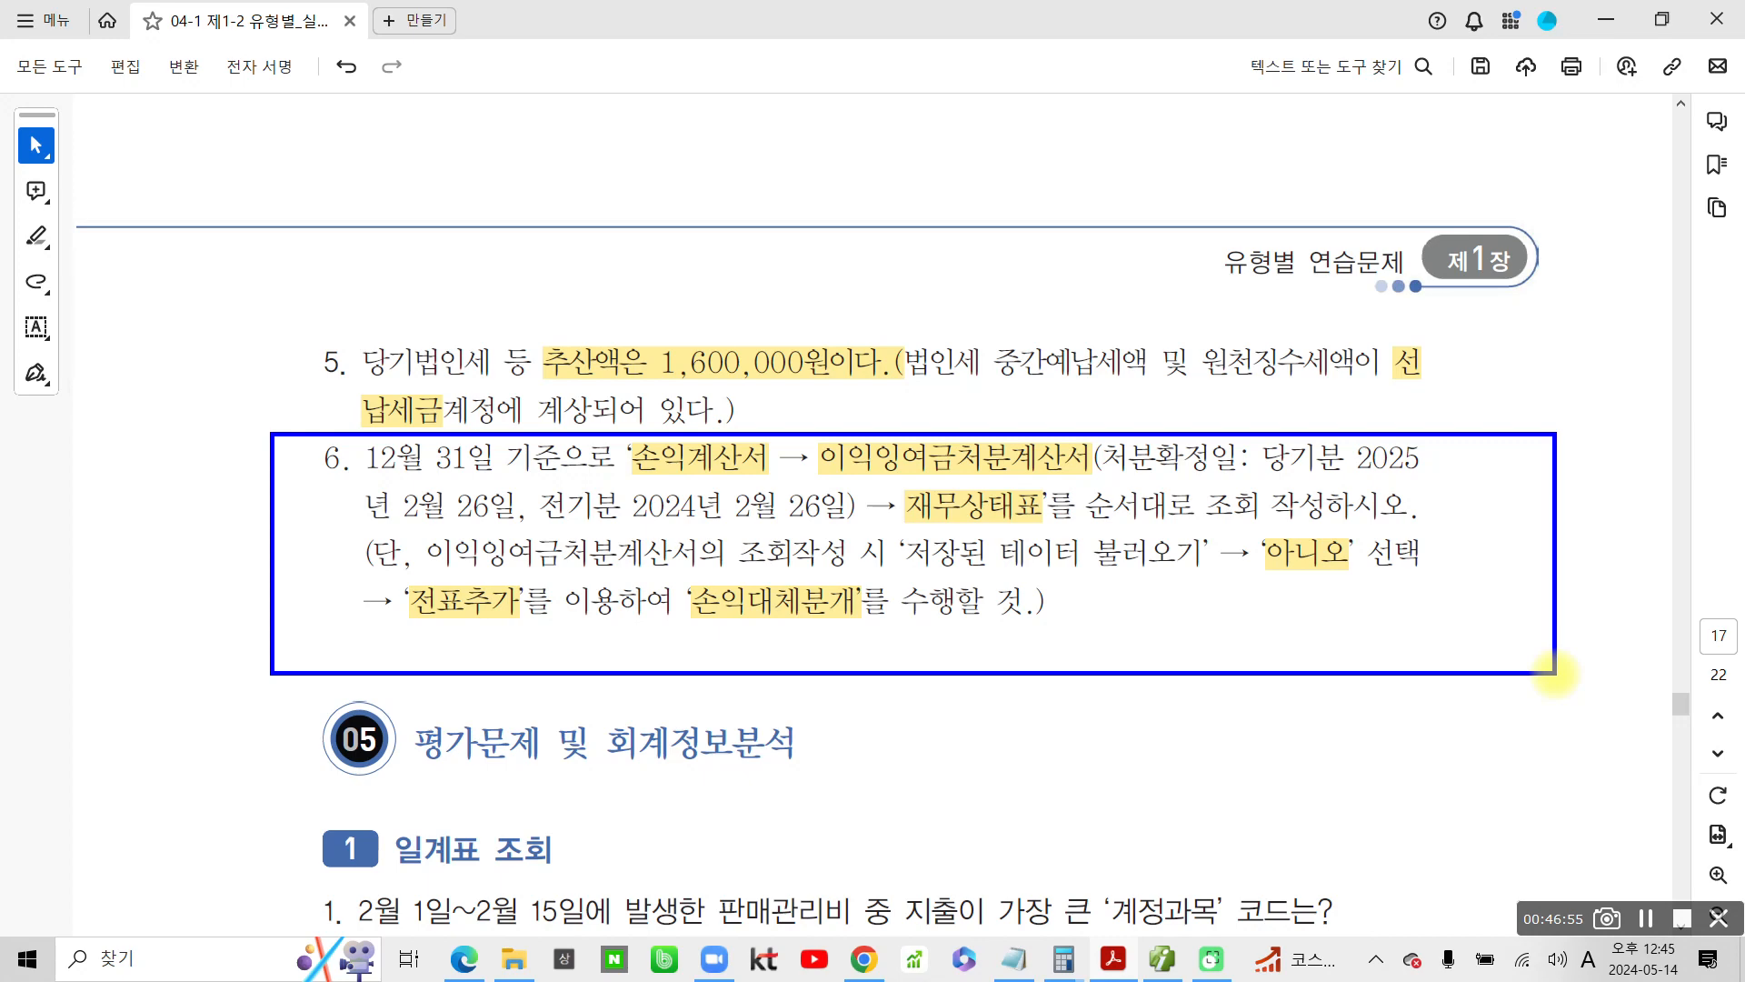
{"action": "left_click_drag", "start_coordinate": [712, 415], "coordinate": [778, 413]}
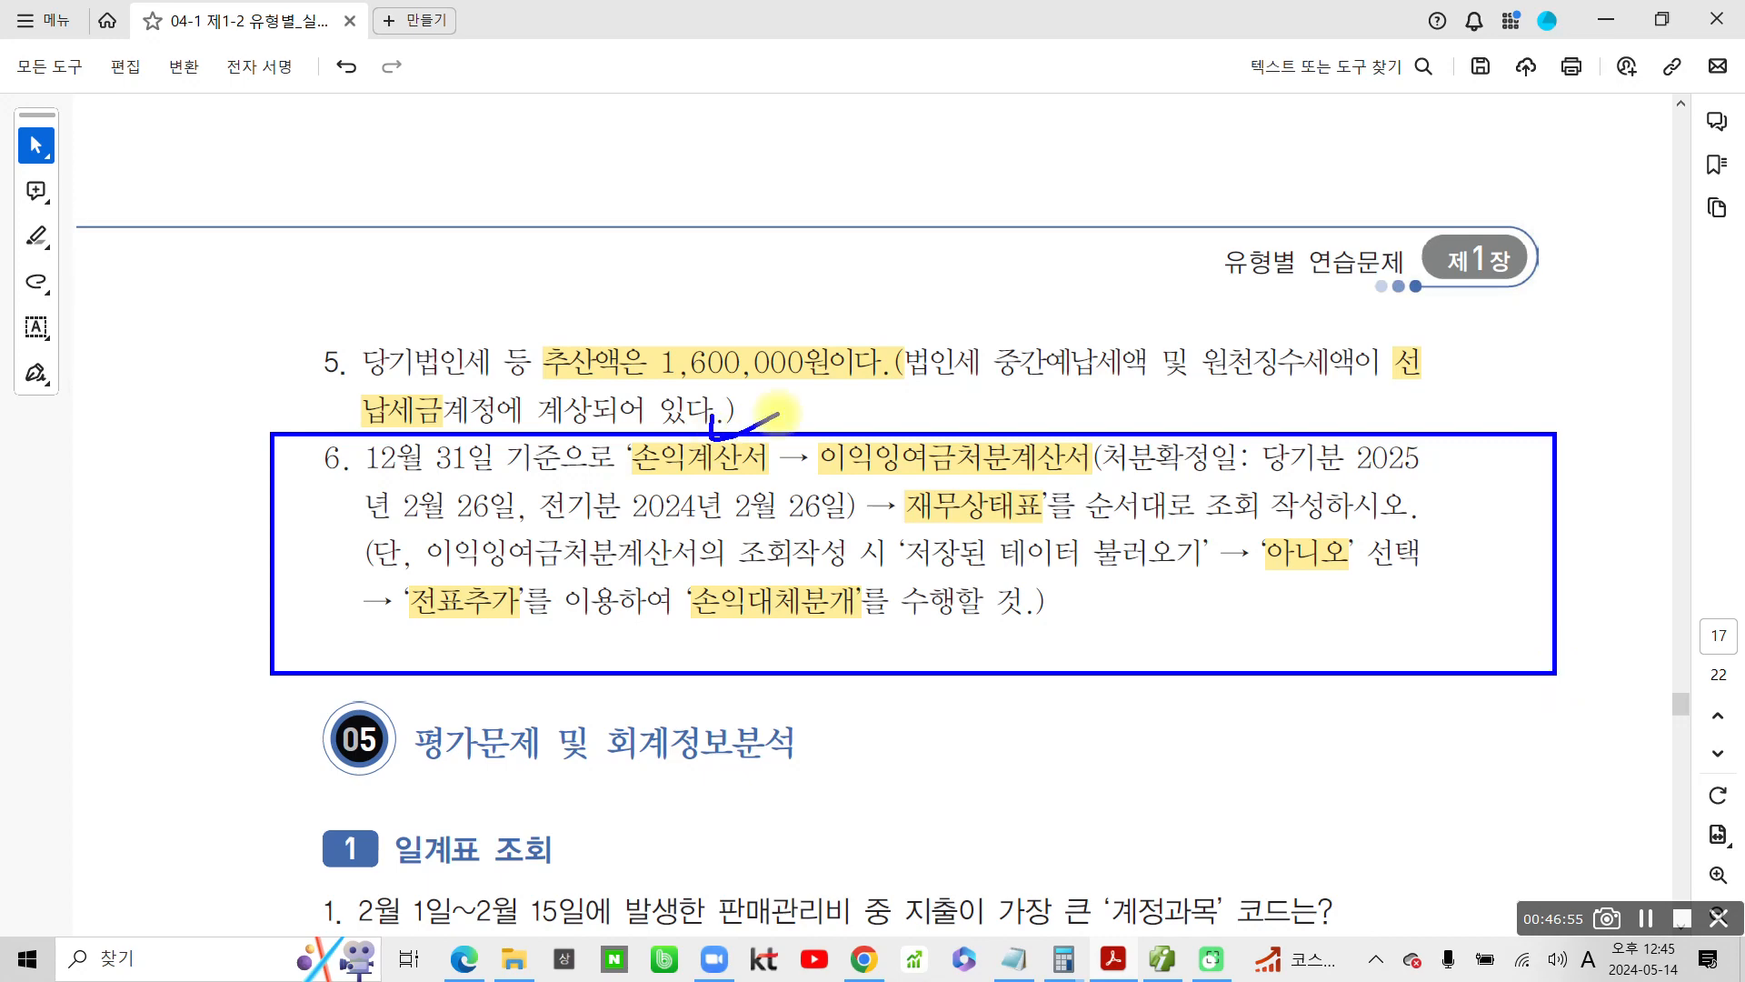
{"action": "left_click_drag", "start_coordinate": [974, 429], "coordinate": [1054, 418]}
{"action": "left_click_drag", "start_coordinate": [1047, 493], "coordinate": [1127, 484]}
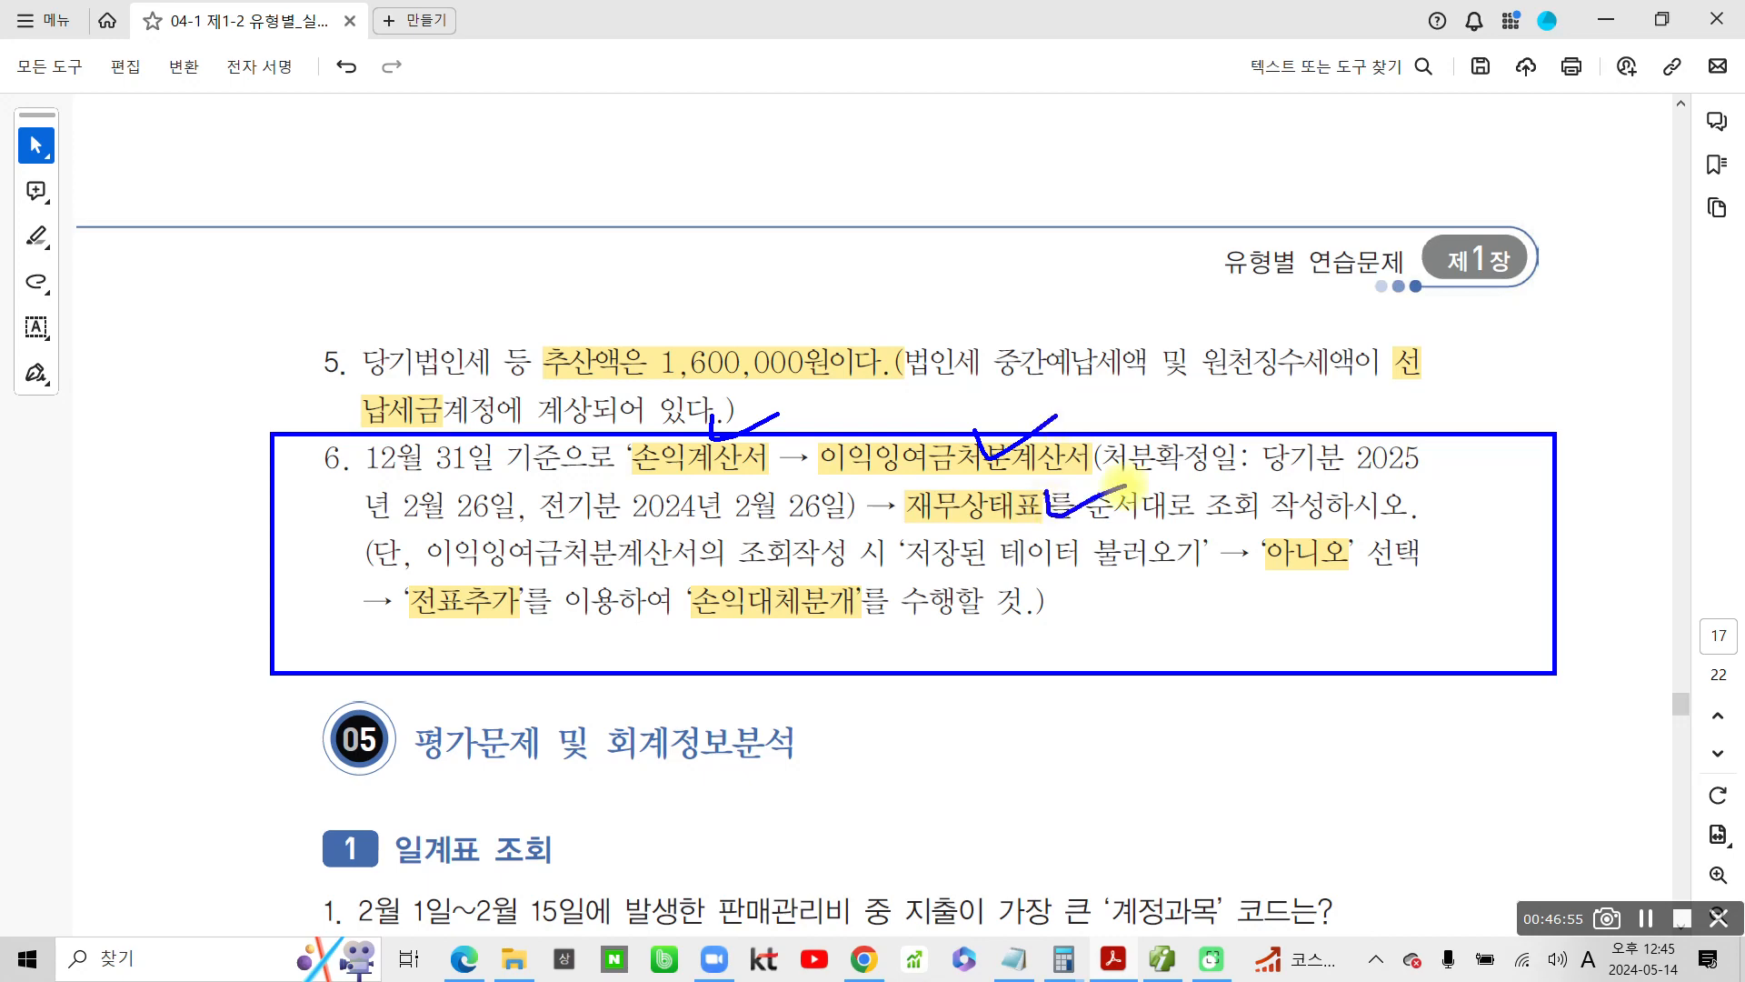
{"action": "key", "text": "Escape"}
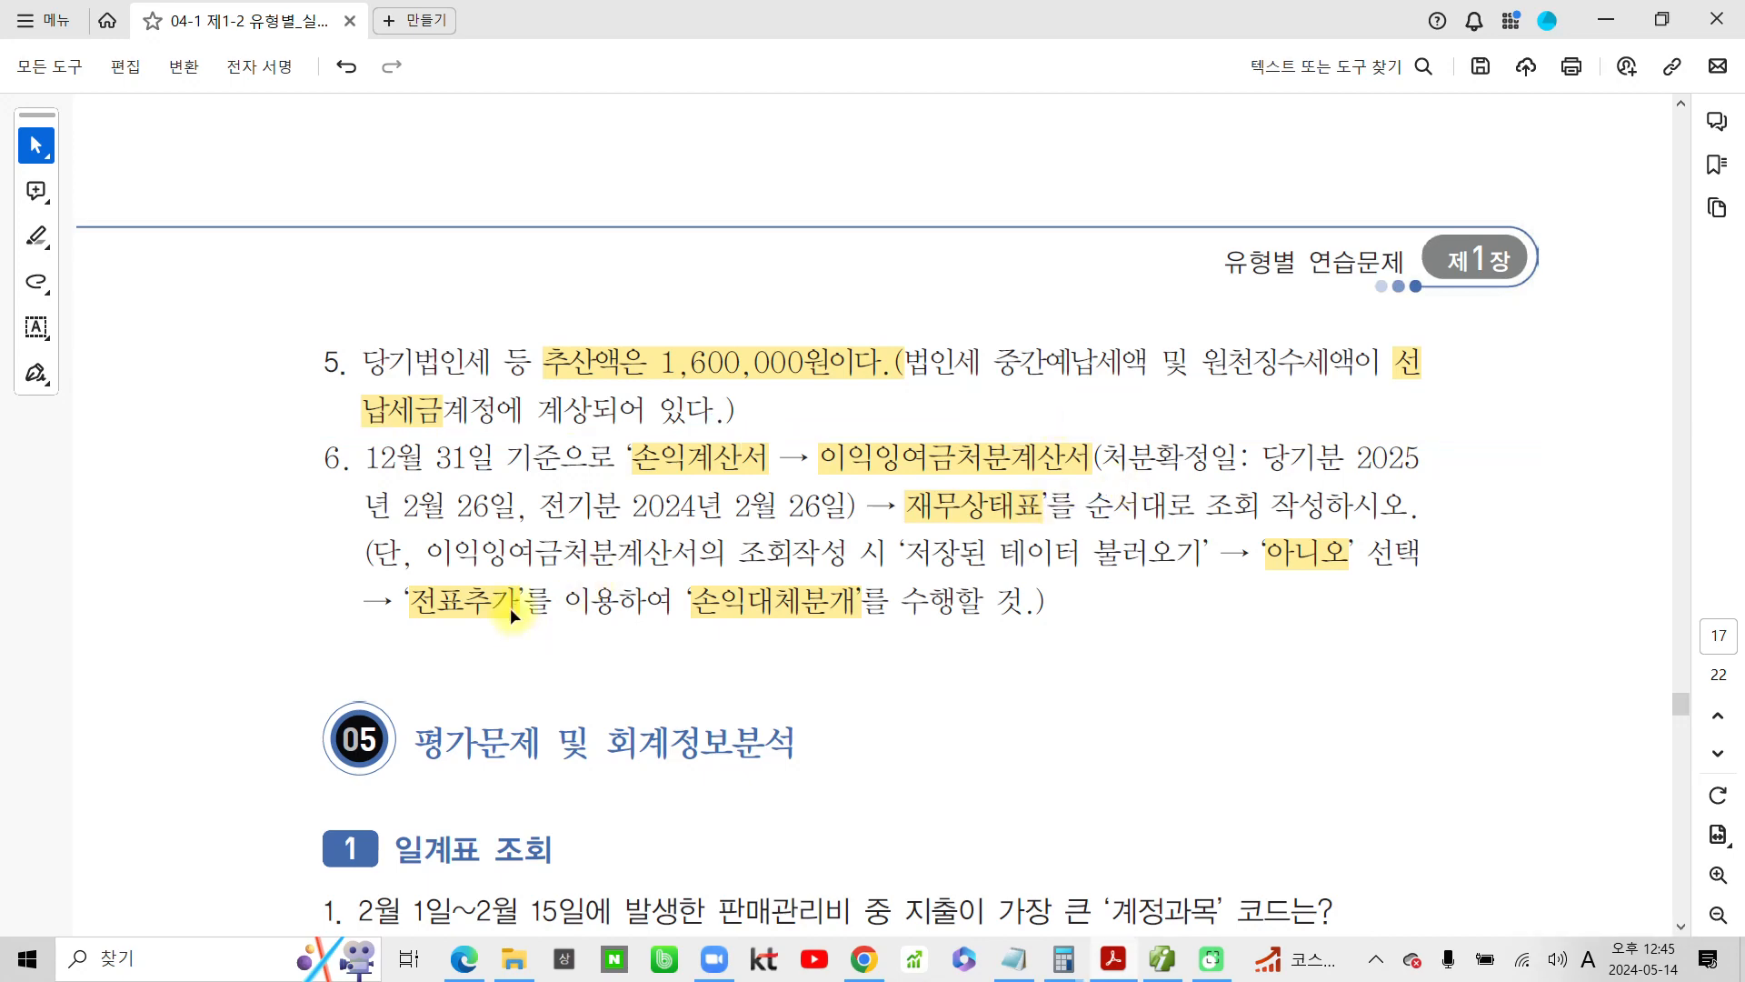
Go back to section 2 결산자료입력에 의한 자동결산 in the PDF and review the items to enter
{"action": "scroll", "coordinate": [354, 527], "scroll_direction": "up", "scroll_amount": 3}
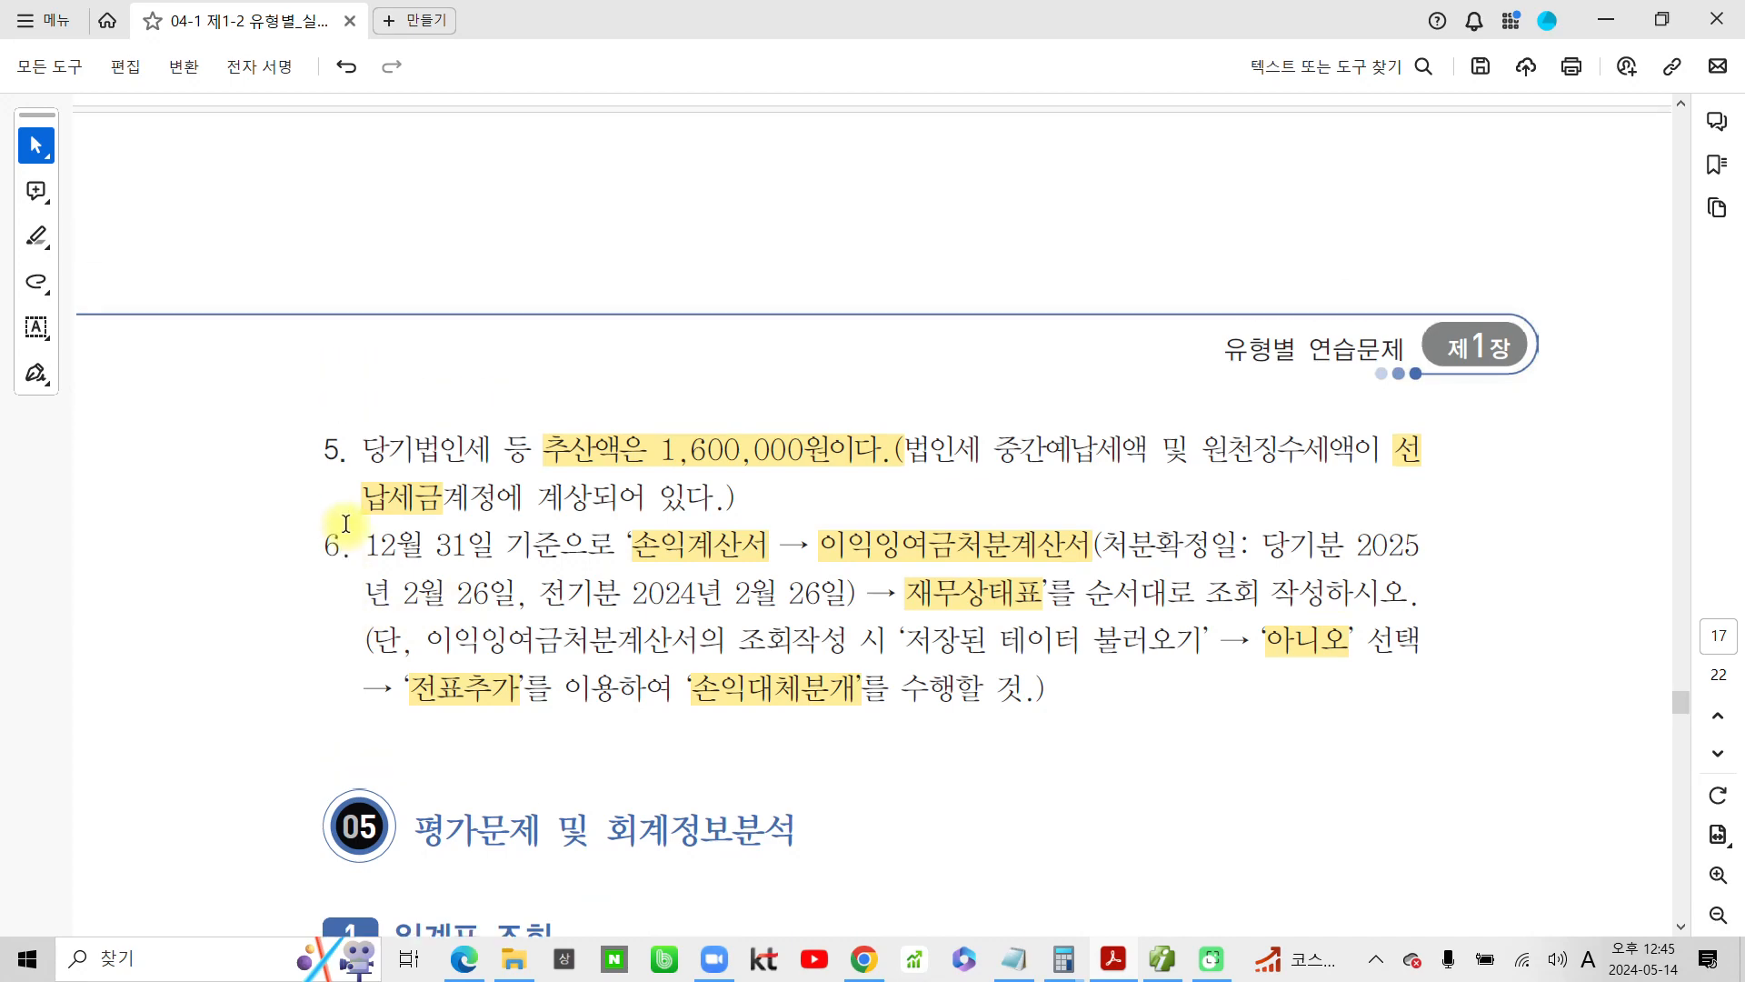
{"action": "scroll", "coordinate": [442, 549], "scroll_direction": "up", "scroll_amount": 15}
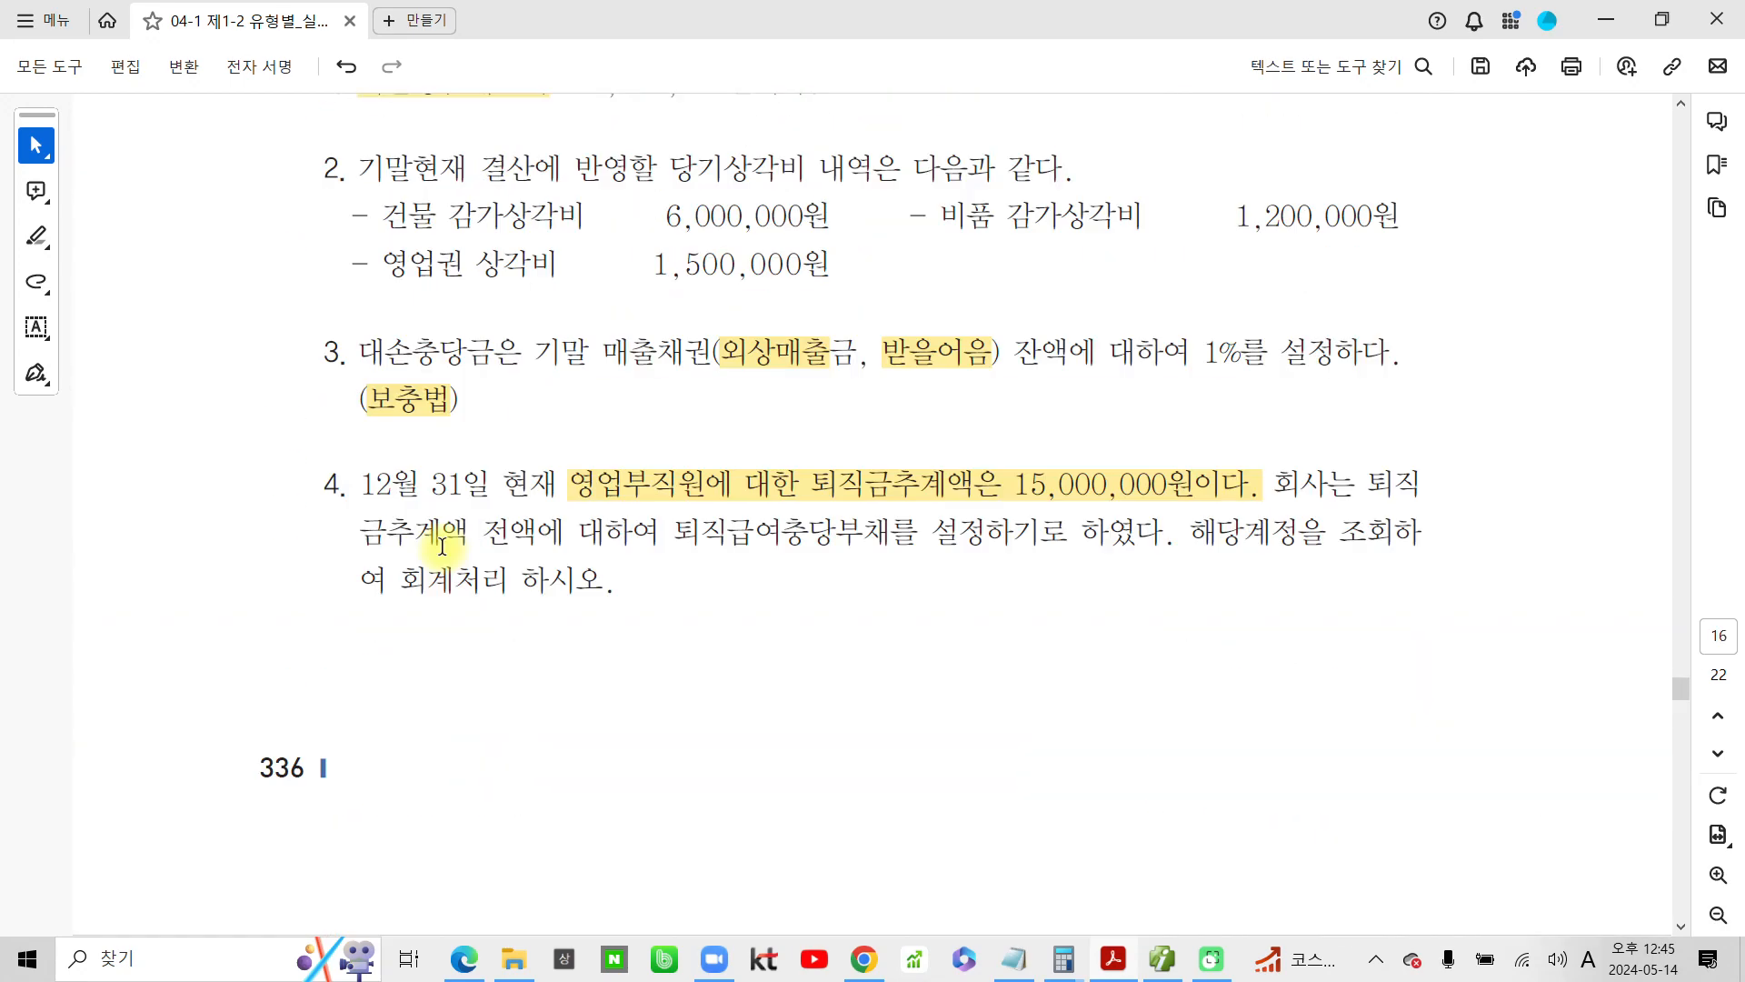
{"action": "scroll", "coordinate": [440, 544], "scroll_direction": "up", "scroll_amount": 2}
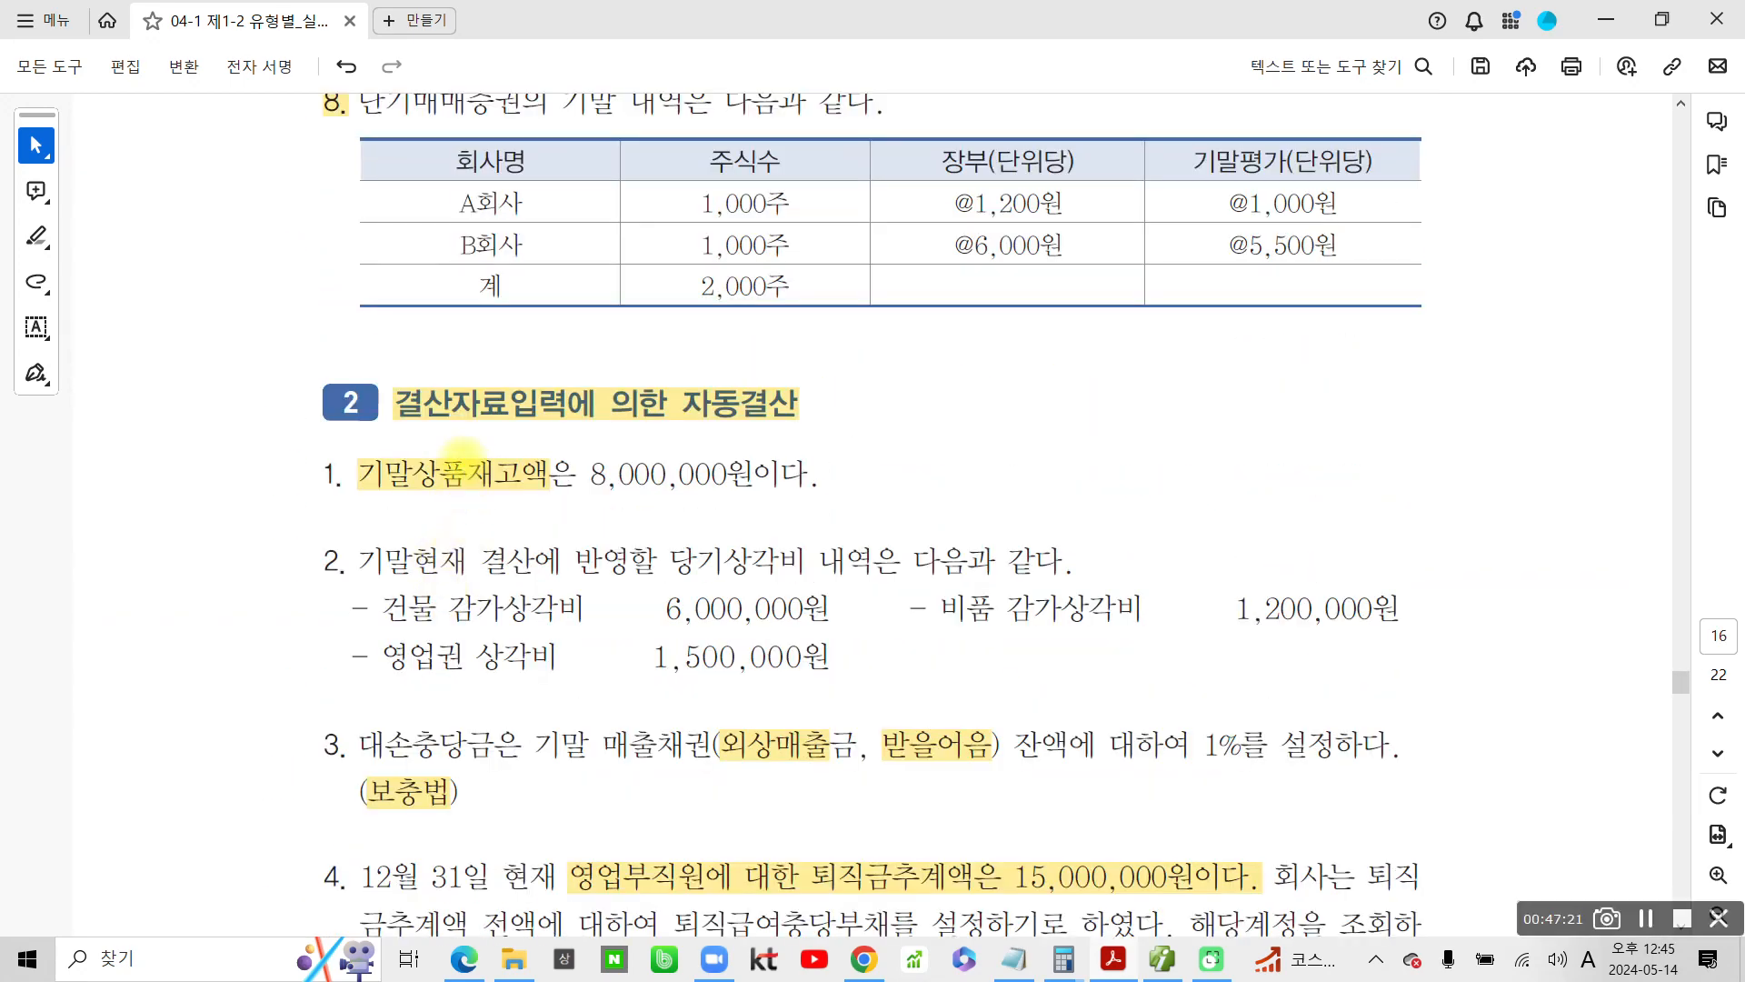
{"action": "mouse_move", "coordinate": [388, 371]}
{"action": "left_mouse_down"}
{"action": "mouse_move", "coordinate": [510, 440]}
{"action": "mouse_move", "coordinate": [578, 441]}
{"action": "left_mouse_up"}
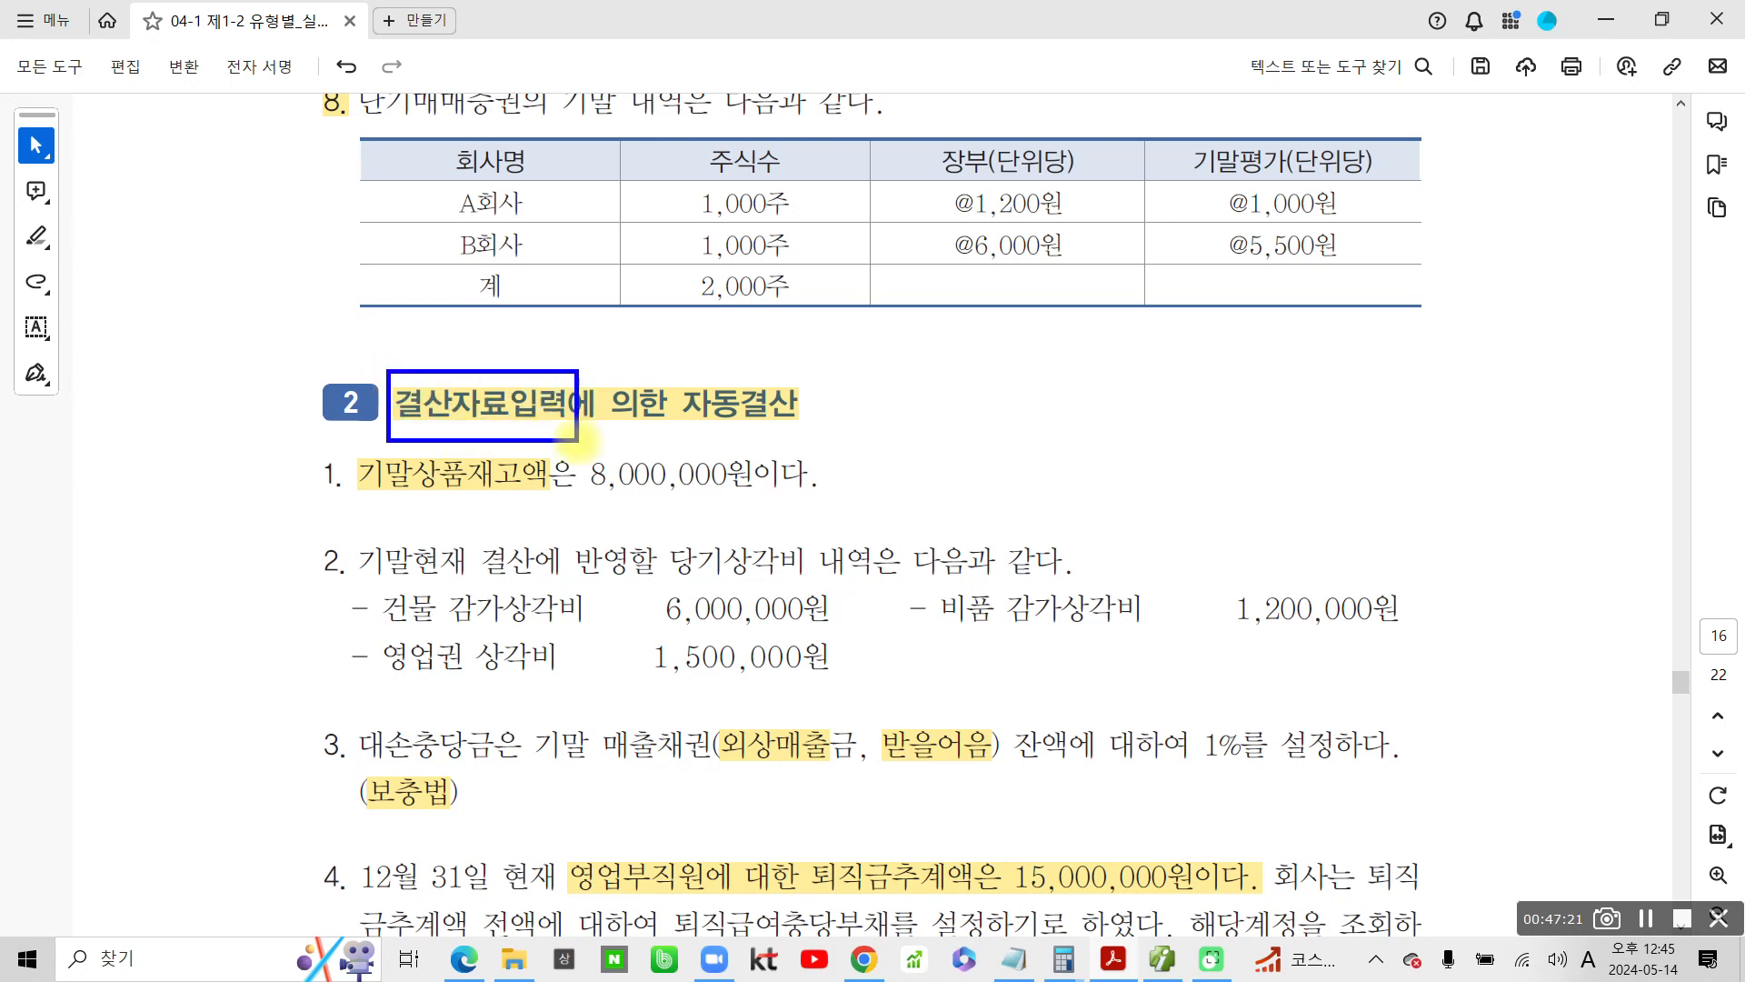
{"action": "key", "text": "Escape"}
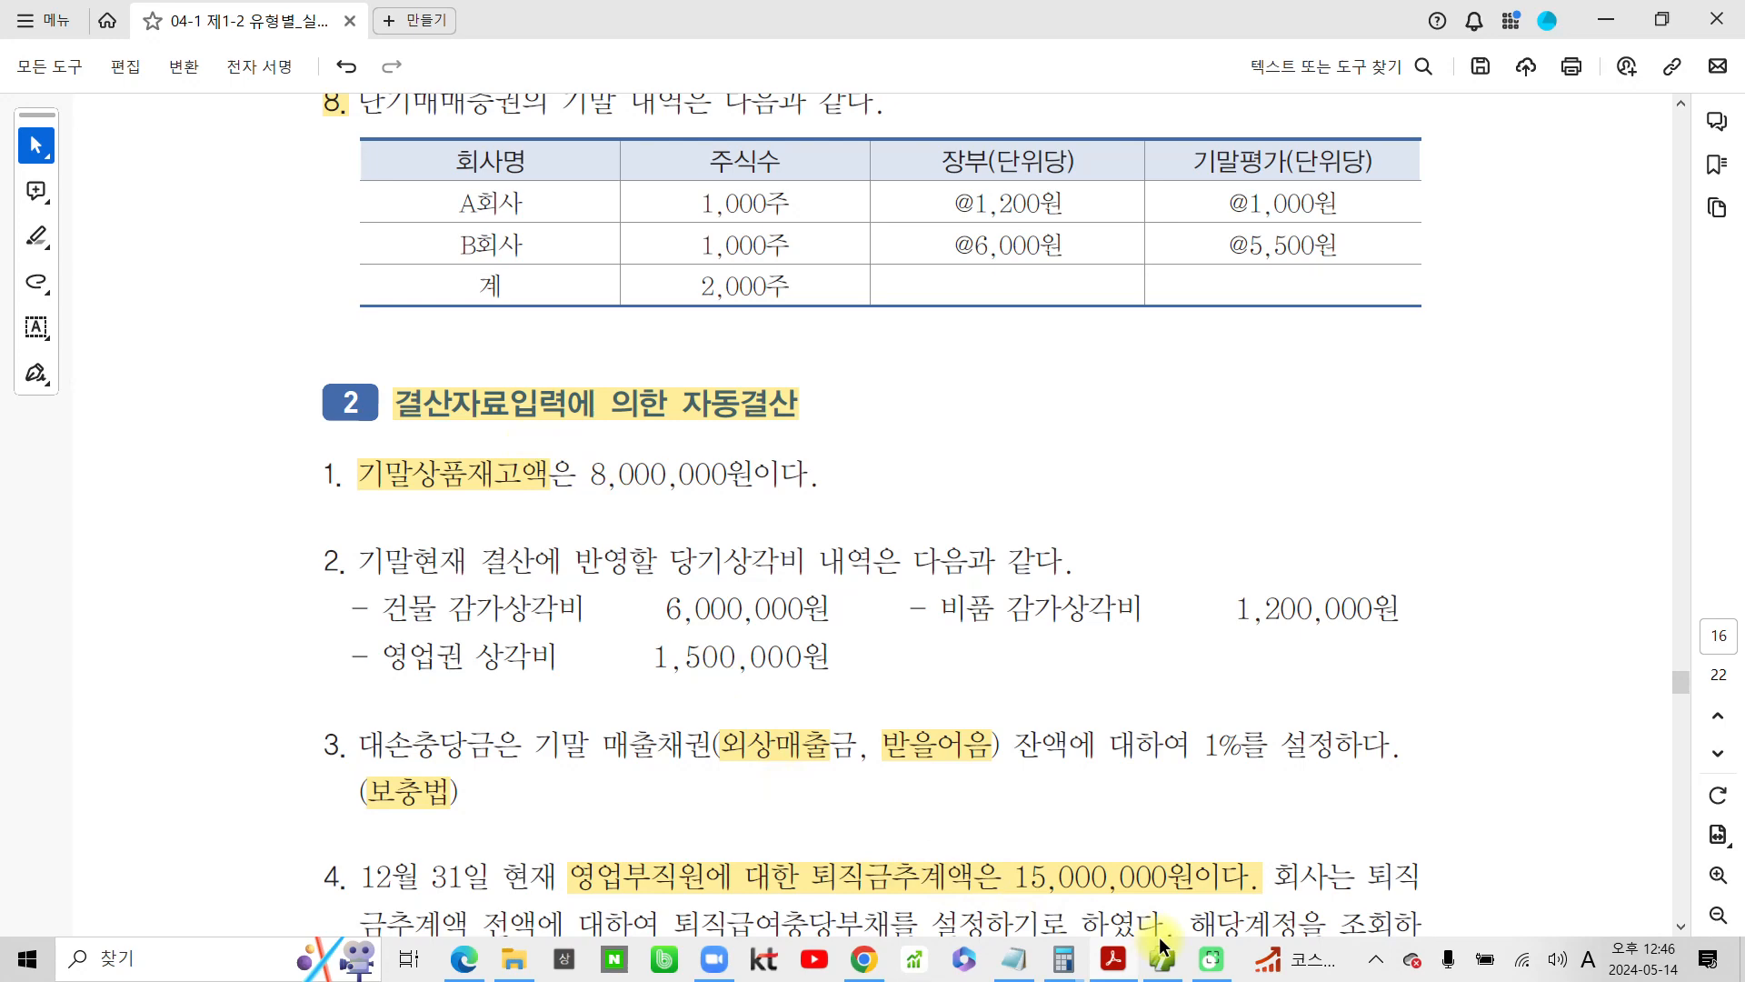
Switch to the Smart A accounting program and open 결산자료입력 from the 결산/재무제표 group
{"action": "left_click", "coordinate": [1163, 958]}
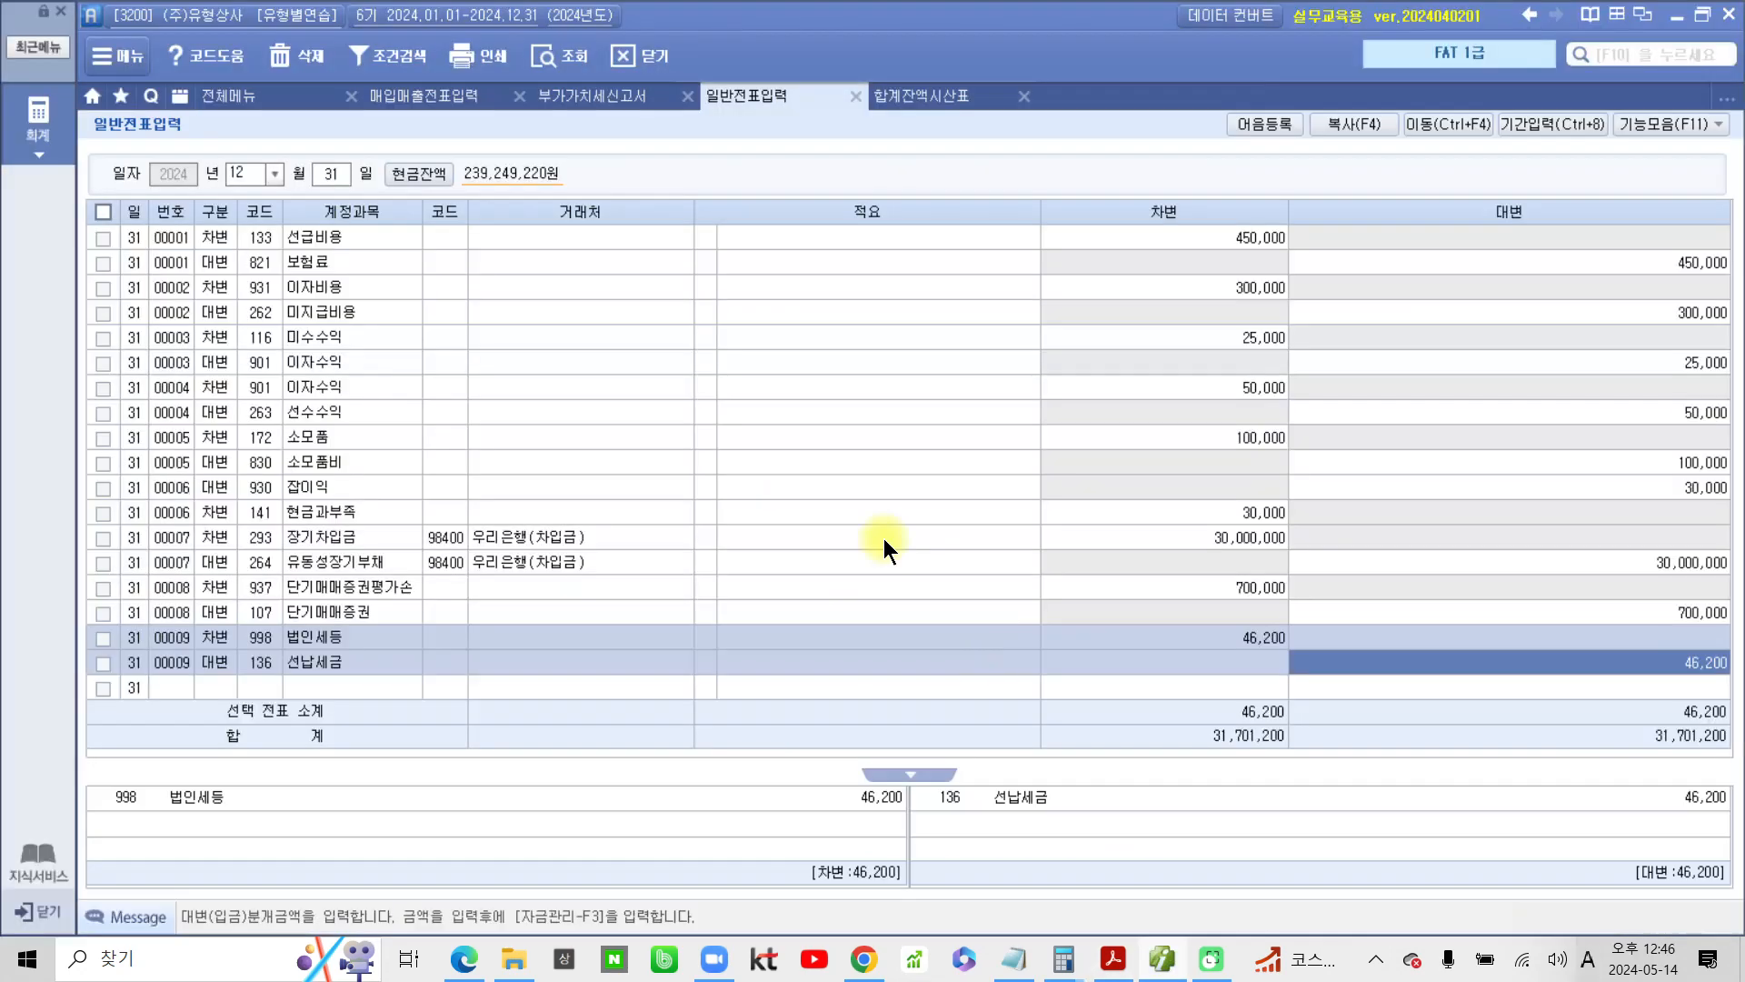
{"action": "left_click", "coordinate": [247, 100]}
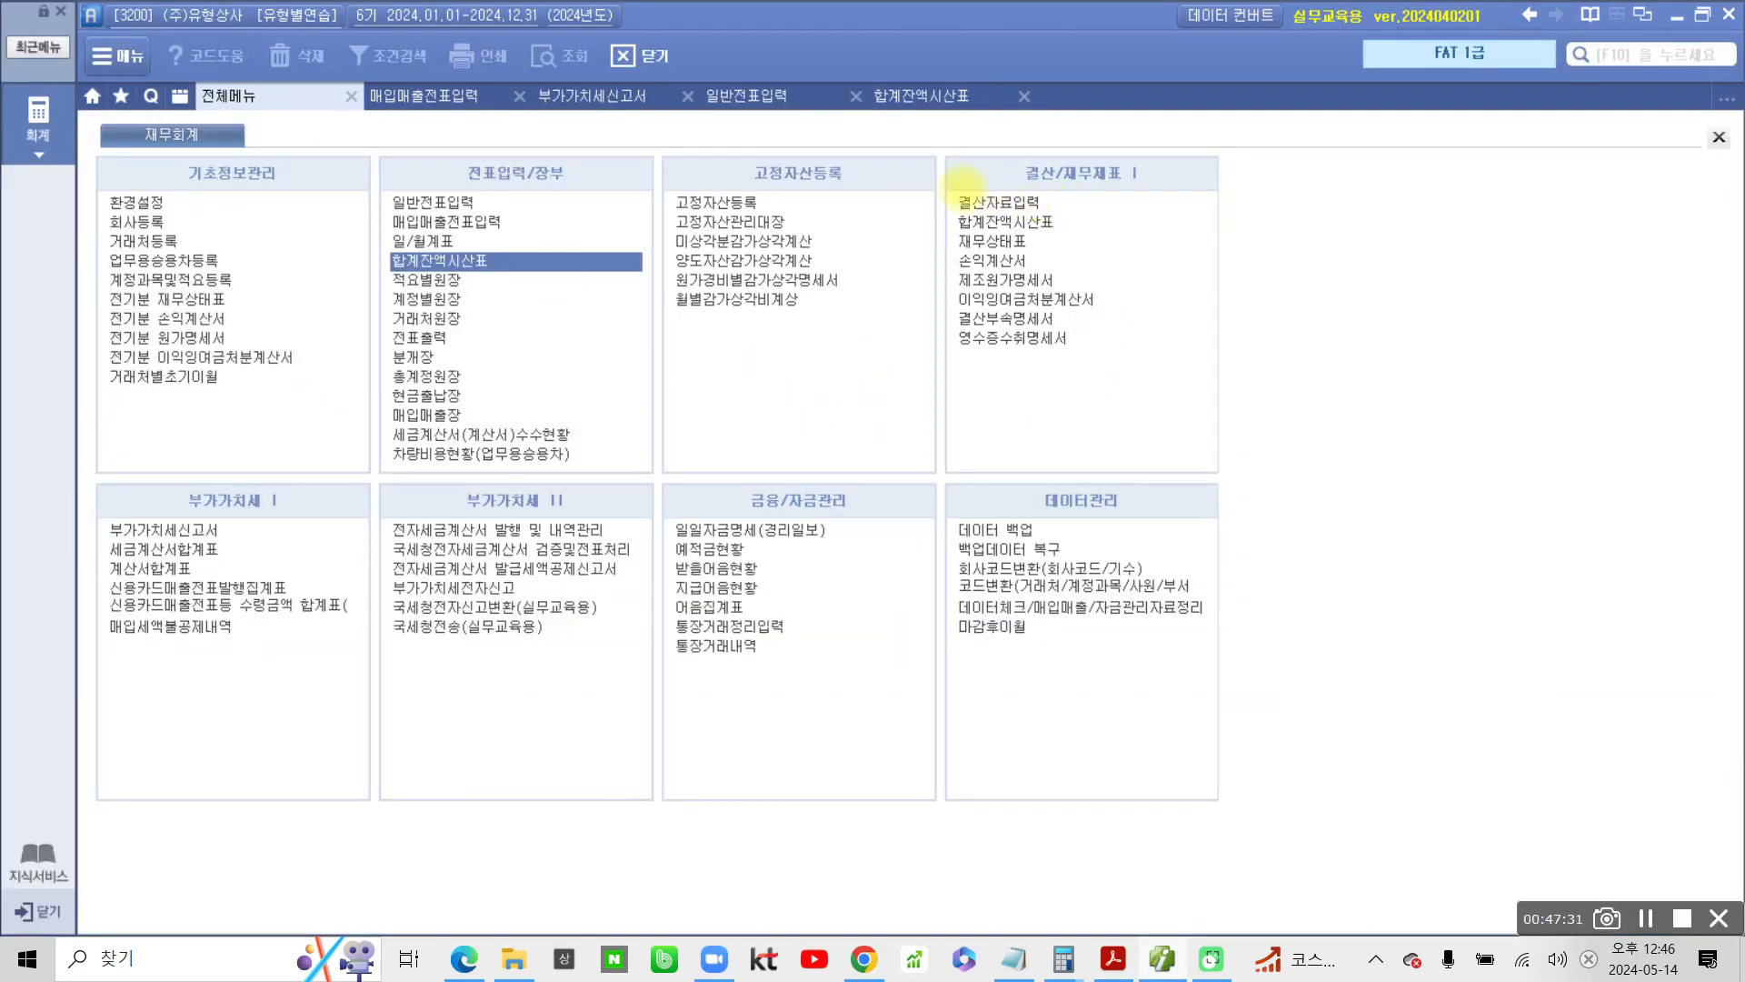
{"action": "mouse_move", "coordinate": [946, 185]}
{"action": "left_mouse_down"}
{"action": "mouse_move", "coordinate": [1079, 216]}
{"action": "mouse_move", "coordinate": [1136, 178]}
{"action": "left_mouse_up"}
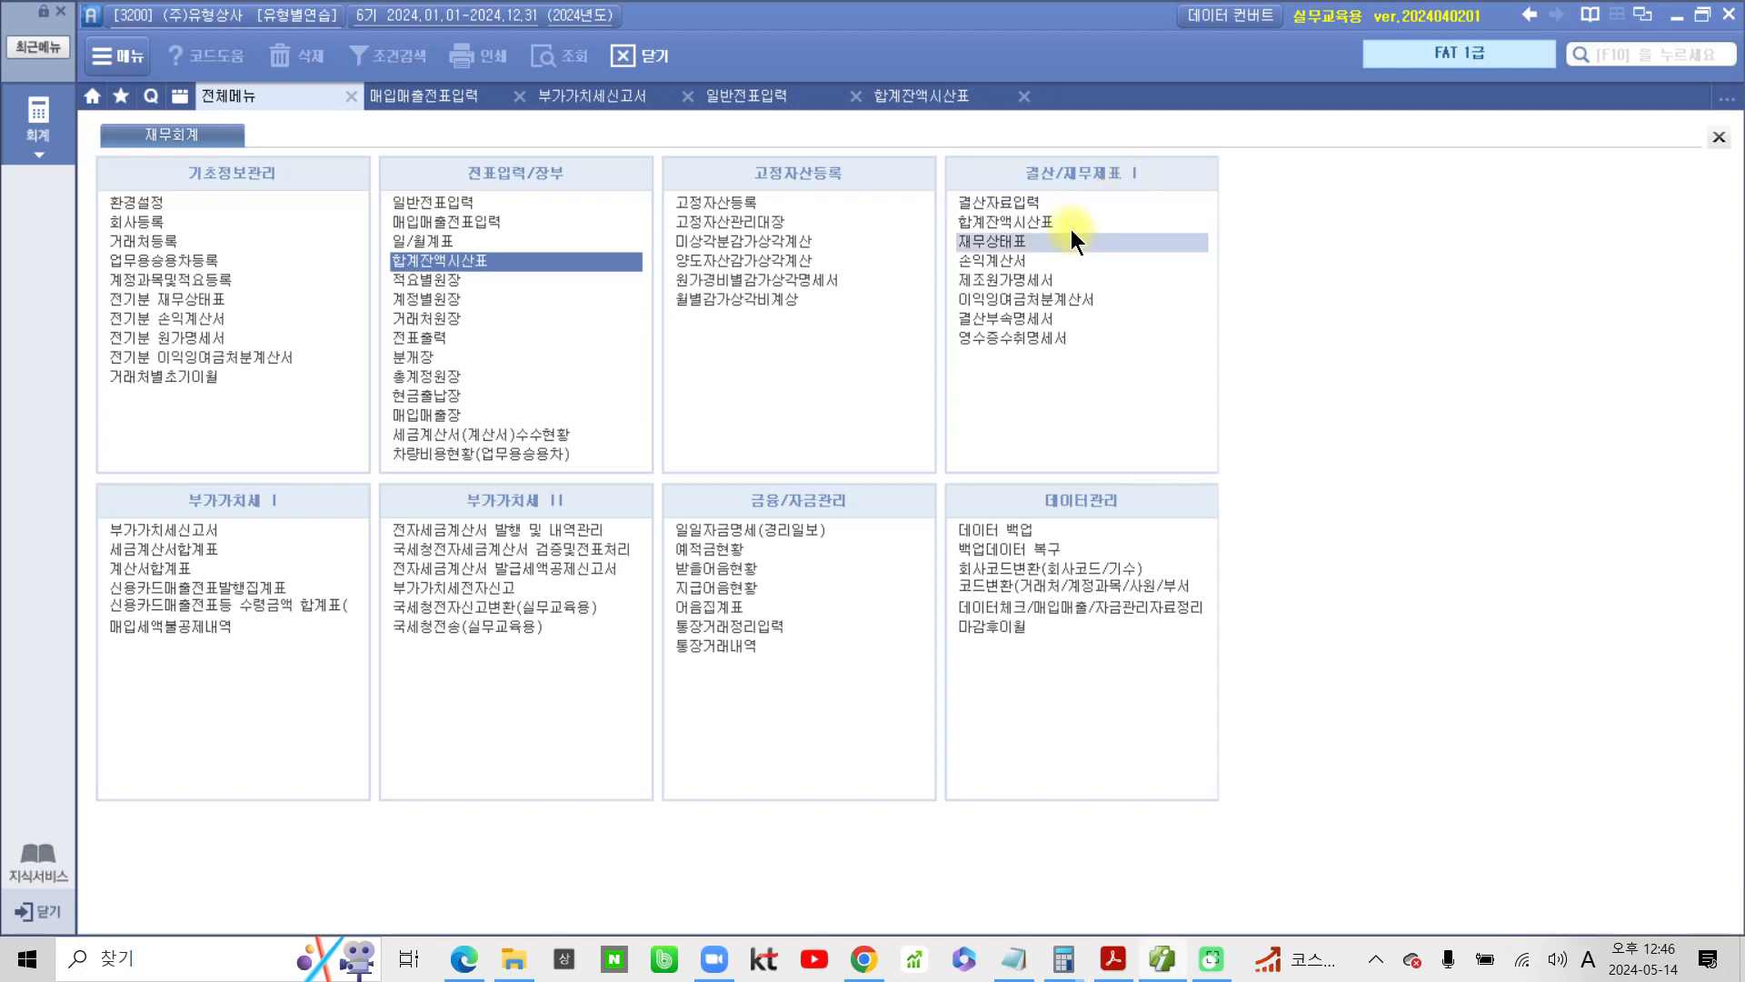
{"action": "left_click", "coordinate": [1038, 200]}
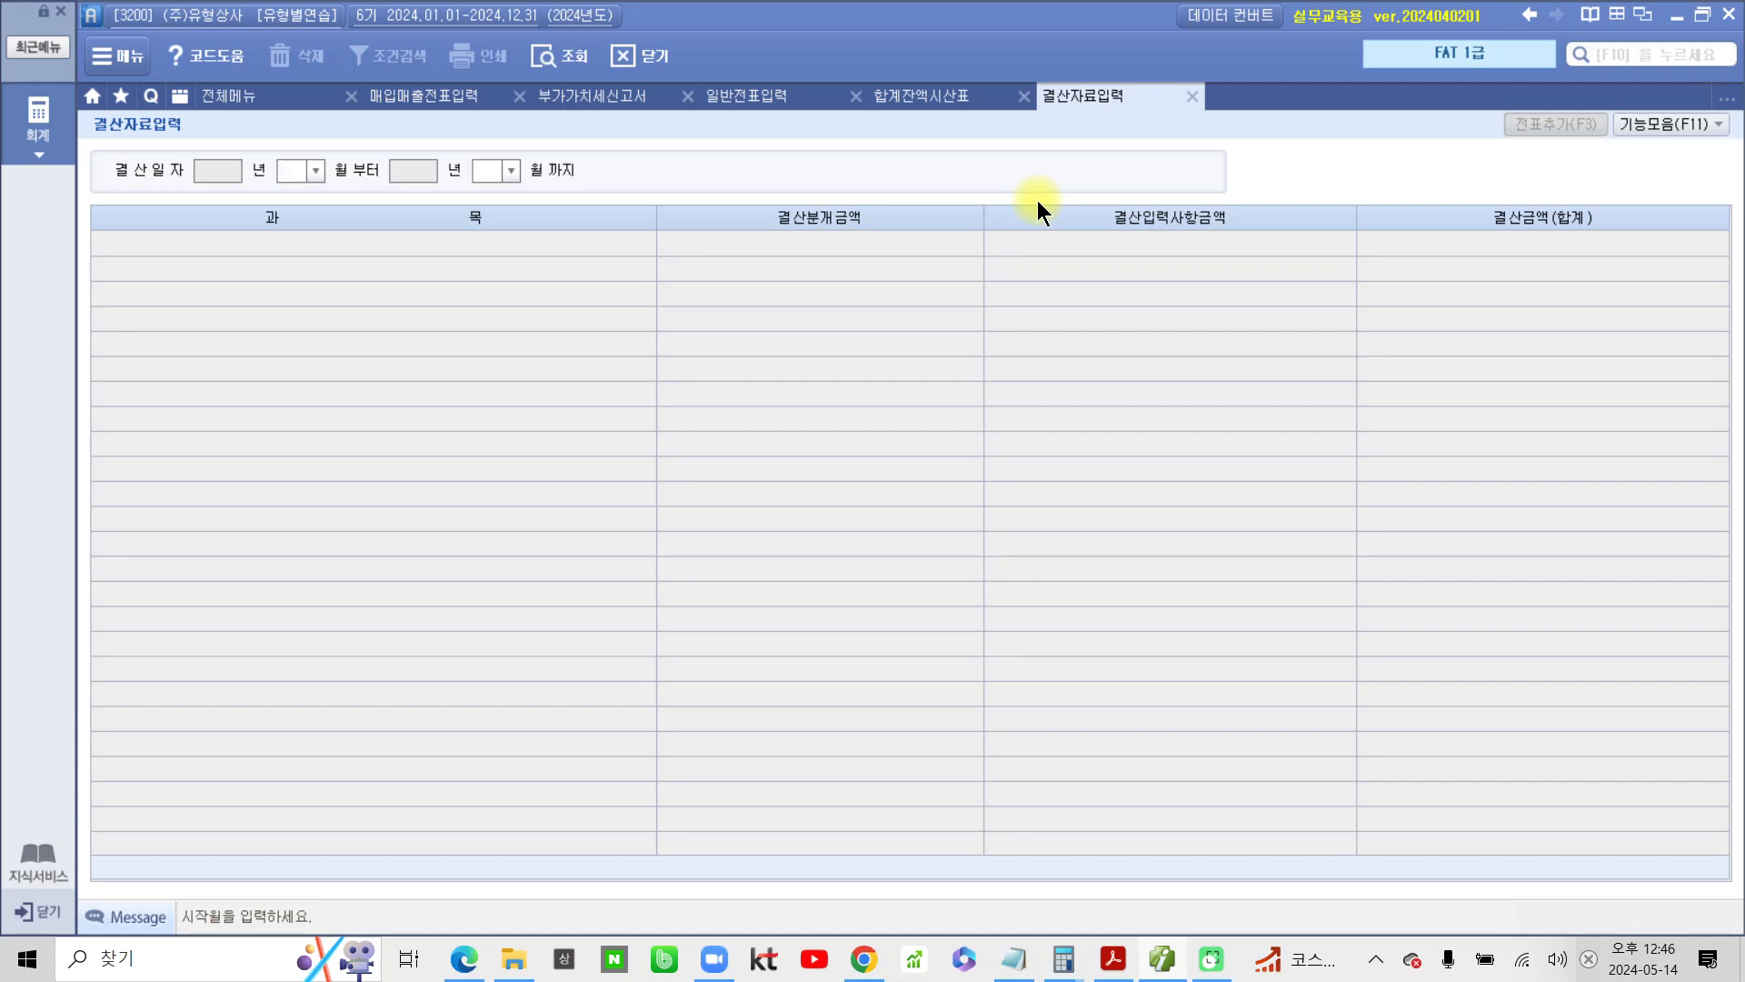
Set the 결산일자 period to months 01 through 12 and confirm 매출원가 및 경비선택 without entering a cost code
{"action": "type", "text": "1"}
{"action": "key", "text": "Return"}
{"action": "type", "text": "12"}
{"action": "key", "text": "Return"}
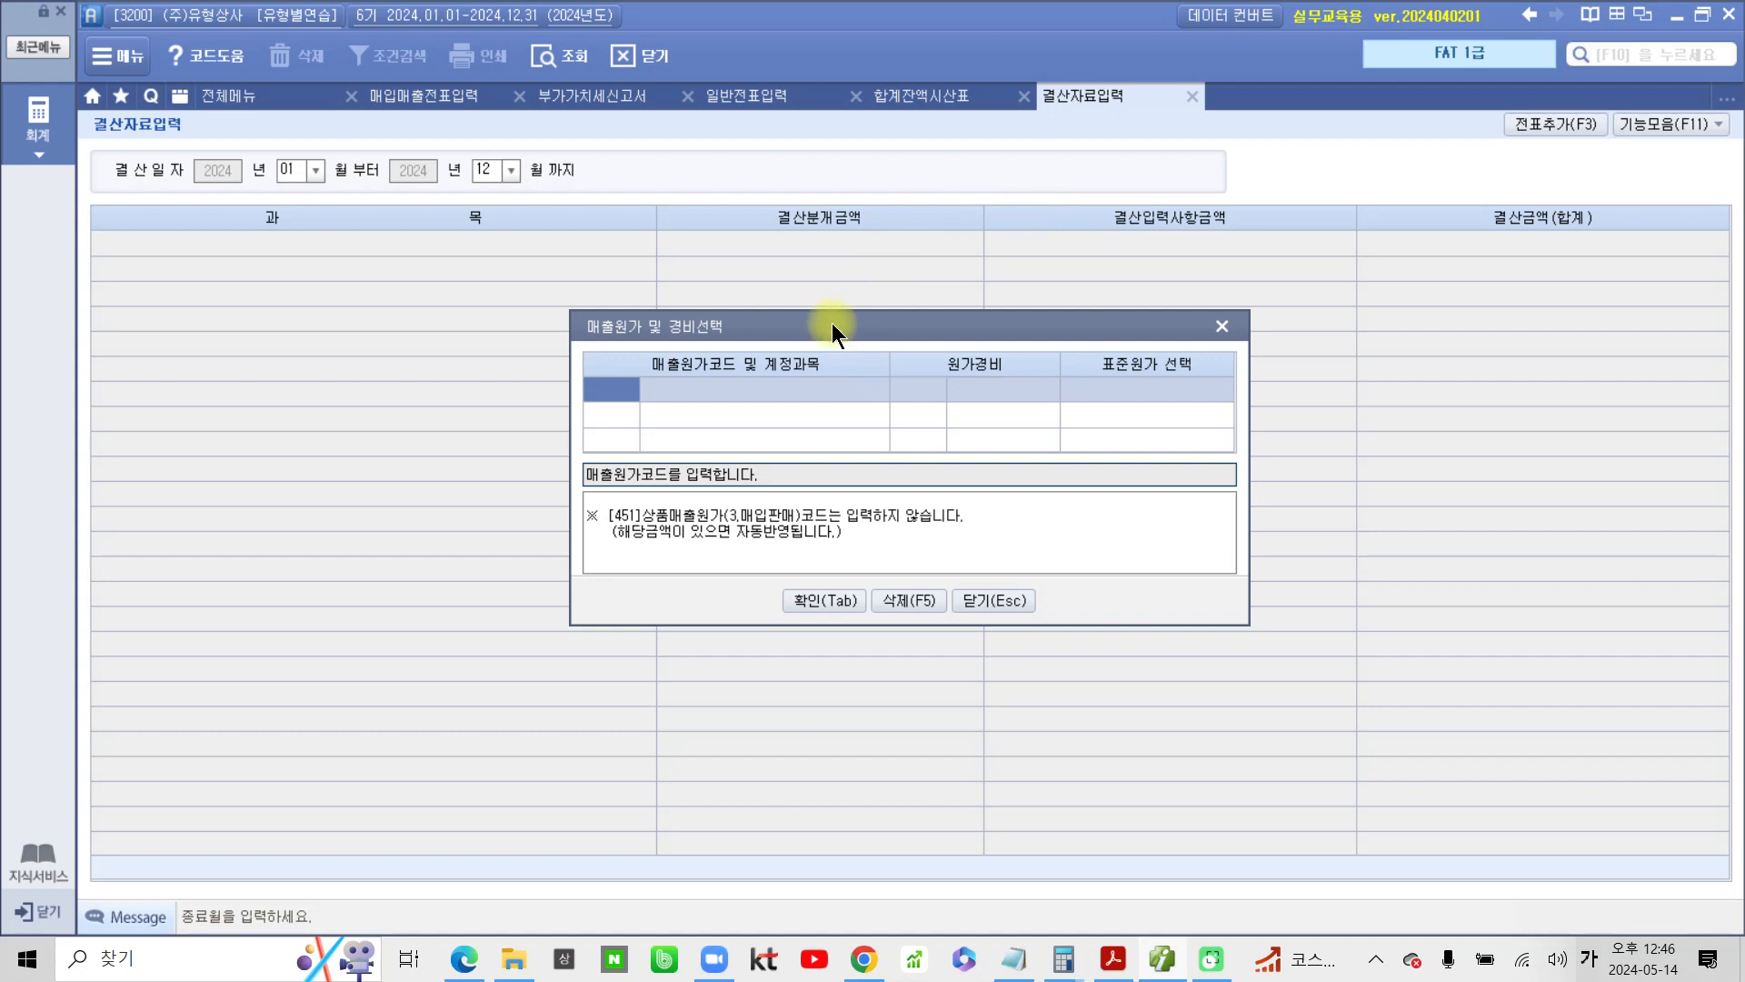
{"action": "left_click", "coordinate": [838, 602]}
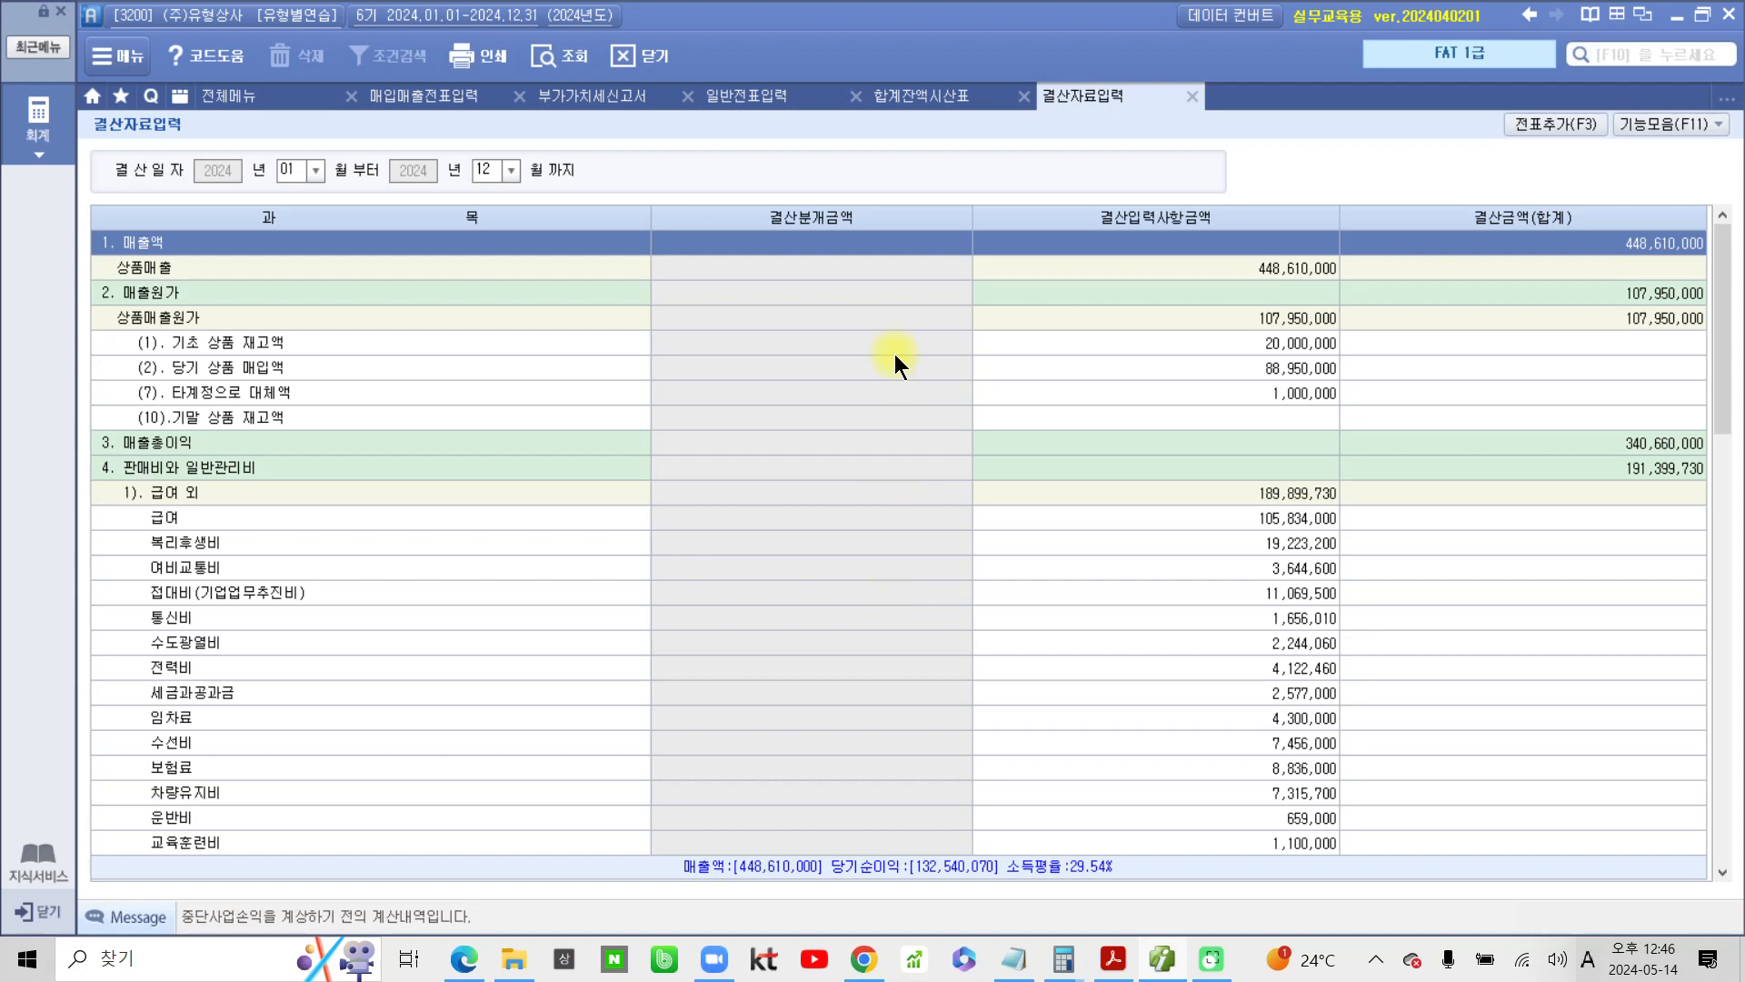
Enter 8,000,000 as the 결산입력사항금액 of (10).기말 상품 재고액
{"action": "left_click", "coordinate": [1244, 419]}
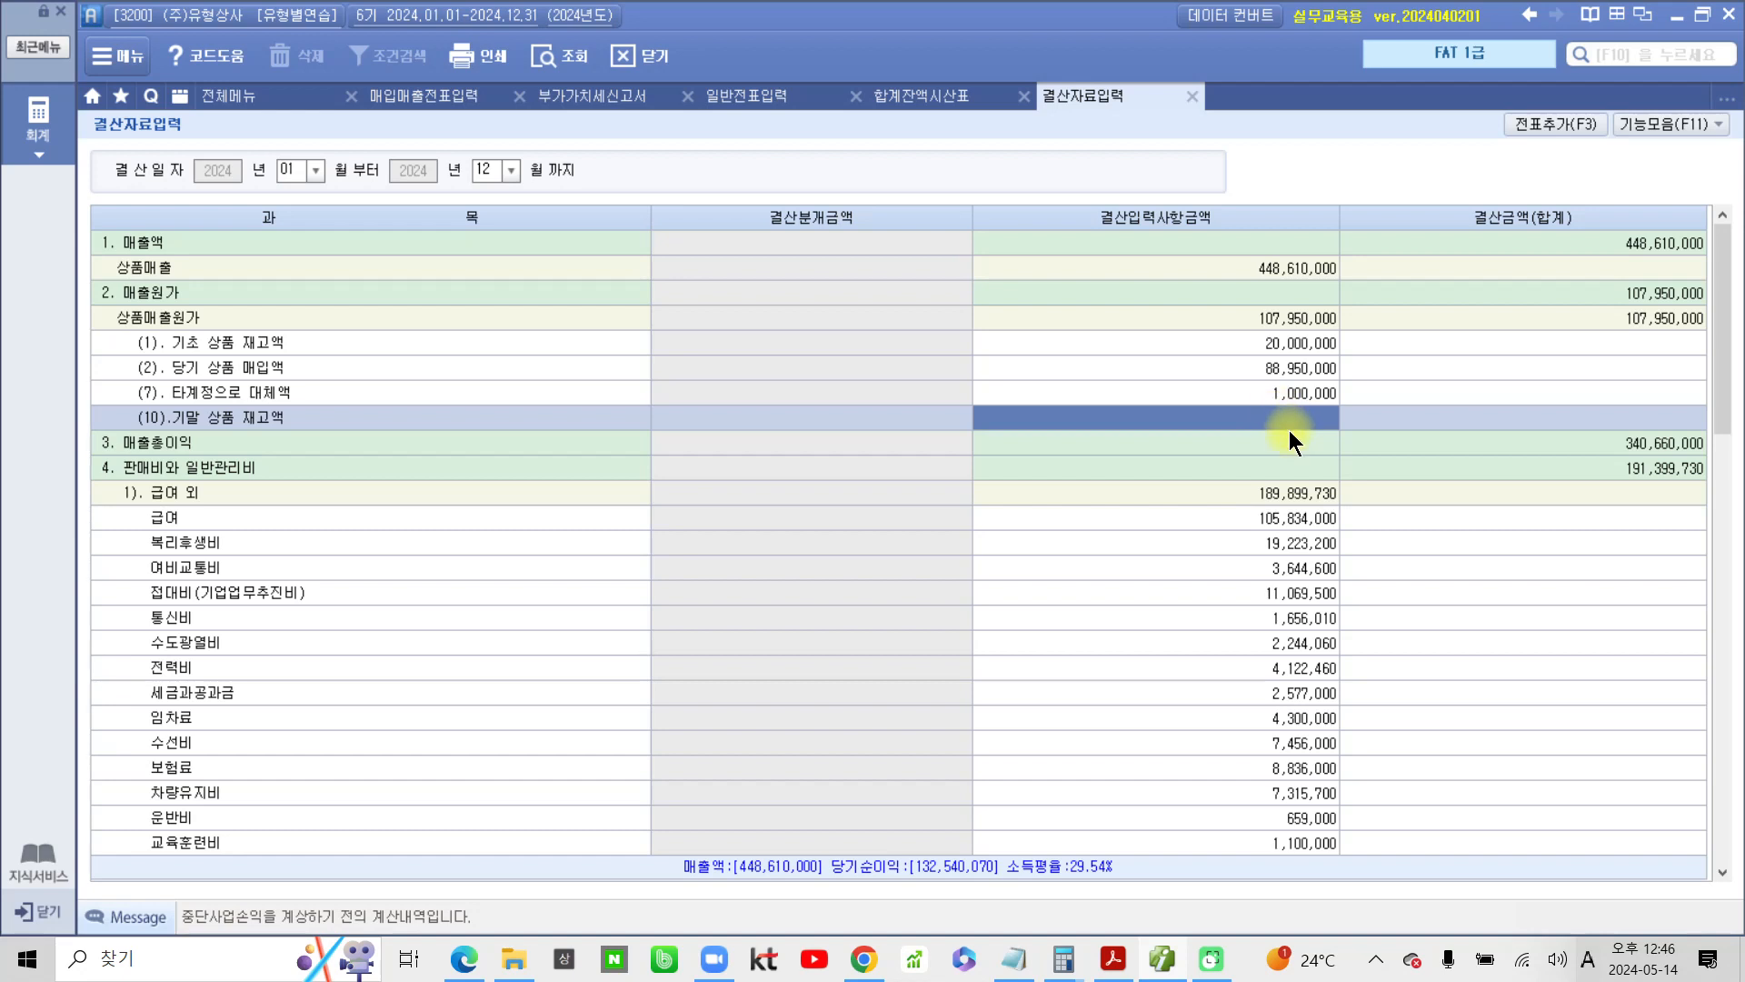
{"action": "type", "text": "8,"}
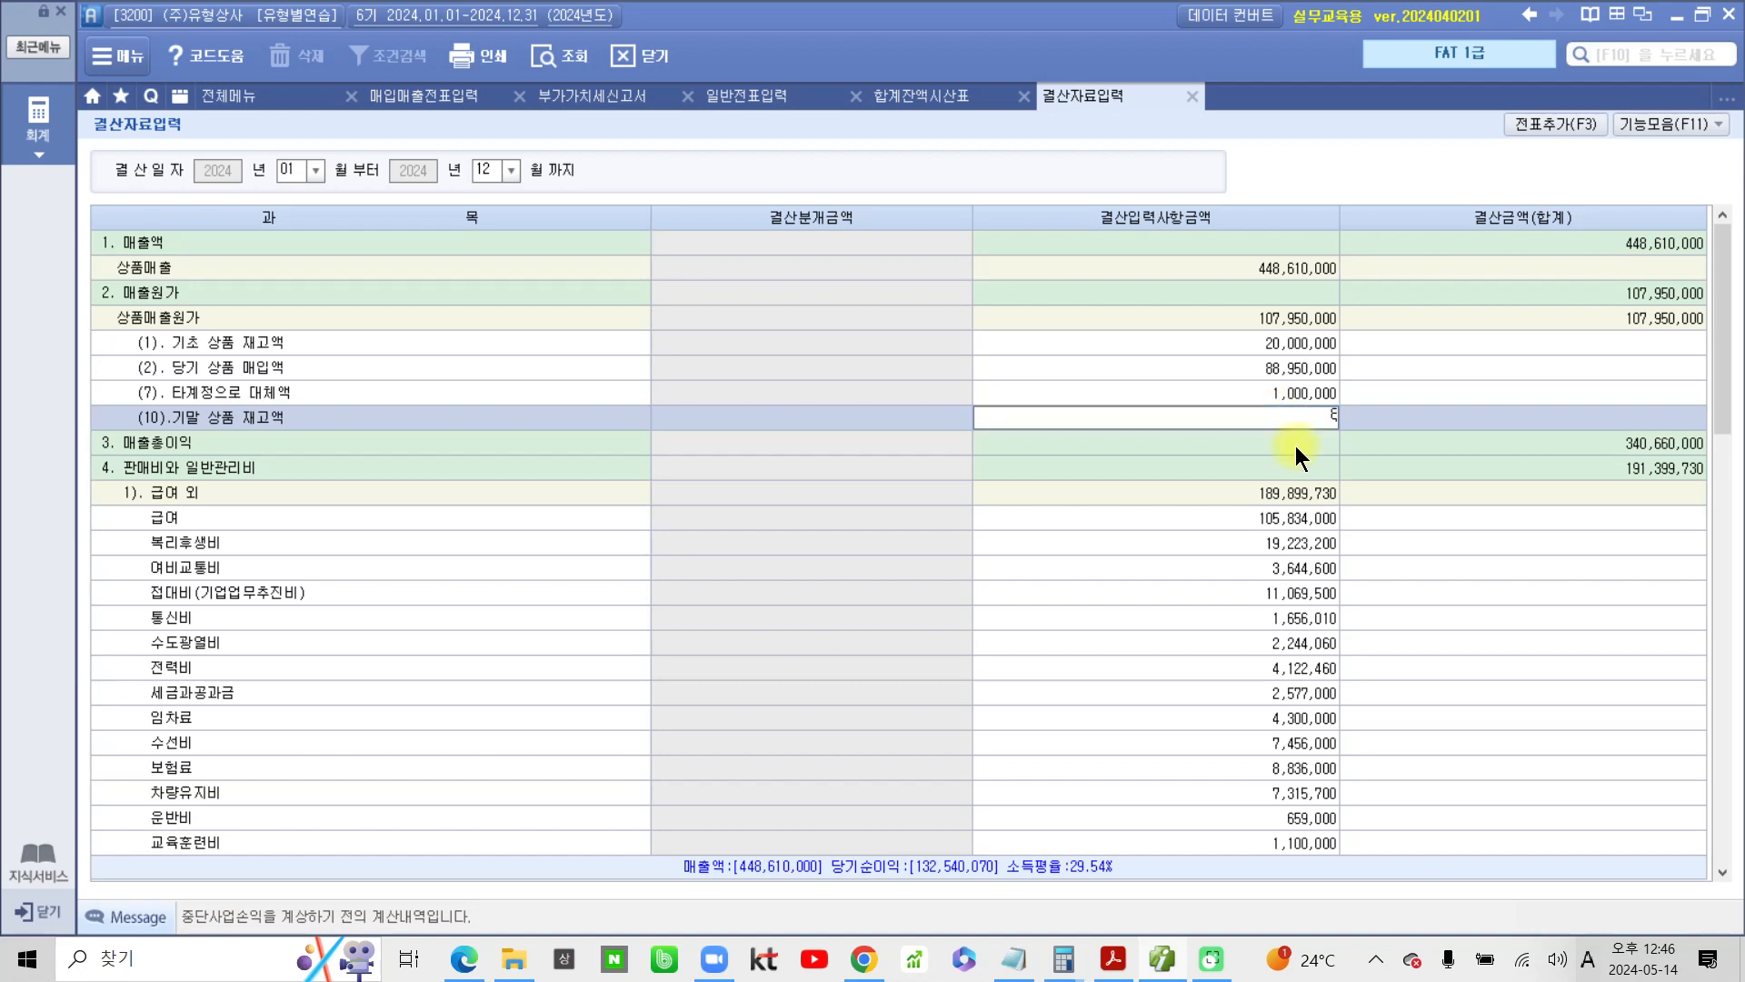
{"action": "type", "text": "000,000"}
{"action": "key", "text": "Return"}
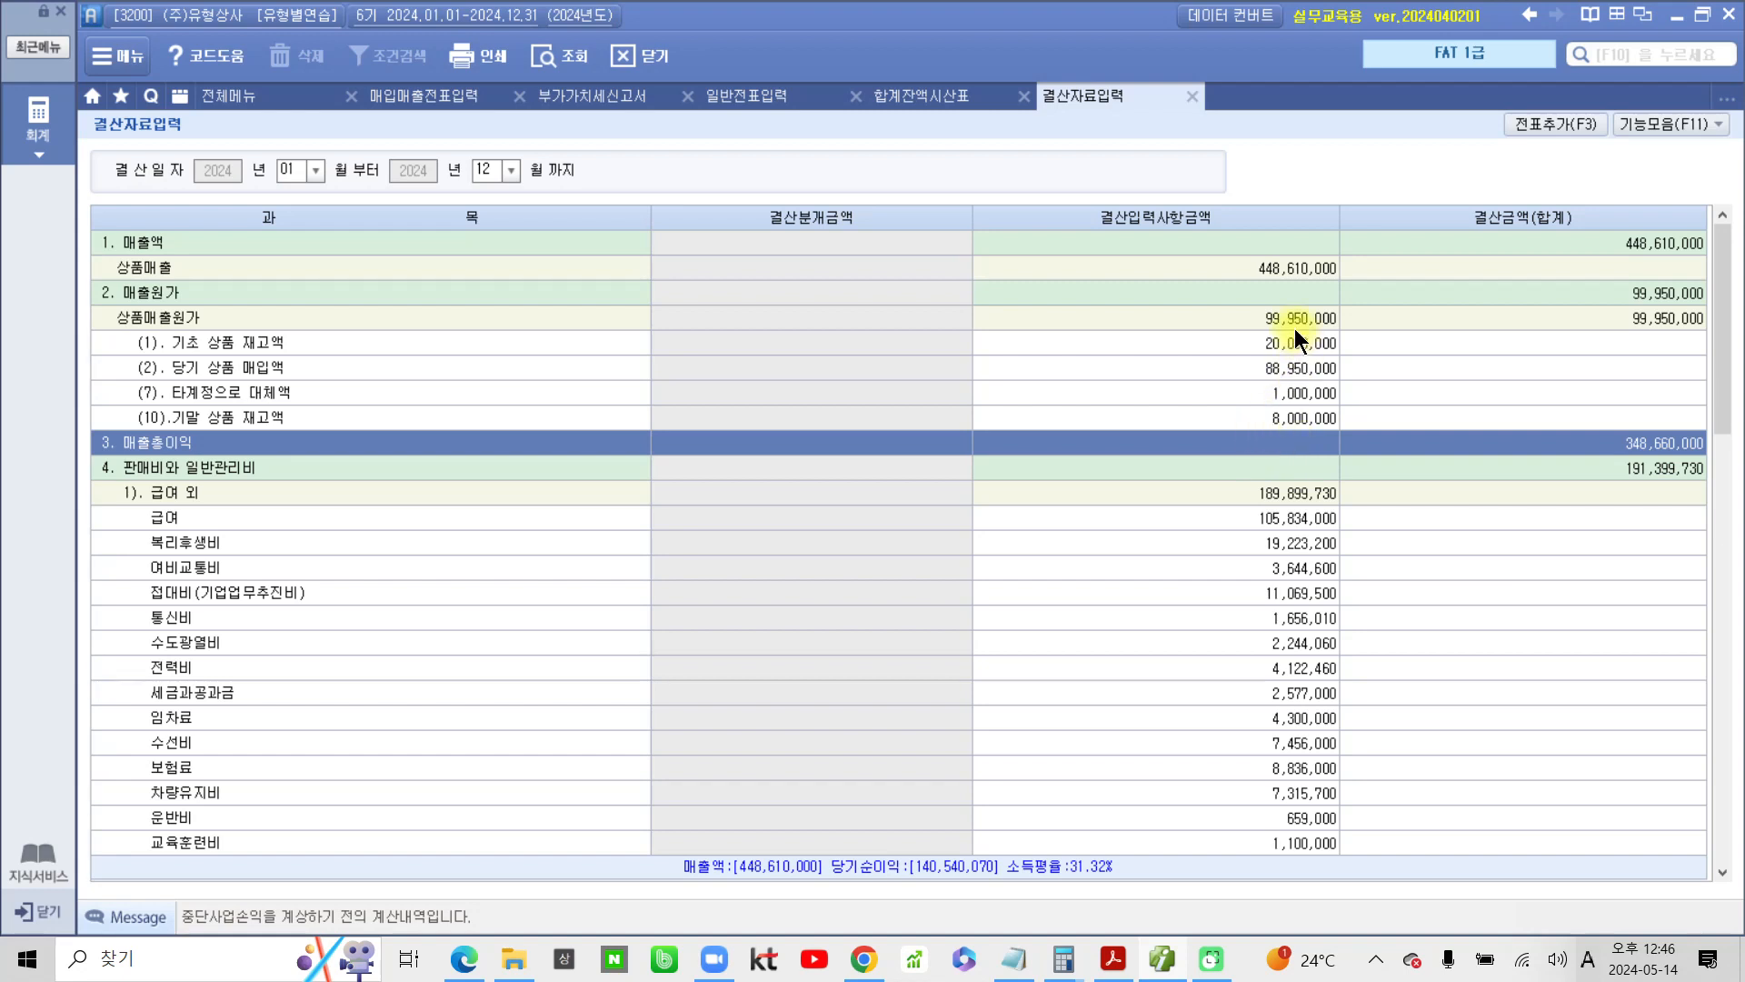
{"action": "left_click", "coordinate": [1291, 319]}
{"action": "left_click", "coordinate": [1290, 416]}
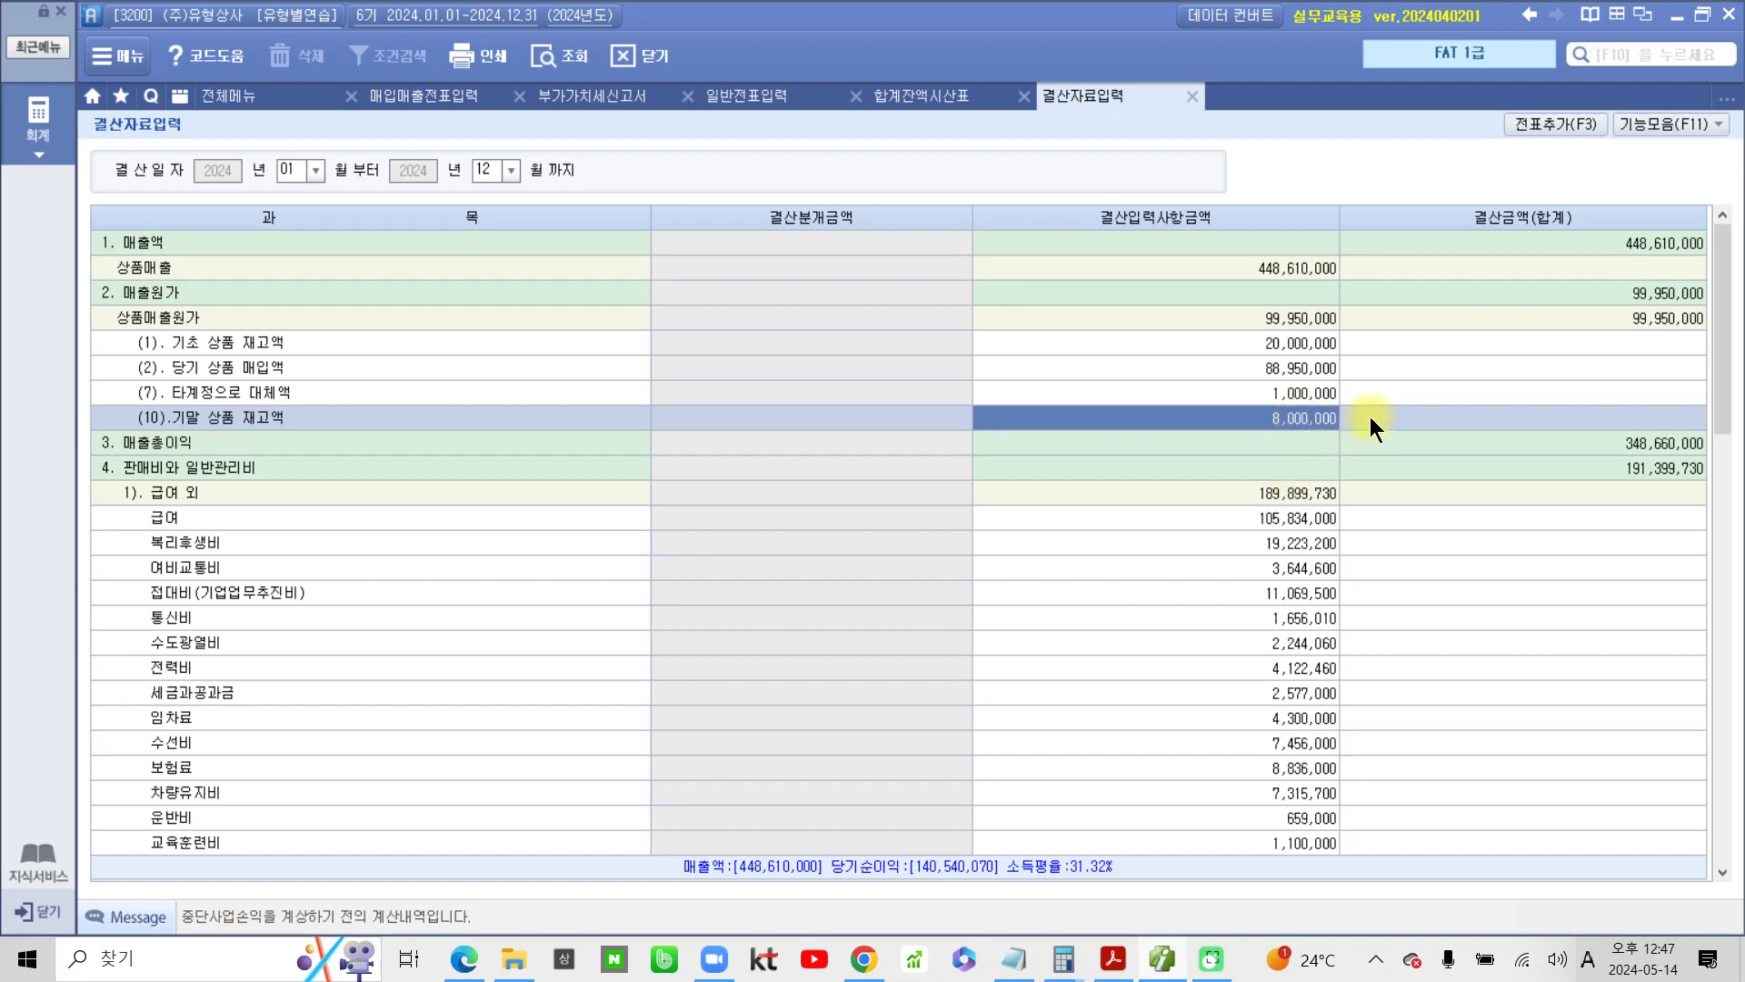
{"action": "left_click", "coordinate": [1673, 122]}
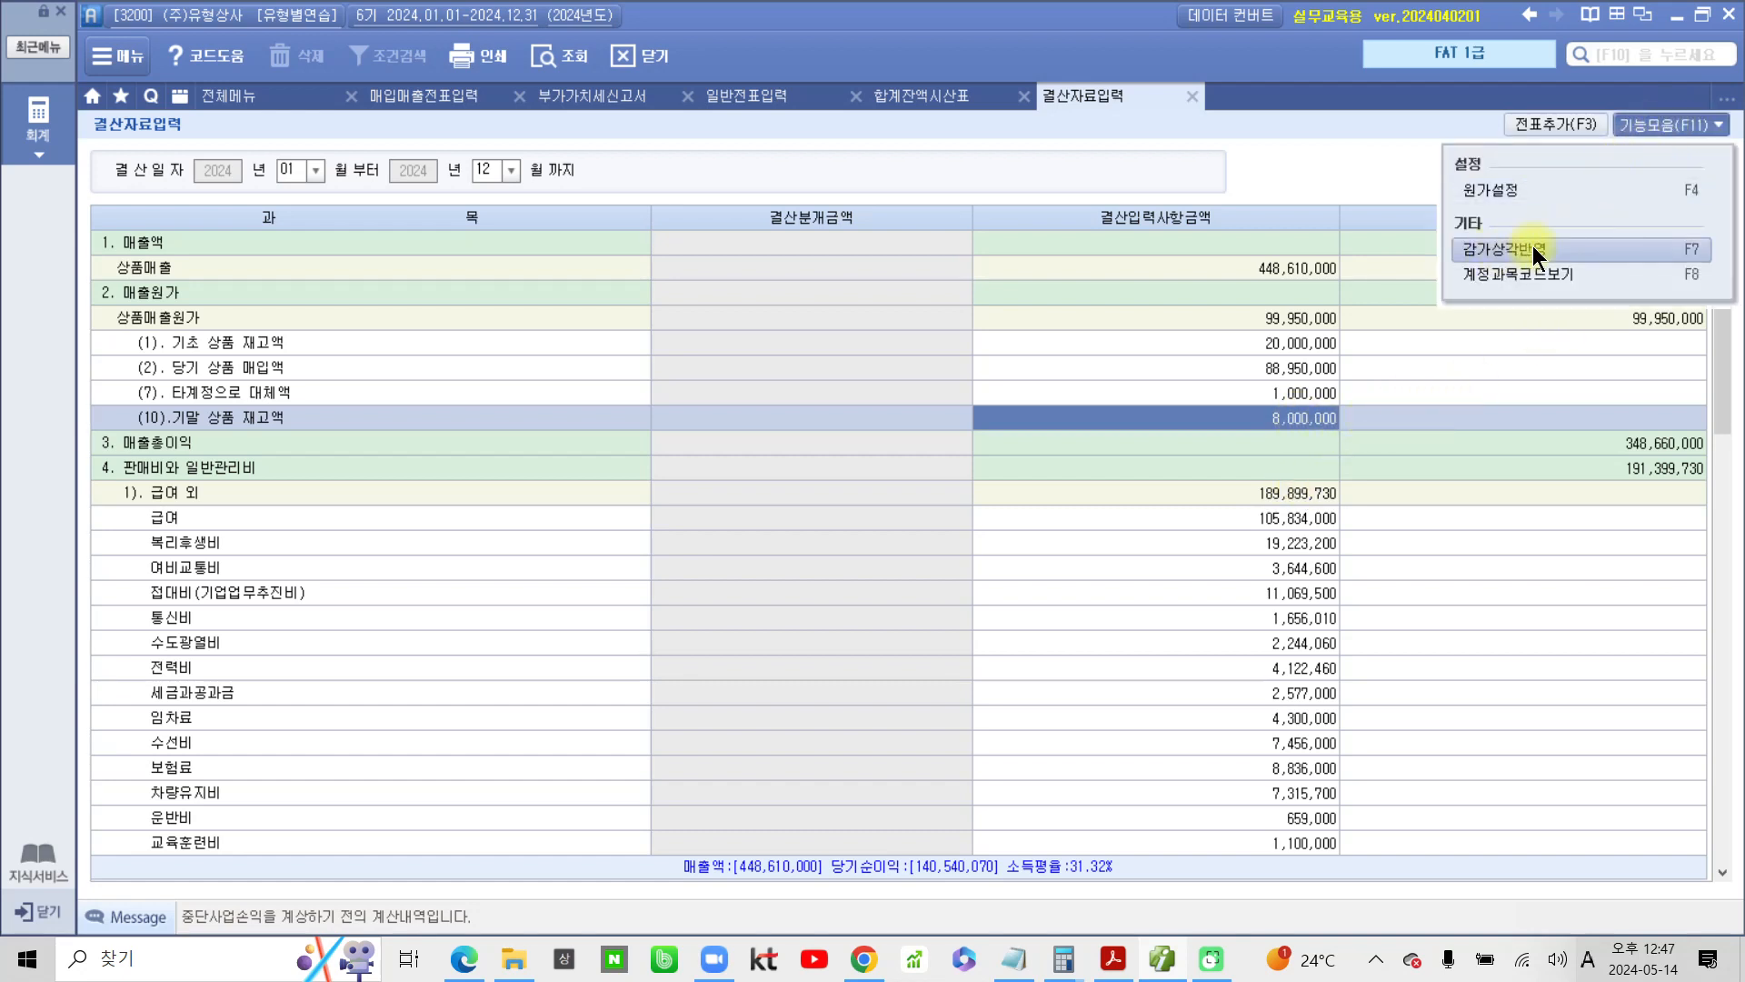
{"action": "left_click", "coordinate": [1647, 122]}
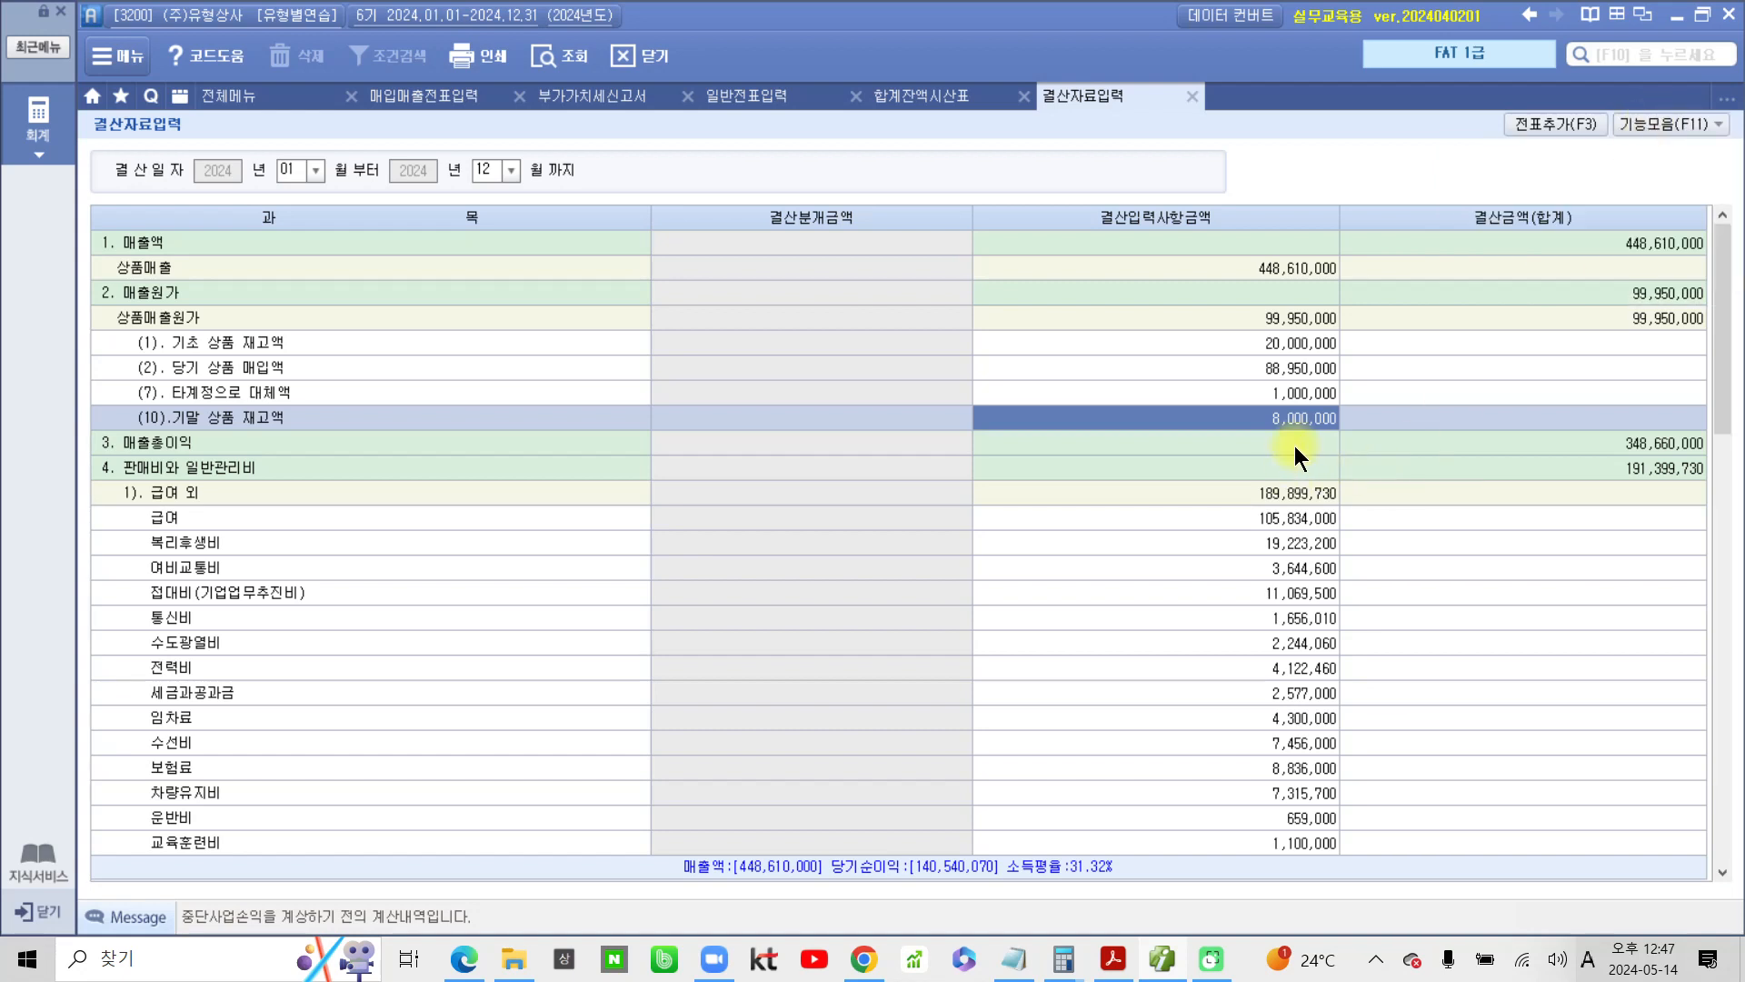
Under 4). 감가상각비, enter 6,000,000 for 건물 and 1,200,000 for 비품, leaving 차량운반구 empty
{"action": "scroll", "coordinate": [1224, 460], "scroll_direction": "down", "scroll_amount": 6}
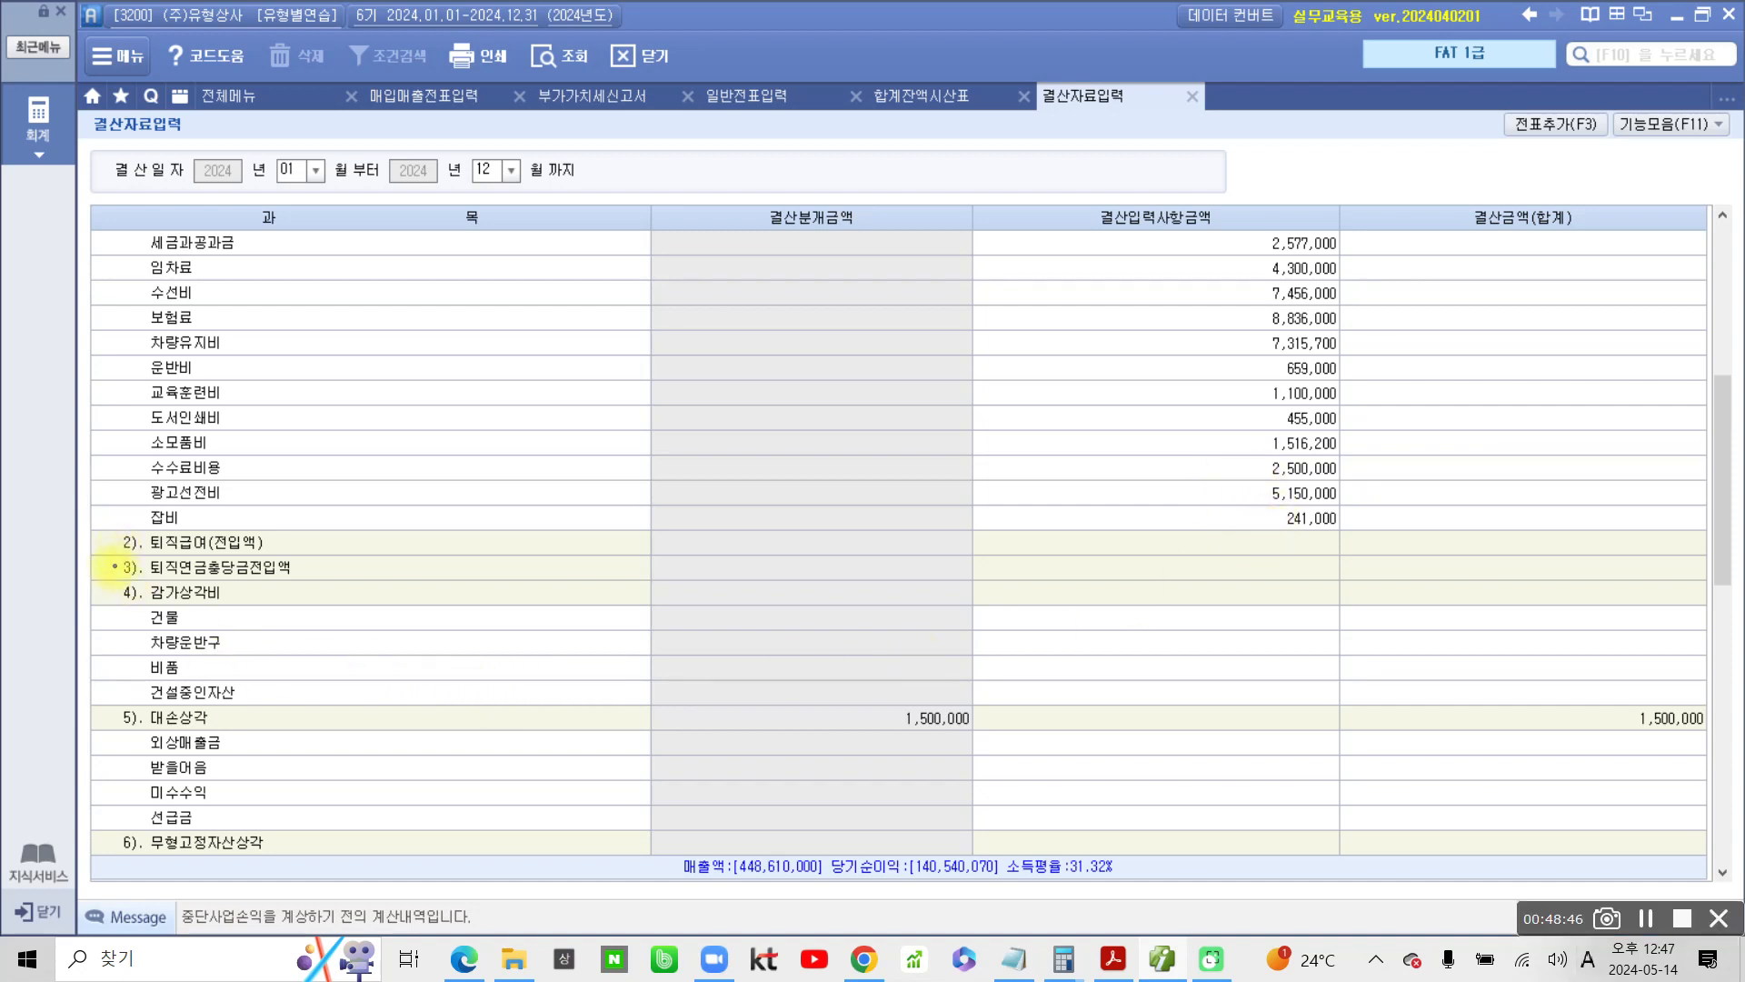
{"action": "left_click", "coordinate": [109, 591]}
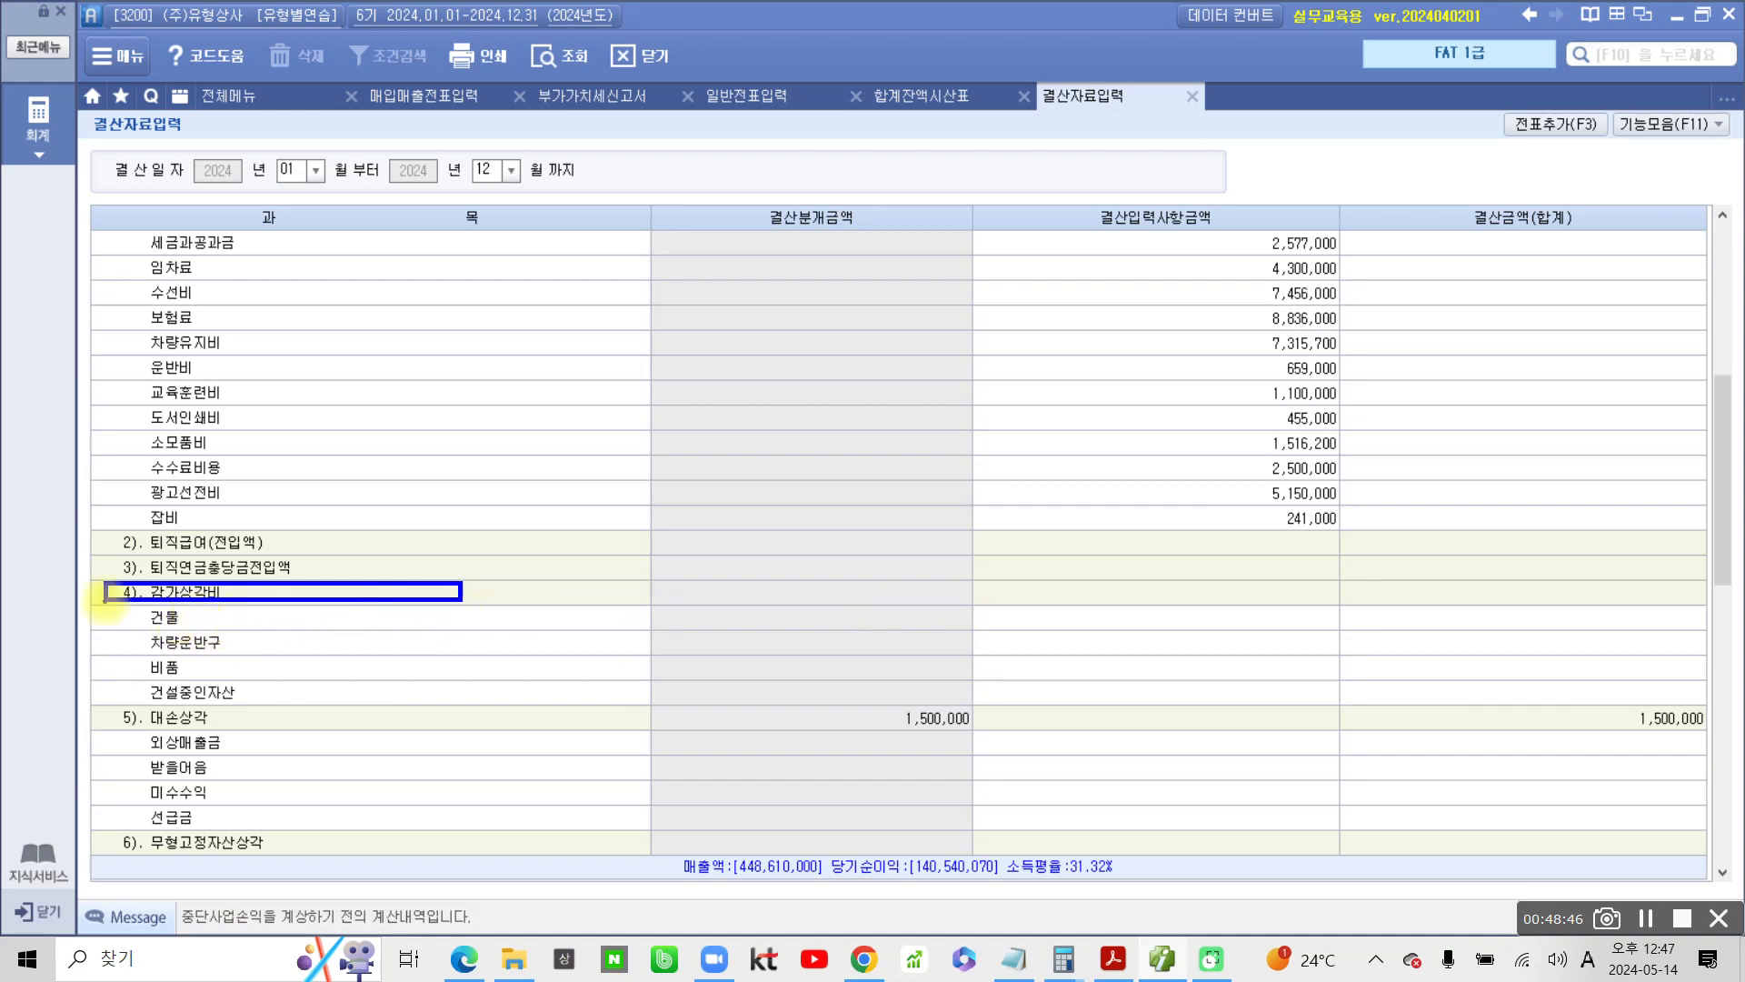
{"action": "mouse_move", "coordinate": [142, 609]}
{"action": "left_mouse_down"}
{"action": "mouse_move", "coordinate": [128, 700]}
{"action": "mouse_move", "coordinate": [164, 710]}
{"action": "left_mouse_up"}
{"action": "mouse_move", "coordinate": [1193, 603]}
{"action": "left_mouse_down"}
{"action": "mouse_move", "coordinate": [1173, 604]}
{"action": "mouse_move", "coordinate": [1235, 612]}
{"action": "mouse_move", "coordinate": [1234, 647]}
{"action": "left_mouse_up"}
{"action": "key", "text": "Escape"}
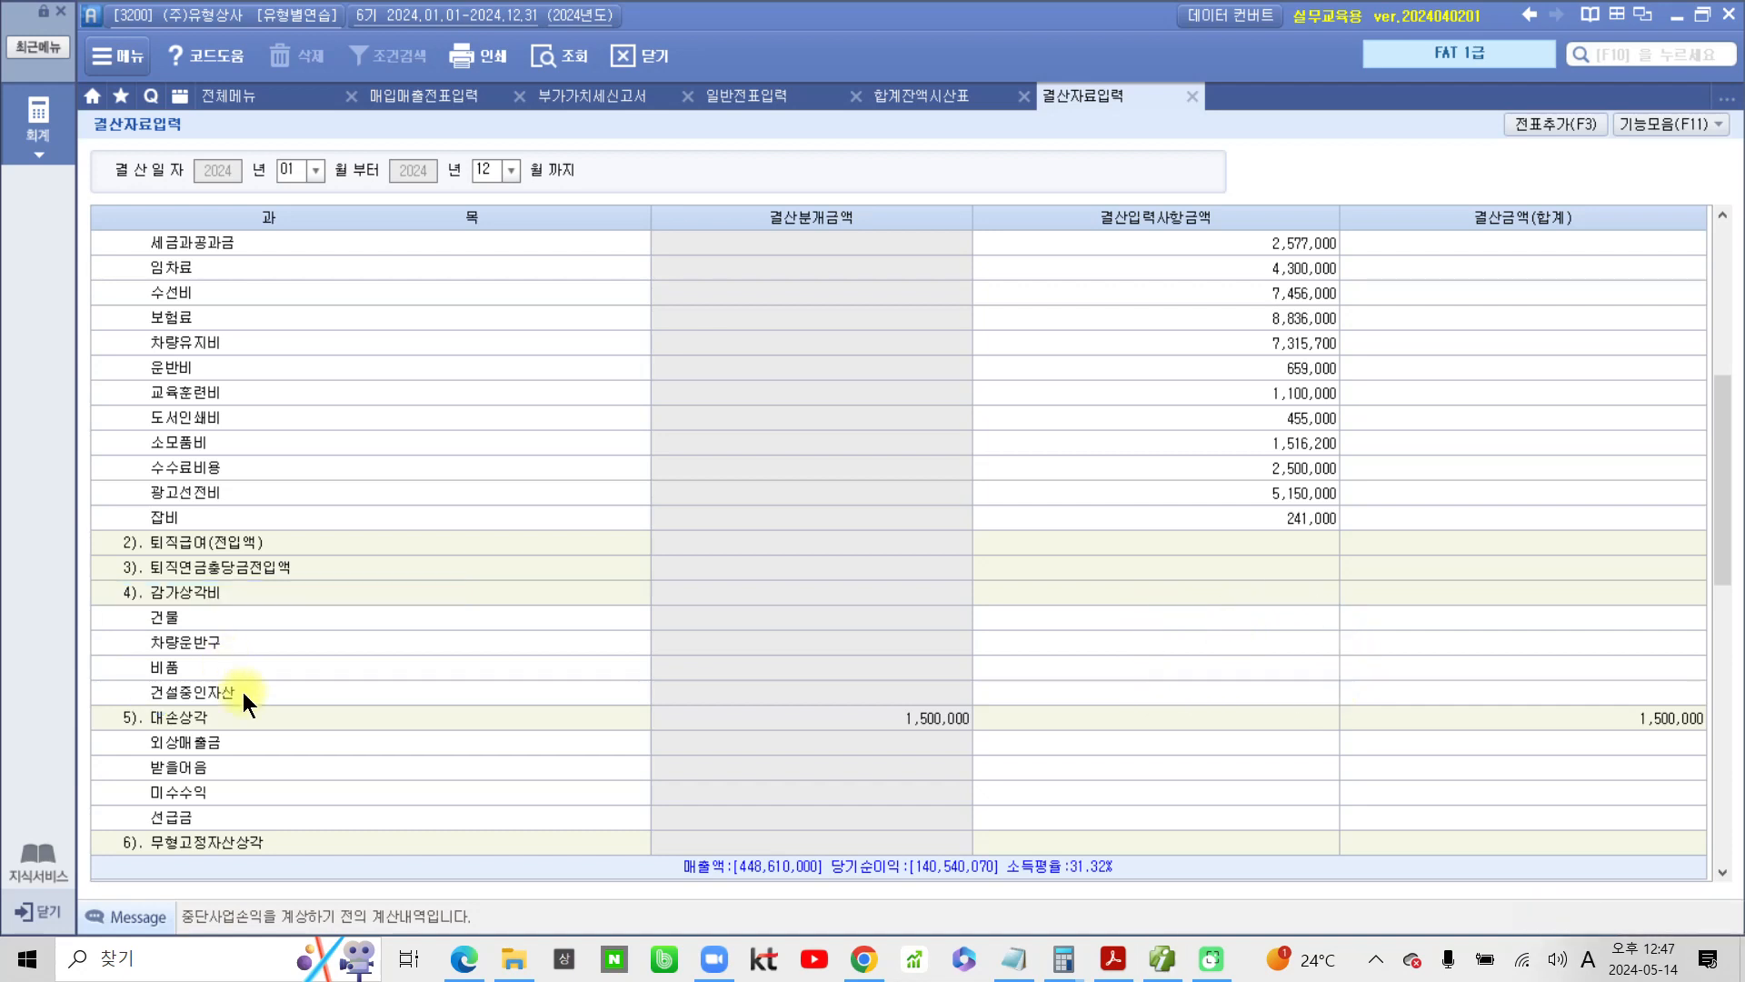
{"action": "left_click", "coordinate": [1221, 619]}
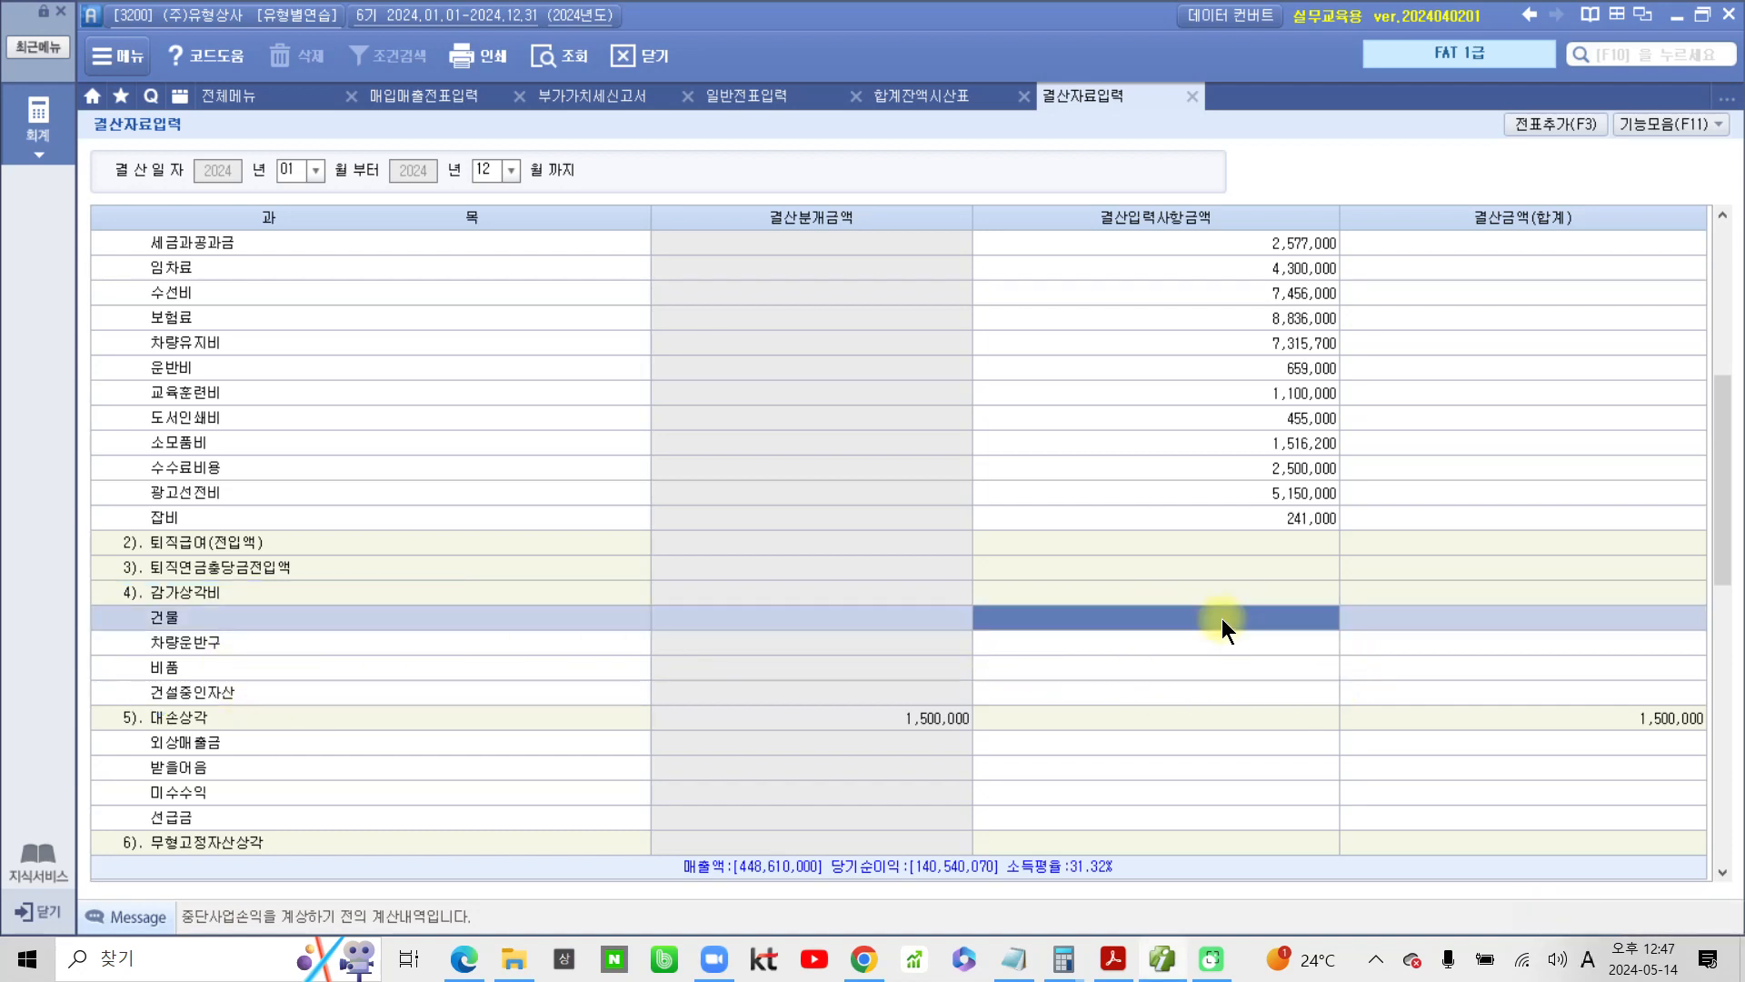
{"action": "left_click", "coordinate": [1221, 618]}
{"action": "type", "text": "6000000"}
{"action": "key", "text": "Return"}
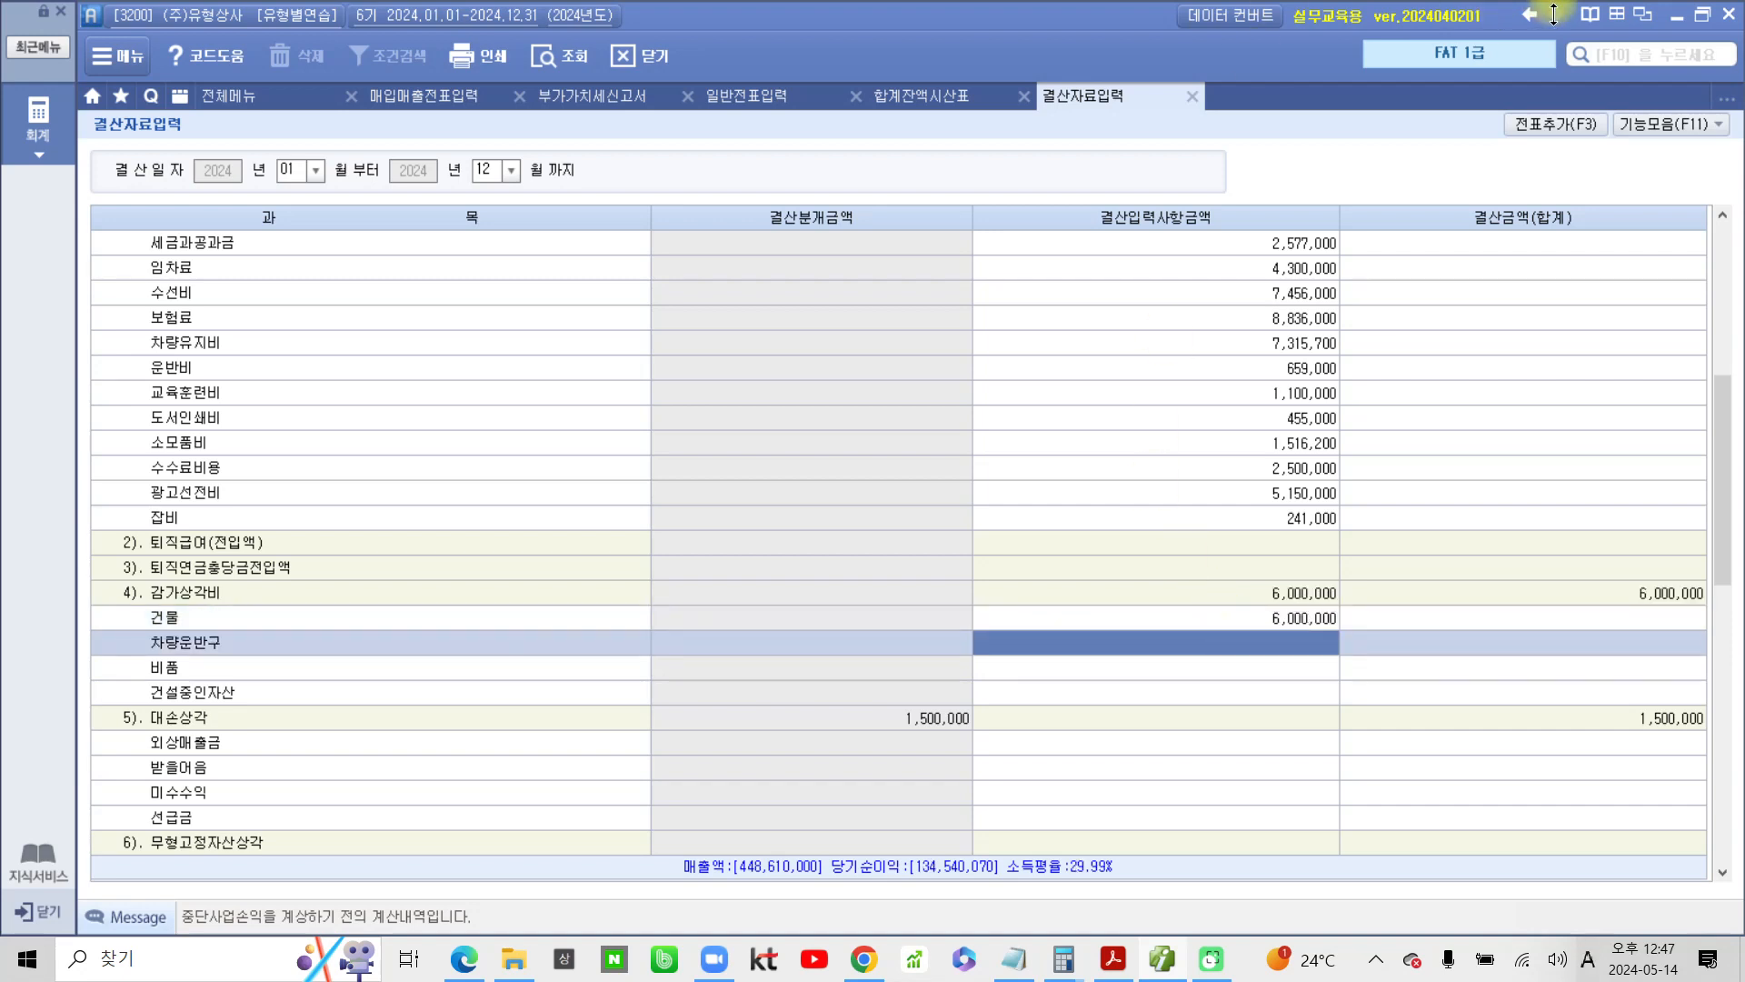
{"action": "key", "text": "Return"}
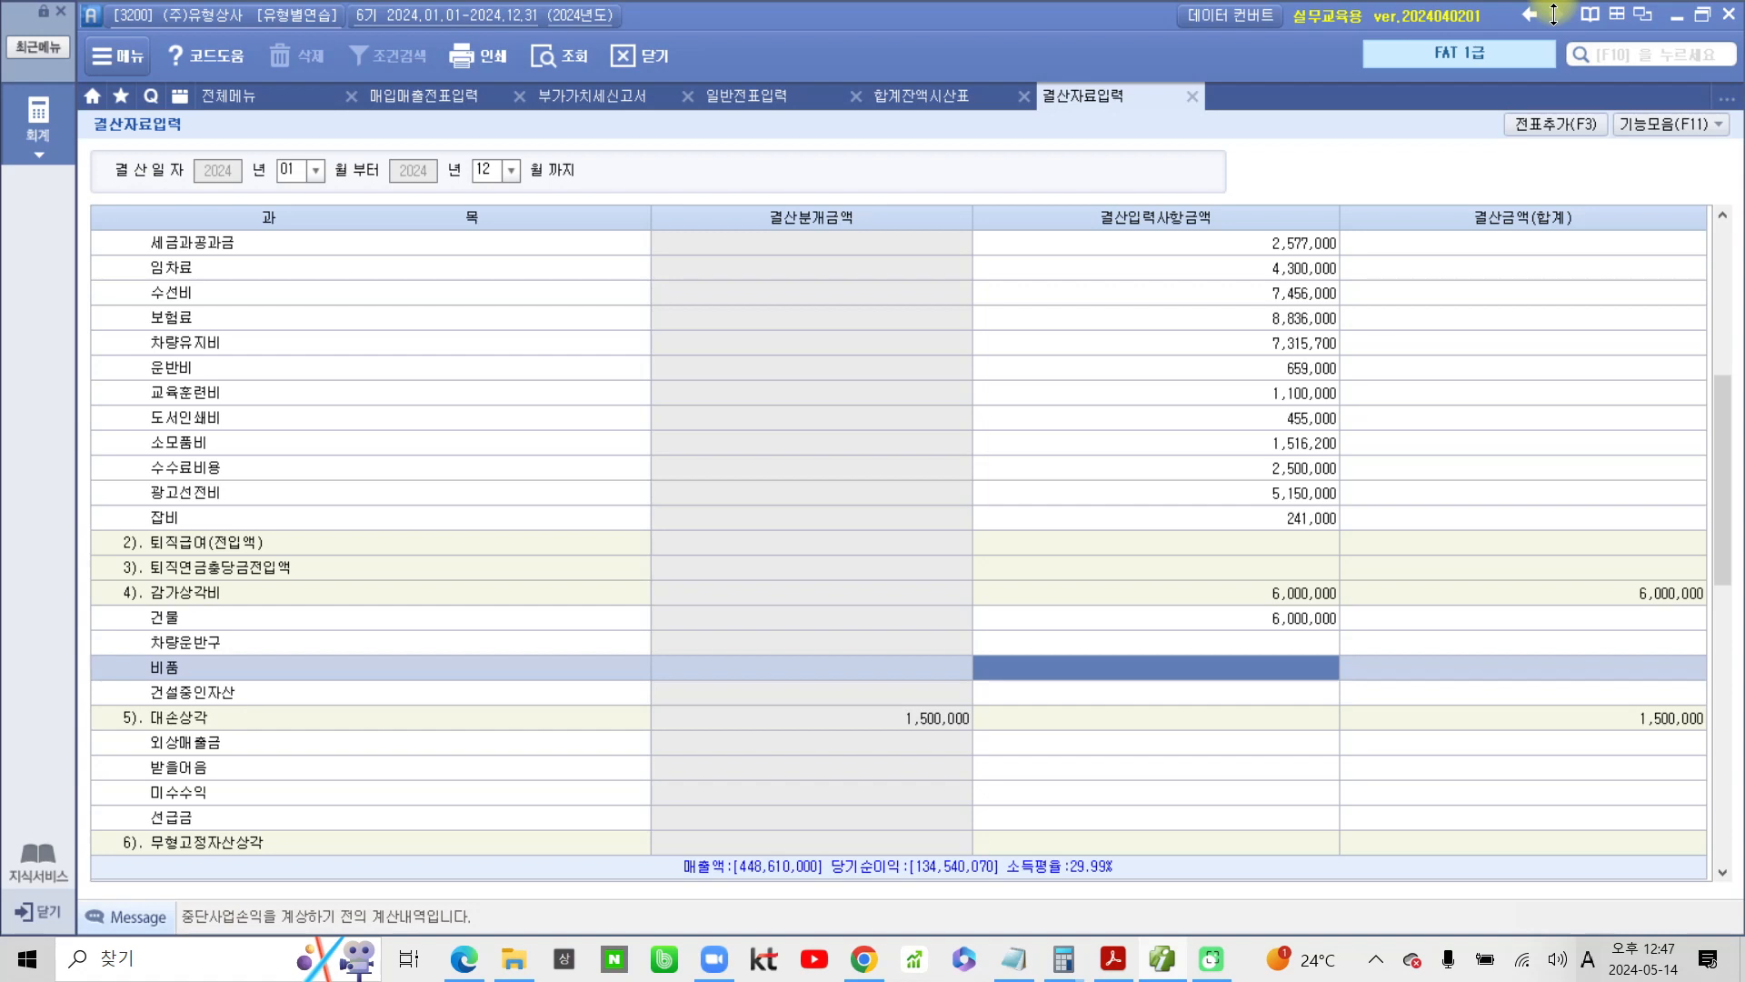
{"action": "type", "text": "1200000"}
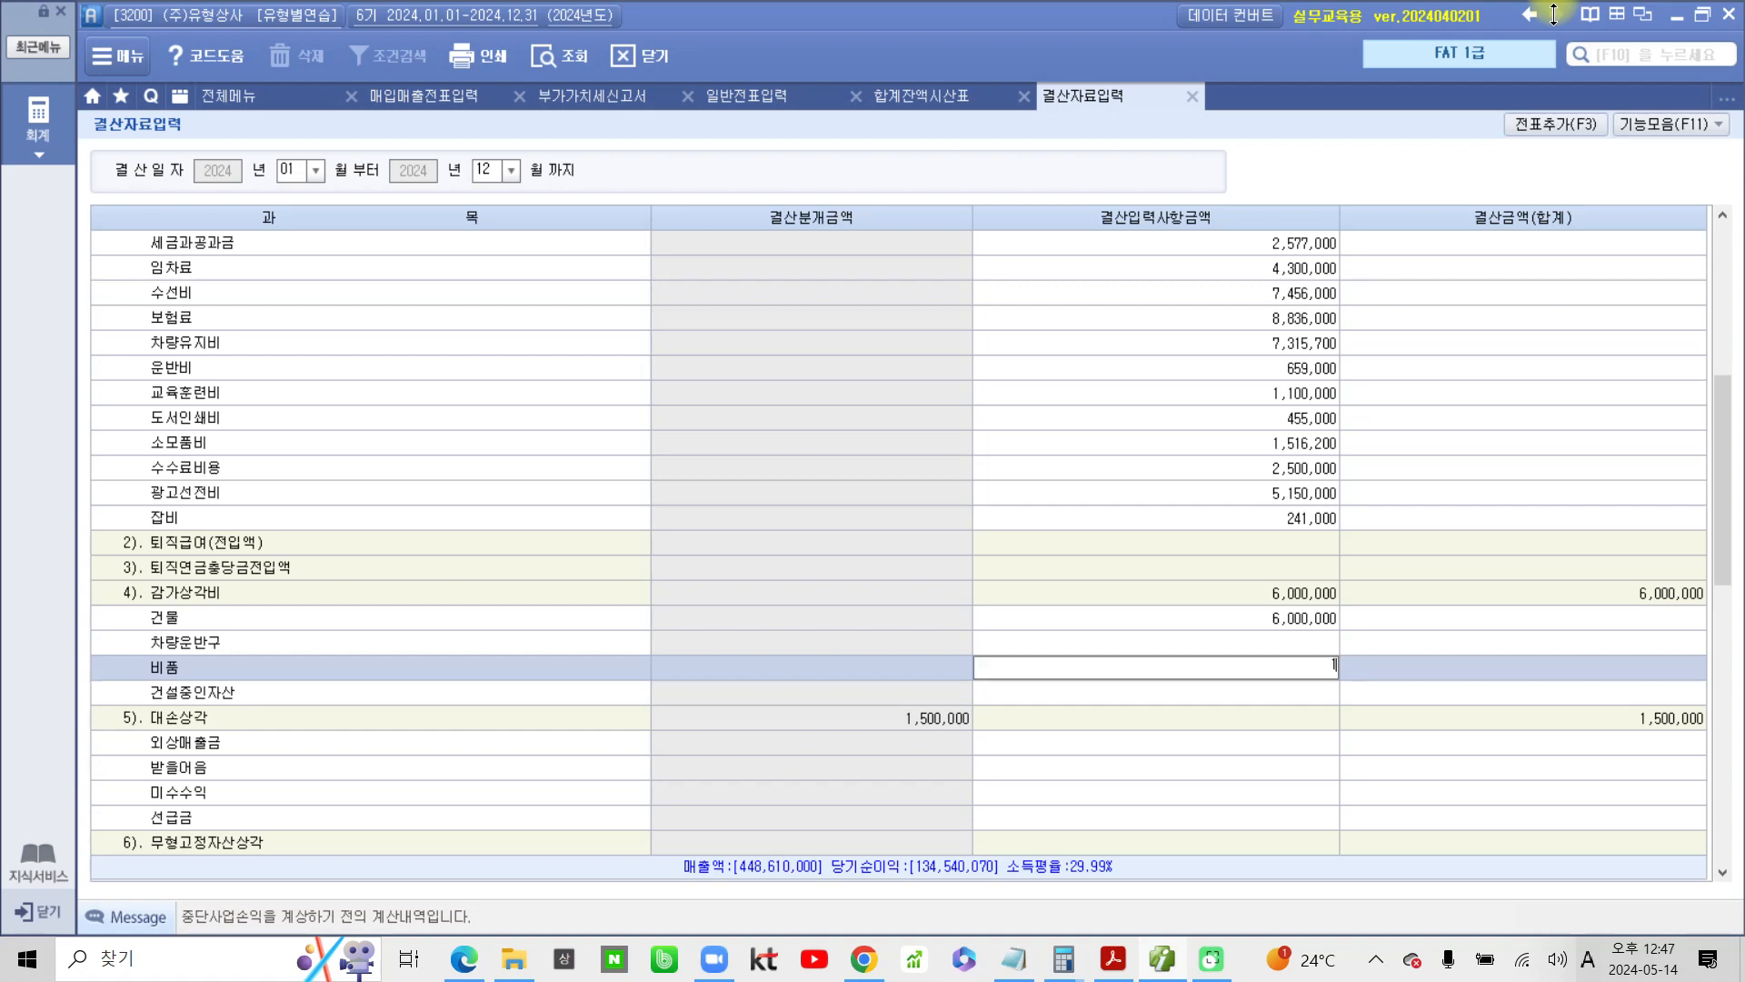
{"action": "key", "text": "Return"}
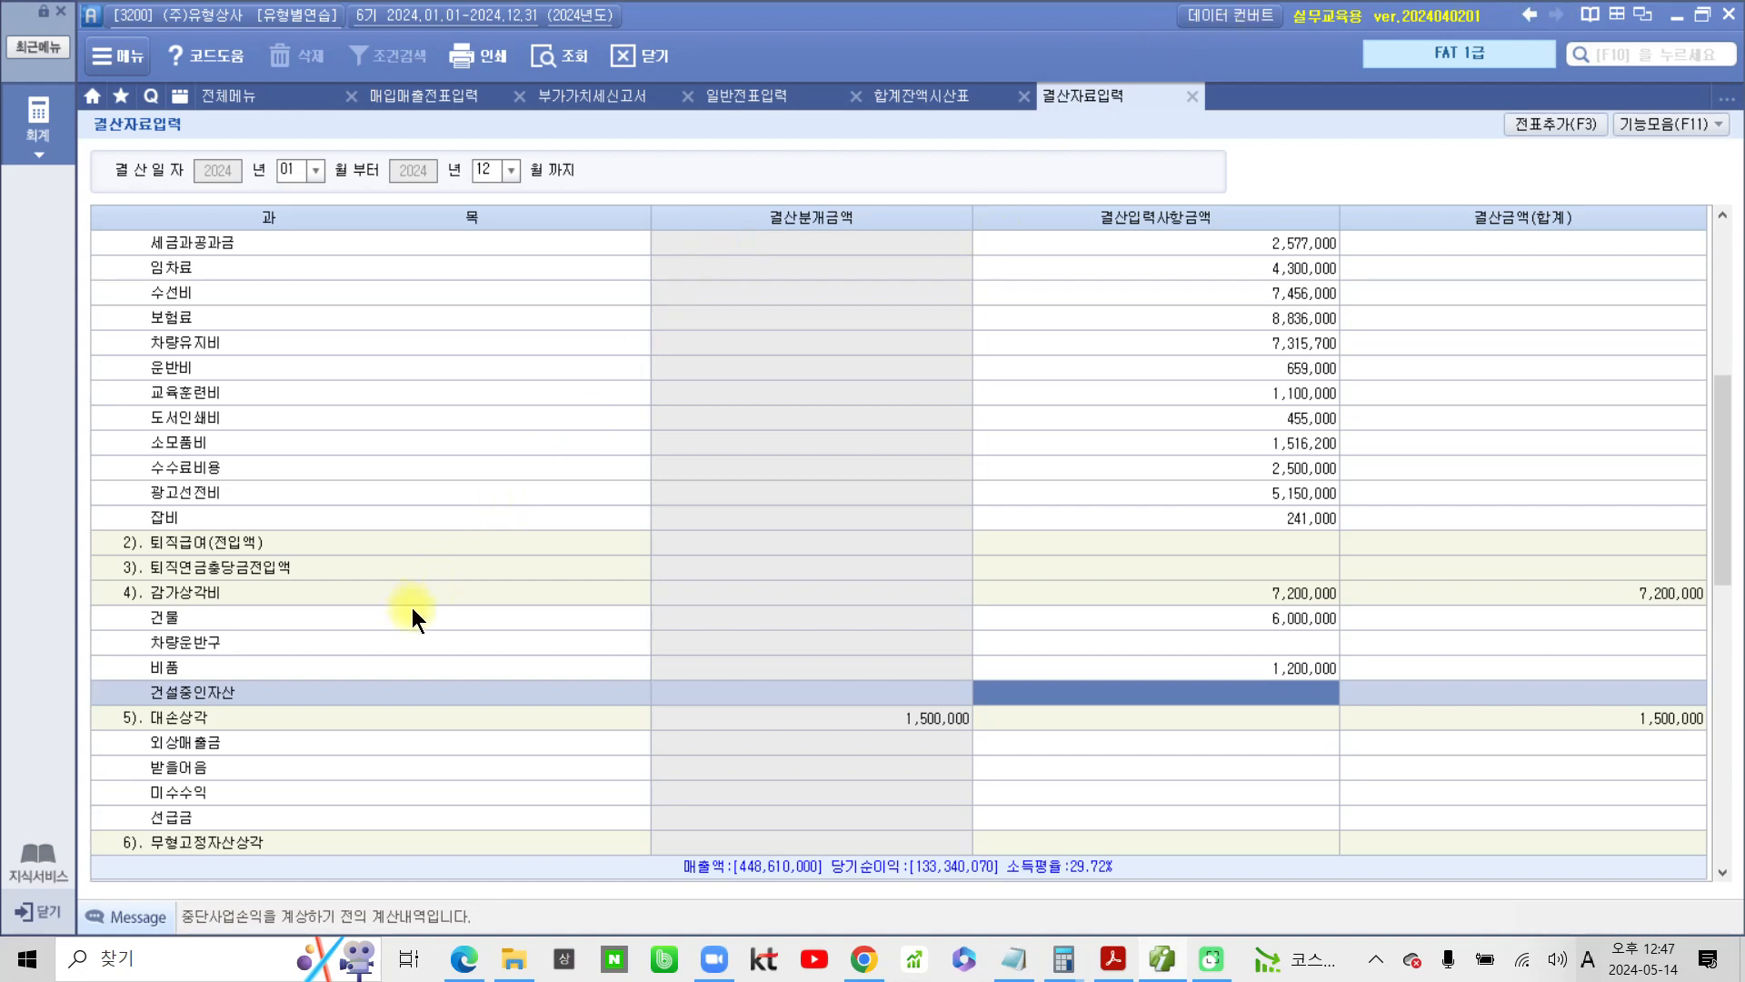
Enter 1,500,000 for 영업권 under 6). 무형고정자산상각
{"action": "scroll", "coordinate": [400, 652], "scroll_direction": "down", "scroll_amount": 3}
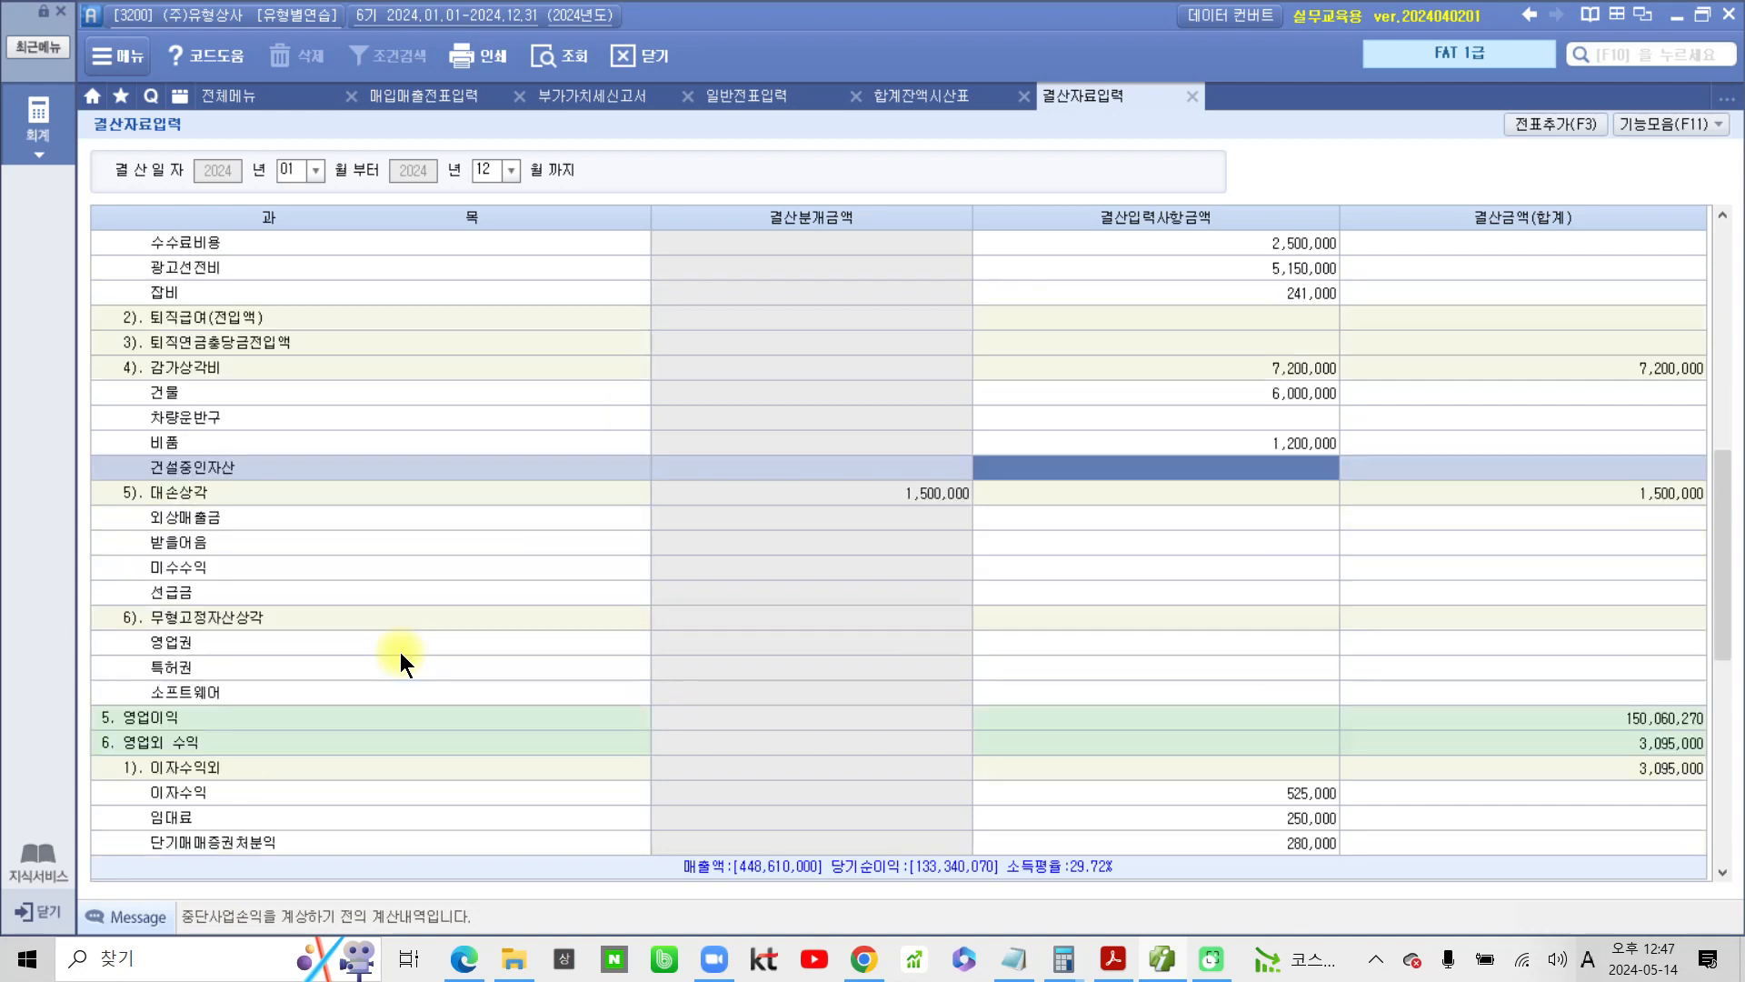
{"action": "left_click", "coordinate": [206, 619]}
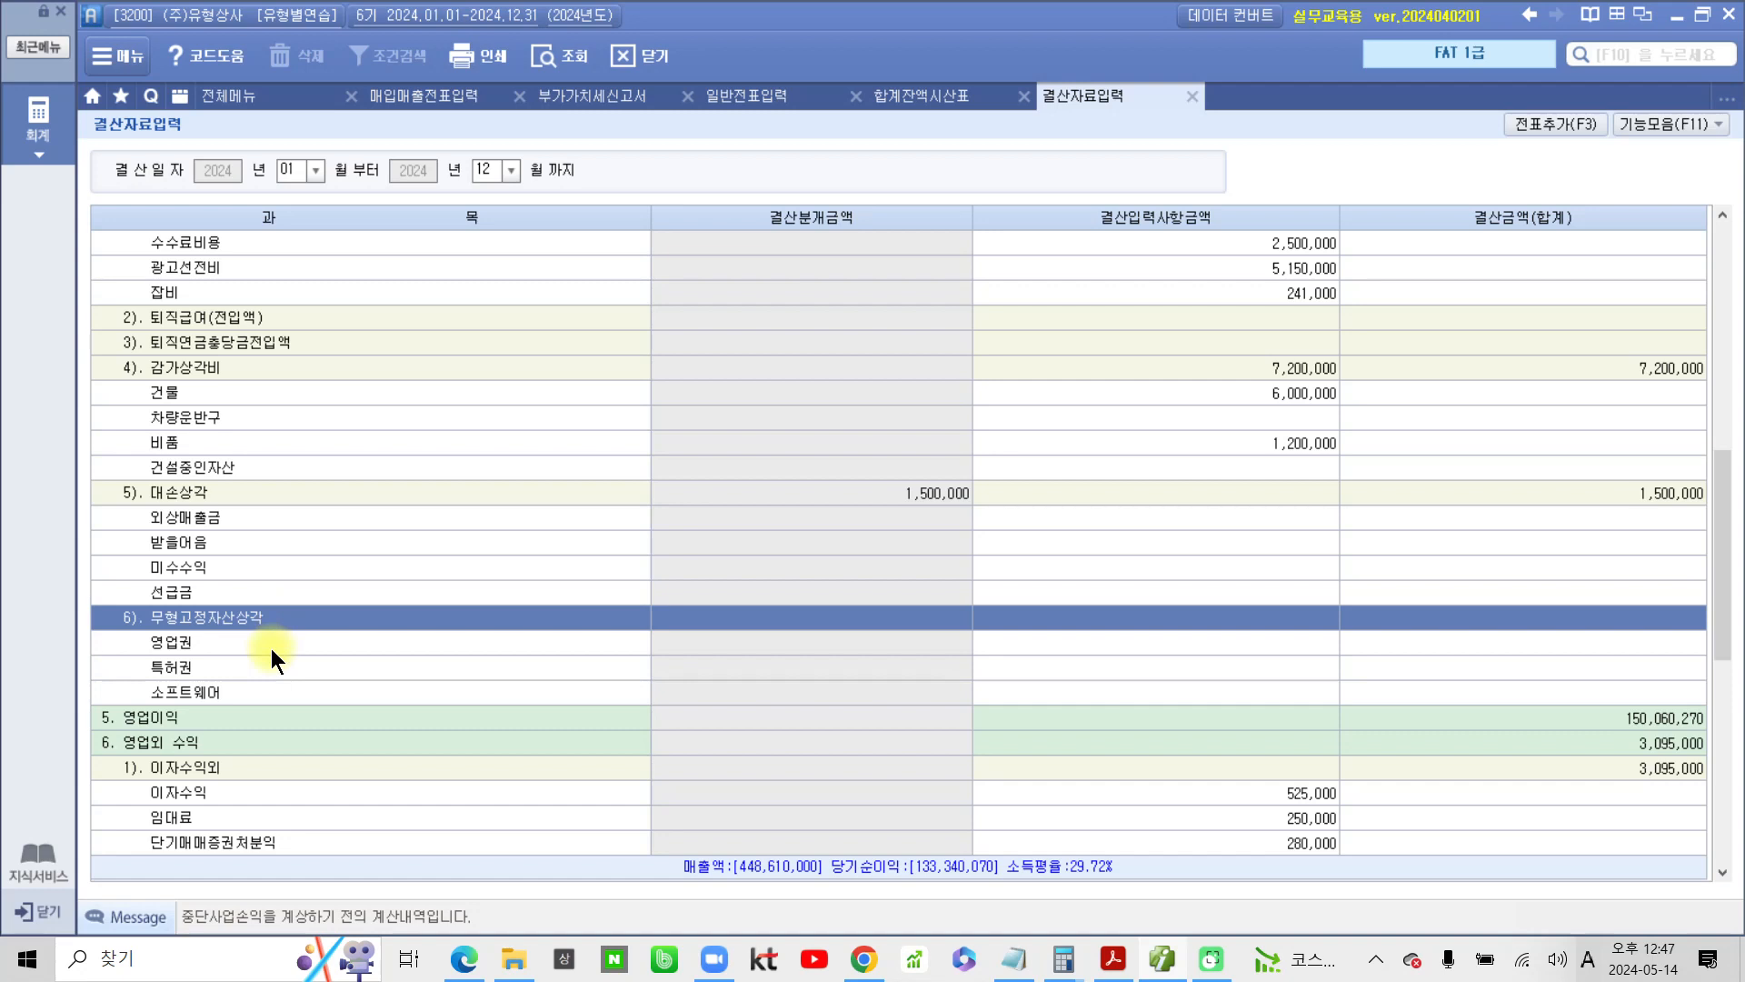
{"action": "left_click", "coordinate": [1054, 644]}
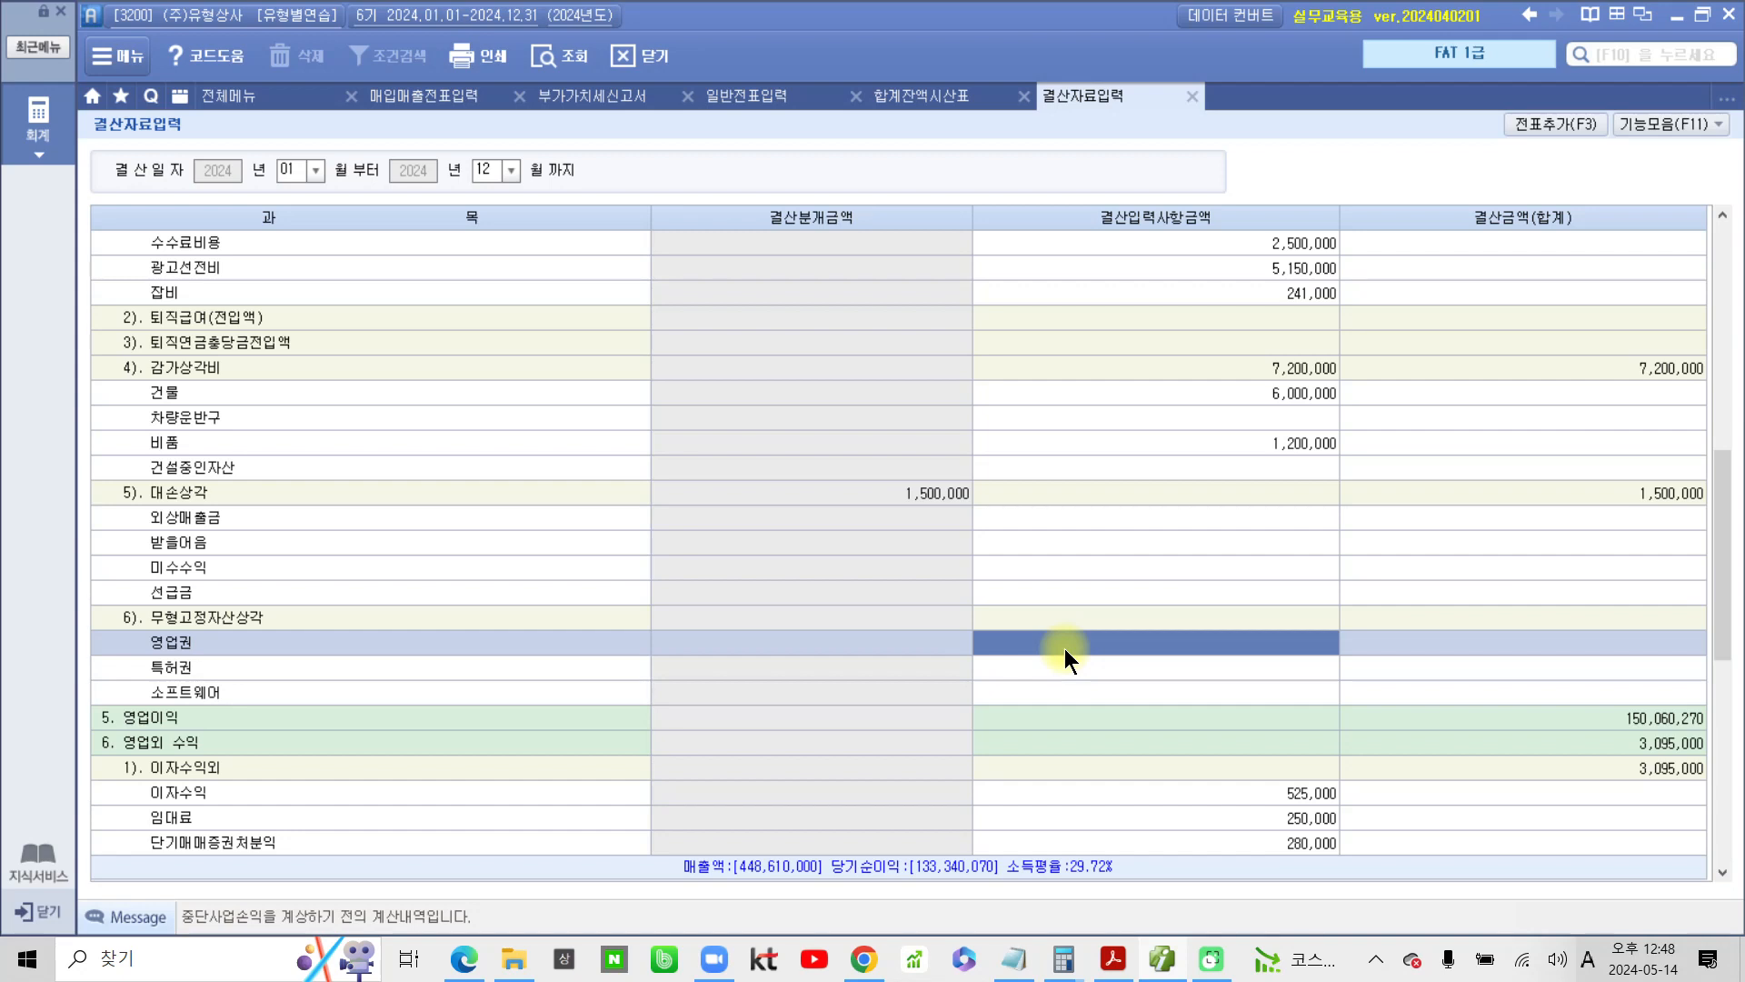
{"action": "type", "text": "1"}
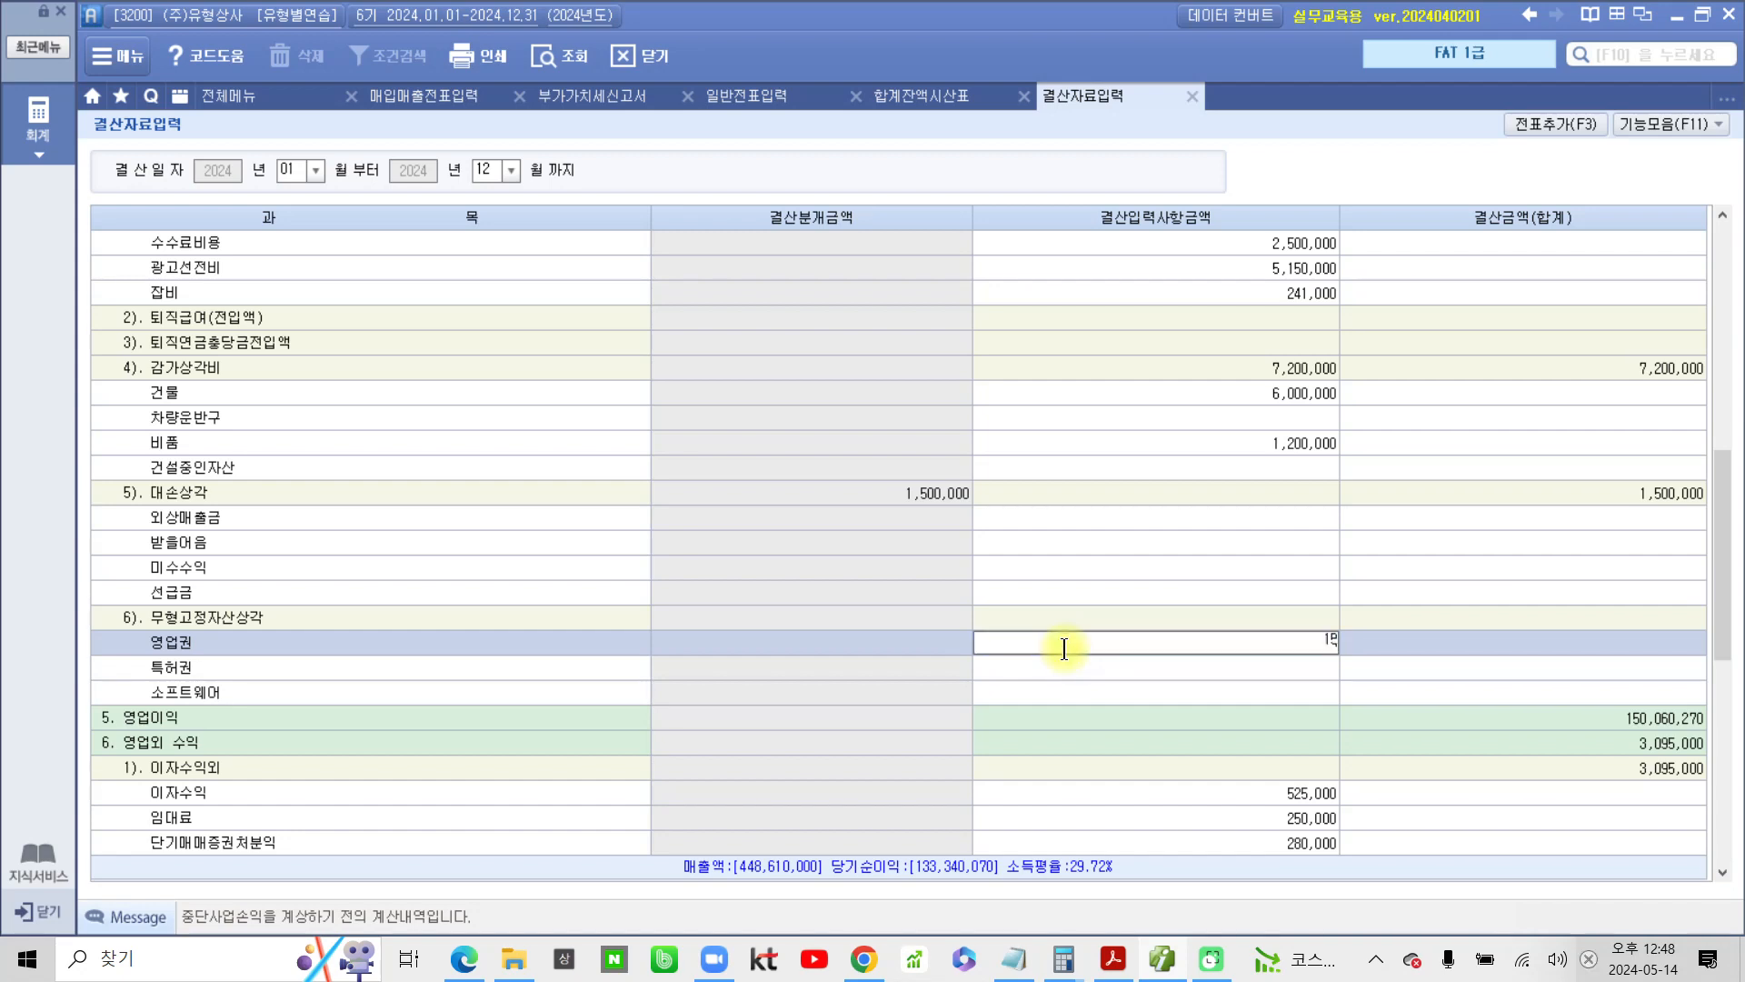
{"action": "type", "text": ",500,000"}
{"action": "key", "text": "Return"}
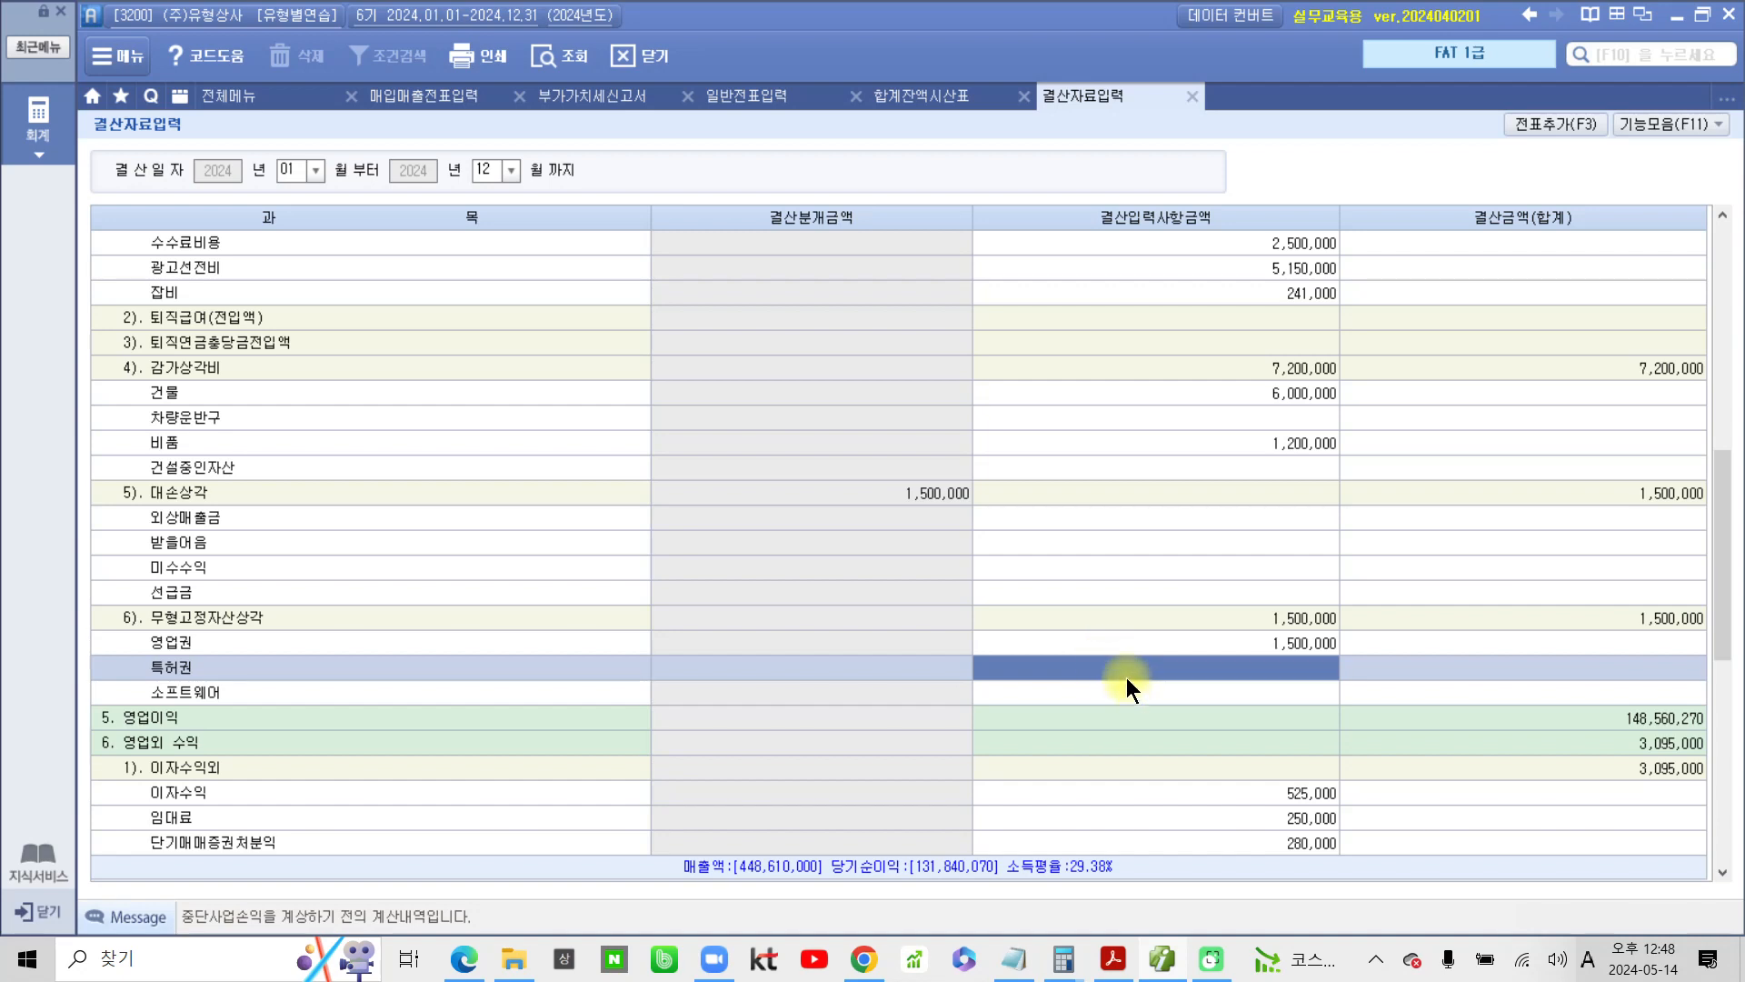
Under 5). 대손상각, enter 6,431,760 for 외상매출금 and 113,000 for 받을어음
{"action": "left_click", "coordinate": [236, 500]}
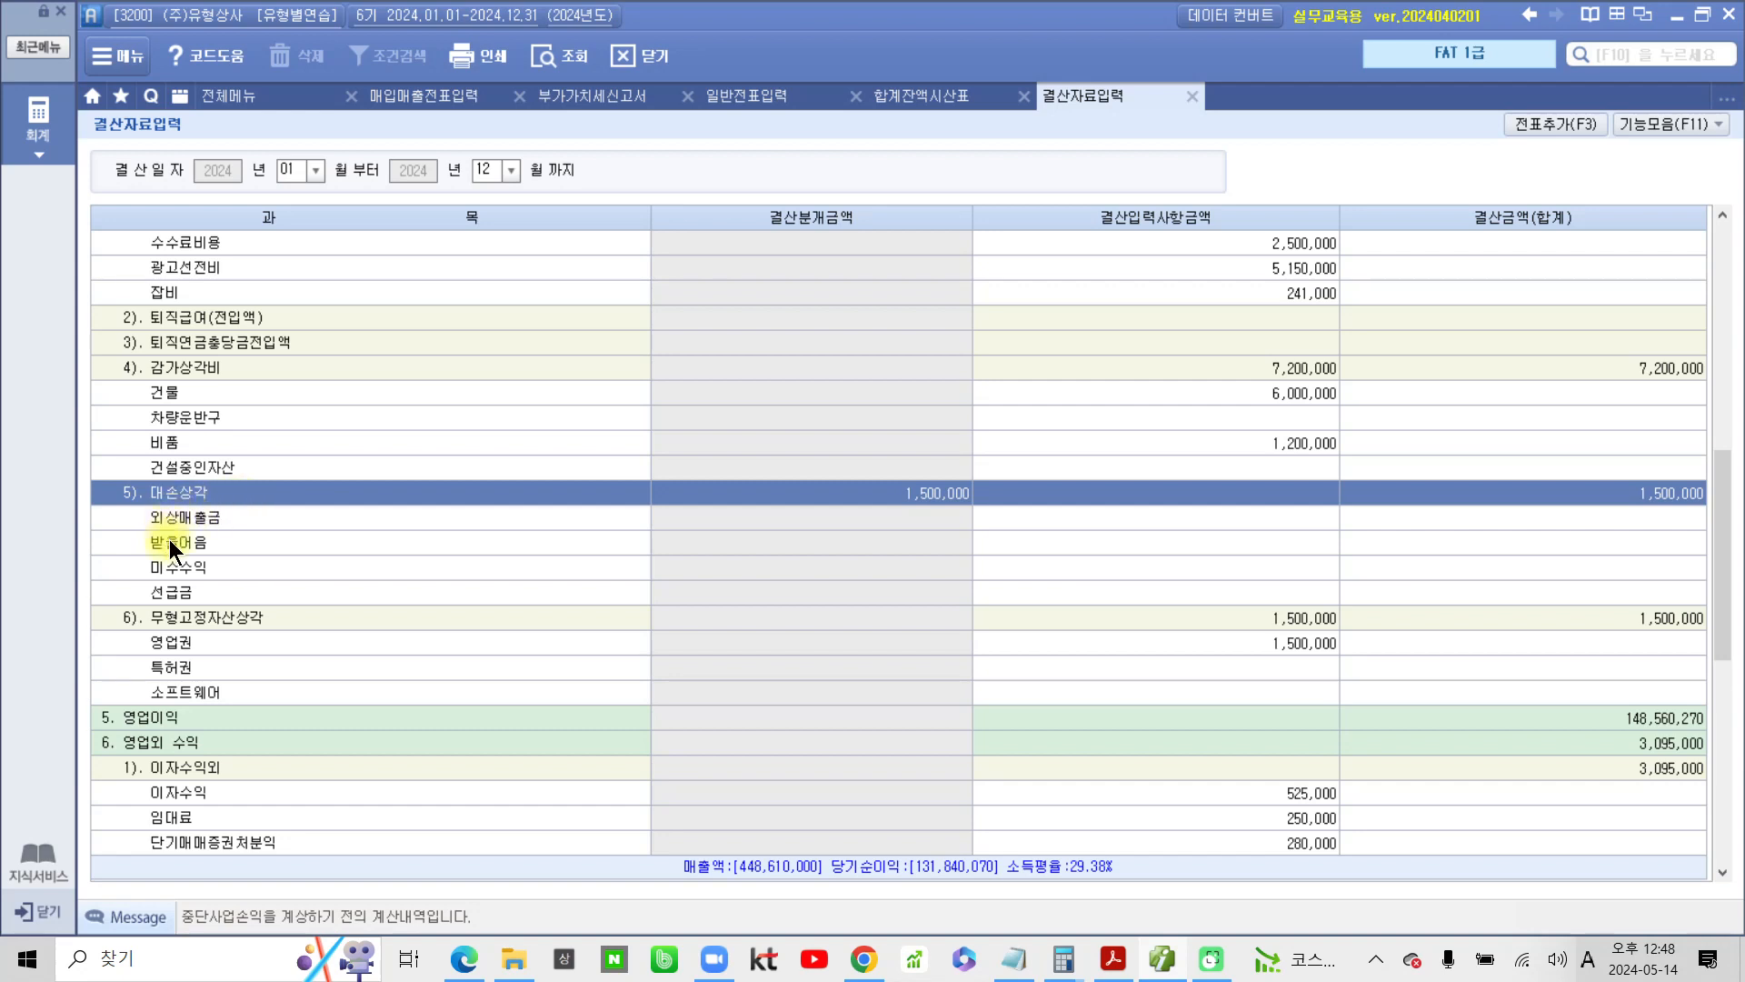
{"action": "left_click", "coordinate": [1056, 518]}
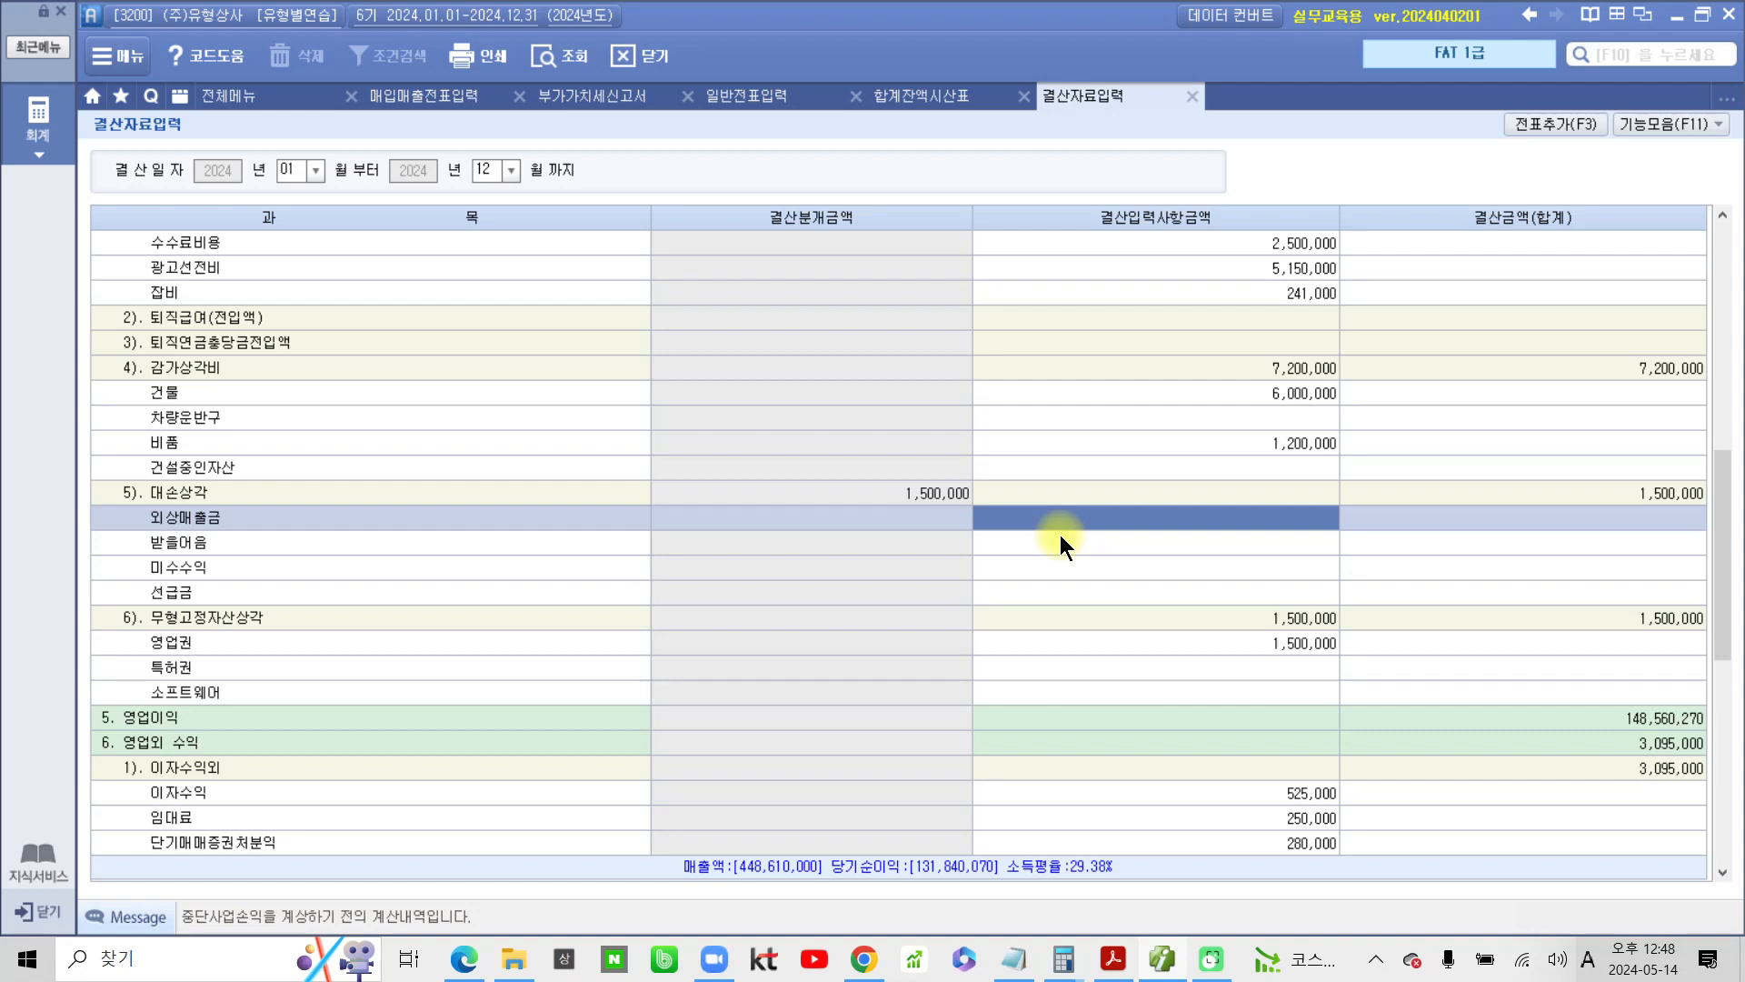
{"action": "type", "text": "6"}
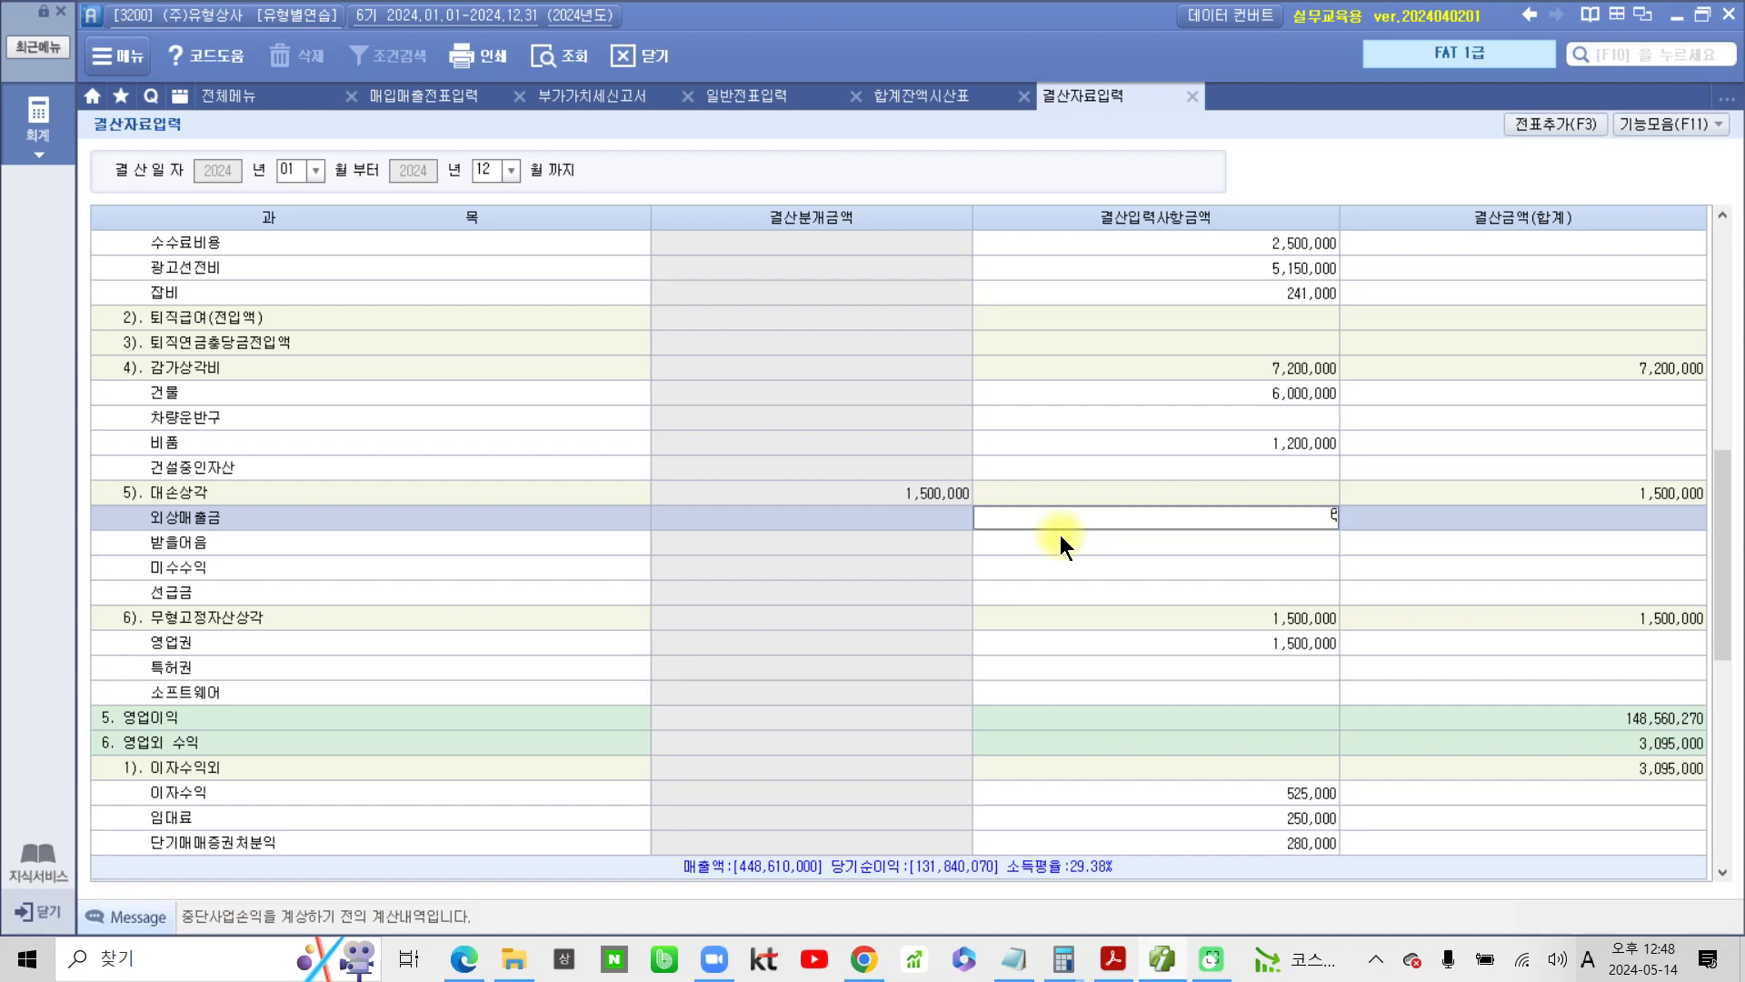
{"action": "type", "text": ",431,760"}
{"action": "key", "text": "Return"}
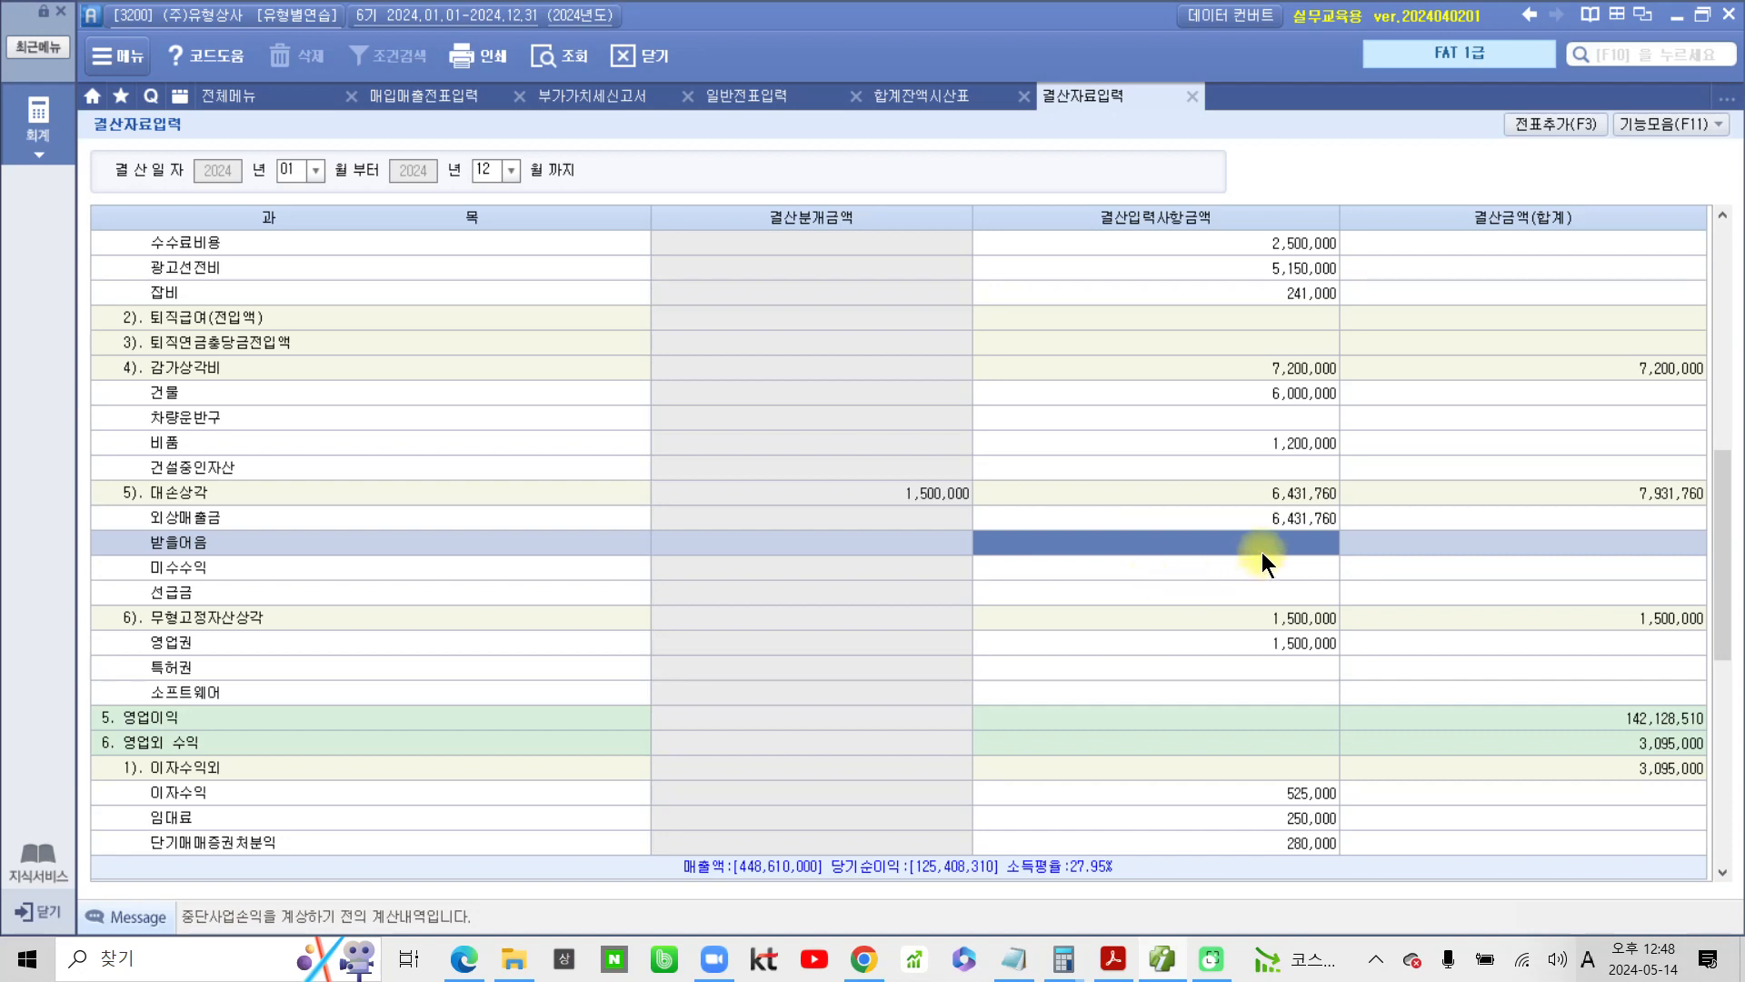
{"action": "type", "text": "1,13"}
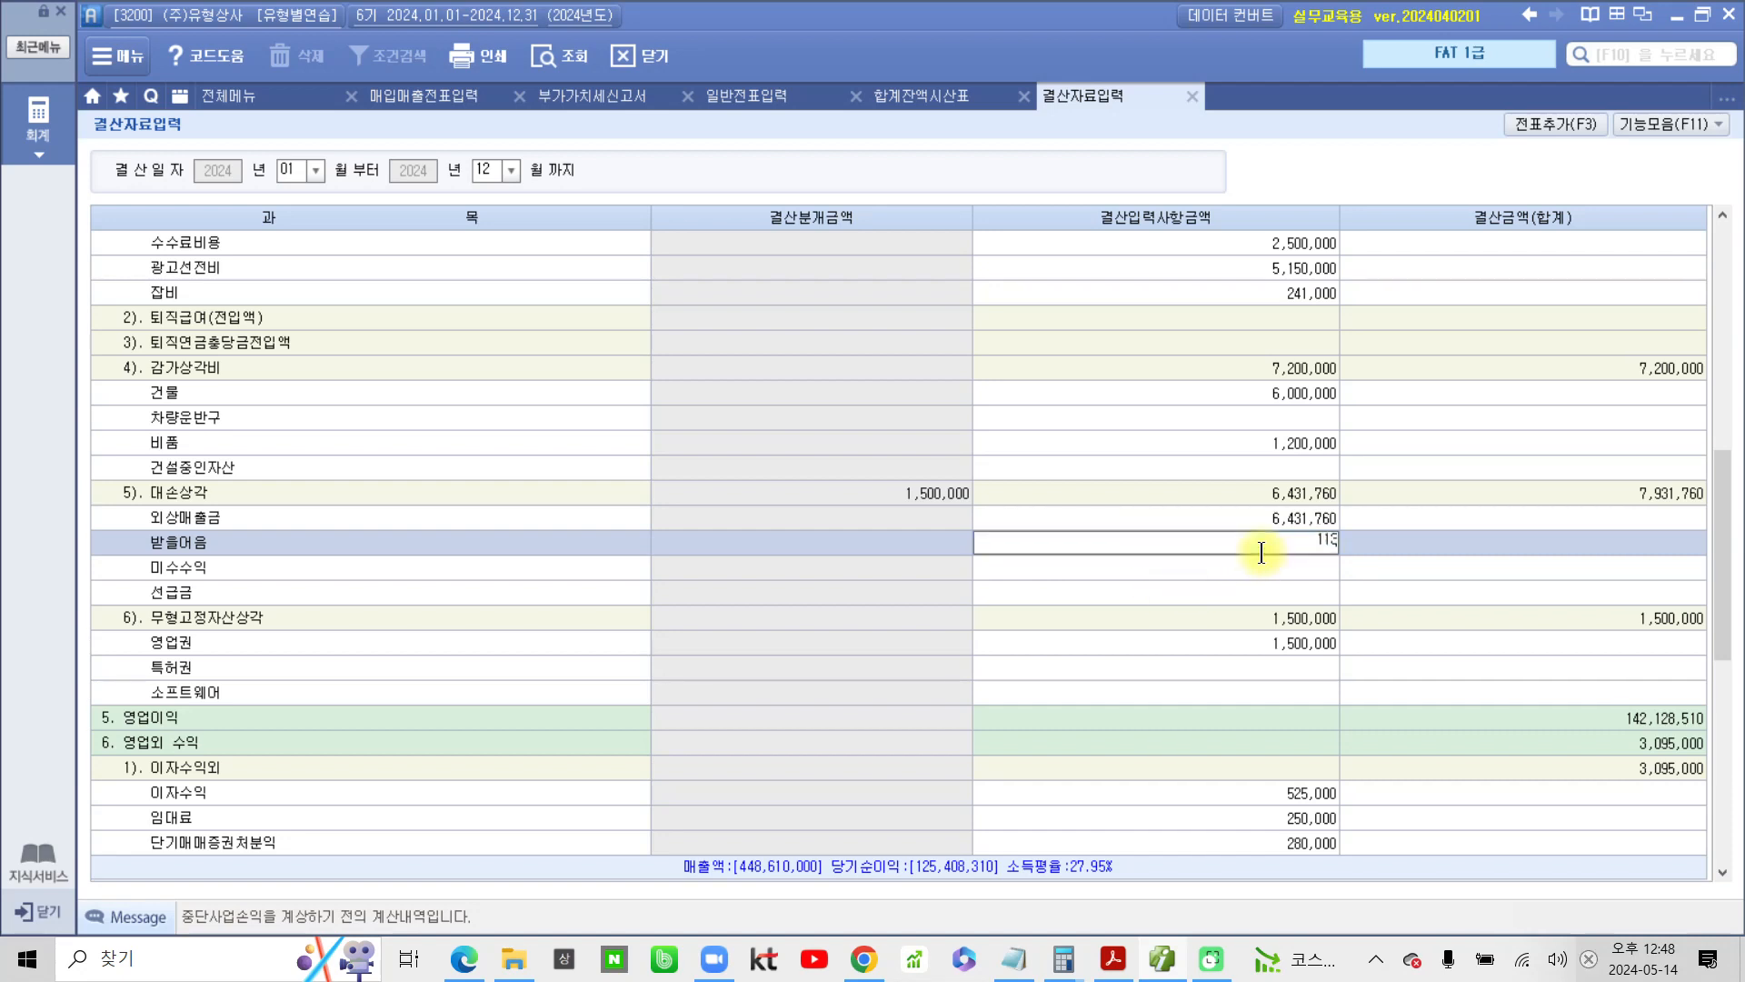
{"action": "type", "text": "000"}
{"action": "key", "text": "Return"}
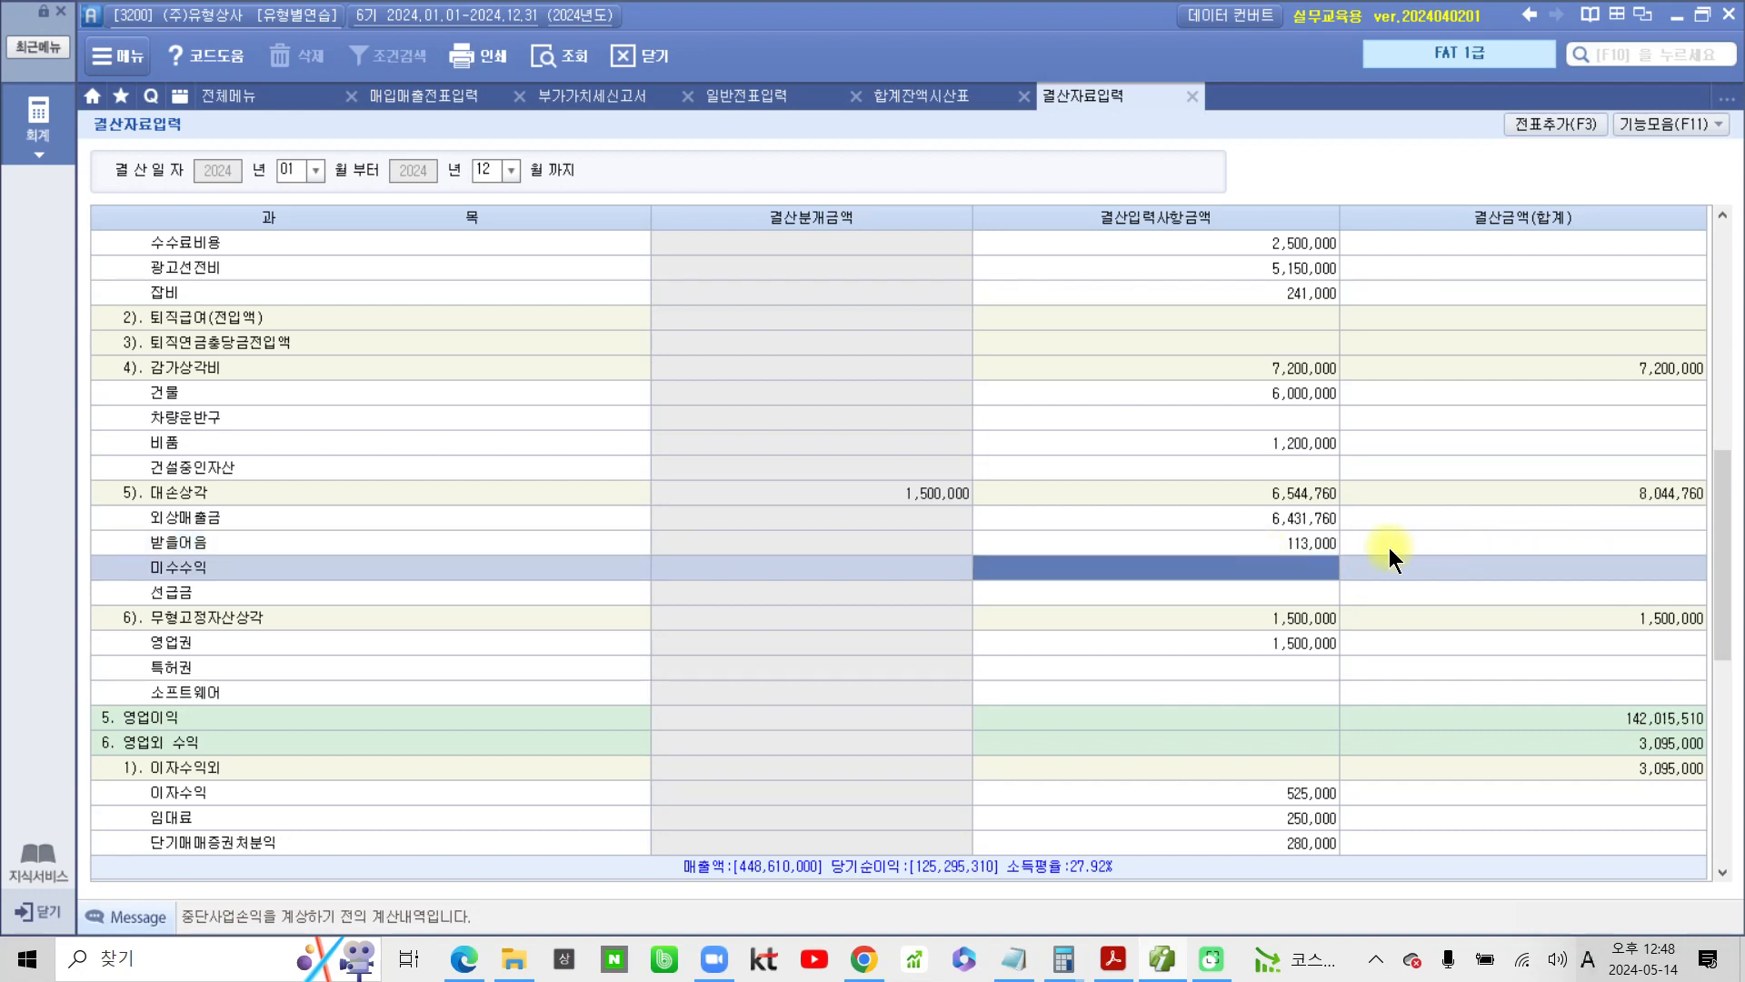
{"action": "left_click", "coordinate": [1316, 527]}
{"action": "left_click", "coordinate": [1311, 548]}
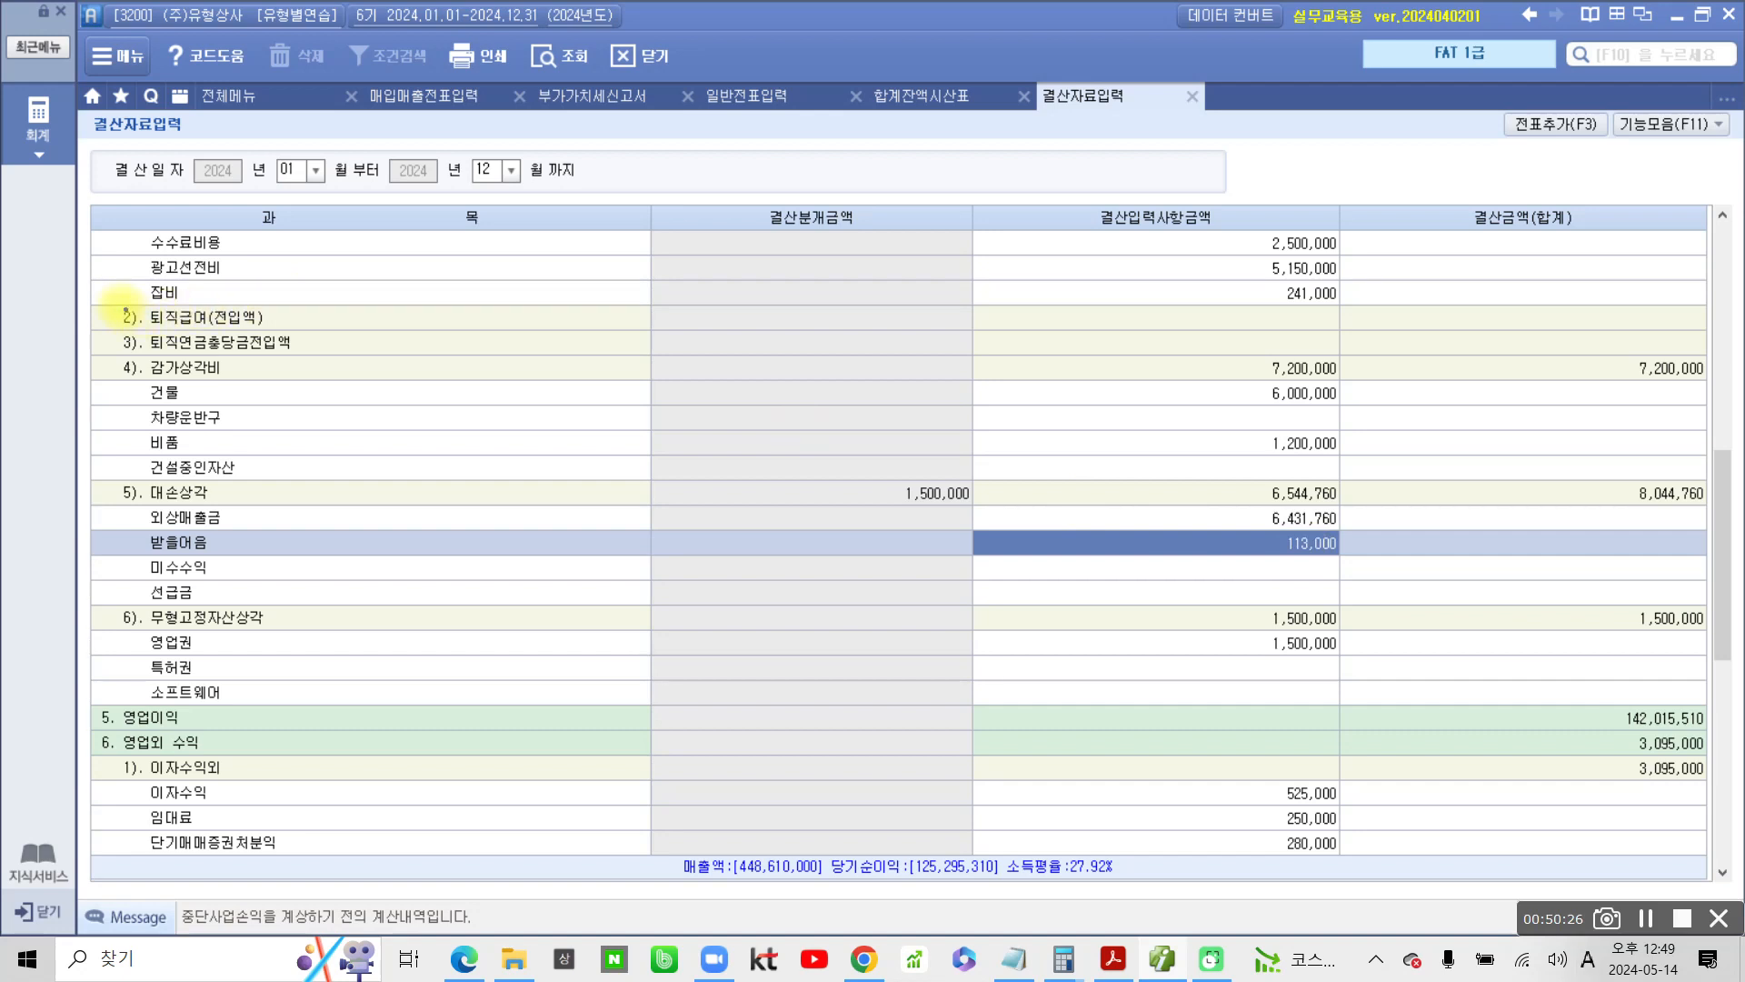
{"action": "left_click_drag", "start_coordinate": [141, 325], "coordinate": [309, 333]}
{"action": "left_click", "coordinate": [282, 324]}
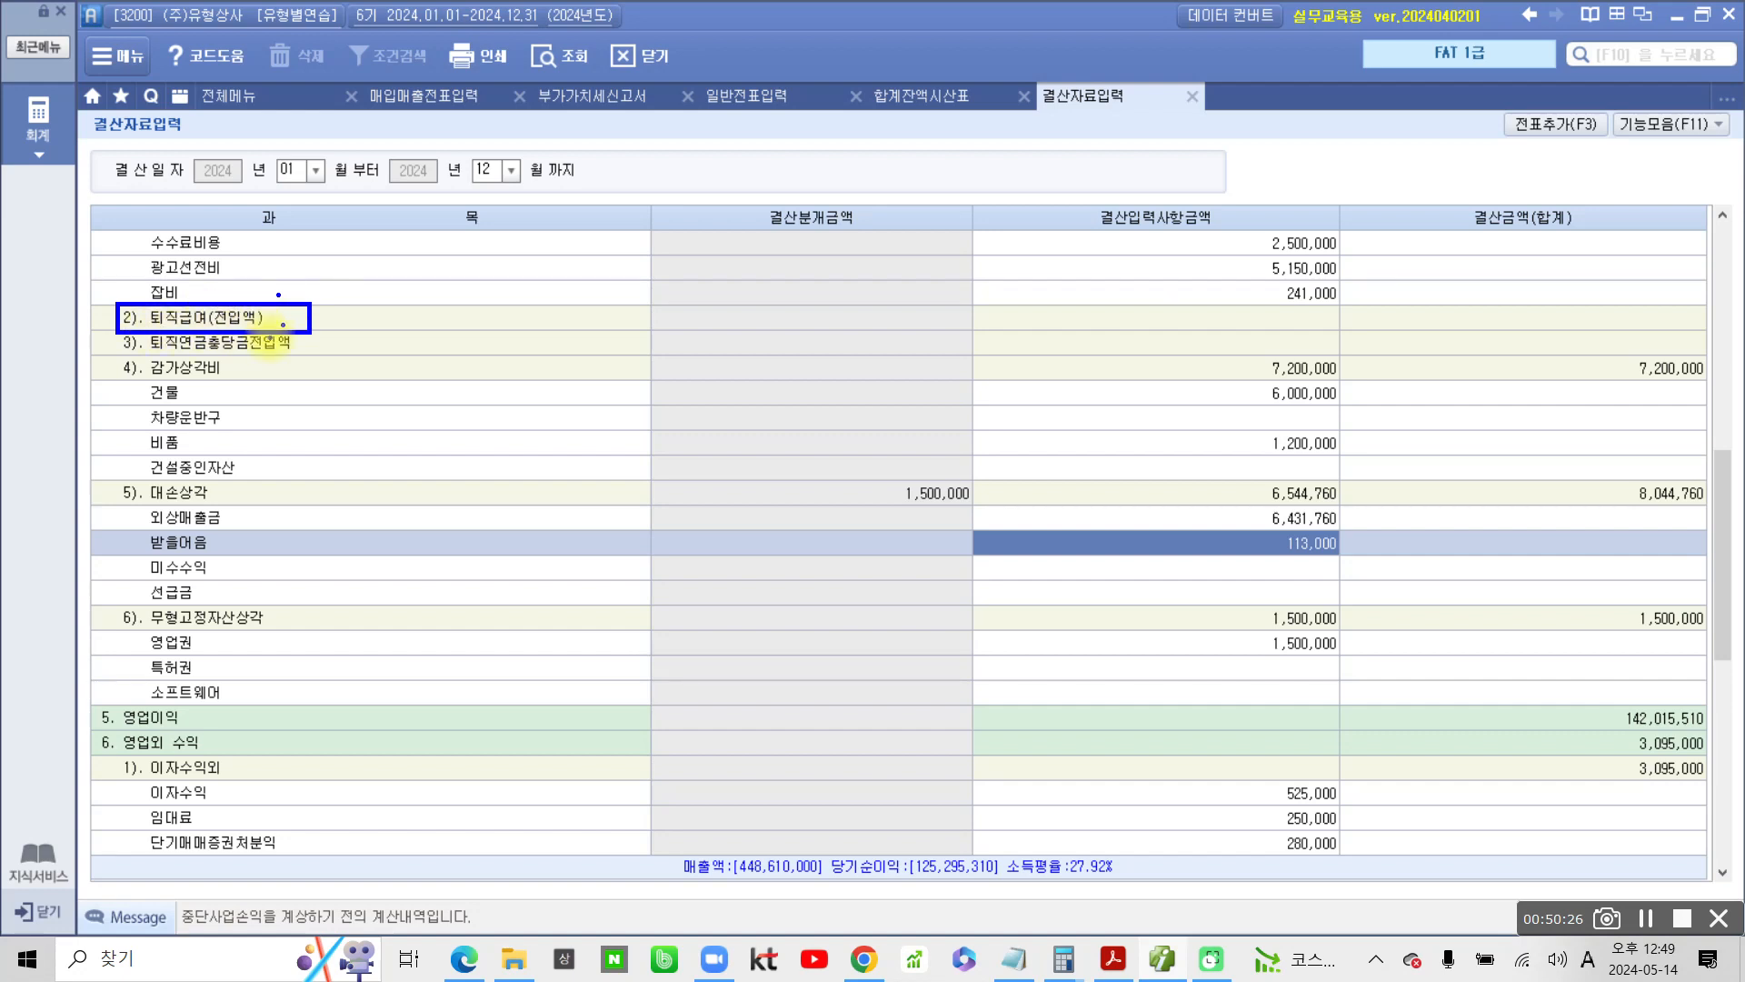
{"action": "mouse_move", "coordinate": [1166, 300]}
{"action": "left_mouse_down"}
{"action": "mouse_move", "coordinate": [1153, 311]}
{"action": "mouse_move", "coordinate": [1277, 340]}
{"action": "mouse_move", "coordinate": [1357, 301]}
{"action": "mouse_move", "coordinate": [1112, 297]}
{"action": "left_mouse_up"}
{"action": "key", "text": "Escape"}
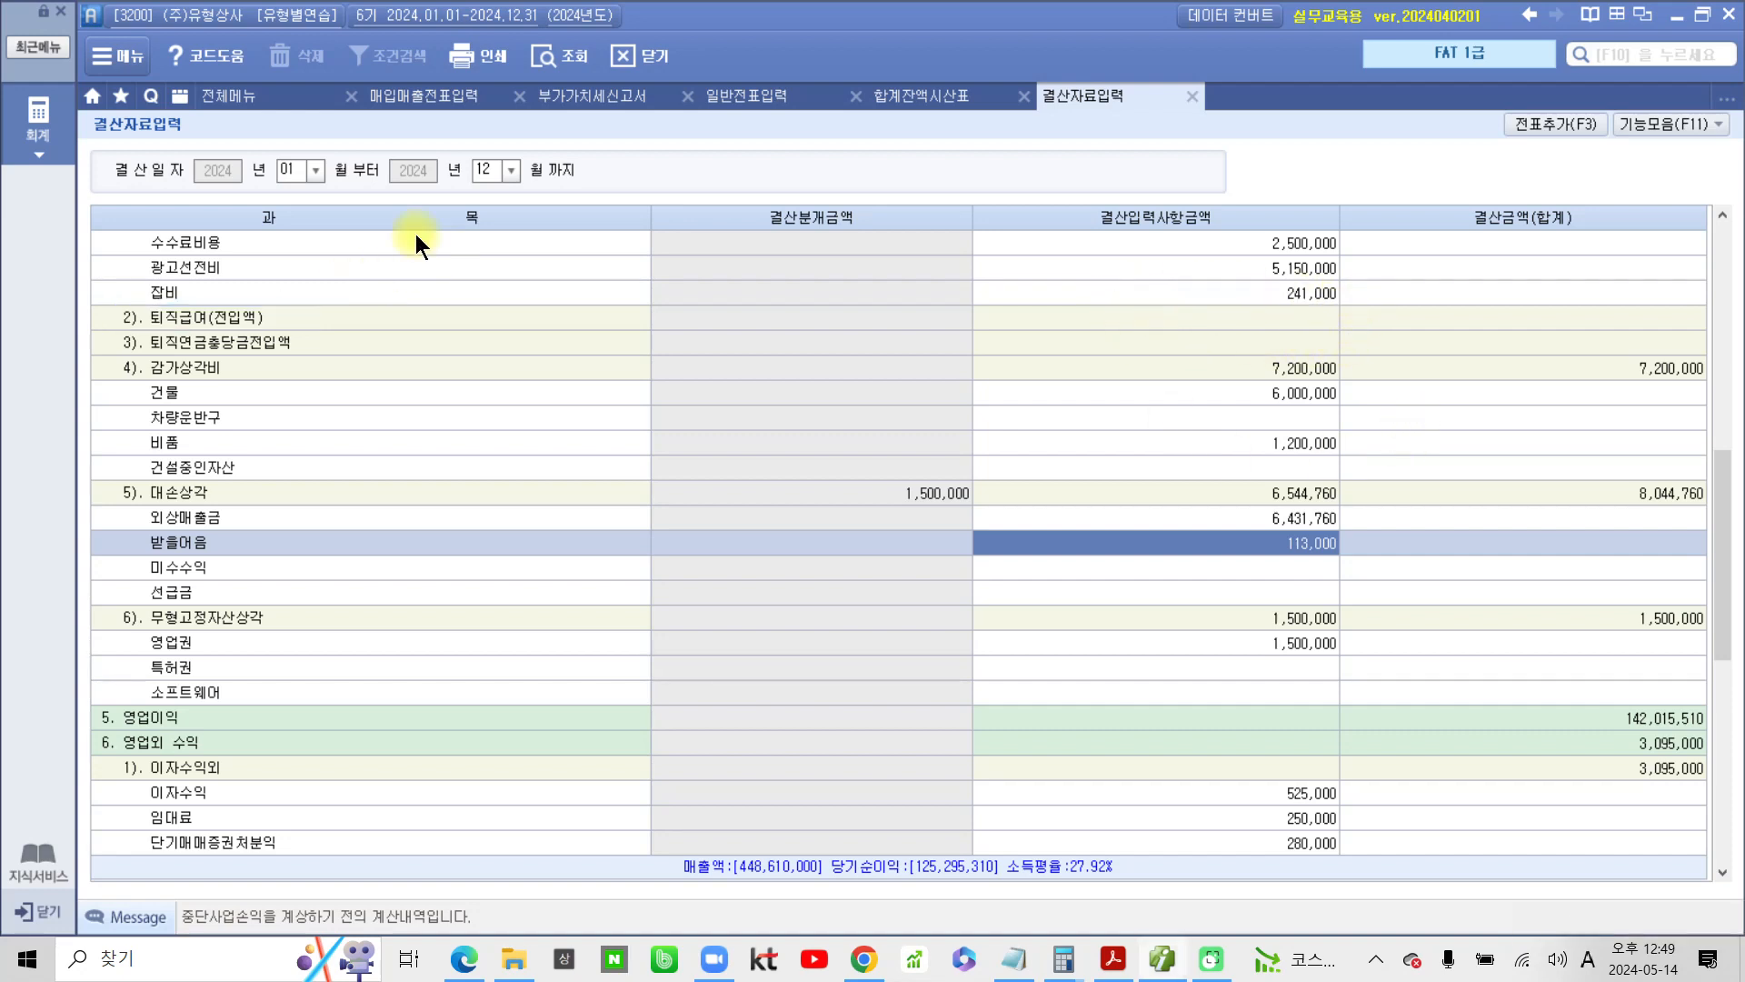
Enter 5,000,000 as the 결산입력사항금액 of 2). 퇴직급여(전입액)
{"action": "left_click", "coordinate": [1312, 318]}
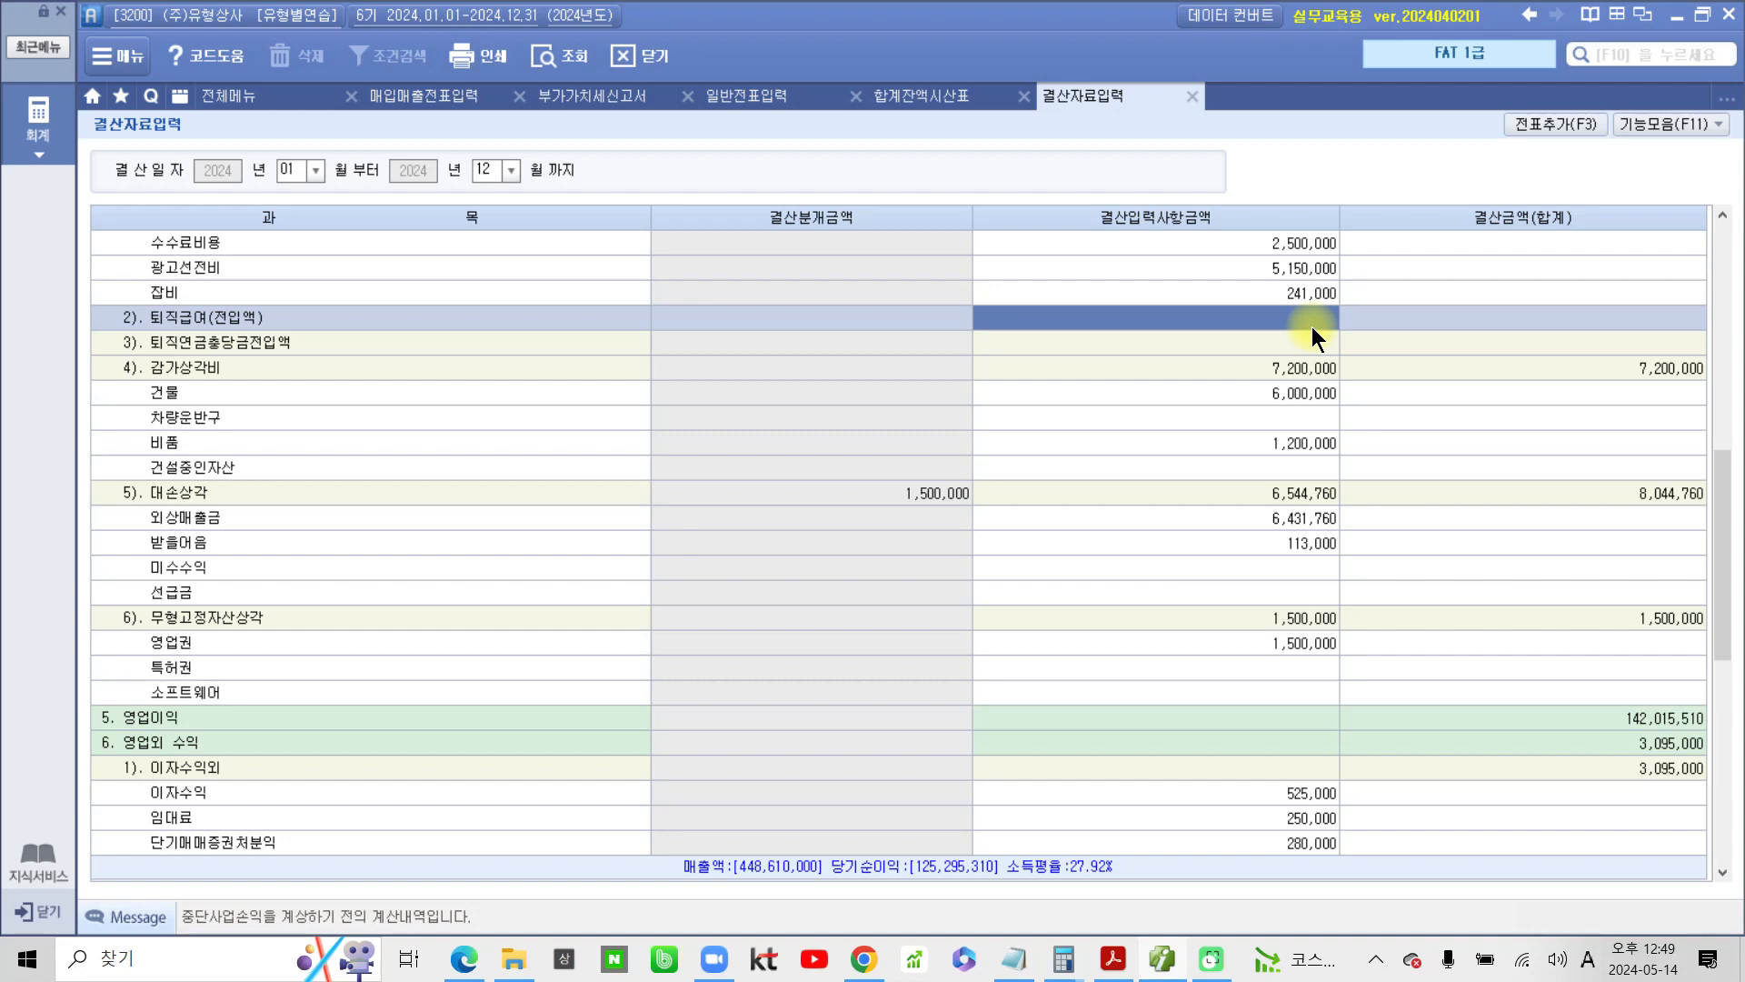
{"action": "left_click", "coordinate": [1311, 325]}
{"action": "type", "text": "5,000"}
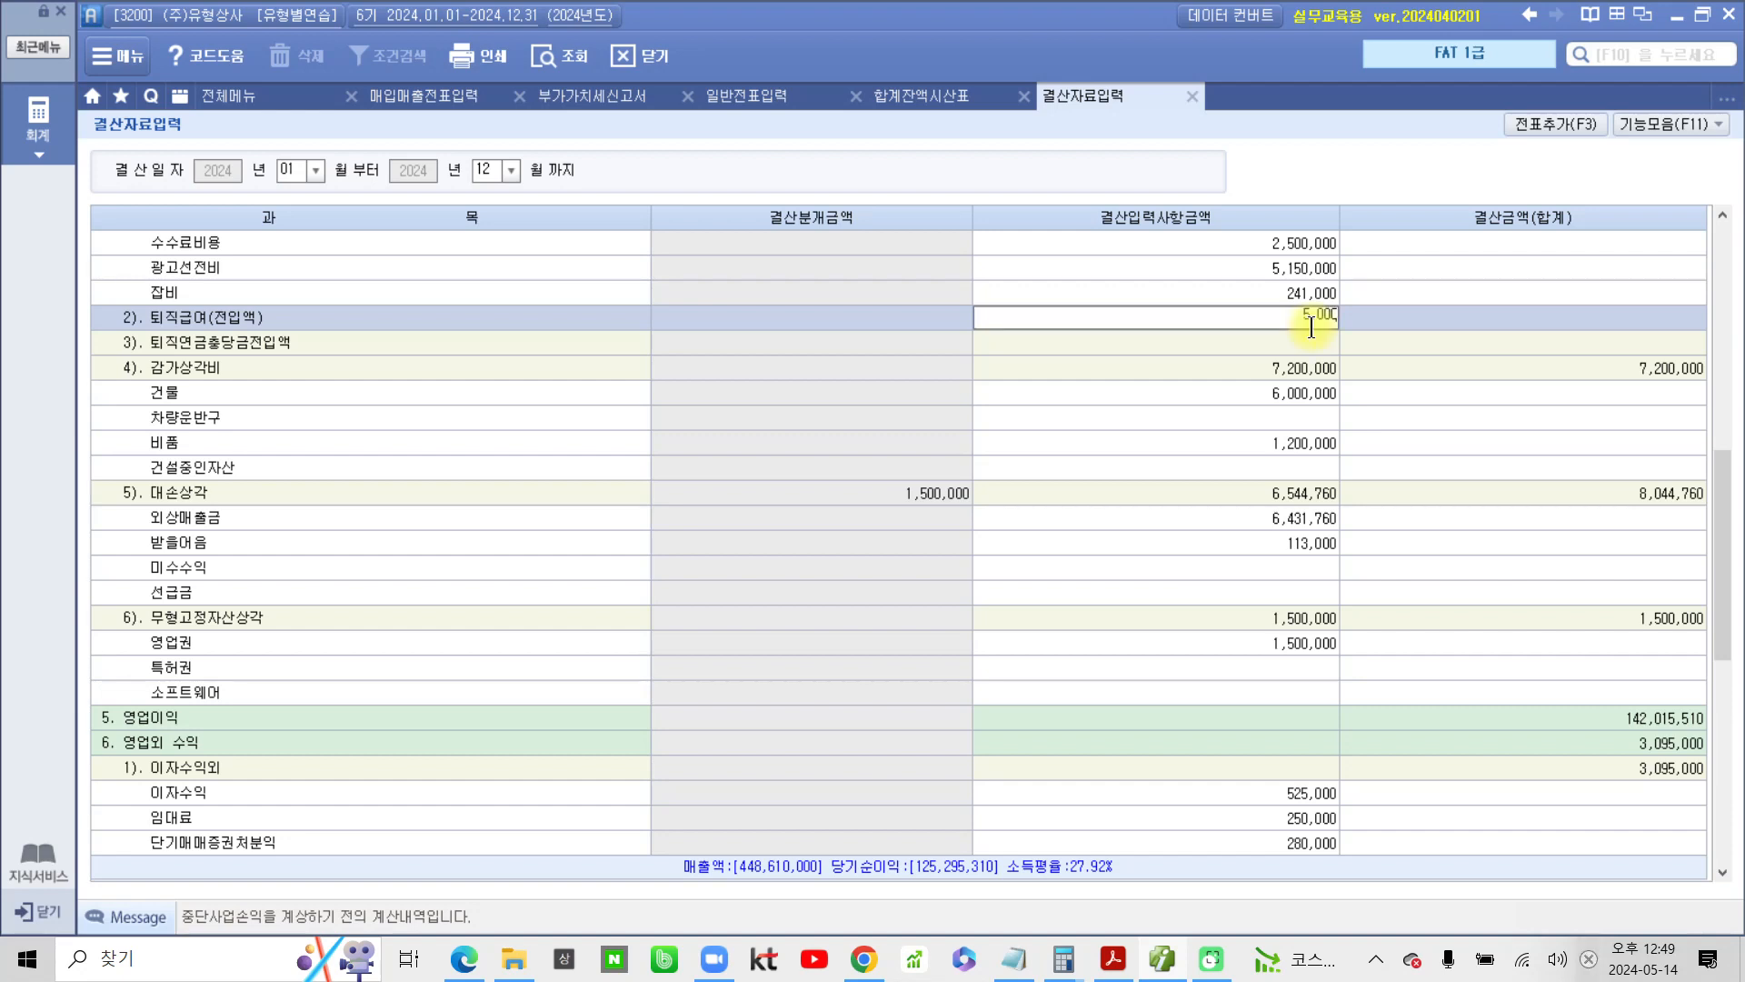
{"action": "type", "text": ",000"}
{"action": "key", "text": "Return"}
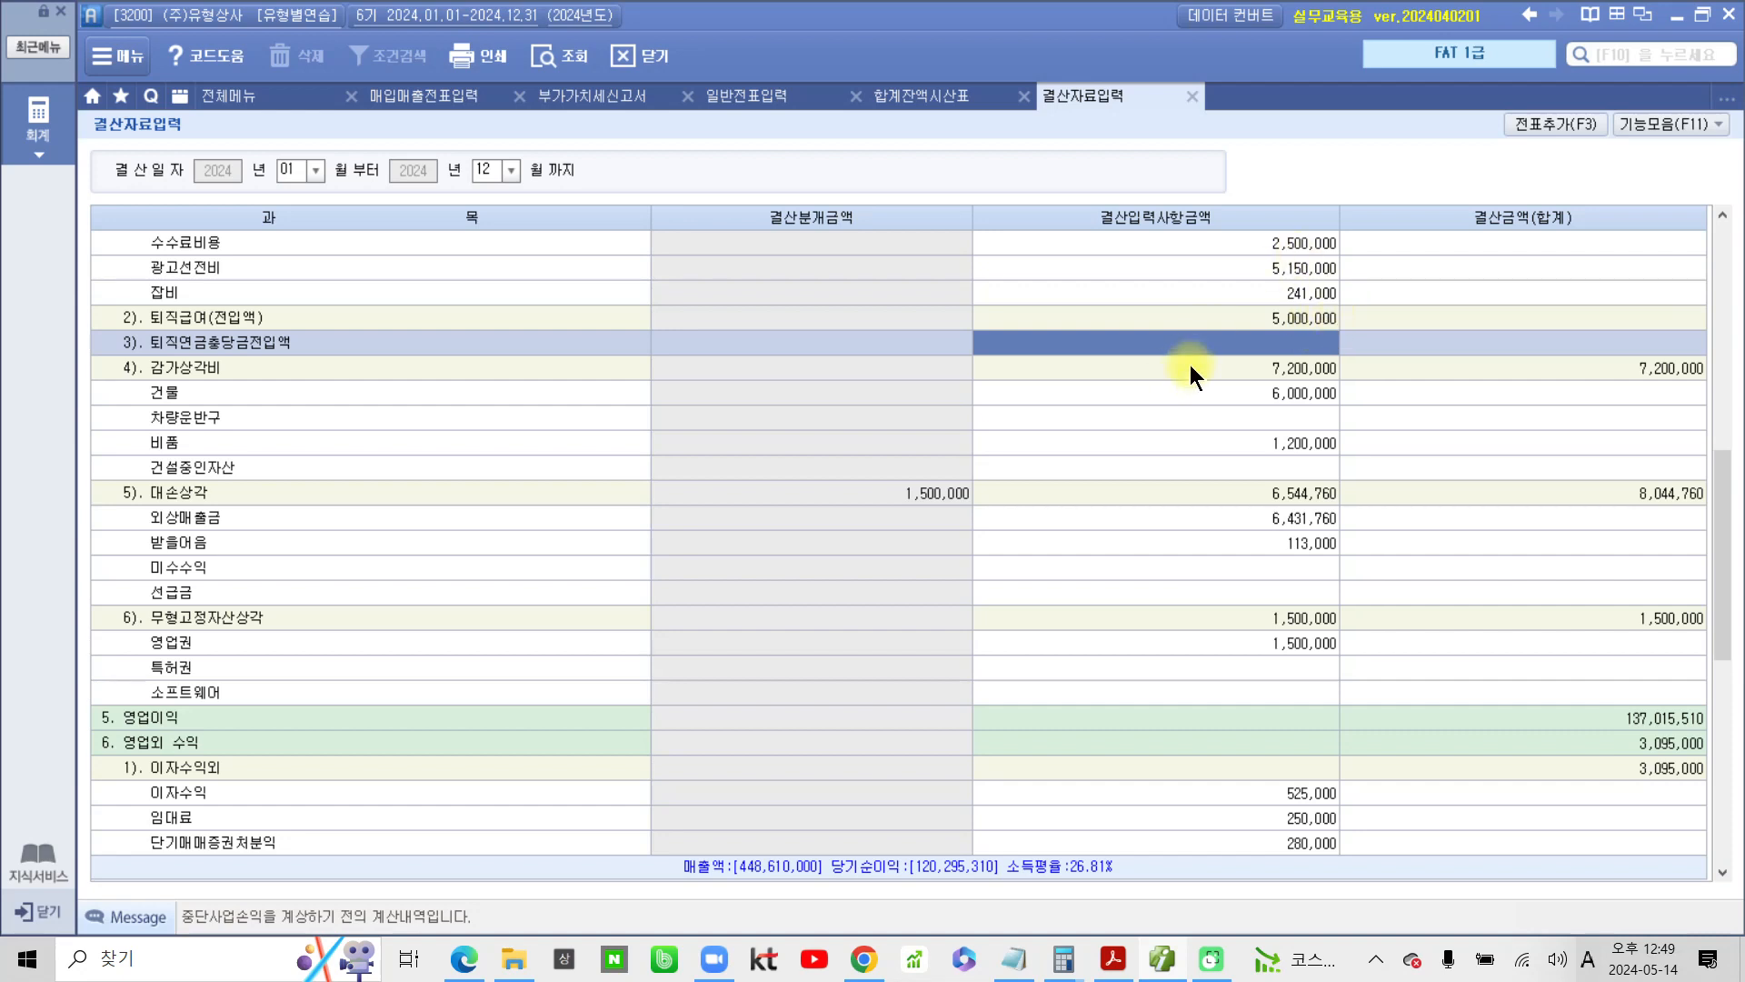
{"action": "left_click", "coordinate": [1240, 318]}
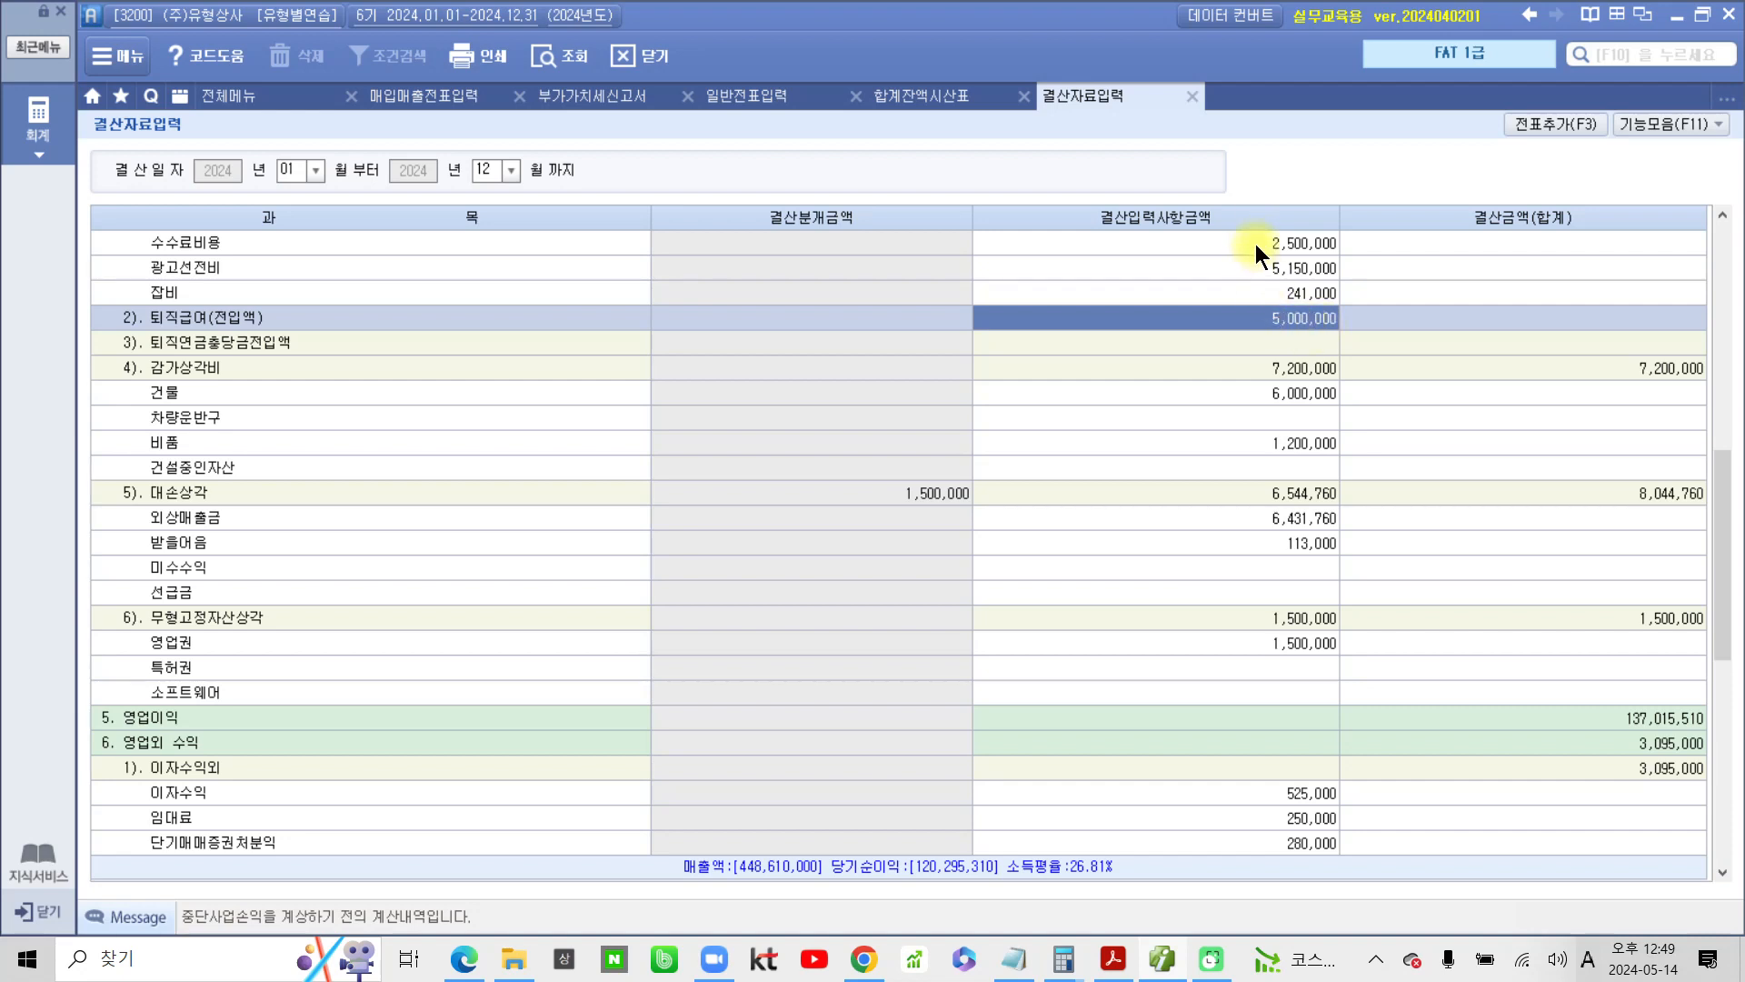
{"action": "scroll", "coordinate": [1295, 391], "scroll_direction": "down", "scroll_amount": 8}
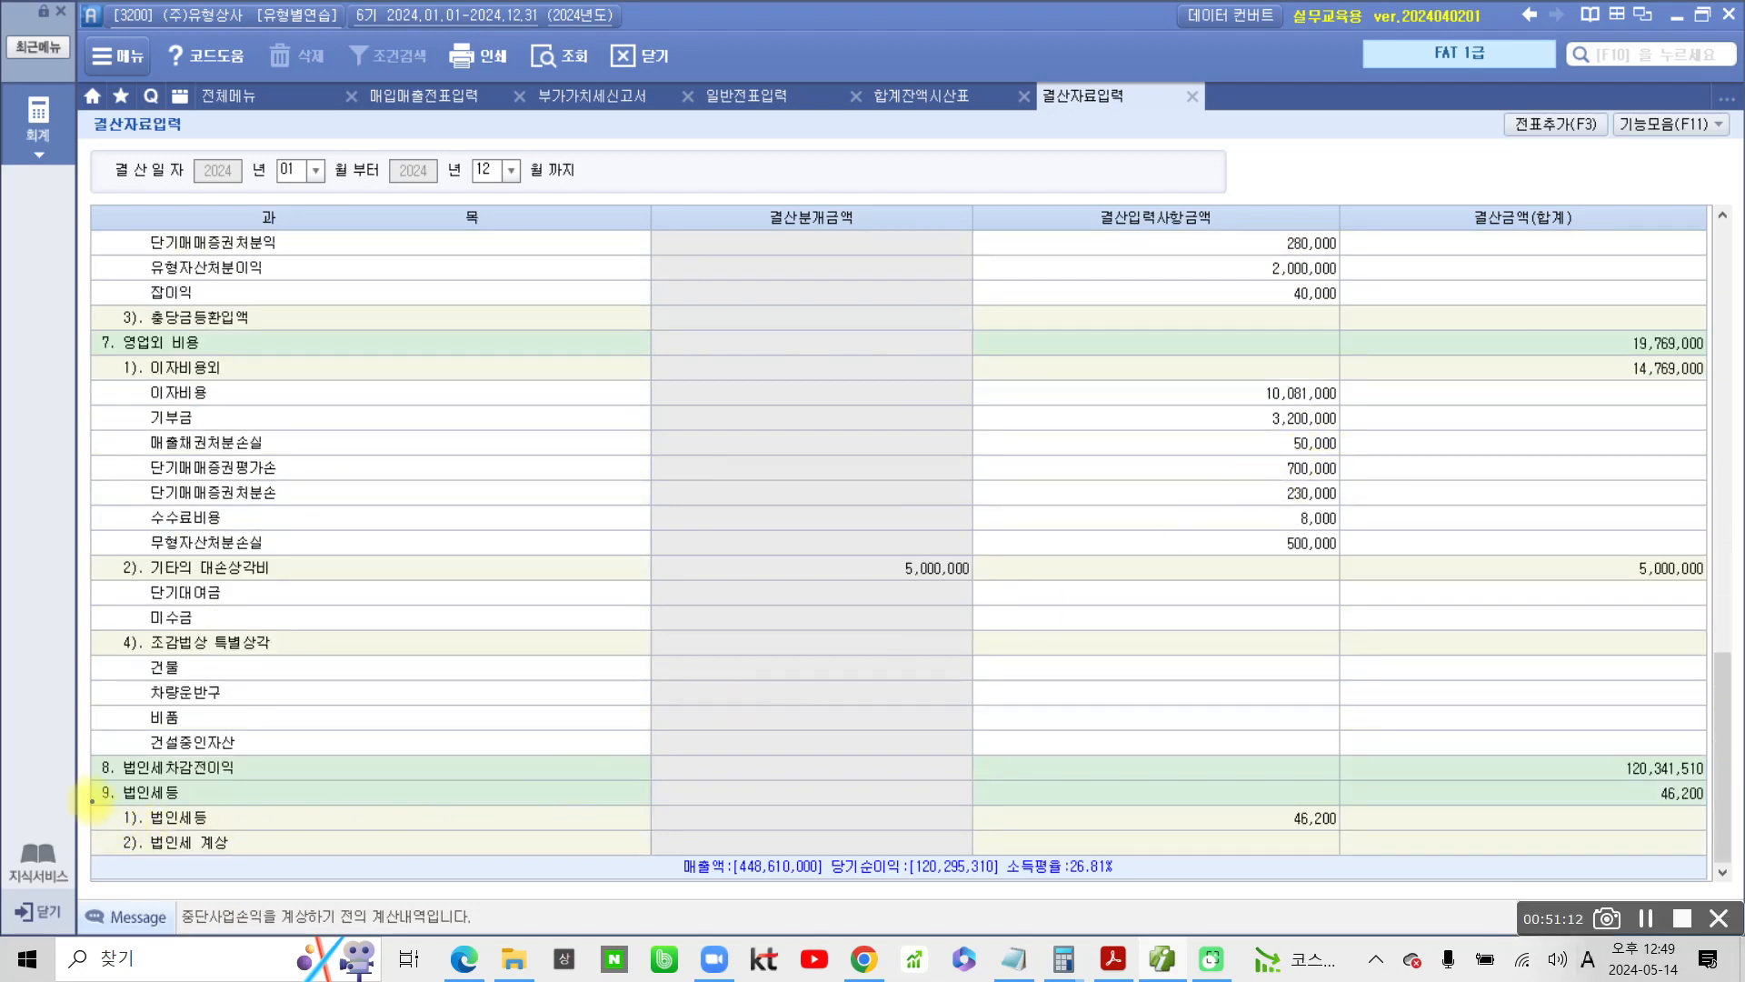
{"action": "left_click_drag", "start_coordinate": [79, 778], "coordinate": [207, 805]}
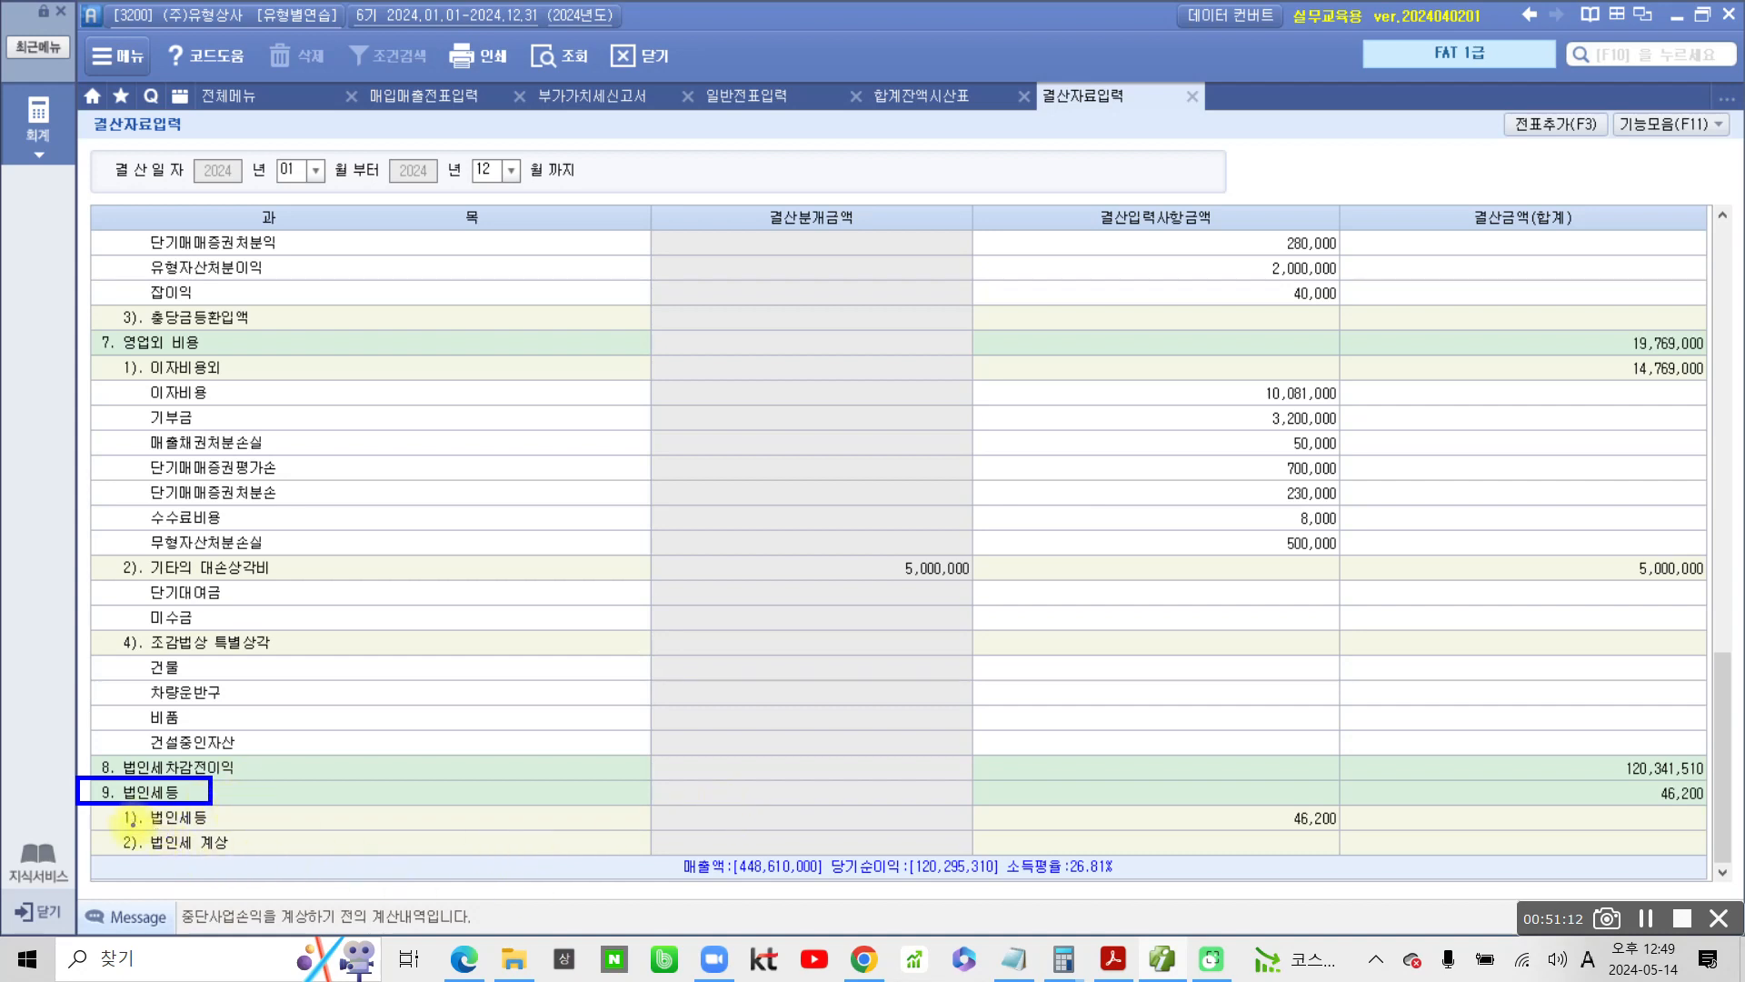
{"action": "left_click_drag", "start_coordinate": [133, 829], "coordinate": [239, 828]}
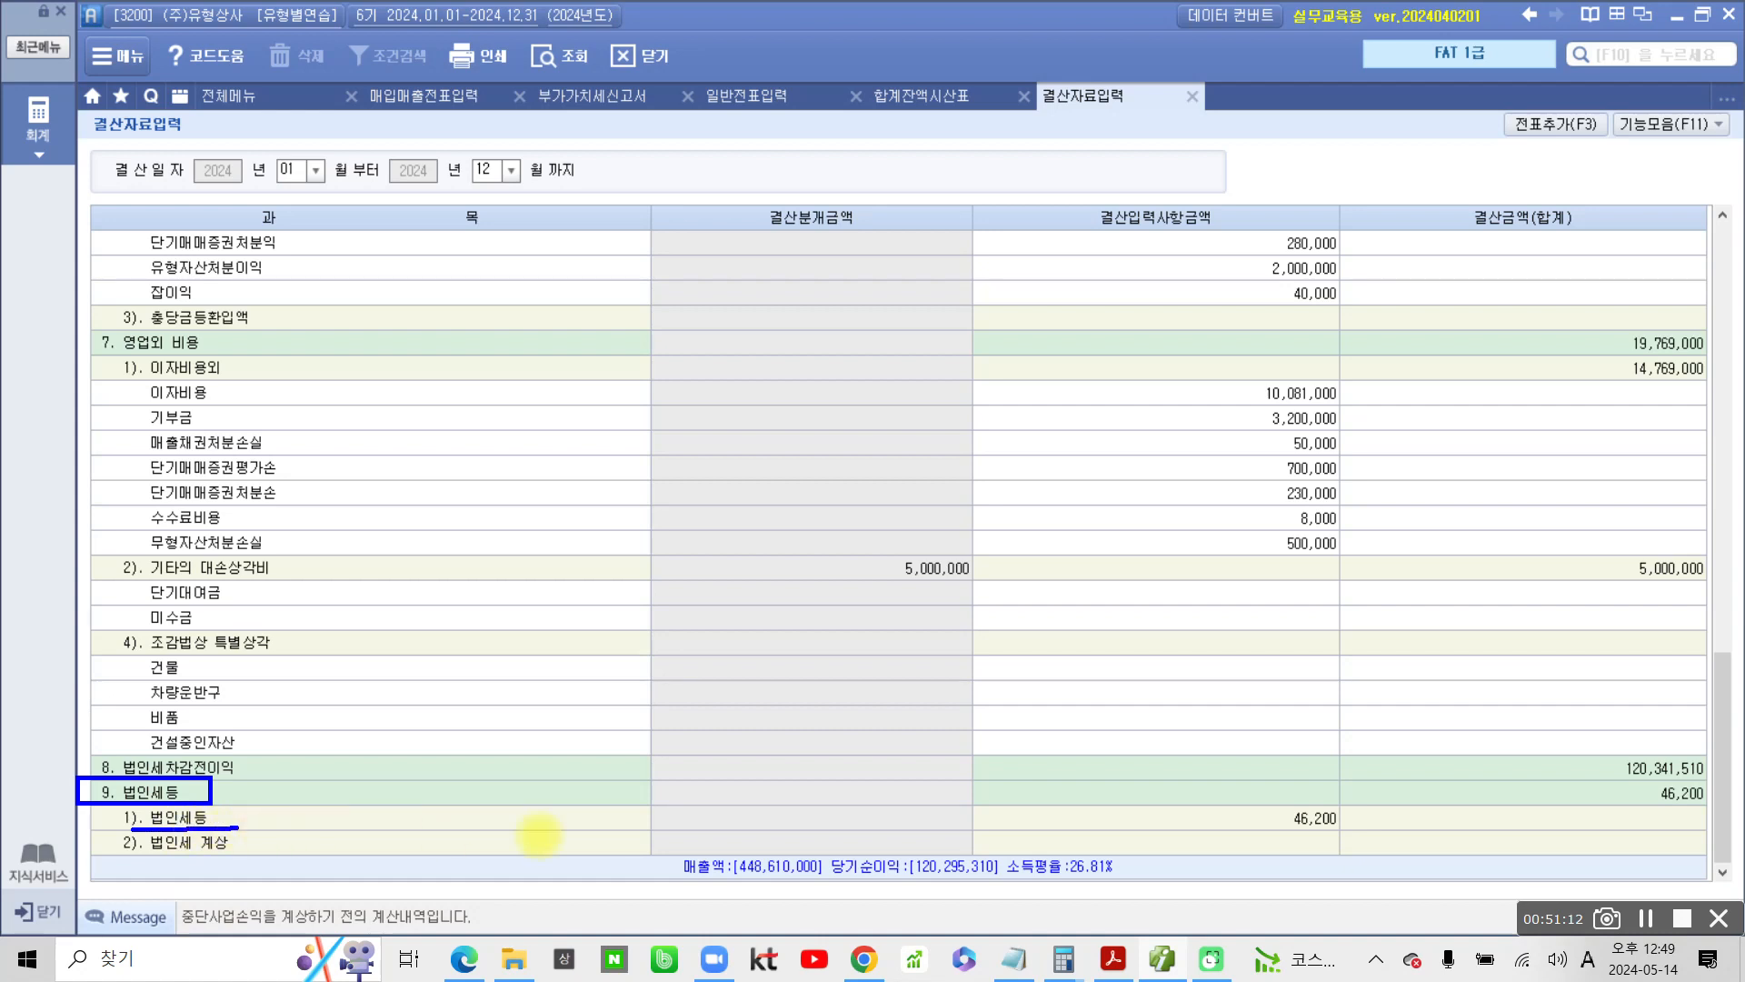
{"action": "mouse_move", "coordinate": [1227, 824]}
{"action": "left_mouse_down"}
{"action": "mouse_move", "coordinate": [1359, 830]}
{"action": "mouse_move", "coordinate": [1366, 804]}
{"action": "left_mouse_up"}
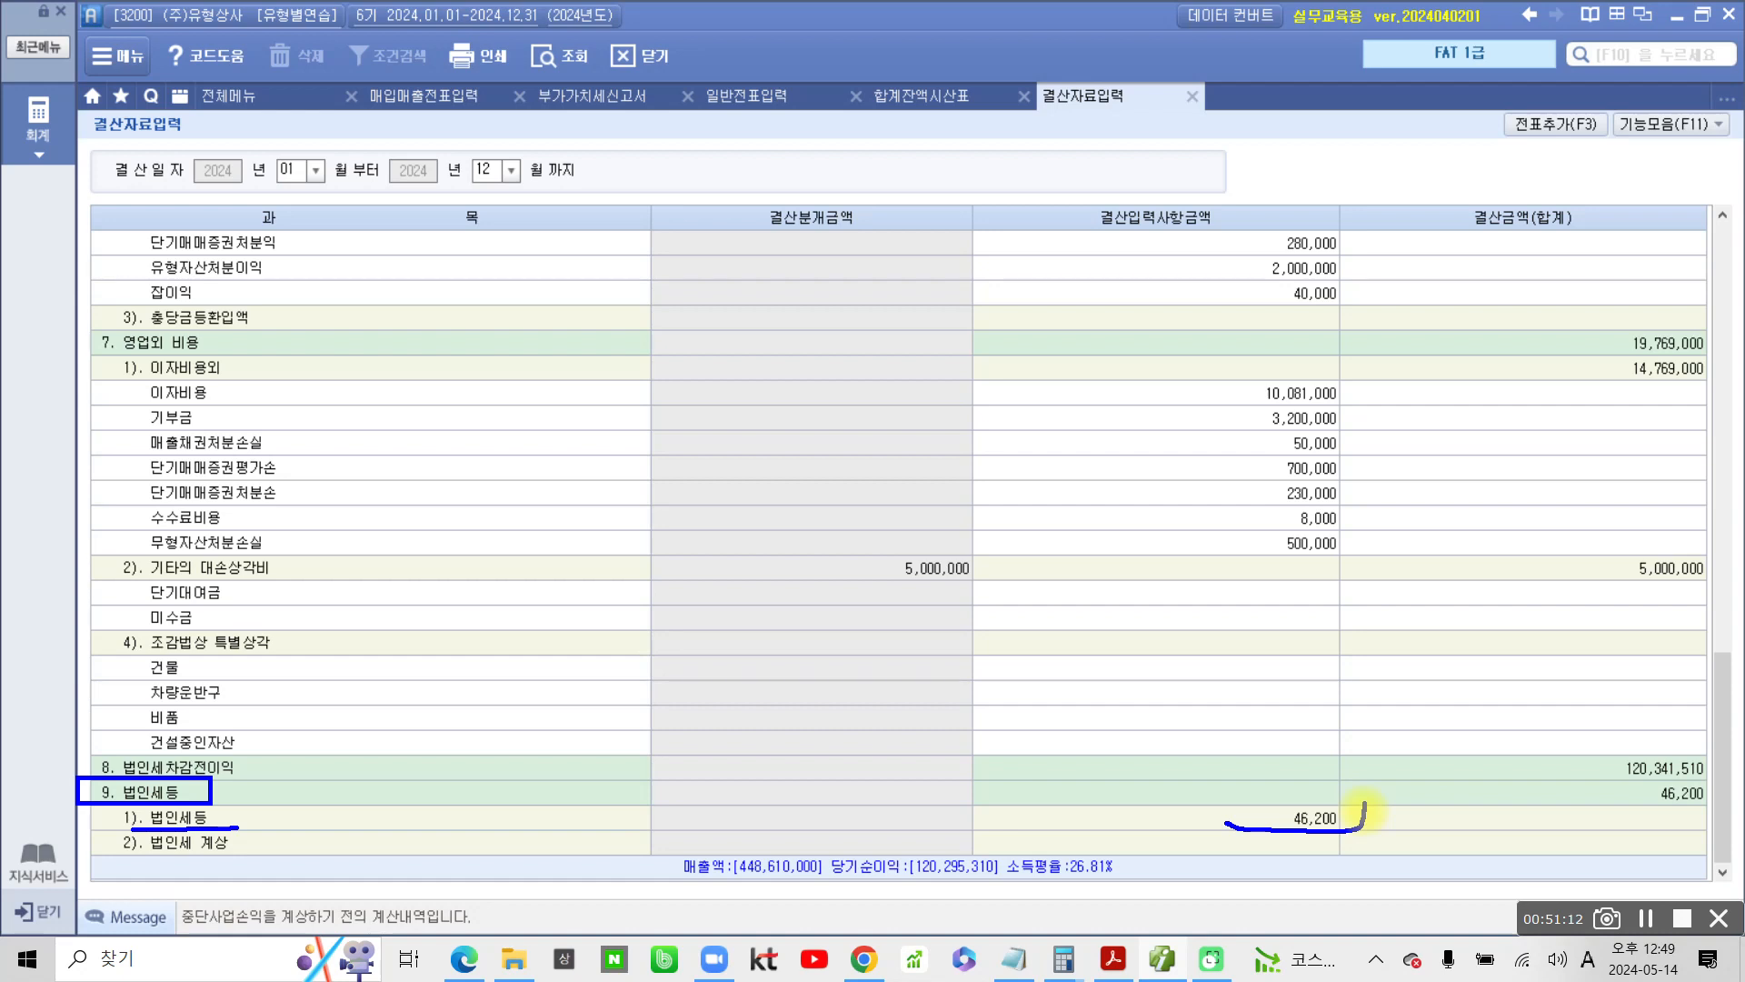
{"action": "mouse_move", "coordinate": [1219, 834]}
{"action": "left_mouse_down"}
{"action": "mouse_move", "coordinate": [1236, 791]}
{"action": "mouse_move", "coordinate": [1361, 829]}
{"action": "left_mouse_up"}
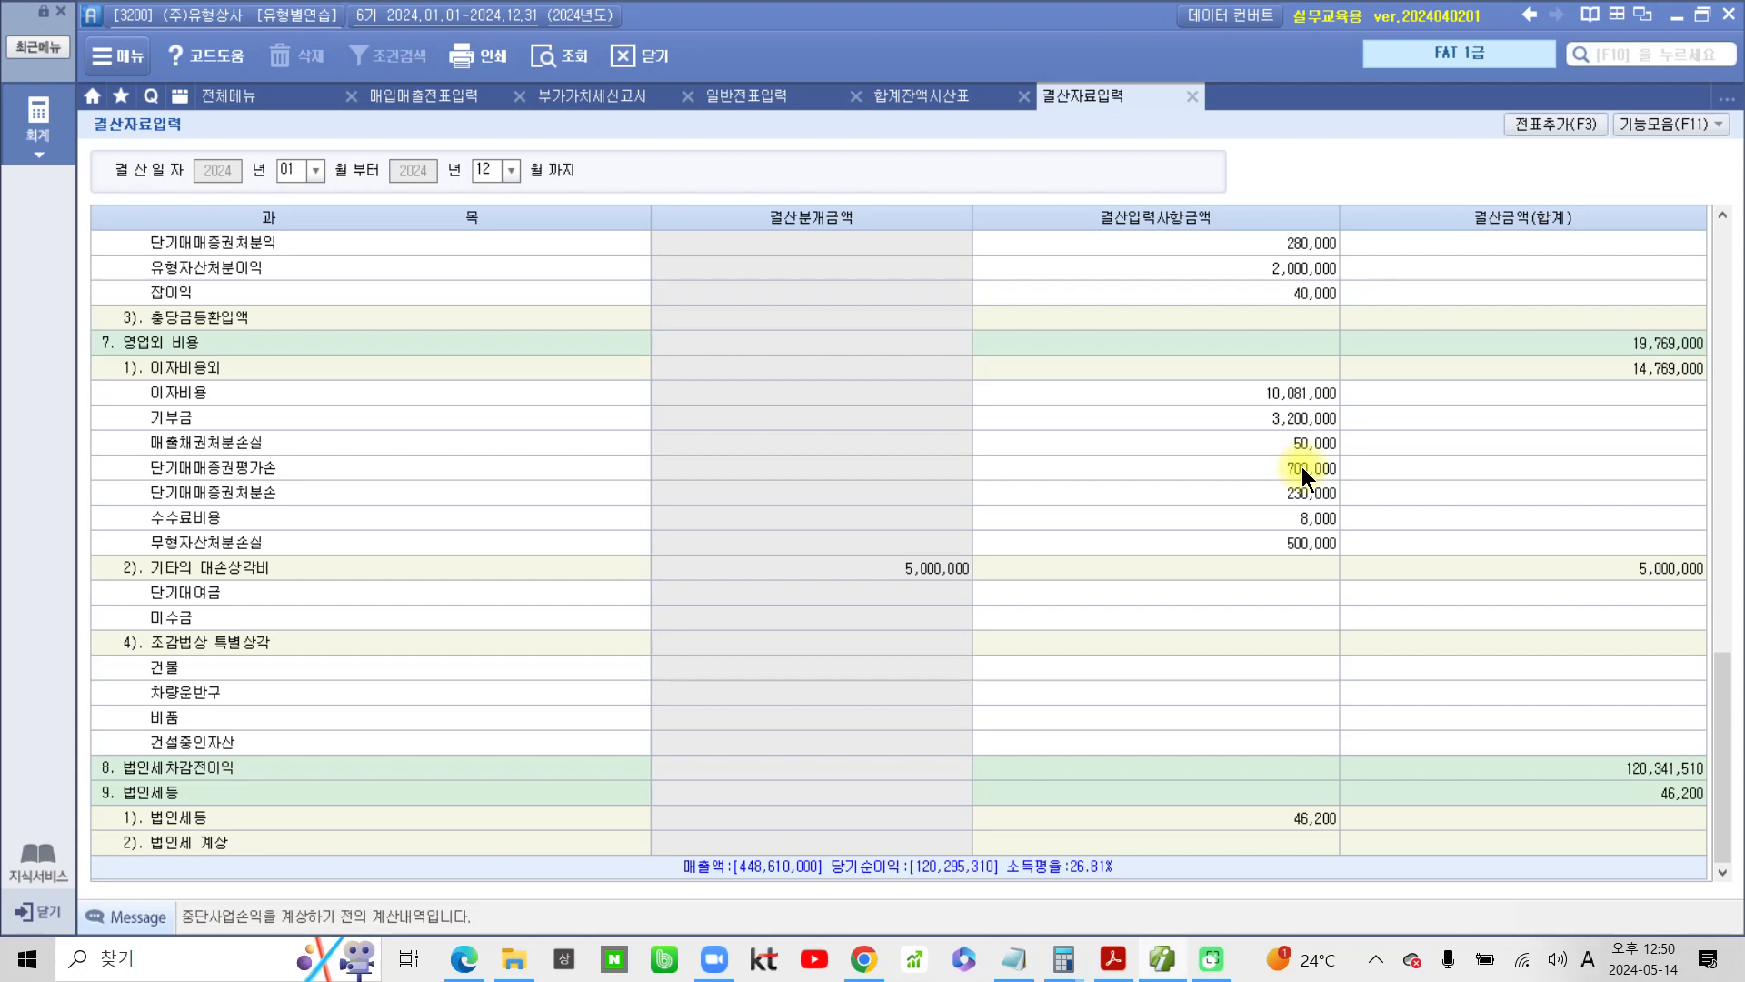
Enter 1,553,800 as the 결산입력사항금액 of 2). 법인세 계상 under 9. 법인세등
{"action": "left_click", "coordinate": [1316, 845]}
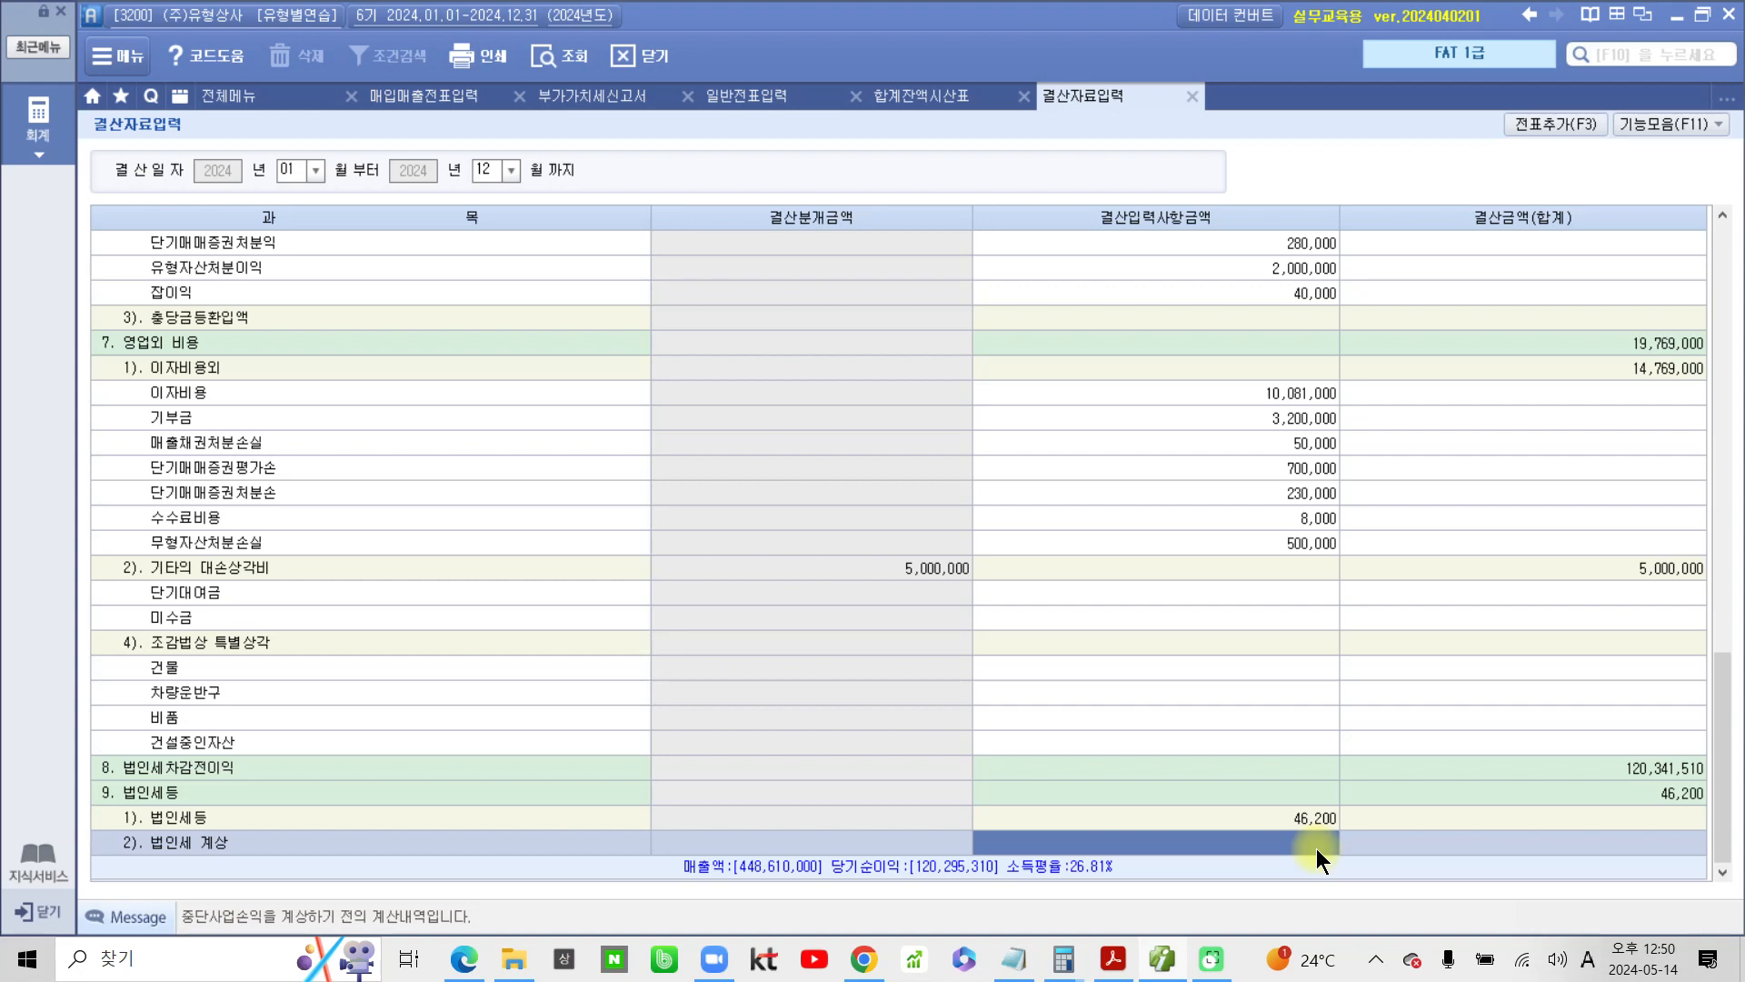
{"action": "left_click", "coordinate": [1317, 845]}
{"action": "type", "text": "155,380"}
{"action": "key", "text": "Return"}
{"action": "left_click_drag", "start_coordinate": [1579, 778], "coordinate": [1711, 818]}
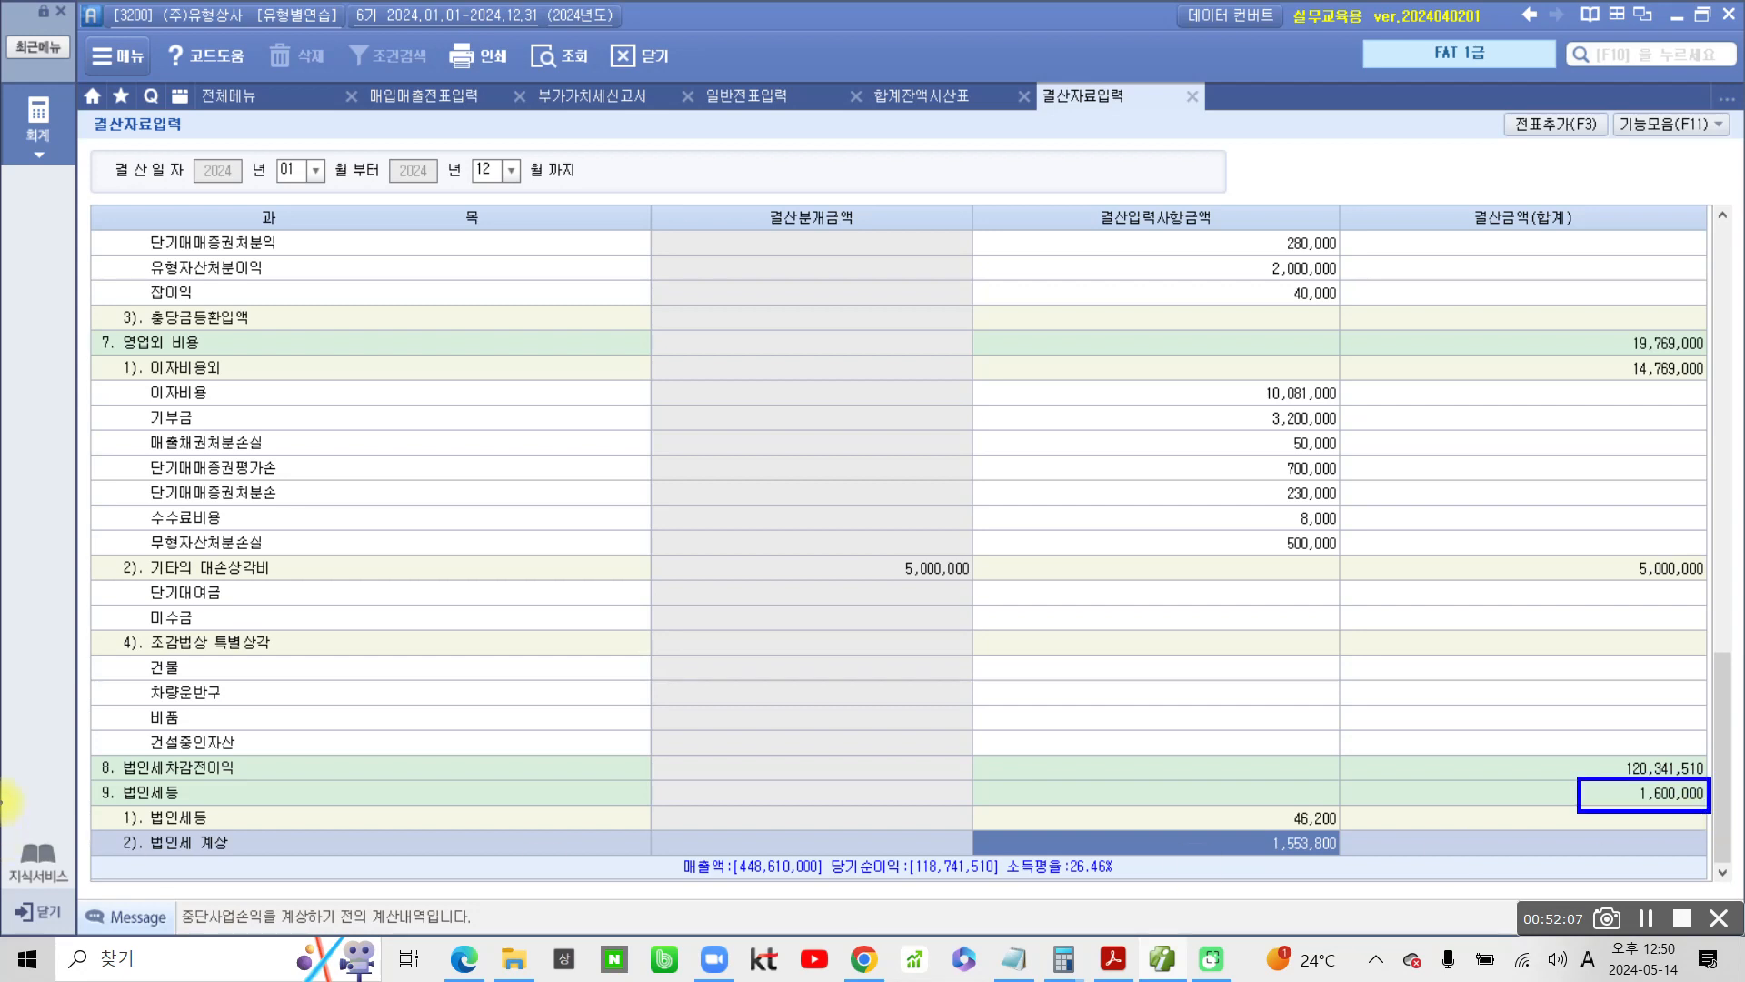
{"action": "mouse_move", "coordinate": [220, 799]}
{"action": "left_mouse_down"}
{"action": "mouse_move", "coordinate": [151, 830]}
{"action": "mouse_move", "coordinate": [179, 847]}
{"action": "left_mouse_up"}
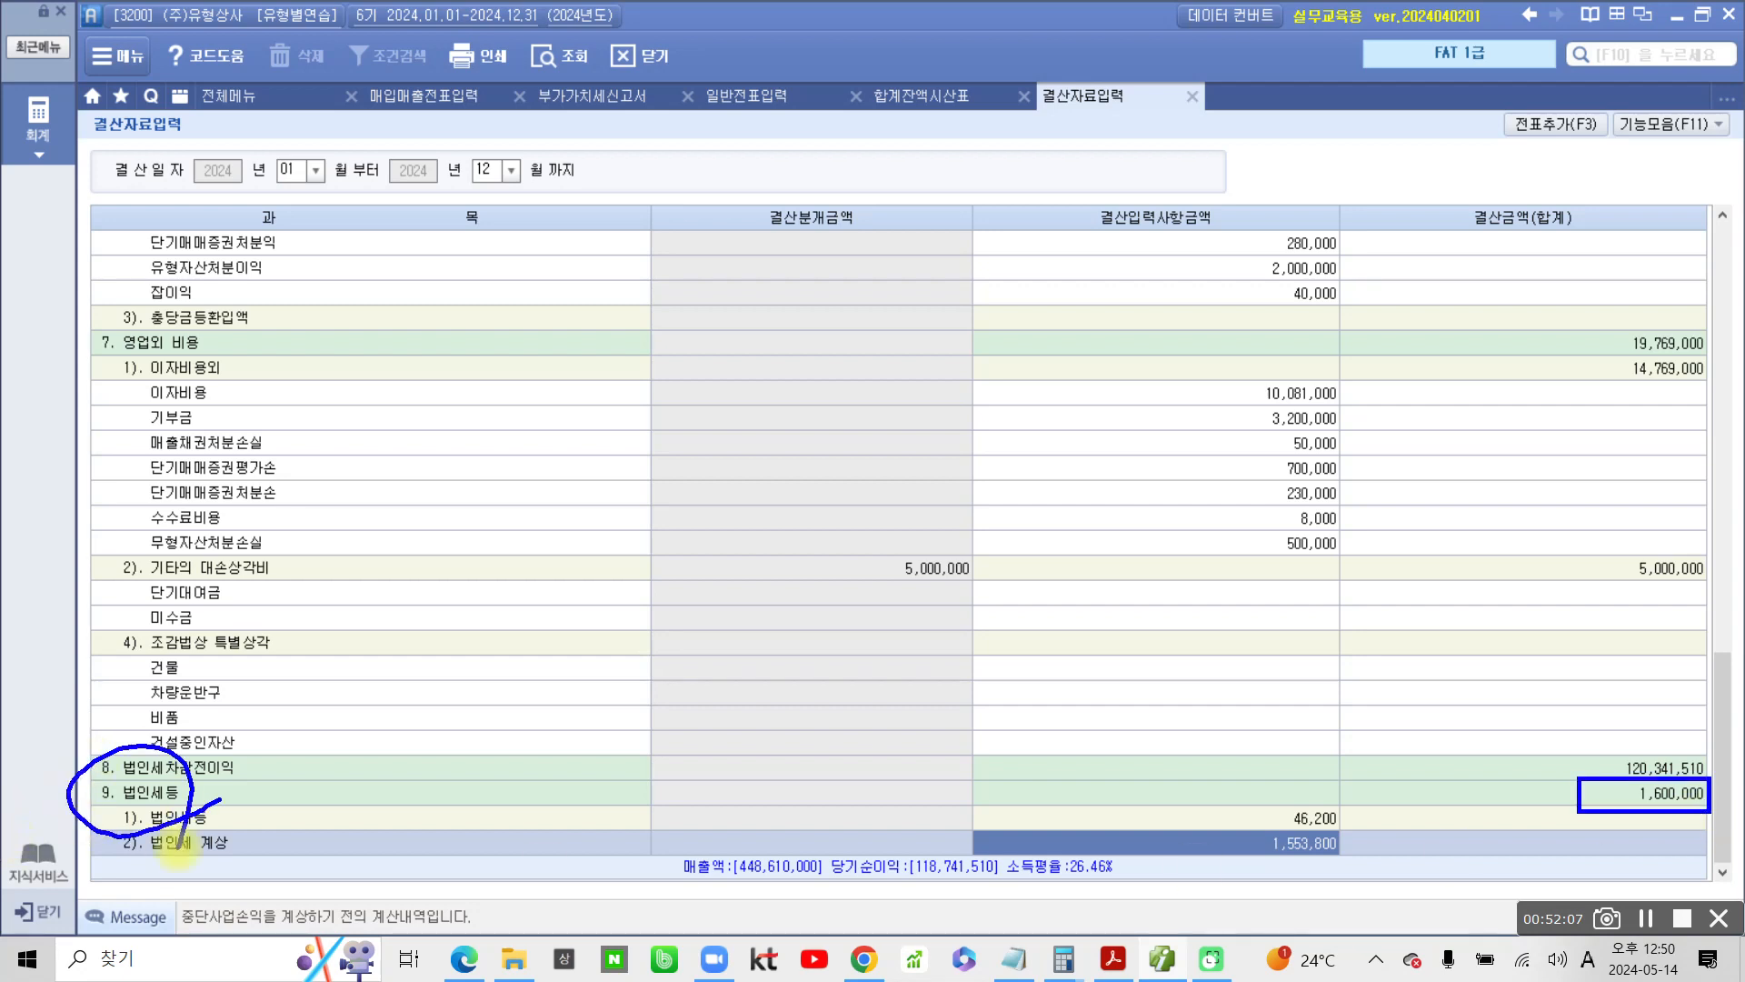
{"action": "mouse_move", "coordinate": [1168, 797]}
{"action": "left_mouse_down"}
{"action": "mouse_move", "coordinate": [1546, 798]}
{"action": "mouse_move", "coordinate": [1532, 787]}
{"action": "left_mouse_up"}
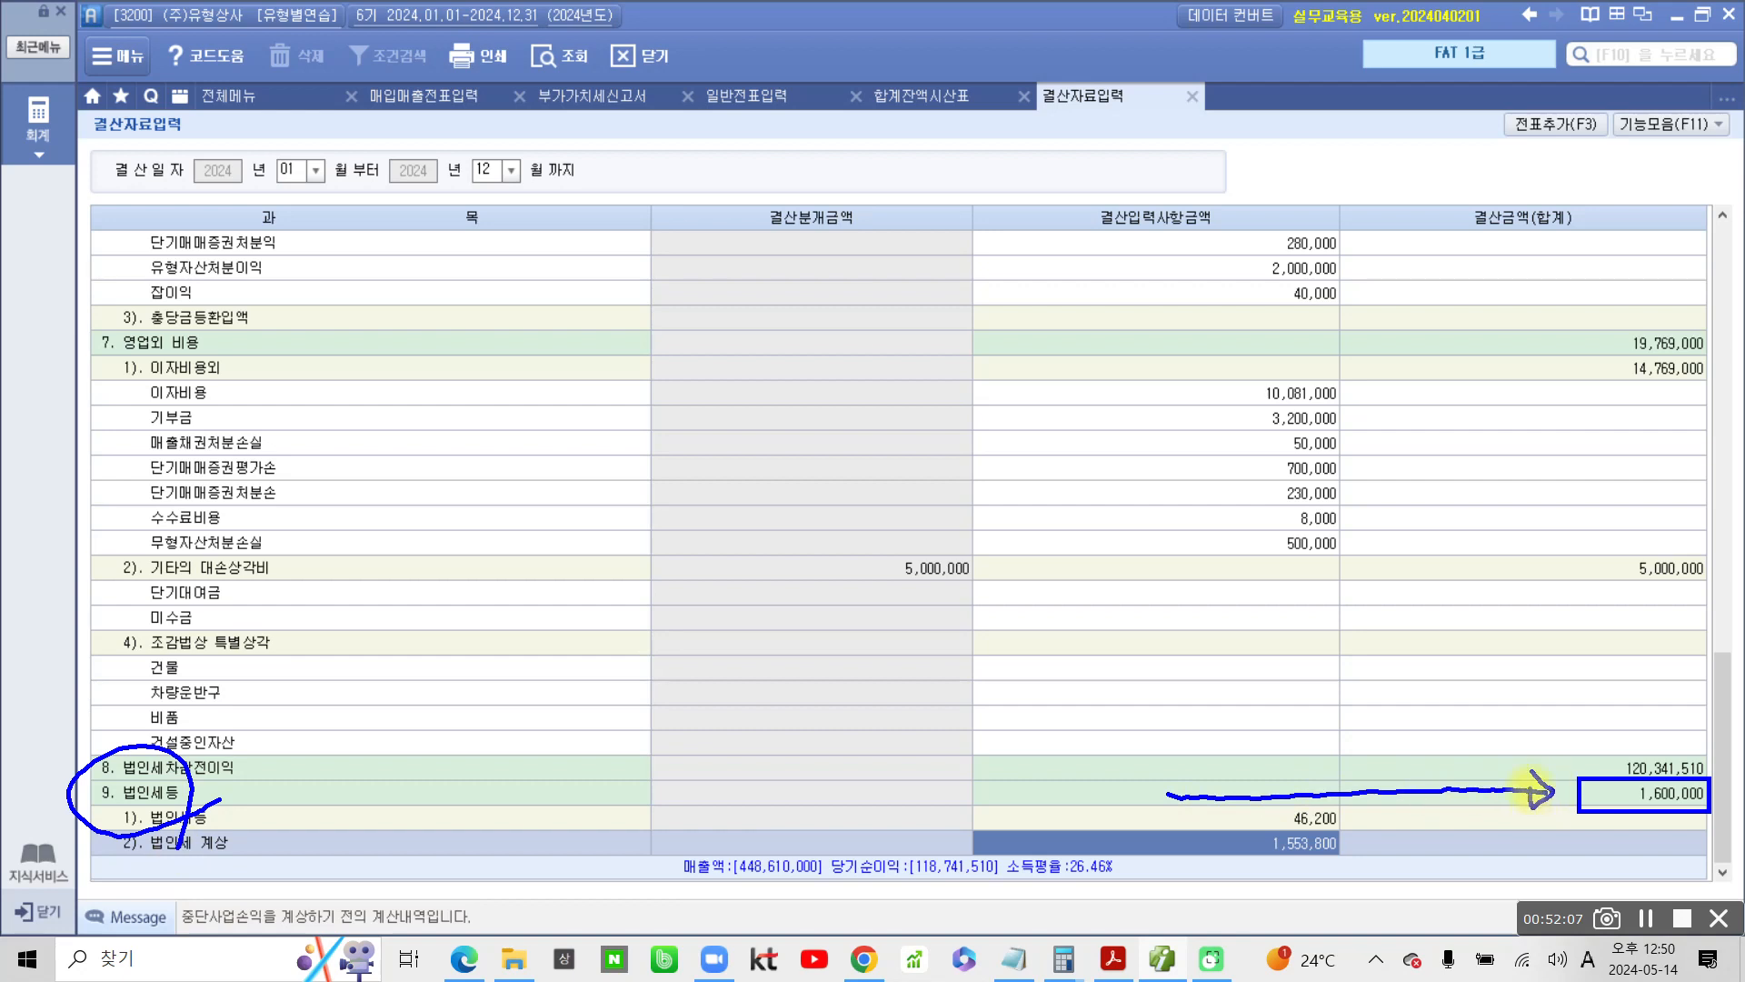
{"action": "key", "text": "Escape"}
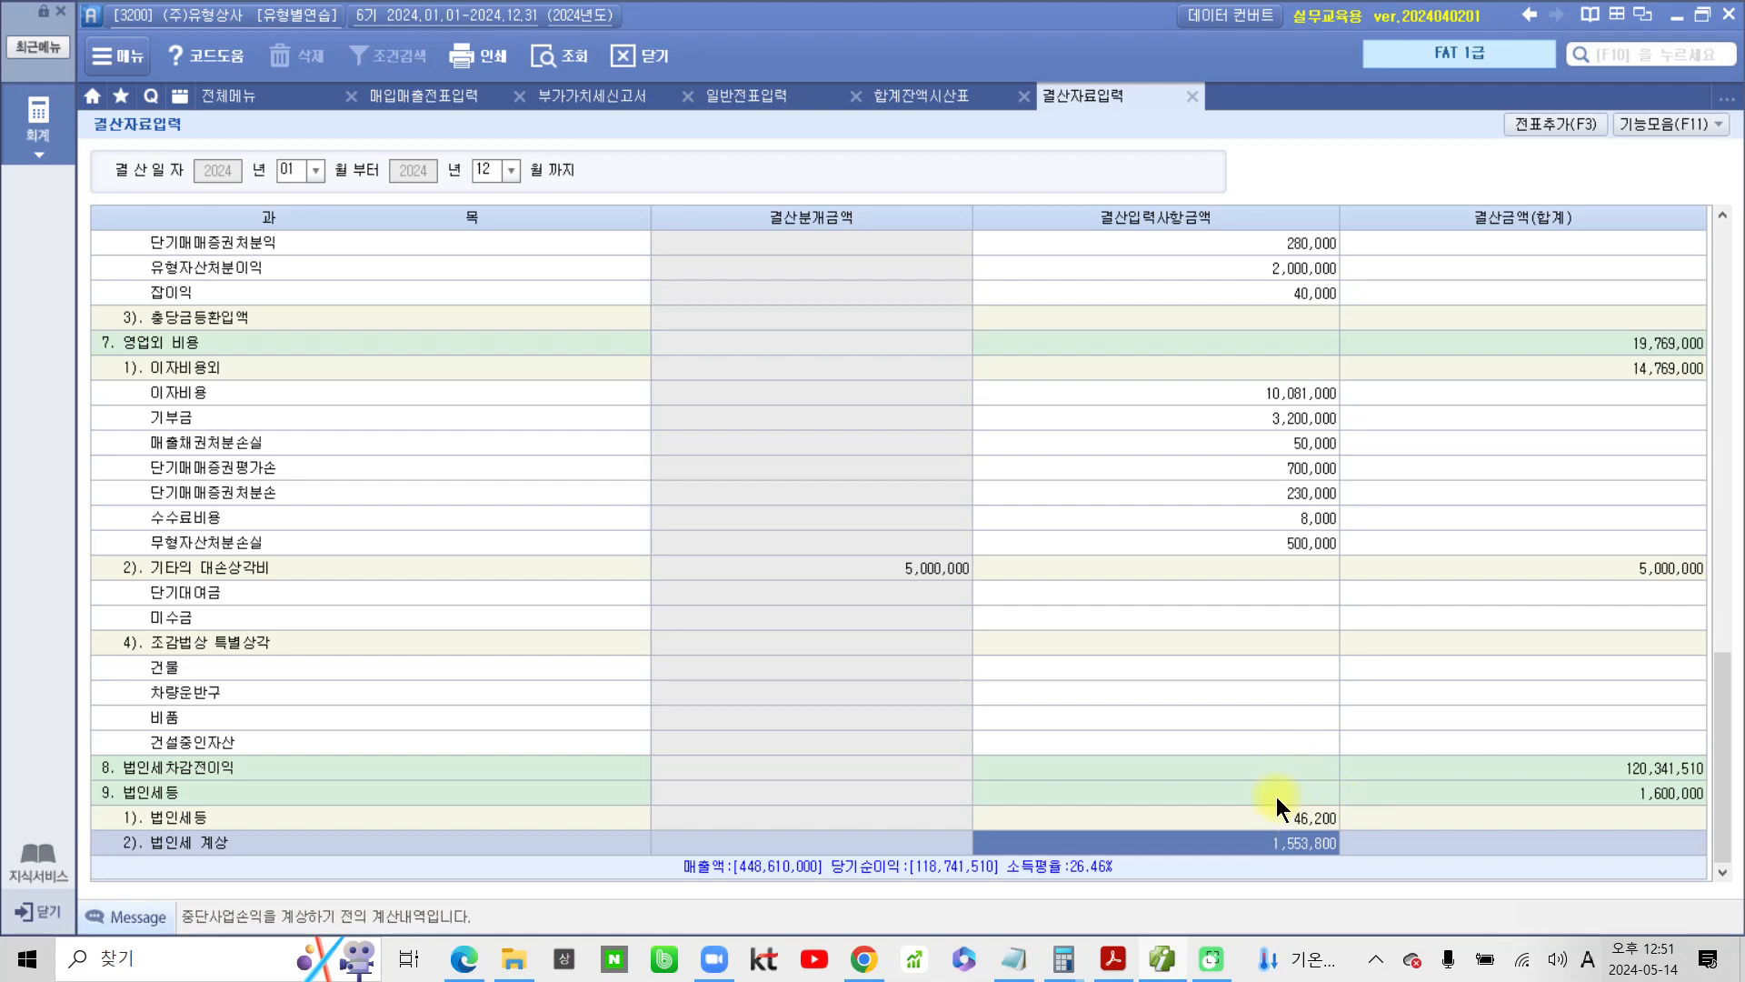
{"action": "scroll", "coordinate": [1276, 796], "scroll_direction": "up", "scroll_amount": 15}
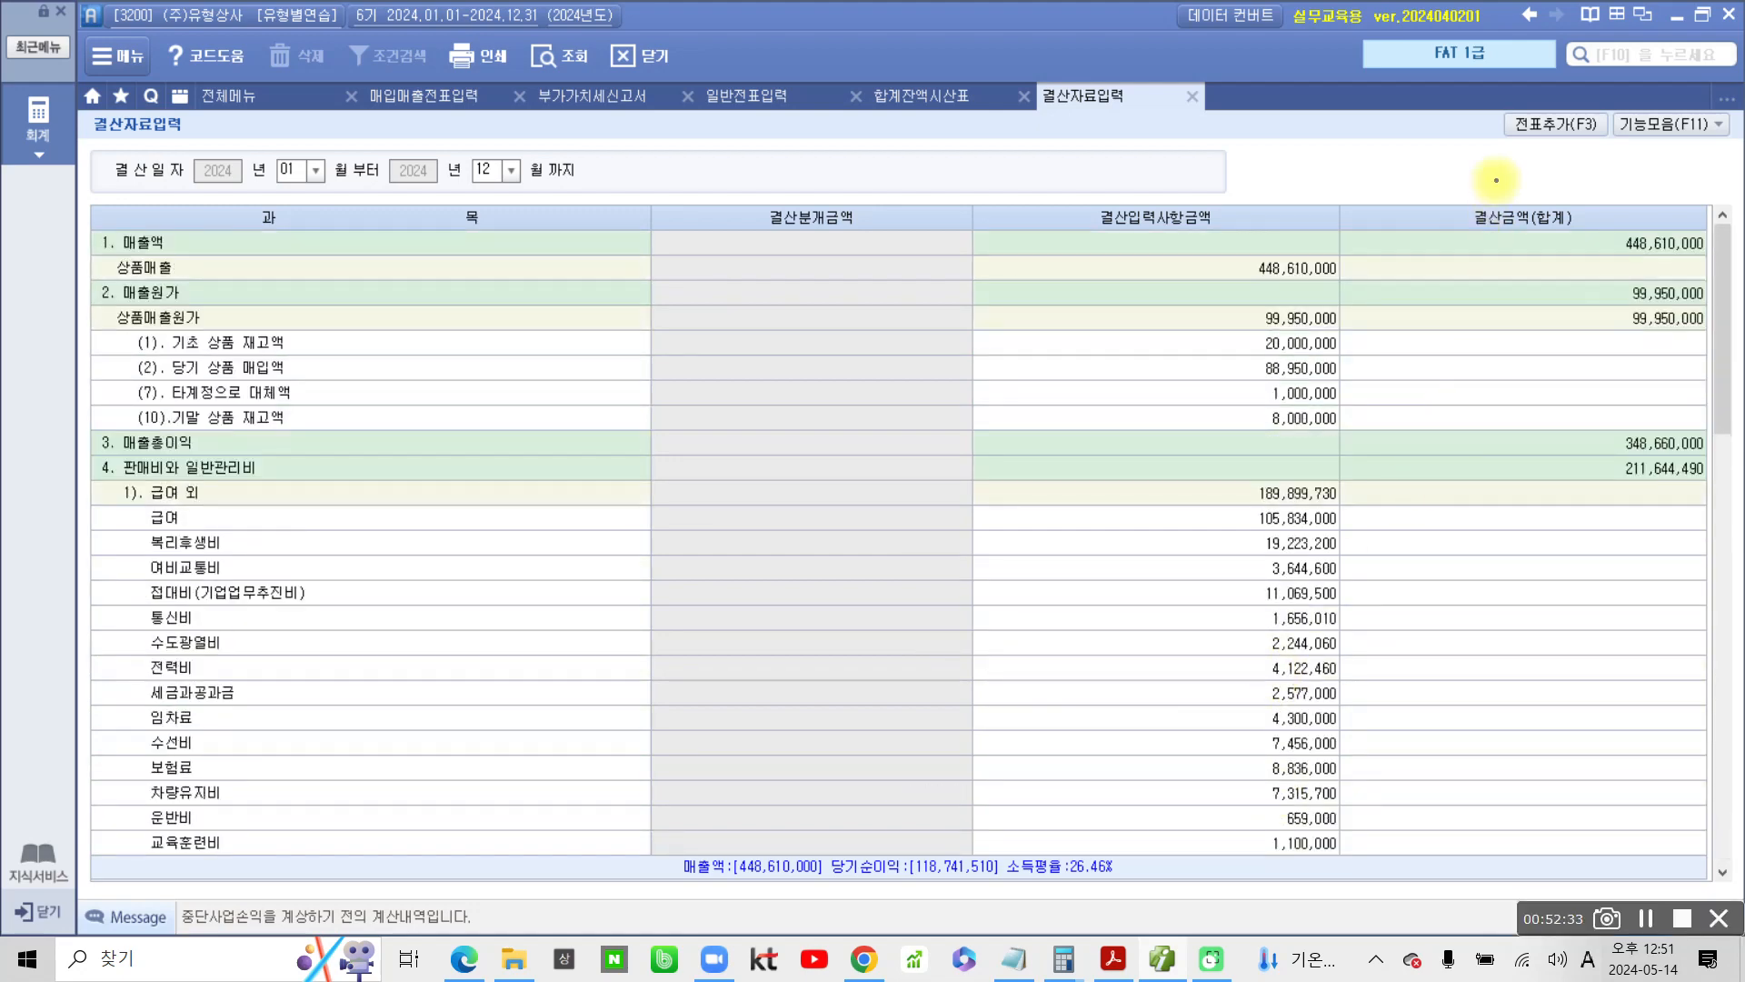
{"action": "mouse_move", "coordinate": [1527, 193]}
{"action": "left_mouse_down"}
{"action": "mouse_move", "coordinate": [1454, 154]}
{"action": "mouse_move", "coordinate": [1591, 168]}
{"action": "mouse_move", "coordinate": [1461, 513]}
{"action": "left_mouse_up"}
{"action": "mouse_move", "coordinate": [1538, 153]}
{"action": "left_mouse_down"}
{"action": "mouse_move", "coordinate": [1534, 186]}
{"action": "mouse_move", "coordinate": [1514, 111]}
{"action": "left_mouse_up"}
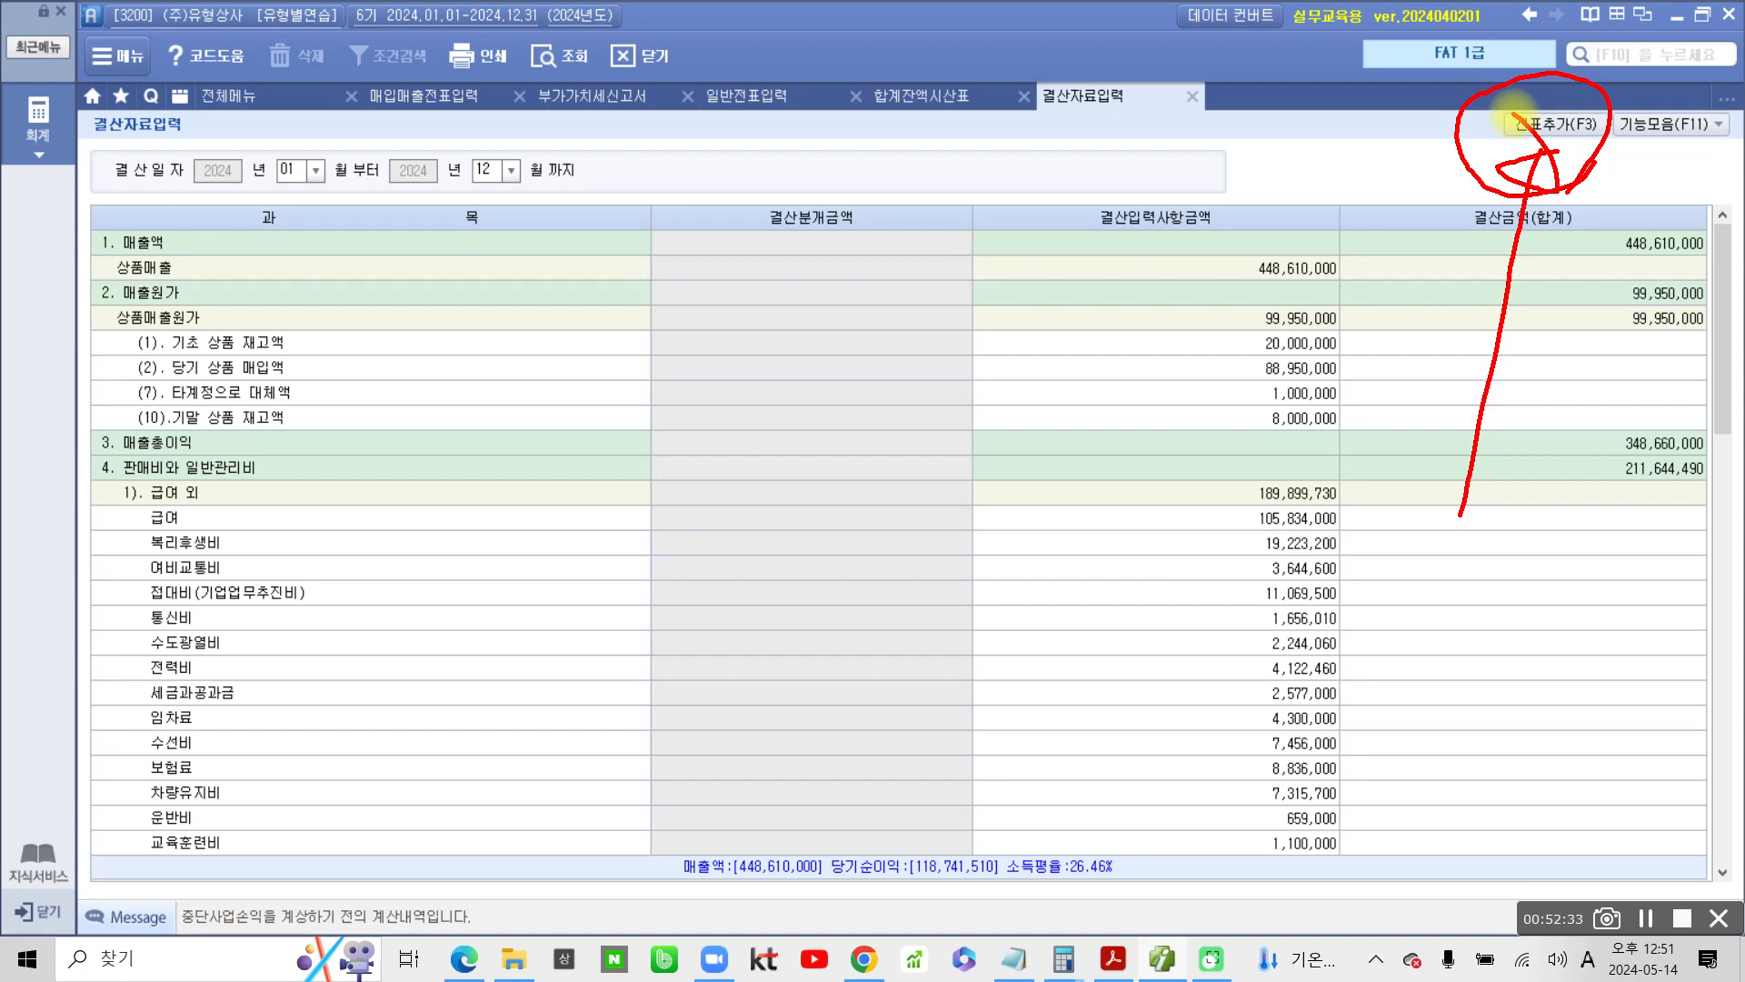
{"action": "key", "text": "Escape"}
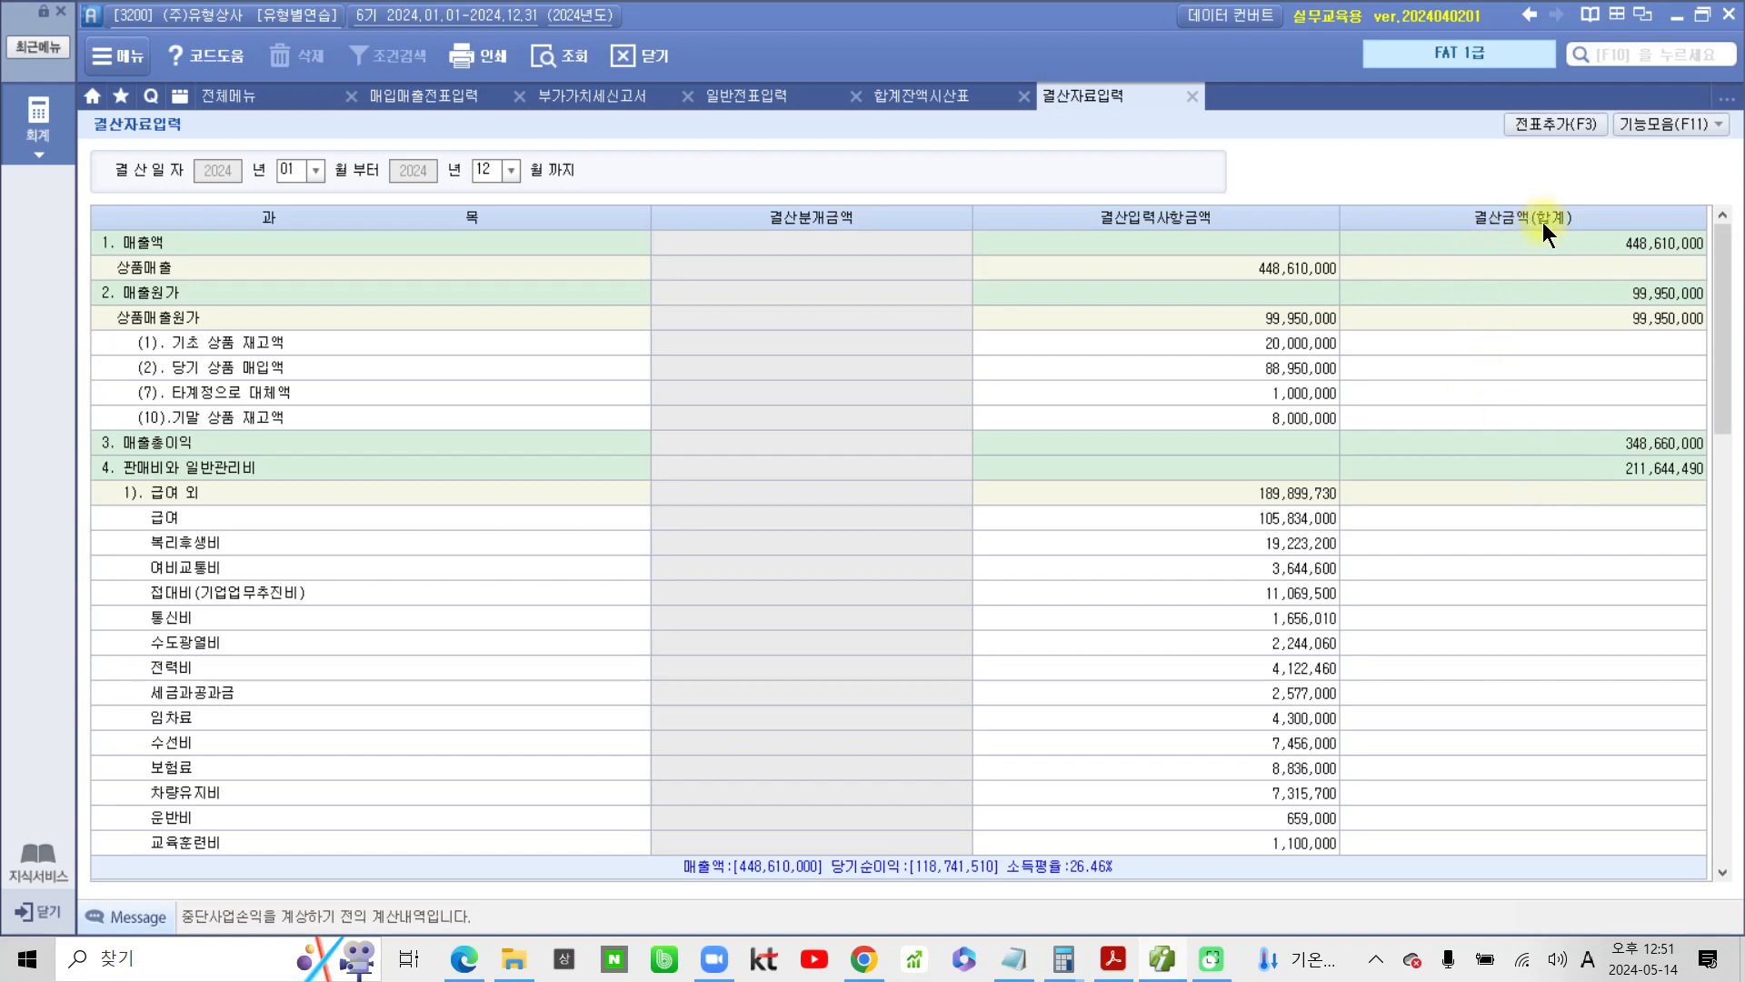
Add the automatic closing entries from 결산자료입력 to the general vouchers (일반전표) and confirm
{"action": "left_click", "coordinate": [1556, 124]}
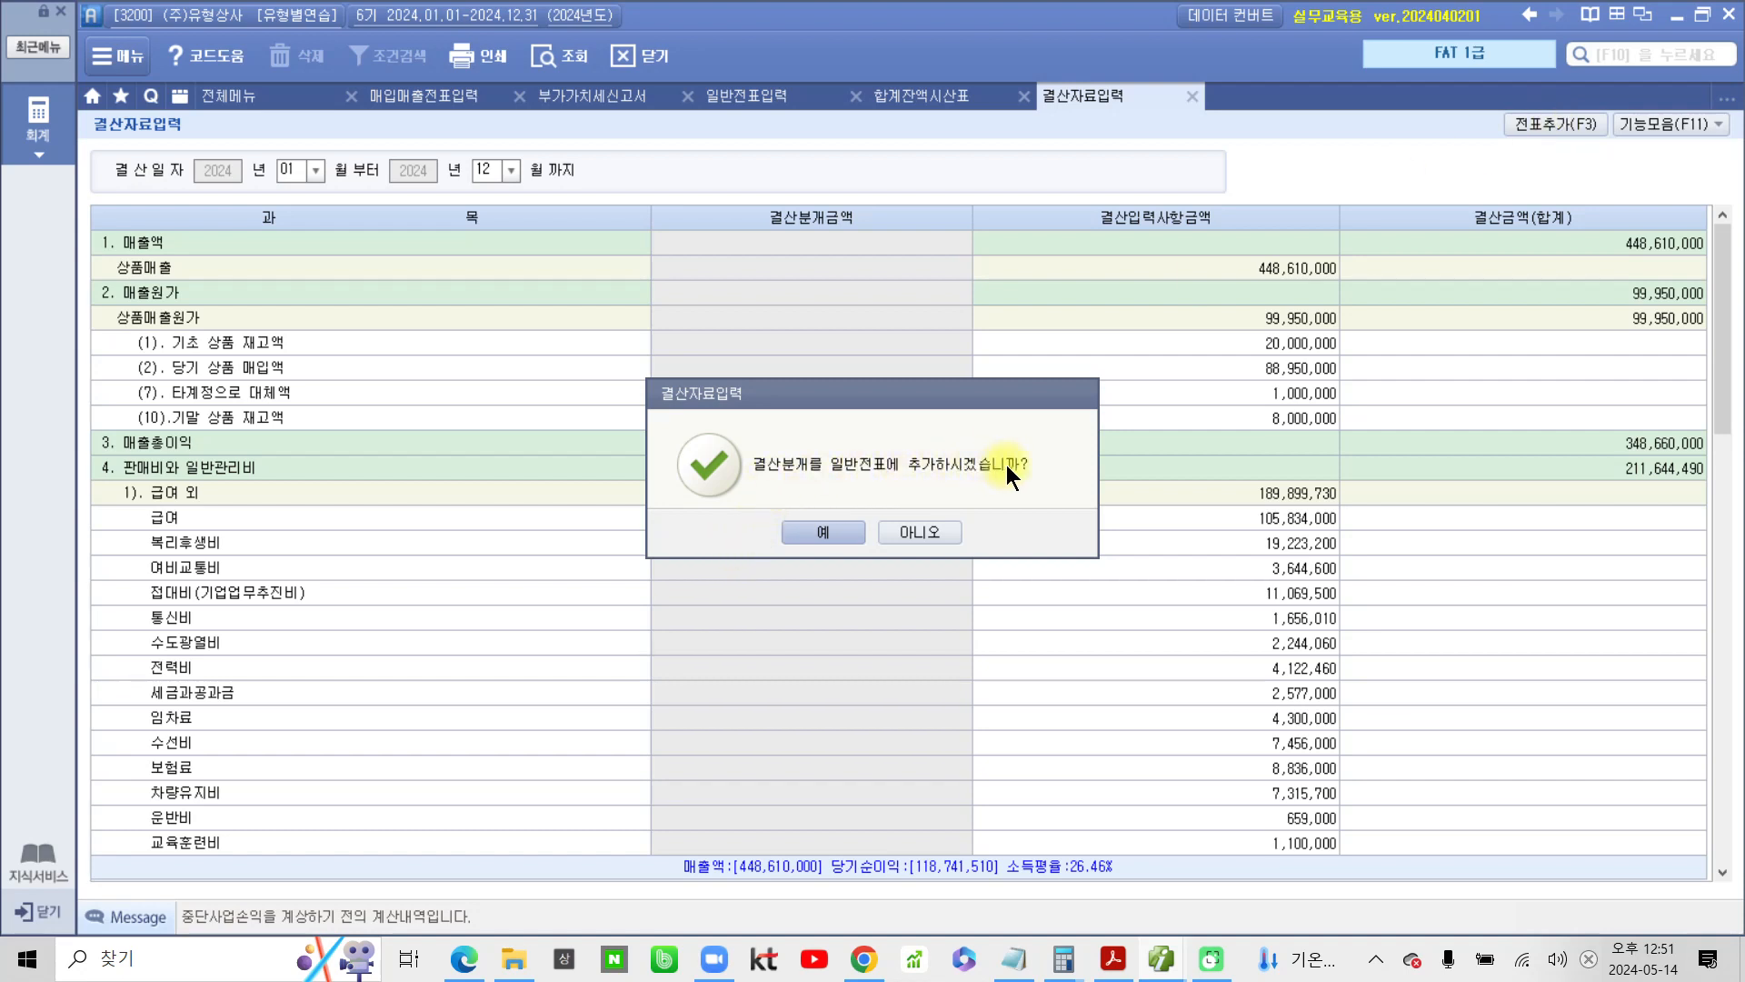
{"action": "left_click", "coordinate": [838, 530]}
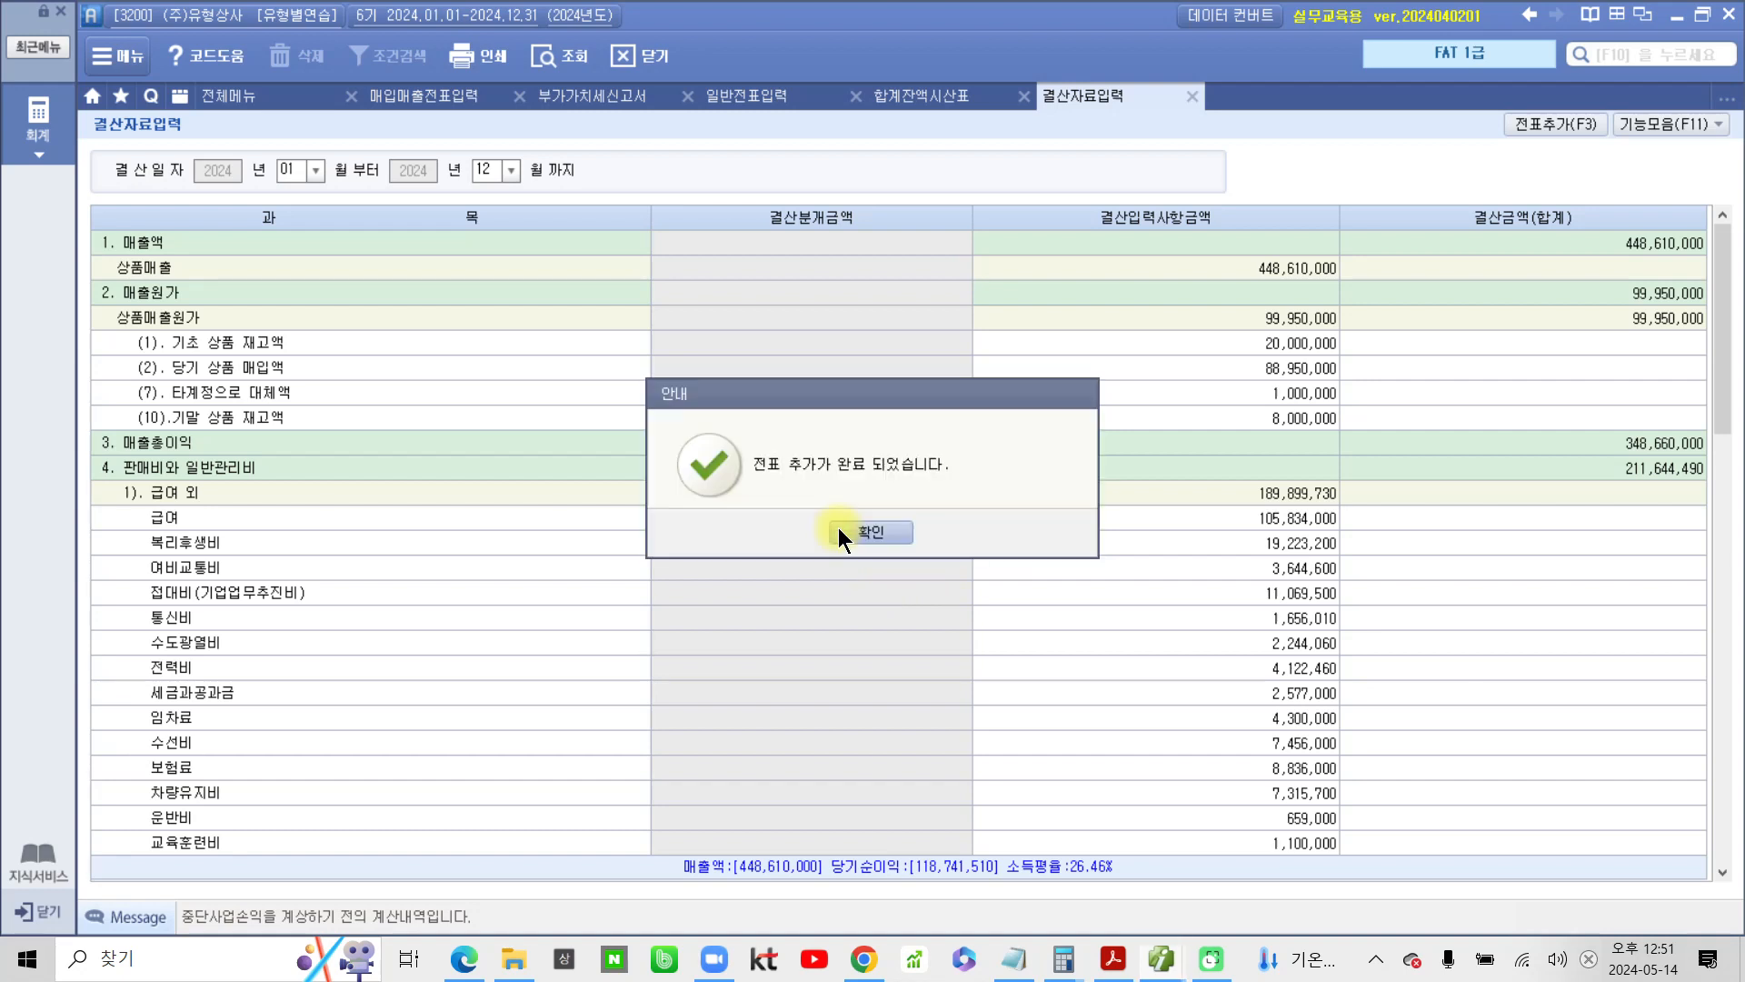
{"action": "left_click", "coordinate": [858, 529]}
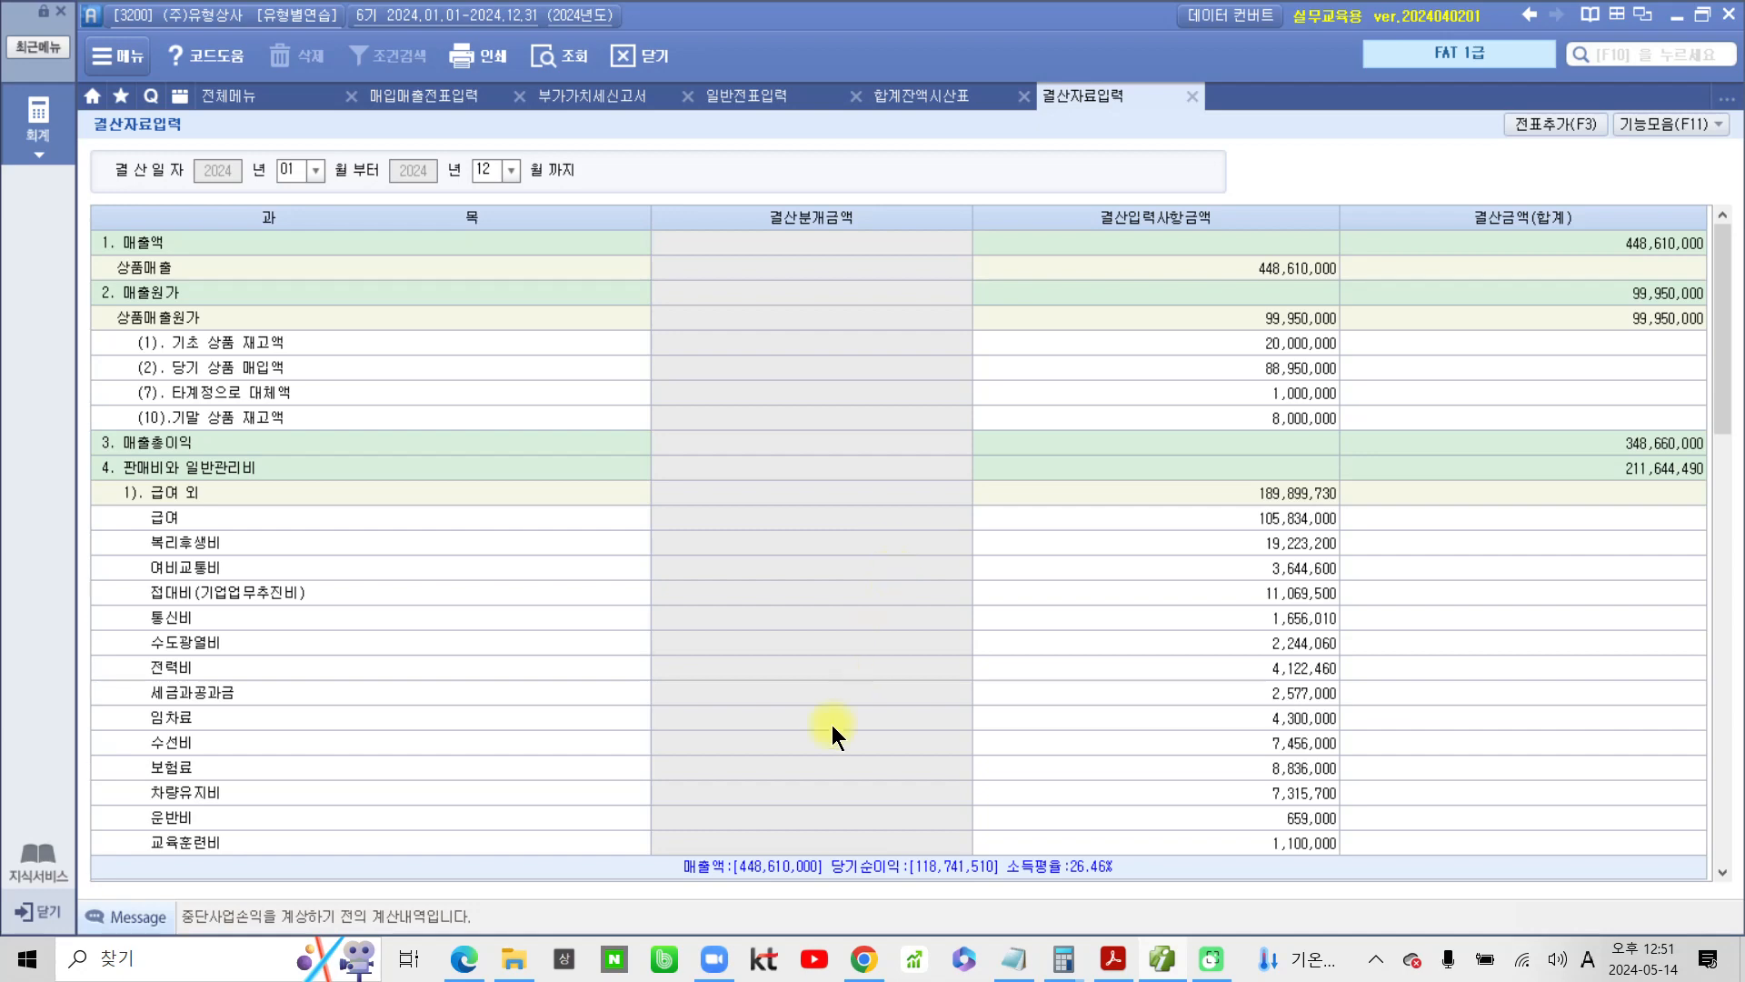
Open the income statement (손익계산서) and retrieve it by account for month 12 of 2024
{"action": "left_click", "coordinate": [1111, 959]}
{"action": "left_click", "coordinate": [1102, 961]}
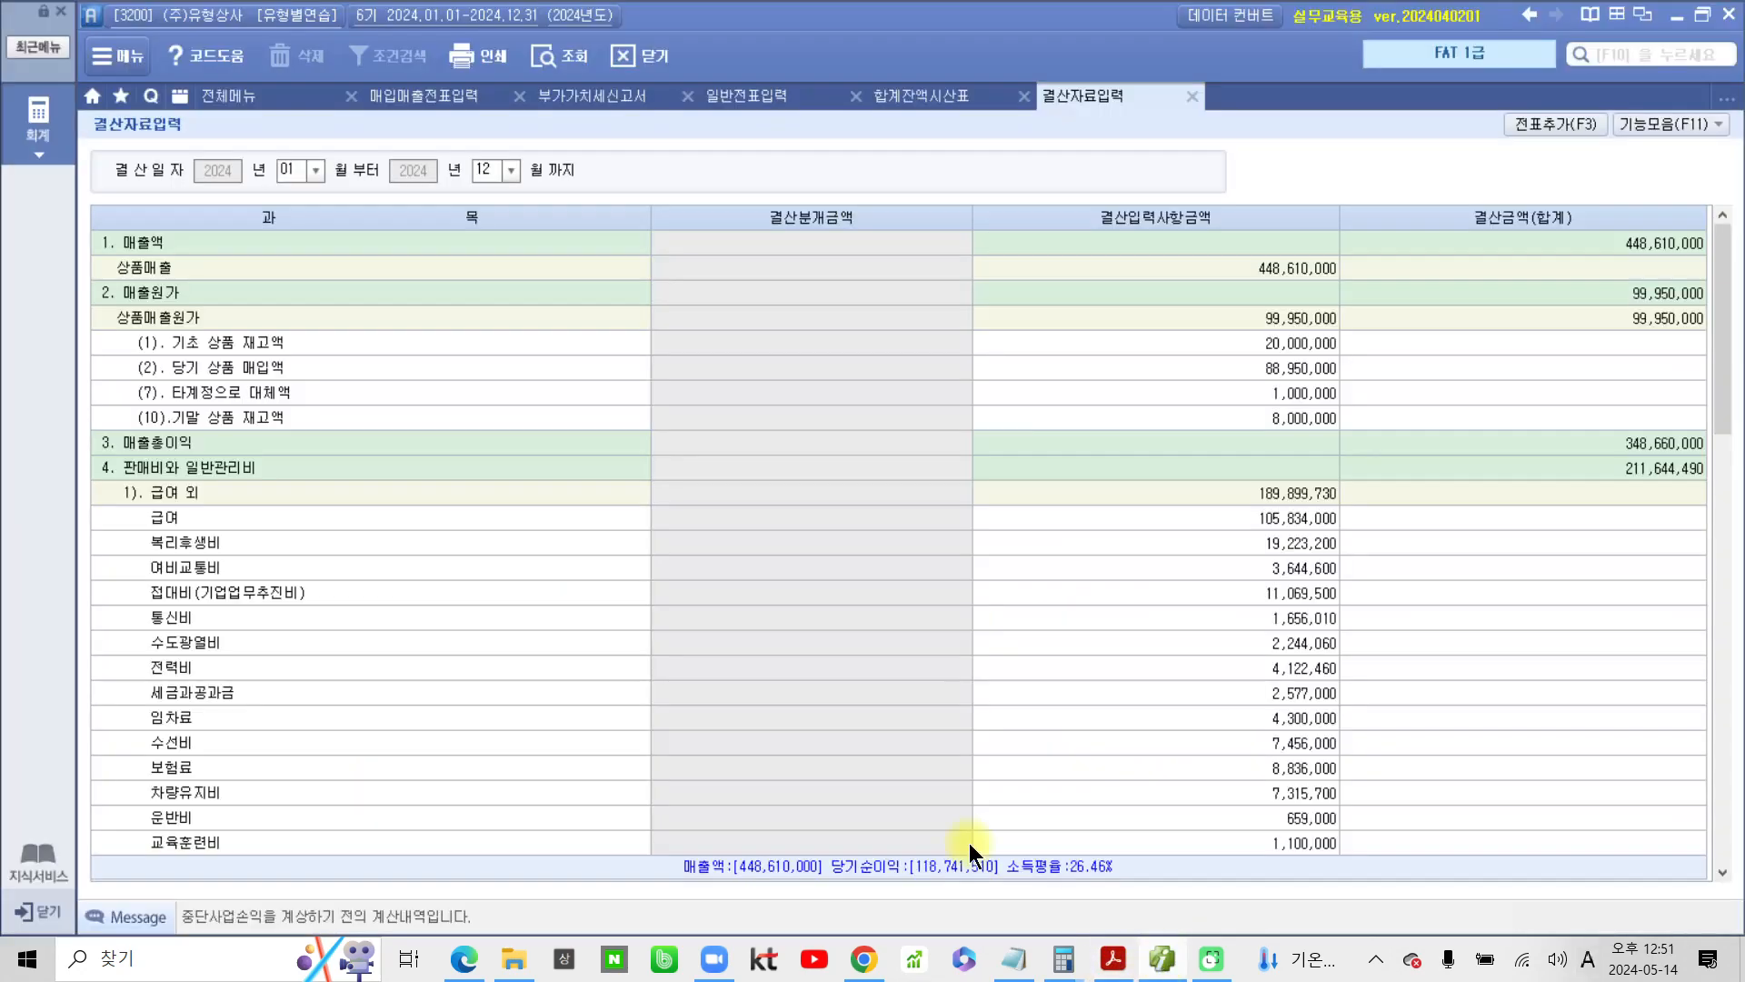
{"action": "left_click", "coordinate": [216, 96]}
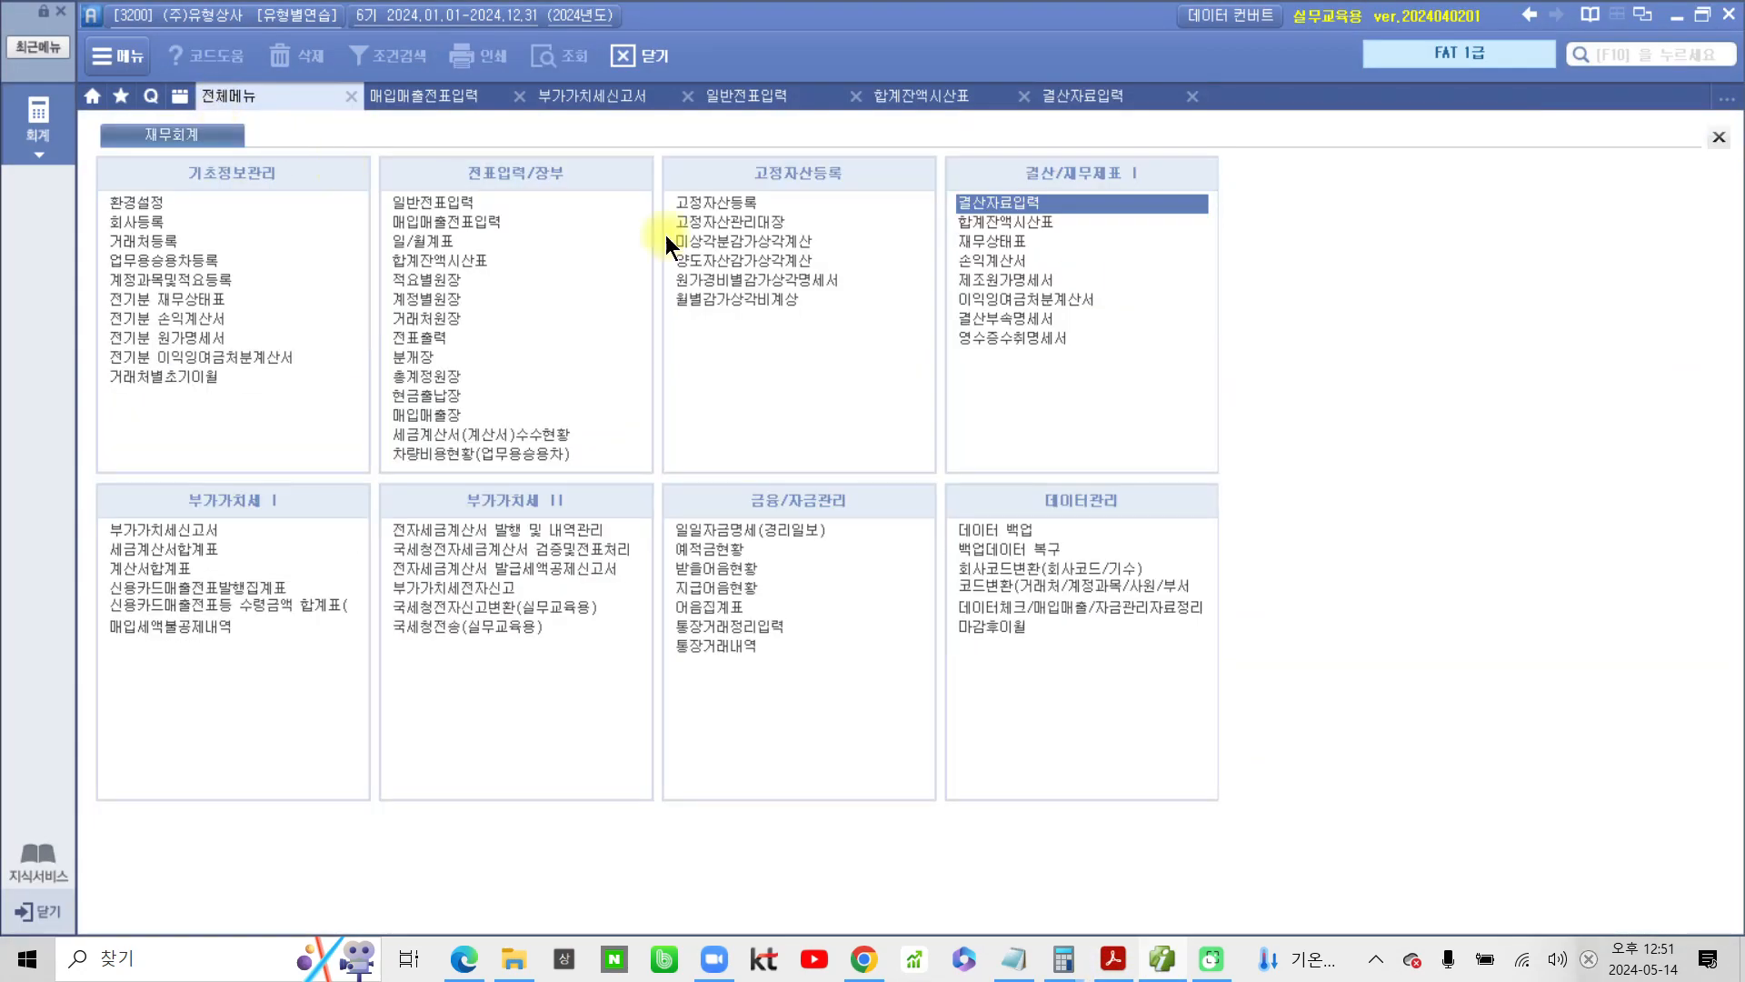
{"action": "left_click", "coordinate": [1007, 265]}
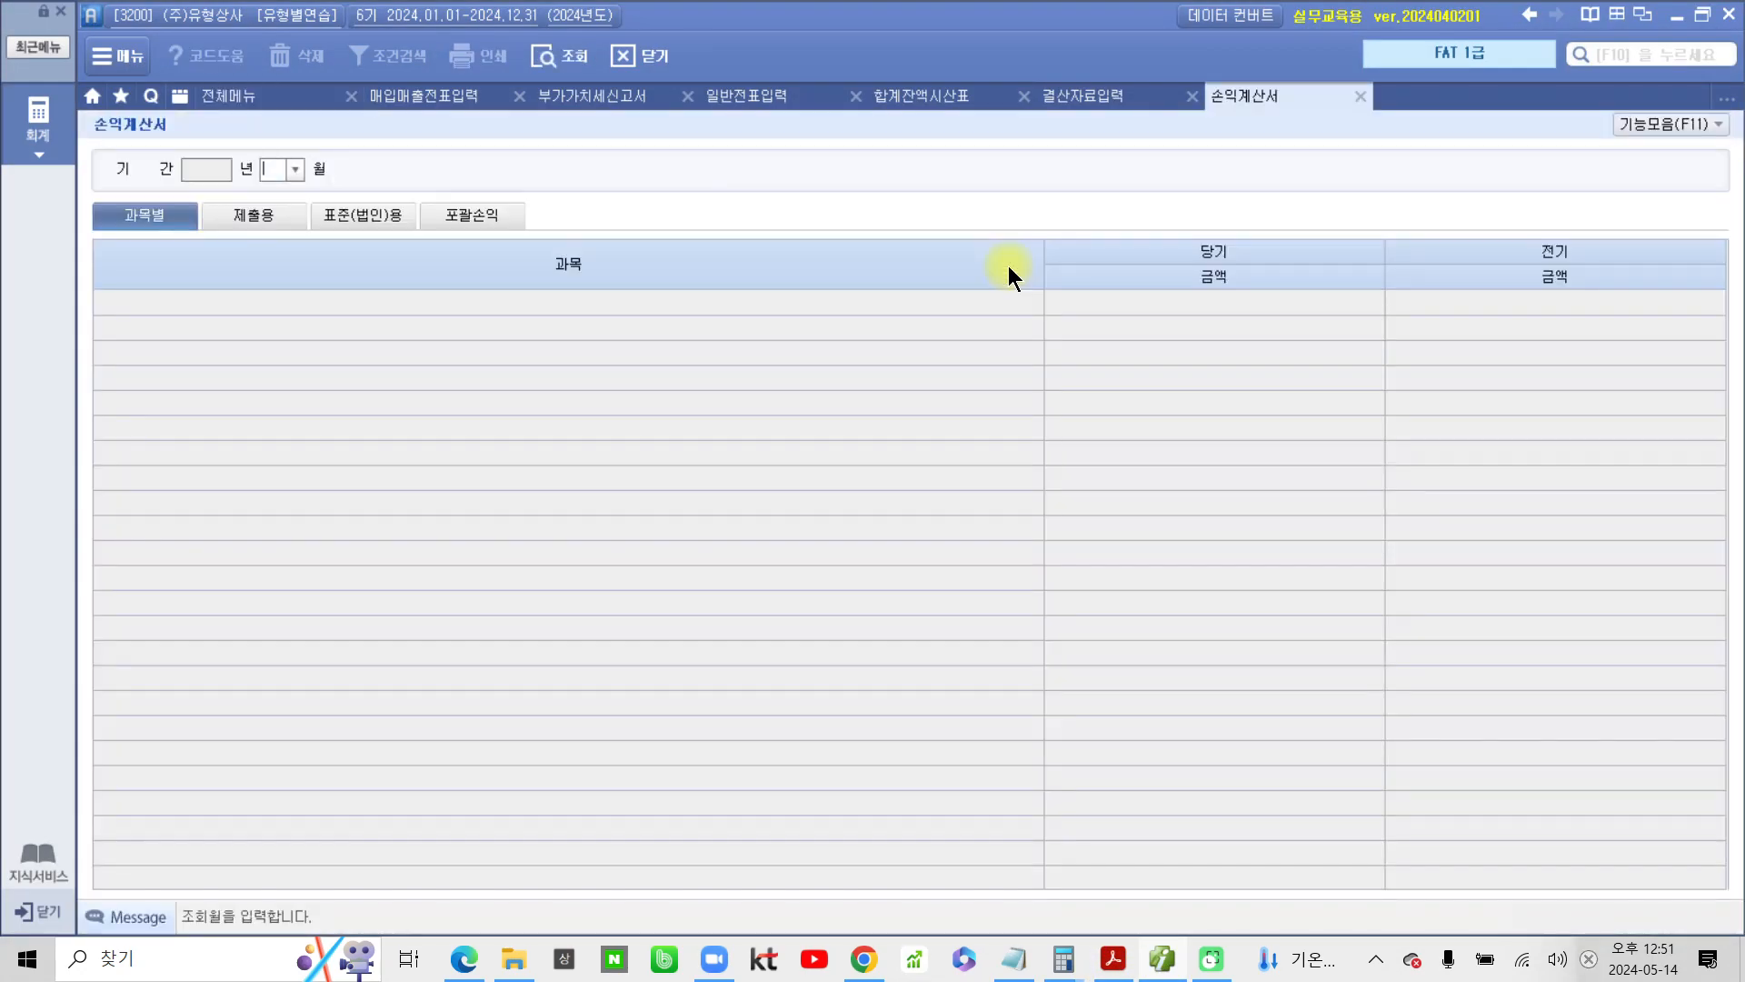
{"action": "type", "text": "12"}
{"action": "key", "text": "Return"}
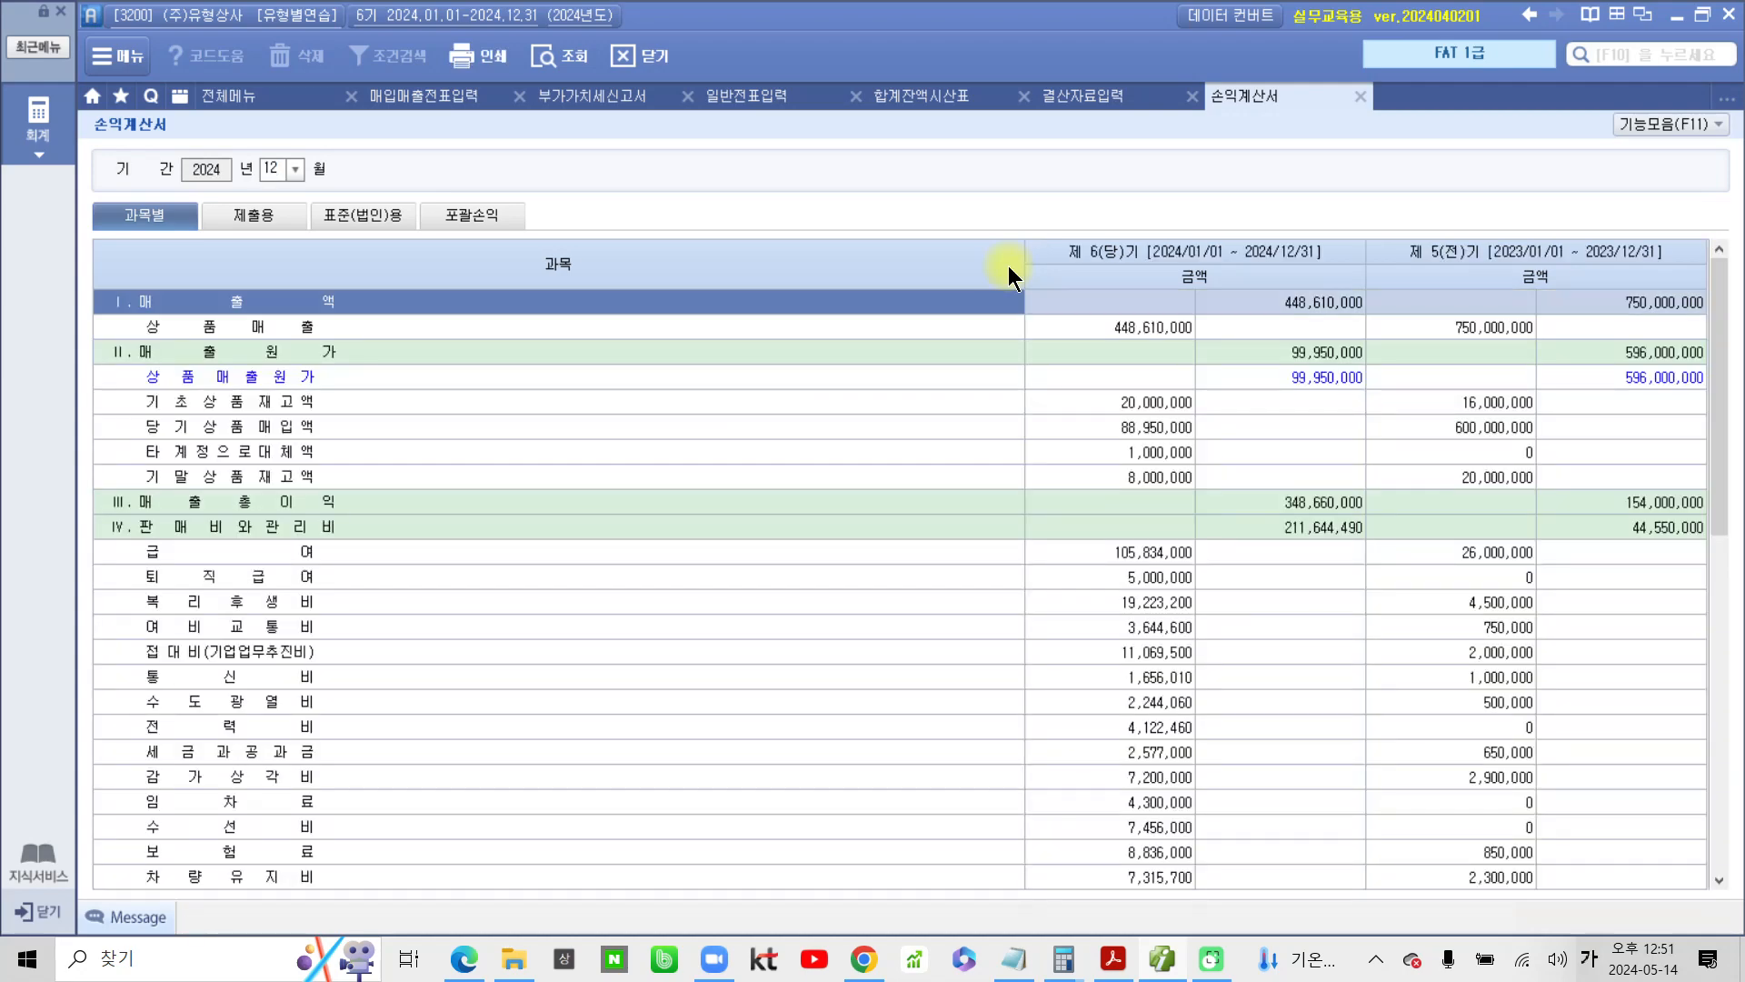
{"action": "key", "text": "ctrl+2"}
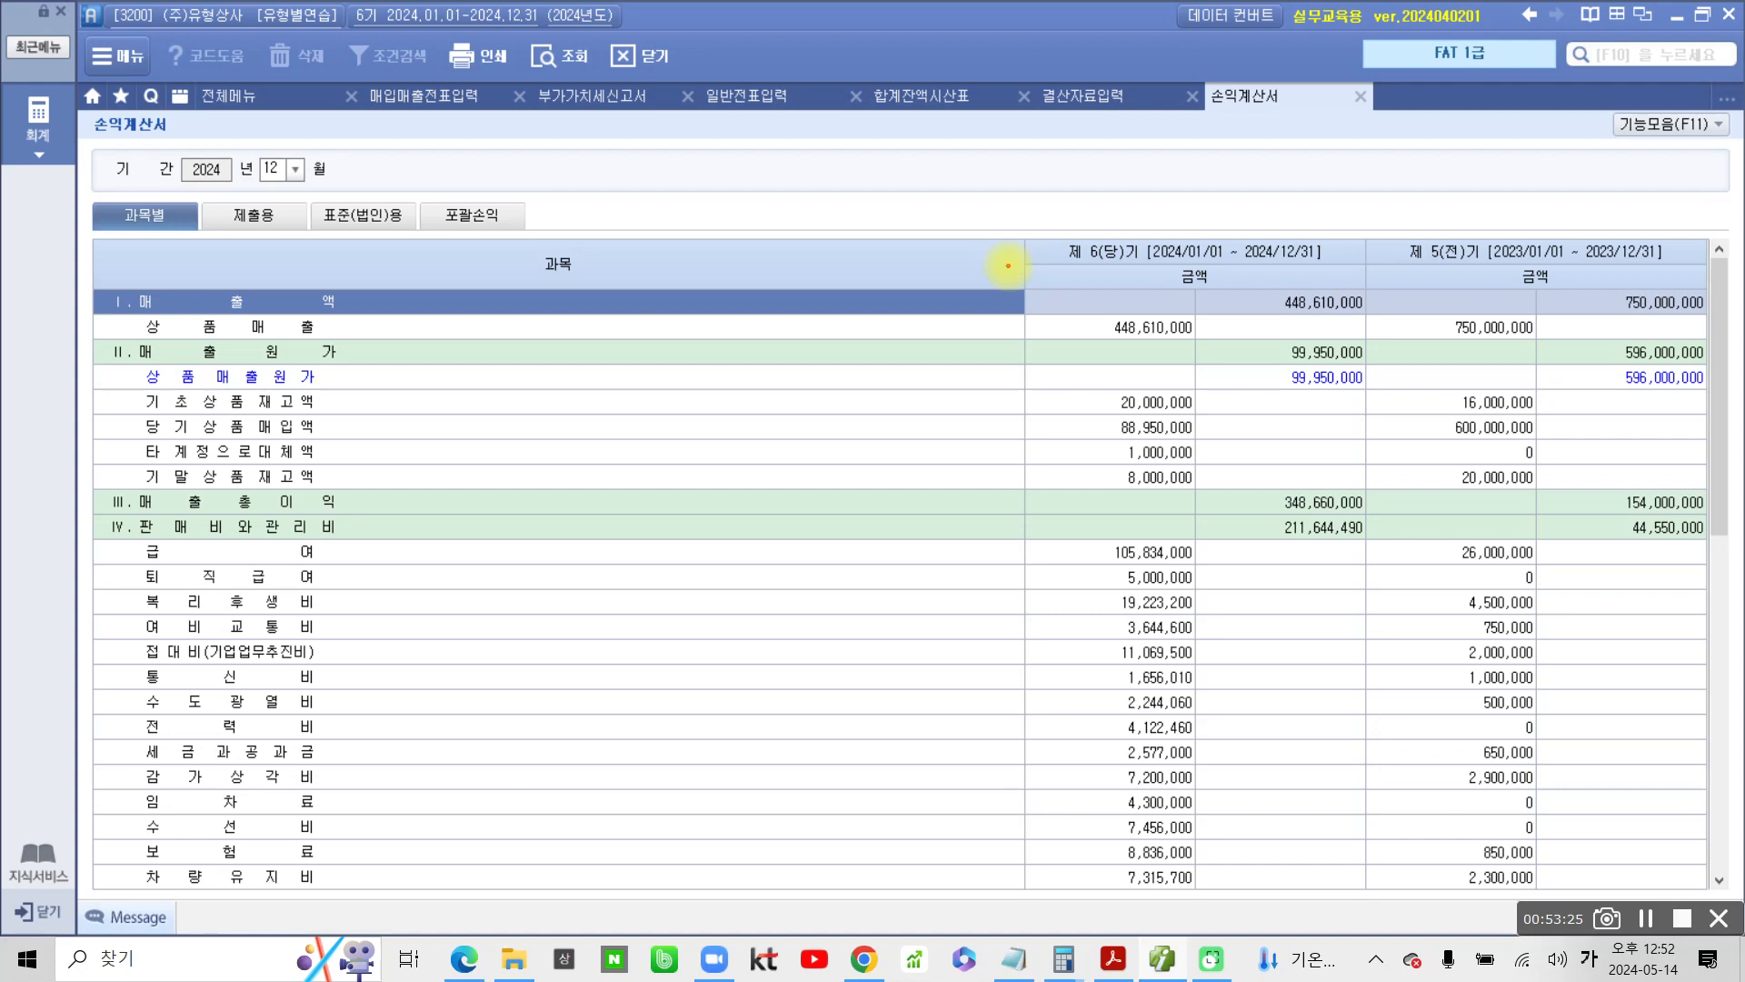
{"action": "mouse_move", "coordinate": [1260, 343]}
{"action": "left_mouse_down"}
{"action": "mouse_move", "coordinate": [1300, 406]}
{"action": "mouse_move", "coordinate": [1265, 331]}
{"action": "left_mouse_up"}
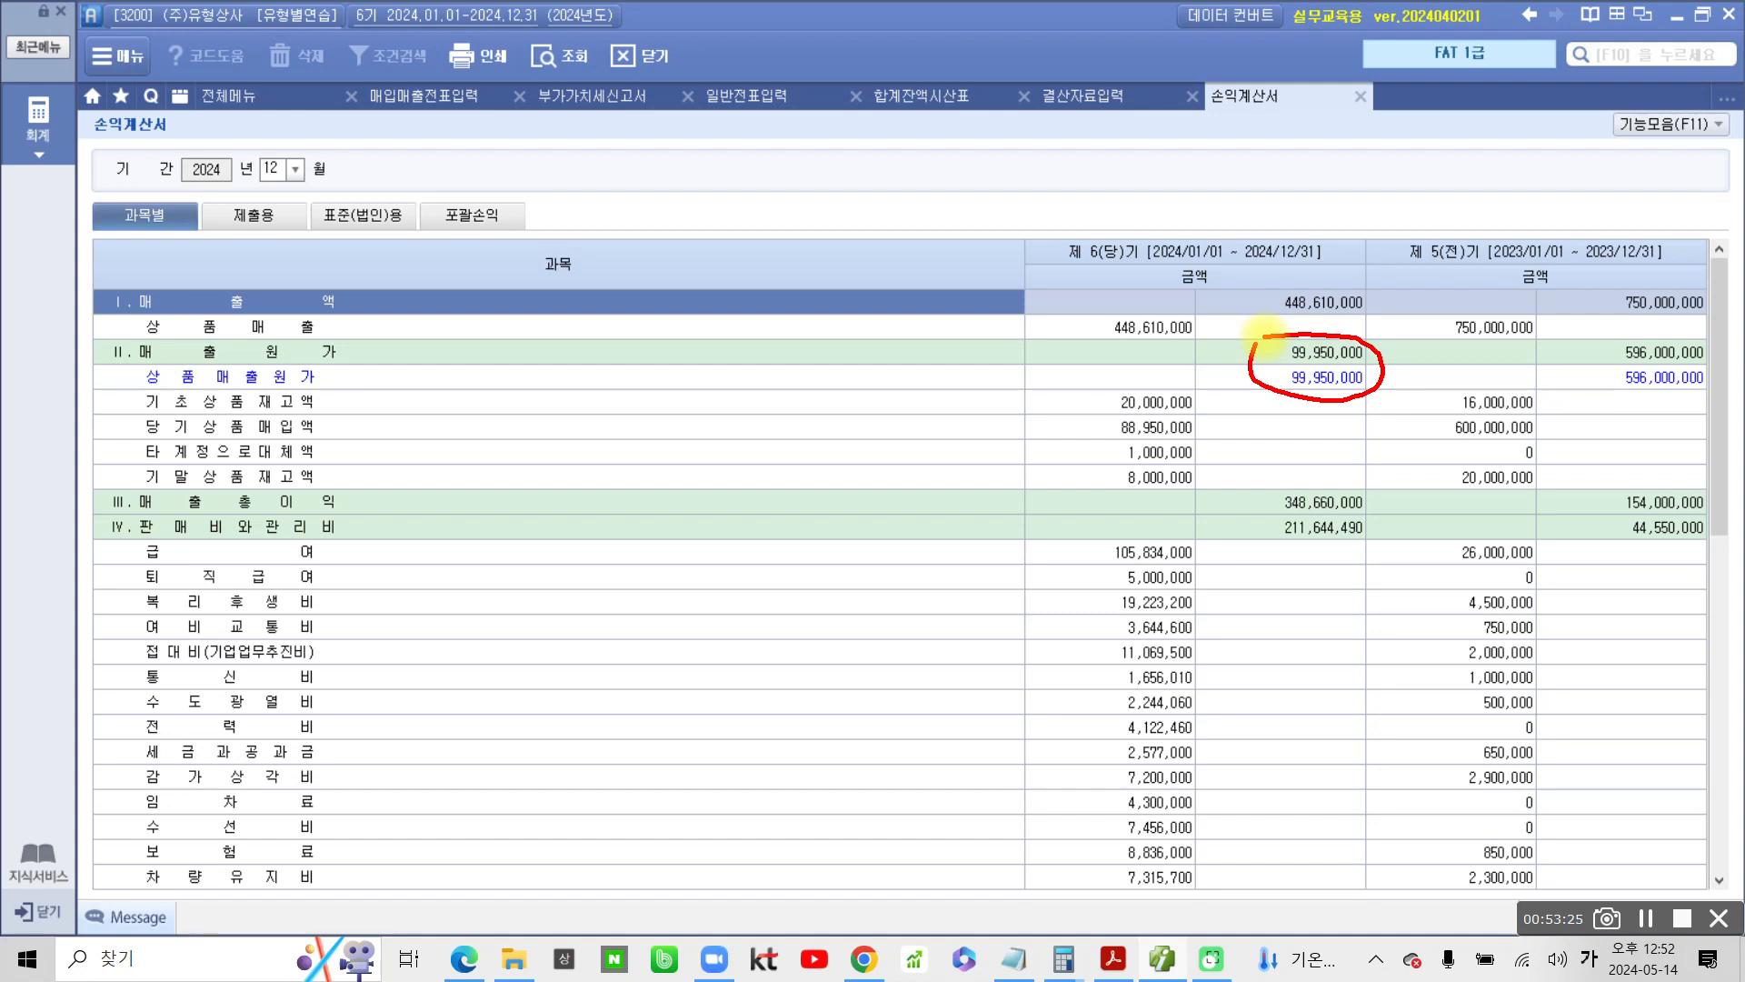
{"action": "key", "text": "Escape"}
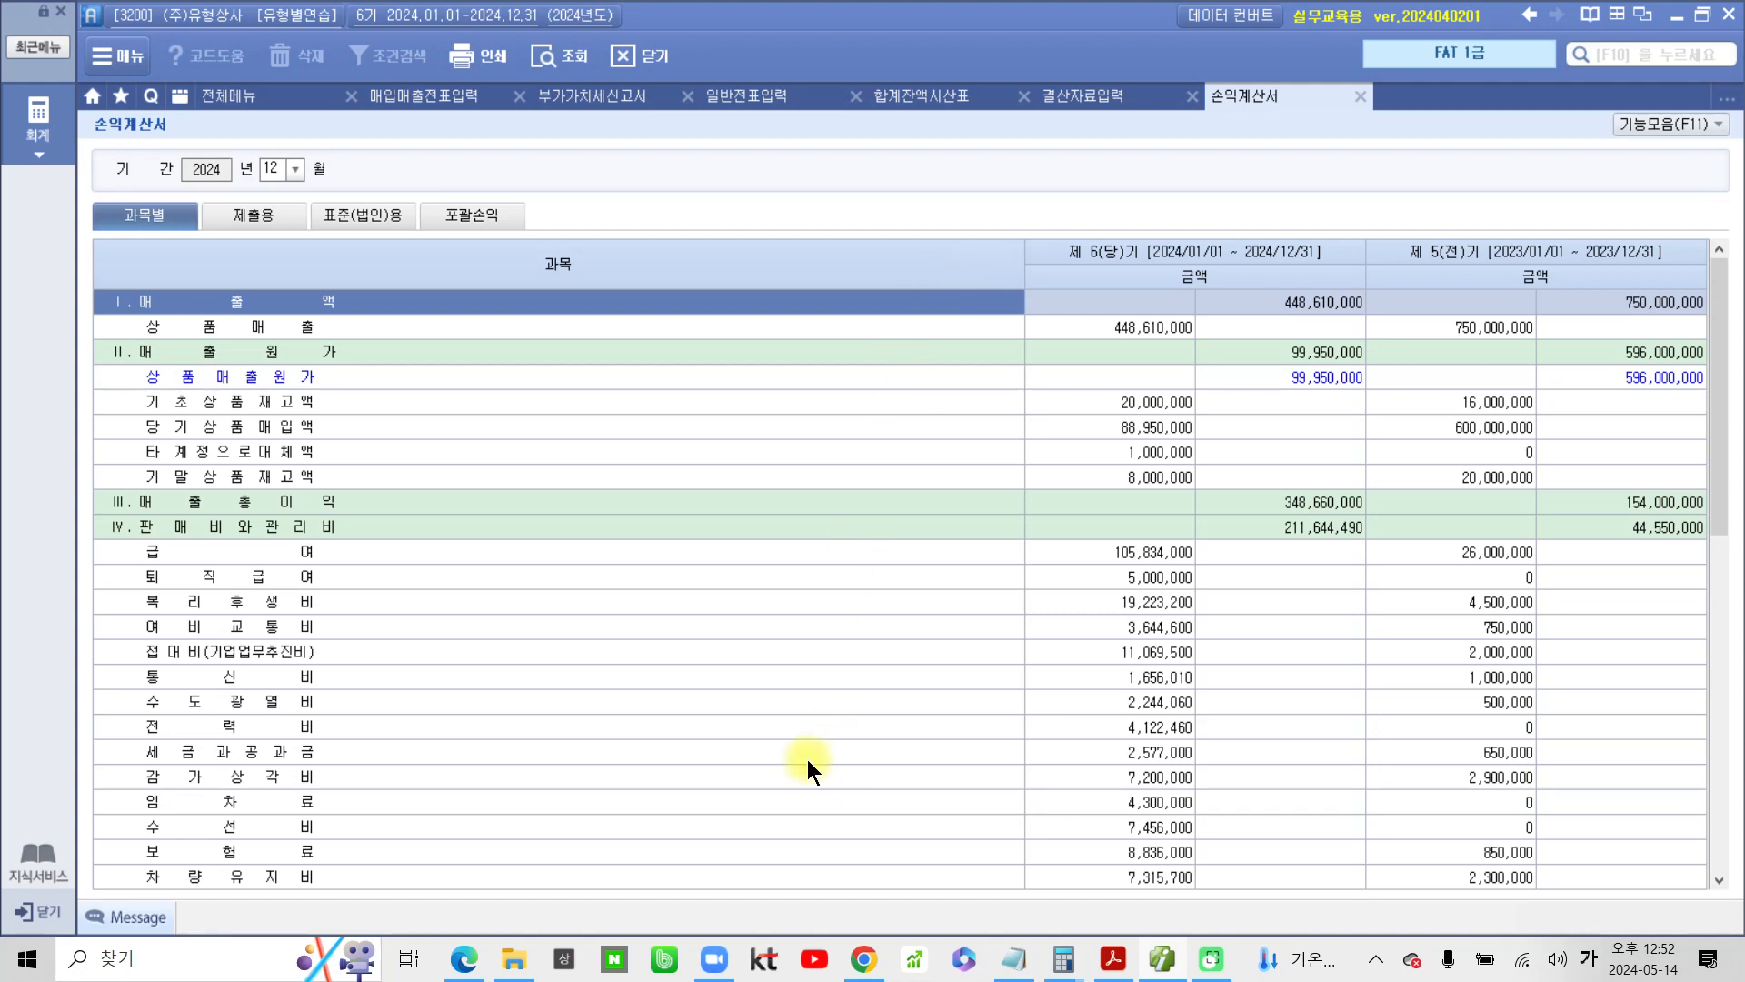
Open the 이익잉여금처분계산서 and decline loading the saved data
{"action": "left_click", "coordinate": [231, 98]}
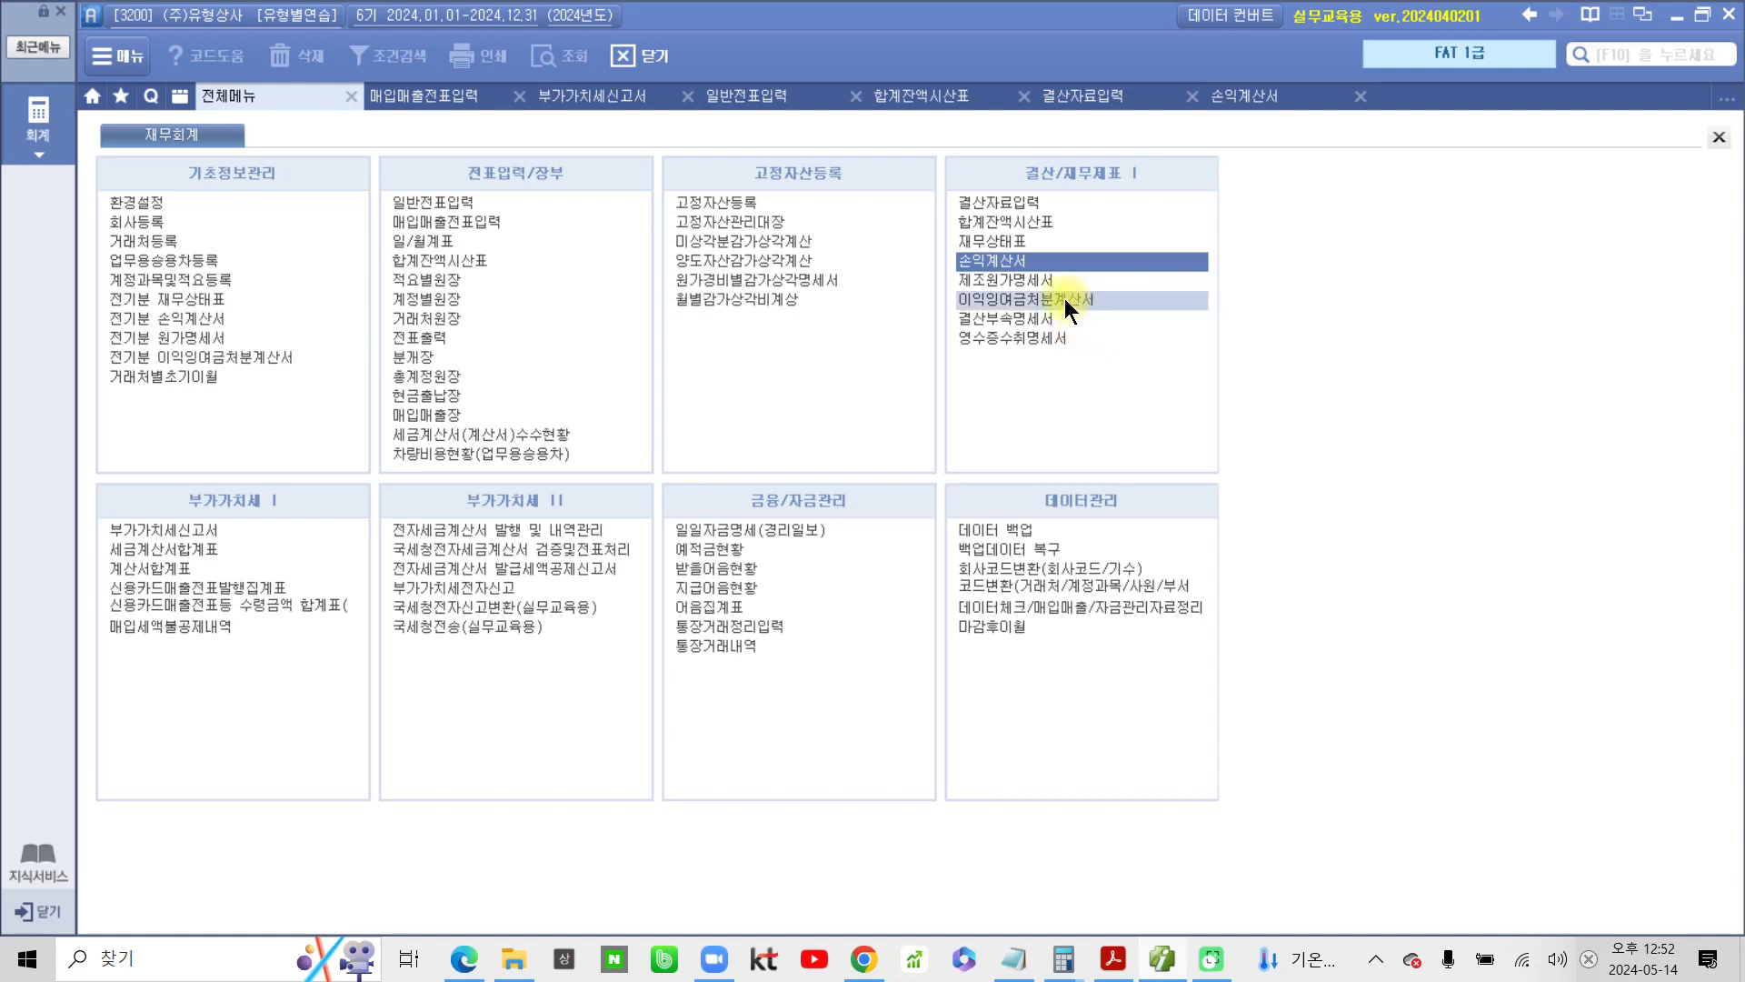
{"action": "left_click_drag", "start_coordinate": [938, 280], "coordinate": [1158, 314]}
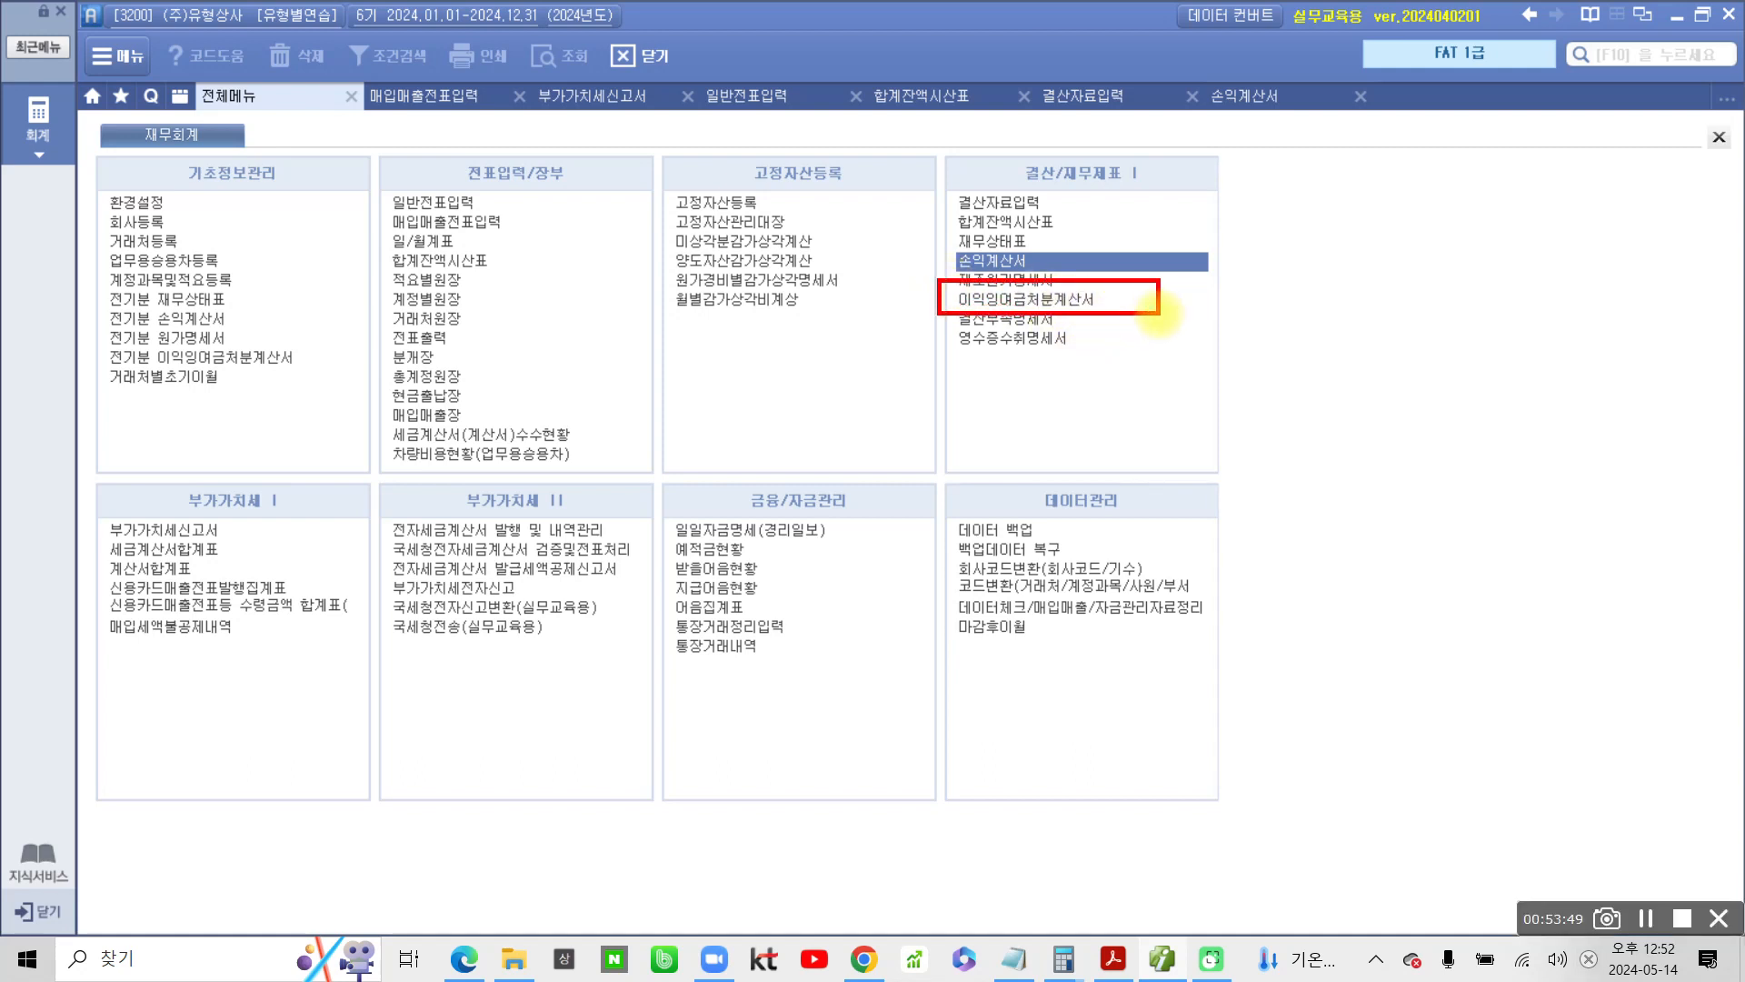
{"action": "left_click", "coordinate": [1049, 302]}
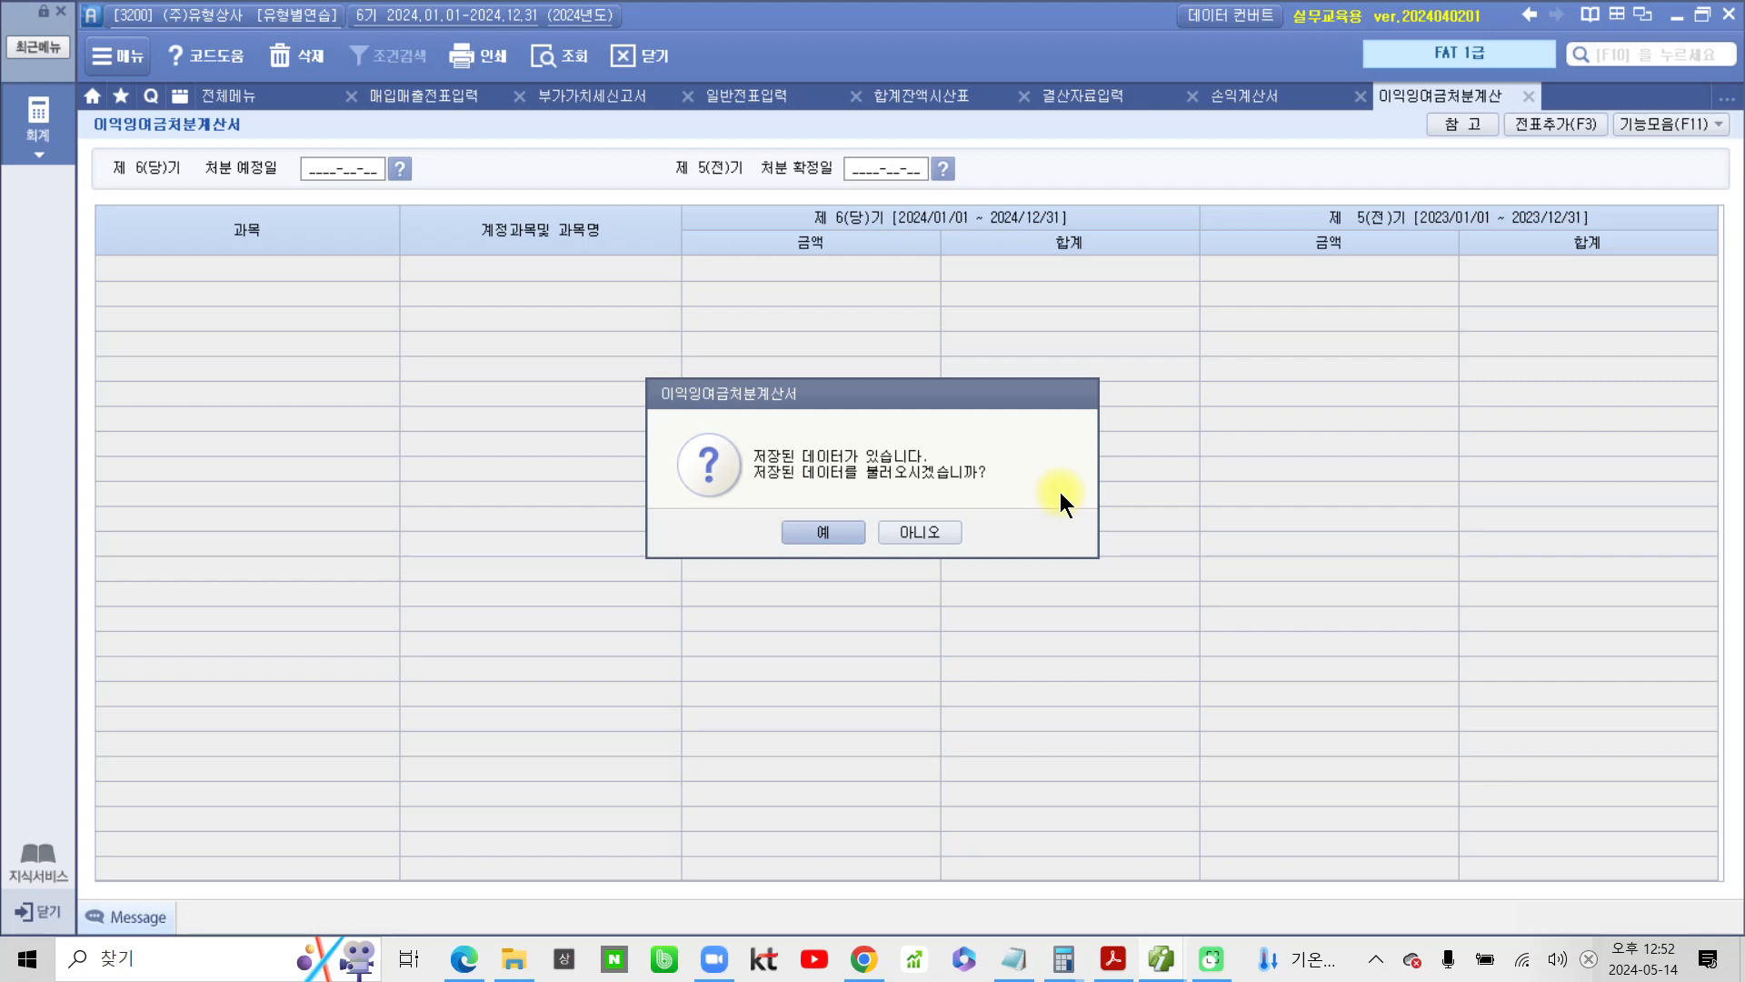
{"action": "left_click", "coordinate": [920, 532]}
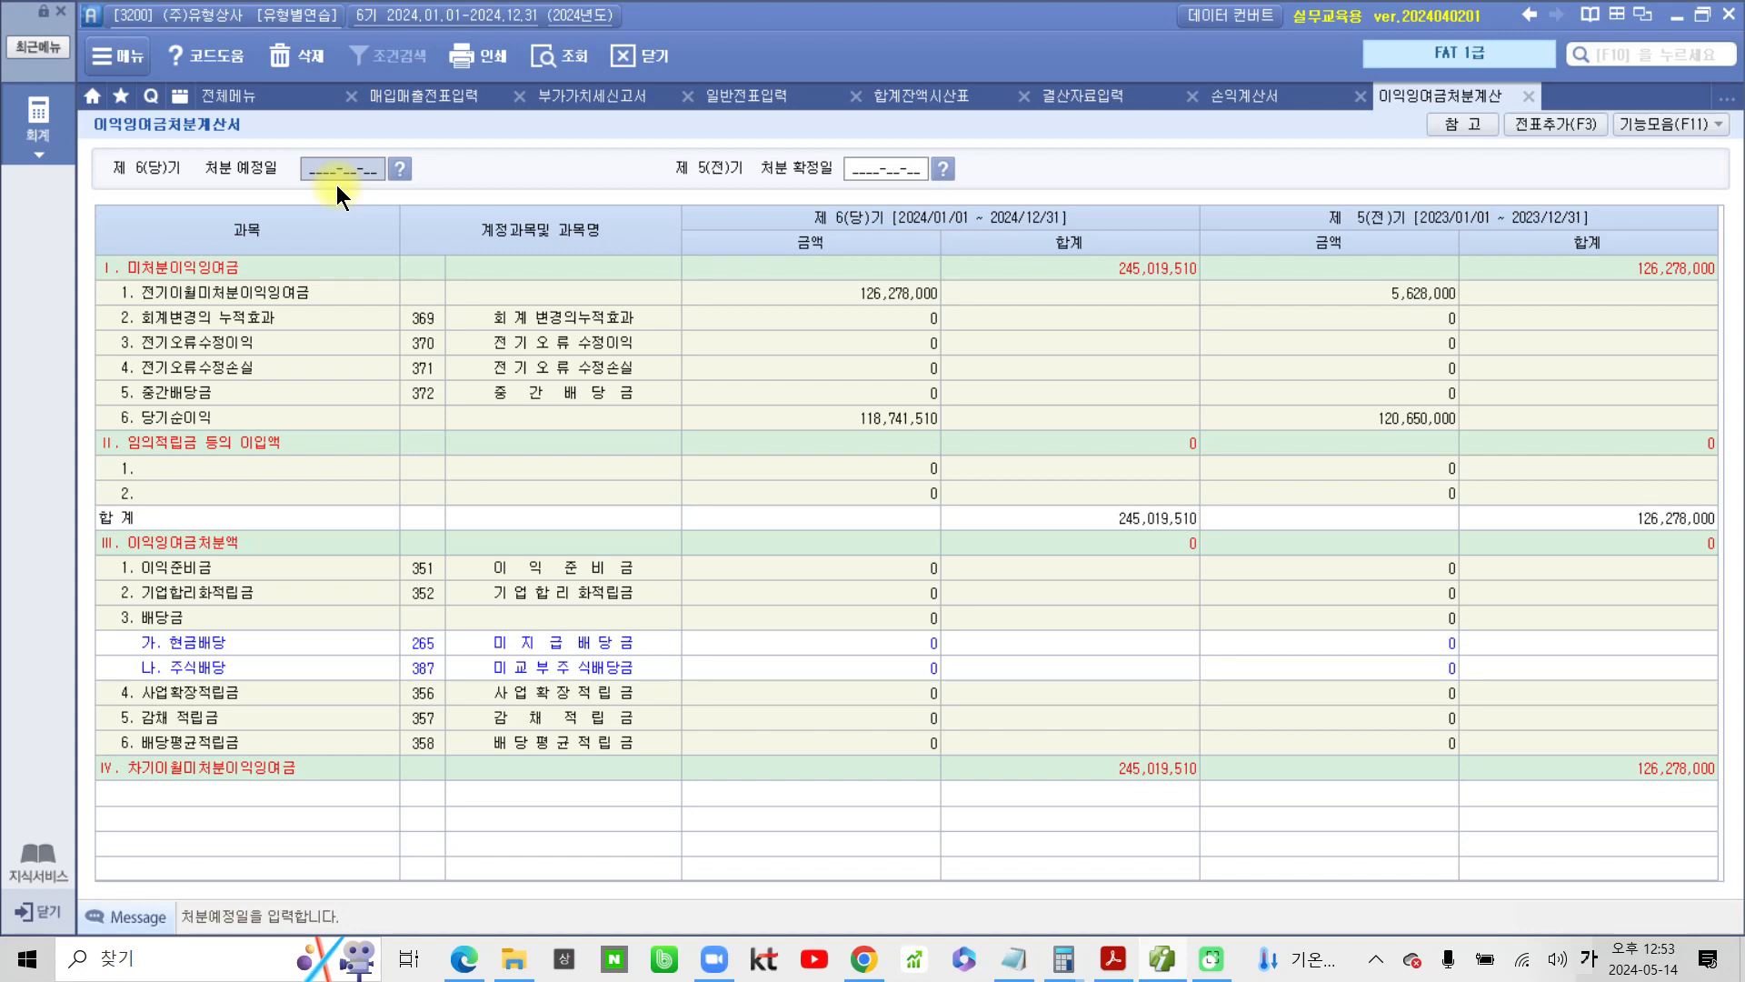
Enter 2025-02-26 as the current period's 처분 예정일 and 2024-02-26 as the prior period's 처분 확정일
{"action": "type", "text": "2025-02-26"}
{"action": "key", "text": "Return"}
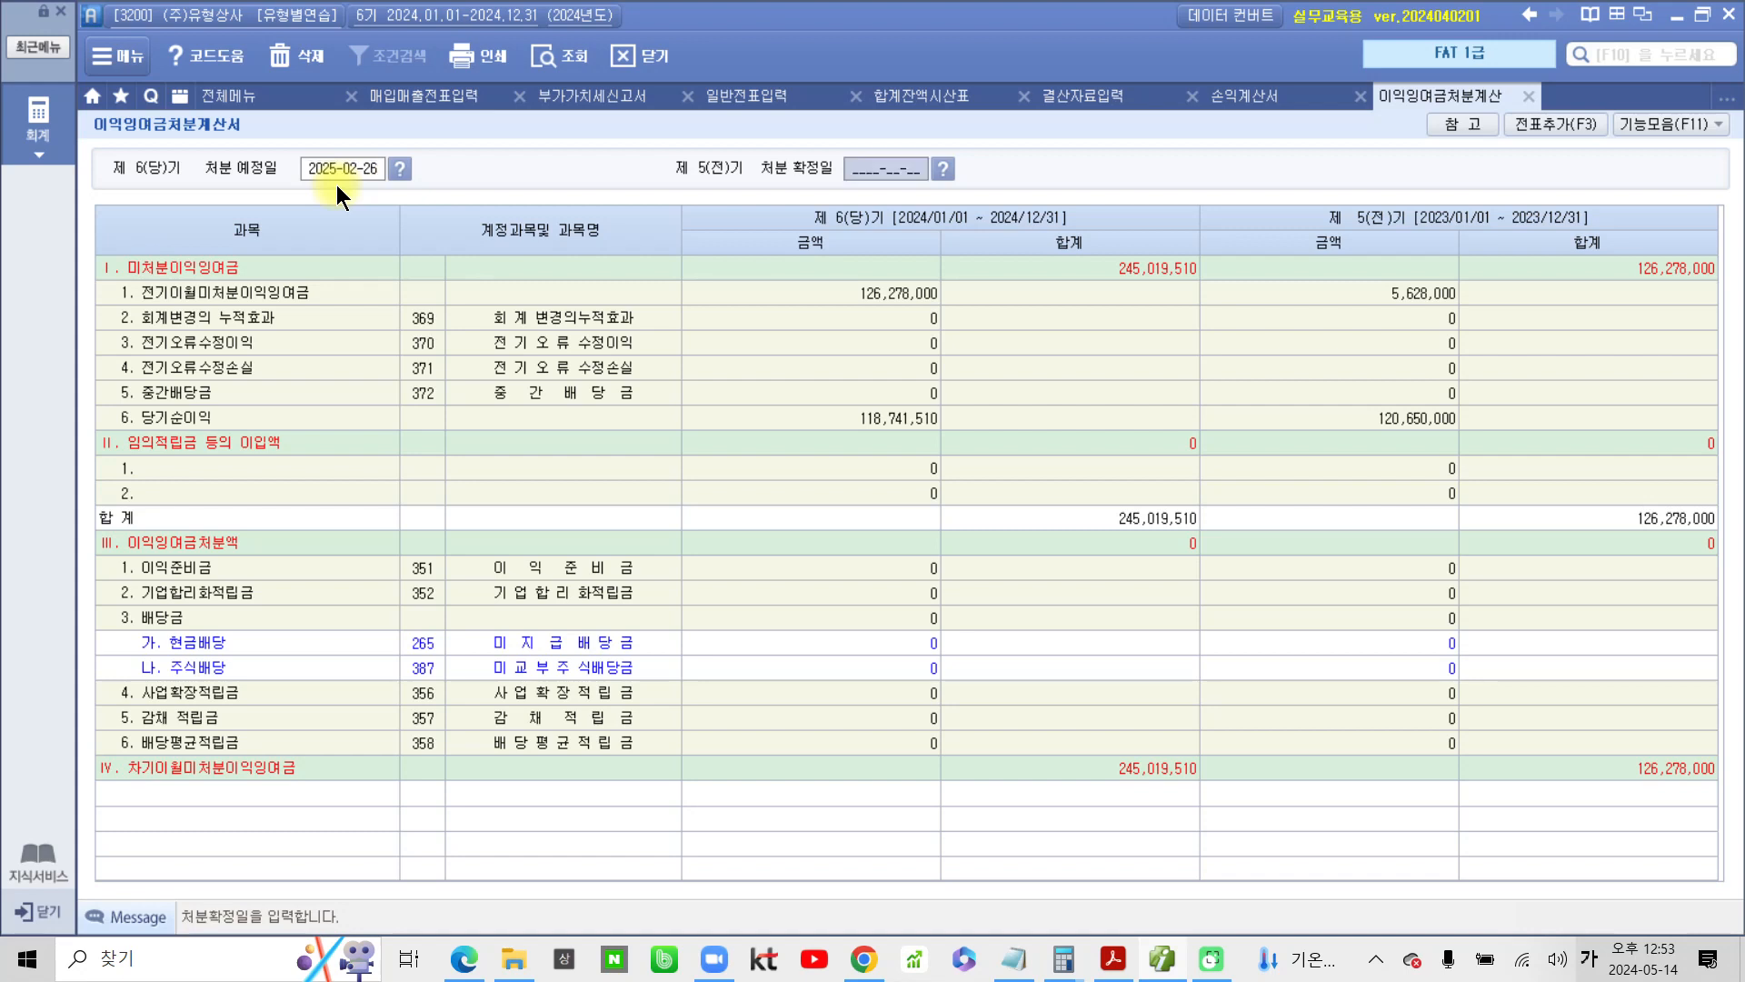
{"action": "type", "text": "2024-"}
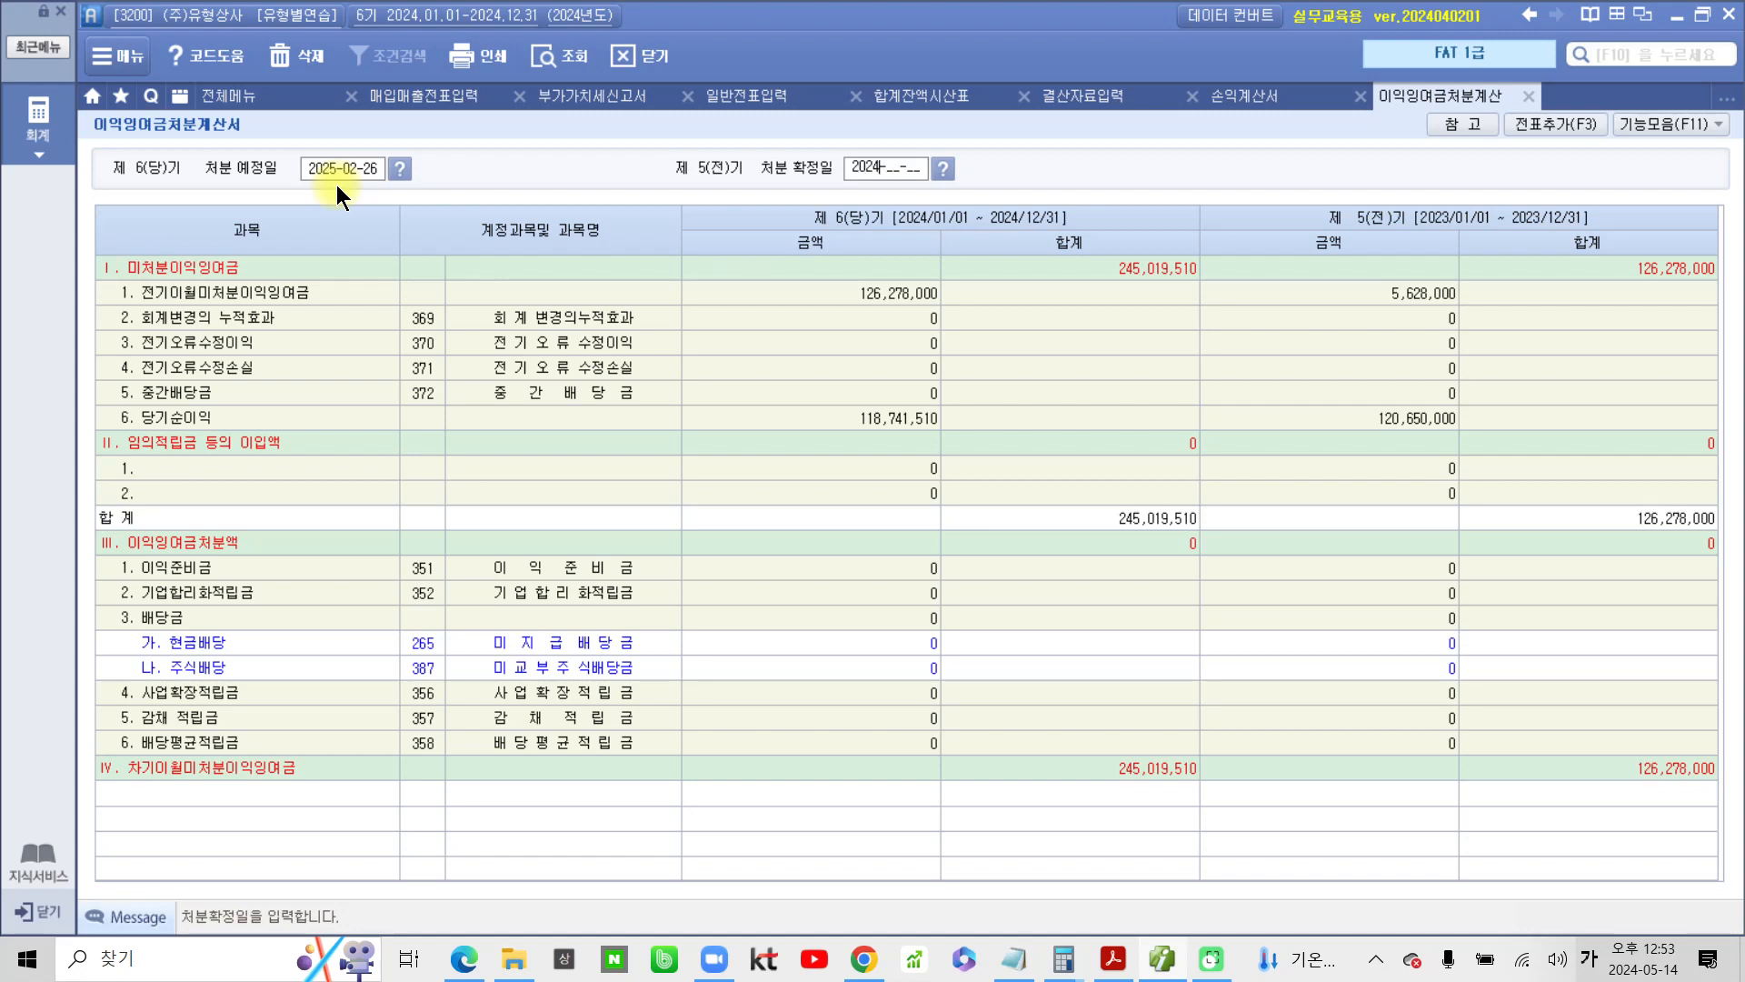
{"action": "type", "text": "02-26"}
{"action": "key", "text": "Return"}
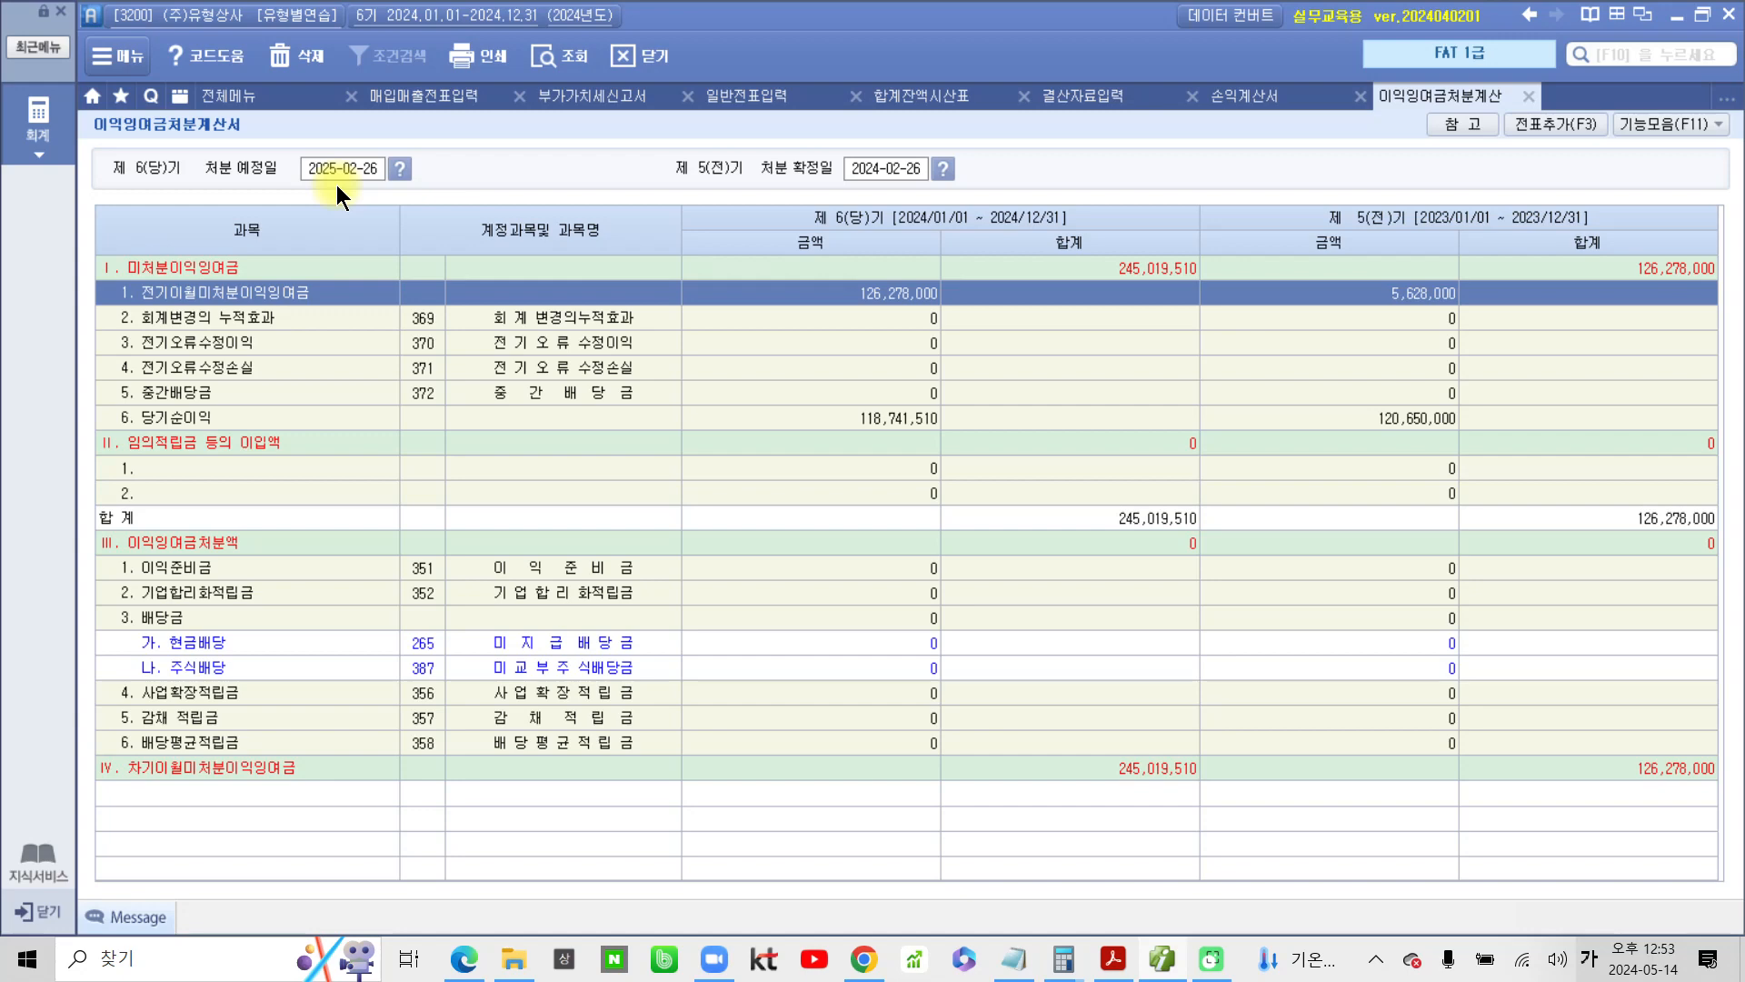
{"action": "key", "text": "ctrl+2"}
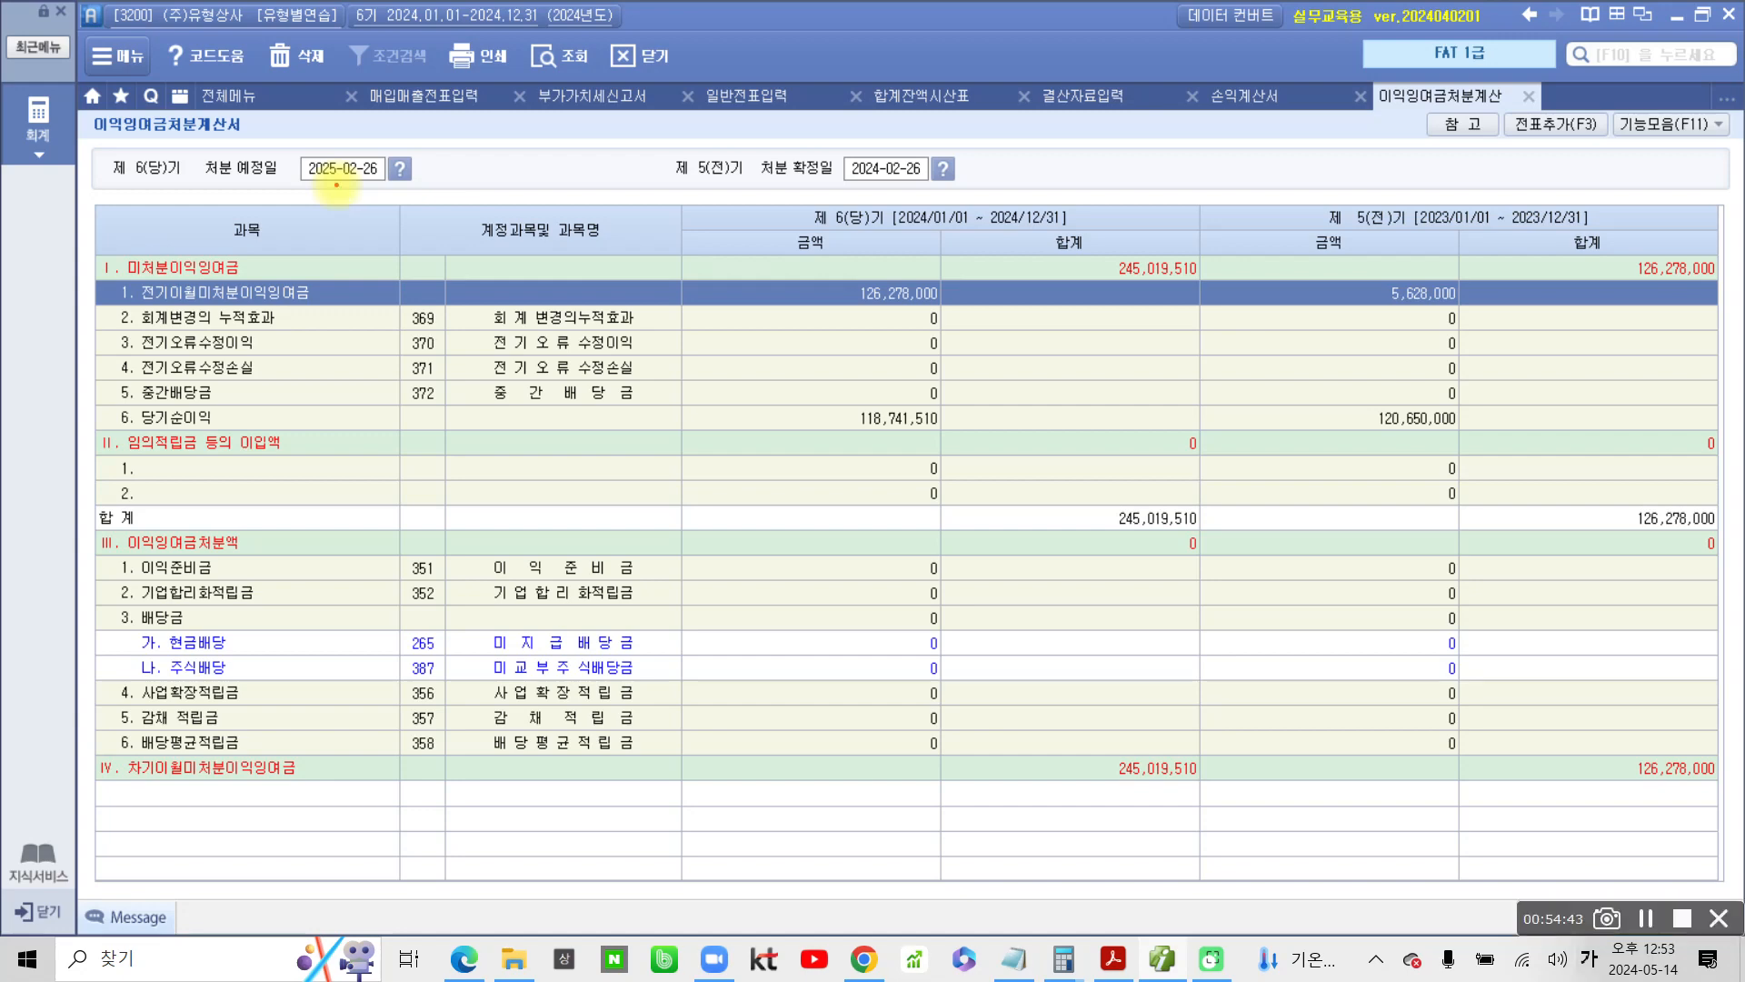
{"action": "mouse_move", "coordinate": [195, 138]}
{"action": "left_mouse_down"}
{"action": "mouse_move", "coordinate": [180, 195]}
{"action": "mouse_move", "coordinate": [454, 127]}
{"action": "mouse_move", "coordinate": [152, 164]}
{"action": "left_mouse_up"}
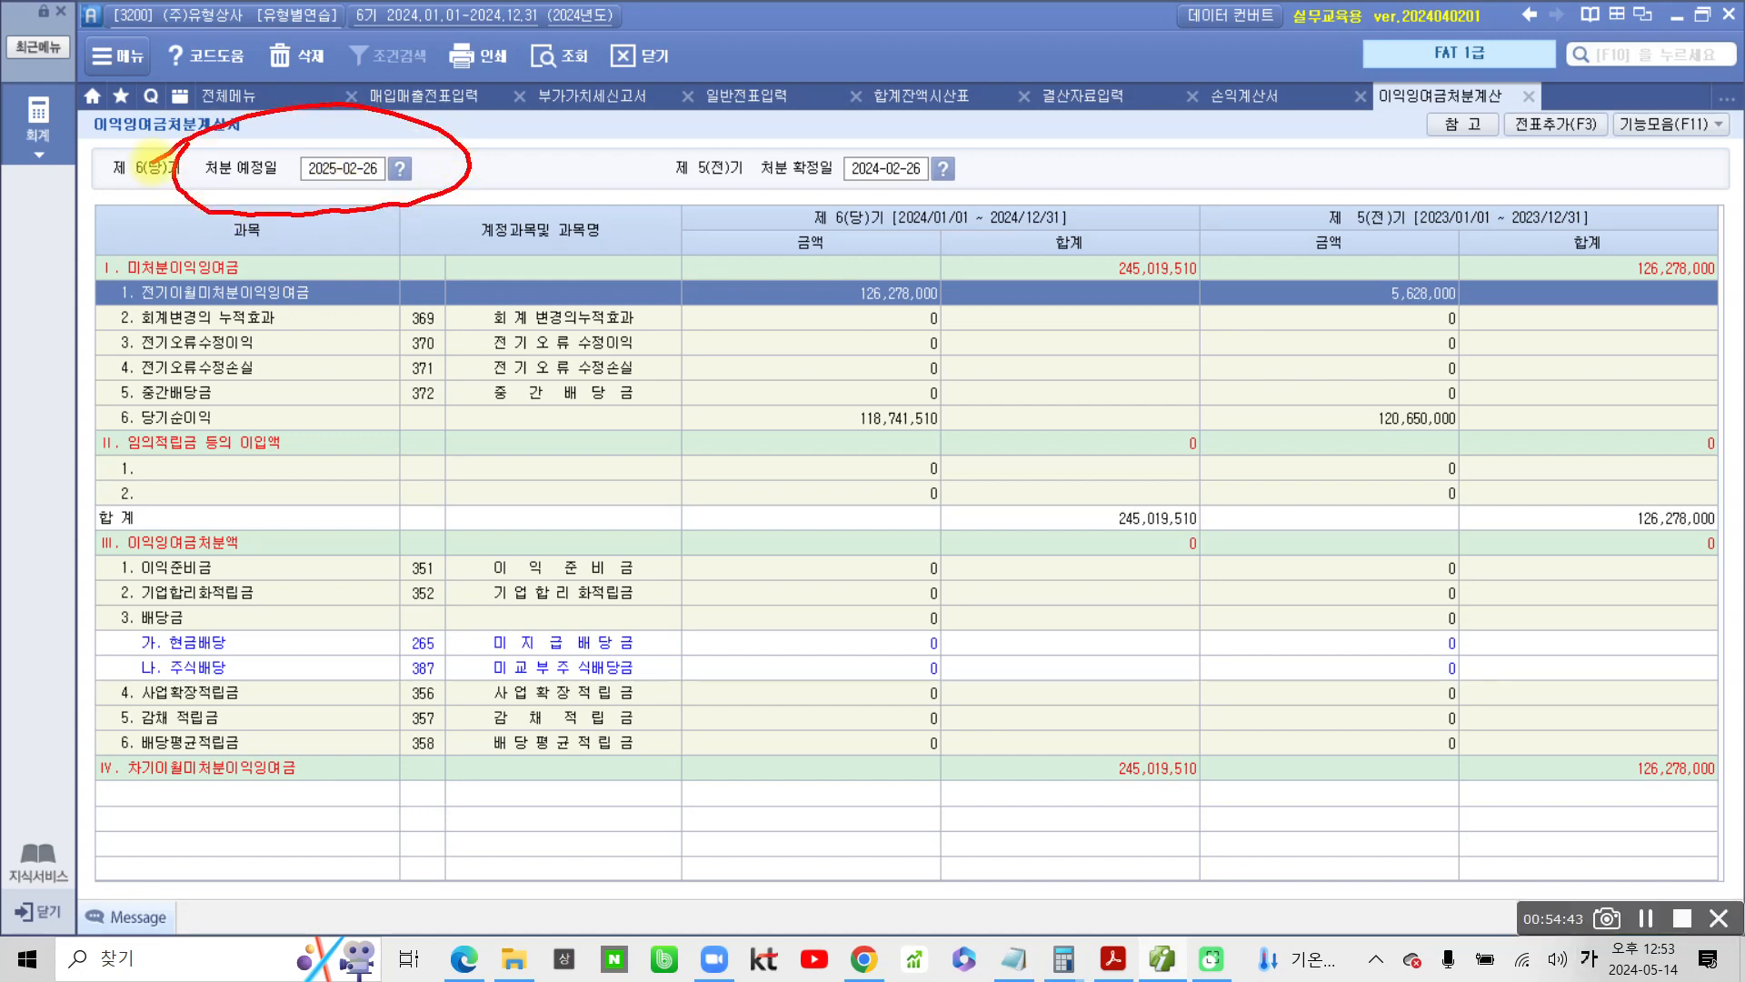
{"action": "mouse_move", "coordinate": [754, 130]}
{"action": "left_mouse_down"}
{"action": "mouse_move", "coordinate": [701, 195]}
{"action": "mouse_move", "coordinate": [937, 143]}
{"action": "mouse_move", "coordinate": [659, 157]}
{"action": "left_mouse_up"}
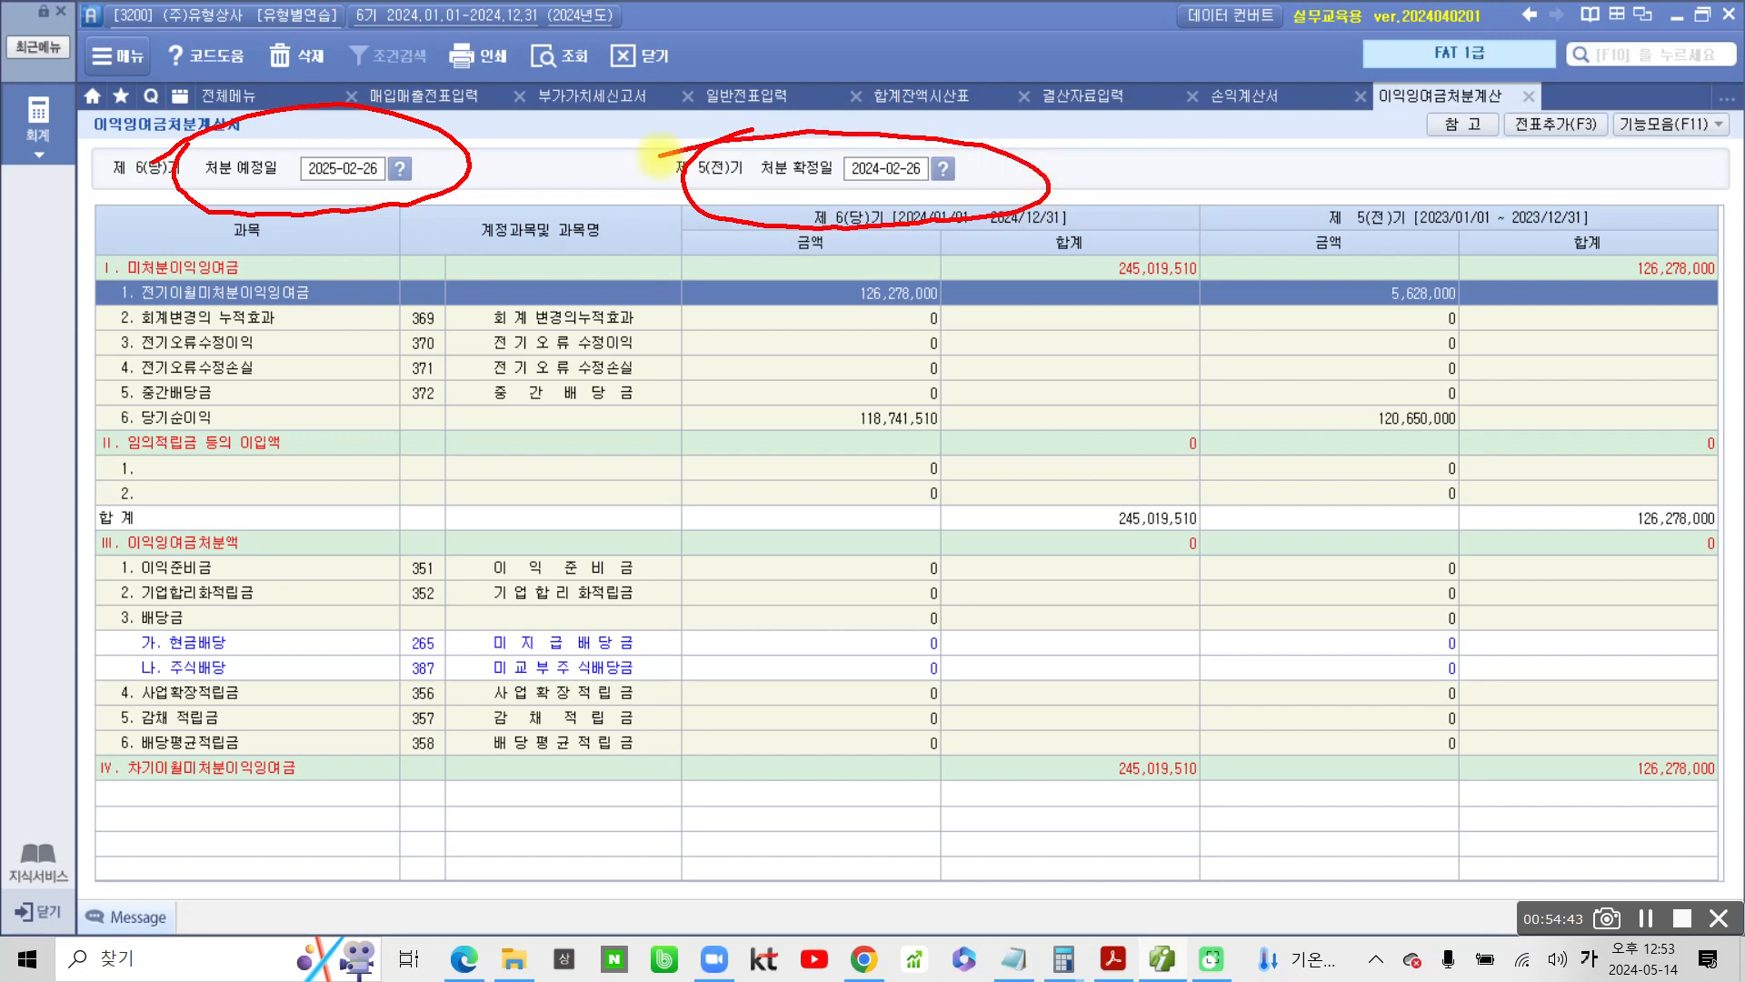
{"action": "mouse_move", "coordinate": [1536, 73]}
{"action": "left_mouse_down"}
{"action": "mouse_move", "coordinate": [1454, 127]}
{"action": "mouse_move", "coordinate": [1668, 109]}
{"action": "mouse_move", "coordinate": [1495, 91]}
{"action": "mouse_move", "coordinate": [1453, 396]}
{"action": "left_mouse_up"}
{"action": "left_click_drag", "start_coordinate": [1424, 462], "coordinate": [1407, 523]}
{"action": "mouse_move", "coordinate": [1504, 180]}
{"action": "left_mouse_down"}
{"action": "mouse_move", "coordinate": [1545, 153]}
{"action": "mouse_move", "coordinate": [1556, 202]}
{"action": "left_mouse_up"}
{"action": "left_click_drag", "start_coordinate": [1239, 426], "coordinate": [1159, 513]}
{"action": "mouse_move", "coordinate": [1217, 453]}
{"action": "left_mouse_down"}
{"action": "mouse_move", "coordinate": [1259, 537]}
{"action": "mouse_move", "coordinate": [1185, 582]}
{"action": "left_mouse_up"}
{"action": "mouse_move", "coordinate": [1116, 598]}
{"action": "left_mouse_down"}
{"action": "mouse_move", "coordinate": [1254, 612]}
{"action": "mouse_move", "coordinate": [1209, 688]}
{"action": "left_mouse_up"}
{"action": "left_click_drag", "start_coordinate": [1292, 545], "coordinate": [1324, 609]}
{"action": "mouse_move", "coordinate": [1248, 668]}
{"action": "left_mouse_down"}
{"action": "mouse_move", "coordinate": [1309, 700]}
{"action": "mouse_move", "coordinate": [1294, 732]}
{"action": "left_mouse_up"}
{"action": "mouse_move", "coordinate": [1411, 591]}
{"action": "left_mouse_down"}
{"action": "mouse_move", "coordinate": [1391, 592]}
{"action": "mouse_move", "coordinate": [1445, 636]}
{"action": "left_mouse_up"}
{"action": "left_click_drag", "start_coordinate": [1453, 591], "coordinate": [1408, 695]}
{"action": "left_click_drag", "start_coordinate": [1426, 642], "coordinate": [1465, 640]}
{"action": "left_click_drag", "start_coordinate": [1504, 575], "coordinate": [1441, 752]}
{"action": "left_click_drag", "start_coordinate": [1548, 566], "coordinate": [1562, 634]}
{"action": "mouse_move", "coordinate": [1500, 647]}
{"action": "left_mouse_down"}
{"action": "mouse_move", "coordinate": [1474, 715]}
{"action": "mouse_move", "coordinate": [1545, 731]}
{"action": "mouse_move", "coordinate": [1590, 673]}
{"action": "left_mouse_up"}
{"action": "left_click_drag", "start_coordinate": [1625, 637], "coordinate": [1584, 772]}
{"action": "mouse_move", "coordinate": [1241, 736]}
{"action": "left_mouse_down"}
{"action": "mouse_move", "coordinate": [1216, 802]}
{"action": "mouse_move", "coordinate": [1309, 763]}
{"action": "left_mouse_up"}
{"action": "mouse_move", "coordinate": [1181, 818]}
{"action": "left_mouse_down"}
{"action": "mouse_move", "coordinate": [1318, 854]}
{"action": "mouse_move", "coordinate": [1229, 900]}
{"action": "left_mouse_up"}
{"action": "left_click_drag", "start_coordinate": [1201, 859], "coordinate": [1276, 916]}
{"action": "left_click_drag", "start_coordinate": [1334, 852], "coordinate": [1327, 889]}
{"action": "left_click_drag", "start_coordinate": [1400, 809], "coordinate": [1354, 909]}
{"action": "mouse_move", "coordinate": [1354, 868]}
{"action": "left_mouse_down"}
{"action": "mouse_move", "coordinate": [1450, 841]}
{"action": "mouse_move", "coordinate": [1367, 941]}
{"action": "left_mouse_up"}
{"action": "left_click_drag", "start_coordinate": [1500, 903], "coordinate": [1341, 954]}
{"action": "left_click_drag", "start_coordinate": [1016, 832], "coordinate": [1564, 495]}
{"action": "left_click_drag", "start_coordinate": [1633, 568], "coordinate": [1491, 854]}
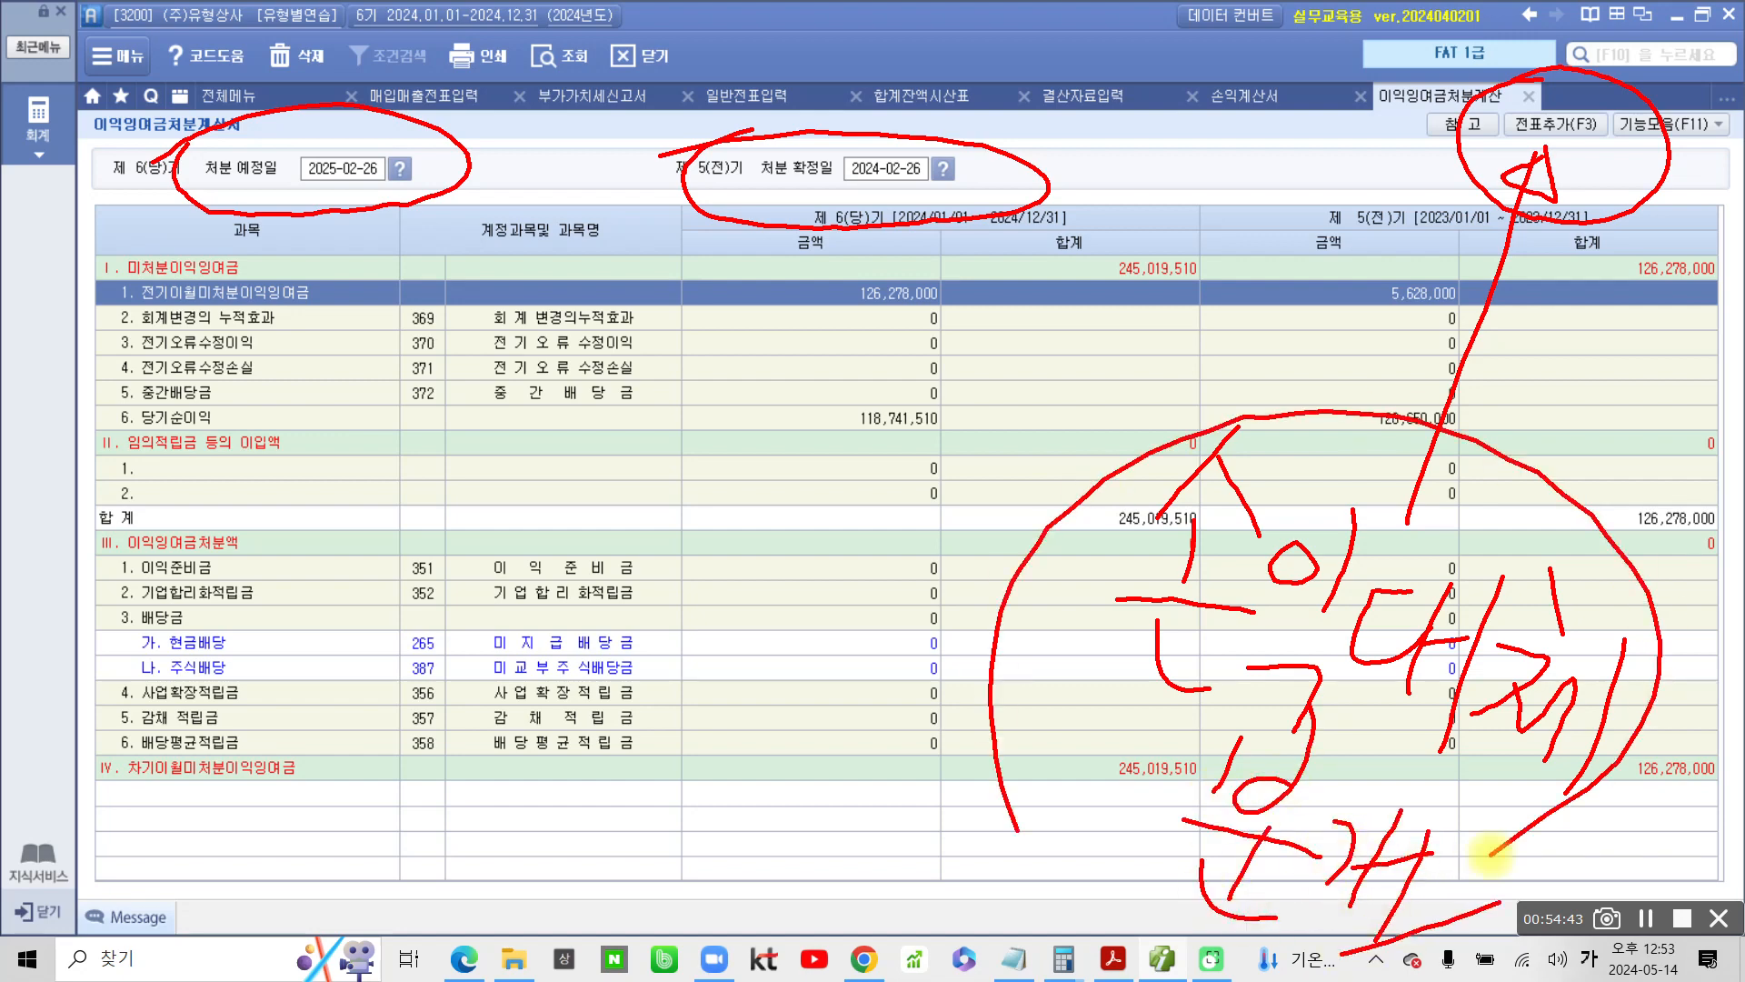
Add the 이익잉여금처분계산서 closing entries to the general vouchers (일반전표) and confirm
{"action": "key", "text": "Escape"}
{"action": "left_click", "coordinate": [1573, 131]}
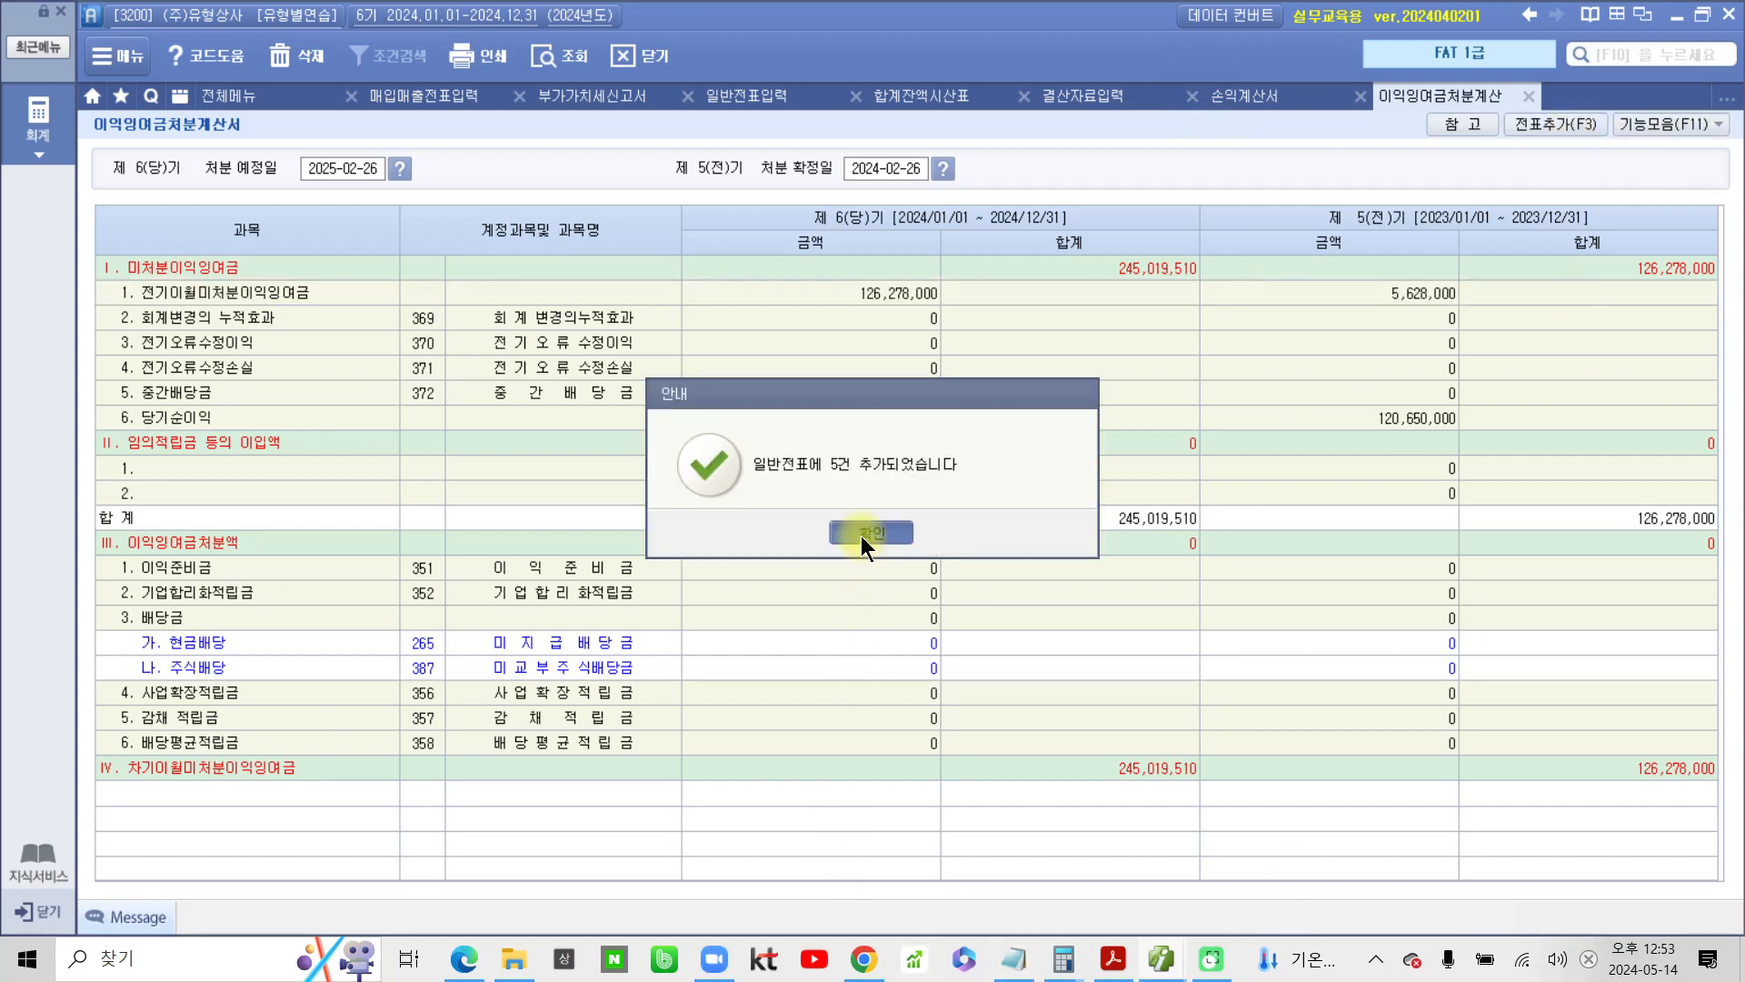
{"action": "left_click", "coordinate": [860, 533]}
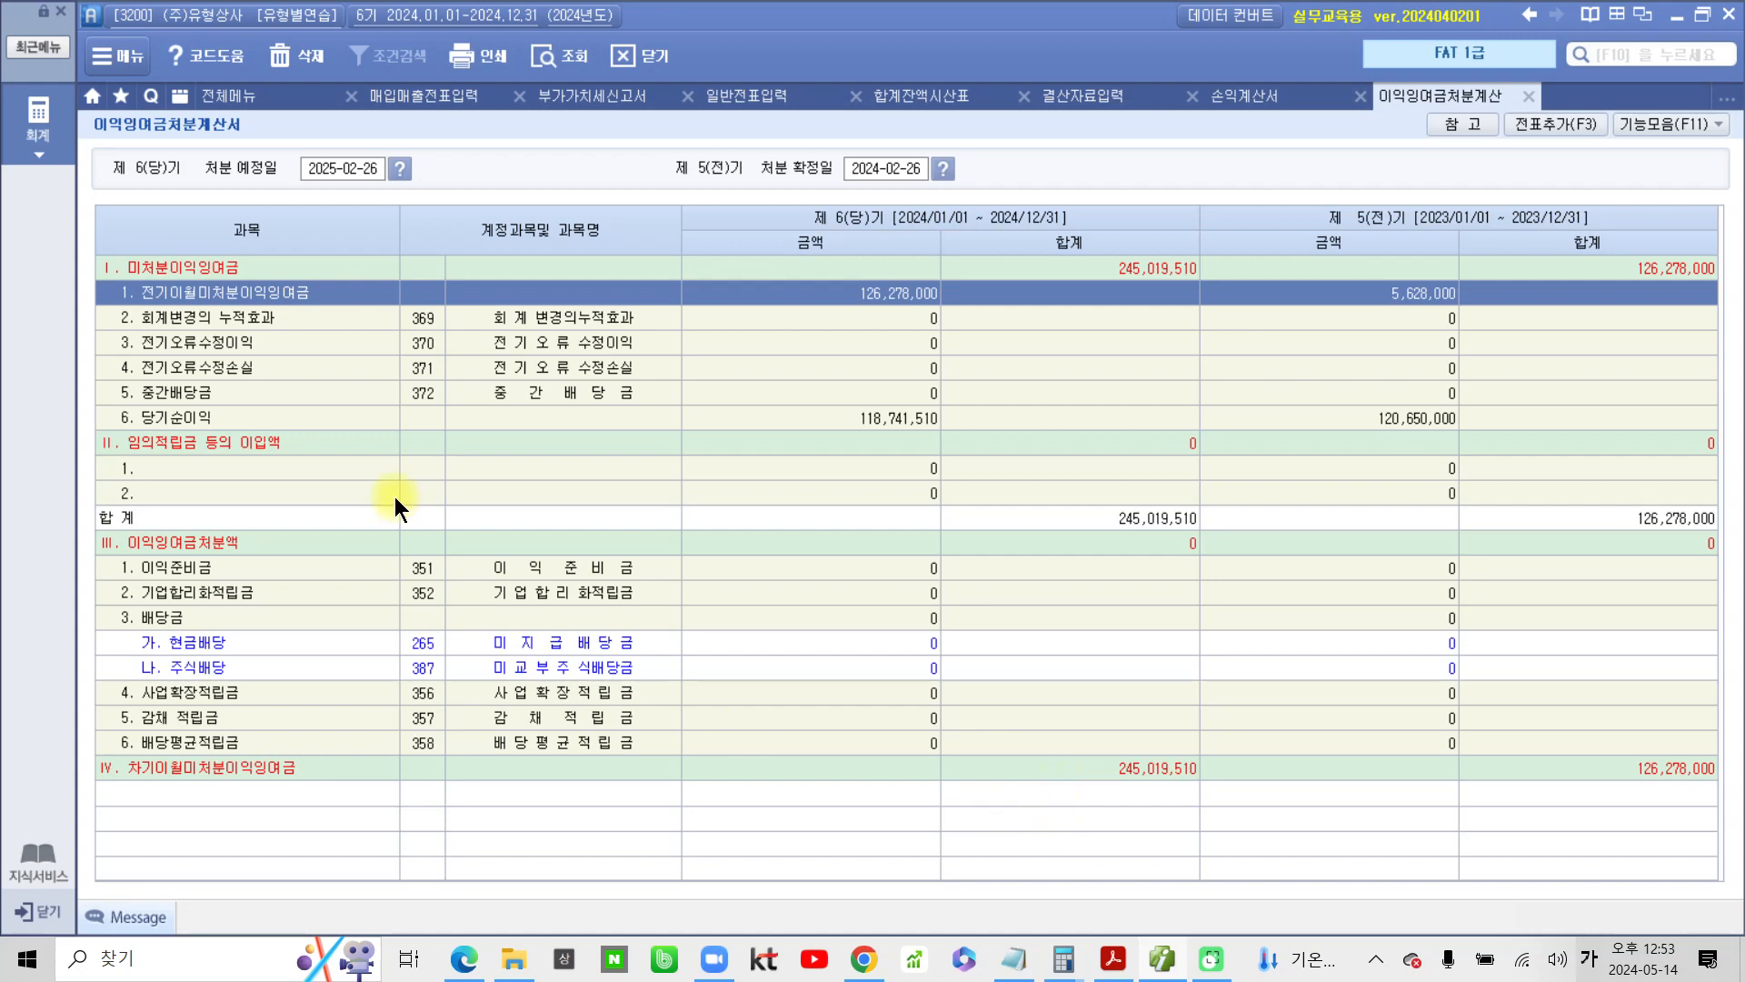
Open the balance sheet (재무상태표), retrieve it by account for month 12 of 2024, and dismiss the retained earnings error
{"action": "left_click", "coordinate": [244, 97]}
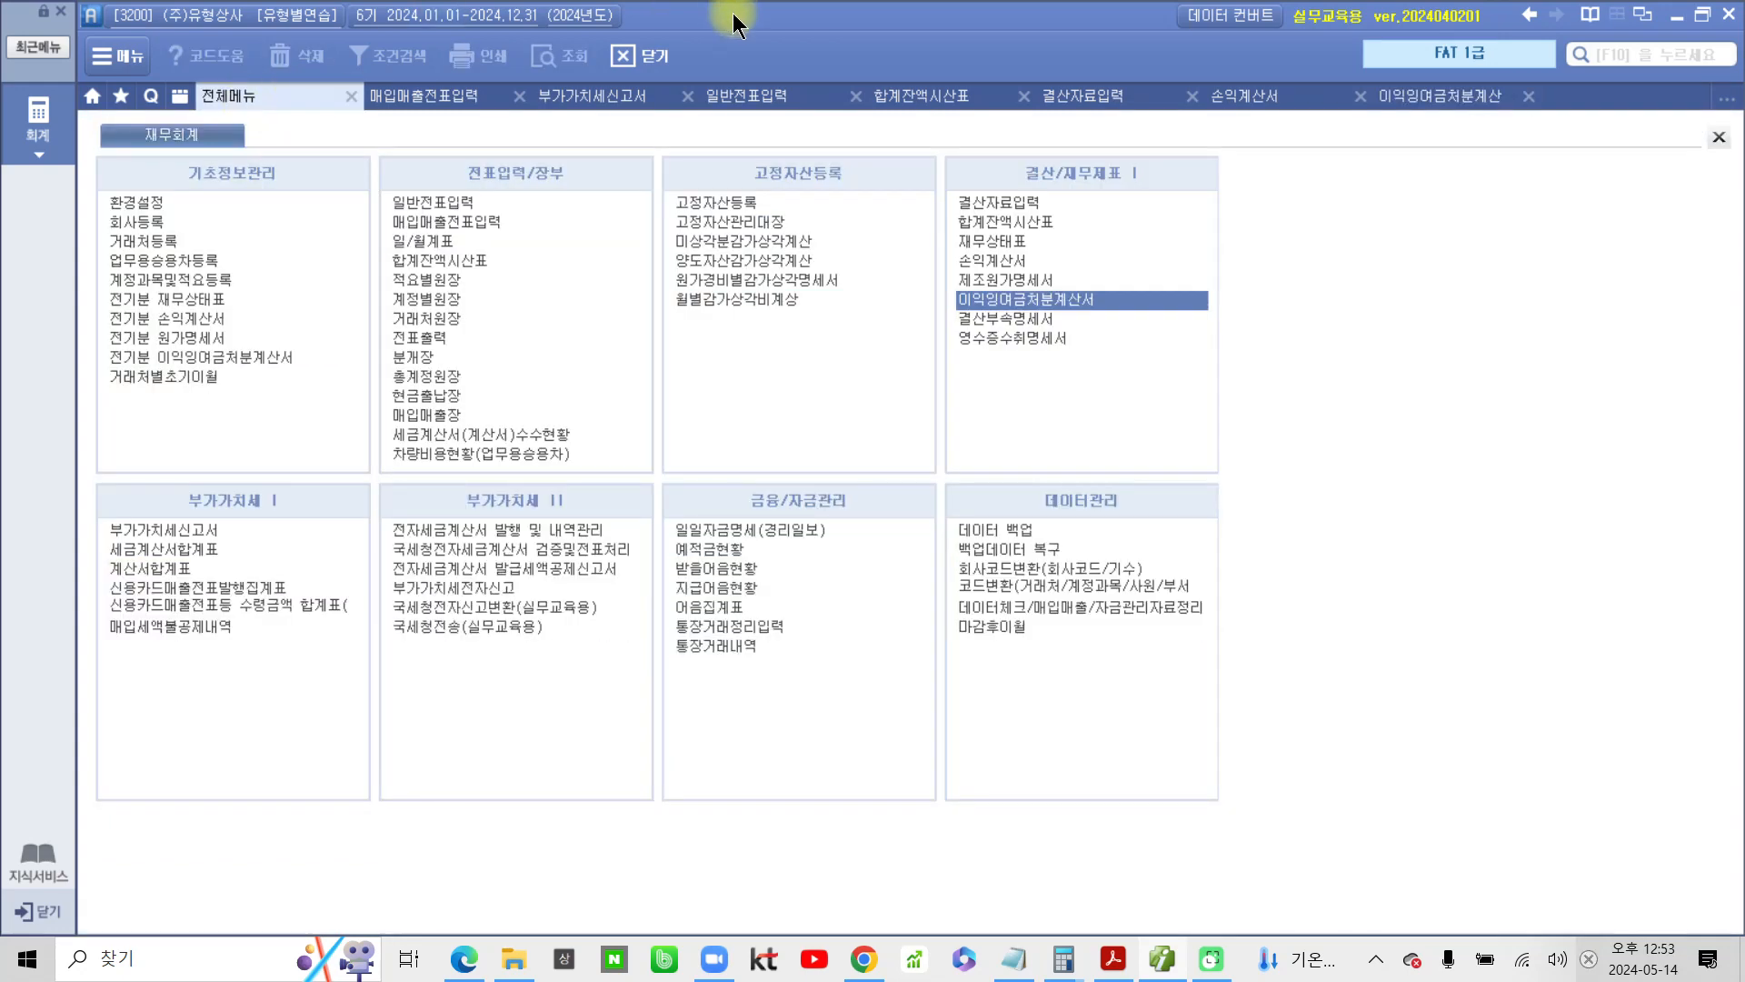
{"action": "left_click", "coordinate": [980, 243]}
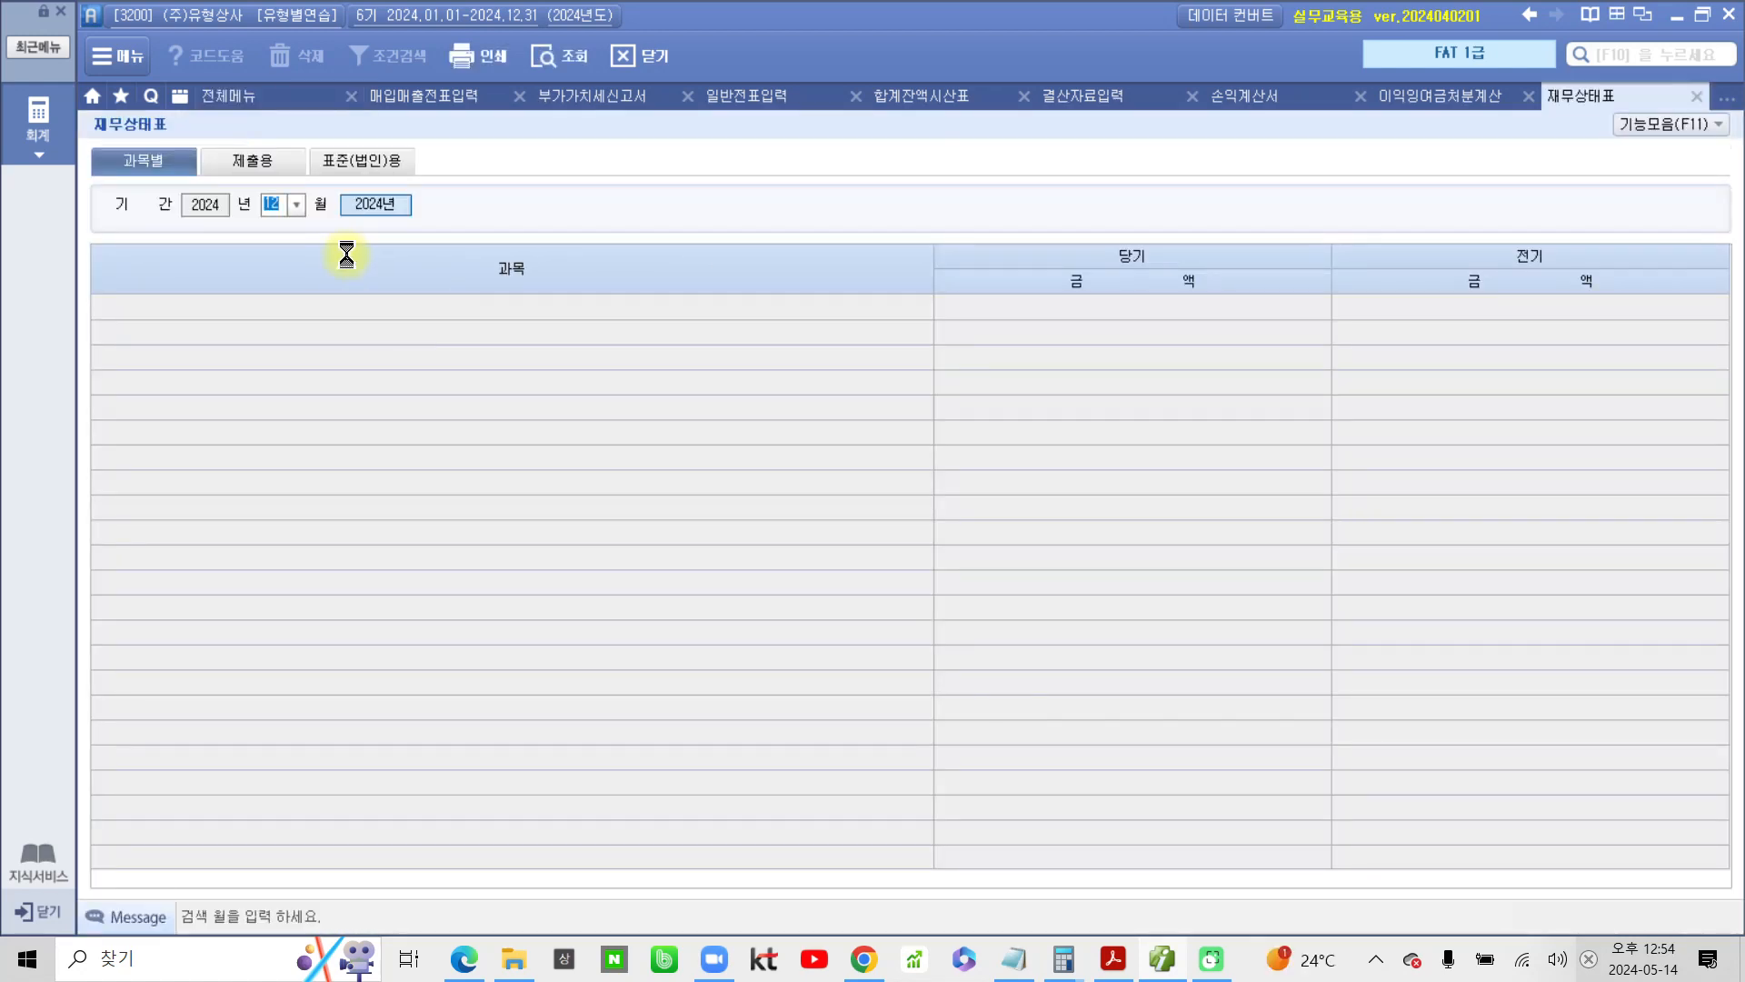
{"action": "key", "text": "Return"}
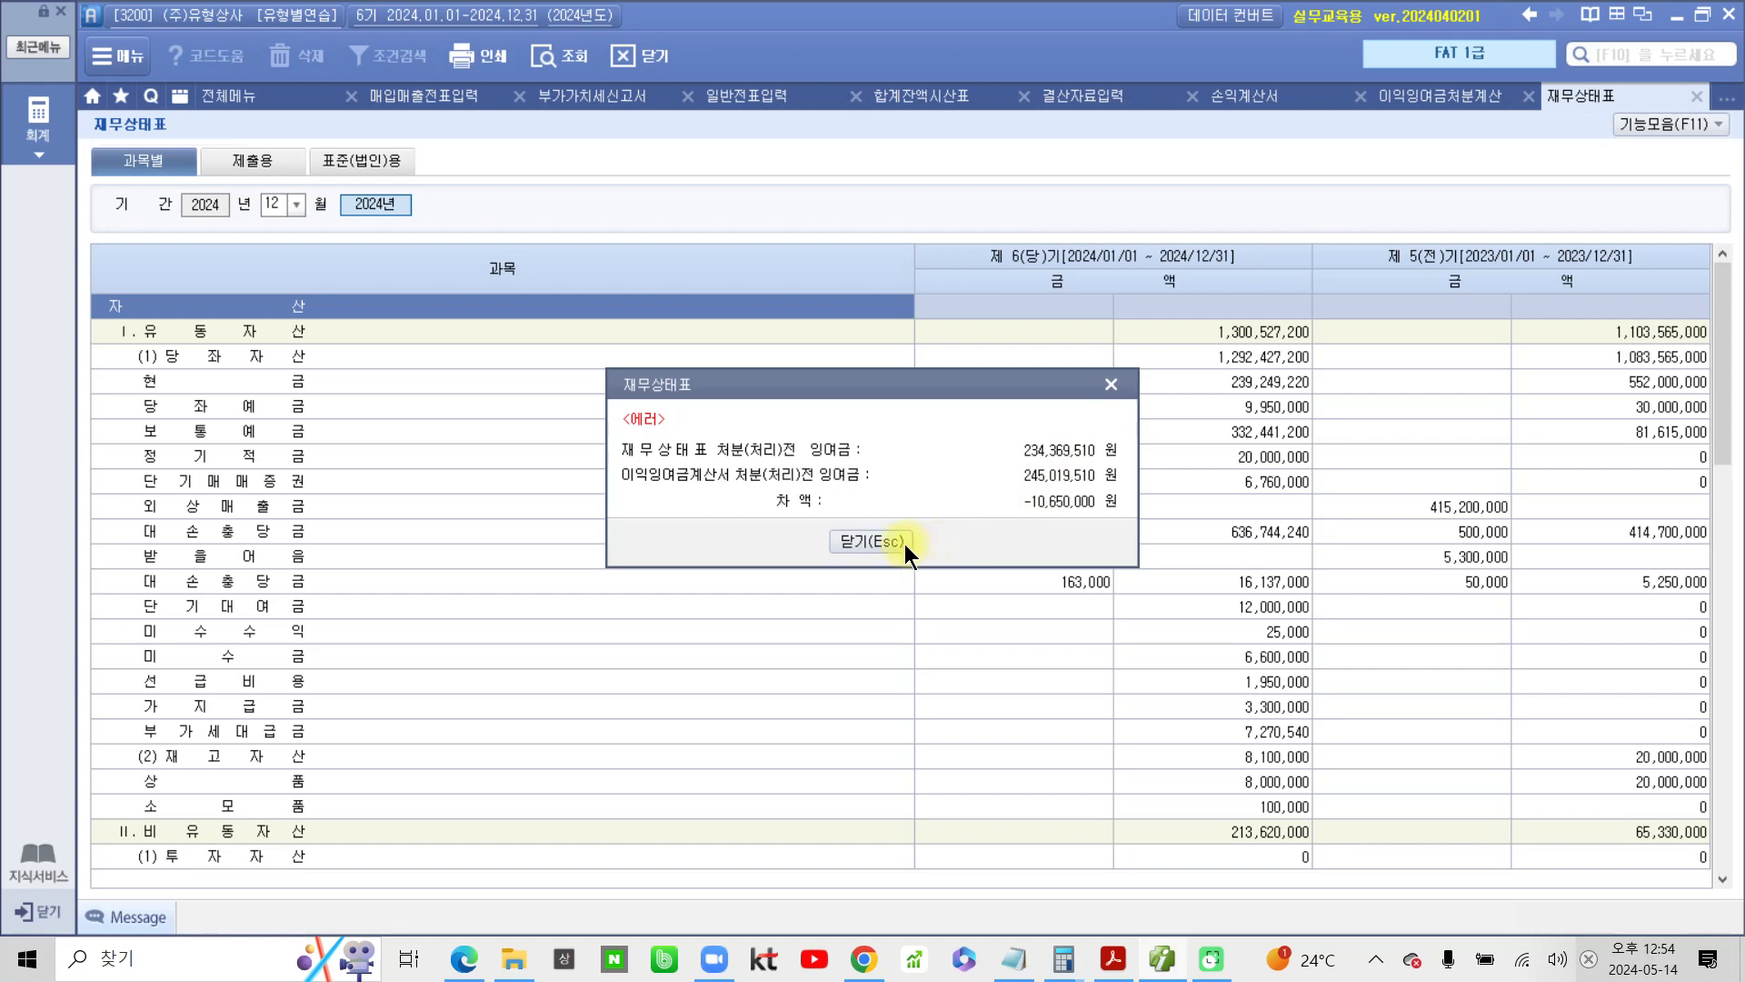
{"action": "left_click", "coordinate": [870, 541]}
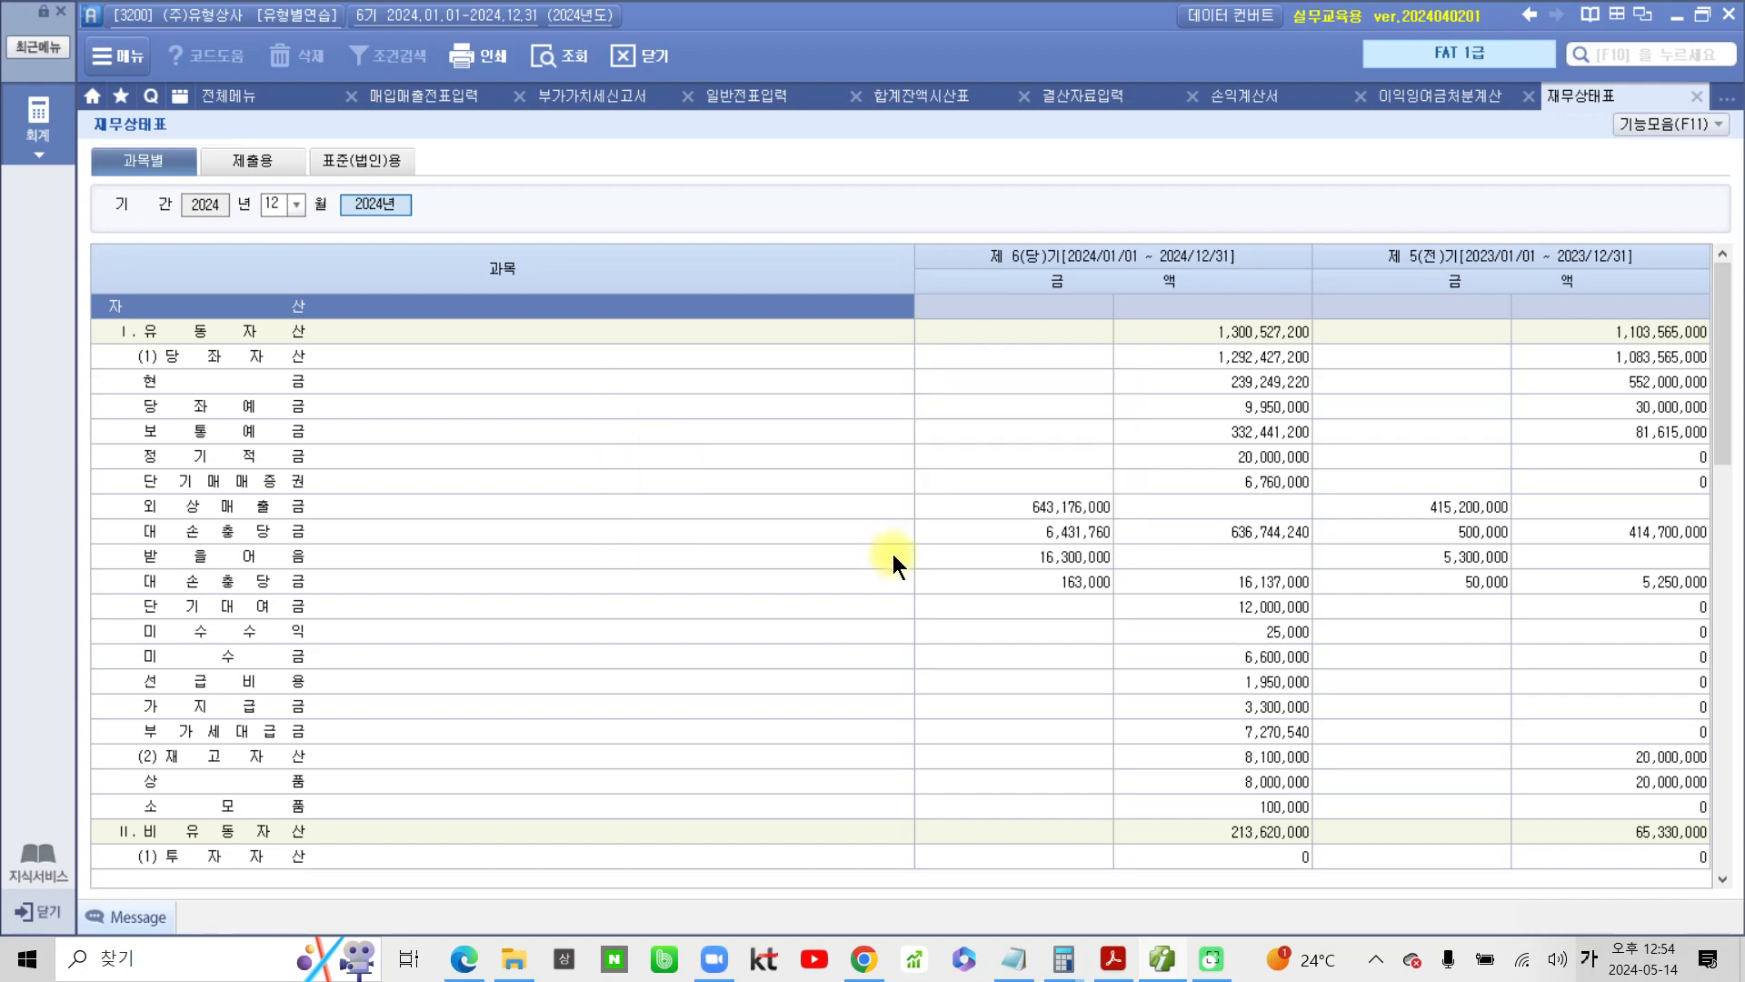
{"action": "scroll", "coordinate": [893, 554], "scroll_direction": "down", "scroll_amount": 10}
{"action": "scroll", "coordinate": [897, 573], "scroll_direction": "up", "scroll_amount": 10}
Review the prior-period opening balances in 이익잉여금처분계산서 초기이월 and close that form
{"action": "left_click", "coordinate": [1431, 97]}
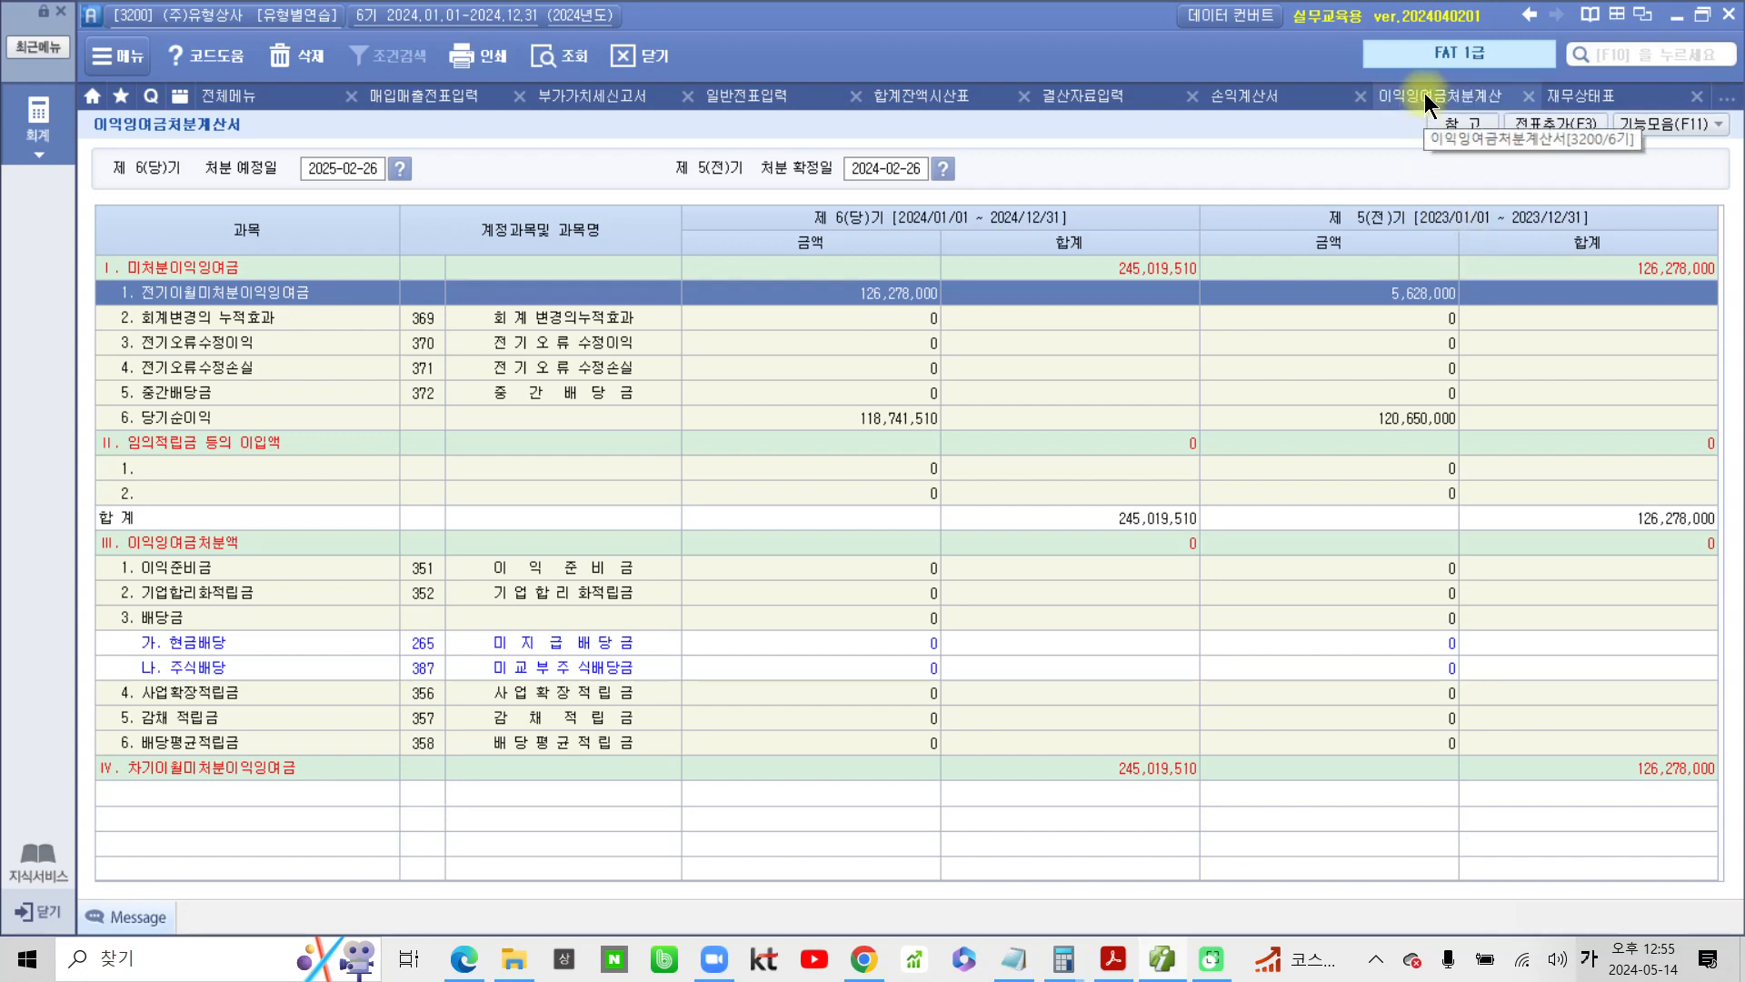
{"action": "left_click", "coordinate": [1656, 117]}
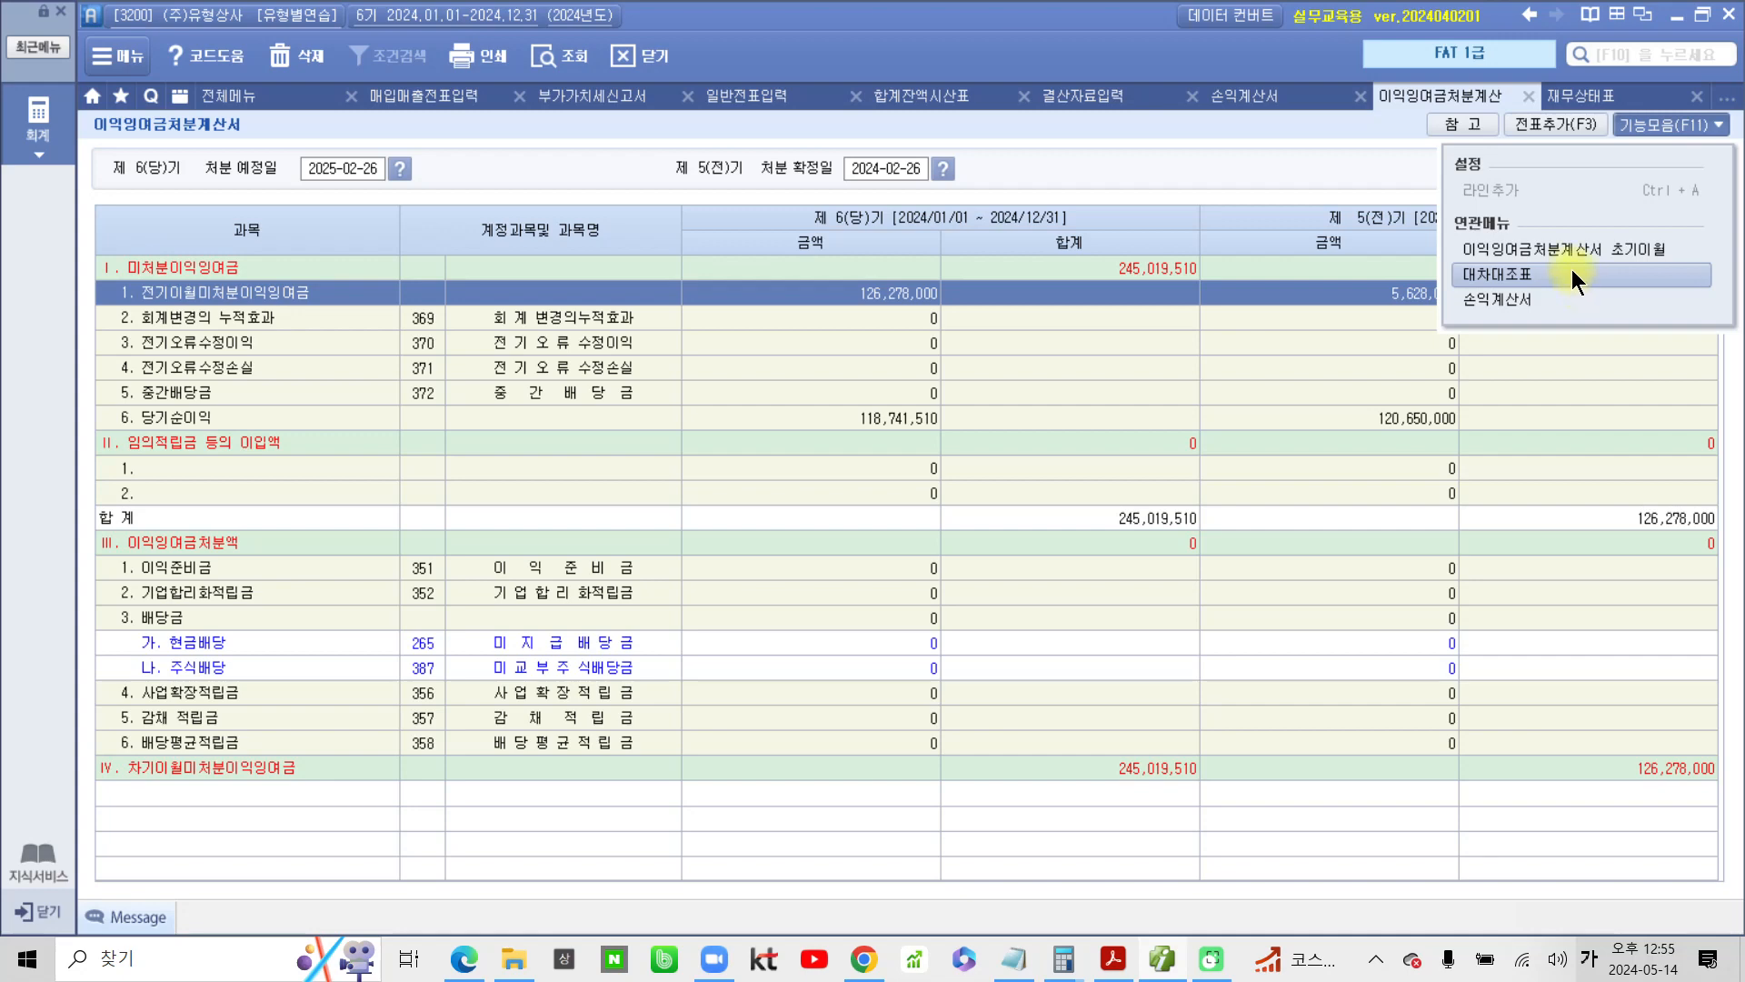
{"action": "left_click_drag", "start_coordinate": [1464, 251], "coordinate": [1679, 265]}
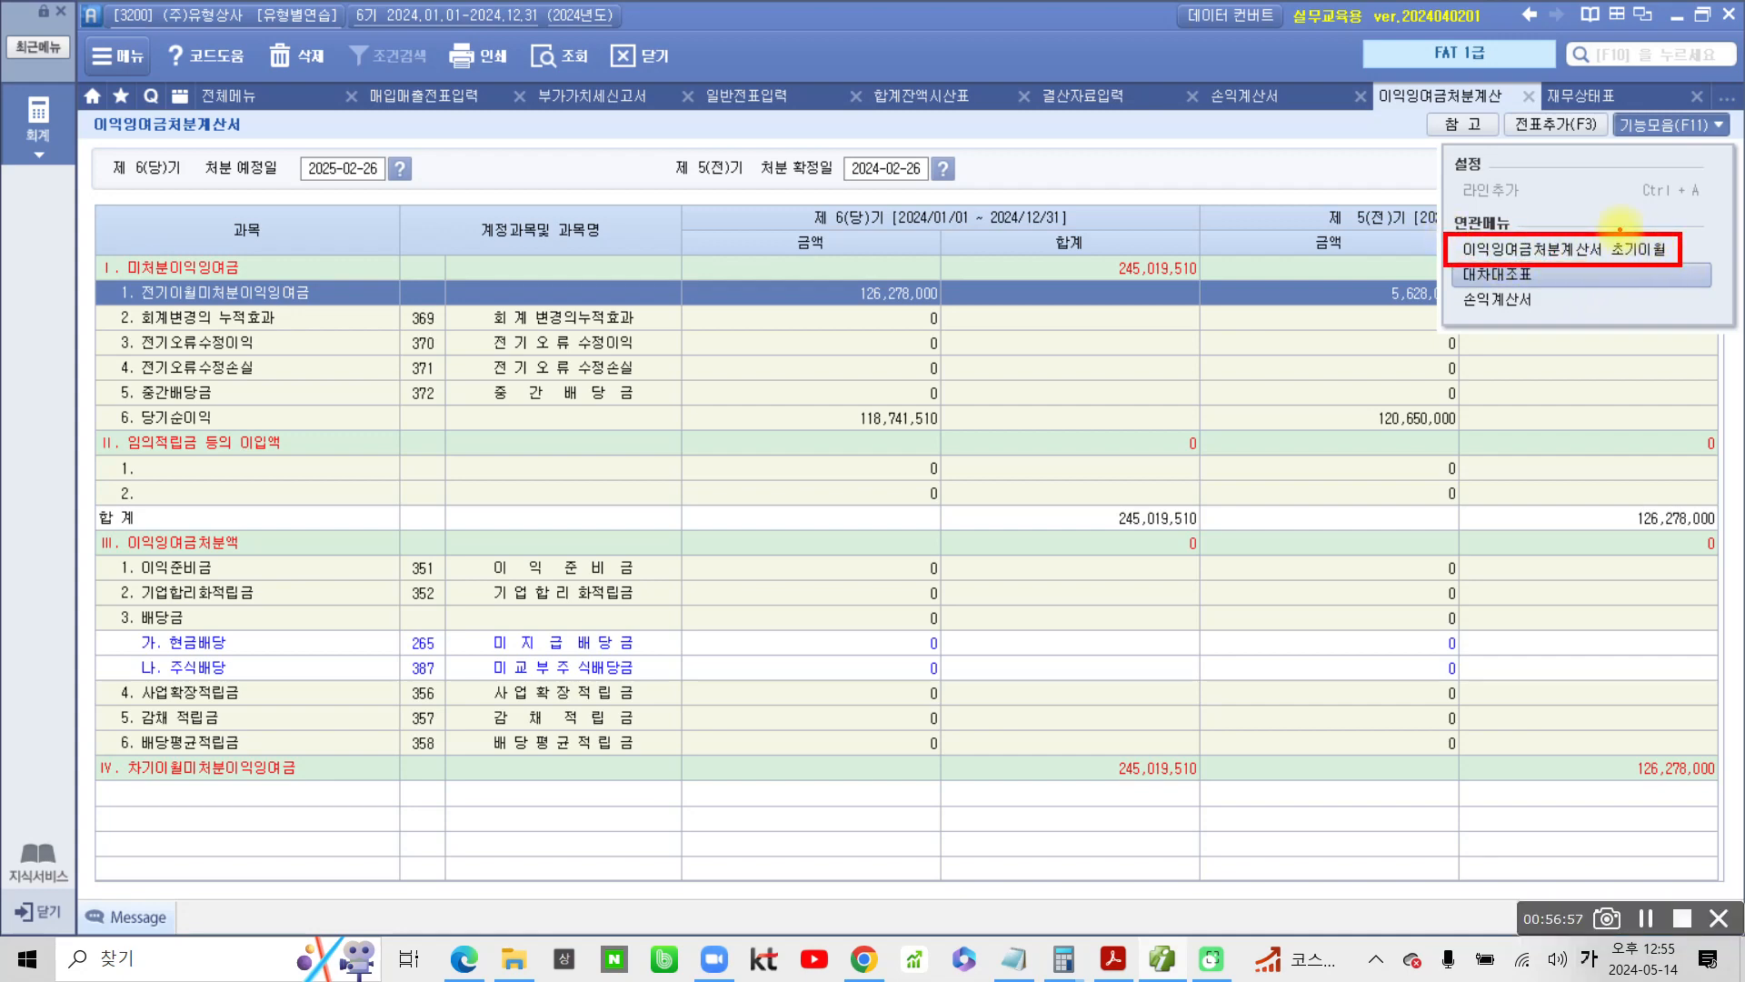
{"action": "left_click_drag", "start_coordinate": [1625, 205], "coordinate": [1625, 233]}
{"action": "key", "text": "Escape"}
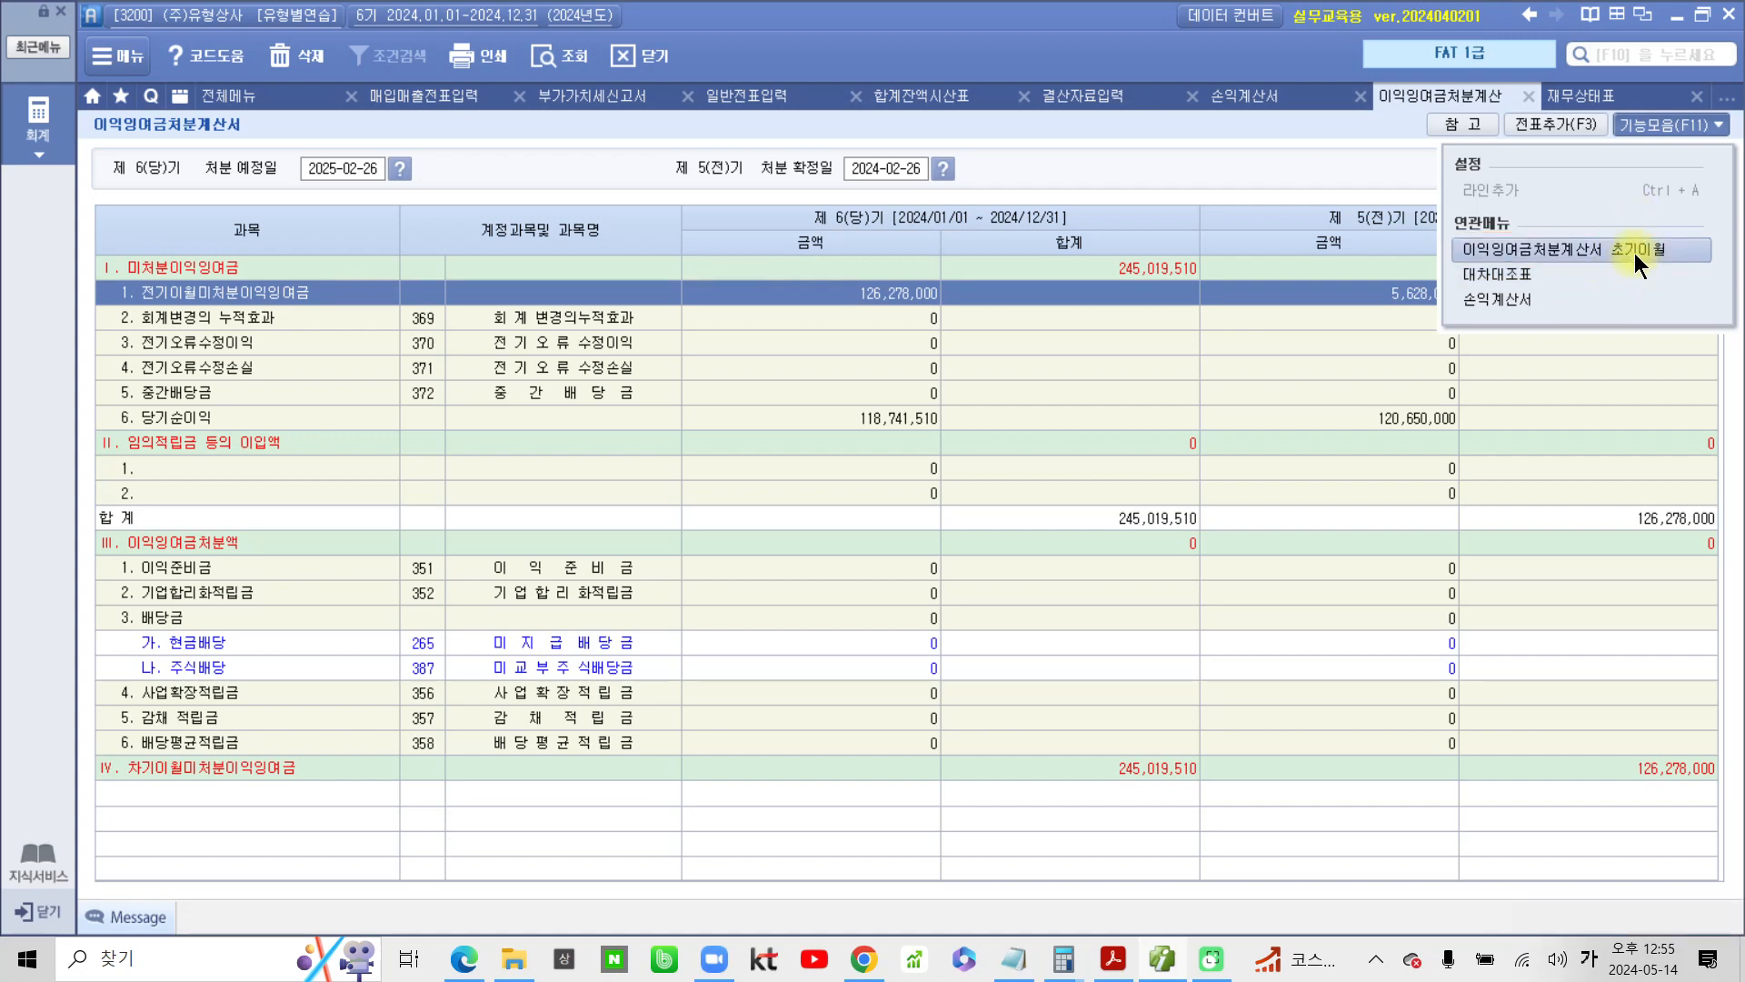
{"action": "left_click", "coordinate": [1634, 253]}
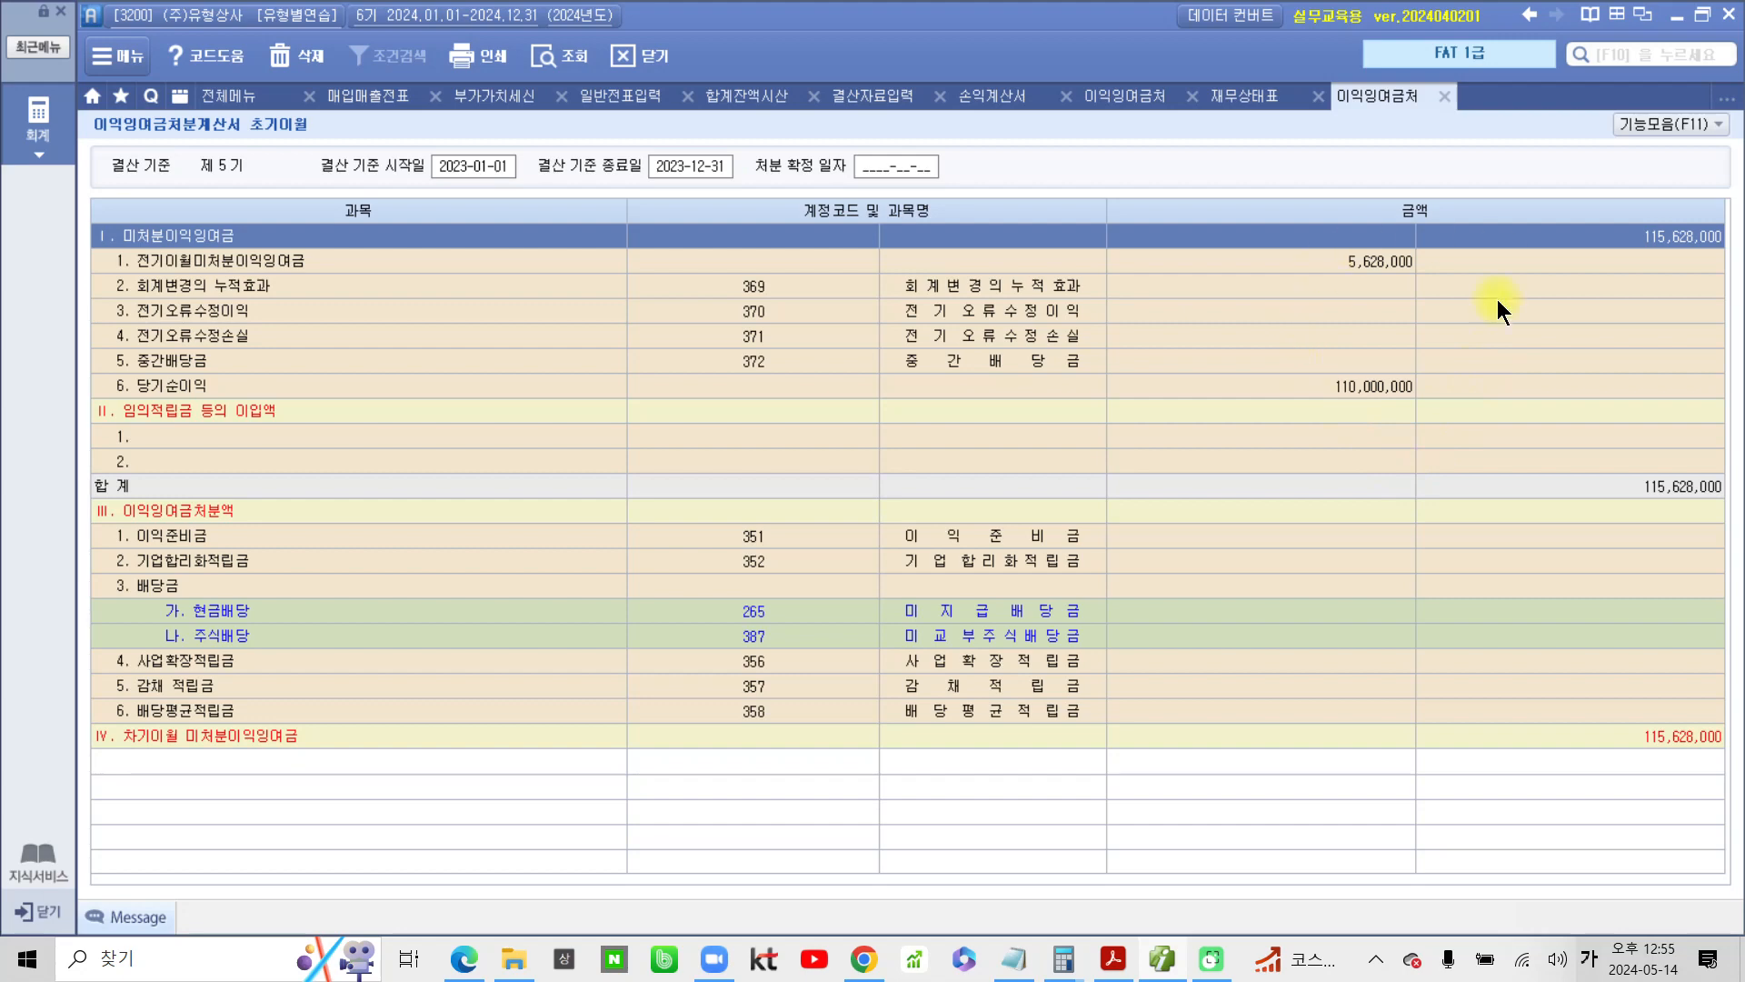
{"action": "left_click", "coordinate": [1444, 100]}
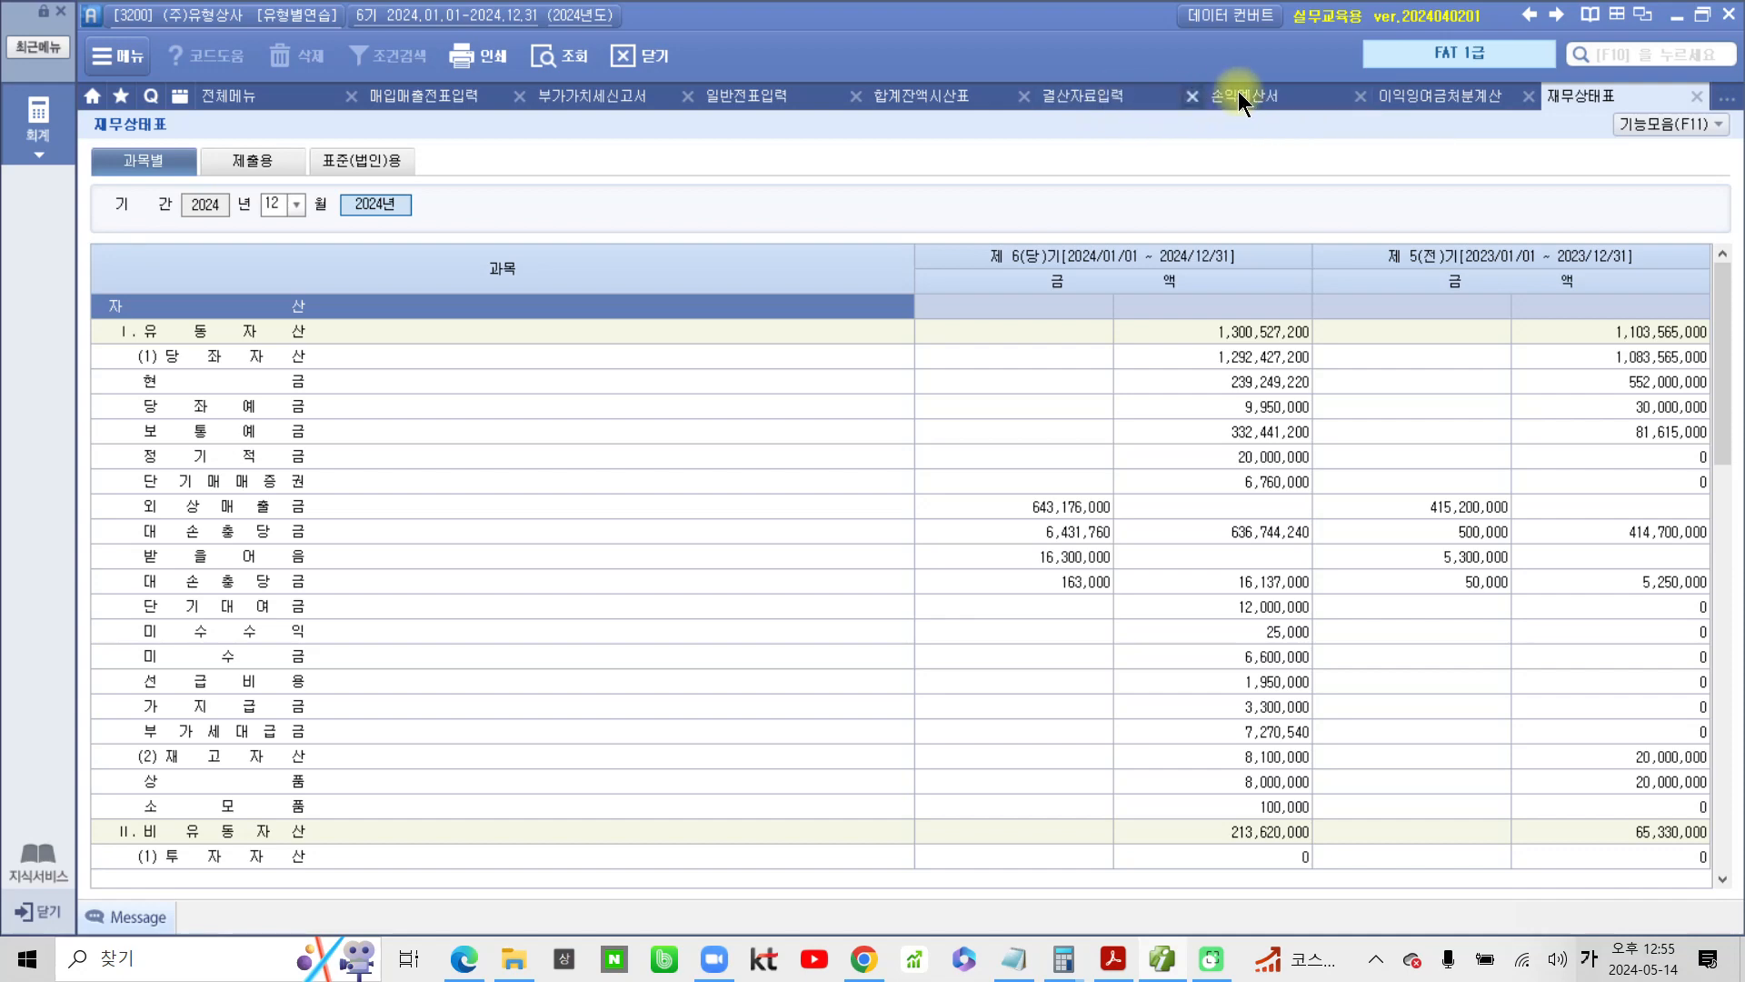
Close the open 이익잉여금처분계산서 and reopen it without loading the saved data
{"action": "left_click", "coordinate": [1452, 101]}
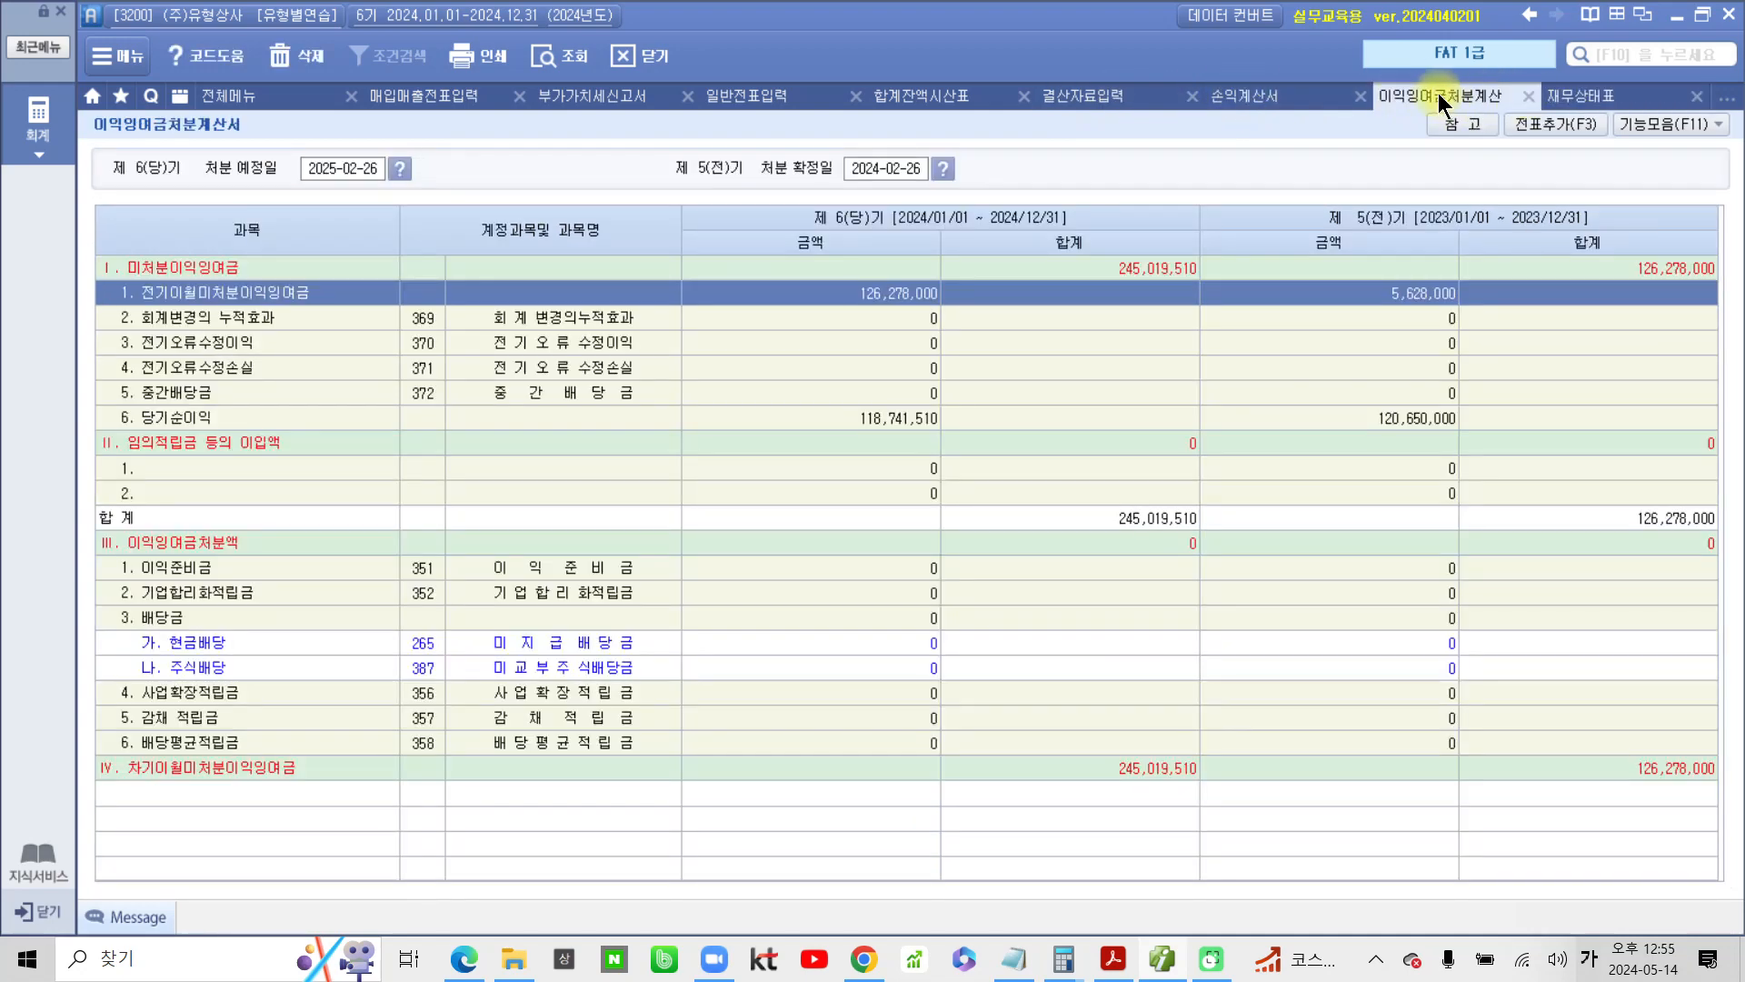
{"action": "left_click", "coordinate": [1535, 97]}
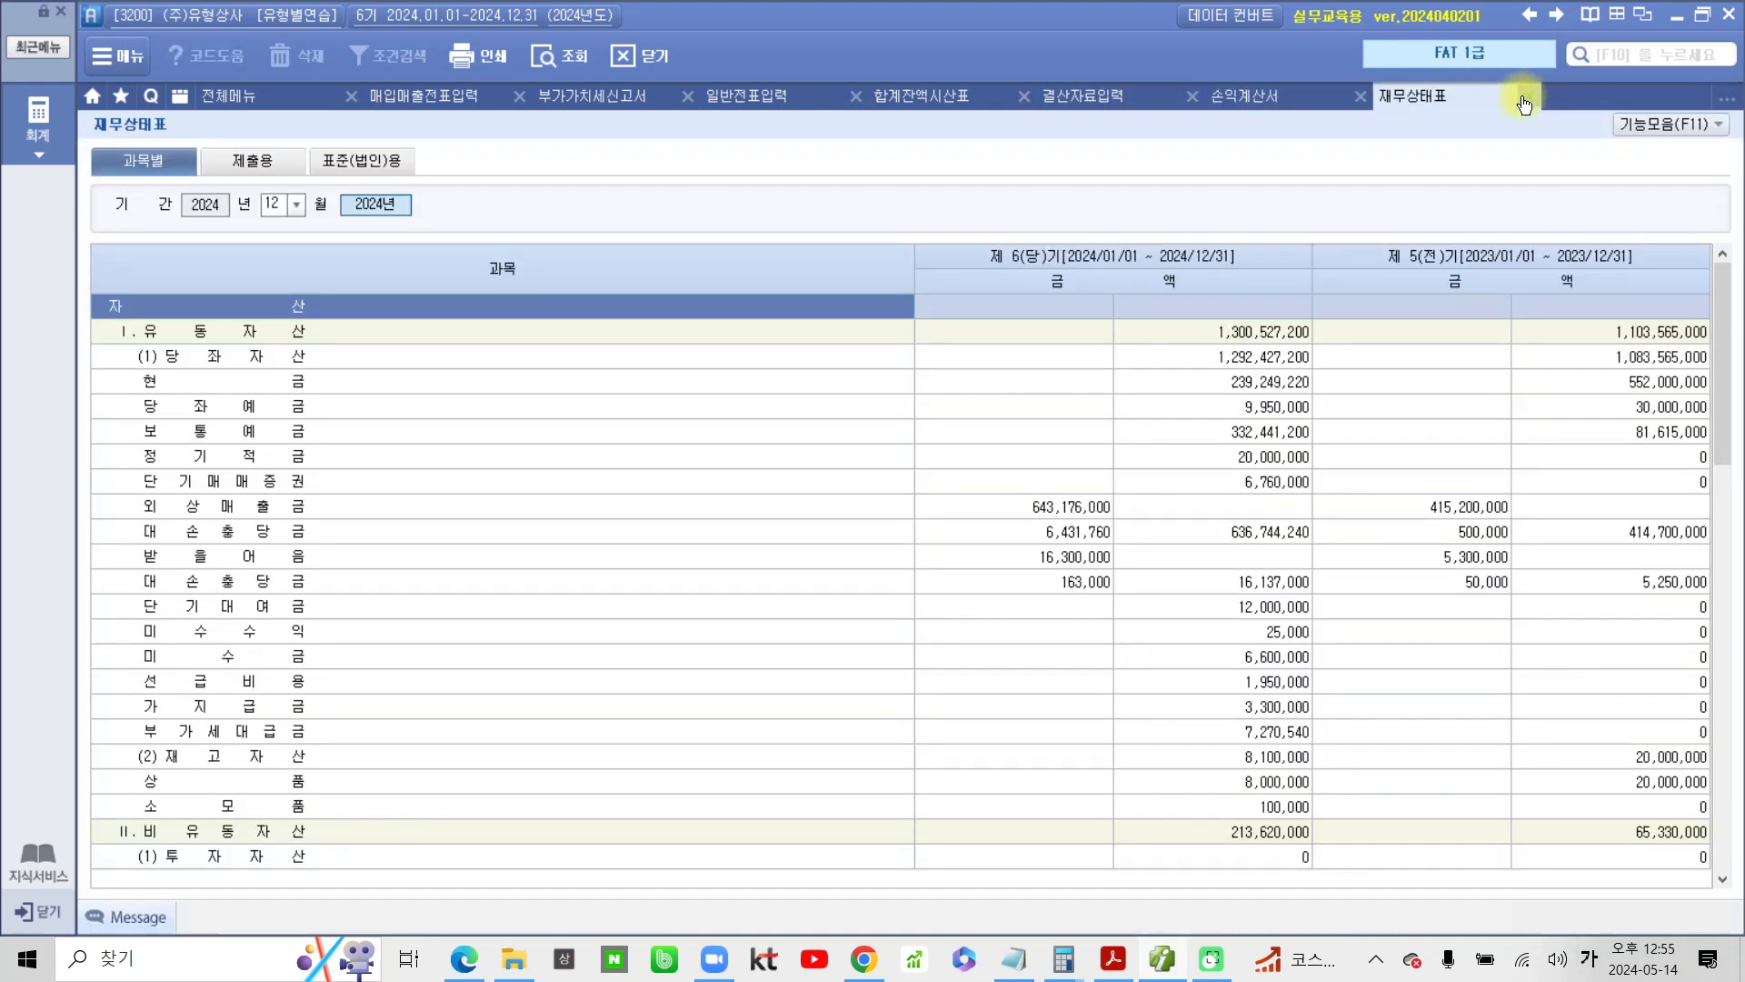
{"action": "left_click", "coordinate": [256, 90]}
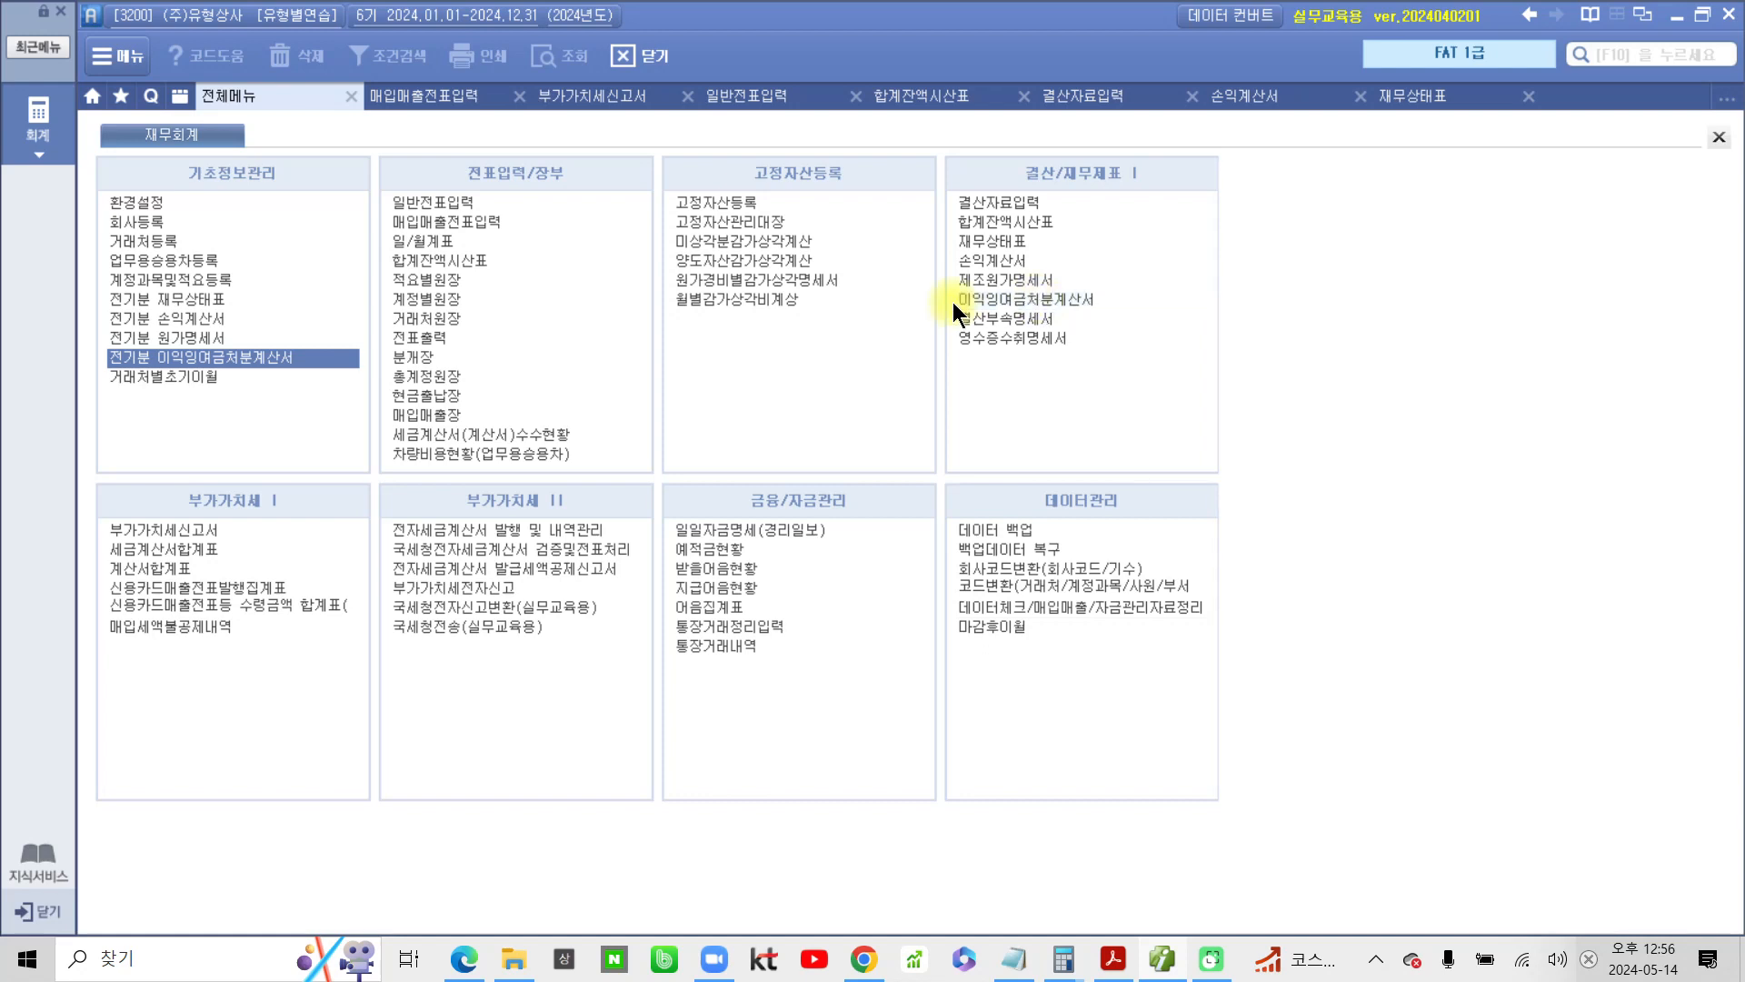
{"action": "left_click", "coordinate": [1057, 298]}
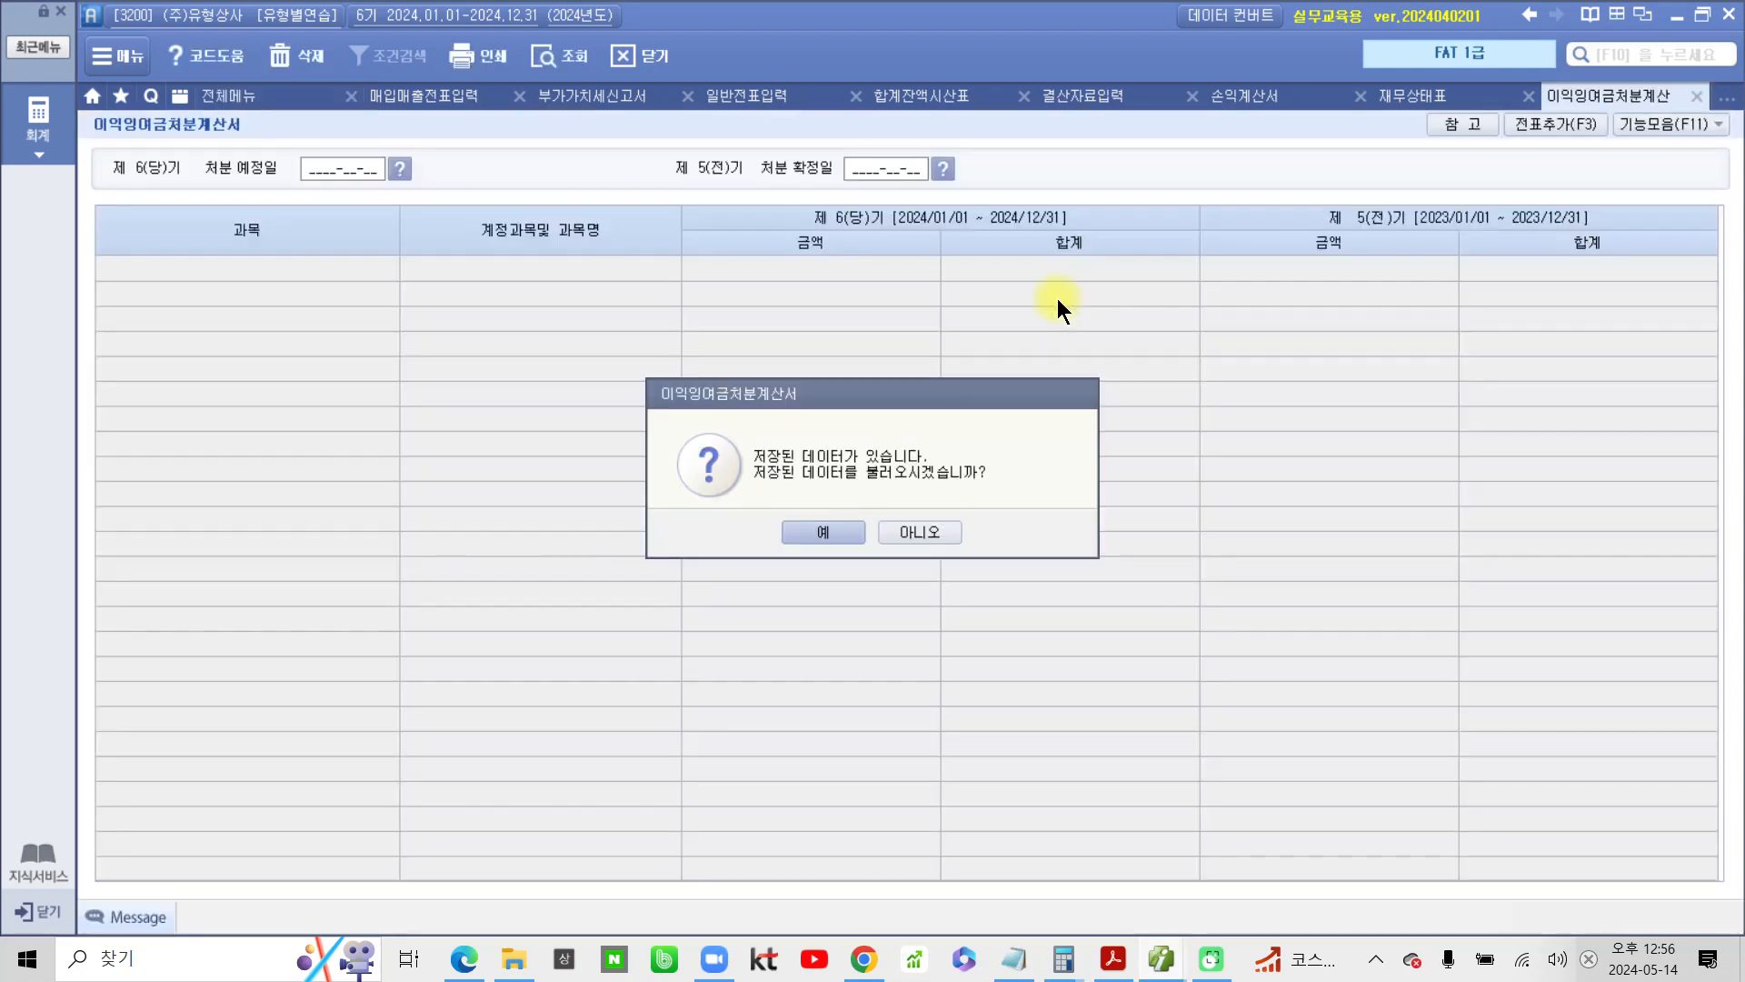
{"action": "left_click", "coordinate": [912, 532]}
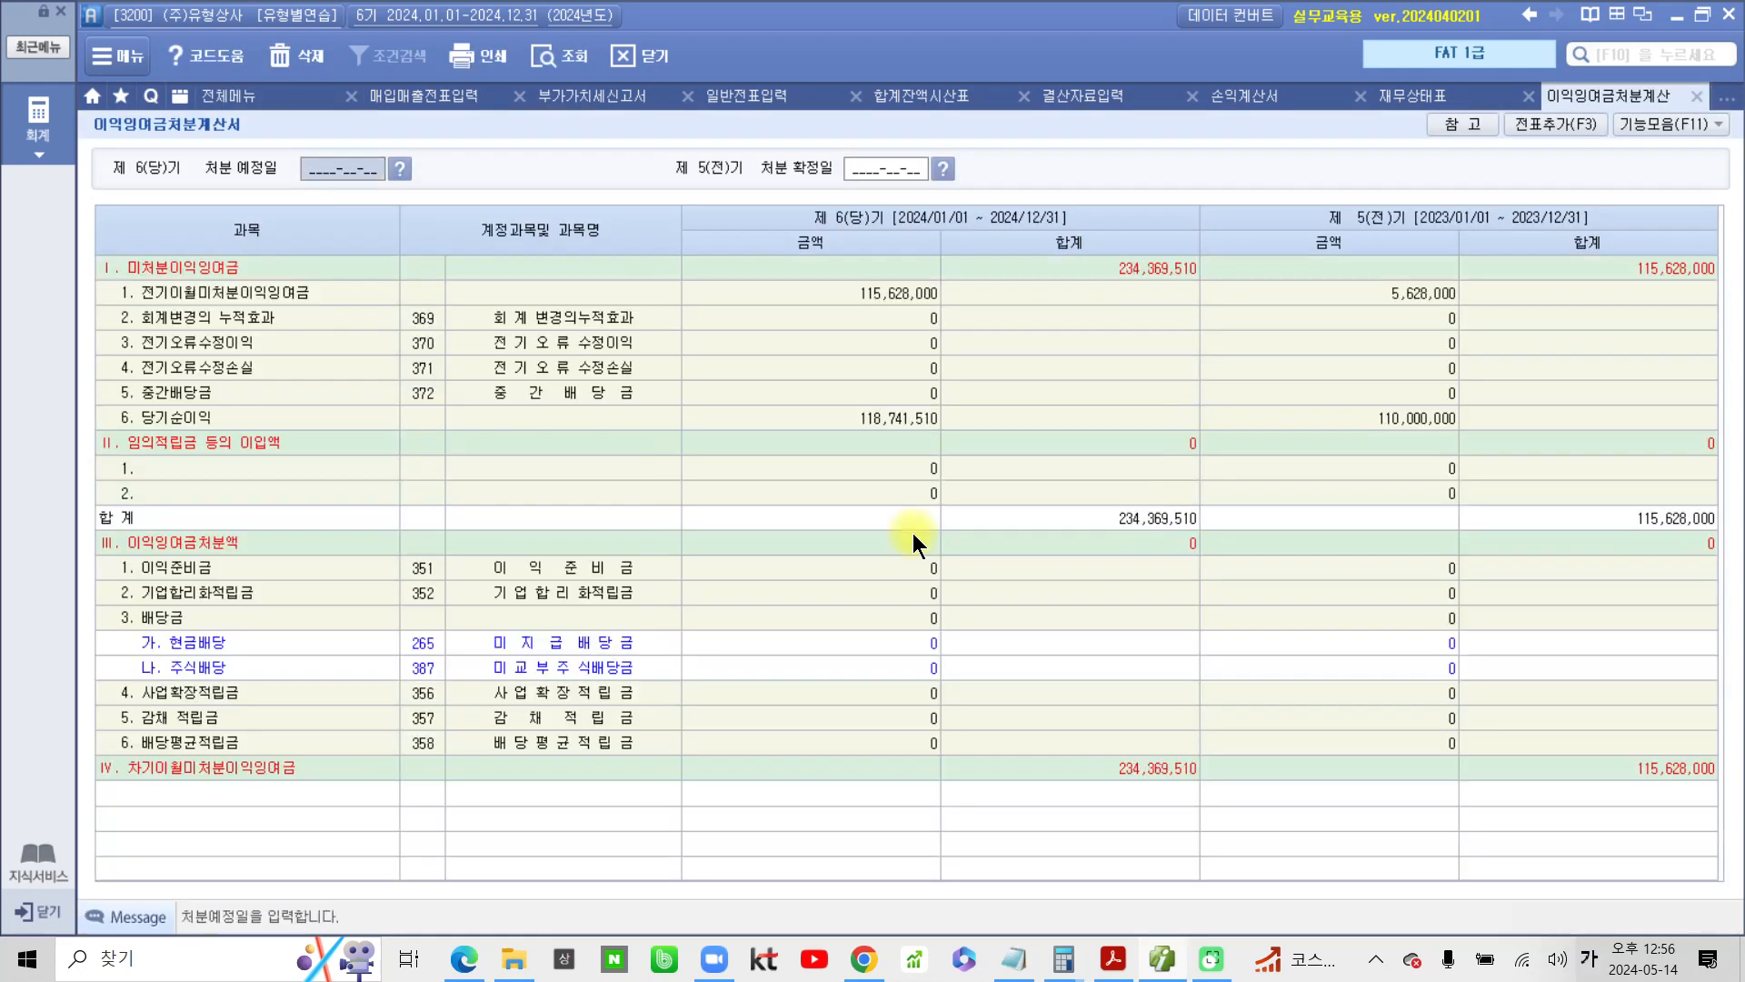
{"action": "key", "text": "ctrl+2"}
{"action": "mouse_move", "coordinate": [1325, 399]}
{"action": "left_mouse_down"}
{"action": "mouse_move", "coordinate": [1465, 388]}
{"action": "mouse_move", "coordinate": [1312, 403]}
{"action": "left_mouse_up"}
{"action": "key", "text": "Escape"}
Set the 6th period's 처분 예정일 to 2025-02-26 and the 5th period's 처분 확정일 to 2024-02-26
{"action": "type", "text": "2024"}
{"action": "type", "text": "5"}
{"action": "type", "text": "0226"}
{"action": "key", "text": "Return"}
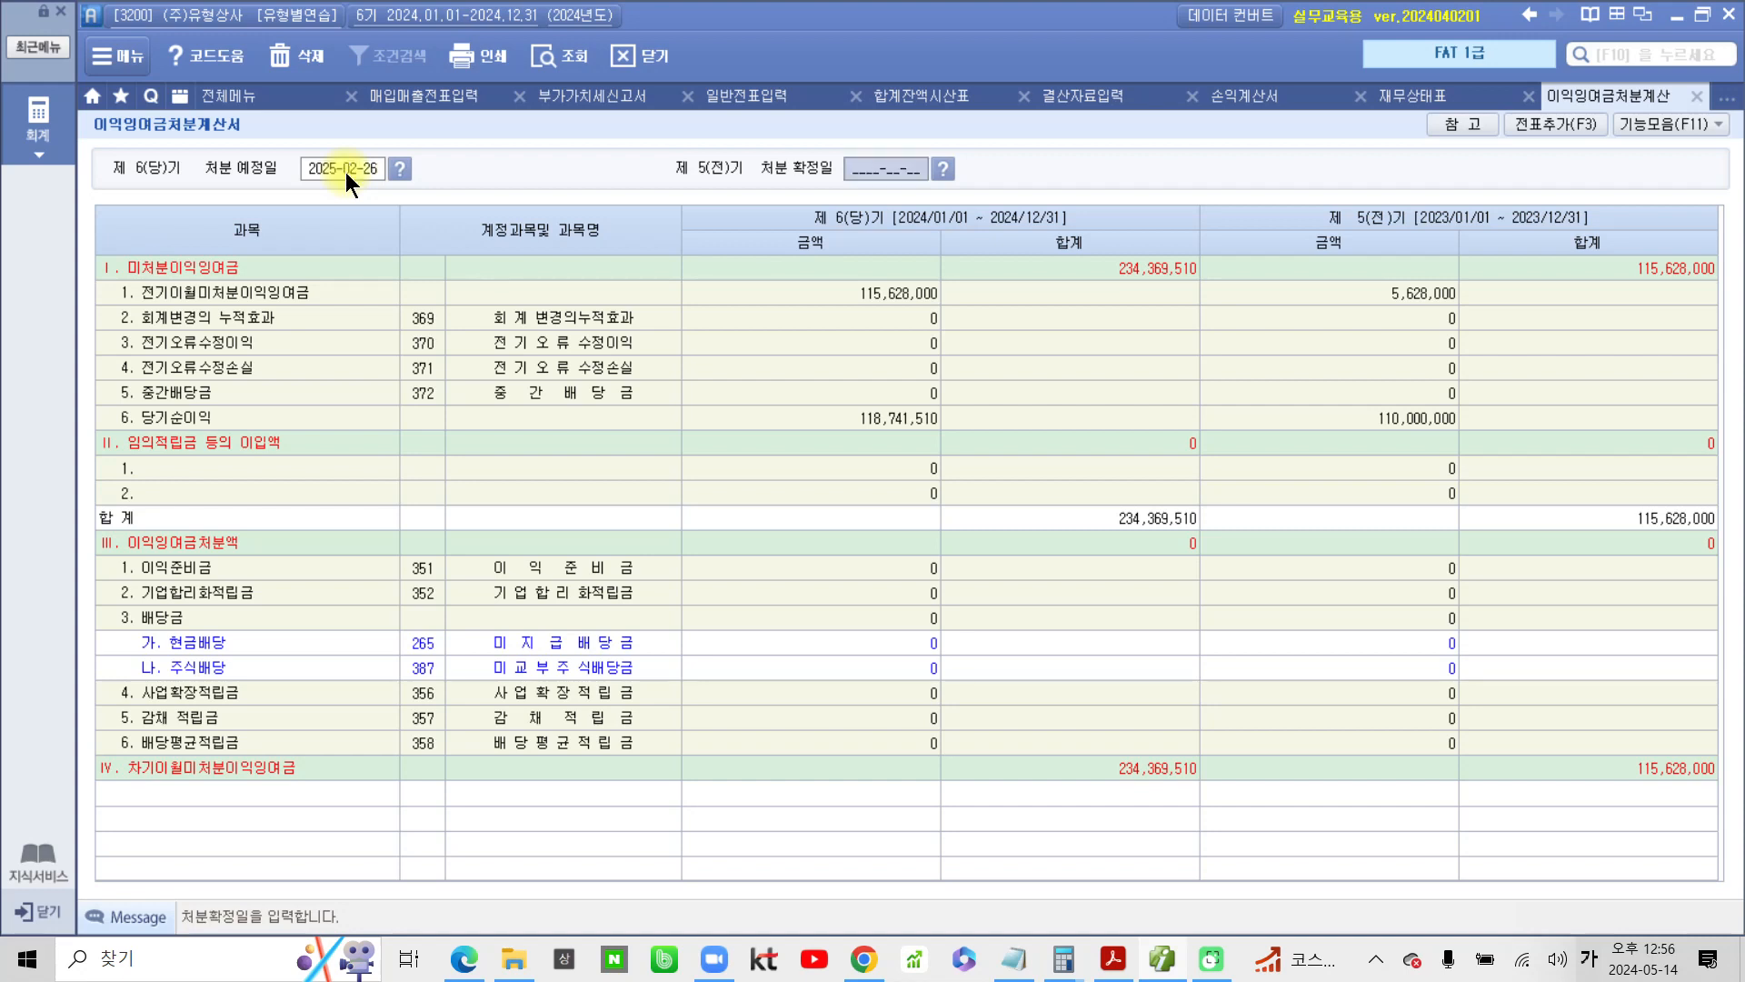
{"action": "type", "text": "2024-"}
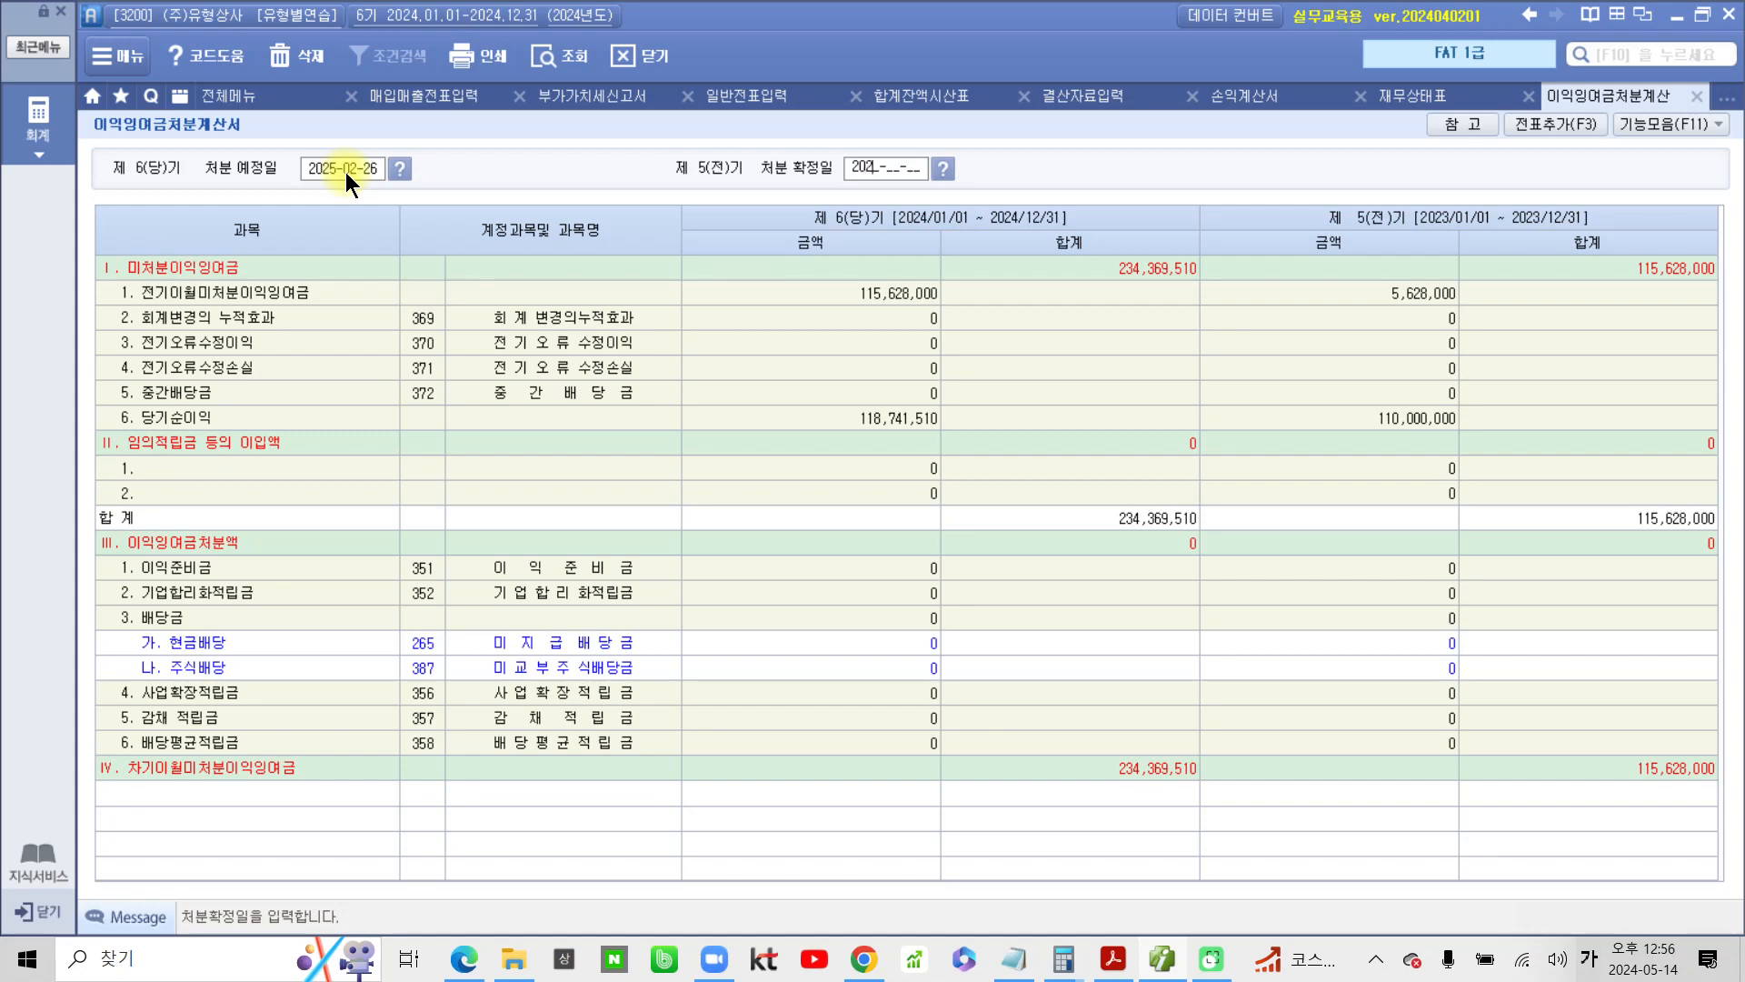
{"action": "type", "text": "02-26"}
{"action": "key", "text": "Return"}
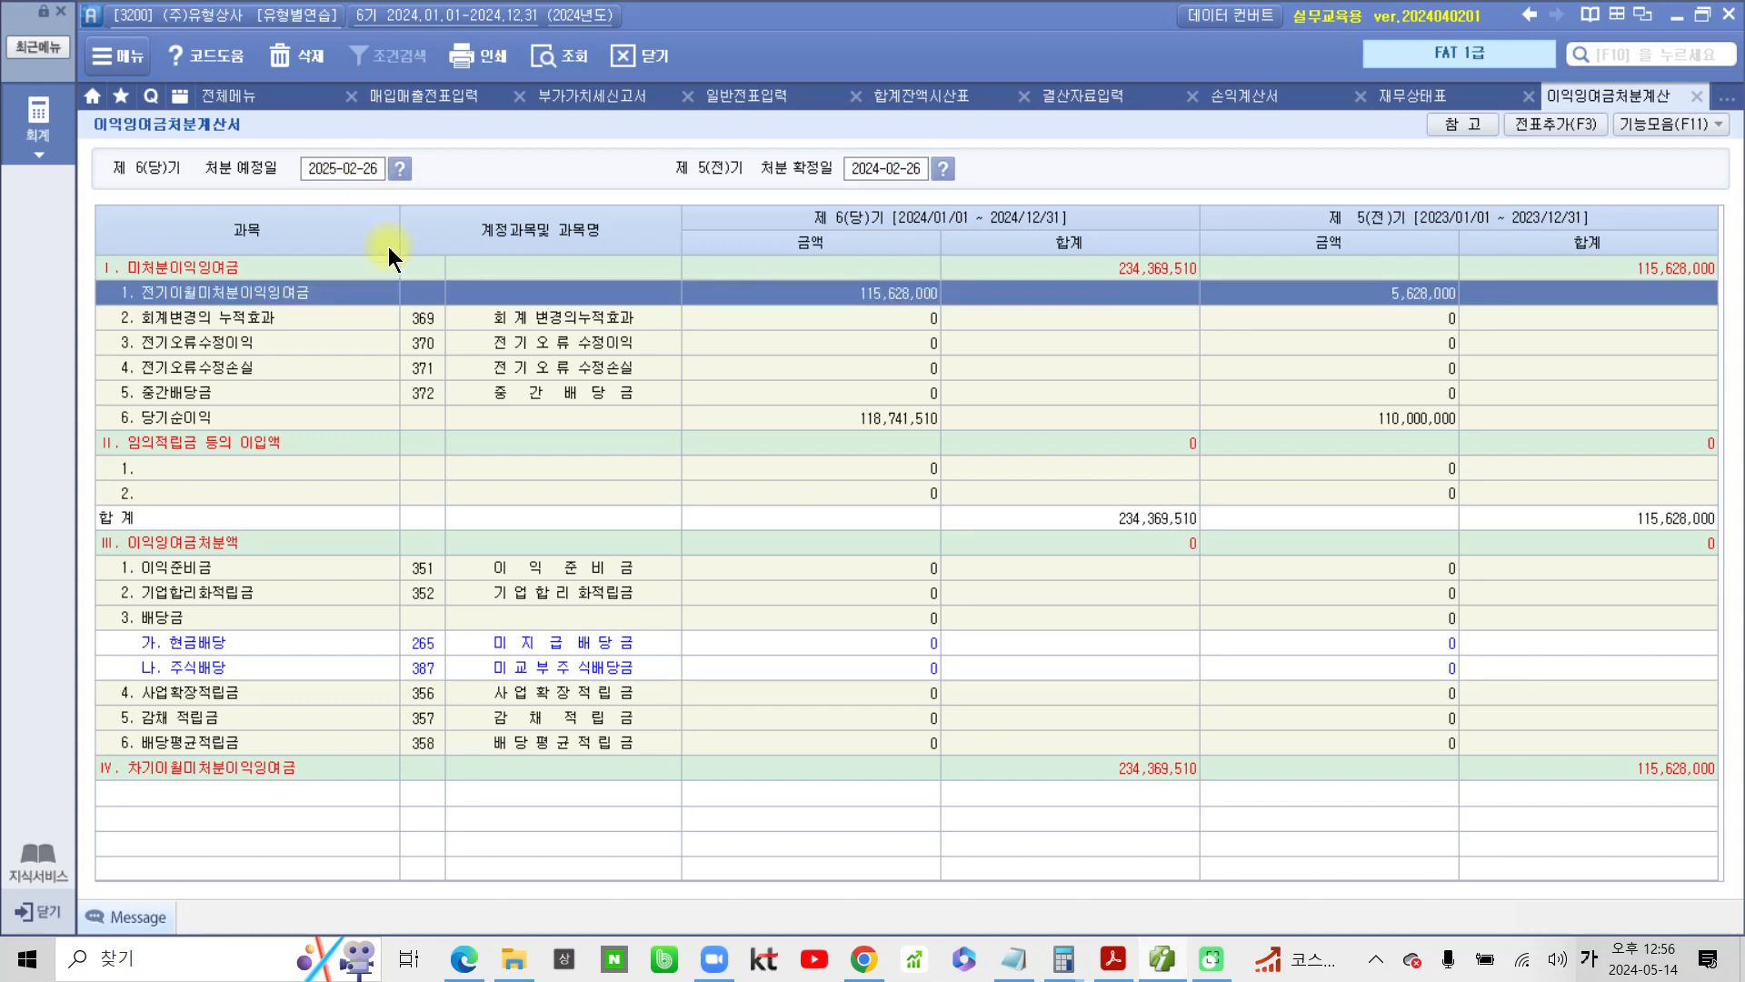
Add the retained earnings entries to the general vouchers again, deleting the existing 대체분개, and confirm
{"action": "left_click", "coordinate": [1555, 122]}
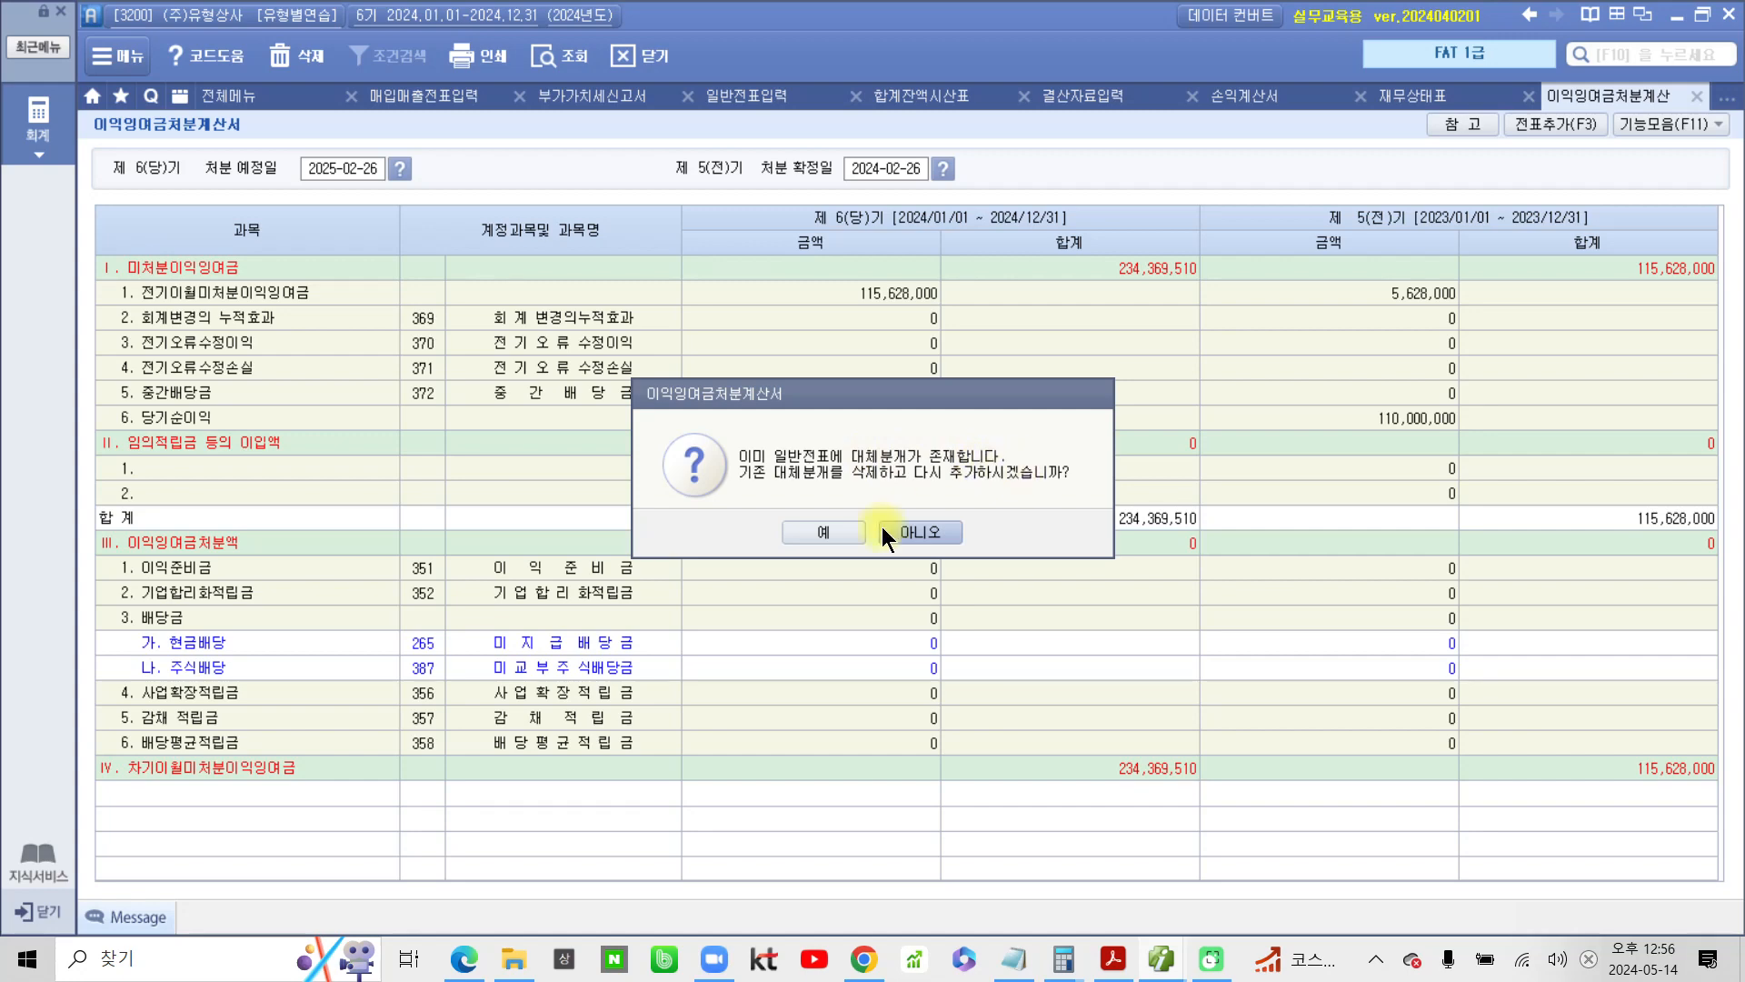
{"action": "left_click", "coordinate": [823, 532]}
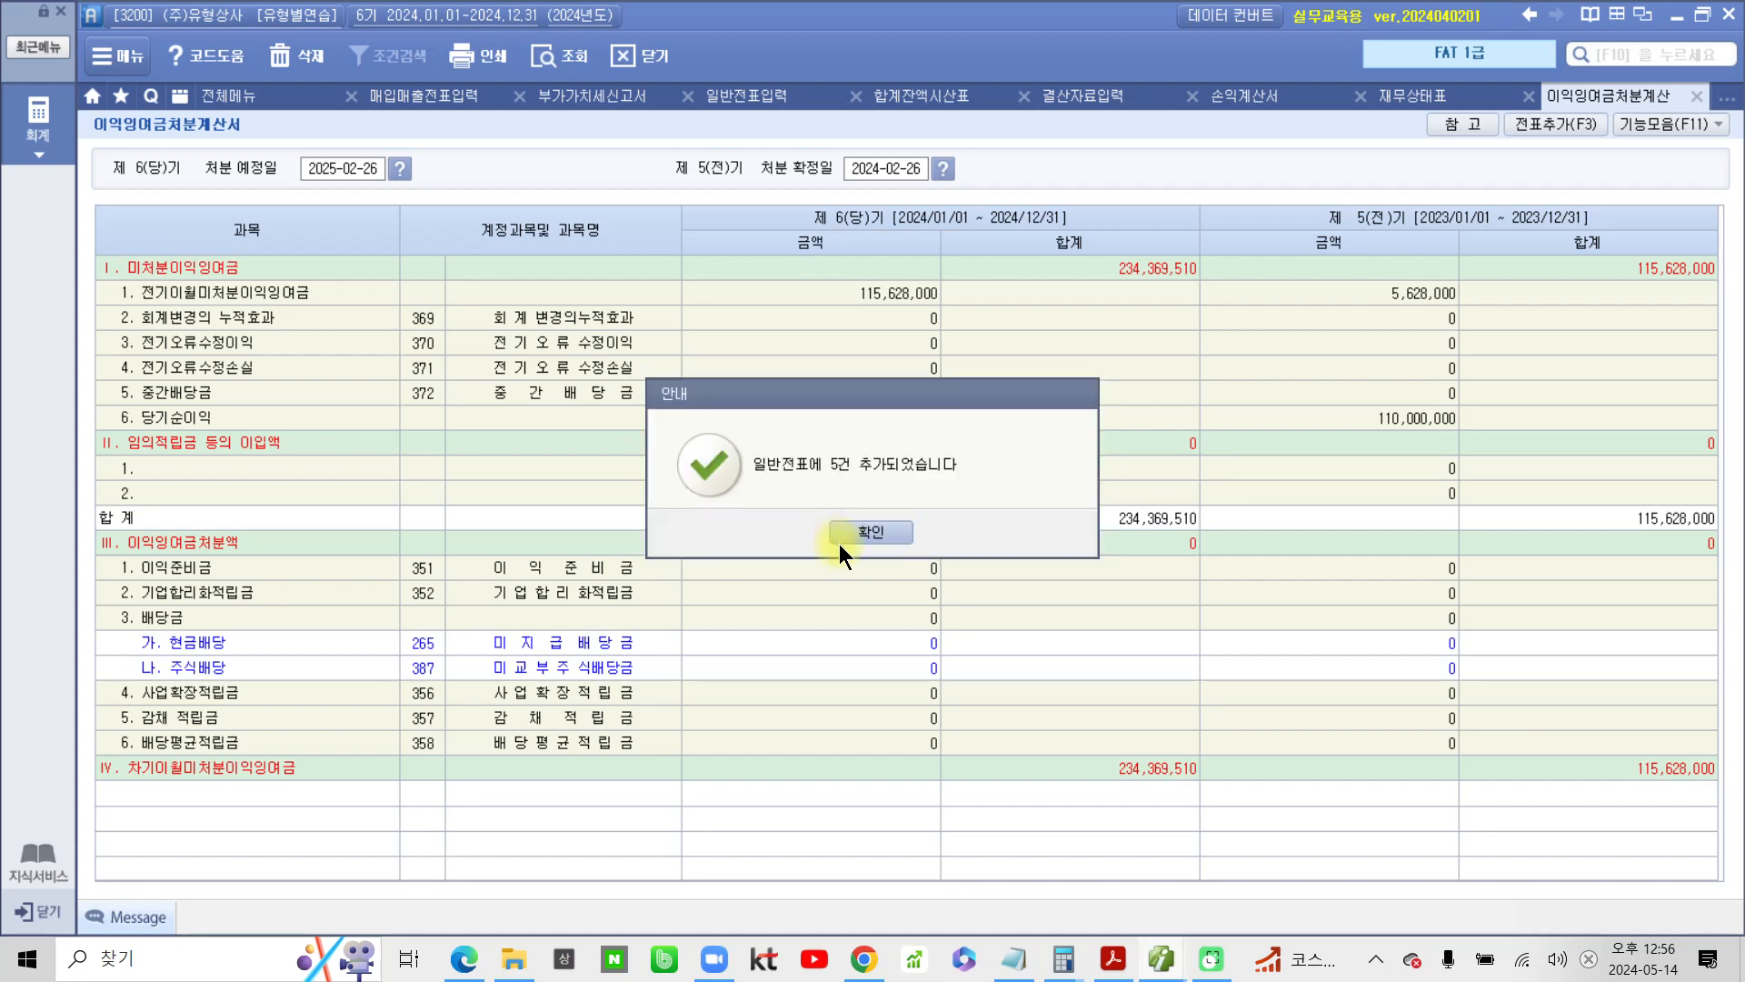
{"action": "left_click", "coordinate": [860, 526]}
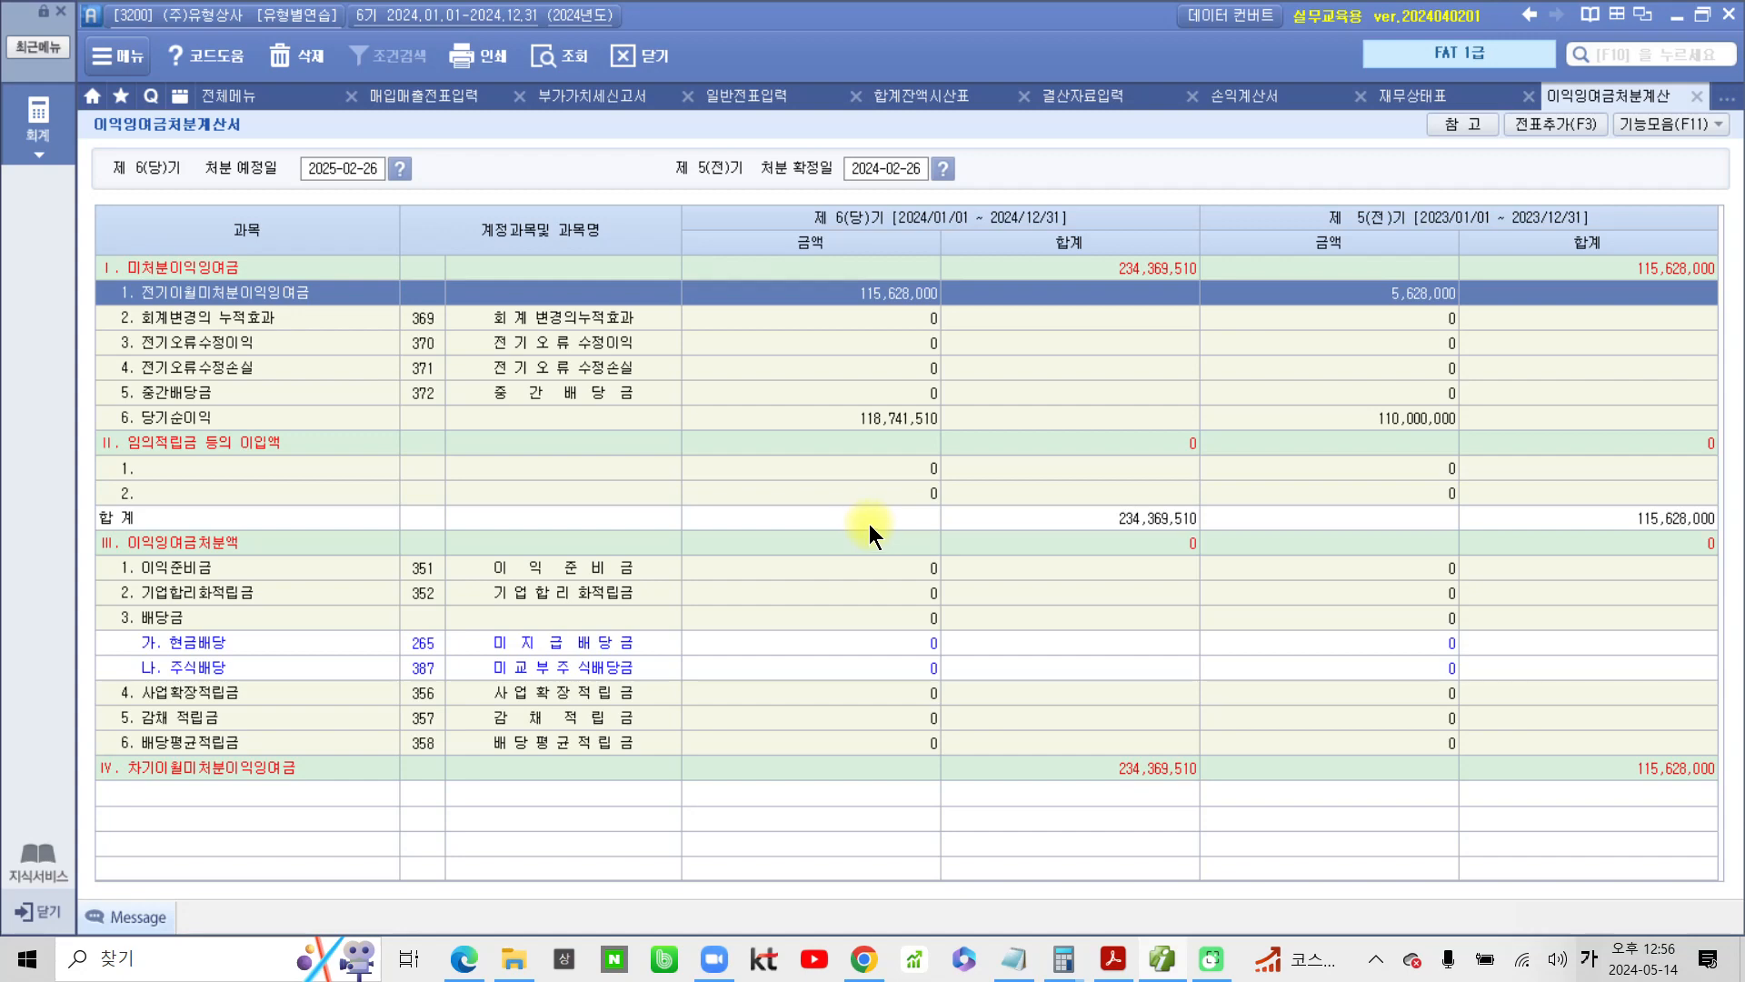
Return to the 재무상태표, retrieve its data again, and review the asset and liability accounts
{"action": "left_click", "coordinate": [1412, 95]}
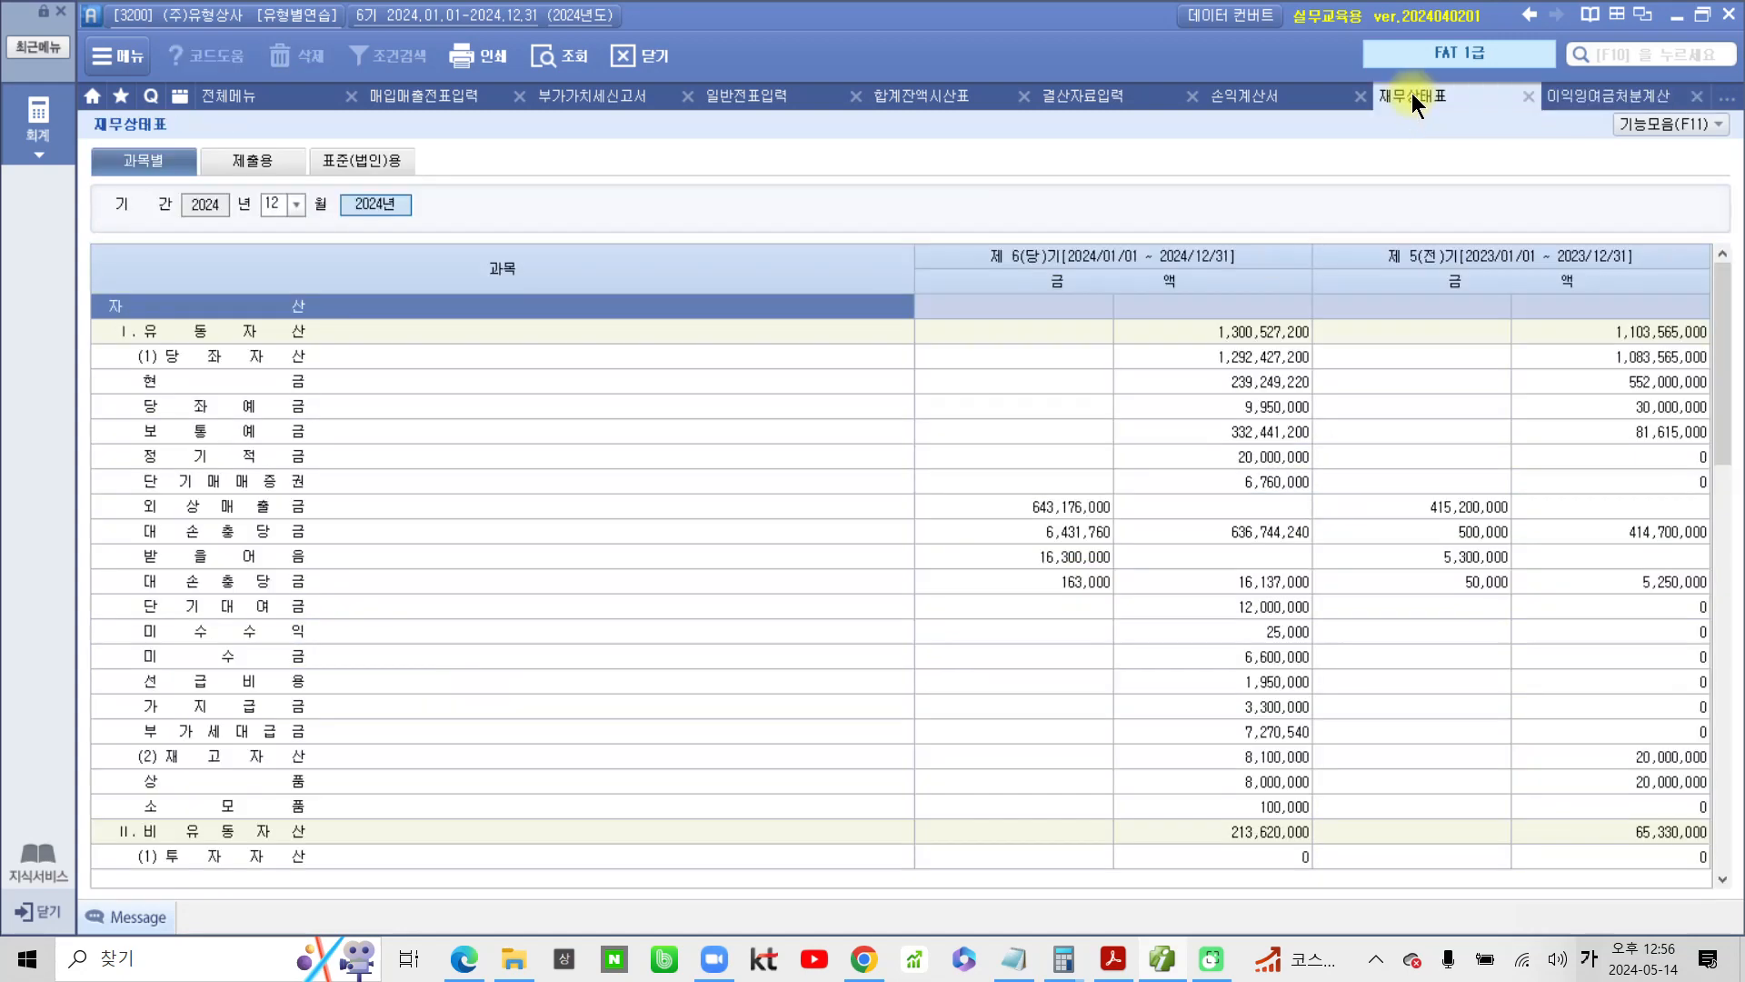
{"action": "left_click", "coordinate": [575, 62]}
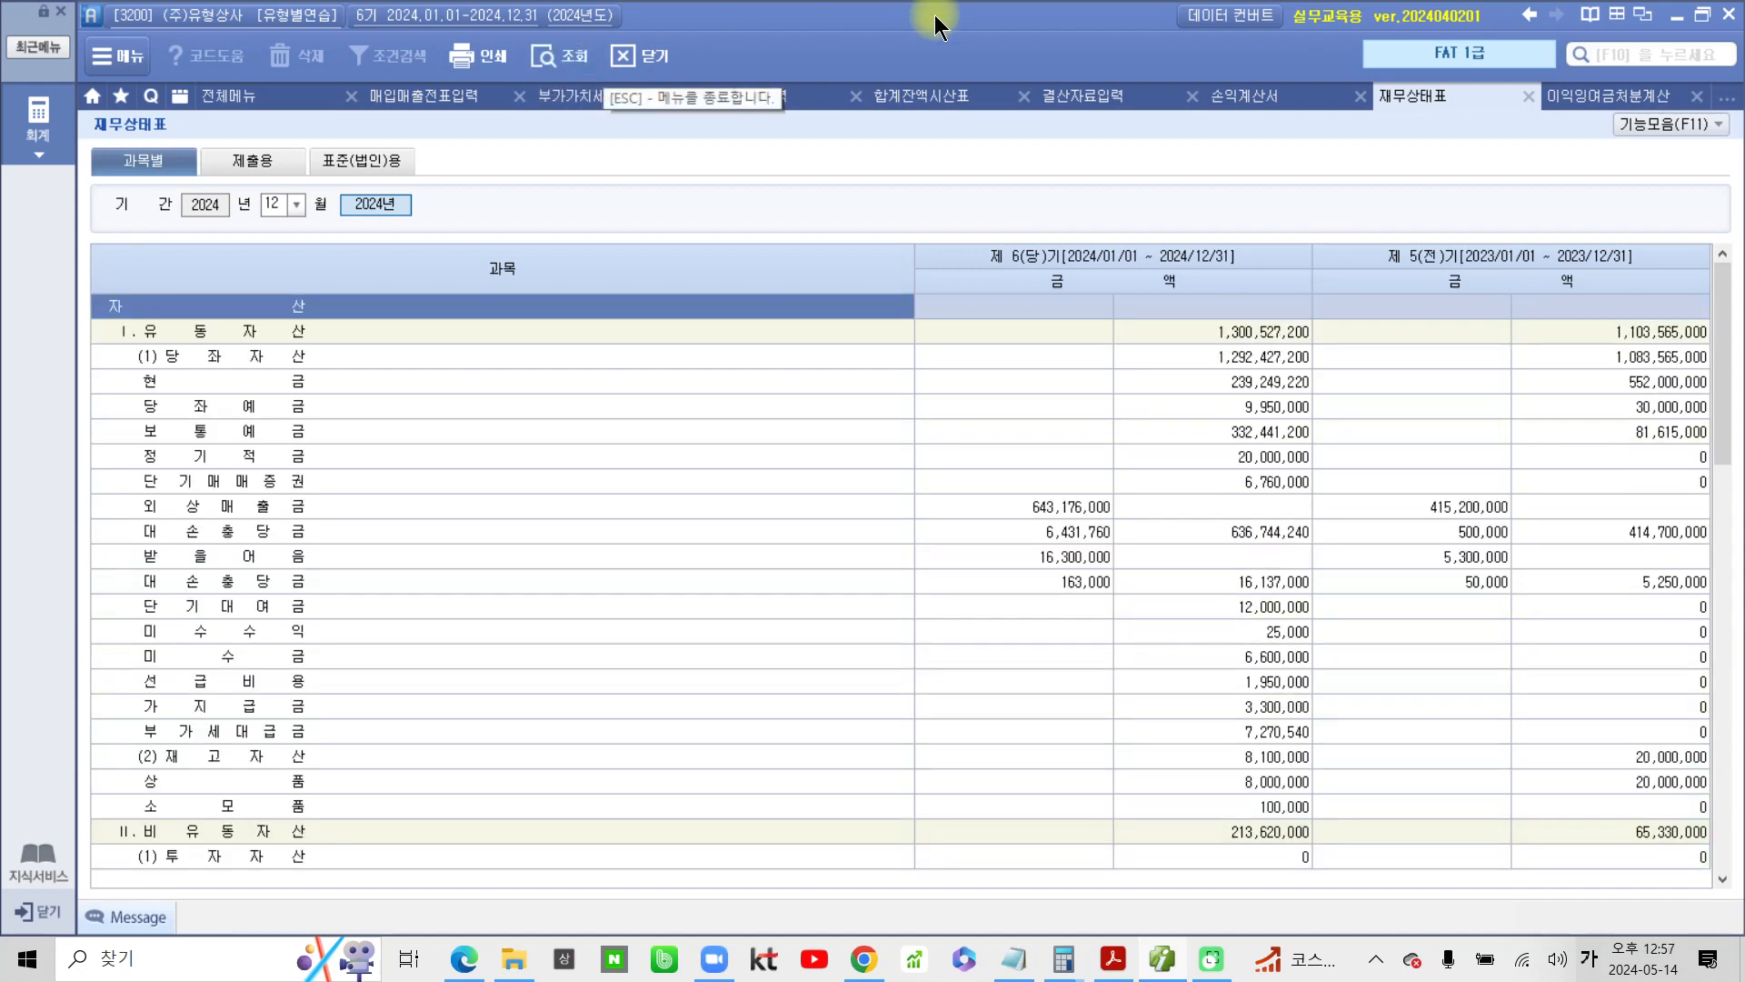
{"action": "left_click", "coordinate": [572, 60]}
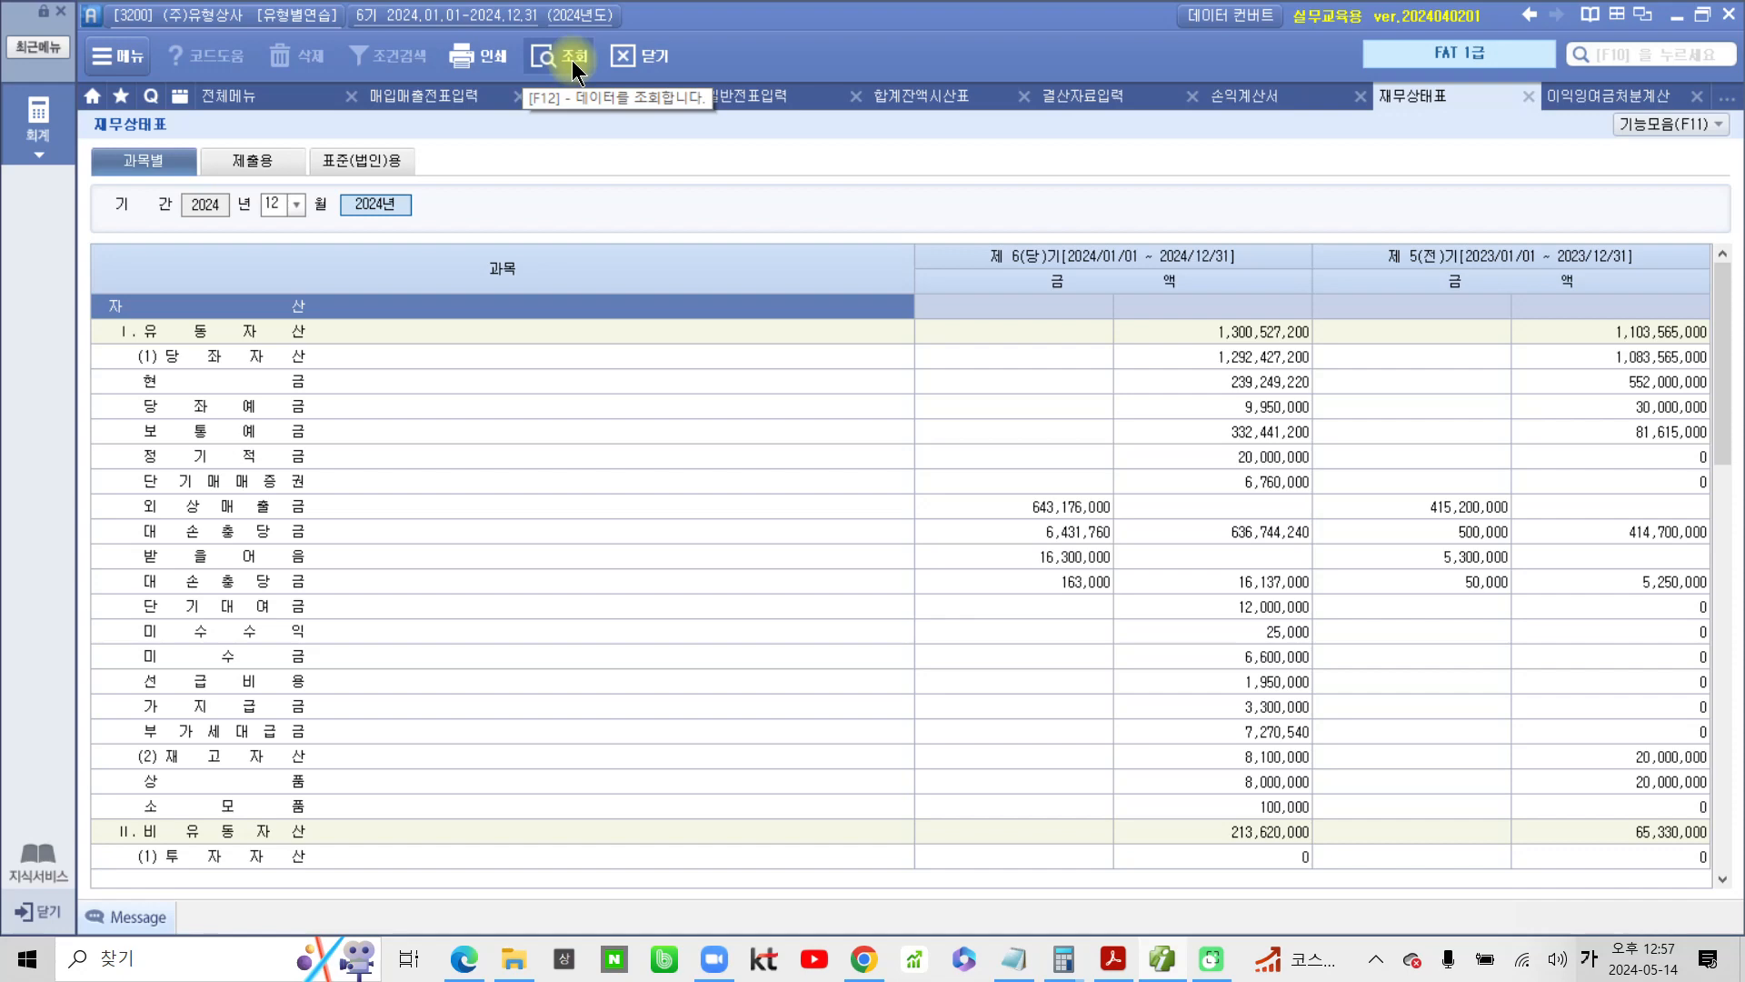
{"action": "scroll", "coordinate": [1116, 630], "scroll_direction": "down", "scroll_amount": 10}
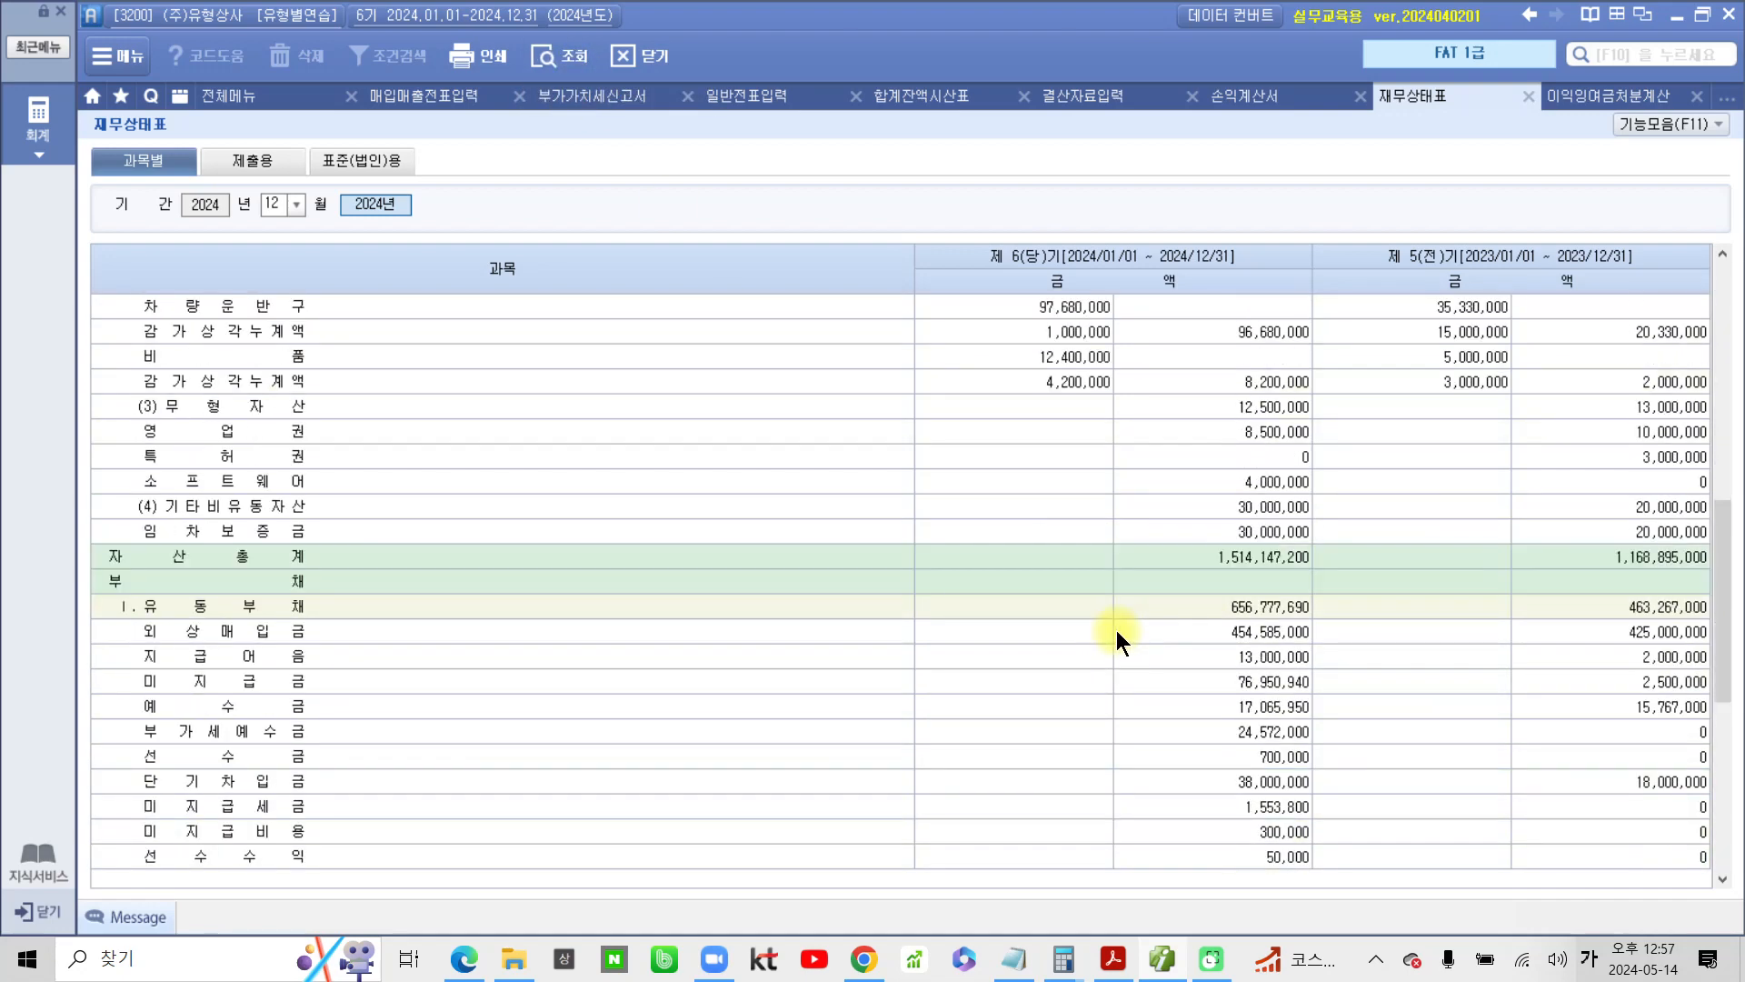